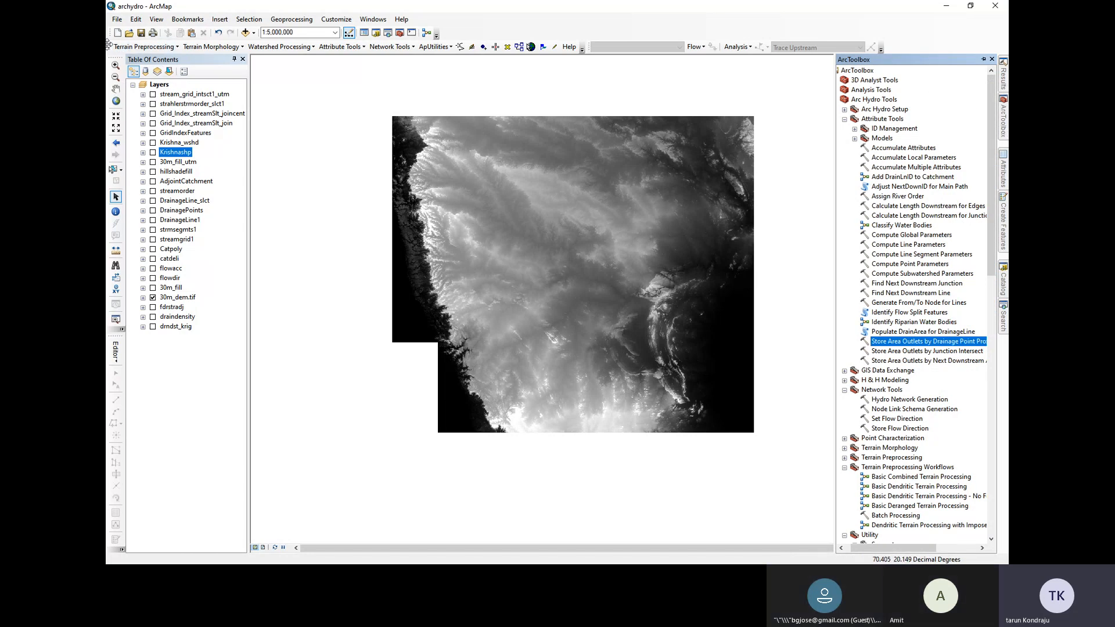
Float the Arc Hydro Tools and Utility Network Analyst toolbars over the map area
{"action": "left_click_drag", "start_coordinate": [108, 45], "coordinate": [303, 83]}
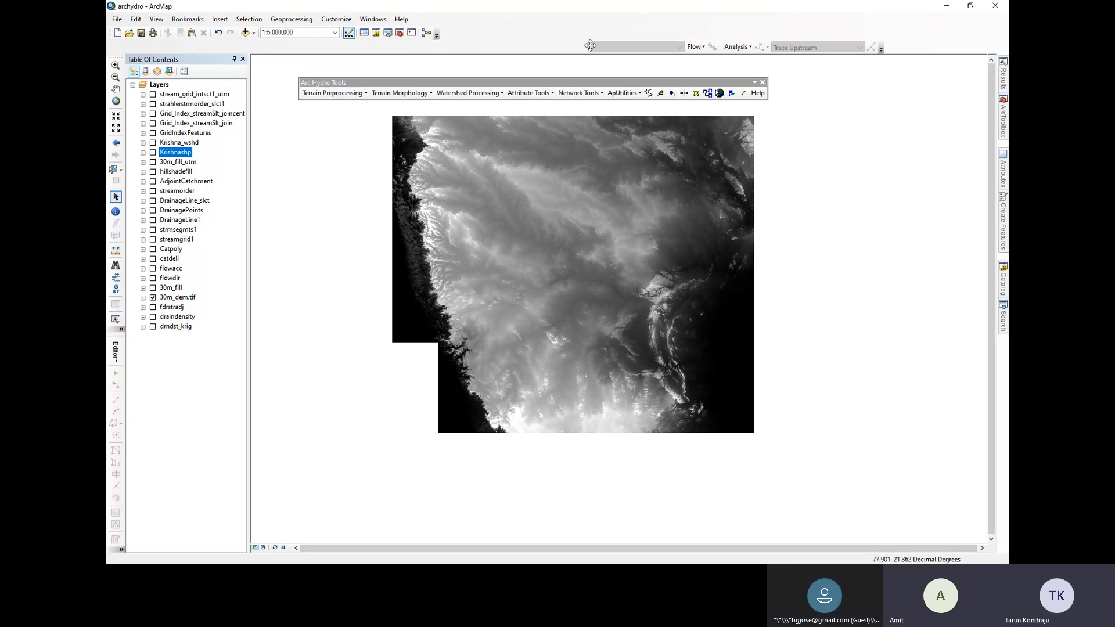
{"action": "left_click_drag", "start_coordinate": [592, 46], "coordinate": [650, 57]}
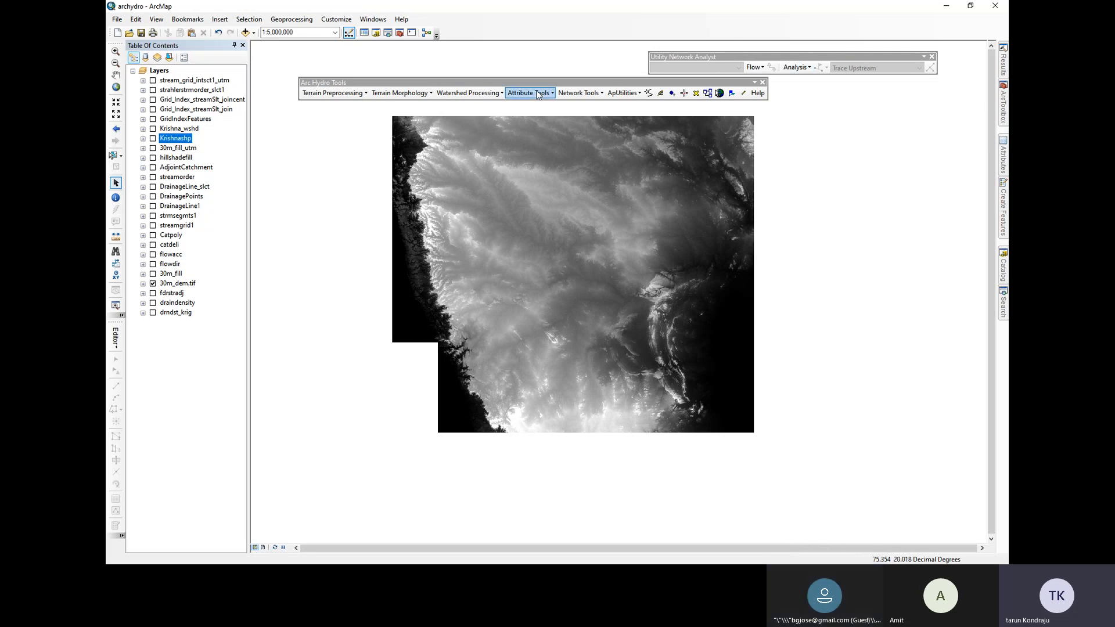
{"action": "left_click", "coordinate": [578, 93]}
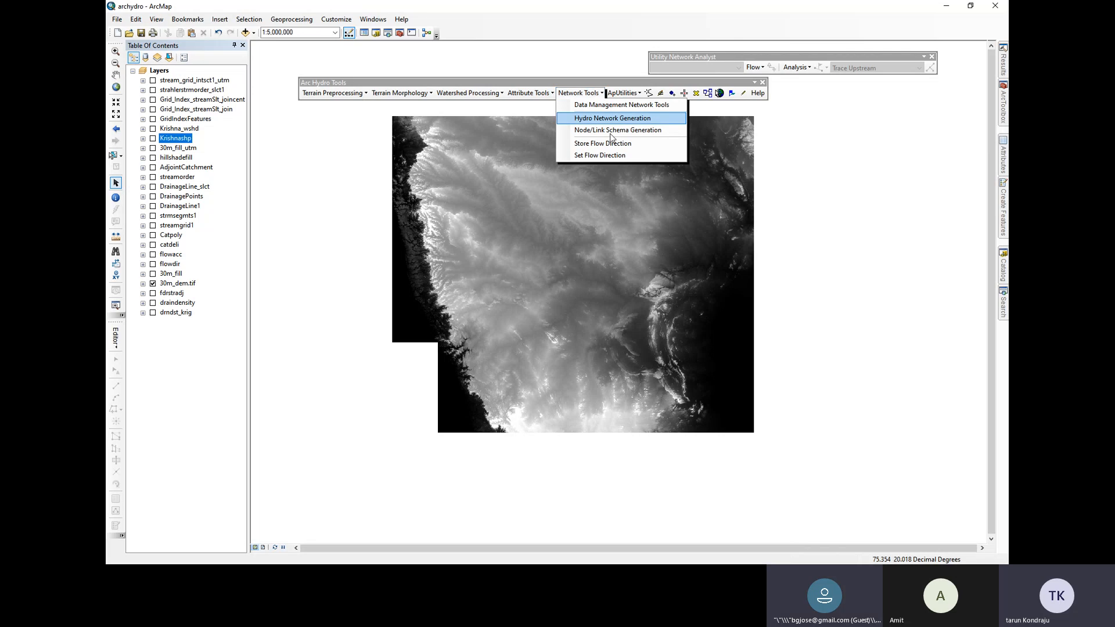
{"action": "mouse_move", "coordinate": [624, 93]}
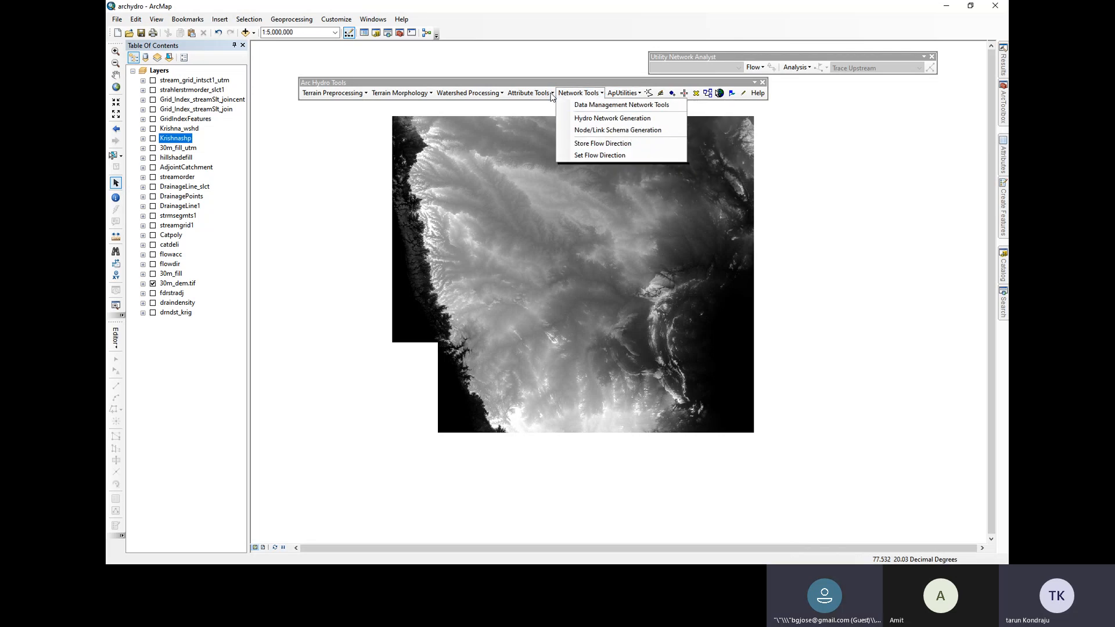
{"action": "mouse_move", "coordinate": [545, 96]}
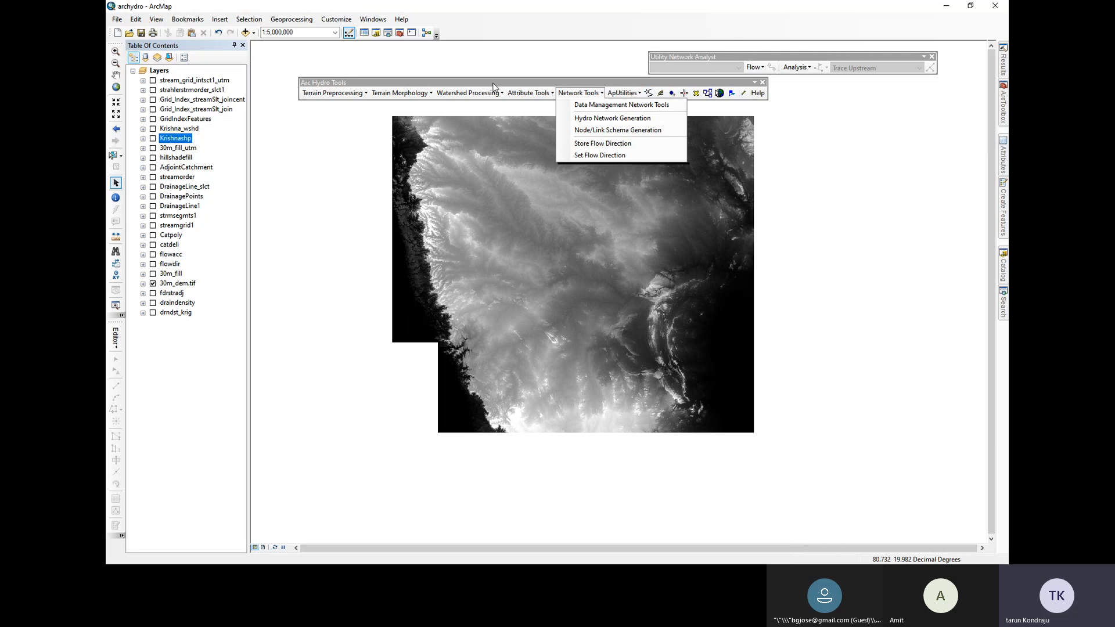
{"action": "mouse_move", "coordinate": [478, 91]}
{"action": "left_click_drag", "start_coordinate": [478, 85], "coordinate": [441, 83]}
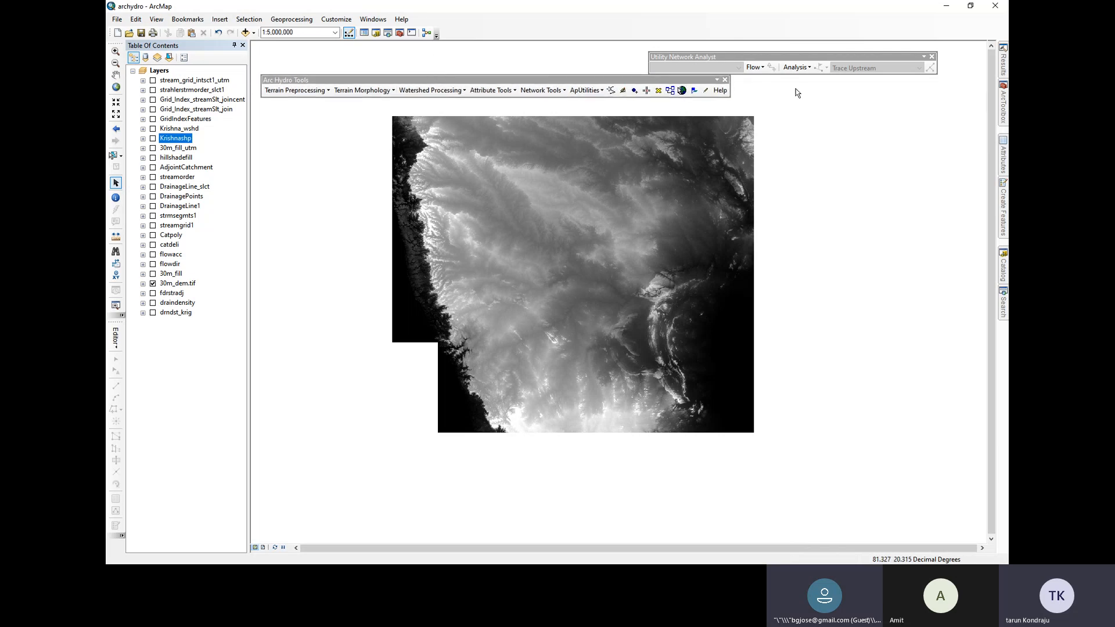
Expand the Arc Hydro Setup toolset in ArcToolbox and look through the Arc Hydro toolsets
{"action": "mouse_move", "coordinate": [1005, 104]}
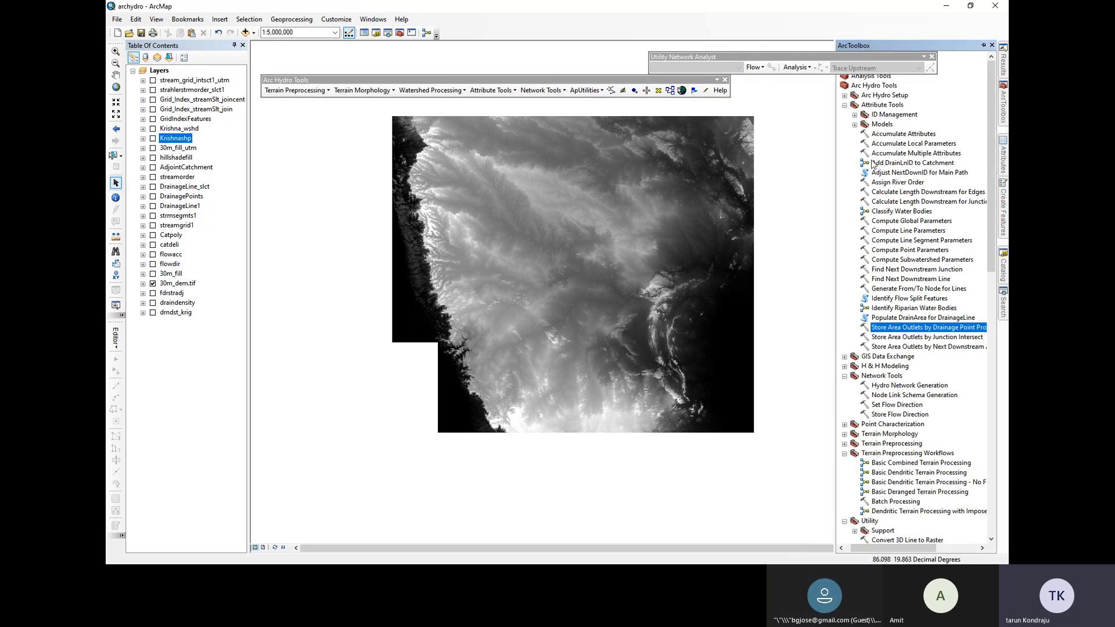
{"action": "left_click", "coordinate": [844, 95]}
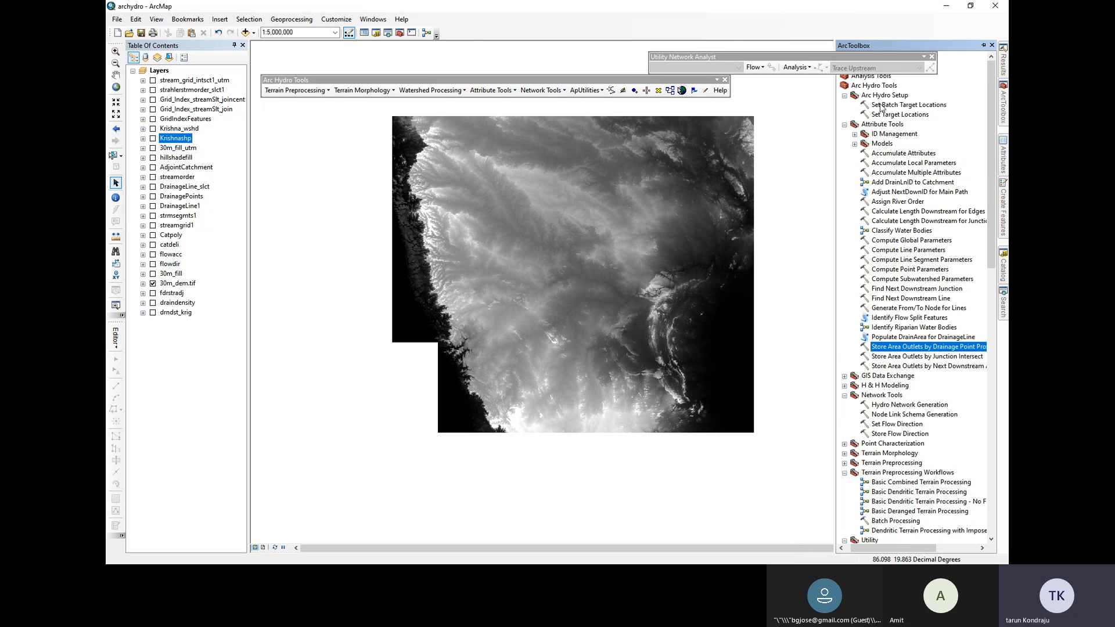
{"action": "scroll", "coordinate": [918, 341], "scroll_direction": "down", "scroll_amount": 3}
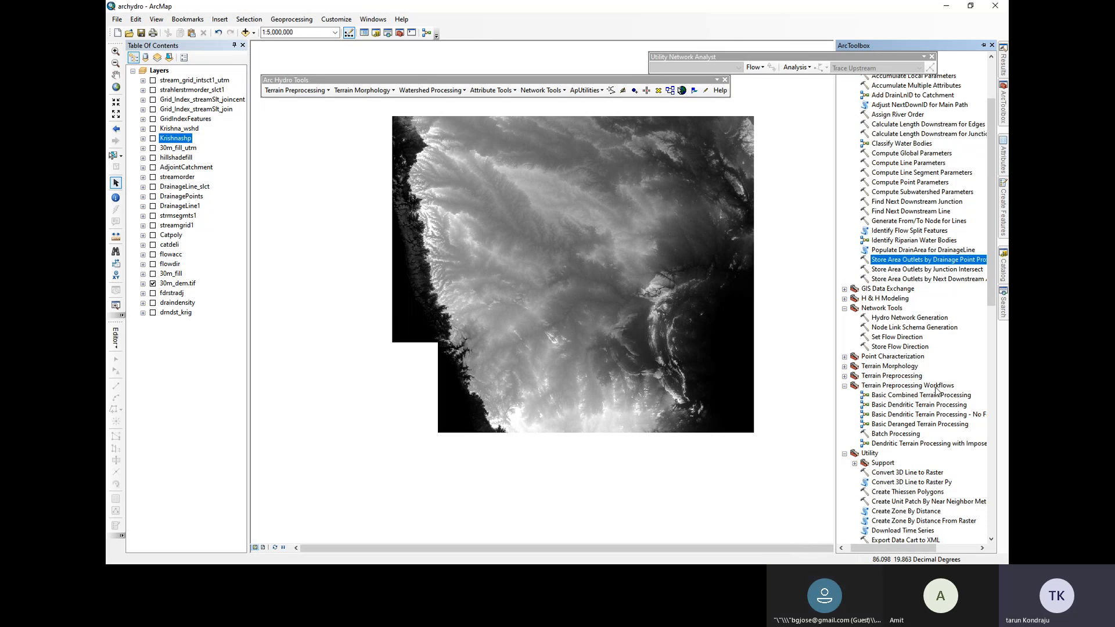
{"action": "scroll", "coordinate": [900, 116], "scroll_direction": "up", "scroll_amount": 3}
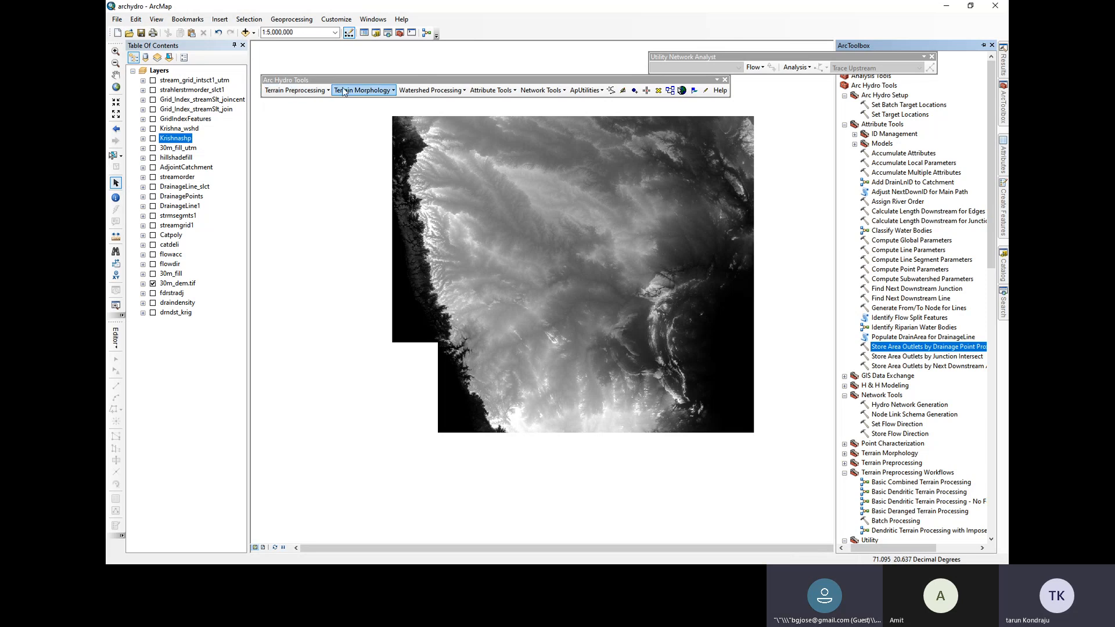
Open the Basic Dendritic Terrain Processing model for editing to view its workflow, and close it with the changes saved
{"action": "left_click", "coordinate": [289, 90]}
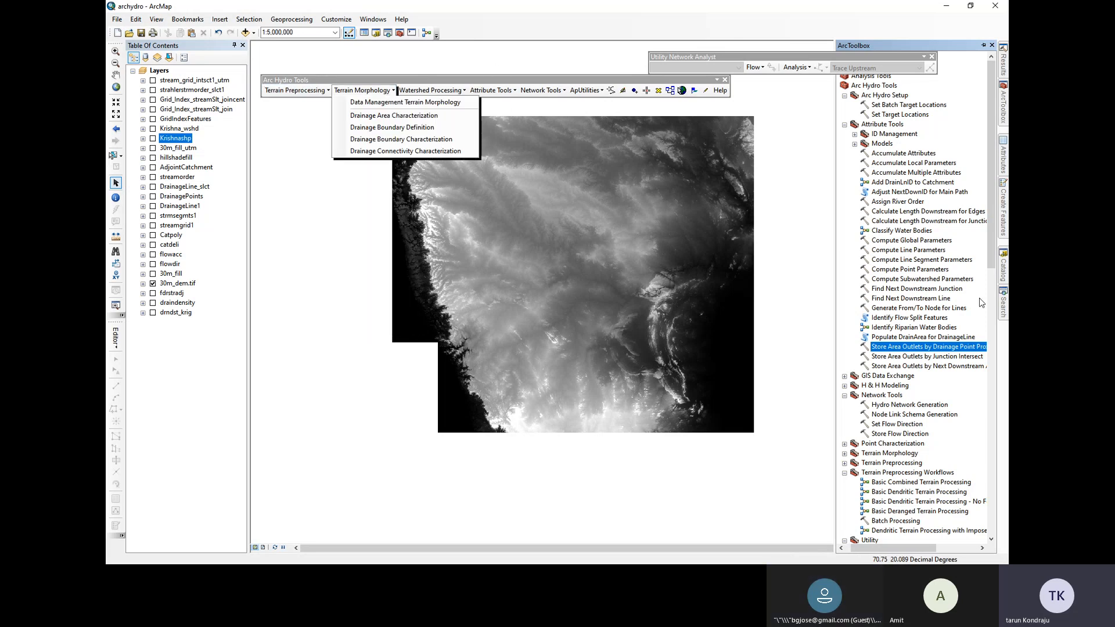
{"action": "left_click", "coordinate": [930, 349]}
{"action": "scroll", "coordinate": [903, 433], "scroll_direction": "down", "scroll_amount": 1}
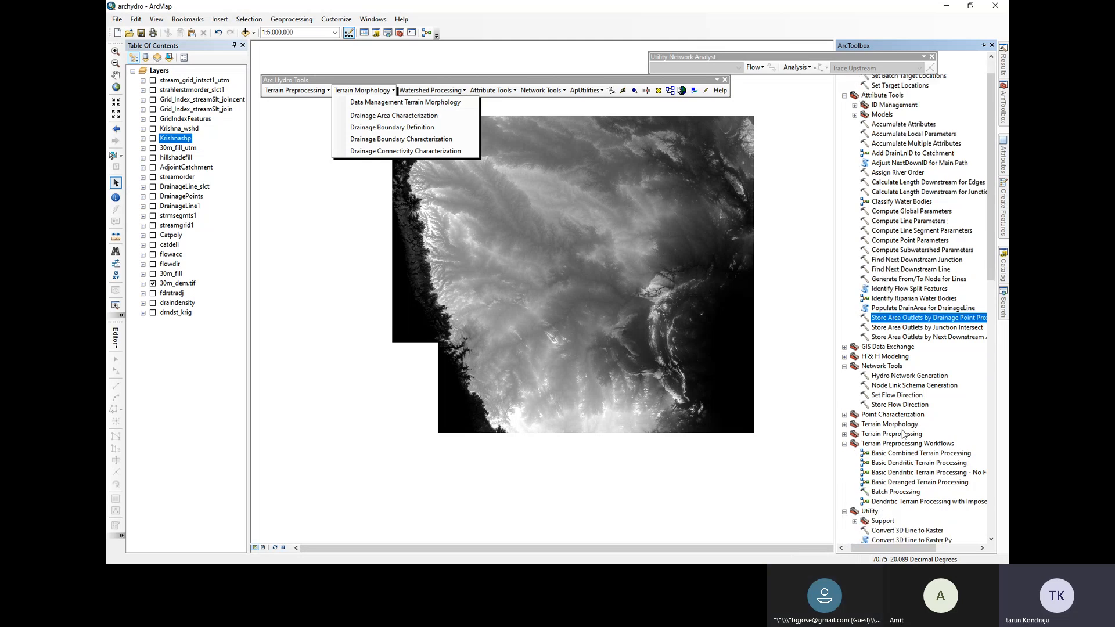
{"action": "left_click", "coordinate": [916, 462]}
{"action": "right_click", "coordinate": [916, 462]}
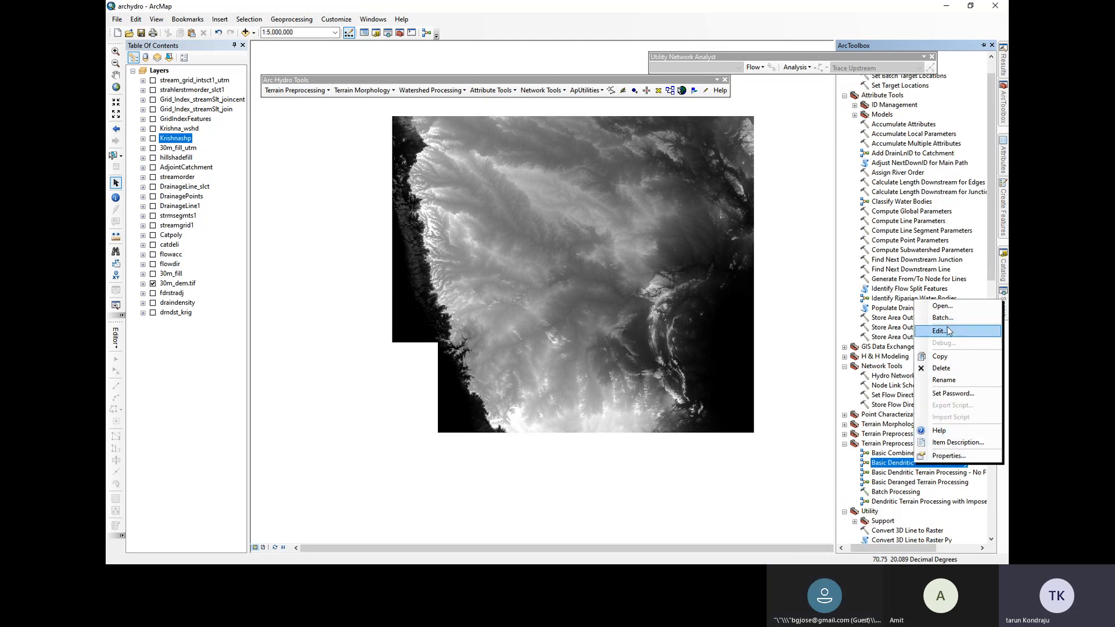
{"action": "left_click", "coordinate": [939, 331]}
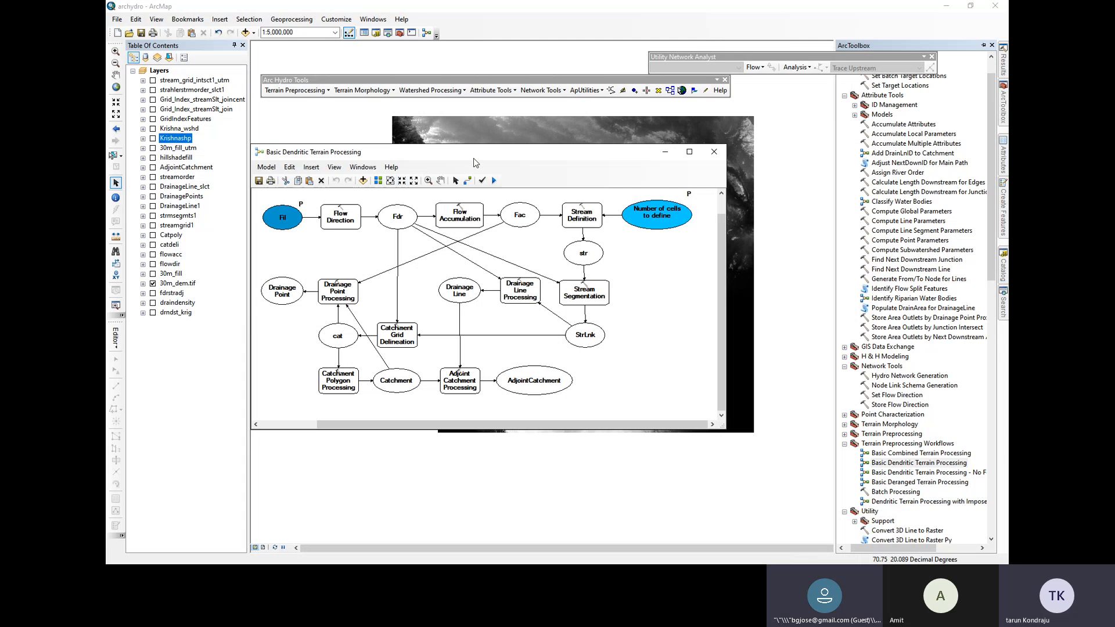
{"action": "left_click_drag", "start_coordinate": [473, 155], "coordinate": [526, 176]}
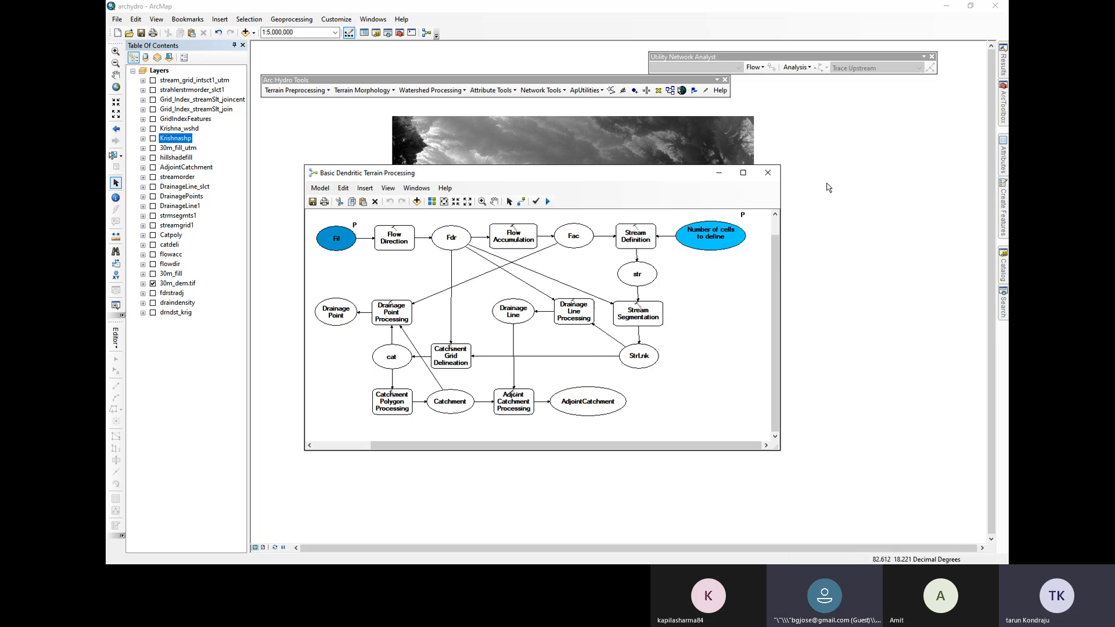
{"action": "left_click", "coordinate": [768, 172]}
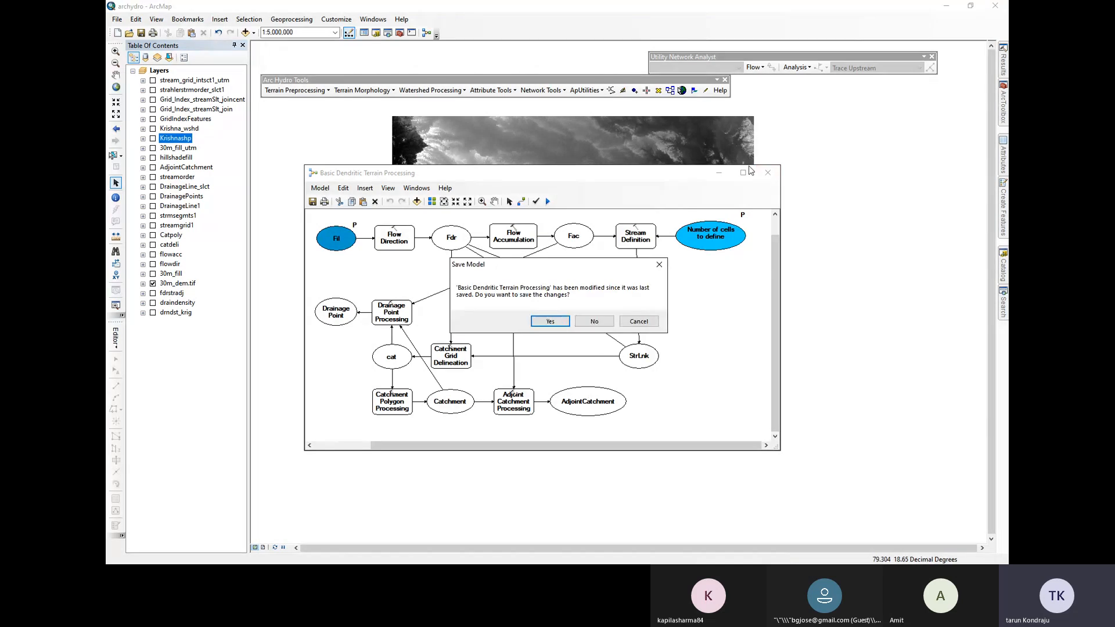
{"action": "left_click", "coordinate": [550, 321]}
View the DEM Manipulation commands under Arc Hydro's Terrain Preprocessing
{"action": "left_click", "coordinate": [295, 90]}
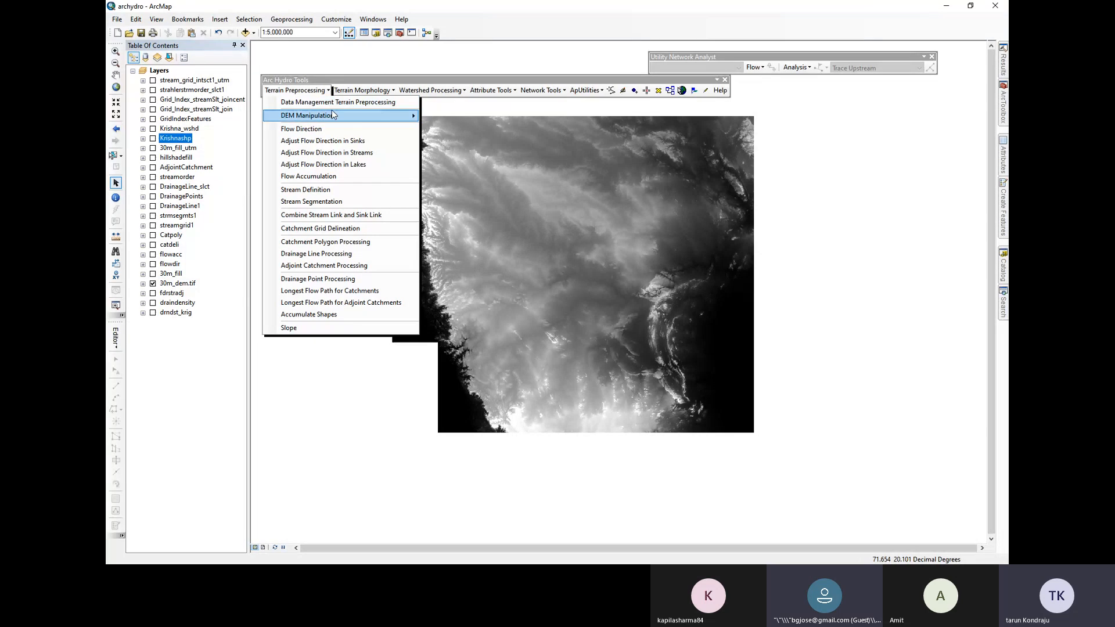
{"action": "mouse_move", "coordinate": [329, 108]}
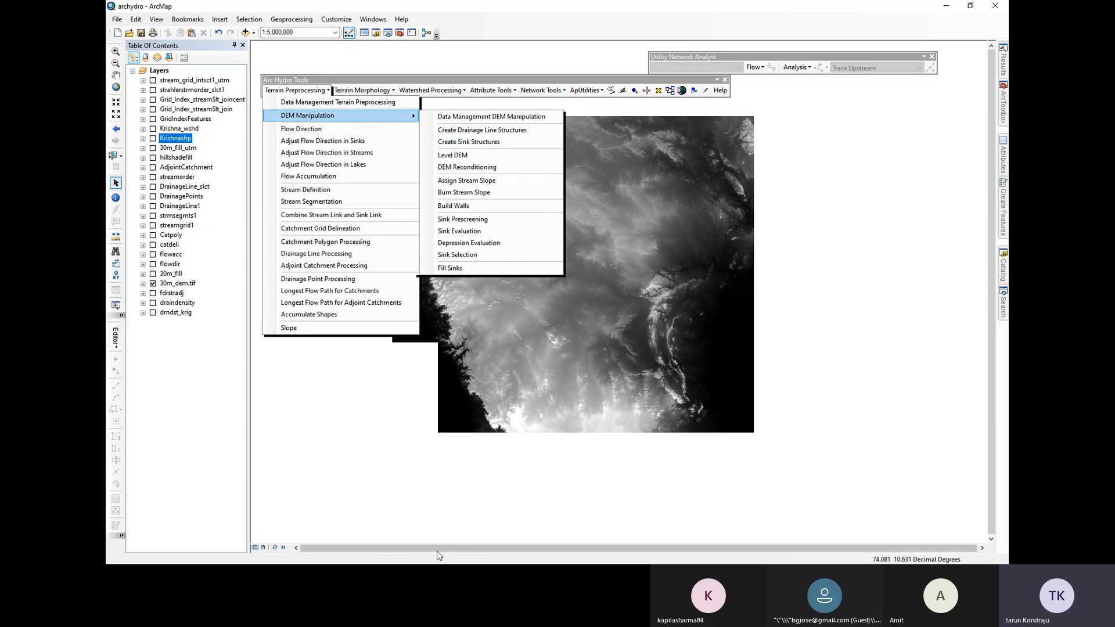
Switch to Microsoft Whiteboard and dismiss the Work with others tip to get a free drawing area
{"action": "left_click", "coordinate": [429, 565]}
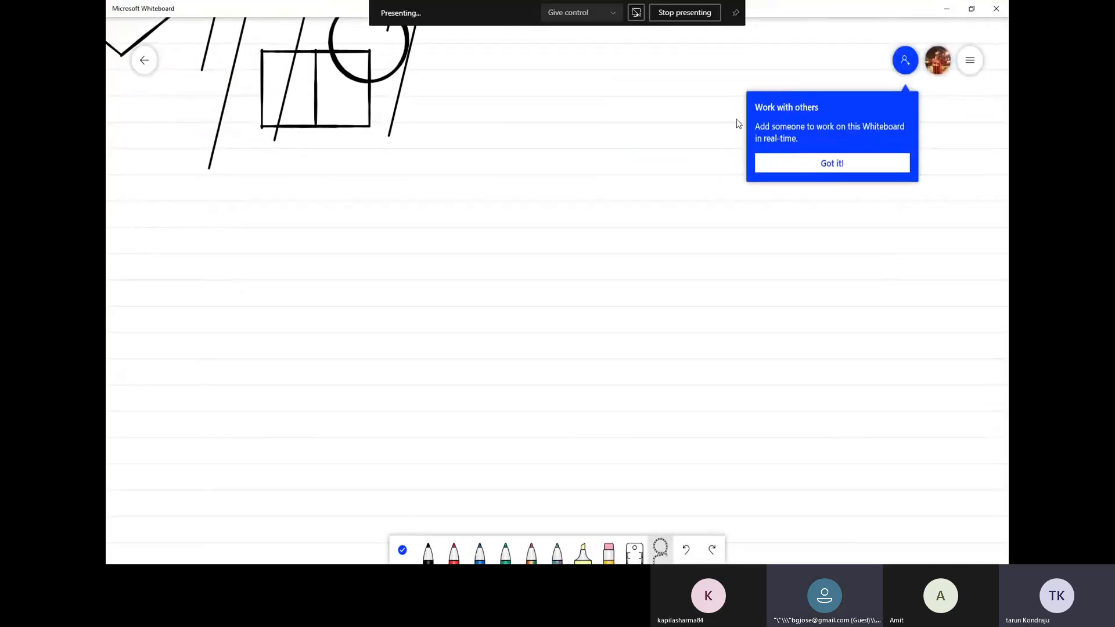
{"action": "scroll", "coordinate": [702, 232], "scroll_direction": "down", "scroll_amount": 5}
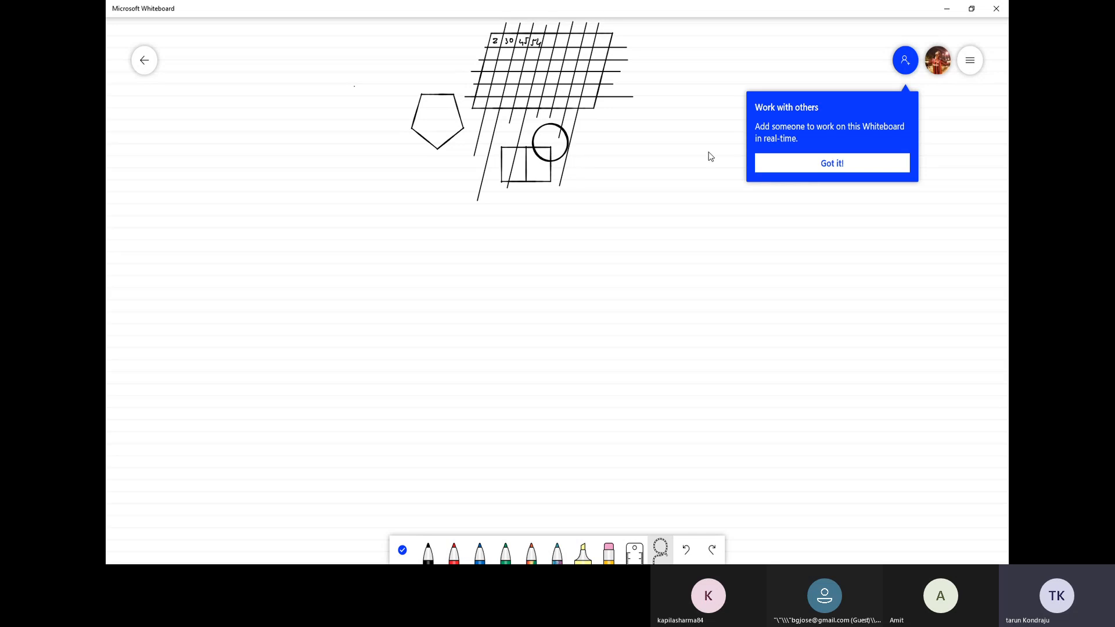
{"action": "left_click", "coordinate": [772, 163]}
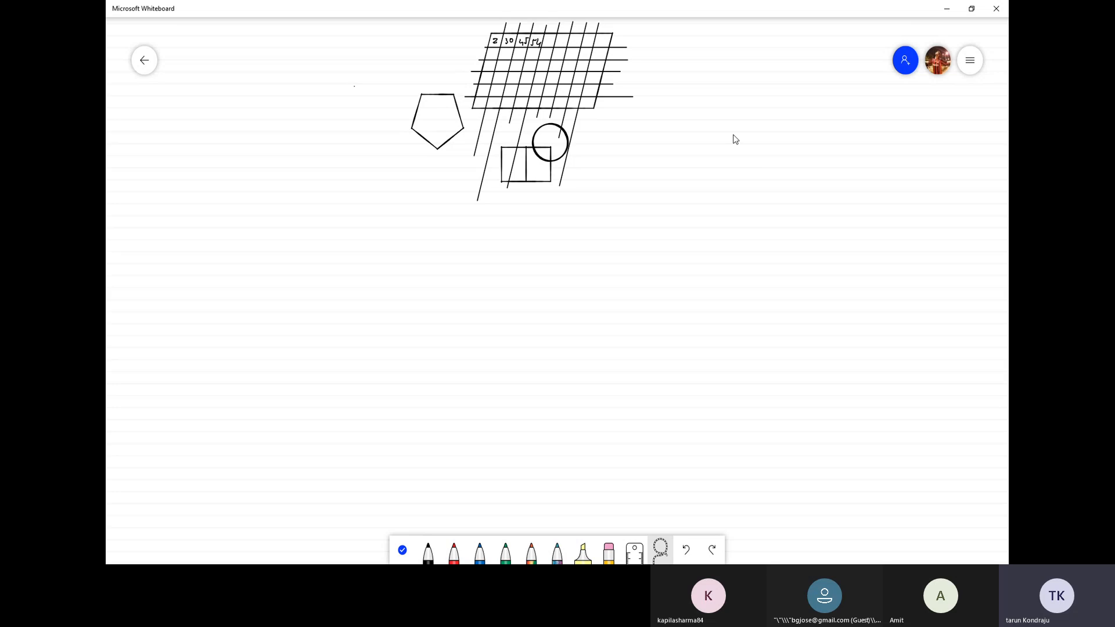
{"action": "scroll", "coordinate": [667, 80], "scroll_direction": "down", "scroll_amount": 3}
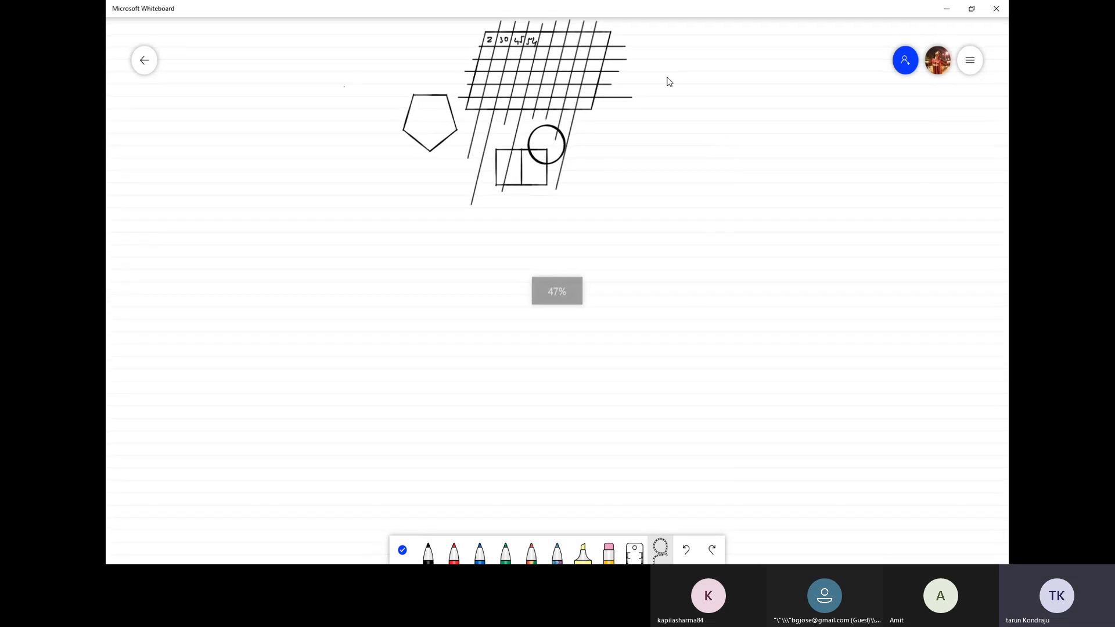
{"action": "scroll", "coordinate": [668, 80], "scroll_direction": "up", "scroll_amount": 3}
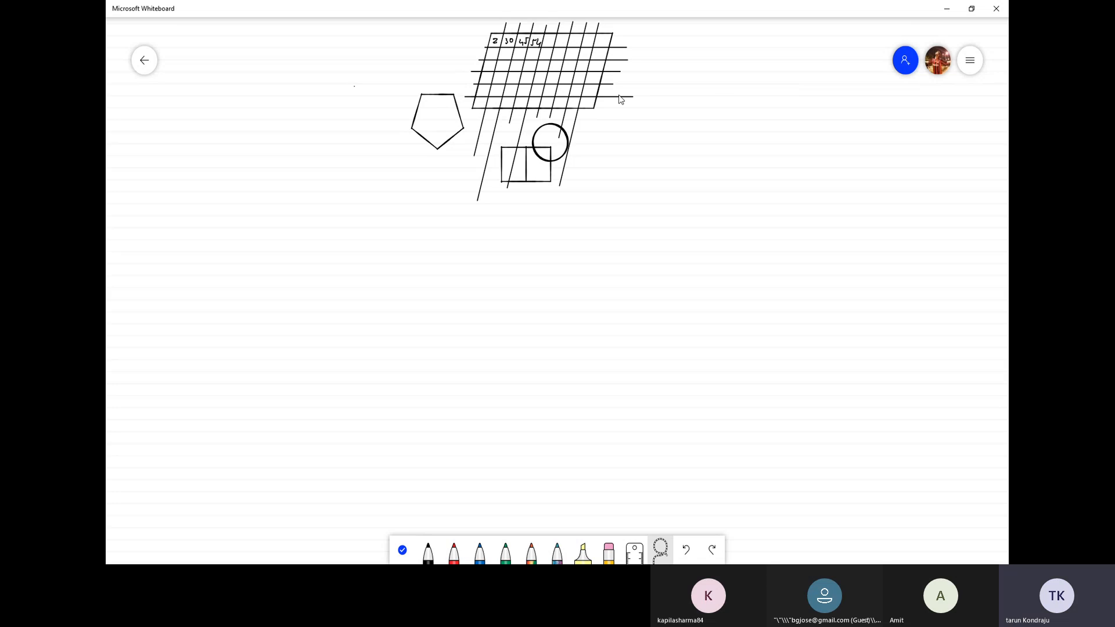
{"action": "scroll", "coordinate": [621, 100], "scroll_direction": "up", "scroll_amount": 3}
{"action": "scroll", "coordinate": [620, 100], "scroll_direction": "down", "scroll_amount": 3}
Sketch a terrain profile with a depression using the black pen, and cover the depression with a wavy line
{"action": "left_click", "coordinate": [430, 549]}
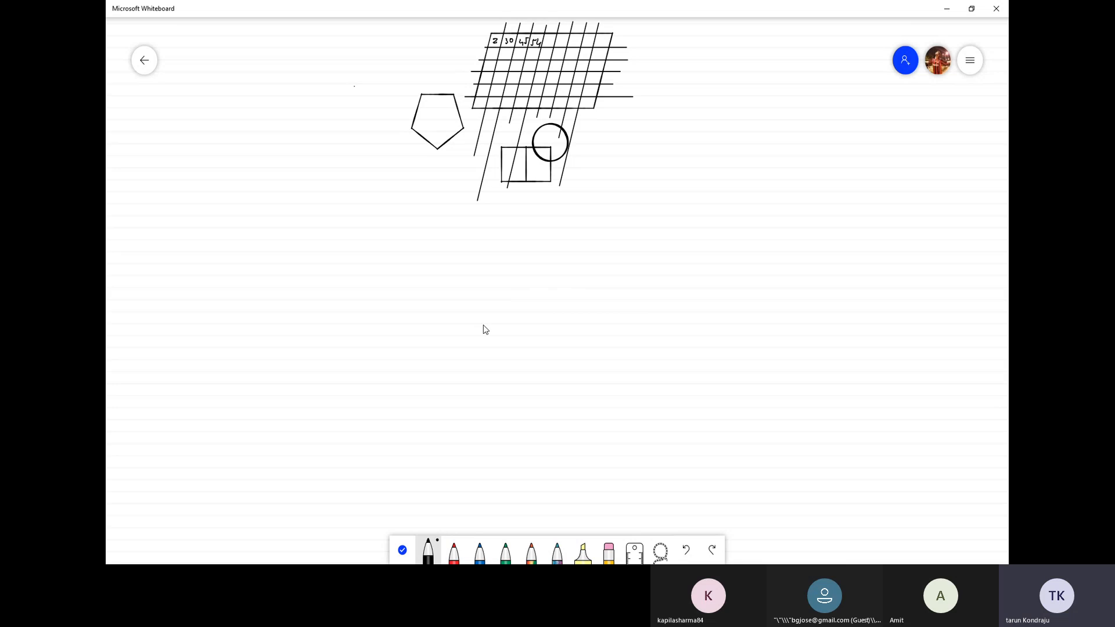
{"action": "mouse_move", "coordinate": [482, 325]}
{"action": "left_mouse_down"}
{"action": "mouse_move", "coordinate": [598, 340]}
{"action": "mouse_move", "coordinate": [642, 319]}
{"action": "mouse_move", "coordinate": [649, 297]}
{"action": "mouse_move", "coordinate": [762, 268]}
{"action": "left_mouse_up"}
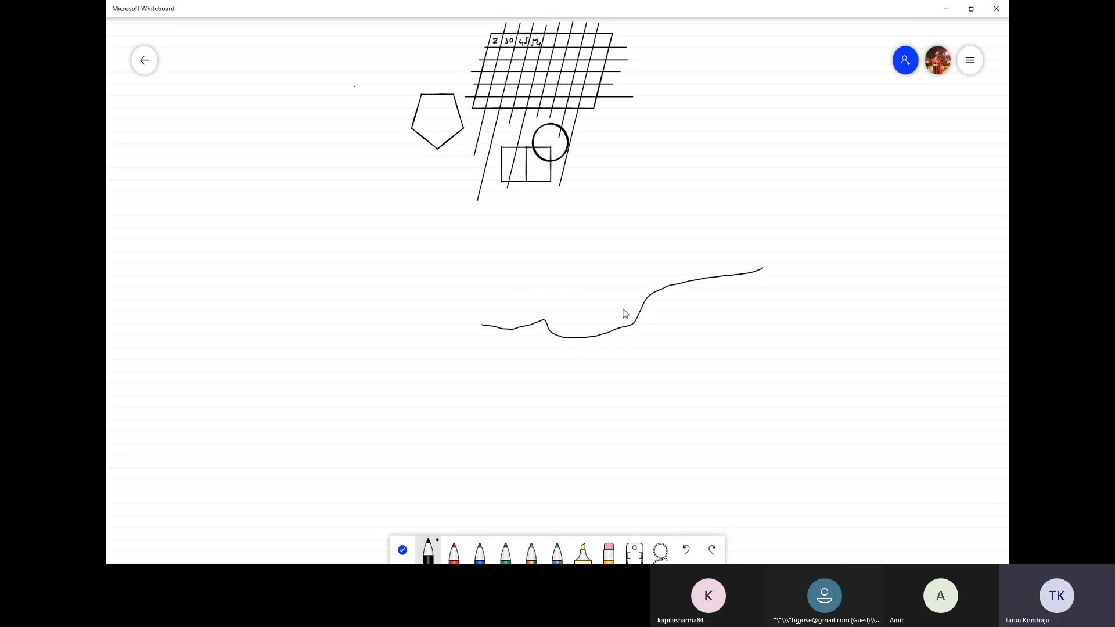
{"action": "left_click_drag", "start_coordinate": [547, 324], "coordinate": [651, 299]}
Draw a large closed outline beside the terrain profile and place seven small circles inside it as sinks
{"action": "mouse_move", "coordinate": [741, 325]}
{"action": "left_mouse_down"}
{"action": "mouse_move", "coordinate": [713, 347]}
{"action": "mouse_move", "coordinate": [778, 459]}
{"action": "mouse_move", "coordinate": [880, 359]}
{"action": "mouse_move", "coordinate": [734, 327]}
{"action": "left_mouse_up"}
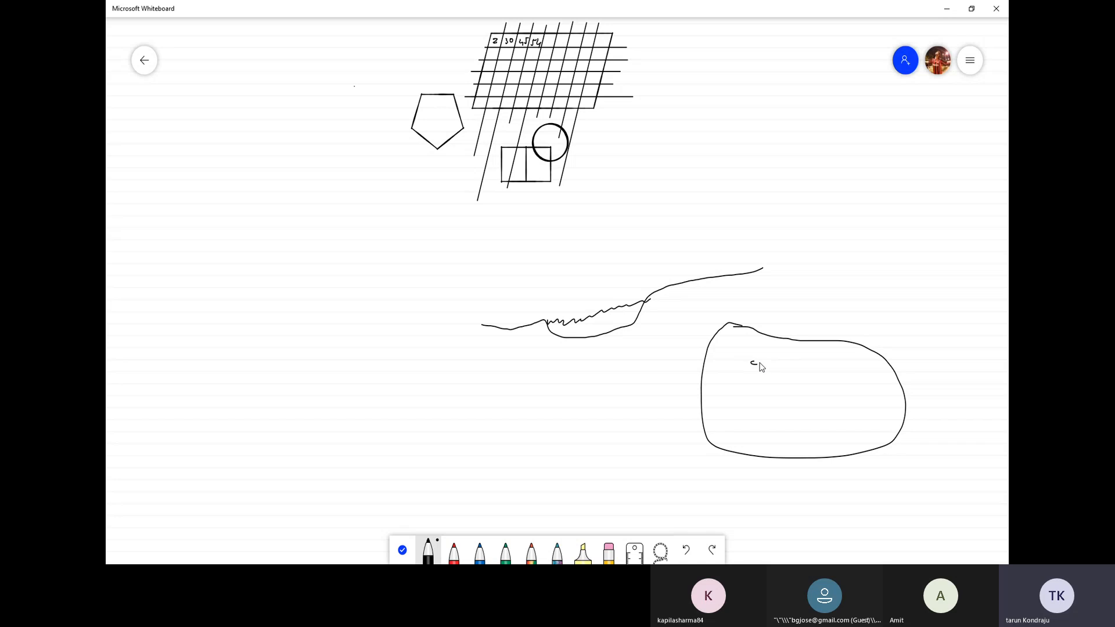
{"action": "left_click_drag", "start_coordinate": [759, 364], "coordinate": [757, 361]}
{"action": "left_click_drag", "start_coordinate": [824, 399], "coordinate": [822, 398]}
{"action": "left_click_drag", "start_coordinate": [740, 409], "coordinate": [738, 399]}
{"action": "left_click_drag", "start_coordinate": [882, 418], "coordinate": [872, 414]}
{"action": "left_click_drag", "start_coordinate": [812, 369], "coordinate": [804, 367]}
Shade the upper-left small circle inside the outline and add short strokes next to it
{"action": "left_click", "coordinate": [970, 64]}
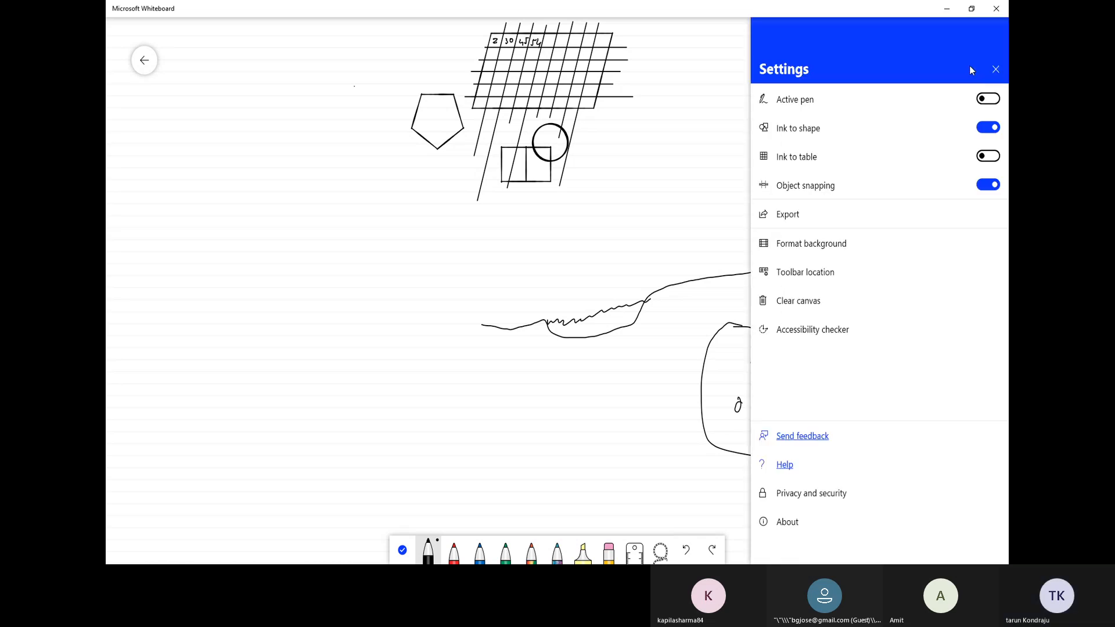
{"action": "left_click", "coordinate": [705, 134]}
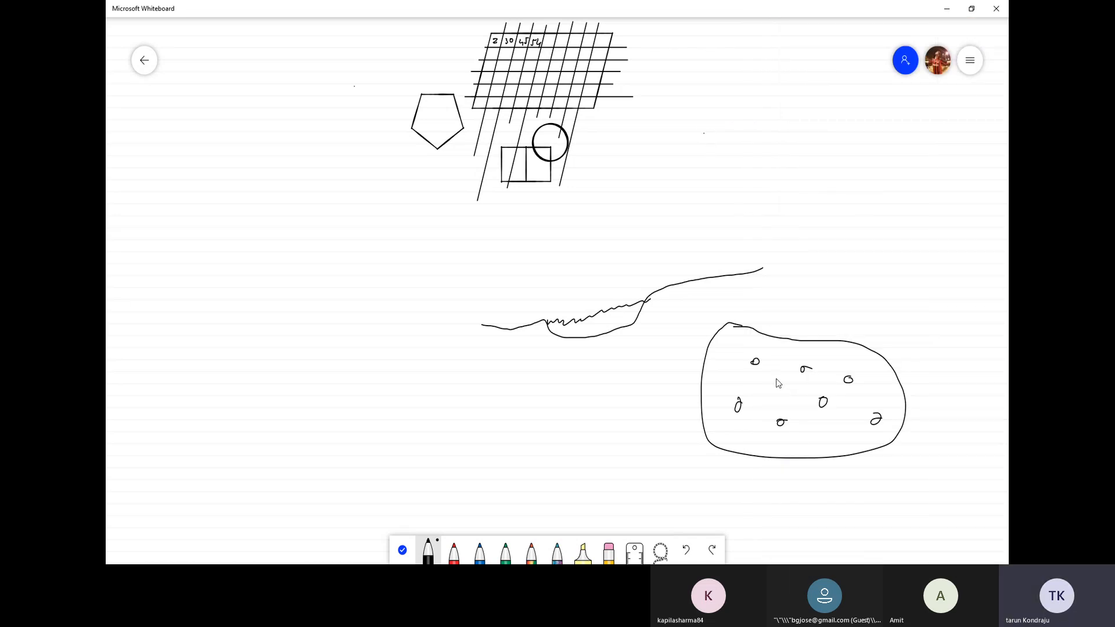
{"action": "left_click_drag", "start_coordinate": [751, 361], "coordinate": [774, 366]}
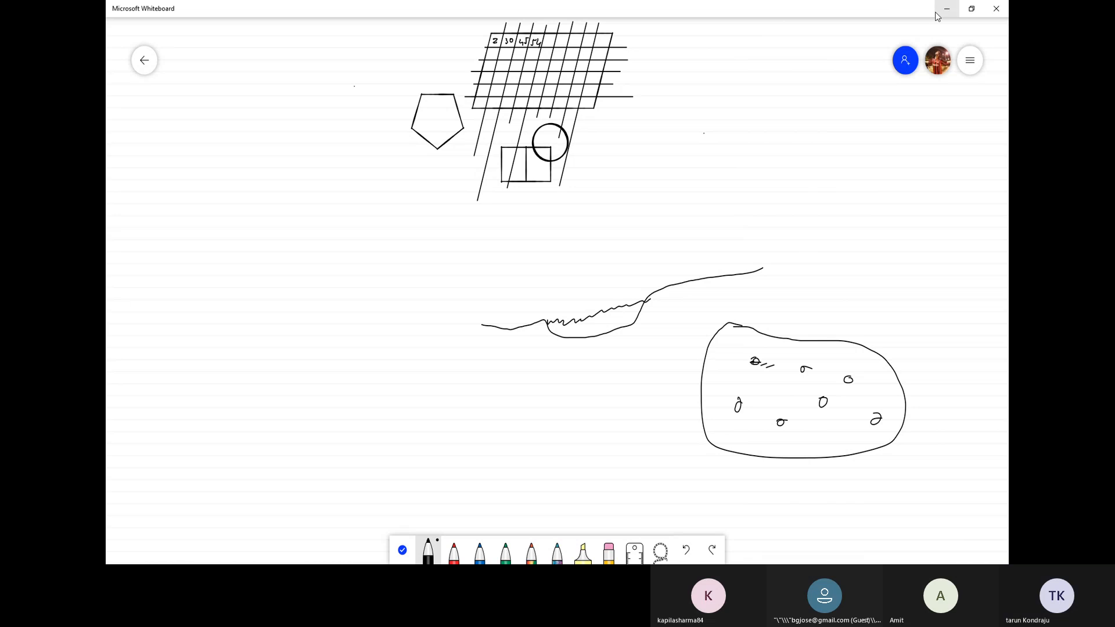
Arrange Whiteboard and ArcMap side by side and move the Arc Hydro Tools toolbar down over the ArcMap window
{"action": "left_click_drag", "start_coordinate": [900, 11], "coordinate": [107, 154]}
{"action": "left_click", "coordinate": [777, 90]}
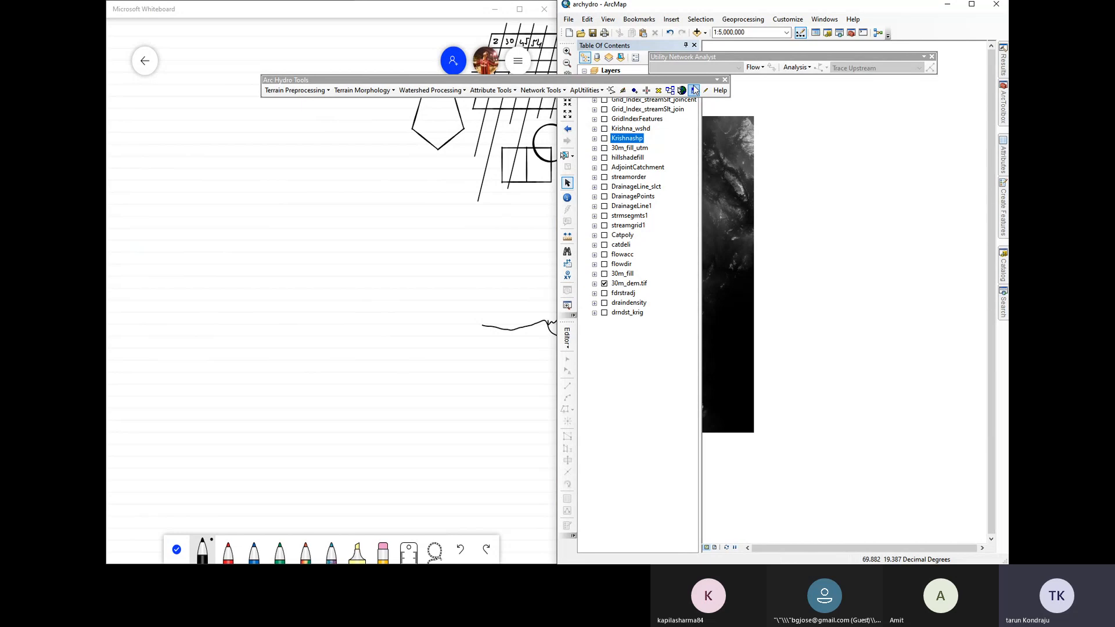
{"action": "left_click_drag", "start_coordinate": [694, 87], "coordinate": [983, 456]}
Draw a short hooked stroke and a small dash near the lower end of the terrain profile
{"action": "left_click_drag", "start_coordinate": [498, 334], "coordinate": [455, 344]}
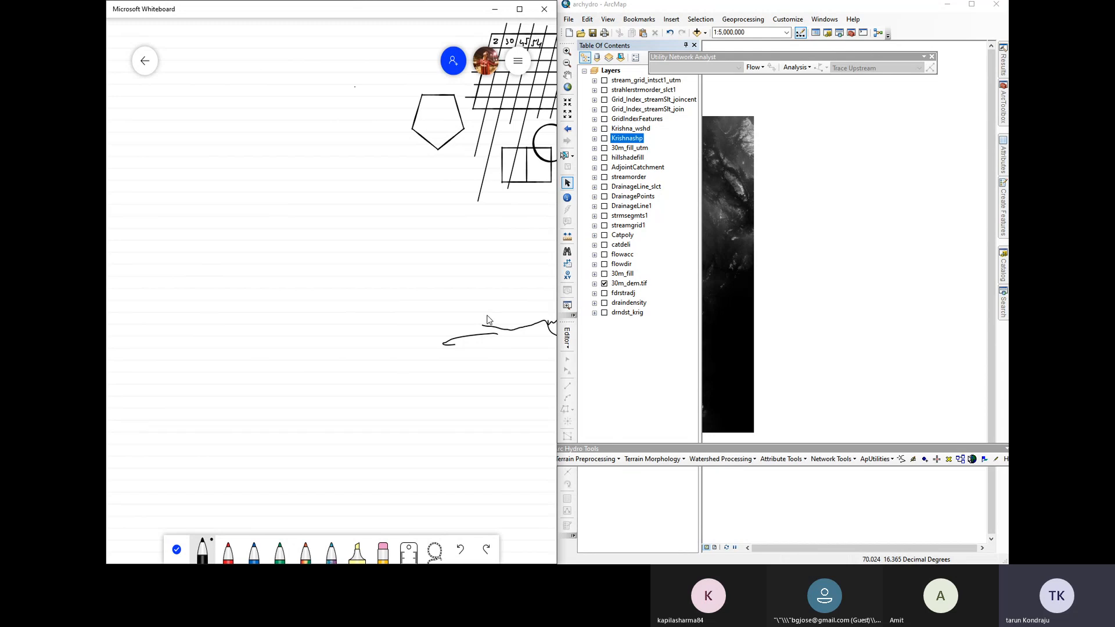
{"action": "scroll", "coordinate": [435, 323], "scroll_direction": "down", "scroll_amount": 5}
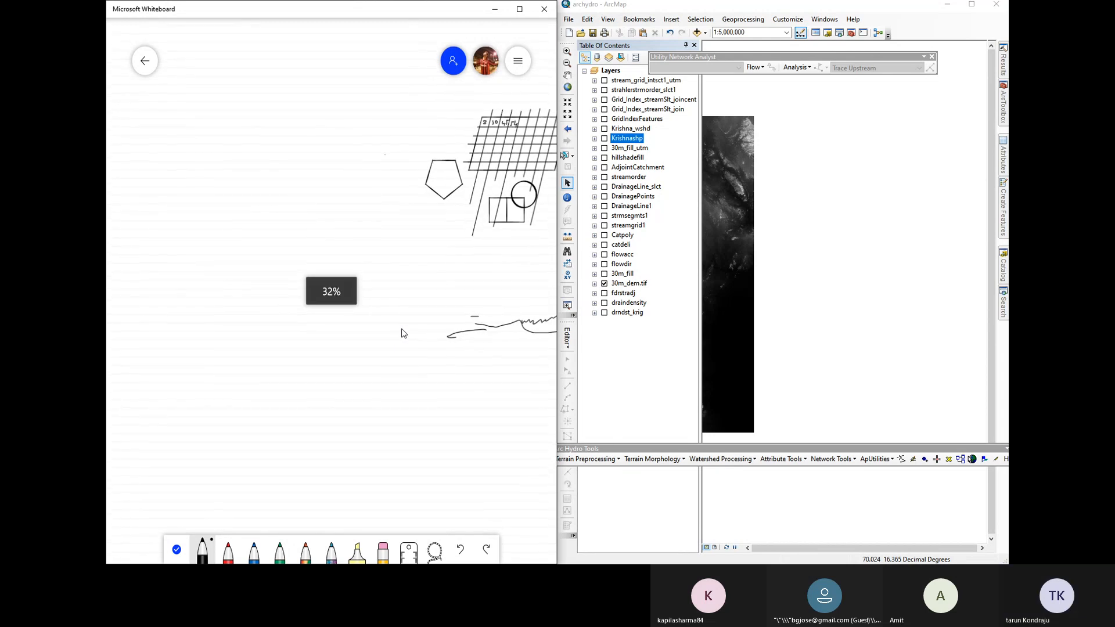
{"action": "scroll", "coordinate": [550, 330], "scroll_direction": "up", "scroll_amount": 3}
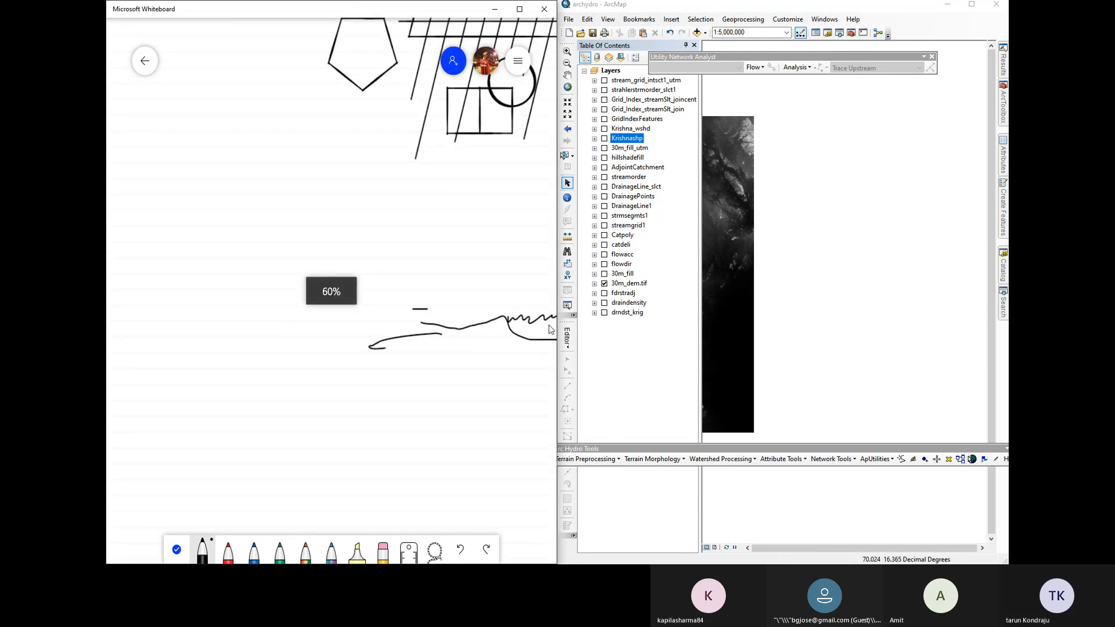
{"action": "scroll", "coordinate": [550, 329], "scroll_direction": "up", "scroll_amount": 1}
{"action": "scroll", "coordinate": [529, 329], "scroll_direction": "down", "scroll_amount": 4}
{"action": "scroll", "coordinate": [511, 328], "scroll_direction": "up", "scroll_amount": 2}
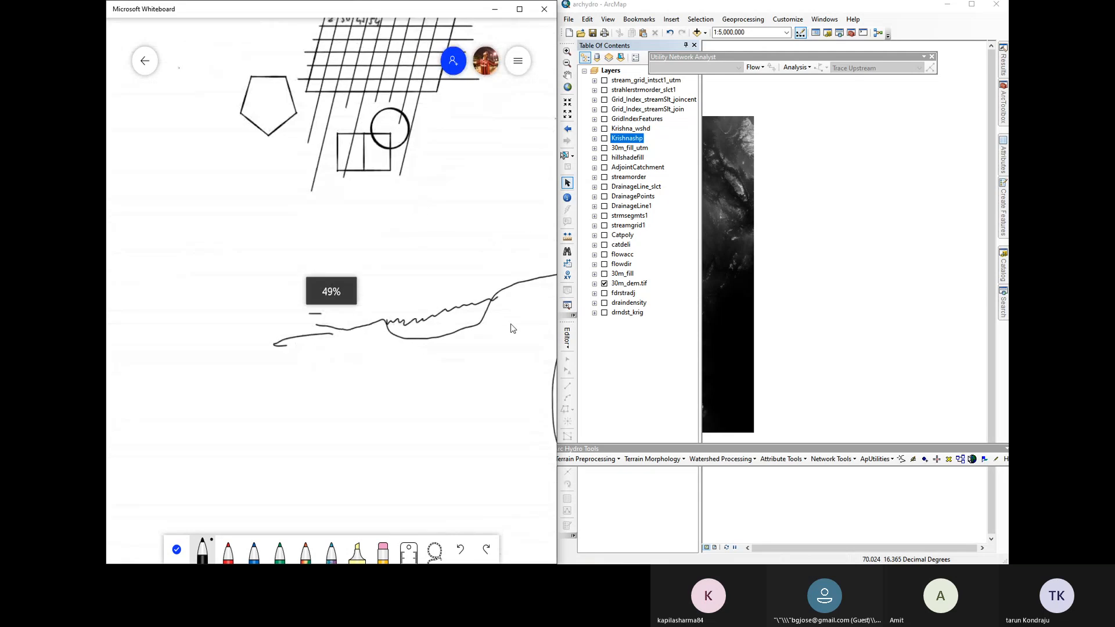
{"action": "scroll", "coordinate": [511, 329], "scroll_direction": "down", "scroll_amount": 3}
{"action": "scroll", "coordinate": [491, 317], "scroll_direction": "up", "scroll_amount": 2}
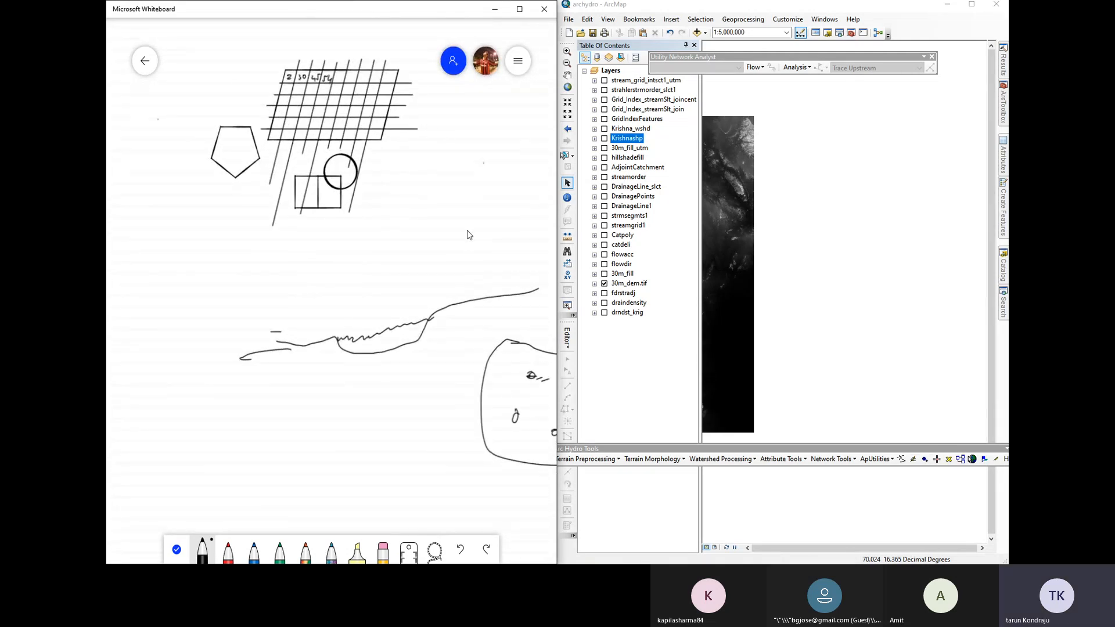
Draw a short, nearly horizontal stroke on the whiteboard above the upper end of the terrain profile
{"action": "scroll", "coordinate": [468, 232], "scroll_direction": "up", "scroll_amount": 3}
{"action": "scroll", "coordinate": [468, 232], "scroll_direction": "down", "scroll_amount": 2}
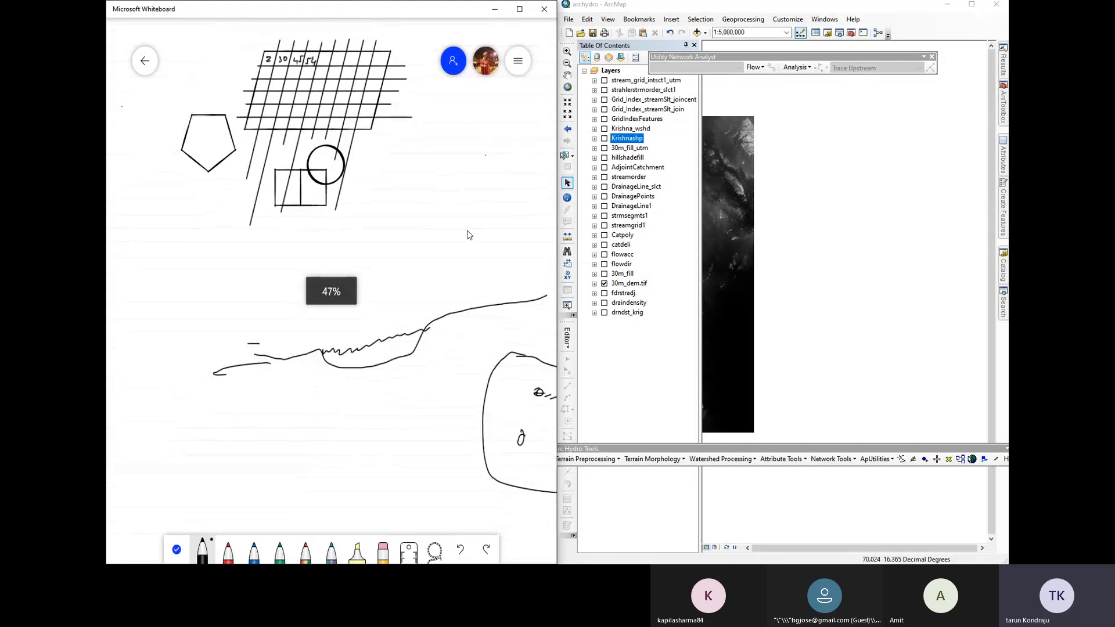
{"action": "scroll", "coordinate": [467, 231], "scroll_direction": "down", "scroll_amount": 1}
{"action": "left_click_drag", "start_coordinate": [468, 231], "coordinate": [438, 235]}
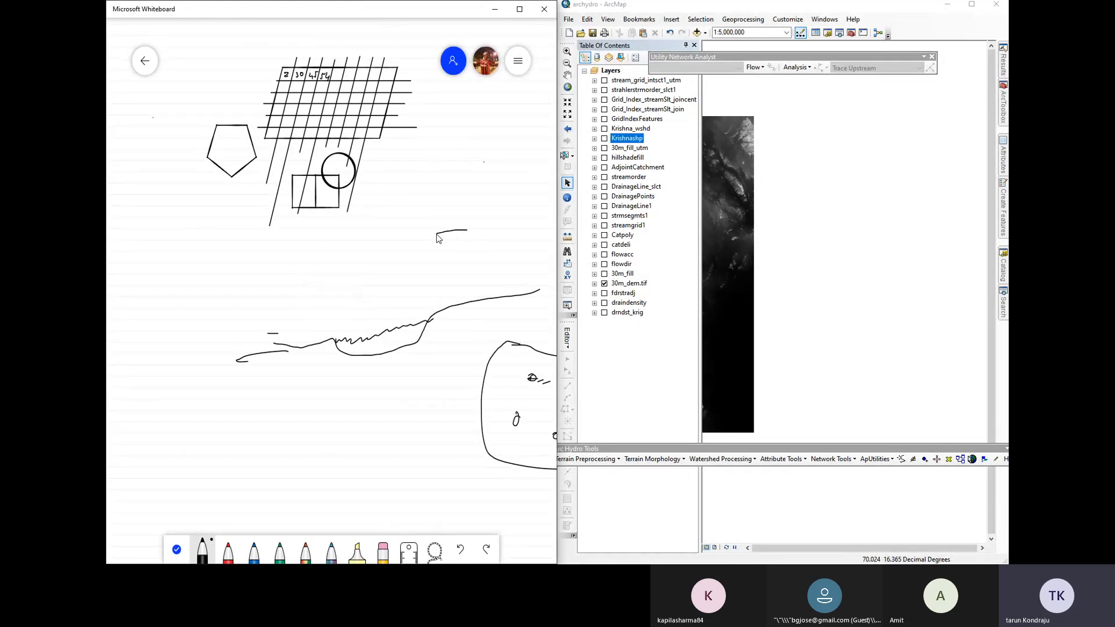
{"action": "key", "text": "alt+Tab"}
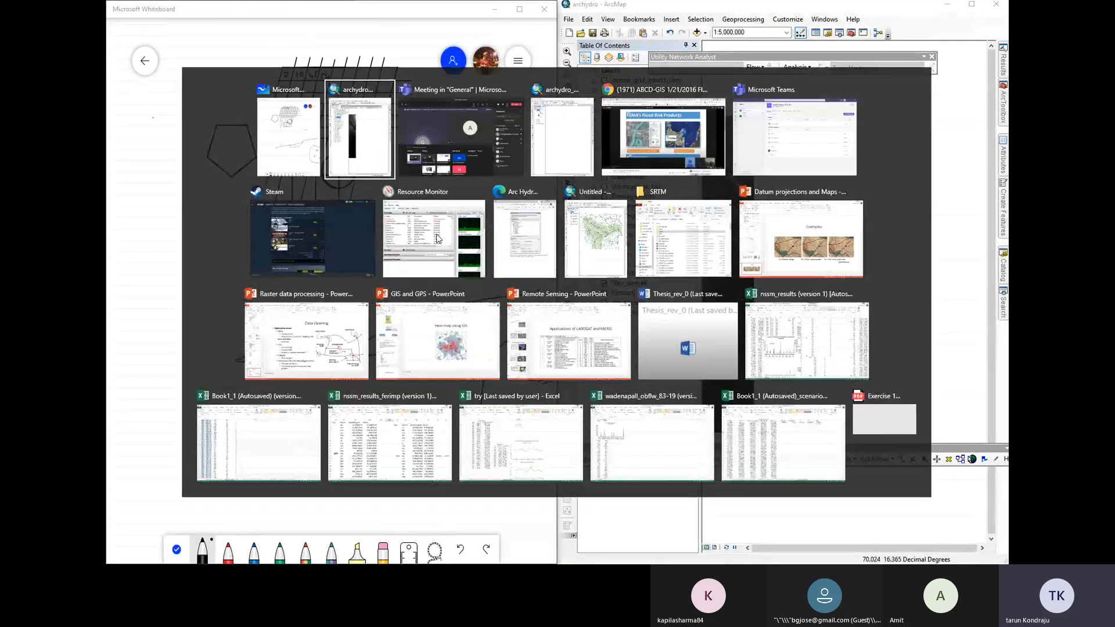
{"action": "left_click", "coordinate": [491, 26]}
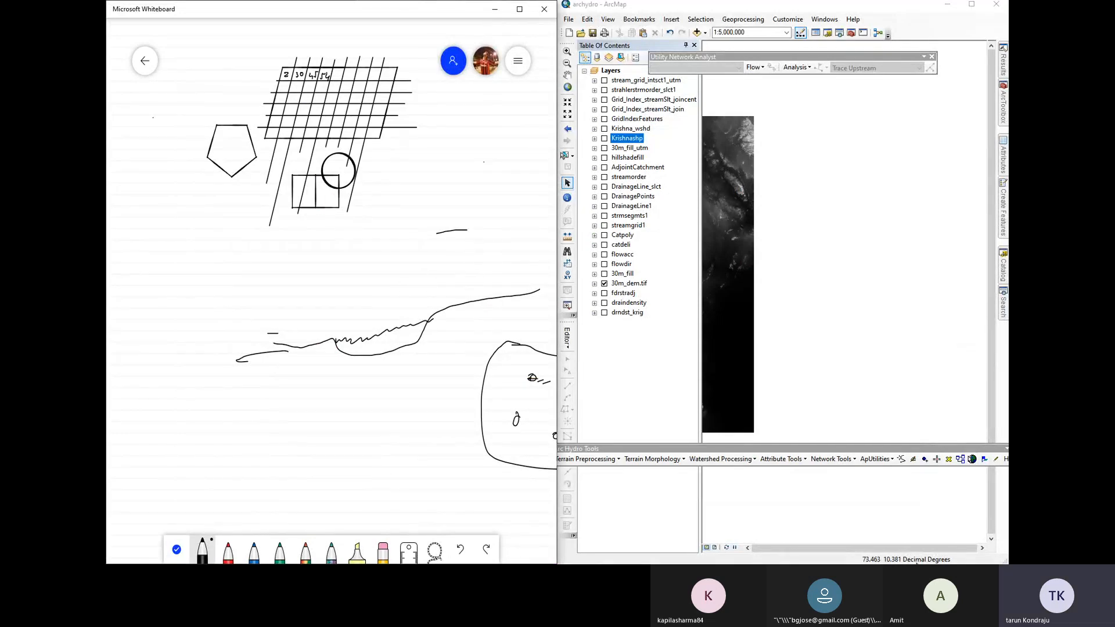
Draw straight and curved slope lines over the terrain profile's depression and hatch the depression with short vertical strokes
{"action": "scroll", "coordinate": [360, 394], "scroll_direction": "down", "scroll_amount": 3}
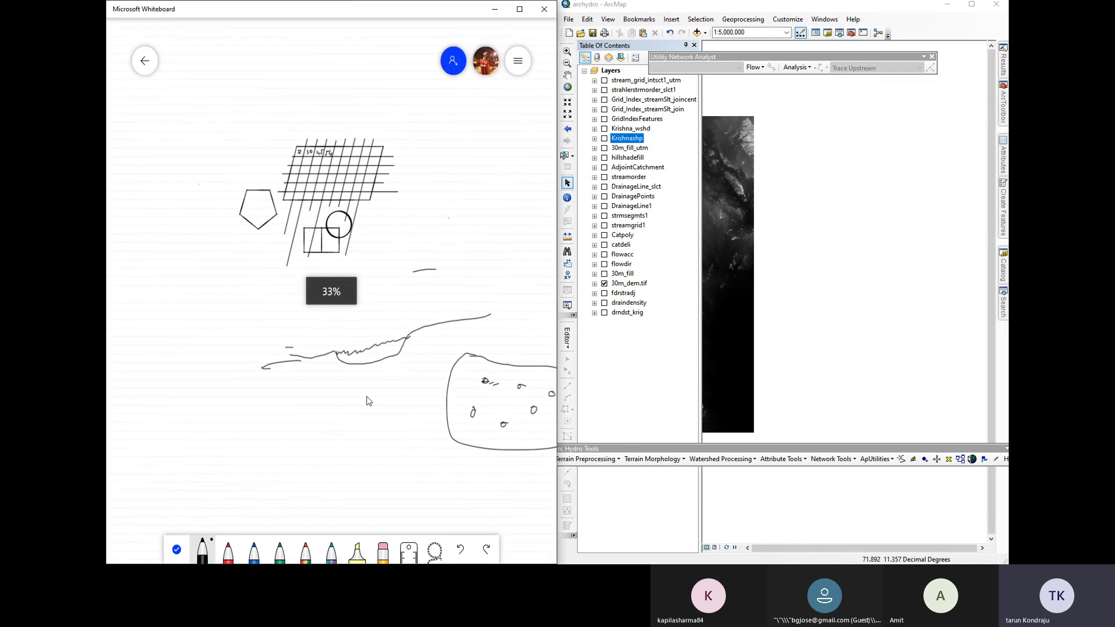
{"action": "scroll", "coordinate": [497, 399], "scroll_direction": "up", "scroll_amount": 4}
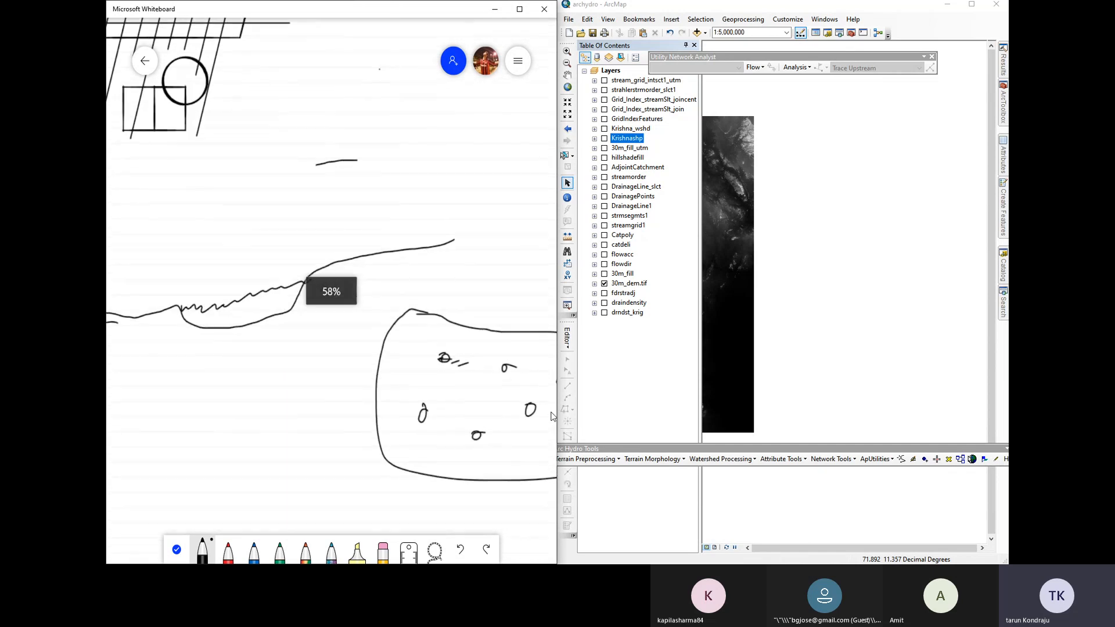
{"action": "scroll", "coordinate": [371, 390], "scroll_direction": "down", "scroll_amount": 2}
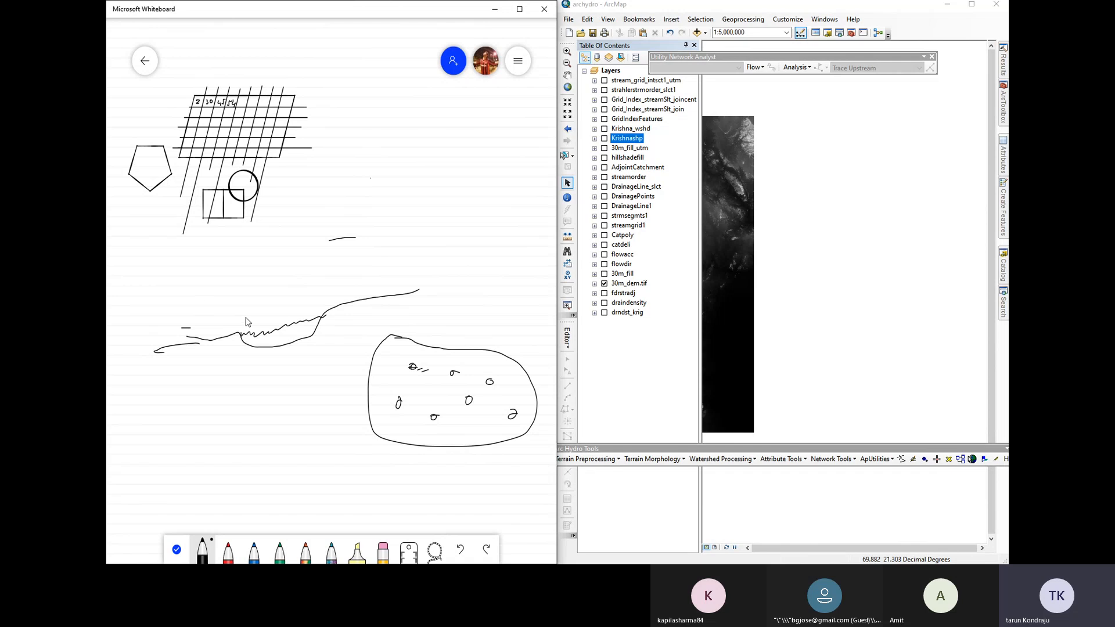
{"action": "left_click_drag", "start_coordinate": [240, 336], "coordinate": [357, 306]}
{"action": "mouse_move", "coordinate": [406, 252]}
{"action": "left_mouse_down"}
{"action": "mouse_move", "coordinate": [403, 281]}
{"action": "mouse_move", "coordinate": [367, 299]}
{"action": "mouse_move", "coordinate": [220, 343]}
{"action": "mouse_move", "coordinate": [264, 346]}
{"action": "left_mouse_up"}
{"action": "left_click_drag", "start_coordinate": [271, 328], "coordinate": [278, 347]}
{"action": "left_click_drag", "start_coordinate": [284, 325], "coordinate": [292, 344]}
{"action": "left_click_drag", "start_coordinate": [300, 321], "coordinate": [307, 339]}
{"action": "left_click_drag", "start_coordinate": [312, 318], "coordinate": [319, 334]}
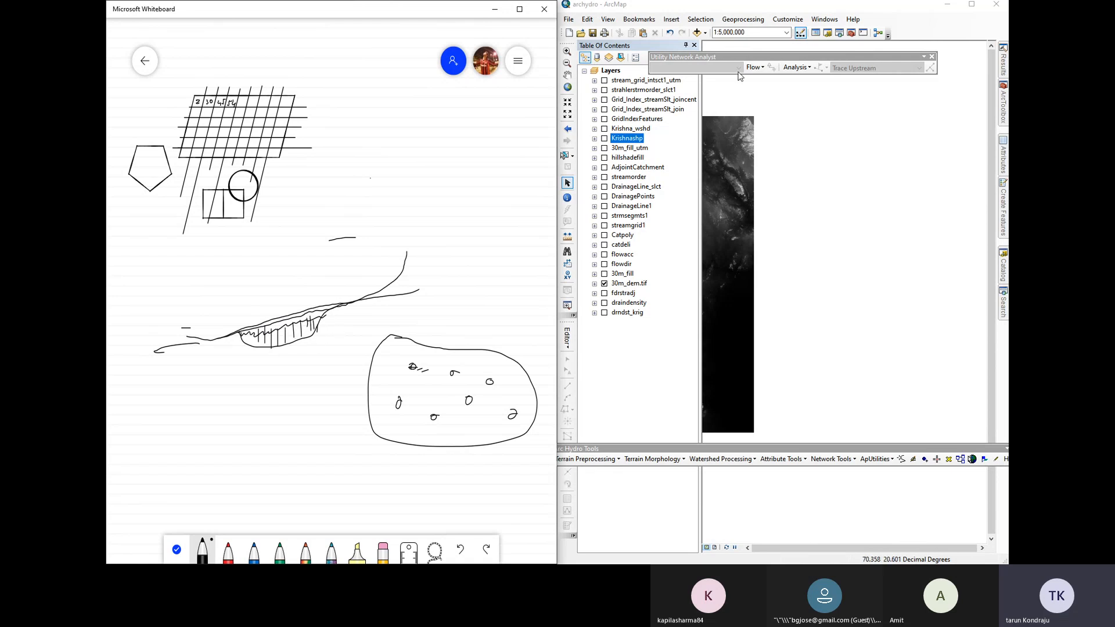
Move the Arc Hydro Tools toolbar back up beneath the Utility Network Analyst toolbar in ArcMap
{"action": "left_click", "coordinate": [661, 458]}
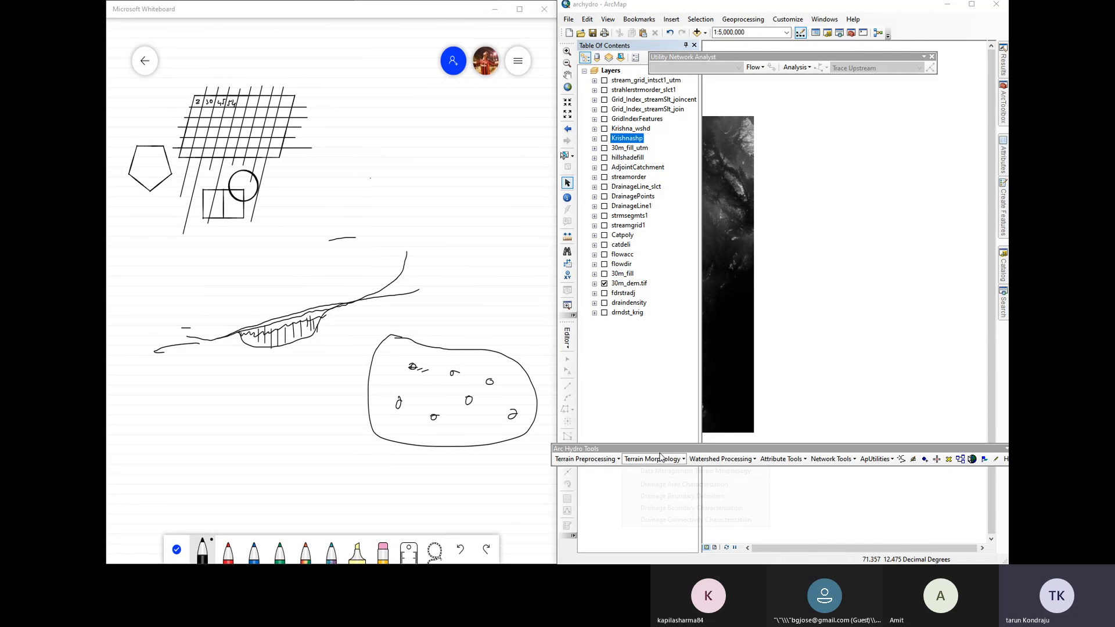
{"action": "left_click", "coordinate": [749, 329]}
{"action": "left_click_drag", "start_coordinate": [751, 447], "coordinate": [780, 83]}
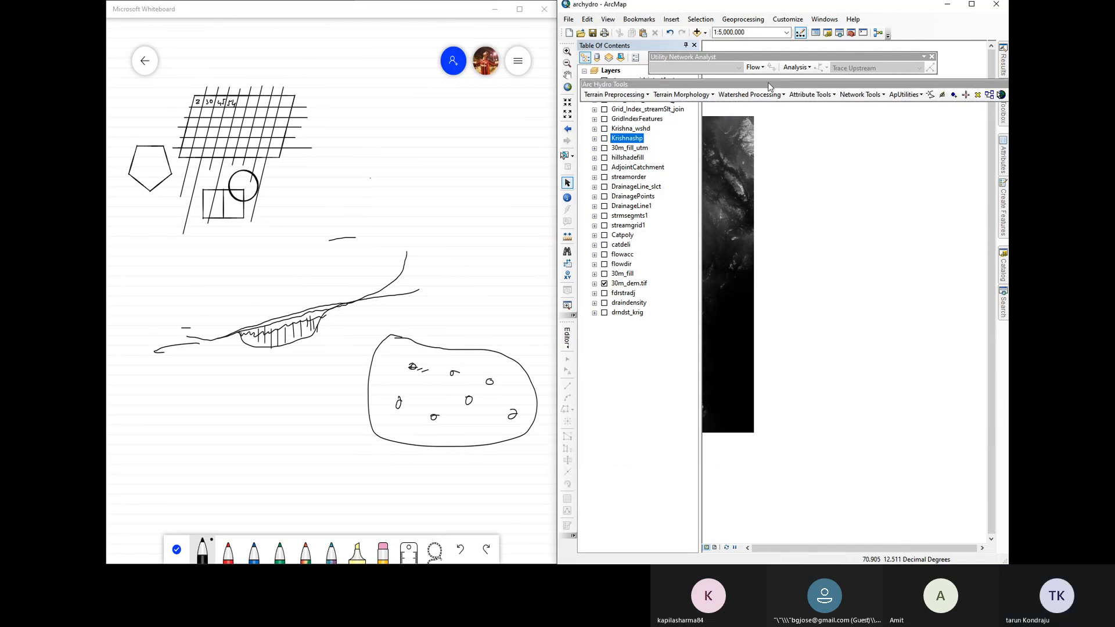
Open the Level DEM tool from the DEM manipulation tools and review the raw DEM choices, keeping 30m_fill_utm
{"action": "left_click", "coordinate": [616, 94]}
{"action": "mouse_move", "coordinate": [645, 119]}
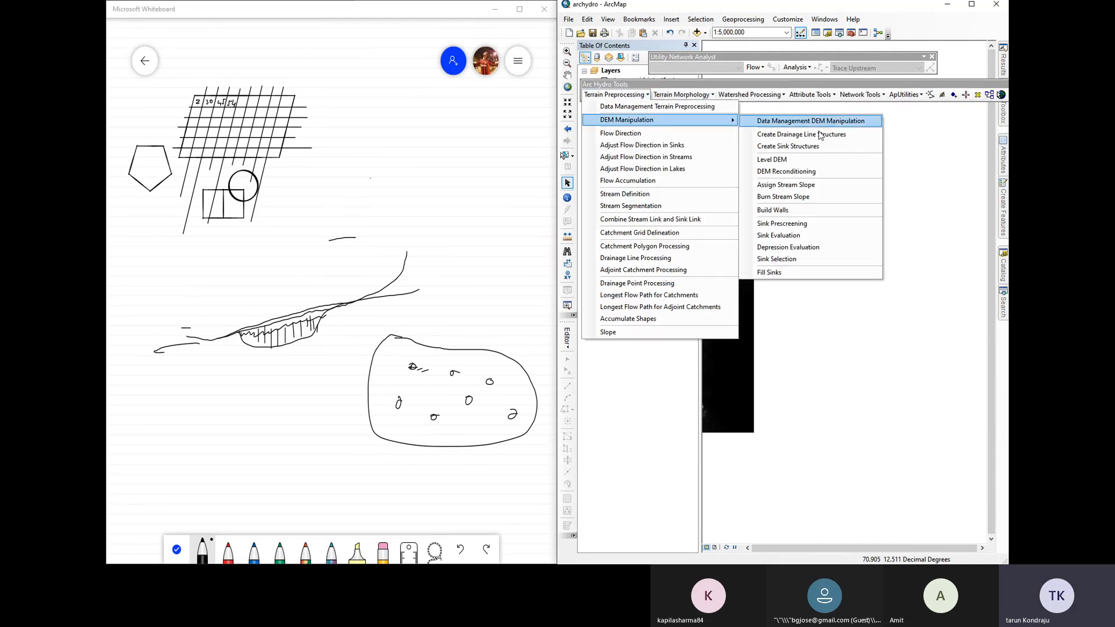
{"action": "left_click", "coordinate": [783, 161]}
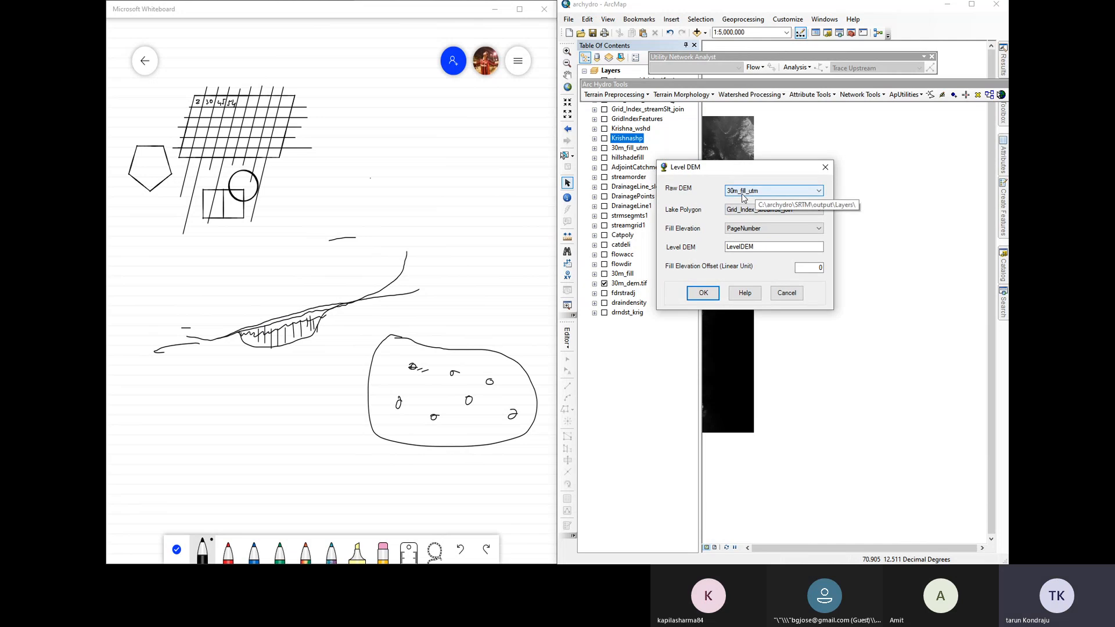
{"action": "left_click", "coordinate": [745, 193]}
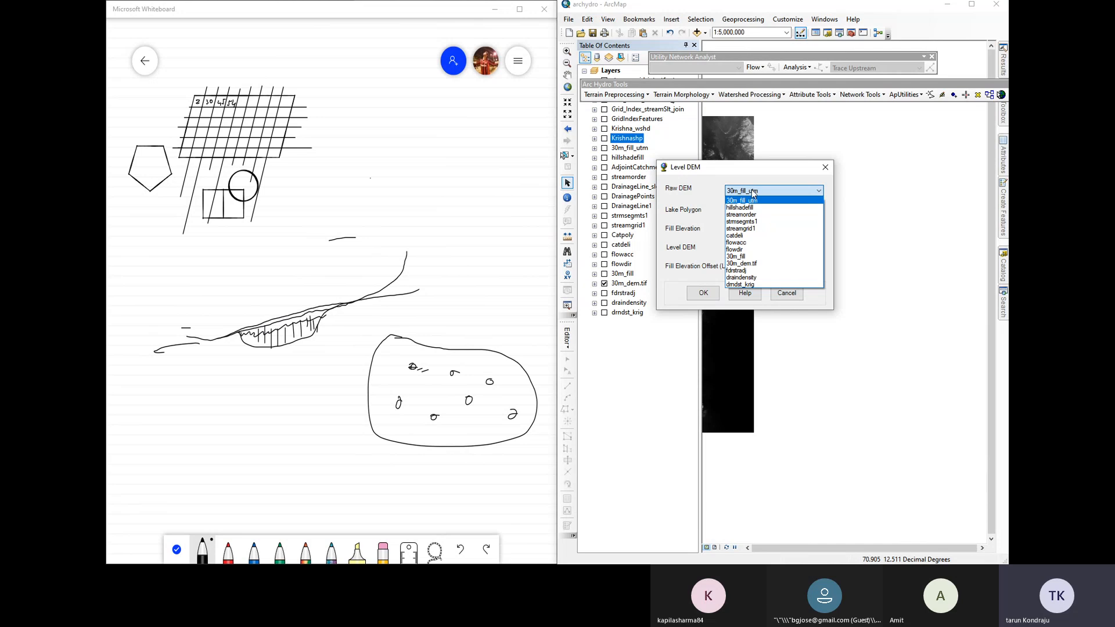
{"action": "left_click", "coordinate": [740, 200]}
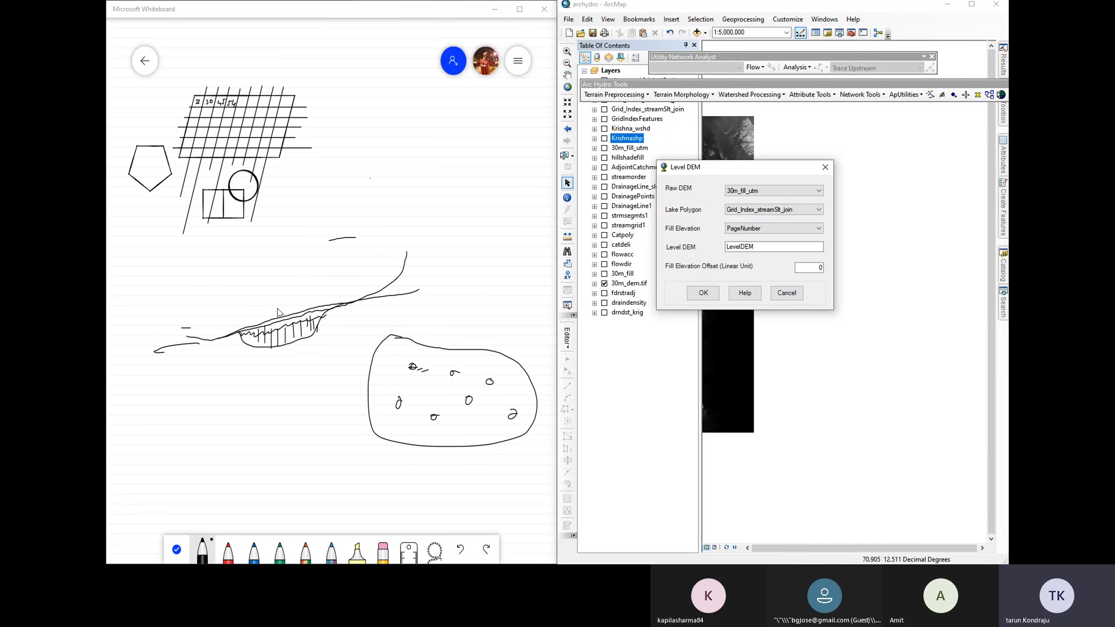
Draw repeated strokes along the filled surface of the depression on the whiteboard, with small loops at both ends
{"action": "left_click", "coordinate": [246, 331]}
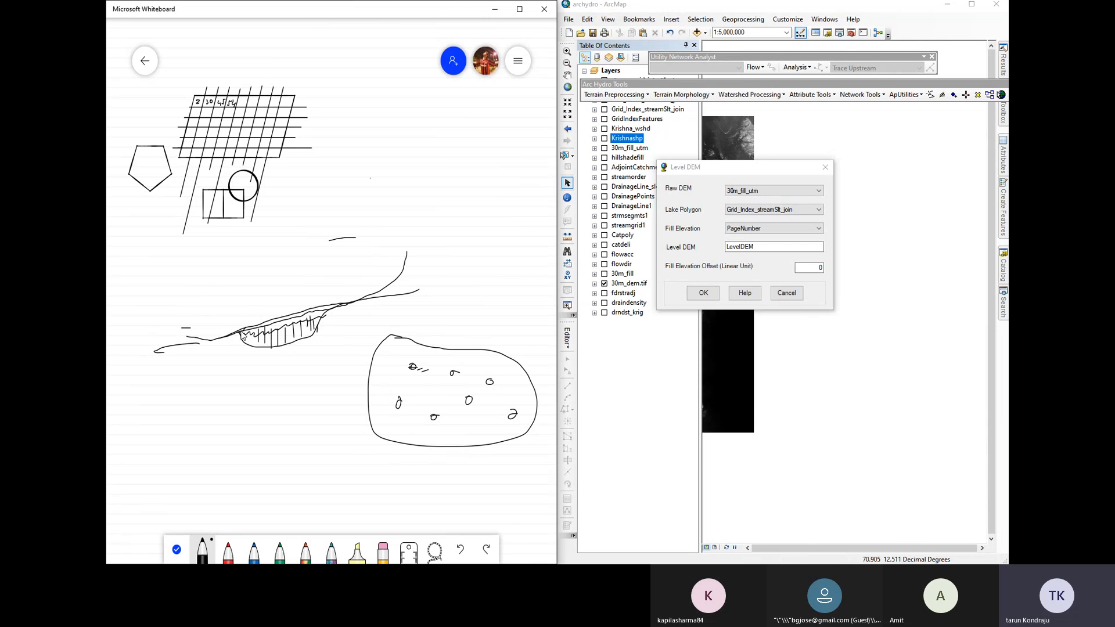
{"action": "mouse_move", "coordinate": [243, 336]}
{"action": "left_mouse_down"}
{"action": "mouse_move", "coordinate": [254, 349]}
{"action": "mouse_move", "coordinate": [279, 346]}
{"action": "mouse_move", "coordinate": [323, 313]}
{"action": "left_mouse_up"}
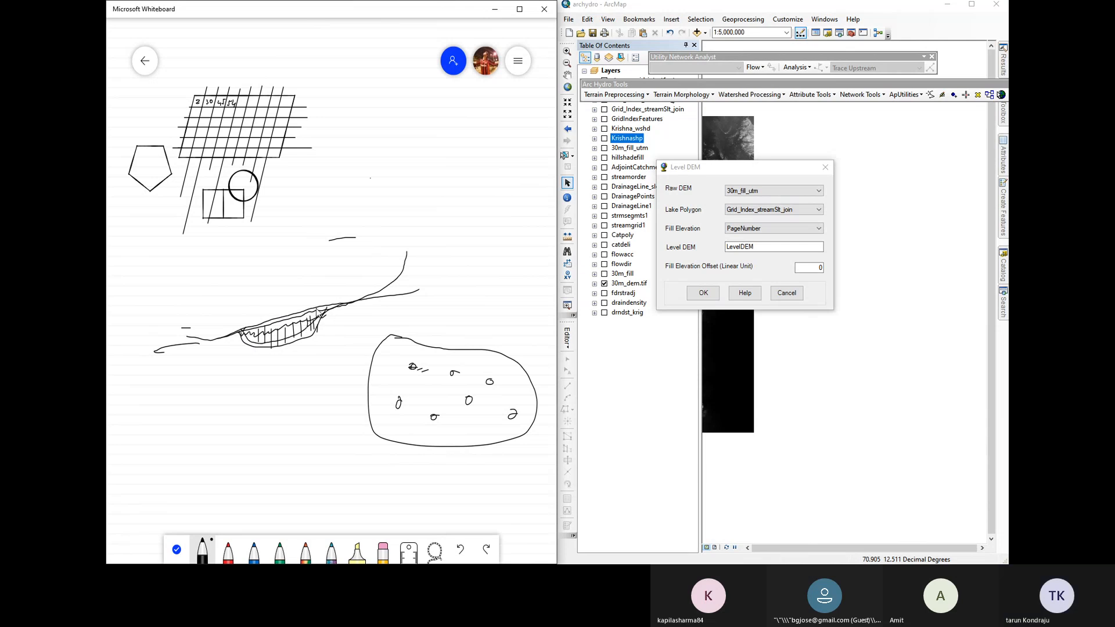
{"action": "mouse_move", "coordinate": [243, 332]}
{"action": "left_mouse_down"}
{"action": "mouse_move", "coordinate": [346, 295]}
{"action": "mouse_move", "coordinate": [332, 310]}
{"action": "left_mouse_up"}
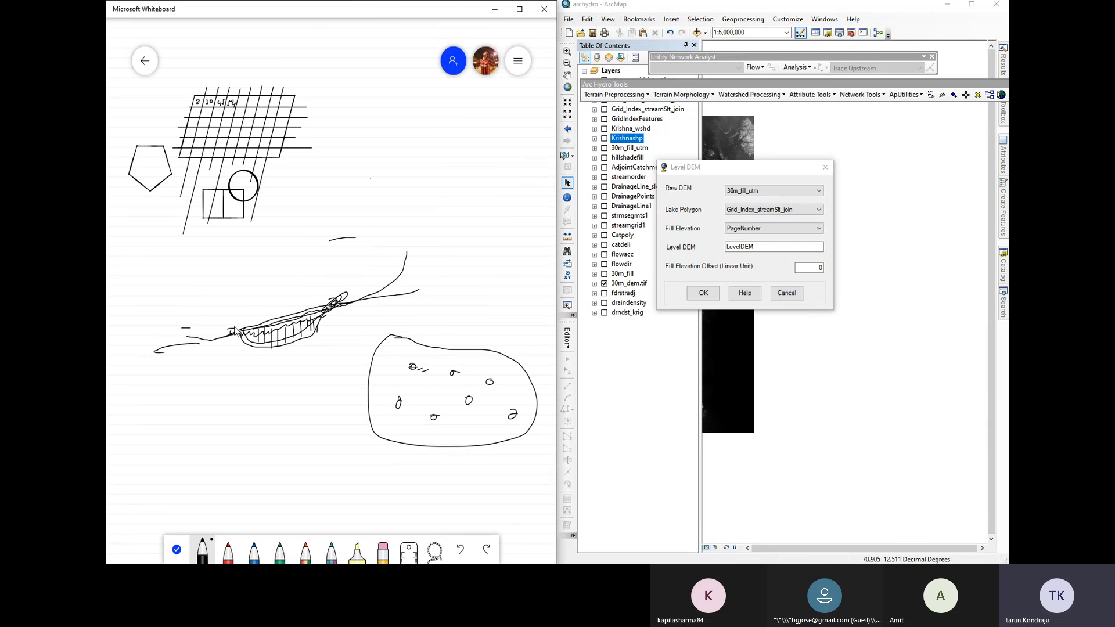
{"action": "mouse_move", "coordinate": [234, 330]}
{"action": "left_mouse_down"}
{"action": "mouse_move", "coordinate": [334, 302]}
{"action": "mouse_move", "coordinate": [226, 335]}
{"action": "left_mouse_up"}
Close the Level DEM dialog without running it and review the terrain preprocessing and DEM manipulation tools
{"action": "left_click", "coordinate": [825, 168]}
{"action": "left_click", "coordinate": [614, 94]}
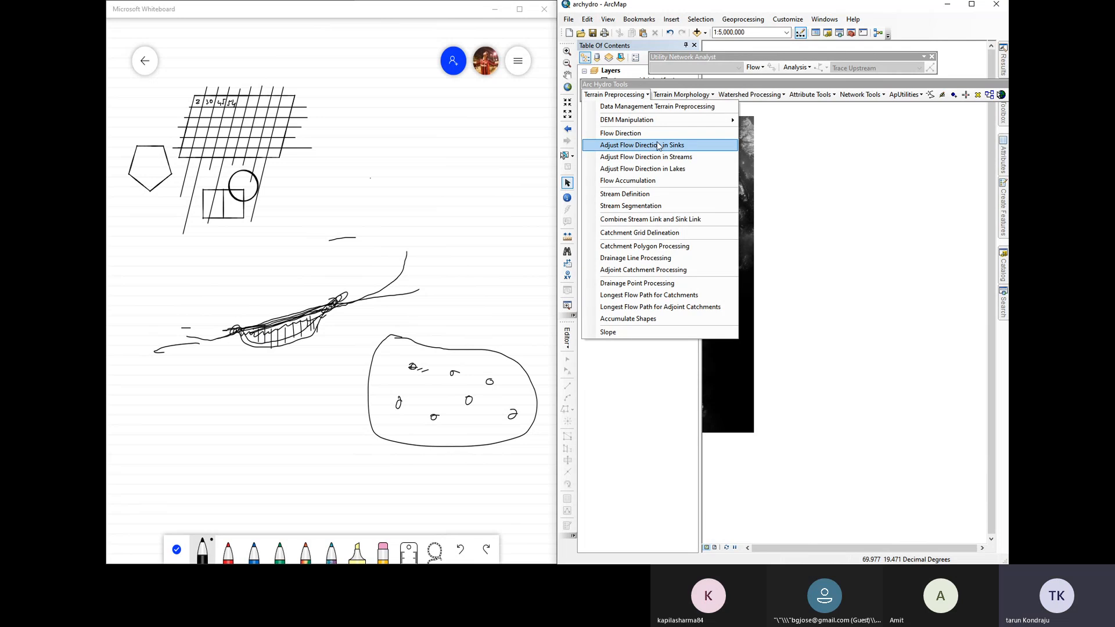
{"action": "mouse_move", "coordinate": [638, 119]}
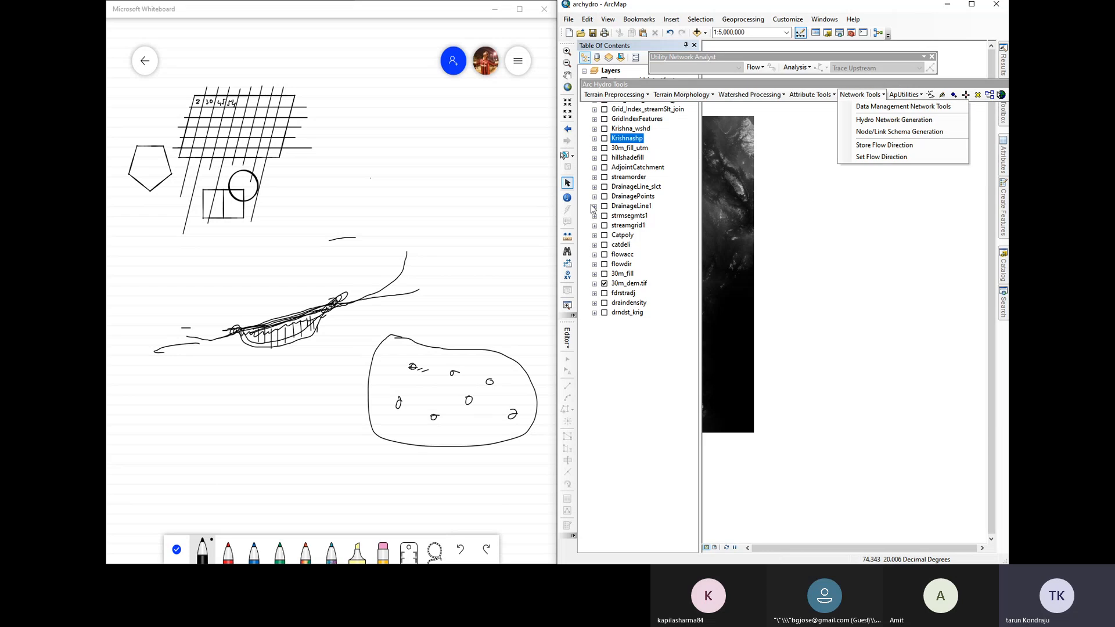
Start adding data and examine the feature classes in the Layers dataset of archydro.gdb in the SRTM home folder
{"action": "left_click", "coordinate": [697, 33]}
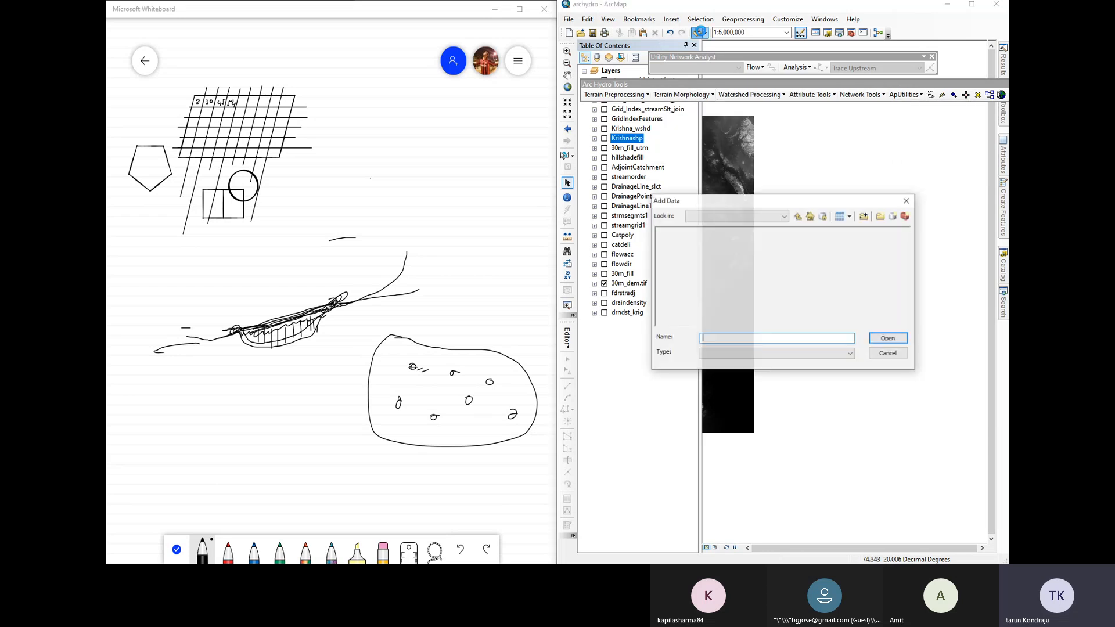
{"action": "left_click", "coordinate": [799, 217]}
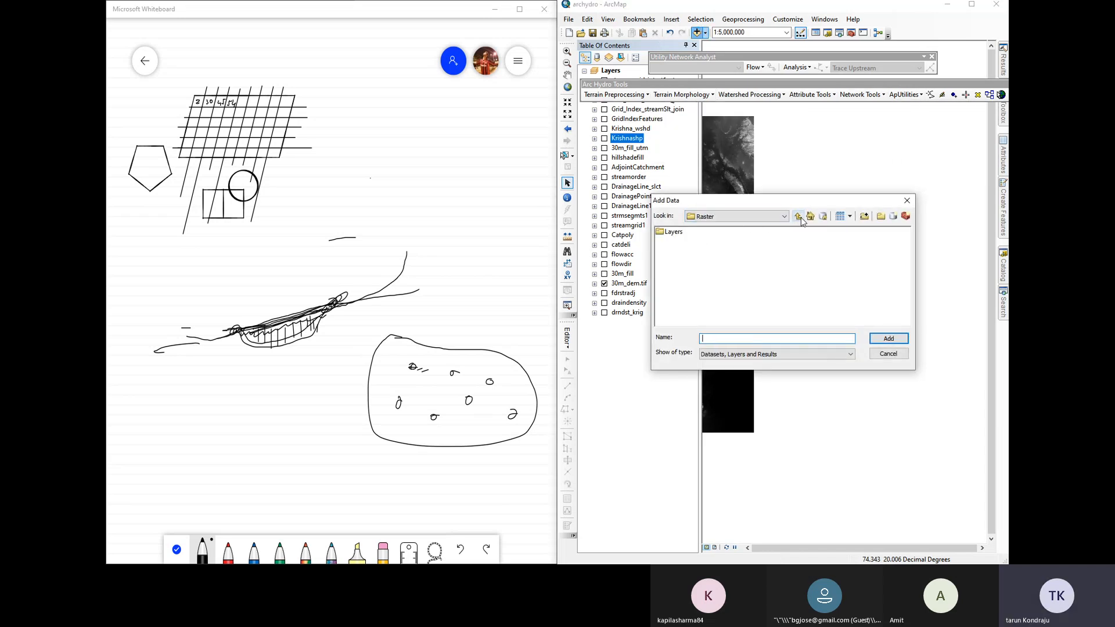
{"action": "left_click", "coordinate": [800, 217]}
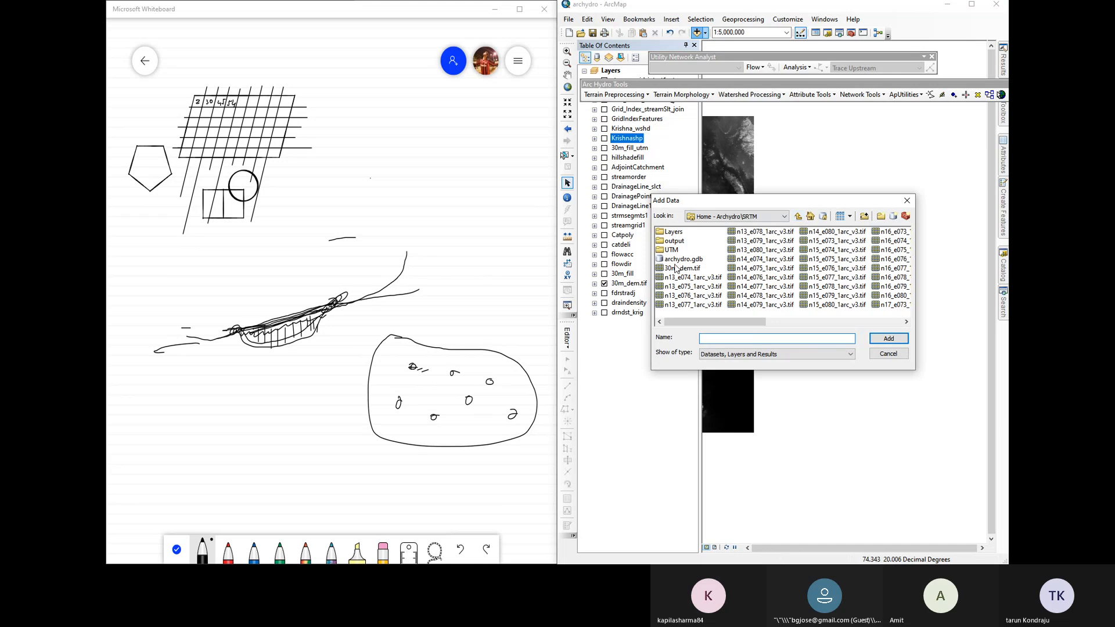
{"action": "double_click", "coordinate": [678, 261]}
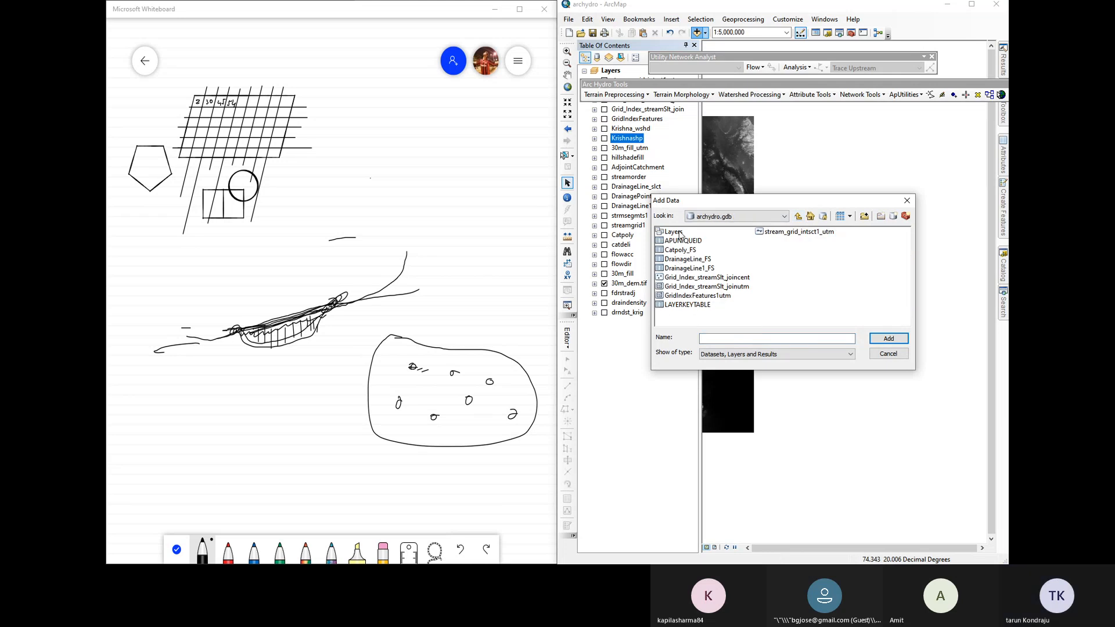
{"action": "double_click", "coordinate": [680, 232]}
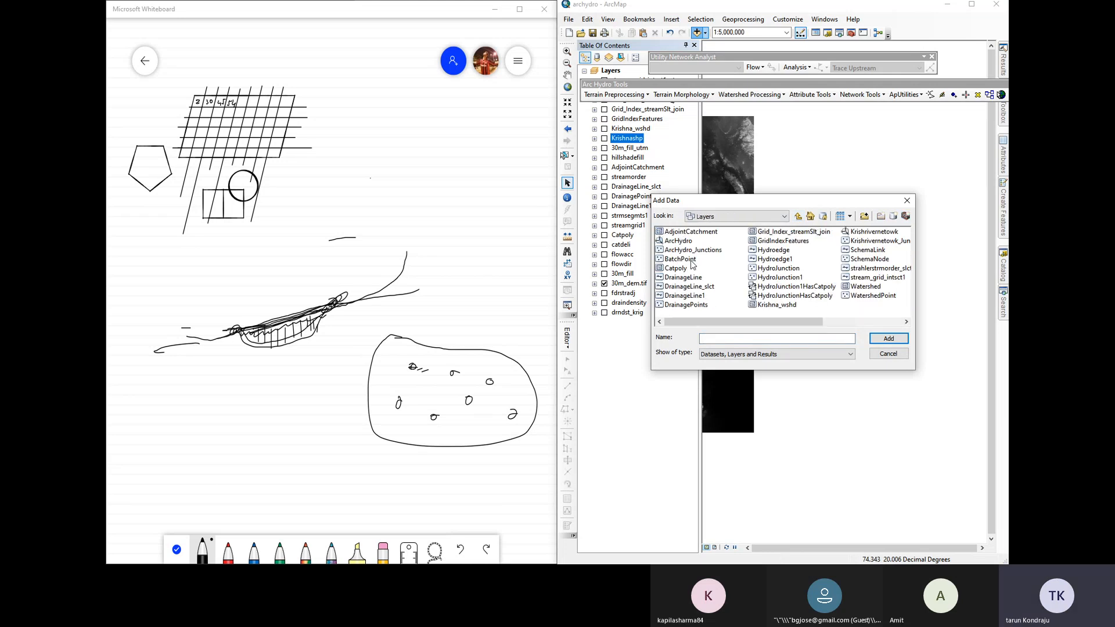
{"action": "scroll", "coordinate": [691, 264], "scroll_direction": "down", "scroll_amount": 1}
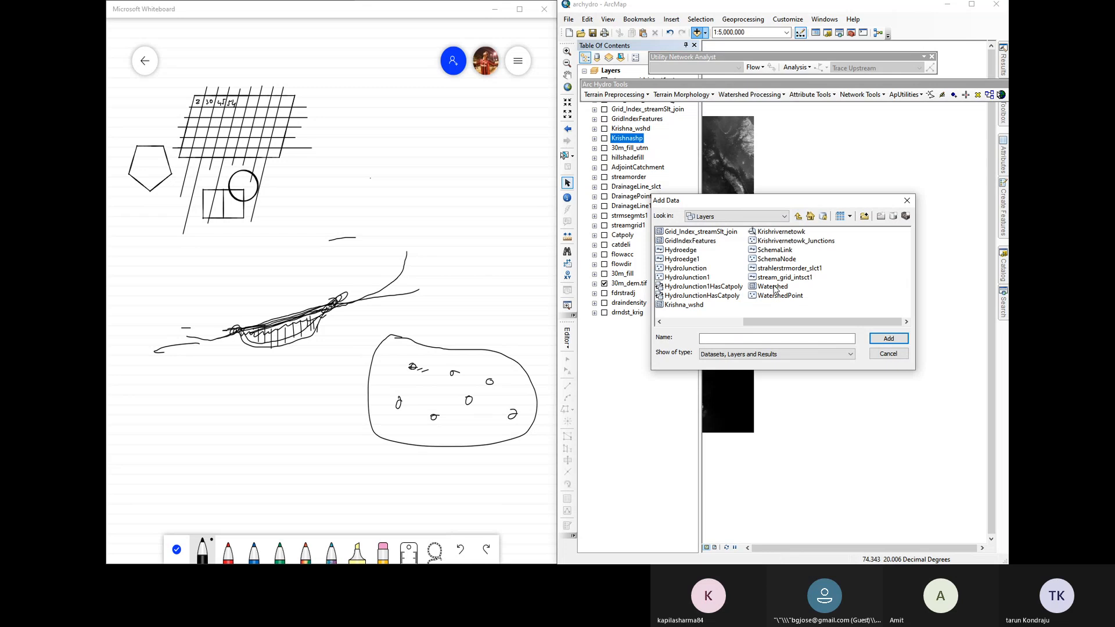
{"action": "scroll", "coordinate": [777, 281], "scroll_direction": "up", "scroll_amount": 1}
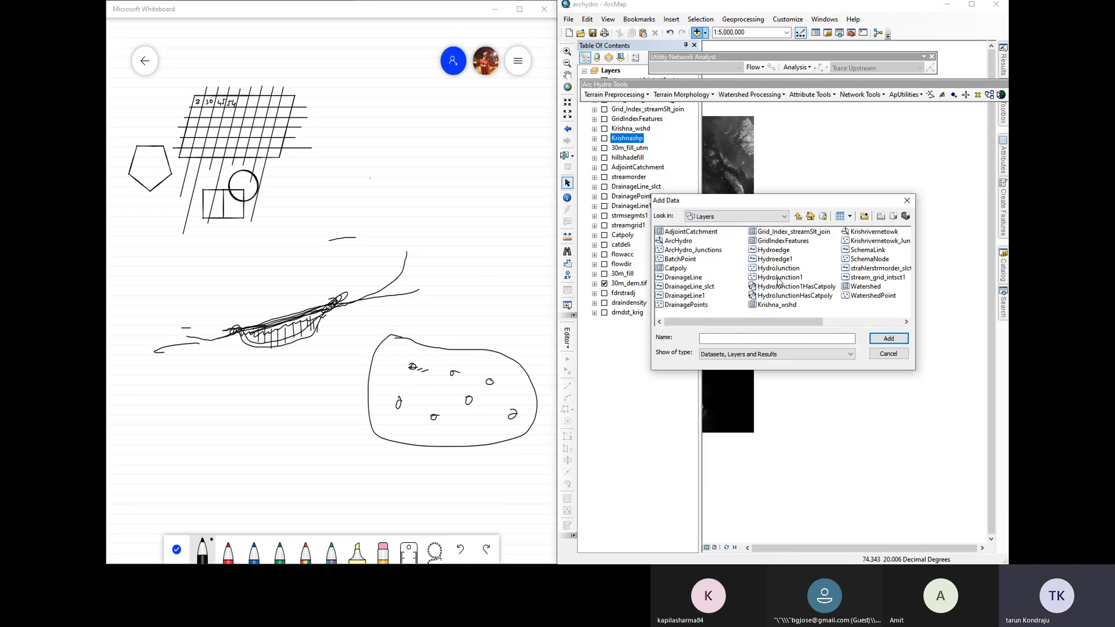
Examine the contents of test.gdb in the output folder and return to the SRTM home folder
{"action": "left_click", "coordinate": [798, 216]}
{"action": "left_click", "coordinate": [798, 216]}
{"action": "double_click", "coordinate": [668, 240]}
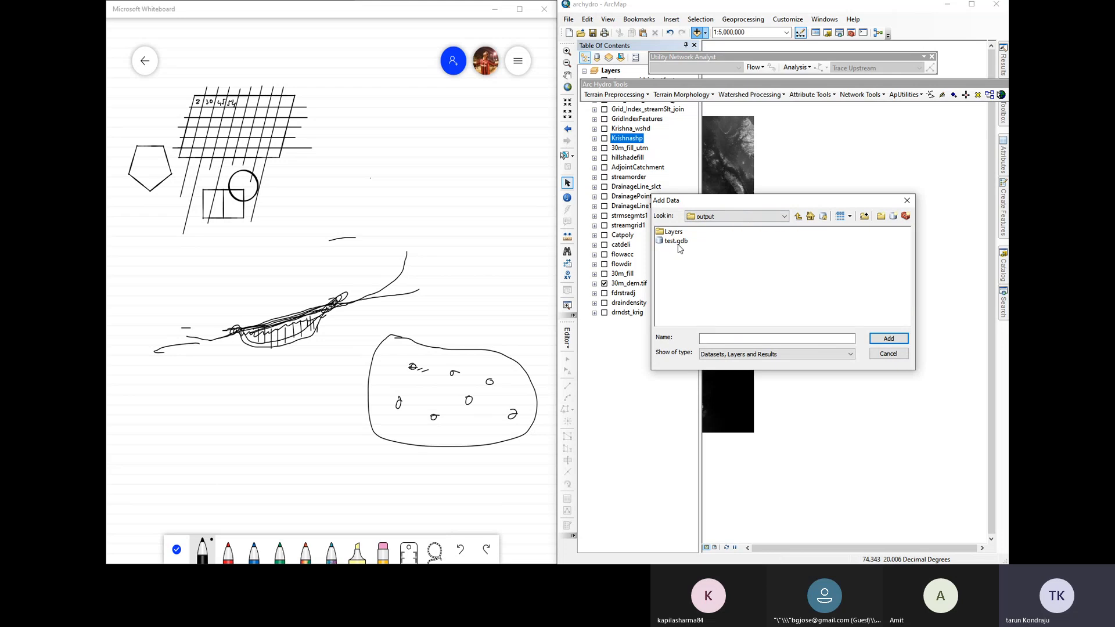
{"action": "left_click", "coordinate": [668, 241]}
{"action": "double_click", "coordinate": [668, 241]}
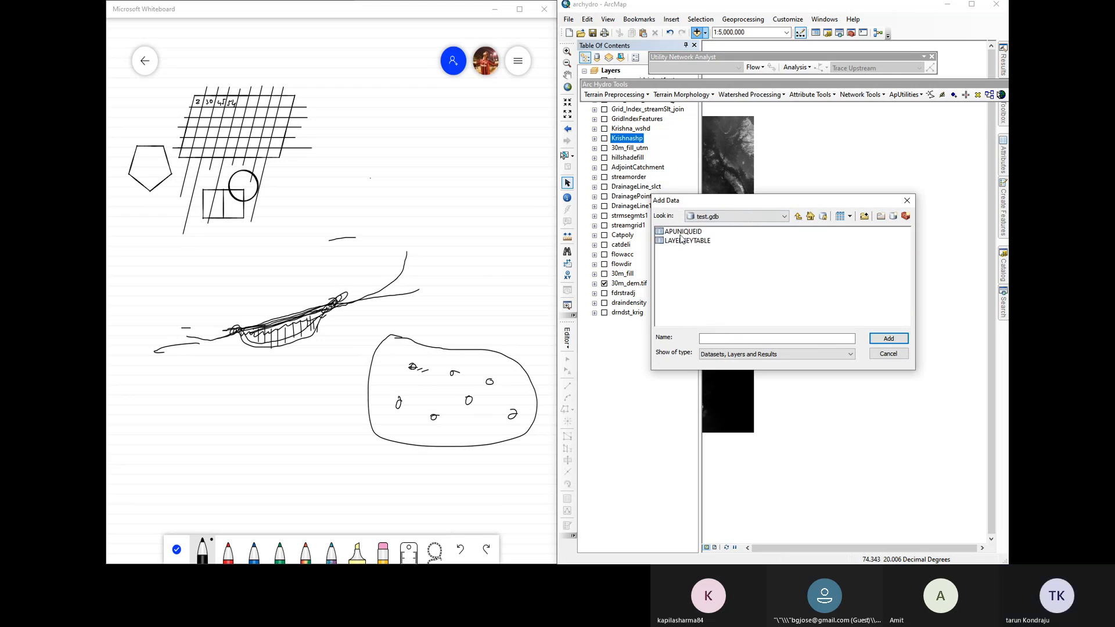
{"action": "left_click", "coordinate": [798, 216]}
{"action": "left_click", "coordinate": [798, 216]}
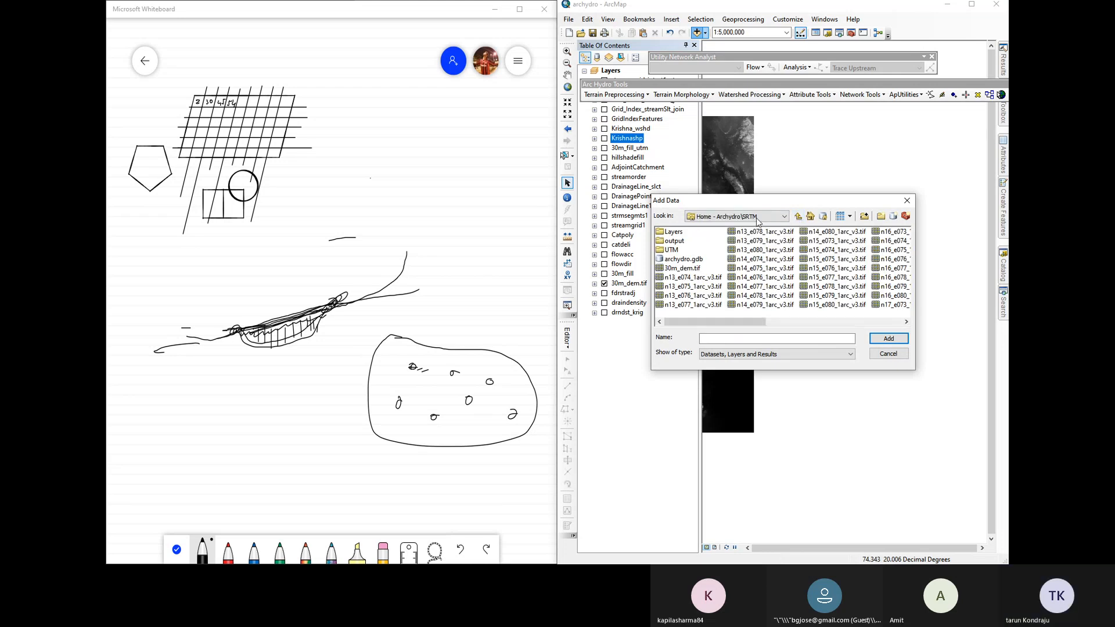
Browse to the SanMarcos folder inside DataForArcHydroGP20Tutorial under C:\archydro
{"action": "left_click", "coordinate": [798, 216]}
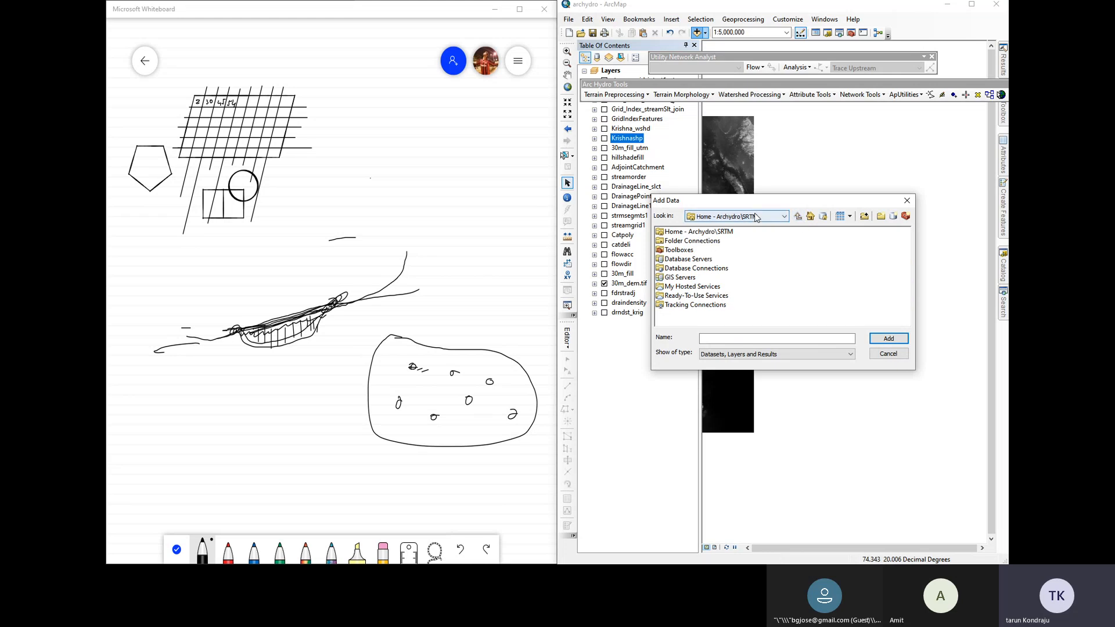
{"action": "left_click", "coordinate": [737, 216]}
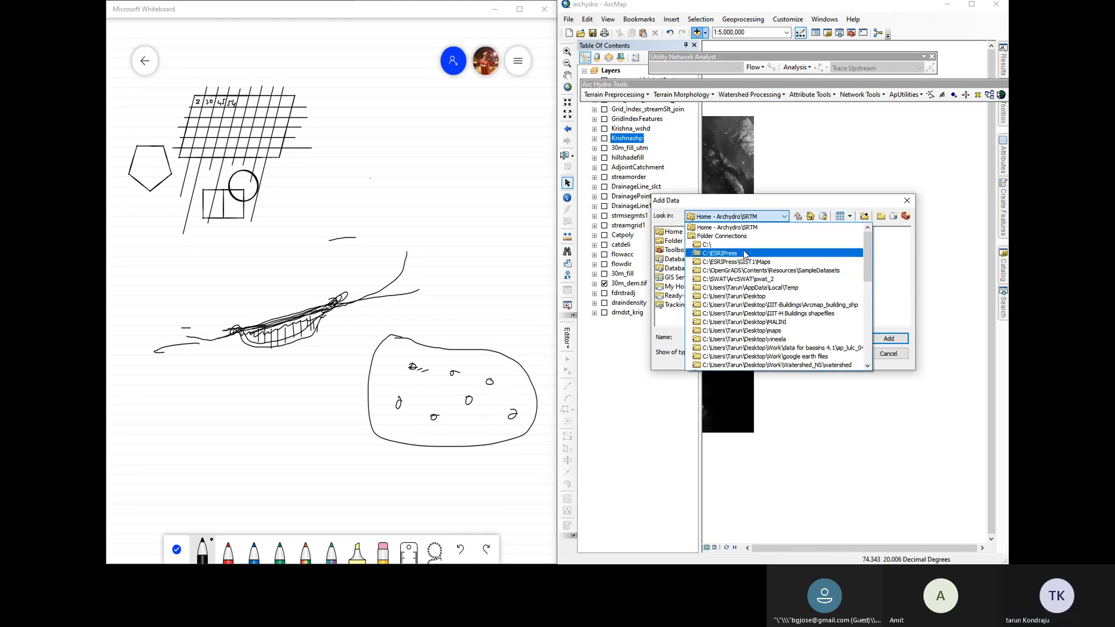
{"action": "left_click", "coordinate": [704, 245]}
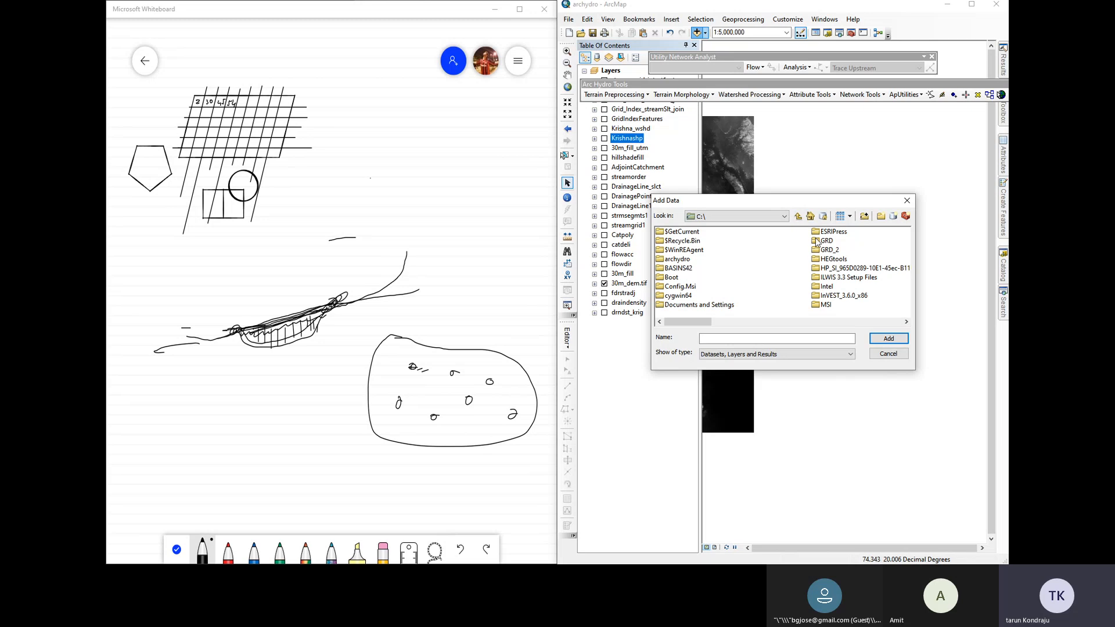
{"action": "double_click", "coordinate": [679, 260]}
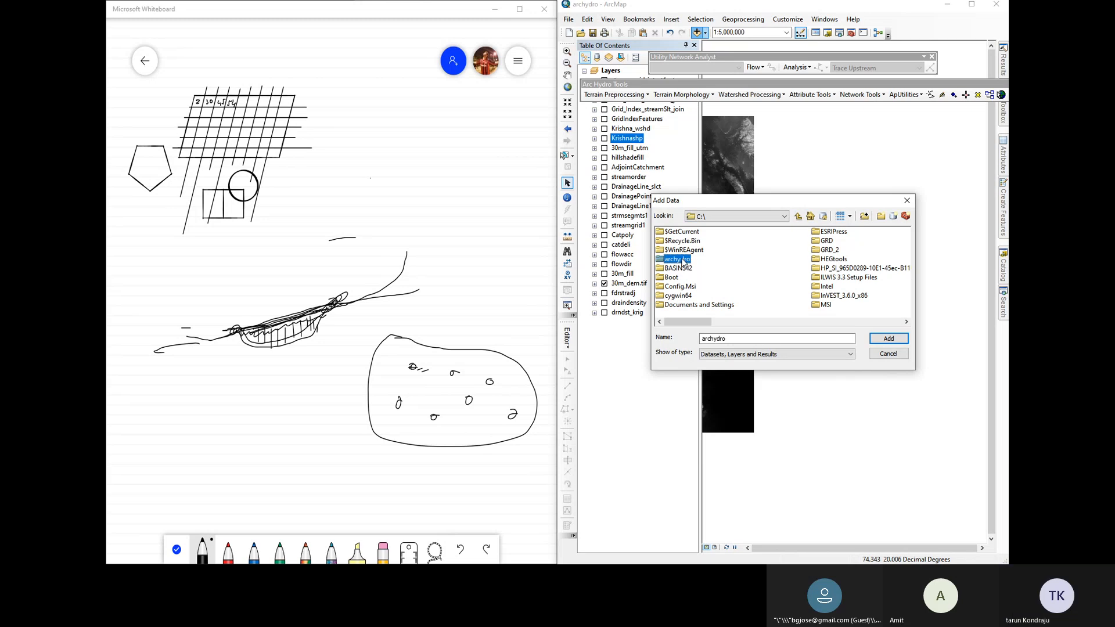
{"action": "double_click", "coordinate": [725, 243]}
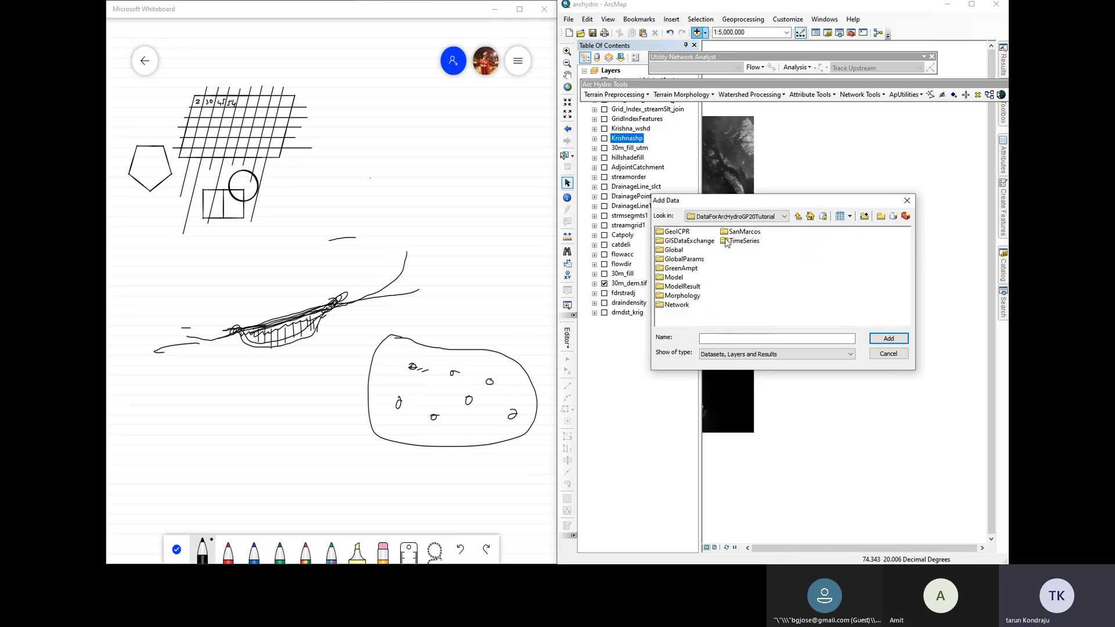
{"action": "double_click", "coordinate": [735, 235]}
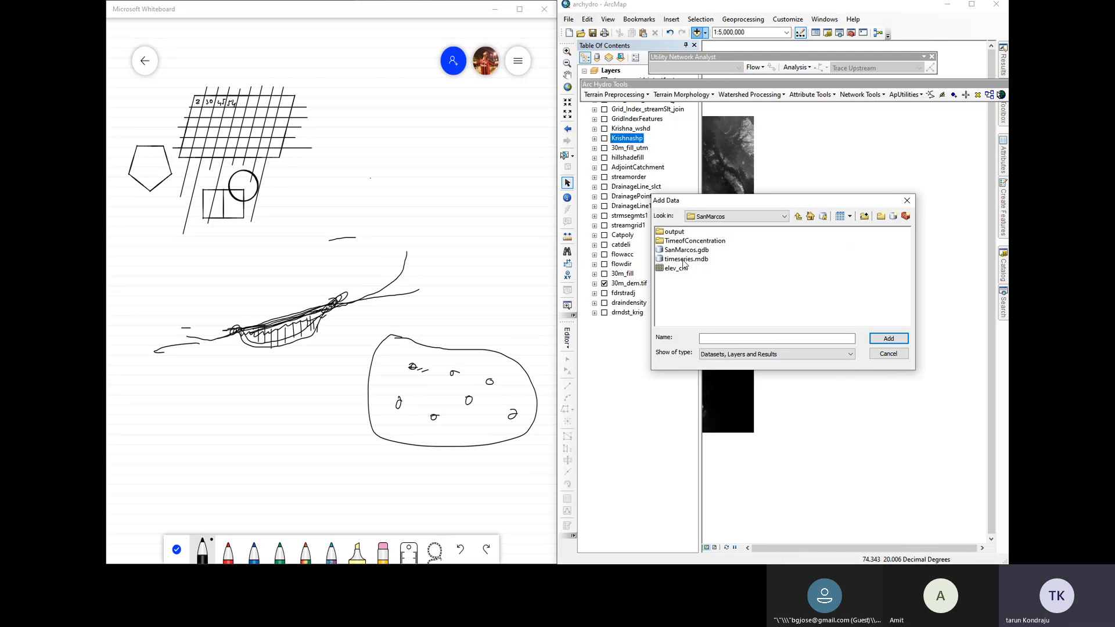
Examine the feature classes in the Hydrography dataset of SanMarcos.gdb and return to the SanMarcos folder
{"action": "double_click", "coordinate": [683, 250]}
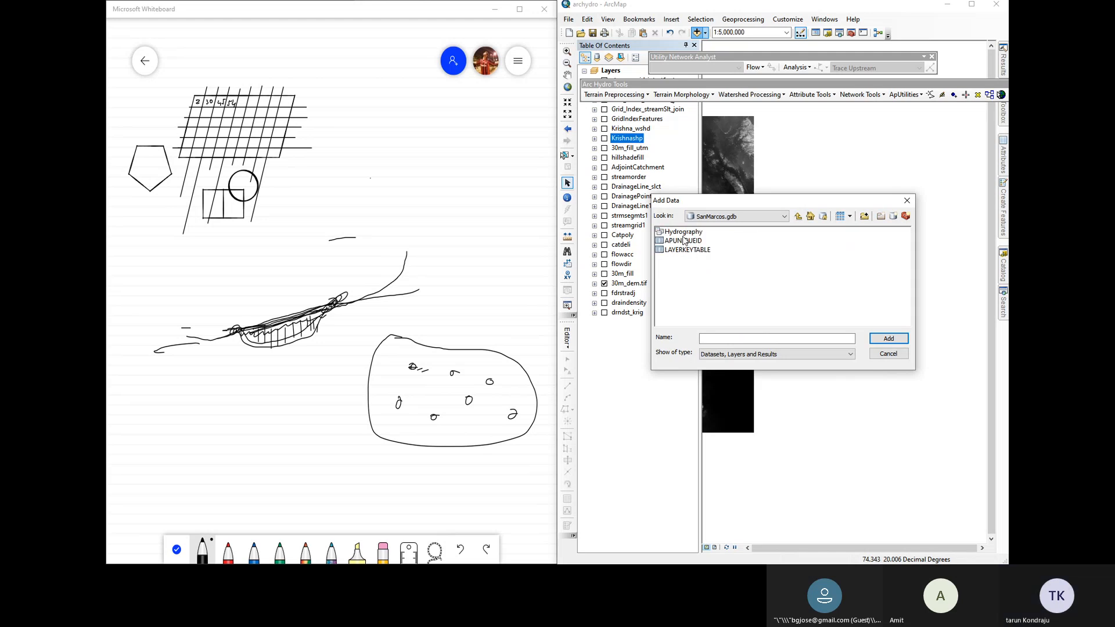
{"action": "left_click", "coordinate": [684, 234]}
{"action": "double_click", "coordinate": [685, 234]}
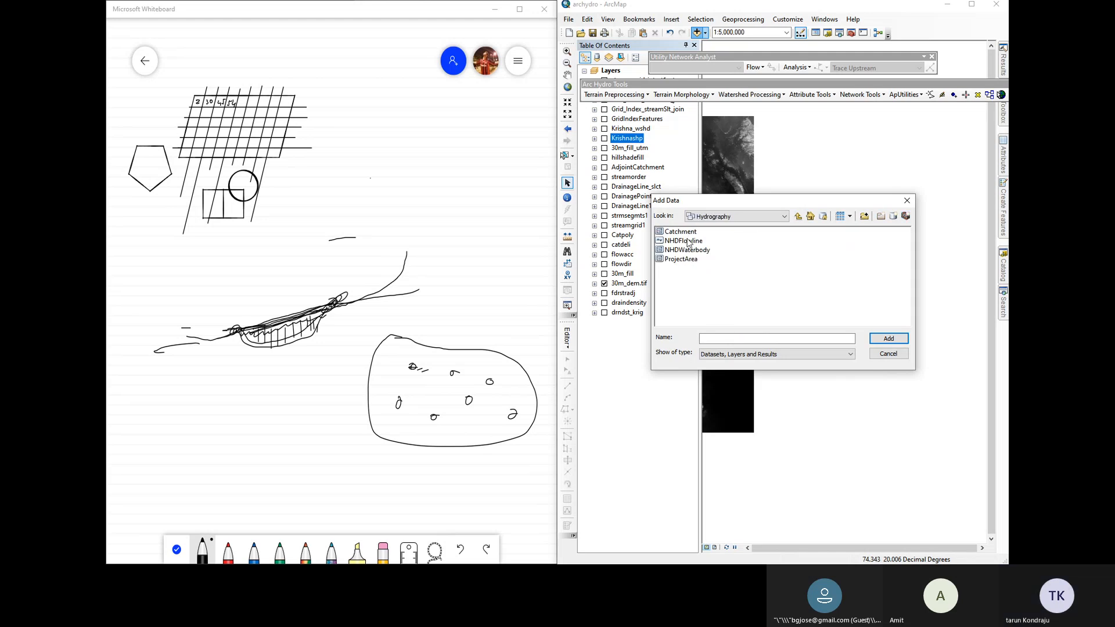
{"action": "left_click", "coordinate": [798, 216]}
{"action": "left_click", "coordinate": [797, 216]}
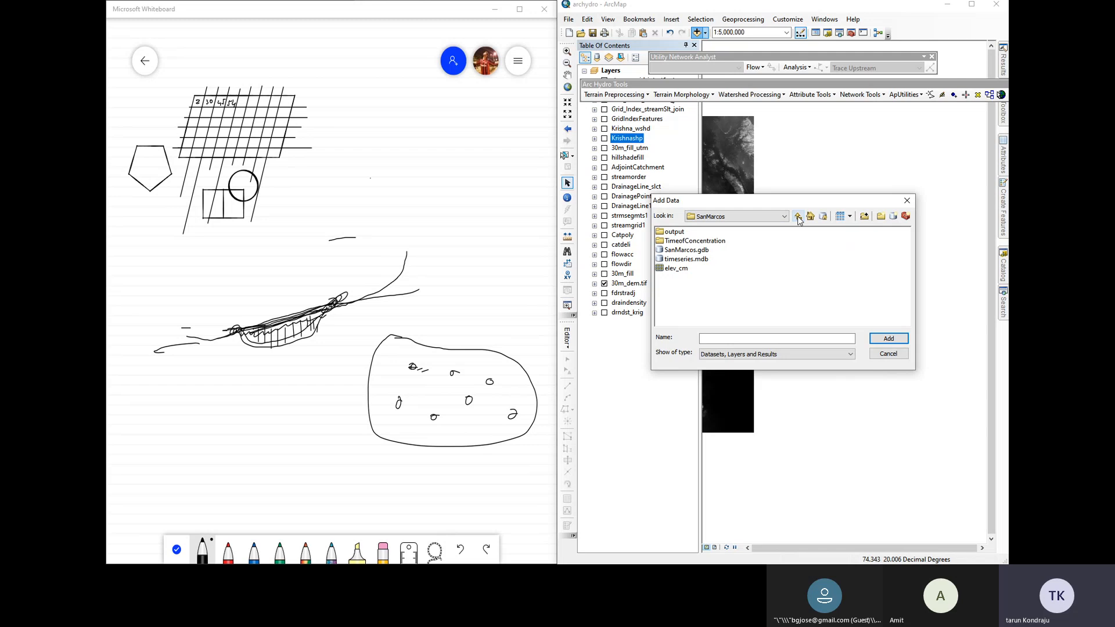
Examine network.gdb in the SanMarcos output folder and select the SinkPoly feature class
{"action": "double_click", "coordinate": [673, 232]}
{"action": "double_click", "coordinate": [681, 250]}
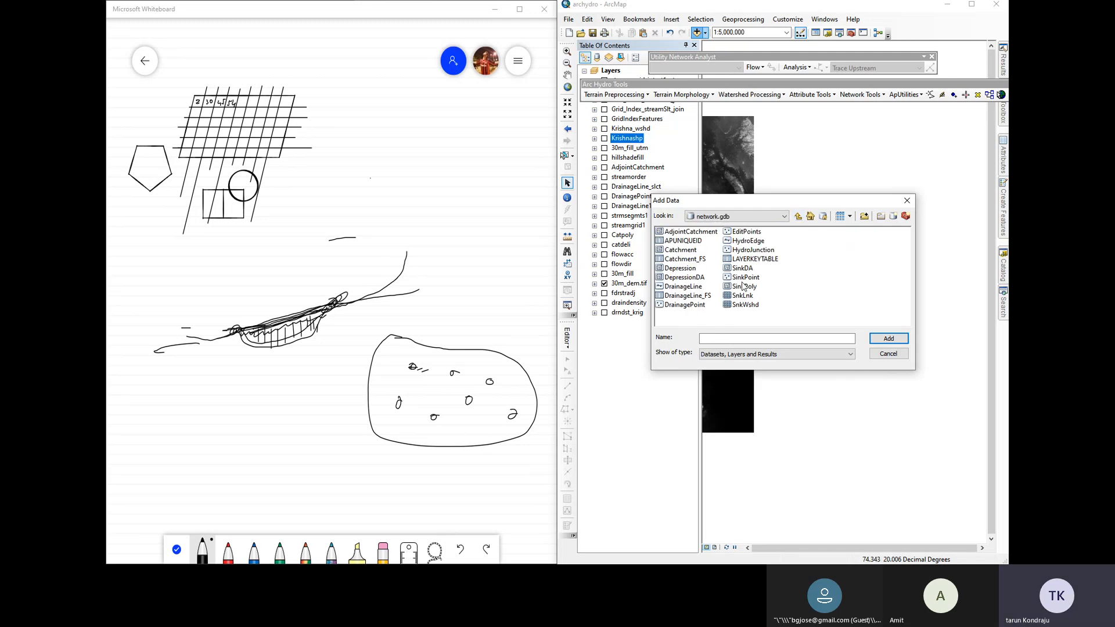
{"action": "left_click", "coordinate": [744, 287]}
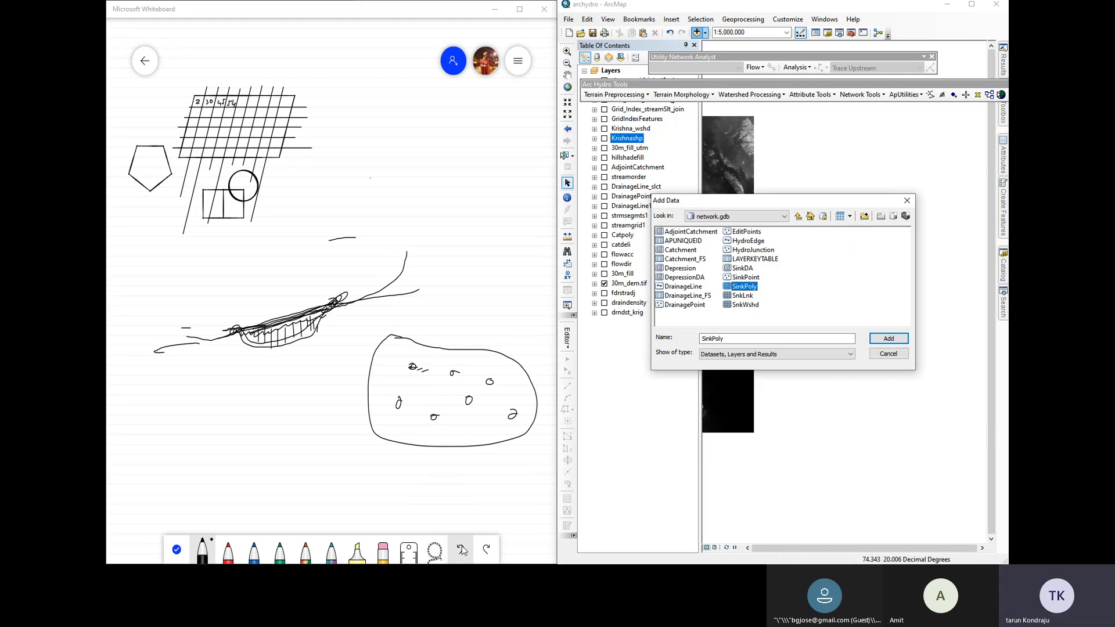
Launch a new ArcMap session and close the Add Data dialog of the archydro map without adding anything
{"action": "key", "text": "super"}
{"action": "mouse_move", "coordinate": [294, 557]}
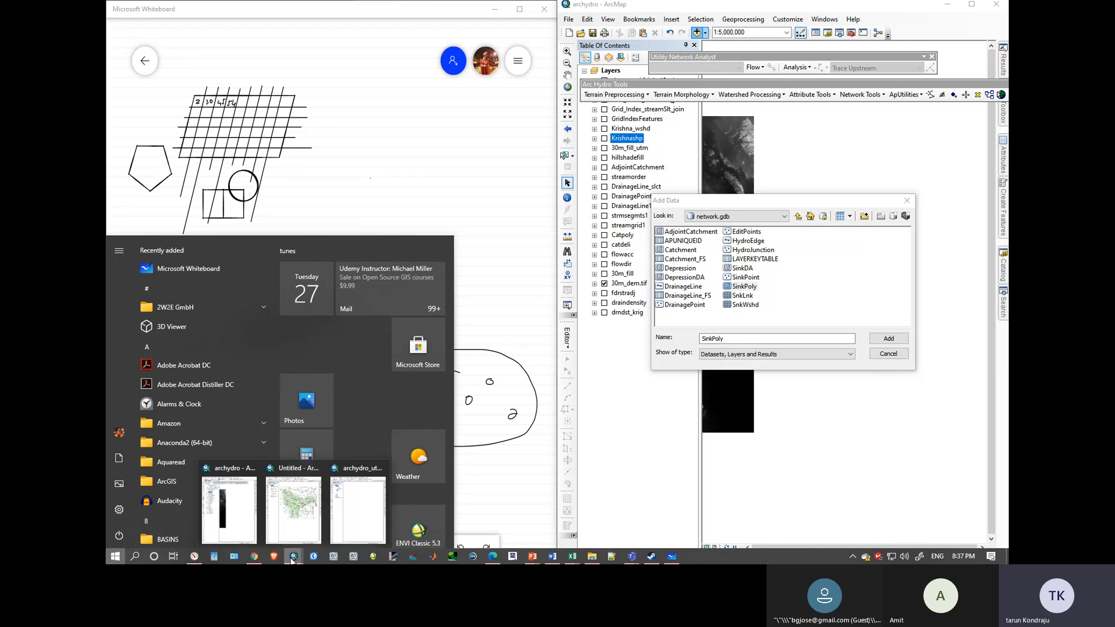
{"action": "mouse_move", "coordinate": [356, 520]}
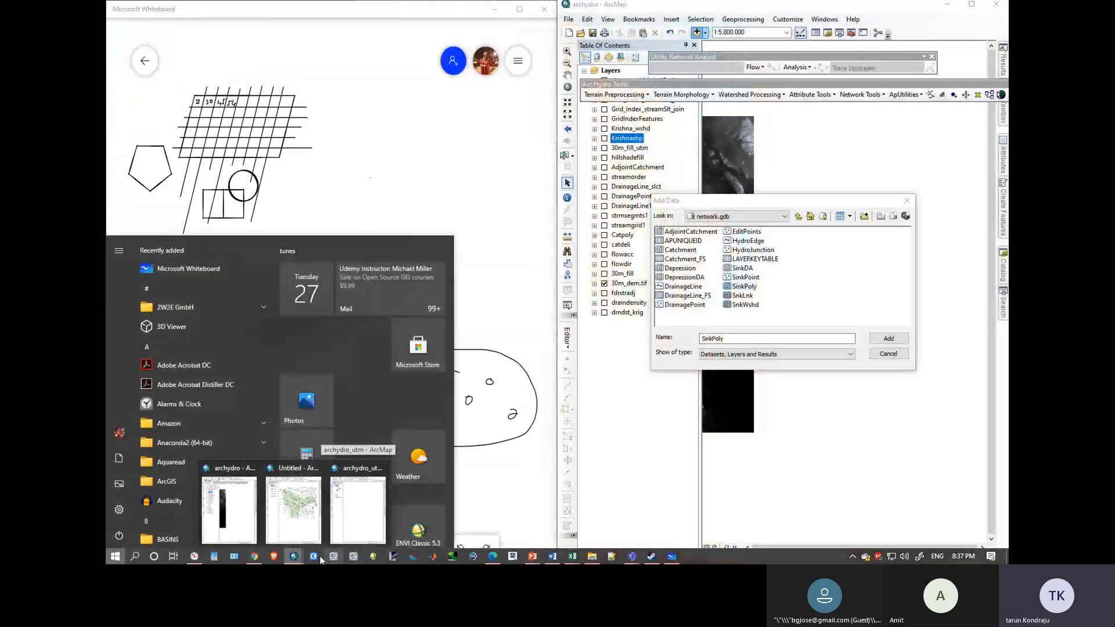
{"action": "right_click", "coordinate": [296, 556]}
{"action": "left_click", "coordinate": [279, 503]}
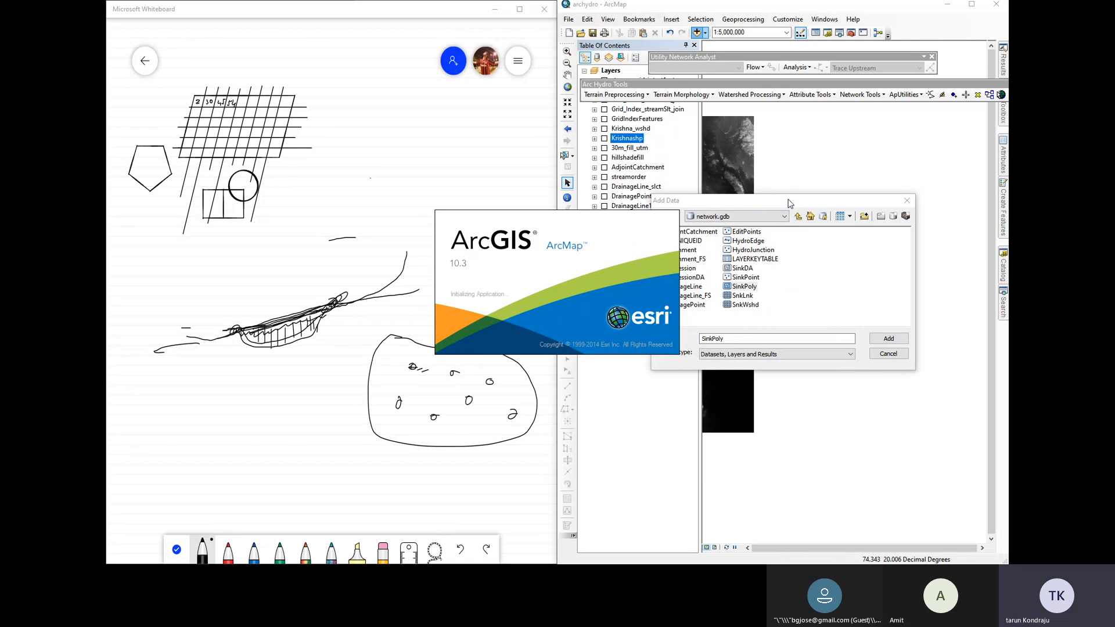
{"action": "left_click", "coordinate": [790, 204]}
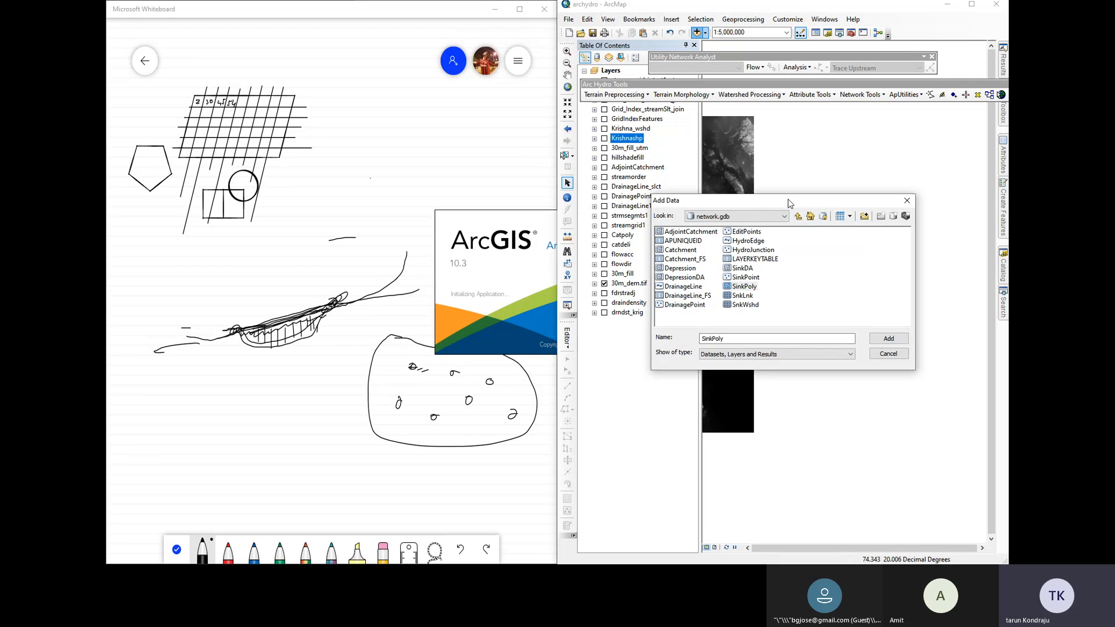
{"action": "left_click", "coordinate": [907, 200]}
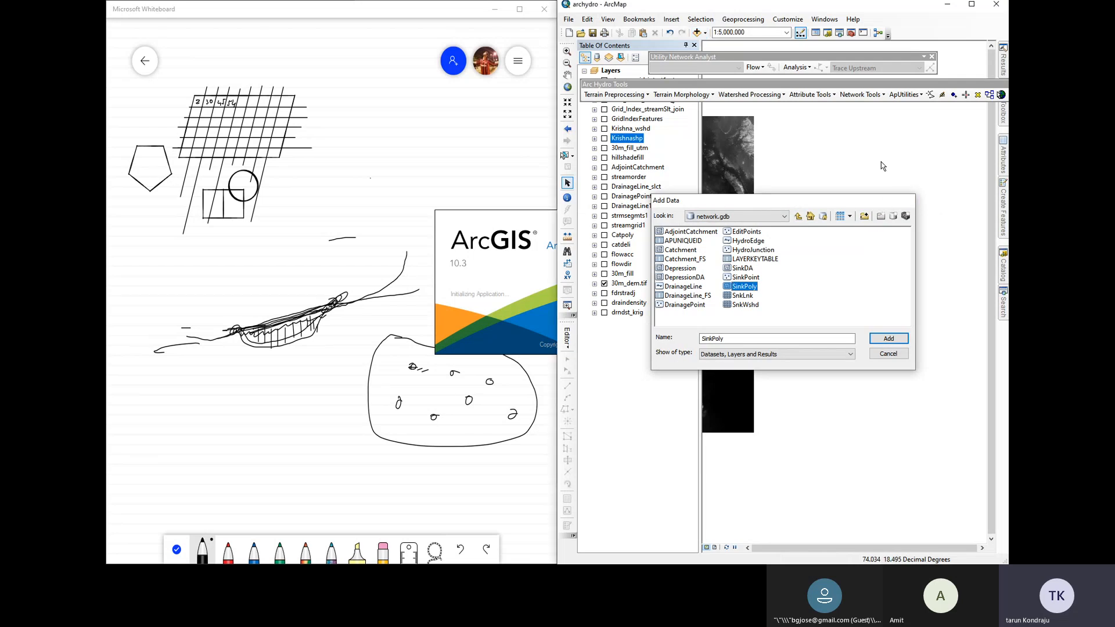
Review the stream buffer and smooth and sharp drop settings of DEM Reconditioning, and close it without running
{"action": "left_click", "coordinate": [613, 95]}
{"action": "mouse_move", "coordinate": [669, 121]}
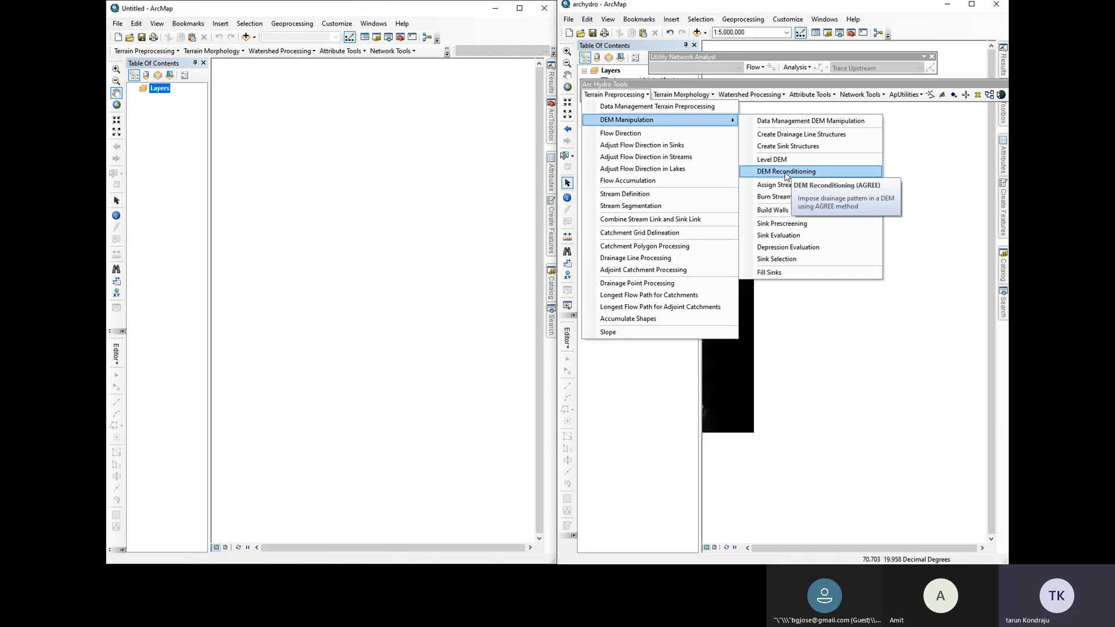
{"action": "left_click", "coordinate": [785, 172]}
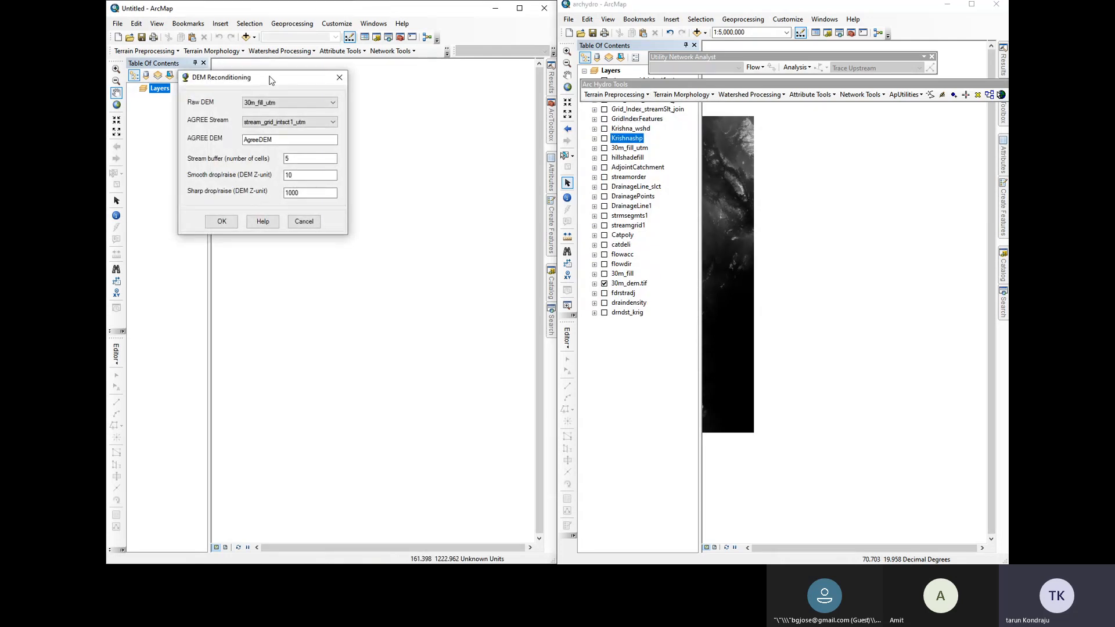
{"action": "left_click_drag", "start_coordinate": [274, 82], "coordinate": [764, 151]}
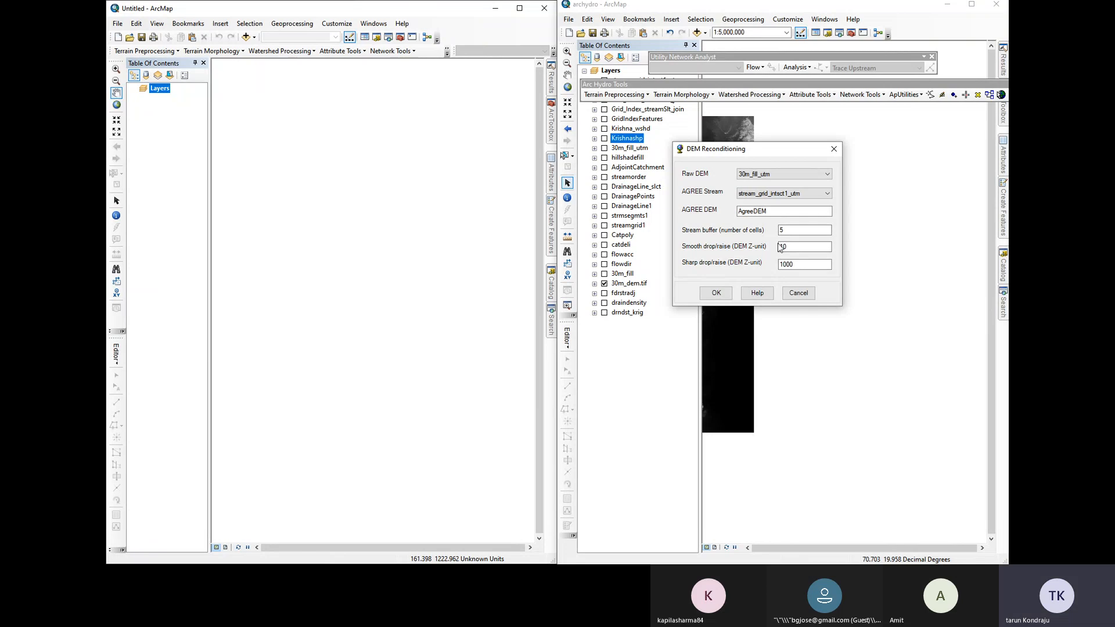
{"action": "left_click", "coordinate": [834, 149]}
Review the DEM manipulation commands and the Fill Sinks fill method options, and close Fill Sinks without running it
{"action": "left_click", "coordinate": [614, 94]}
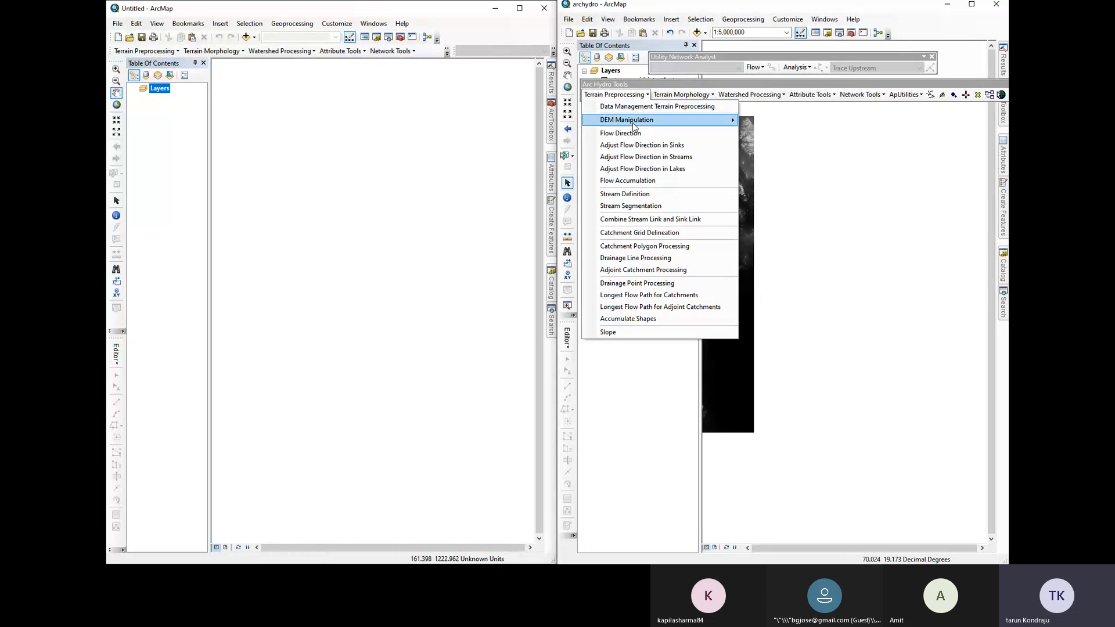
{"action": "mouse_move", "coordinate": [634, 122]}
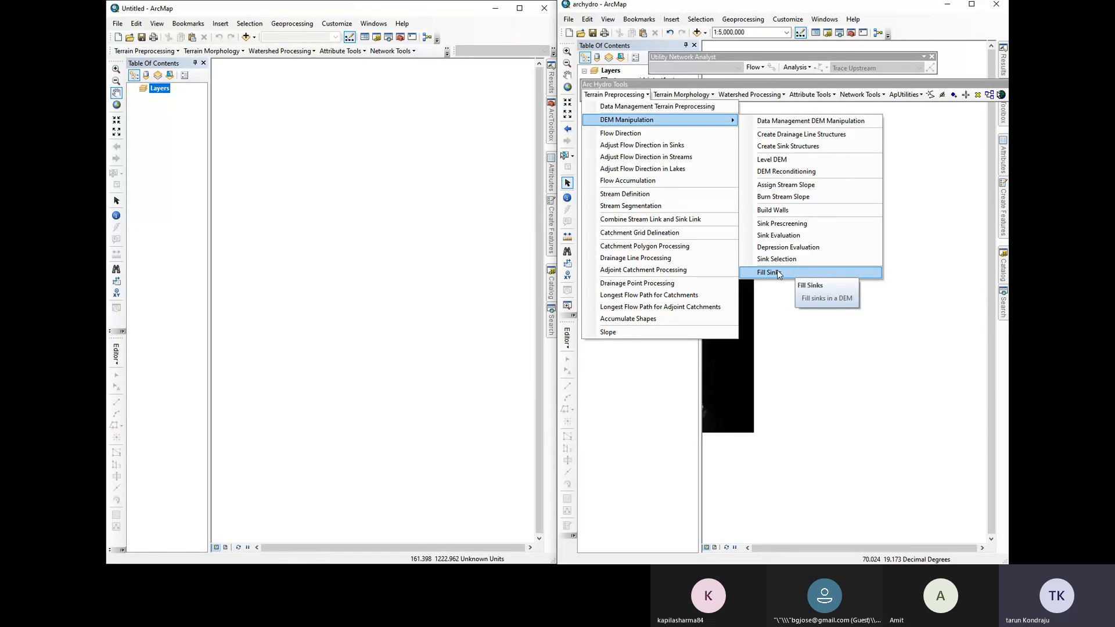
{"action": "left_click", "coordinate": [785, 274]}
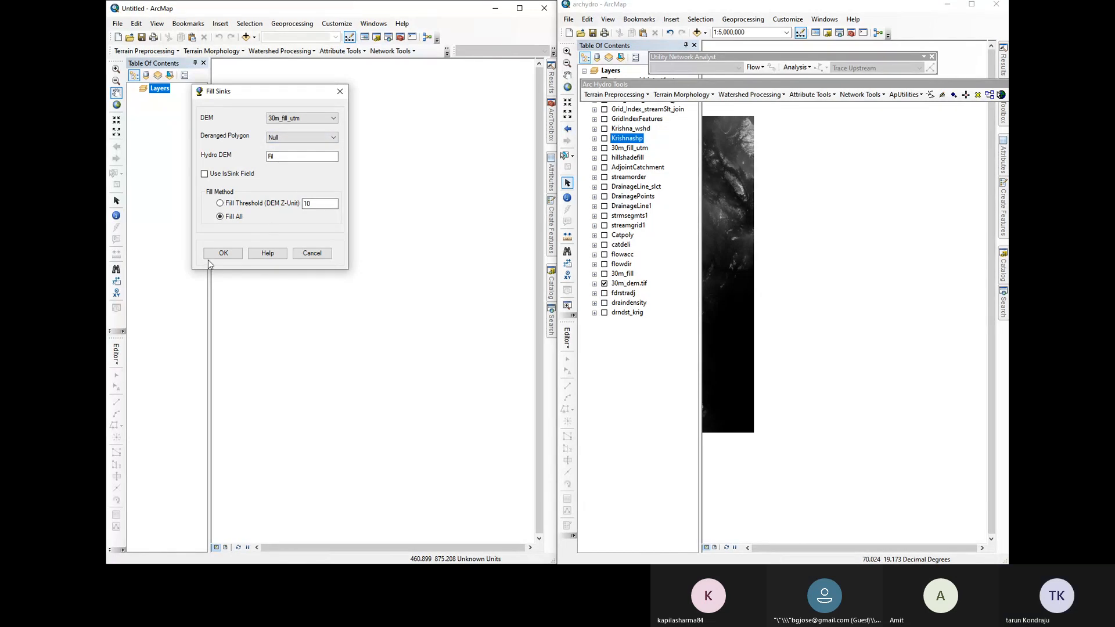
{"action": "left_click", "coordinate": [340, 93]}
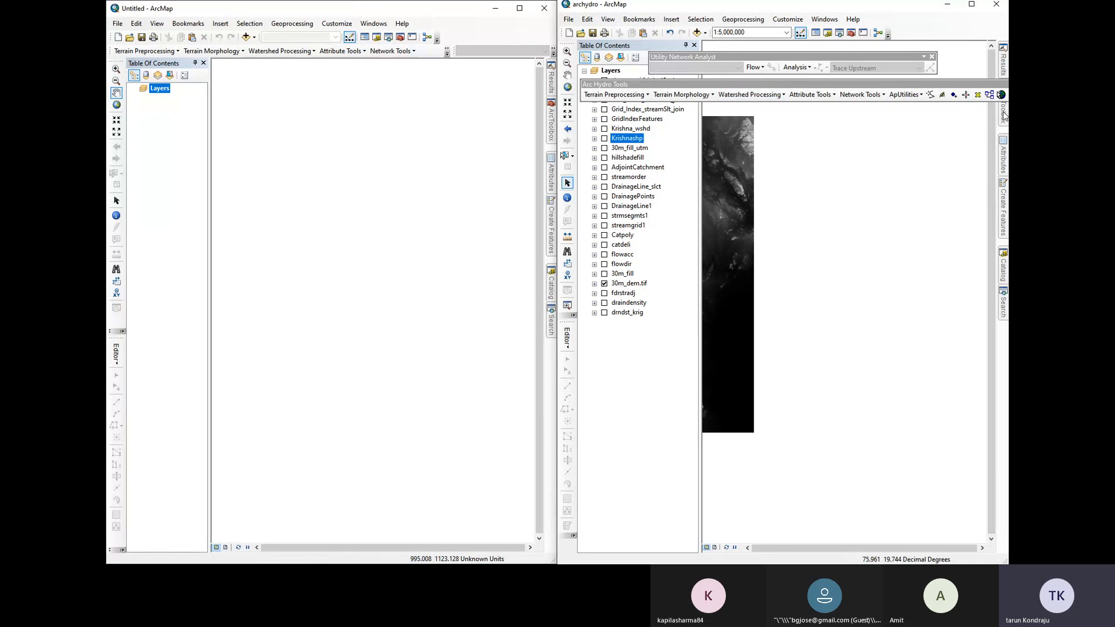
Collapse Terrain Preprocessing Workflows in ArcToolbox and expand the Terrain Preprocessing toolset to review its tools
{"action": "mouse_move", "coordinate": [1003, 114]}
{"action": "scroll", "coordinate": [895, 155], "scroll_direction": "up", "scroll_amount": 1}
{"action": "scroll", "coordinate": [894, 157], "scroll_direction": "down", "scroll_amount": 4}
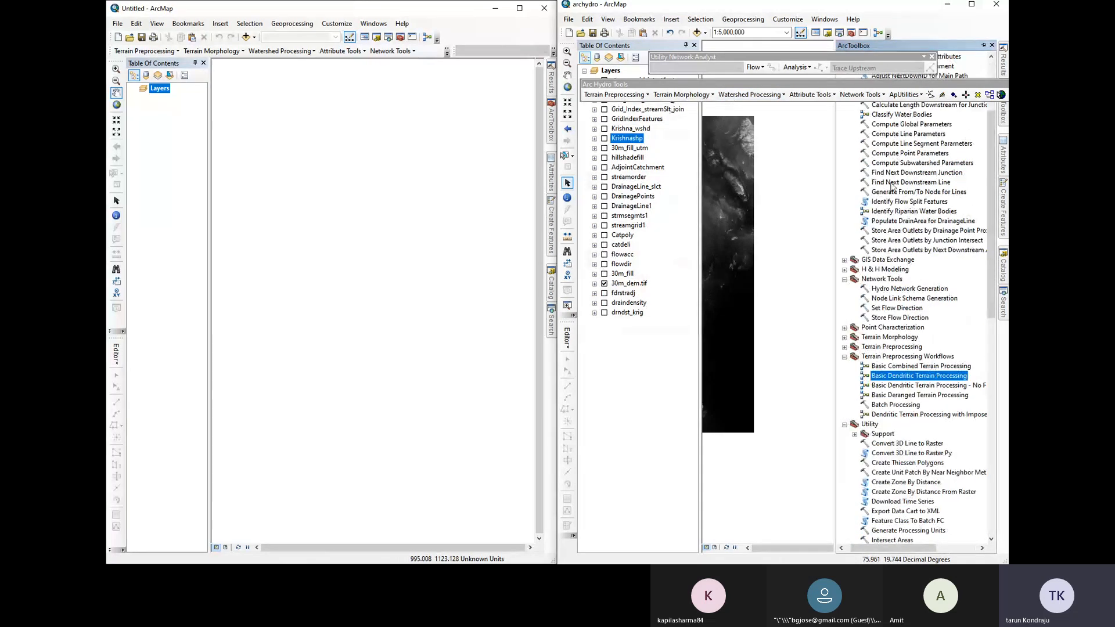
{"action": "left_click", "coordinate": [845, 357]}
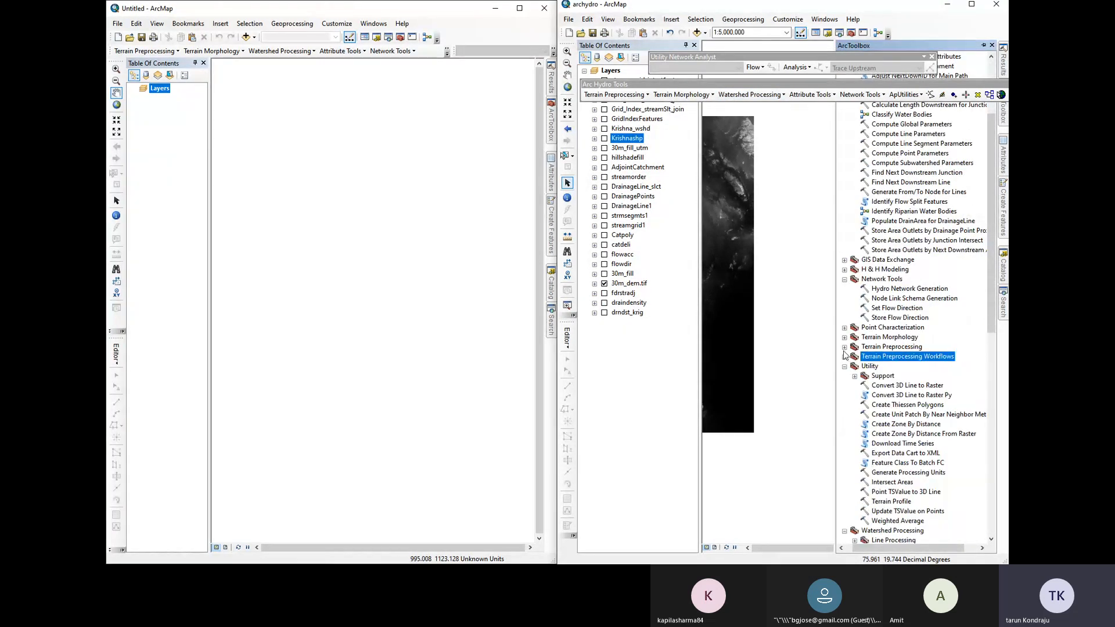
{"action": "left_click", "coordinate": [844, 347]}
{"action": "scroll", "coordinate": [876, 322], "scroll_direction": "down", "scroll_amount": 5}
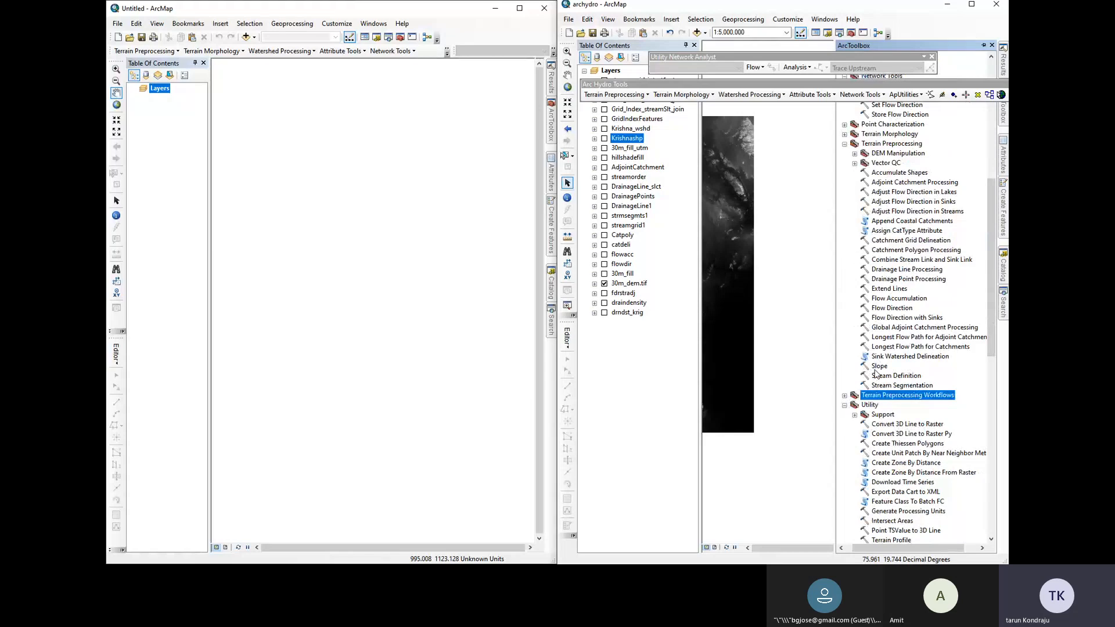
{"action": "scroll", "coordinate": [897, 212], "scroll_direction": "up", "scroll_amount": 11}
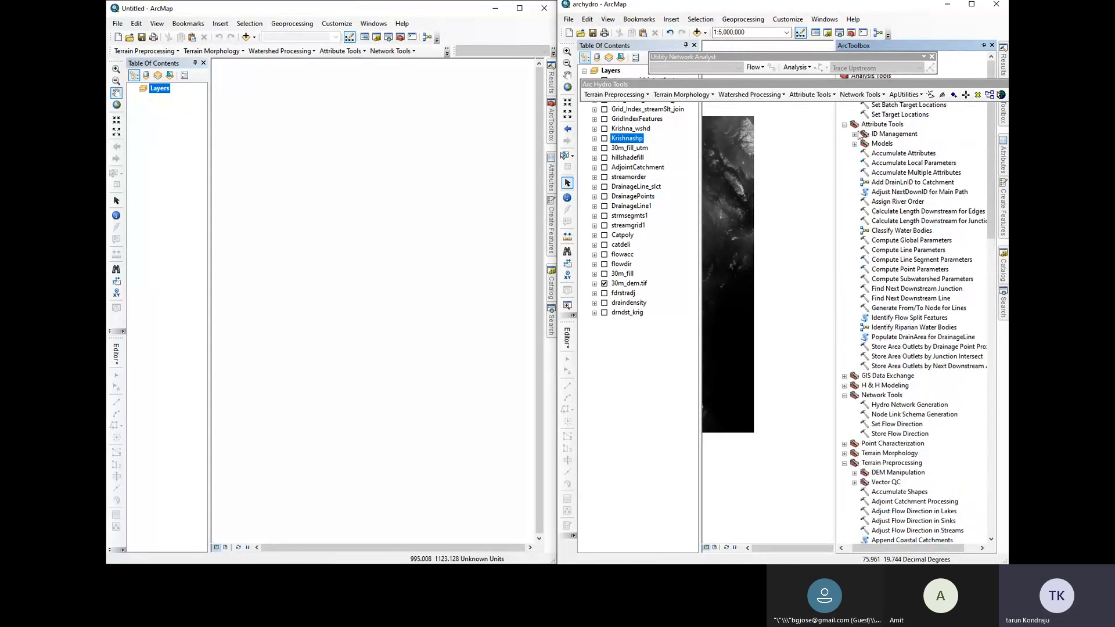
Expand the DEM Manipulation toolset in ArcToolbox, examine the Fill Sinks tool's input and output parameters, and close the tool without running it
{"action": "left_click_drag", "start_coordinate": [864, 85], "coordinate": [854, 116]}
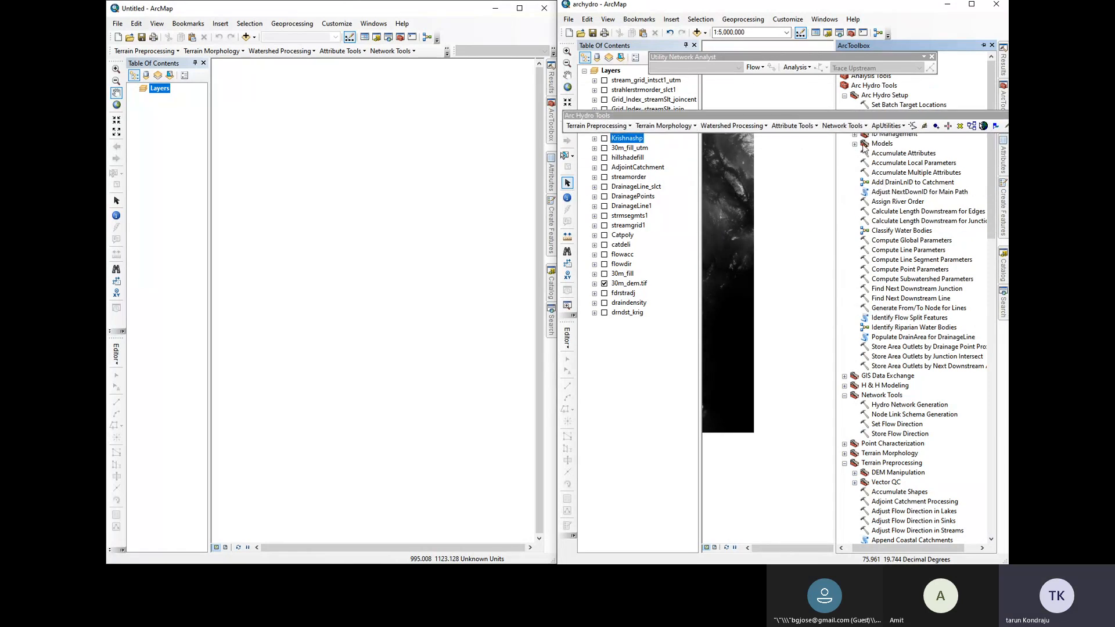
{"action": "scroll", "coordinate": [871, 395], "scroll_direction": "down", "scroll_amount": 1}
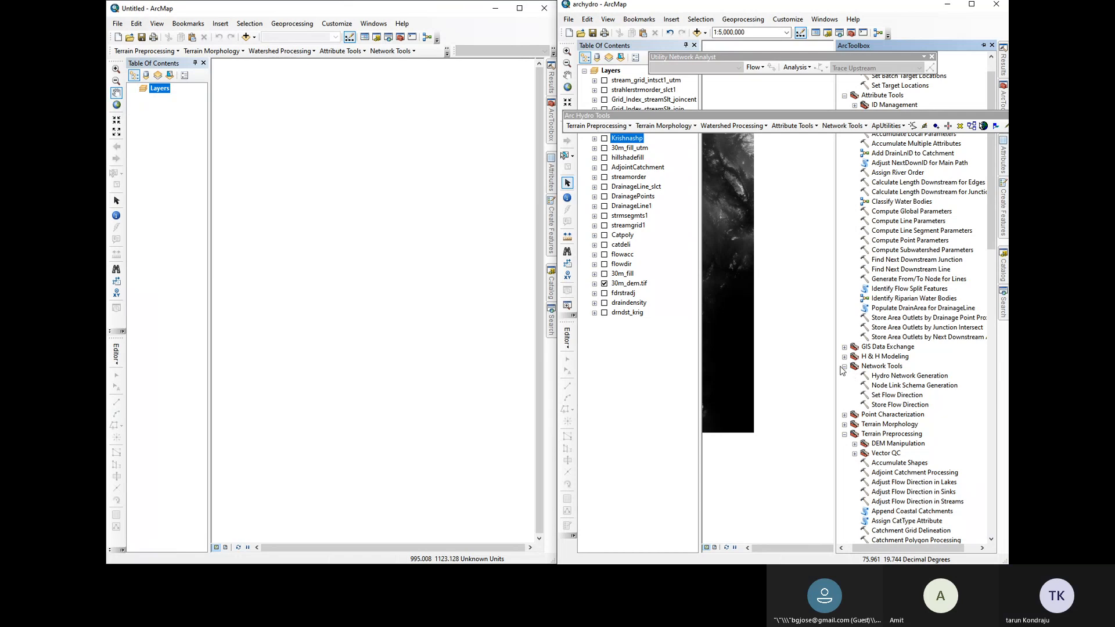
{"action": "left_click", "coordinate": [845, 368]}
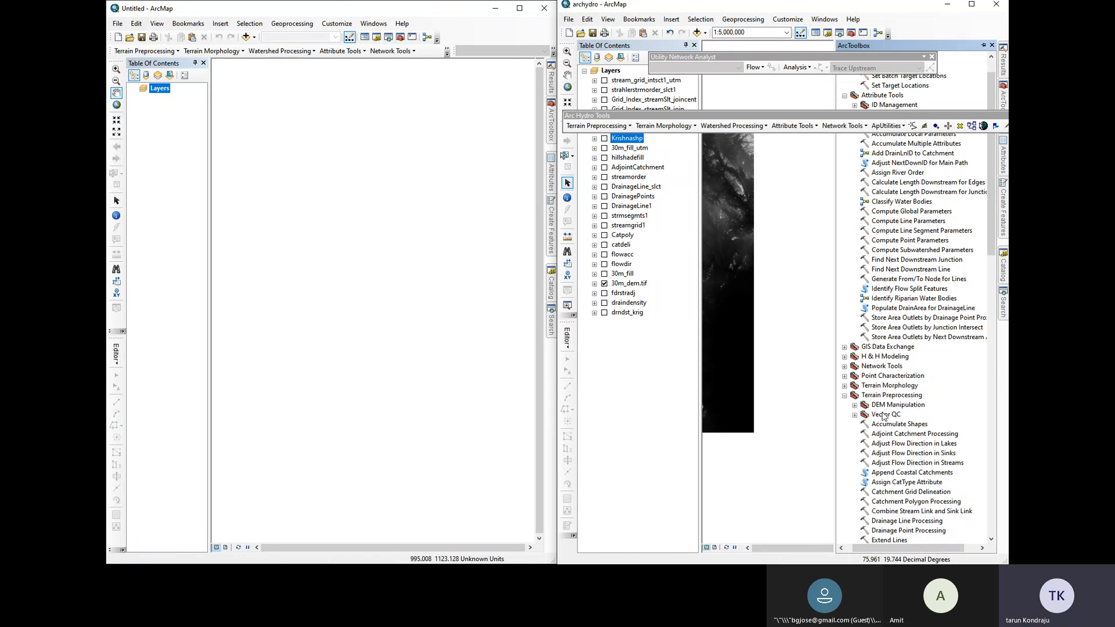
{"action": "scroll", "coordinate": [852, 361], "scroll_direction": "down", "scroll_amount": 2}
{"action": "left_click", "coordinate": [854, 348]}
{"action": "scroll", "coordinate": [898, 436], "scroll_direction": "down", "scroll_amount": 2}
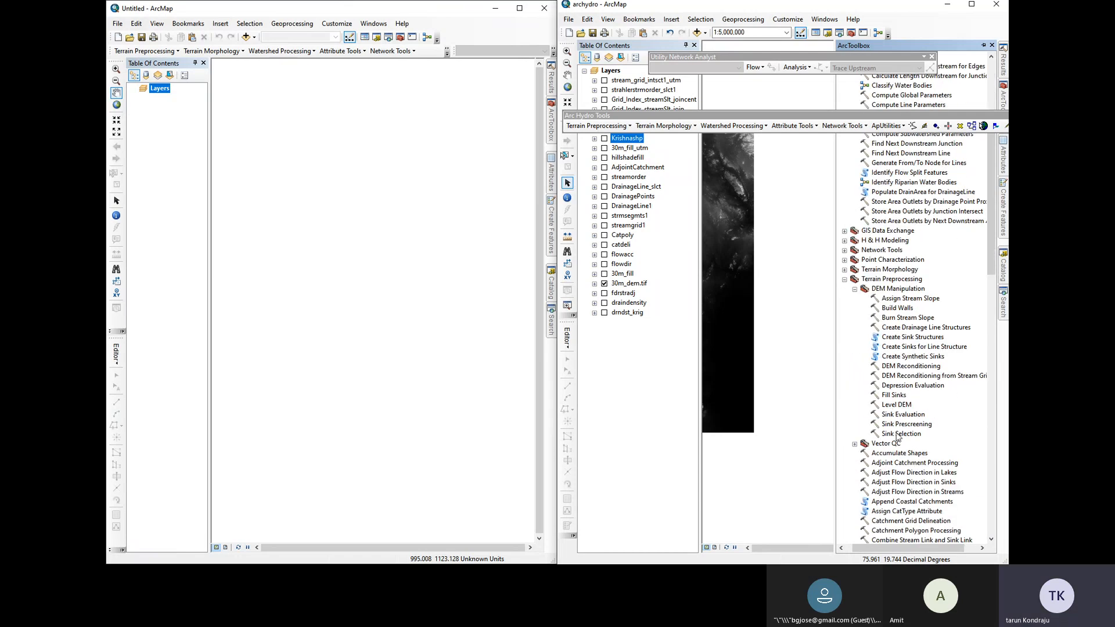
{"action": "double_click", "coordinate": [904, 395]}
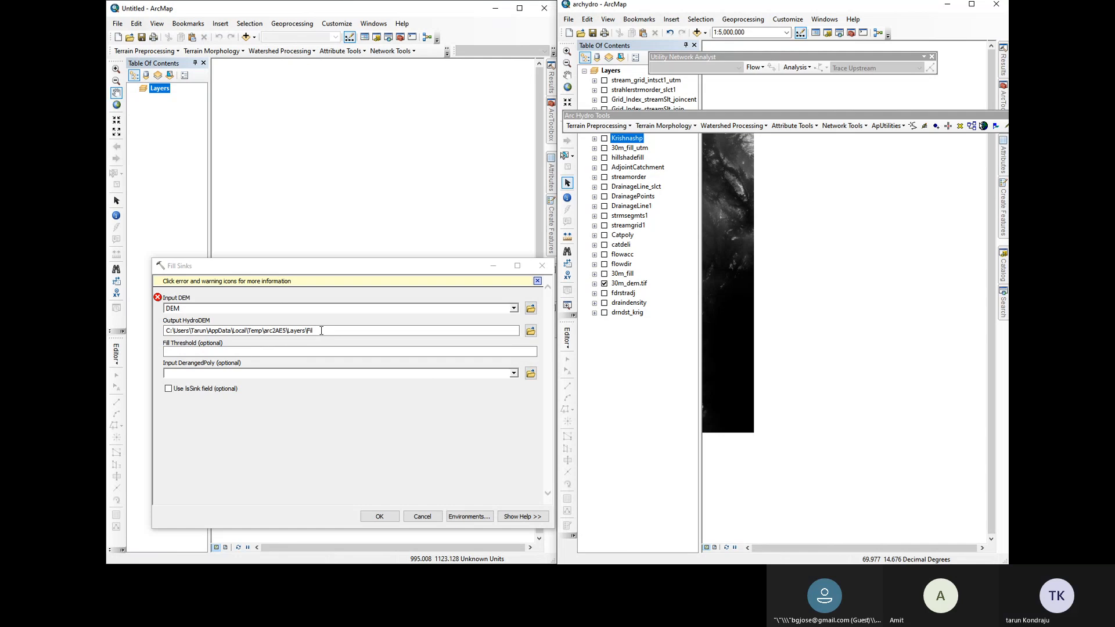
{"action": "left_click", "coordinate": [542, 266]}
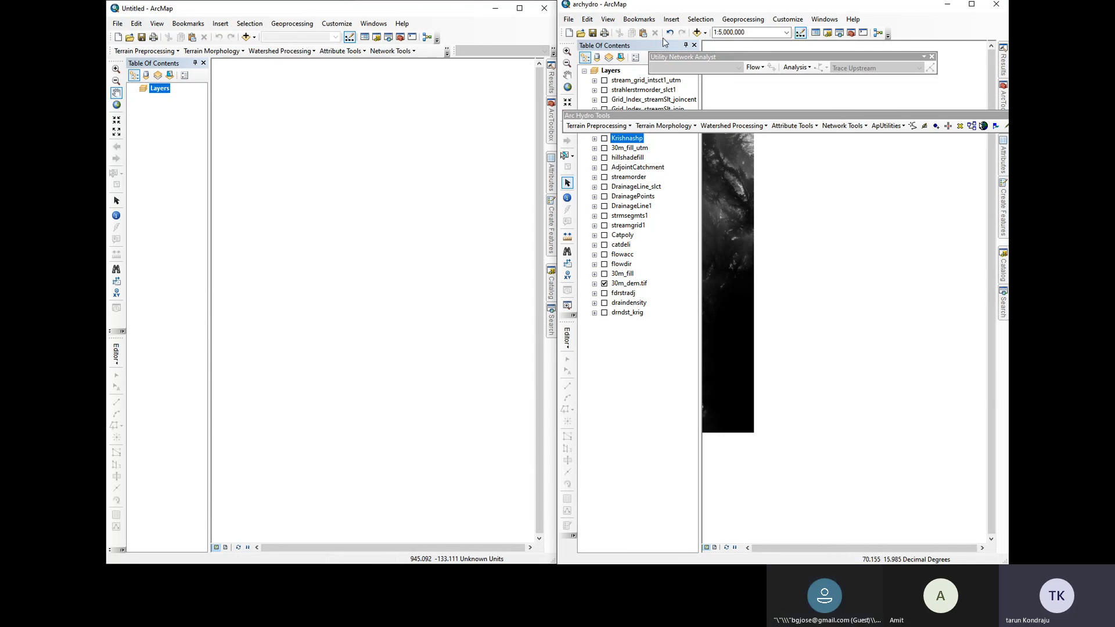
Move the floating Arc Hydro Tools toolbar clear of the layer list and zoom the archydro map out
{"action": "left_click_drag", "start_coordinate": [695, 120], "coordinate": [709, 450]}
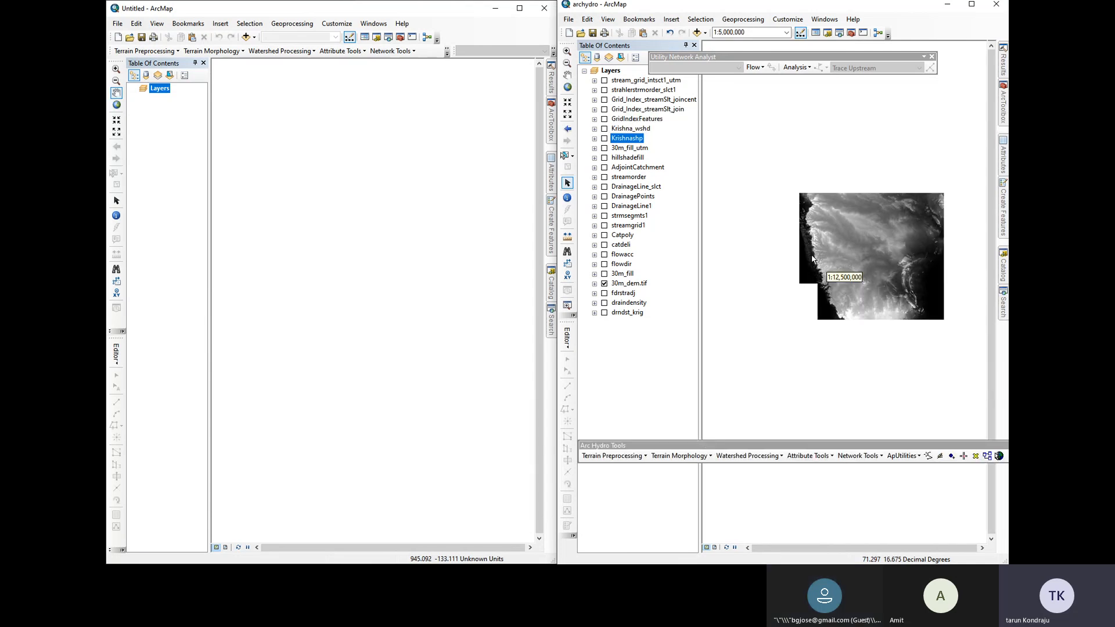
{"action": "scroll", "coordinate": [835, 242], "scroll_direction": "down", "scroll_amount": 2}
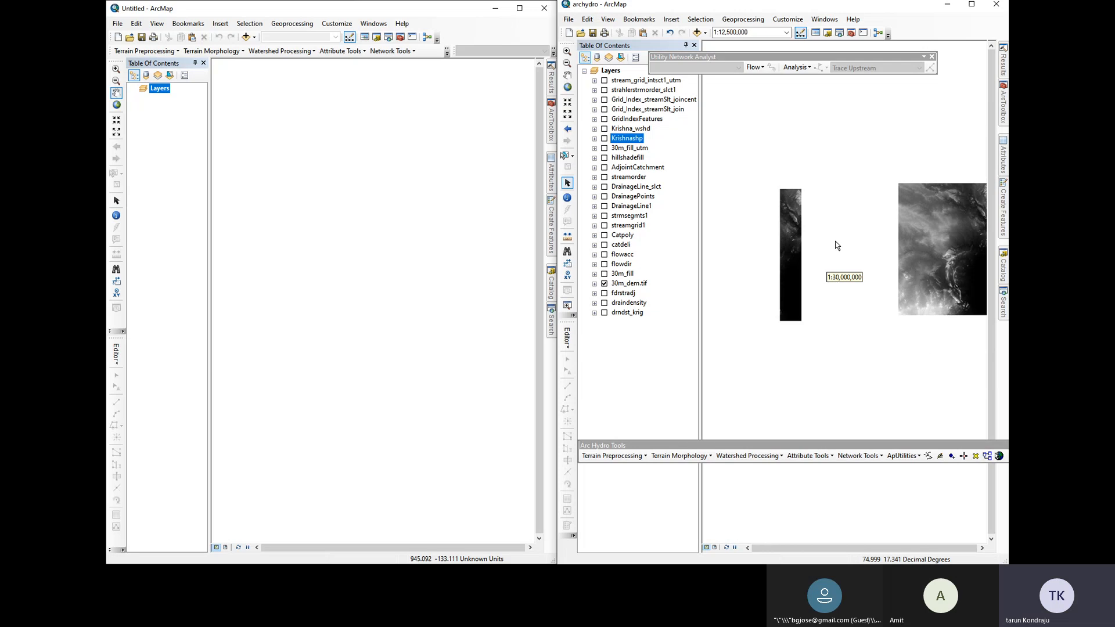
Zoom the archydro map to the extent of 30m_dem.tif, followed by the extent of 30m_fill_utm
{"action": "scroll", "coordinate": [836, 242], "scroll_direction": "down", "scroll_amount": 2}
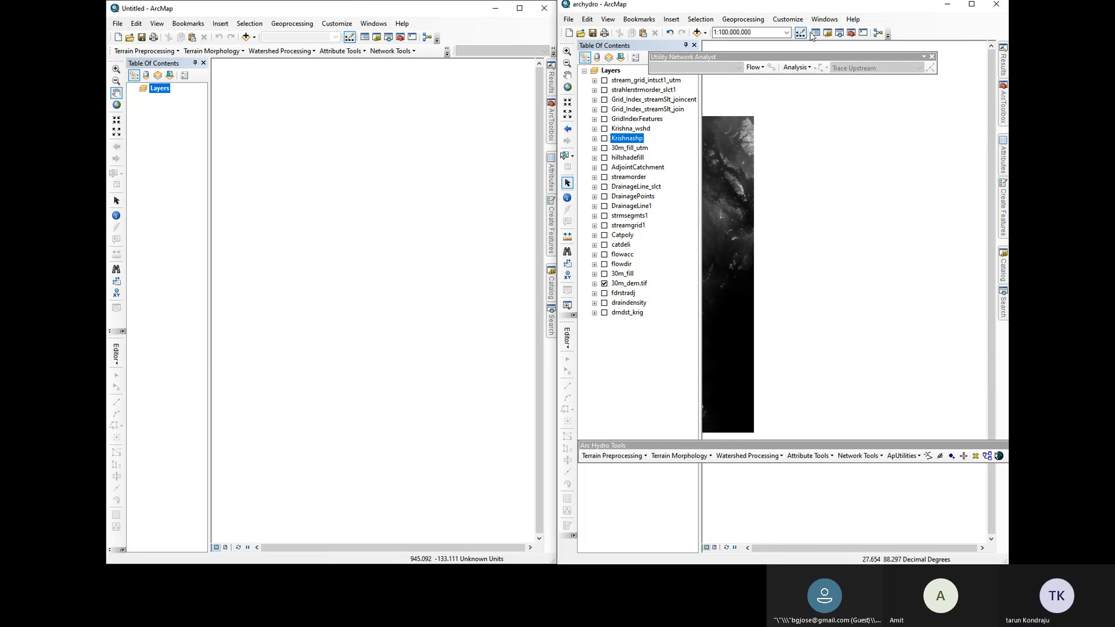
{"action": "left_click", "coordinate": [567, 75]}
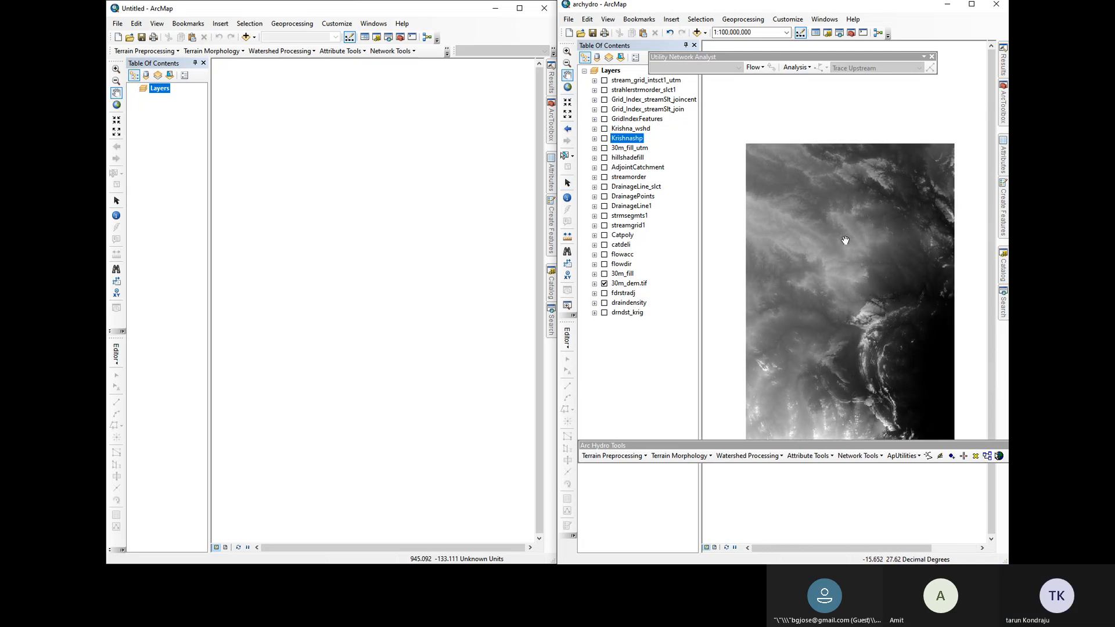
{"action": "scroll", "coordinate": [858, 241], "scroll_direction": "down", "scroll_amount": 1}
{"action": "left_click_drag", "start_coordinate": [788, 269], "coordinate": [901, 238]}
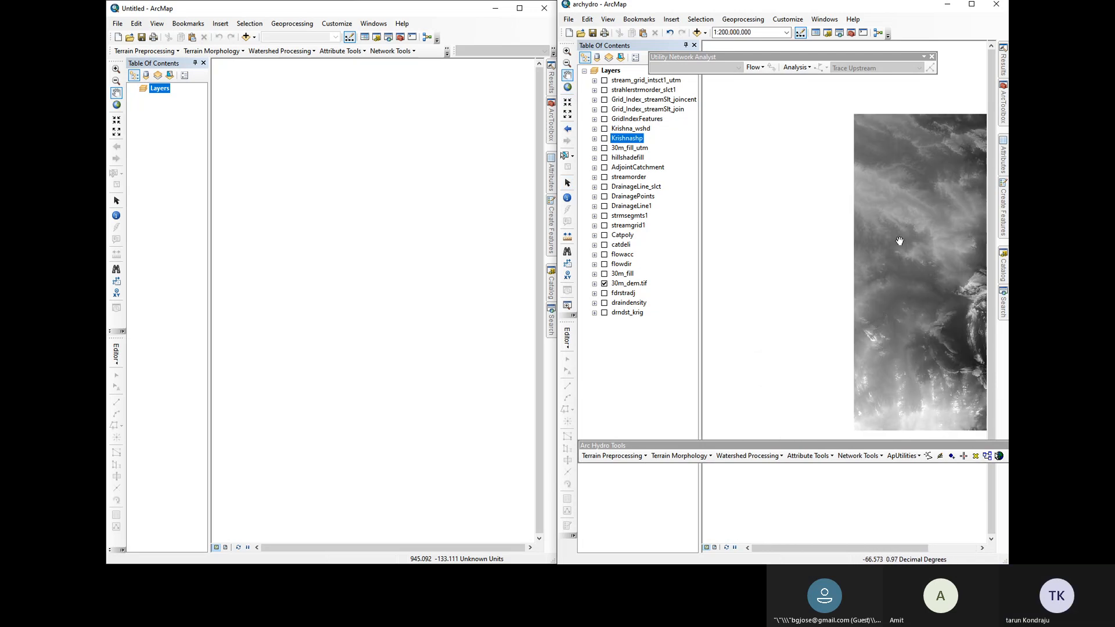
{"action": "scroll", "coordinate": [800, 251], "scroll_direction": "down", "scroll_amount": 1}
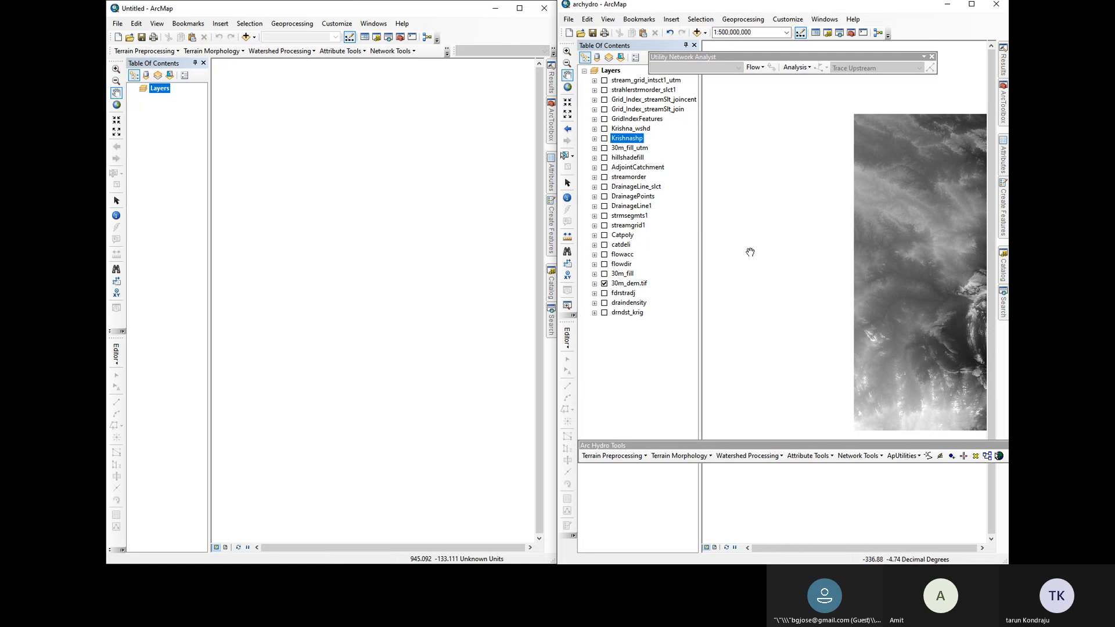
{"action": "left_click_drag", "start_coordinate": [751, 252], "coordinate": [985, 264]}
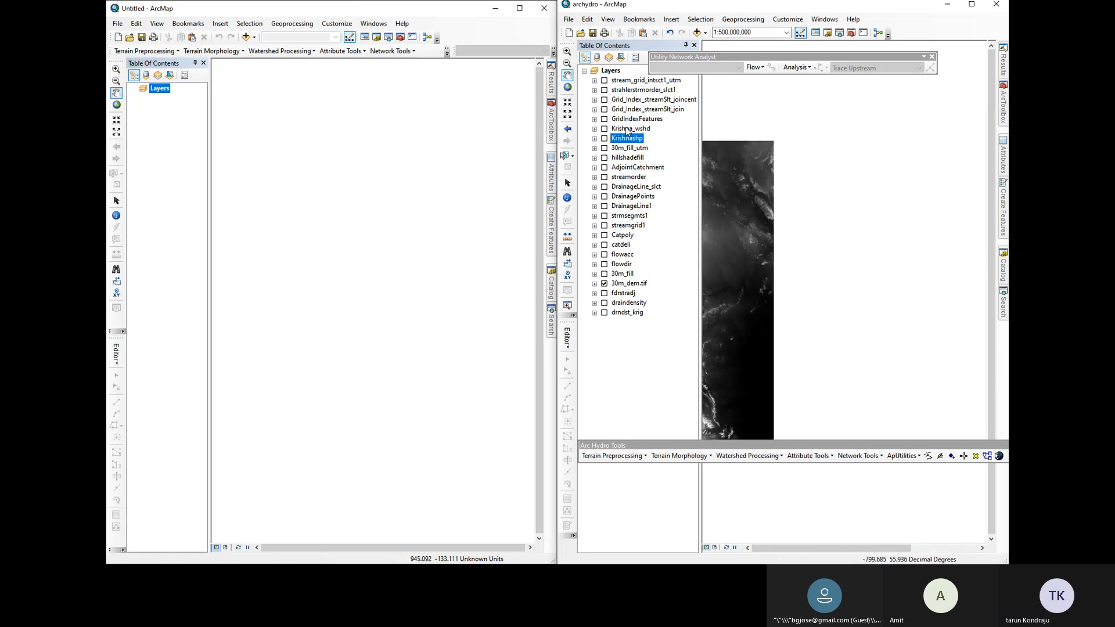
{"action": "left_click", "coordinate": [623, 284]}
{"action": "right_click", "coordinate": [623, 284]}
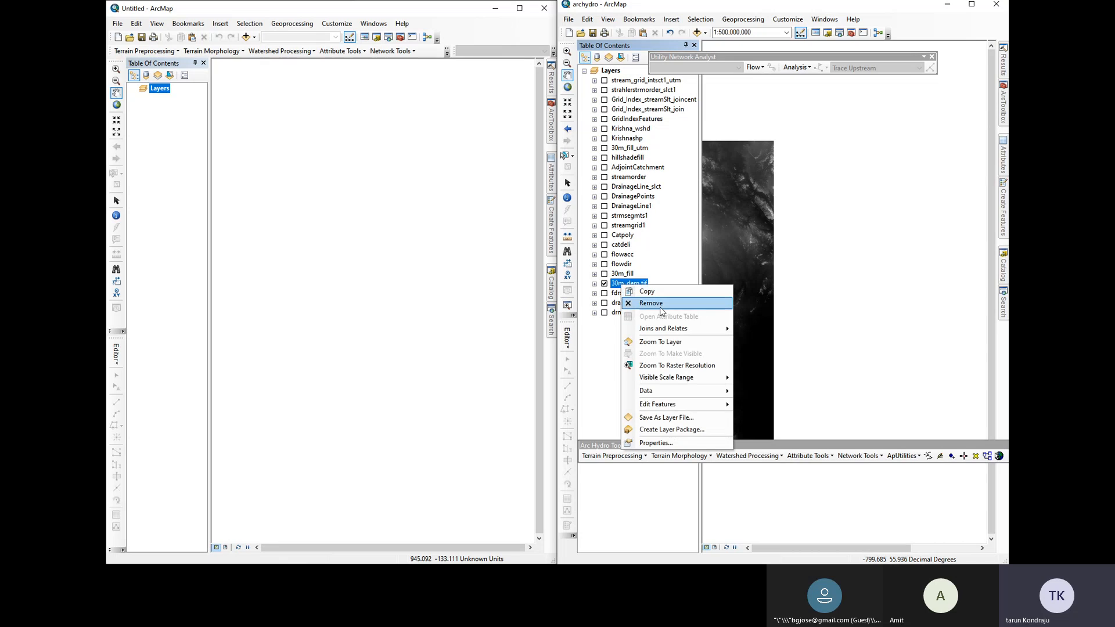
{"action": "left_click", "coordinate": [661, 342]}
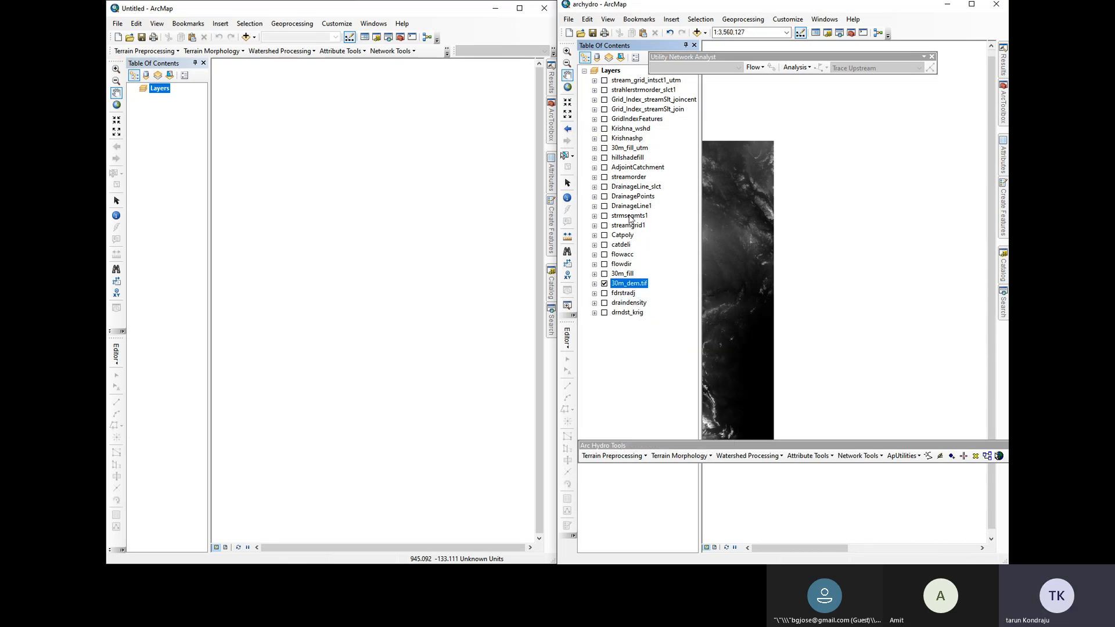
{"action": "right_click", "coordinate": [624, 148]}
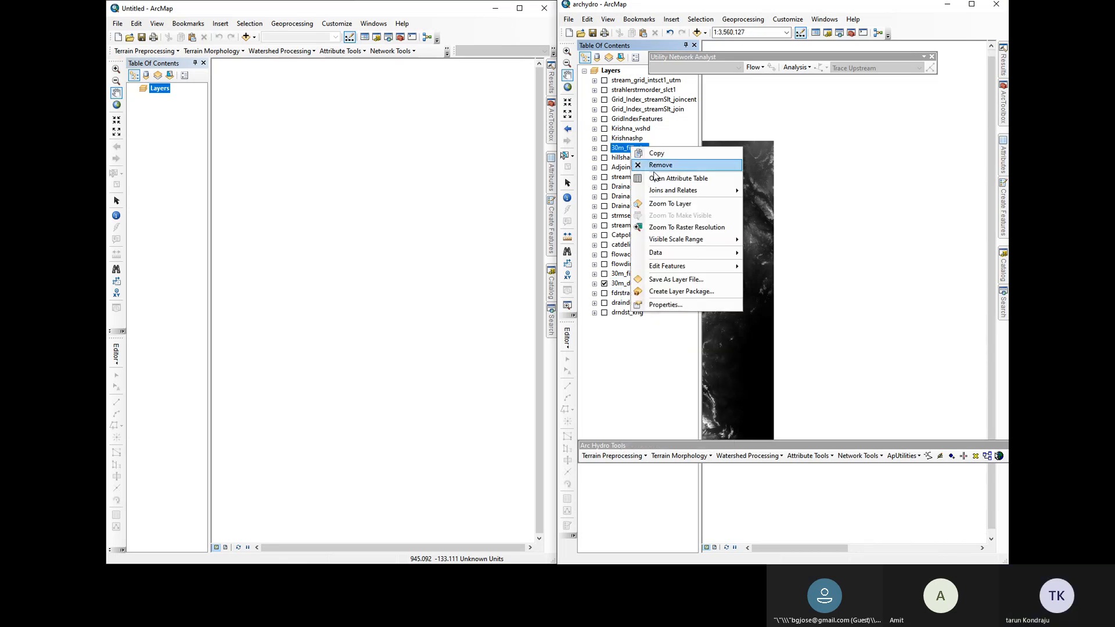
{"action": "left_click", "coordinate": [666, 204]}
Maximize the archydro window, show the whole DEM, and move the floating Arc Hydro Tools toolbar below it
{"action": "double_click", "coordinate": [837, 11]}
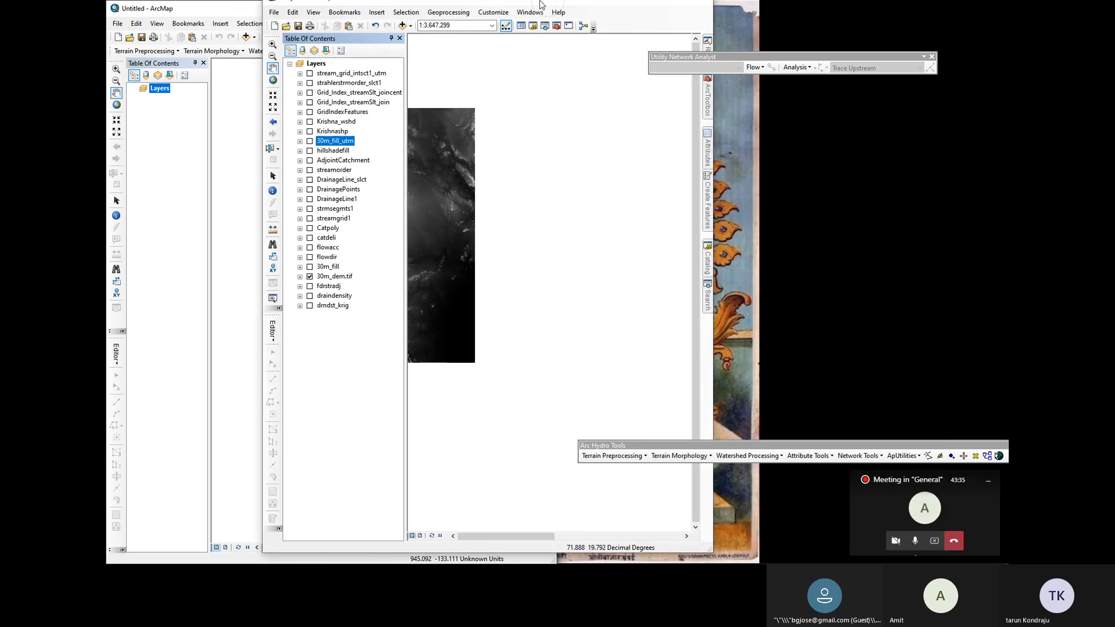
{"action": "scroll", "coordinate": [873, 260], "scroll_direction": "down", "scroll_amount": 5}
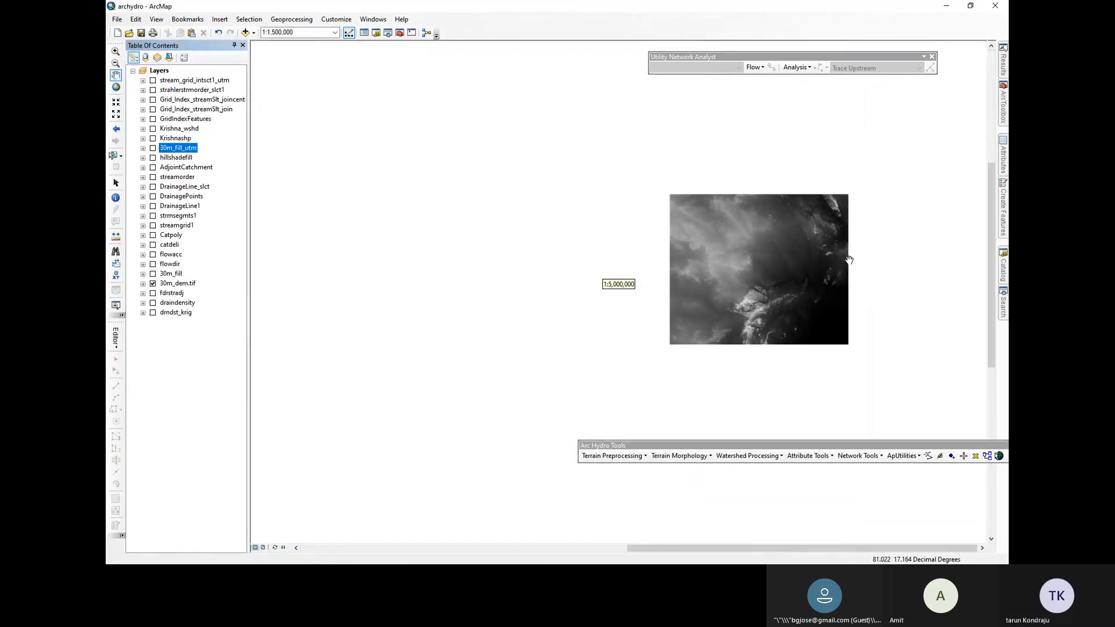
{"action": "left_click_drag", "start_coordinate": [653, 446], "coordinate": [461, 489]}
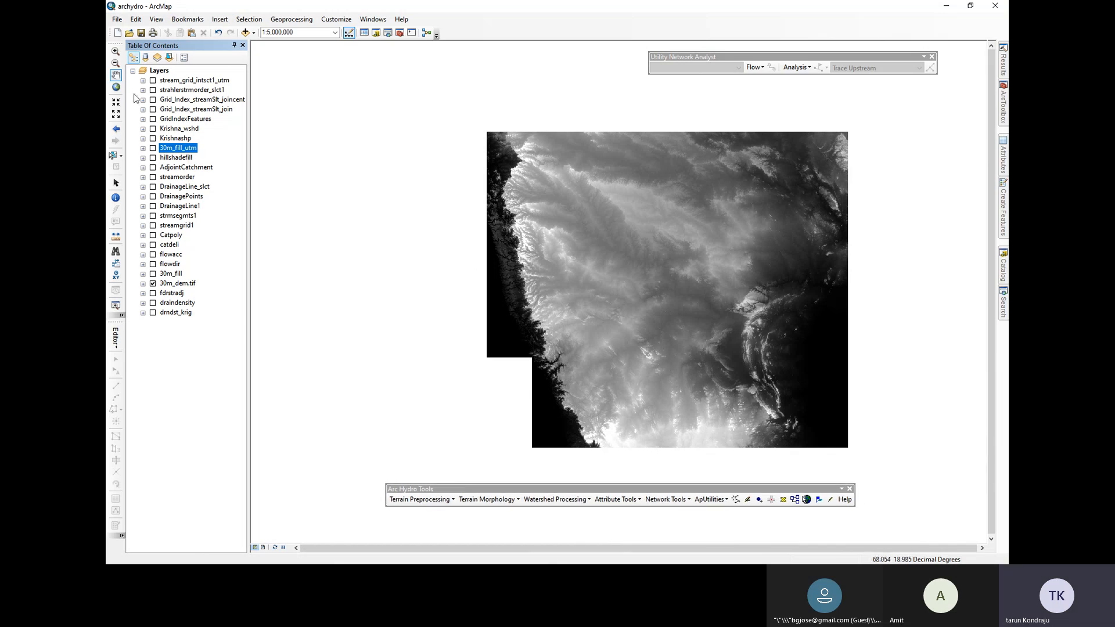
Toggle the visibility of 30m_fill_utm repeatedly to compare the filled DEM with 30m_dem.tif across the full extent
{"action": "left_click", "coordinate": [153, 148]}
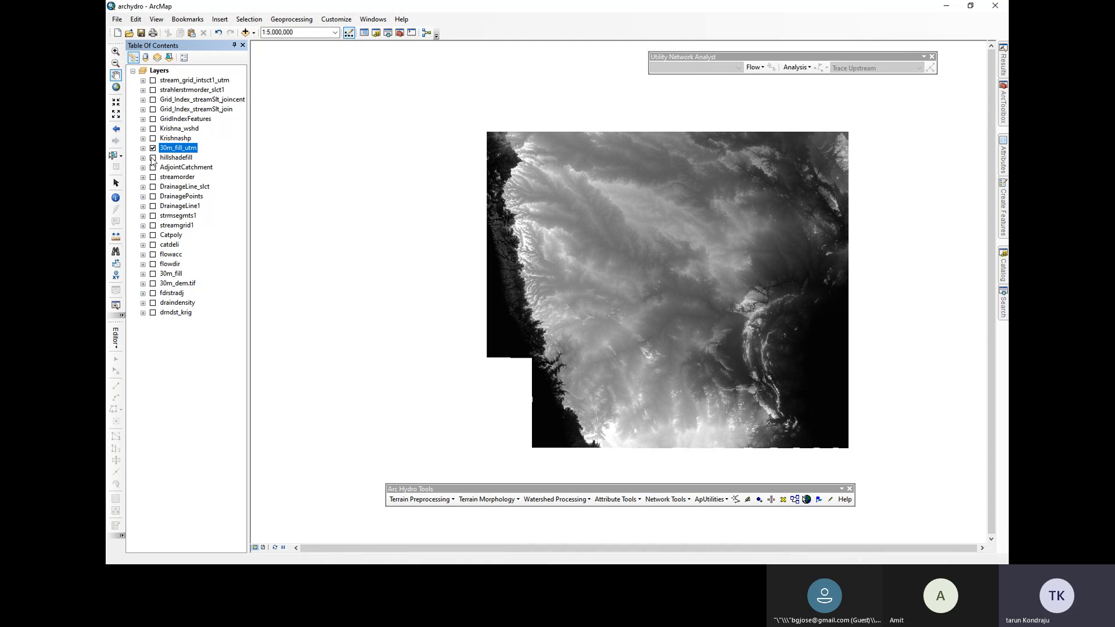
{"action": "left_click", "coordinate": [154, 148]}
{"action": "left_click", "coordinate": [154, 148]}
{"action": "left_click", "coordinate": [153, 148]}
{"action": "left_click", "coordinate": [154, 148]}
Examine the dark river valley up close, switching 30m_fill_utm off and on to compare filled and raw DEM cells
{"action": "scroll", "coordinate": [651, 290], "scroll_direction": "up", "scroll_amount": 3}
{"action": "scroll", "coordinate": [940, 273], "scroll_direction": "up", "scroll_amount": 3}
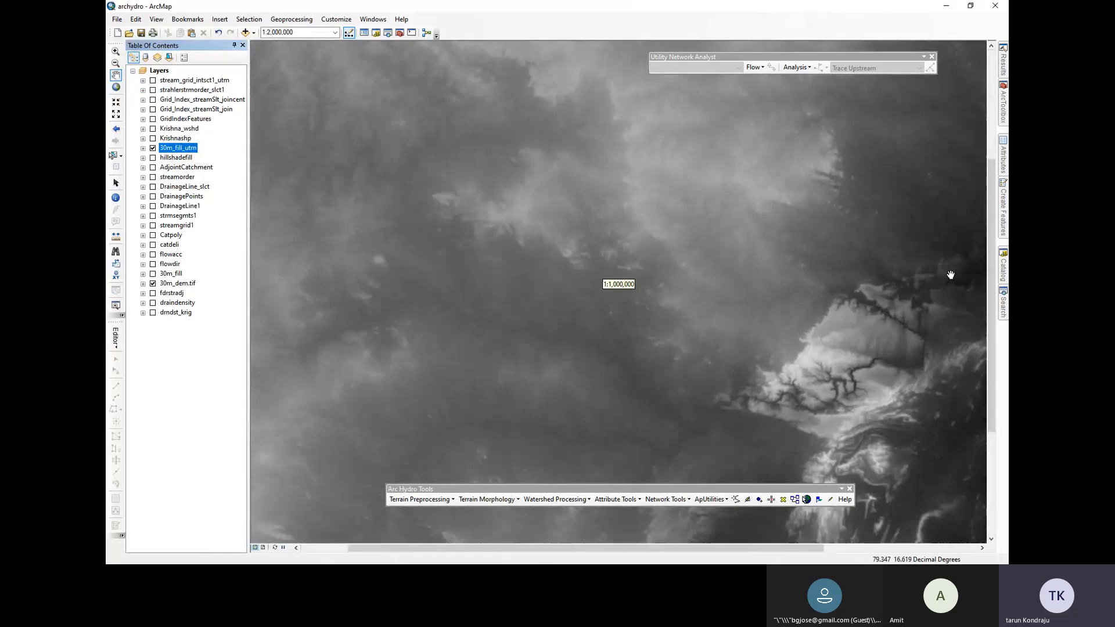
{"action": "scroll", "coordinate": [807, 363], "scroll_direction": "up", "scroll_amount": 2}
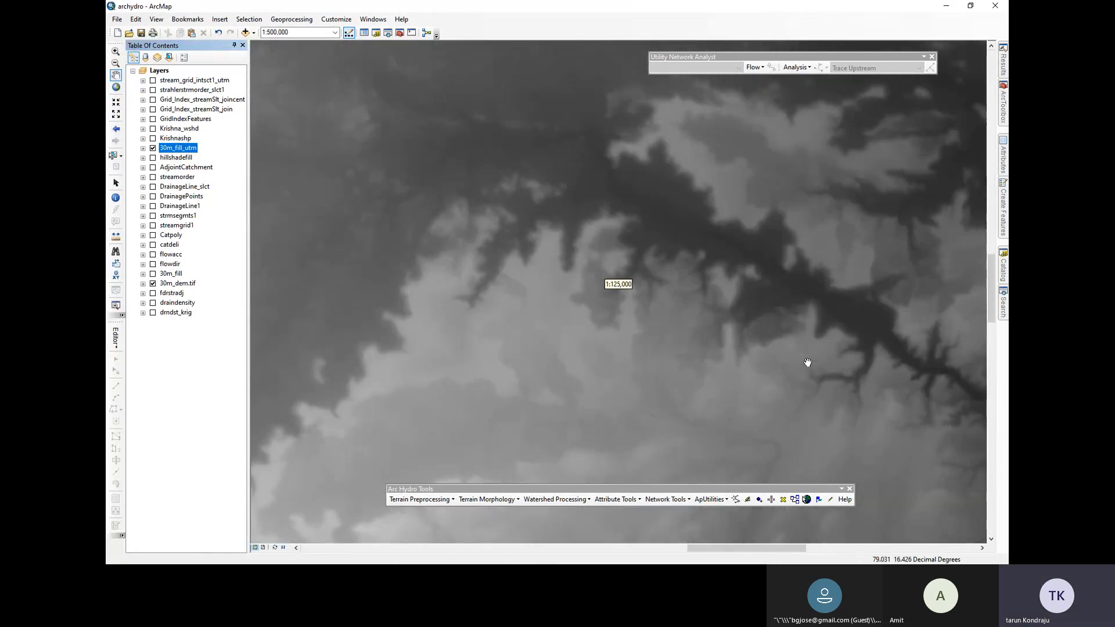
{"action": "scroll", "coordinate": [709, 258], "scroll_direction": "up", "scroll_amount": 3}
{"action": "scroll", "coordinate": [697, 266], "scroll_direction": "up", "scroll_amount": 1}
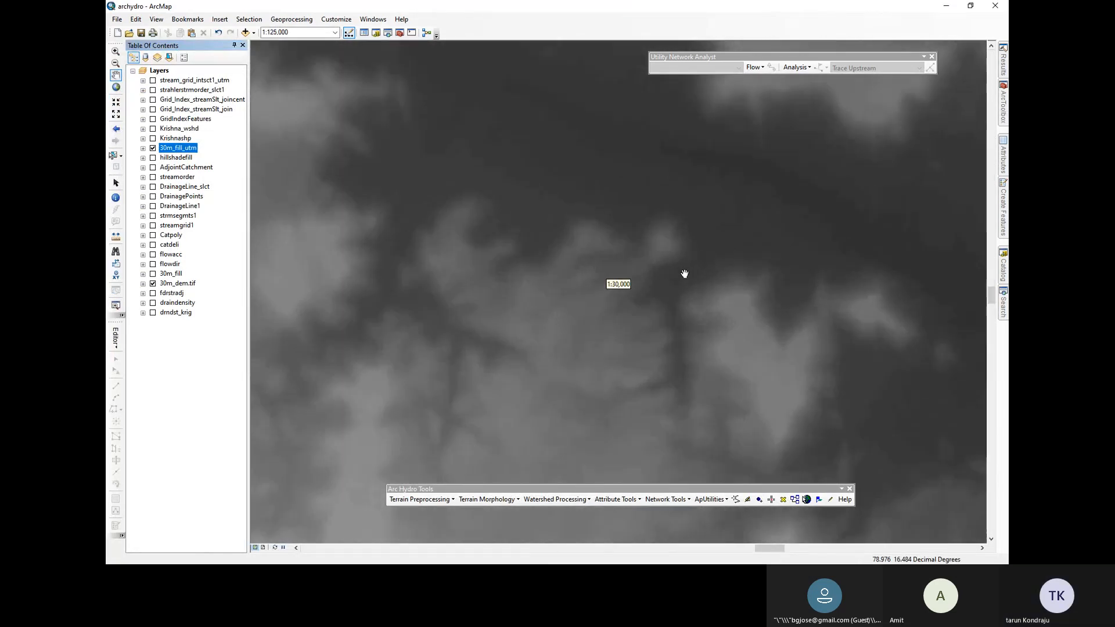
{"action": "left_click", "coordinate": [153, 149]}
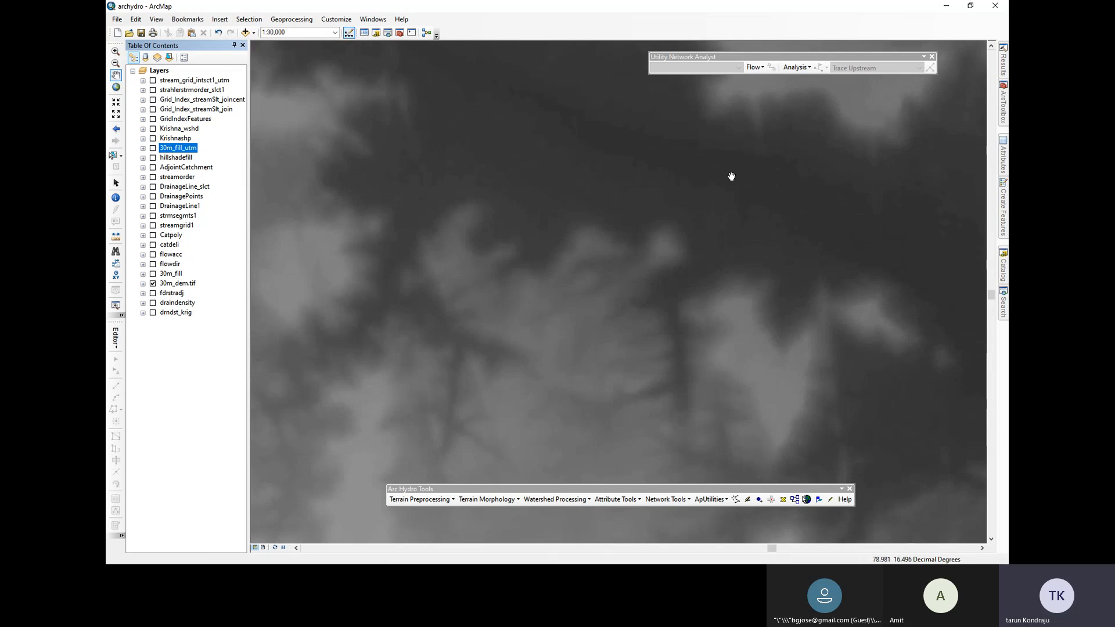
{"action": "left_click_drag", "start_coordinate": [730, 174], "coordinate": [655, 289]}
{"action": "scroll", "coordinate": [655, 290], "scroll_direction": "up", "scroll_amount": 1}
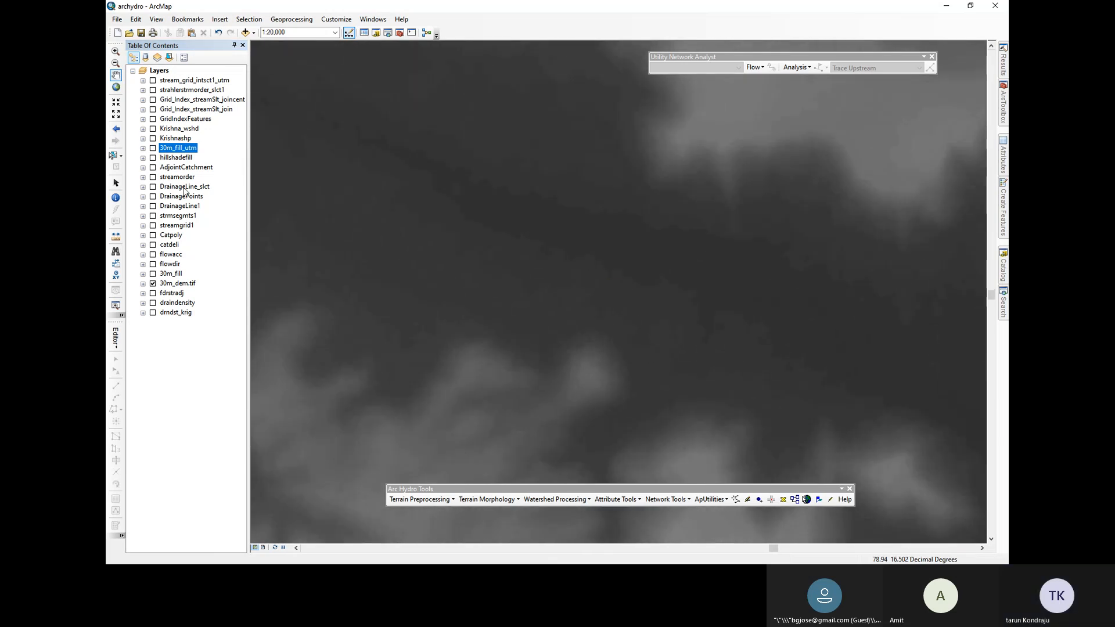
{"action": "left_click", "coordinate": [153, 148]}
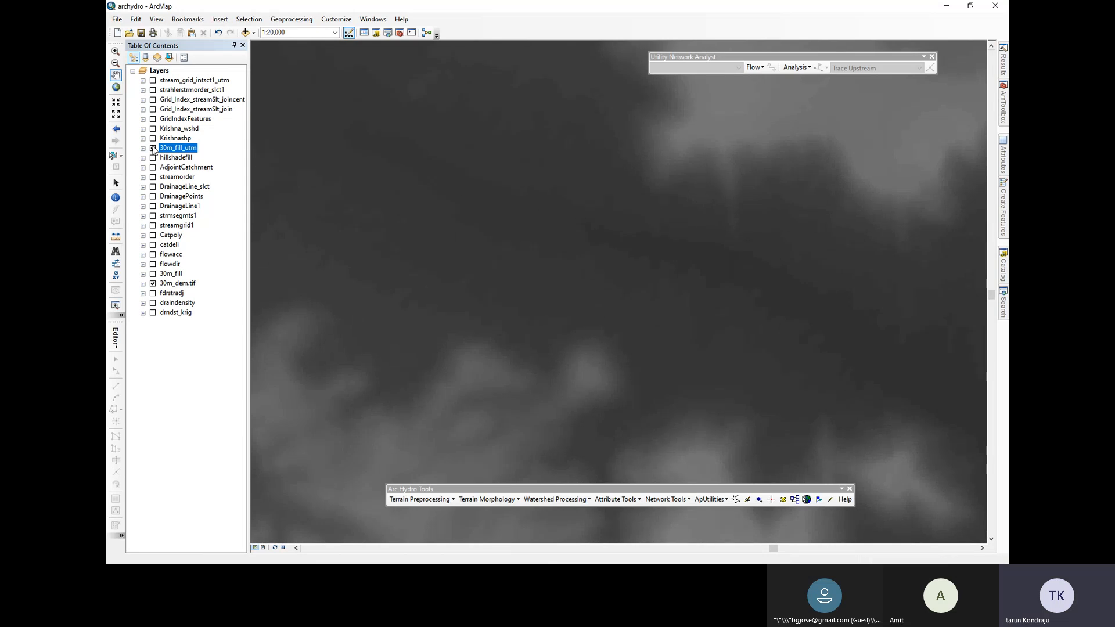
{"action": "scroll", "coordinate": [557, 221], "scroll_direction": "down", "scroll_amount": 3}
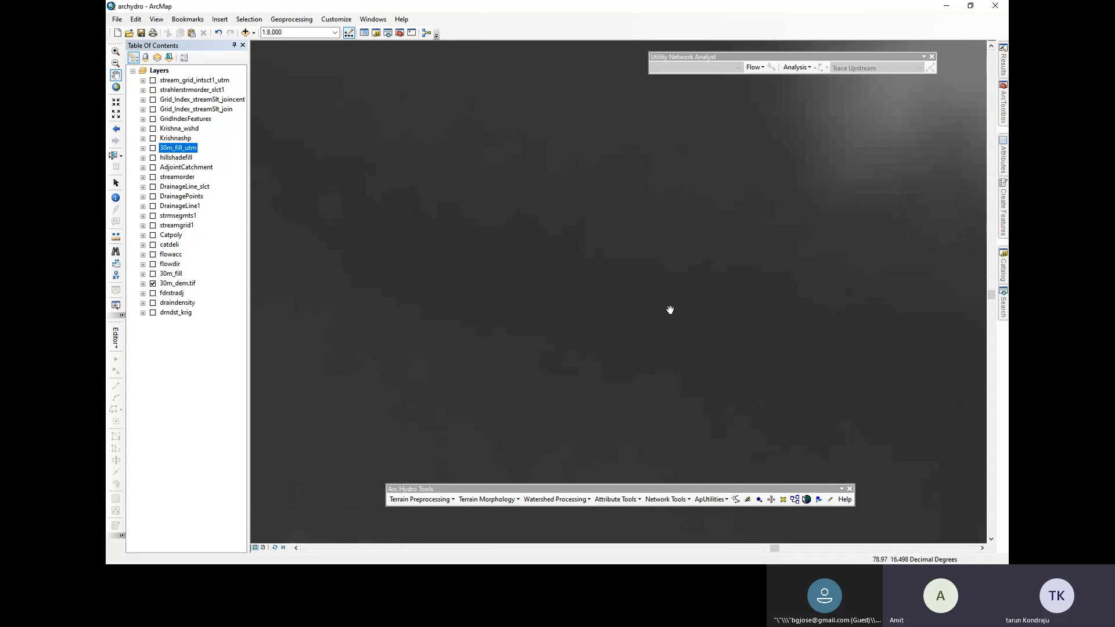
{"action": "left_click", "coordinate": [153, 149]}
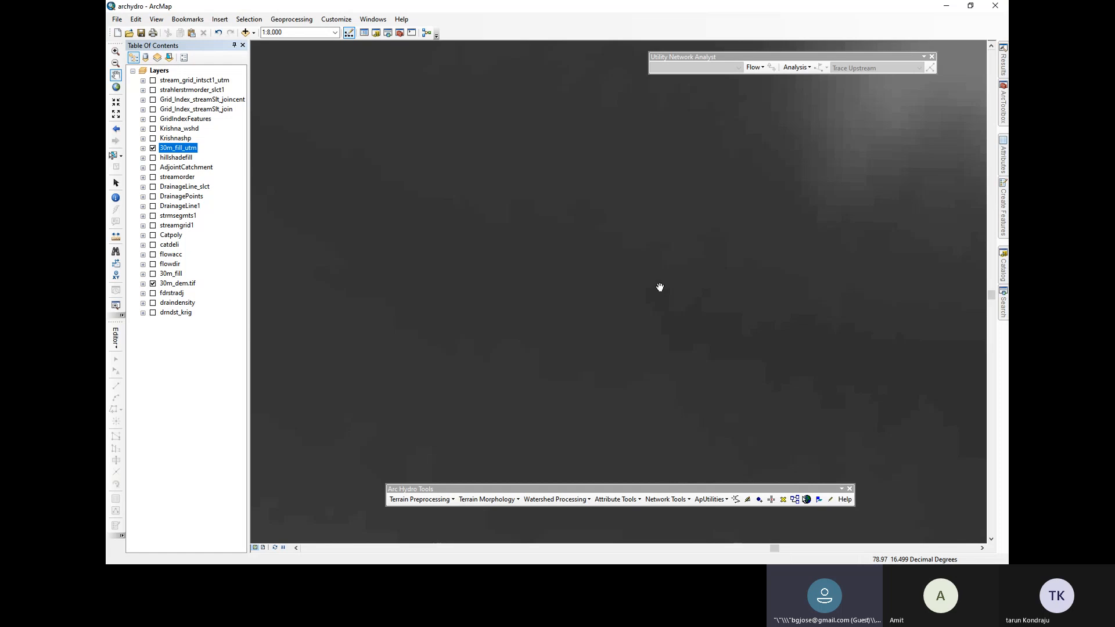
Compare the fill results over the wider valley area by briefly turning the 30m_fill layer on and off
{"action": "scroll", "coordinate": [660, 287], "scroll_direction": "up", "scroll_amount": 4}
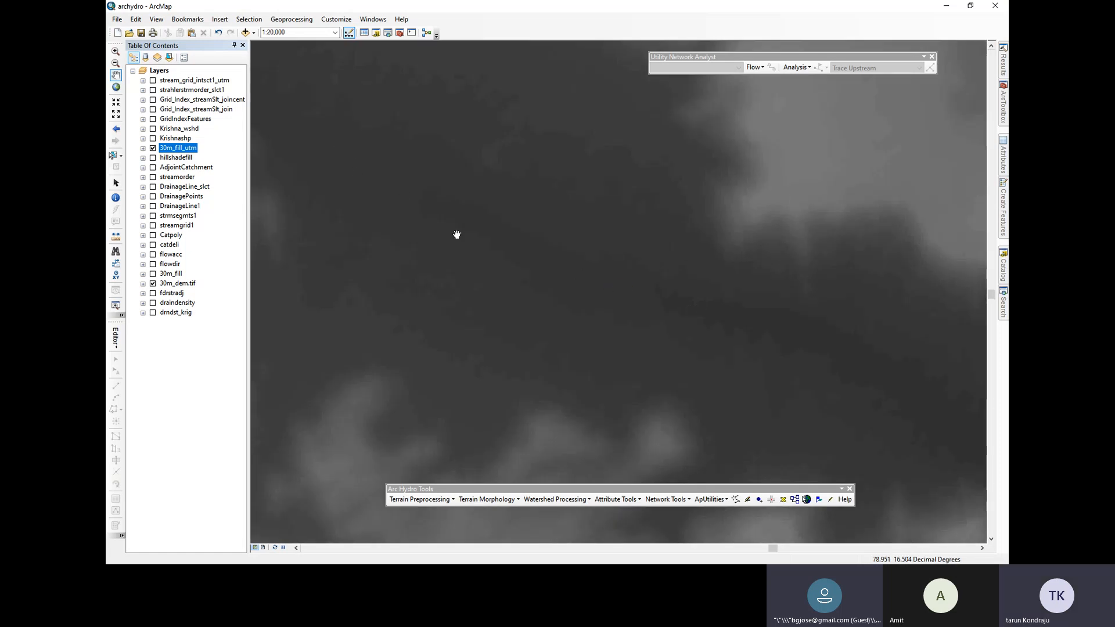
{"action": "scroll", "coordinate": [513, 269], "scroll_direction": "up", "scroll_amount": 2}
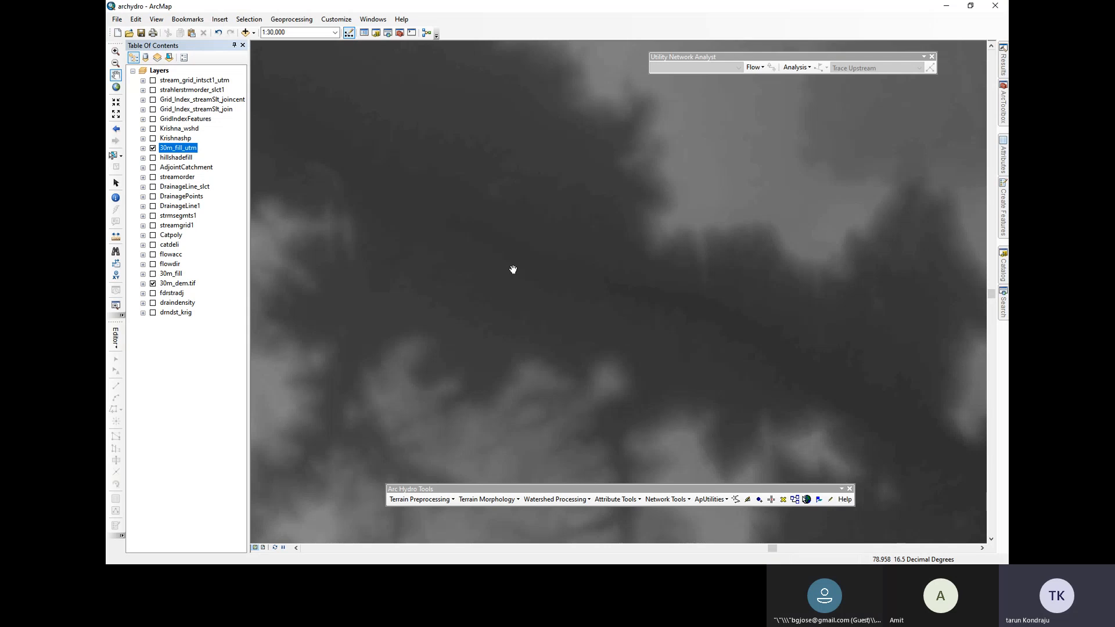
{"action": "scroll", "coordinate": [513, 270], "scroll_direction": "up", "scroll_amount": 2}
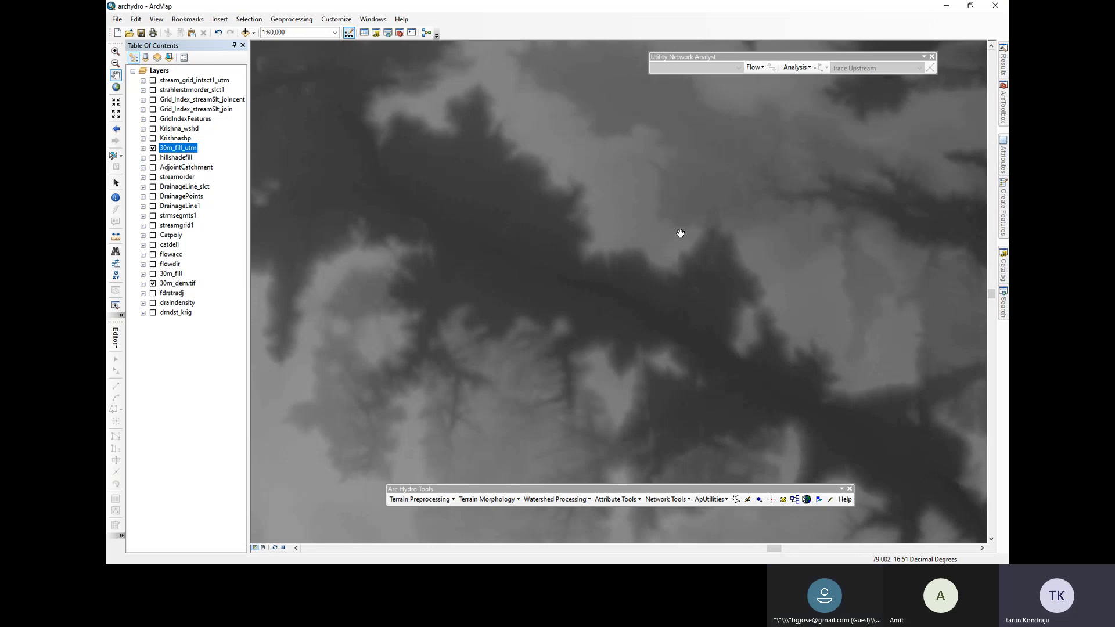
{"action": "scroll", "coordinate": [685, 239], "scroll_direction": "up", "scroll_amount": 3}
{"action": "scroll", "coordinate": [542, 250], "scroll_direction": "up", "scroll_amount": 2}
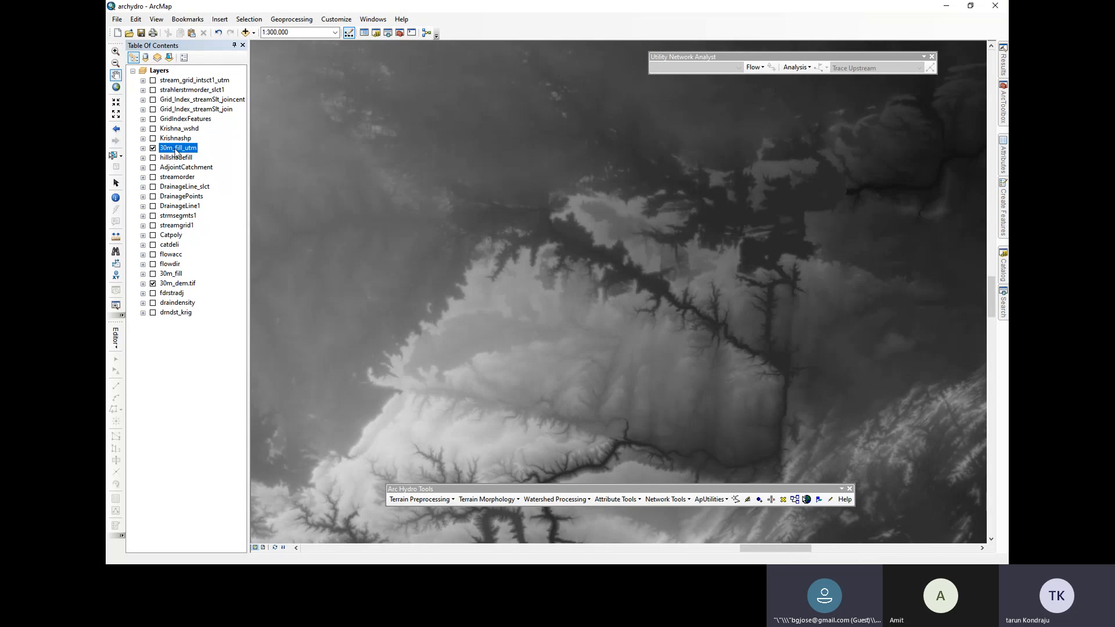
{"action": "left_click", "coordinate": [153, 273]}
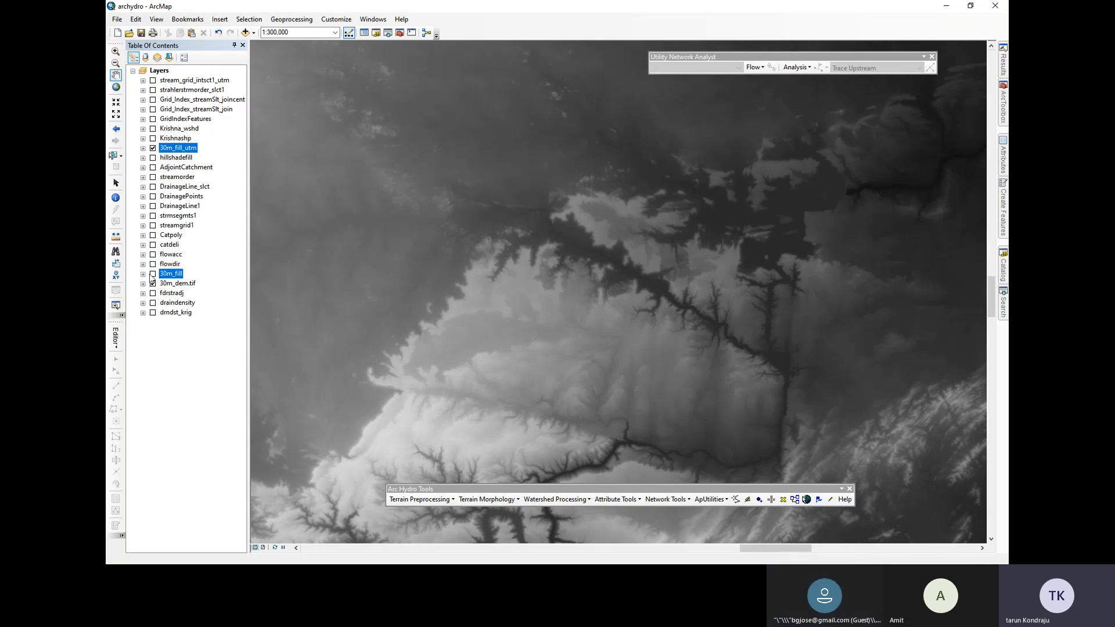
{"action": "left_click", "coordinate": [154, 275]}
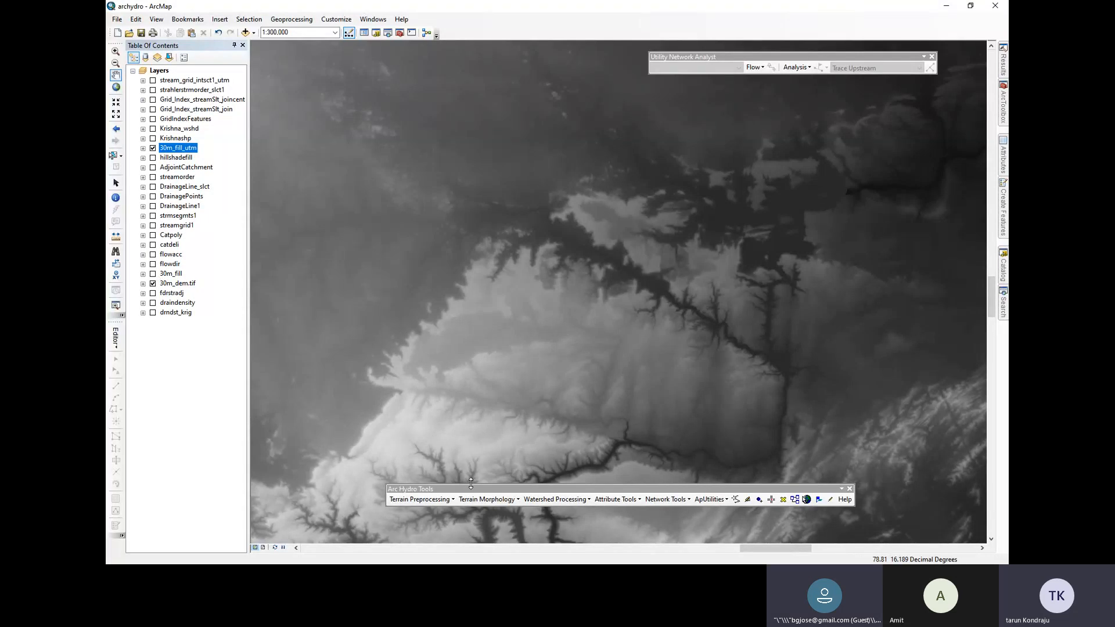
Display only the flowdir grid over its full extent by turning it on and hiding 30m_dem.tif and 30m_fill_utm
{"action": "left_click", "coordinate": [1003, 104]}
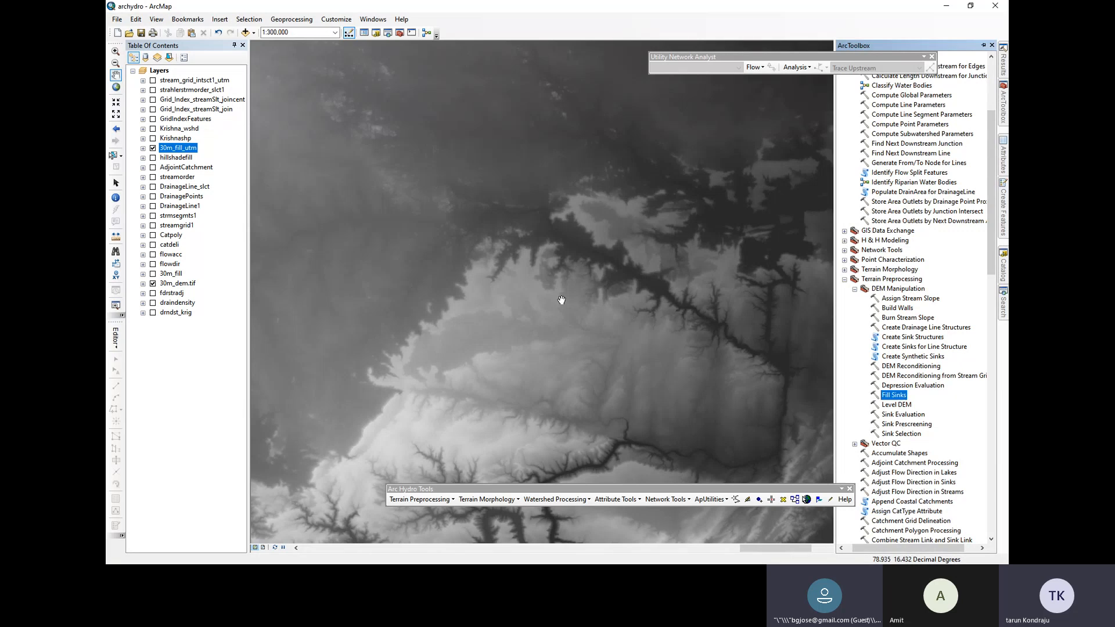
{"action": "scroll", "coordinate": [551, 300], "scroll_direction": "up", "scroll_amount": 2}
{"action": "scroll", "coordinate": [508, 302], "scroll_direction": "up", "scroll_amount": 2}
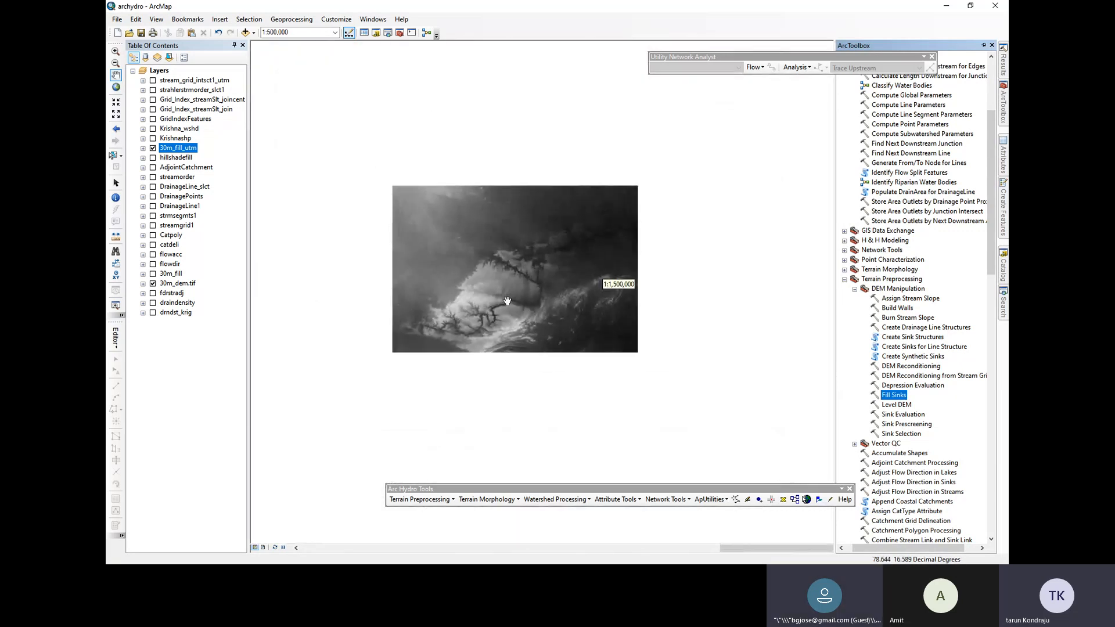
{"action": "scroll", "coordinate": [490, 247], "scroll_direction": "up", "scroll_amount": 3}
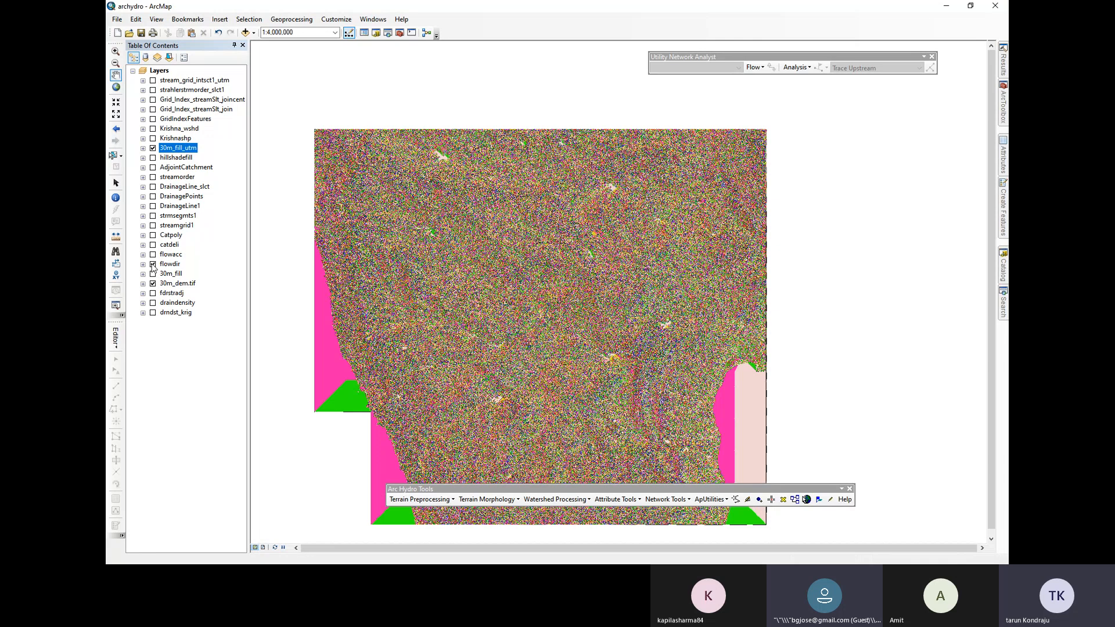
{"action": "left_click", "coordinate": [152, 283]}
{"action": "left_click", "coordinate": [152, 148]}
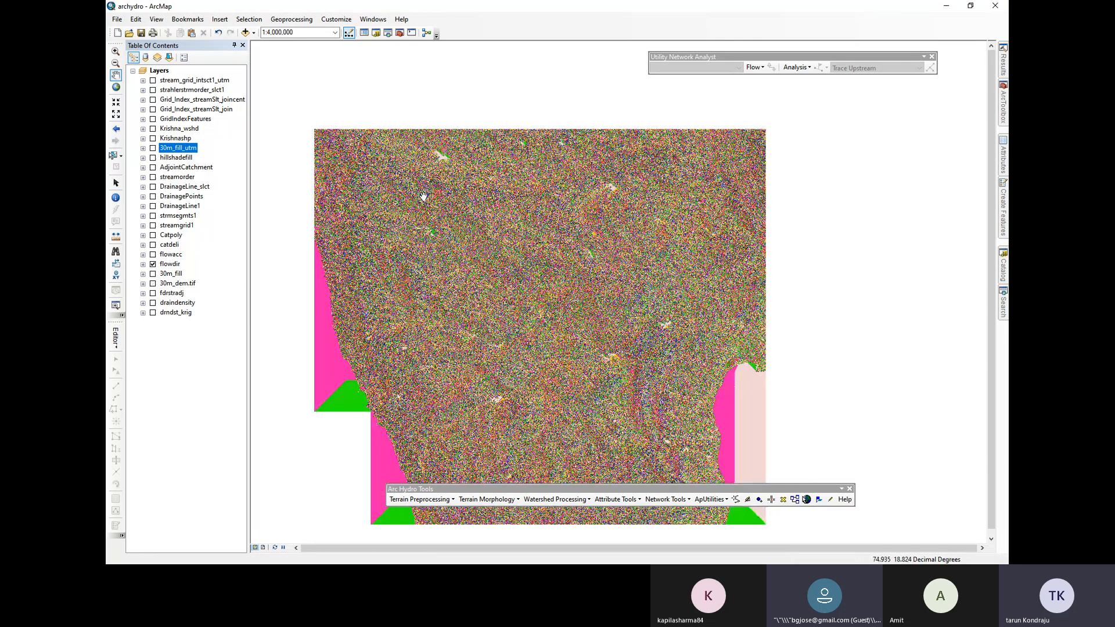
Review the input and output parameters of the Terrain Preprocessing Flow Direction tool, closing it without running it
{"action": "left_click", "coordinate": [1003, 102]}
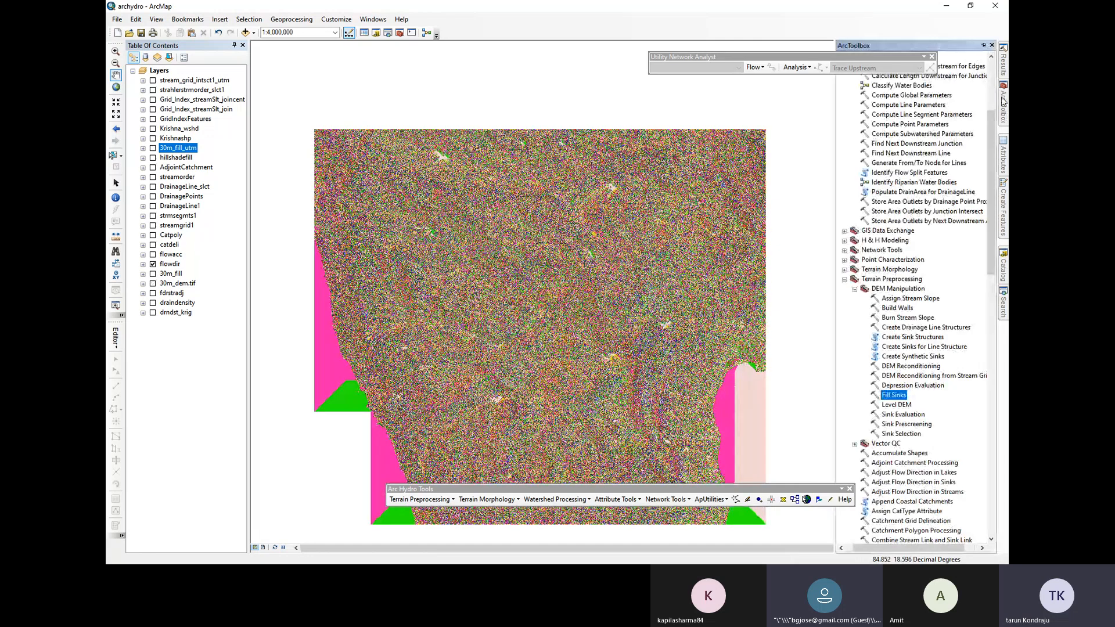
{"action": "scroll", "coordinate": [885, 348], "scroll_direction": "down", "scroll_amount": 8}
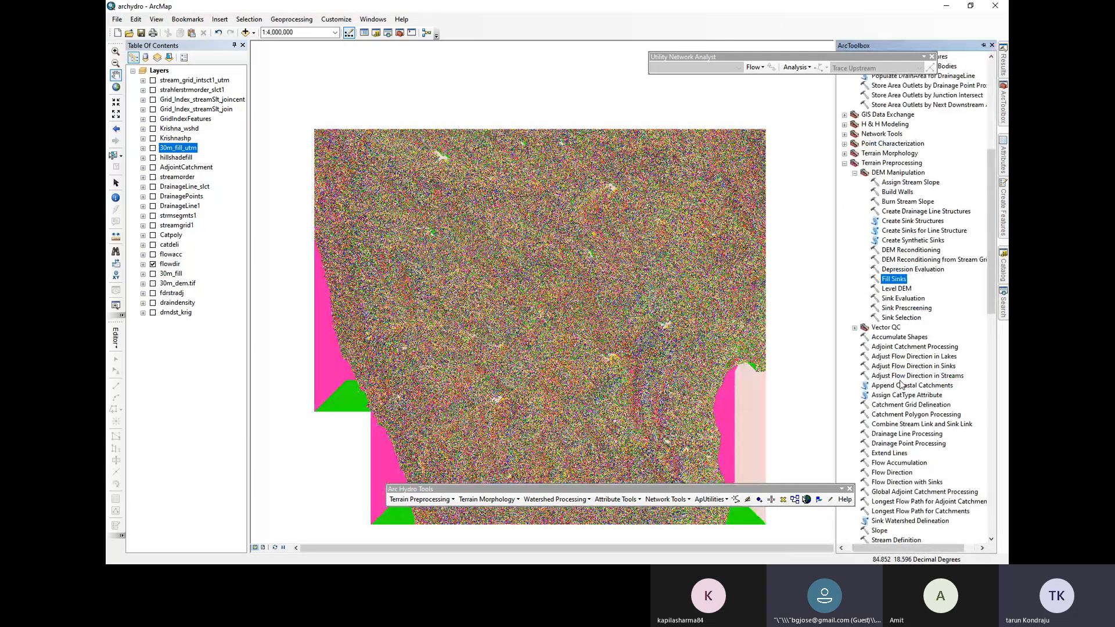
{"action": "left_click", "coordinate": [891, 356]}
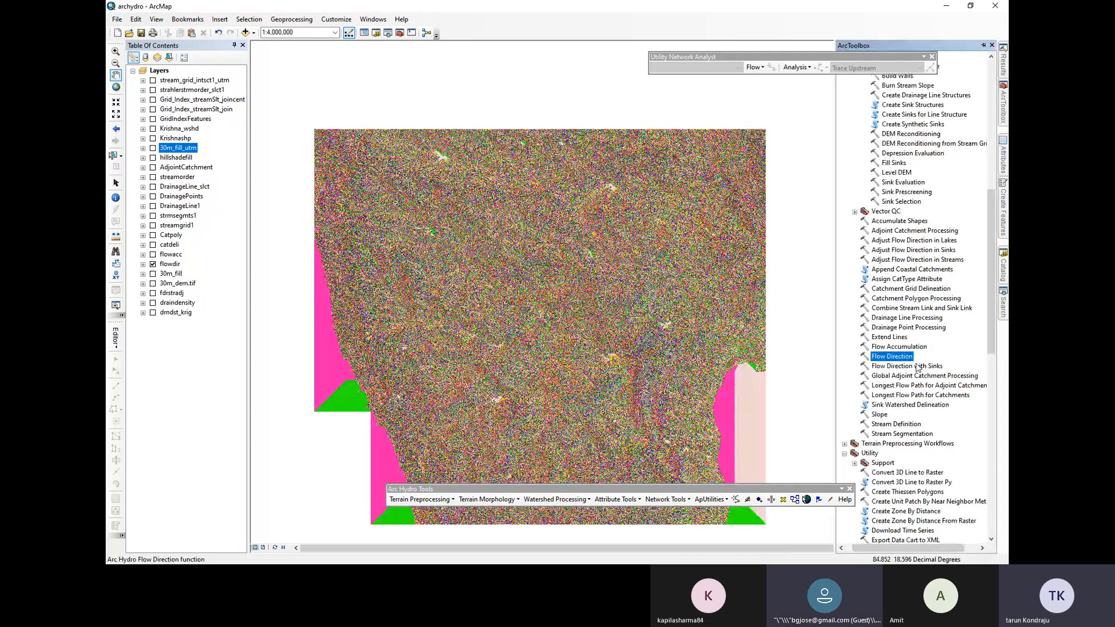
{"action": "left_click", "coordinate": [916, 367]}
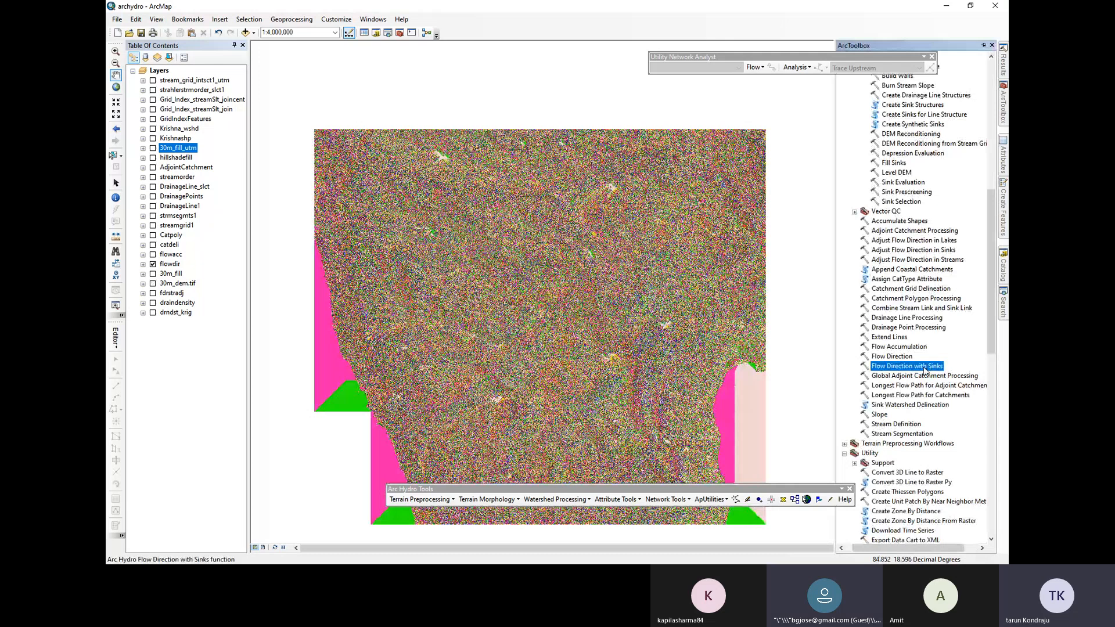
{"action": "double_click", "coordinate": [892, 357]}
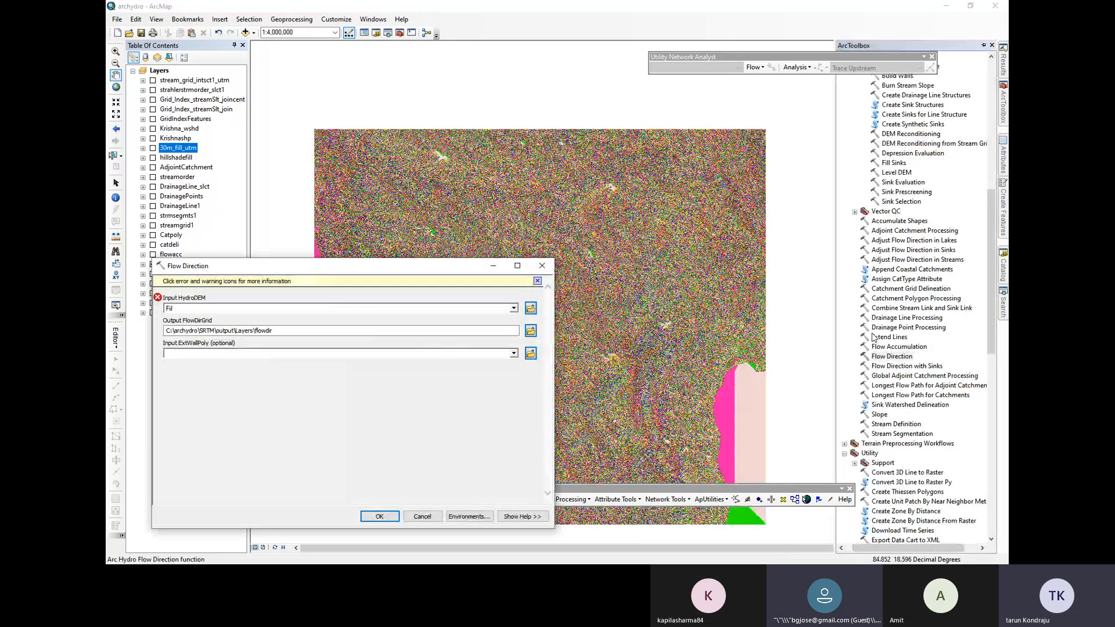
{"action": "left_click_drag", "start_coordinate": [412, 265], "coordinate": [611, 172]}
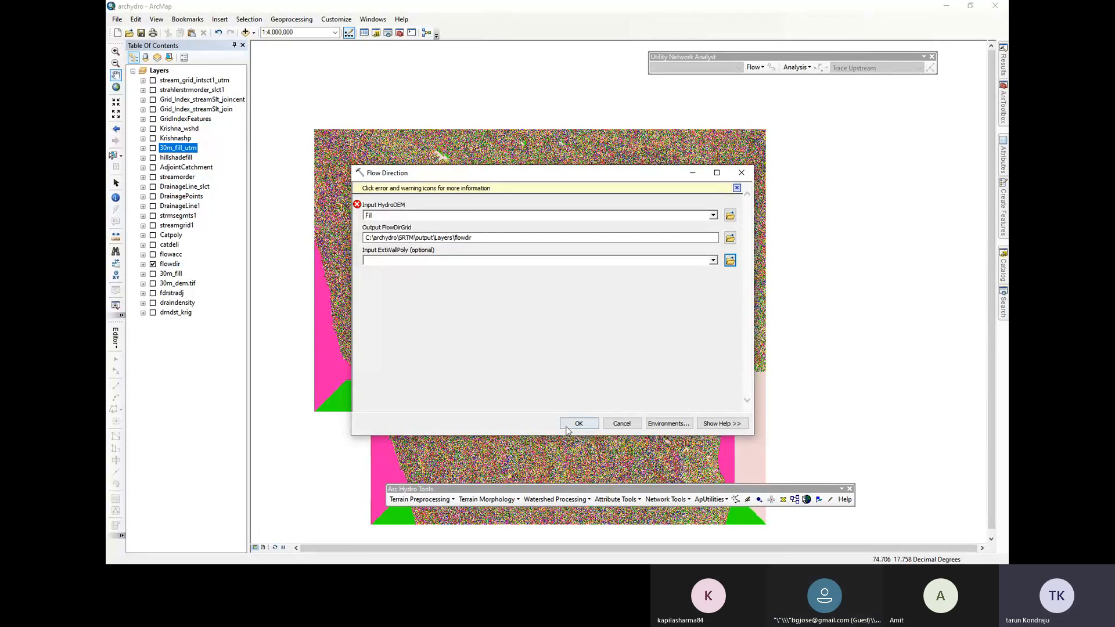
{"action": "left_click", "coordinate": [744, 176]}
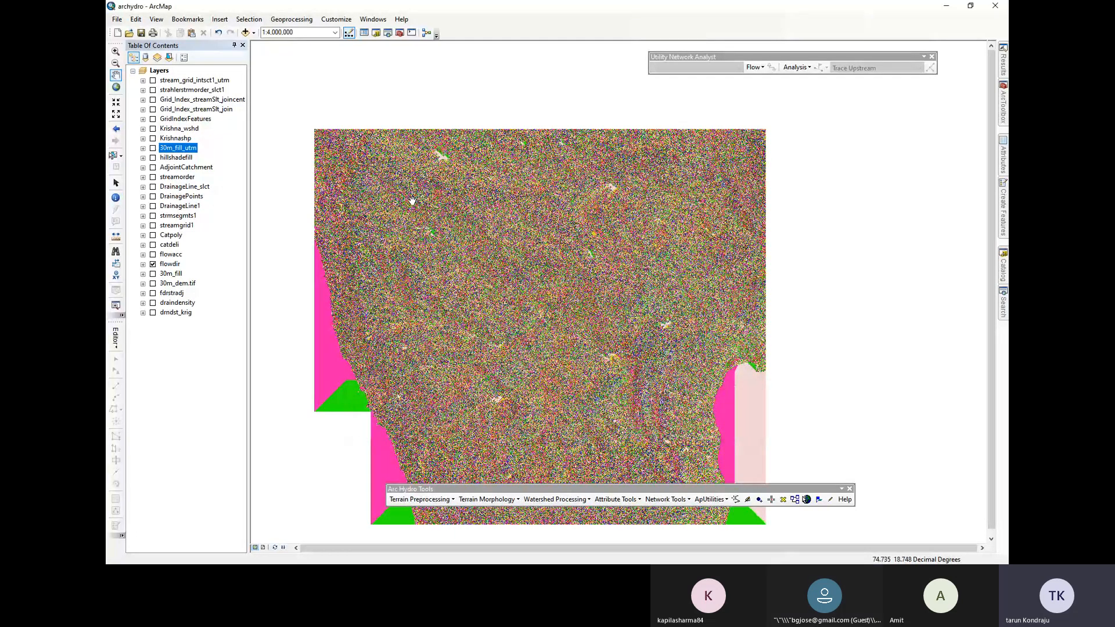
Examine the flowdir grid's cell colours at several scales around the reservoir and the winding river channels south of it
{"action": "left_click_drag", "start_coordinate": [412, 200], "coordinate": [491, 129]}
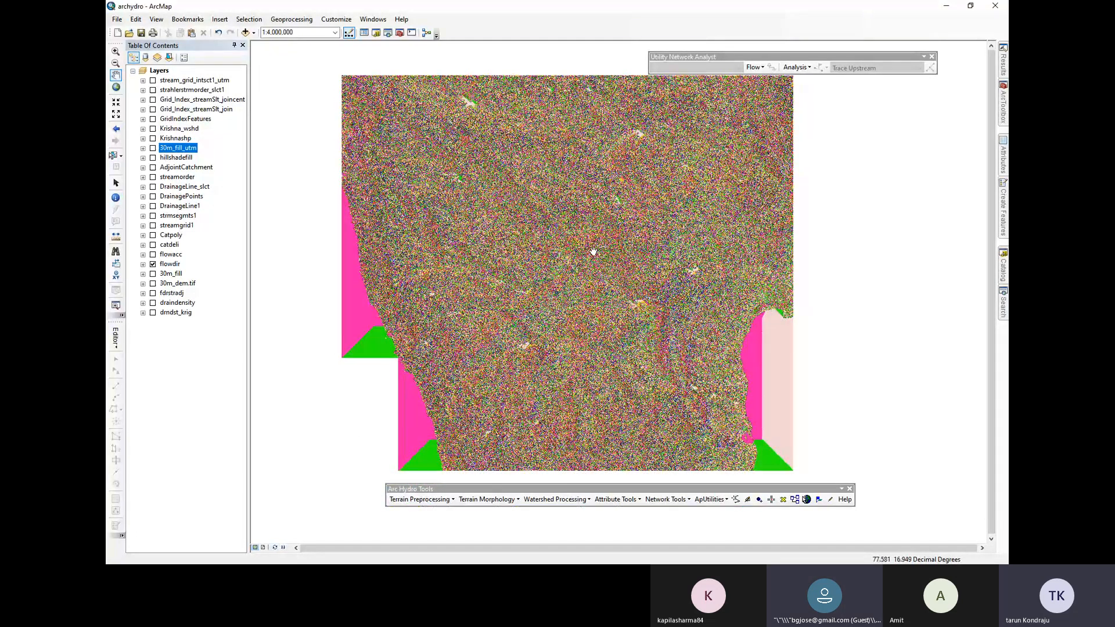
{"action": "scroll", "coordinate": [509, 161], "scroll_direction": "down", "scroll_amount": 1}
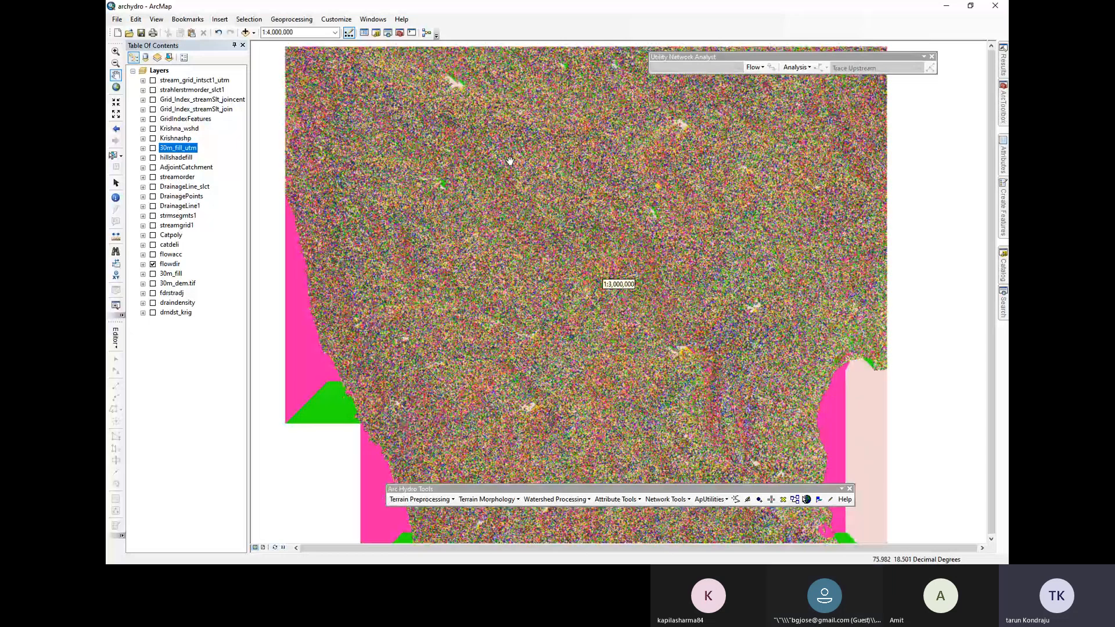
{"action": "scroll", "coordinate": [540, 290], "scroll_direction": "down", "scroll_amount": 3}
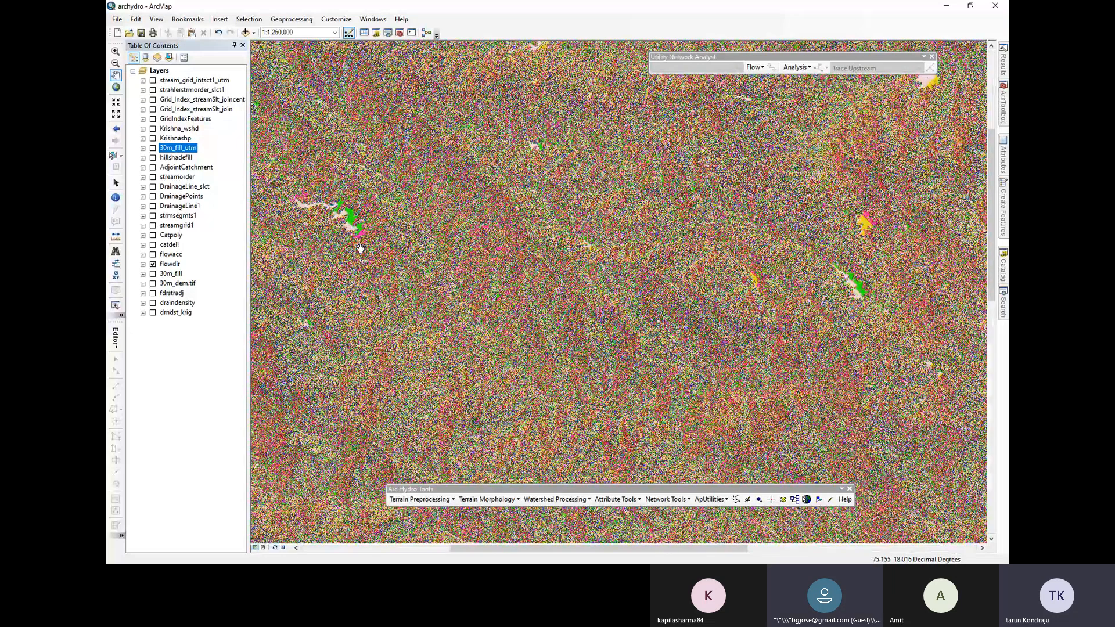
{"action": "scroll", "coordinate": [360, 249], "scroll_direction": "down", "scroll_amount": 5}
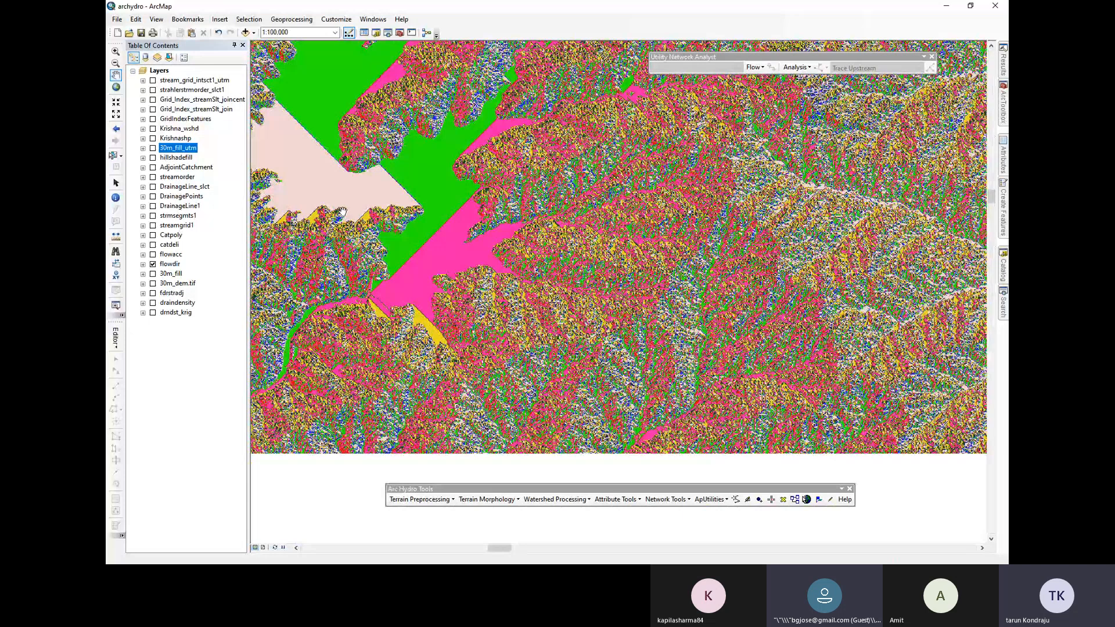
{"action": "scroll", "coordinate": [540, 267], "scroll_direction": "up", "scroll_amount": 2}
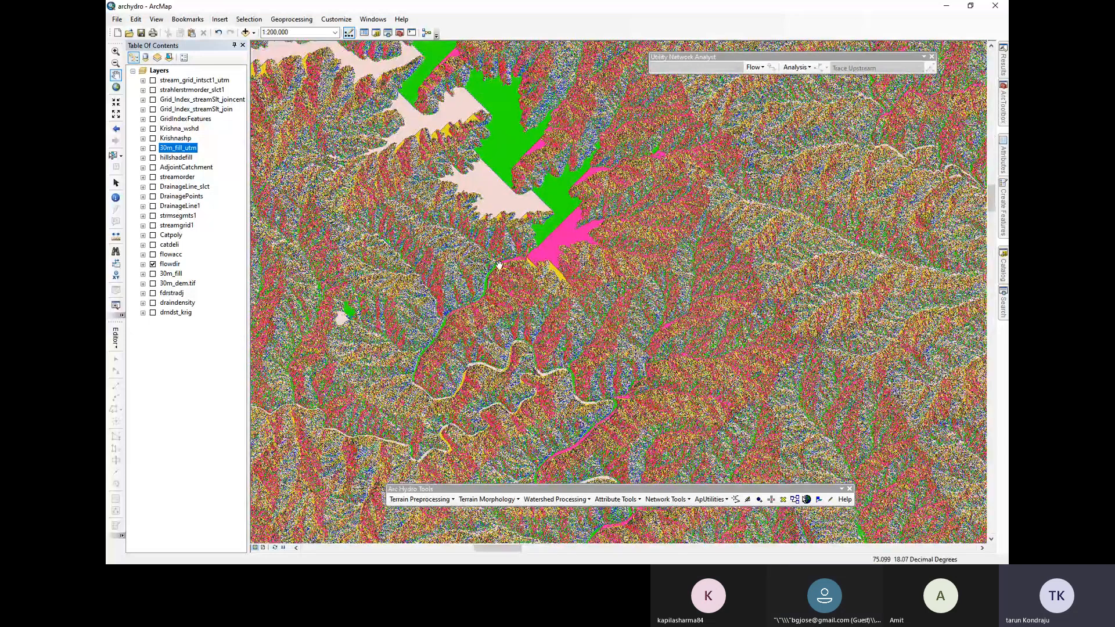
{"action": "scroll", "coordinate": [499, 265], "scroll_direction": "down", "scroll_amount": 2}
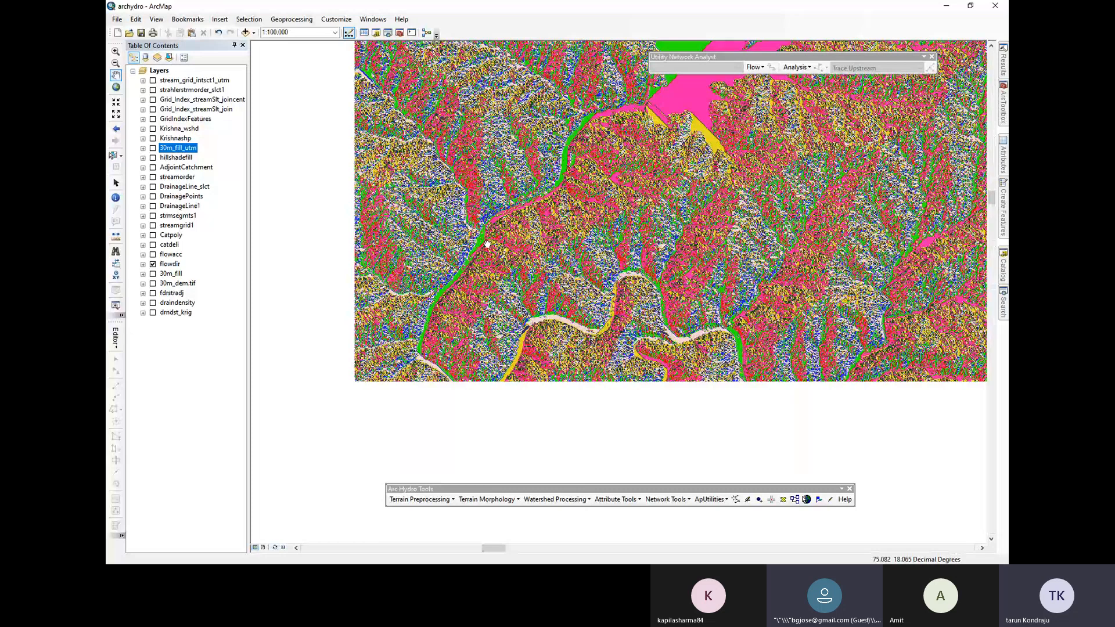
{"action": "left_click_drag", "start_coordinate": [487, 245], "coordinate": [546, 155]}
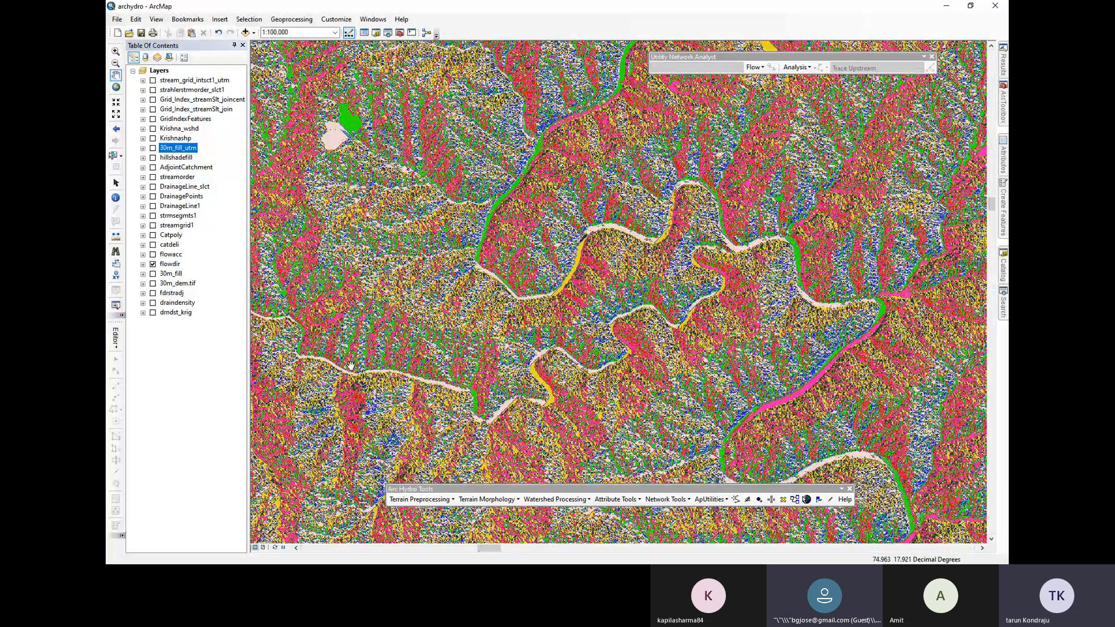
{"action": "scroll", "coordinate": [350, 365], "scroll_direction": "down", "scroll_amount": 2}
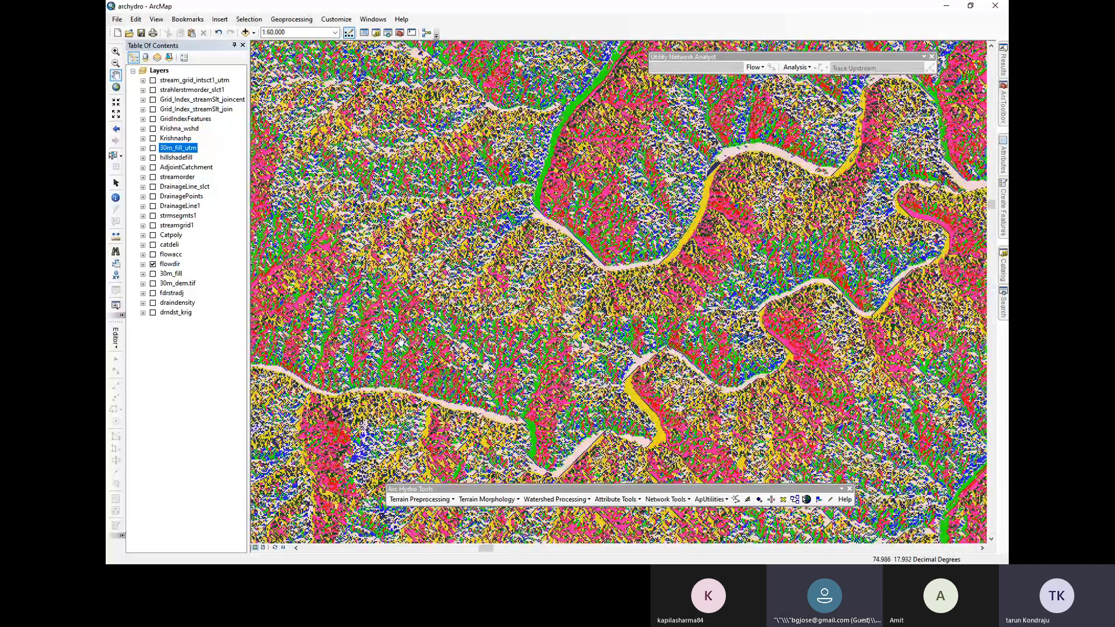
{"action": "scroll", "coordinate": [415, 340], "scroll_direction": "down", "scroll_amount": 3}
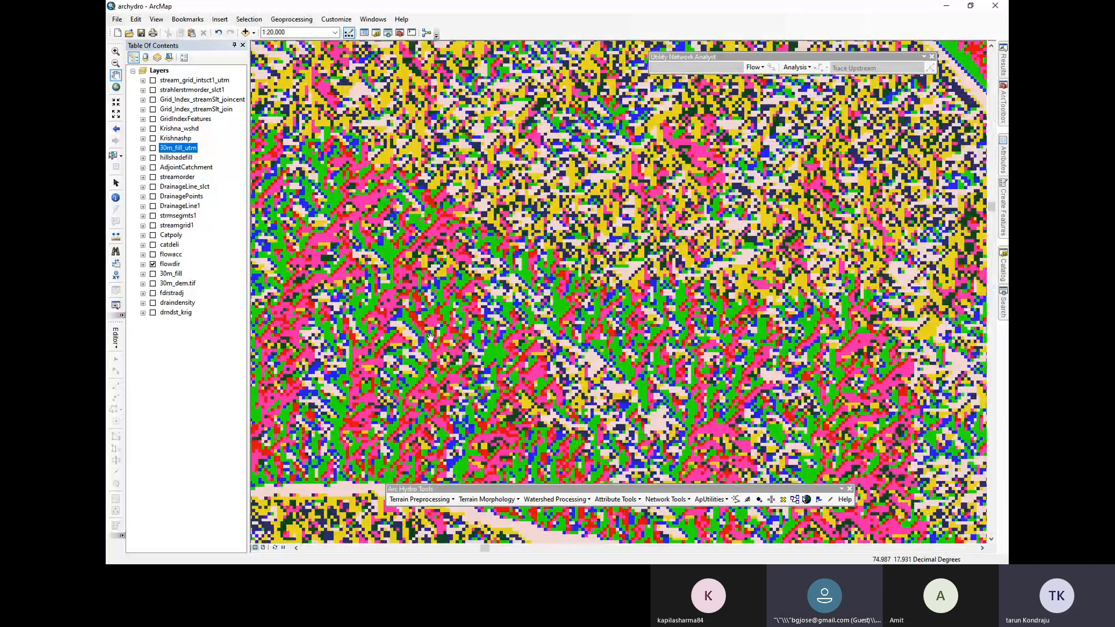
{"action": "scroll", "coordinate": [521, 332], "scroll_direction": "up", "scroll_amount": 2}
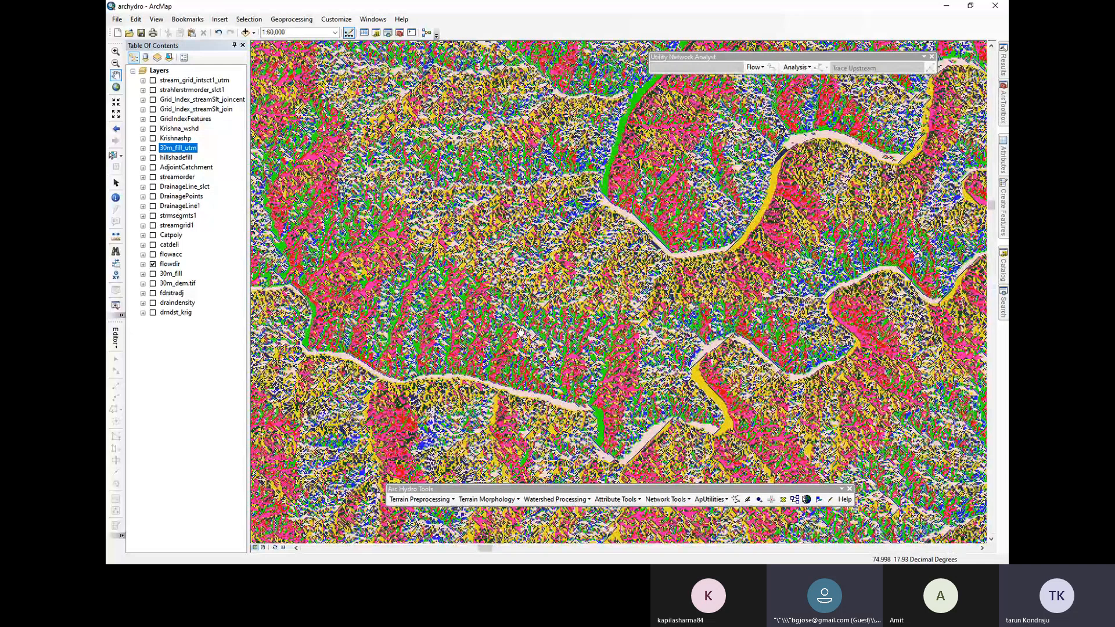
{"action": "scroll", "coordinate": [521, 333], "scroll_direction": "up", "scroll_amount": 1}
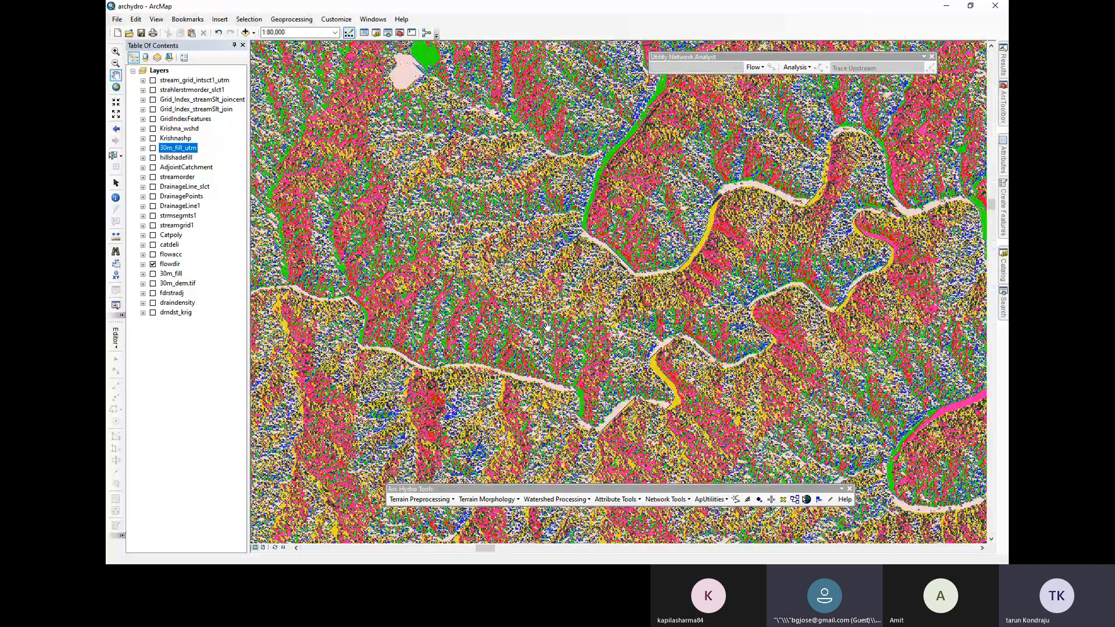
{"action": "scroll", "coordinate": [547, 327], "scroll_direction": "up", "scroll_amount": 3}
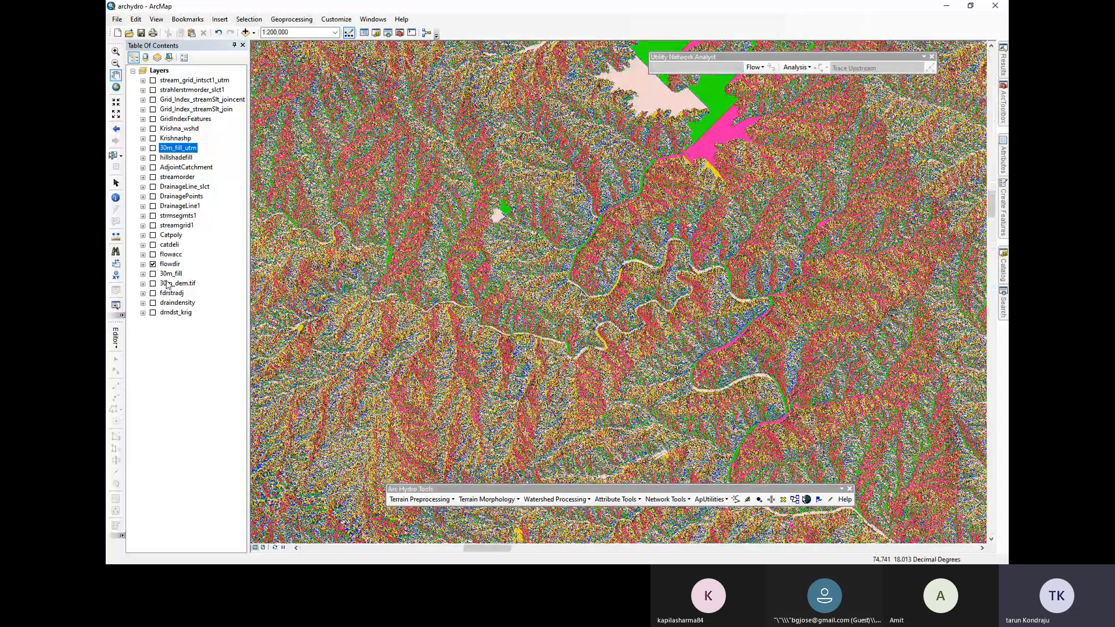
Open the flowdir attribute table to review its direction values, and identify a cell of the grid on the map
{"action": "right_click", "coordinate": [170, 264]}
{"action": "left_click", "coordinate": [203, 294]}
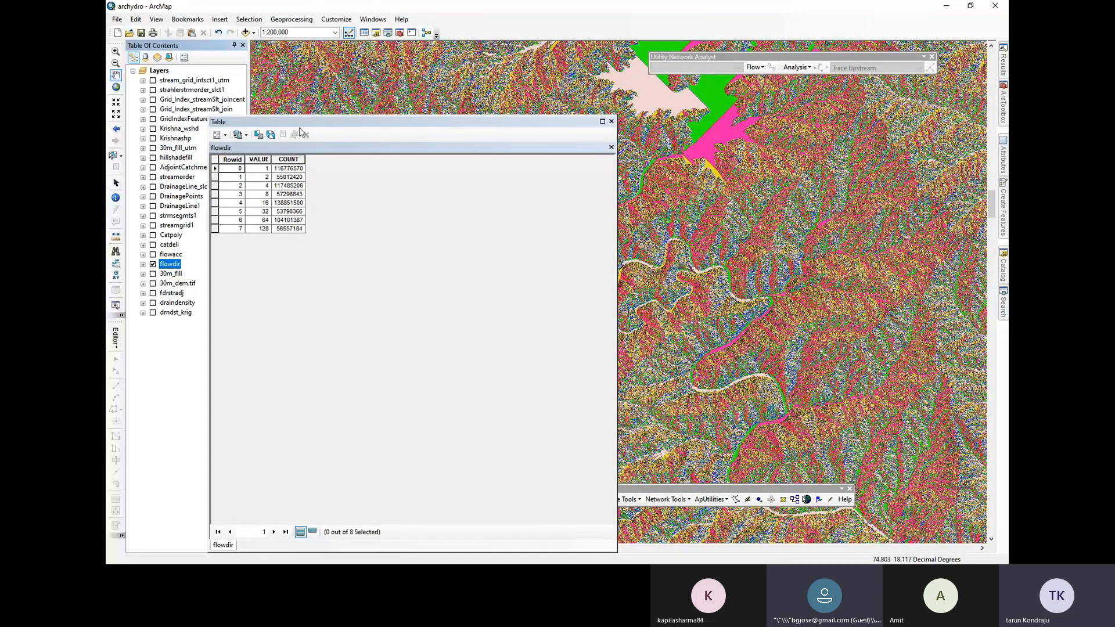
{"action": "left_click", "coordinate": [116, 197]}
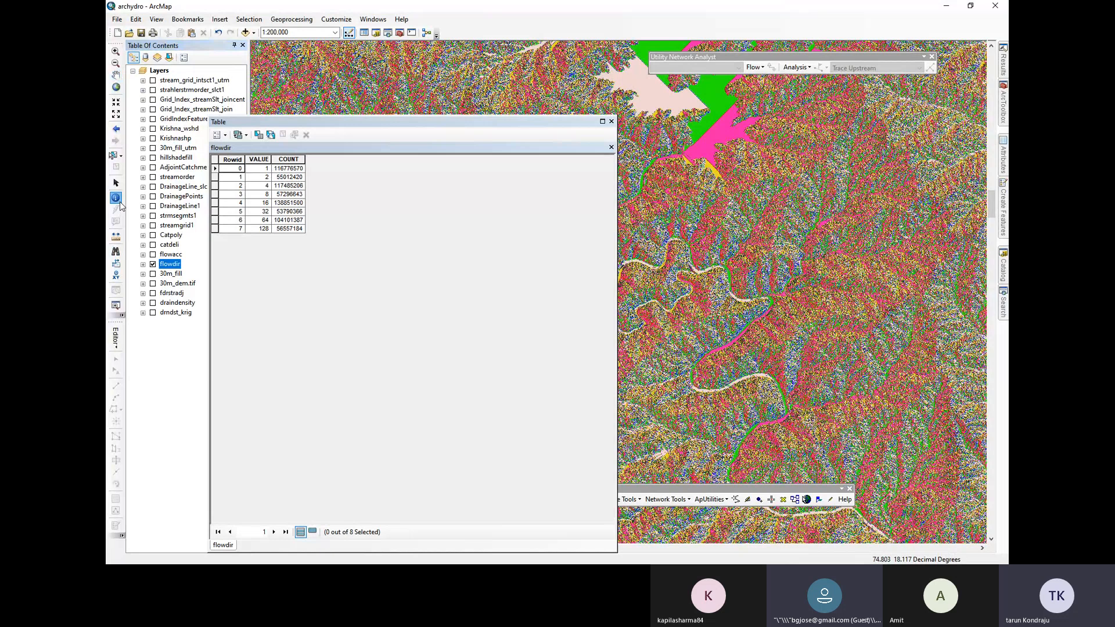
{"action": "left_click", "coordinate": [753, 266]}
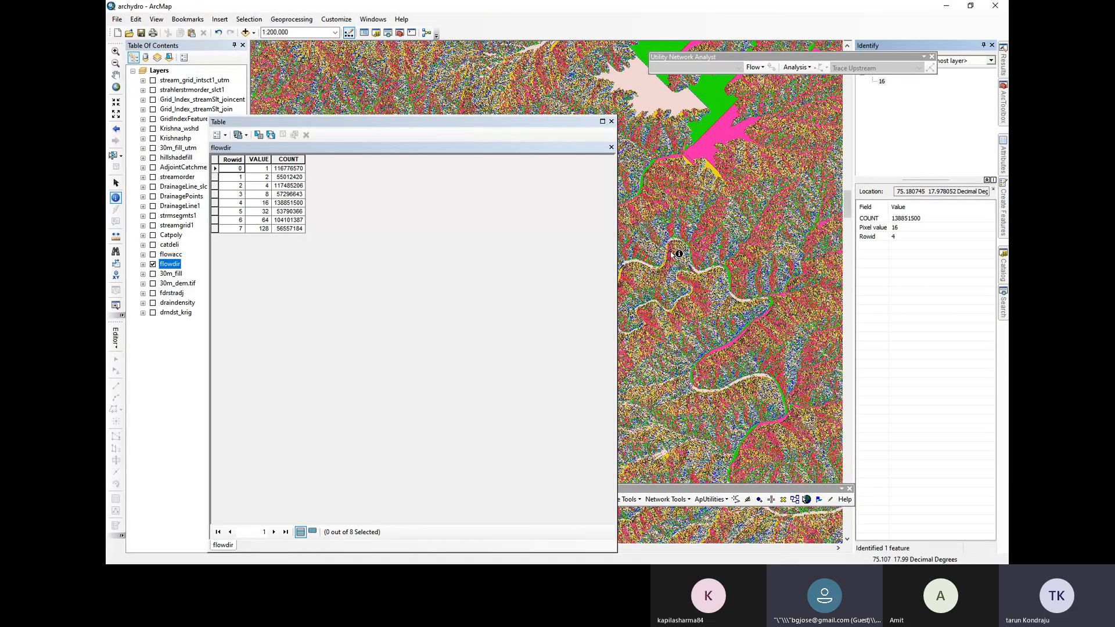
Identify a cell in the green river reach below the reservoir to compare its pixel value with the flowdir table
{"action": "scroll", "coordinate": [672, 249], "scroll_direction": "down", "scroll_amount": 3}
{"action": "scroll", "coordinate": [749, 218], "scroll_direction": "up", "scroll_amount": 3}
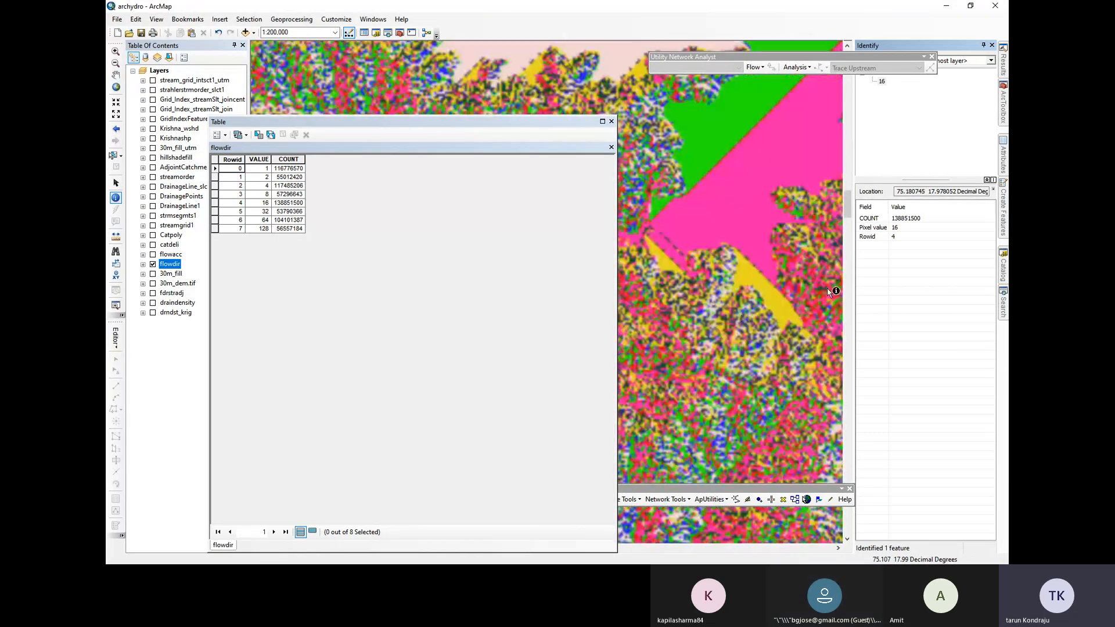
{"action": "scroll", "coordinate": [772, 297], "scroll_direction": "up", "scroll_amount": 2}
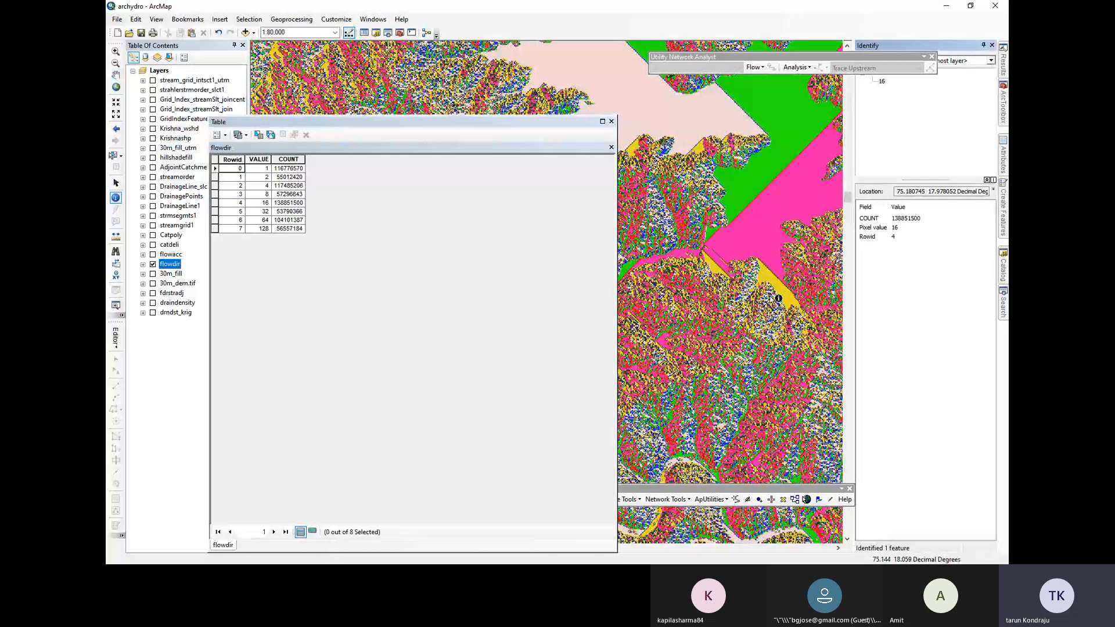
{"action": "scroll", "coordinate": [759, 294], "scroll_direction": "down", "scroll_amount": 4}
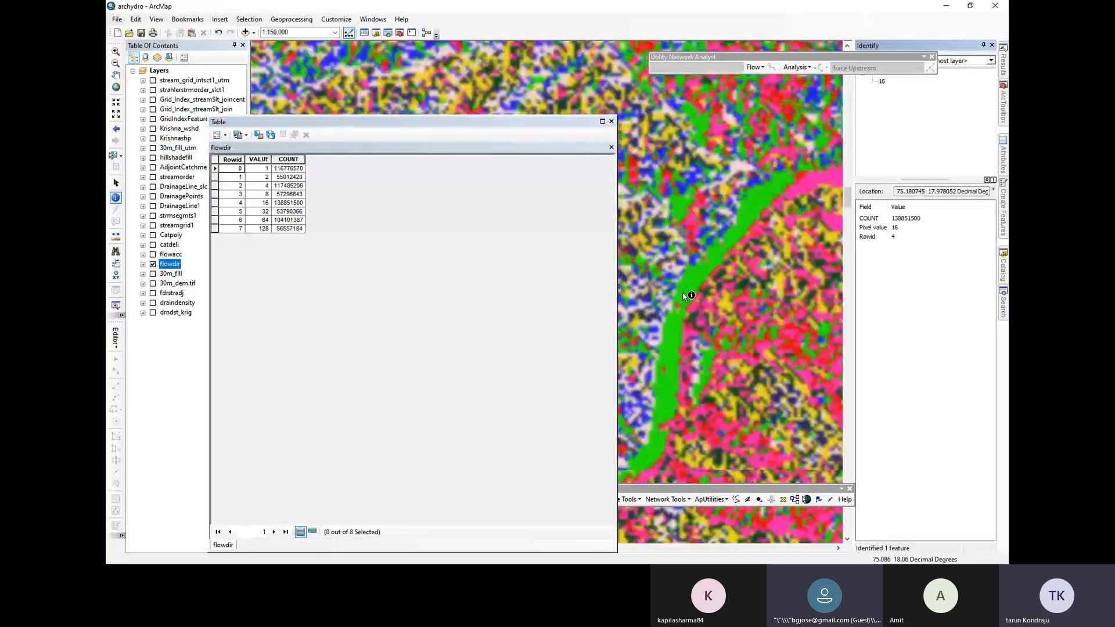
{"action": "scroll", "coordinate": [686, 296], "scroll_direction": "up", "scroll_amount": 5}
{"action": "left_click", "coordinate": [705, 278]}
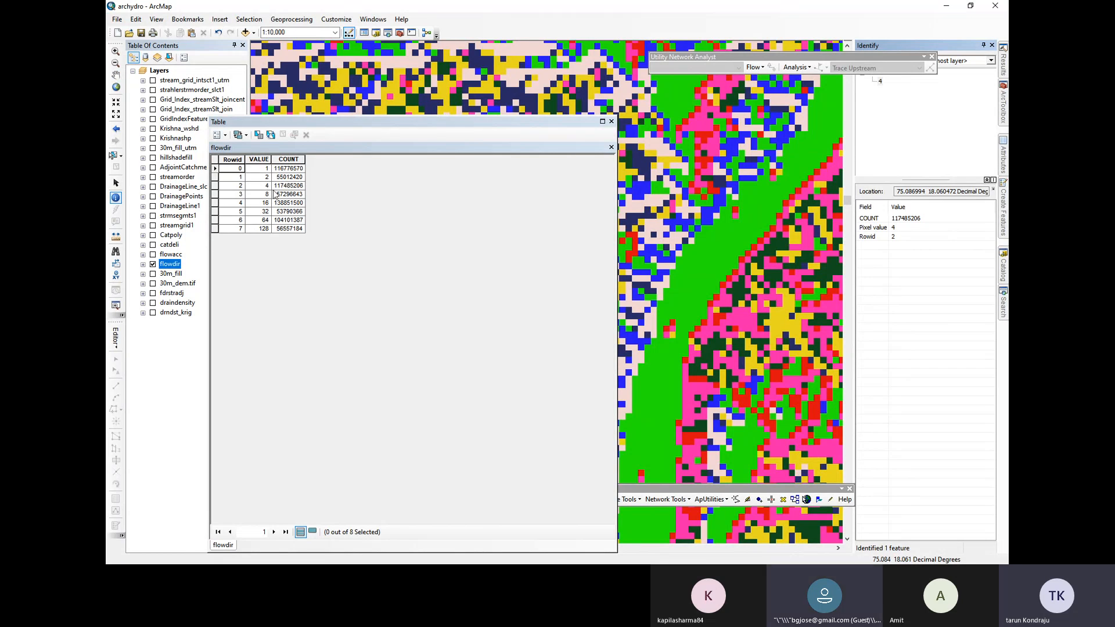
Return to the full extent of flowdir and close its attribute table and the Identify results
{"action": "scroll", "coordinate": [737, 243], "scroll_direction": "up", "scroll_amount": 3}
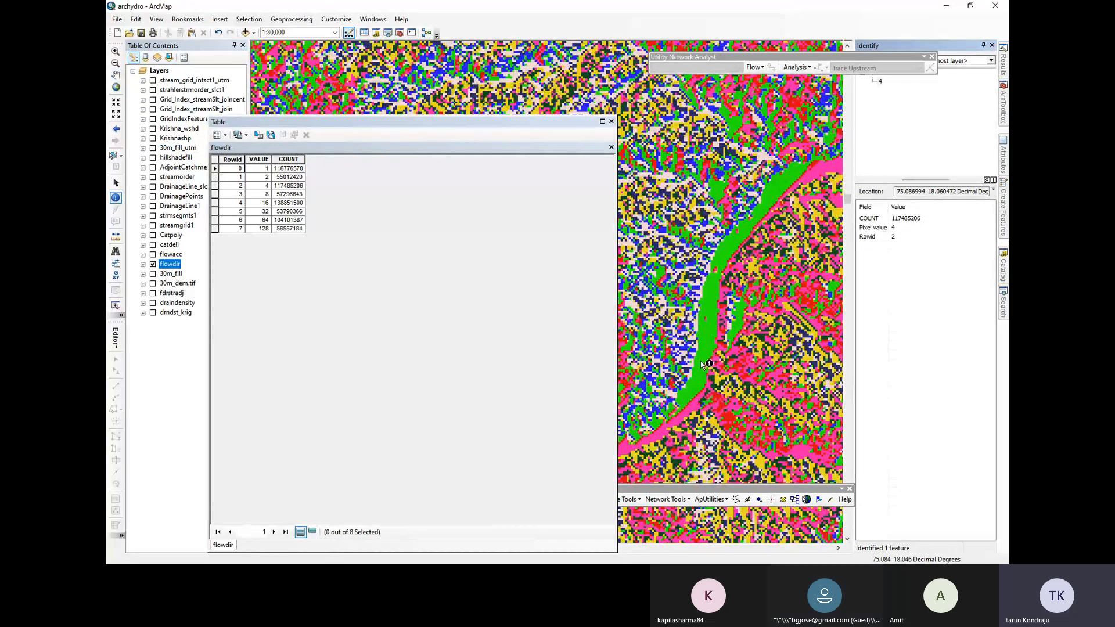
{"action": "scroll", "coordinate": [719, 349], "scroll_direction": "up", "scroll_amount": 2}
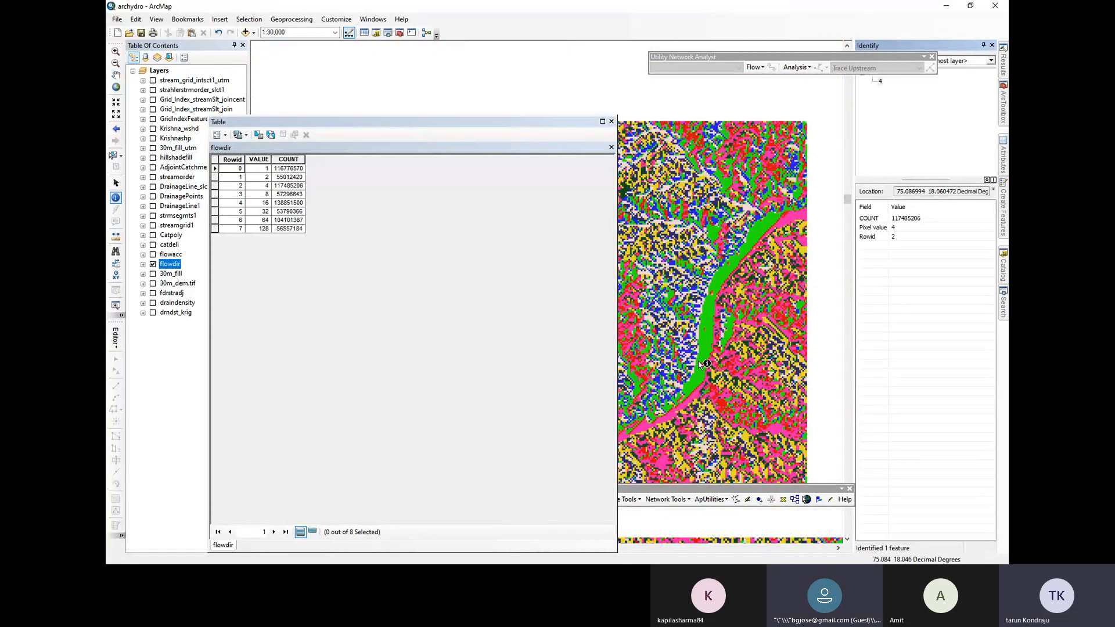
{"action": "scroll", "coordinate": [692, 343], "scroll_direction": "up", "scroll_amount": 3}
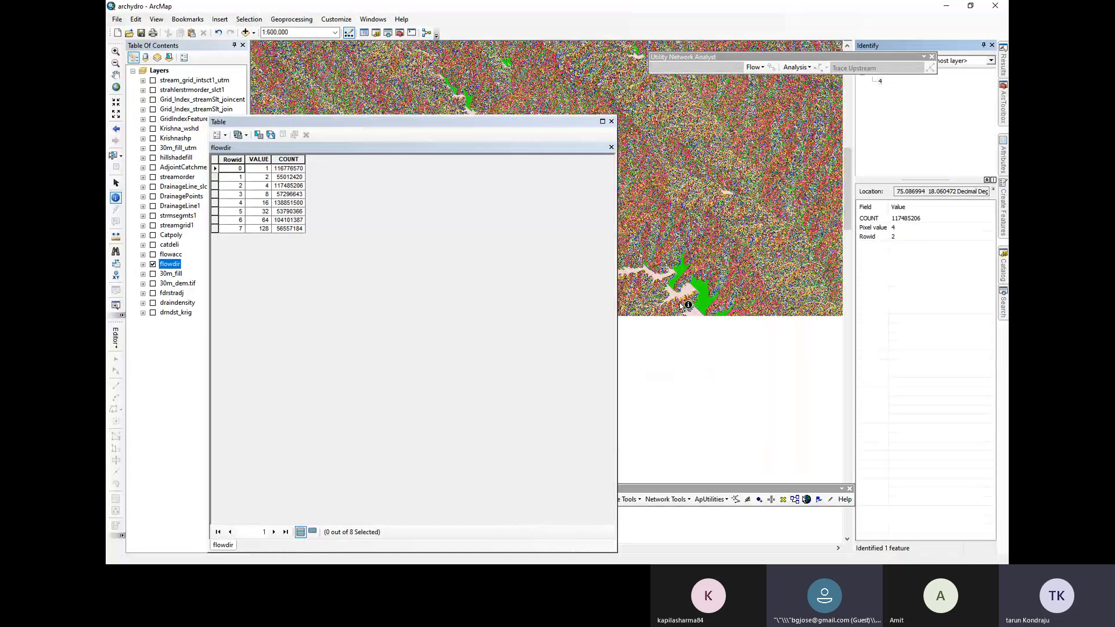
{"action": "scroll", "coordinate": [672, 299], "scroll_direction": "up", "scroll_amount": 1}
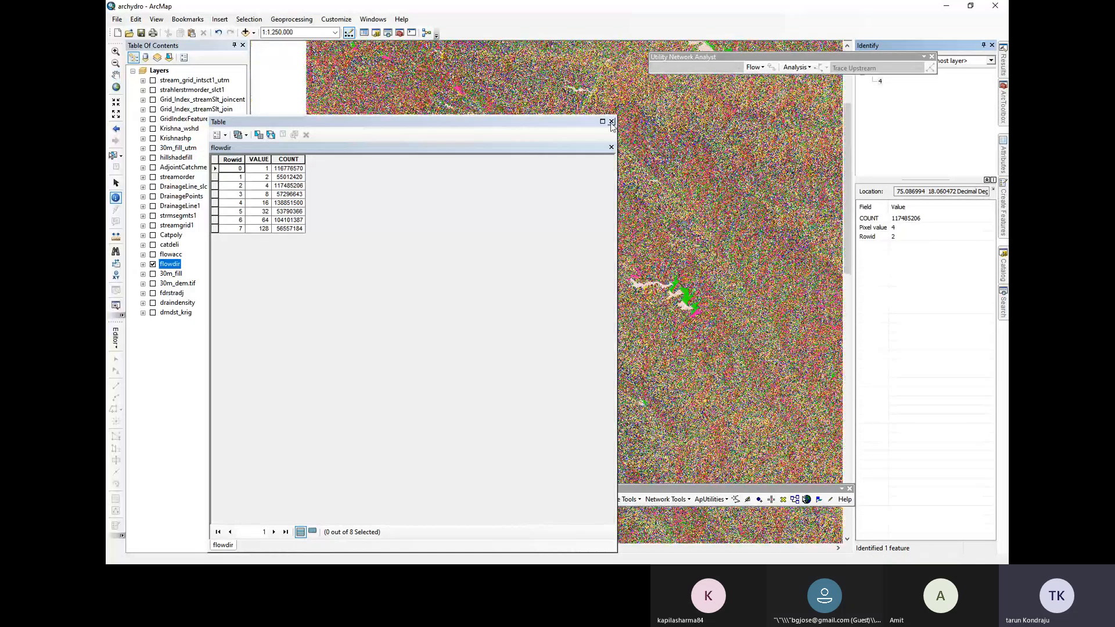
{"action": "left_click", "coordinate": [611, 121]}
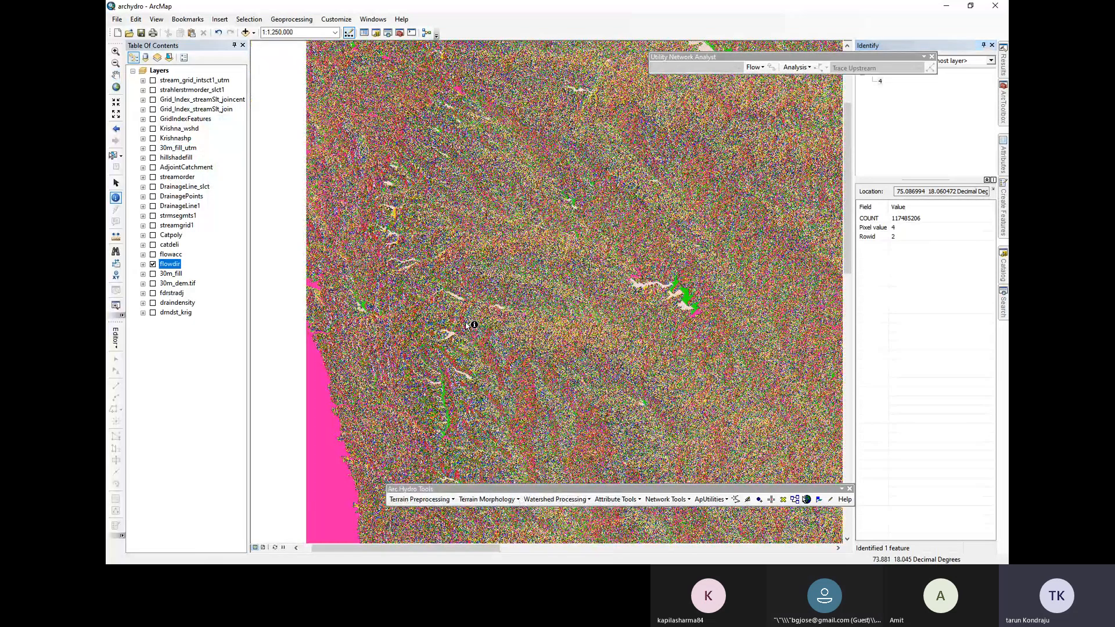
{"action": "scroll", "coordinate": [514, 296], "scroll_direction": "up", "scroll_amount": 5}
{"action": "scroll", "coordinate": [575, 332], "scroll_direction": "down", "scroll_amount": 1}
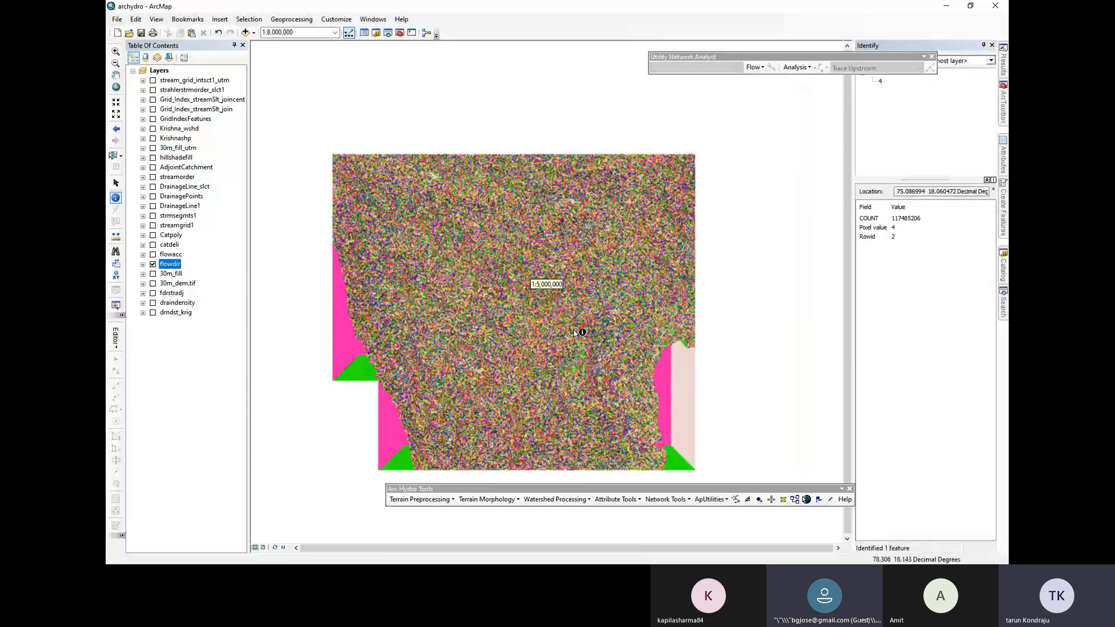
{"action": "left_click", "coordinate": [992, 46]}
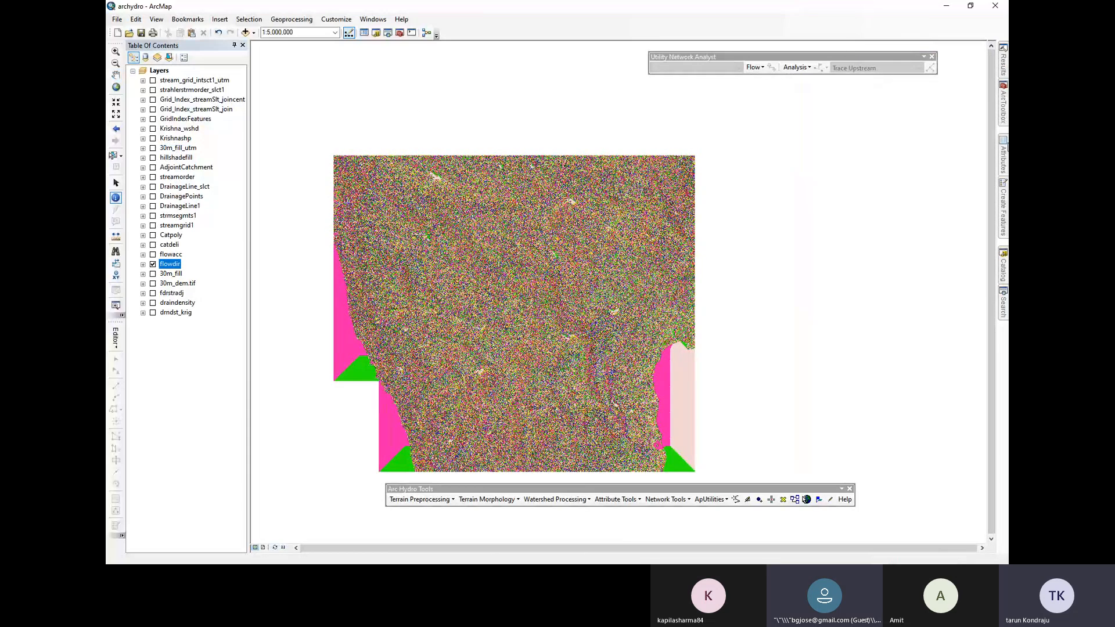
Open the Flow Accumulation tool to review its flow direction input and flow accumulation output, and close it without running it
{"action": "left_click", "coordinate": [1003, 108]}
{"action": "left_click", "coordinate": [889, 347]}
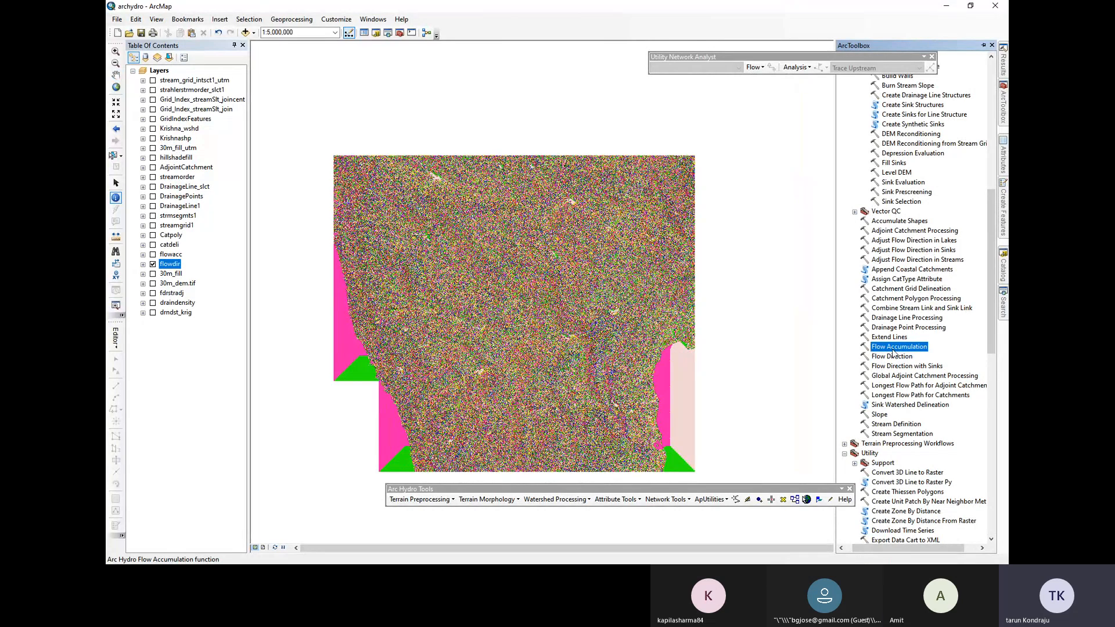
{"action": "double_click", "coordinate": [897, 347]}
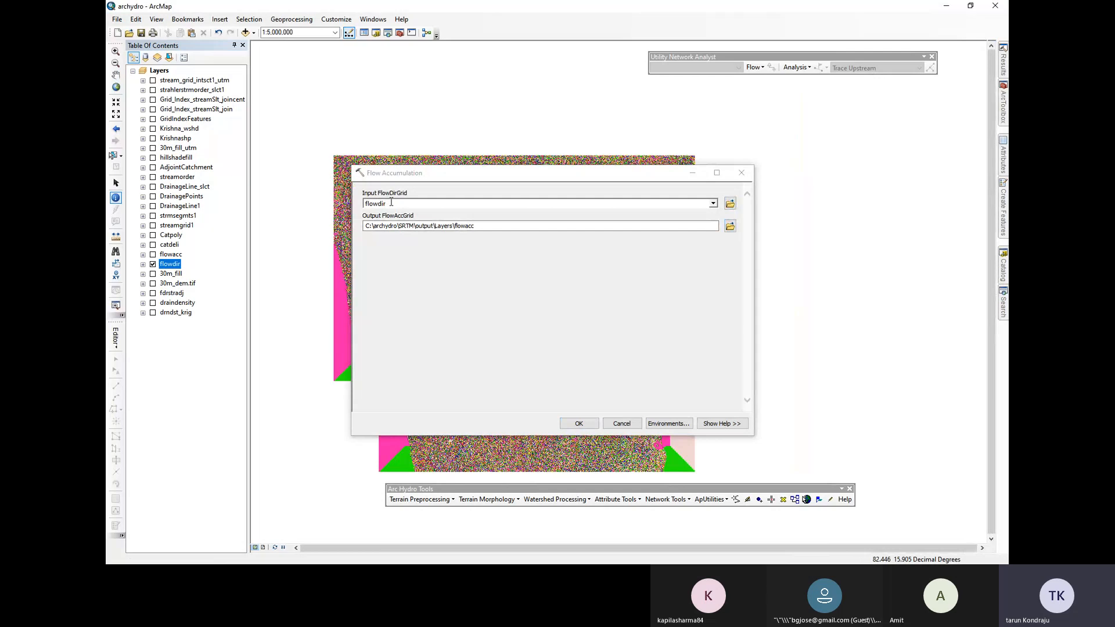
{"action": "left_click_drag", "start_coordinate": [504, 168], "coordinate": [720, 206]}
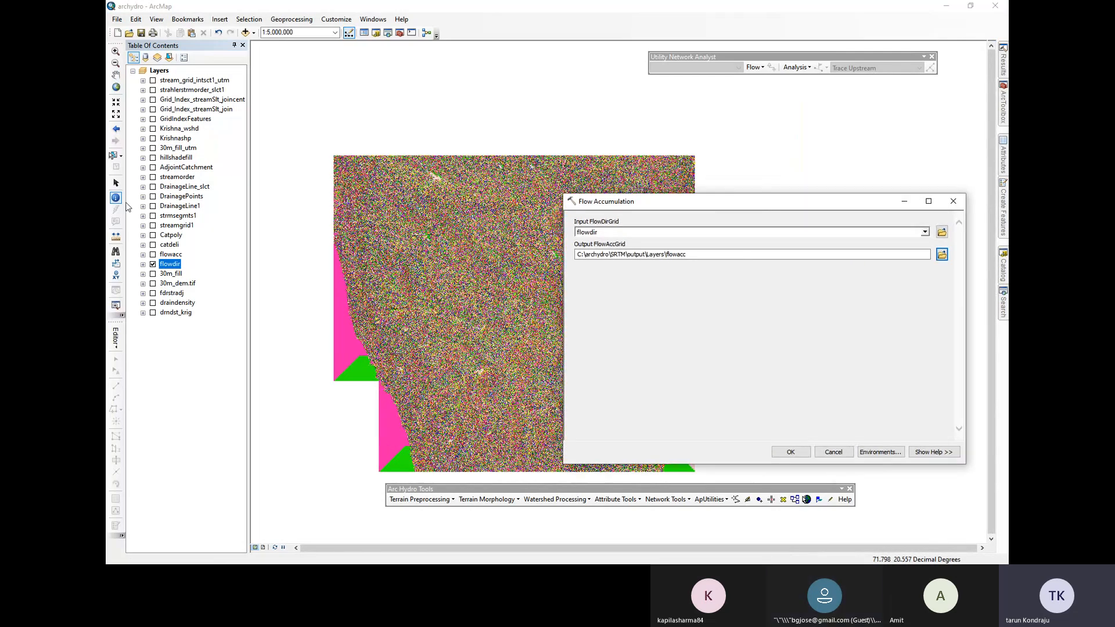
{"action": "left_click", "coordinate": [116, 182]}
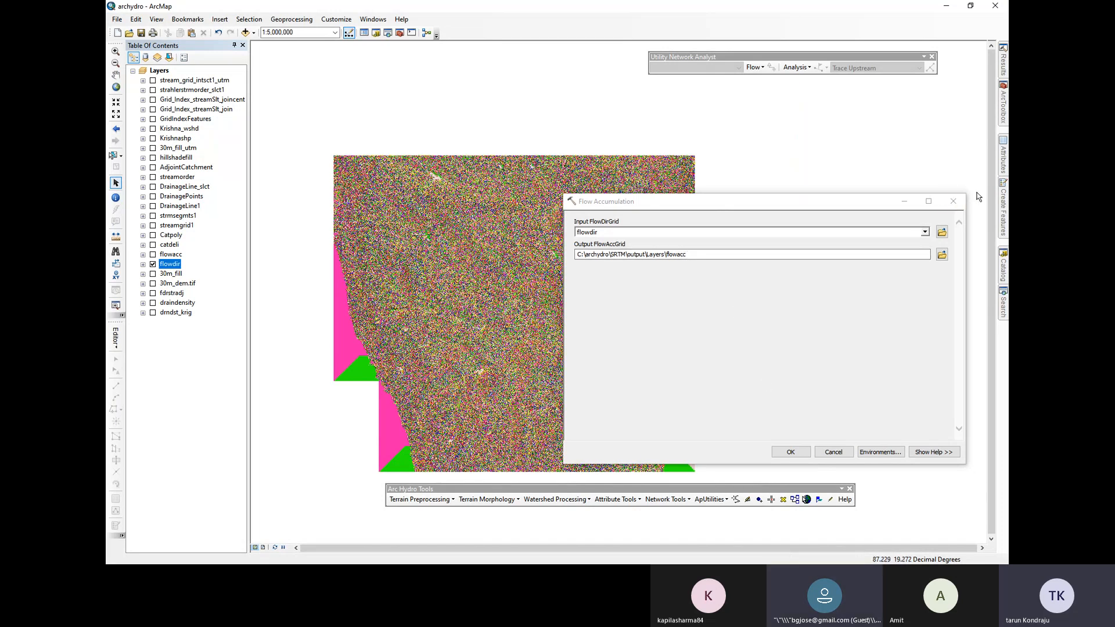
{"action": "left_click", "coordinate": [960, 205]}
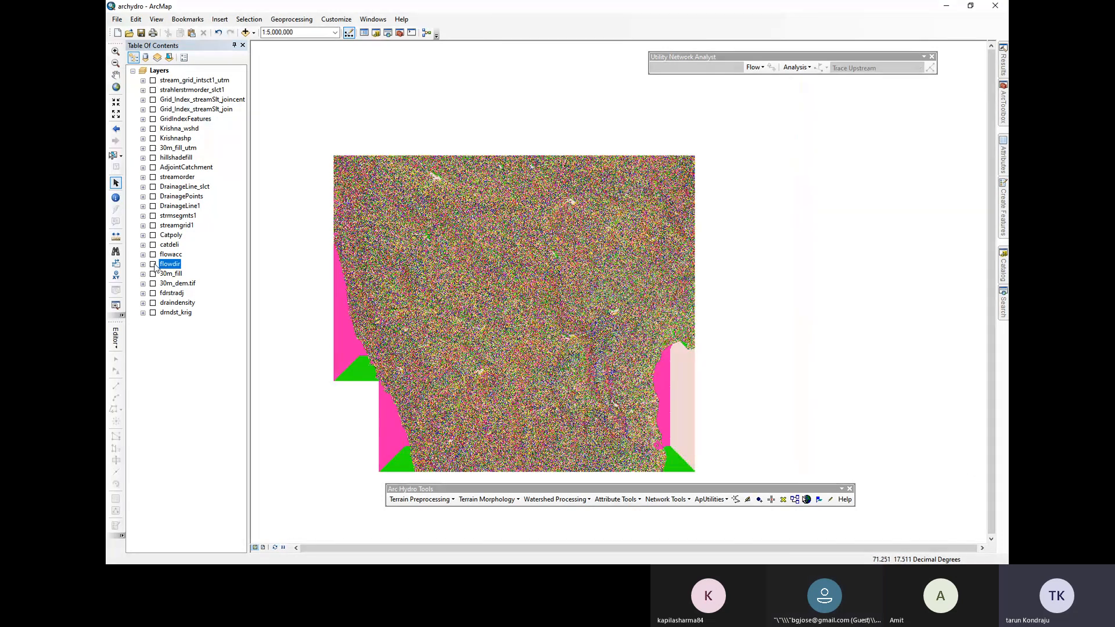
Display the flowacc grid instead of flowdir and inspect the bright cells along the river in its eastern part
{"action": "left_click", "coordinate": [152, 264]}
{"action": "left_click", "coordinate": [153, 254]}
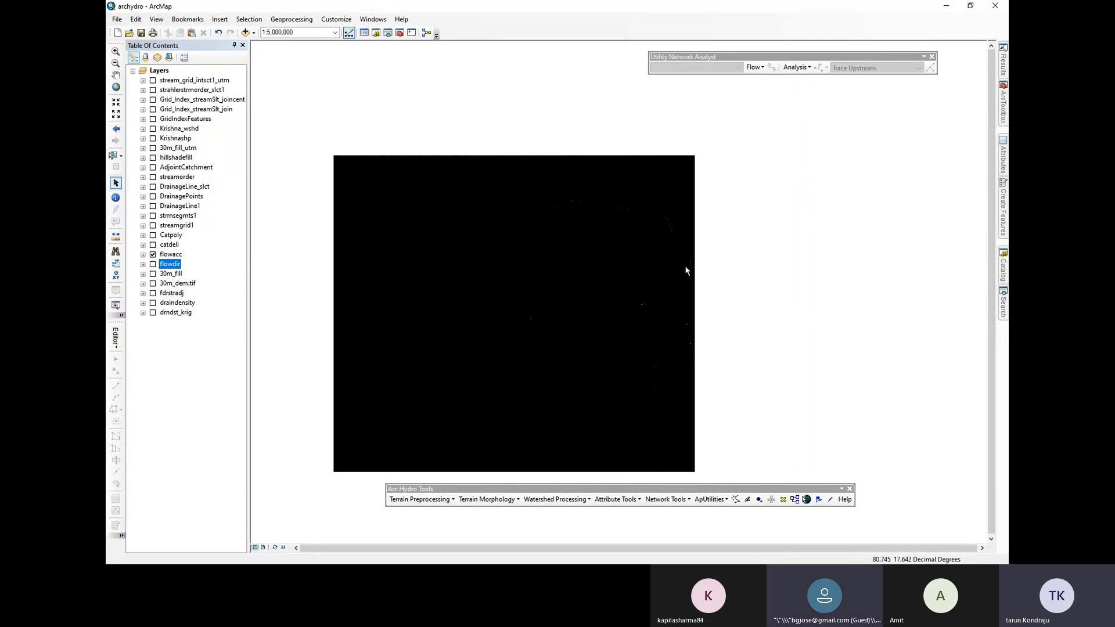
{"action": "scroll", "coordinate": [687, 321], "scroll_direction": "up", "scroll_amount": 3}
{"action": "scroll", "coordinate": [576, 299], "scroll_direction": "up", "scroll_amount": 2}
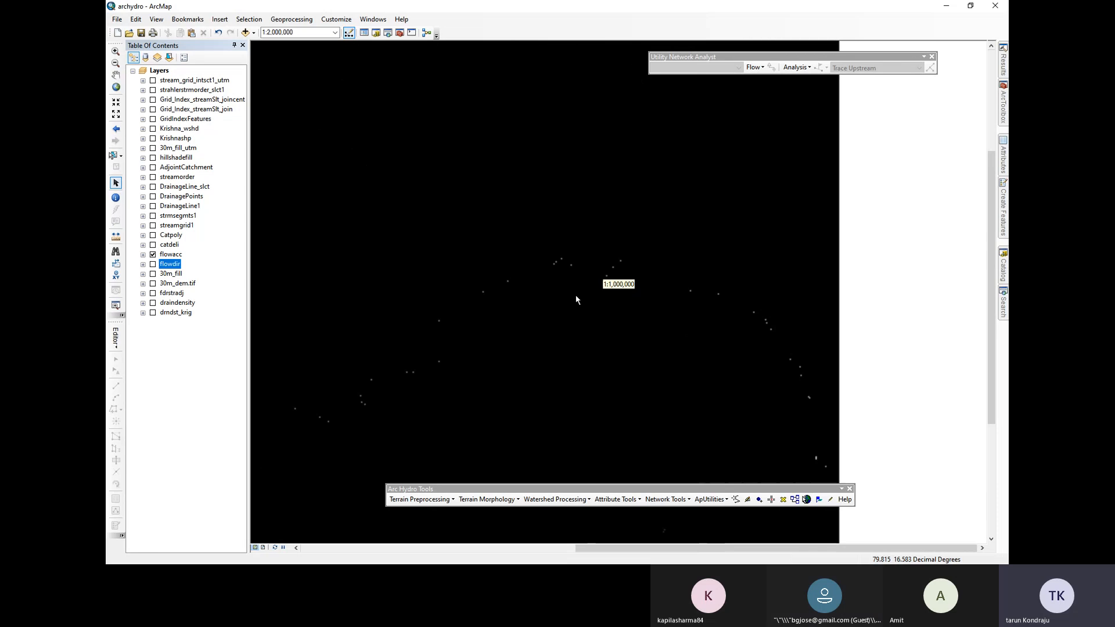
{"action": "scroll", "coordinate": [576, 300], "scroll_direction": "up", "scroll_amount": 2}
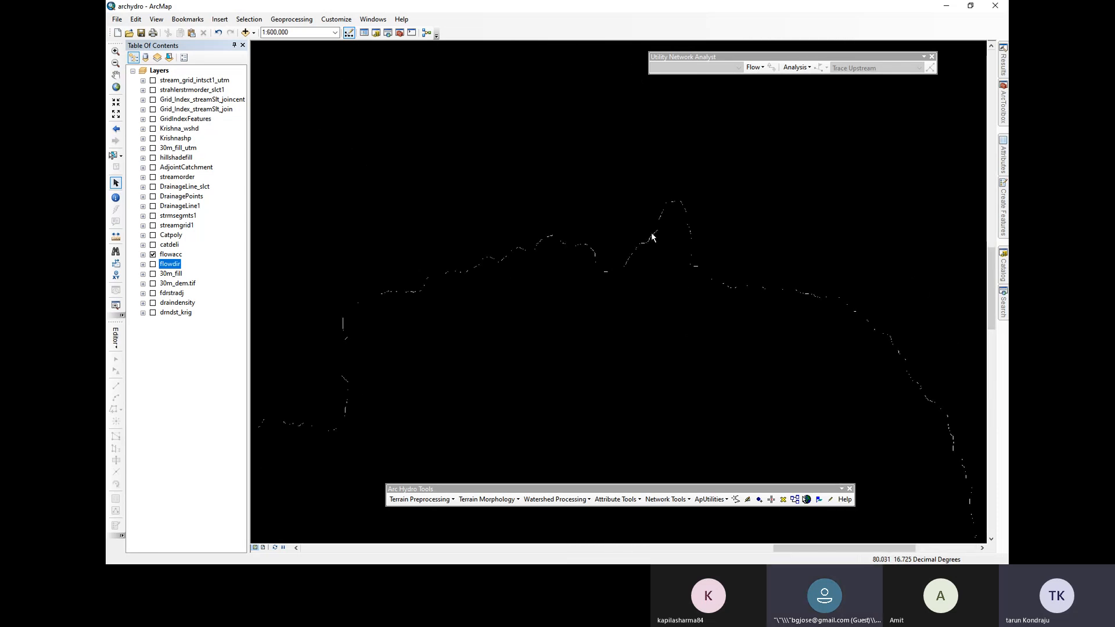
{"action": "scroll", "coordinate": [594, 280], "scroll_direction": "down", "scroll_amount": 2}
{"action": "scroll", "coordinate": [751, 251], "scroll_direction": "down", "scroll_amount": 2}
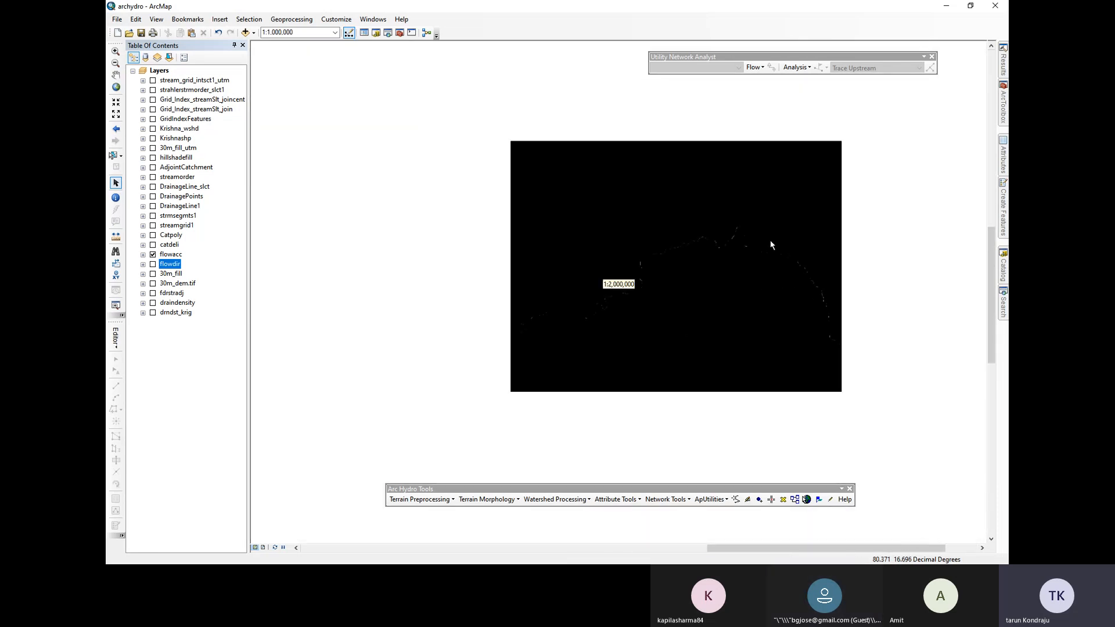
Examine the flowacc stream lines along the winding river and at its tributary confluence at several scales
{"action": "scroll", "coordinate": [638, 305], "scroll_direction": "up", "scroll_amount": 4}
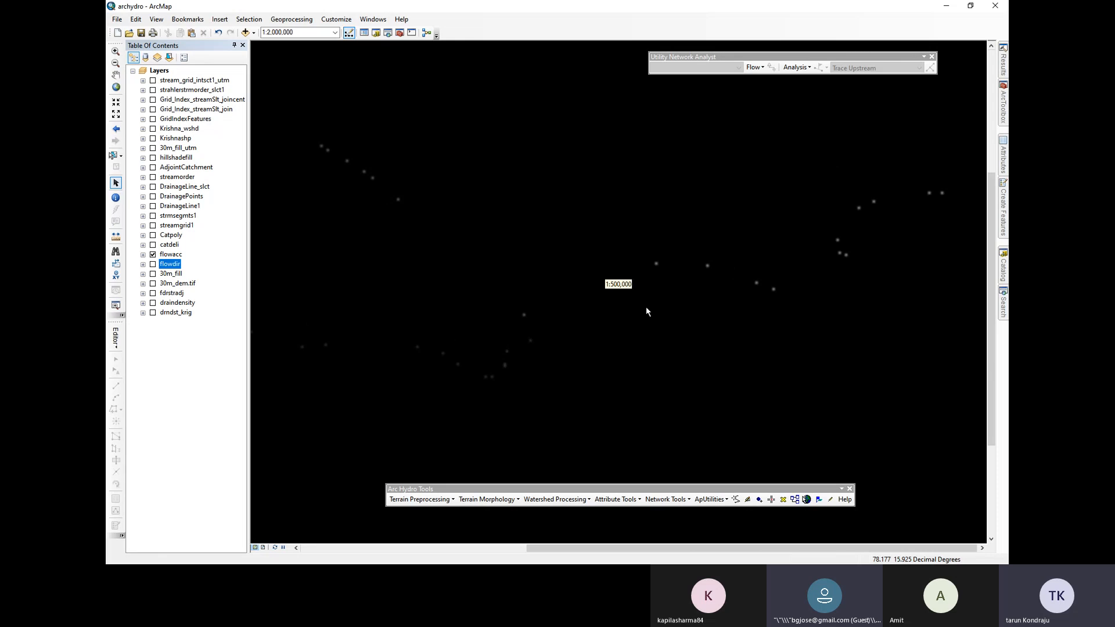
{"action": "scroll", "coordinate": [836, 234], "scroll_direction": "up", "scroll_amount": 4}
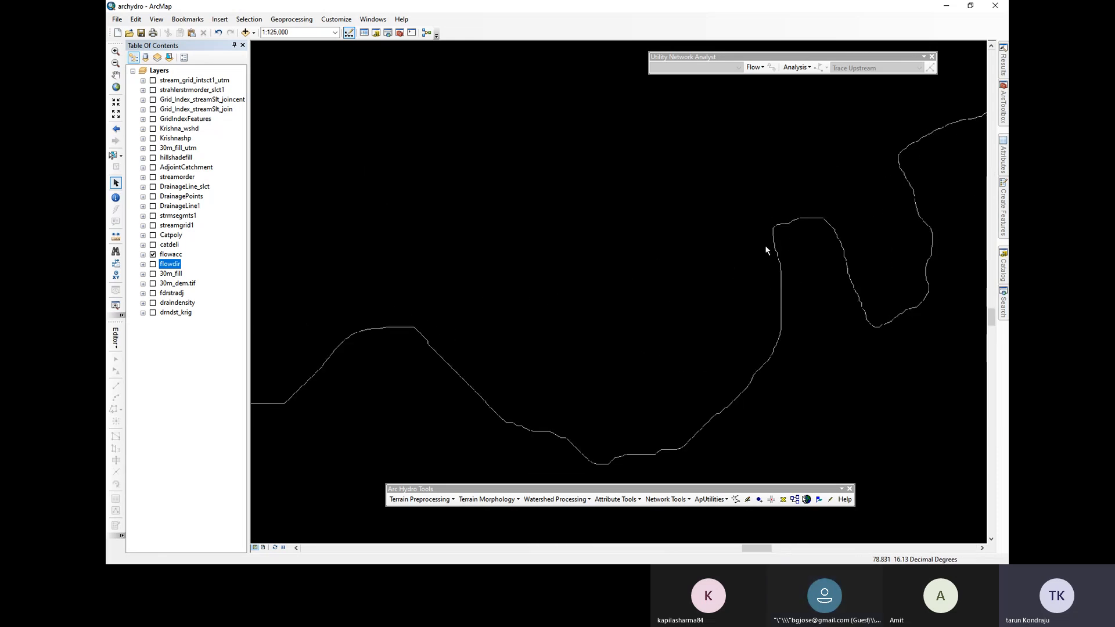
{"action": "scroll", "coordinate": [892, 280], "scroll_direction": "down", "scroll_amount": 3}
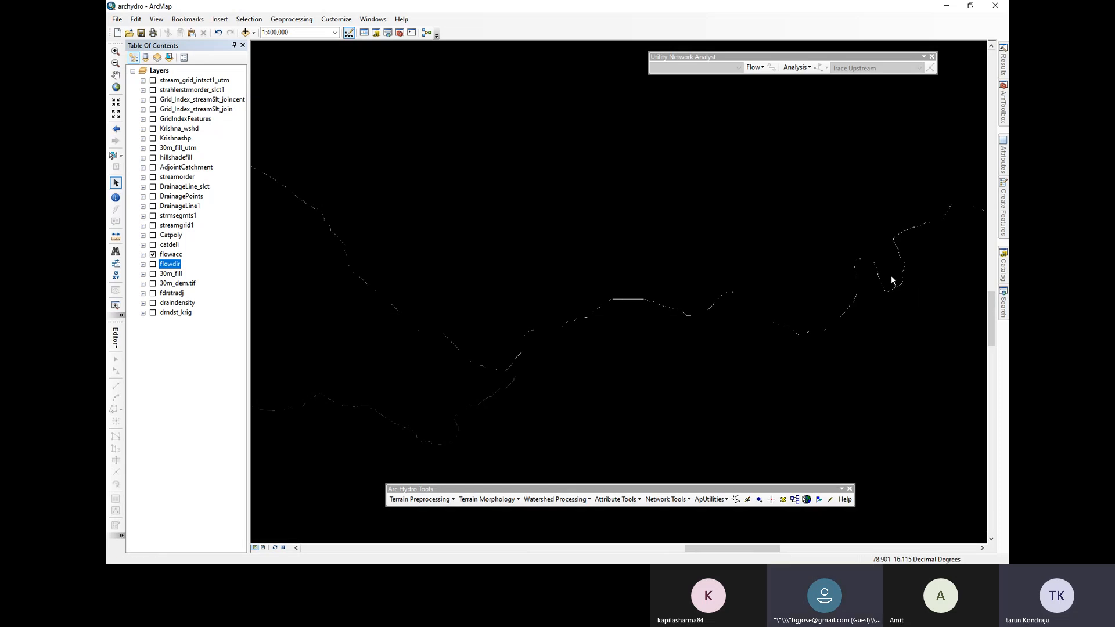
{"action": "scroll", "coordinate": [510, 312], "scroll_direction": "up", "scroll_amount": 3}
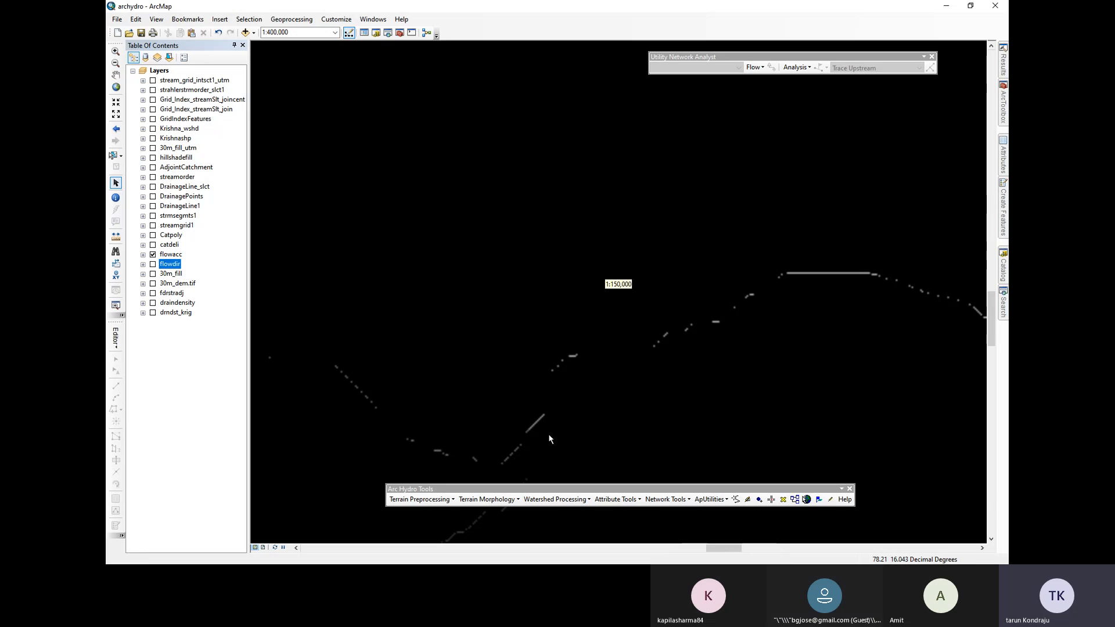
{"action": "scroll", "coordinate": [506, 388], "scroll_direction": "up", "scroll_amount": 3}
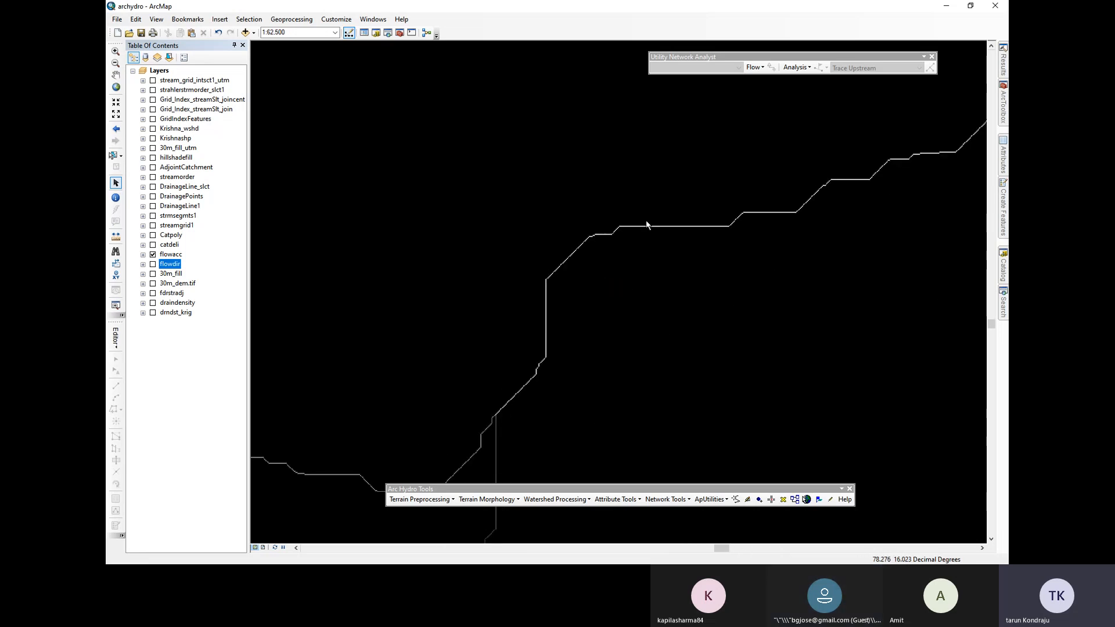
{"action": "scroll", "coordinate": [732, 229], "scroll_direction": "down", "scroll_amount": 6}
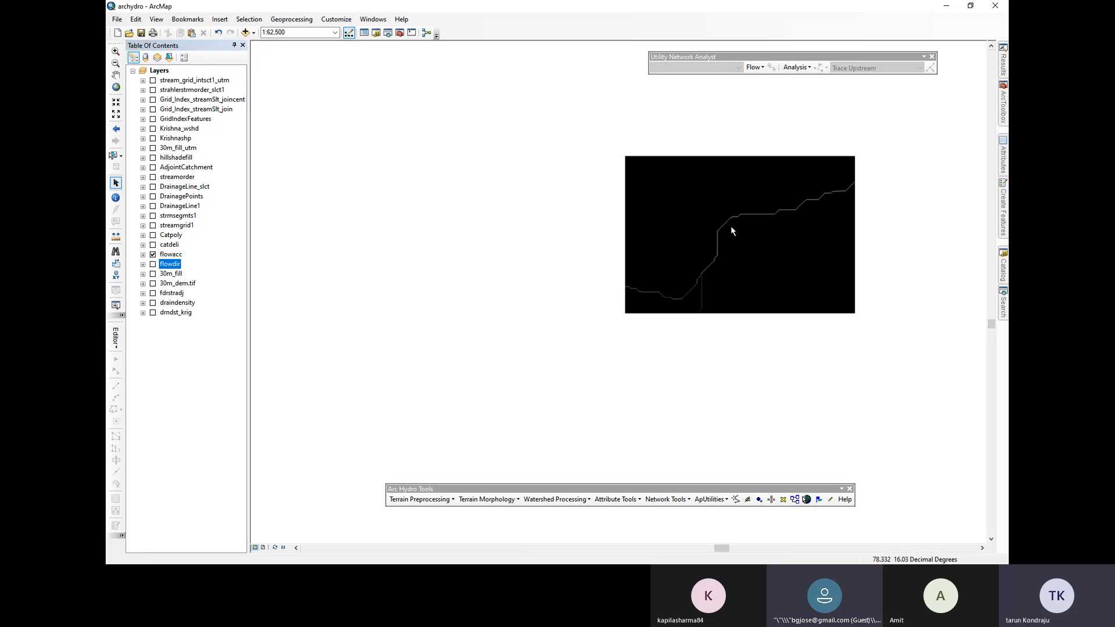
{"action": "scroll", "coordinate": [723, 244], "scroll_direction": "down", "scroll_amount": 2}
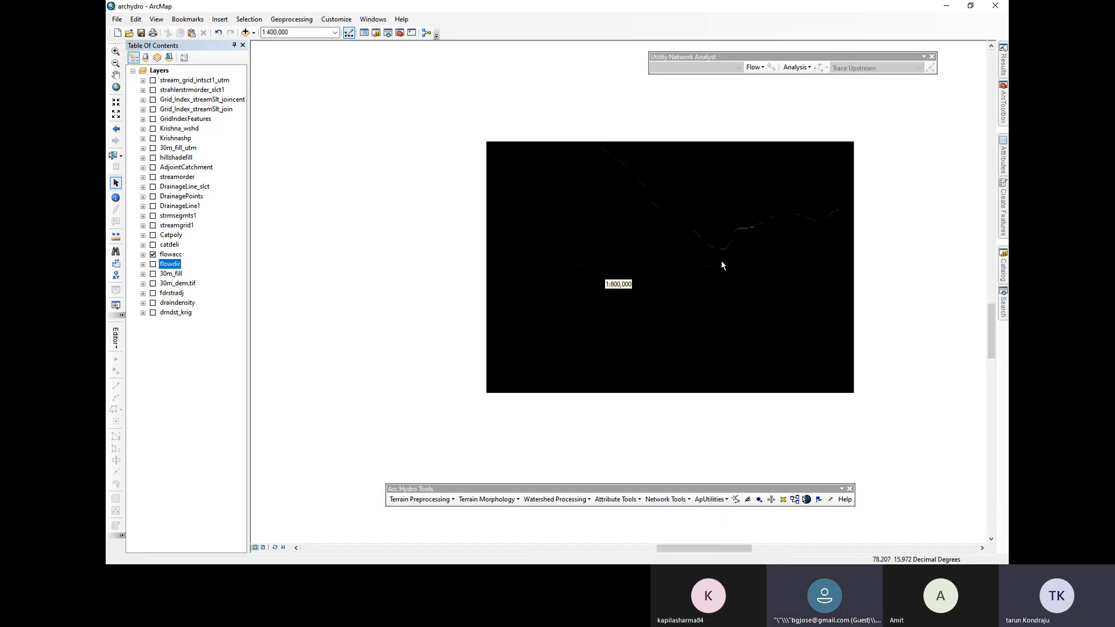
{"action": "scroll", "coordinate": [703, 301], "scroll_direction": "down", "scroll_amount": 4}
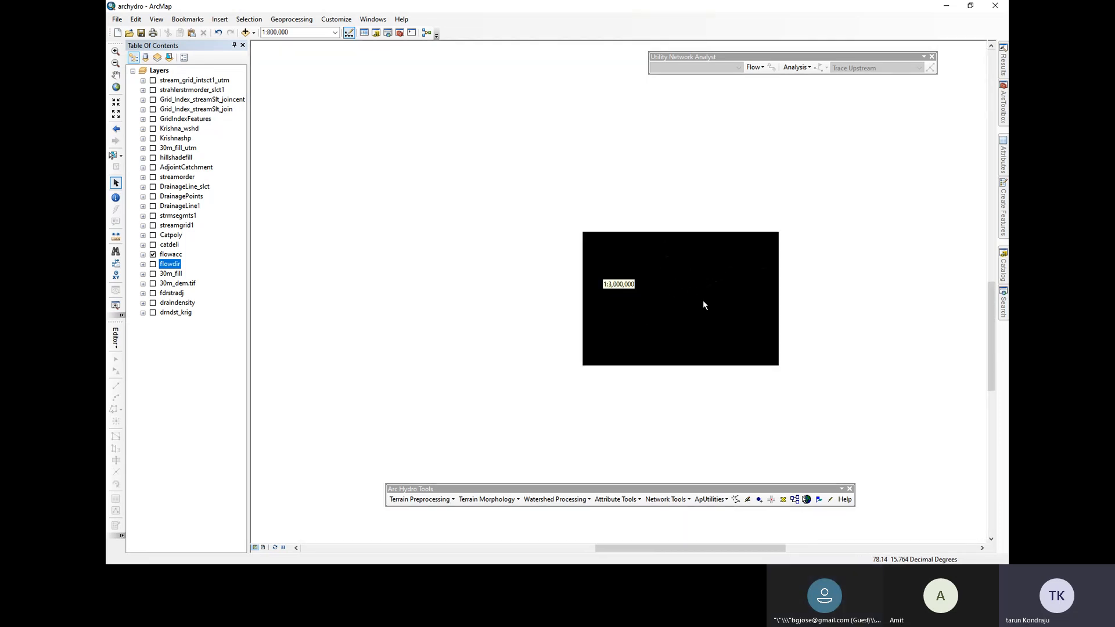
Check the northwestern part of the flowacc grid for stream cells at several scales
{"action": "scroll", "coordinate": [704, 303], "scroll_direction": "down", "scroll_amount": 2}
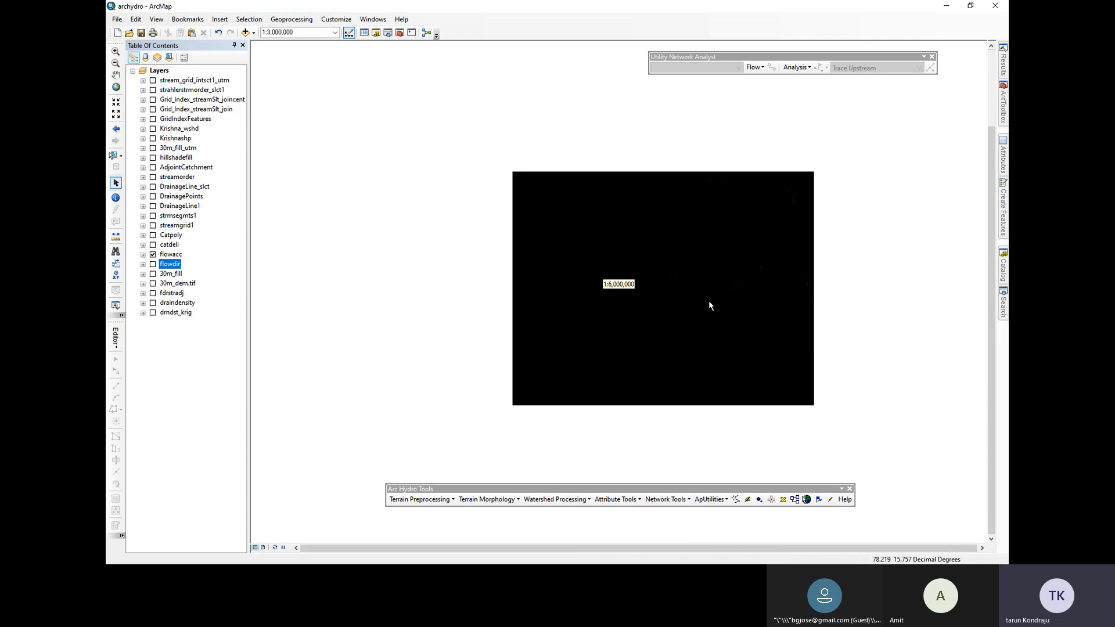
{"action": "scroll", "coordinate": [551, 158], "scroll_direction": "up", "scroll_amount": 2}
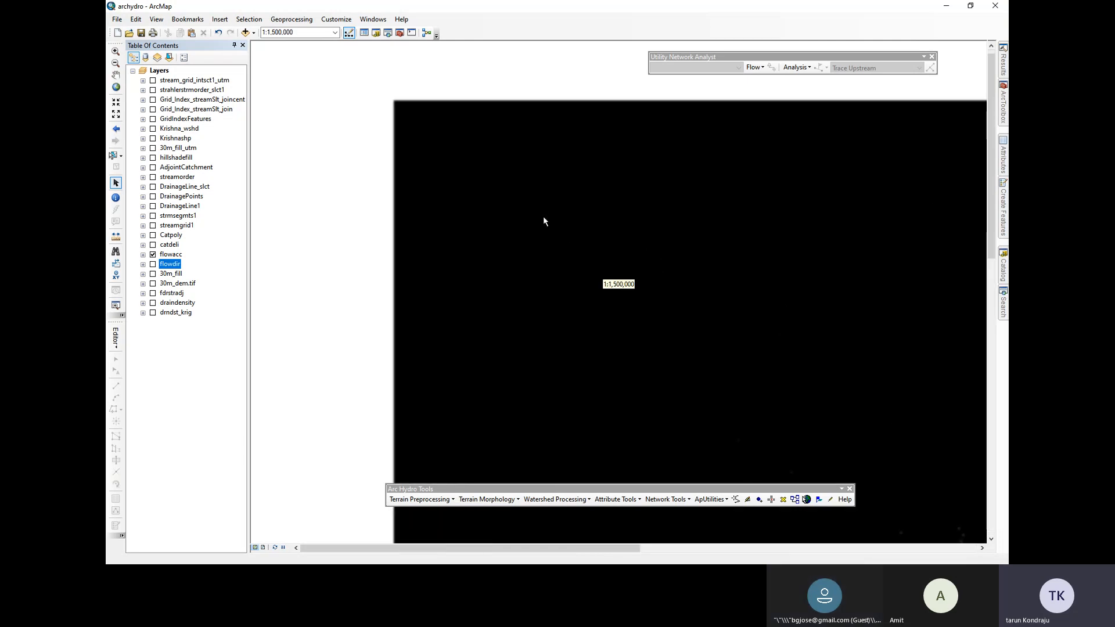
{"action": "scroll", "coordinate": [547, 264], "scroll_direction": "up", "scroll_amount": 3}
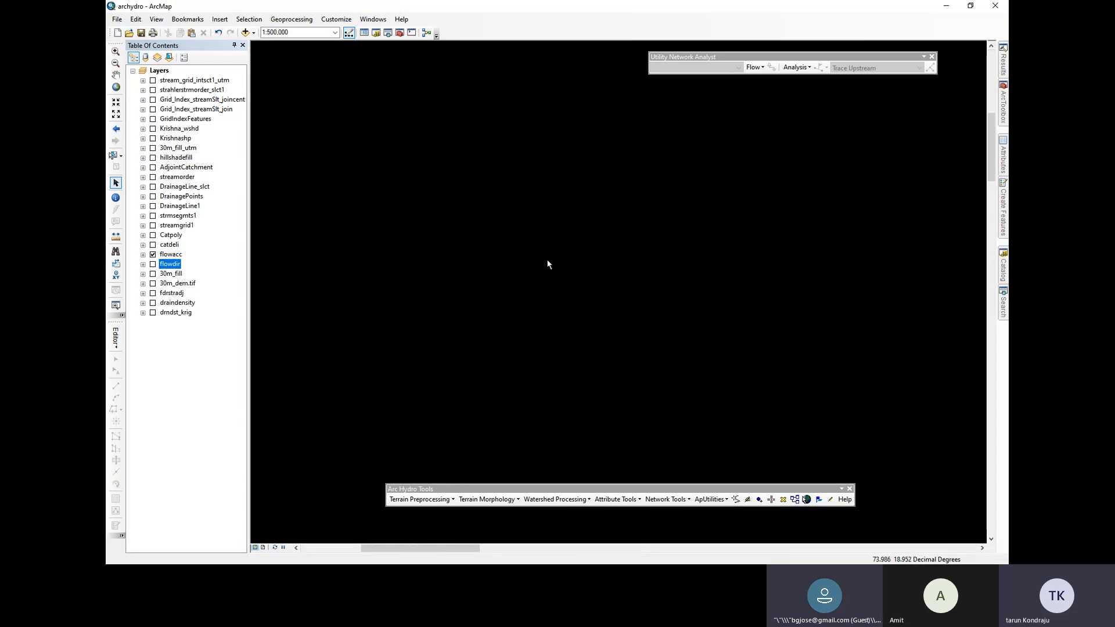
{"action": "scroll", "coordinate": [555, 265], "scroll_direction": "down", "scroll_amount": 2}
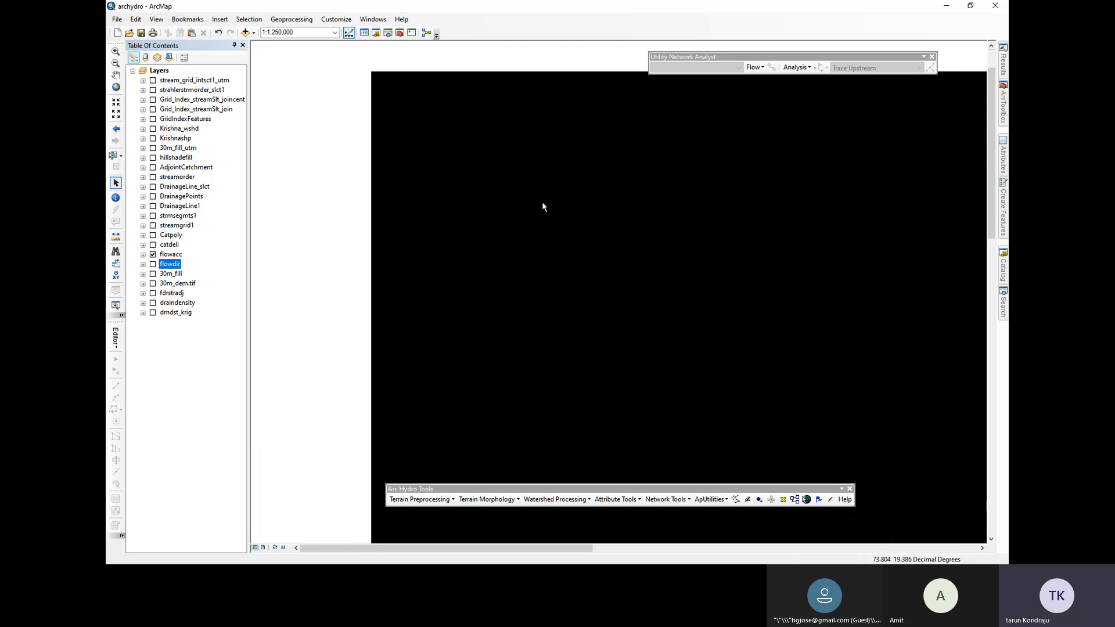
{"action": "scroll", "coordinate": [614, 276], "scroll_direction": "up", "scroll_amount": 2}
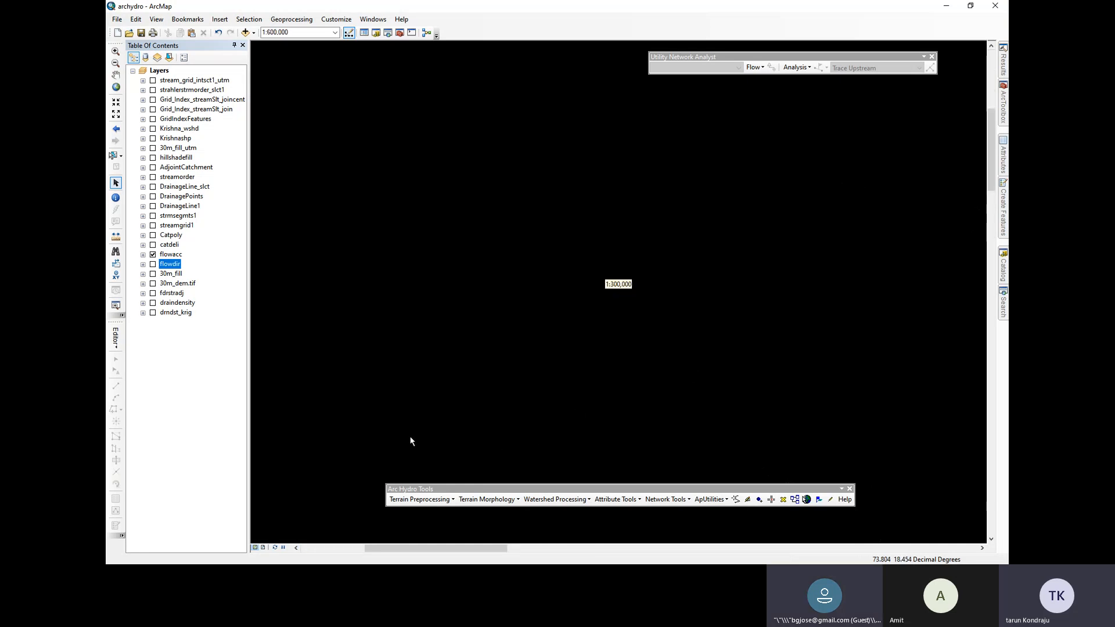
Expand the flowacc legend and apply the Temperature color ramp to the grid
{"action": "left_click", "coordinate": [143, 255]}
{"action": "left_click", "coordinate": [167, 254]}
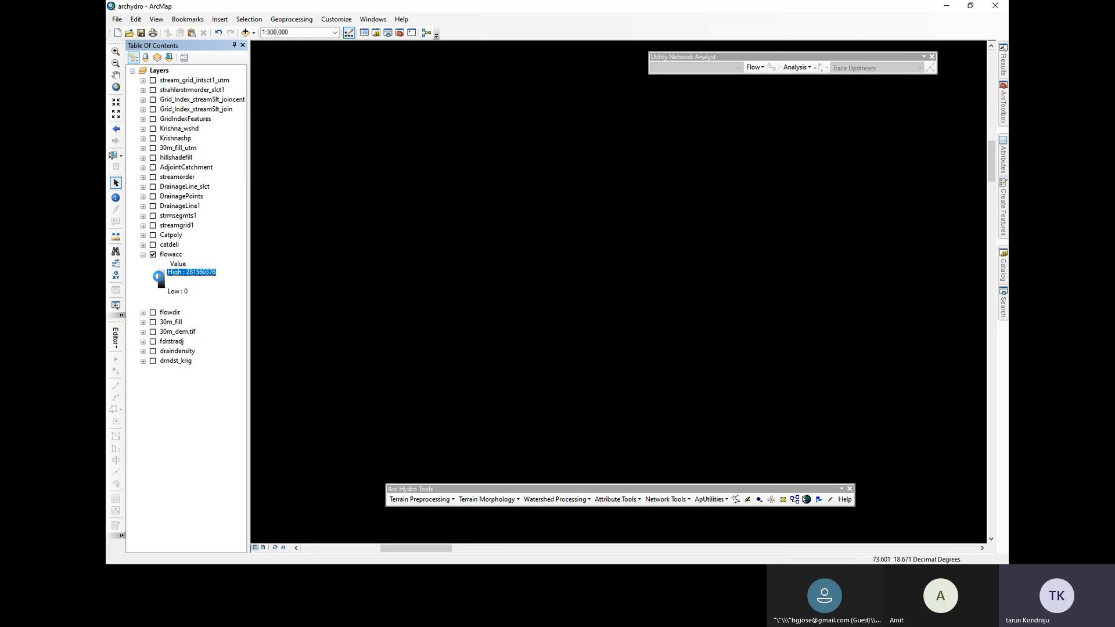
{"action": "left_click", "coordinate": [159, 278]}
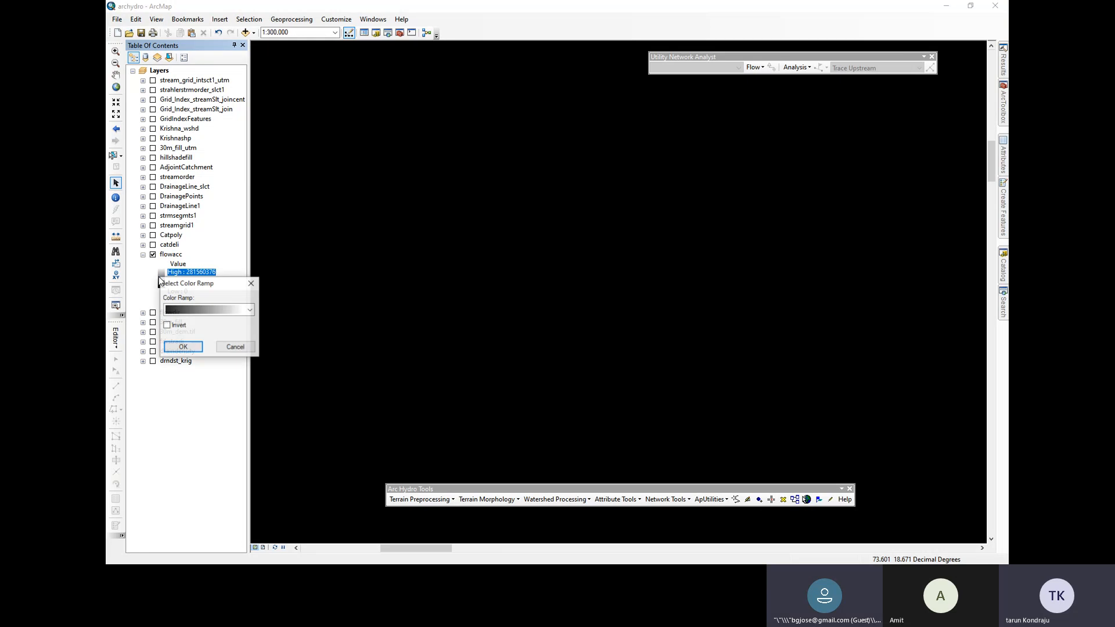
{"action": "right_click", "coordinate": [217, 310]}
{"action": "left_click", "coordinate": [273, 316]}
{"action": "left_click", "coordinate": [235, 310]}
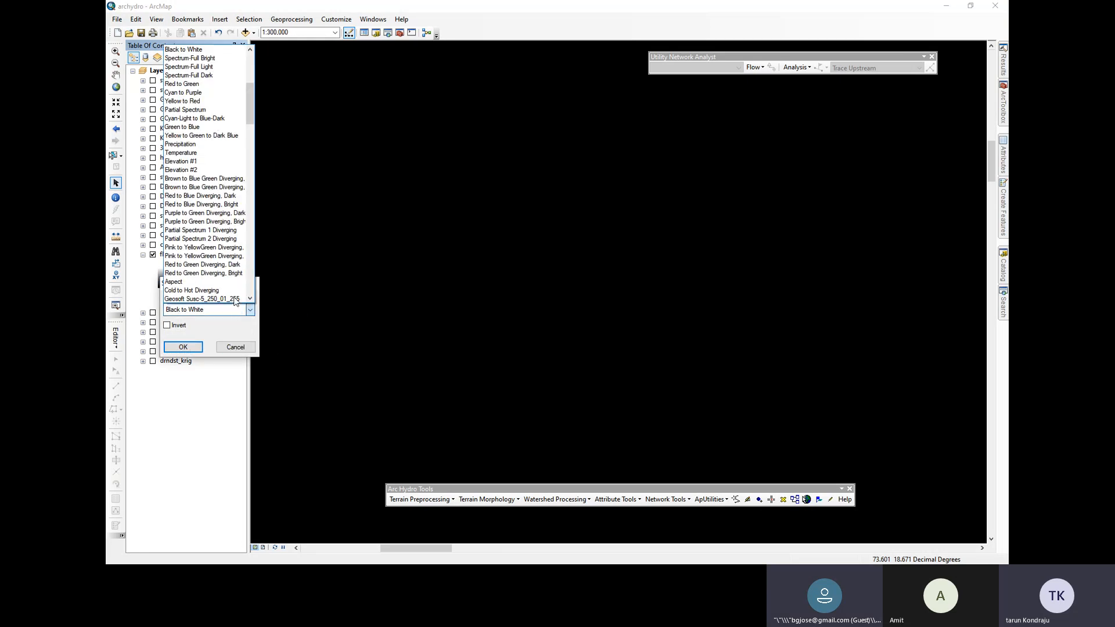
{"action": "left_click", "coordinate": [209, 152]}
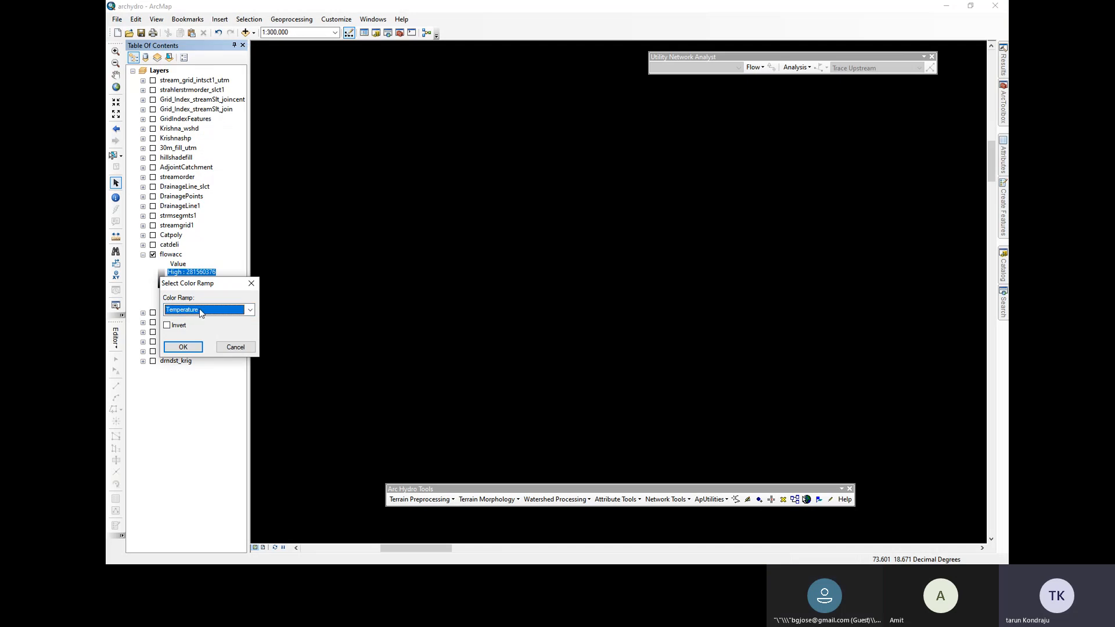
{"action": "left_click", "coordinate": [195, 349]}
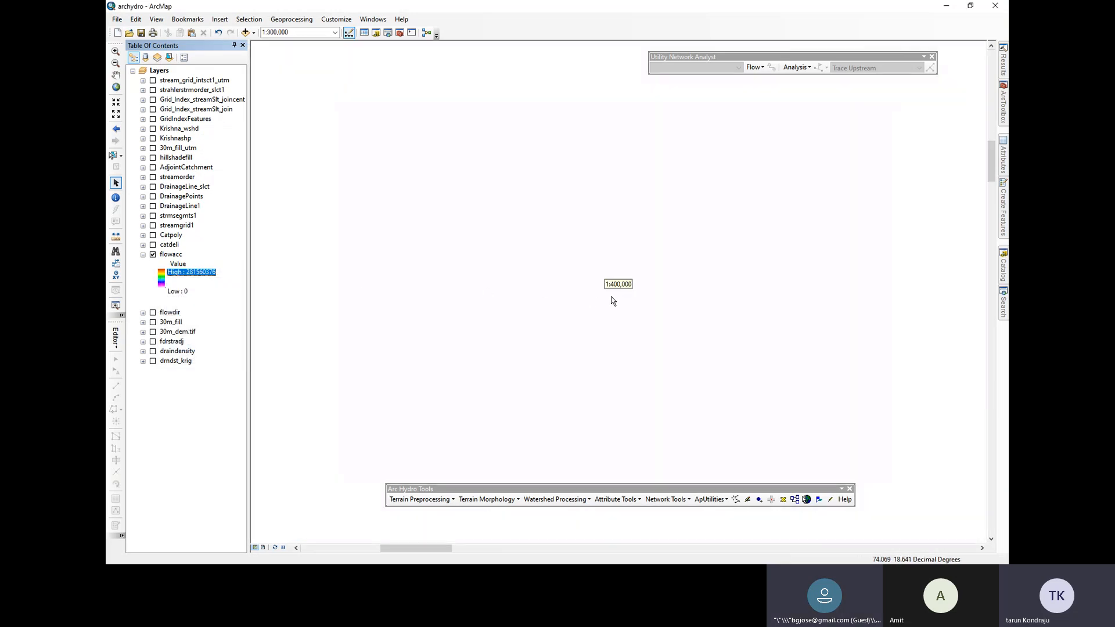
Apply the Red to Green color ramp to the flowacc grid
{"action": "left_click", "coordinate": [160, 274]}
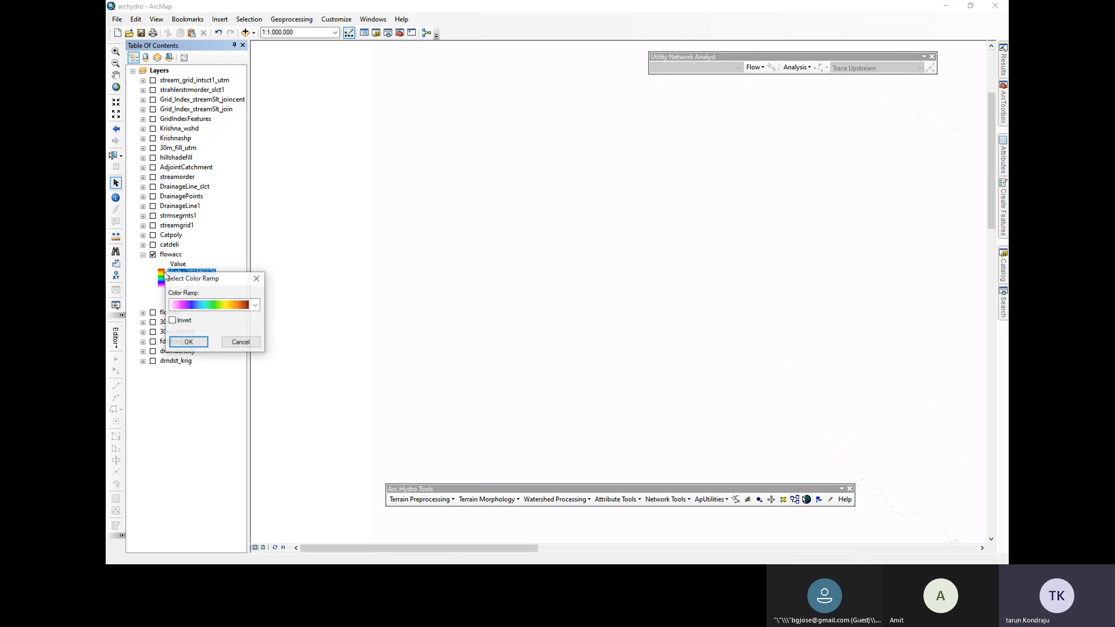
{"action": "left_click", "coordinate": [235, 304]}
{"action": "scroll", "coordinate": [233, 238], "scroll_direction": "down", "scroll_amount": 10}
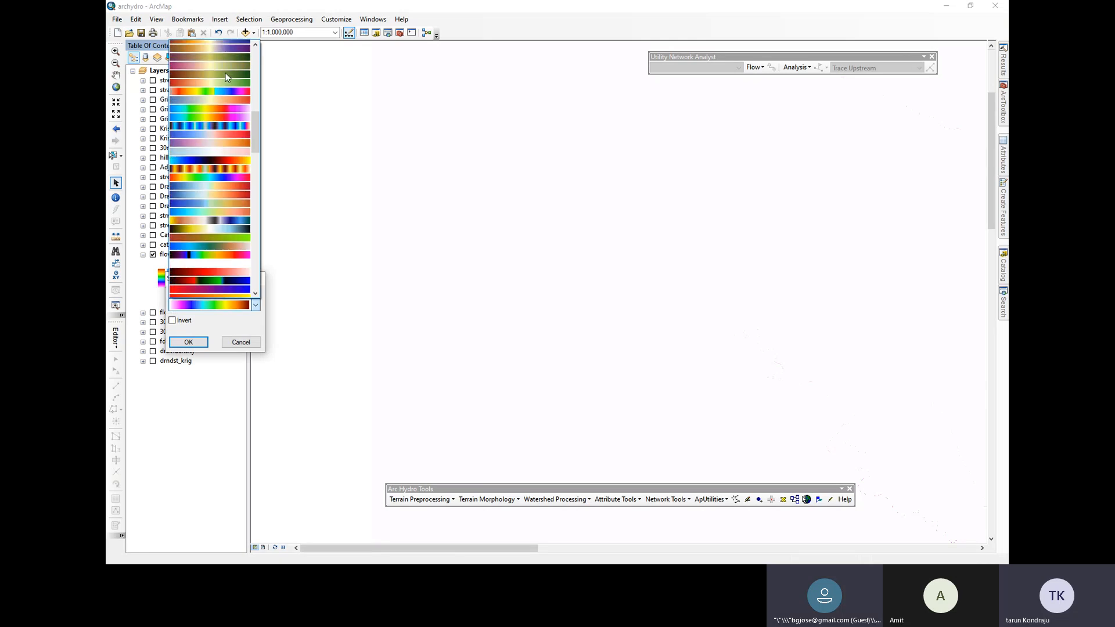
{"action": "scroll", "coordinate": [233, 243], "scroll_direction": "down", "scroll_amount": 1}
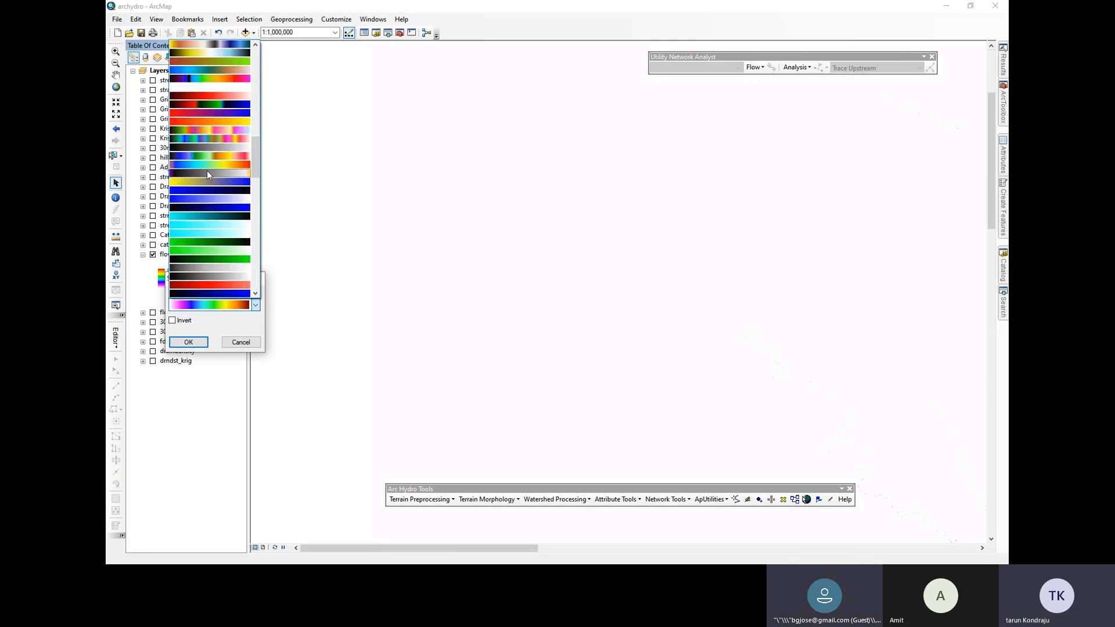
{"action": "left_click", "coordinate": [215, 129]}
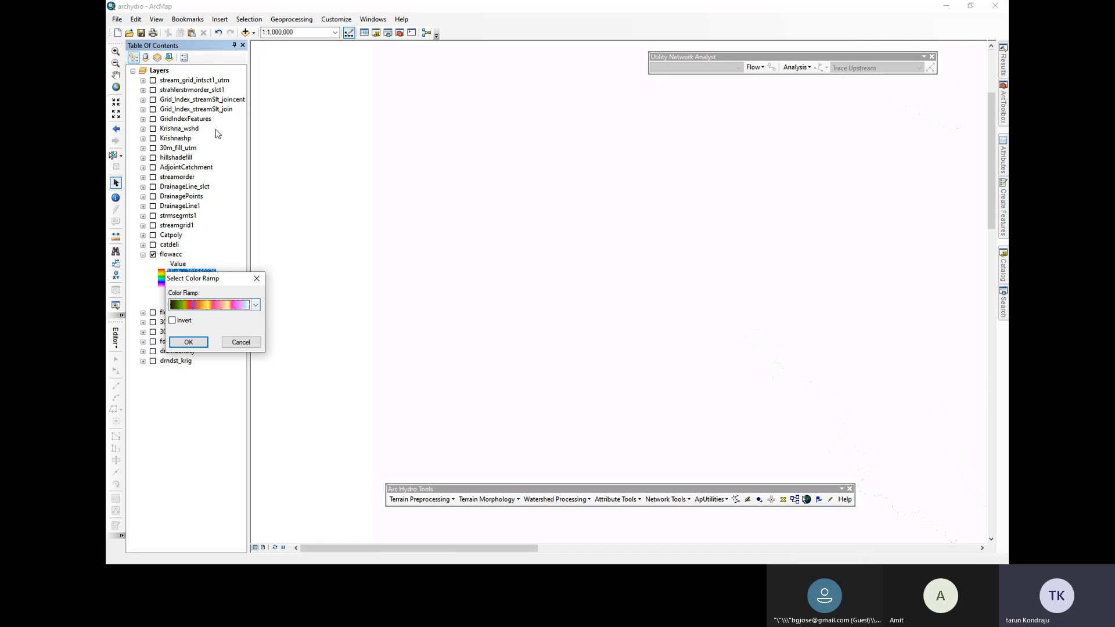
{"action": "left_click", "coordinate": [226, 308]}
{"action": "scroll", "coordinate": [212, 253], "scroll_direction": "up", "scroll_amount": 6}
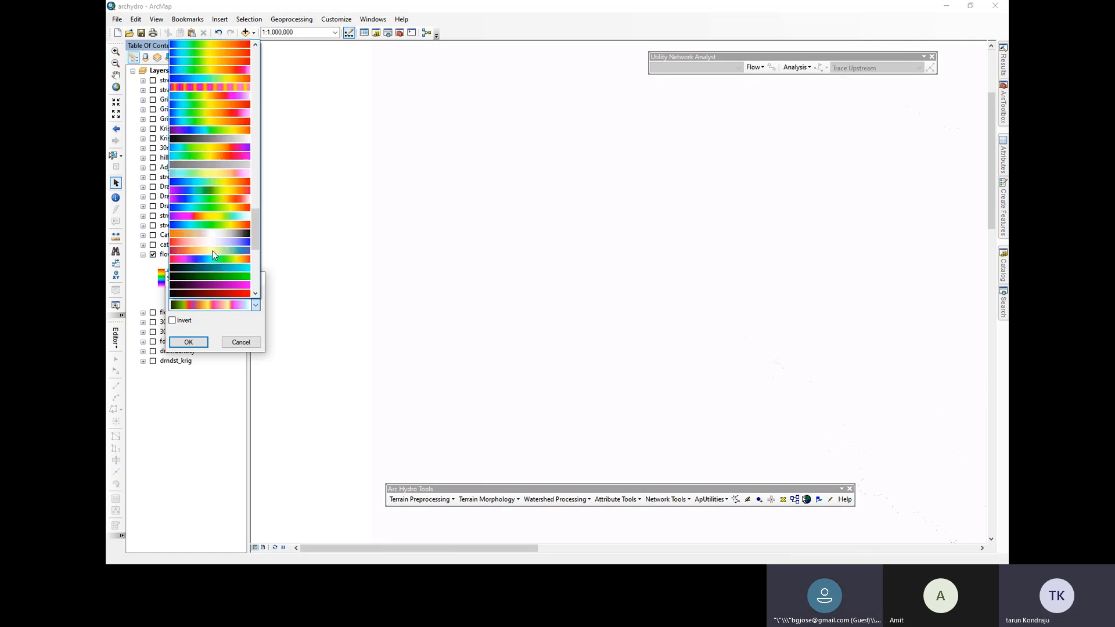
{"action": "scroll", "coordinate": [212, 253], "scroll_direction": "down", "scroll_amount": 5}
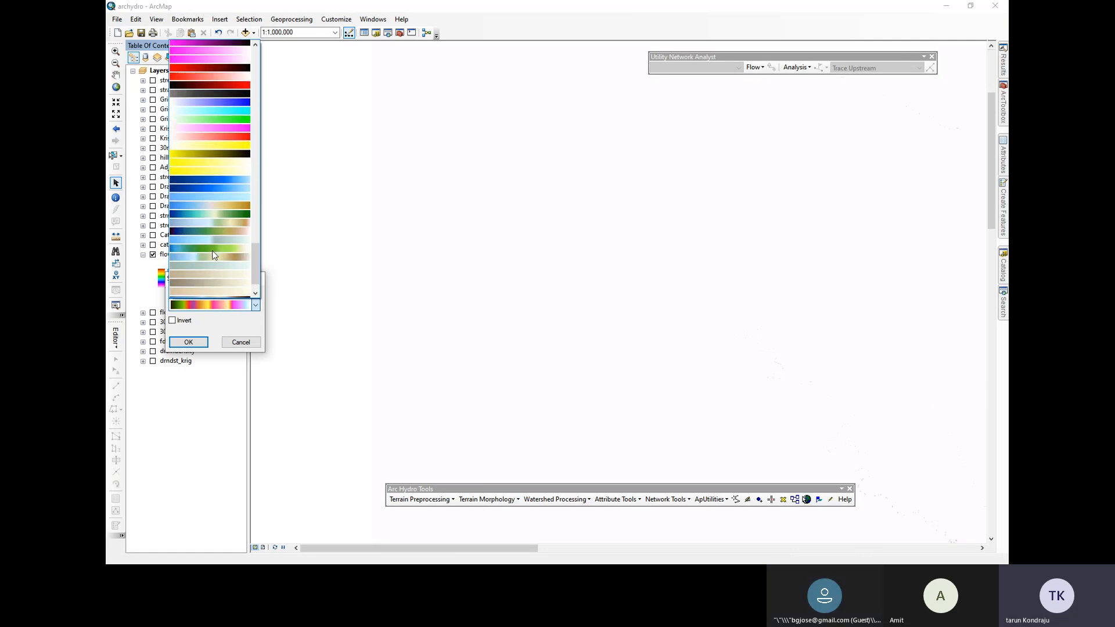
{"action": "scroll", "coordinate": [213, 251], "scroll_direction": "up", "scroll_amount": 10}
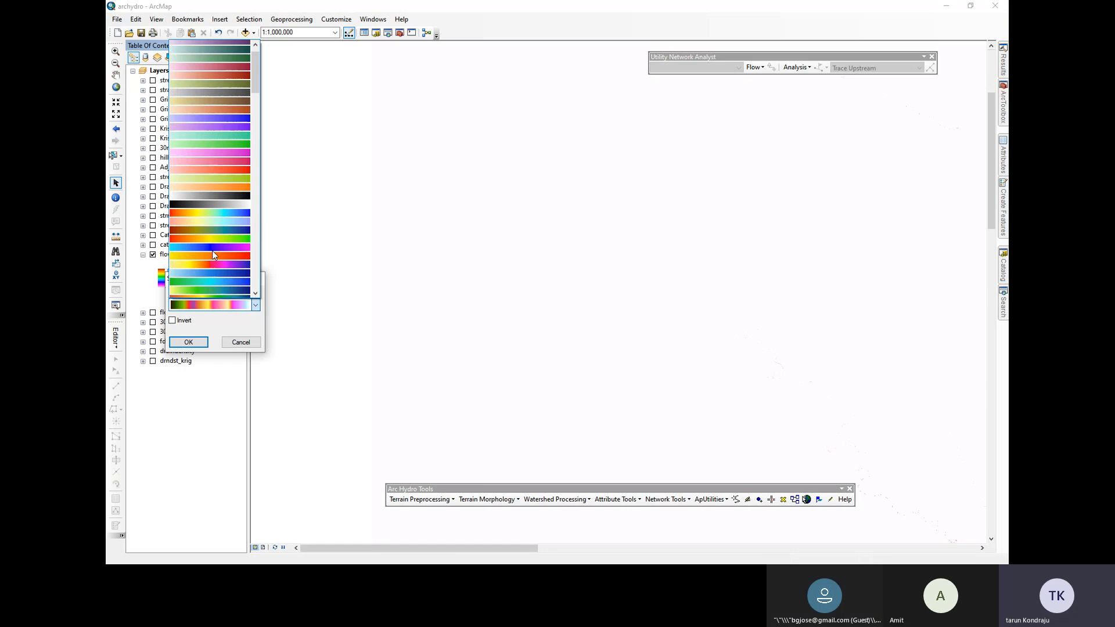
{"action": "scroll", "coordinate": [212, 254], "scroll_direction": "up", "scroll_amount": 1}
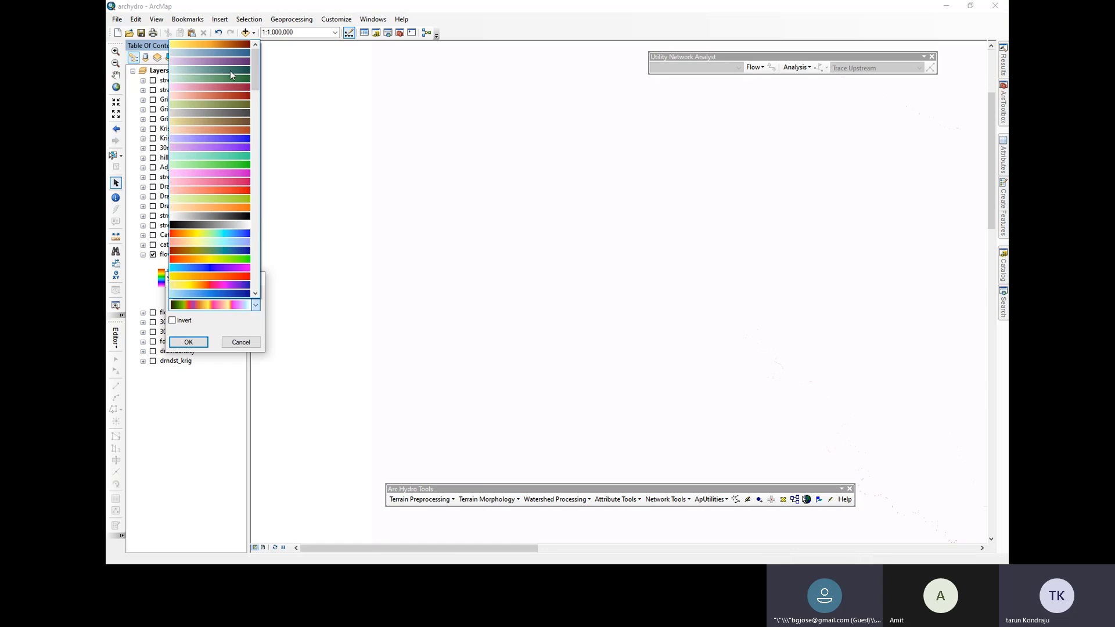
{"action": "scroll", "coordinate": [223, 174], "scroll_direction": "down", "scroll_amount": 5}
{"action": "left_click", "coordinate": [221, 131]}
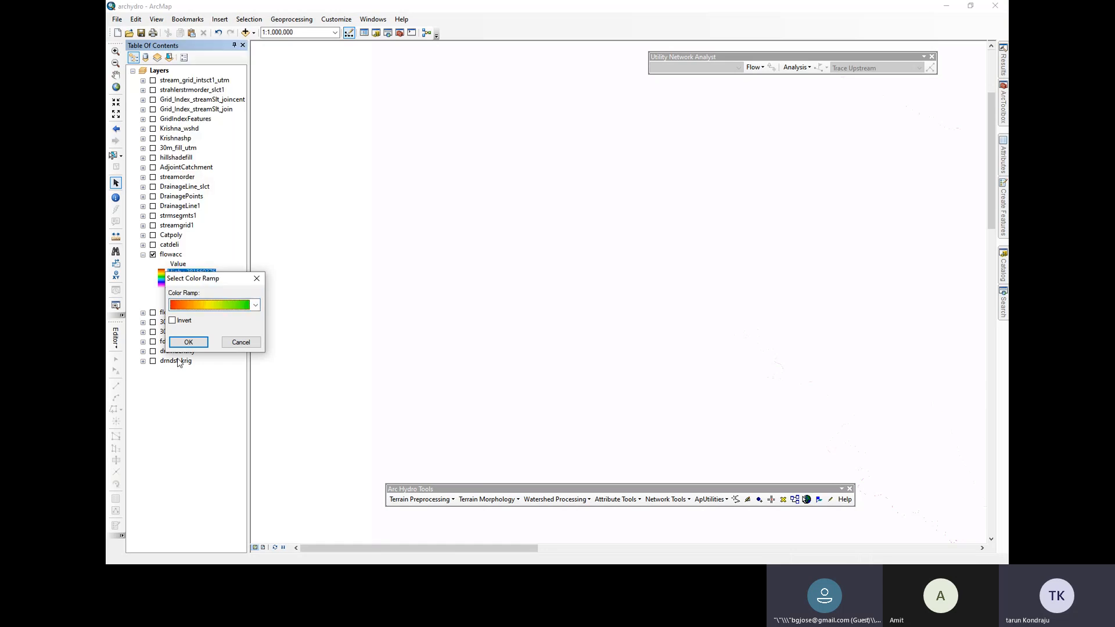
{"action": "left_click", "coordinate": [183, 344]}
Examine the recolored flowacc grid from its full extent to the river cells in its eastern part
{"action": "scroll", "coordinate": [473, 342], "scroll_direction": "up", "scroll_amount": 2}
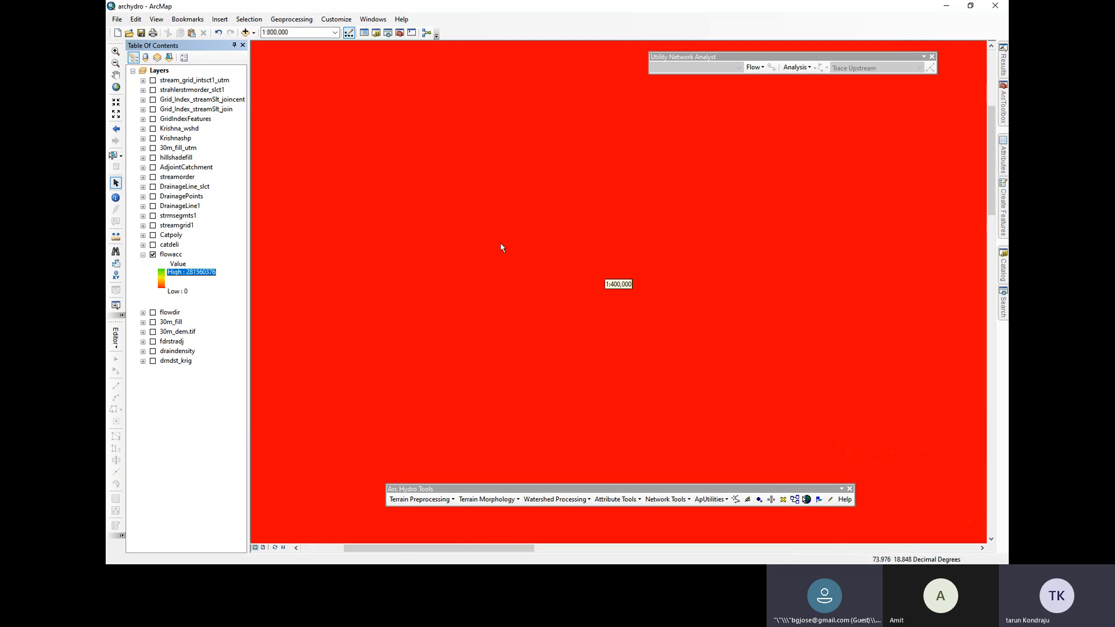
{"action": "scroll", "coordinate": [500, 242], "scroll_direction": "down", "scroll_amount": 2}
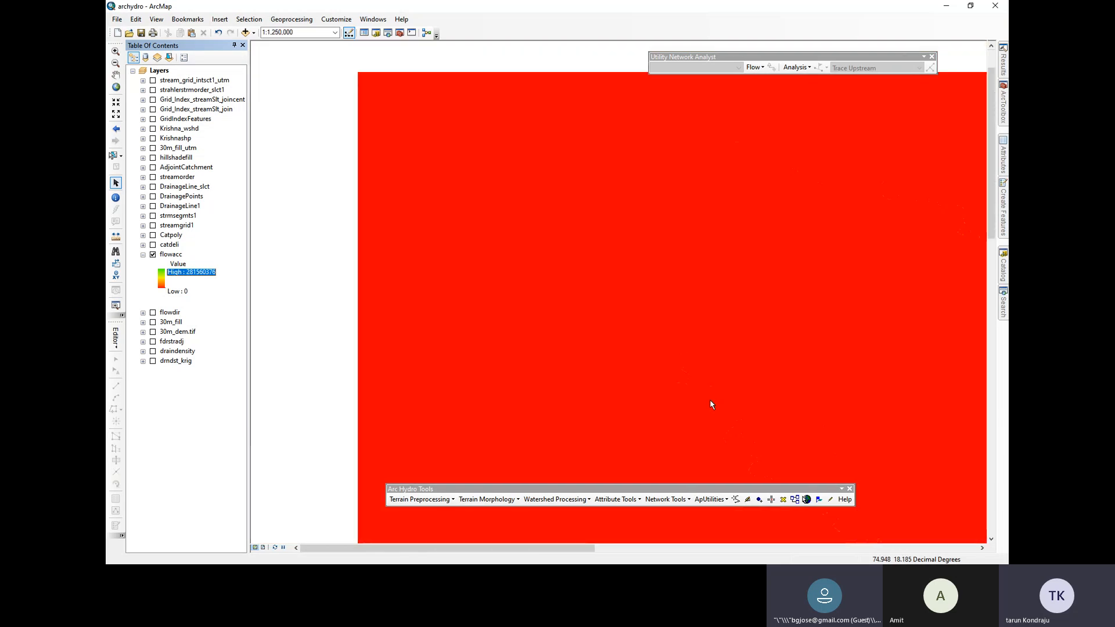
{"action": "scroll", "coordinate": [543, 263], "scroll_direction": "down", "scroll_amount": 2}
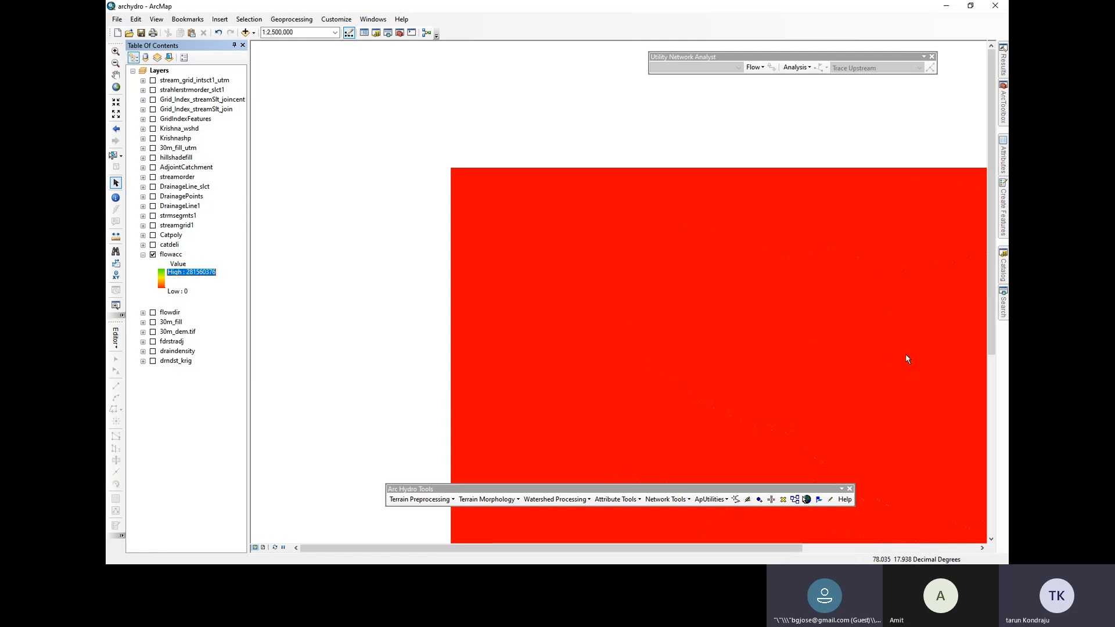
{"action": "scroll", "coordinate": [559, 253], "scroll_direction": "down", "scroll_amount": 1}
{"action": "scroll", "coordinate": [558, 252], "scroll_direction": "down", "scroll_amount": 2}
{"action": "scroll", "coordinate": [723, 365], "scroll_direction": "up", "scroll_amount": 4}
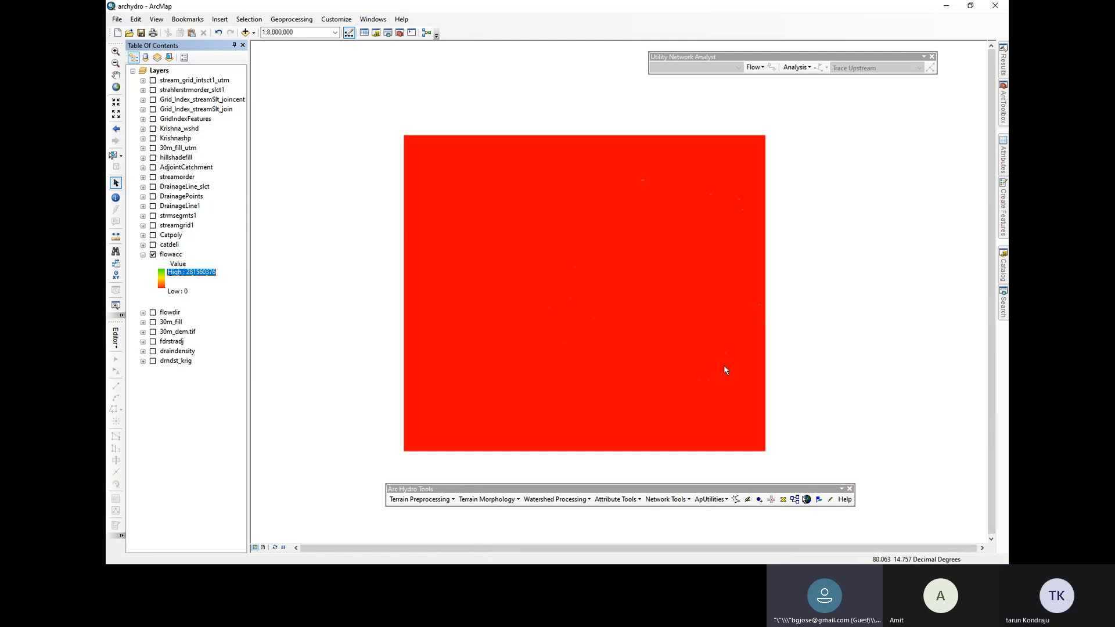
{"action": "scroll", "coordinate": [777, 251], "scroll_direction": "up", "scroll_amount": 1}
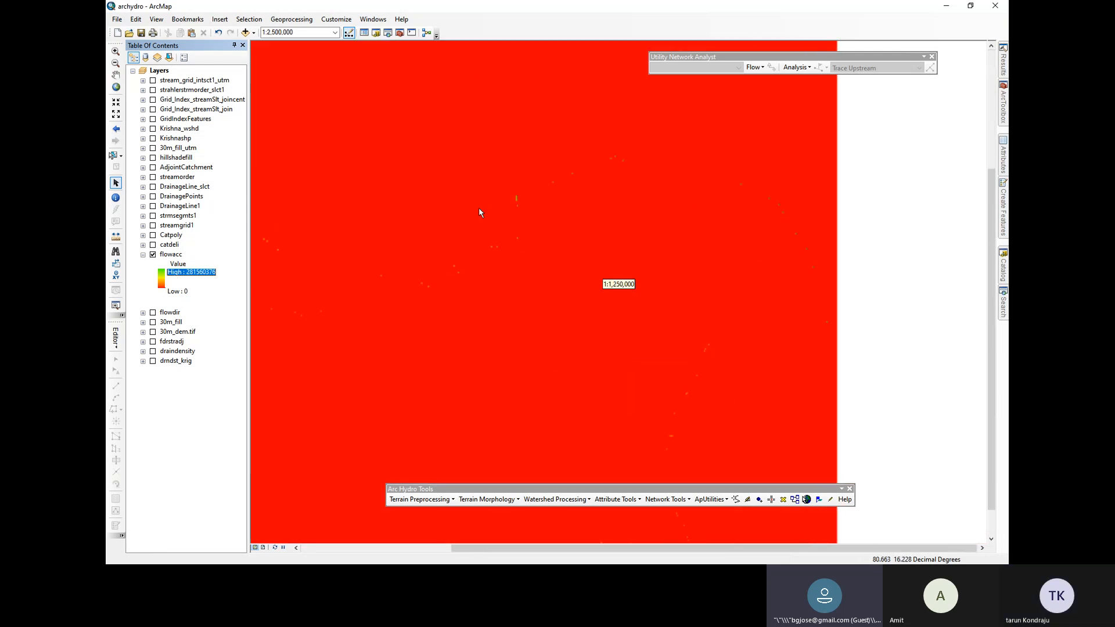
{"action": "scroll", "coordinate": [521, 203], "scroll_direction": "up", "scroll_amount": 2}
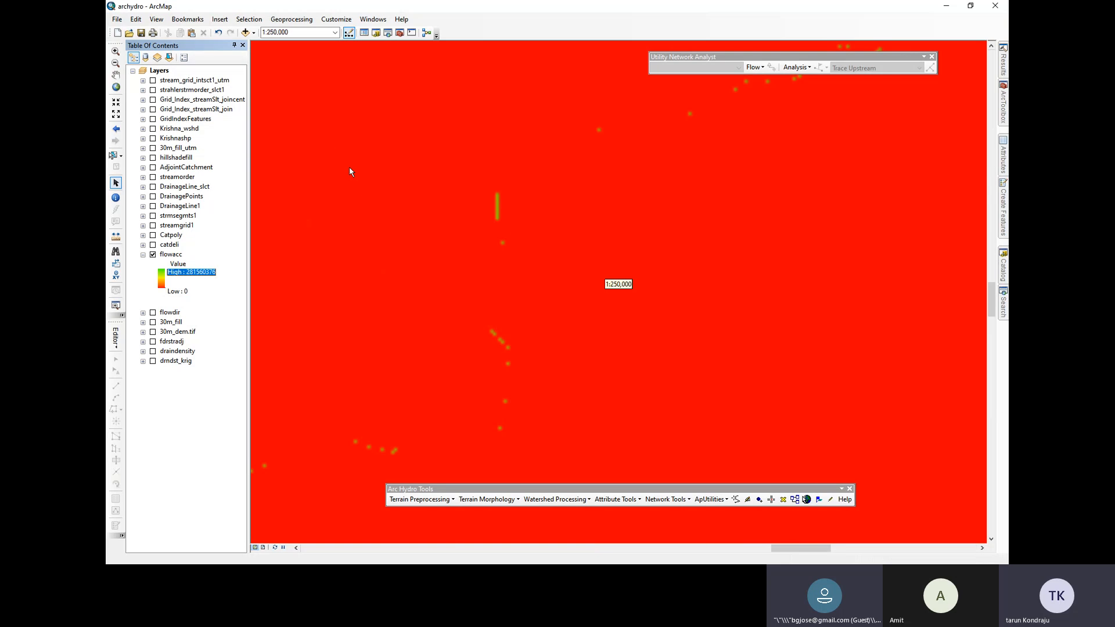
{"action": "scroll", "coordinate": [522, 208], "scroll_direction": "up", "scroll_amount": 2}
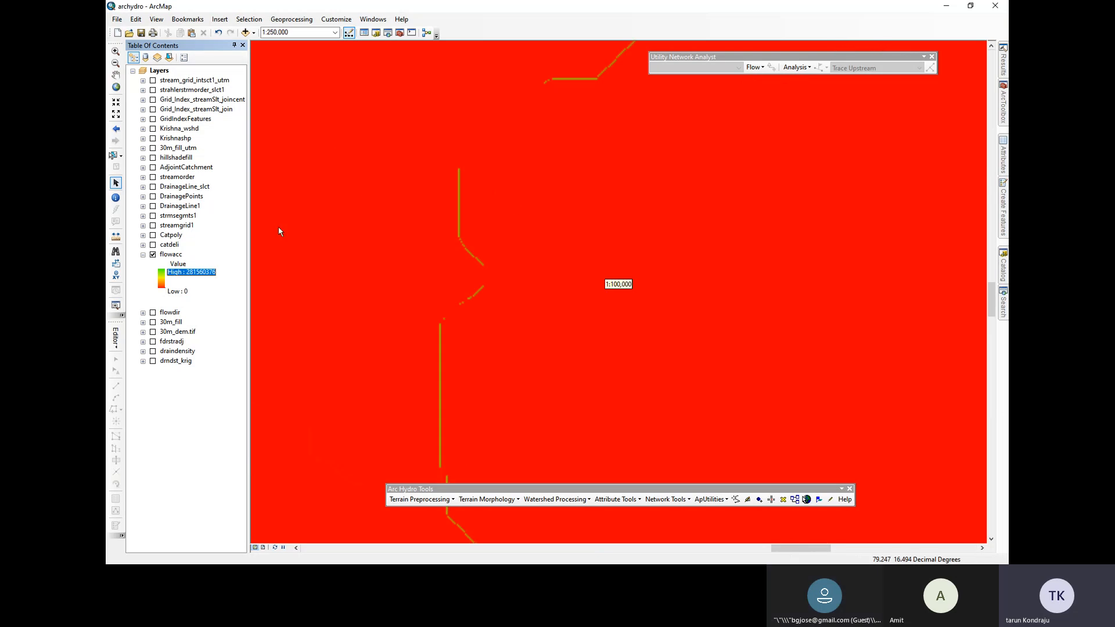
Open the flowacc layer's symbology properties and list the color ramps by name instead of as graphics
{"action": "left_click", "coordinate": [170, 255]}
{"action": "right_click", "coordinate": [170, 254]}
{"action": "left_click", "coordinate": [199, 416]}
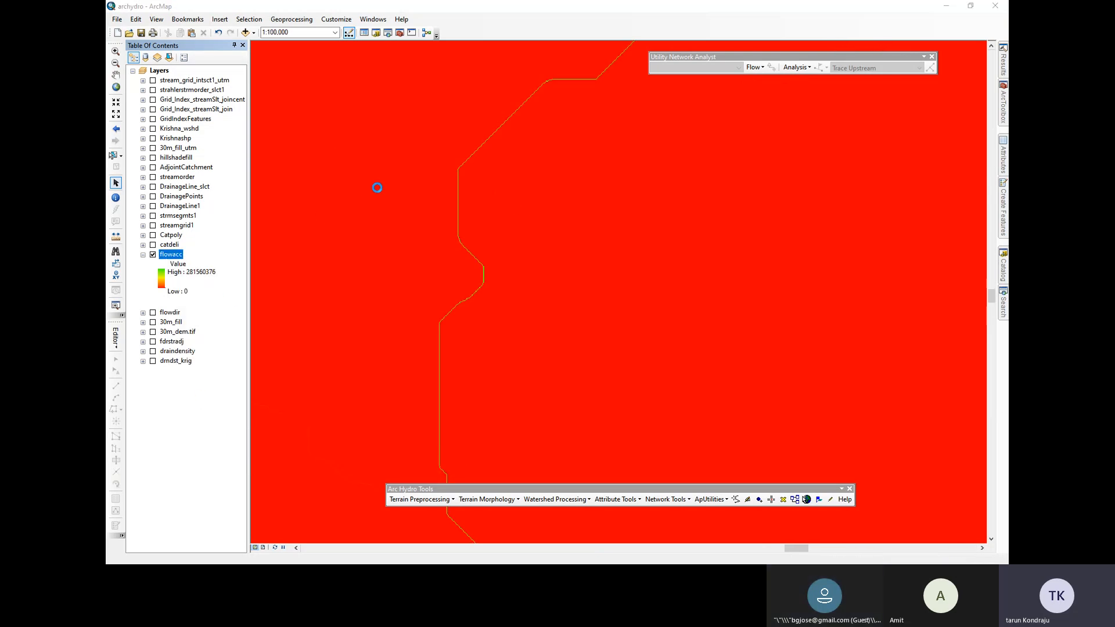
{"action": "left_click", "coordinate": [612, 280]}
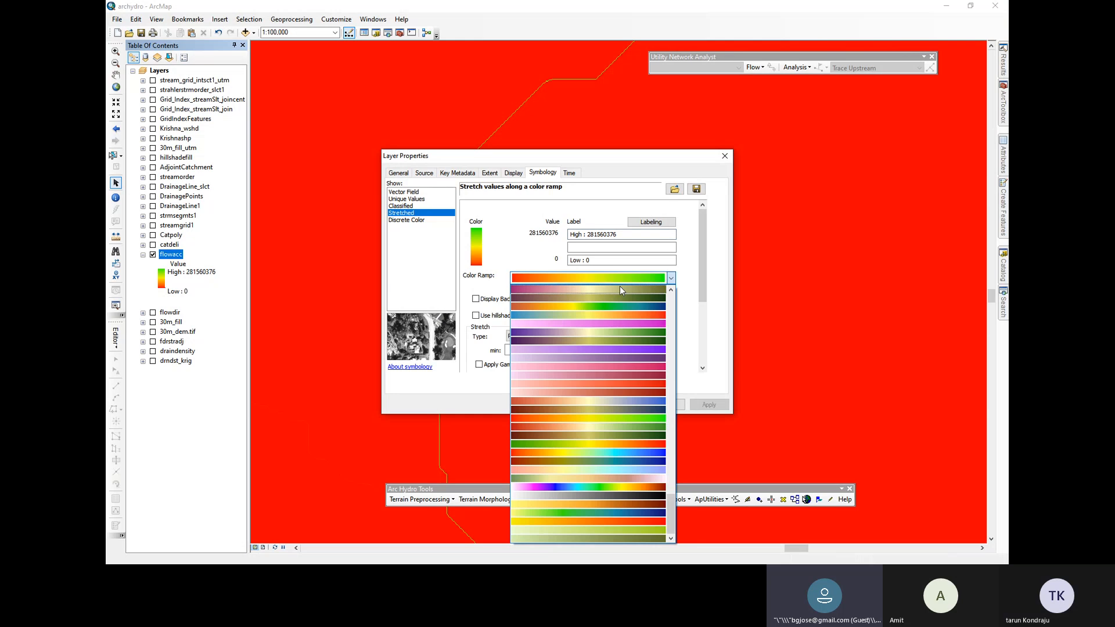
{"action": "left_click", "coordinate": [621, 282]}
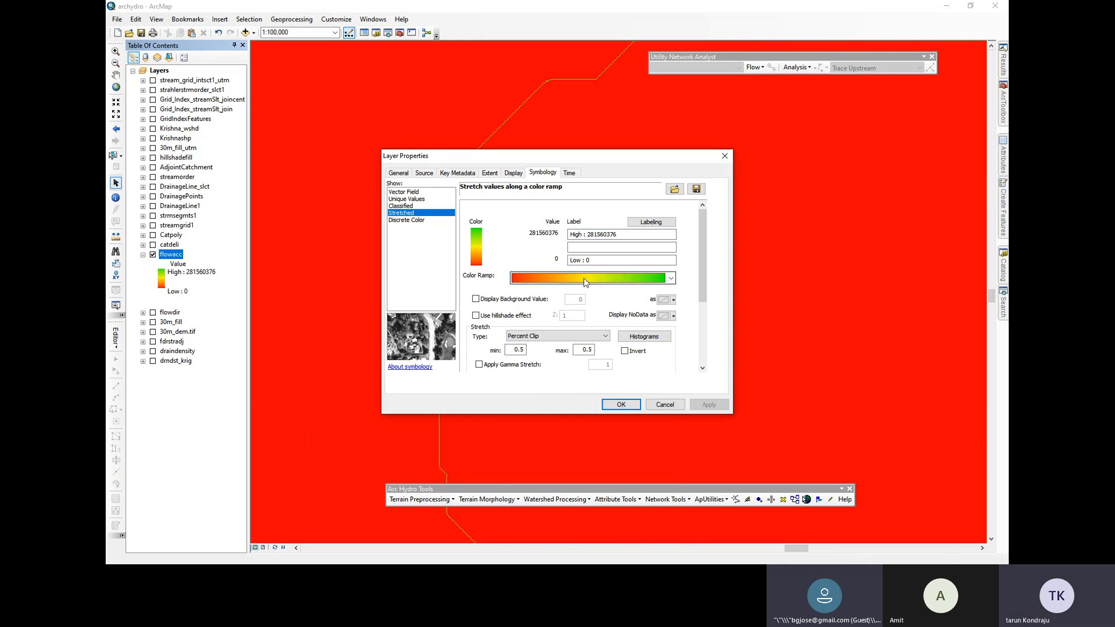
{"action": "right_click", "coordinate": [585, 281]}
{"action": "left_click", "coordinate": [602, 287]}
{"action": "left_click", "coordinate": [577, 284]}
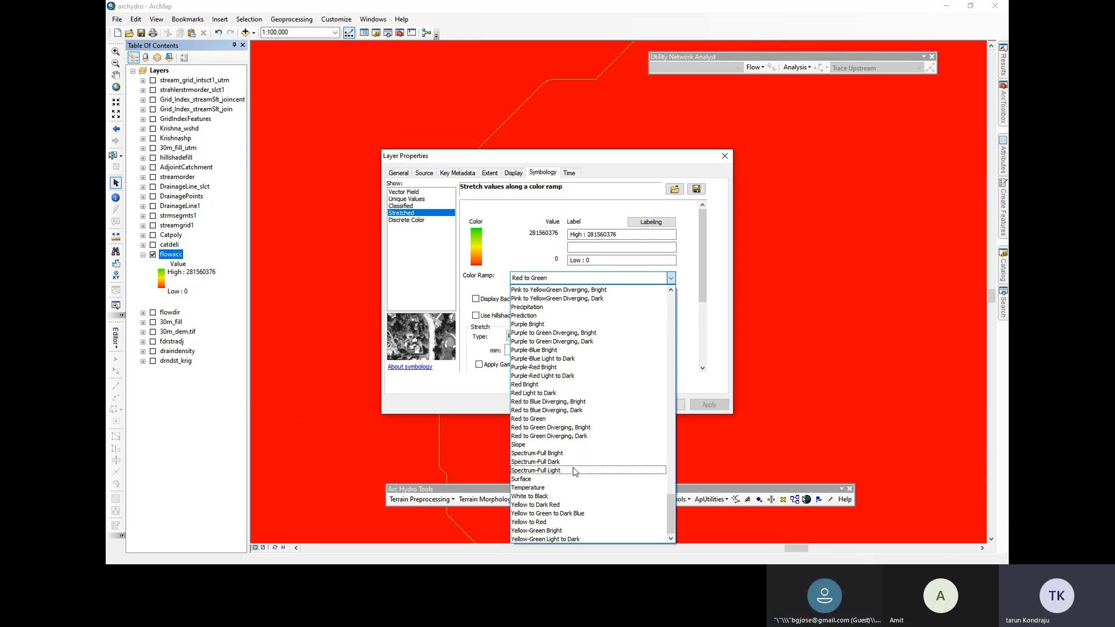
Set the flowacc color ramp to Black to White and apply it to the layer
{"action": "scroll", "coordinate": [567, 392], "scroll_direction": "up", "scroll_amount": 7}
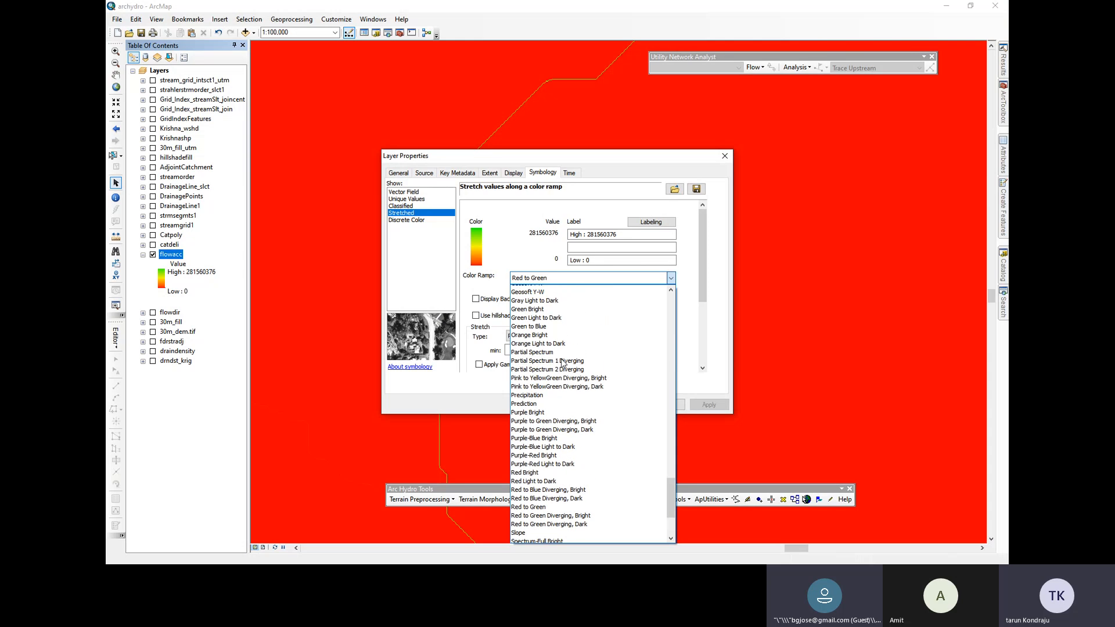
{"action": "scroll", "coordinate": [552, 329], "scroll_direction": "up", "scroll_amount": 8}
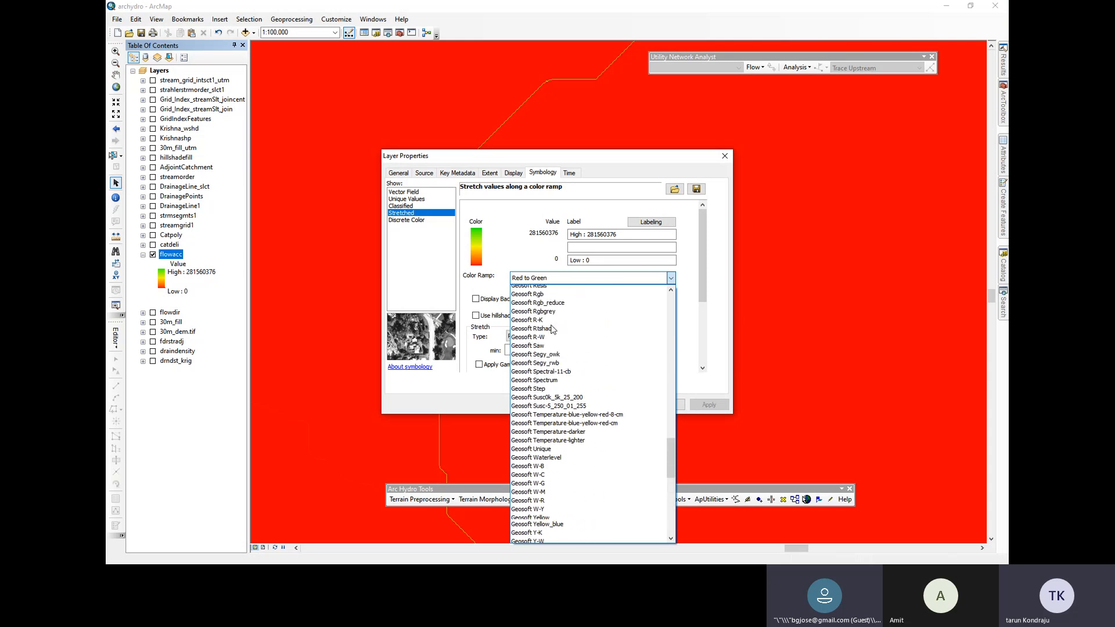
{"action": "scroll", "coordinate": [552, 329], "scroll_direction": "up", "scroll_amount": 12}
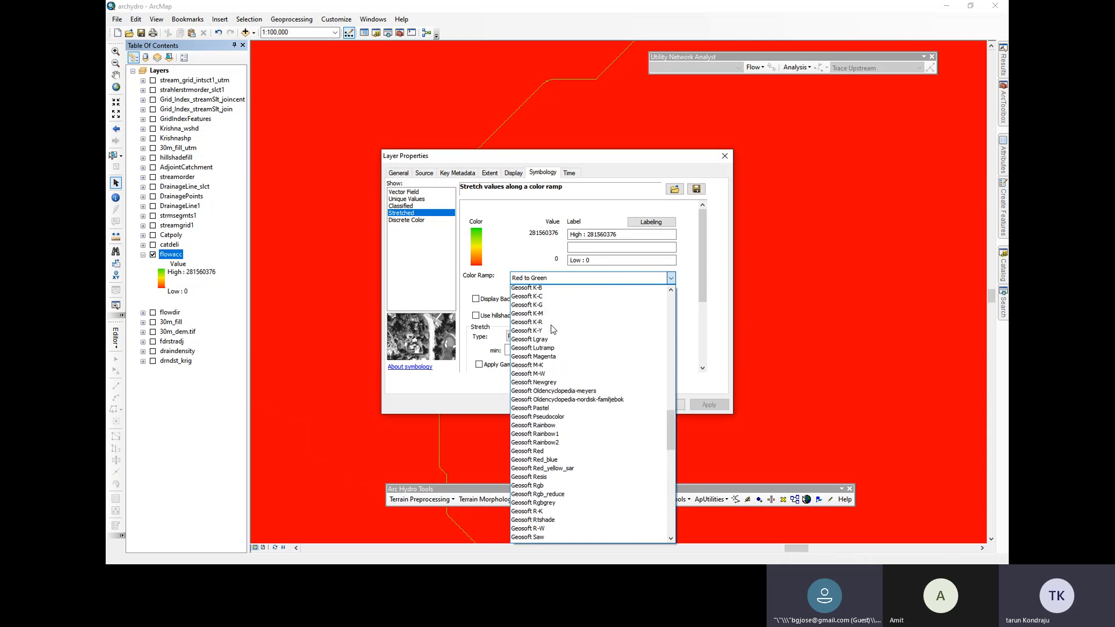
{"action": "scroll", "coordinate": [553, 329], "scroll_direction": "up", "scroll_amount": 8}
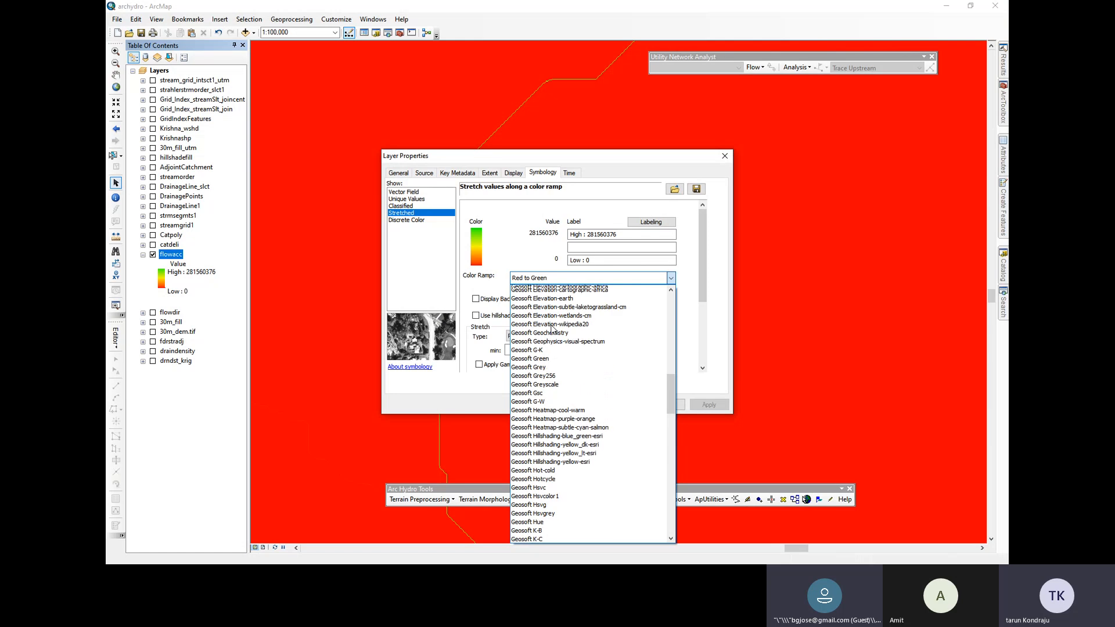
{"action": "scroll", "coordinate": [553, 329], "scroll_direction": "up", "scroll_amount": 10}
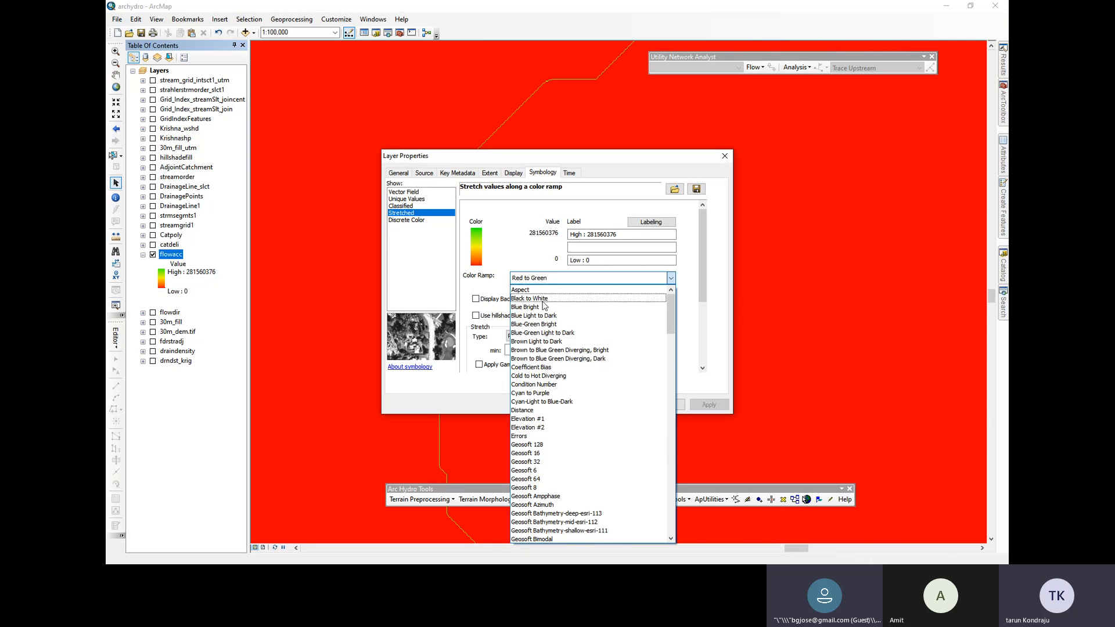
{"action": "left_click", "coordinate": [537, 298]}
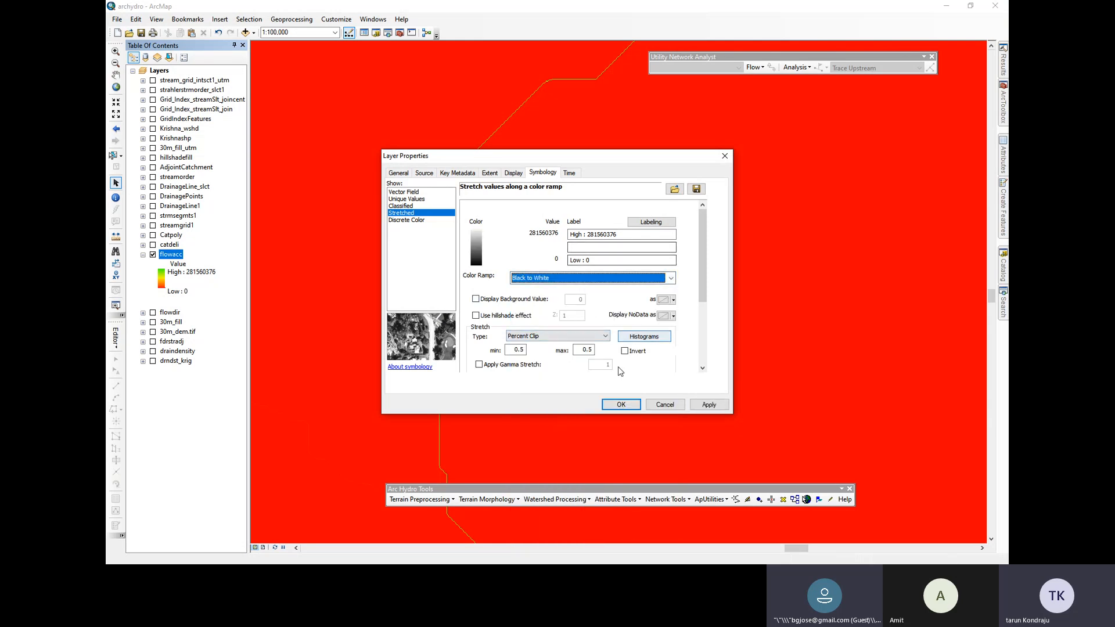
{"action": "left_click", "coordinate": [624, 351]}
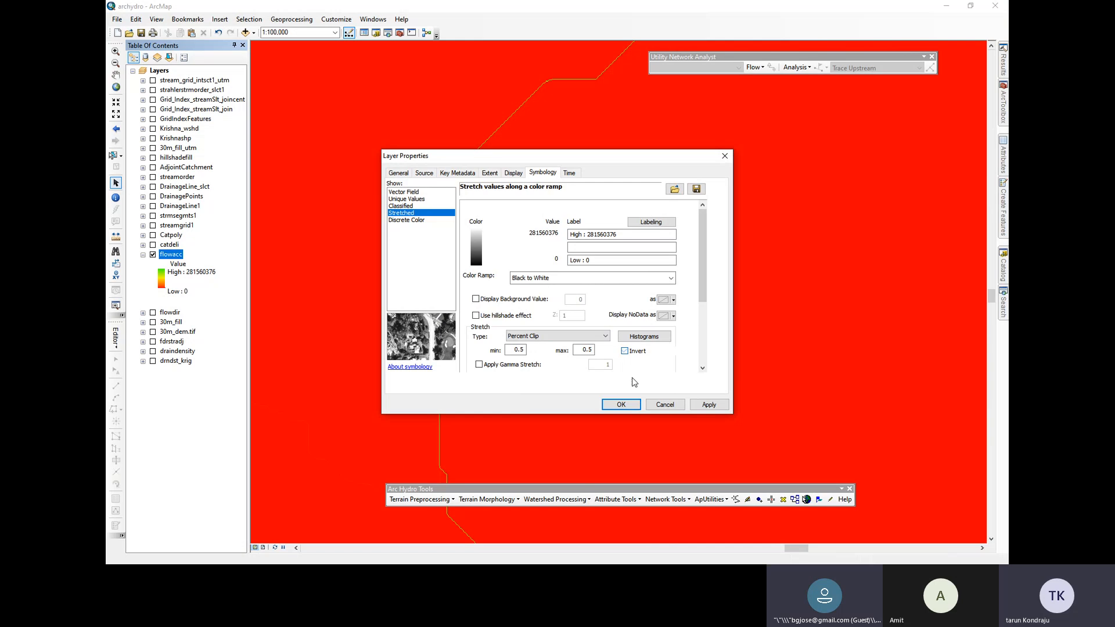
{"action": "left_click", "coordinate": [714, 406]}
{"action": "left_click", "coordinate": [621, 405]}
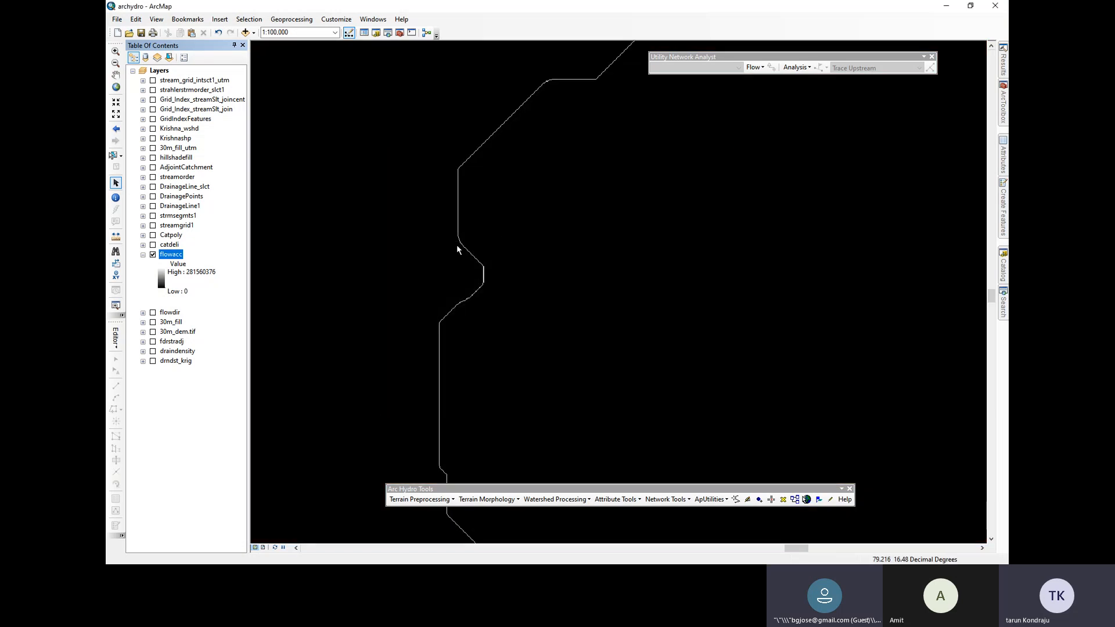
Collapse the flowacc legend and examine the white stream cells along the eastern river at several scales
{"action": "scroll", "coordinate": [481, 294], "scroll_direction": "down", "scroll_amount": 5}
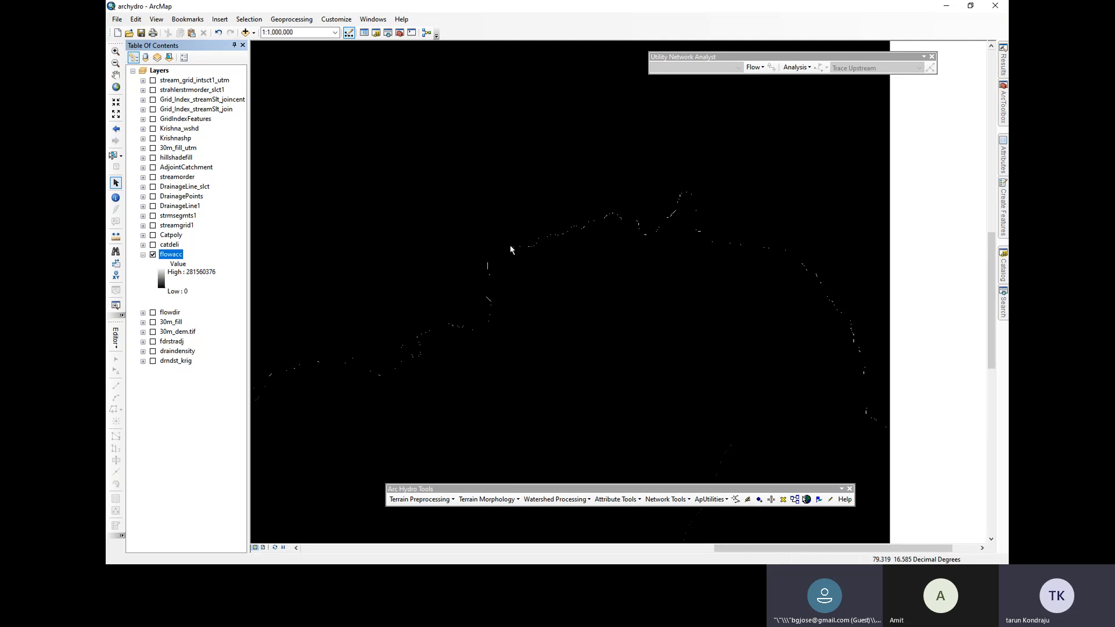
{"action": "left_click", "coordinate": [142, 256]}
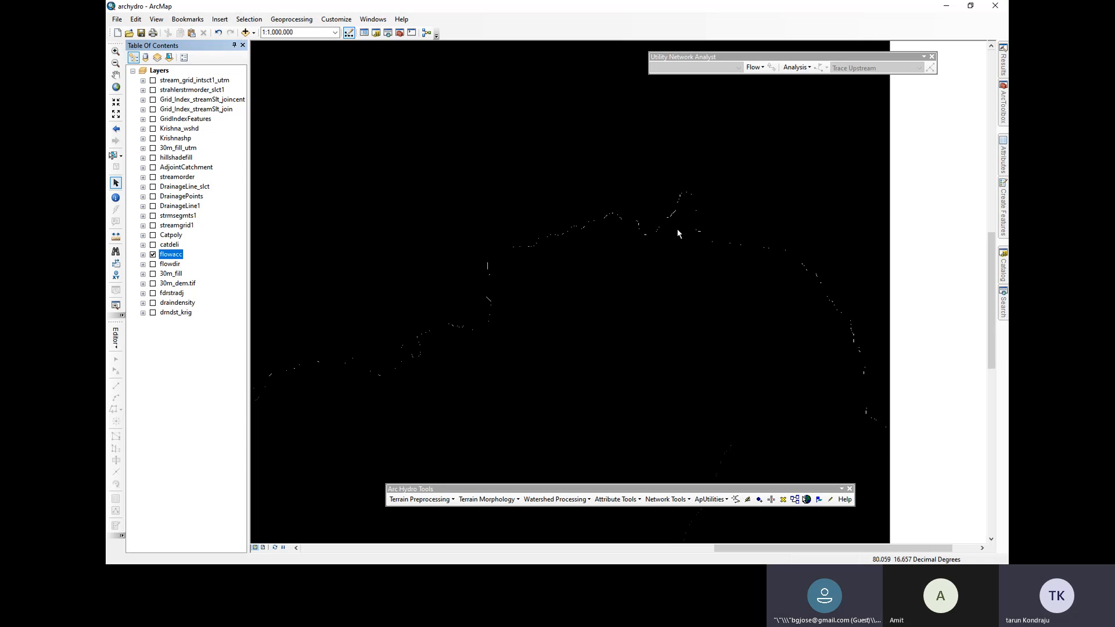
{"action": "scroll", "coordinate": [655, 224], "scroll_direction": "up", "scroll_amount": 5}
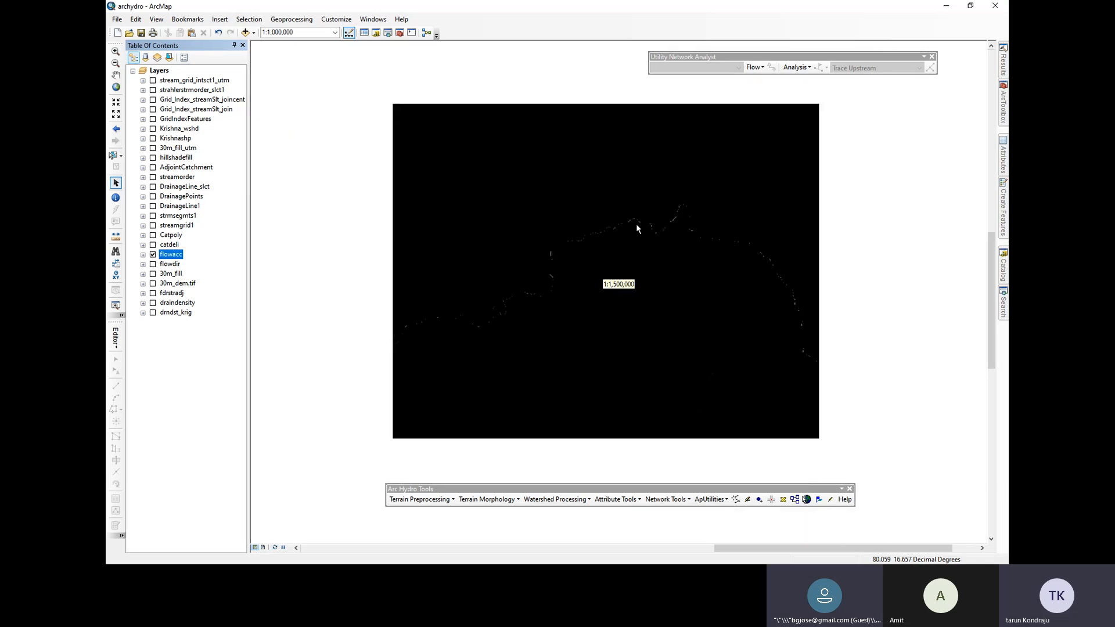
{"action": "scroll", "coordinate": [655, 223], "scroll_direction": "up", "scroll_amount": 4}
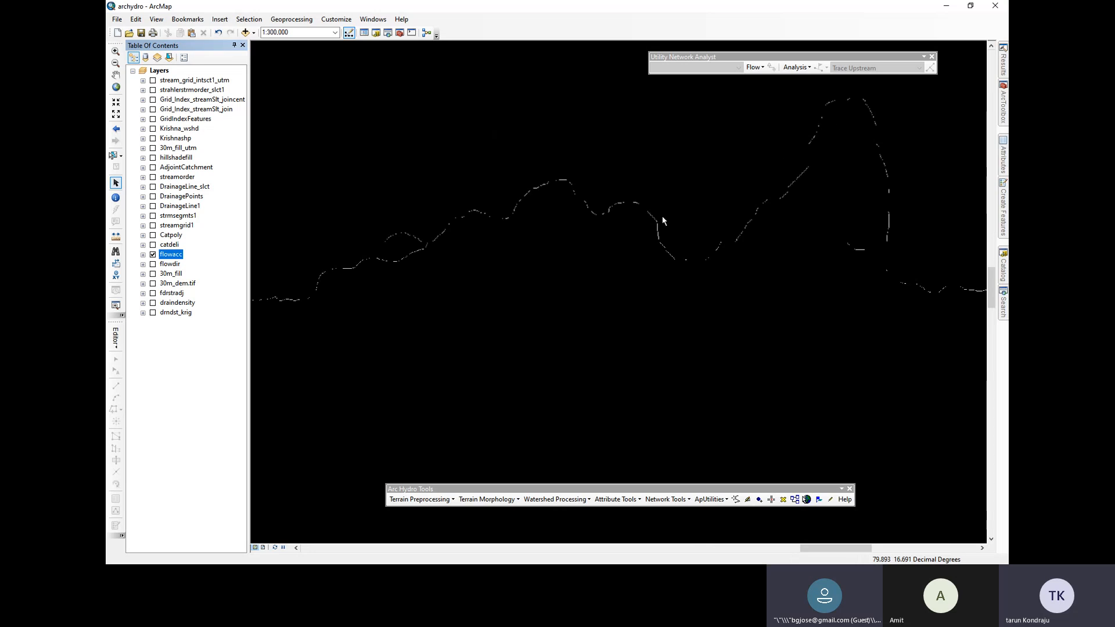
{"action": "scroll", "coordinate": [627, 235], "scroll_direction": "up", "scroll_amount": 2}
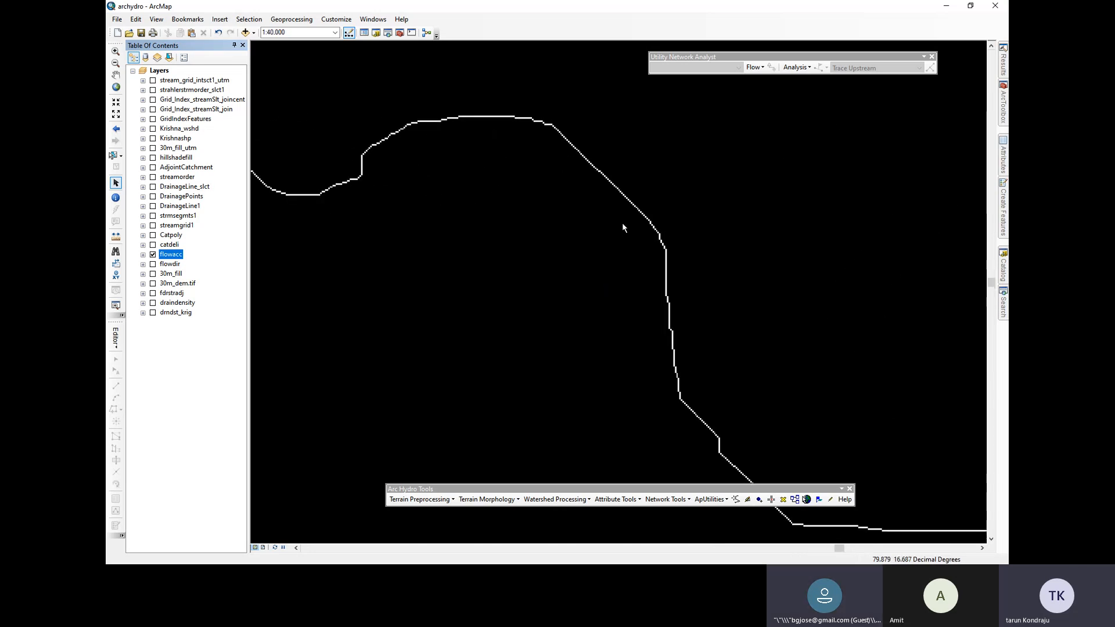
{"action": "scroll", "coordinate": [653, 239], "scroll_direction": "up", "scroll_amount": 6}
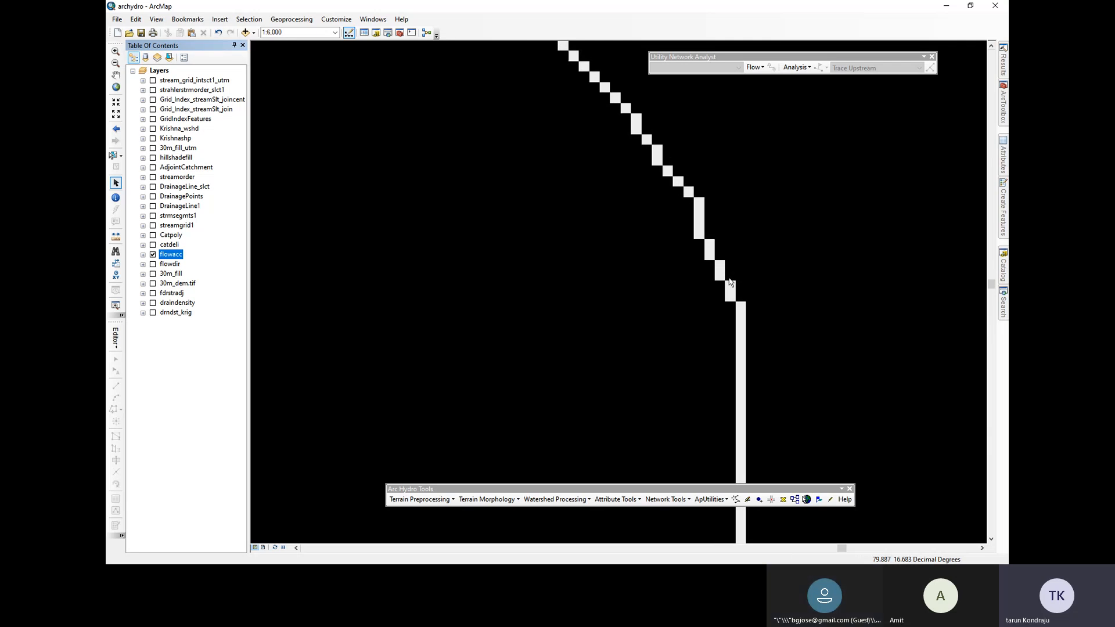
{"action": "scroll", "coordinate": [726, 289], "scroll_direction": "down", "scroll_amount": 2}
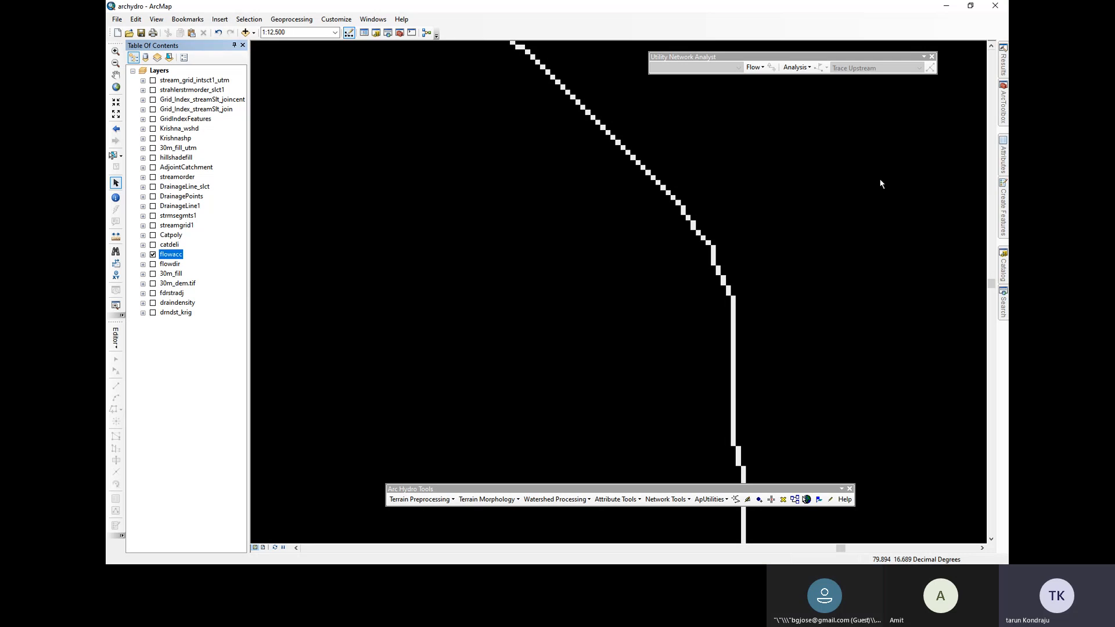
Open the Arc Hydro Stream Definition tool, review its number of cells to define stream, and close it without running
{"action": "left_click", "coordinate": [1002, 108]}
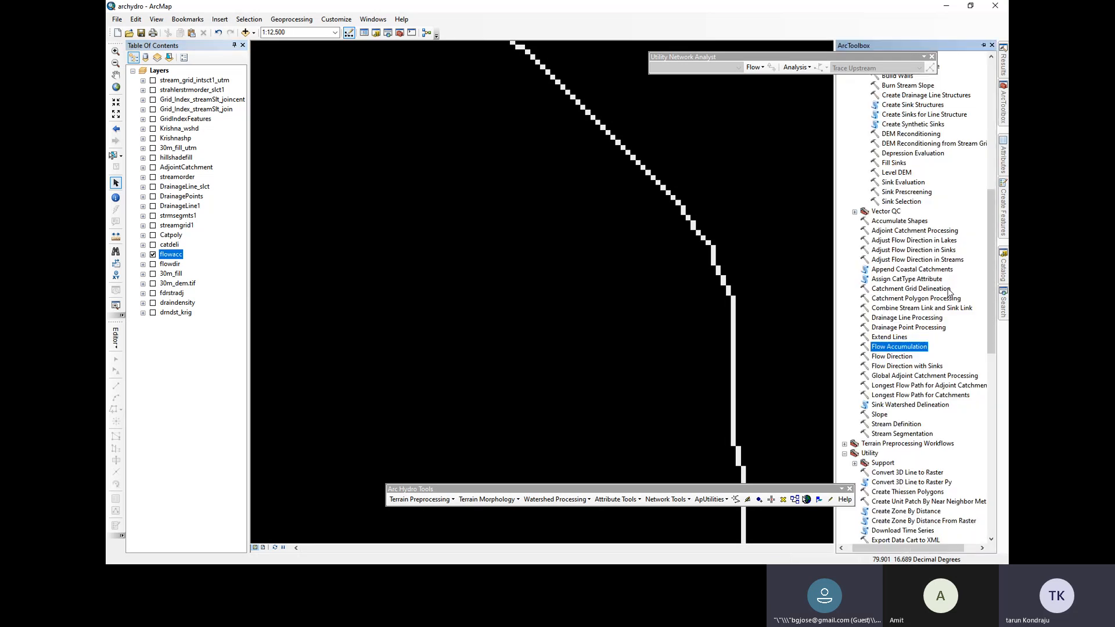
{"action": "left_click", "coordinate": [899, 425]}
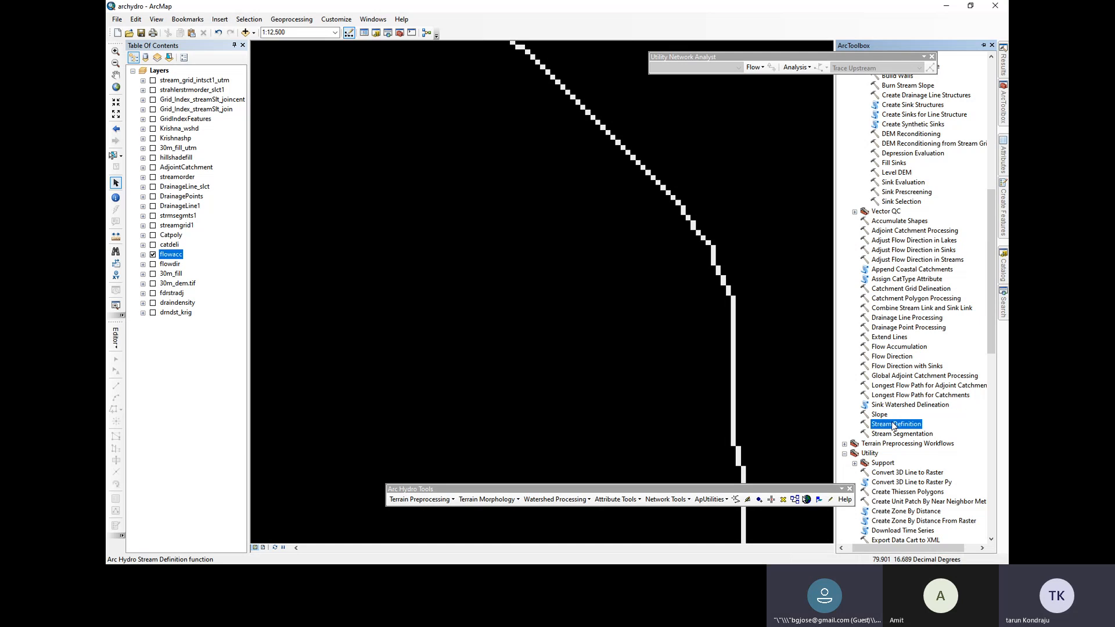
{"action": "double_click", "coordinate": [893, 425]}
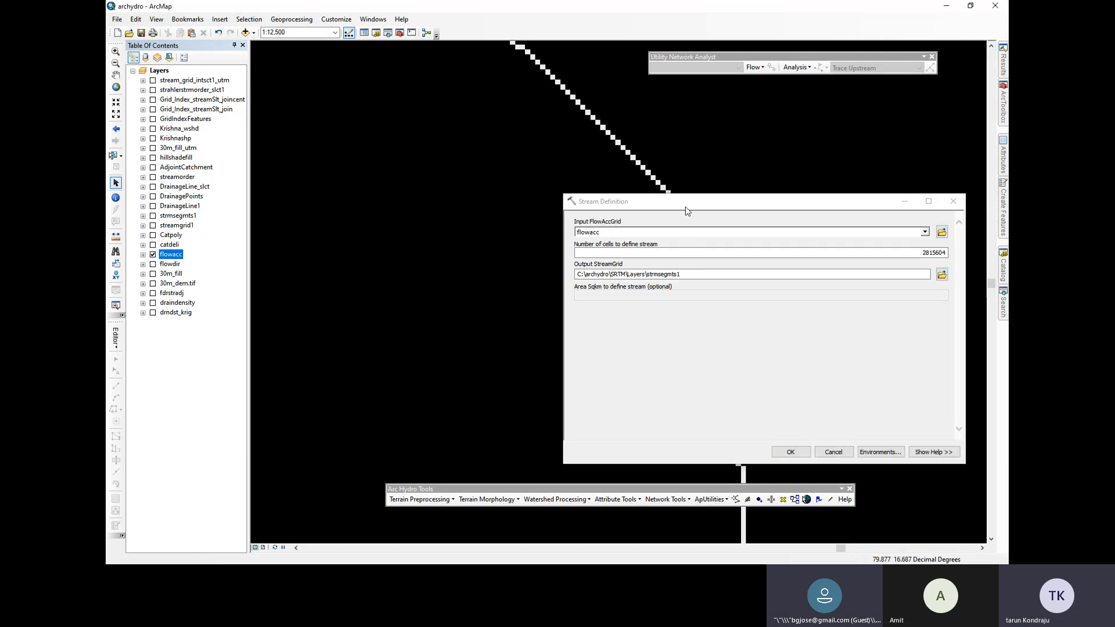
{"action": "left_click_drag", "start_coordinate": [683, 201], "coordinate": [499, 202]}
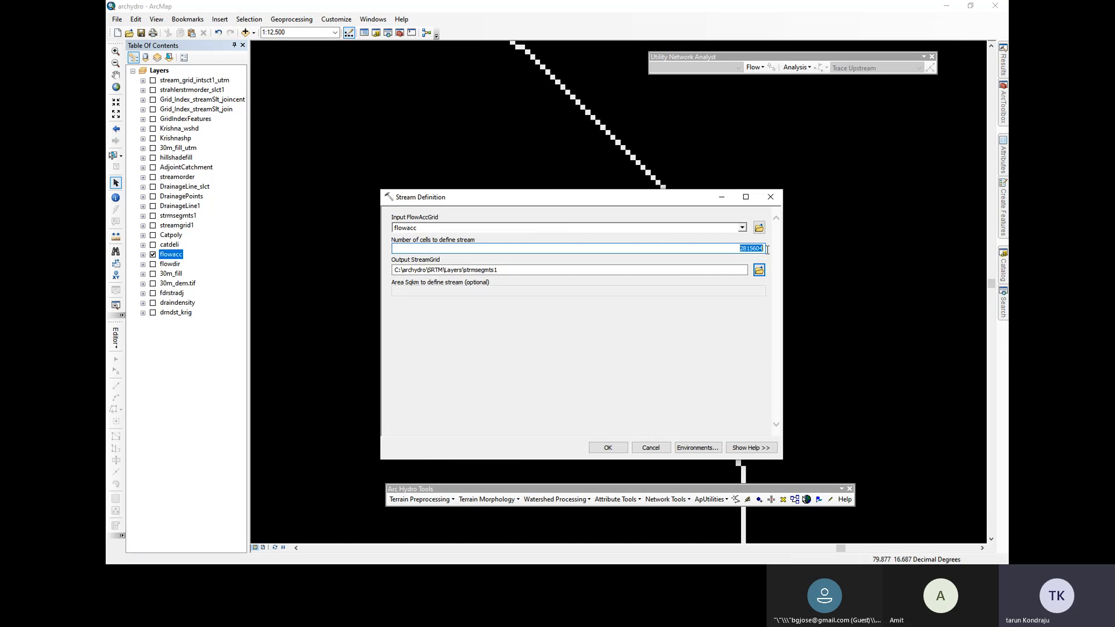
{"action": "left_click", "coordinate": [774, 199]}
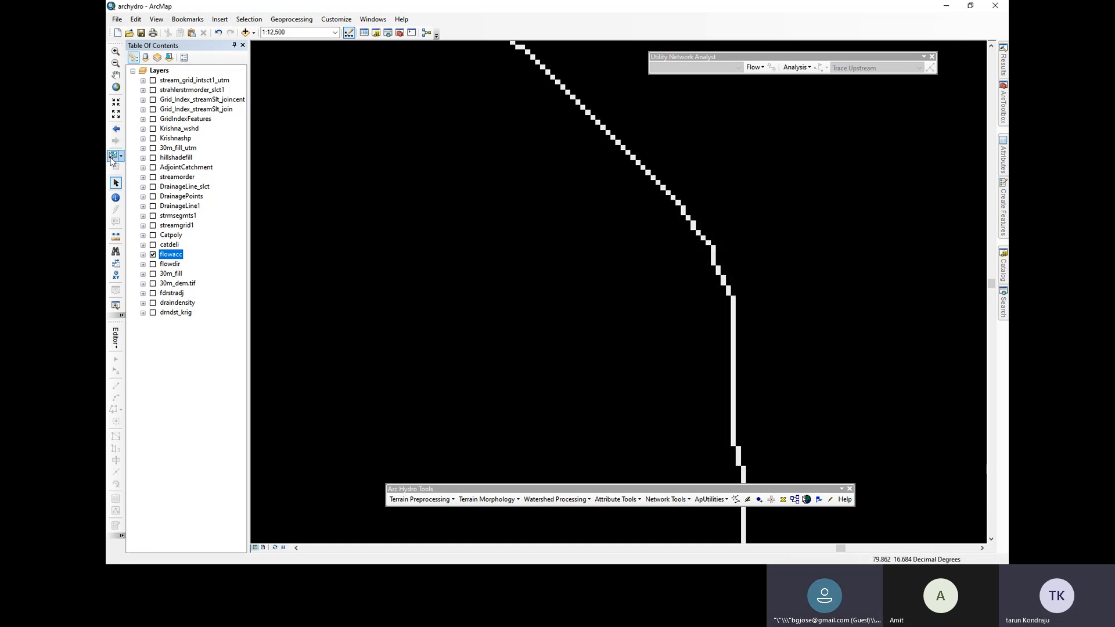
Identify the flow accumulation pixel values of two white stream cells along the eastern river
{"action": "left_click", "coordinate": [115, 197]}
{"action": "scroll", "coordinate": [695, 215], "scroll_direction": "up", "scroll_amount": 3}
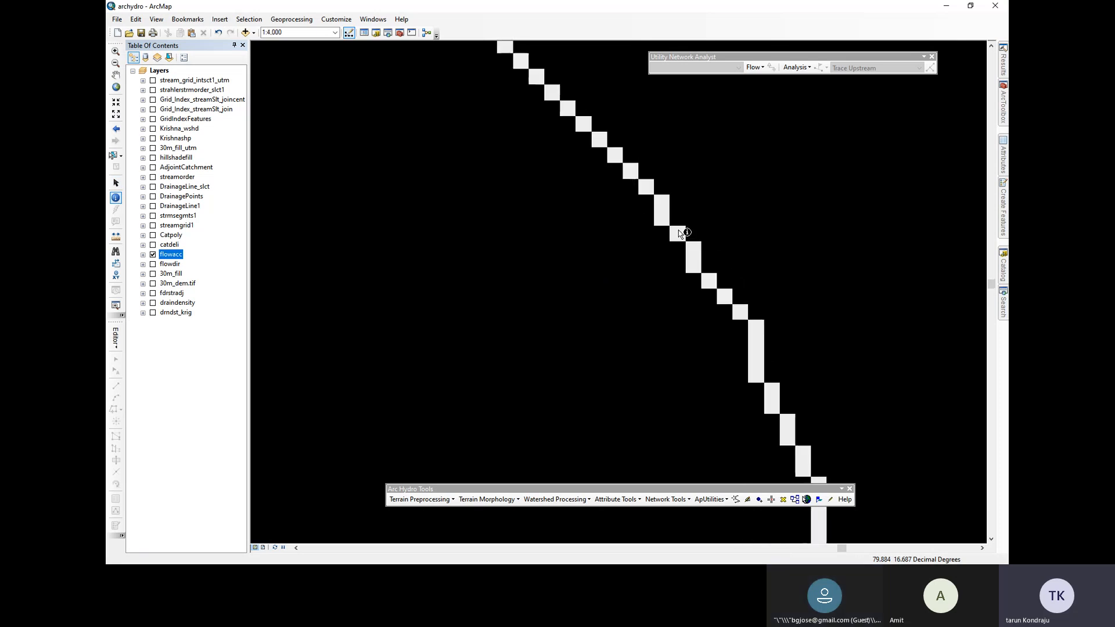
{"action": "left_click", "coordinate": [678, 231]}
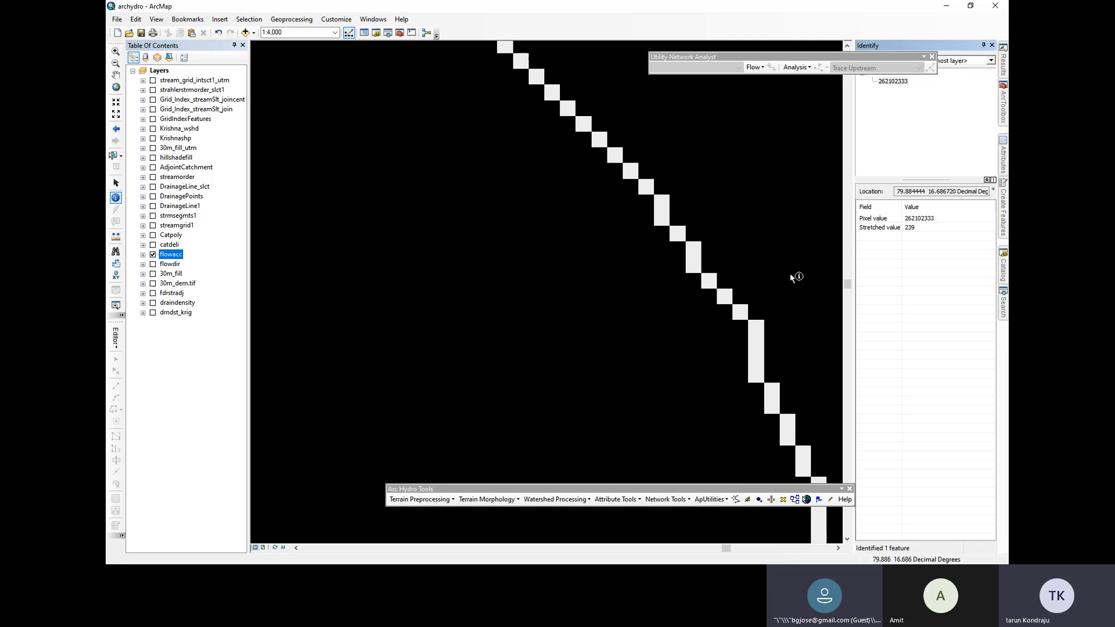
{"action": "left_click", "coordinate": [755, 329]}
Reopen Stream Definition to compare its cell threshold with the identified pixel value, then close the tool
{"action": "mouse_move", "coordinate": [1003, 104]}
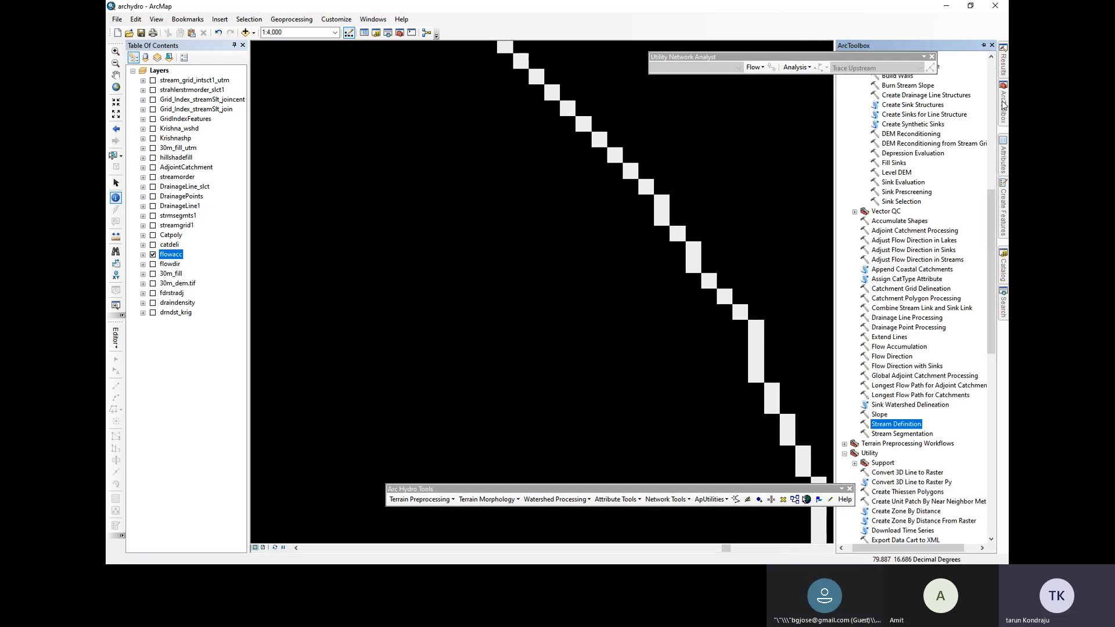
{"action": "double_click", "coordinate": [909, 425]}
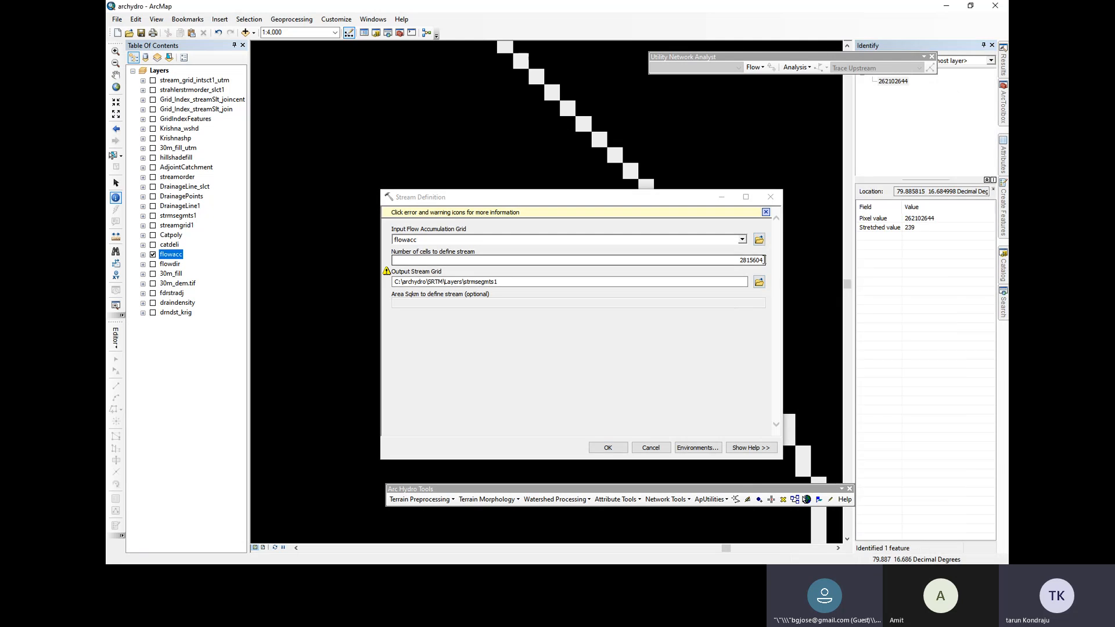
{"action": "left_click", "coordinate": [748, 261]}
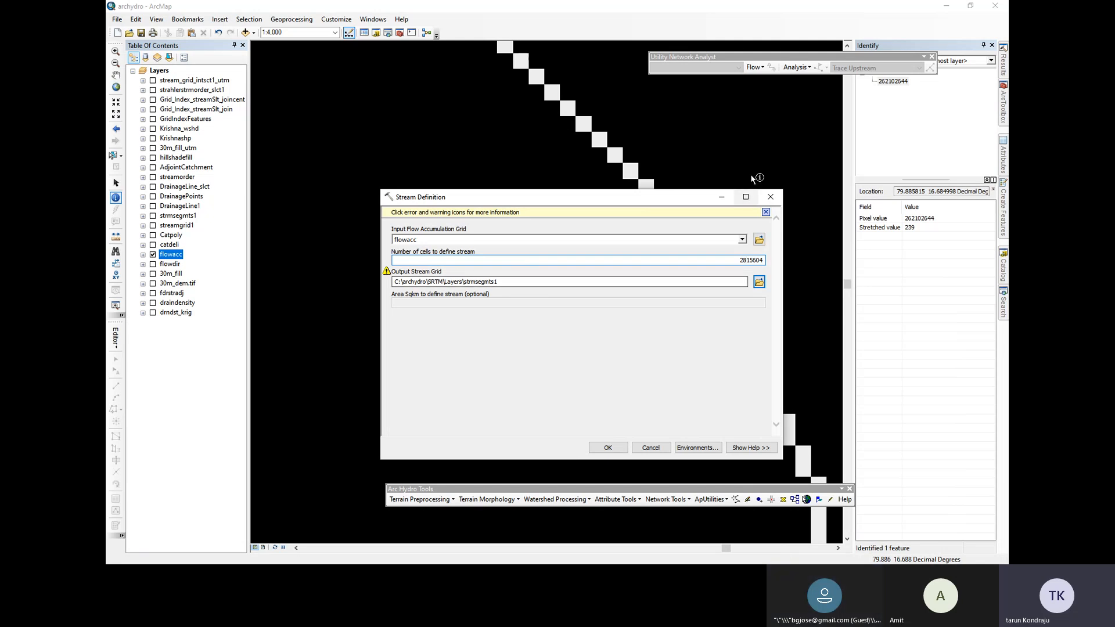
{"action": "left_click", "coordinate": [770, 197]}
Display streamgrid1 instead of flowacc and examine its stream cells from the eastern river out to the wider network
{"action": "left_click", "coordinate": [152, 255]}
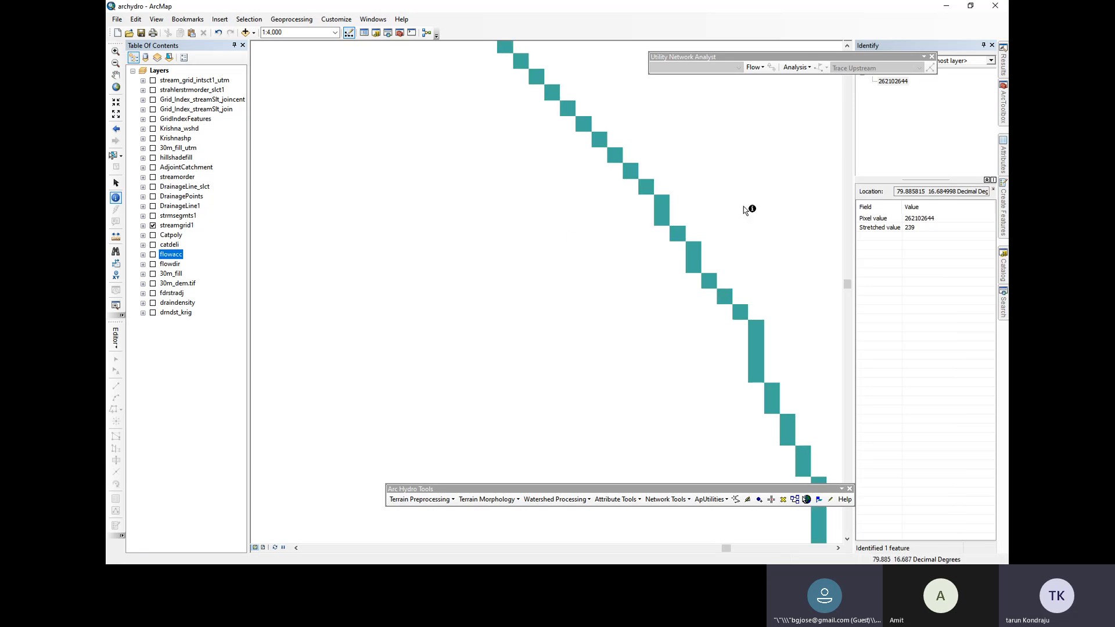
{"action": "scroll", "coordinate": [600, 279], "scroll_direction": "down", "scroll_amount": 5}
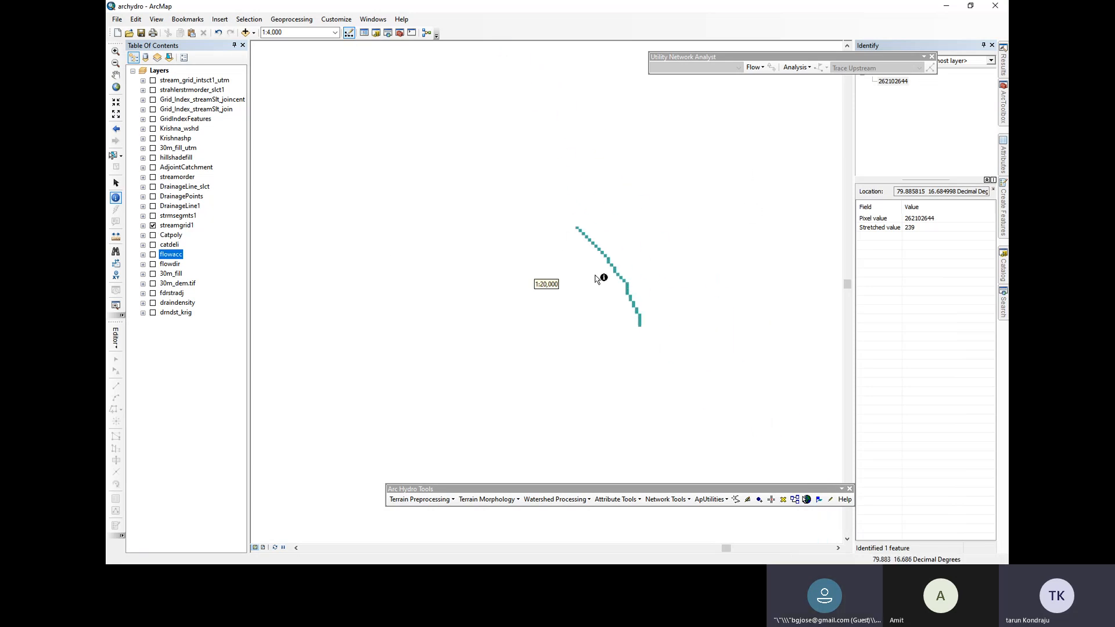
{"action": "scroll", "coordinate": [654, 272], "scroll_direction": "down", "scroll_amount": 4}
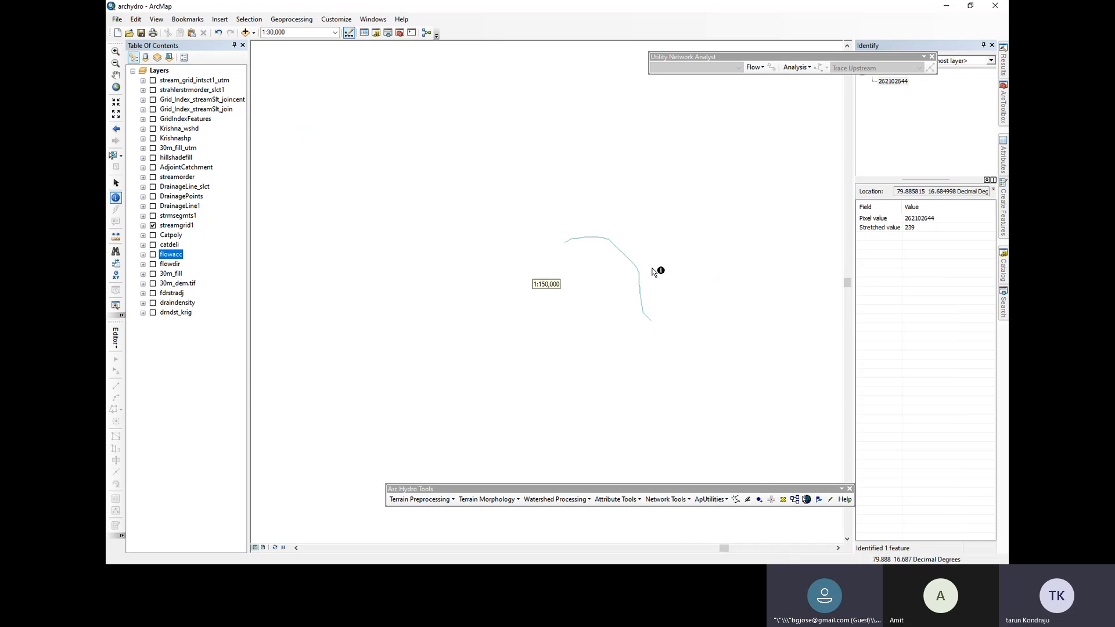
{"action": "scroll", "coordinate": [657, 261], "scroll_direction": "down", "scroll_amount": 3}
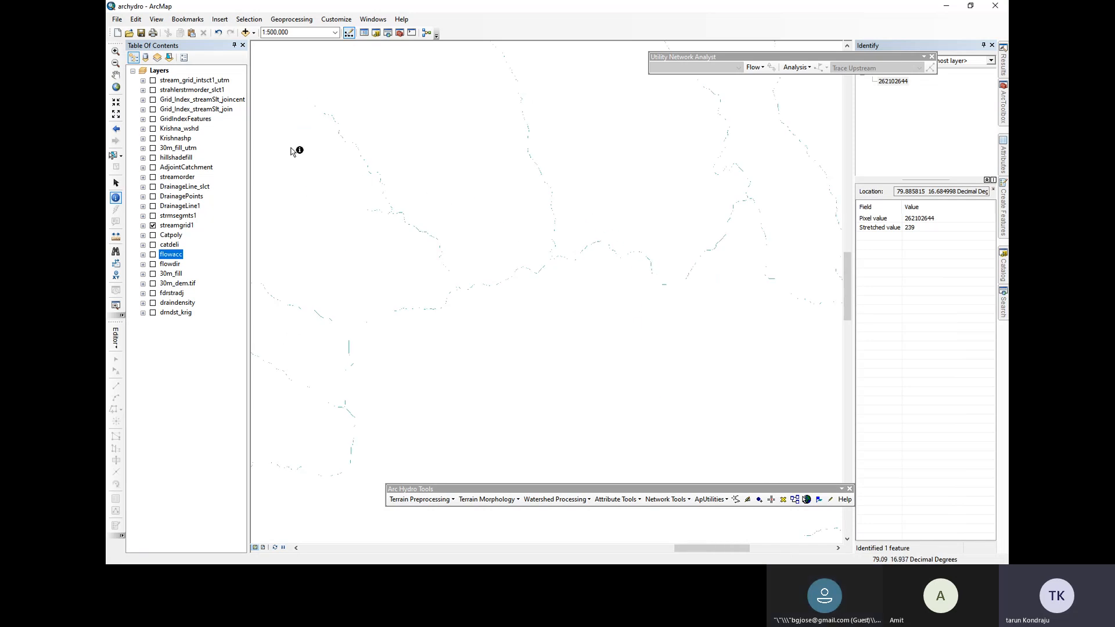
{"action": "scroll", "coordinate": [634, 201], "scroll_direction": "down", "scroll_amount": 2}
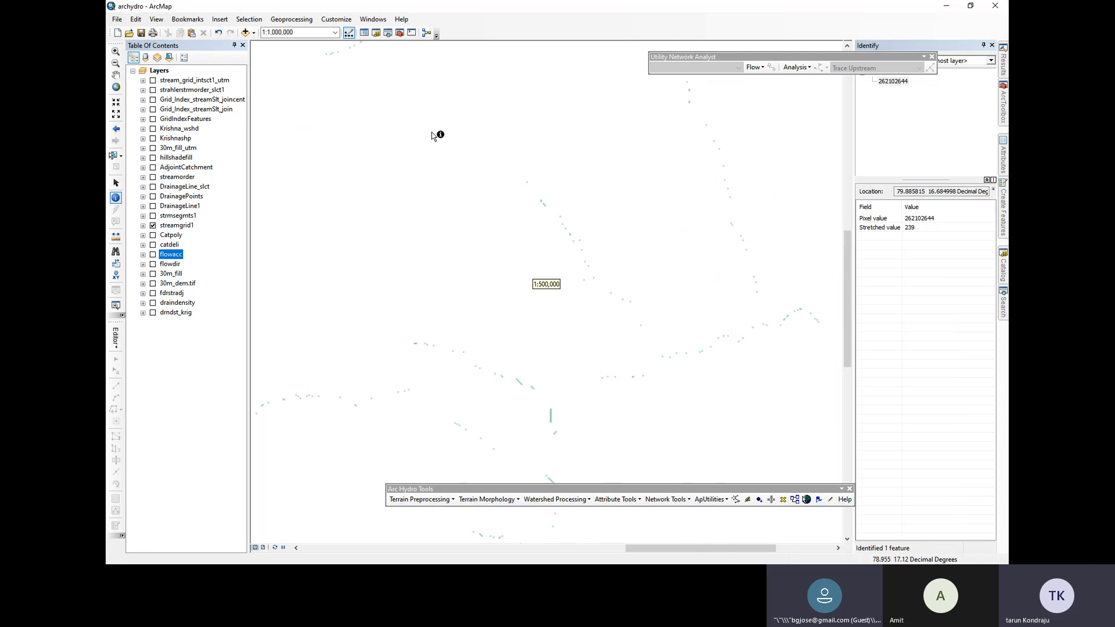
{"action": "scroll", "coordinate": [590, 337], "scroll_direction": "up", "scroll_amount": 2}
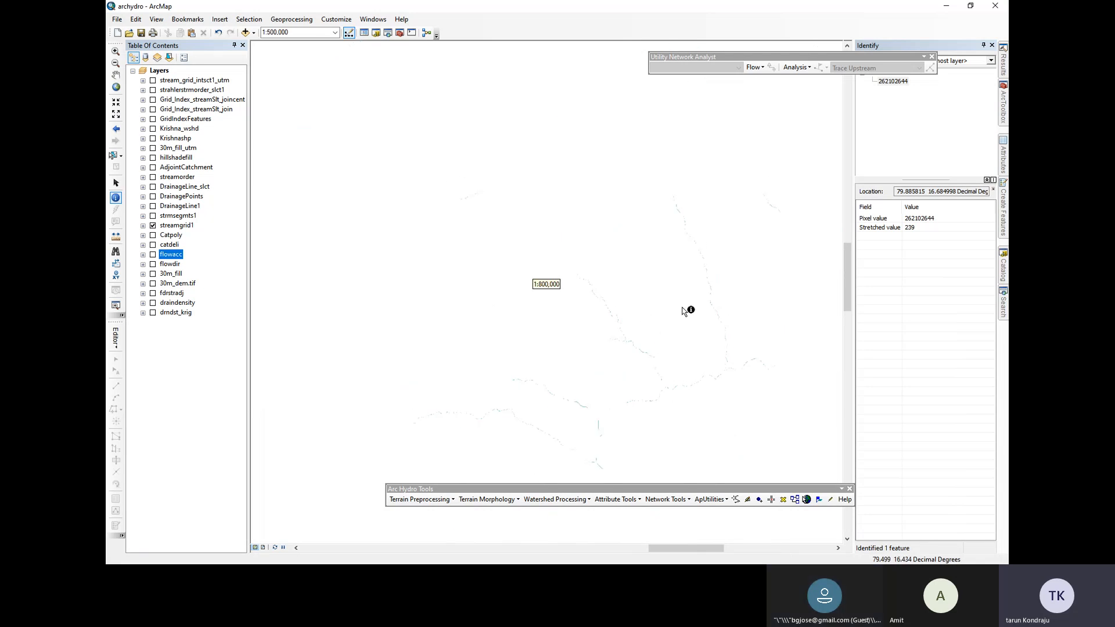
{"action": "scroll", "coordinate": [648, 174], "scroll_direction": "up", "scroll_amount": 2}
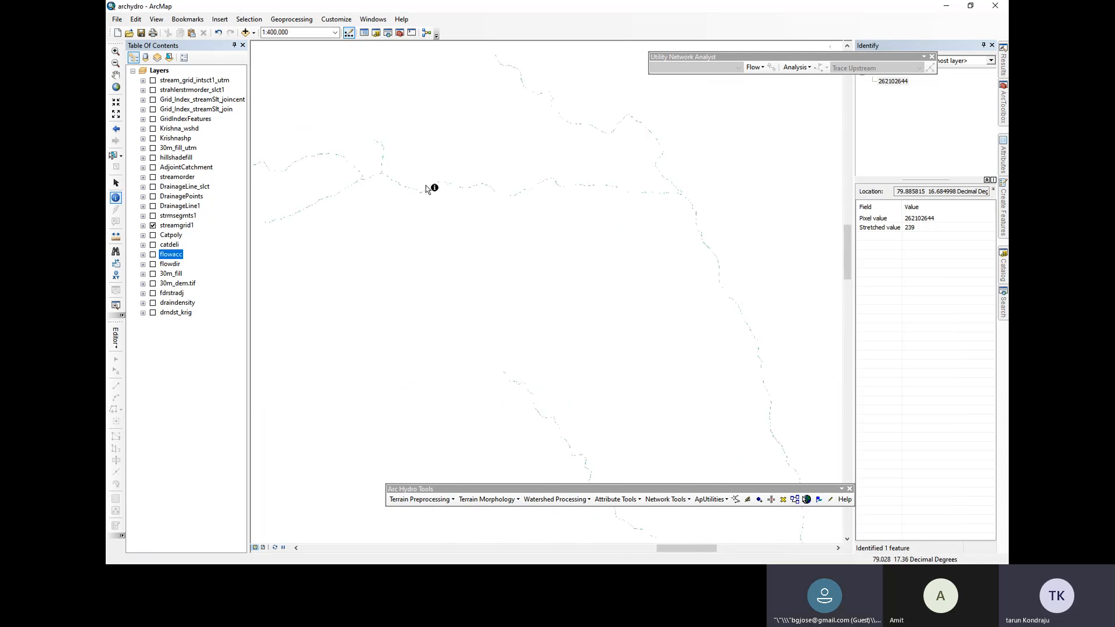
{"action": "scroll", "coordinate": [622, 256], "scroll_direction": "down", "scroll_amount": 3}
{"action": "scroll", "coordinate": [738, 262], "scroll_direction": "up", "scroll_amount": 4}
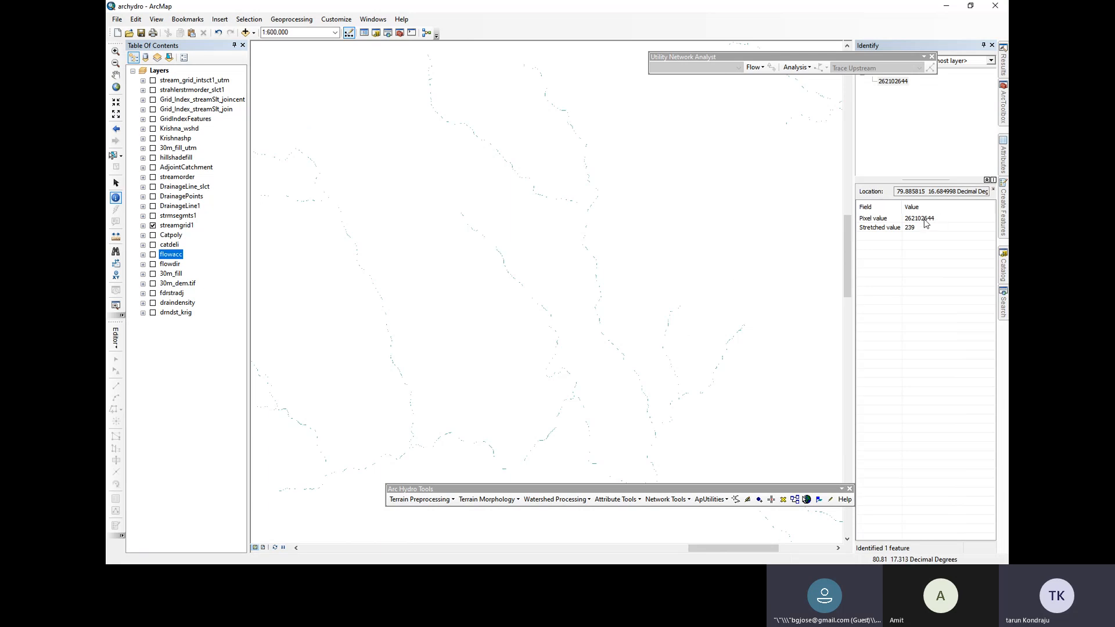
Try shortening the number of cells to define stream to 281 in Stream Definition, then close the tool without running it
{"action": "left_click", "coordinate": [1002, 107]}
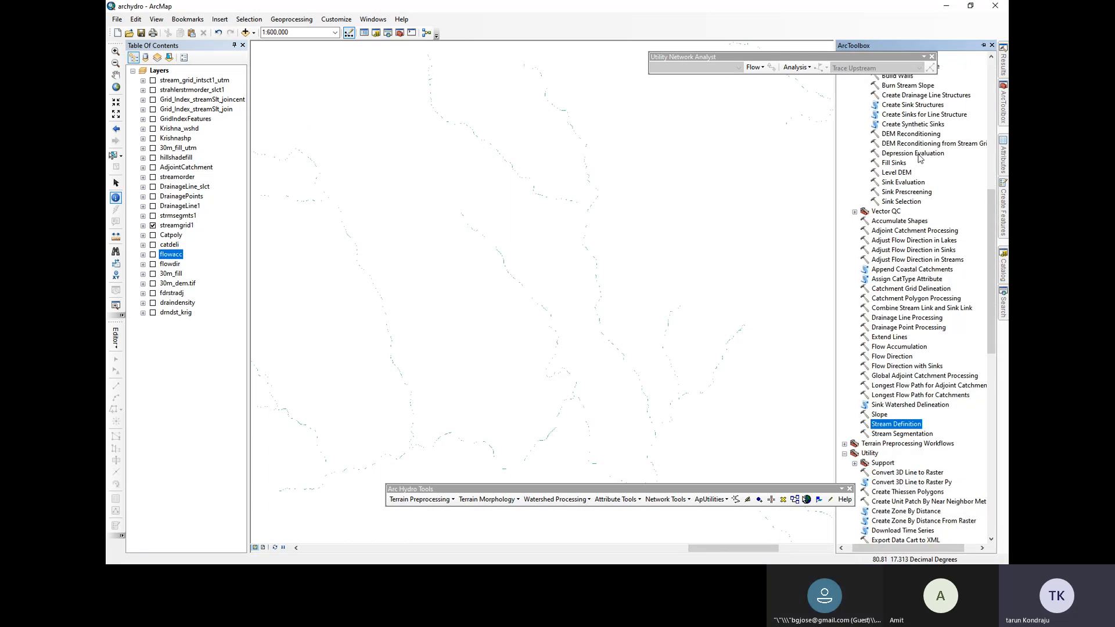
{"action": "double_click", "coordinate": [896, 424]}
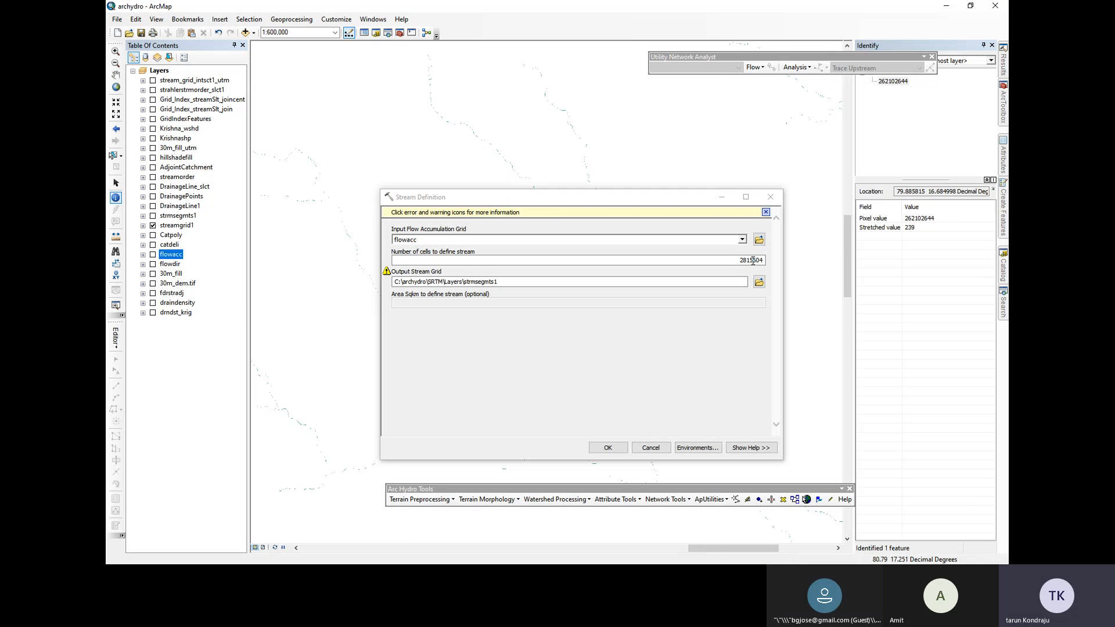
{"action": "left_click_drag", "start_coordinate": [753, 261], "coordinate": [764, 264]}
{"action": "key", "text": "BackSpace"}
{"action": "key", "text": "BackSpace"}
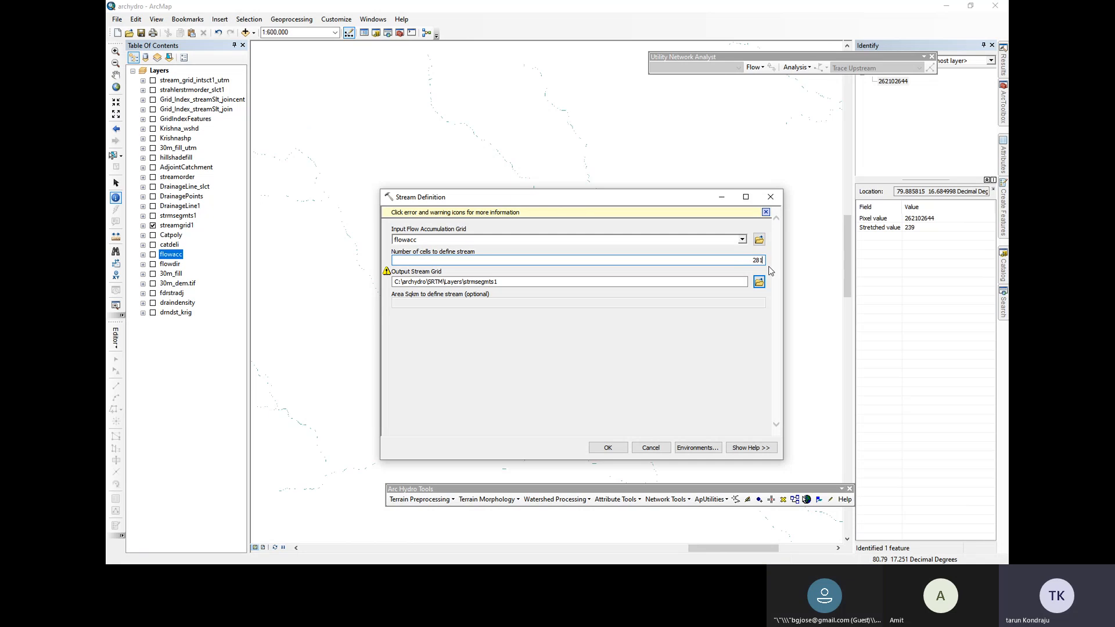
{"action": "left_click", "coordinate": [770, 197]}
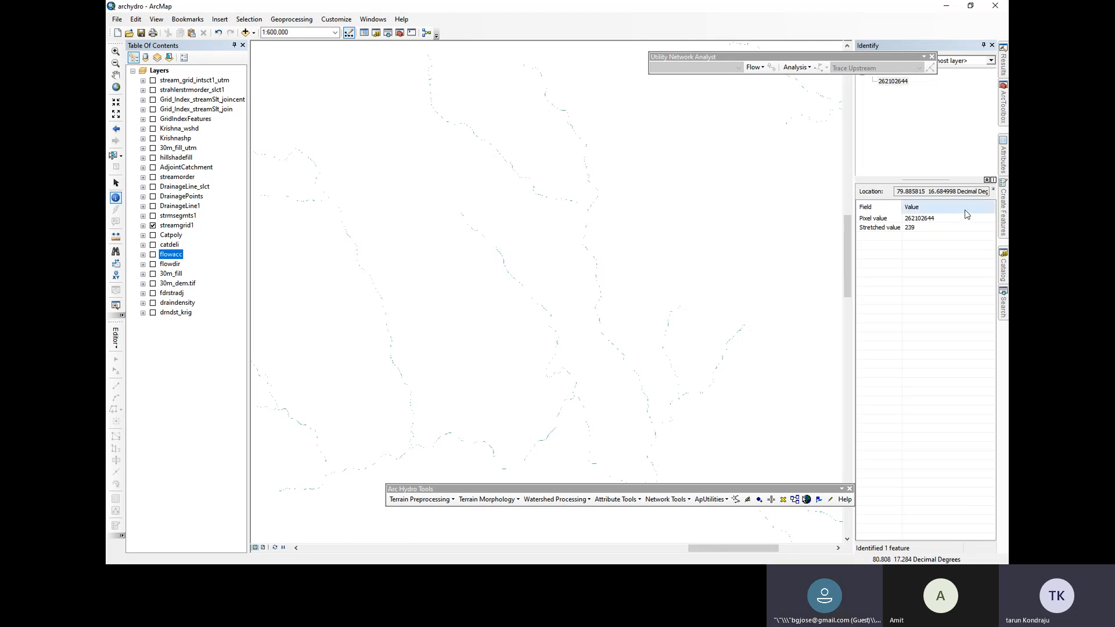
Examine the streamgrid1 tributary junctions in the east at several scales, then the whole grid
{"action": "scroll", "coordinate": [689, 251], "scroll_direction": "down", "scroll_amount": 2}
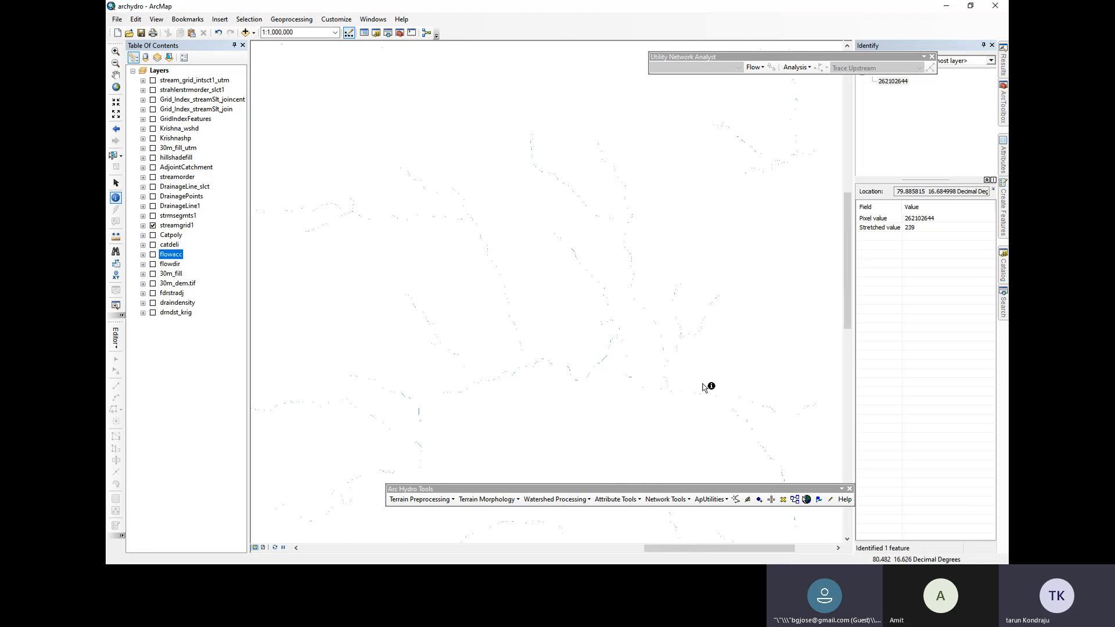
{"action": "scroll", "coordinate": [706, 385], "scroll_direction": "up", "scroll_amount": 3}
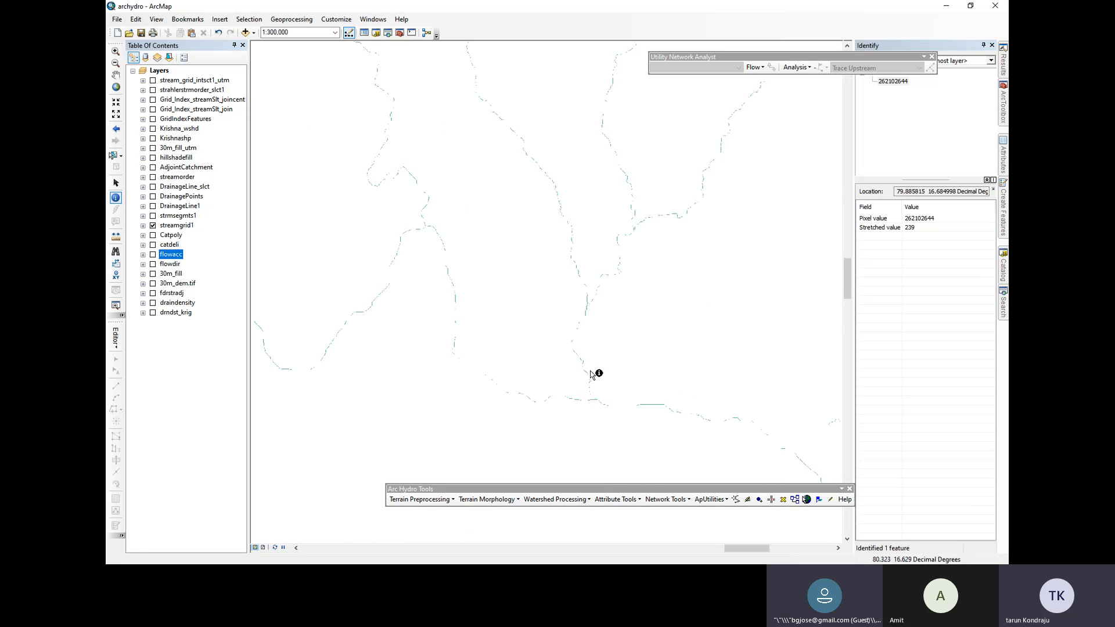
{"action": "scroll", "coordinate": [587, 369], "scroll_direction": "up", "scroll_amount": 5}
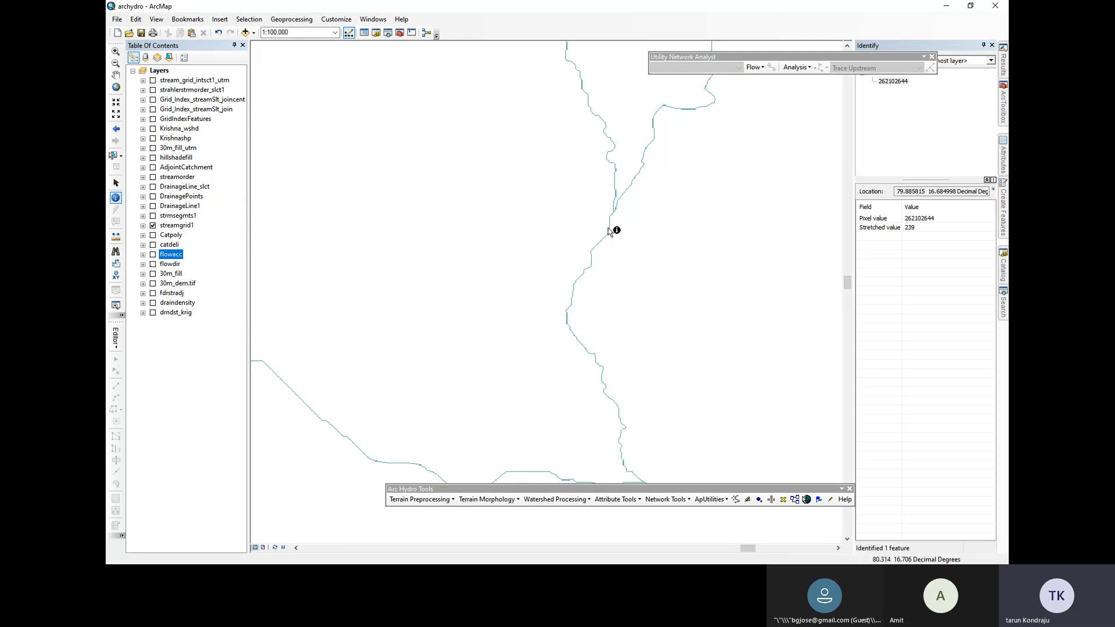
{"action": "scroll", "coordinate": [609, 231], "scroll_direction": "down", "scroll_amount": 3}
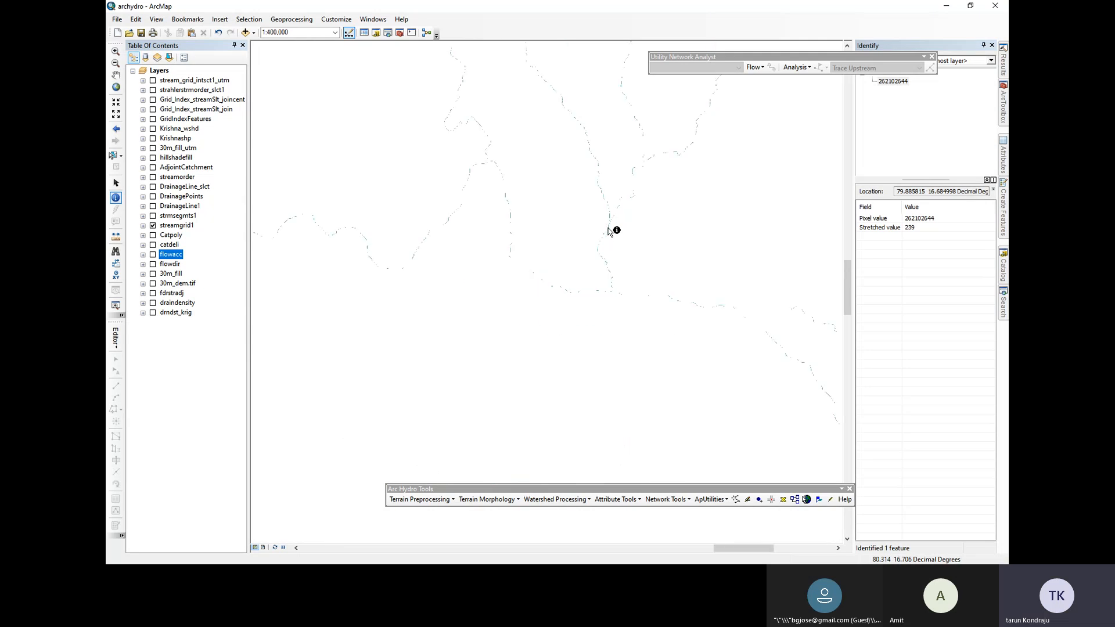
{"action": "scroll", "coordinate": [485, 281], "scroll_direction": "up", "scroll_amount": 1}
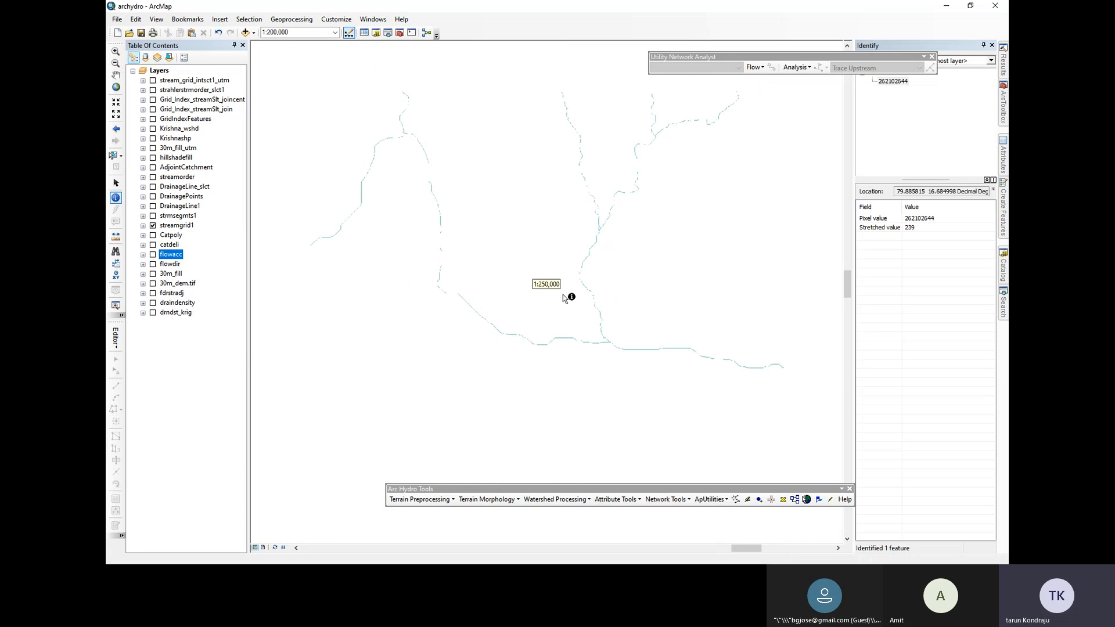
{"action": "scroll", "coordinate": [610, 311], "scroll_direction": "down", "scroll_amount": 5}
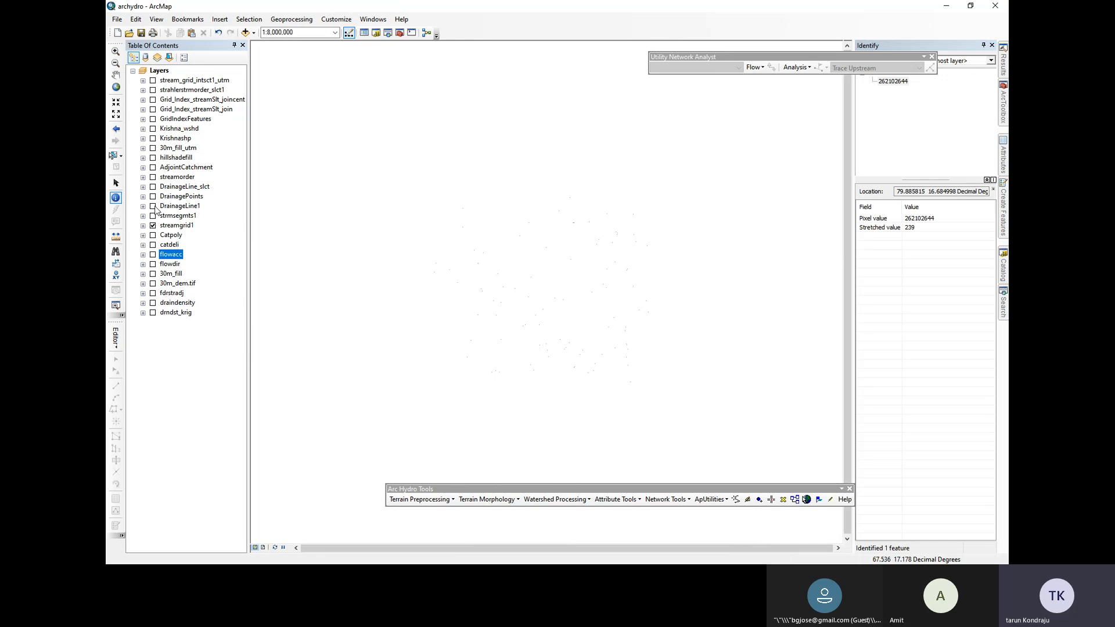
Turn on flowacc beneath streamgrid1 and compare the stream cells with the accumulation grid in the western area
{"action": "left_click", "coordinate": [153, 254]}
{"action": "scroll", "coordinate": [510, 266], "scroll_direction": "up", "scroll_amount": 4}
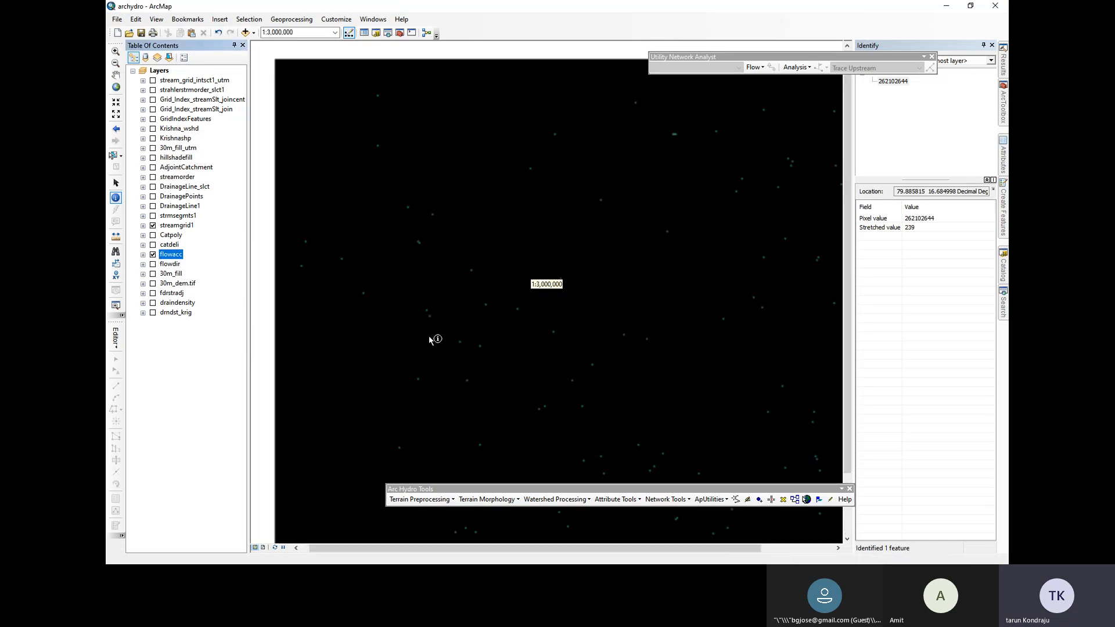
{"action": "scroll", "coordinate": [424, 333], "scroll_direction": "up", "scroll_amount": 5}
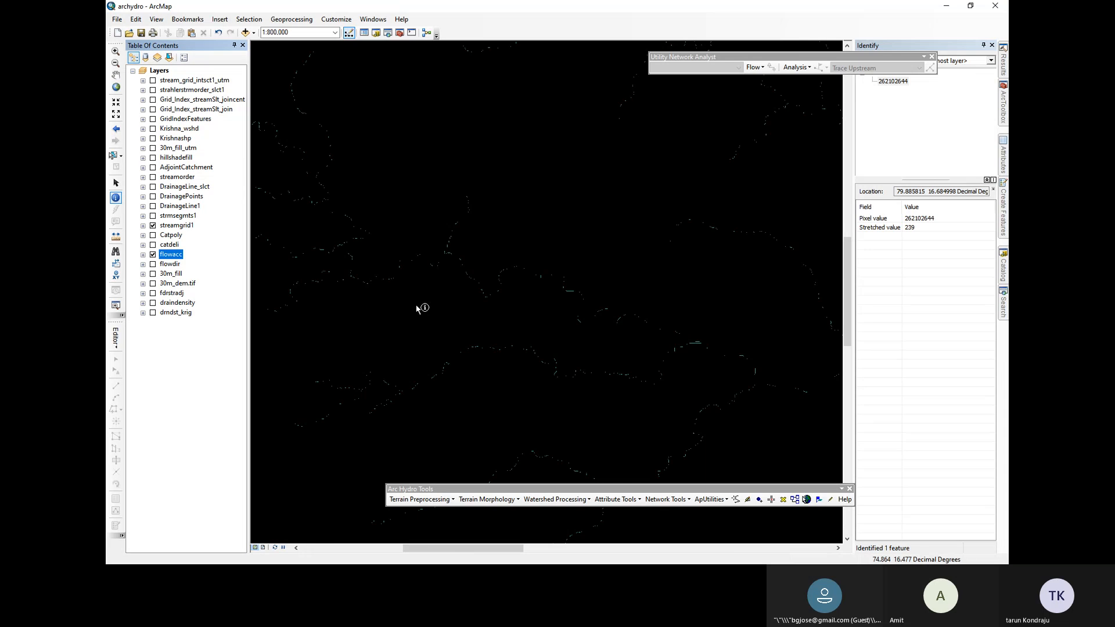
{"action": "scroll", "coordinate": [430, 269], "scroll_direction": "up", "scroll_amount": 2}
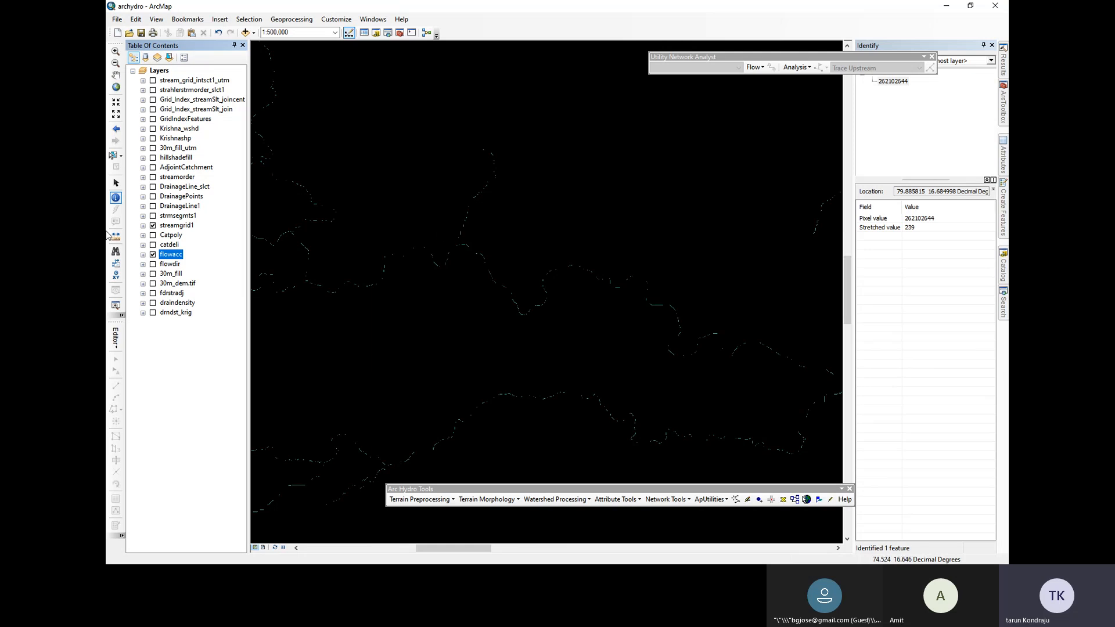
View the Catpoly catchments over the streams, then leave only Krishnashp and streamgrid1 displayed across the whole basin
{"action": "left_click", "coordinate": [152, 235]}
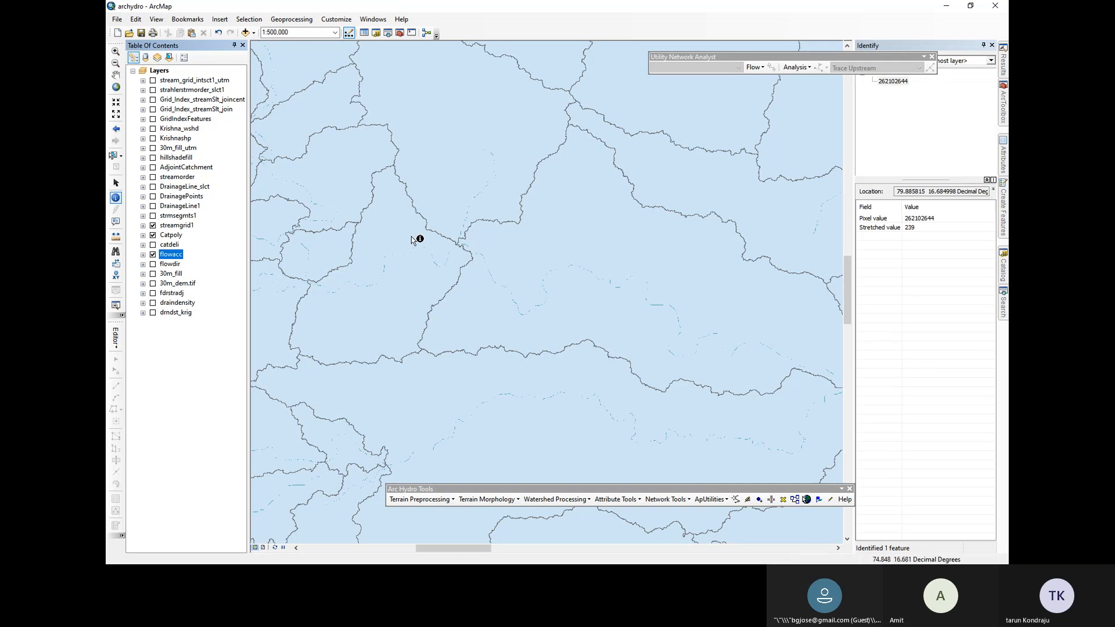
{"action": "left_click", "coordinate": [153, 255]}
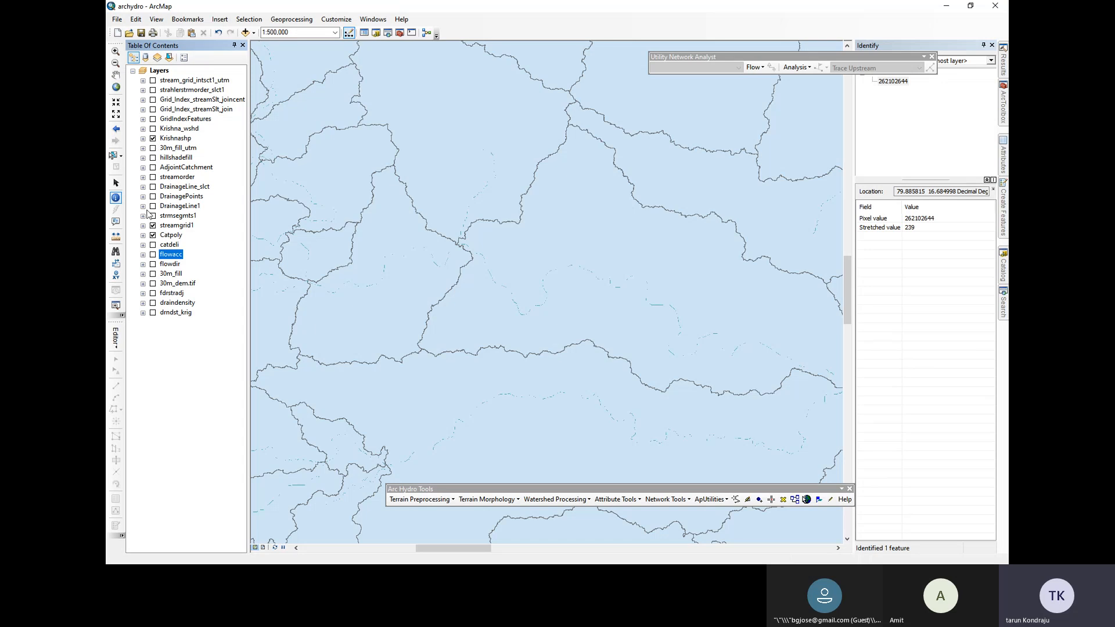
{"action": "left_click", "coordinate": [153, 235]}
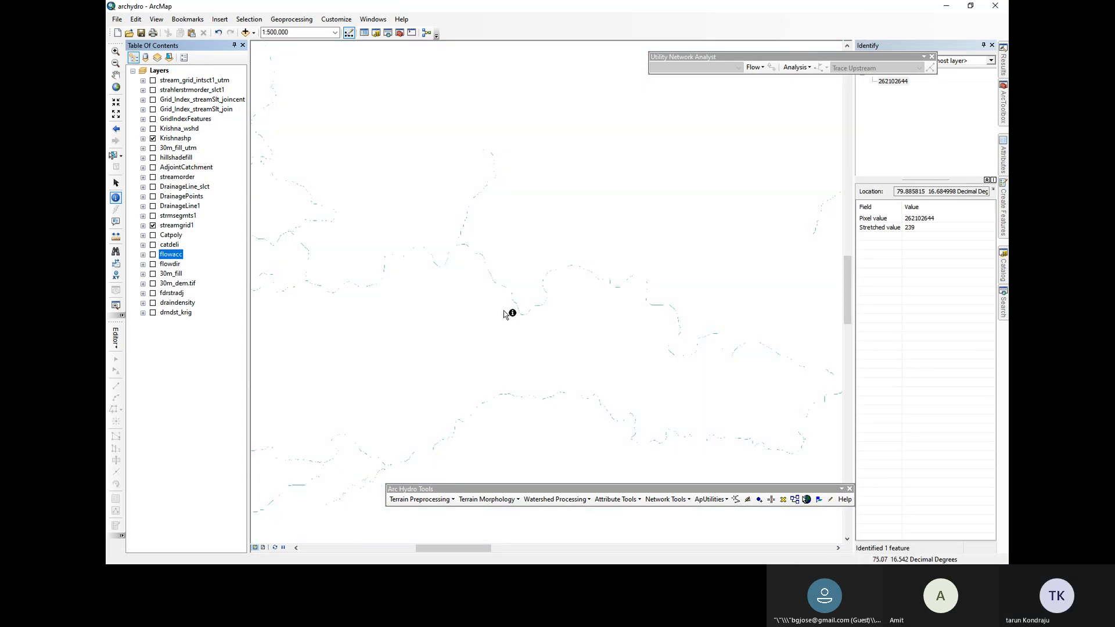
{"action": "scroll", "coordinate": [548, 267], "scroll_direction": "down", "scroll_amount": 3}
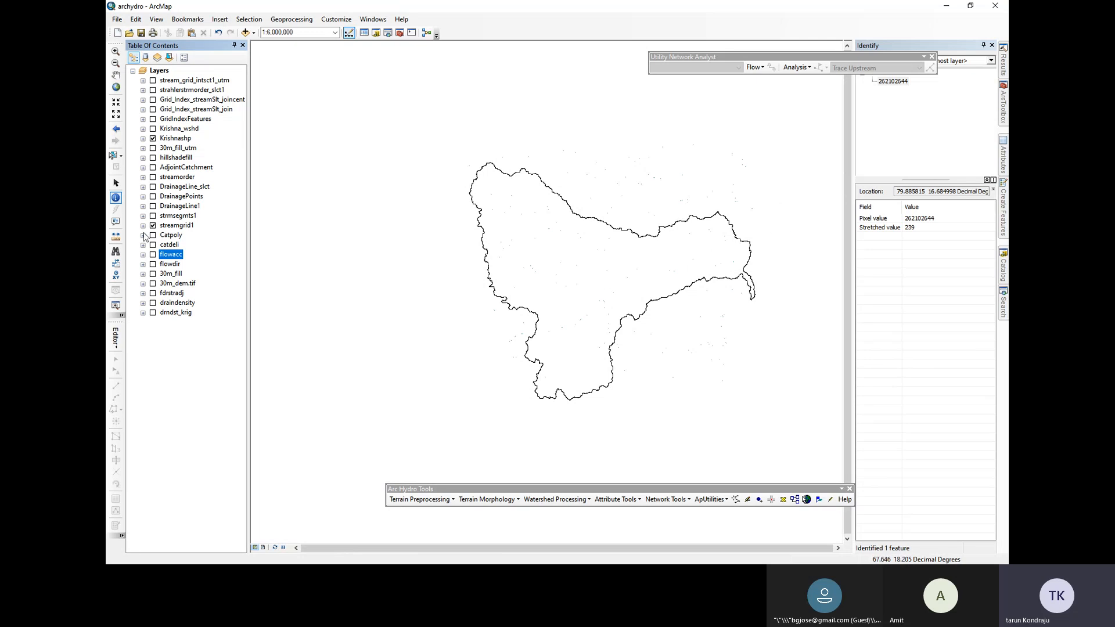
Display the Catpoly catchments over the Krishnashp boundary, then hide them again
{"action": "left_click", "coordinate": [115, 182]}
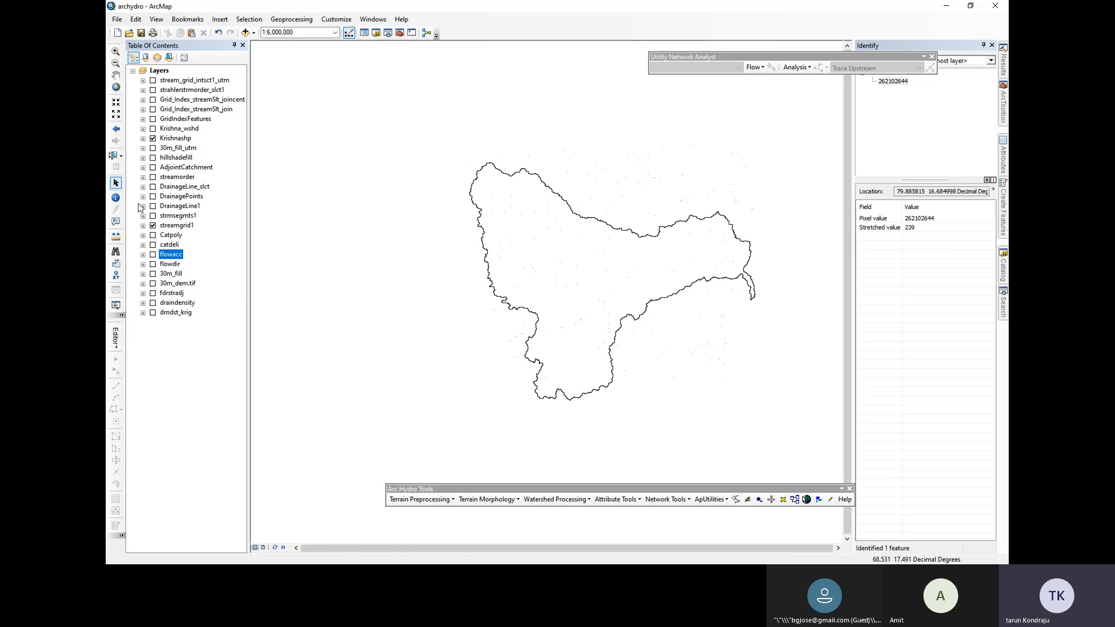
{"action": "left_click", "coordinate": [153, 235]}
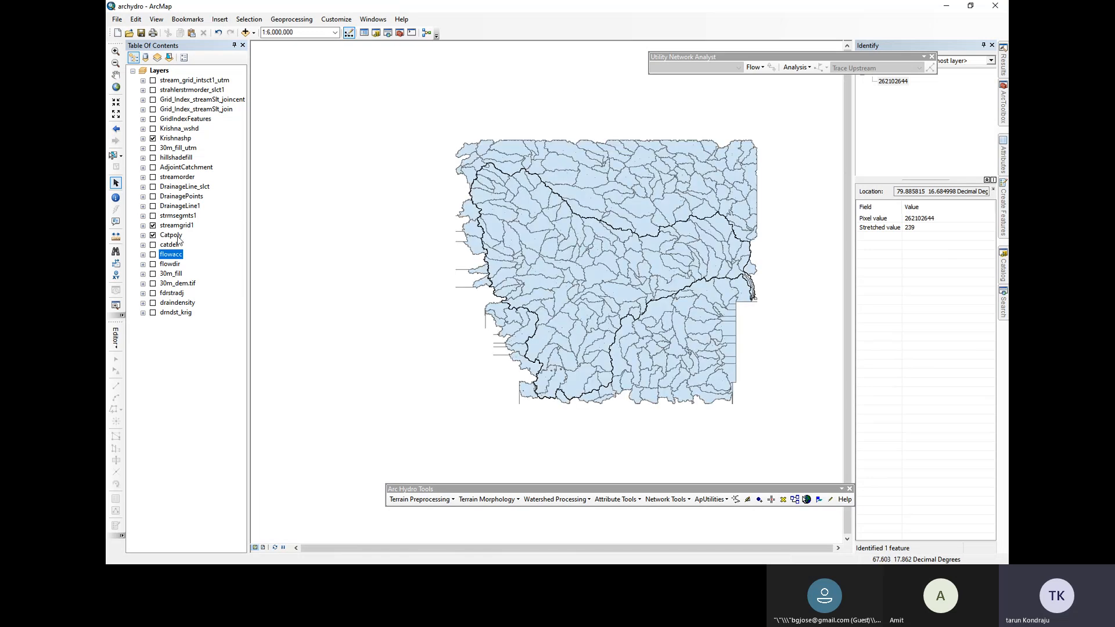
{"action": "left_click", "coordinate": [153, 235]}
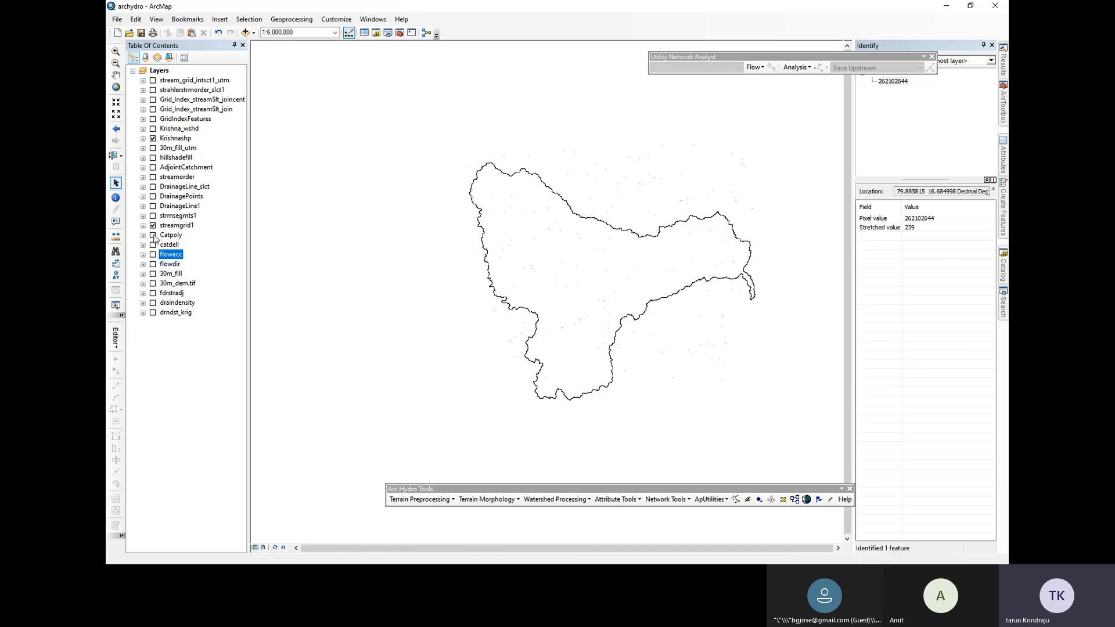
Locate the Stream Segmentation tool among the terrain preprocessing tools, then switch streamgrid1 off and back on
{"action": "left_click", "coordinate": [1005, 122]}
{"action": "left_click", "coordinate": [902, 434]}
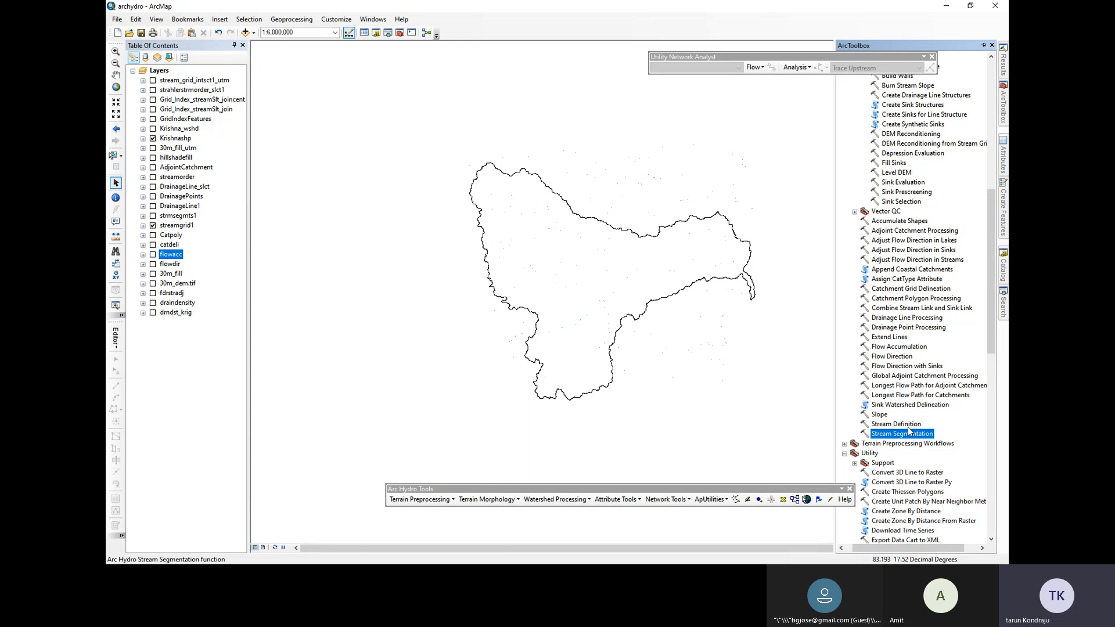
{"action": "left_click", "coordinate": [152, 226]}
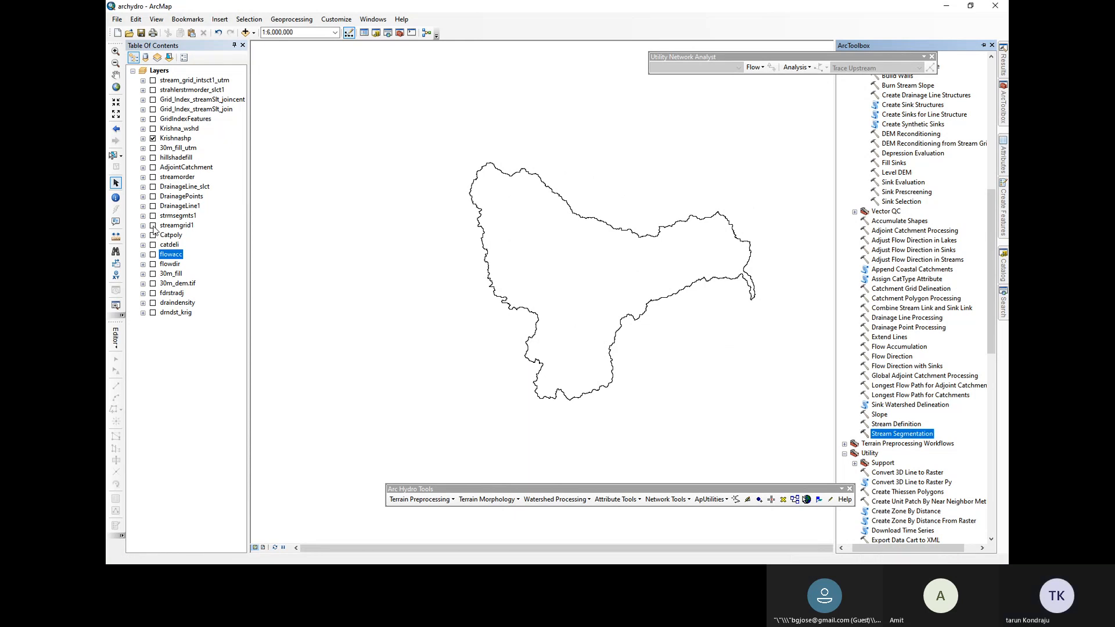
{"action": "left_click", "coordinate": [153, 225]}
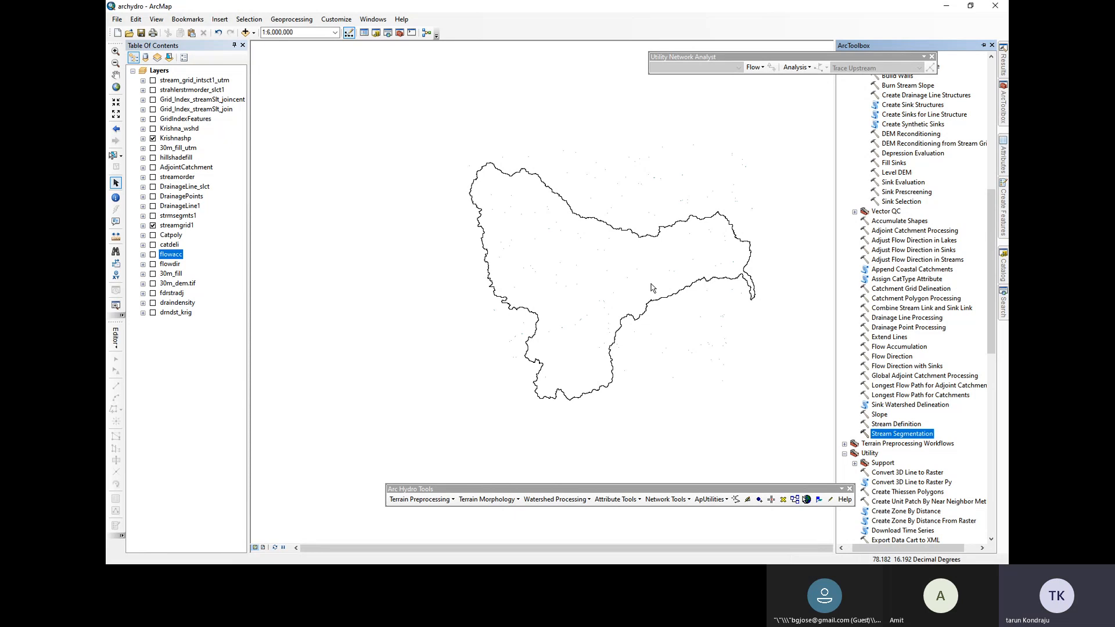
Identify a location on a streamgrid1 reach south of the basin's northern boundary at cell-level scale
{"action": "scroll", "coordinate": [619, 237], "scroll_direction": "up", "scroll_amount": 5}
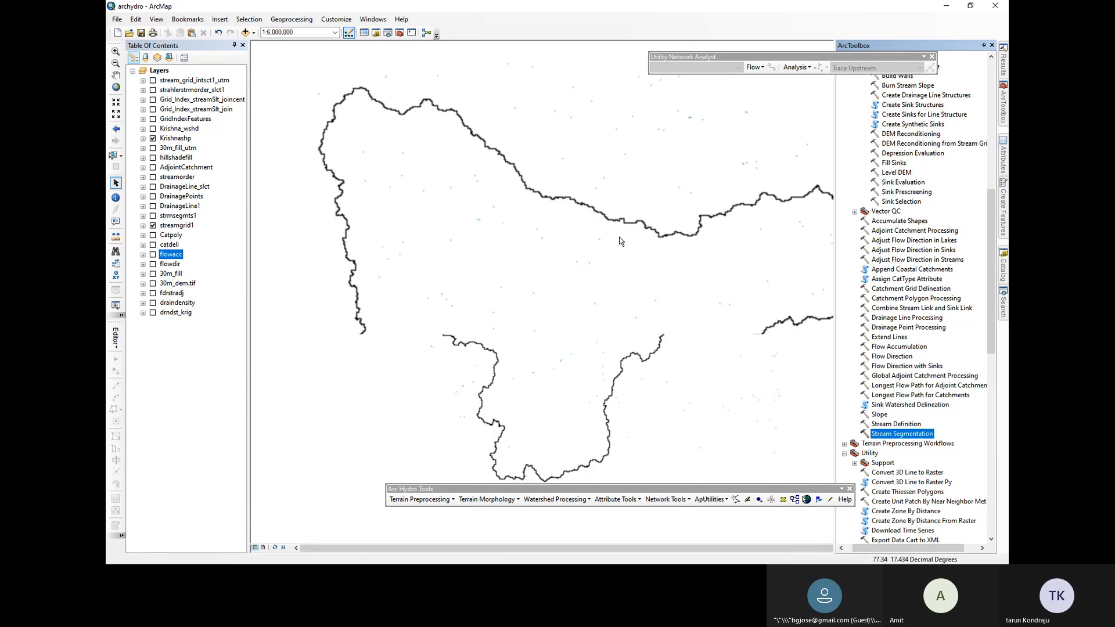
{"action": "scroll", "coordinate": [576, 256], "scroll_direction": "up", "scroll_amount": 1}
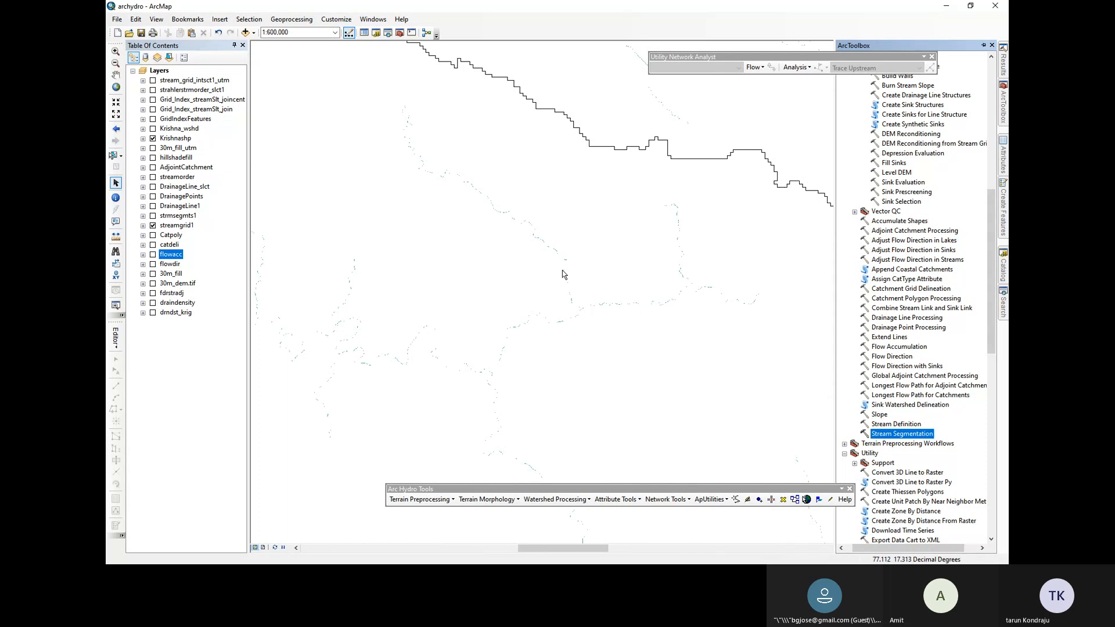
{"action": "scroll", "coordinate": [561, 273], "scroll_direction": "up", "scroll_amount": 3}
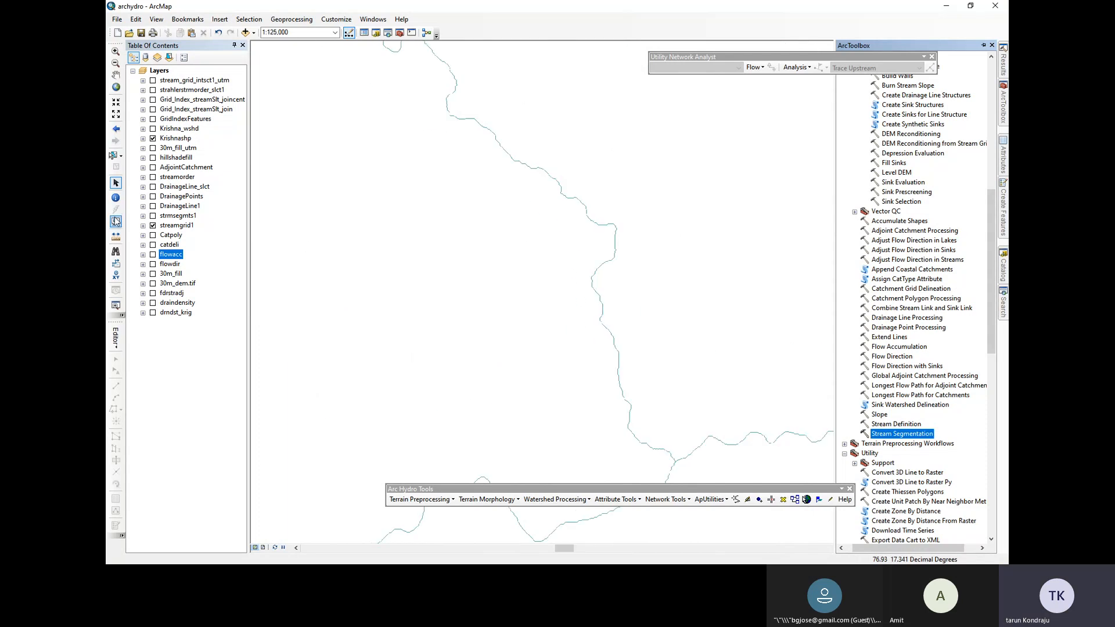
{"action": "left_click", "coordinate": [115, 197]}
{"action": "scroll", "coordinate": [607, 261], "scroll_direction": "up", "scroll_amount": 4}
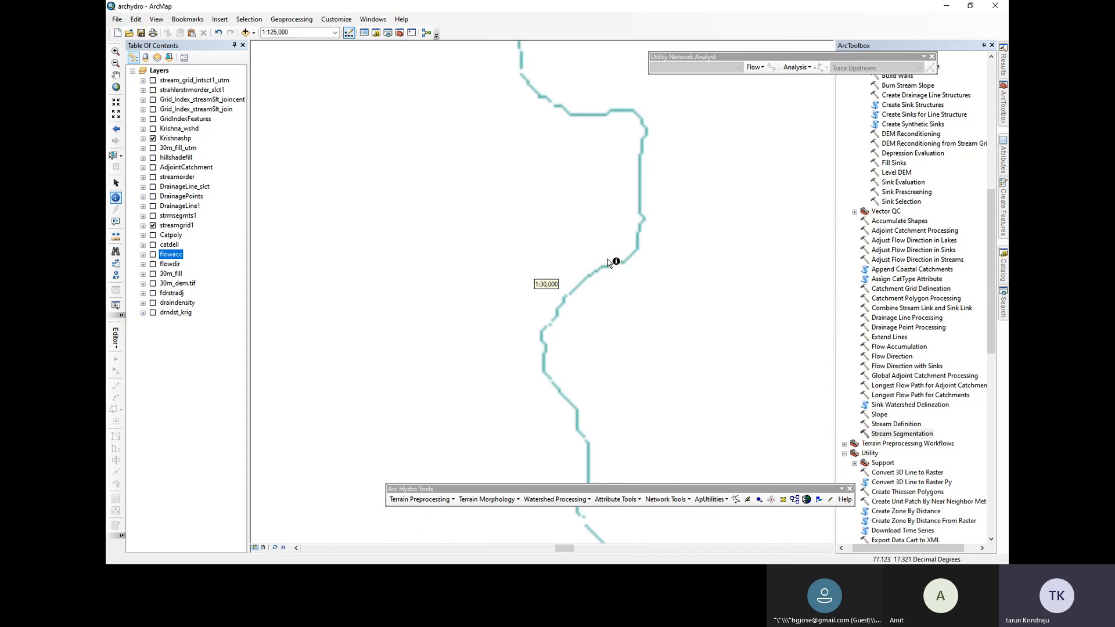
{"action": "scroll", "coordinate": [608, 259], "scroll_direction": "up", "scroll_amount": 2}
{"action": "left_click", "coordinate": [679, 207]}
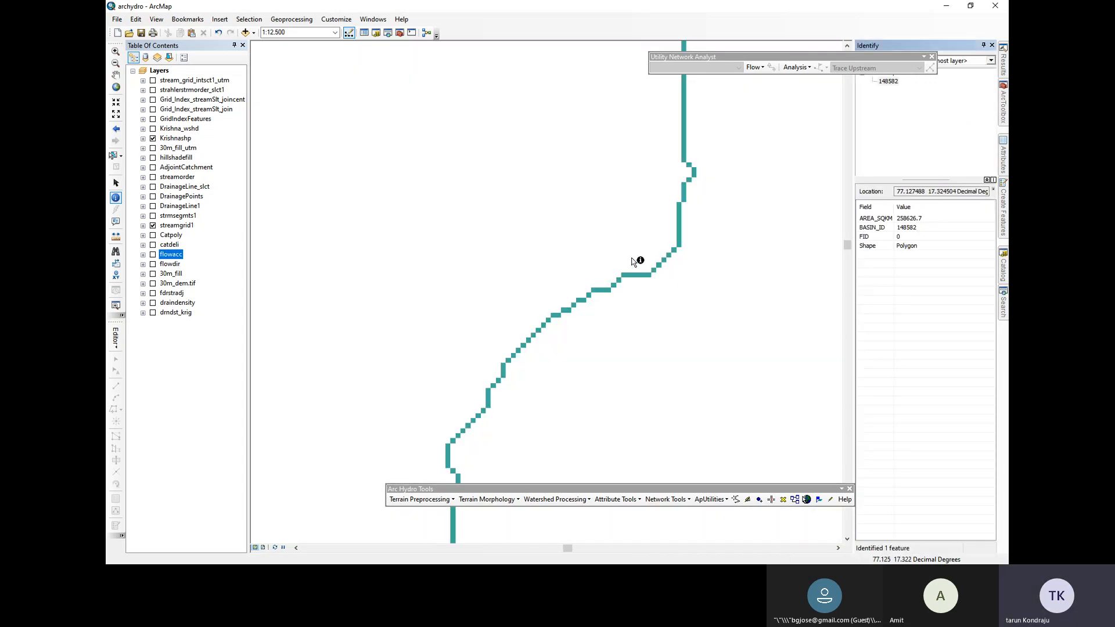
Examine the streamgrid1 reaches and the junction where they meet, from individual cells out to the wider basin
{"action": "scroll", "coordinate": [633, 260], "scroll_direction": "down", "scroll_amount": 6}
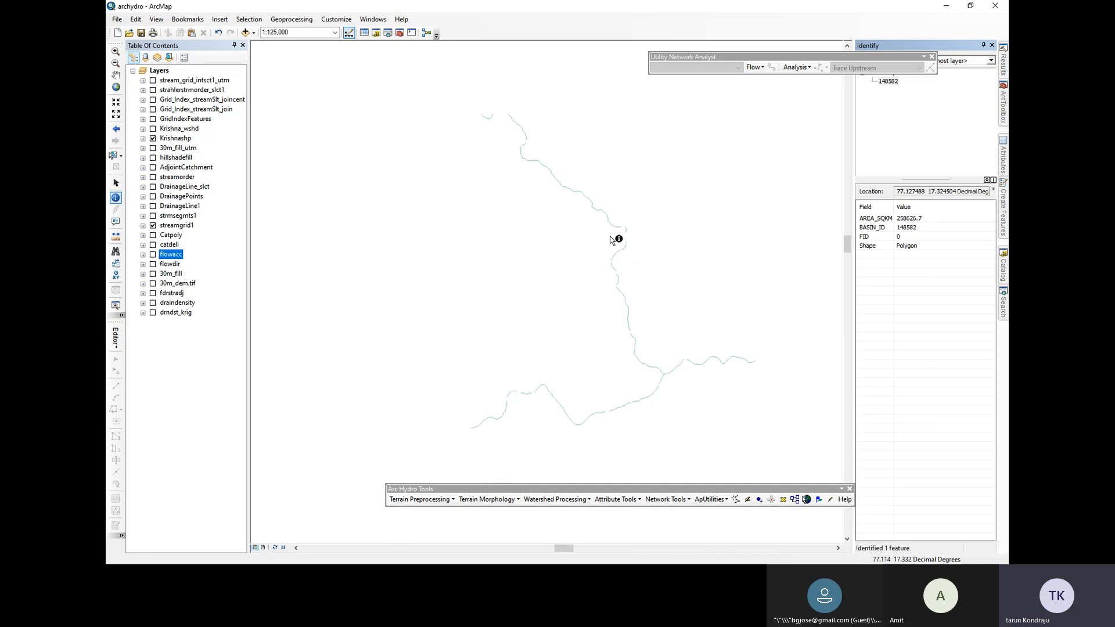
{"action": "scroll", "coordinate": [706, 336], "scroll_direction": "up", "scroll_amount": 4}
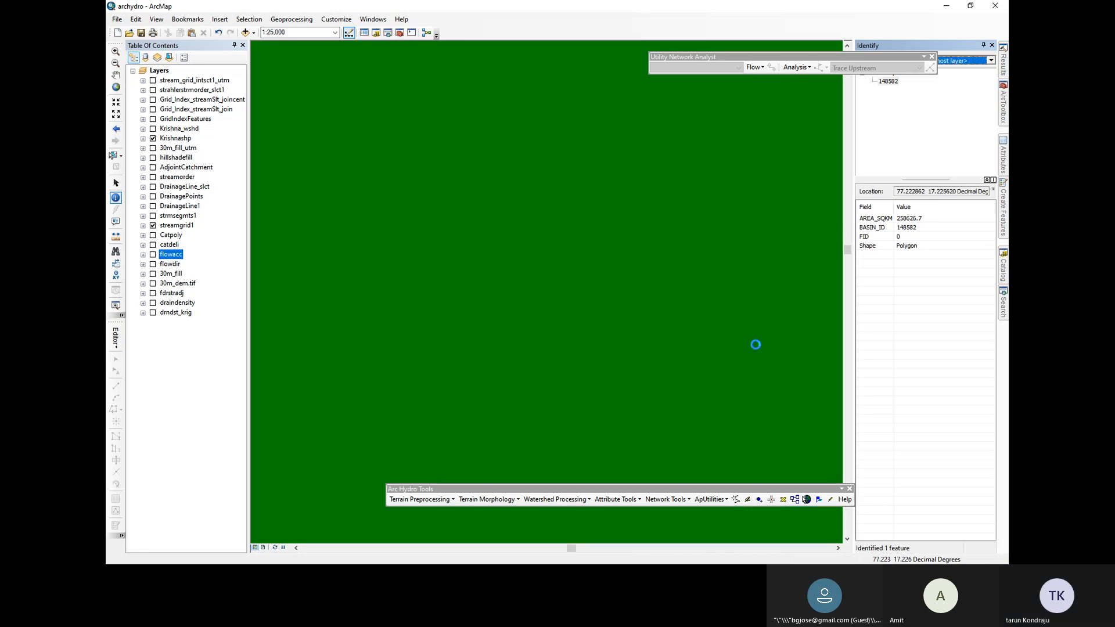
{"action": "scroll", "coordinate": [795, 341], "scroll_direction": "up", "scroll_amount": 3}
{"action": "scroll", "coordinate": [781, 332], "scroll_direction": "up", "scroll_amount": 2}
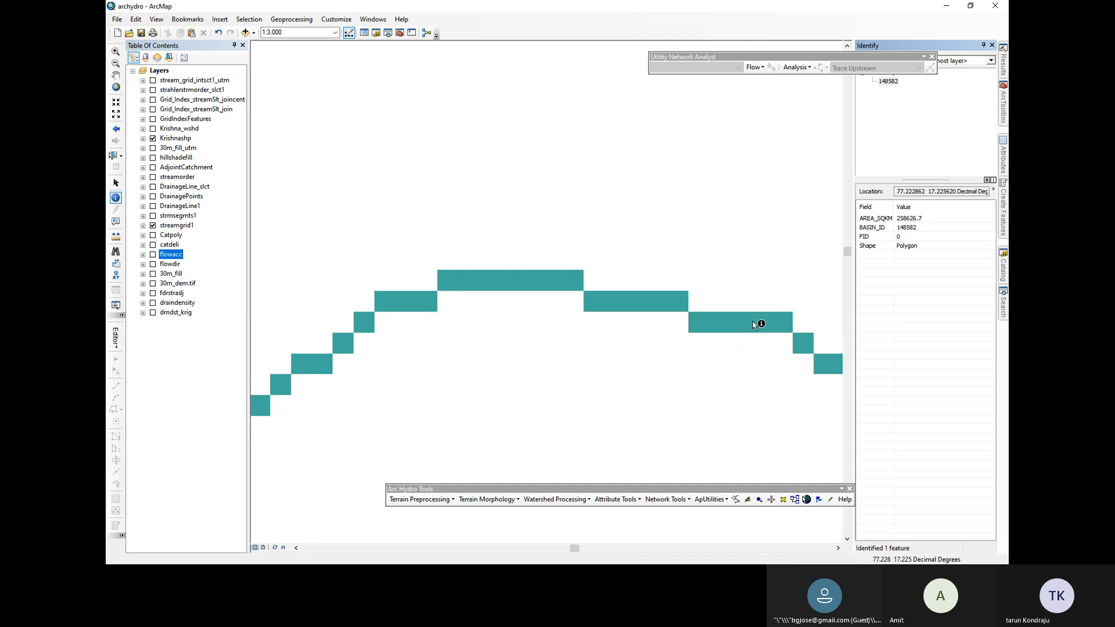
{"action": "scroll", "coordinate": [555, 306], "scroll_direction": "down", "scroll_amount": 8}
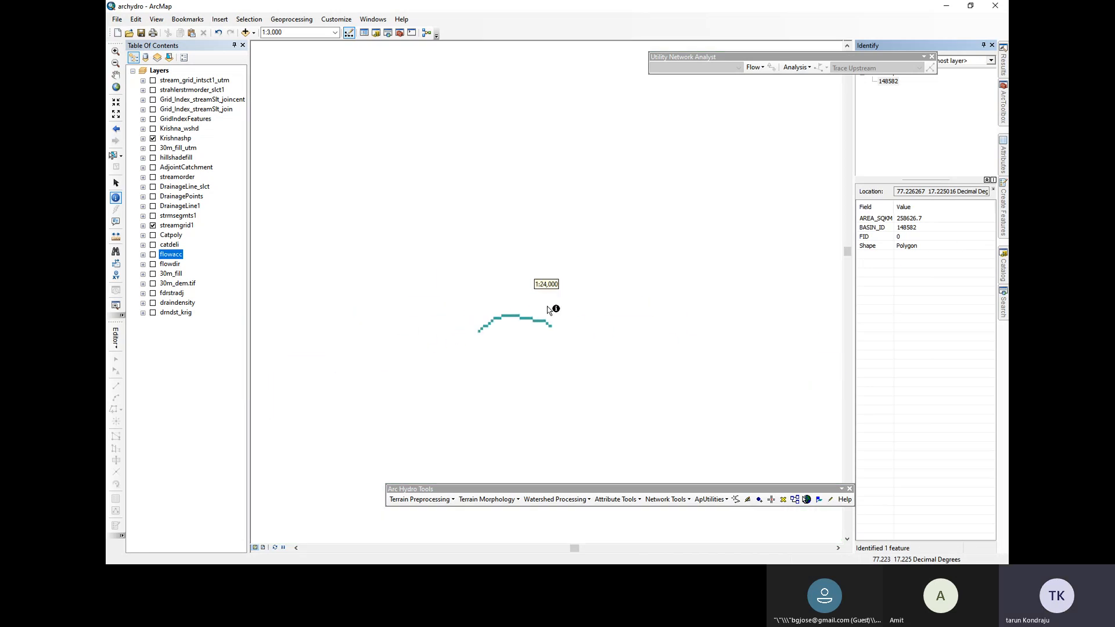
{"action": "scroll", "coordinate": [455, 321], "scroll_direction": "down", "scroll_amount": 2}
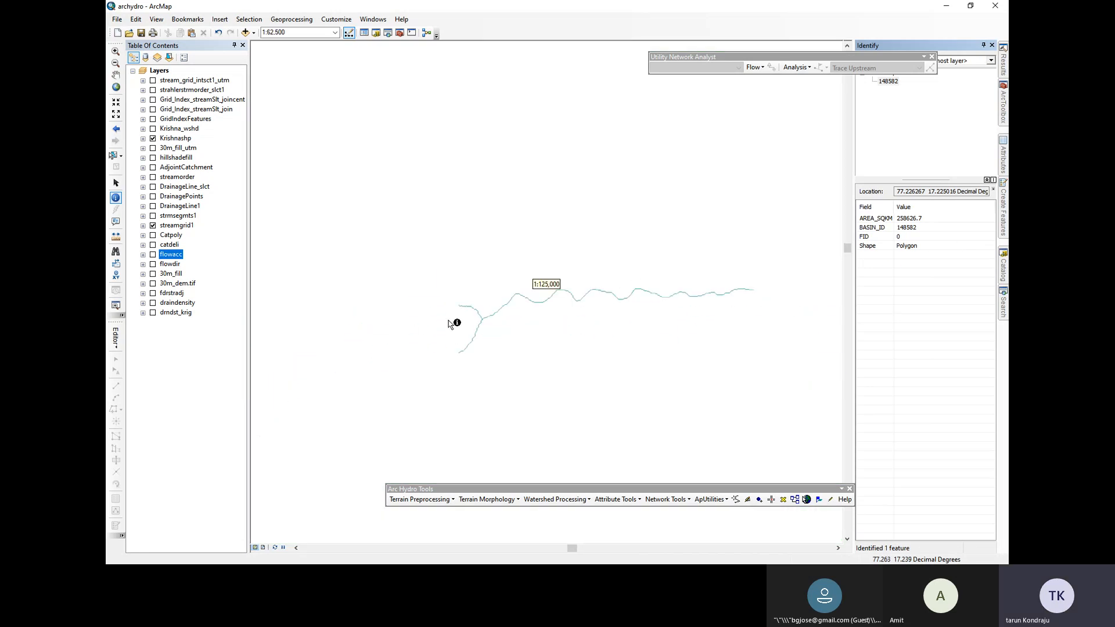
{"action": "scroll", "coordinate": [480, 320], "scroll_direction": "up", "scroll_amount": 3}
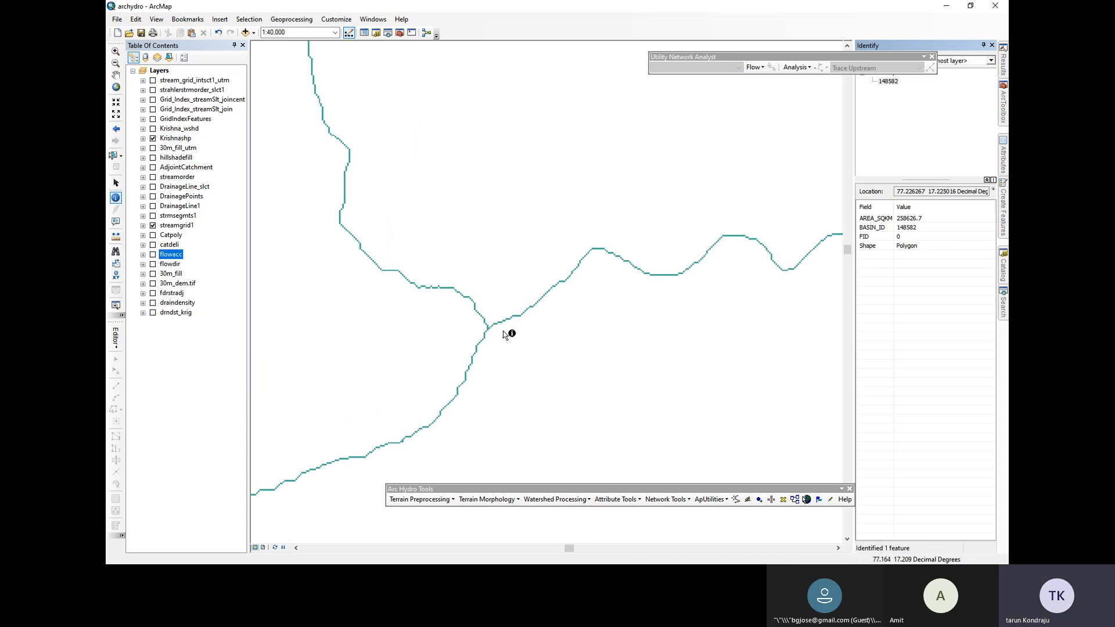
{"action": "scroll", "coordinate": [664, 295], "scroll_direction": "down", "scroll_amount": 4}
{"action": "scroll", "coordinate": [580, 330], "scroll_direction": "up", "scroll_amount": 5}
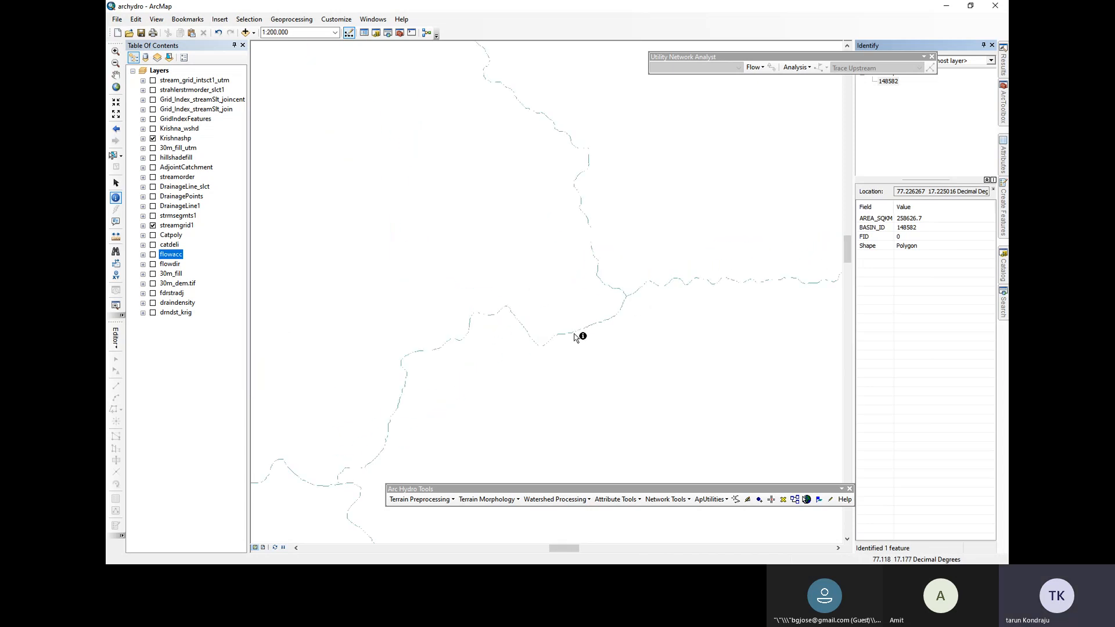
{"action": "scroll", "coordinate": [476, 314], "scroll_direction": "up", "scroll_amount": 5}
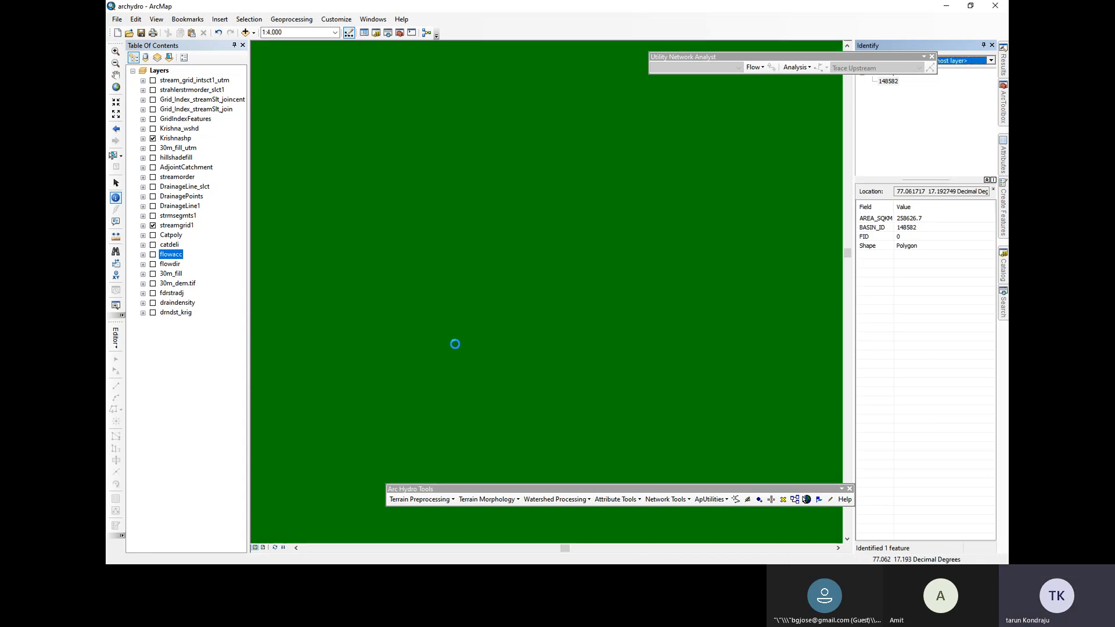
{"action": "scroll", "coordinate": [569, 318], "scroll_direction": "down", "scroll_amount": 3}
{"action": "scroll", "coordinate": [570, 319], "scroll_direction": "down", "scroll_amount": 6}
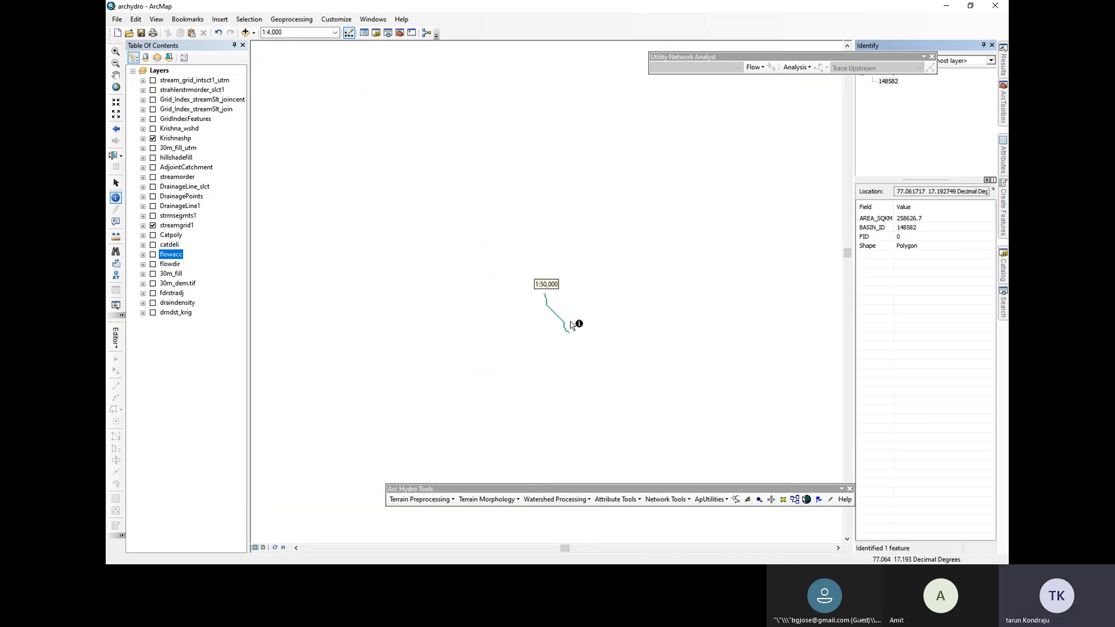
{"action": "scroll", "coordinate": [554, 302], "scroll_direction": "down", "scroll_amount": 4}
{"action": "scroll", "coordinate": [562, 296], "scroll_direction": "down", "scroll_amount": 1}
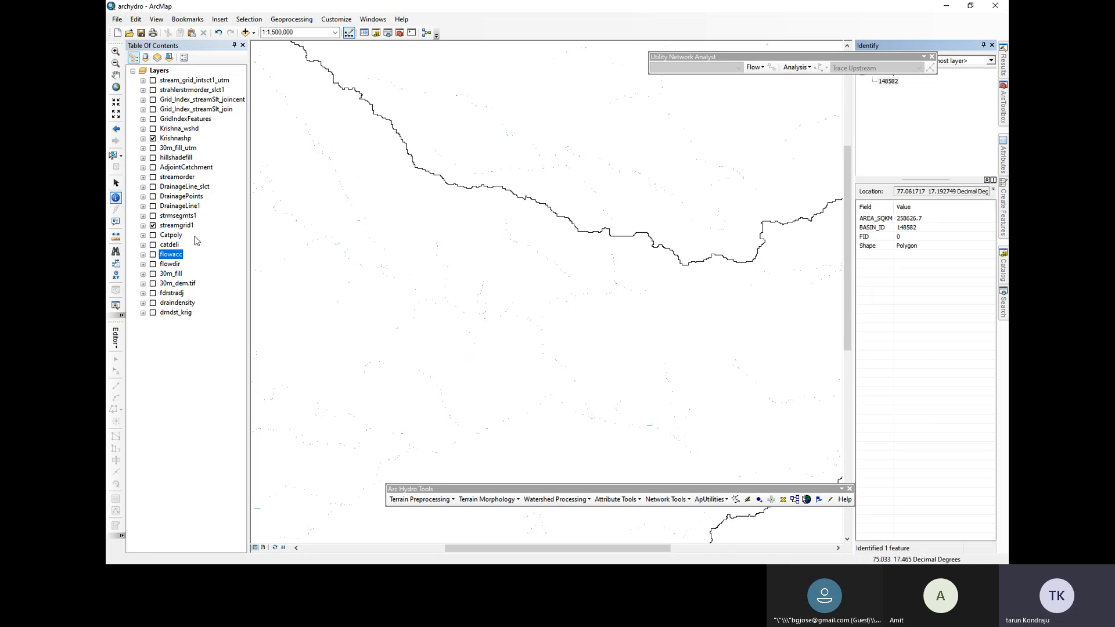
Display strmsegmts1 instead of streamgrid1 and expand the legends of both layers to compare their values
{"action": "left_click", "coordinate": [152, 225]}
{"action": "left_click", "coordinate": [152, 216]}
{"action": "scroll", "coordinate": [633, 266], "scroll_direction": "up", "scroll_amount": 3}
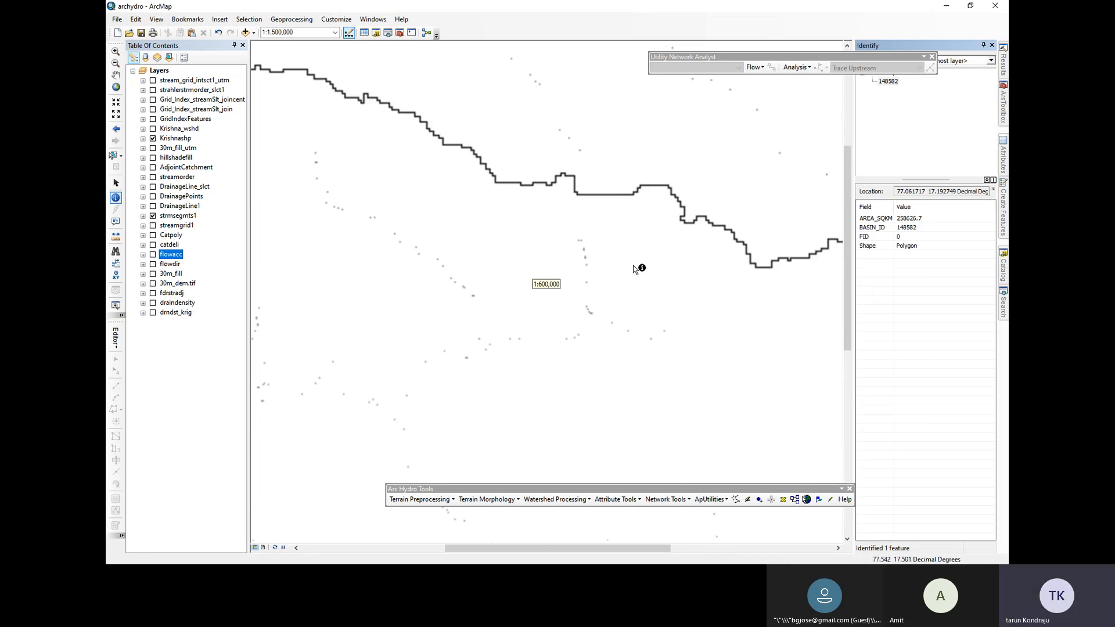
{"action": "left_click", "coordinate": [143, 216]}
{"action": "left_click", "coordinate": [143, 275]}
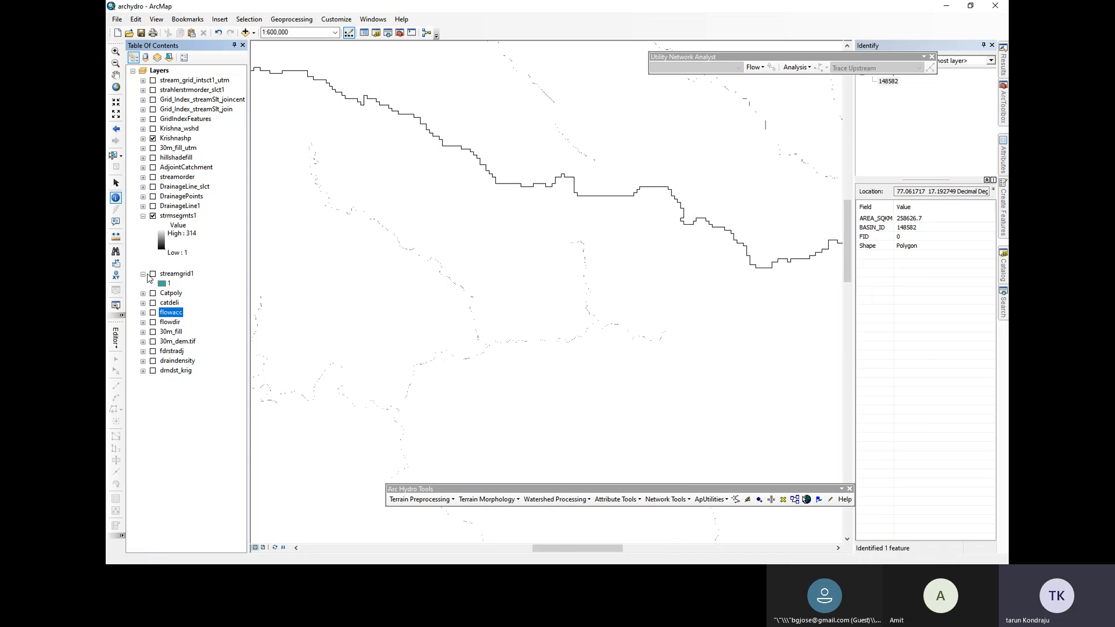
Select streamgrid1 as the input stream grid in Stream Segmentation, keeping flowdir as the flow direction grid, and close the dialog
{"action": "left_click", "coordinate": [992, 45]}
{"action": "left_click", "coordinate": [1004, 118]}
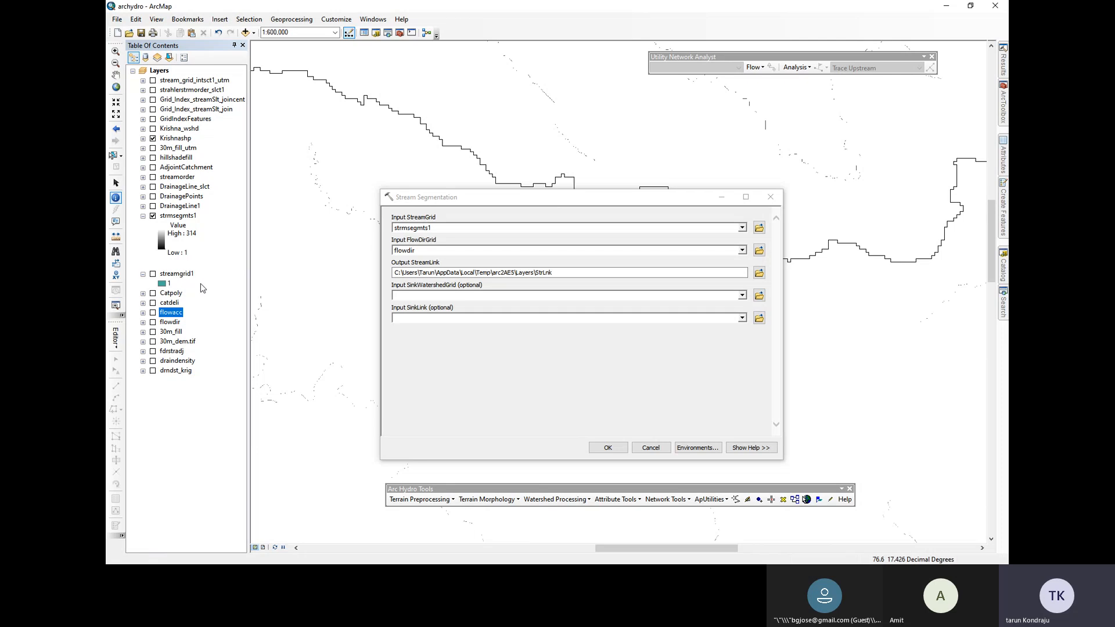
{"action": "left_click_drag", "start_coordinate": [194, 274], "coordinate": [203, 274]}
{"action": "left_click", "coordinate": [743, 228]}
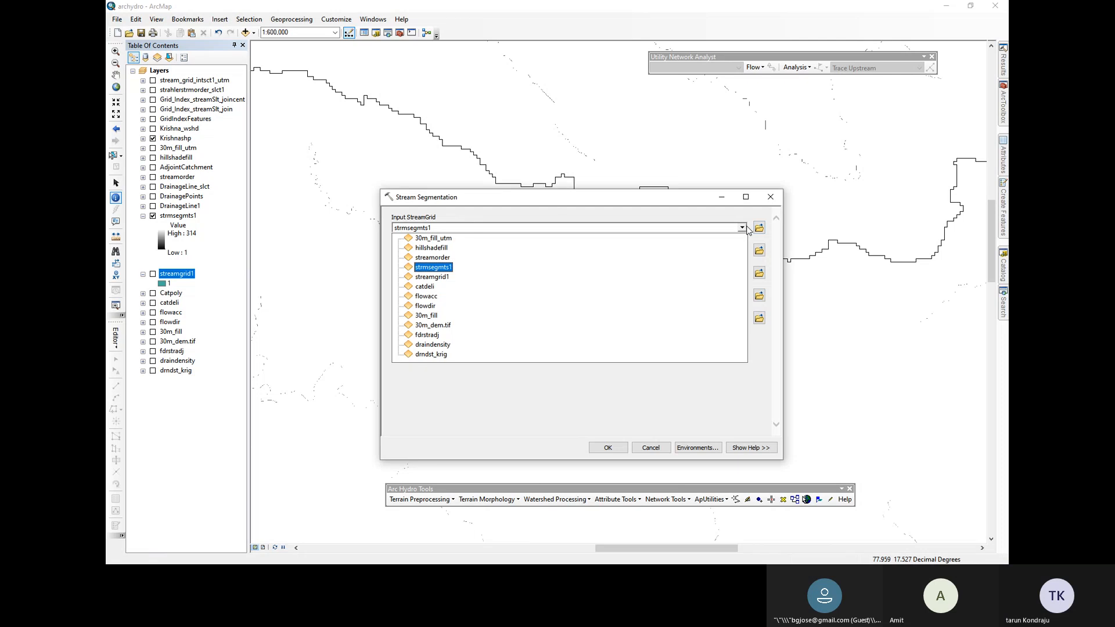
{"action": "left_click", "coordinate": [432, 277]}
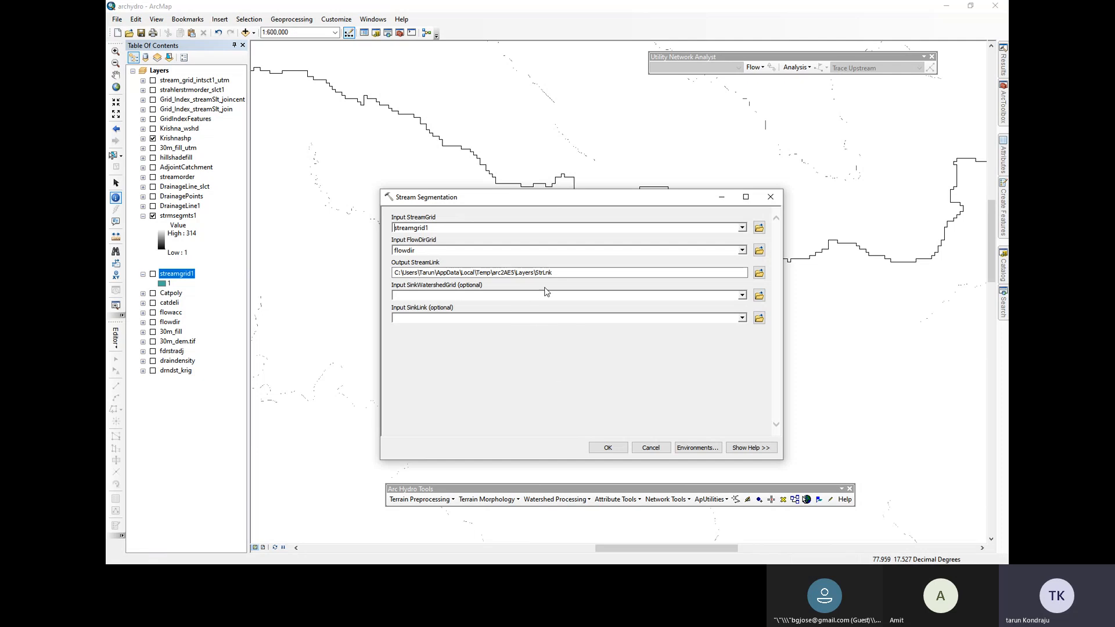
{"action": "left_click", "coordinate": [607, 447]}
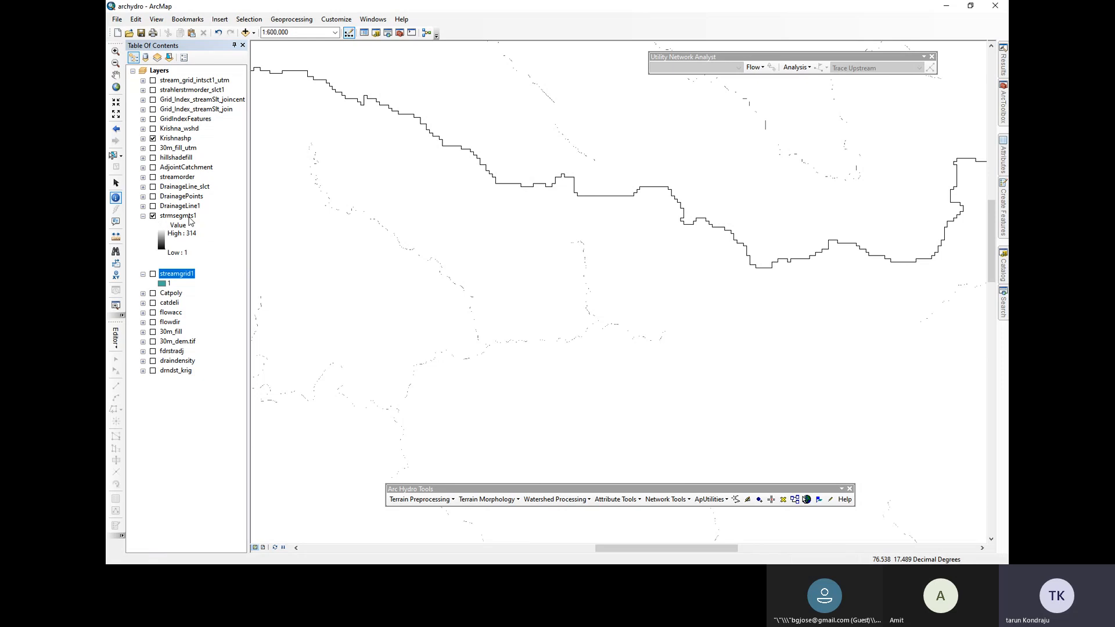
Apply an orange-yellow-green-blue stretched color ramp to the strmsegmts1 layer
{"action": "right_click", "coordinate": [175, 218]}
{"action": "left_click", "coordinate": [164, 231]}
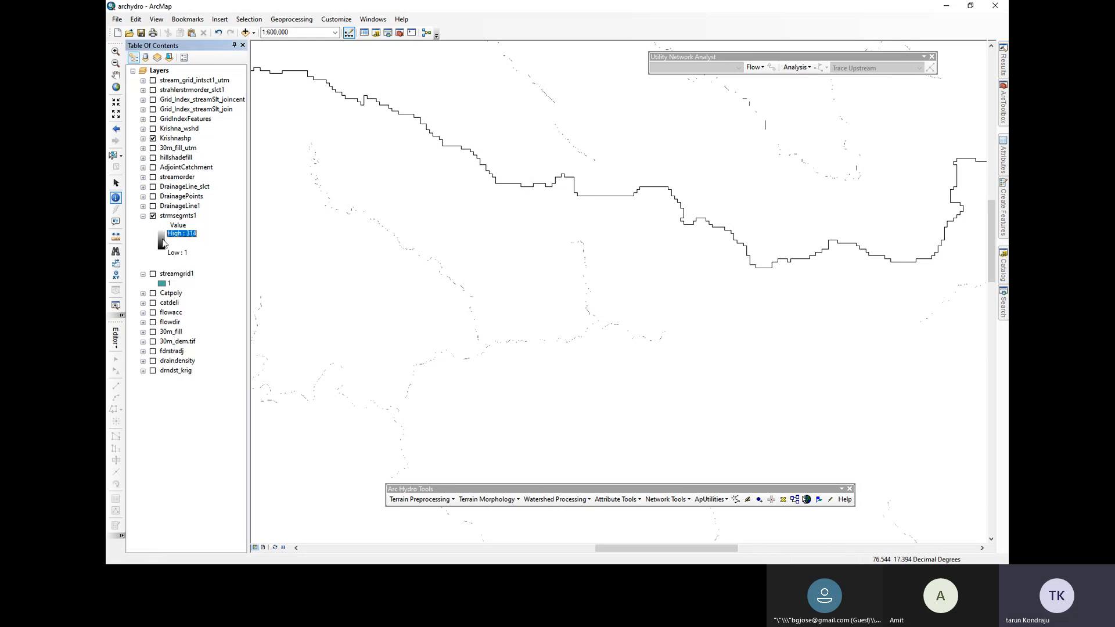
{"action": "left_click", "coordinate": [162, 238]}
{"action": "right_click", "coordinate": [180, 218]}
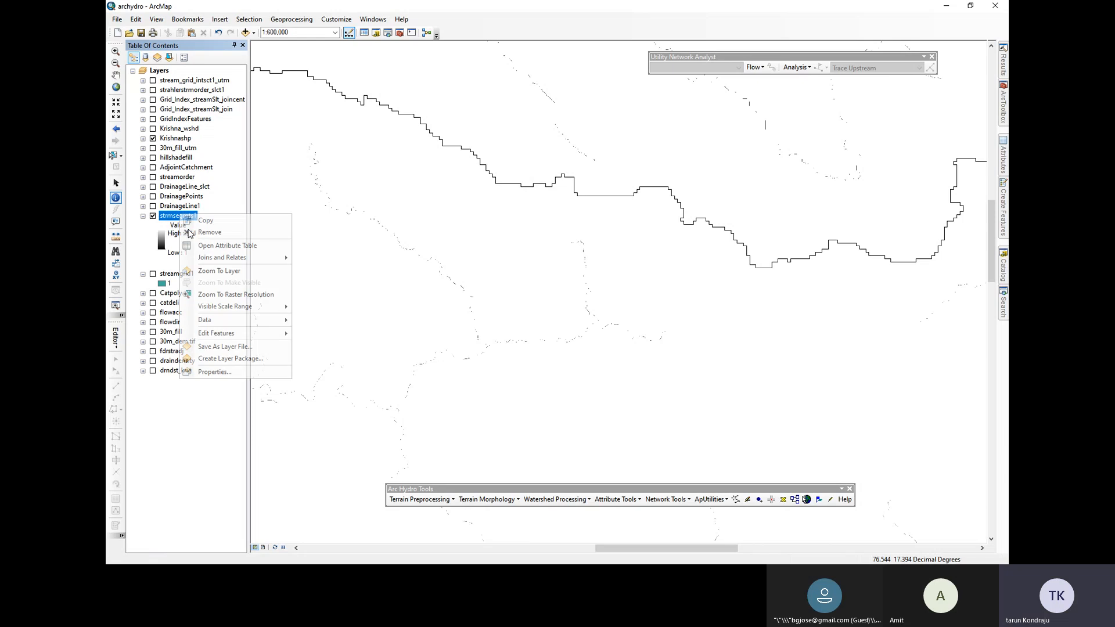
{"action": "left_click", "coordinate": [212, 365]}
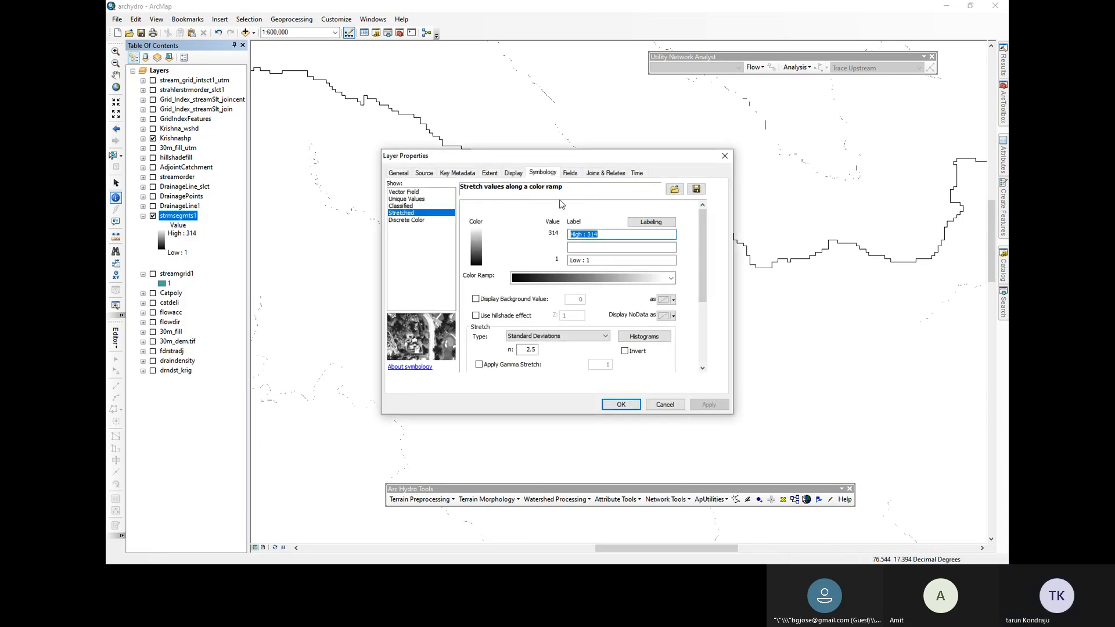
{"action": "left_click", "coordinate": [643, 279]}
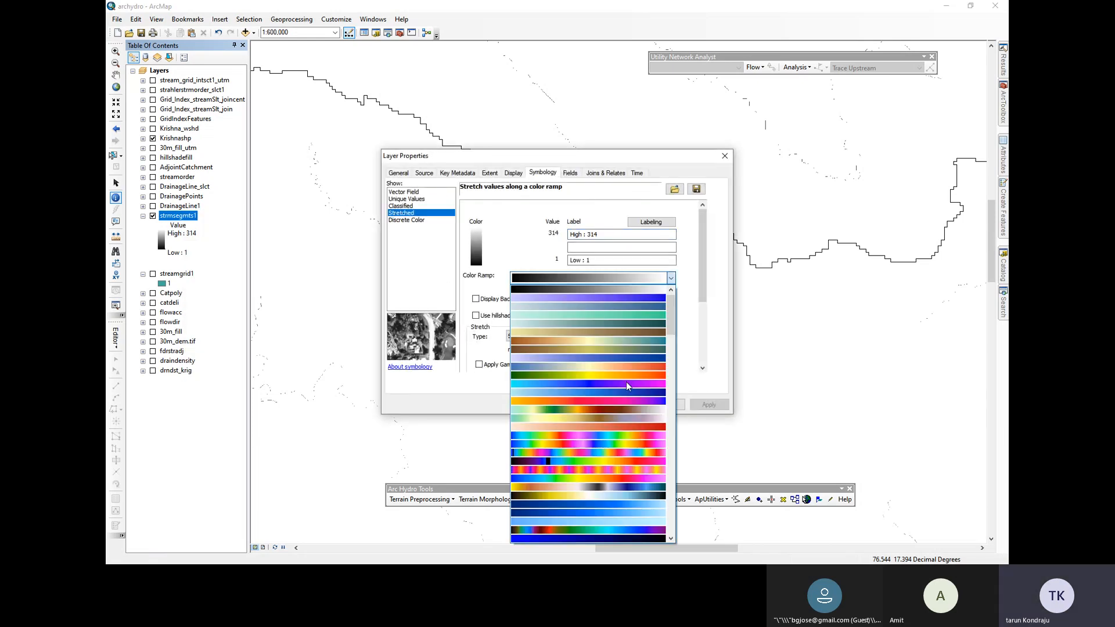
{"action": "scroll", "coordinate": [626, 392], "scroll_direction": "down", "scroll_amount": 2}
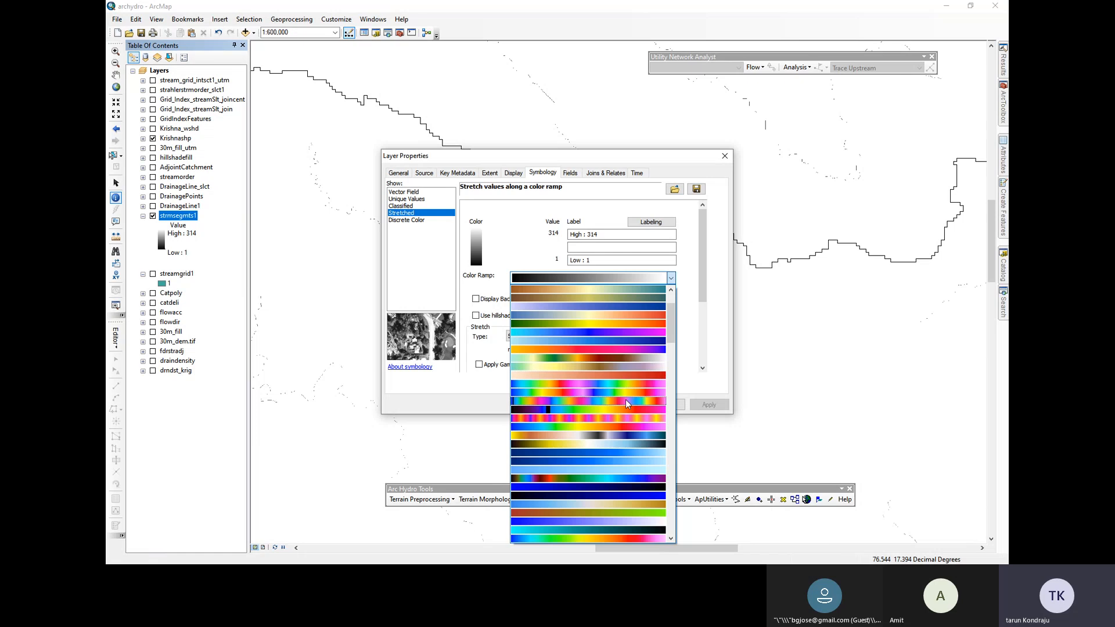
{"action": "scroll", "coordinate": [626, 400], "scroll_direction": "down", "scroll_amount": 4}
{"action": "scroll", "coordinate": [626, 400], "scroll_direction": "down", "scroll_amount": 8}
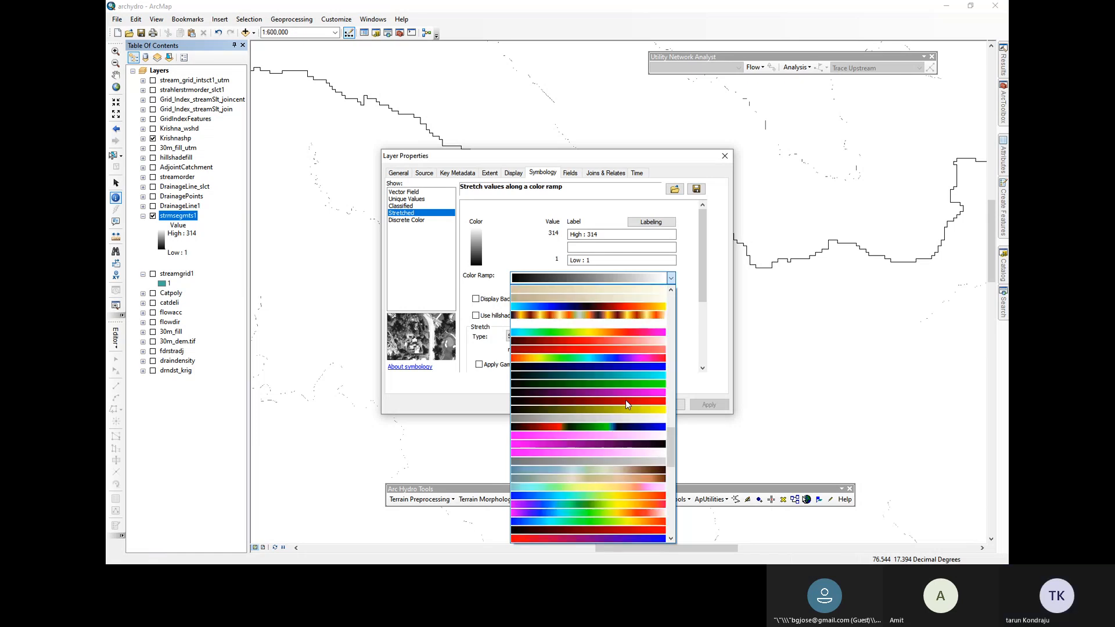
{"action": "scroll", "coordinate": [631, 401], "scroll_direction": "down", "scroll_amount": 2}
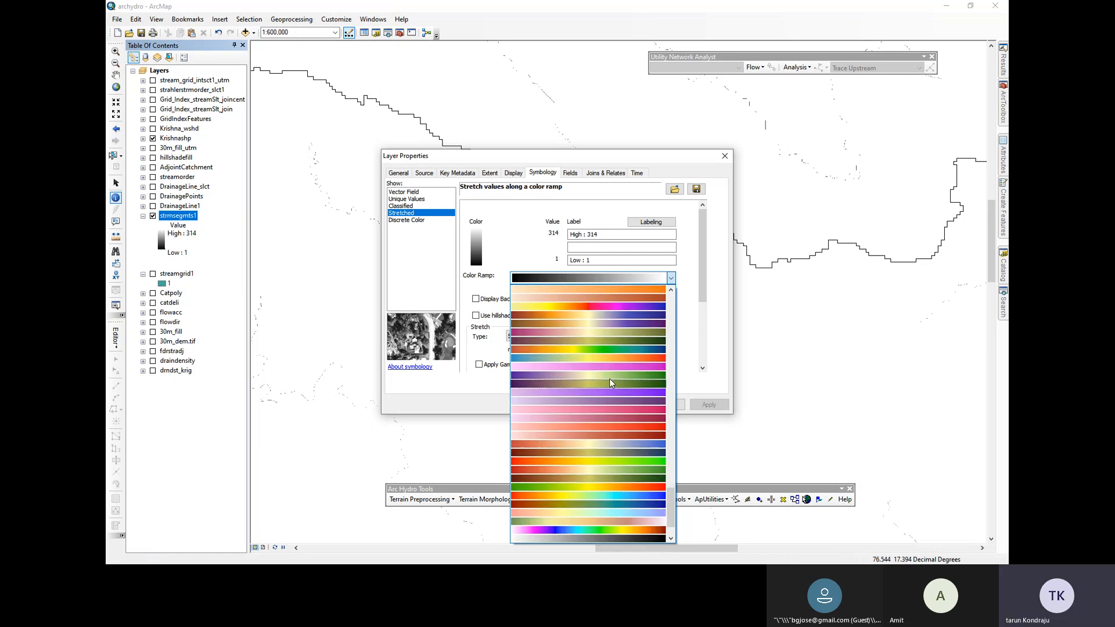
{"action": "left_click", "coordinate": [611, 352]}
{"action": "left_click", "coordinate": [709, 405]}
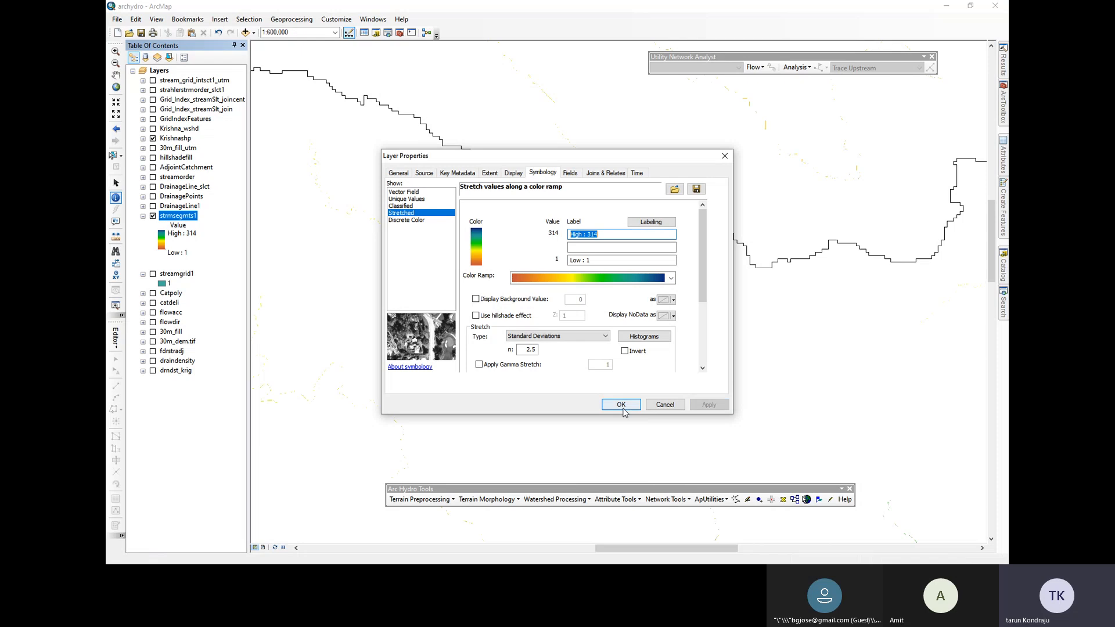
Accept the stretched symbology and examine the colored strmsegmts1 reaches and junctions at close and wide extents
{"action": "left_click", "coordinate": [621, 404]}
{"action": "scroll", "coordinate": [625, 271], "scroll_direction": "up", "scroll_amount": 2}
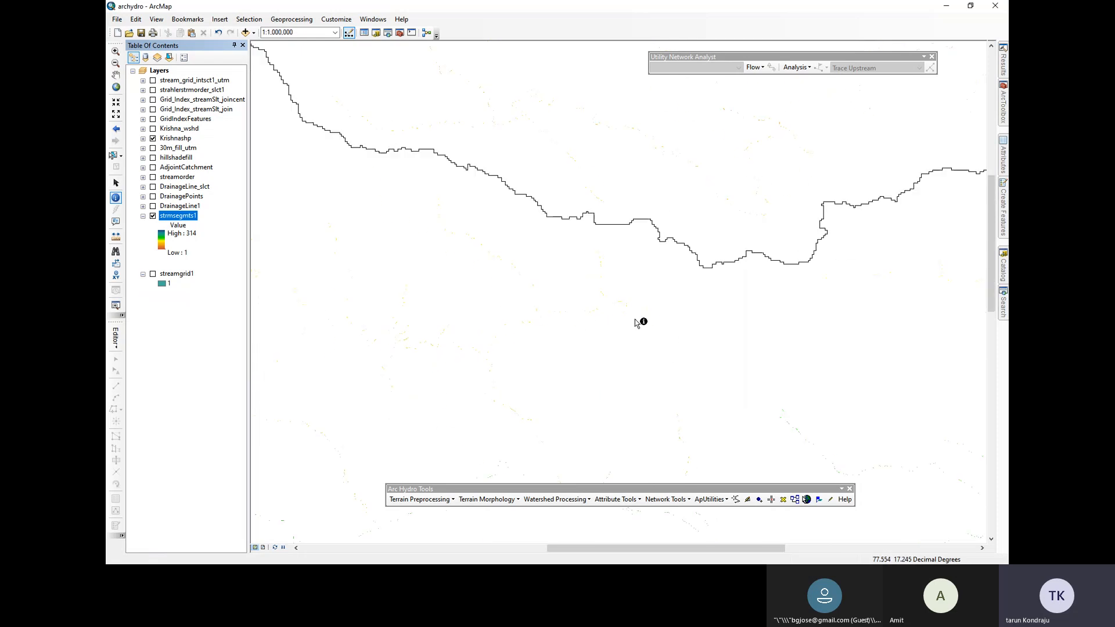
{"action": "scroll", "coordinate": [573, 253], "scroll_direction": "up", "scroll_amount": 1}
{"action": "scroll", "coordinate": [885, 434], "scroll_direction": "down", "scroll_amount": 5}
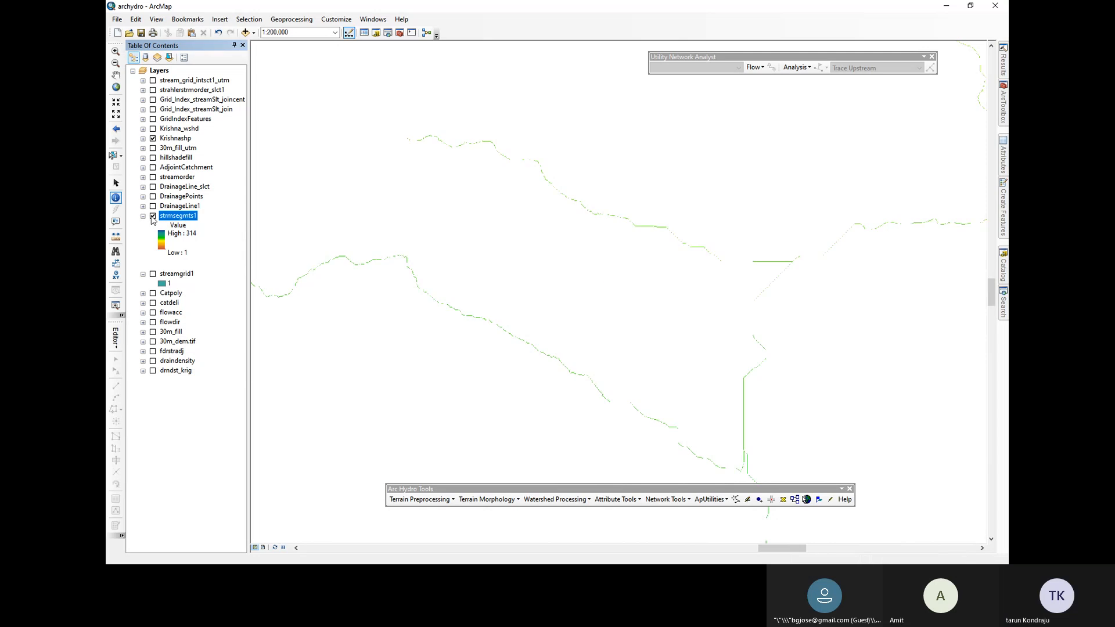
{"action": "scroll", "coordinate": [607, 202], "scroll_direction": "down", "scroll_amount": 2}
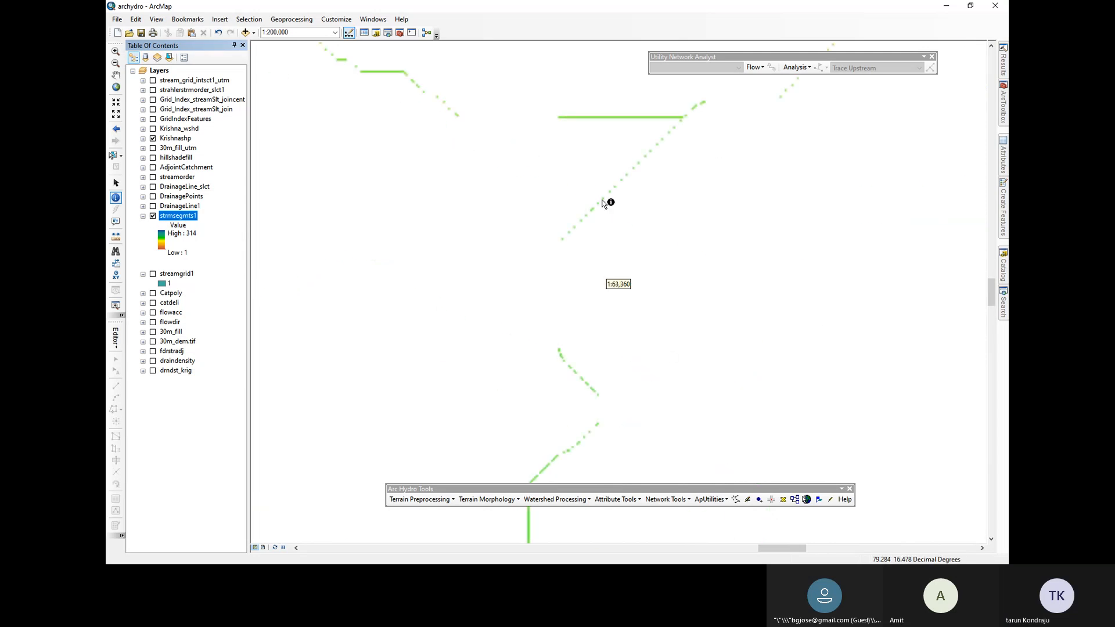
{"action": "scroll", "coordinate": [345, 306], "scroll_direction": "up", "scroll_amount": 2}
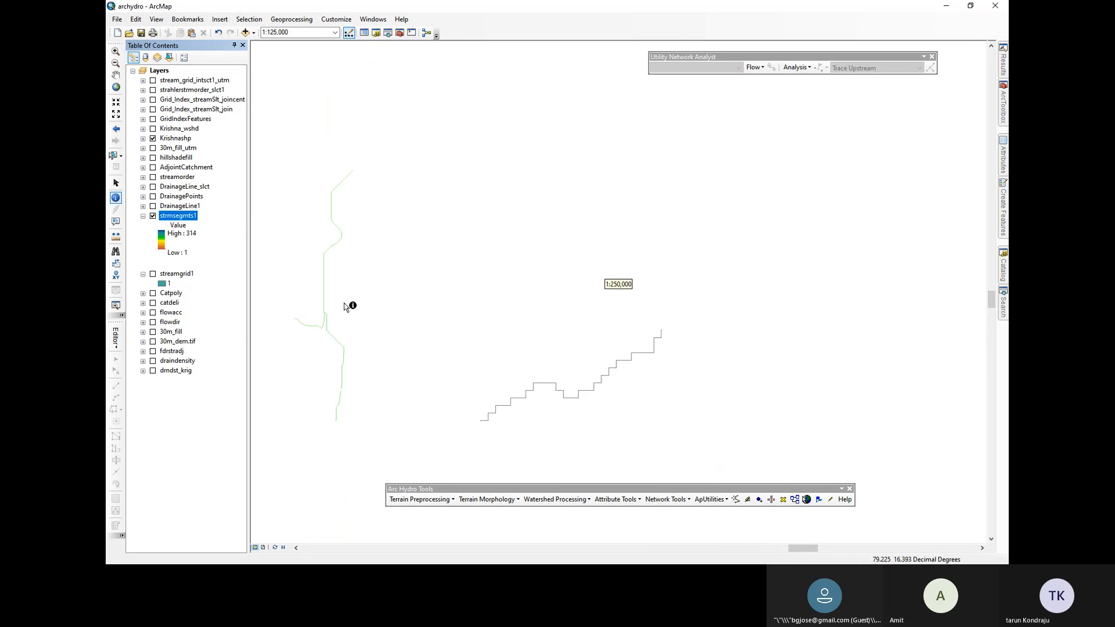
{"action": "scroll", "coordinate": [533, 269], "scroll_direction": "up", "scroll_amount": 1}
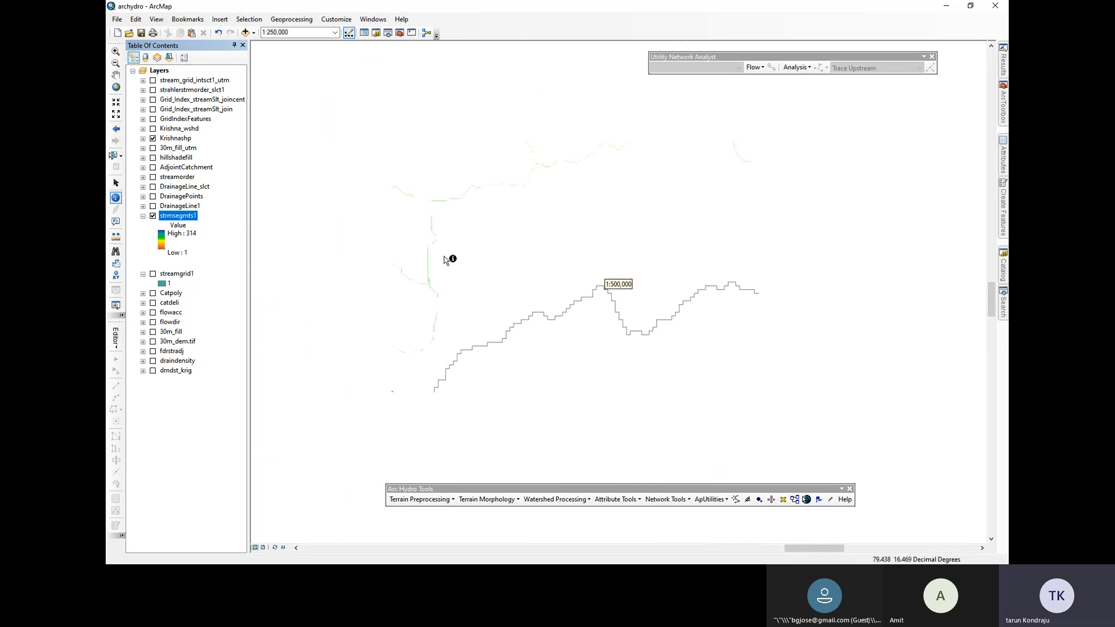
{"action": "scroll", "coordinate": [604, 273], "scroll_direction": "up", "scroll_amount": 3}
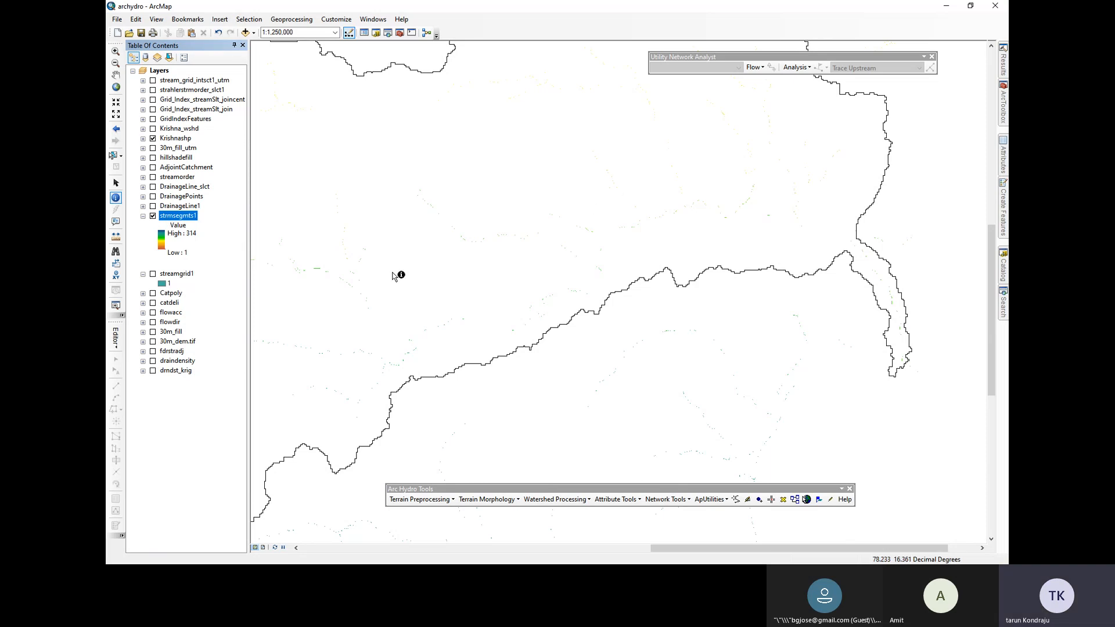
{"action": "scroll", "coordinate": [343, 287], "scroll_direction": "down", "scroll_amount": 4}
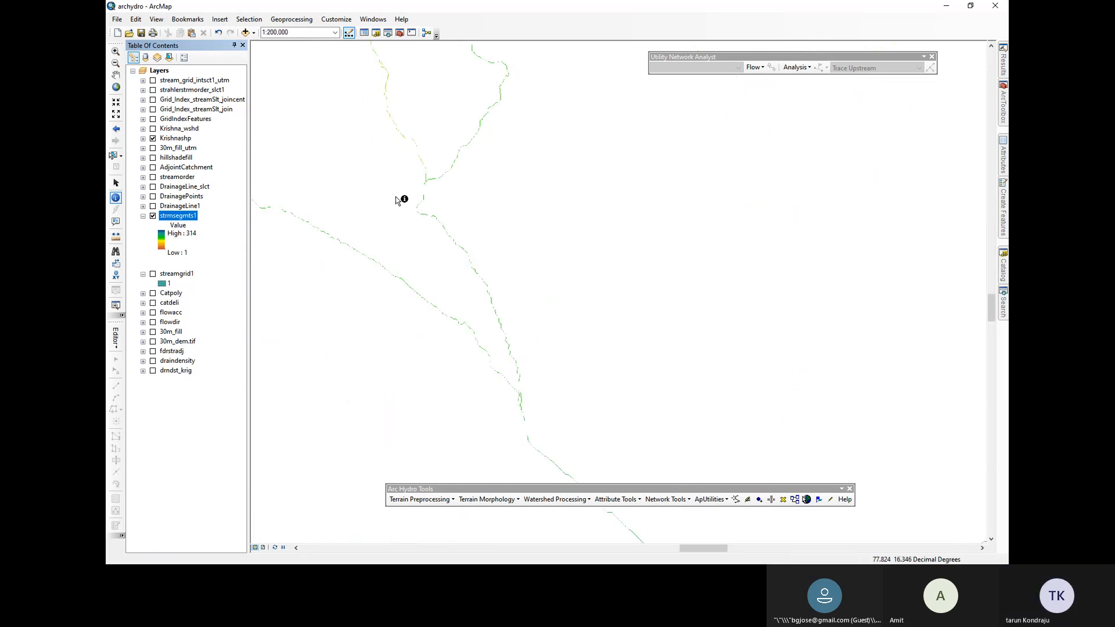
{"action": "scroll", "coordinate": [426, 170], "scroll_direction": "down", "scroll_amount": 2}
Symbolize strmsegmts1 as classified with 5 natural breaks classes and the multicolor gray-orange-green-blue-red color ramp
{"action": "right_click", "coordinate": [177, 216]}
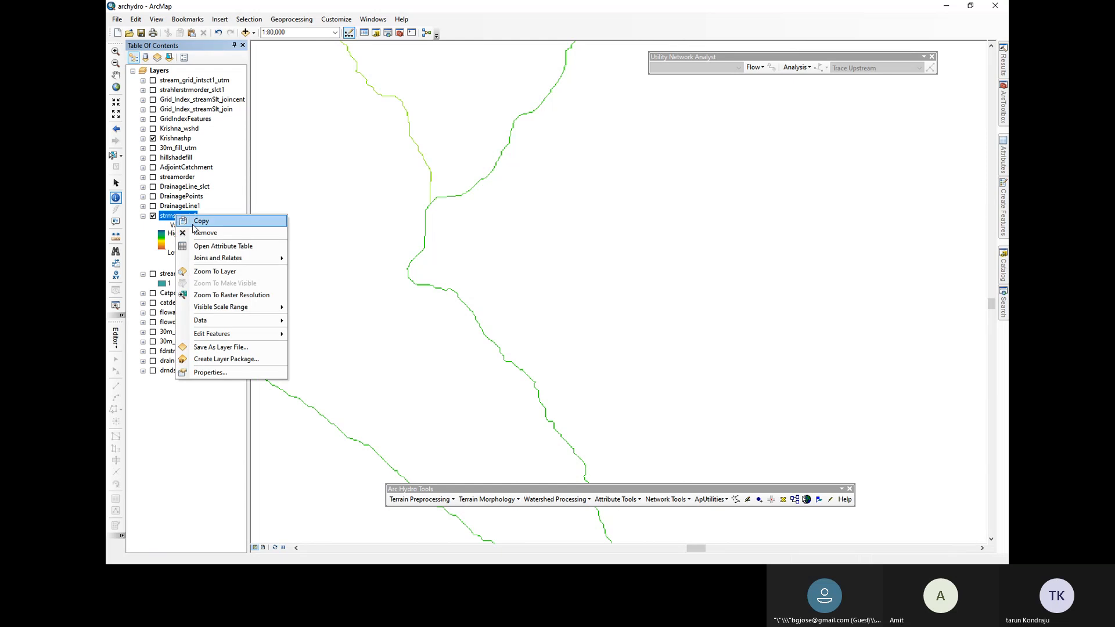
{"action": "left_click", "coordinate": [217, 375]}
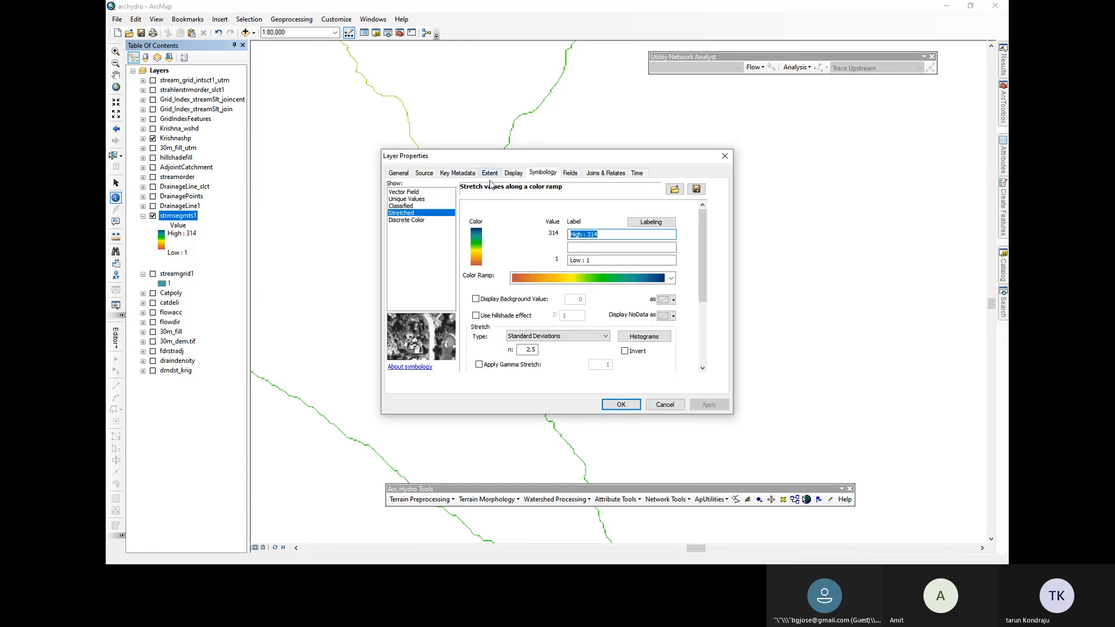
{"action": "left_click", "coordinate": [402, 206]}
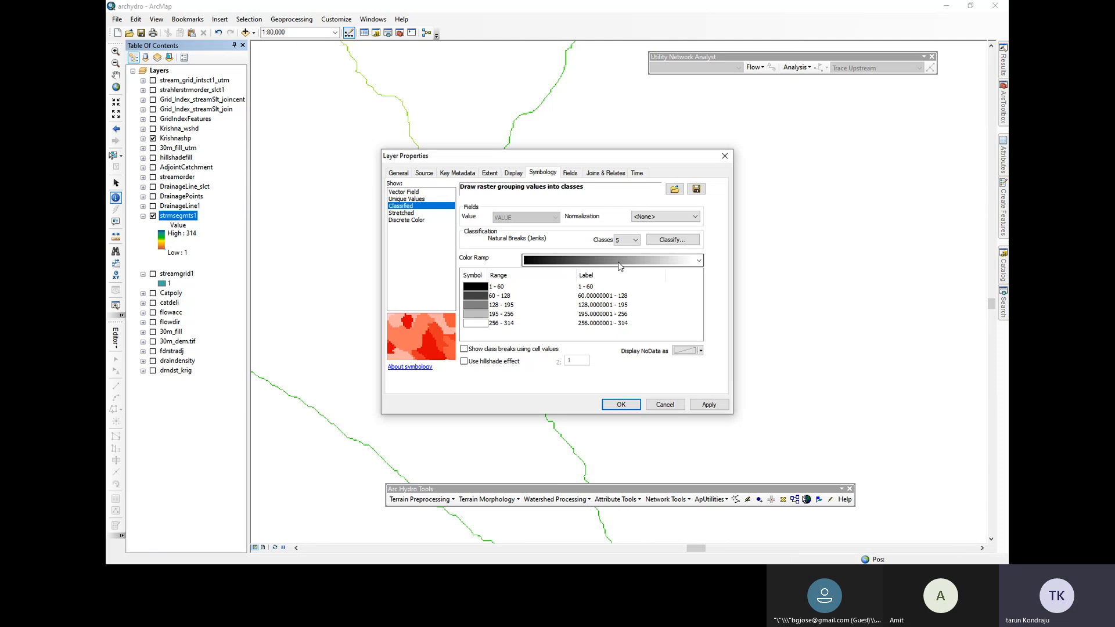
{"action": "left_click", "coordinate": [644, 265]}
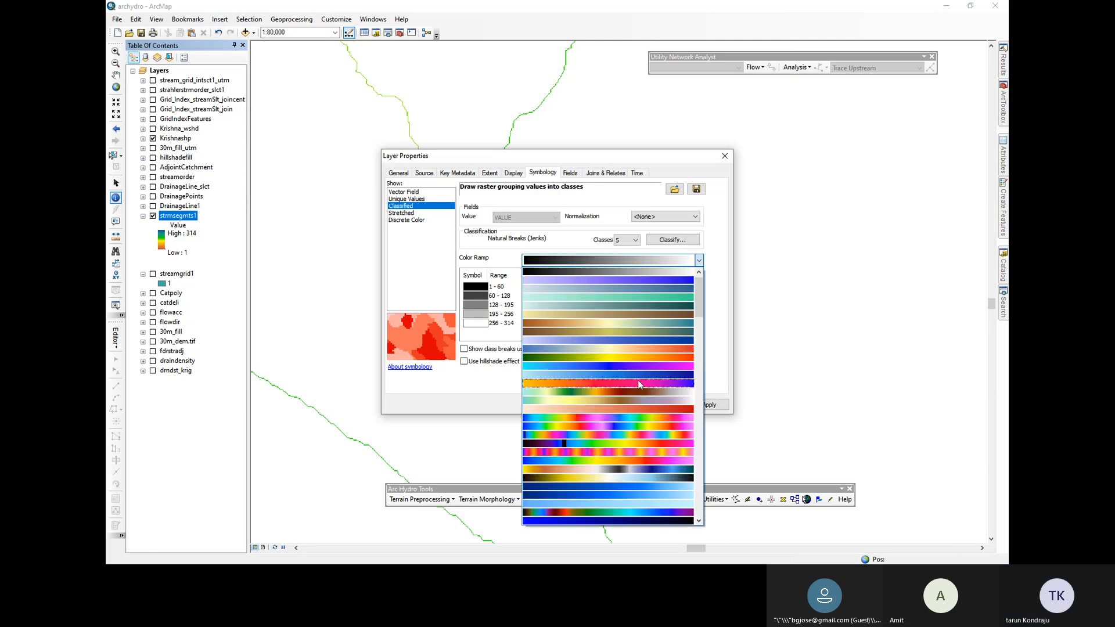
{"action": "scroll", "coordinate": [638, 380], "scroll_direction": "down", "scroll_amount": 1}
{"action": "scroll", "coordinate": [664, 318], "scroll_direction": "down", "scroll_amount": 5}
{"action": "left_click_drag", "start_coordinate": [699, 329], "coordinate": [709, 515]}
{"action": "scroll", "coordinate": [660, 279], "scroll_direction": "up", "scroll_amount": 10}
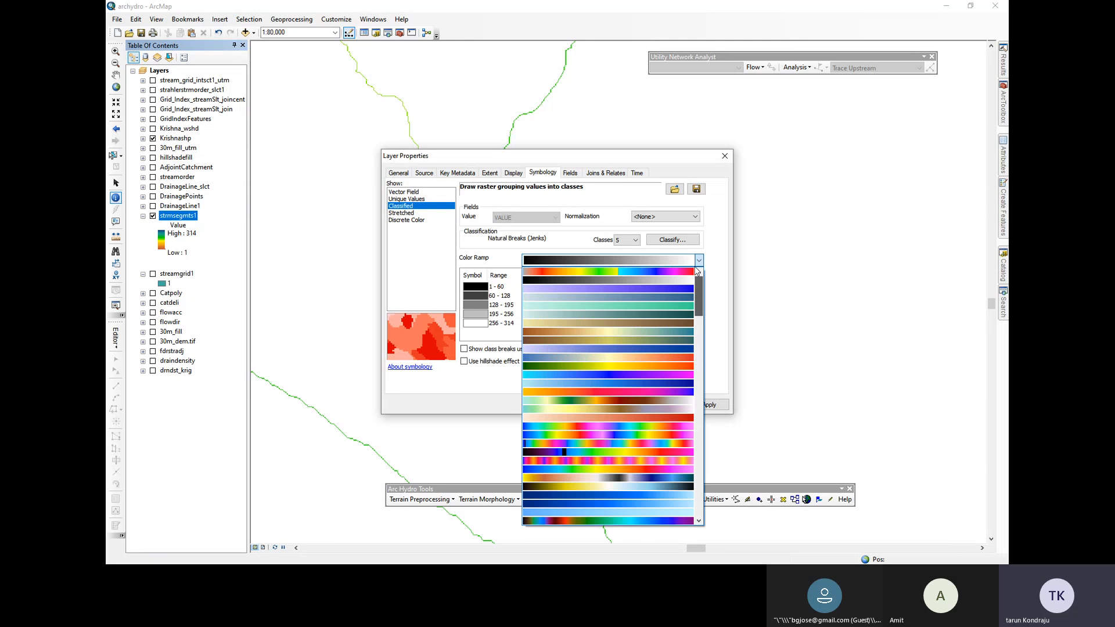
{"action": "left_click", "coordinate": [660, 275]}
{"action": "left_click", "coordinate": [710, 405]}
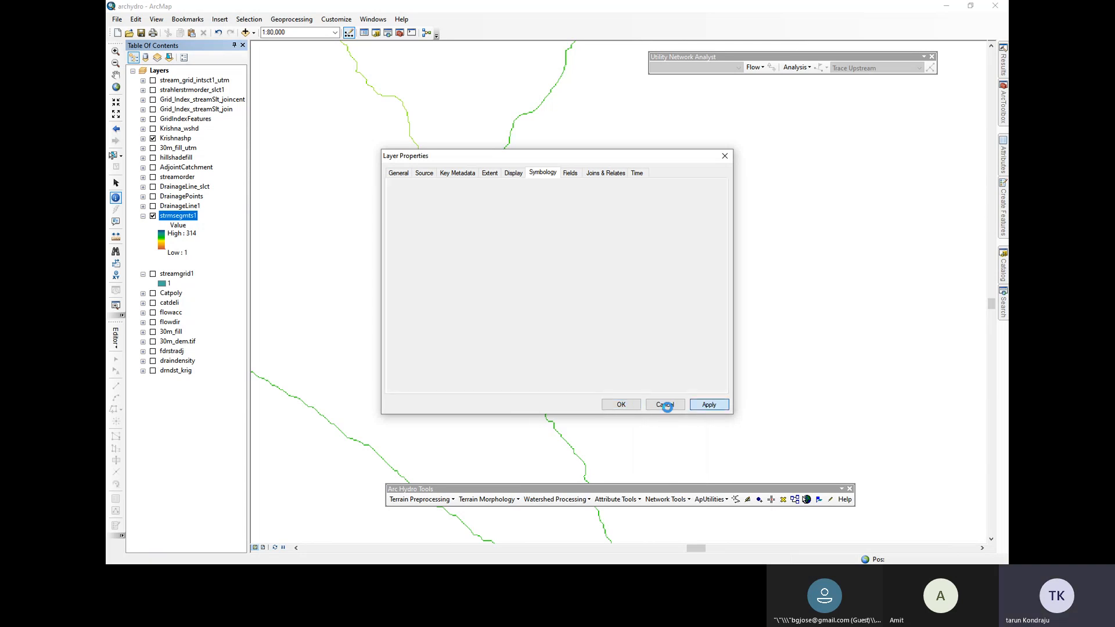
{"action": "left_click", "coordinate": [620, 405]}
Examine the class colors of the strmsegmts1 segments around several stream junctions and across the wider basin
{"action": "scroll", "coordinate": [452, 228], "scroll_direction": "up", "scroll_amount": 3}
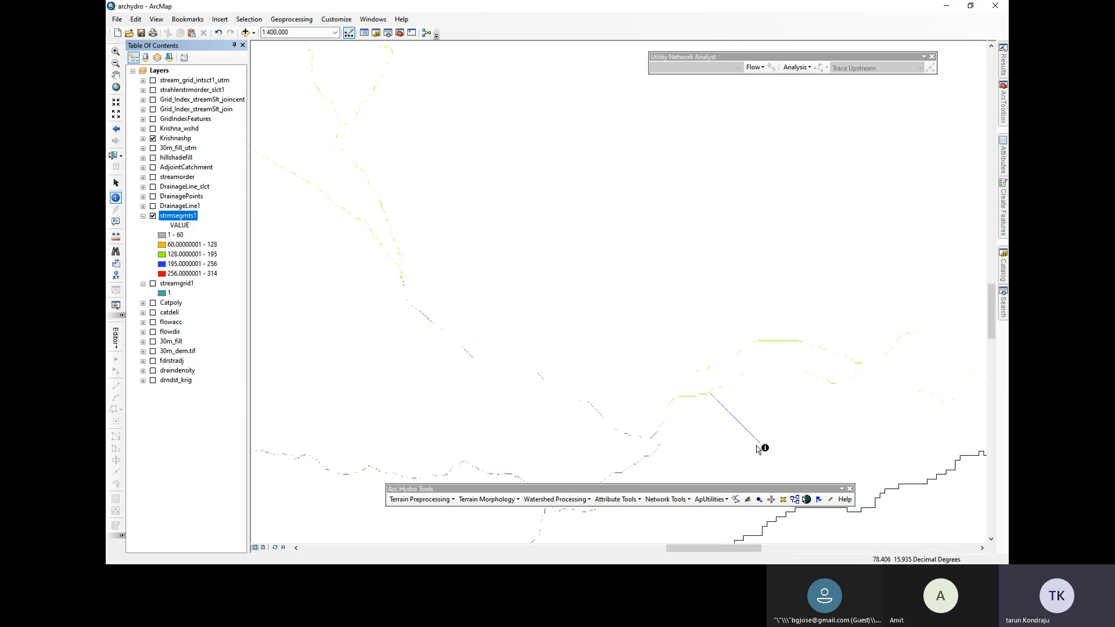
{"action": "scroll", "coordinate": [756, 445], "scroll_direction": "down", "scroll_amount": 5}
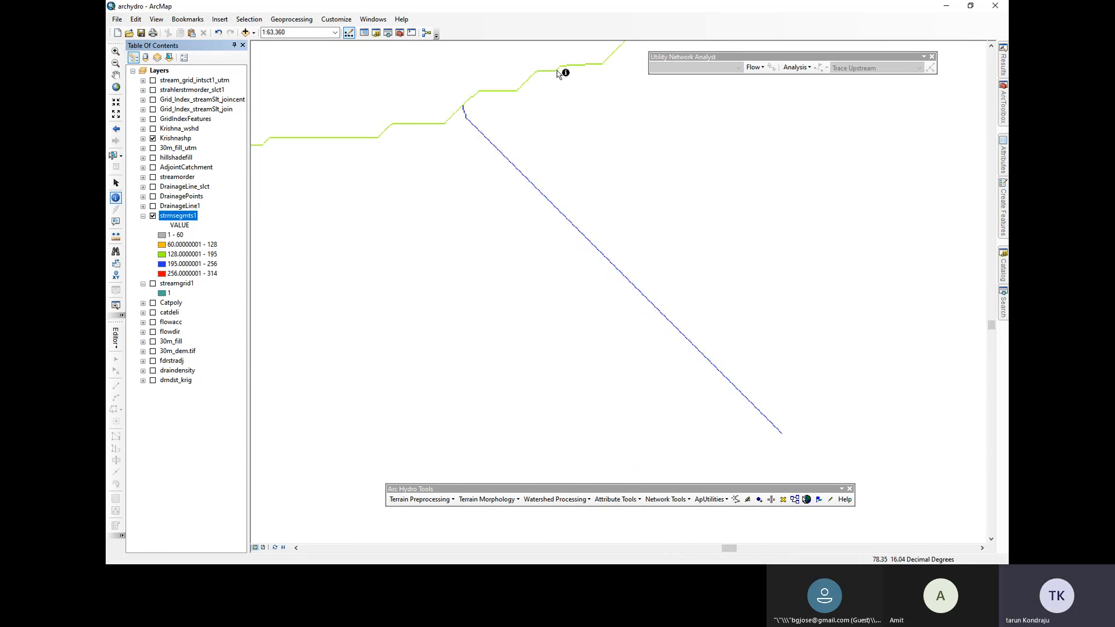
{"action": "scroll", "coordinate": [640, 200], "scroll_direction": "up", "scroll_amount": 3}
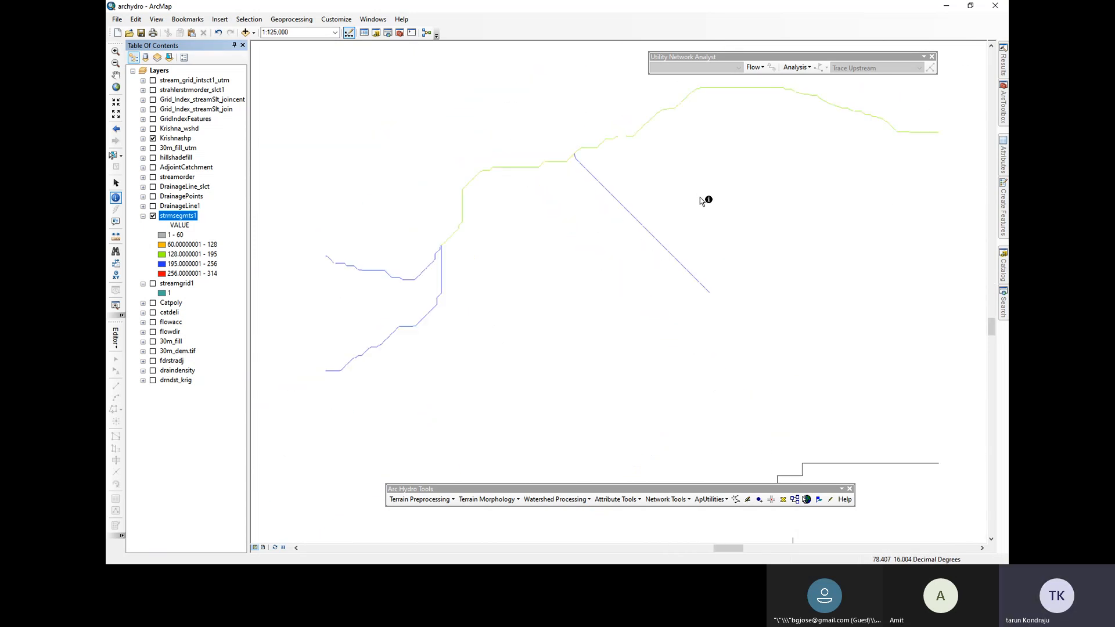
{"action": "scroll", "coordinate": [469, 237], "scroll_direction": "down", "scroll_amount": 2}
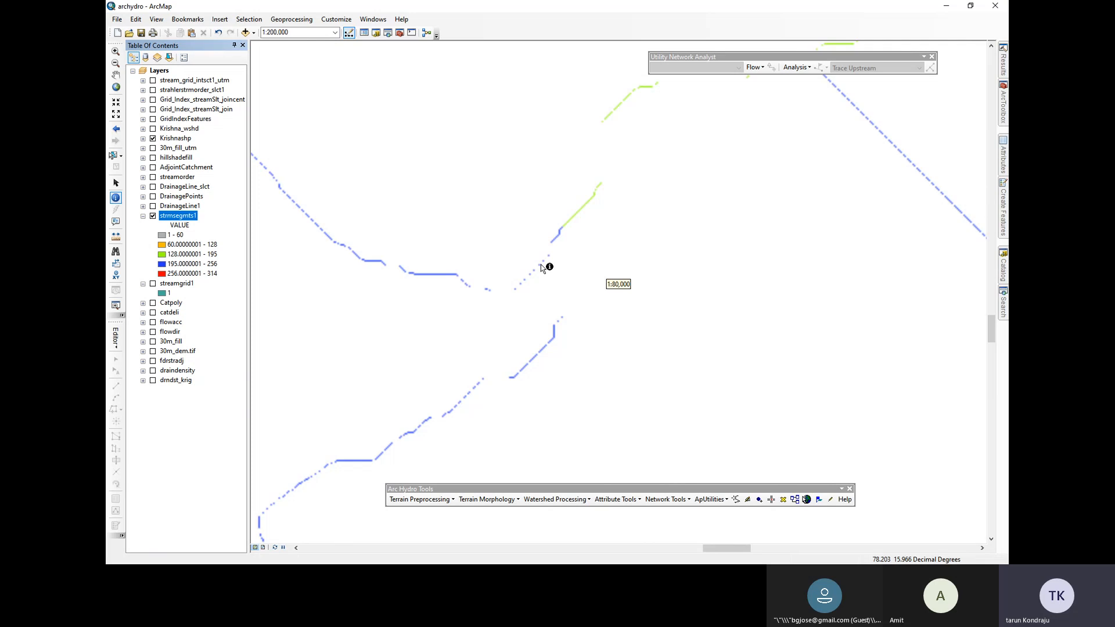
{"action": "scroll", "coordinate": [567, 268], "scroll_direction": "up", "scroll_amount": 3}
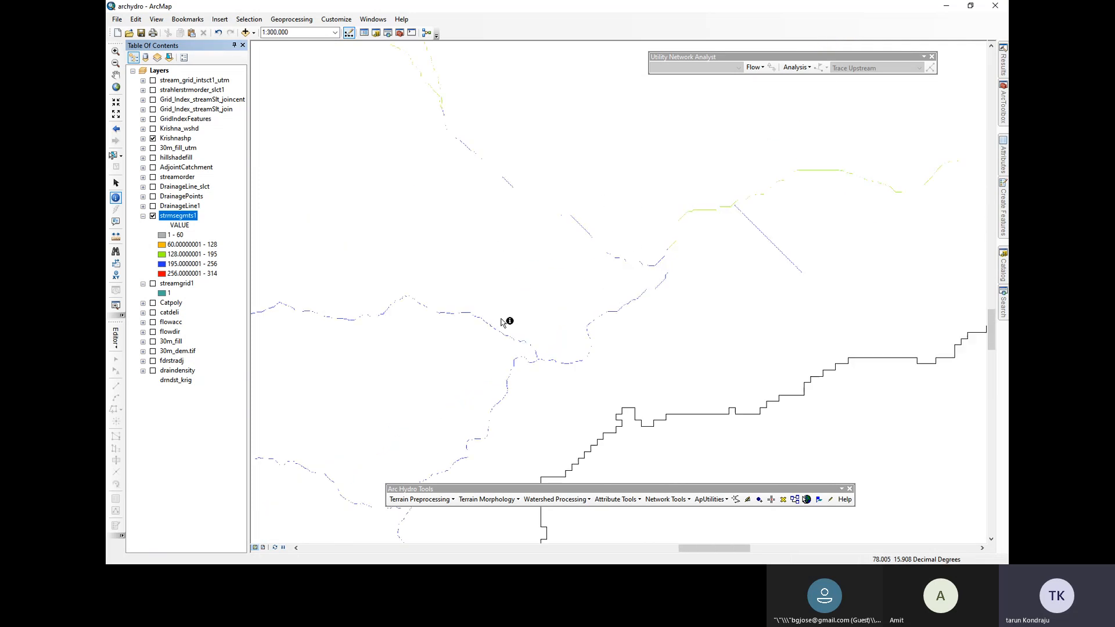
{"action": "scroll", "coordinate": [629, 317], "scroll_direction": "up", "scroll_amount": 3}
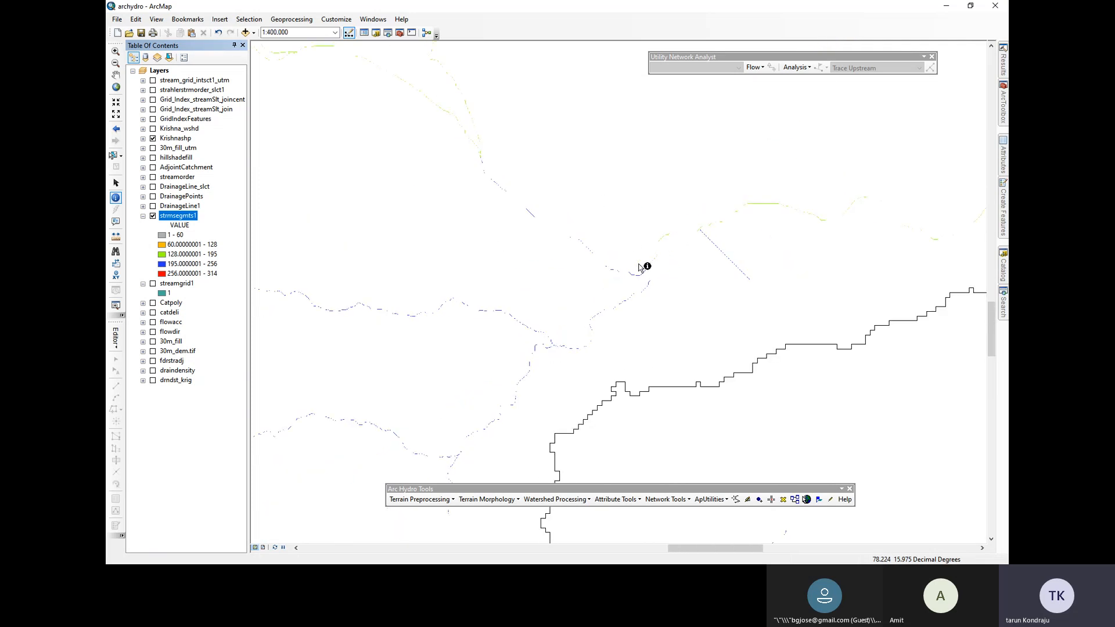
{"action": "scroll", "coordinate": [597, 274], "scroll_direction": "down", "scroll_amount": 5}
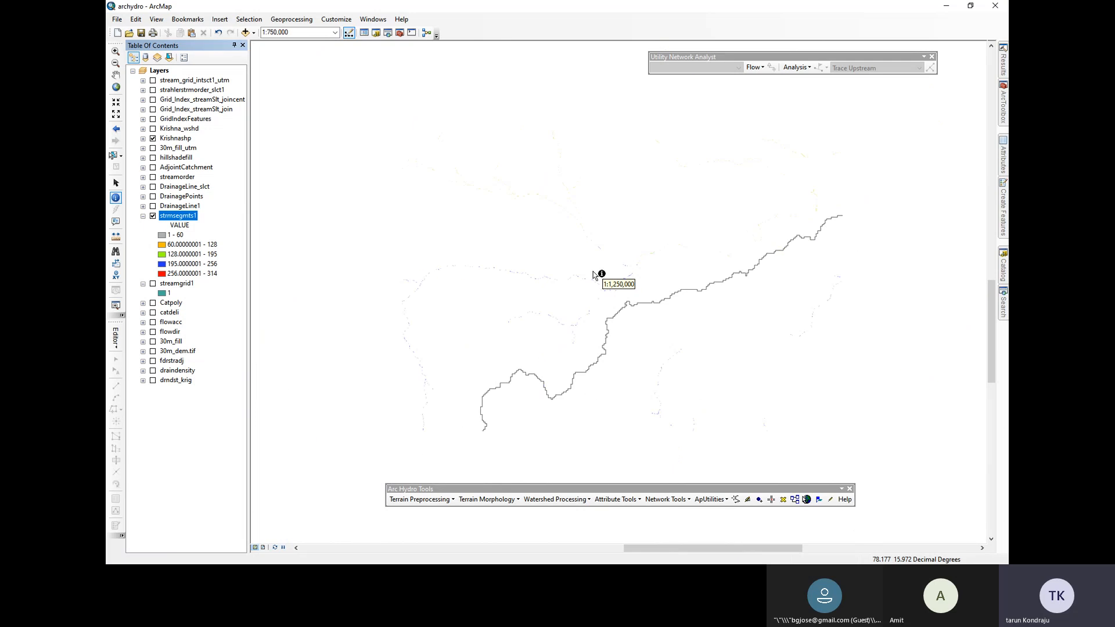
{"action": "scroll", "coordinate": [349, 318], "scroll_direction": "down", "scroll_amount": 5}
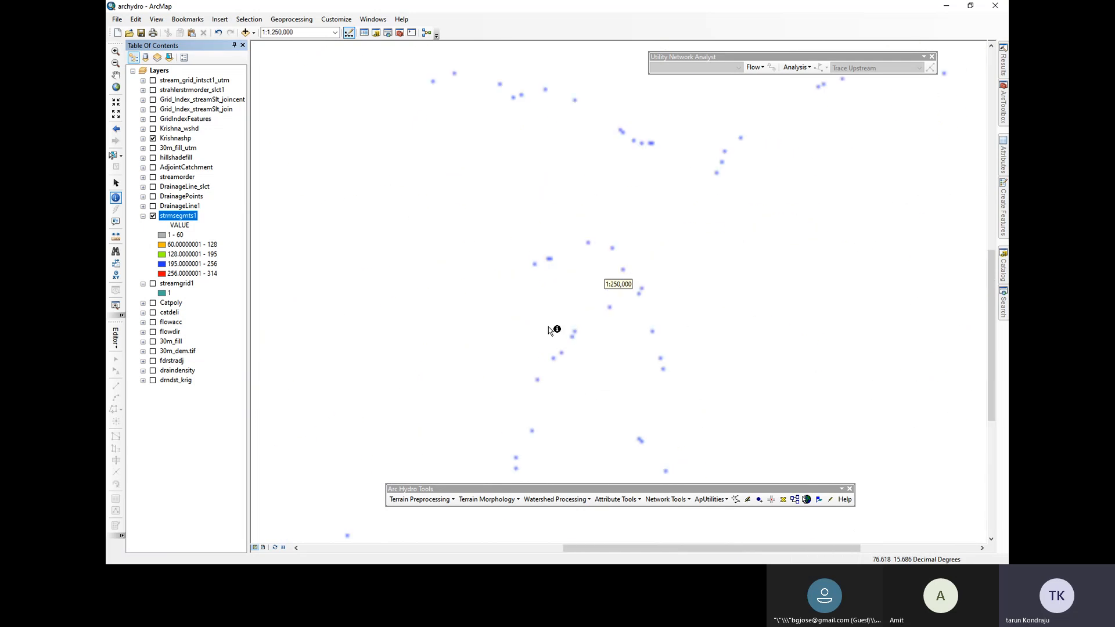
{"action": "scroll", "coordinate": [639, 250], "scroll_direction": "down", "scroll_amount": 3}
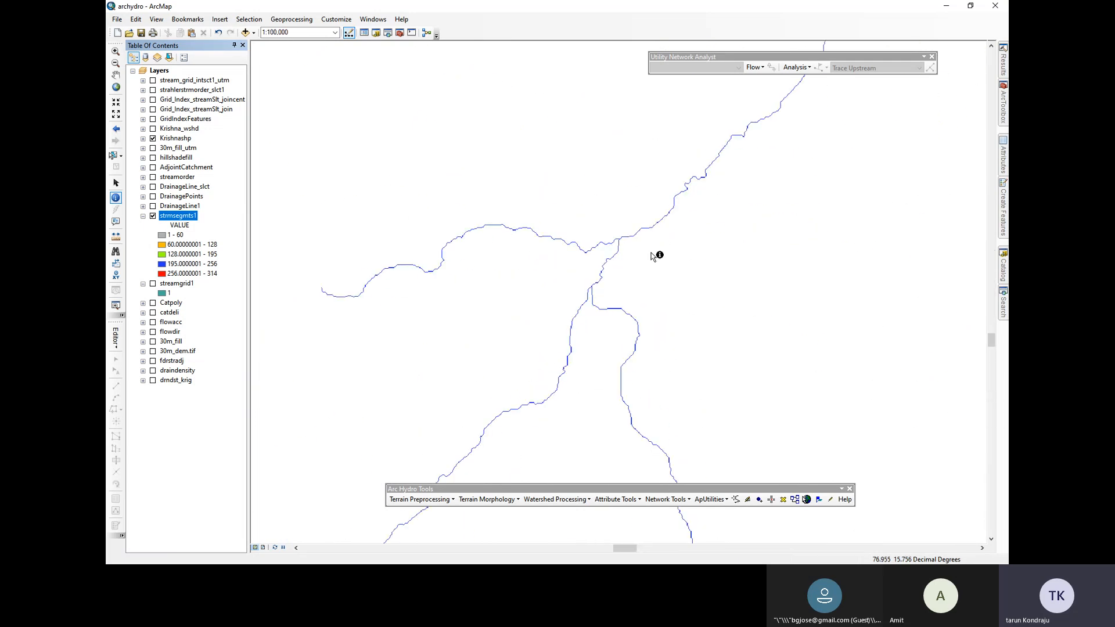
{"action": "scroll", "coordinate": [381, 216], "scroll_direction": "up", "scroll_amount": 1}
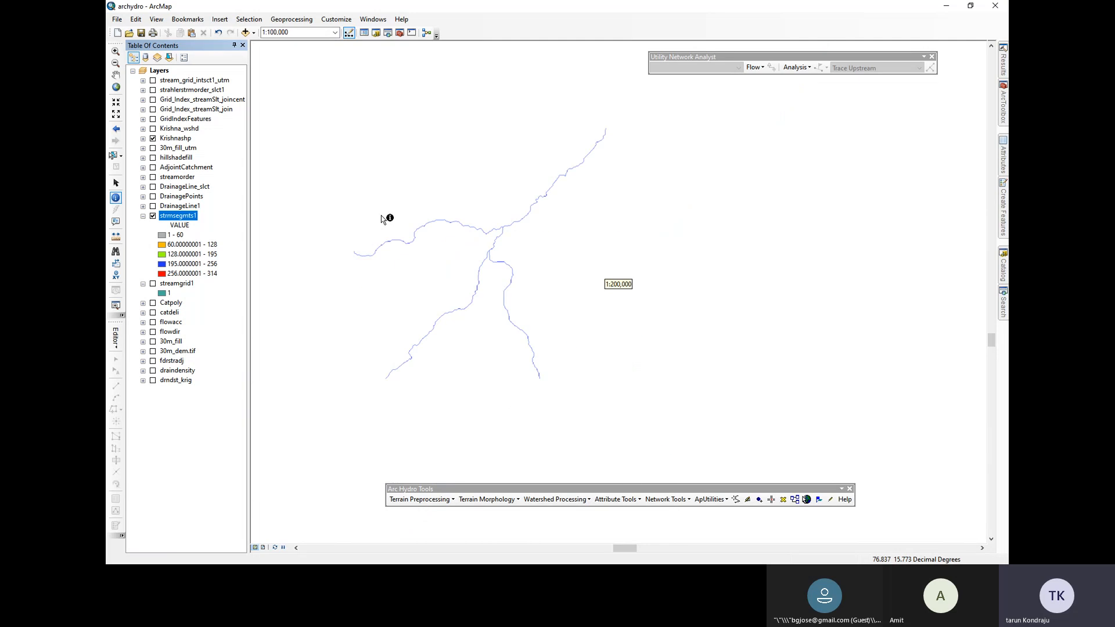
Hide strmsegmts1, collapse its legend and move the Arc Hydro Tools toolbar to the upper part of the map
{"action": "left_click", "coordinate": [153, 216]}
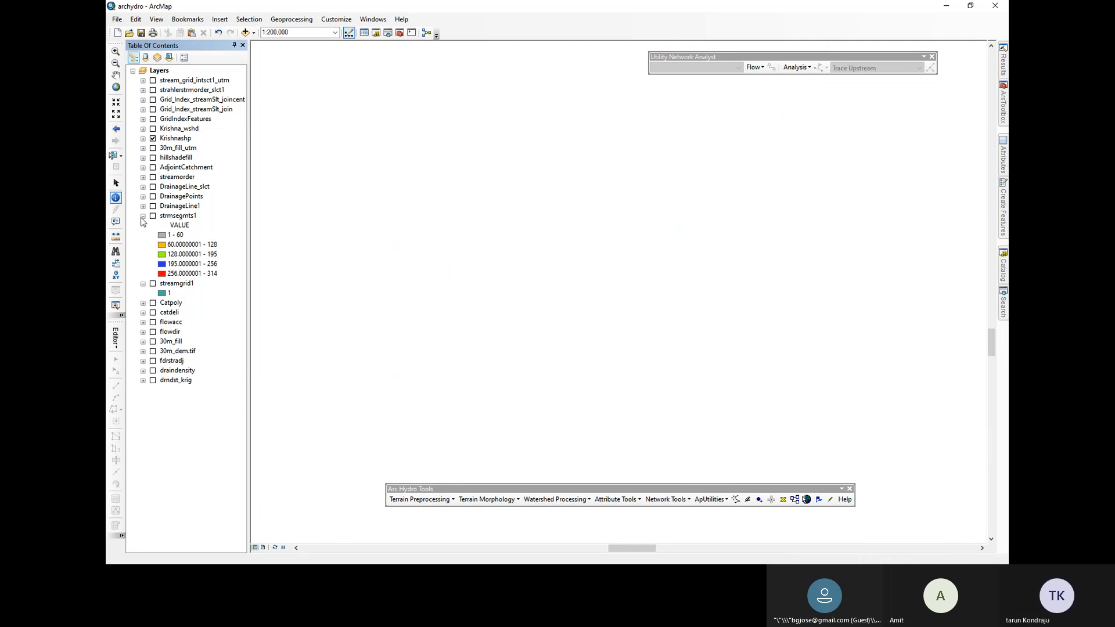
{"action": "left_click", "coordinate": [143, 216]}
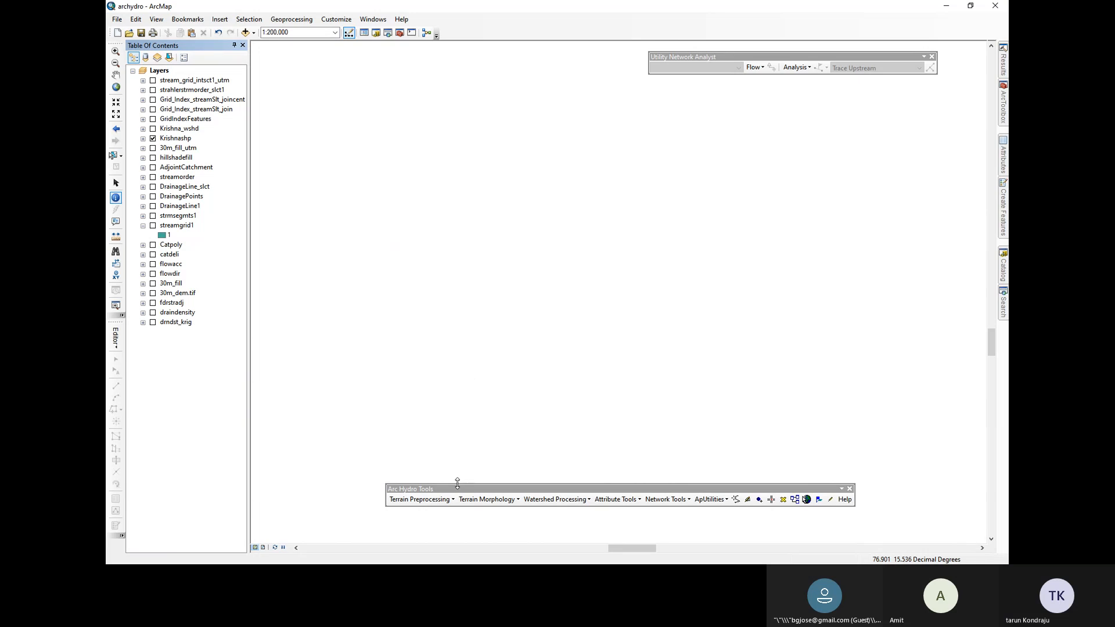
{"action": "left_click_drag", "start_coordinate": [458, 489], "coordinate": [373, 80]}
Review the sequence of Terrain Preprocessing tools from Stream Definition to Catchment Grid Delineation
{"action": "left_click", "coordinate": [342, 93]}
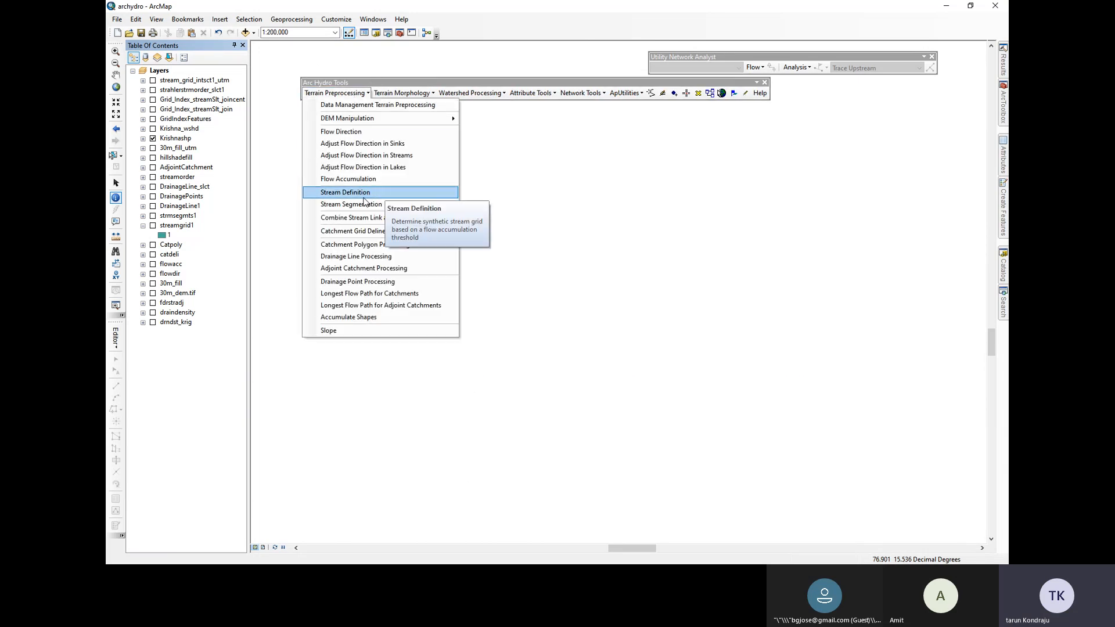
{"action": "mouse_move", "coordinate": [347, 123]}
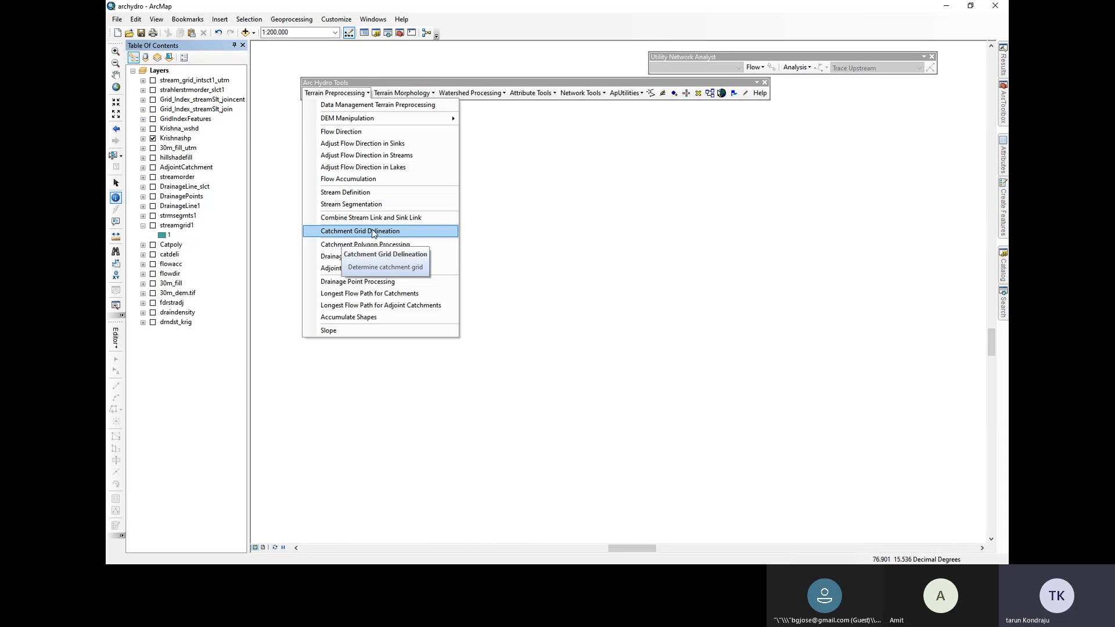
{"action": "left_click", "coordinate": [577, 88]}
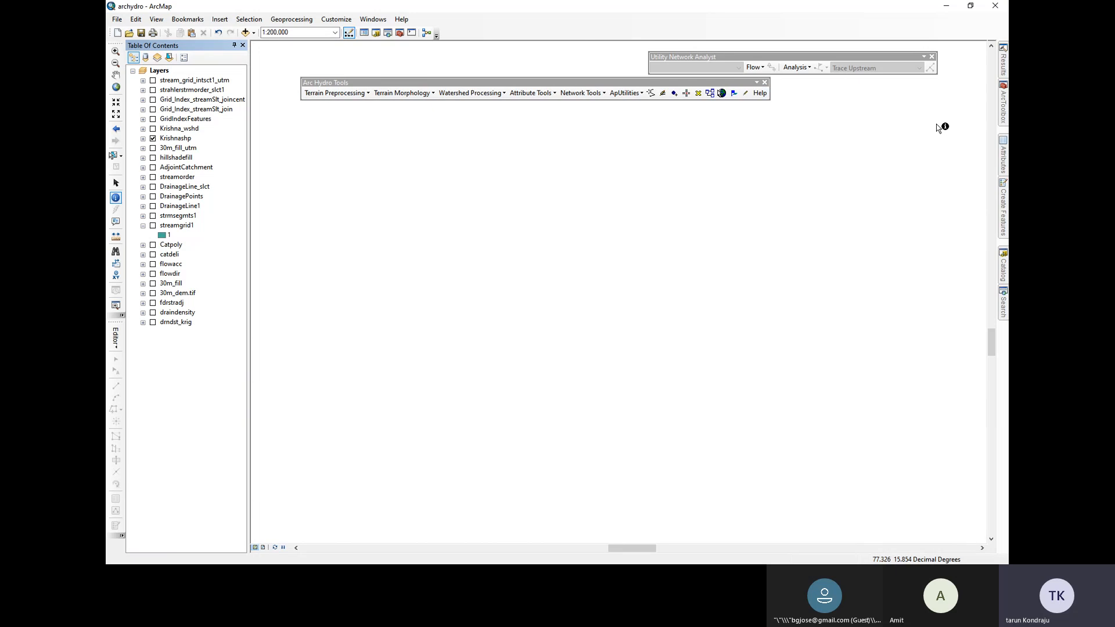
Choose strmsegmts1 as the link grid in Catchment Grid Delineation, keeping flowdir and the catdeli output, and close the dialog without running it
{"action": "left_click", "coordinate": [999, 121]}
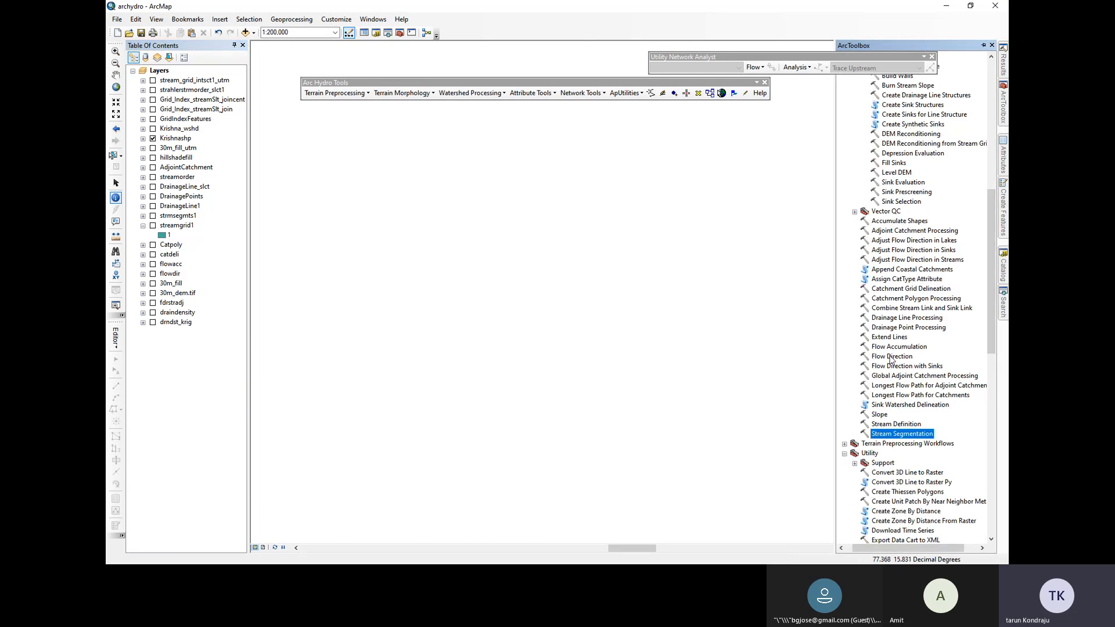
{"action": "double_click", "coordinate": [909, 289]}
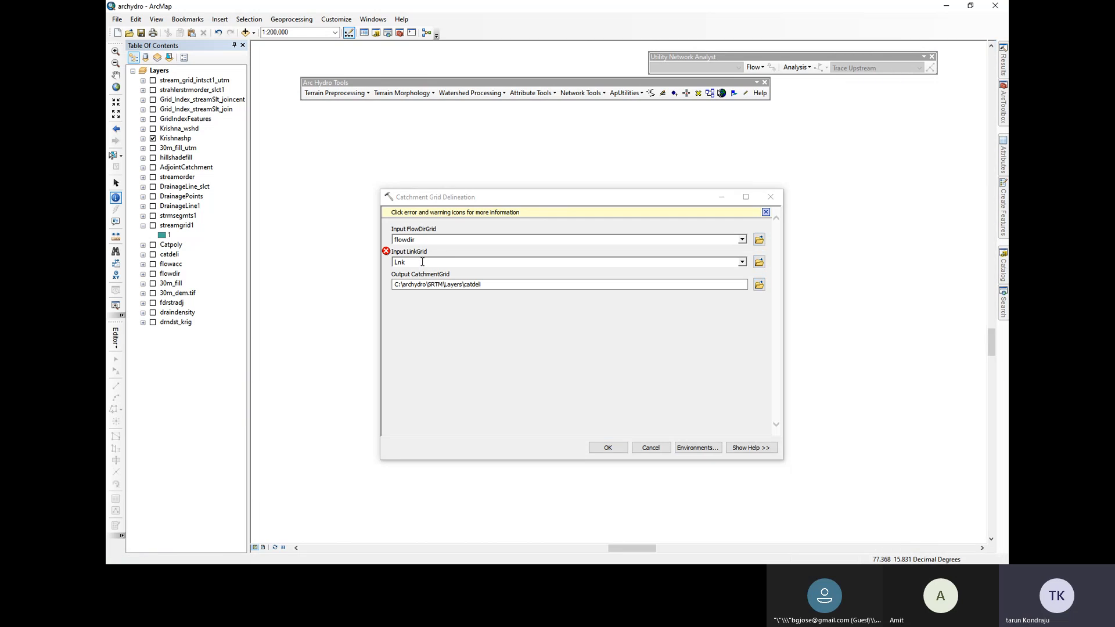
{"action": "left_click_drag", "start_coordinate": [187, 217], "coordinate": [422, 268]}
{"action": "left_click", "coordinate": [742, 261]}
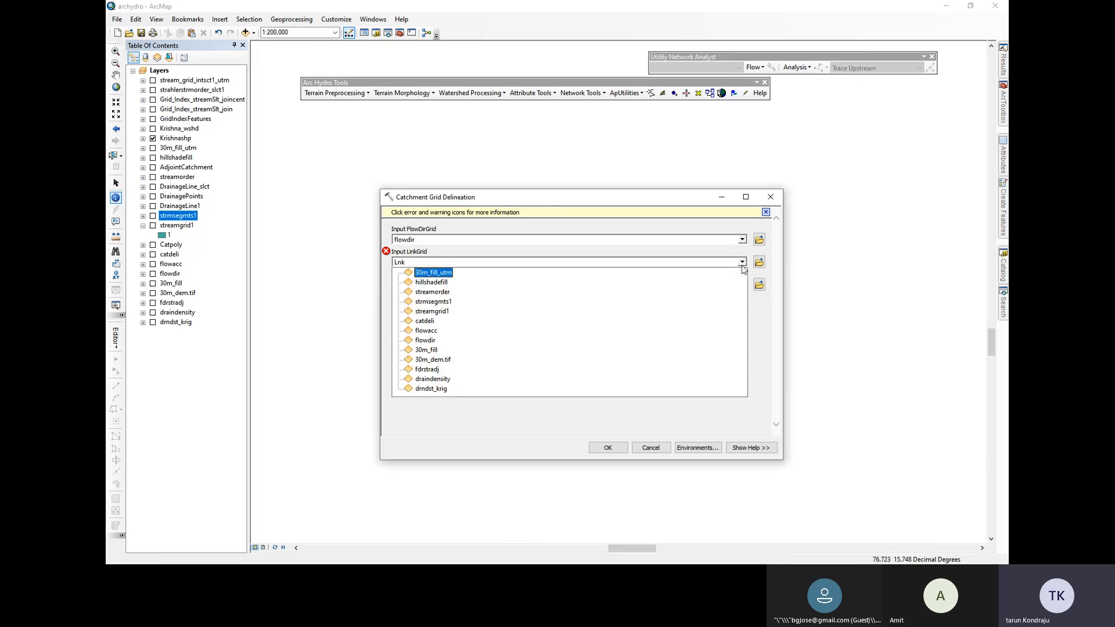
{"action": "left_click", "coordinate": [433, 300]}
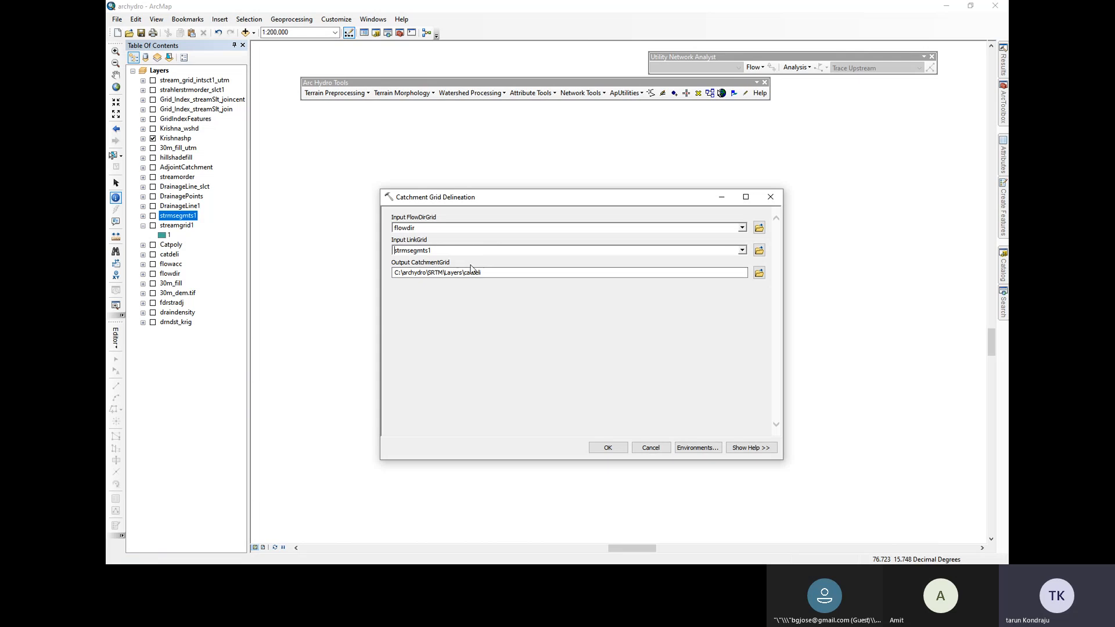
{"action": "left_click", "coordinate": [770, 196]}
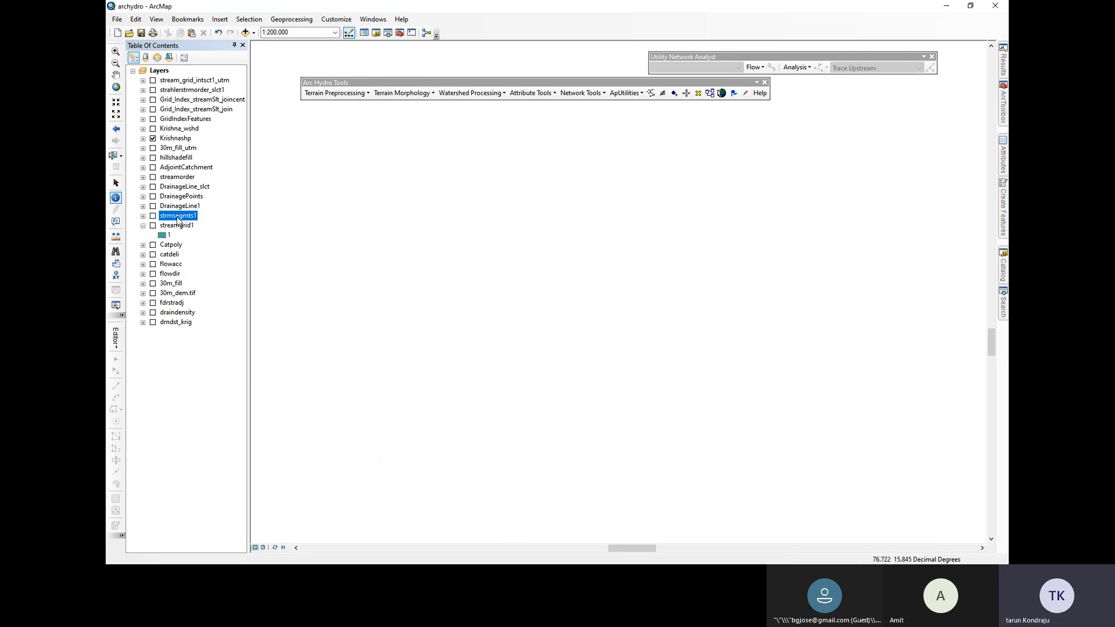
Display the catdeli catchment grid and view its catchments across a wider part of the basin
{"action": "left_click", "coordinate": [153, 254]}
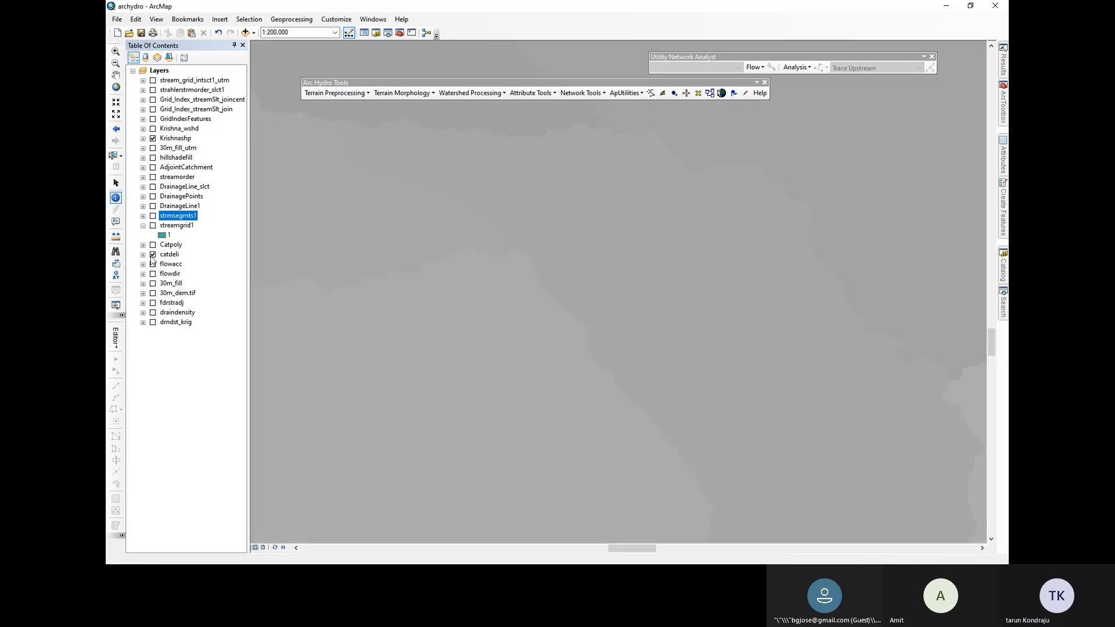
{"action": "scroll", "coordinate": [527, 330], "scroll_direction": "up", "scroll_amount": 3}
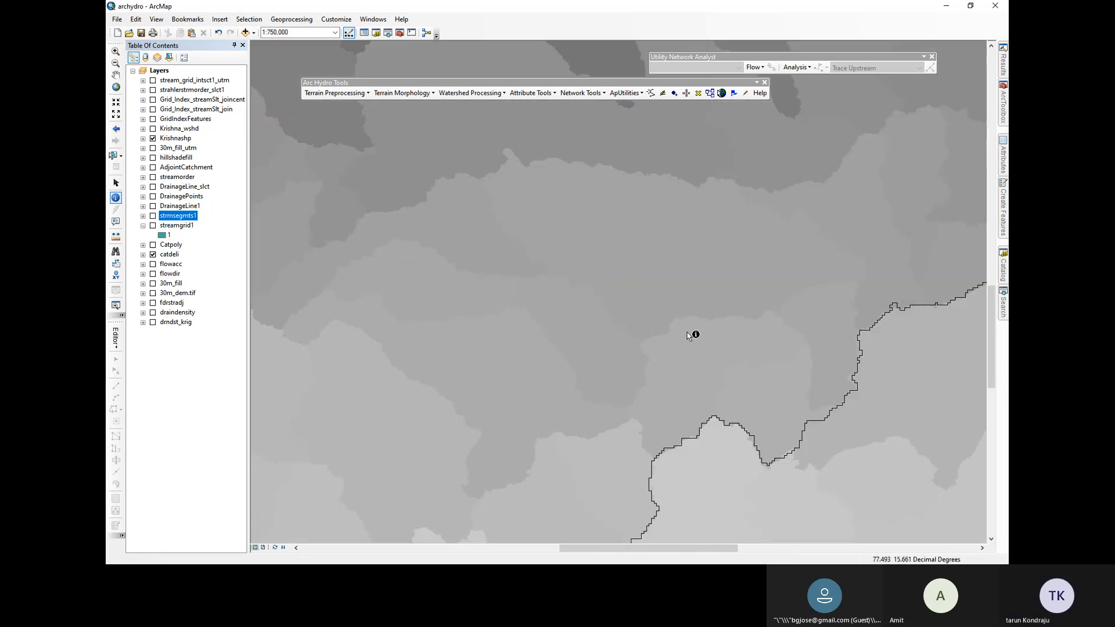
Display the DrainageLine1 layer over the catdeli catchment grid to compare streams with catchments across the basin
{"action": "scroll", "coordinate": [695, 334], "scroll_direction": "up", "scroll_amount": 3}
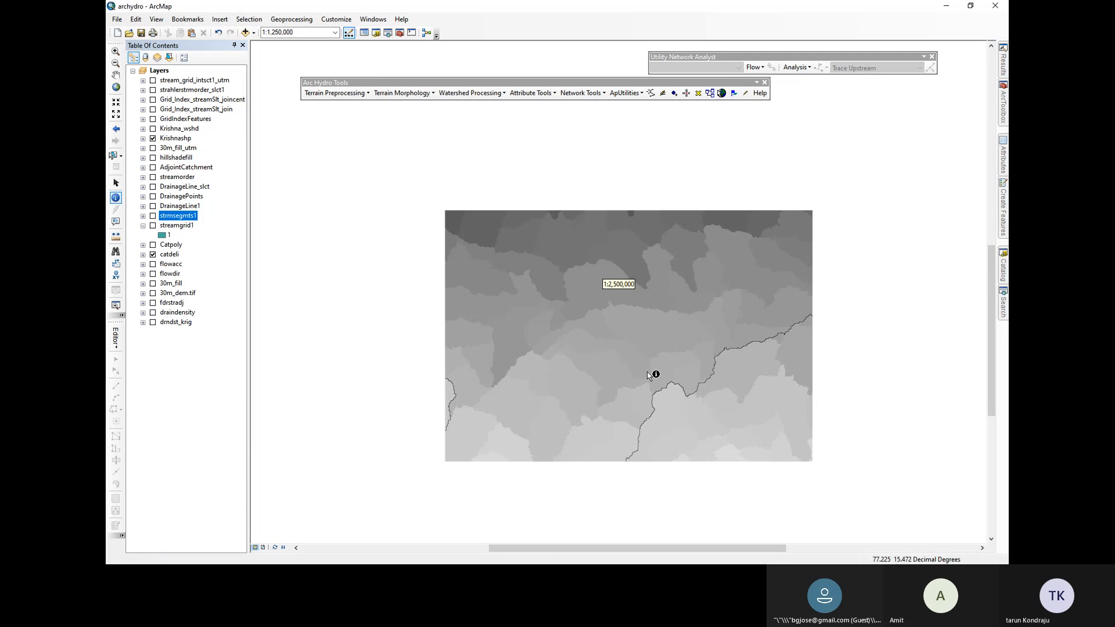
{"action": "scroll", "coordinate": [559, 314], "scroll_direction": "up", "scroll_amount": 2}
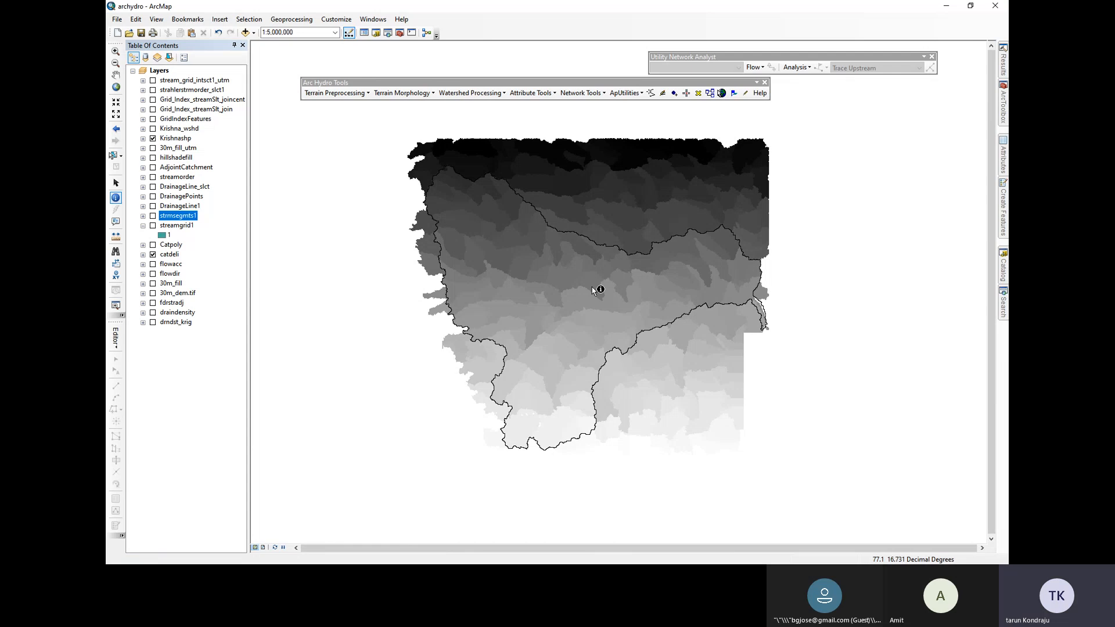
{"action": "scroll", "coordinate": [591, 287], "scroll_direction": "down", "scroll_amount": 2}
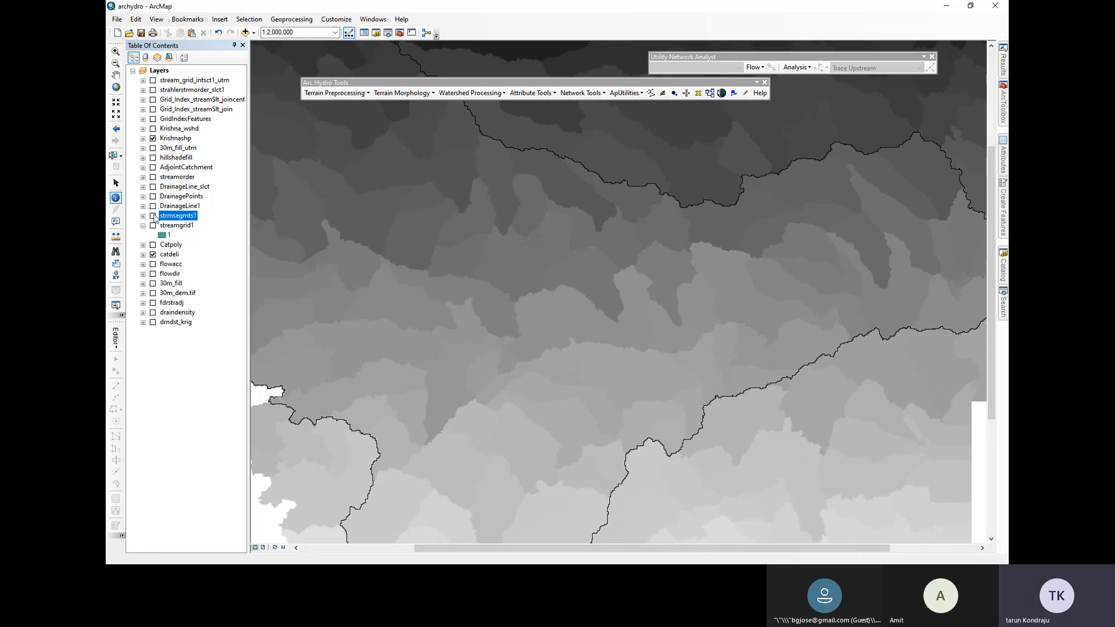
{"action": "left_click", "coordinate": [153, 216]}
{"action": "left_click", "coordinate": [153, 207]}
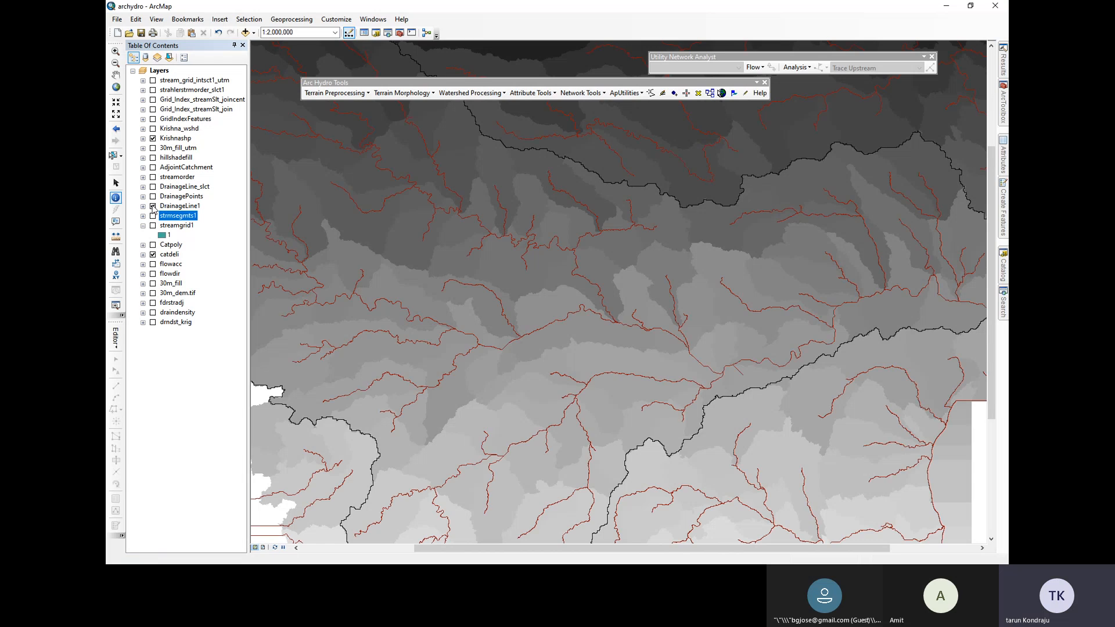
{"action": "scroll", "coordinate": [558, 294], "scroll_direction": "up", "scroll_amount": 2}
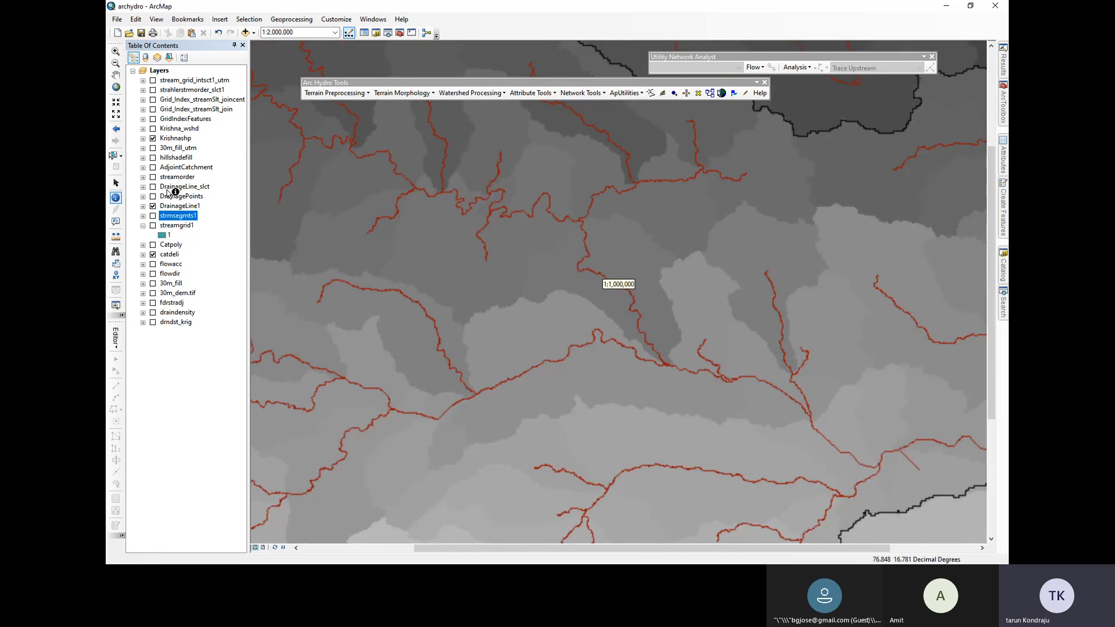
Display the DrainagePoints layer and inspect the drainage points at a stream junction where a catchment drains out
{"action": "left_click", "coordinate": [153, 198]}
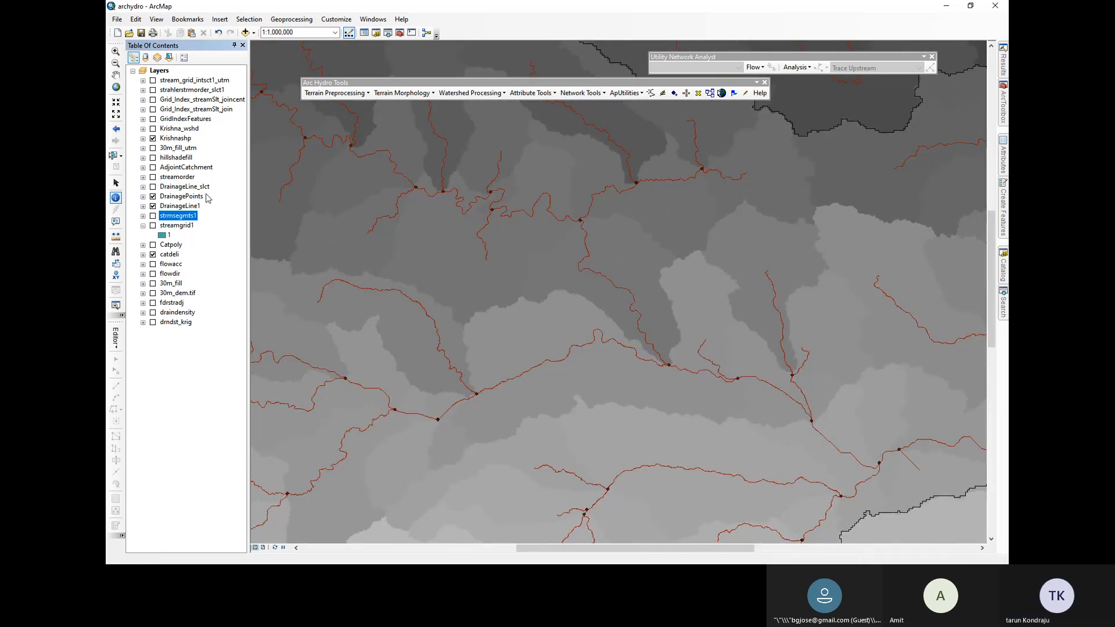
{"action": "scroll", "coordinate": [653, 354], "scroll_direction": "up", "scroll_amount": 1}
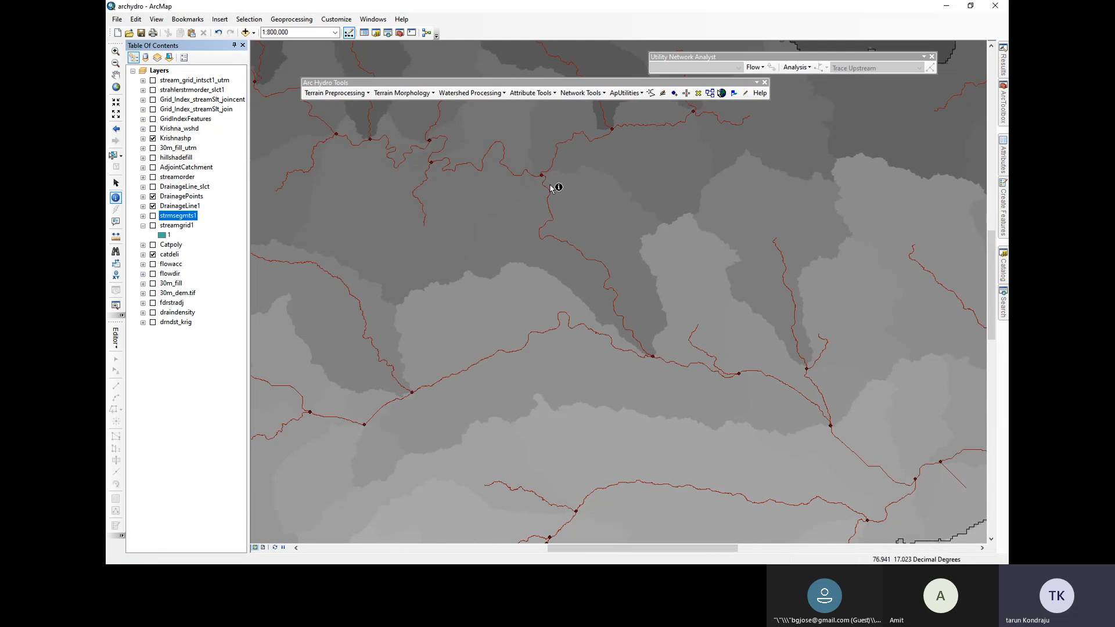
{"action": "scroll", "coordinate": [657, 360], "scroll_direction": "down", "scroll_amount": 5}
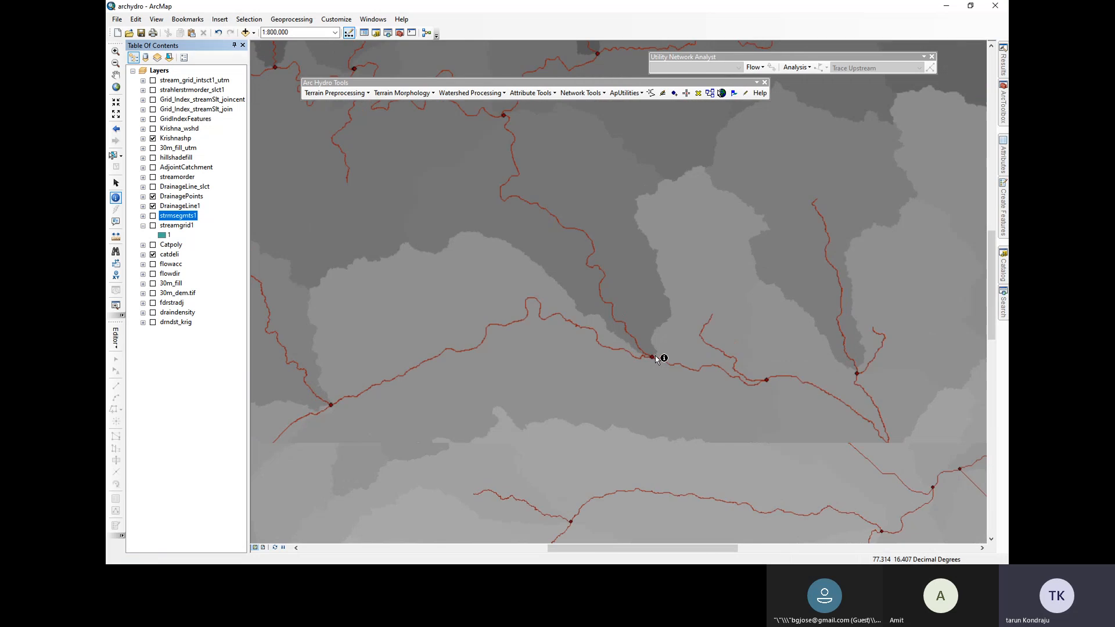
{"action": "scroll", "coordinate": [624, 367], "scroll_direction": "down", "scroll_amount": 4}
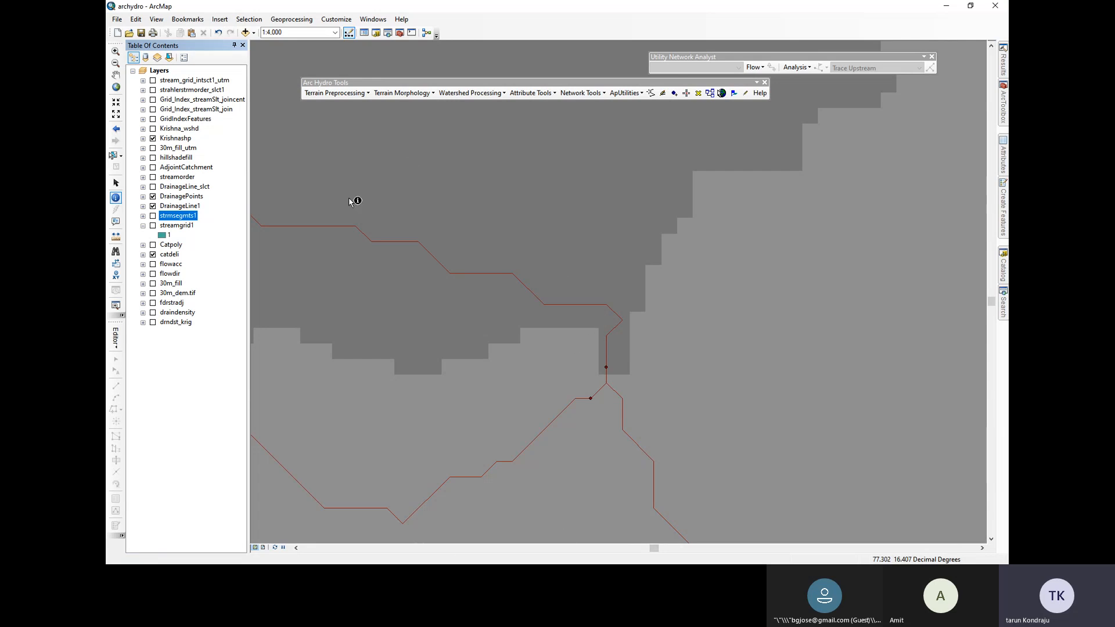
{"action": "scroll", "coordinate": [788, 249], "scroll_direction": "up", "scroll_amount": 3}
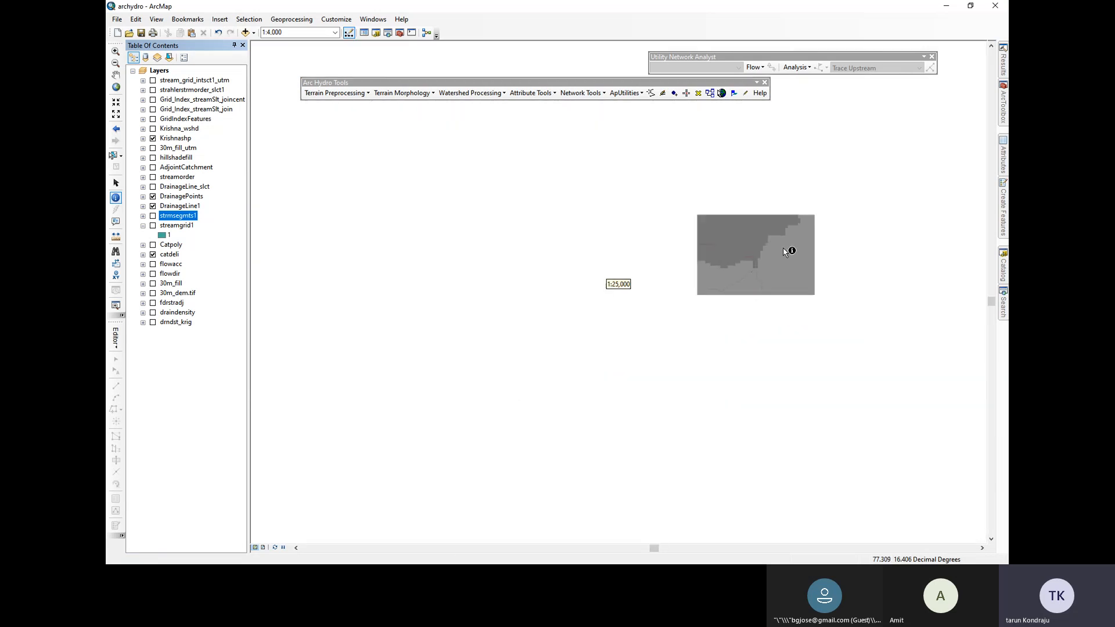
{"action": "scroll", "coordinate": [667, 345], "scroll_direction": "up", "scroll_amount": 1}
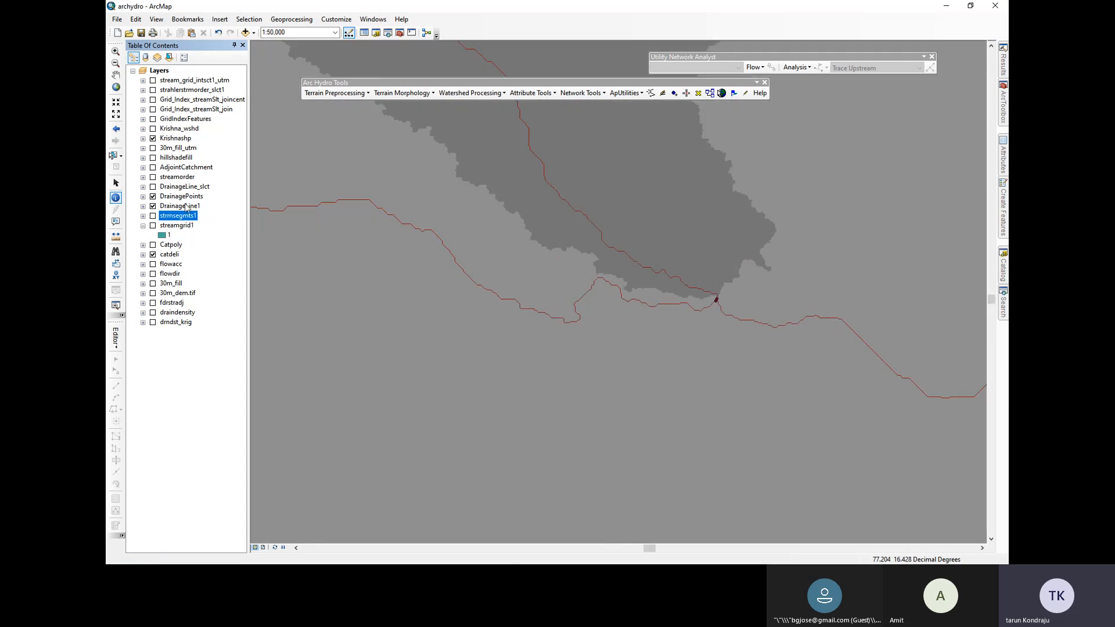
{"action": "scroll", "coordinate": [714, 296], "scroll_direction": "up", "scroll_amount": 3}
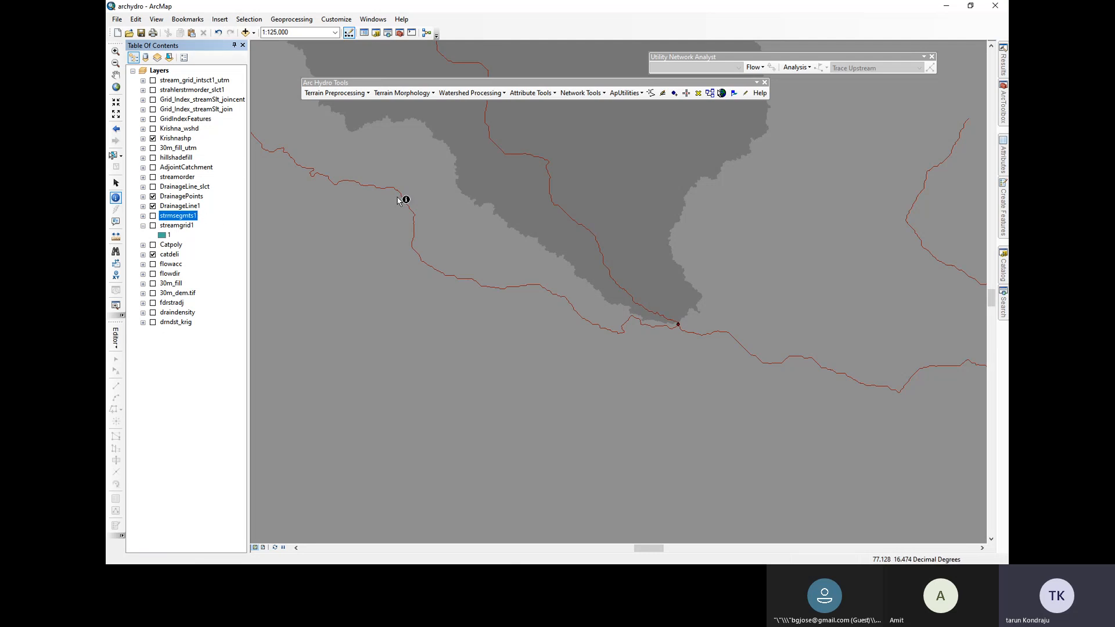
Locate the Catchment Polygon Processing tool in ArcToolbox and display the Catpoly catchment polygons with the drainage lines
{"action": "left_click", "coordinate": [1005, 124]}
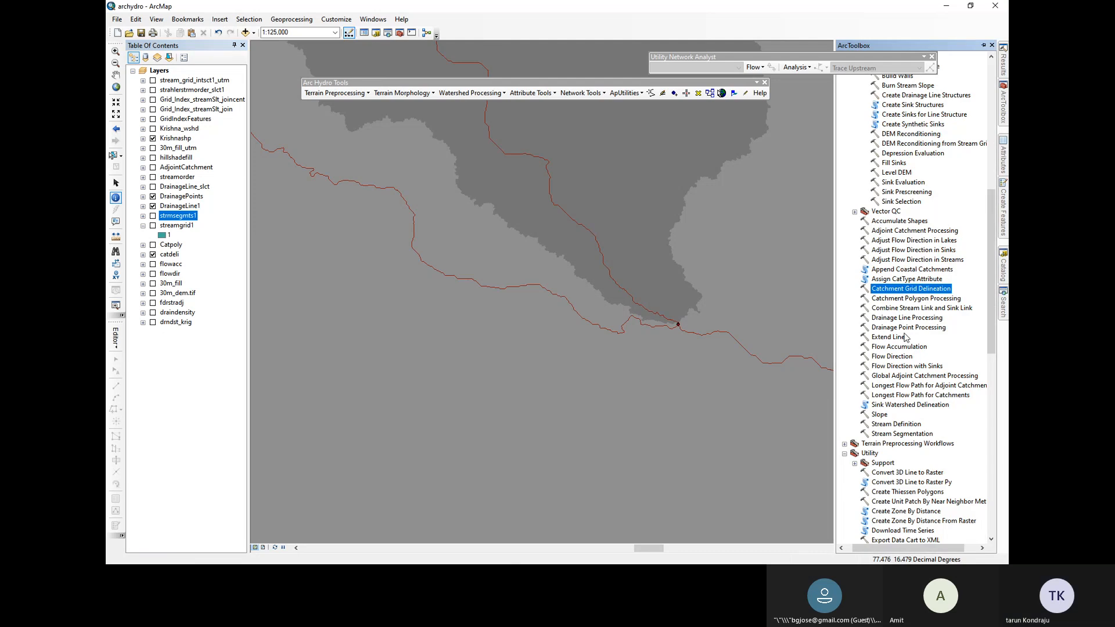
{"action": "left_click", "coordinate": [893, 300]}
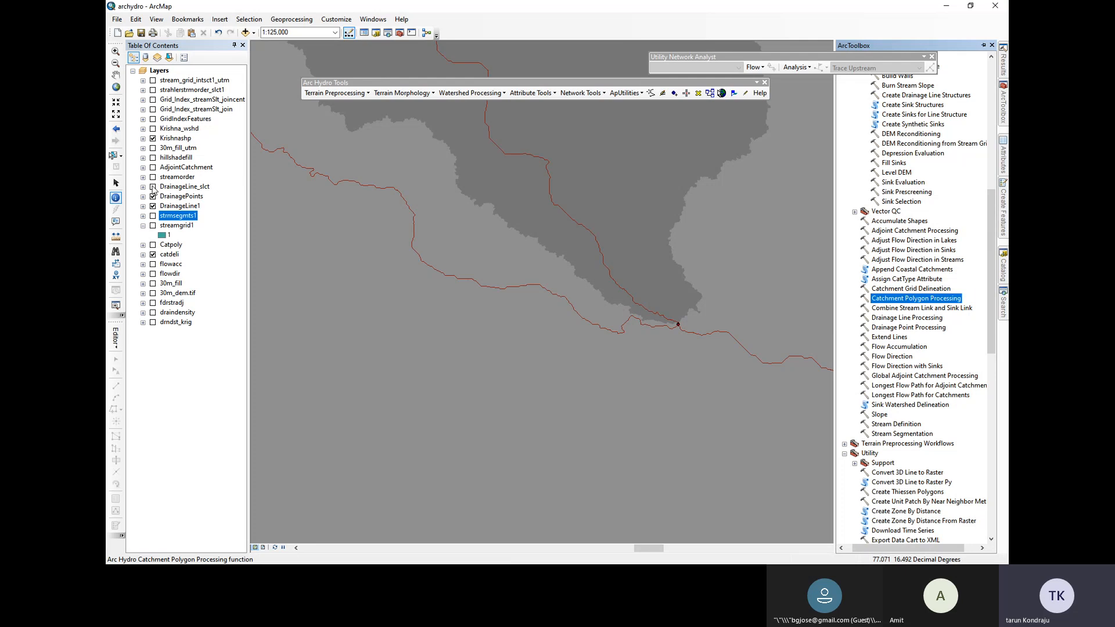
{"action": "left_click", "coordinate": [153, 244]}
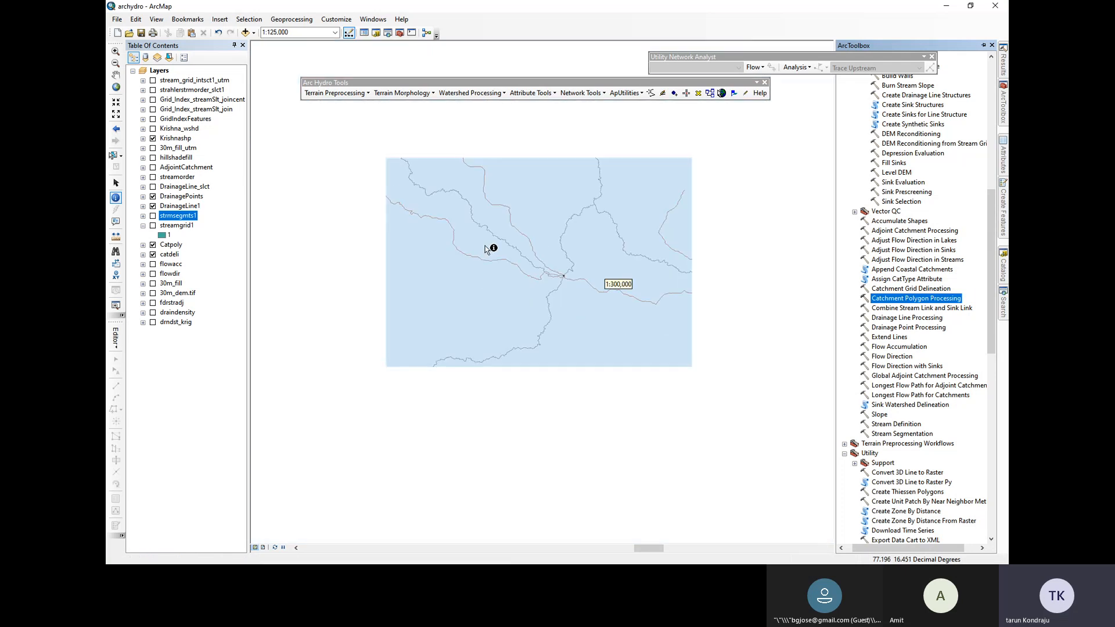
{"action": "scroll", "coordinate": [486, 249], "scroll_direction": "down", "scroll_amount": 2}
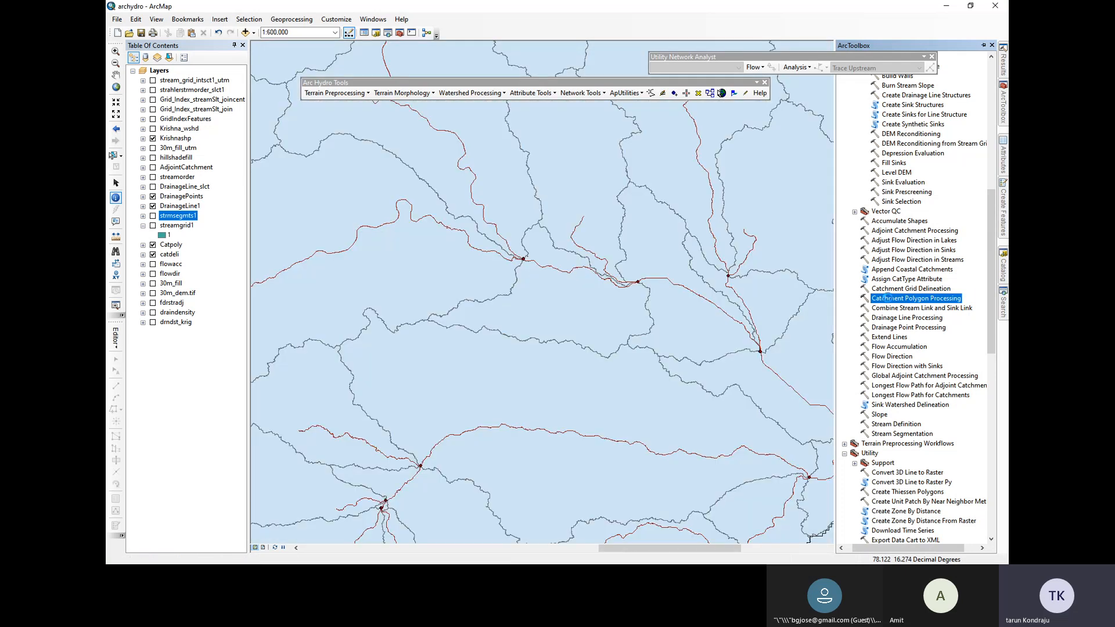
Review the catdeli input and Catpoly output in Catchment Polygon Processing, close it without running, and examine the polygons across the basin
{"action": "double_click", "coordinate": [887, 298]}
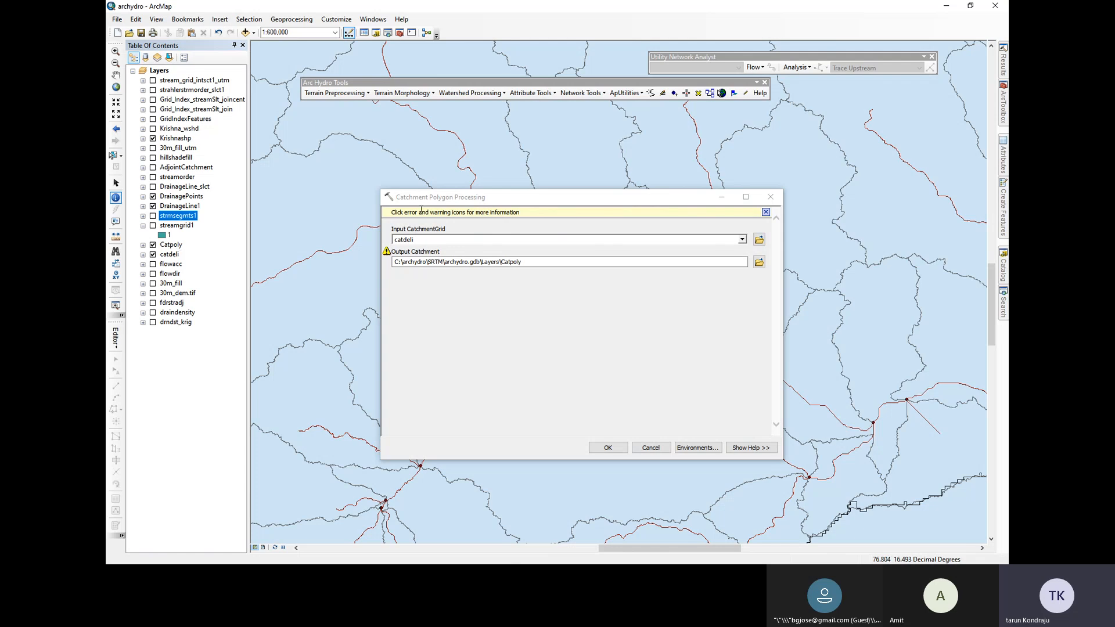
{"action": "left_click", "coordinate": [770, 197]}
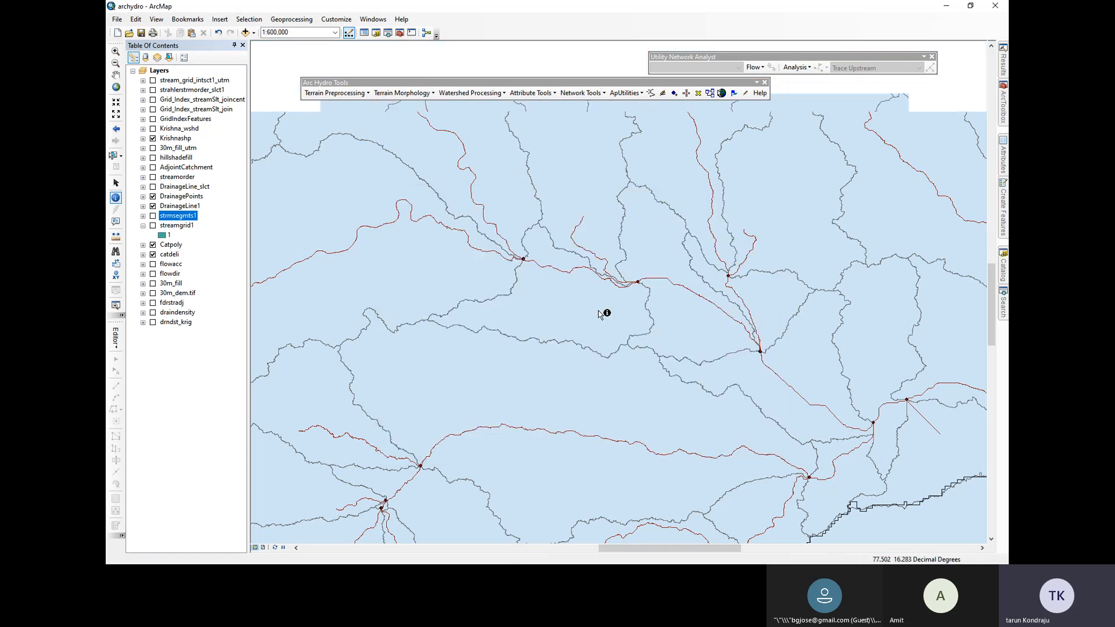
{"action": "scroll", "coordinate": [601, 313], "scroll_direction": "up", "scroll_amount": 2}
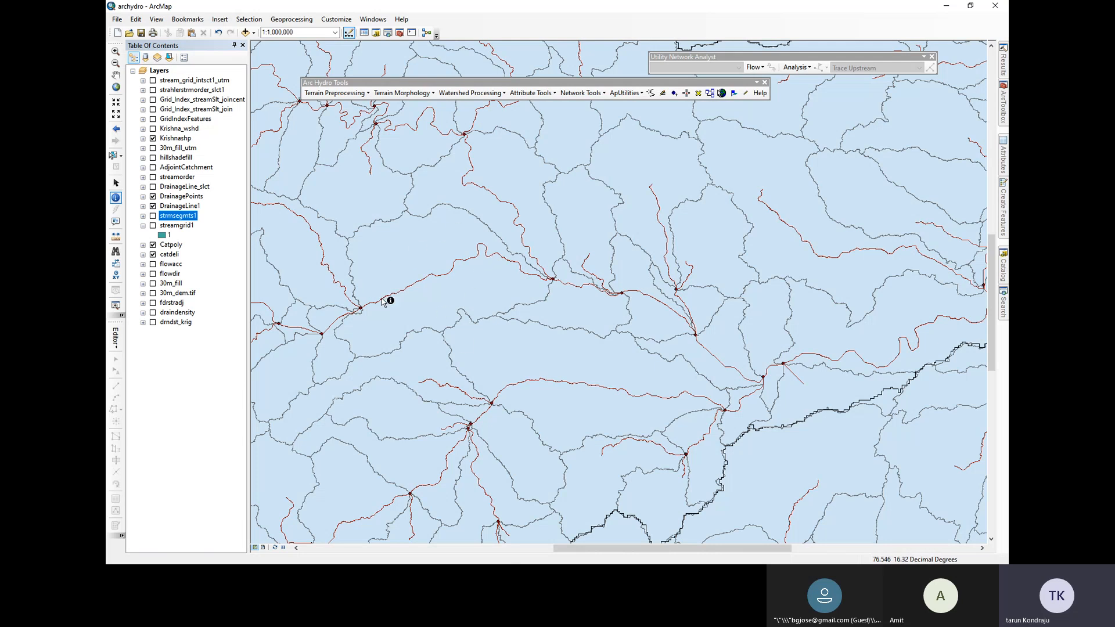
{"action": "scroll", "coordinate": [720, 380], "scroll_direction": "up", "scroll_amount": 5}
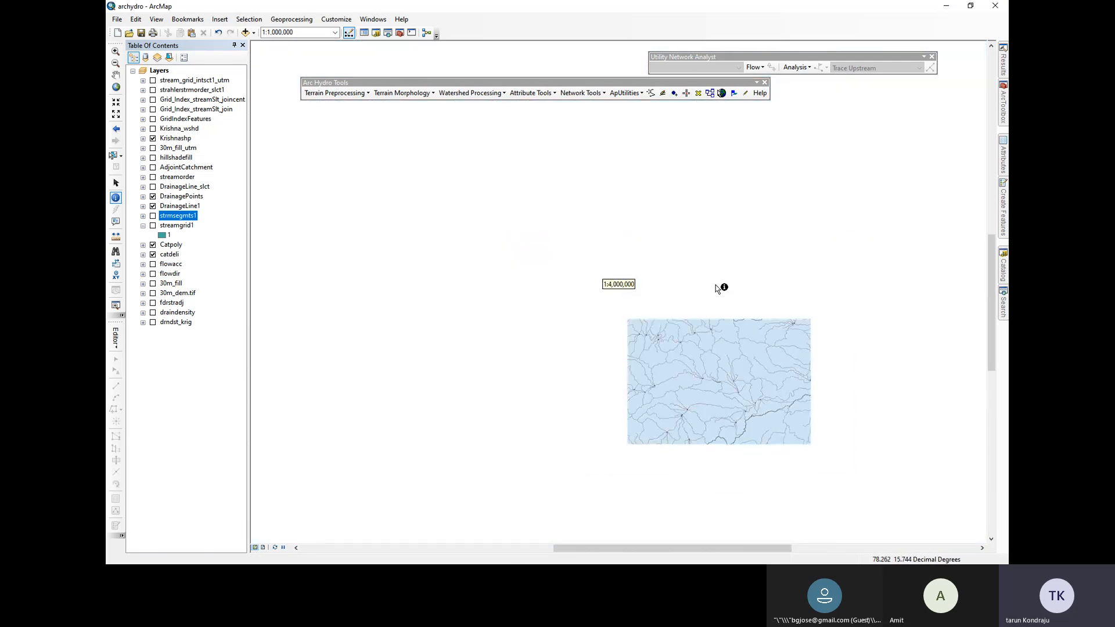
{"action": "scroll", "coordinate": [468, 286], "scroll_direction": "up", "scroll_amount": 2}
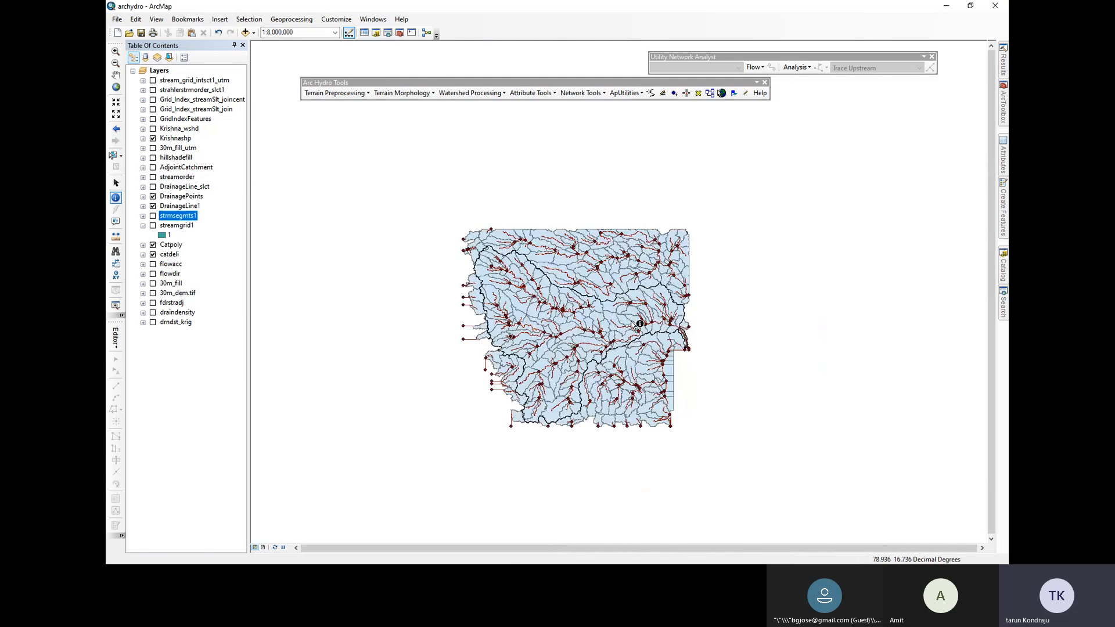
{"action": "scroll", "coordinate": [656, 343], "scroll_direction": "down", "scroll_amount": 4}
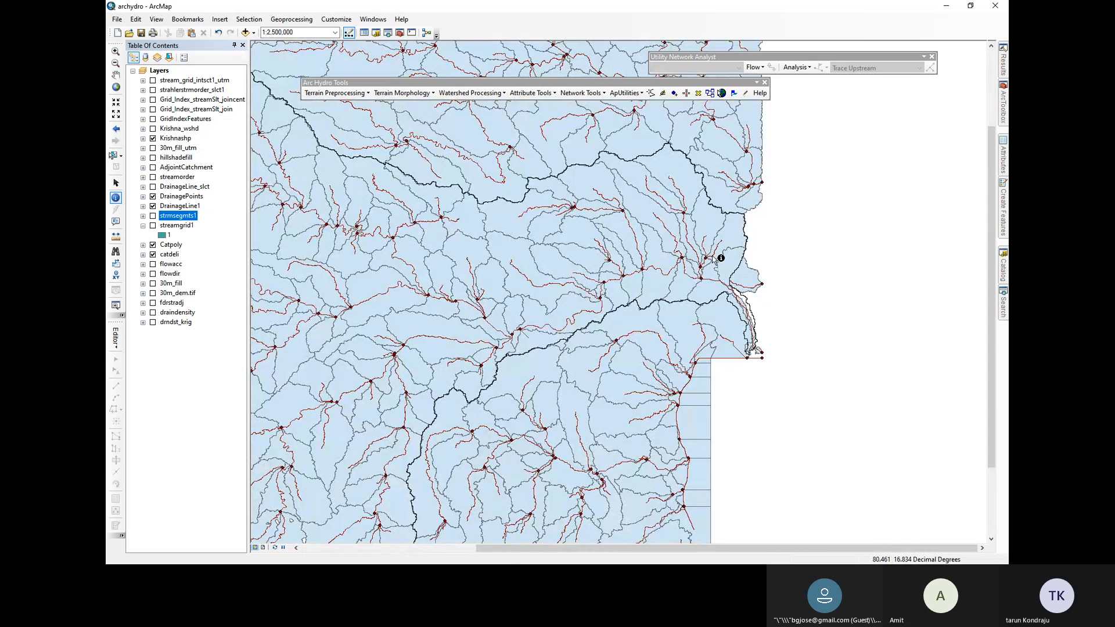
Hide the Catpoly and catdeli layers and display the 30m_fill elevation raster around the drainage junction with straight catchment boundaries
{"action": "scroll", "coordinate": [549, 253], "scroll_direction": "down", "scroll_amount": 2}
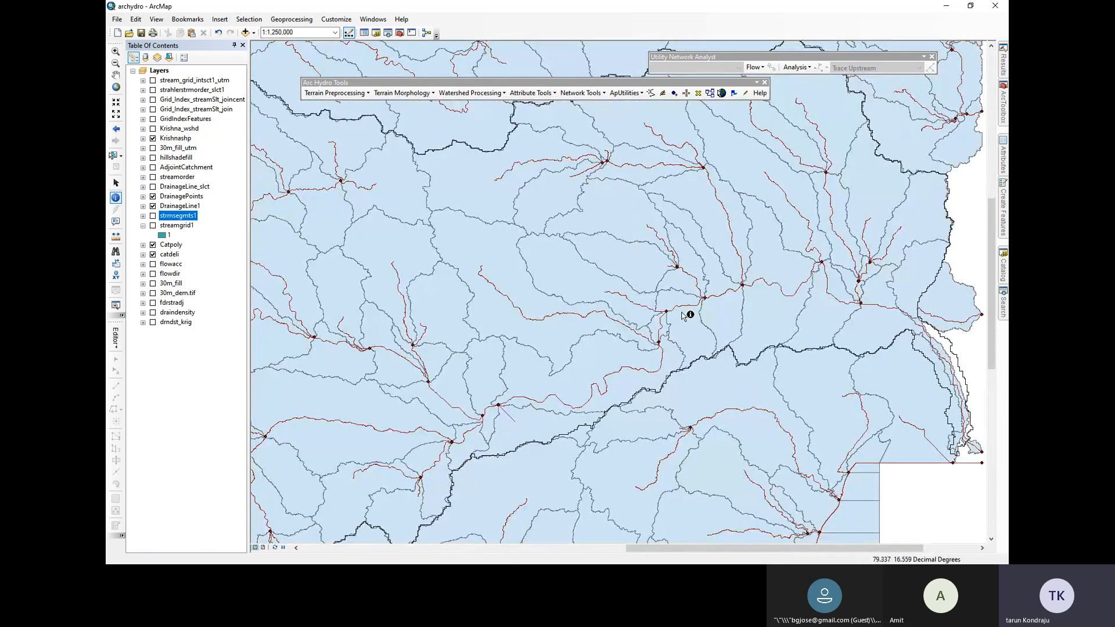
{"action": "scroll", "coordinate": [683, 315], "scroll_direction": "down", "scroll_amount": 2}
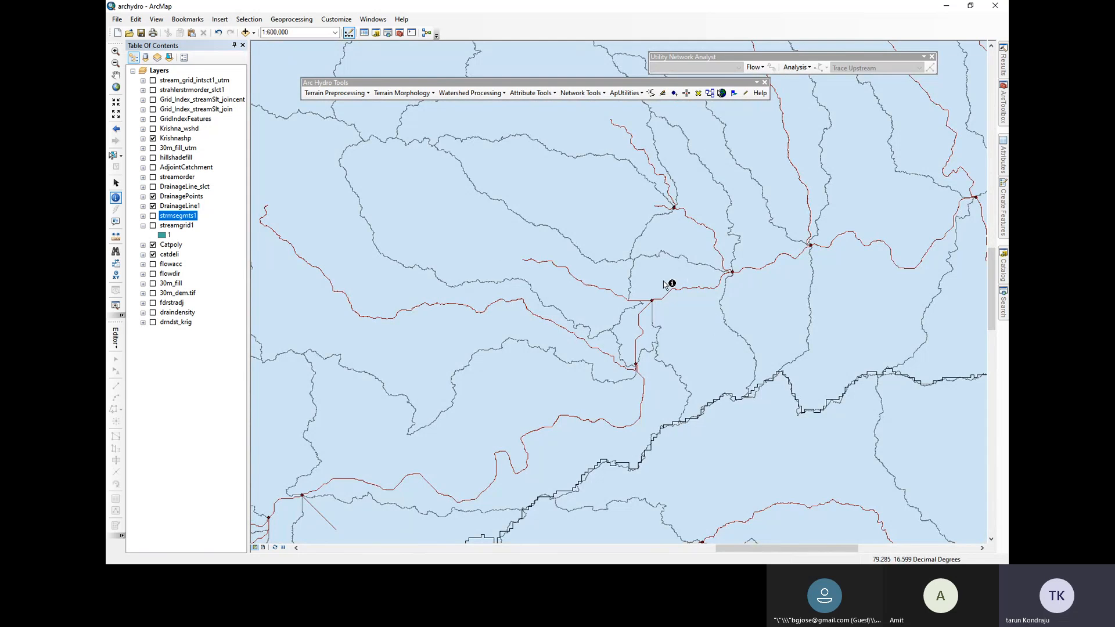
{"action": "scroll", "coordinate": [661, 288], "scroll_direction": "down", "scroll_amount": 2}
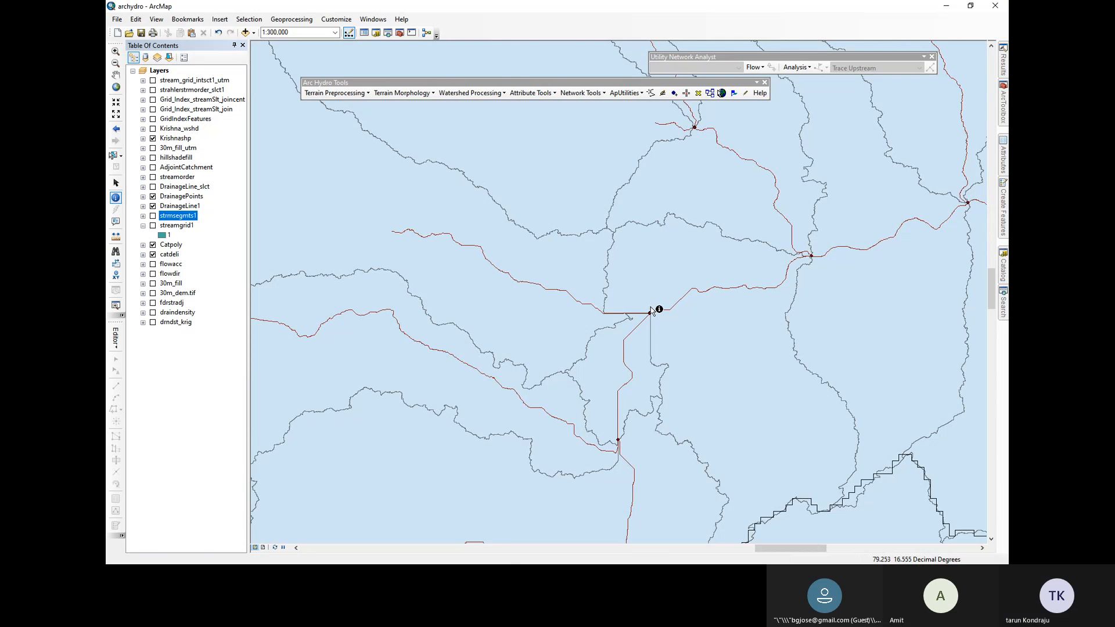
{"action": "scroll", "coordinate": [651, 311], "scroll_direction": "down", "scroll_amount": 2}
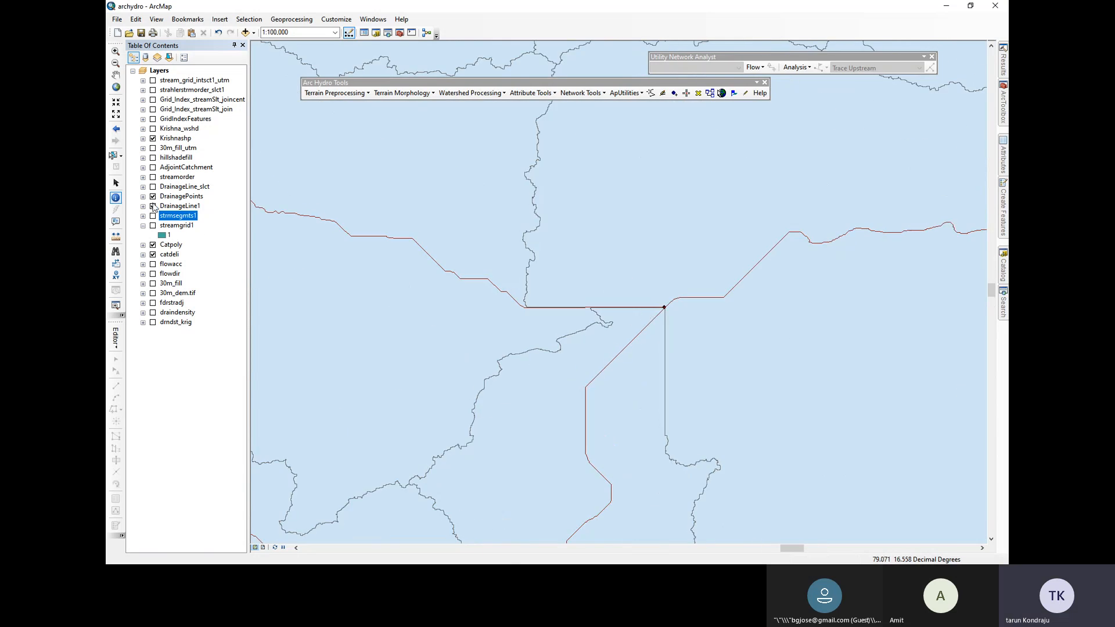
{"action": "left_click", "coordinate": [153, 245]}
{"action": "left_click", "coordinate": [153, 245]}
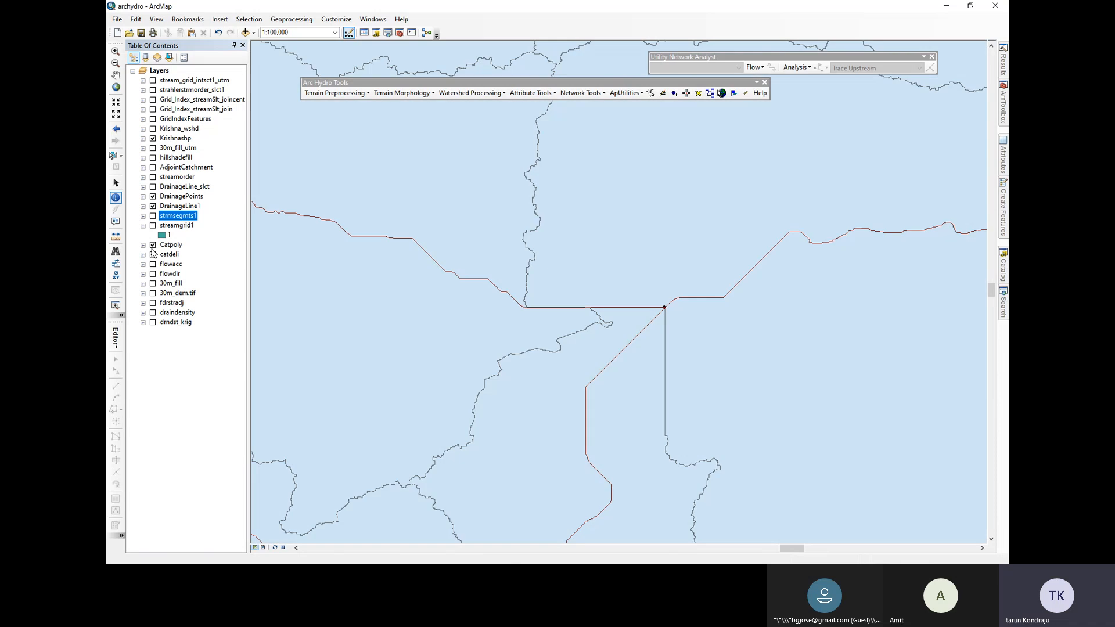
{"action": "left_click", "coordinate": [152, 254]}
{"action": "left_click", "coordinate": [153, 245]}
{"action": "left_click", "coordinate": [152, 245]}
{"action": "left_click", "coordinate": [153, 245]}
{"action": "scroll", "coordinate": [610, 290], "scroll_direction": "up", "scroll_amount": 2}
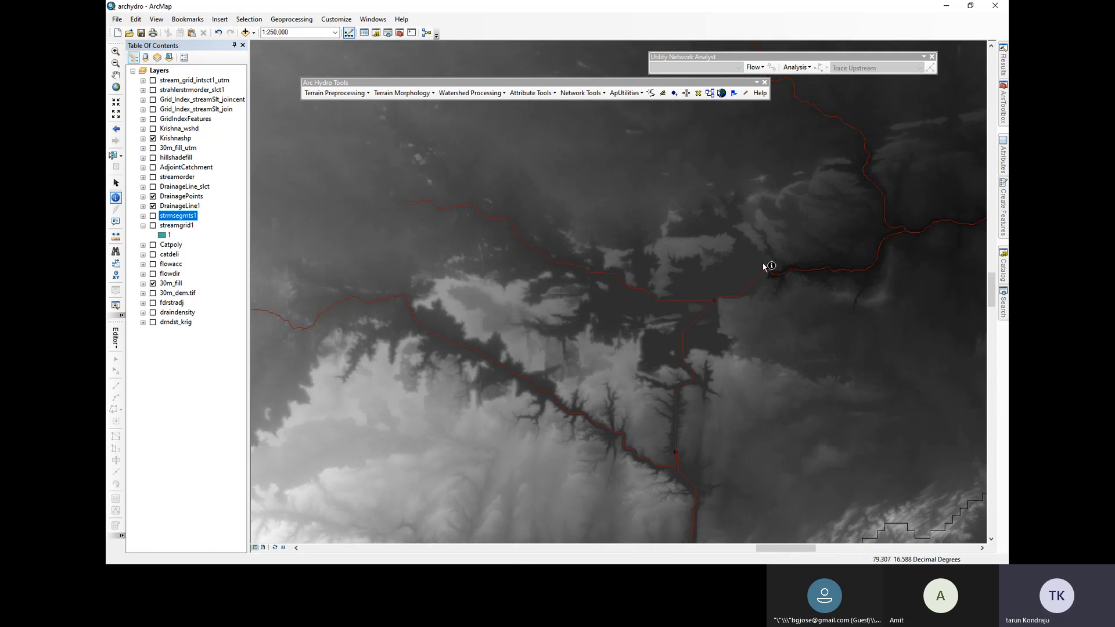
{"action": "scroll", "coordinate": [617, 311], "scroll_direction": "up", "scroll_amount": 2}
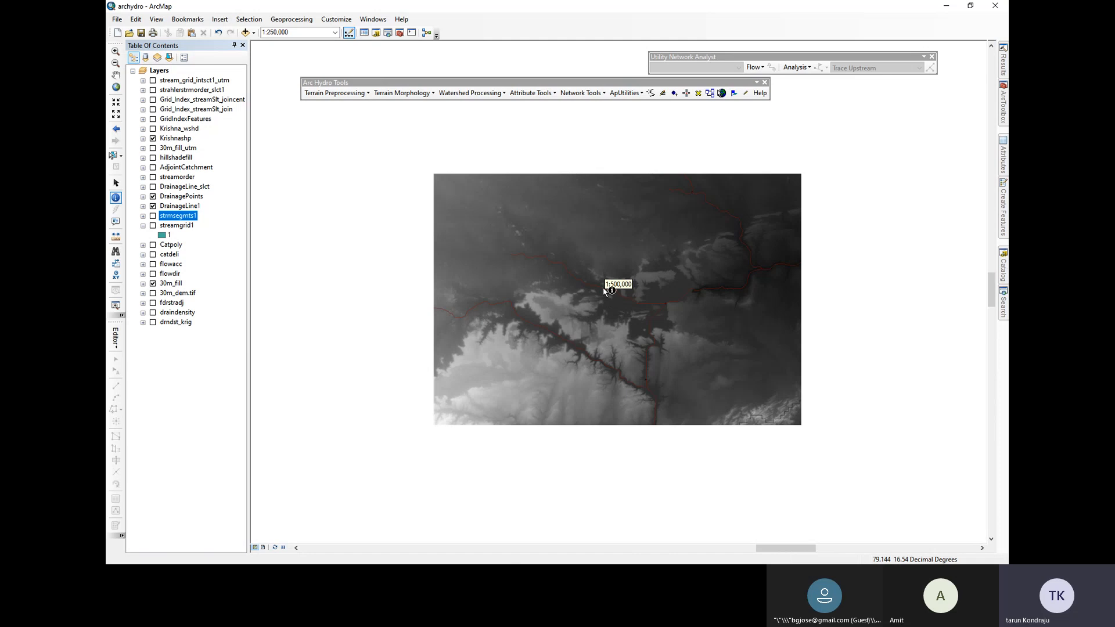
{"action": "scroll", "coordinate": [604, 291], "scroll_direction": "down", "scroll_amount": 2}
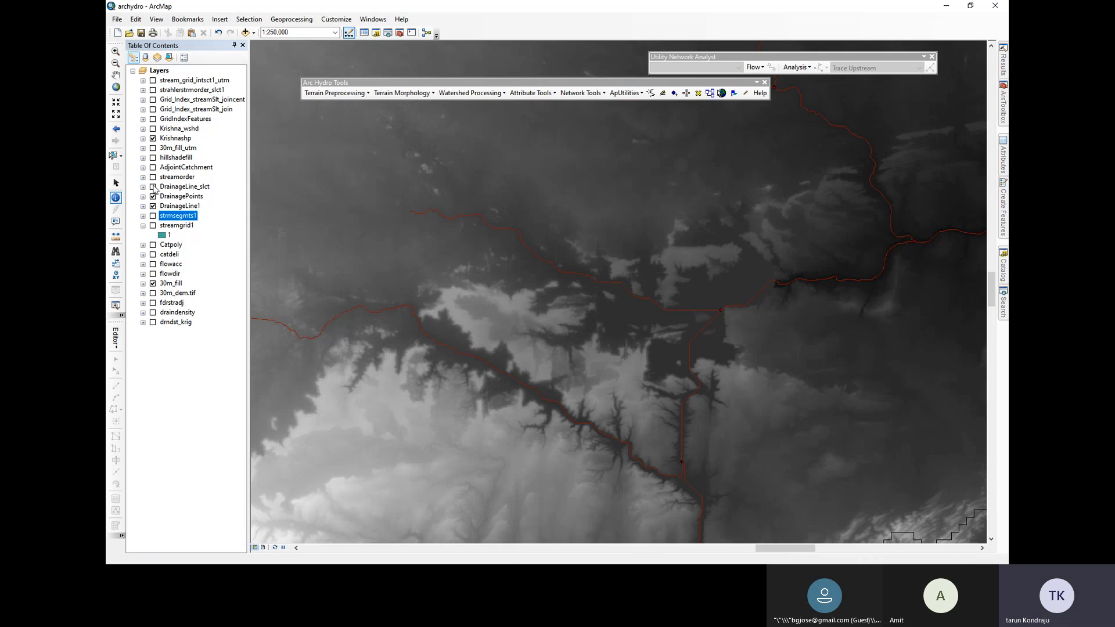
{"action": "left_click", "coordinate": [153, 245]}
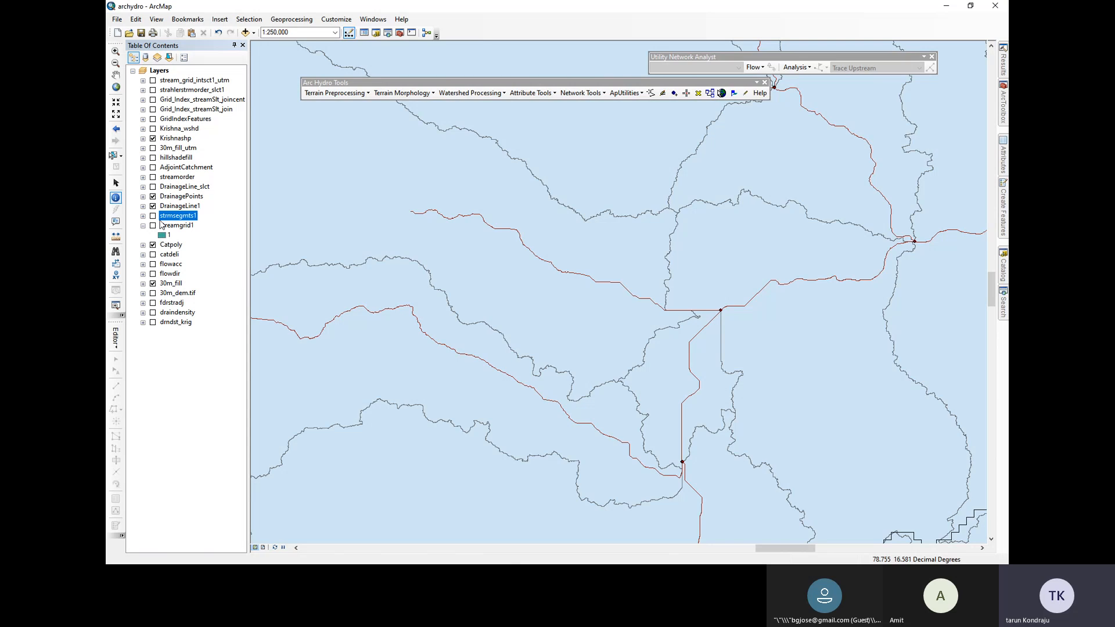
{"action": "left_click", "coordinate": [143, 246]}
{"action": "left_click", "coordinate": [162, 254]}
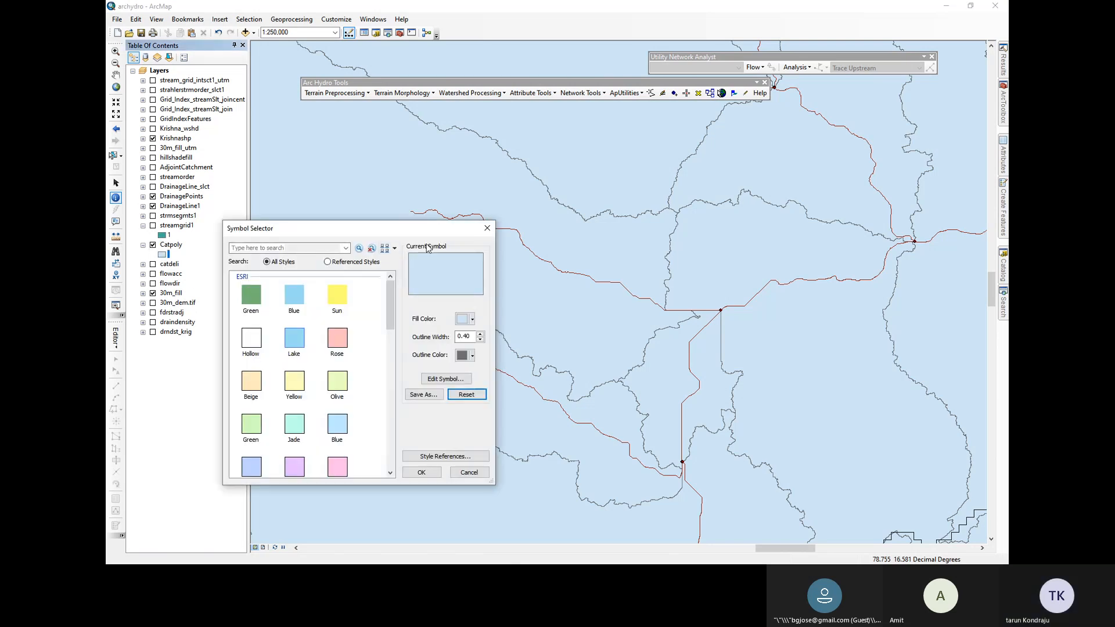
{"action": "left_click", "coordinate": [487, 227]}
Display the Krishna_wshd layer in place of Catpoly and set its polygon outline color to red
{"action": "left_click", "coordinate": [153, 129]}
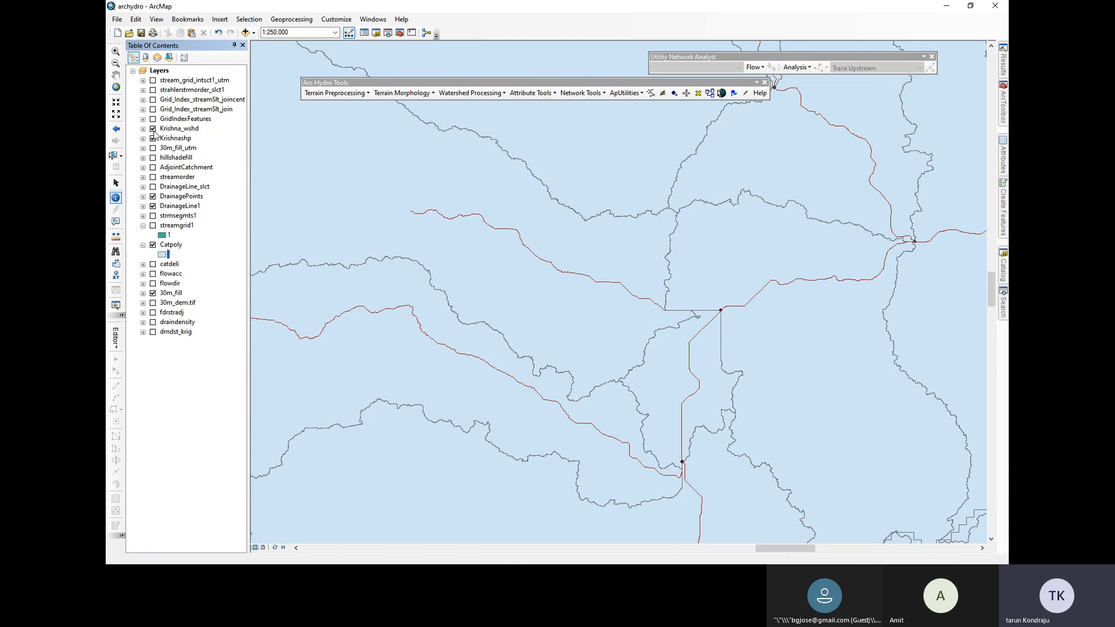
{"action": "left_click", "coordinate": [153, 246]}
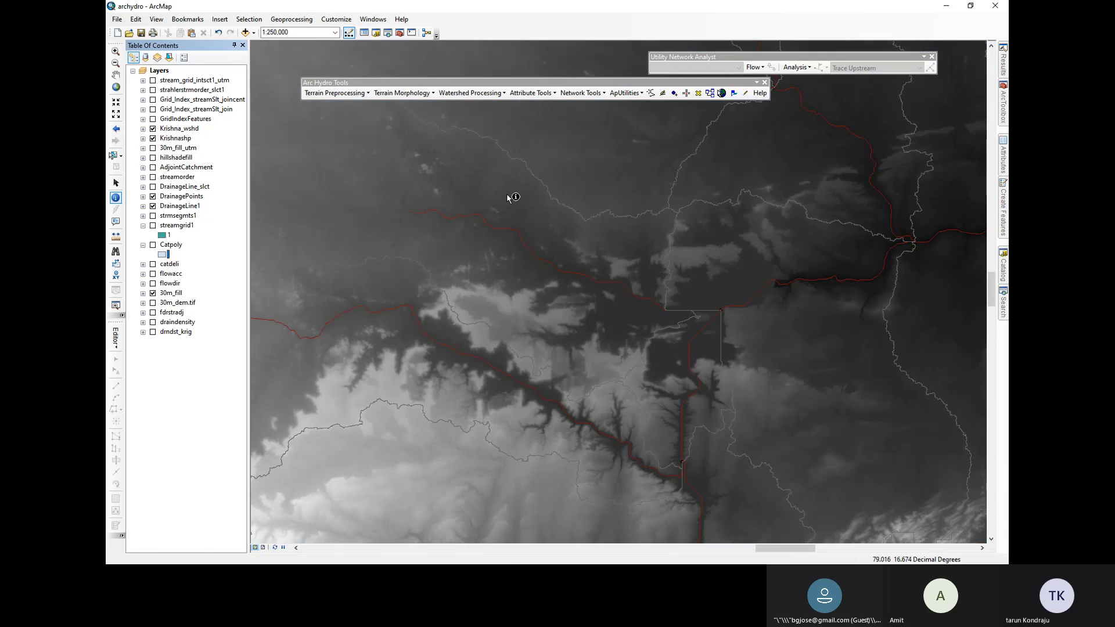
{"action": "left_click", "coordinate": [143, 129]}
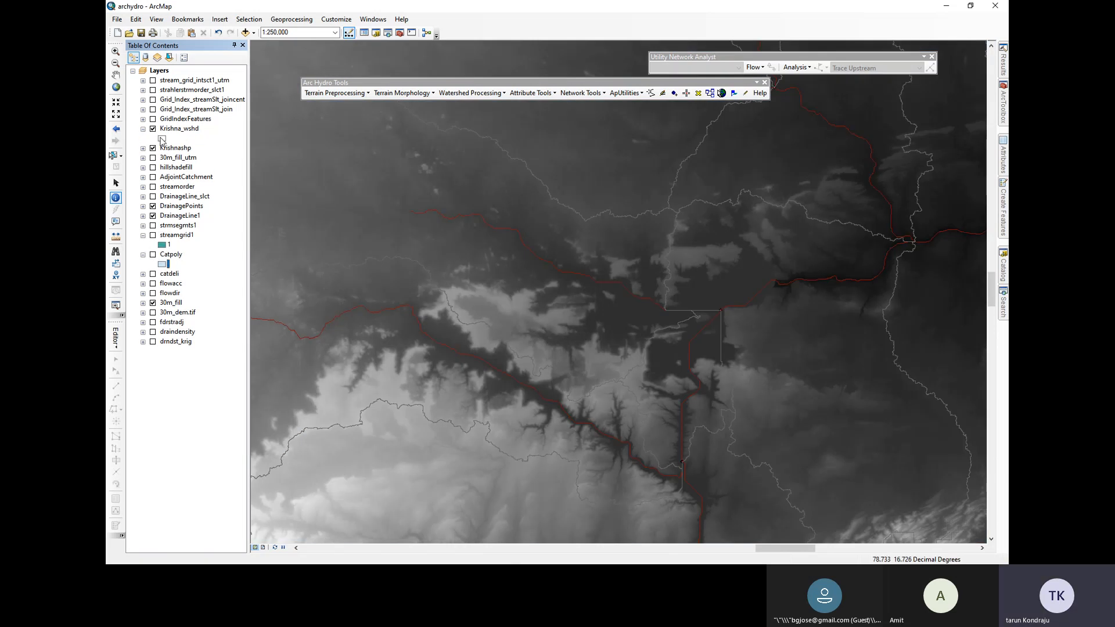
{"action": "left_click", "coordinate": [163, 138]}
{"action": "left_click", "coordinate": [470, 320]}
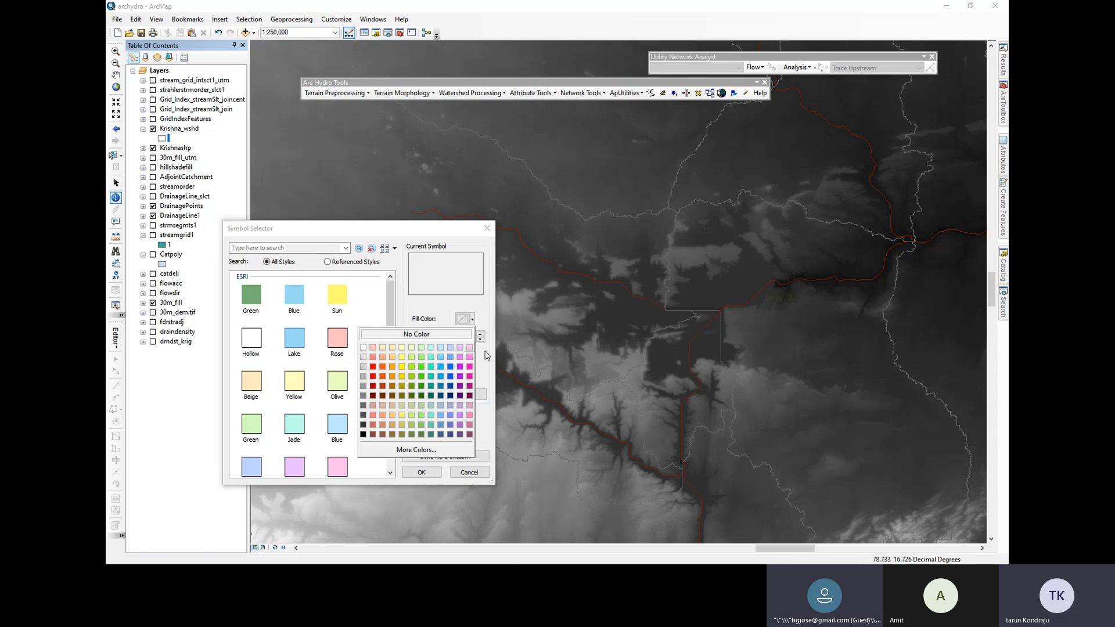
{"action": "left_click", "coordinate": [470, 319]}
{"action": "left_click", "coordinate": [472, 355]}
{"action": "left_click", "coordinate": [372, 414]}
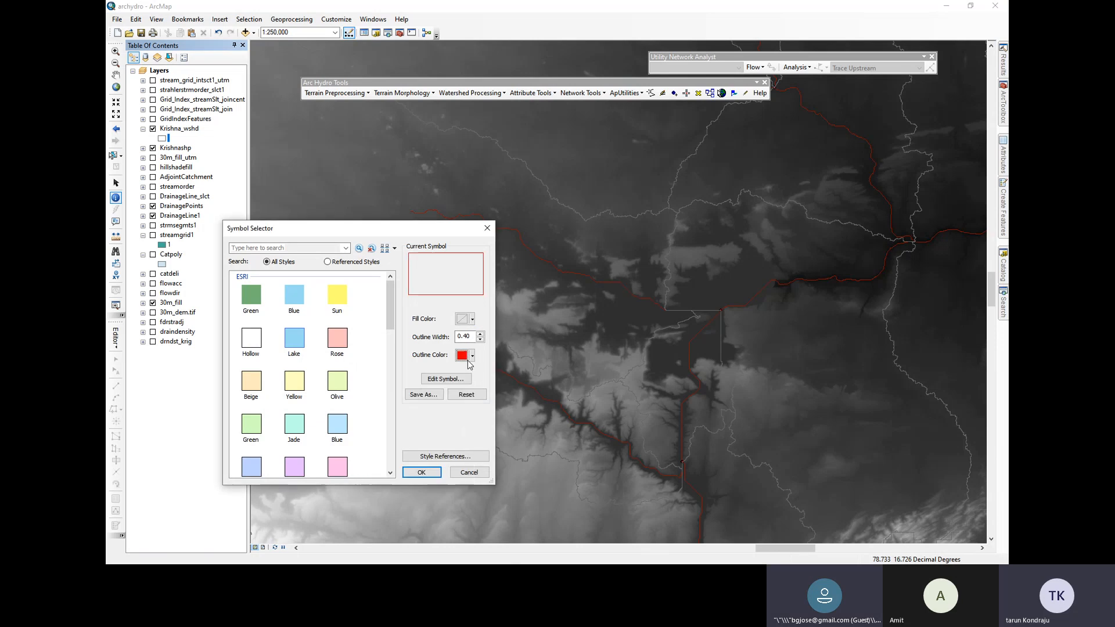
{"action": "left_click", "coordinate": [472, 355]}
{"action": "left_click", "coordinate": [372, 413]}
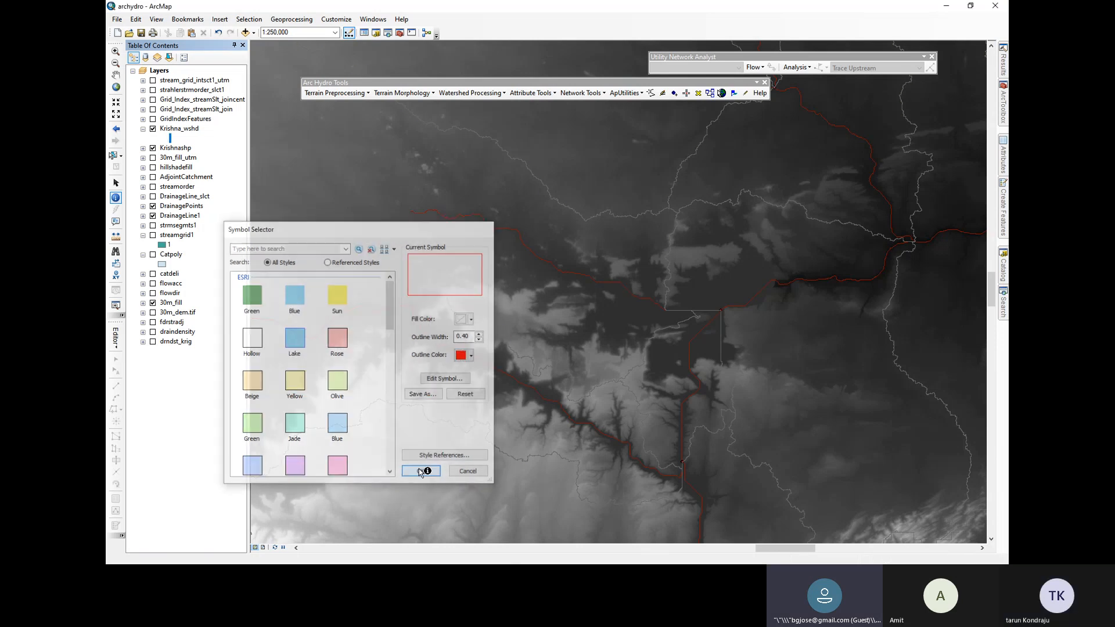
{"action": "left_click", "coordinate": [422, 472]}
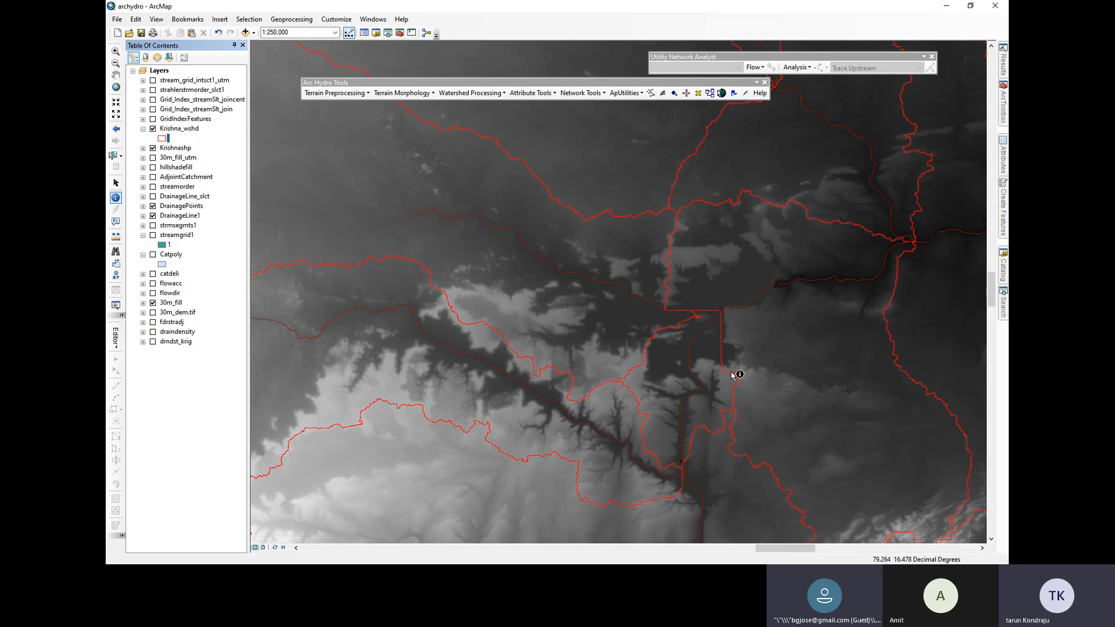
Start an edit session on the Krishna_wshd layer, continuing past the spatial reference warning
{"action": "scroll", "coordinate": [699, 381], "scroll_direction": "up", "scroll_amount": 2}
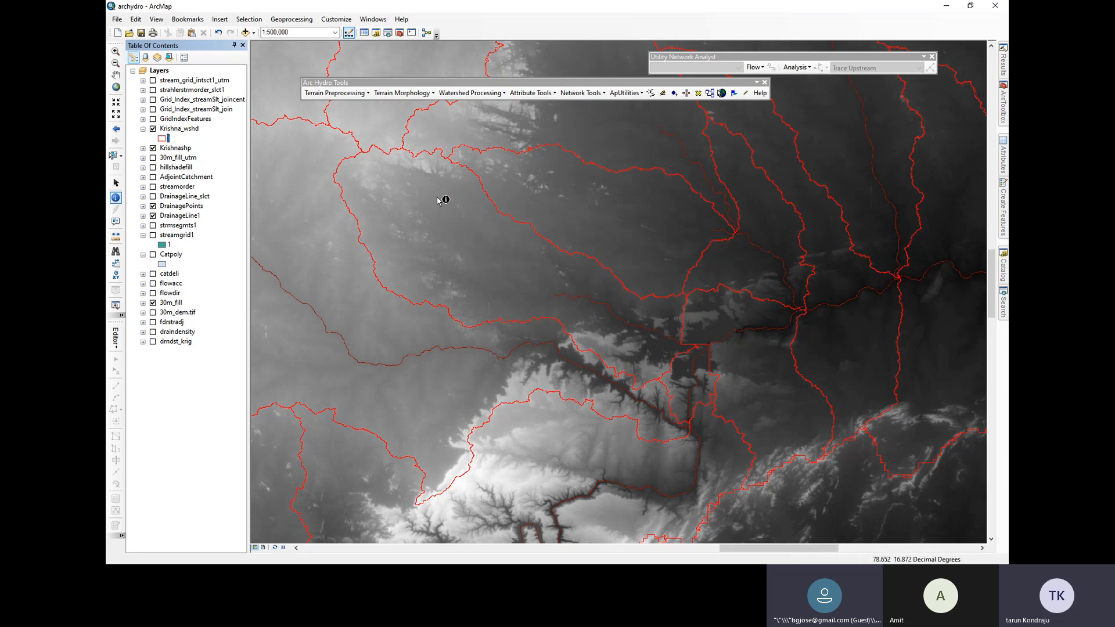
{"action": "left_click", "coordinate": [115, 341]}
{"action": "left_click", "coordinate": [157, 332]}
{"action": "scroll", "coordinate": [480, 221], "scroll_direction": "down", "scroll_amount": 3}
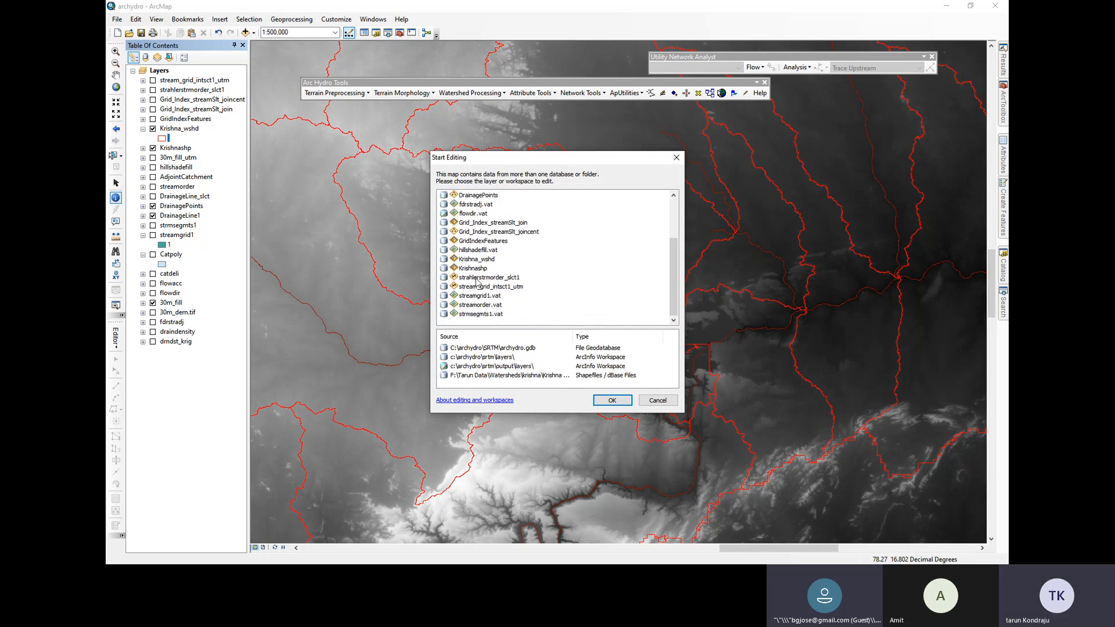
{"action": "left_click", "coordinate": [480, 259]}
{"action": "left_click", "coordinate": [612, 400]}
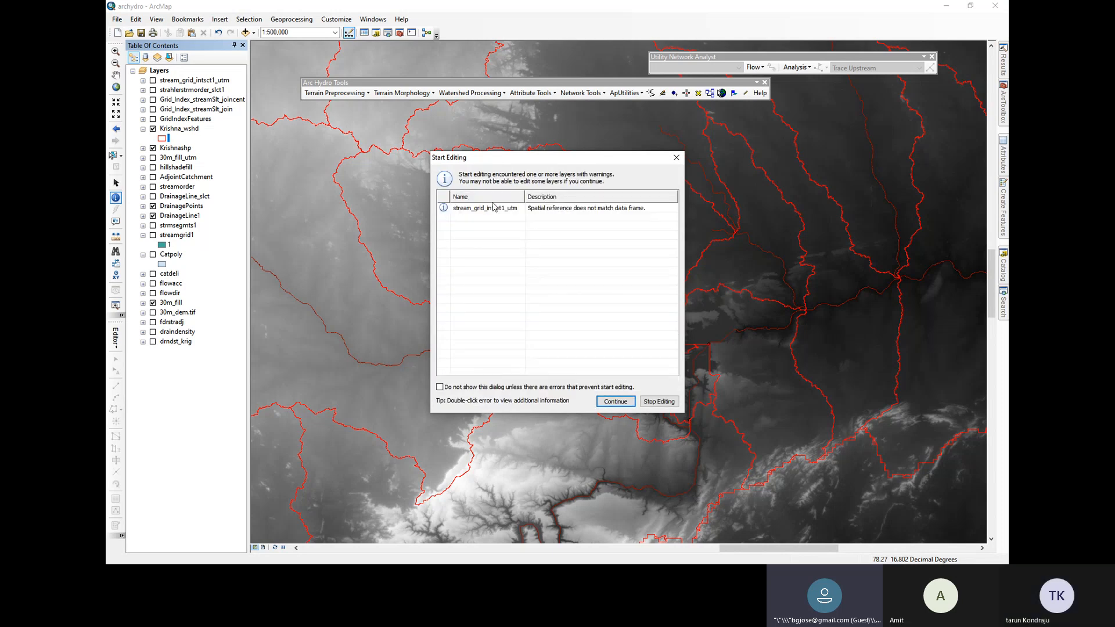
{"action": "left_click", "coordinate": [615, 399]}
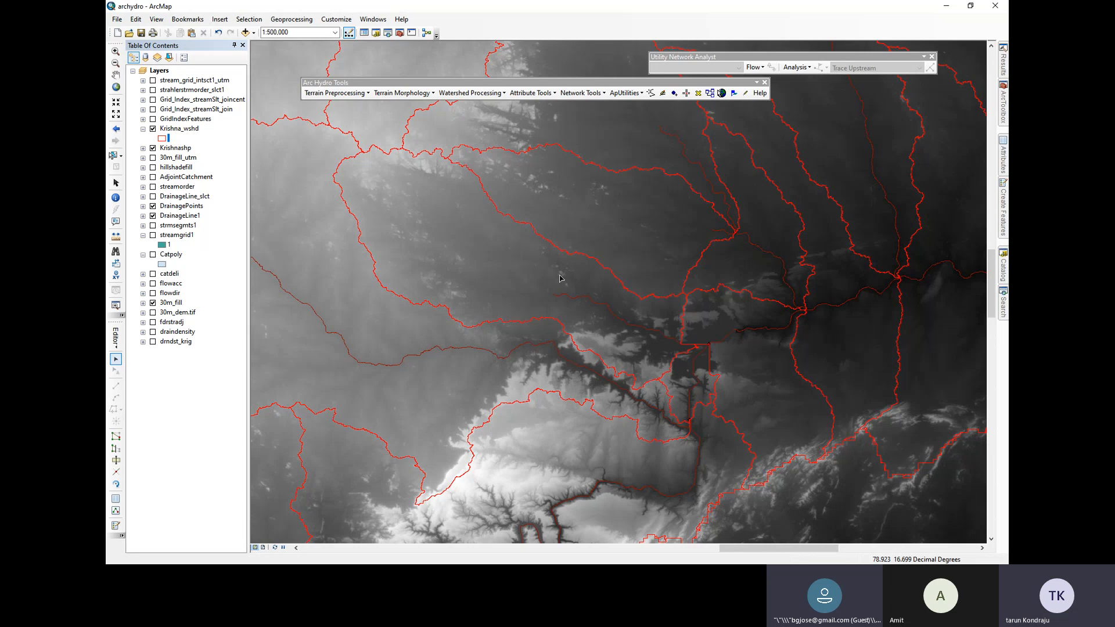
Select the seven adjoining Krishna_wshd watershed polygons around the drainage junction, including the large western and southern ones
{"action": "left_click", "coordinate": [716, 251]}
{"action": "left_click", "coordinate": [741, 266], "text": "shift"}
{"action": "left_click", "coordinate": [755, 319], "text": "shift"}
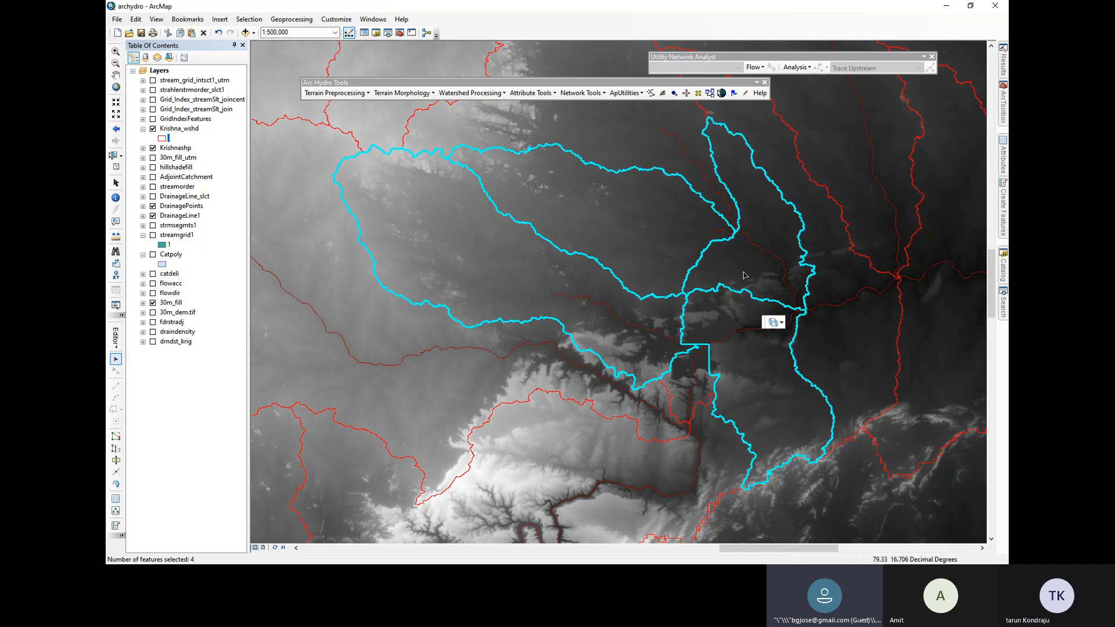
{"action": "left_click", "coordinate": [695, 378], "text": "shift"}
{"action": "left_click", "coordinate": [642, 411], "text": "shift"}
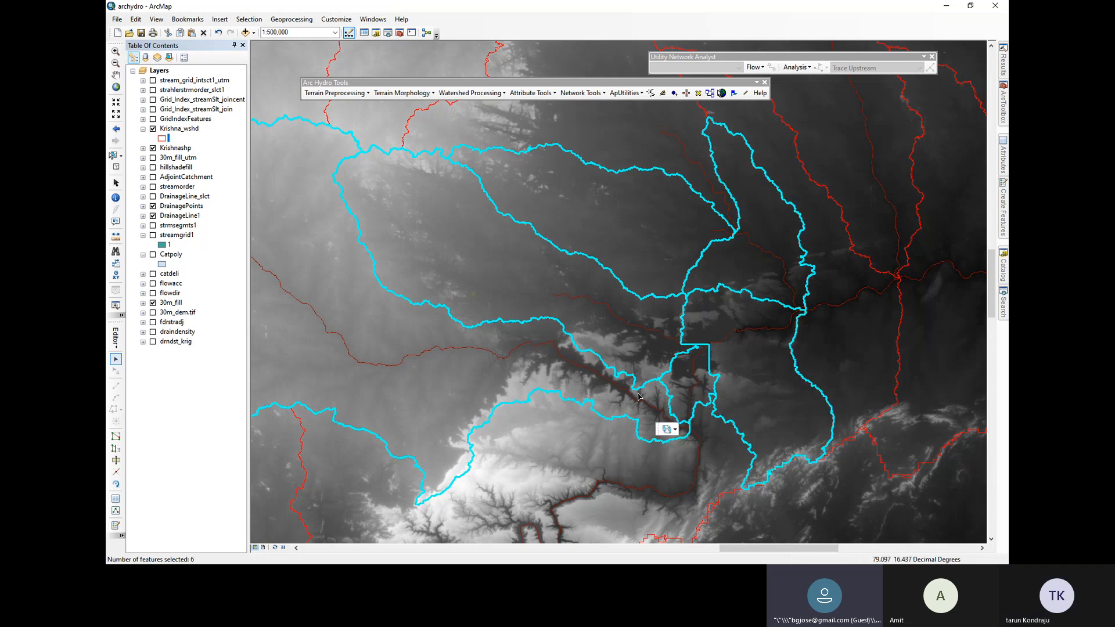
{"action": "scroll", "coordinate": [660, 414], "scroll_direction": "up", "scroll_amount": 2}
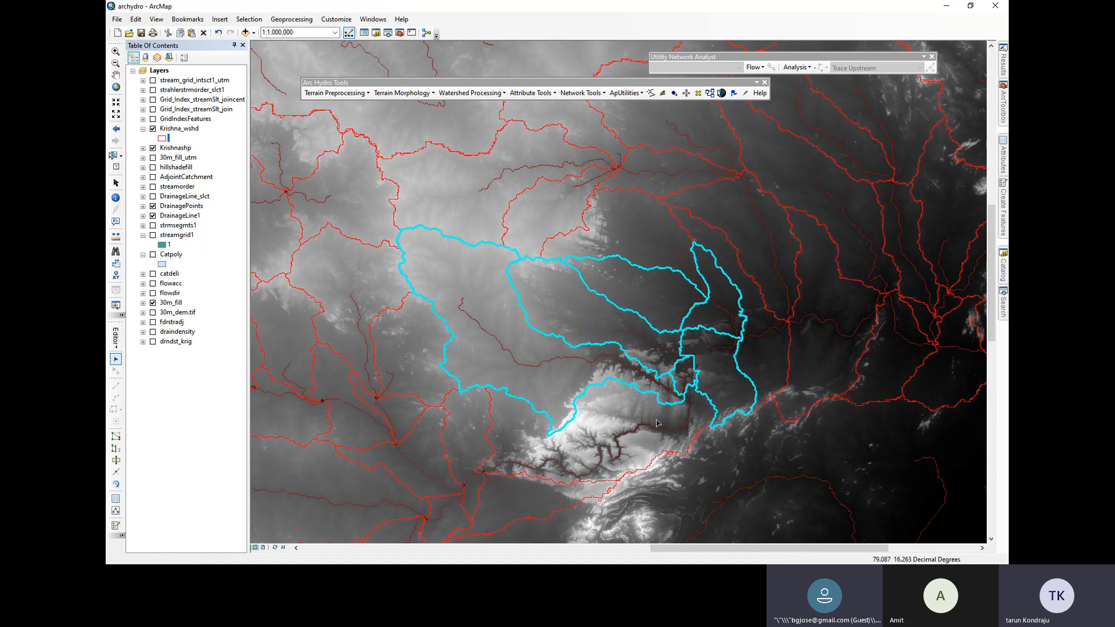
{"action": "left_click", "coordinate": [660, 422], "text": "shift"}
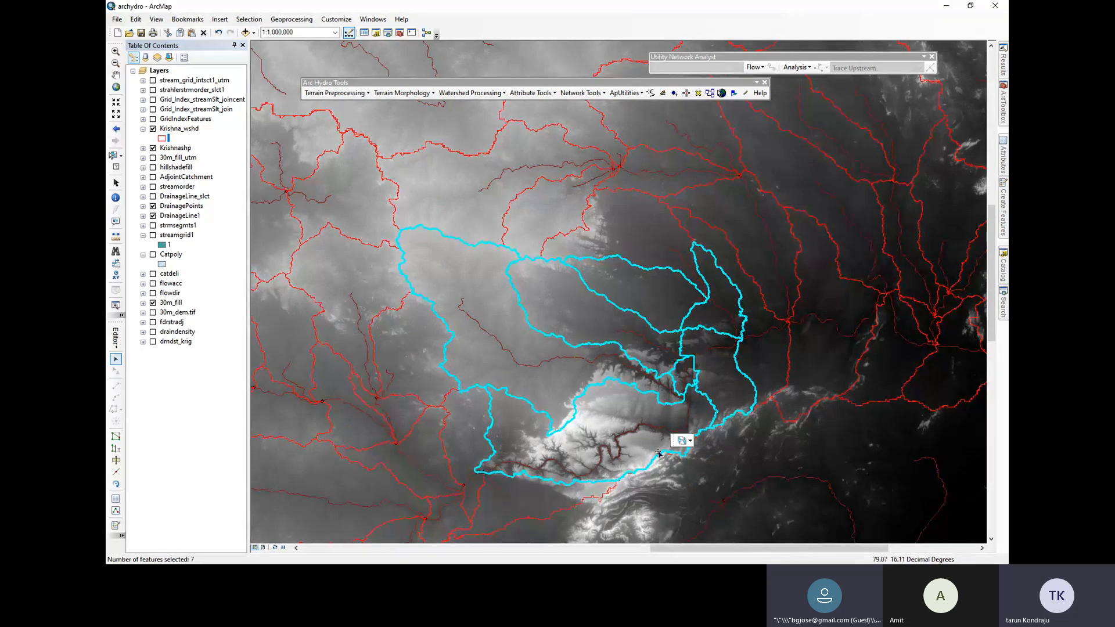
Deselect the two northern watershed polygons, keeping the five around the junction selected, and stop the edit session
{"action": "left_click", "coordinate": [731, 319], "text": "shift"}
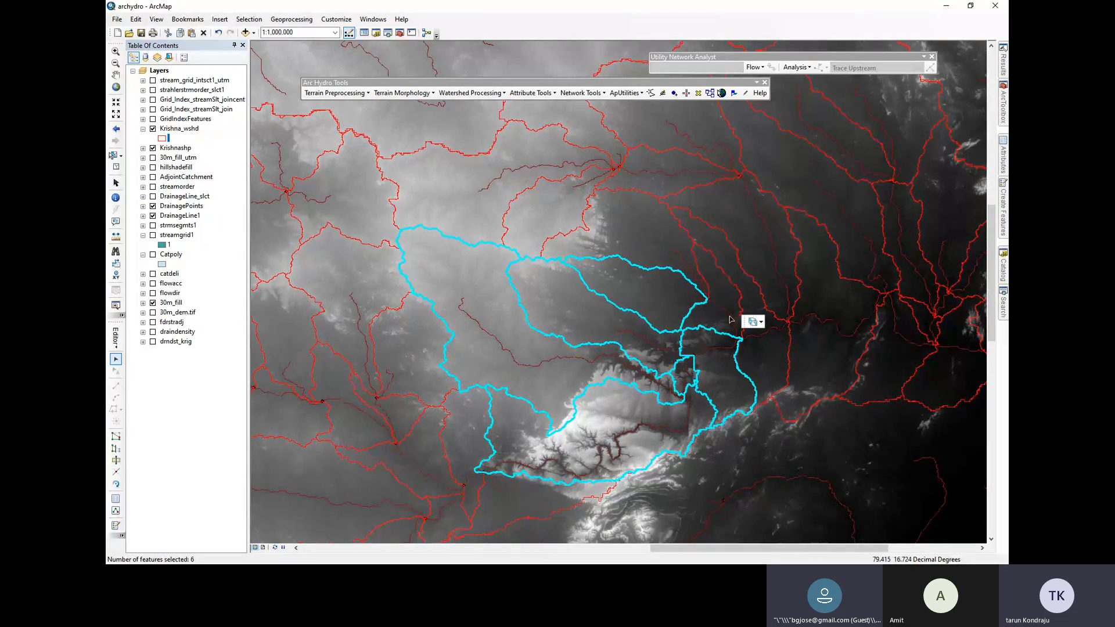
{"action": "left_click", "coordinate": [676, 307], "text": "shift"}
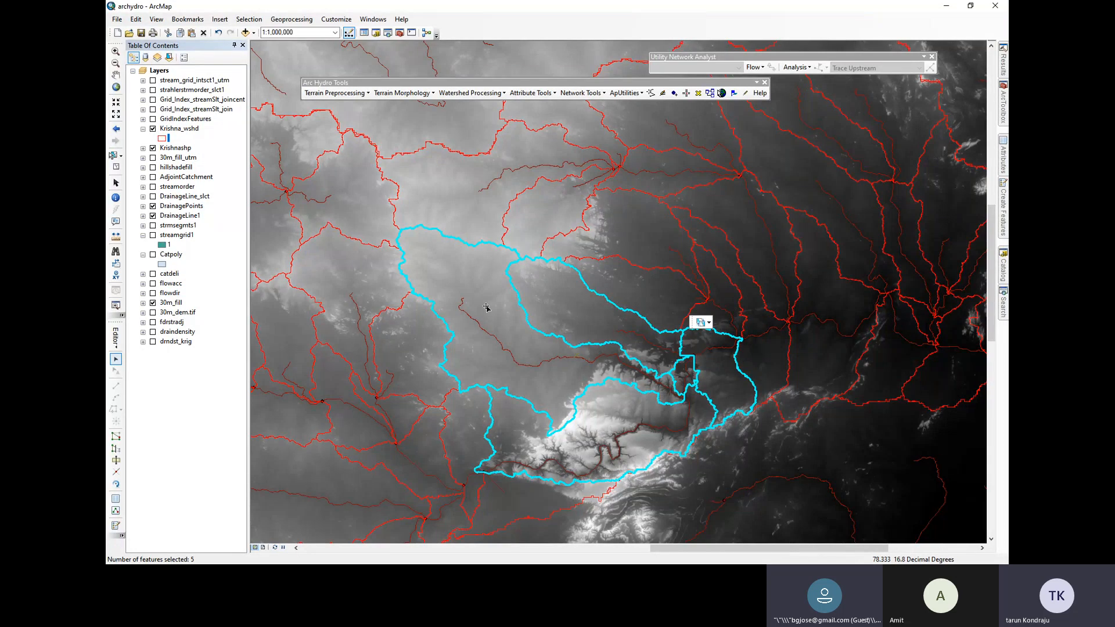
{"action": "scroll", "coordinate": [649, 424], "scroll_direction": "up", "scroll_amount": 2}
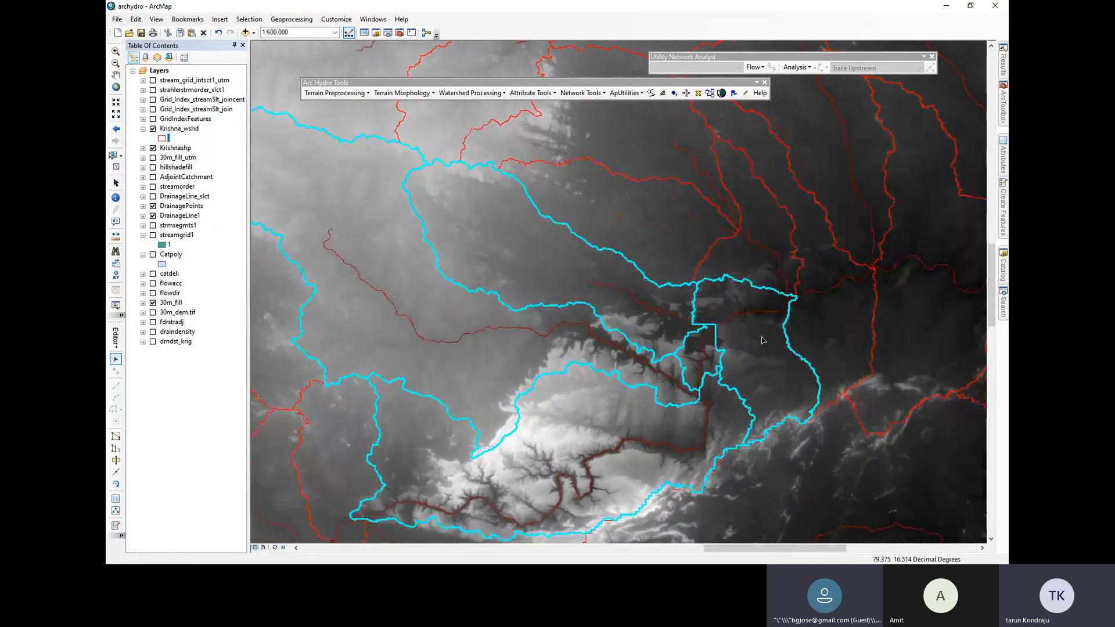
{"action": "left_click", "coordinate": [761, 337], "text": "shift"}
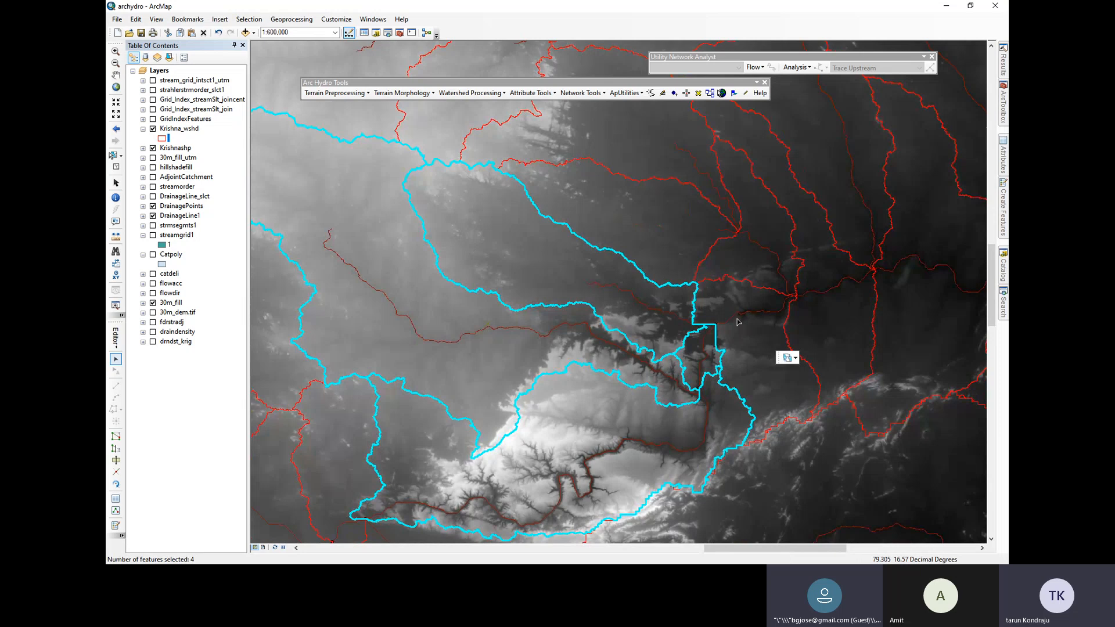
{"action": "left_click", "coordinate": [747, 366], "text": "shift"}
{"action": "scroll", "coordinate": [747, 366], "scroll_direction": "down", "scroll_amount": 1}
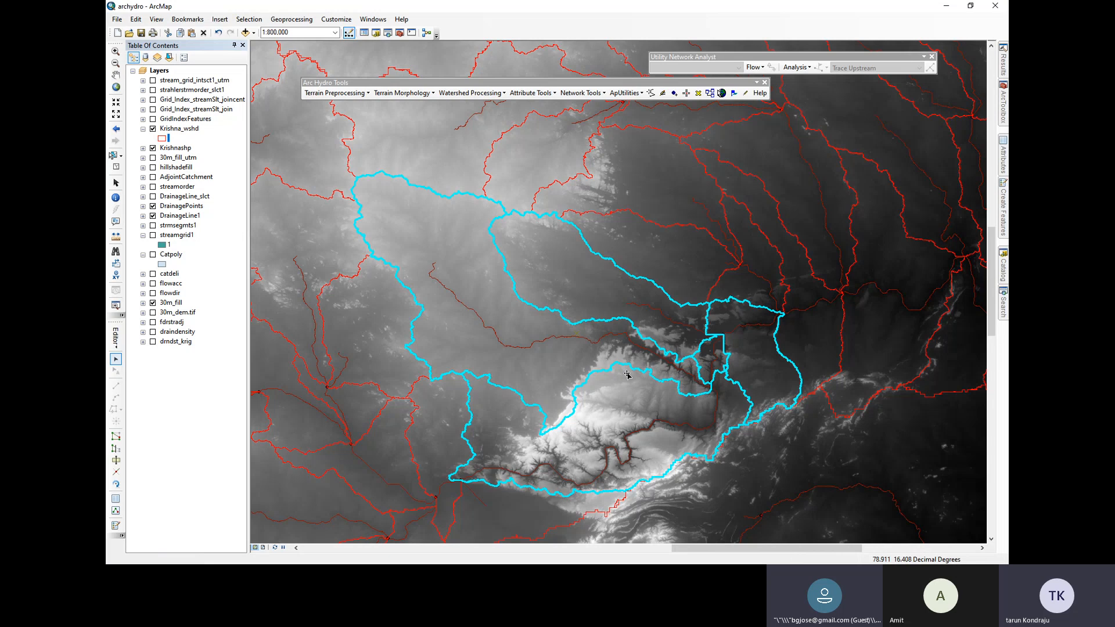
{"action": "left_click", "coordinate": [116, 336]}
{"action": "left_click", "coordinate": [152, 347]}
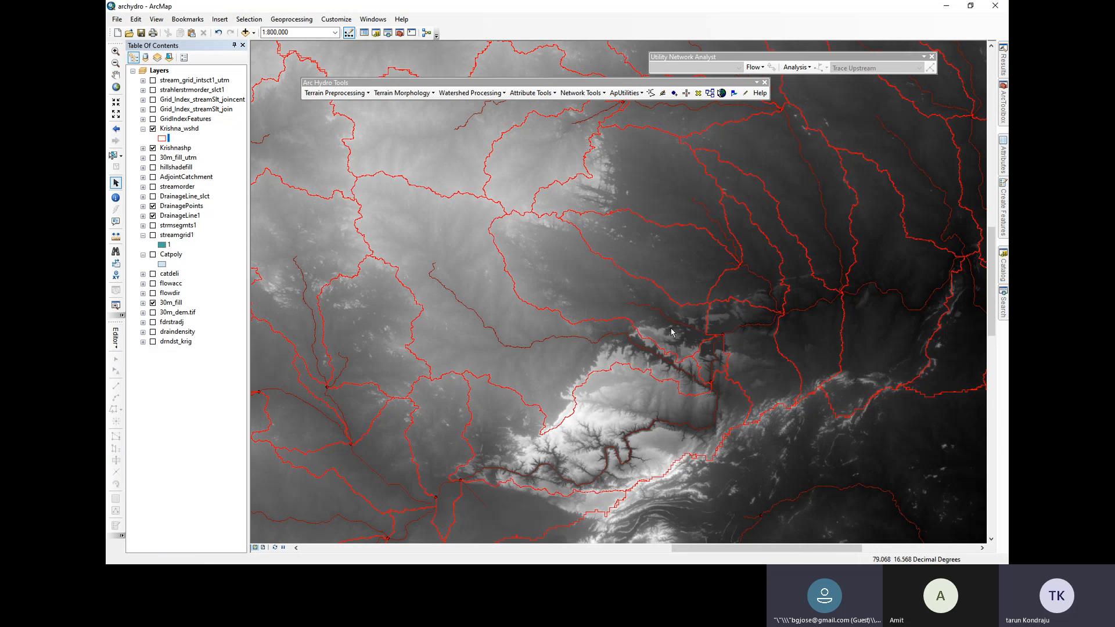
Start Point Delineation with flowdir, strmsegmts1, streamgrid1, Catpoly and AdjointCatchment as inputs and Watershed and WatershedPoint as outputs
{"action": "scroll", "coordinate": [679, 318], "scroll_direction": "up", "scroll_amount": 2}
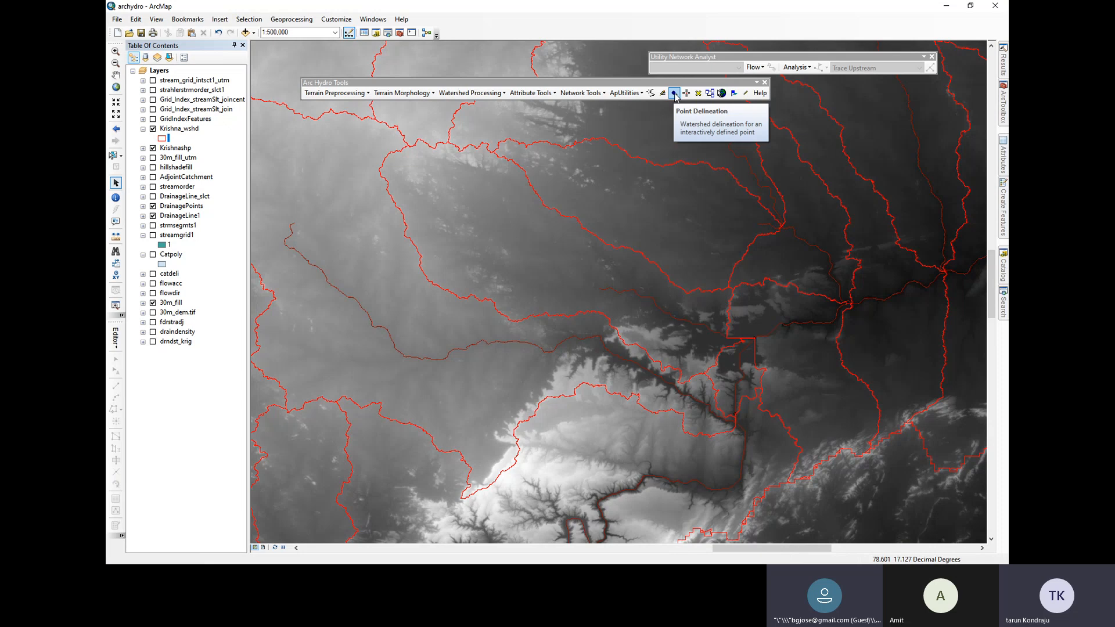
{"action": "left_click", "coordinate": [674, 93]}
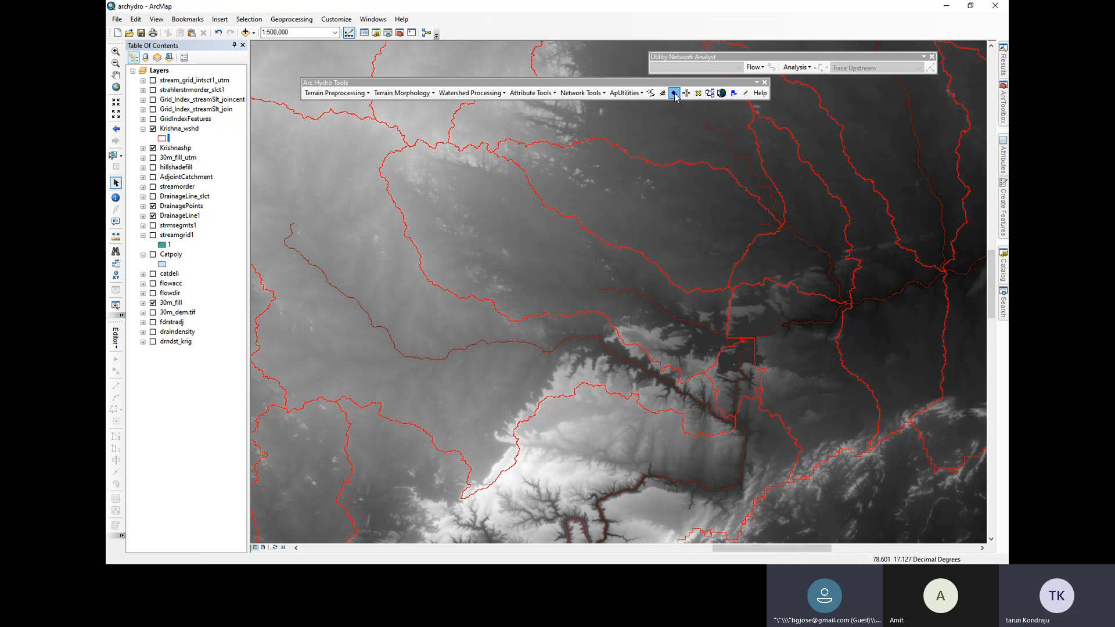
{"action": "left_click", "coordinate": [672, 206]}
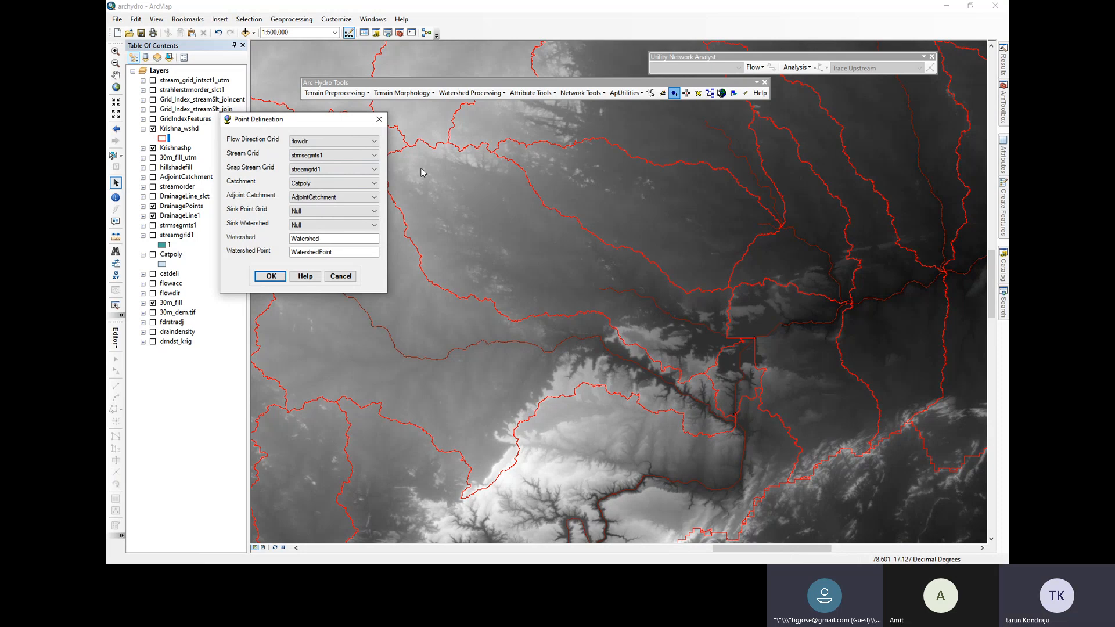
{"action": "left_click", "coordinate": [380, 120]}
Change the Krishna_wshd layer's polygon outline color to light pink
{"action": "scroll", "coordinate": [764, 374], "scroll_direction": "up", "scroll_amount": 2}
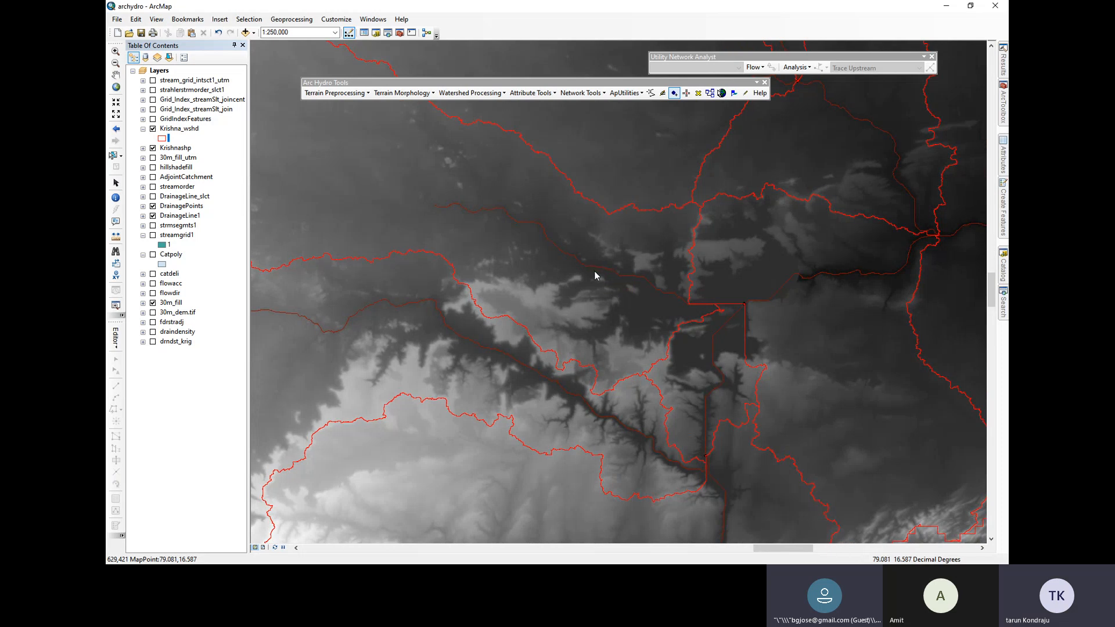
{"action": "left_click", "coordinate": [144, 129]}
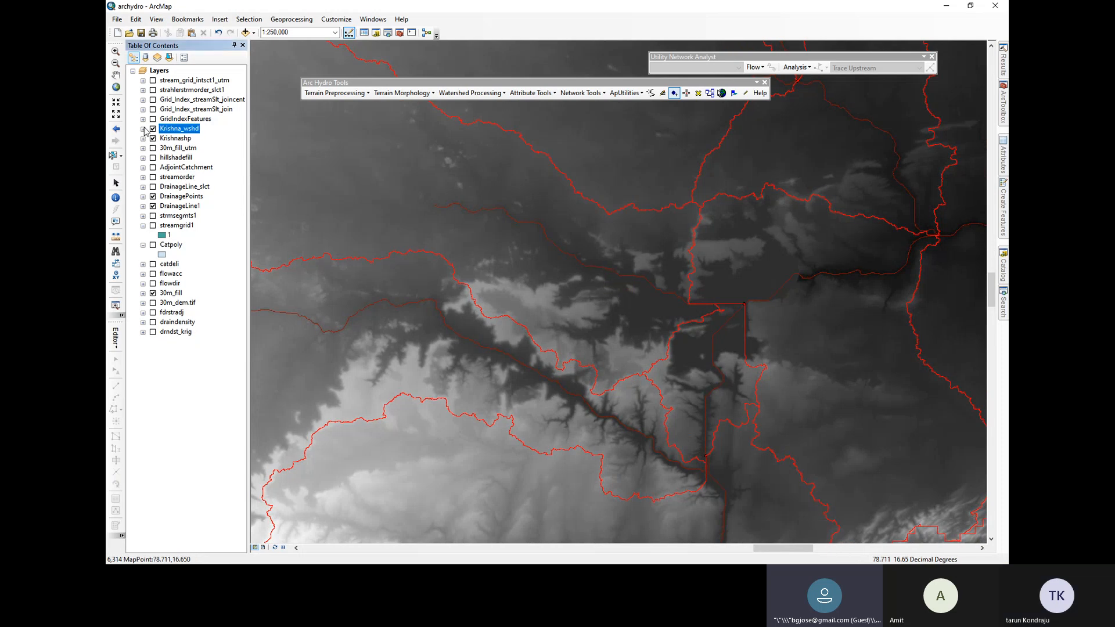
{"action": "left_click", "coordinate": [143, 129]}
{"action": "left_click", "coordinate": [162, 139]}
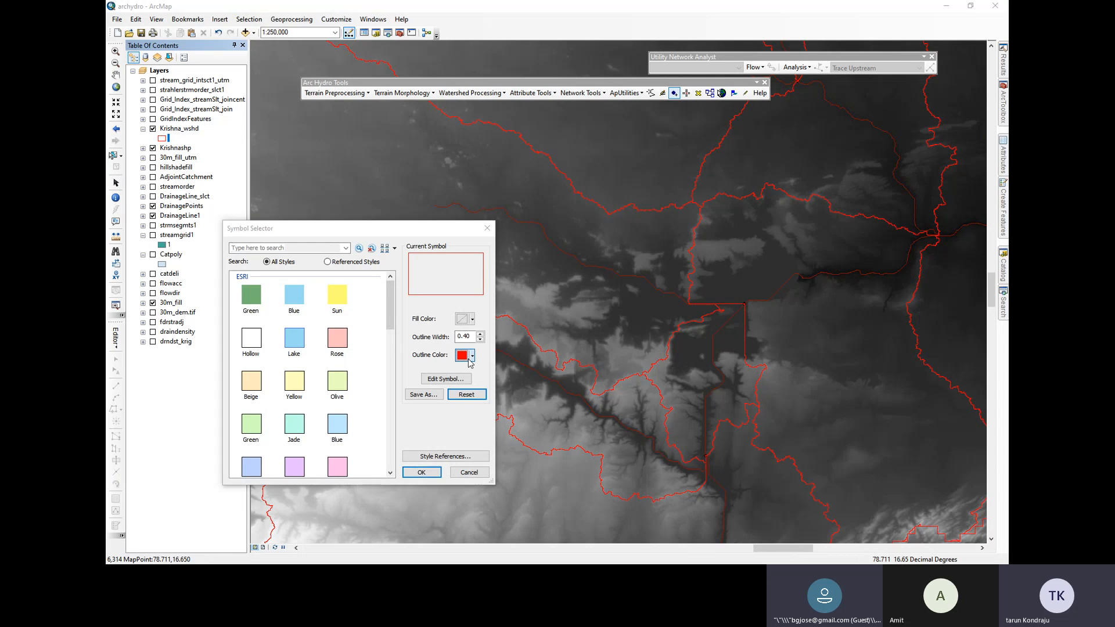
{"action": "left_click", "coordinate": [463, 355]}
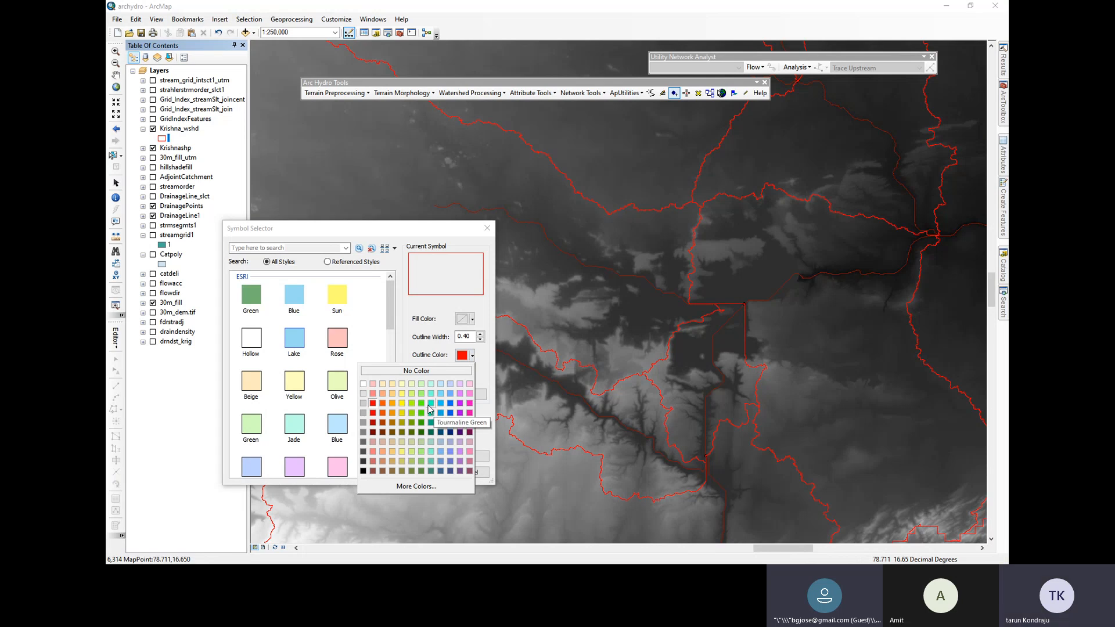
{"action": "left_click", "coordinate": [469, 384]}
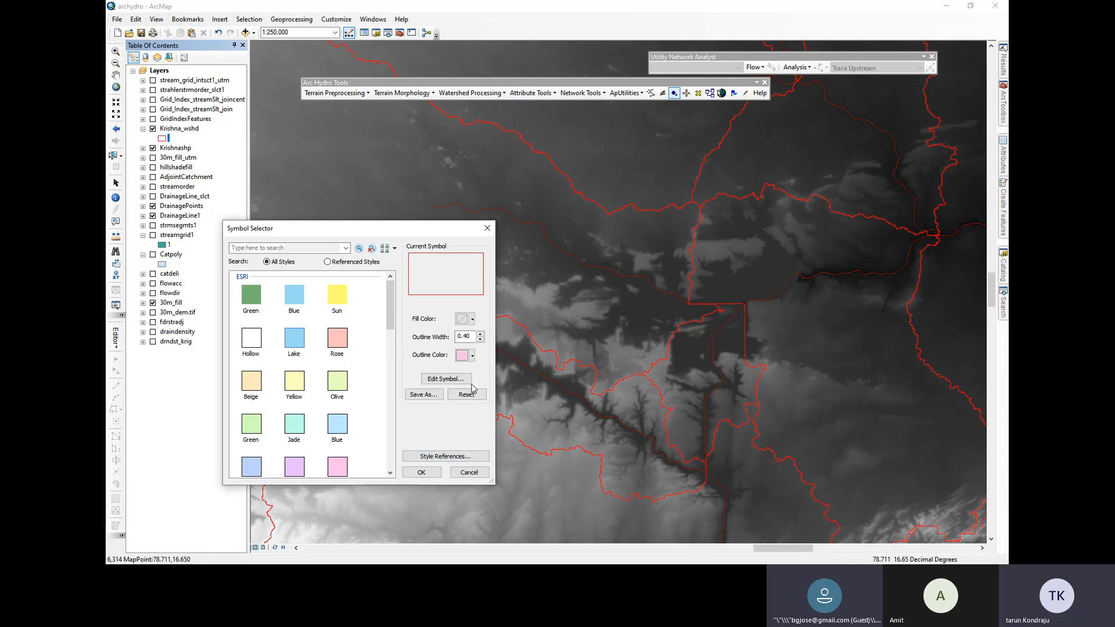
{"action": "left_click", "coordinate": [422, 472]}
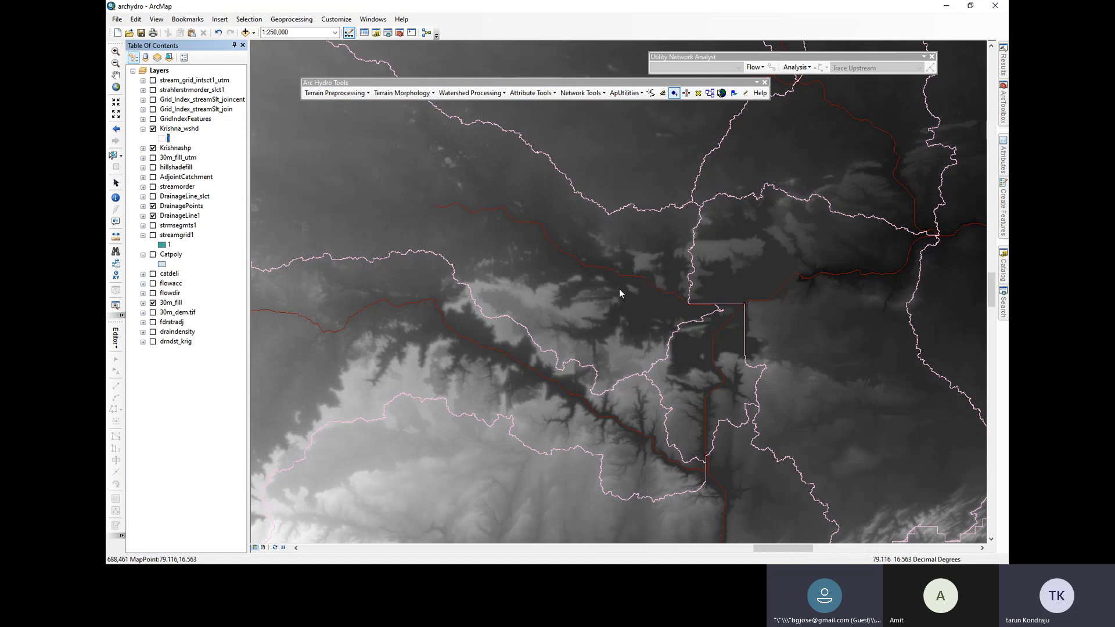
Delineate the watershed from a point on the drainage line northwest of the square boundary corner, without snapping or saving it
{"action": "scroll", "coordinate": [619, 288], "scroll_direction": "down", "scroll_amount": 2}
{"action": "scroll", "coordinate": [674, 305], "scroll_direction": "up", "scroll_amount": 2}
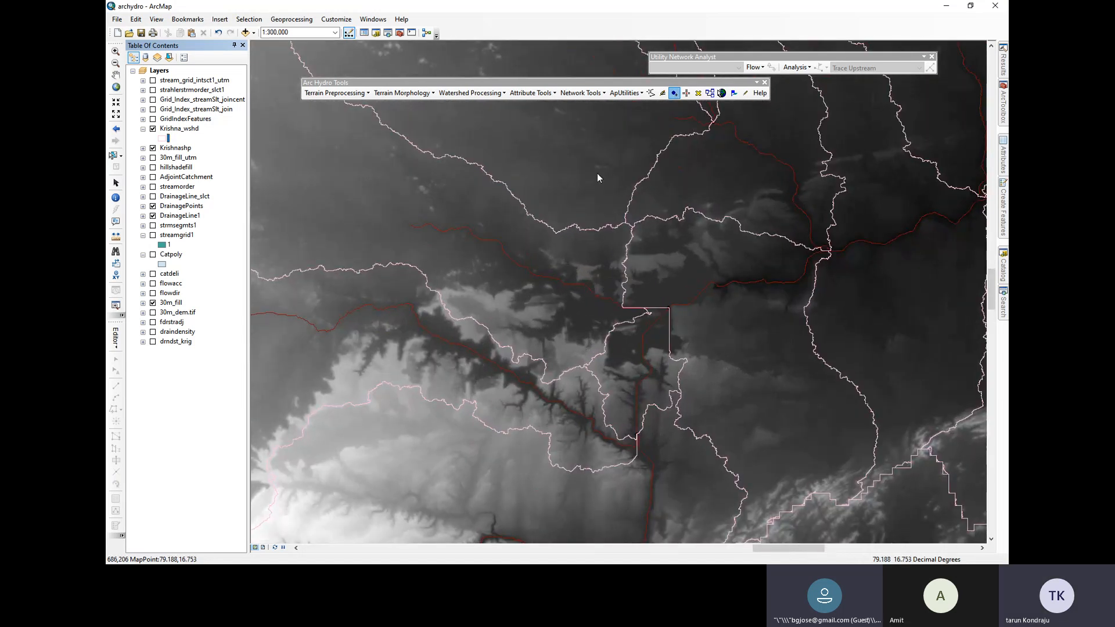
{"action": "left_click", "coordinate": [503, 249]}
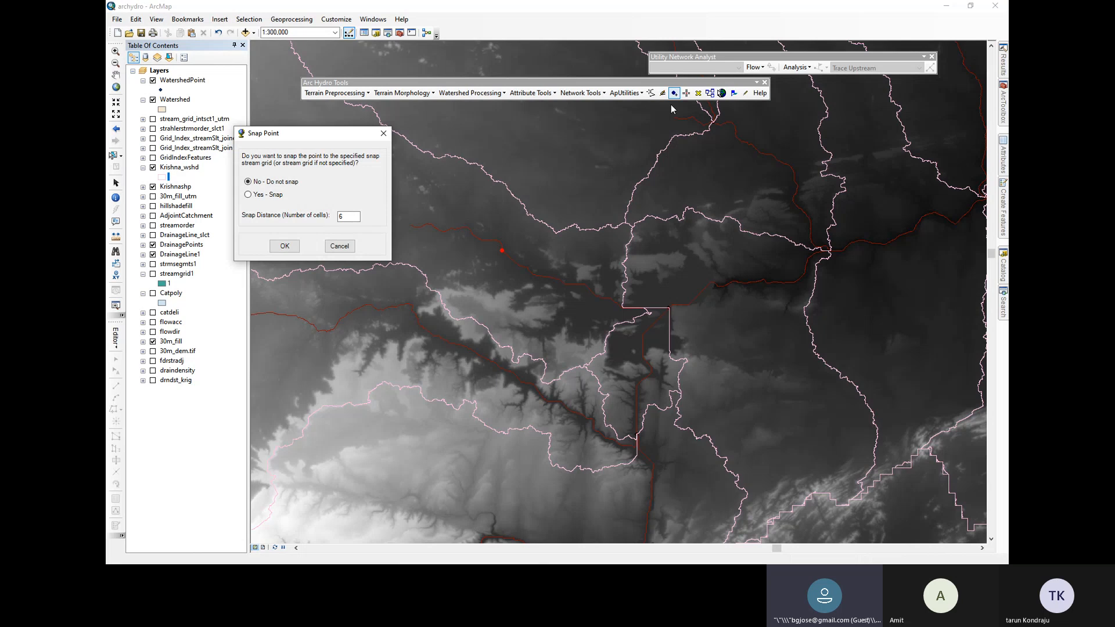
{"action": "left_click", "coordinate": [381, 133]}
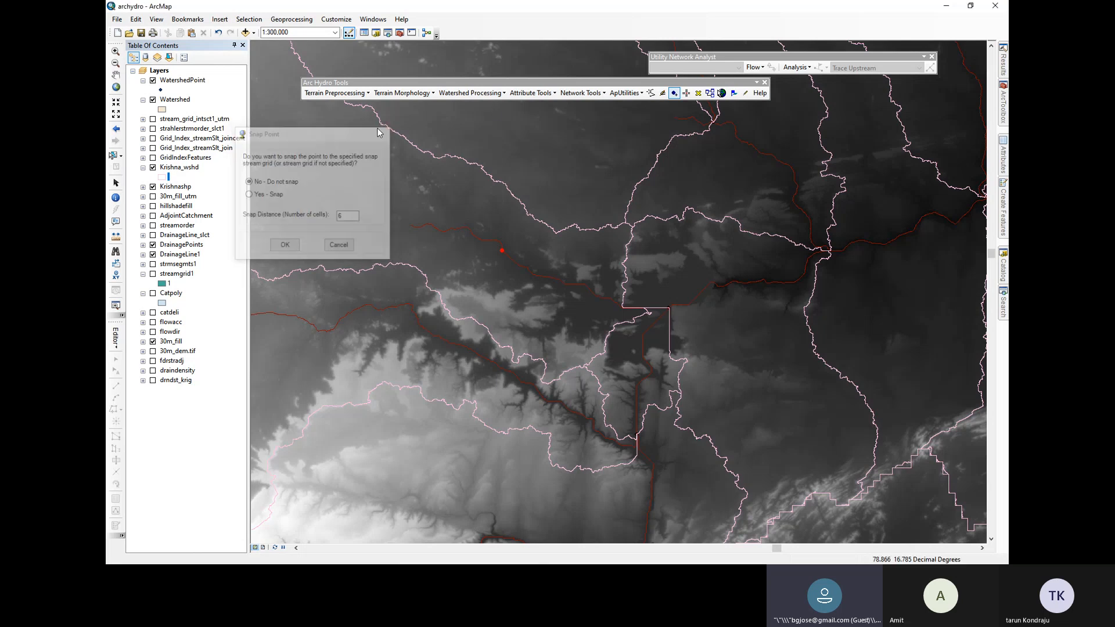
{"action": "left_click", "coordinate": [501, 250]}
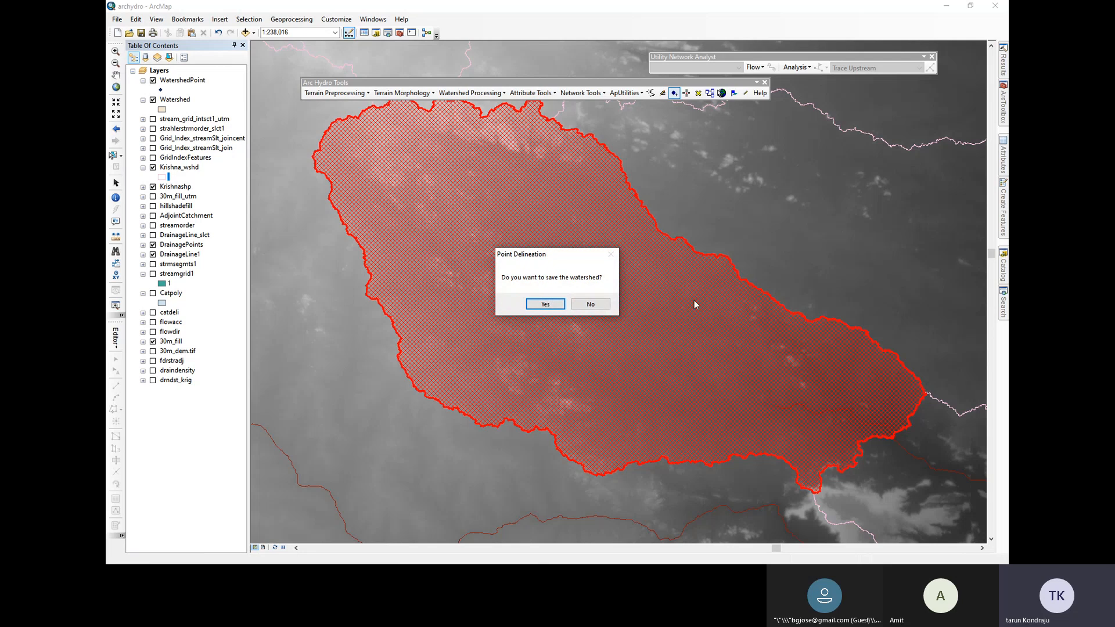
{"action": "left_click", "coordinate": [596, 304]}
{"action": "left_click", "coordinate": [796, 245]}
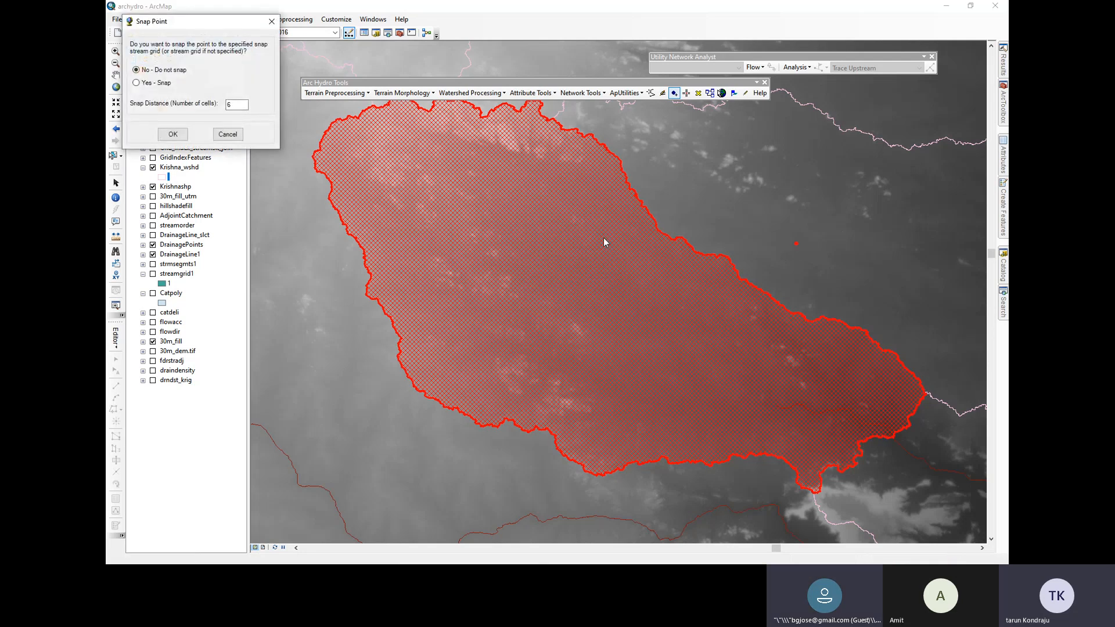
{"action": "left_click", "coordinate": [228, 134]}
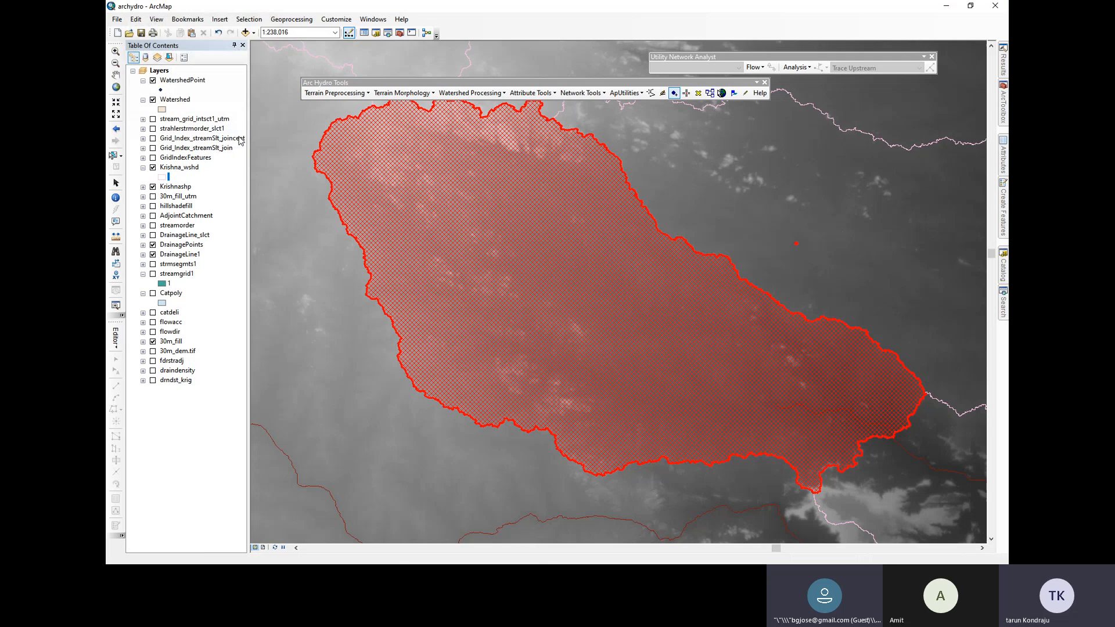
{"action": "left_click", "coordinate": [750, 180]}
{"action": "left_click", "coordinate": [241, 149]}
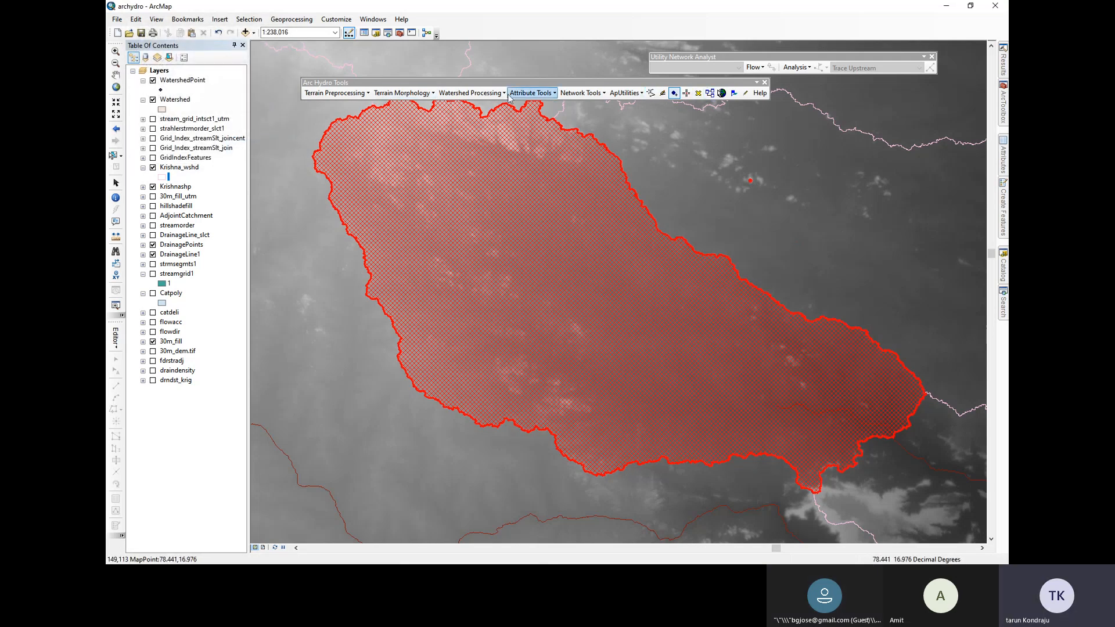
Check the delineated watershed's outlet against the drainage line and restart Point Delineation with strmsegmts1 as stream grid and both sink inputs Null
{"action": "left_click", "coordinate": [116, 182]}
{"action": "left_click", "coordinate": [470, 238]}
{"action": "scroll", "coordinate": [406, 252], "scroll_direction": "up", "scroll_amount": 3}
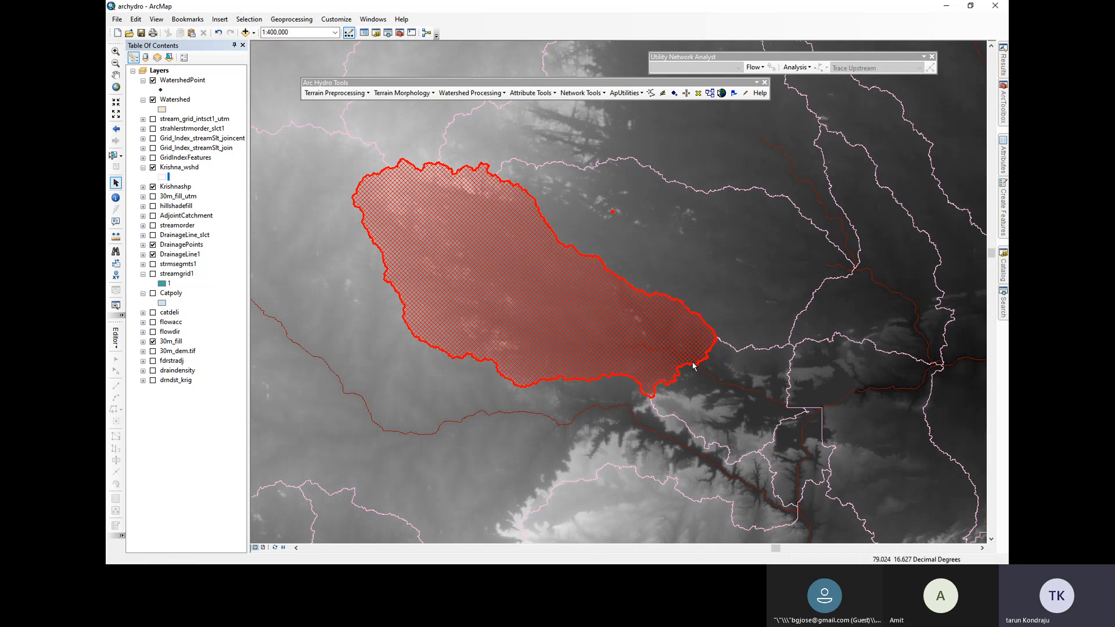
{"action": "scroll", "coordinate": [695, 367], "scroll_direction": "down", "scroll_amount": 2}
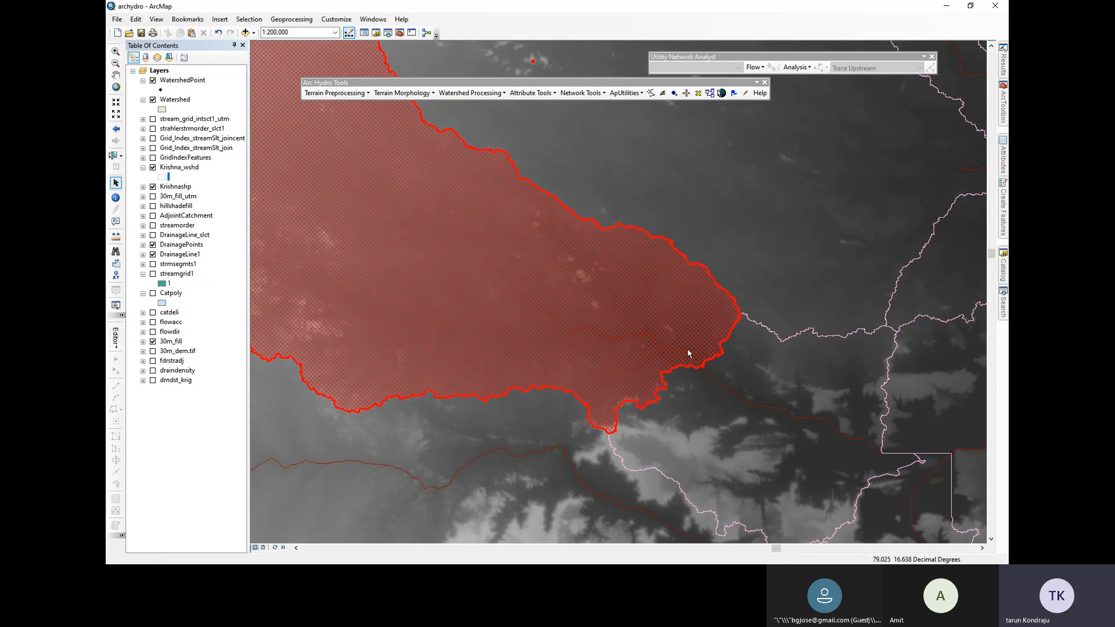
{"action": "scroll", "coordinate": [799, 311], "scroll_direction": "up", "scroll_amount": 2}
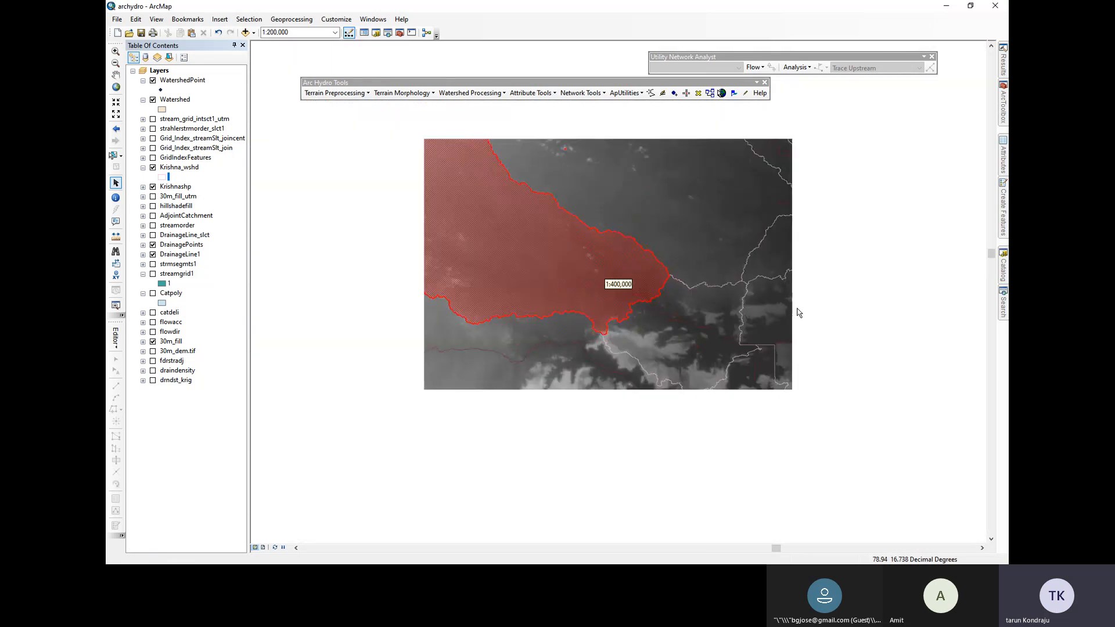
{"action": "left_click", "coordinate": [675, 93]}
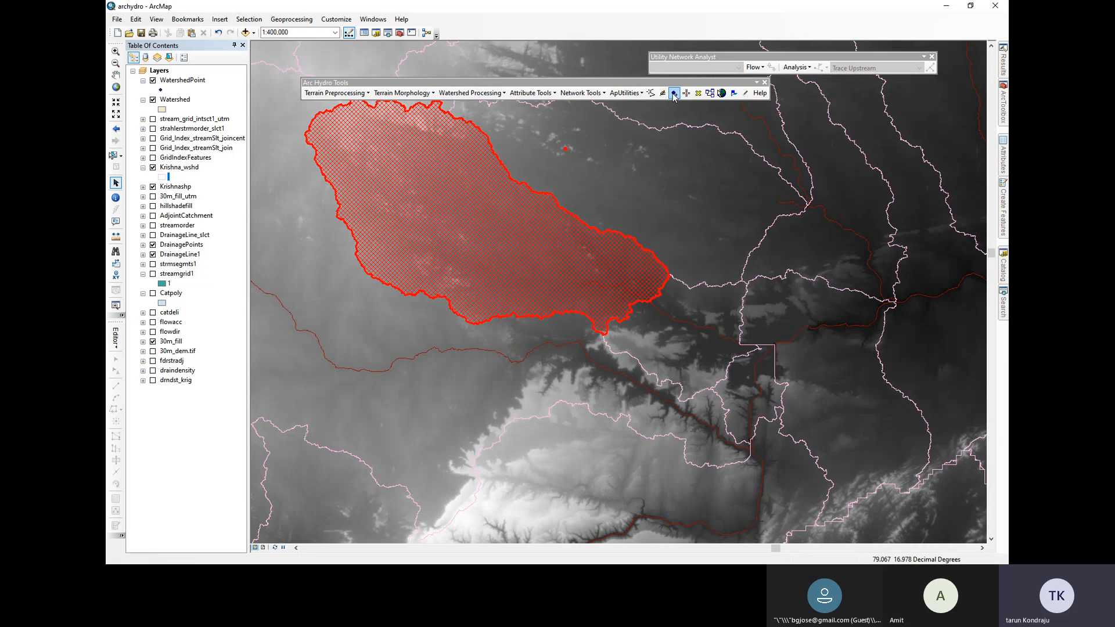
{"action": "left_click", "coordinate": [676, 330]}
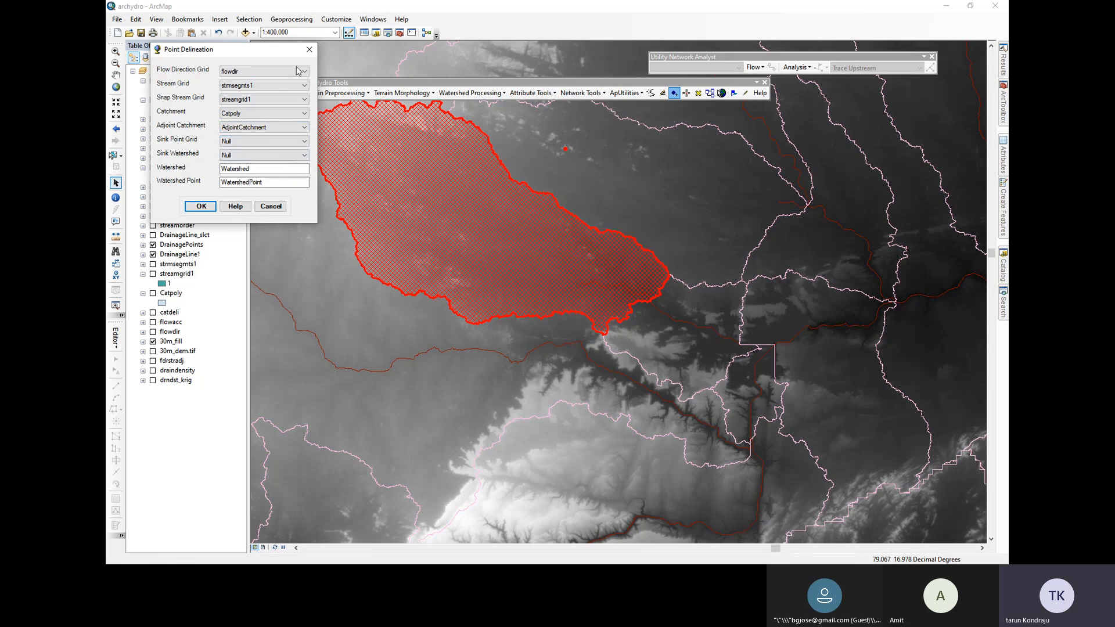
{"action": "left_click", "coordinate": [262, 85]}
{"action": "left_click", "coordinate": [264, 92]}
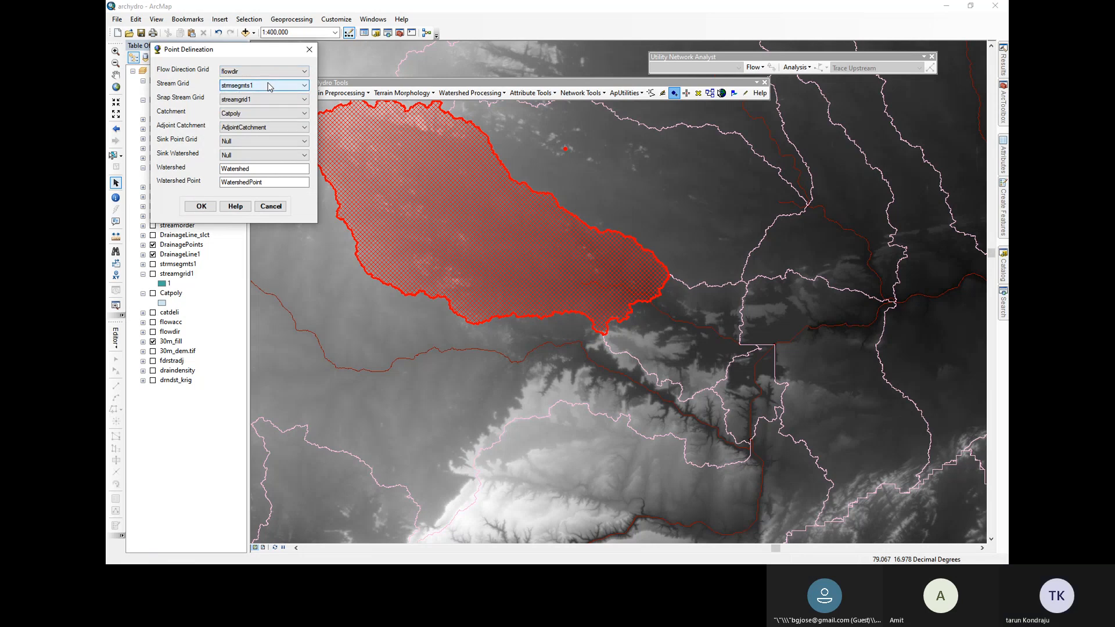
{"action": "left_click", "coordinate": [273, 141]}
{"action": "left_click", "coordinate": [273, 146]}
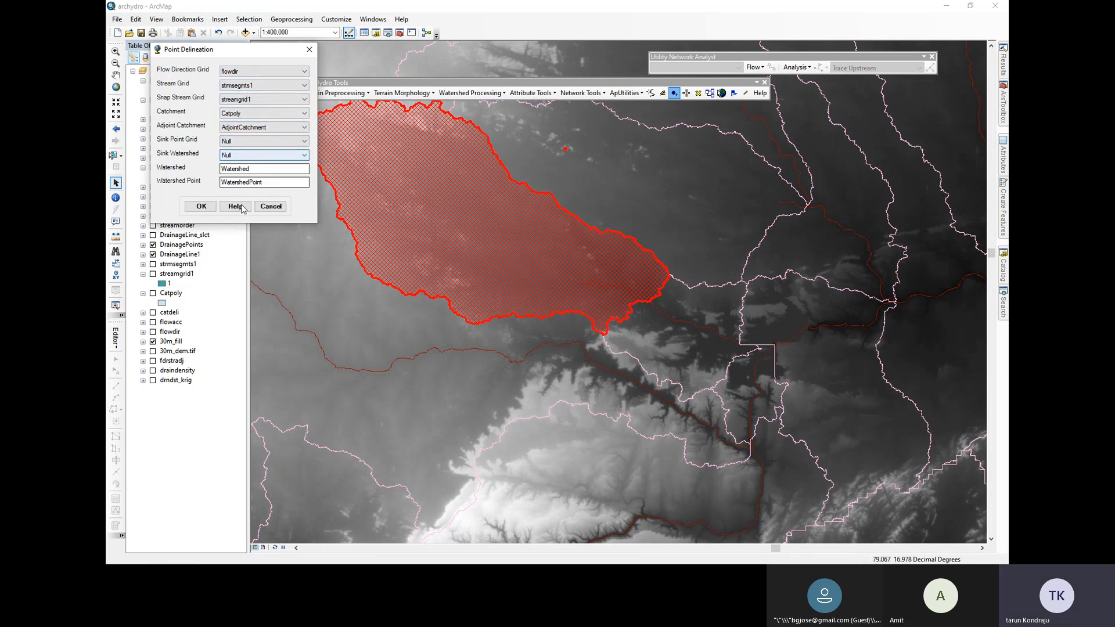
{"action": "left_click", "coordinate": [204, 208]}
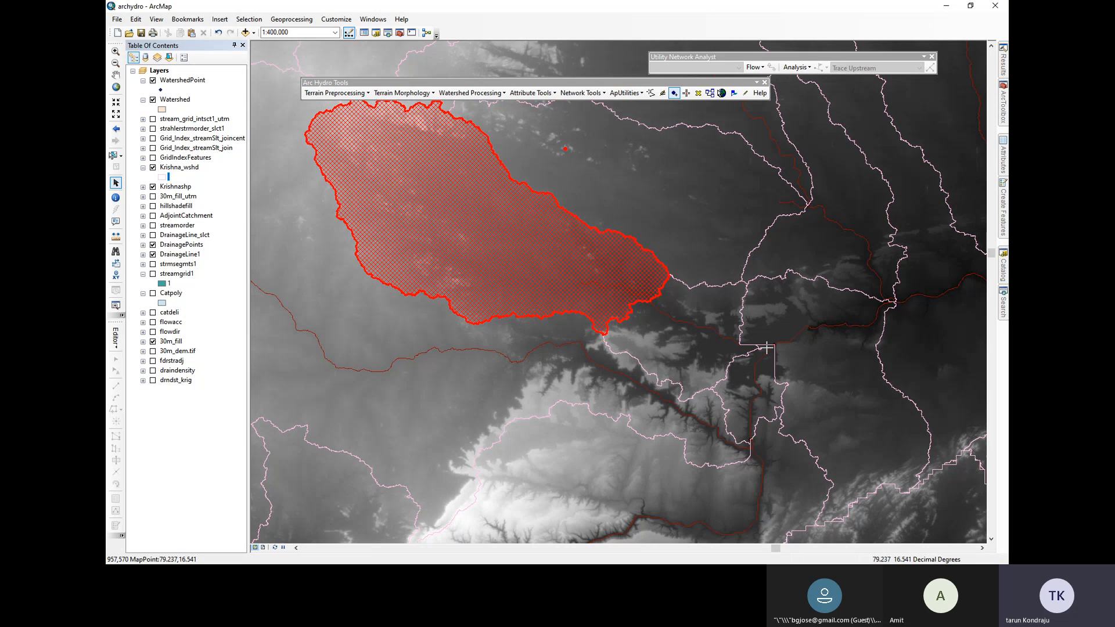
Delineate the watershed from a stream-snapped point on the drainage line east of the square boundary corner, without saving it
{"action": "left_click", "coordinate": [821, 324]}
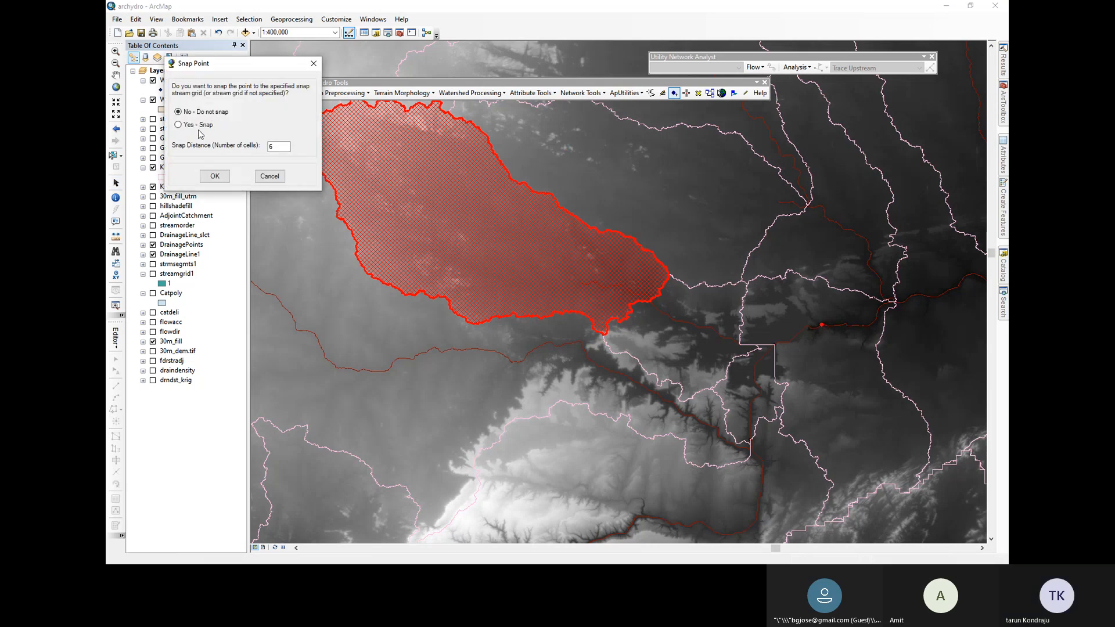
{"action": "left_click", "coordinate": [198, 126]}
{"action": "left_click", "coordinate": [212, 176]}
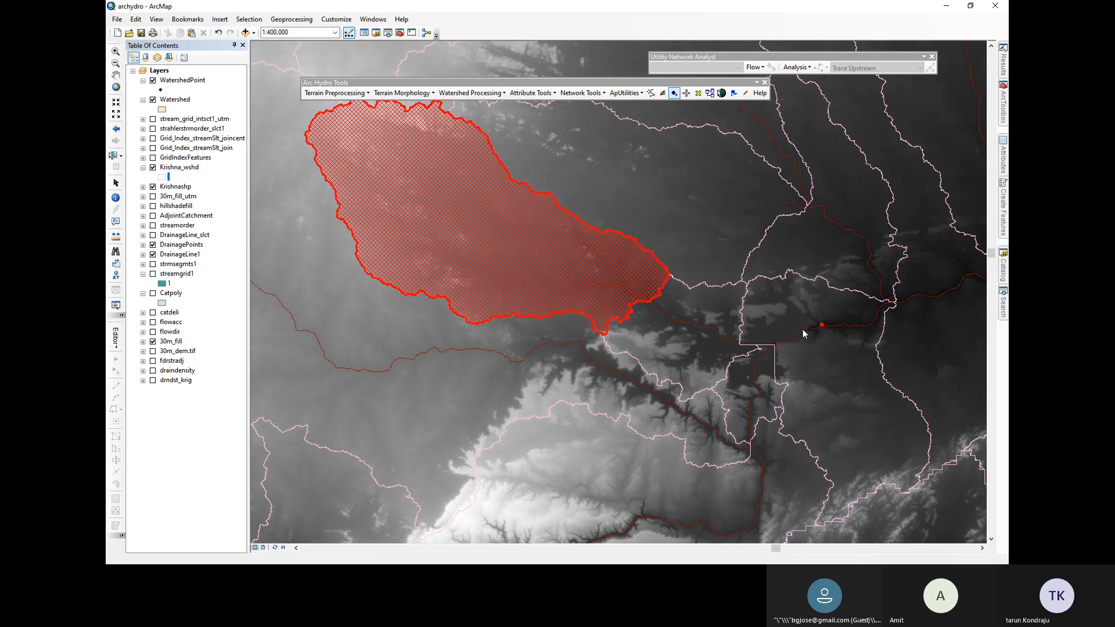
{"action": "scroll", "coordinate": [813, 323], "scroll_direction": "up", "scroll_amount": 1}
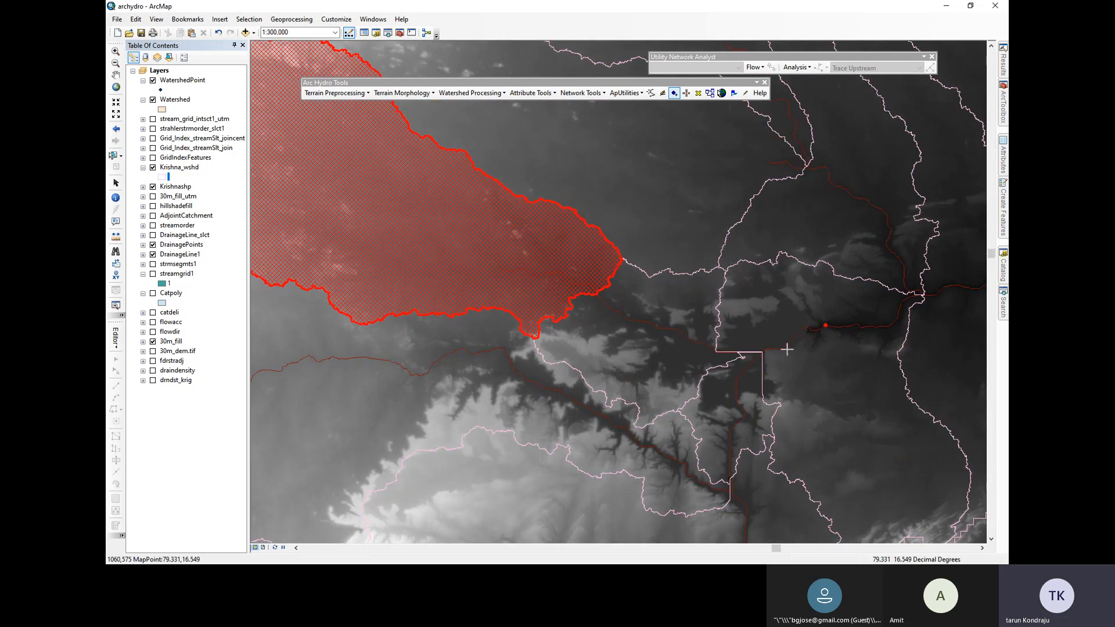
{"action": "scroll", "coordinate": [723, 327], "scroll_direction": "up", "scroll_amount": 1}
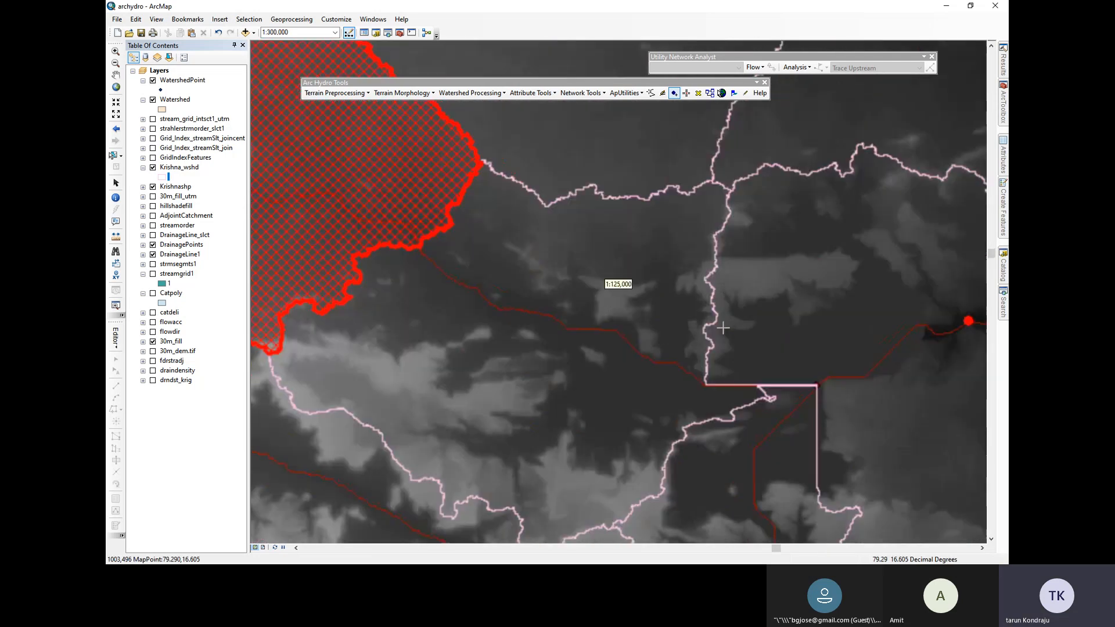
{"action": "left_click", "coordinate": [685, 94]}
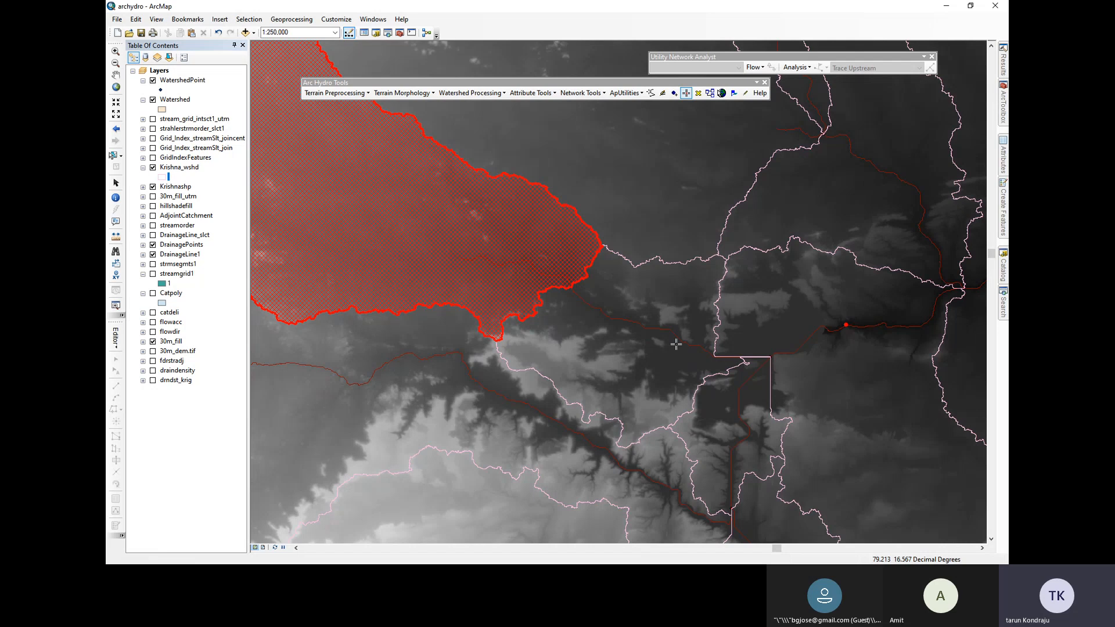
{"action": "left_click", "coordinate": [706, 322]}
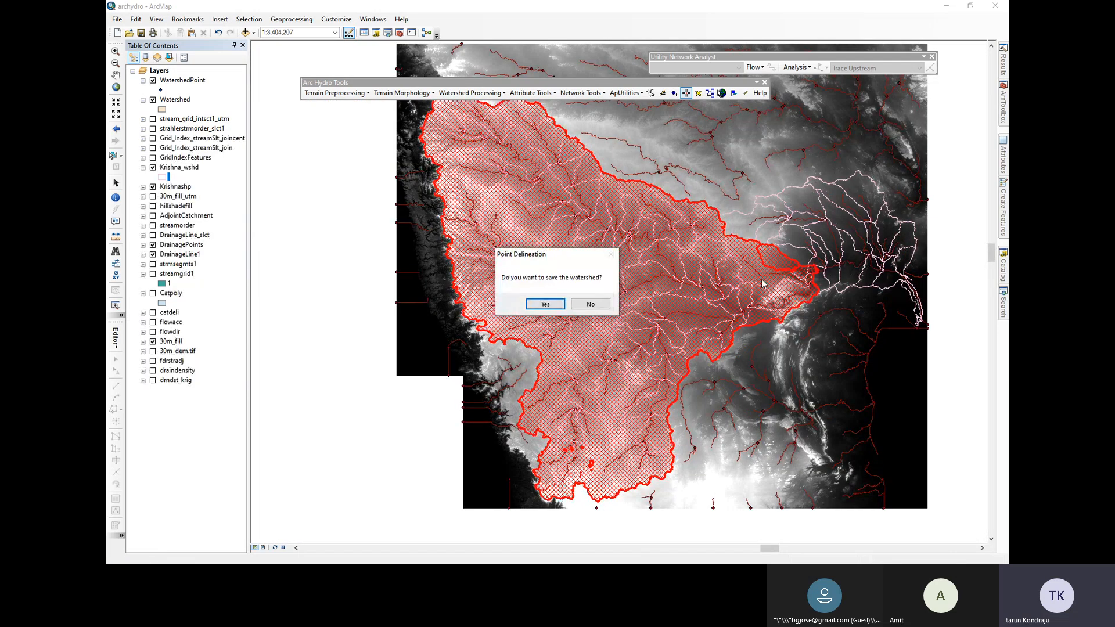
{"action": "left_click", "coordinate": [591, 304]}
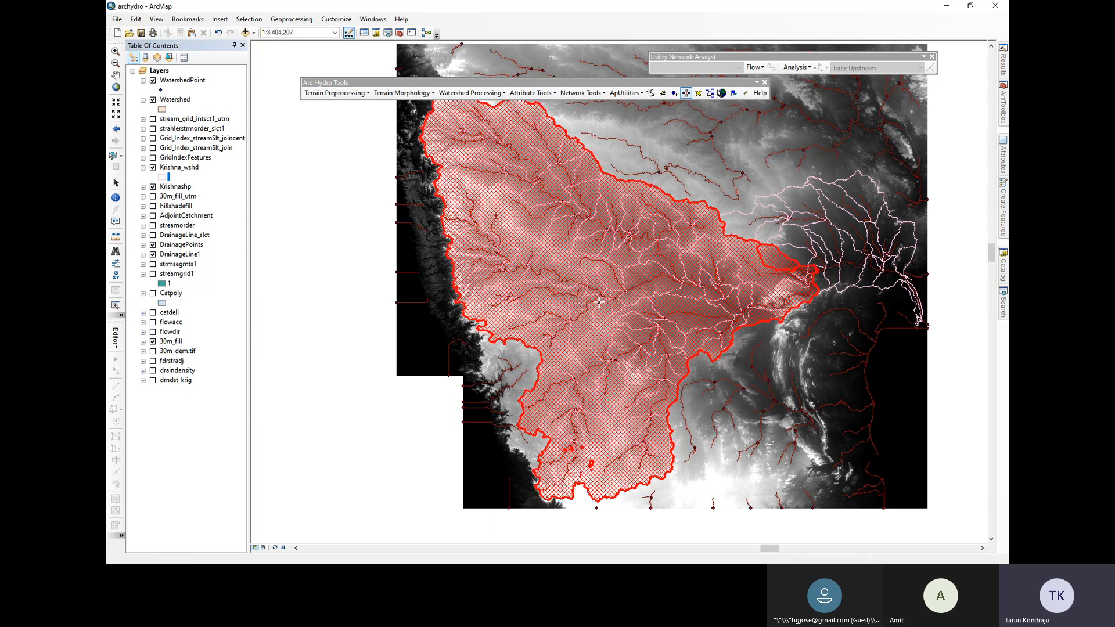
Try to delineate a watershed with the EPA web service tool at the eastern tip of the large delineated area
{"action": "scroll", "coordinate": [815, 270], "scroll_direction": "up", "scroll_amount": 3}
{"action": "left_click", "coordinate": [815, 270]}
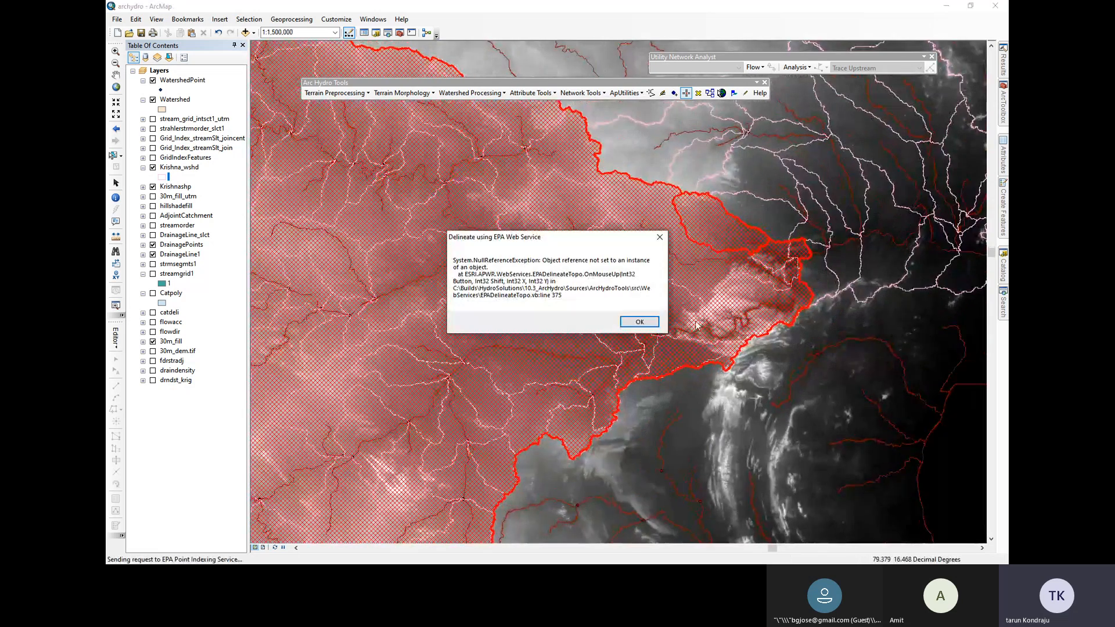
{"action": "left_click", "coordinate": [639, 322]}
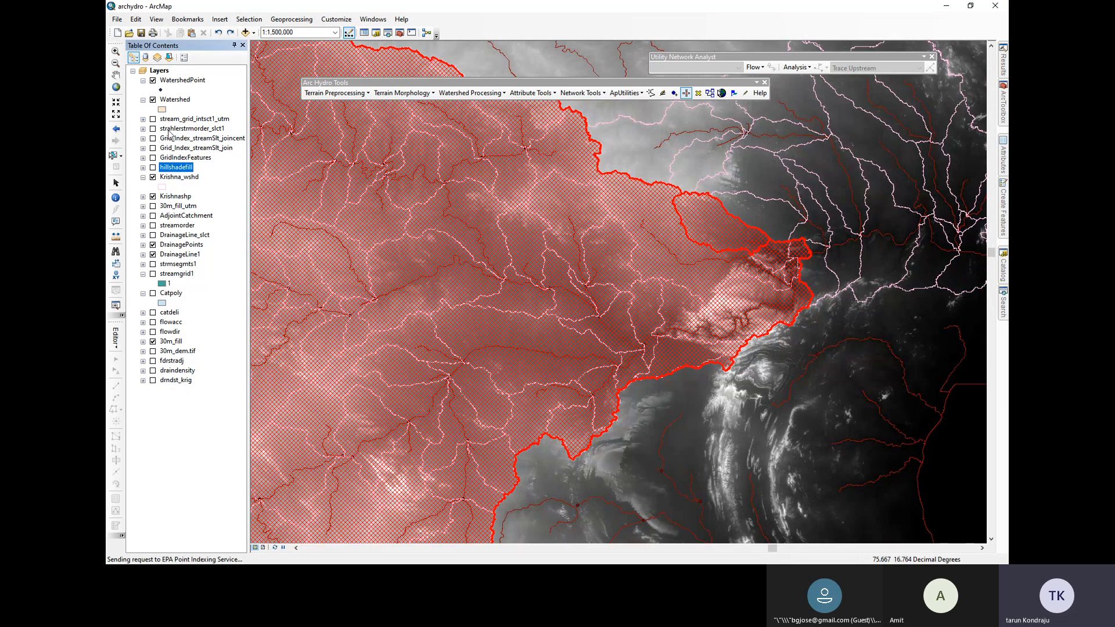
Hide the Krishna_wshd layer
{"action": "left_click", "coordinate": [675, 98]}
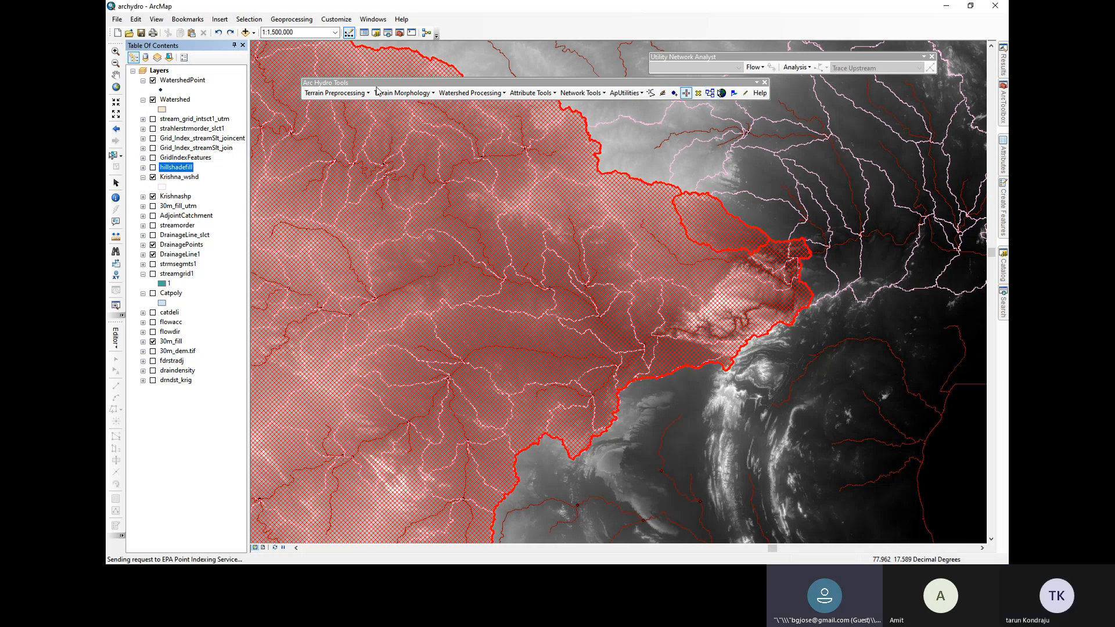
{"action": "left_click", "coordinate": [153, 177]}
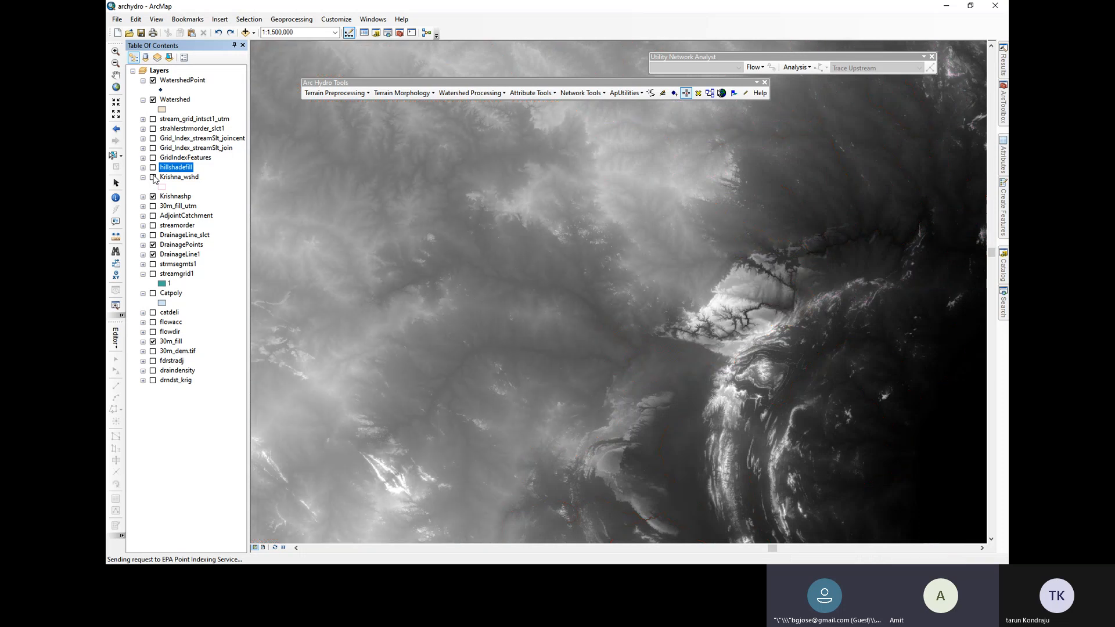
Toggle the Watershed and WatershedPoint layers off and on, and hide the 30m_fill and Krishnashp layers
{"action": "left_click", "coordinate": [153, 100]}
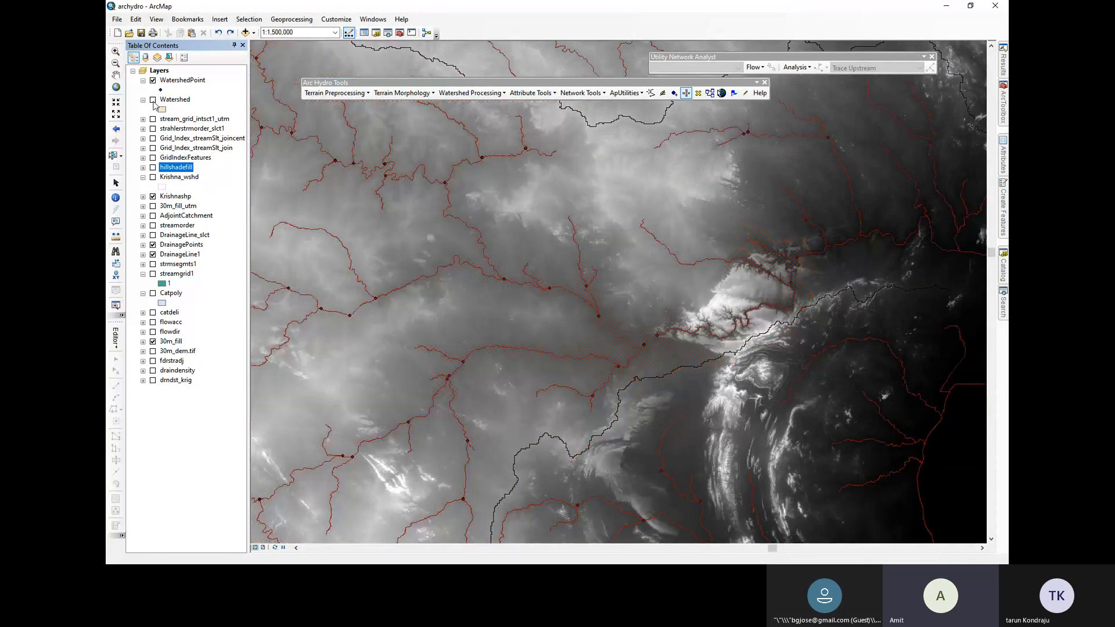
{"action": "left_click", "coordinate": [154, 80]}
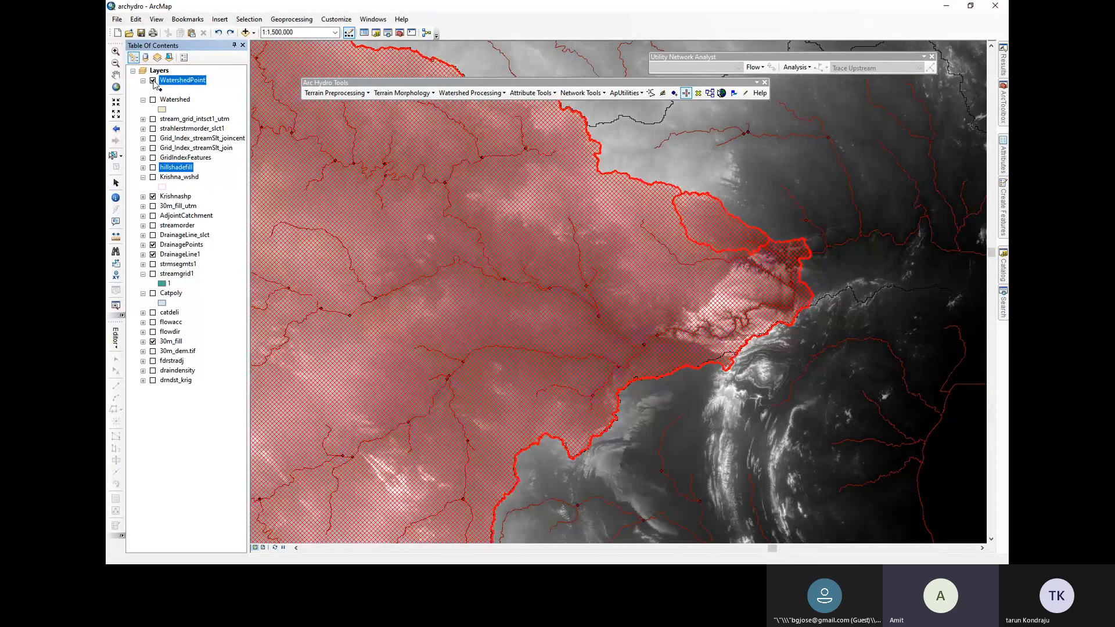
{"action": "left_click", "coordinate": [154, 80]}
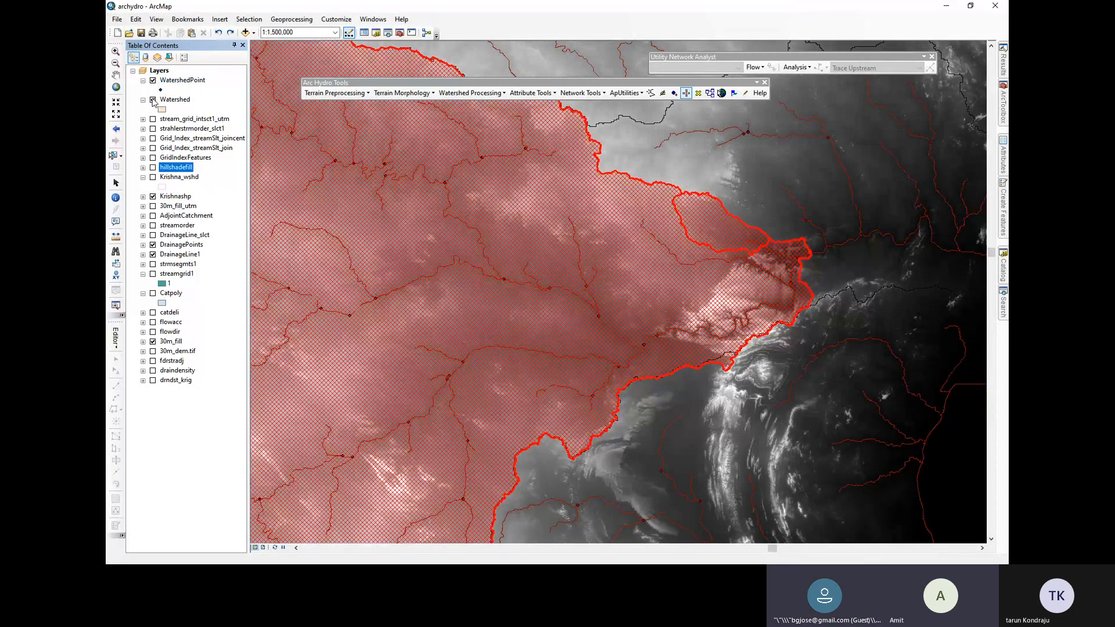
{"action": "left_click", "coordinate": [153, 341]}
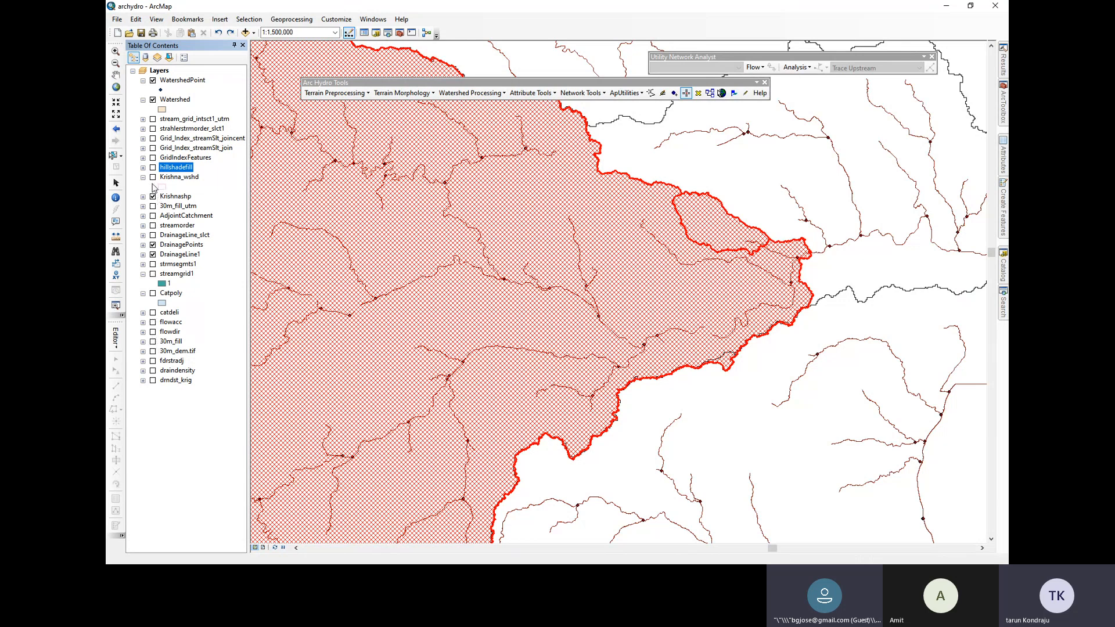
{"action": "left_click", "coordinate": [153, 197]}
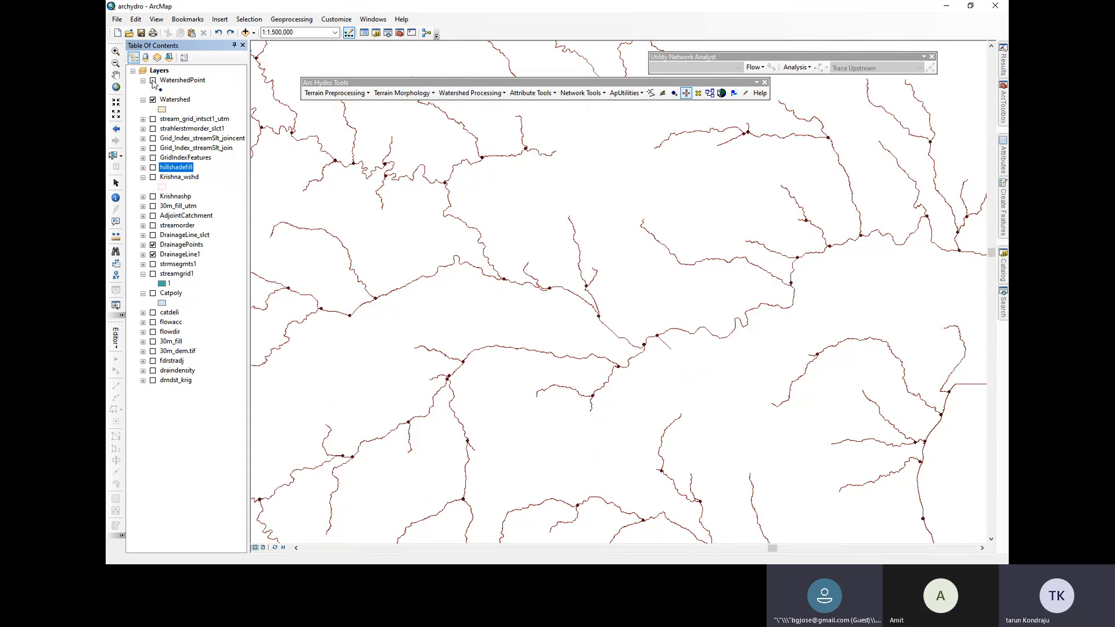
{"action": "left_click", "coordinate": [400, 188]}
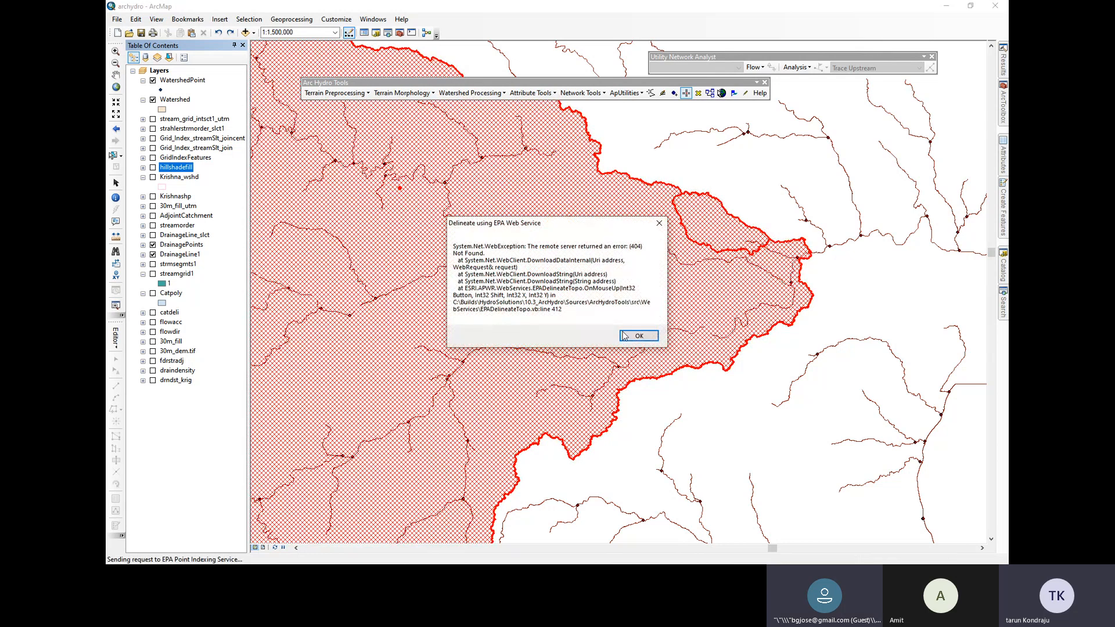
{"action": "left_click", "coordinate": [638, 336]}
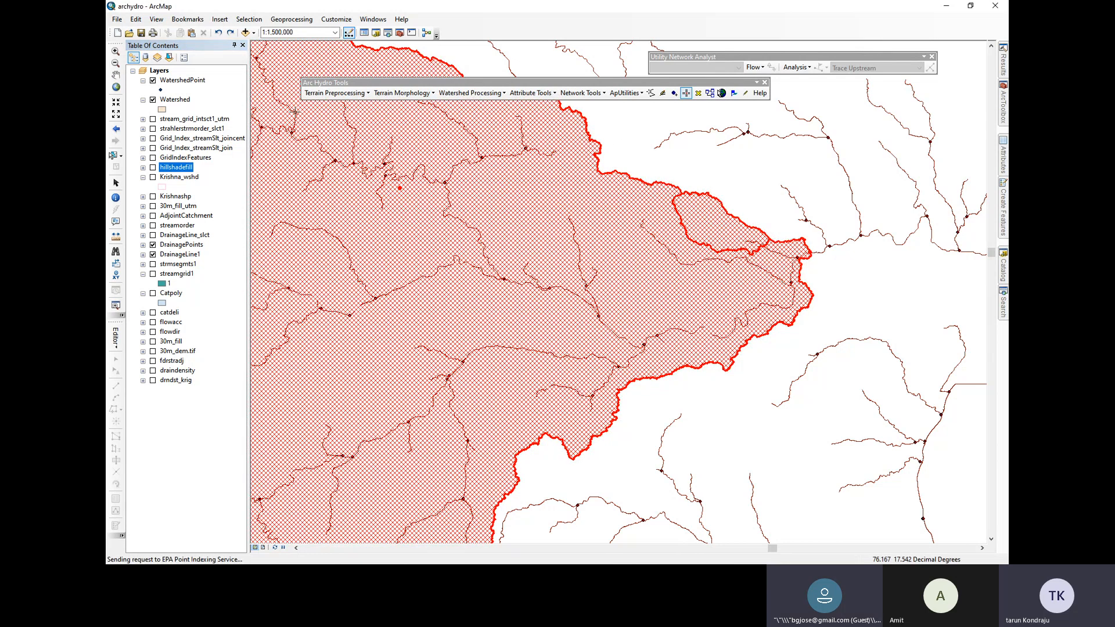
Delete the delineated watershed graphics covering the basin and its small eastern sub-area from the map
{"action": "left_click", "coordinate": [439, 269]}
{"action": "scroll", "coordinate": [440, 272], "scroll_direction": "down", "scroll_amount": 1}
{"action": "scroll", "coordinate": [632, 270], "scroll_direction": "down", "scroll_amount": 1}
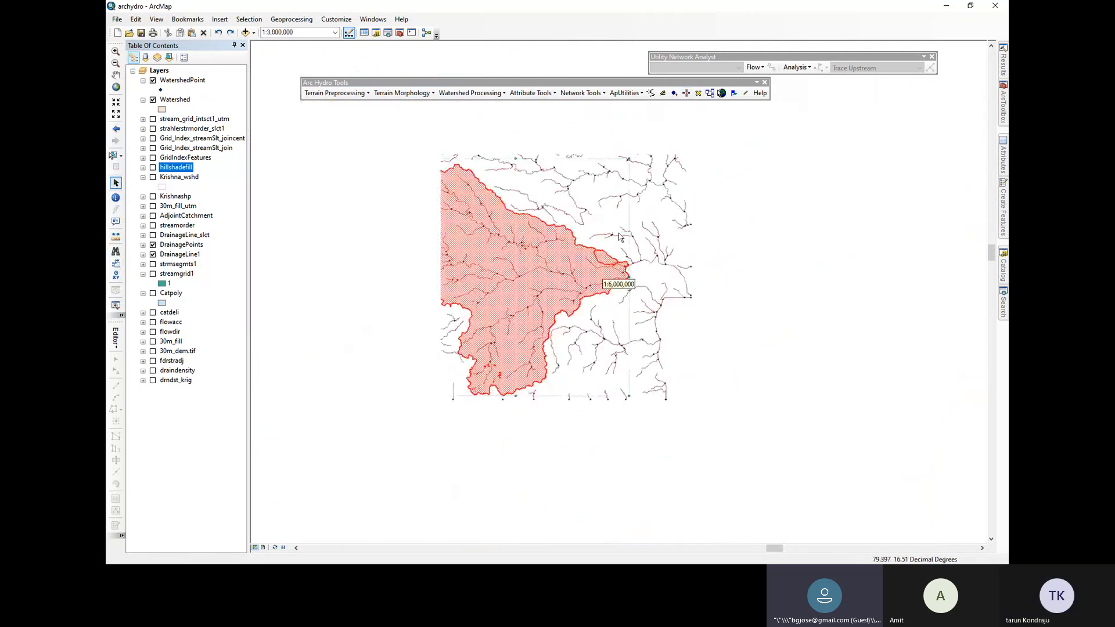
{"action": "left_click_drag", "start_coordinate": [629, 288], "coordinate": [555, 323]}
{"action": "left_click", "coordinate": [569, 275]}
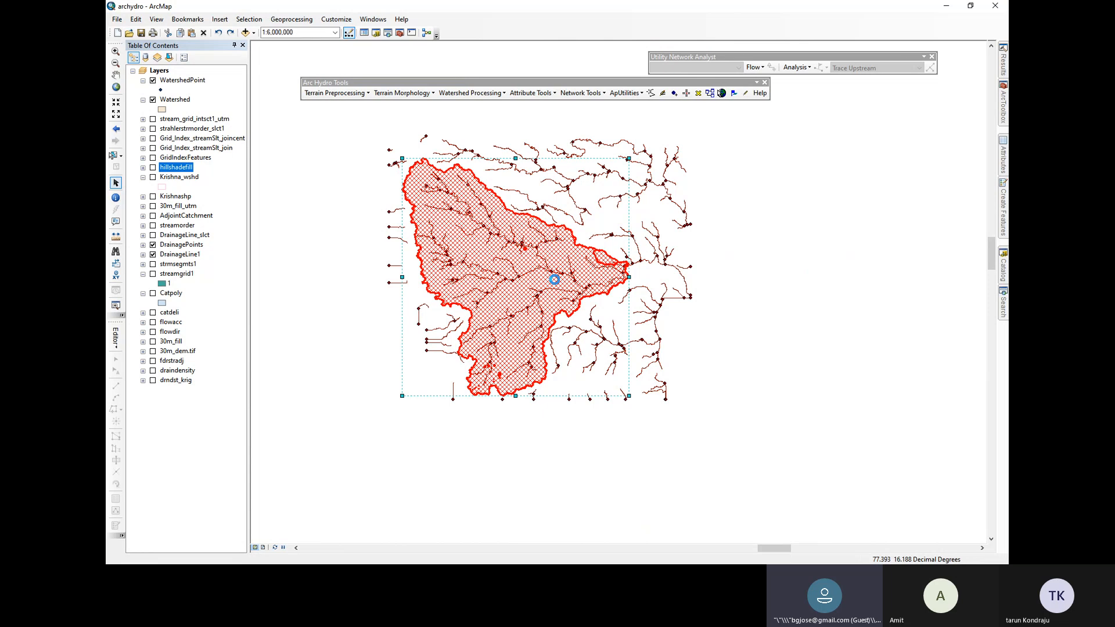
{"action": "key", "text": "Delete"}
{"action": "left_click", "coordinate": [616, 262]}
{"action": "key", "text": "Delete"}
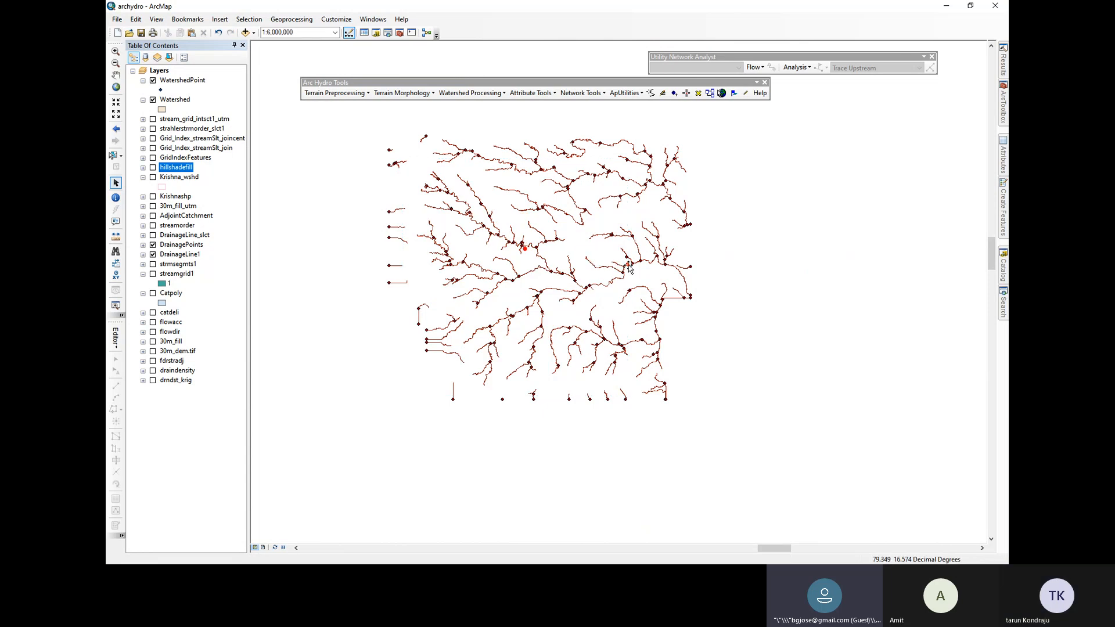
Delete the remaining red point graphics, one near the former watershed outlet and one among the northwestern drainage lines
{"action": "left_click", "coordinate": [628, 266]}
{"action": "scroll", "coordinate": [628, 267], "scroll_direction": "up", "scroll_amount": 5}
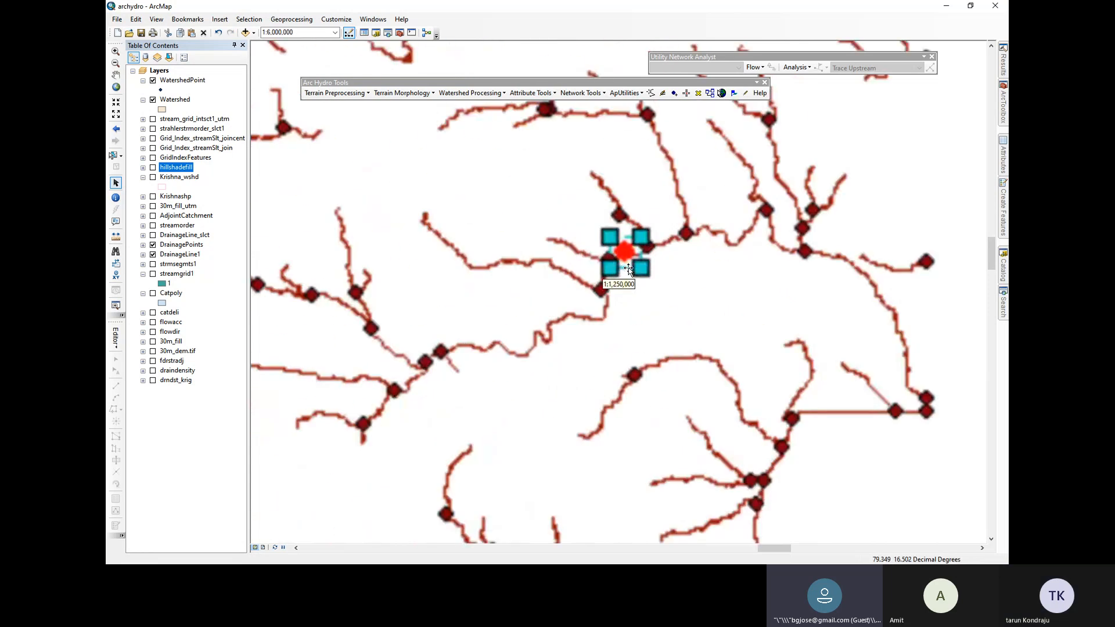
{"action": "key", "text": "Delete"}
{"action": "scroll", "coordinate": [624, 268], "scroll_direction": "down", "scroll_amount": 1}
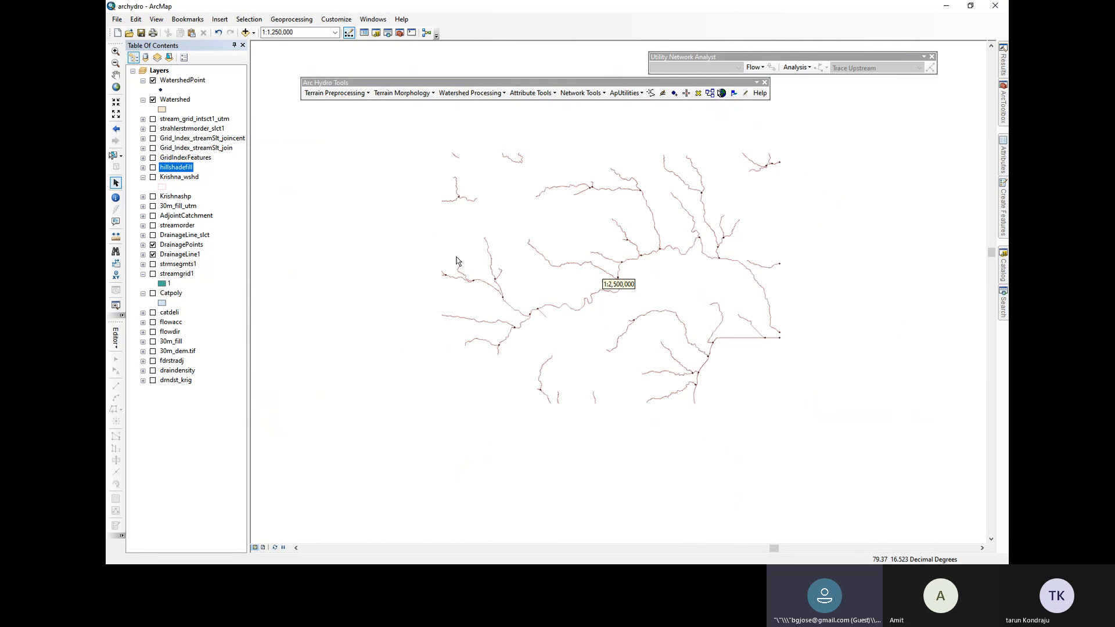
{"action": "left_click", "coordinate": [383, 222]}
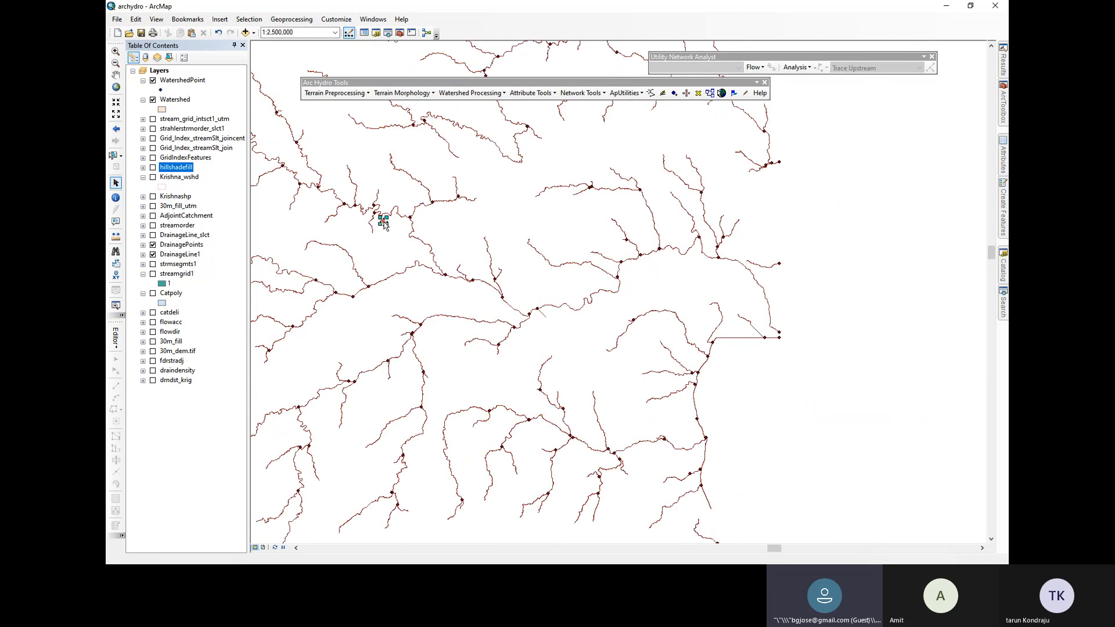
{"action": "scroll", "coordinate": [569, 299], "scroll_direction": "down", "scroll_amount": 1}
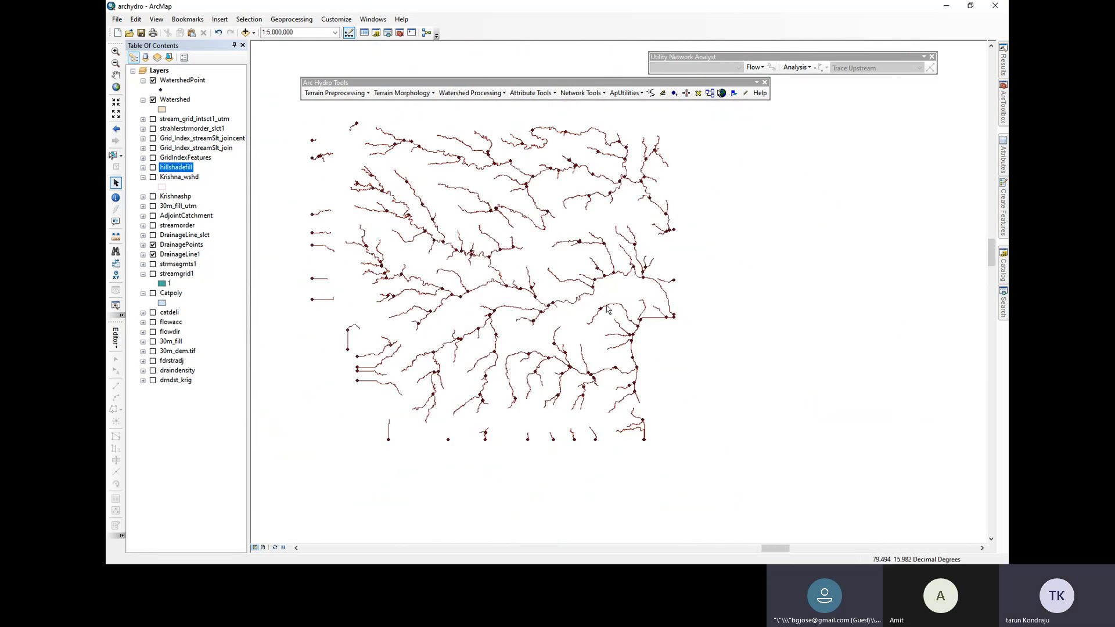
Show the Krishna_wshd layer beneath the drainage lines
{"action": "scroll", "coordinate": [525, 290], "scroll_direction": "up", "scroll_amount": 1}
{"action": "left_click", "coordinate": [157, 177], "text": "ctrl"}
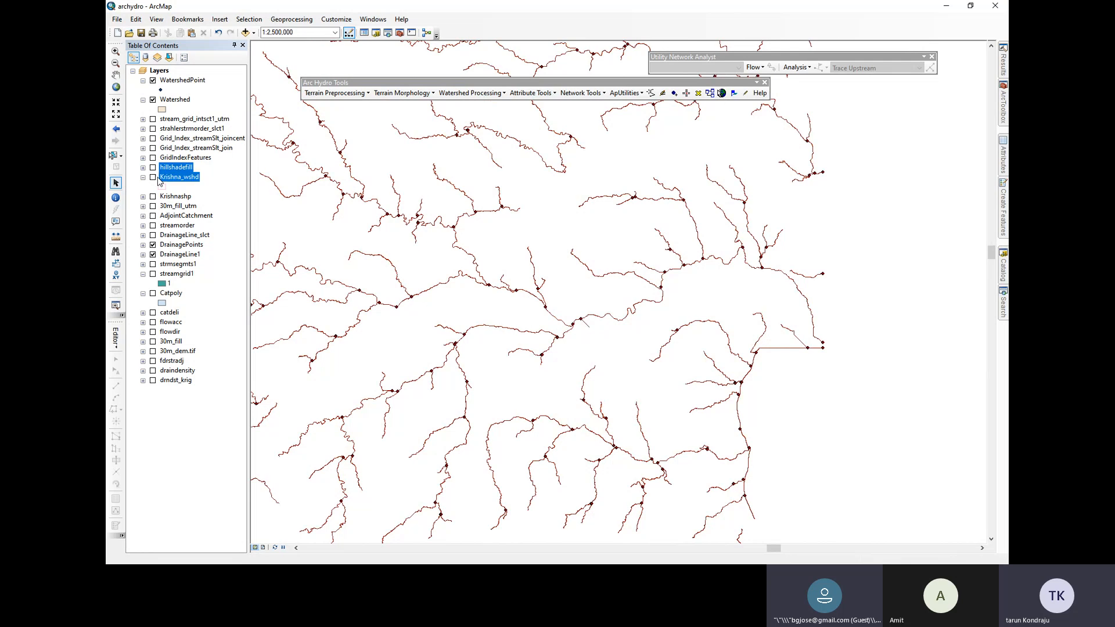
{"action": "left_click", "coordinate": [153, 177]}
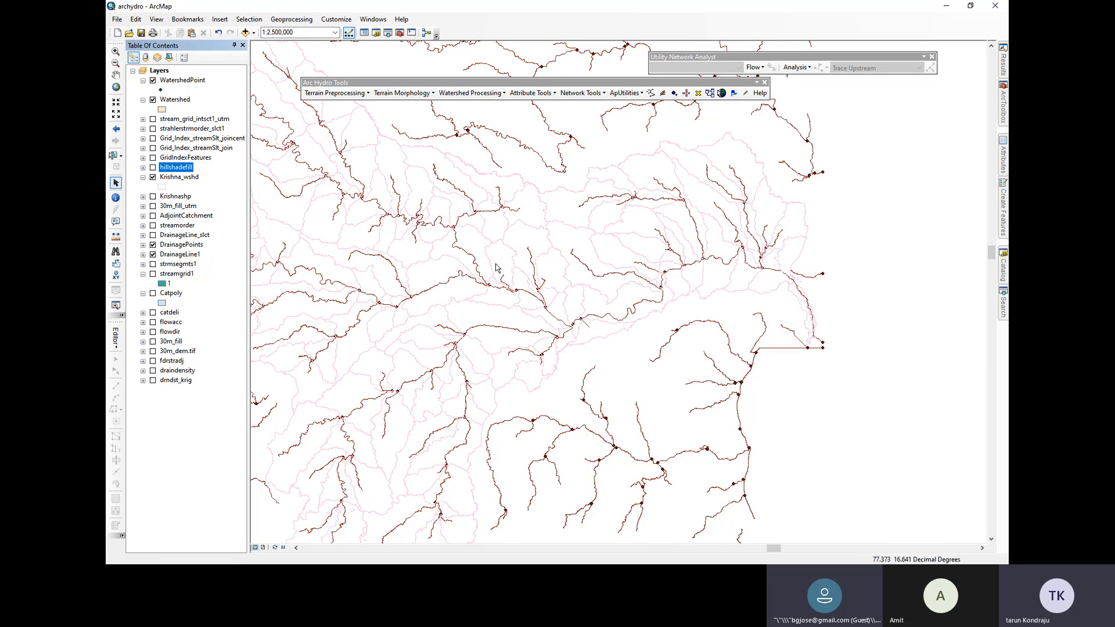
Examine how the Krishna_wshd catchment boundaries meet the drainage lines and drainage points at the confluence near the former outlet
{"action": "scroll", "coordinate": [708, 267], "scroll_direction": "up", "scroll_amount": 2}
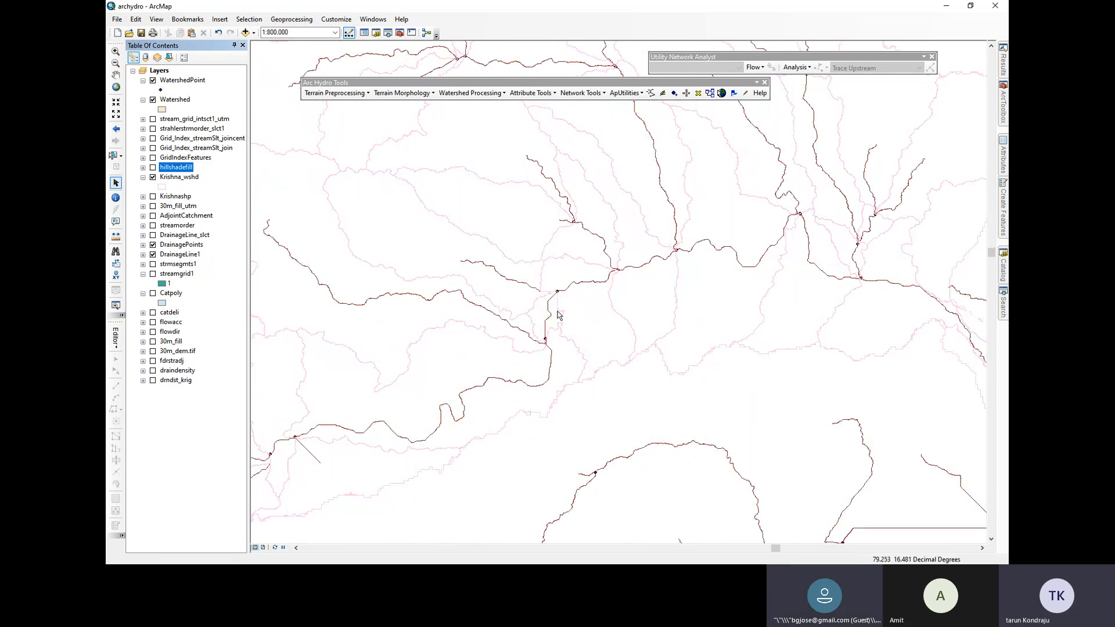
{"action": "scroll", "coordinate": [561, 314], "scroll_direction": "up", "scroll_amount": 2}
{"action": "scroll", "coordinate": [565, 312], "scroll_direction": "down", "scroll_amount": 2}
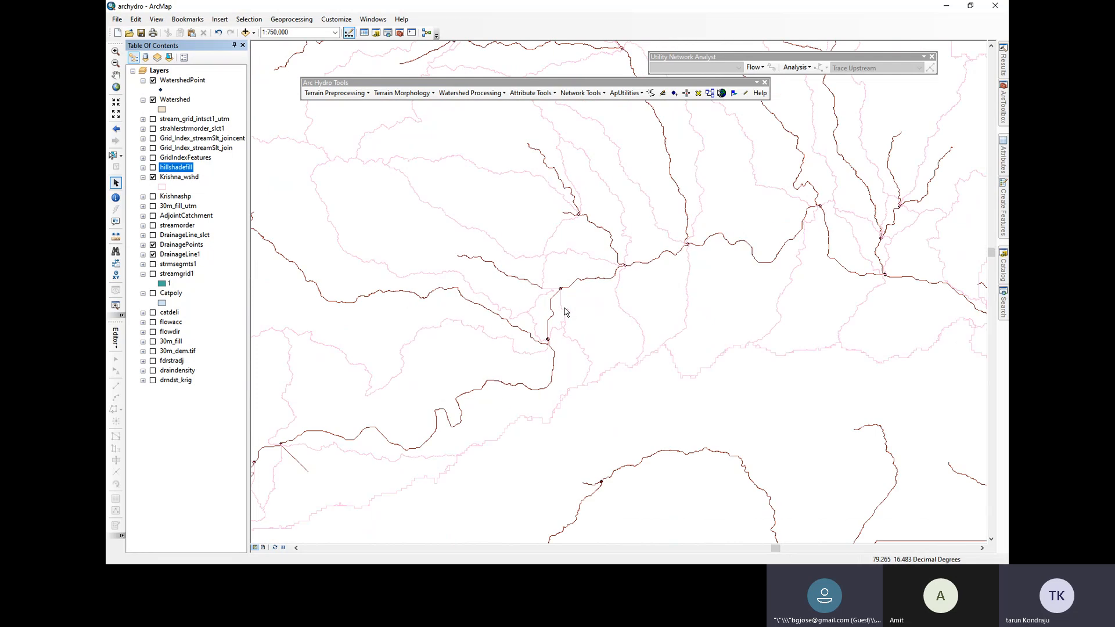
{"action": "scroll", "coordinate": [564, 312], "scroll_direction": "up", "scroll_amount": 3}
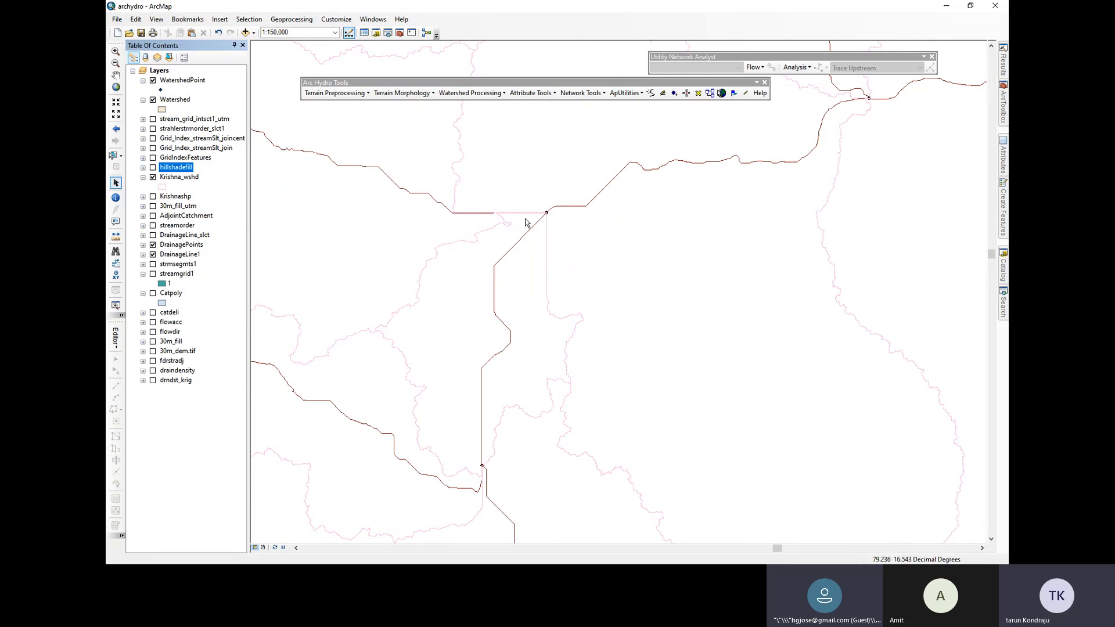
{"action": "scroll", "coordinate": [549, 214], "scroll_direction": "up", "scroll_amount": 2}
{"action": "scroll", "coordinate": [549, 215], "scroll_direction": "up", "scroll_amount": 3}
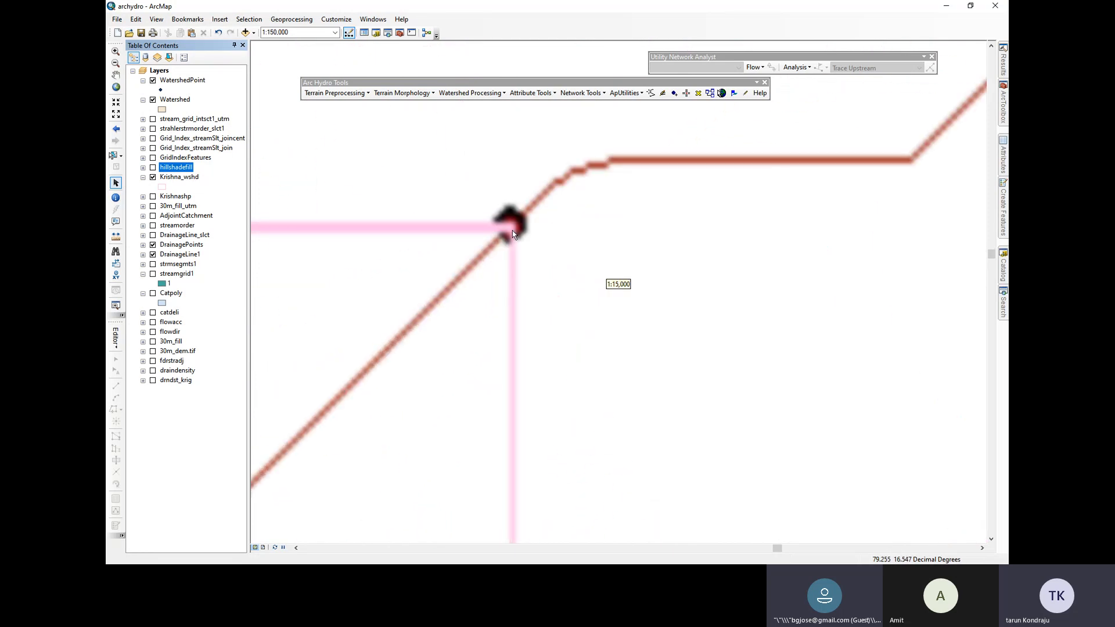
{"action": "scroll", "coordinate": [524, 230], "scroll_direction": "up", "scroll_amount": 3}
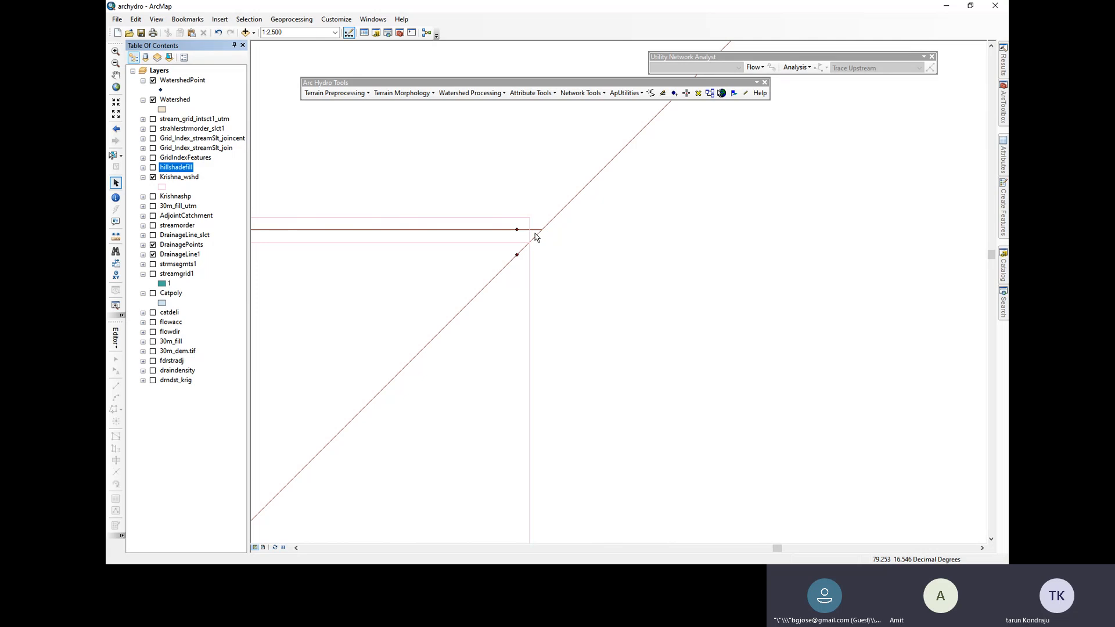
{"action": "scroll", "coordinate": [584, 396], "scroll_direction": "up", "scroll_amount": 5}
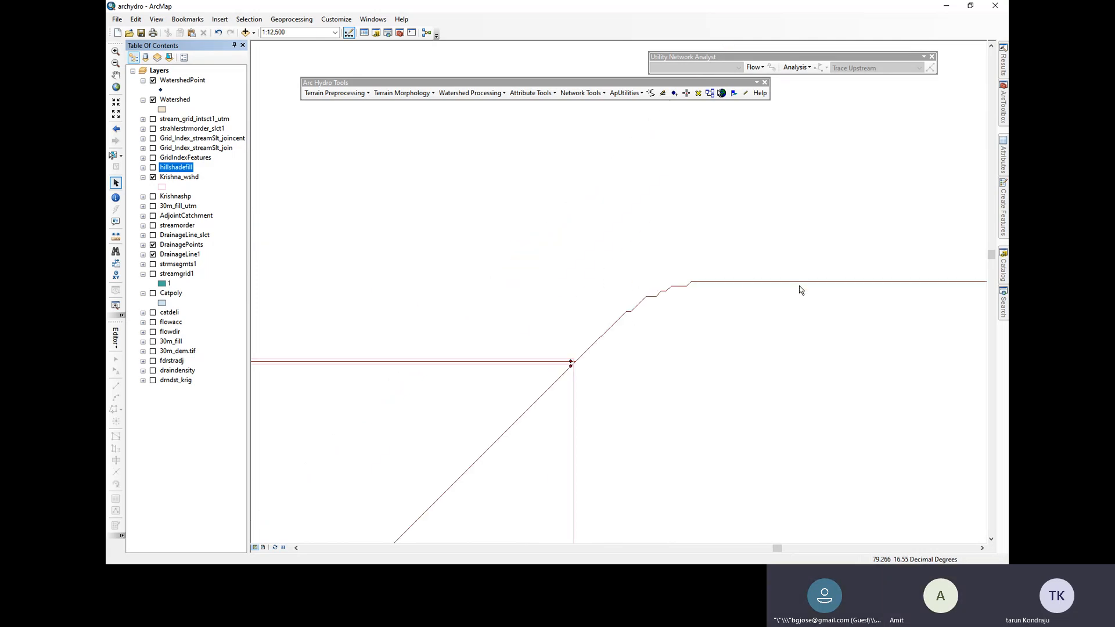
{"action": "scroll", "coordinate": [800, 290], "scroll_direction": "up", "scroll_amount": 4}
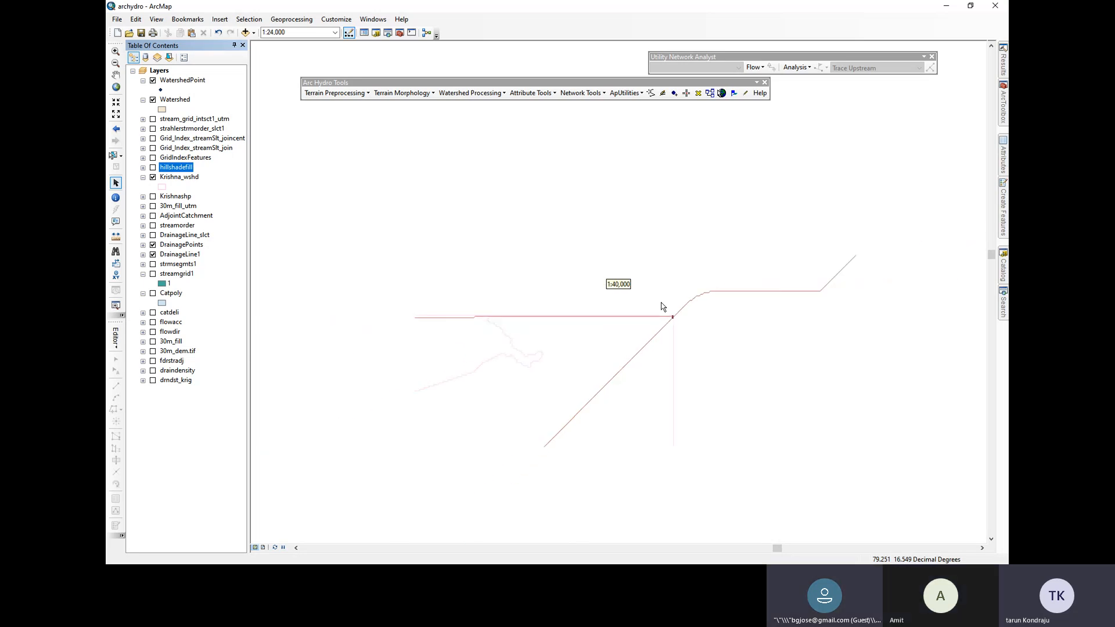
{"action": "scroll", "coordinate": [638, 311], "scroll_direction": "up", "scroll_amount": 3}
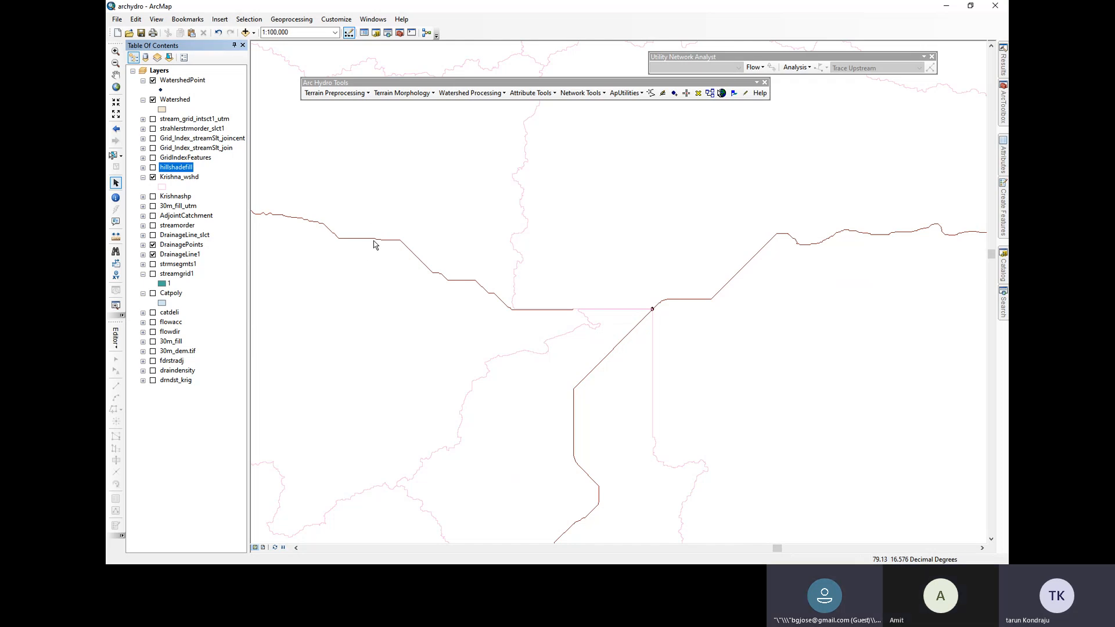
{"action": "scroll", "coordinate": [374, 240], "scroll_direction": "up", "scroll_amount": 2}
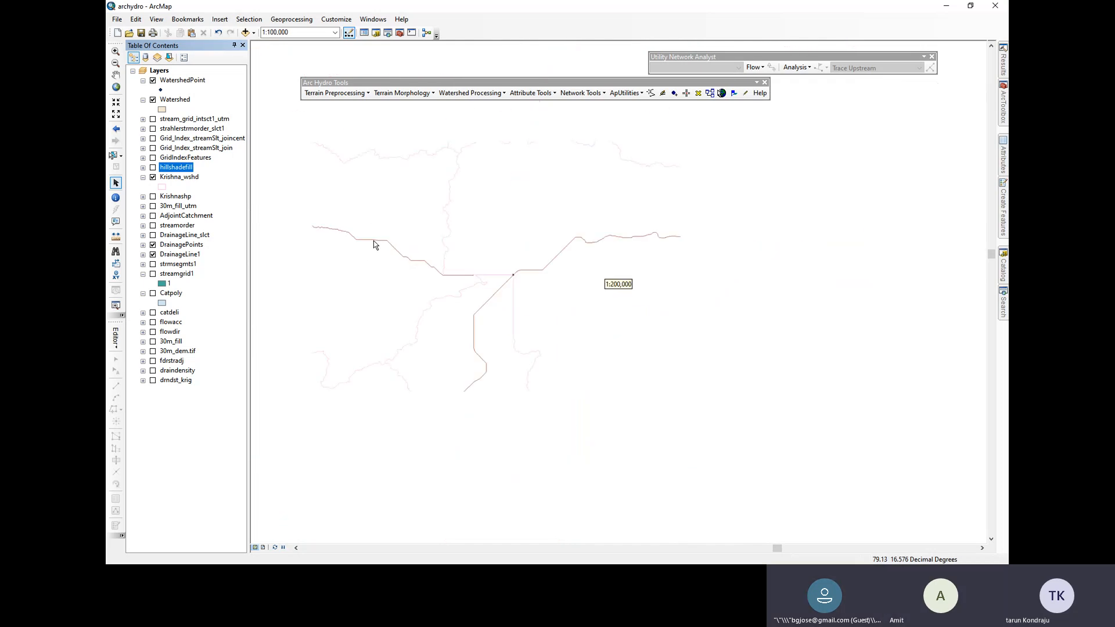
{"action": "scroll", "coordinate": [511, 268], "scroll_direction": "up", "scroll_amount": 2}
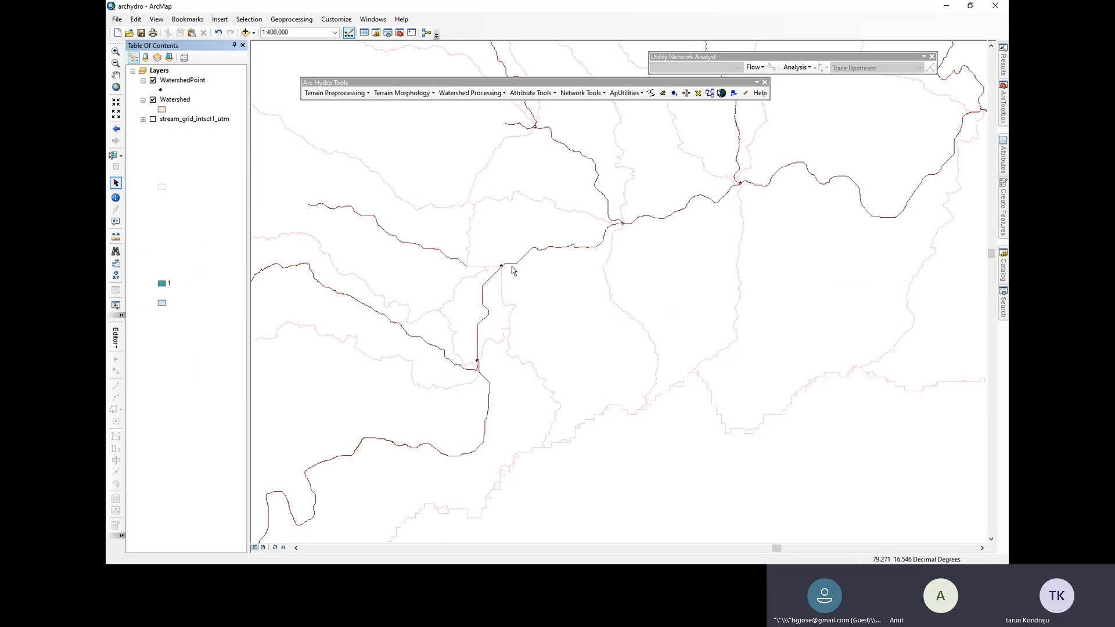
{"action": "scroll", "coordinate": [553, 281], "scroll_direction": "up", "scroll_amount": 1}
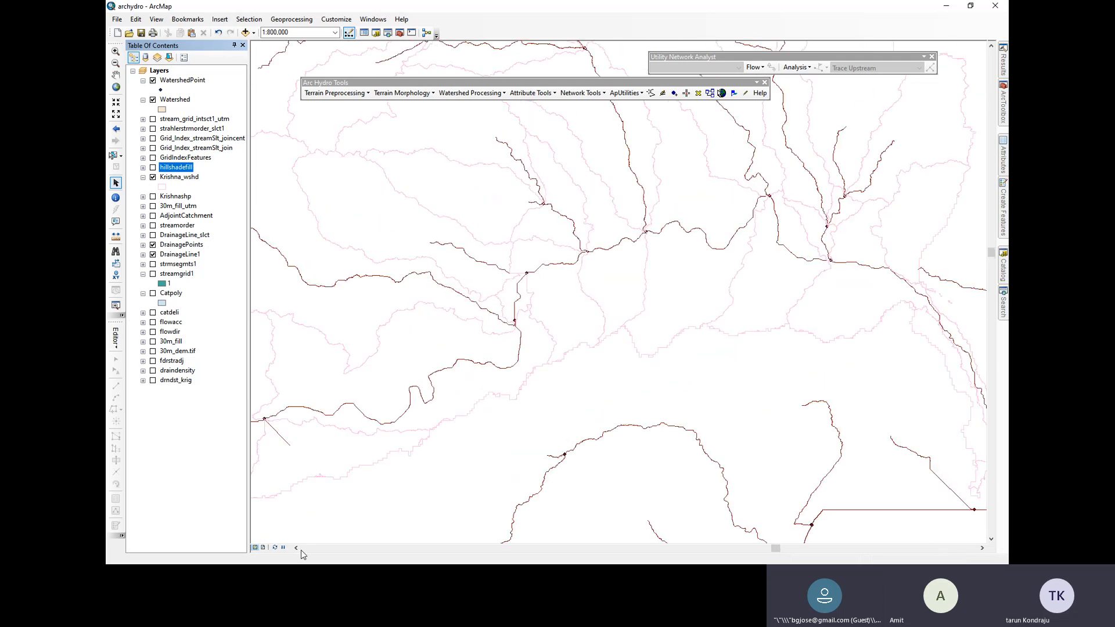
Switch to the empty Untitled ArcMap window
{"action": "key", "text": "super"}
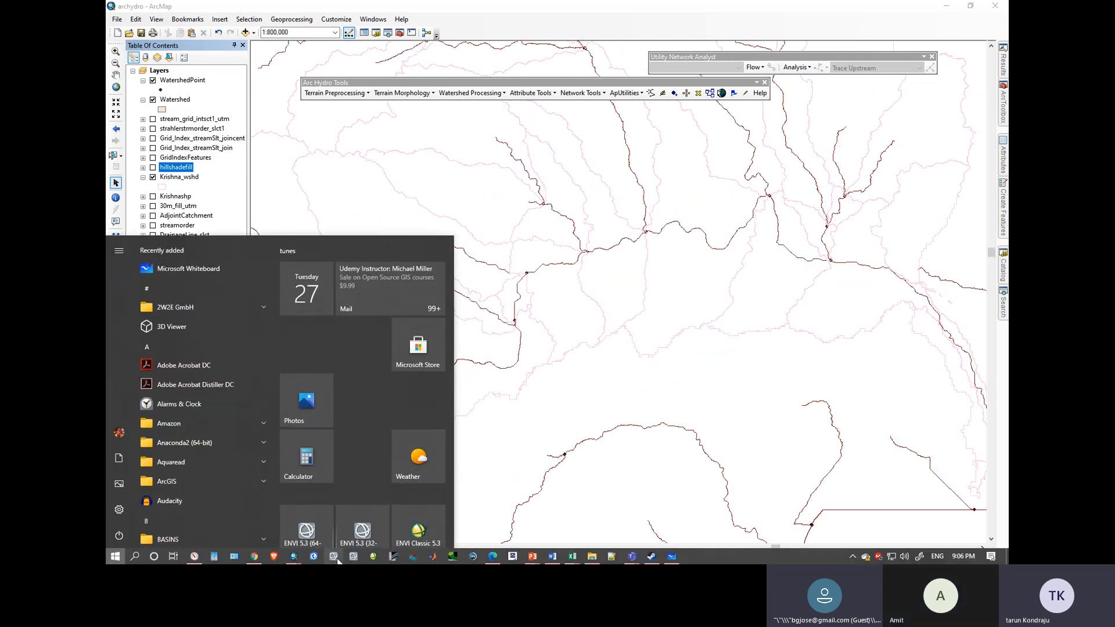
{"action": "mouse_move", "coordinate": [298, 556]}
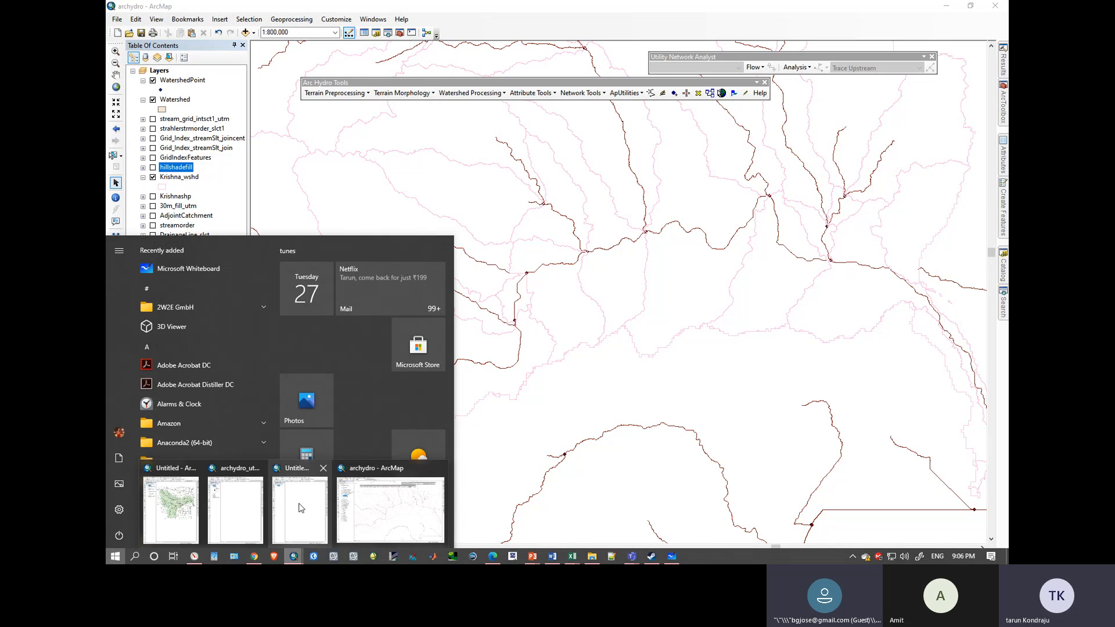
{"action": "mouse_move", "coordinate": [246, 509]}
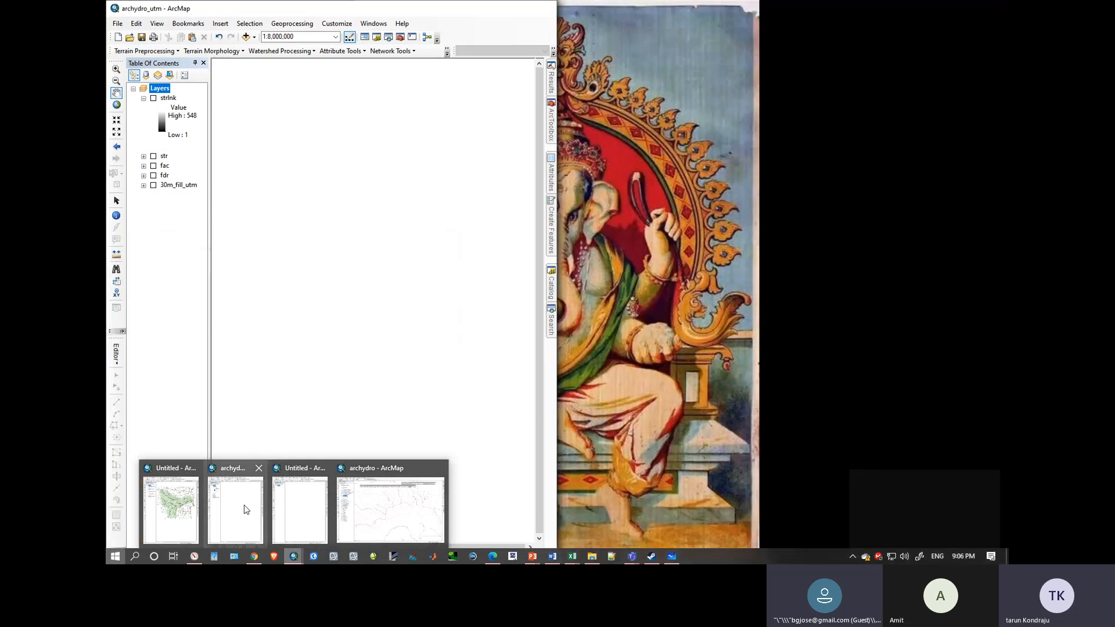
{"action": "left_click", "coordinate": [299, 510]}
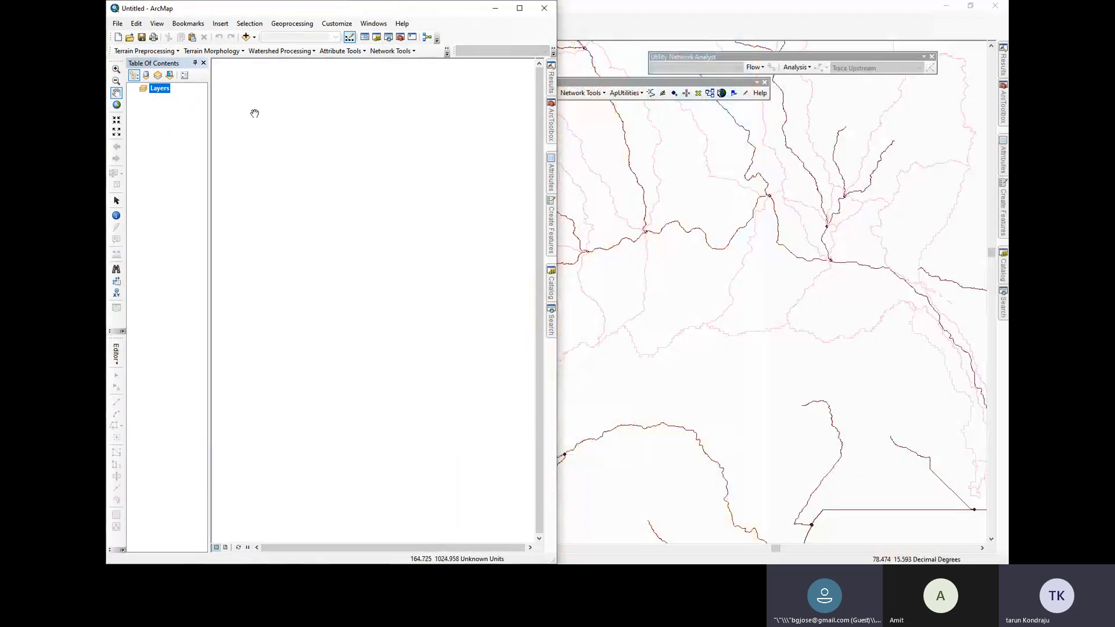
Open the nsm3 map document from the nsm3 folder inside the desktop's nsm folder
{"action": "left_click", "coordinate": [123, 28]}
{"action": "left_click", "coordinate": [139, 49]}
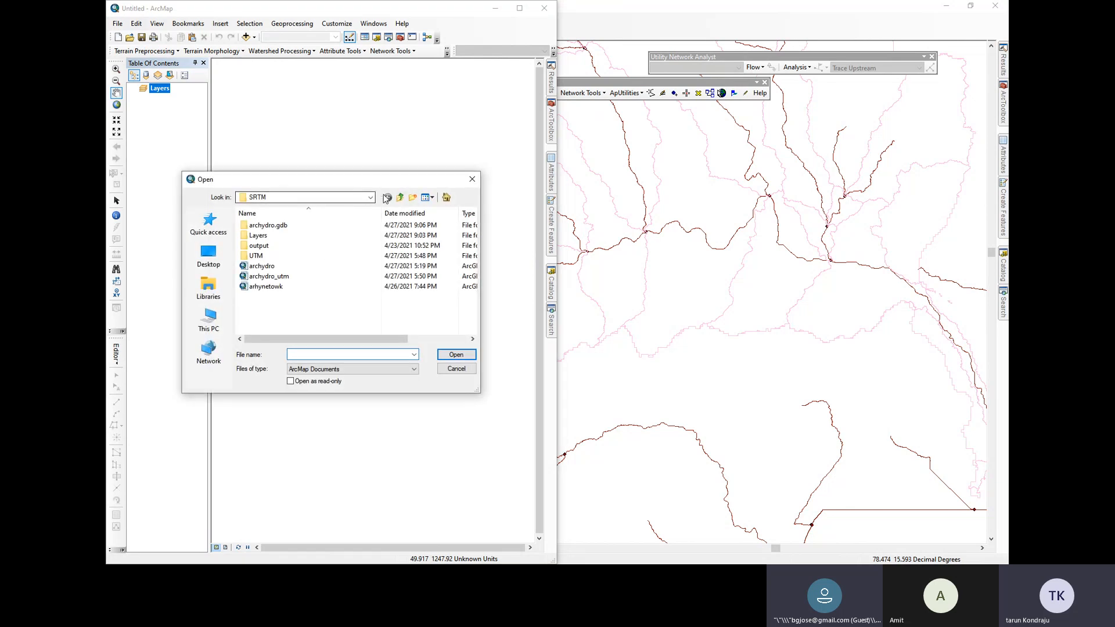
{"action": "left_click", "coordinate": [400, 198]}
{"action": "left_click", "coordinate": [401, 198]}
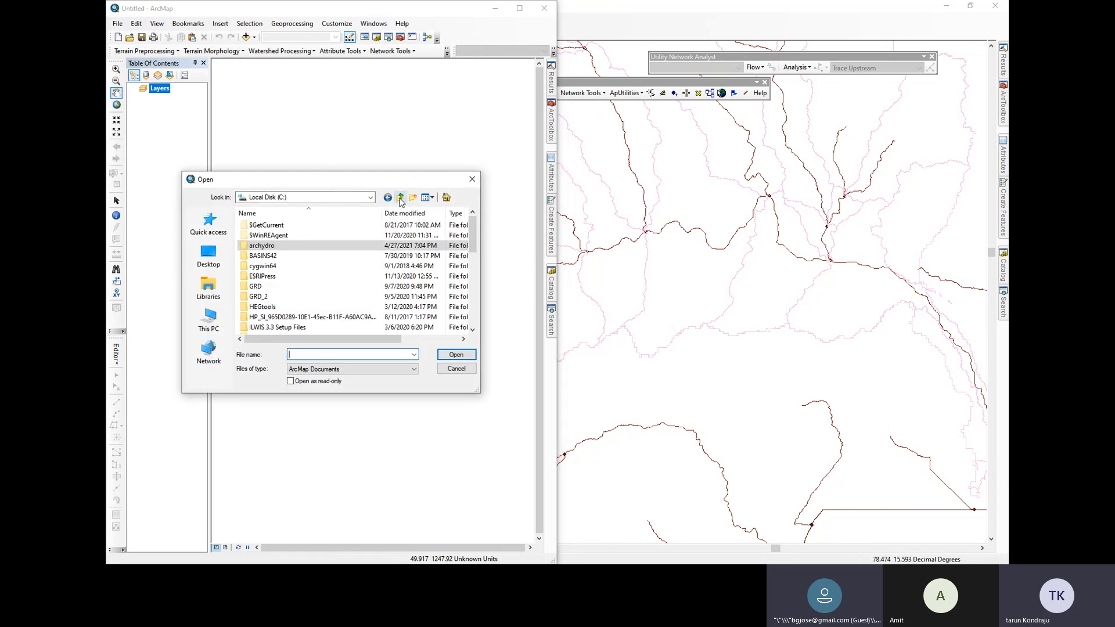
{"action": "left_click", "coordinate": [227, 253]}
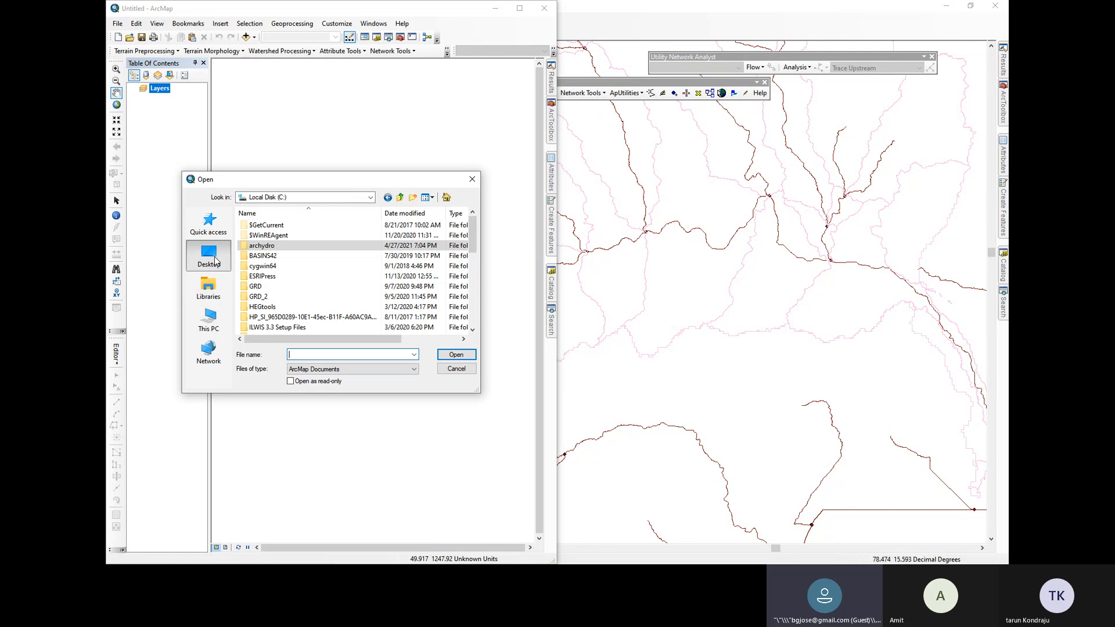
{"action": "scroll", "coordinate": [278, 279], "scroll_direction": "down", "scroll_amount": 5}
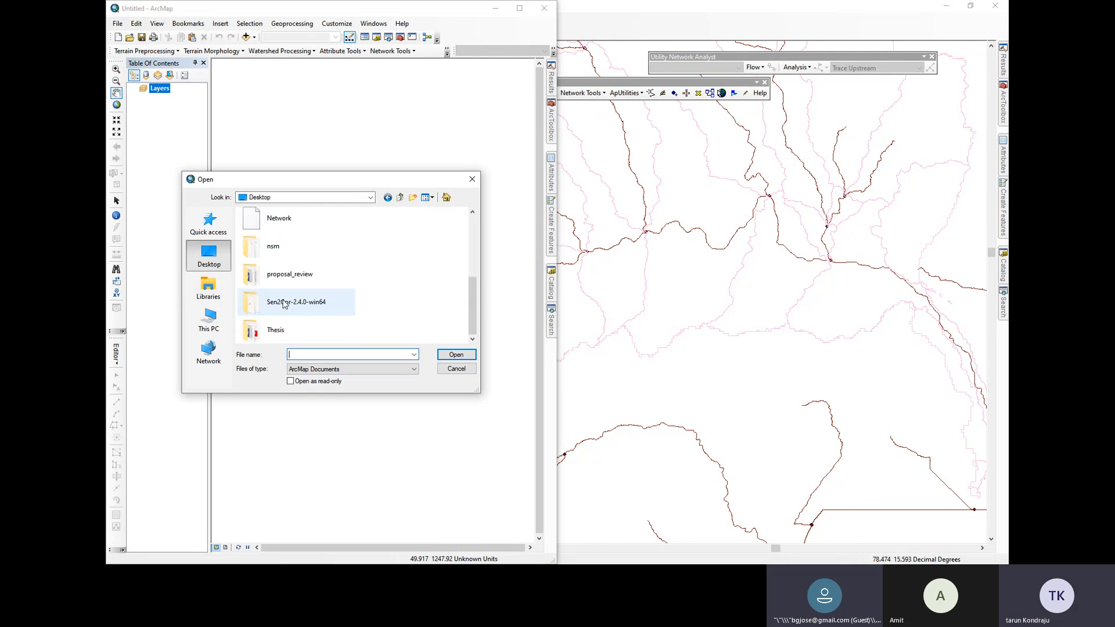
{"action": "double_click", "coordinate": [274, 250]}
{"action": "scroll", "coordinate": [268, 319], "scroll_direction": "down", "scroll_amount": 3}
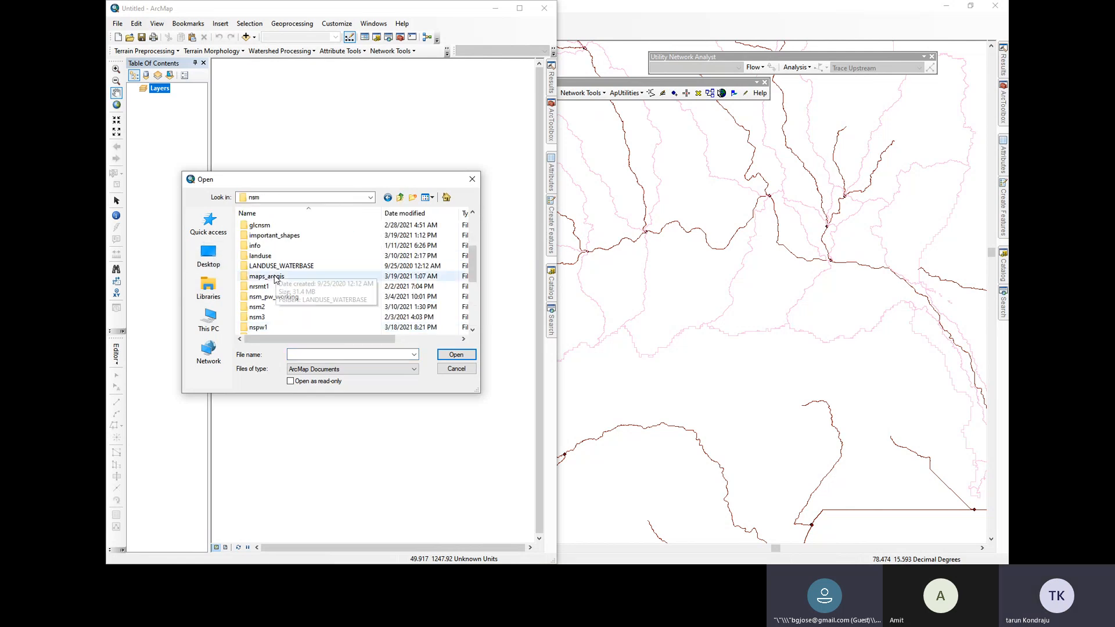
{"action": "double_click", "coordinate": [269, 319]}
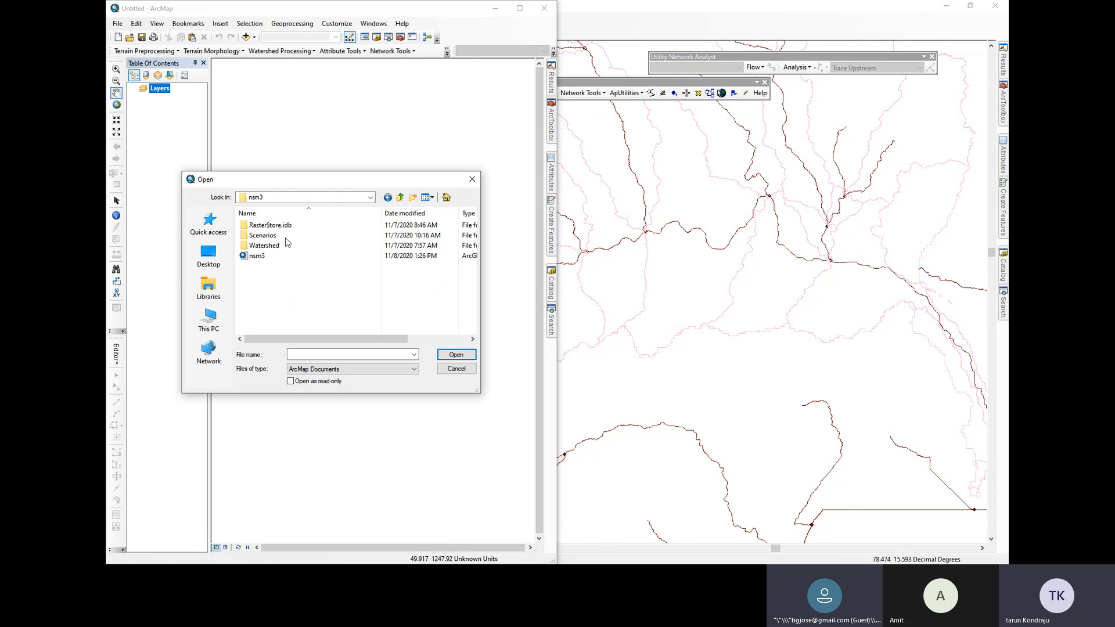
{"action": "double_click", "coordinate": [287, 255]}
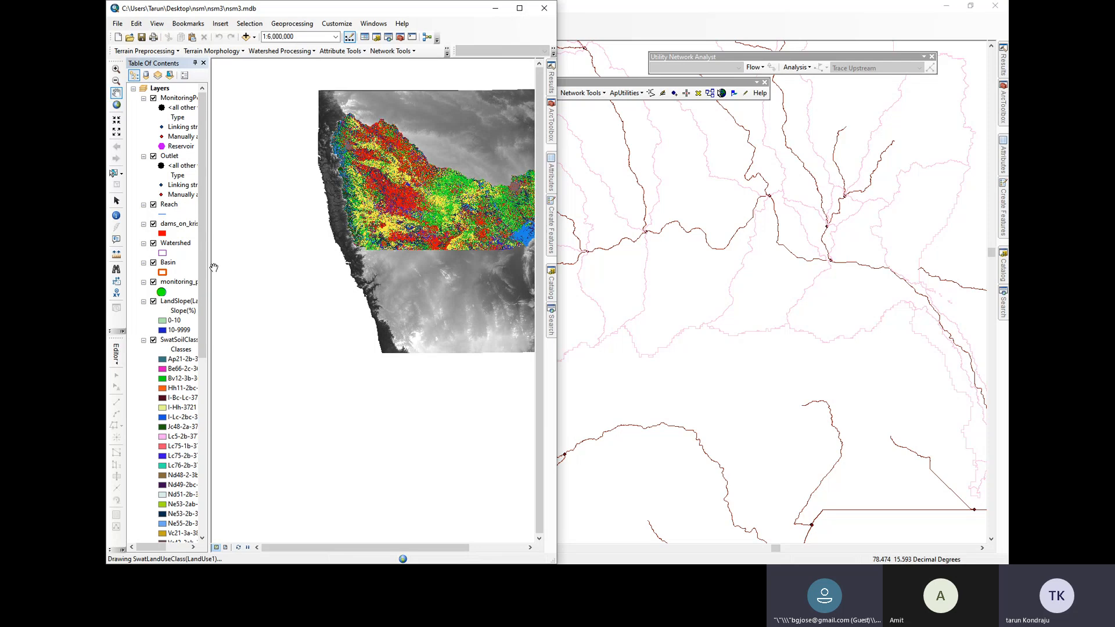
Hide the SwatSoilClass, SwatLandUseClass, SourceDEM and LandSlope layers to isolate the reaches and watershed boundaries around the red dam polygon
{"action": "scroll", "coordinate": [272, 257], "scroll_direction": "up", "scroll_amount": 1}
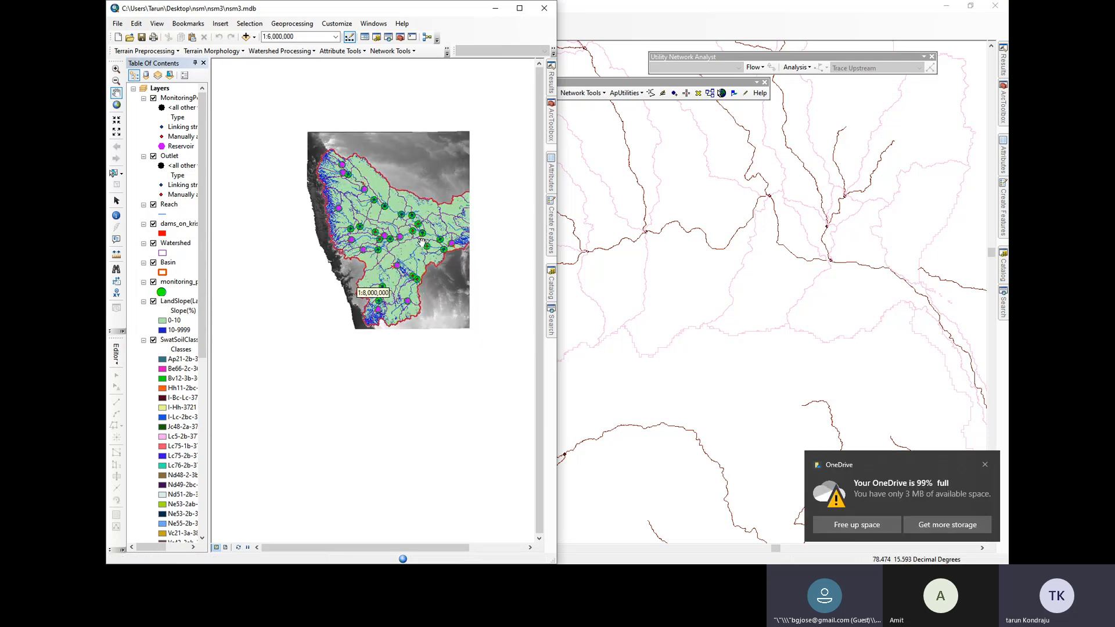
{"action": "scroll", "coordinate": [441, 228], "scroll_direction": "up", "scroll_amount": 2}
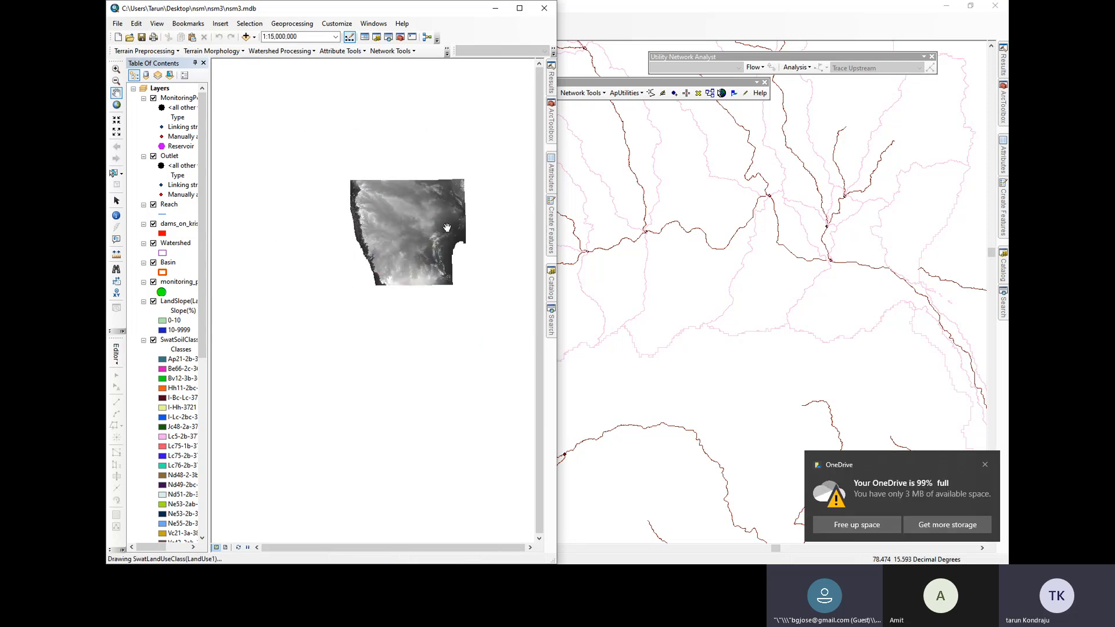
{"action": "scroll", "coordinate": [441, 228], "scroll_direction": "down", "scroll_amount": 6}
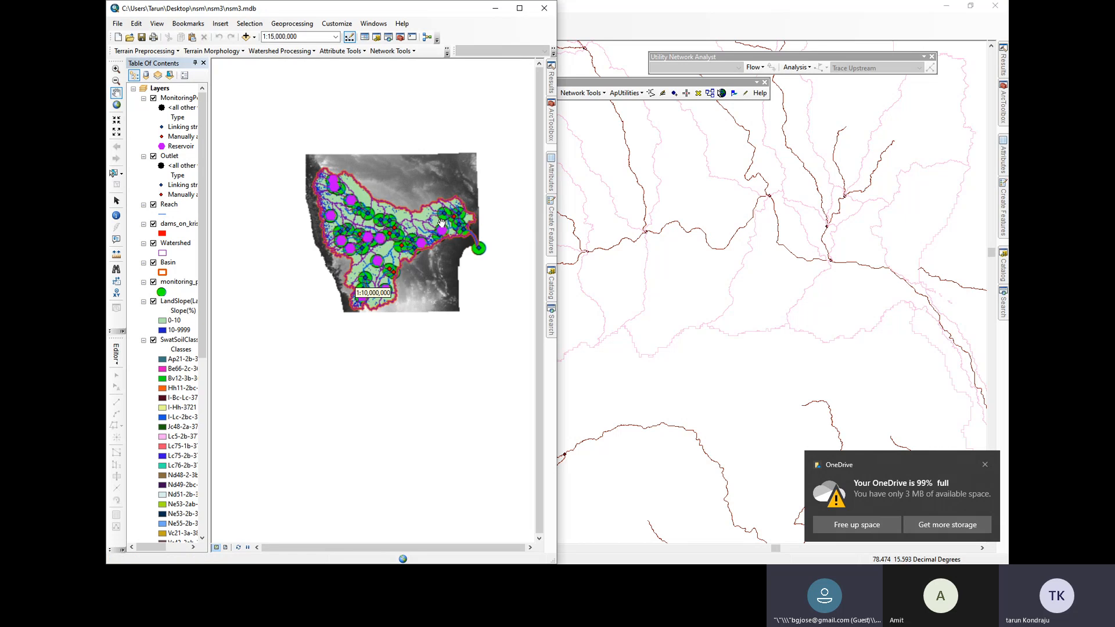
{"action": "scroll", "coordinate": [442, 223], "scroll_direction": "down", "scroll_amount": 1}
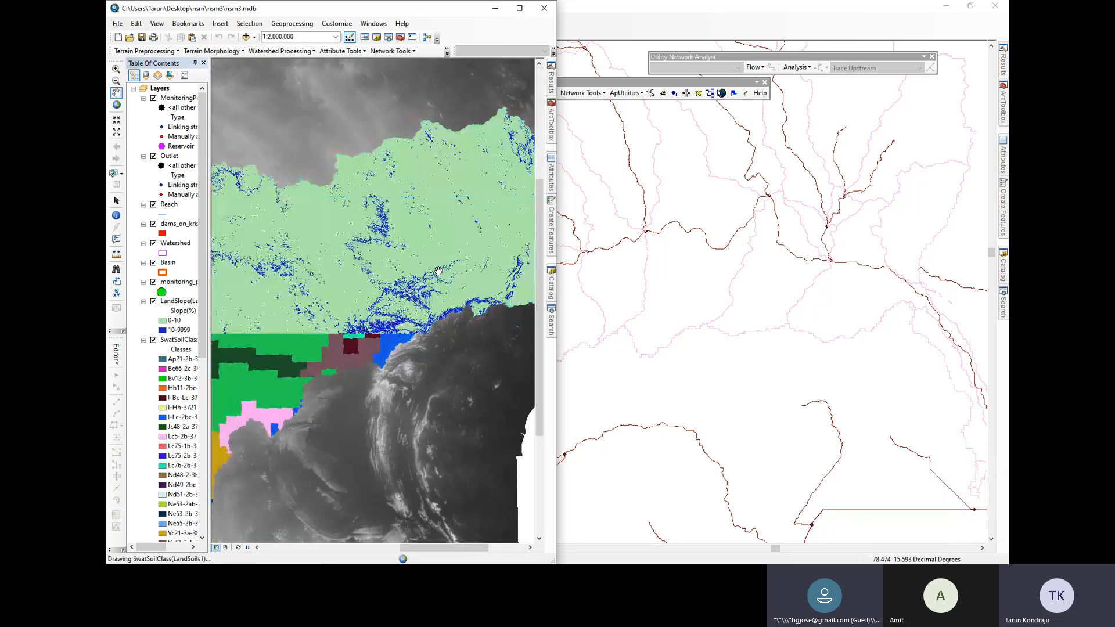
{"action": "scroll", "coordinate": [441, 263], "scroll_direction": "down", "scroll_amount": 2}
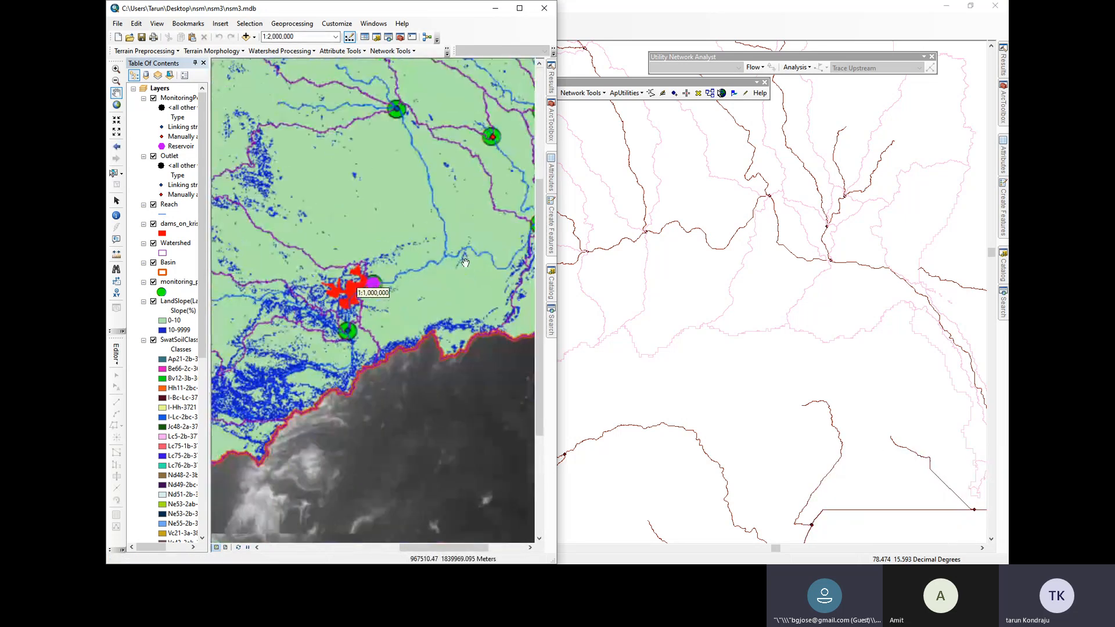
{"action": "scroll", "coordinate": [313, 290], "scroll_direction": "down", "scroll_amount": 1}
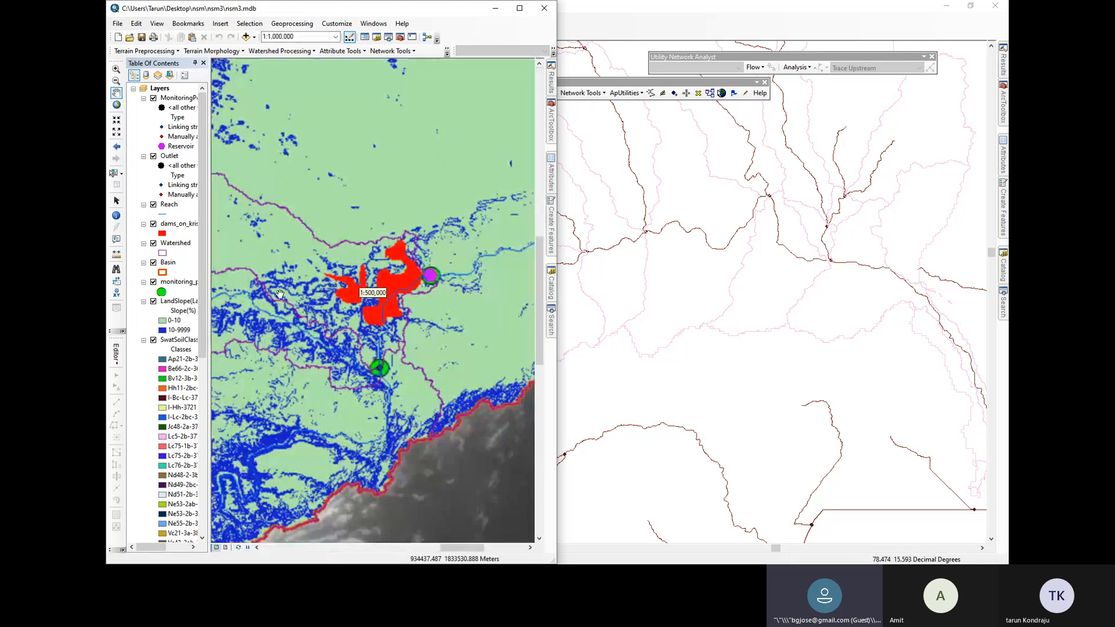
{"action": "left_click", "coordinate": [153, 339]}
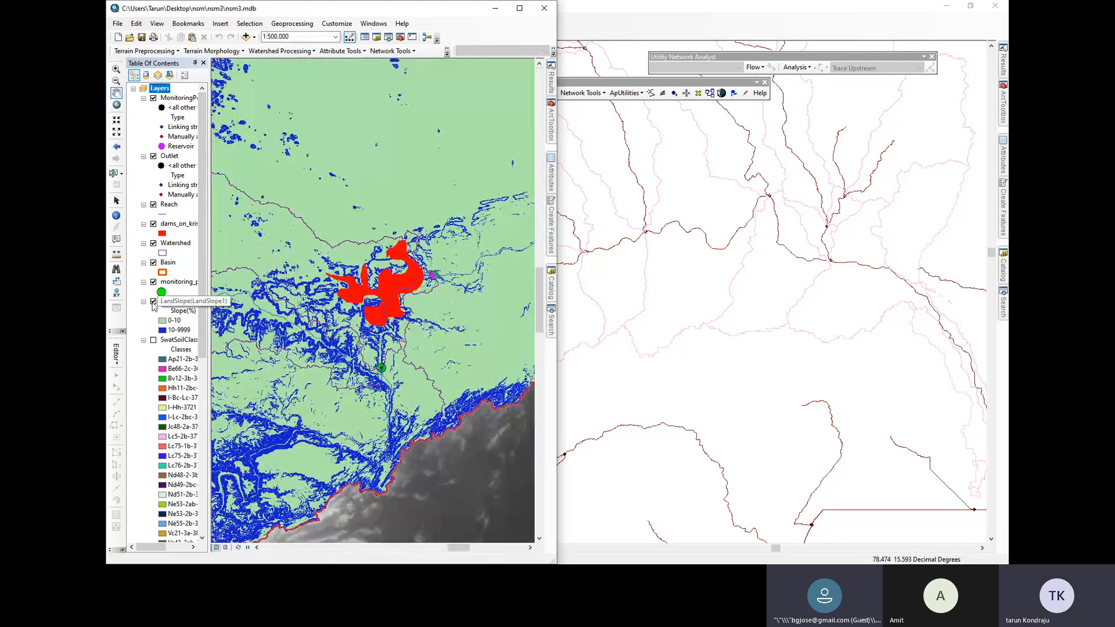
{"action": "scroll", "coordinate": [164, 357], "scroll_direction": "down", "scroll_amount": 10}
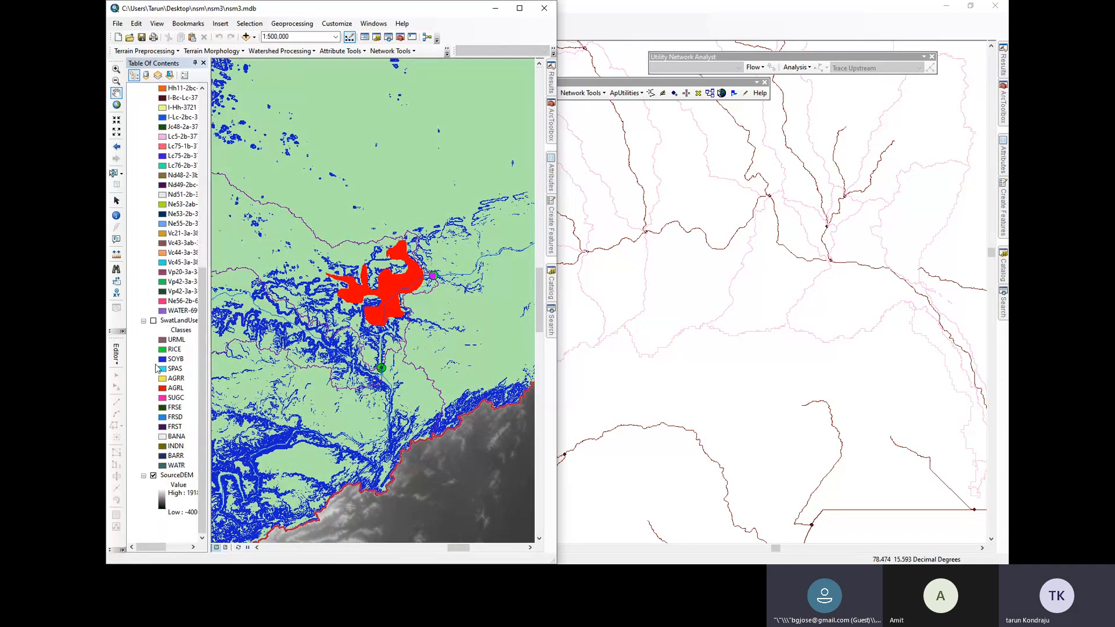
{"action": "left_click", "coordinate": [153, 475]}
{"action": "scroll", "coordinate": [155, 377], "scroll_direction": "up", "scroll_amount": 10}
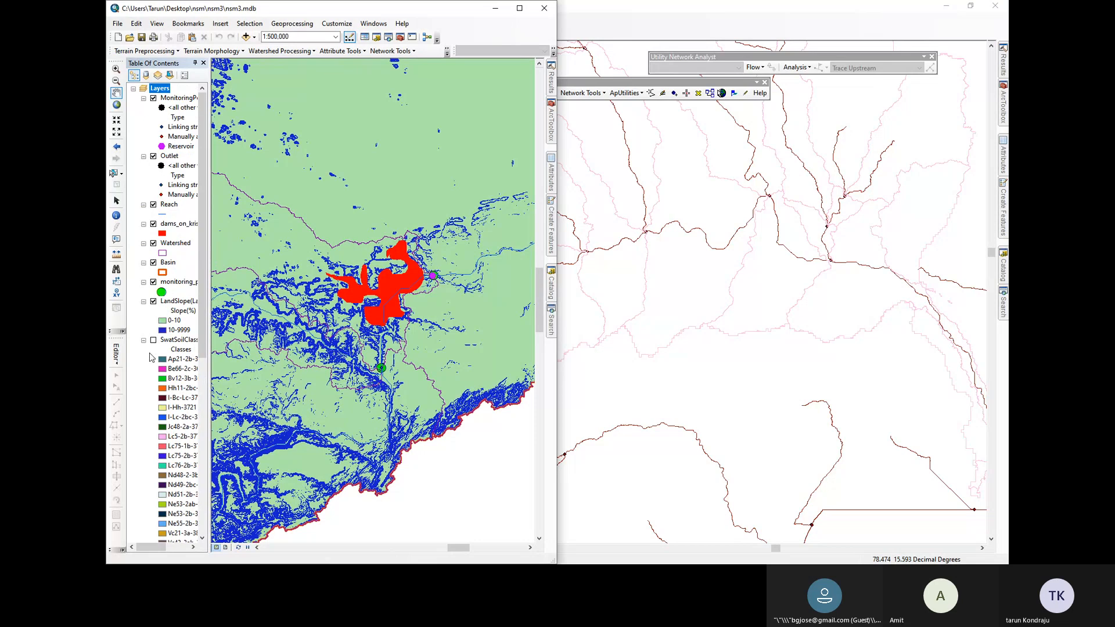
{"action": "left_click", "coordinate": [154, 301]}
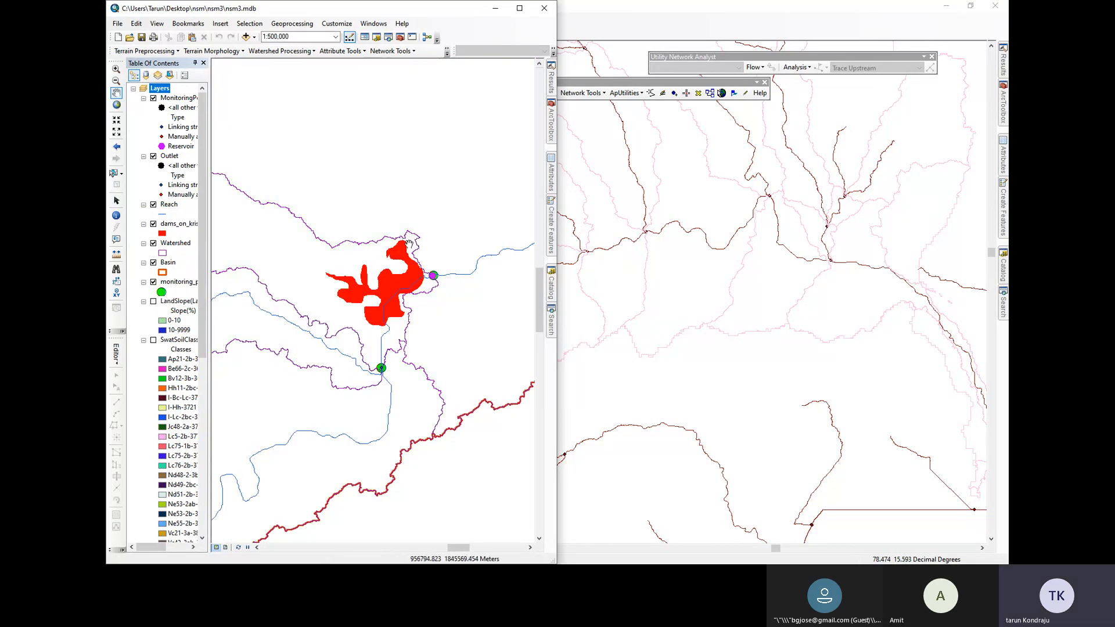
View the sub-watersheds around both dams, and open the nssm map document from the nssm folder without saving nsm3
{"action": "scroll", "coordinate": [421, 328], "scroll_direction": "down", "scroll_amount": 2}
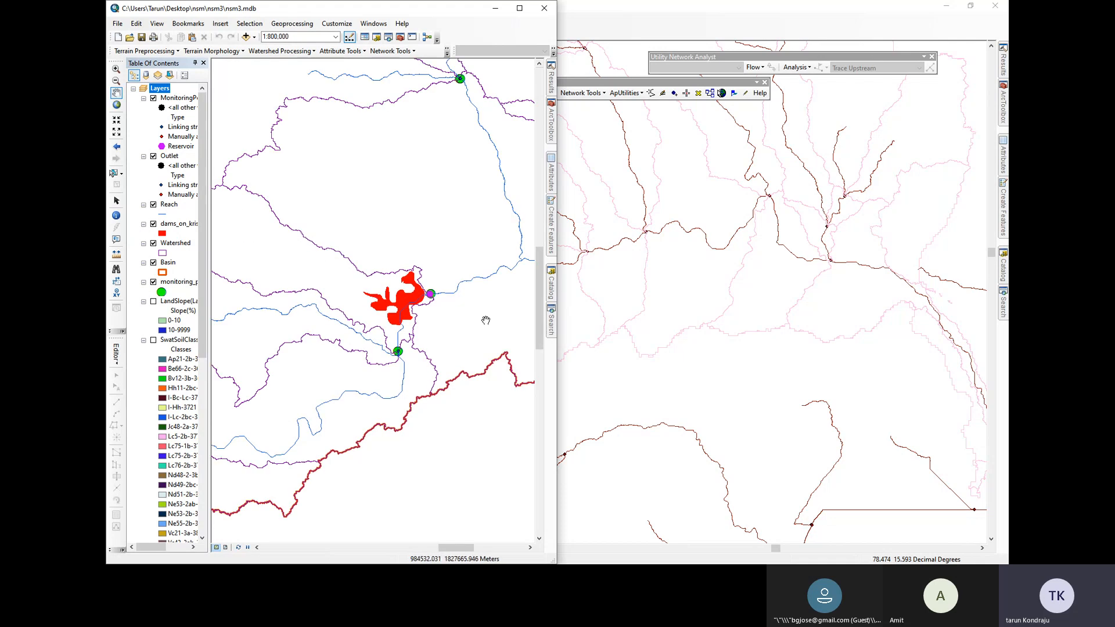
{"action": "scroll", "coordinate": [485, 320], "scroll_direction": "down", "scroll_amount": 2}
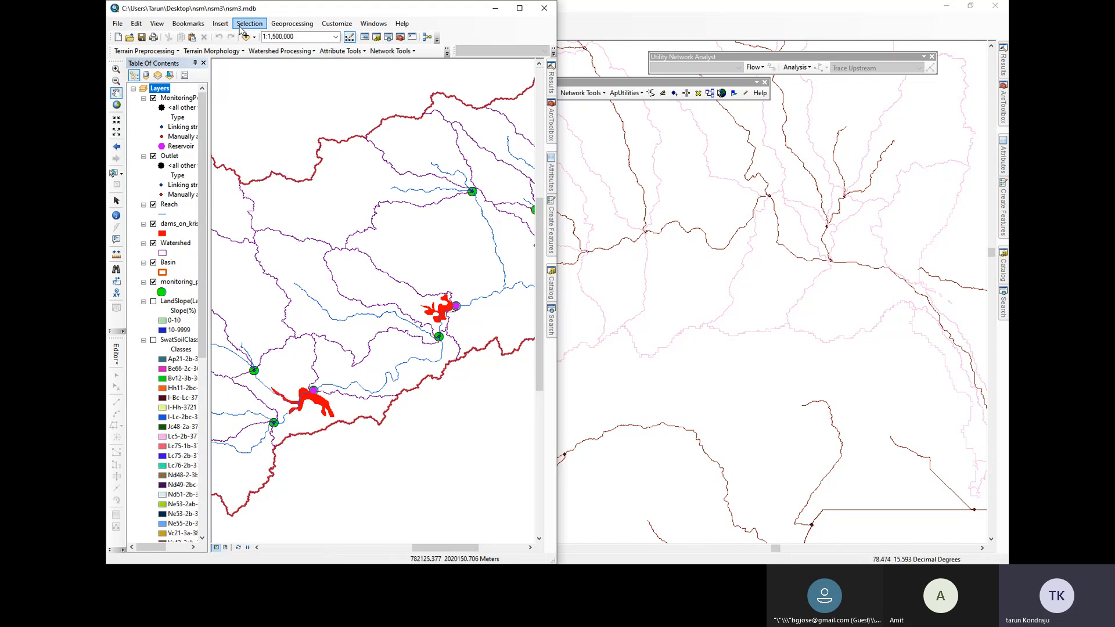
{"action": "left_click", "coordinate": [117, 25]}
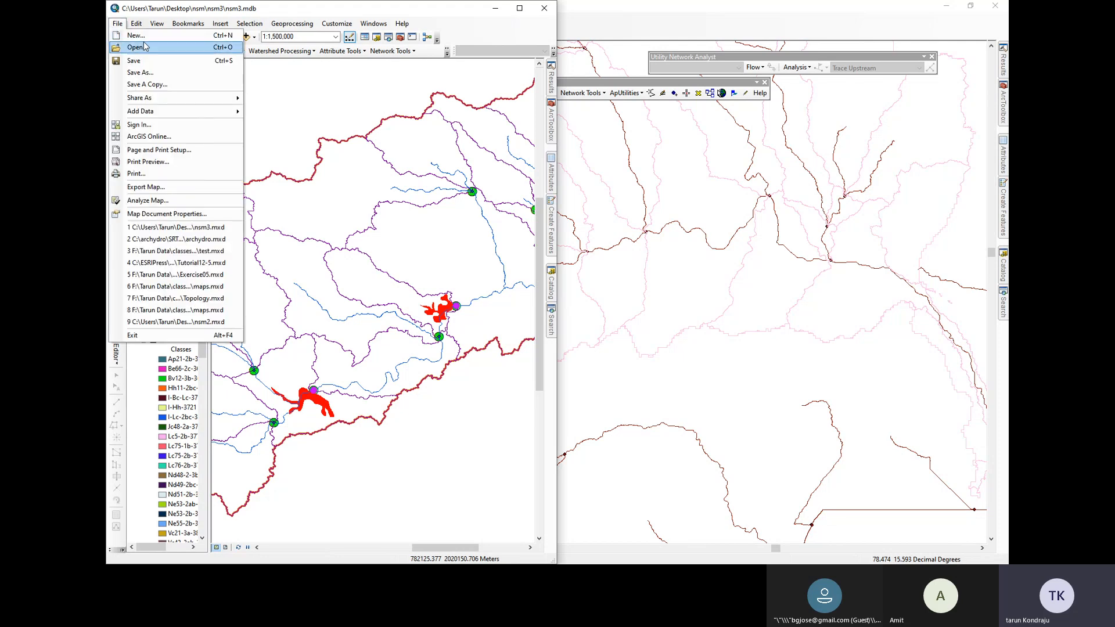
{"action": "left_click", "coordinate": [148, 49]}
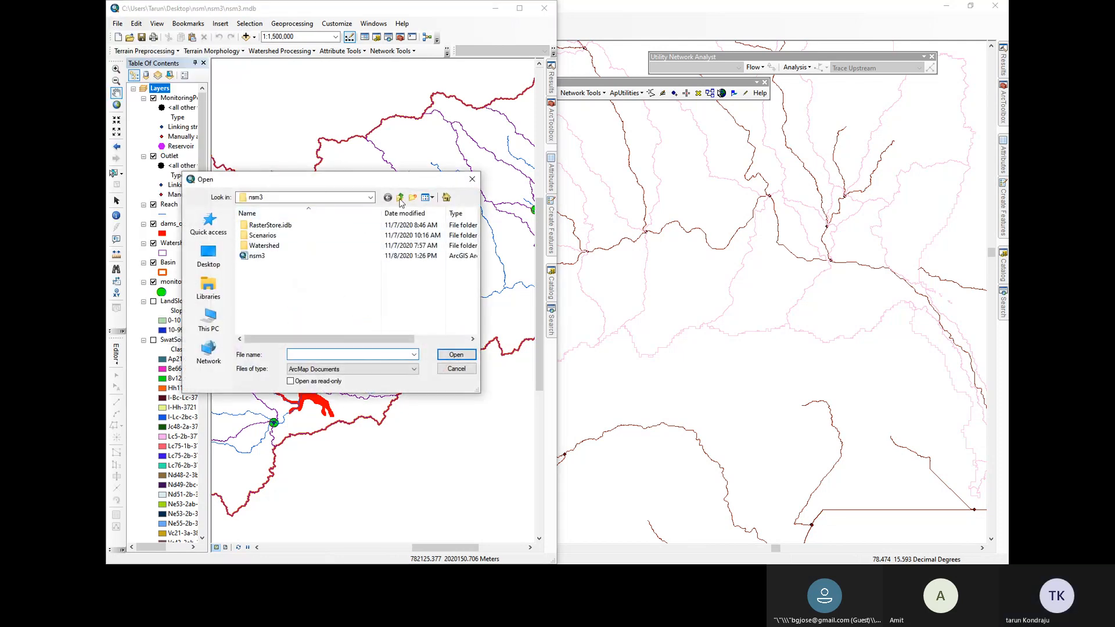
{"action": "left_click", "coordinate": [401, 199]}
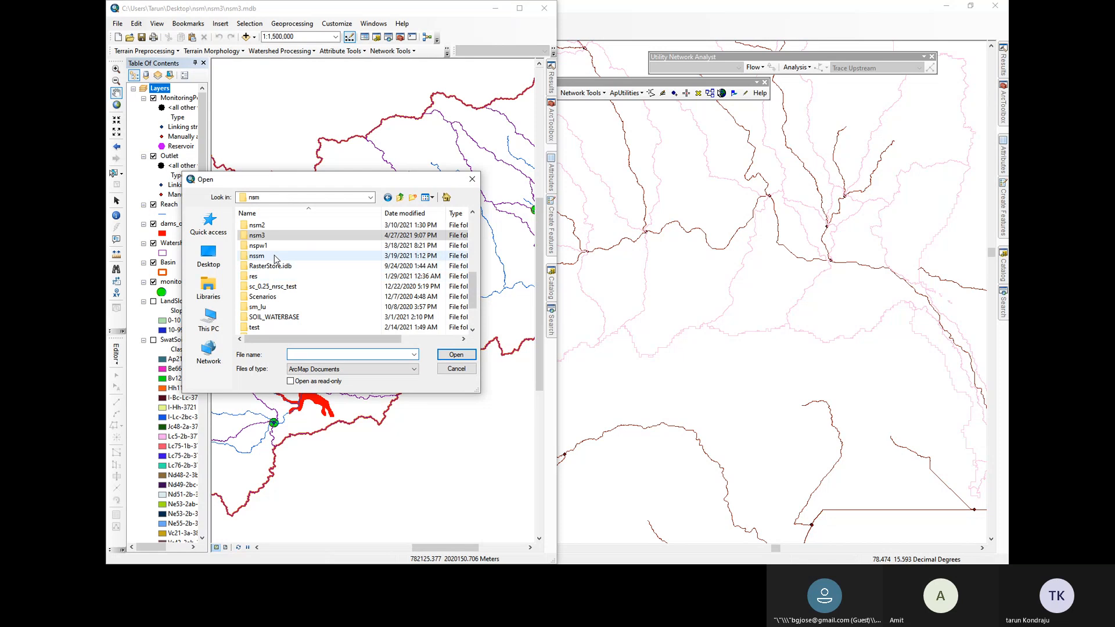
{"action": "double_click", "coordinate": [273, 256]}
{"action": "double_click", "coordinate": [268, 266]}
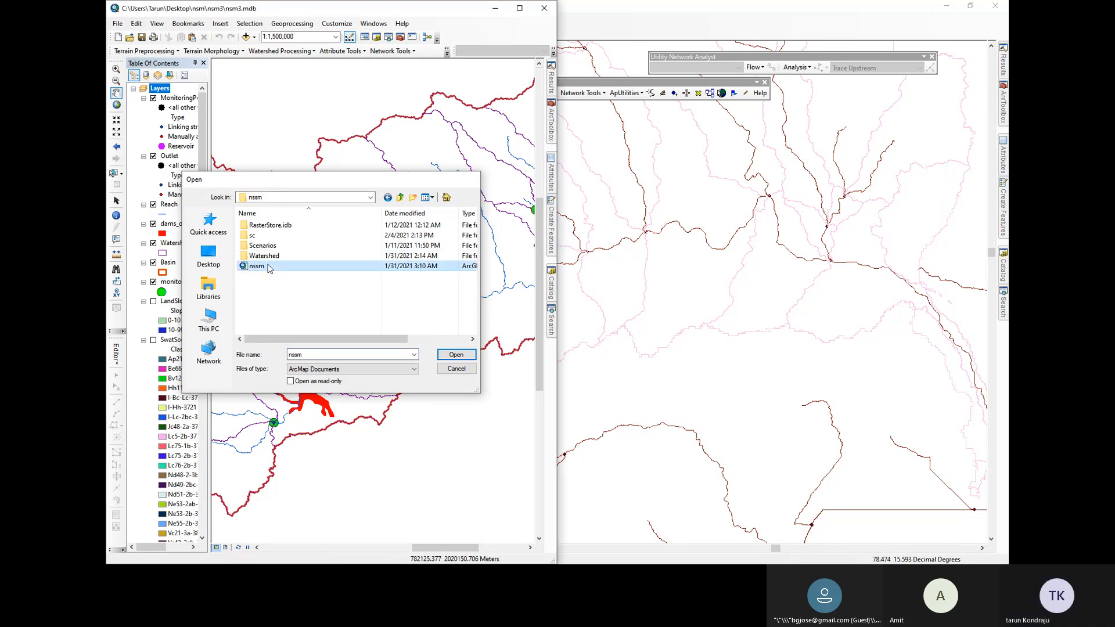
{"action": "left_click", "coordinate": [329, 311]}
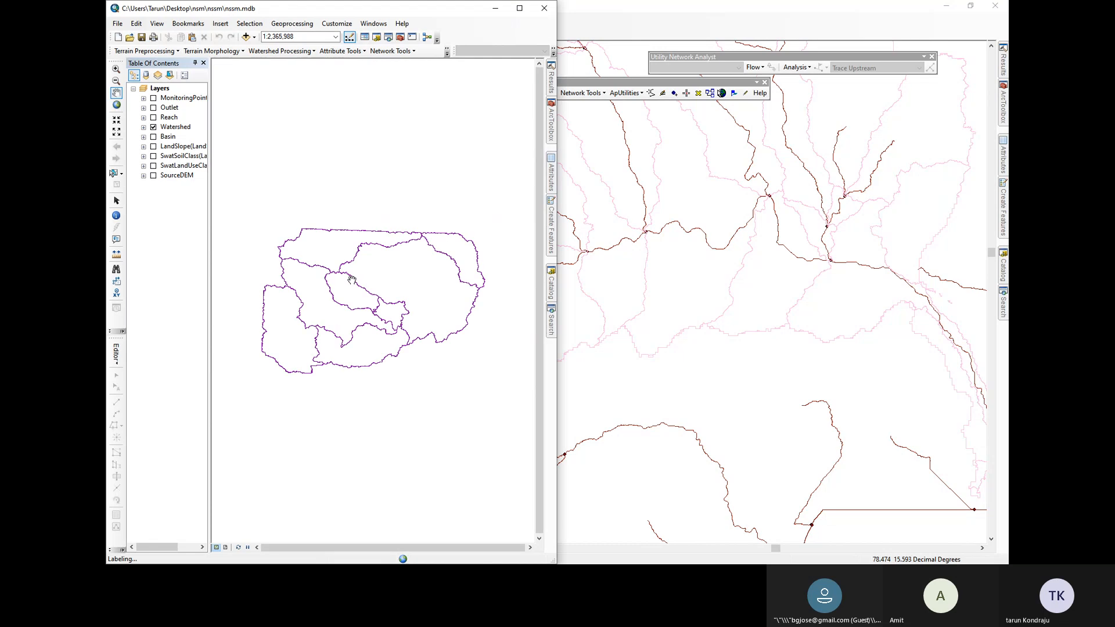
Preview the SwatLandUseClass, SwatSoilClass and LandSlope layers around watershed 5, hiding each one again
{"action": "scroll", "coordinate": [384, 319], "scroll_direction": "down", "scroll_amount": 5}
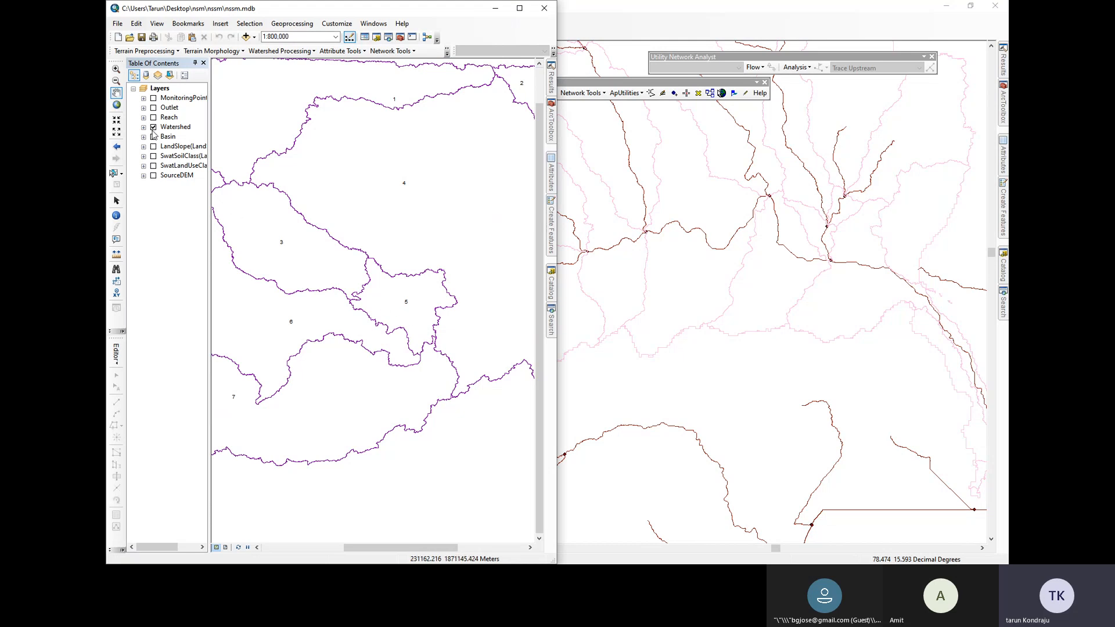
{"action": "left_click", "coordinate": [154, 166]}
{"action": "left_click", "coordinate": [154, 166]}
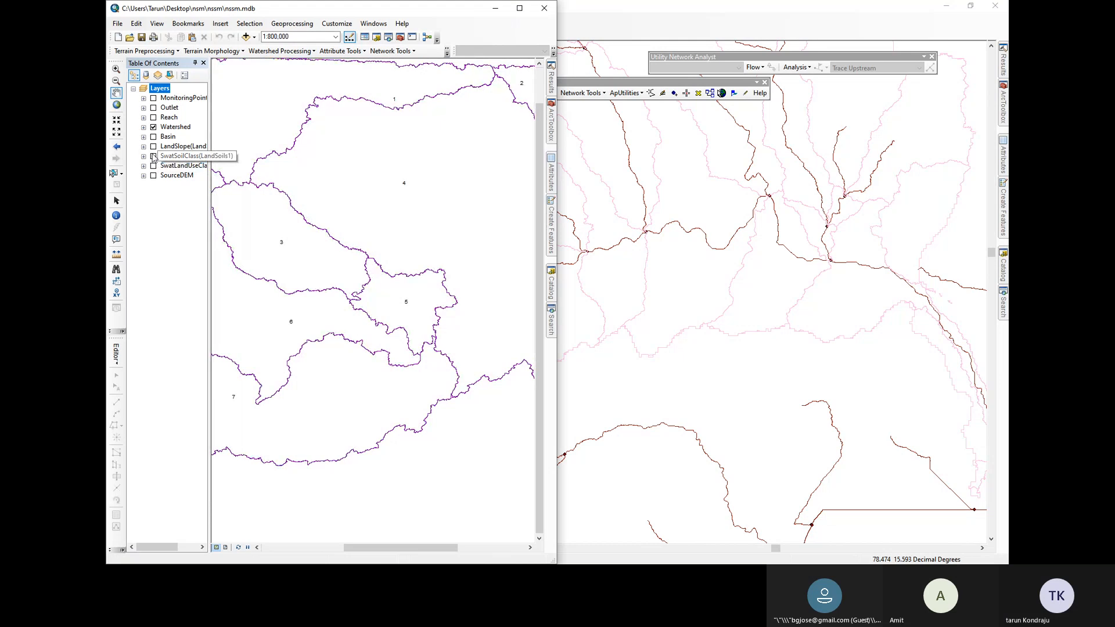
{"action": "left_click", "coordinate": [154, 157]}
{"action": "left_click", "coordinate": [154, 156]}
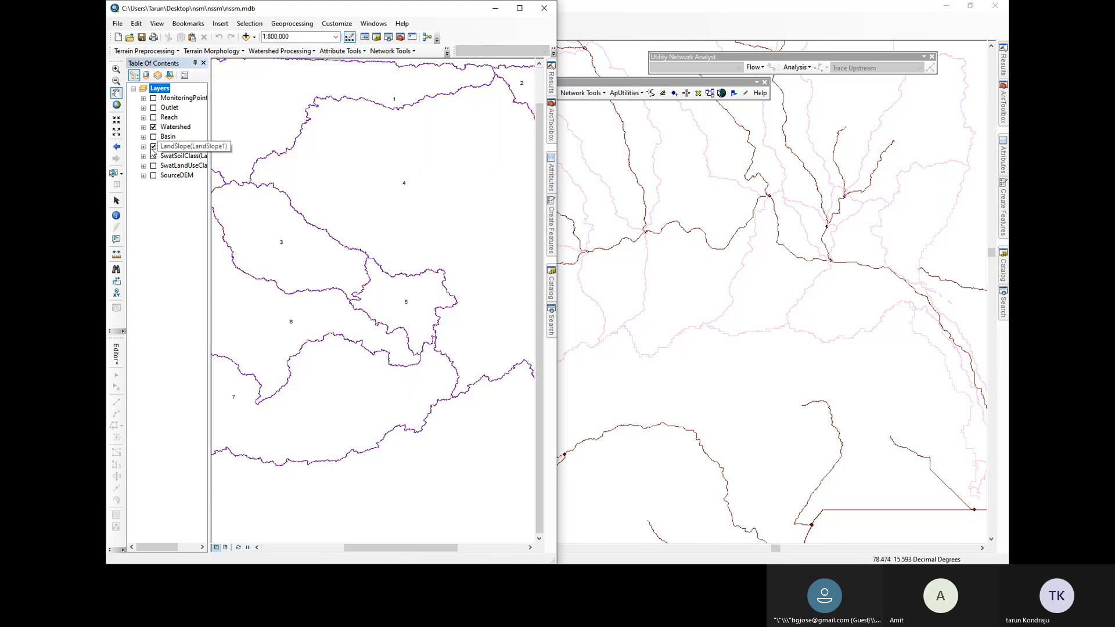
{"action": "left_click", "coordinate": [153, 146]}
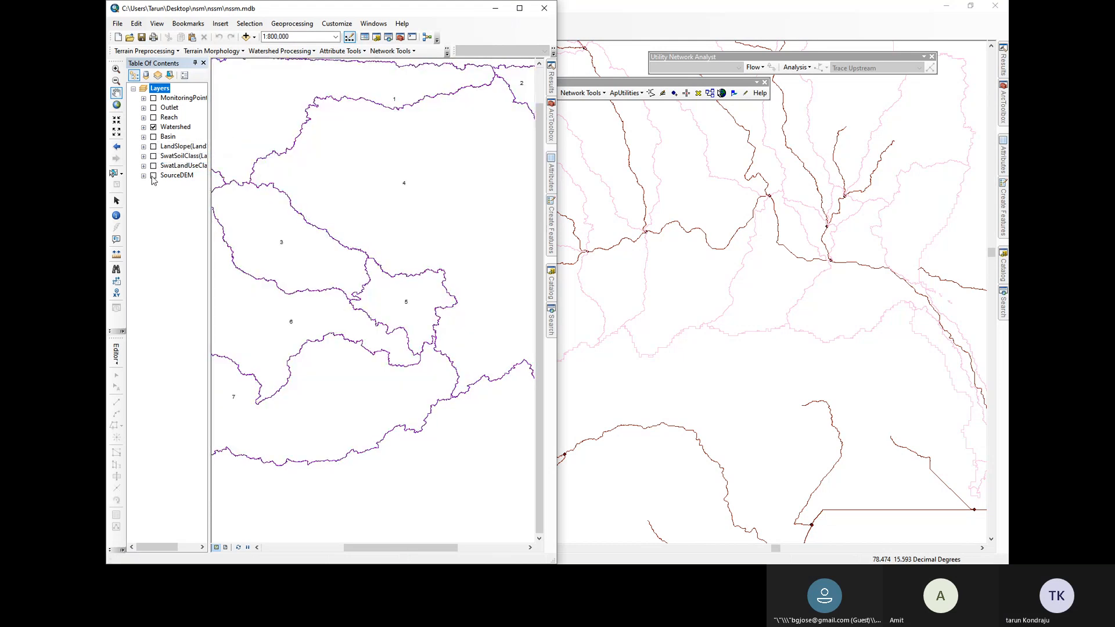
Show the SourceDEM layer beneath the watershed boundaries and inspect its full extent
{"action": "left_click", "coordinate": [153, 176]}
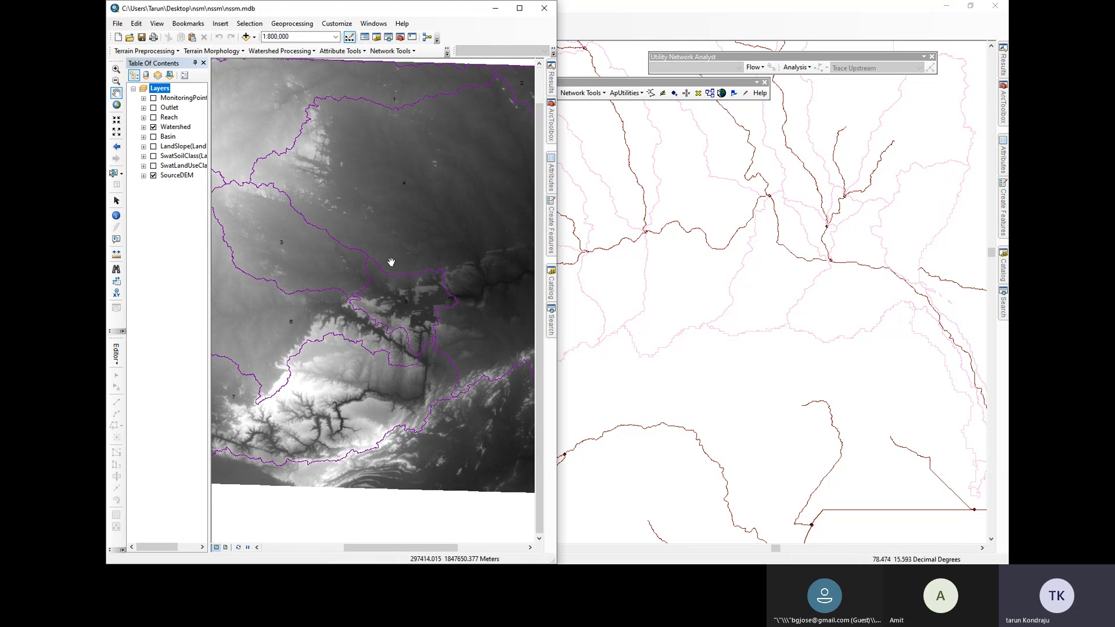
{"action": "scroll", "coordinate": [443, 275], "scroll_direction": "up", "scroll_amount": 4}
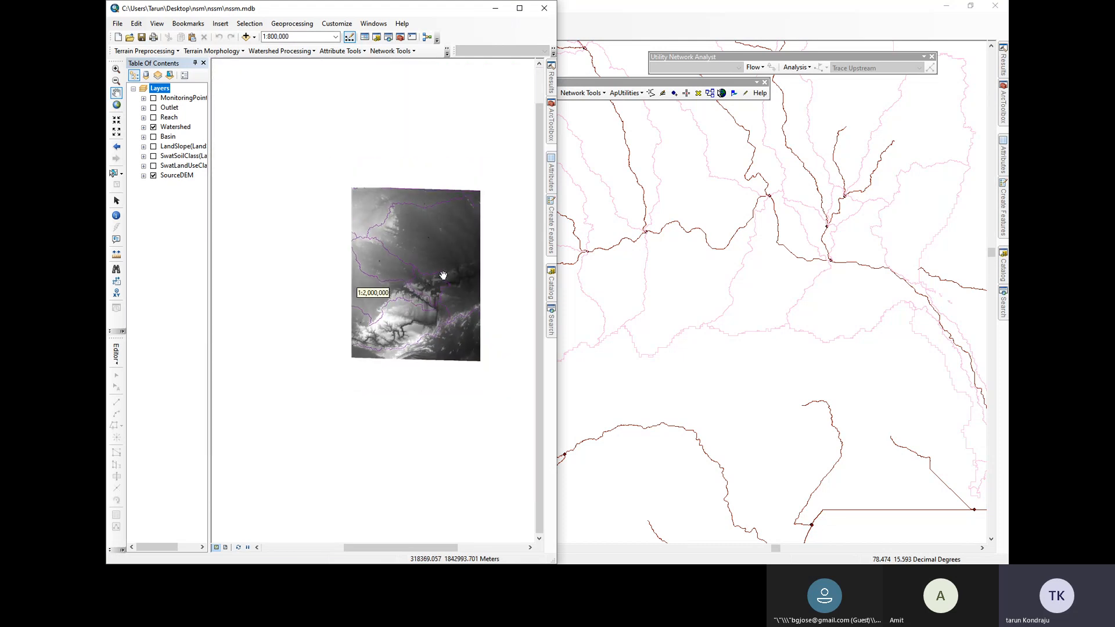
{"action": "scroll", "coordinate": [434, 280], "scroll_direction": "up", "scroll_amount": 3}
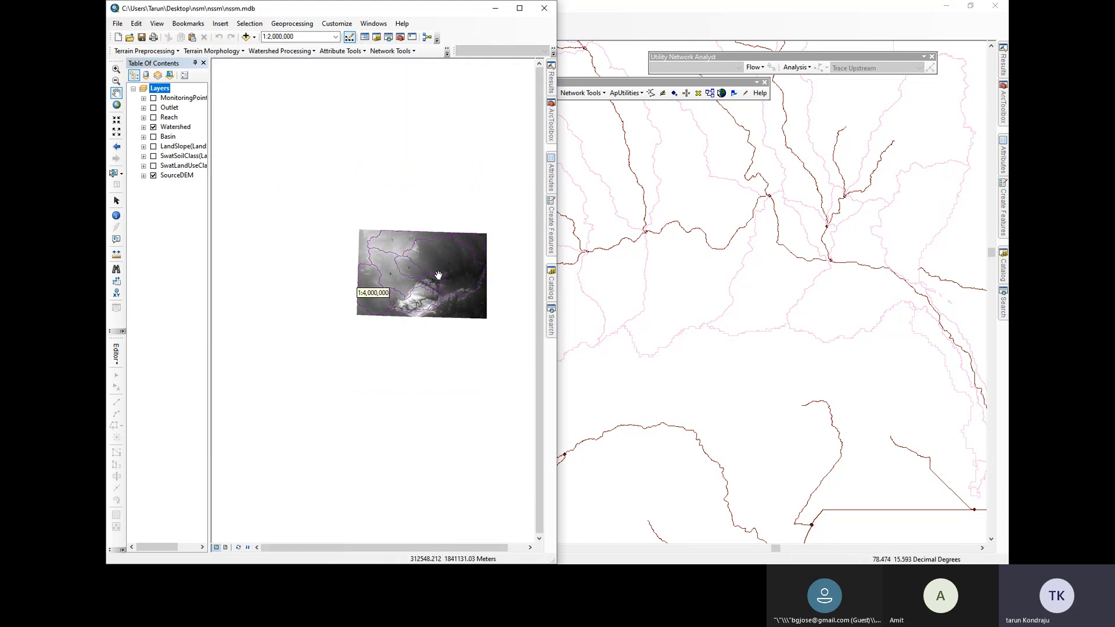
{"action": "scroll", "coordinate": [438, 274], "scroll_direction": "down", "scroll_amount": 3}
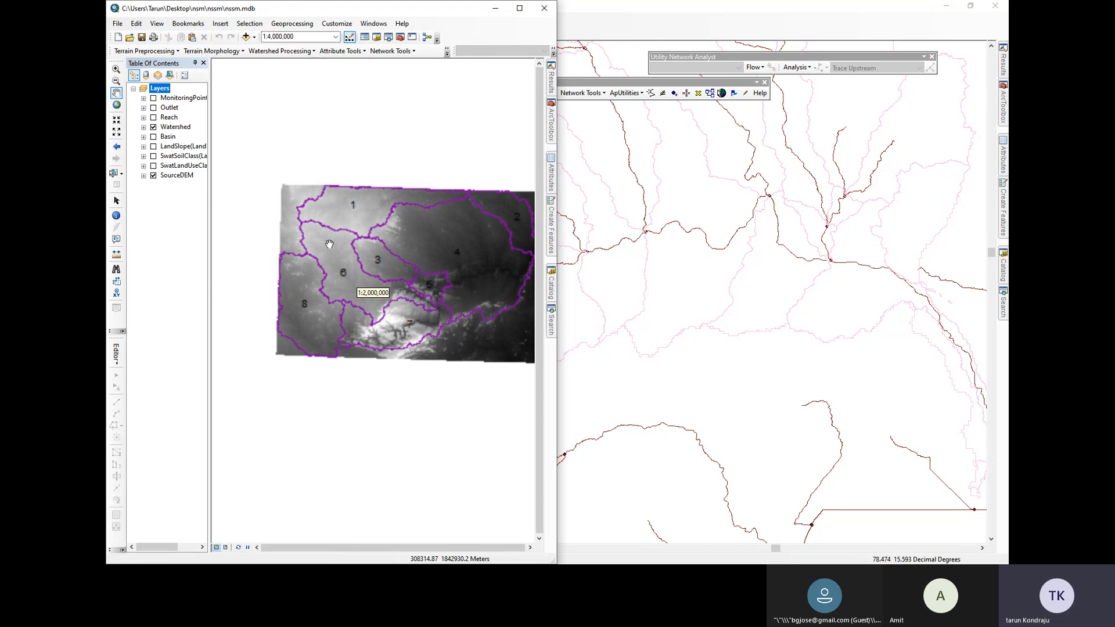
Close the nssm map window without saving and return to the drainage confluence in the archydro map
{"action": "left_click", "coordinate": [544, 8]}
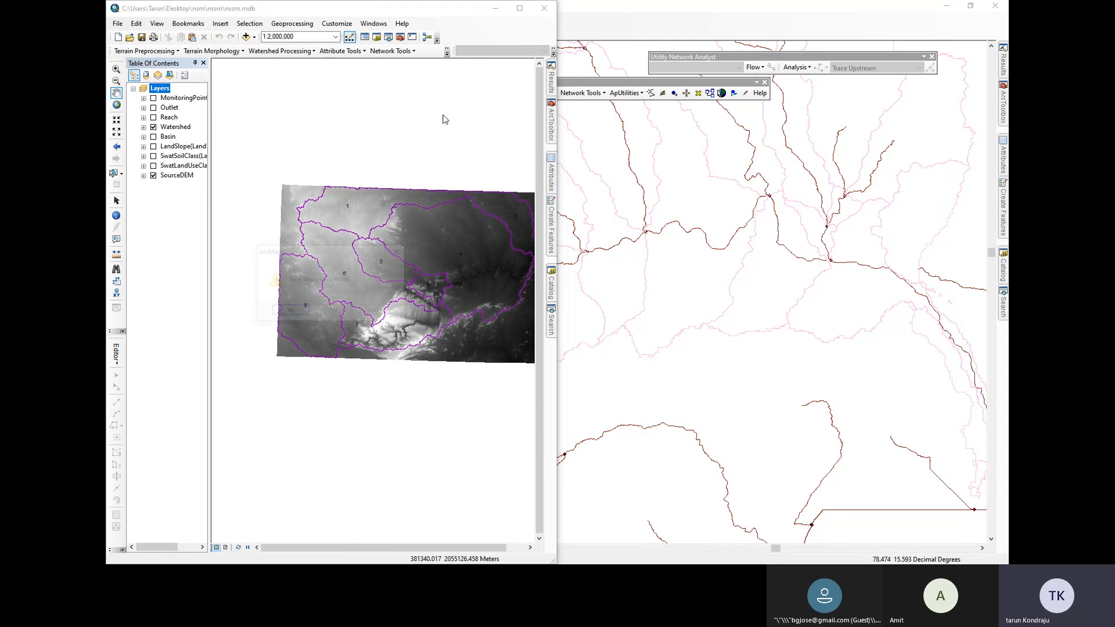
{"action": "left_click", "coordinate": [334, 311]}
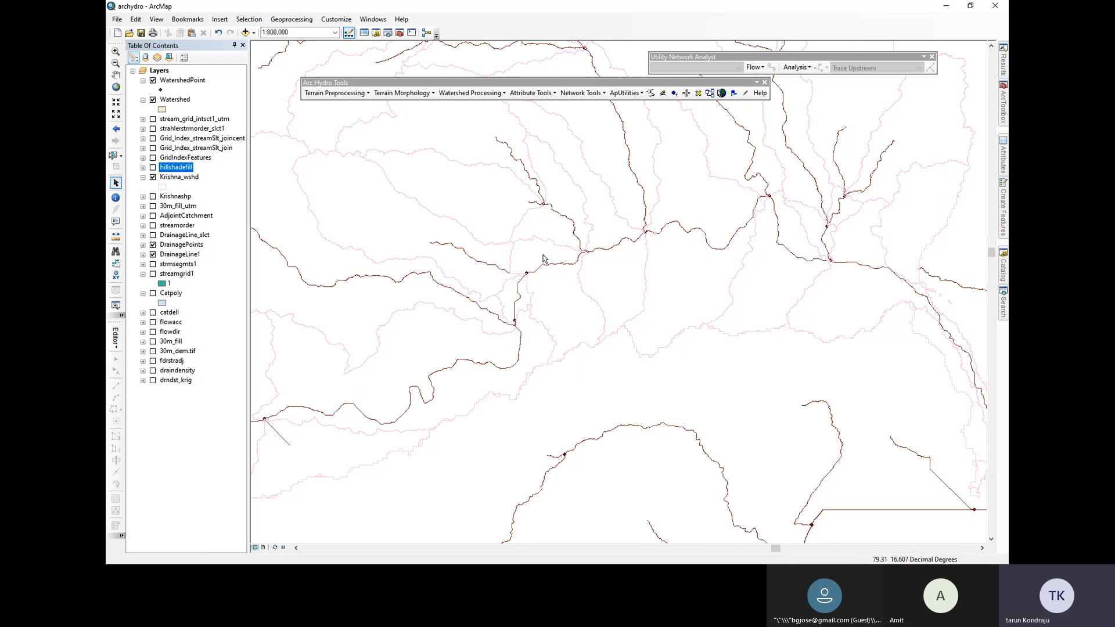
{"action": "scroll", "coordinate": [529, 273], "scroll_direction": "down", "scroll_amount": 2}
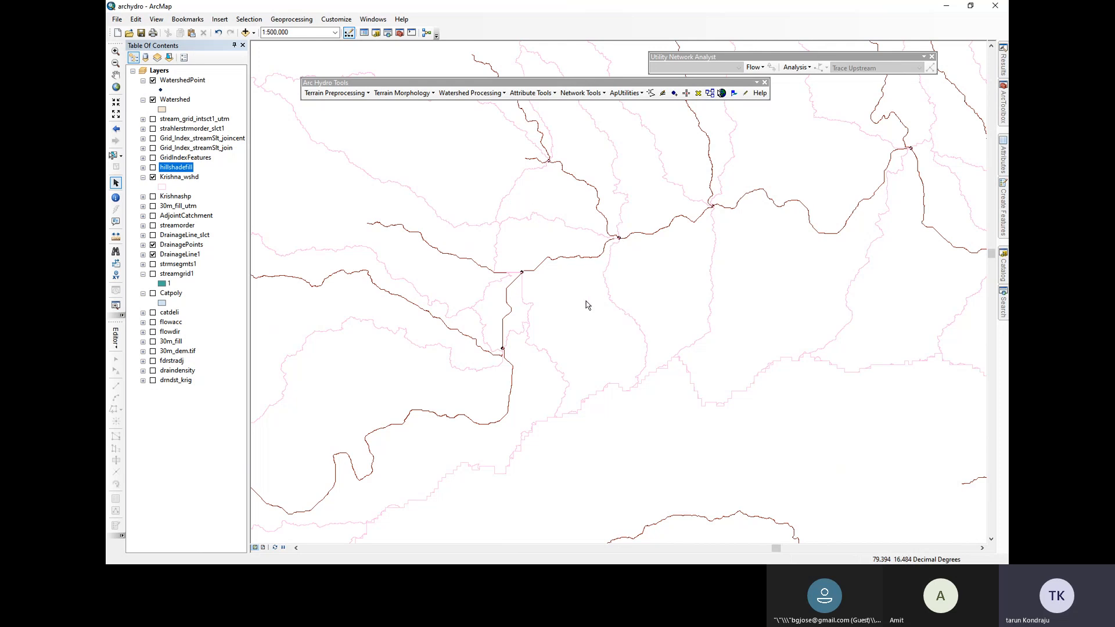
Activate Arc Hydro's Batch Point Generation tool and add its batch point layer to the map
{"action": "scroll", "coordinate": [588, 306], "scroll_direction": "up", "scroll_amount": 3}
{"action": "scroll", "coordinate": [590, 307], "scroll_direction": "up", "scroll_amount": 2}
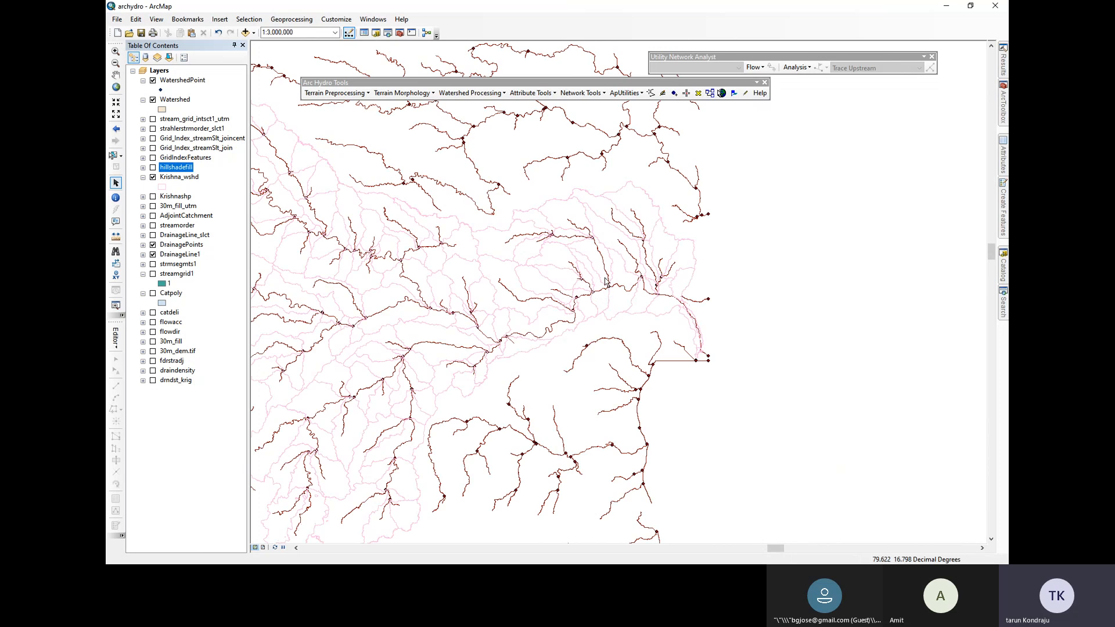
{"action": "scroll", "coordinate": [503, 261], "scroll_direction": "down", "scroll_amount": 3}
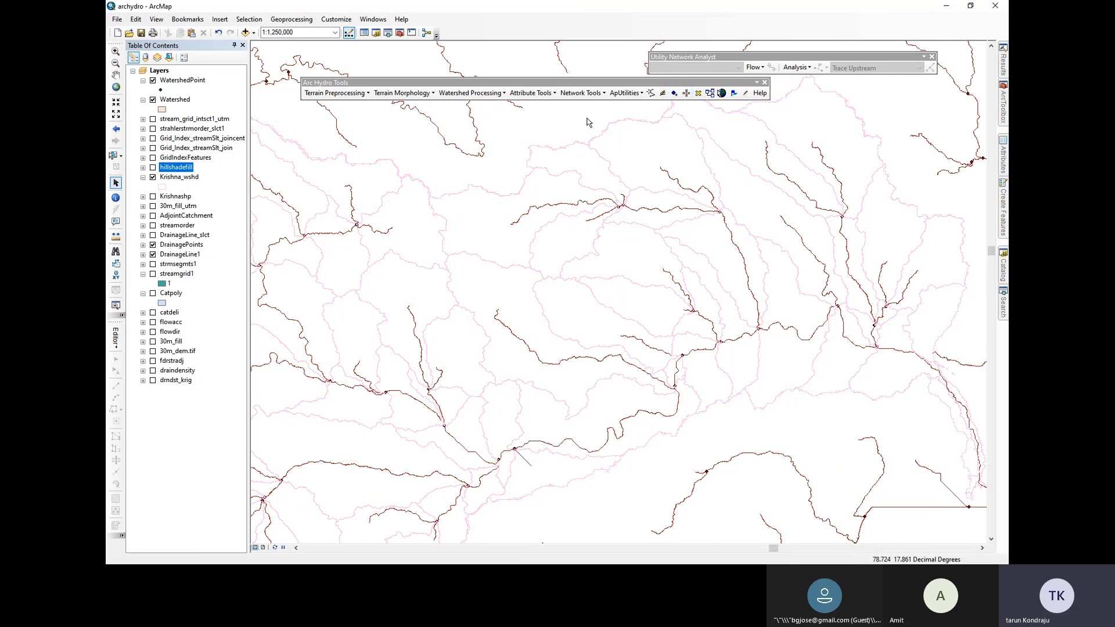
{"action": "left_click", "coordinate": [699, 94]}
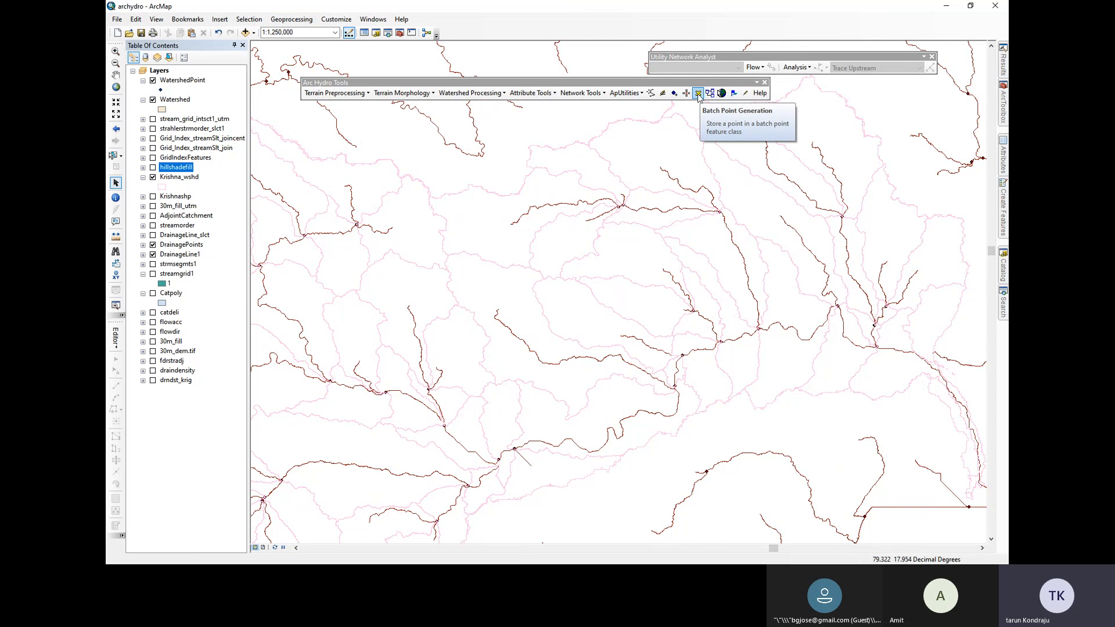
{"action": "left_click", "coordinate": [655, 125]}
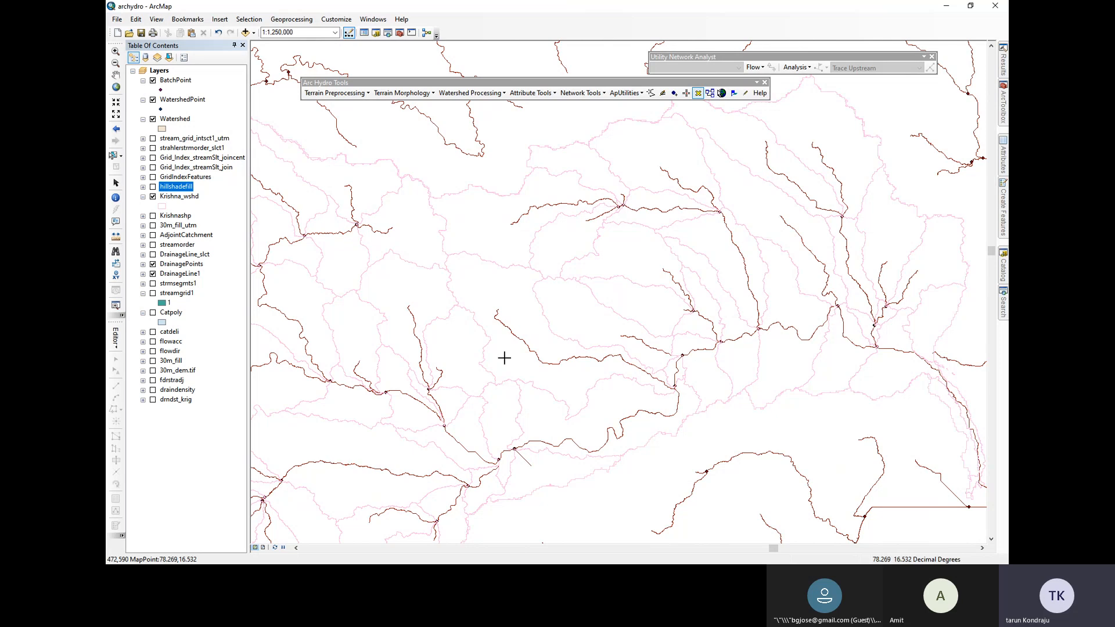
Try to define an Inlet batch point near the upstream end of the long central drainage line
{"action": "scroll", "coordinate": [509, 337], "scroll_direction": "up", "scroll_amount": 2}
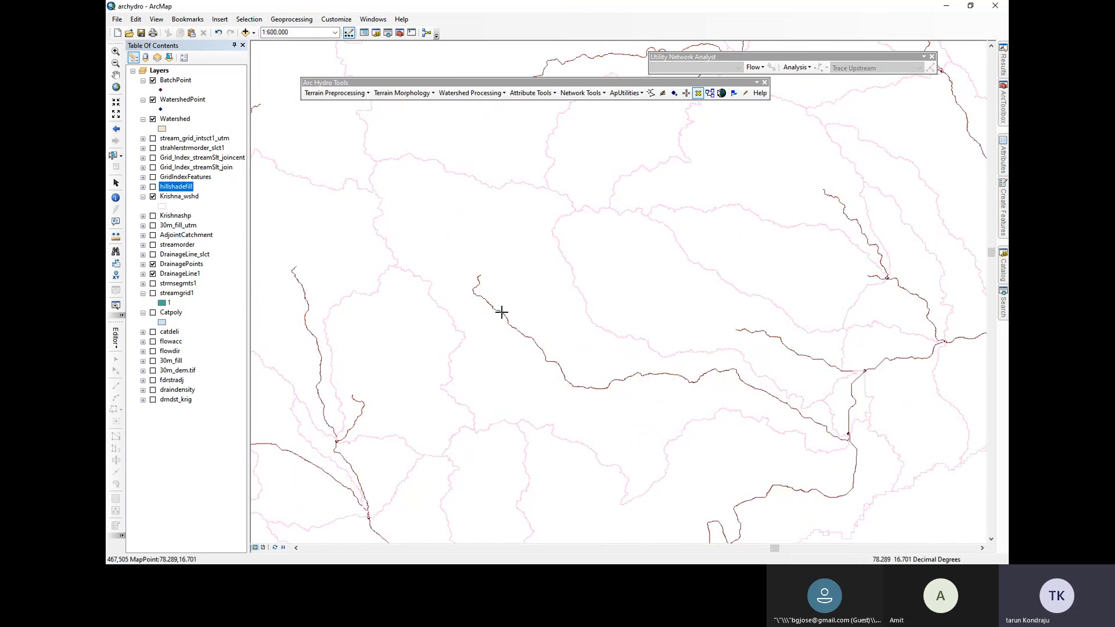
{"action": "left_click", "coordinate": [502, 312]}
{"action": "left_click", "coordinate": [272, 197]}
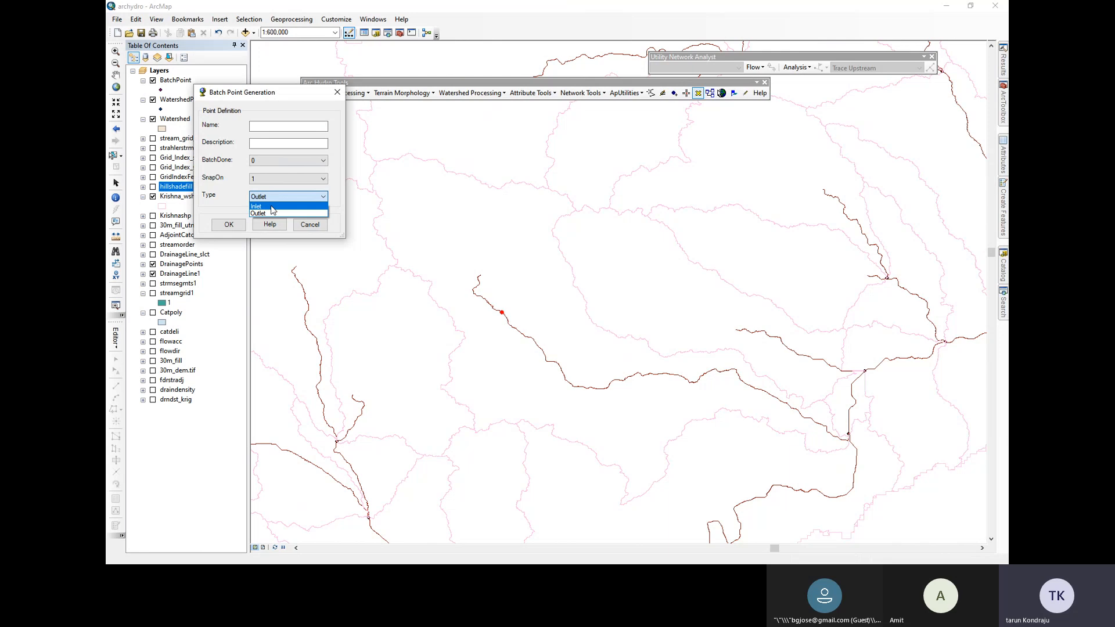
{"action": "left_click", "coordinate": [272, 207]}
{"action": "left_click", "coordinate": [310, 224]}
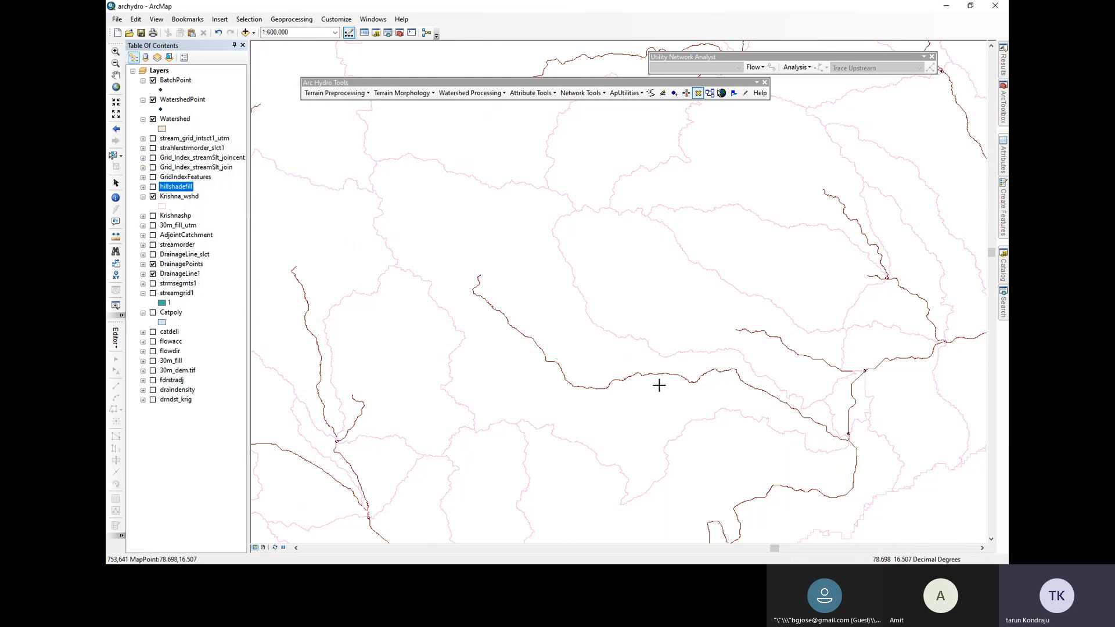
Try to define an Outlet batch point midway along the same drainage line
{"action": "left_click", "coordinate": [690, 382]}
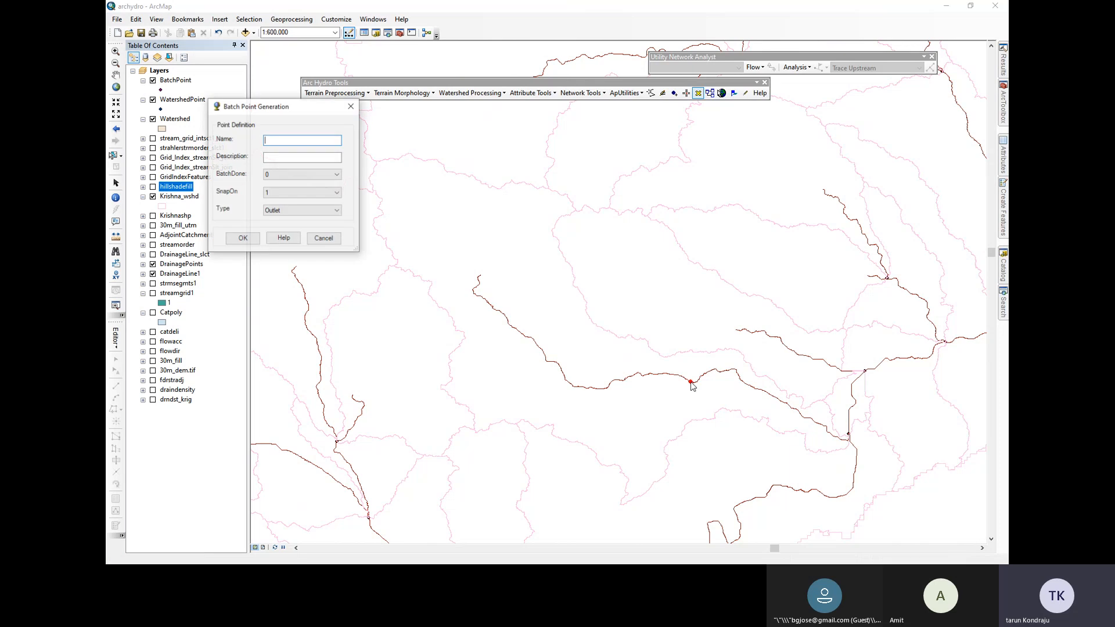
{"action": "left_click", "coordinate": [286, 210]}
{"action": "left_click", "coordinate": [279, 228]}
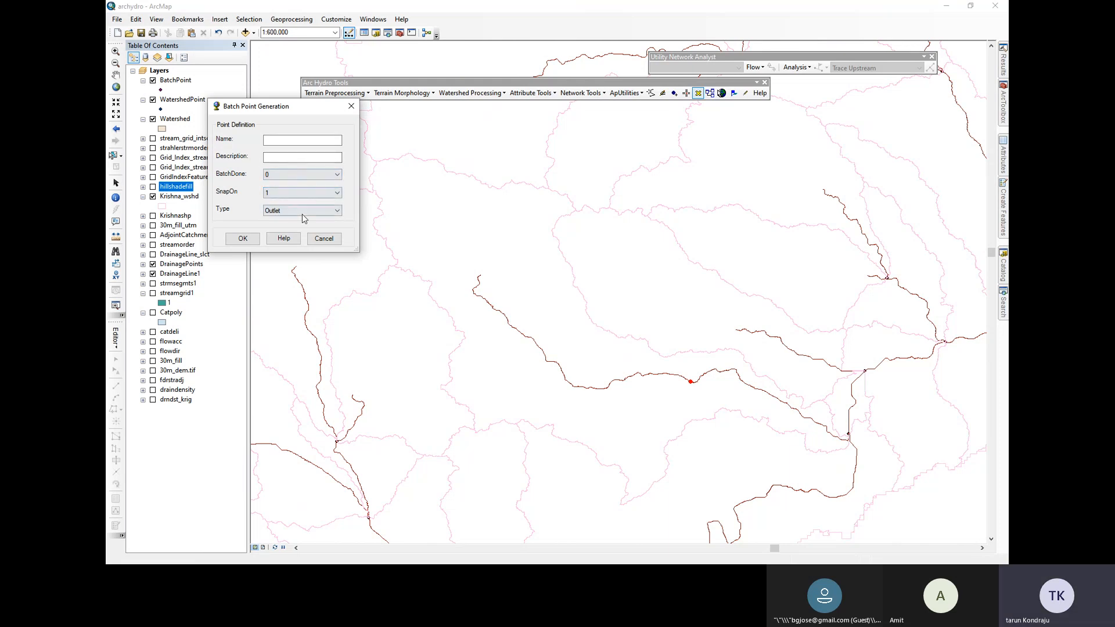
{"action": "left_click", "coordinate": [319, 240]}
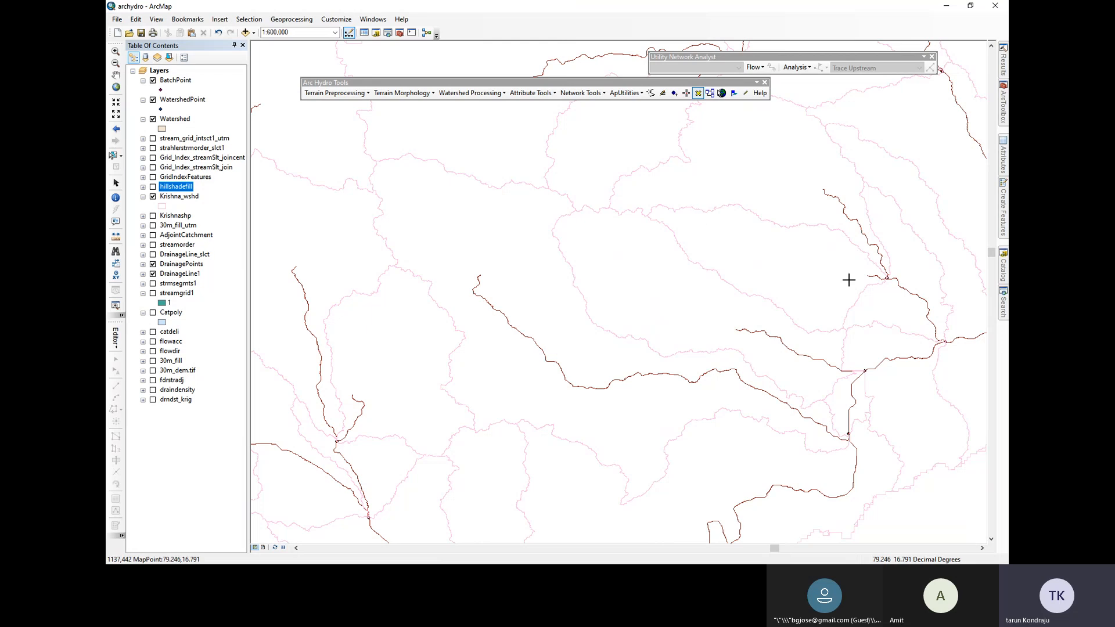
{"action": "left_click", "coordinate": [335, 93]}
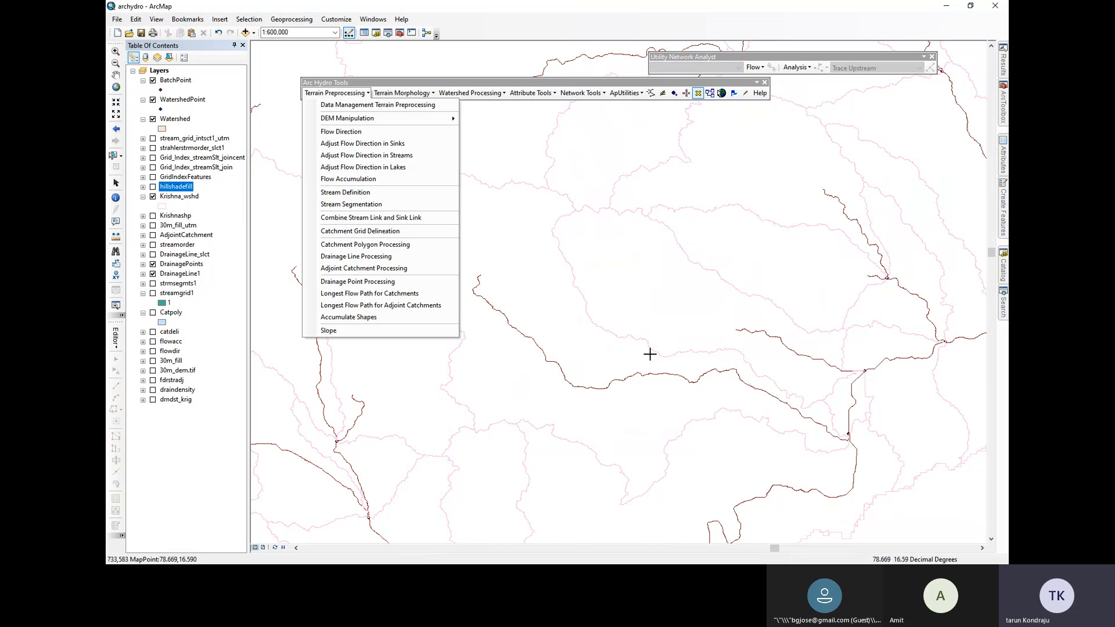
{"action": "left_click", "coordinate": [800, 9]}
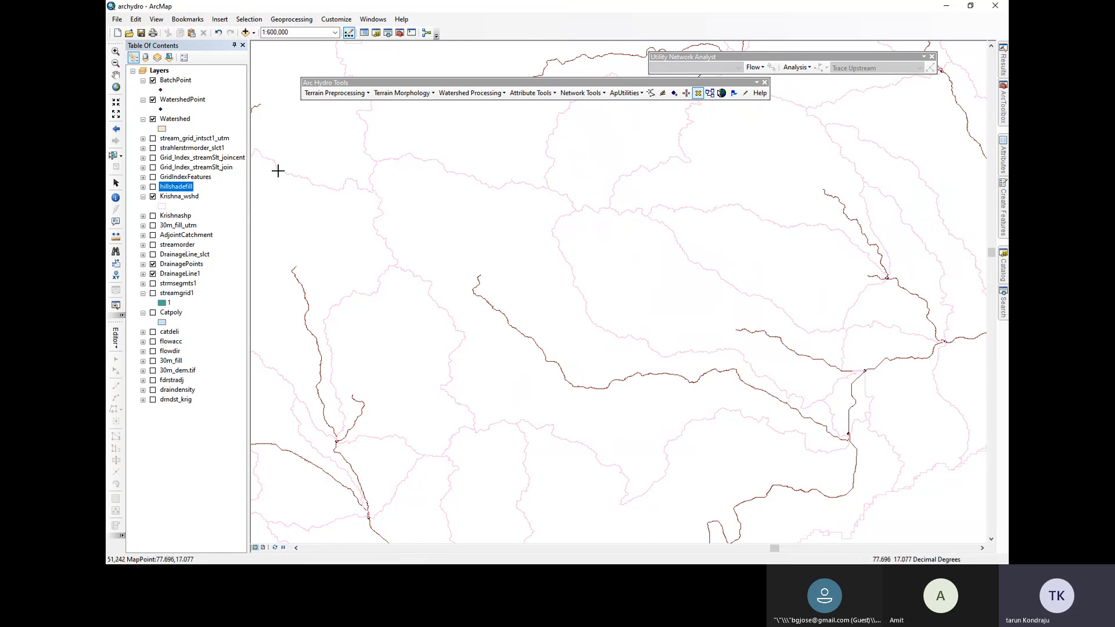
{"action": "left_click", "coordinate": [326, 97]}
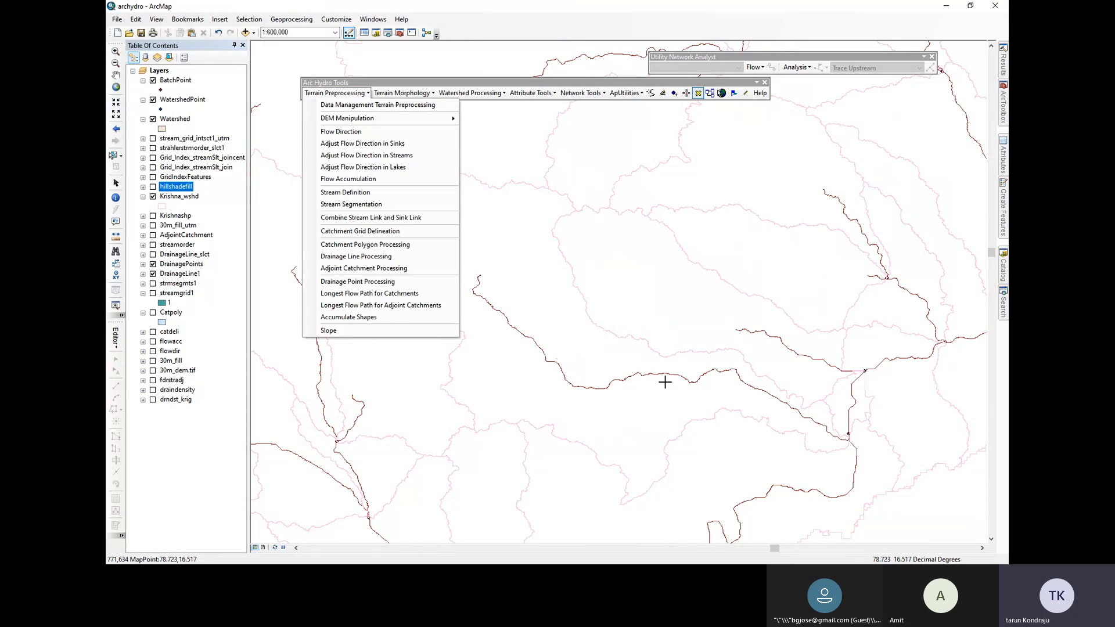
{"action": "mouse_move", "coordinate": [533, 93]}
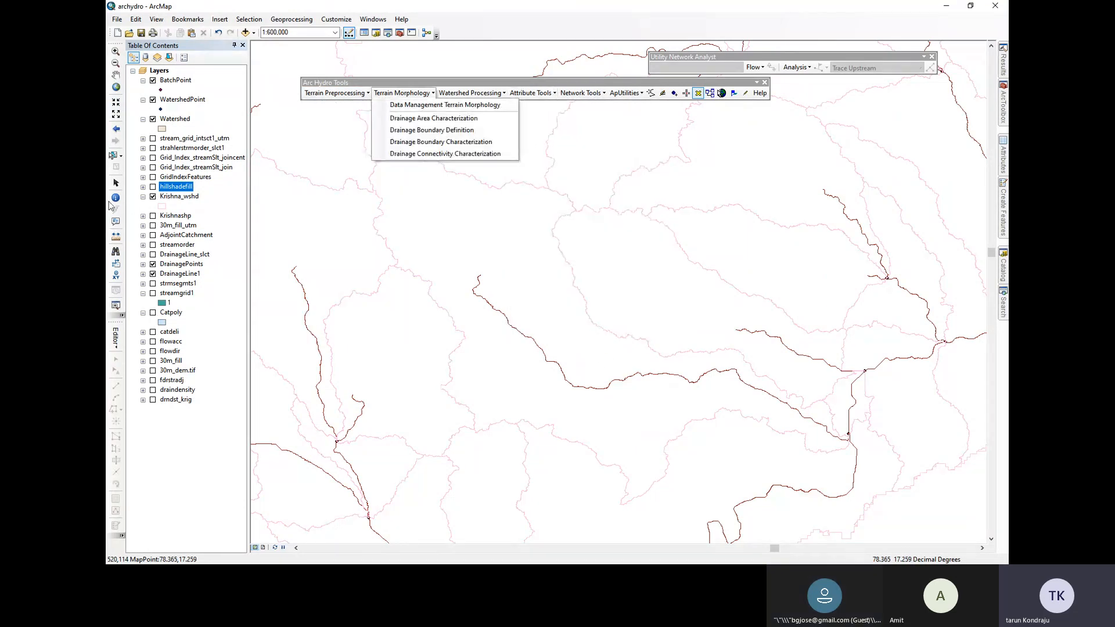
Leave Batch Point Generation and examine the drainage lines and catchment boundaries around the central confluences and across the whole basin
{"action": "left_click", "coordinate": [115, 182]}
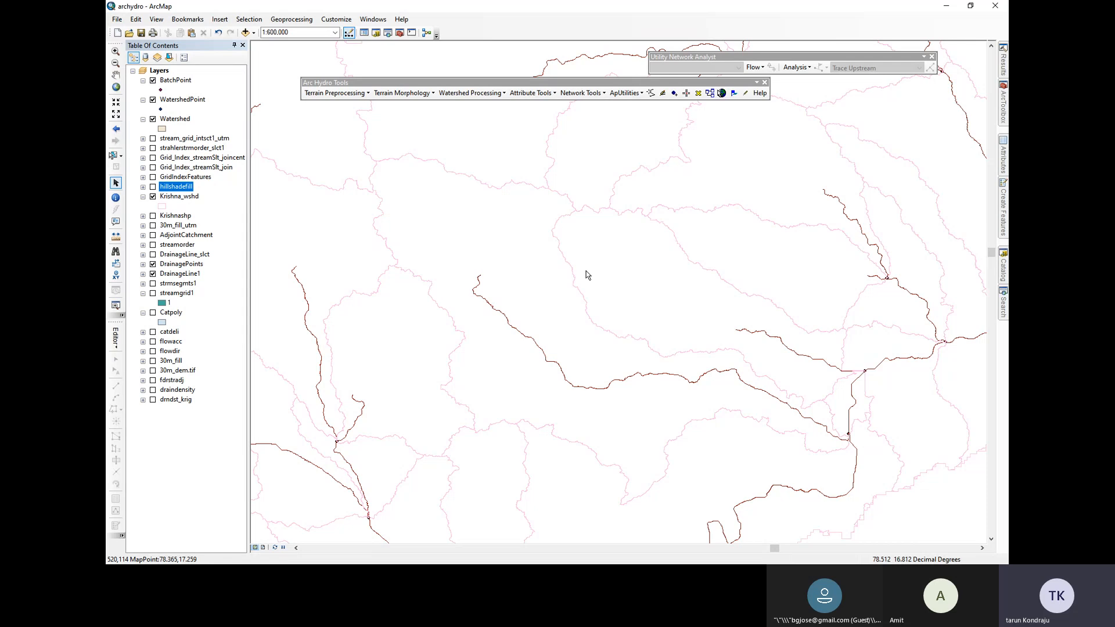
{"action": "scroll", "coordinate": [633, 278], "scroll_direction": "up", "scroll_amount": 1}
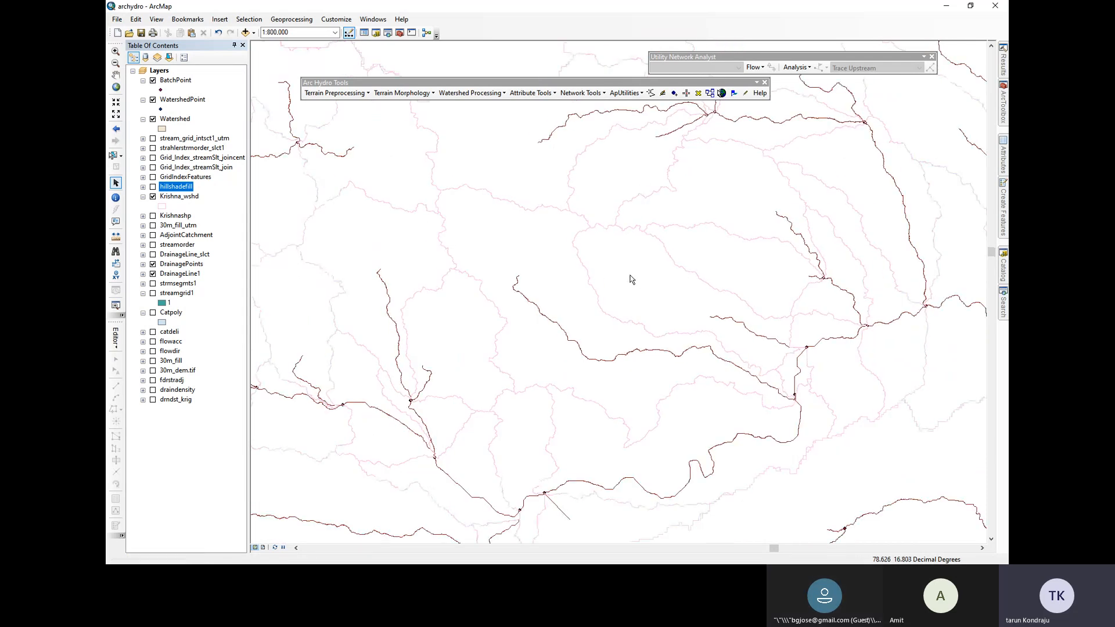
{"action": "scroll", "coordinate": [577, 315], "scroll_direction": "up", "scroll_amount": 2}
{"action": "scroll", "coordinate": [579, 313], "scroll_direction": "up", "scroll_amount": 2}
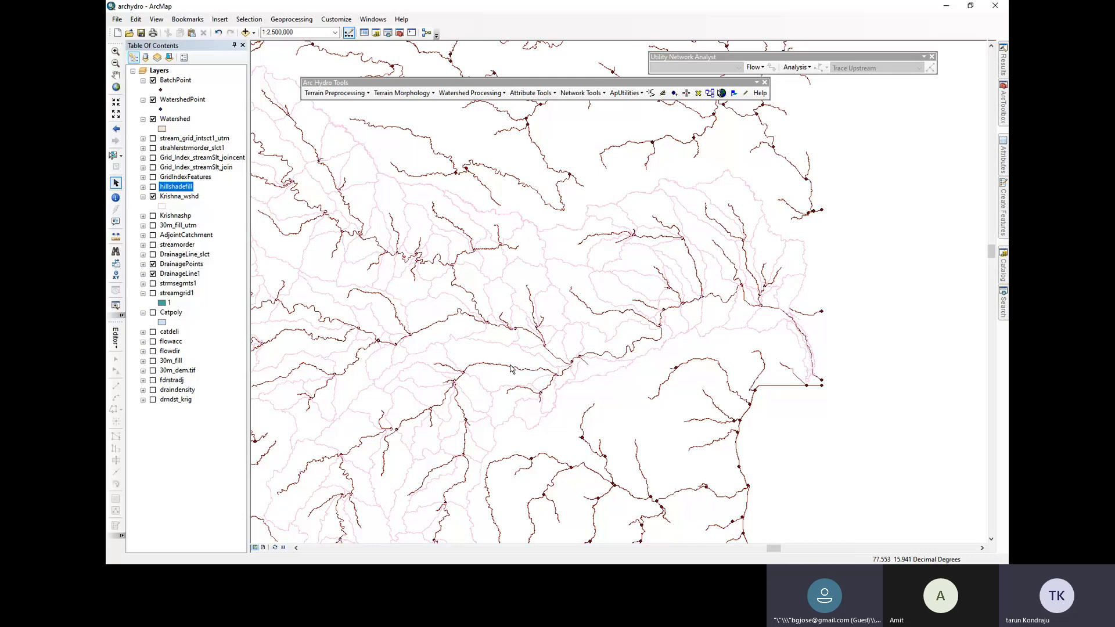
{"action": "scroll", "coordinate": [505, 372], "scroll_direction": "up", "scroll_amount": 3}
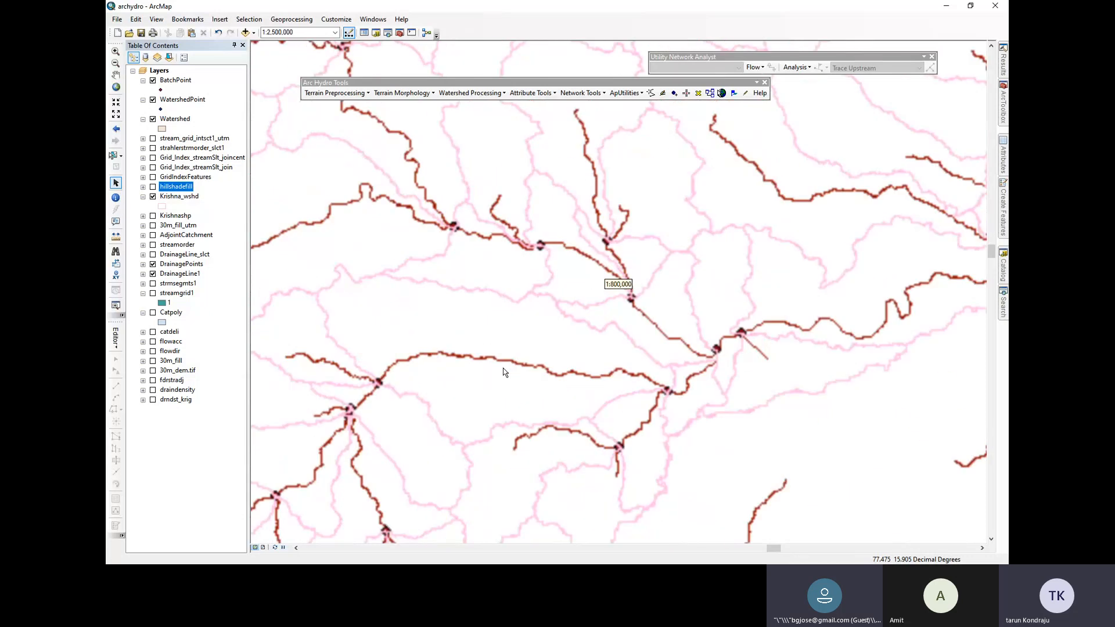
{"action": "scroll", "coordinate": [505, 373], "scroll_direction": "up", "scroll_amount": 1}
{"action": "scroll", "coordinate": [507, 367], "scroll_direction": "up", "scroll_amount": 1}
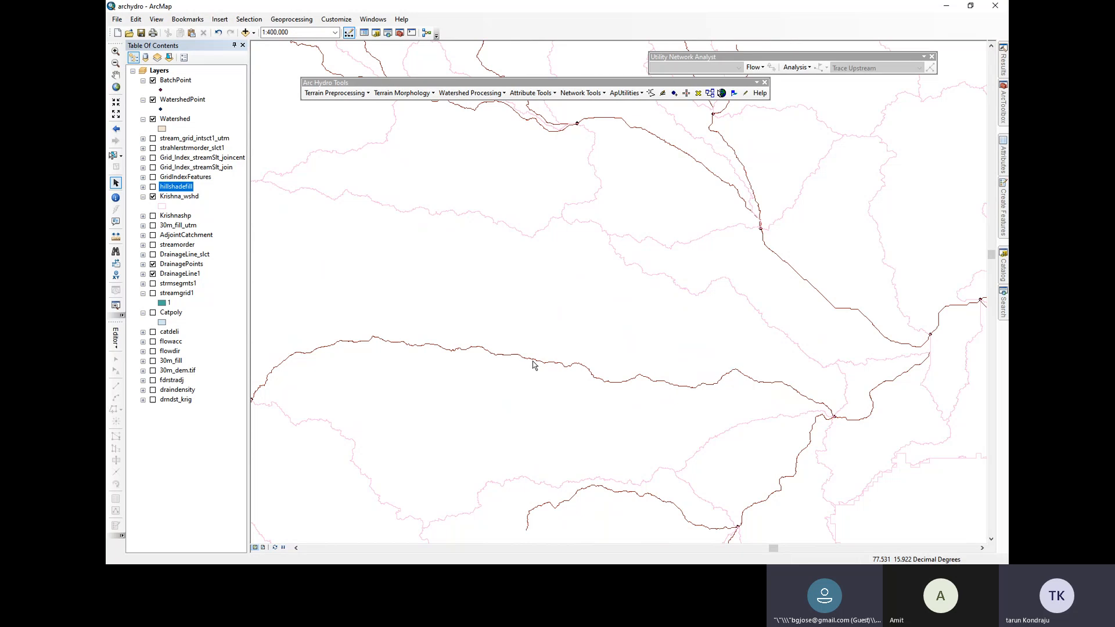
{"action": "scroll", "coordinate": [581, 363], "scroll_direction": "up", "scroll_amount": 5}
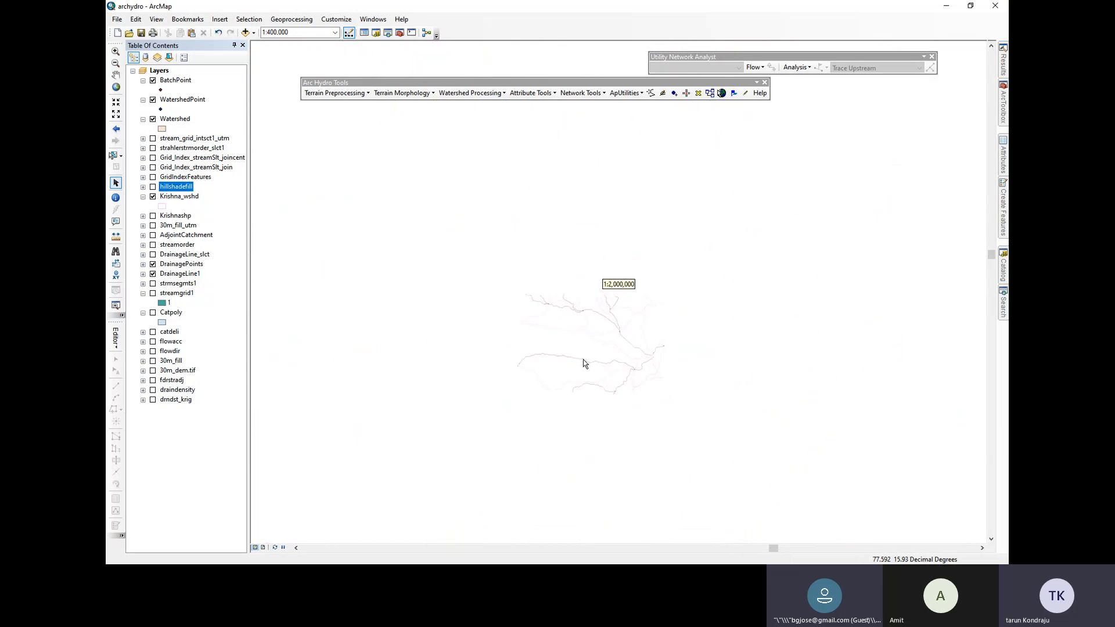
{"action": "scroll", "coordinate": [583, 354], "scroll_direction": "up", "scroll_amount": 4}
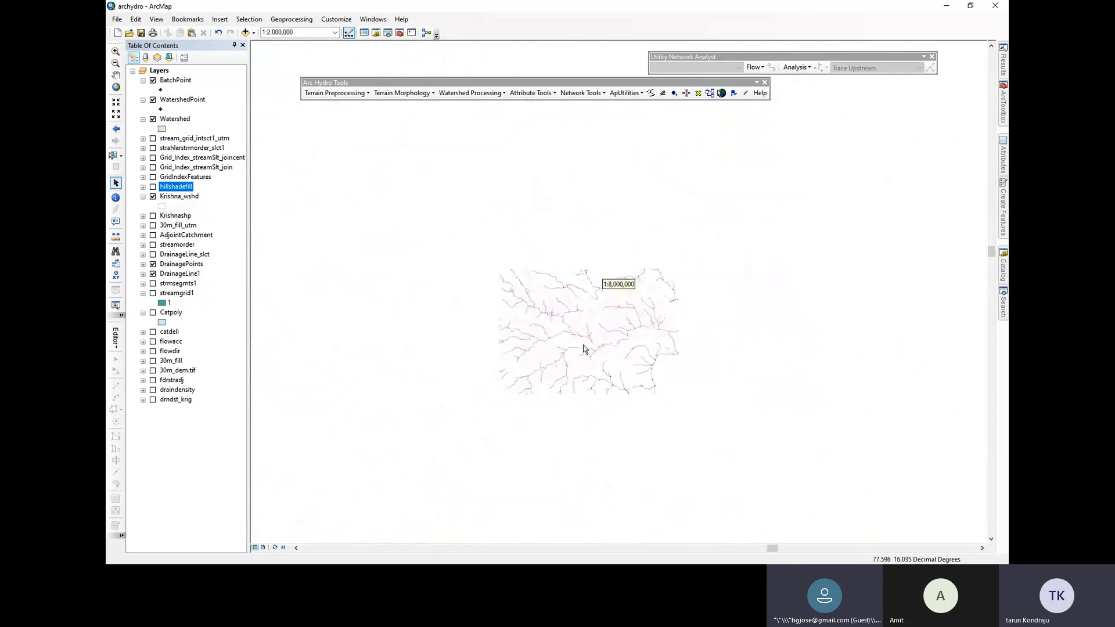
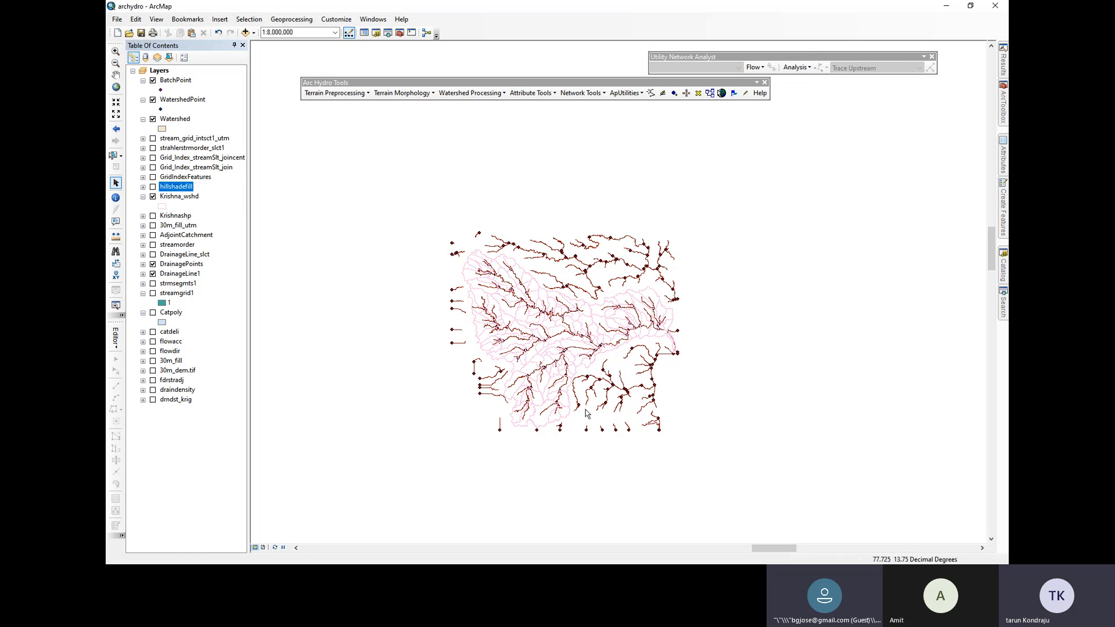
{"action": "scroll", "coordinate": [583, 331], "scroll_direction": "down", "scroll_amount": 4}
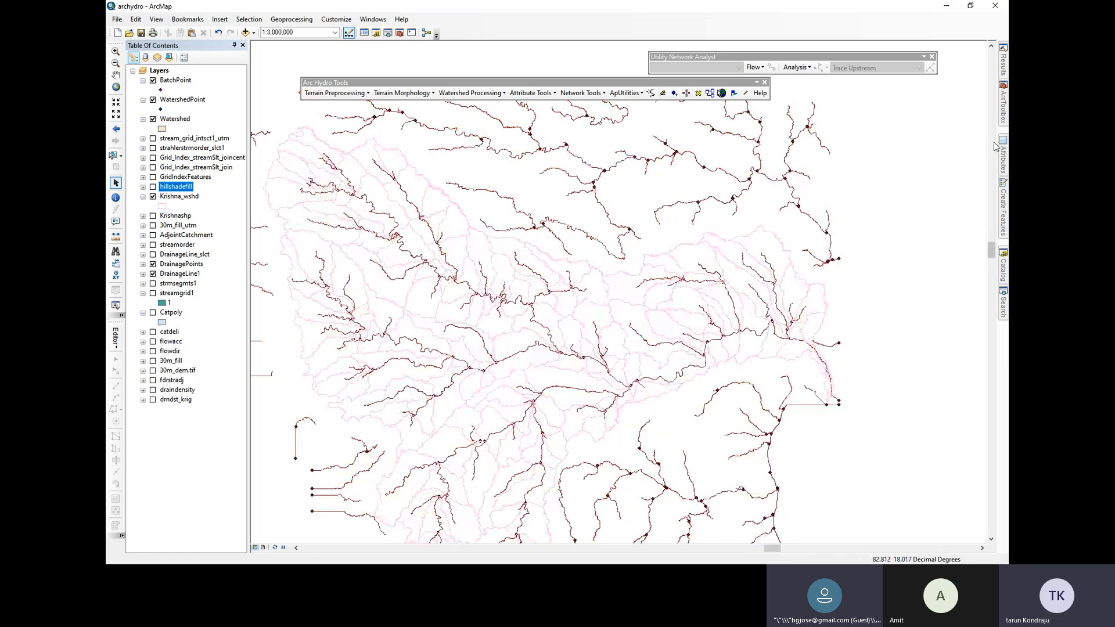
Open the Stream Order tool from the Spatial Analyst Hydrology toolset
{"action": "left_click", "coordinate": [1003, 111]}
{"action": "scroll", "coordinate": [920, 395], "scroll_direction": "down", "scroll_amount": 5}
{"action": "scroll", "coordinate": [919, 400], "scroll_direction": "down", "scroll_amount": 8}
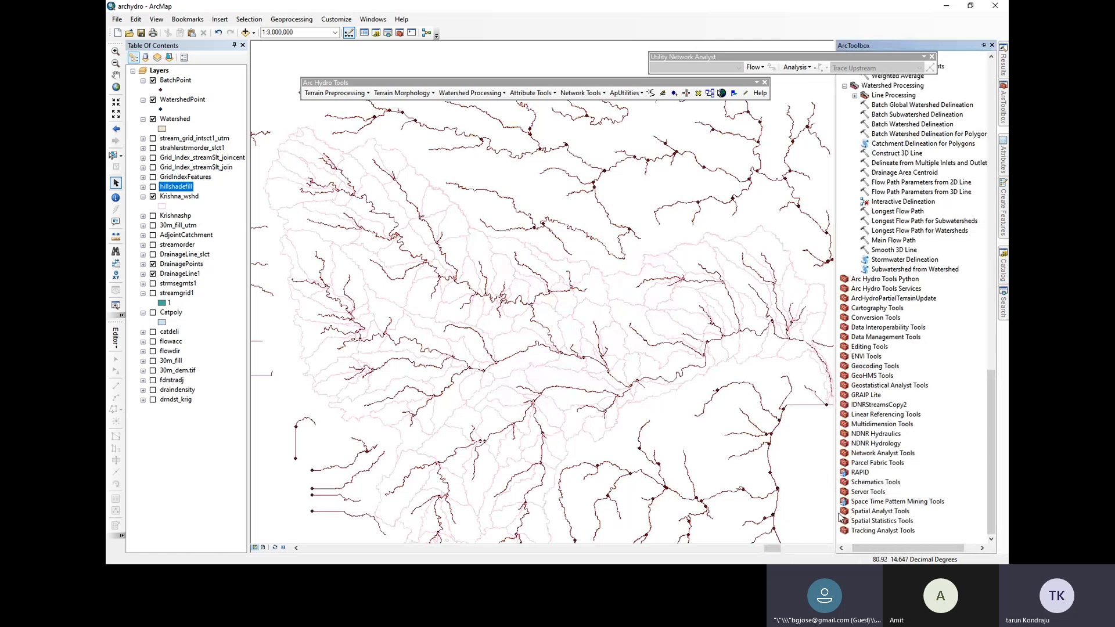
{"action": "double_click", "coordinate": [847, 512]}
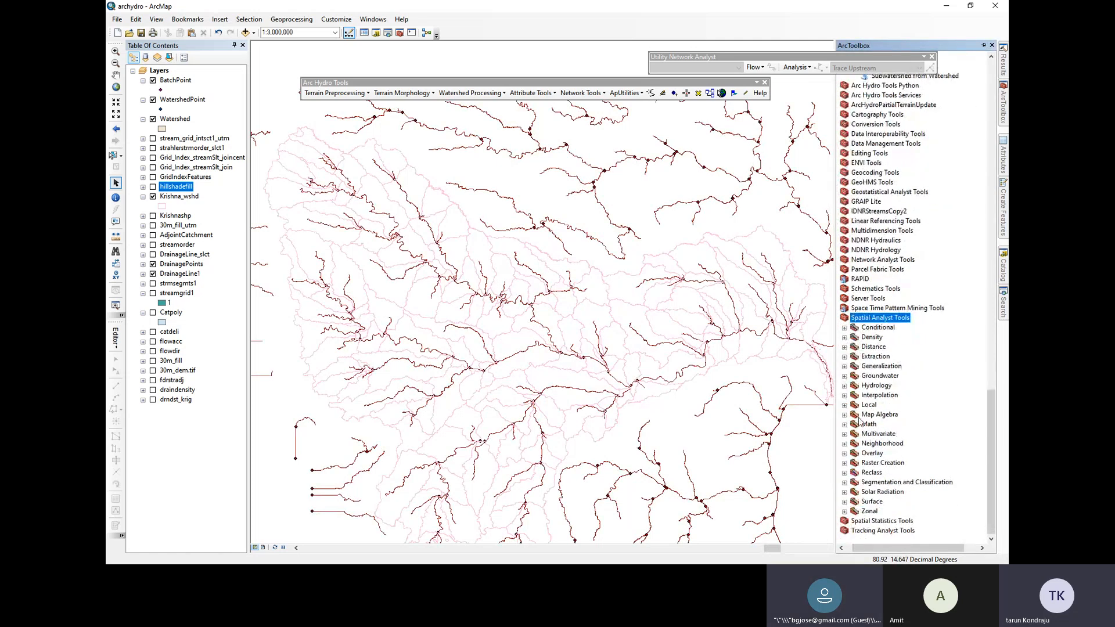
{"action": "left_click", "coordinate": [845, 387]}
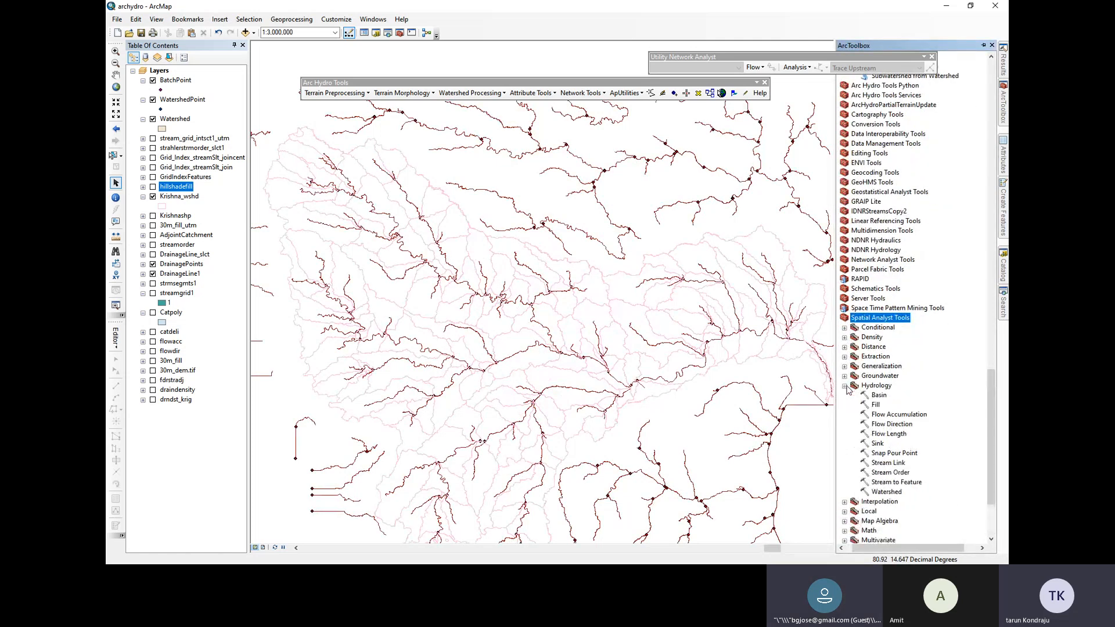
{"action": "double_click", "coordinate": [891, 473]}
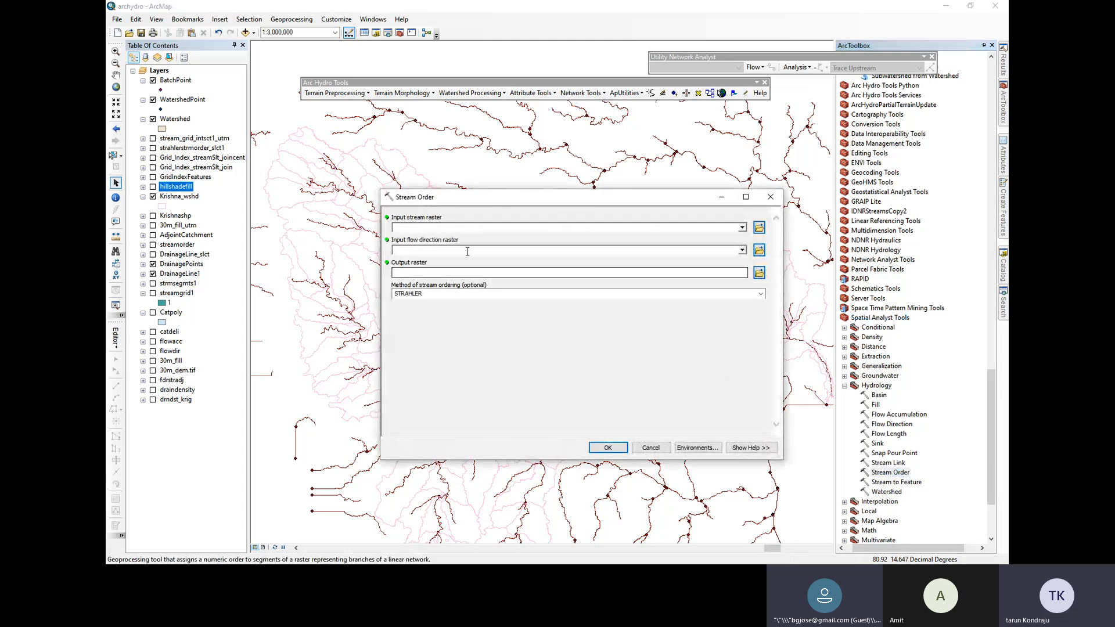
Fill in Stream Order with streamgrid1 as the stream raster, flowdir as the flow direction raster and STRAHLER as the ordering method
{"action": "left_click", "coordinate": [743, 228]}
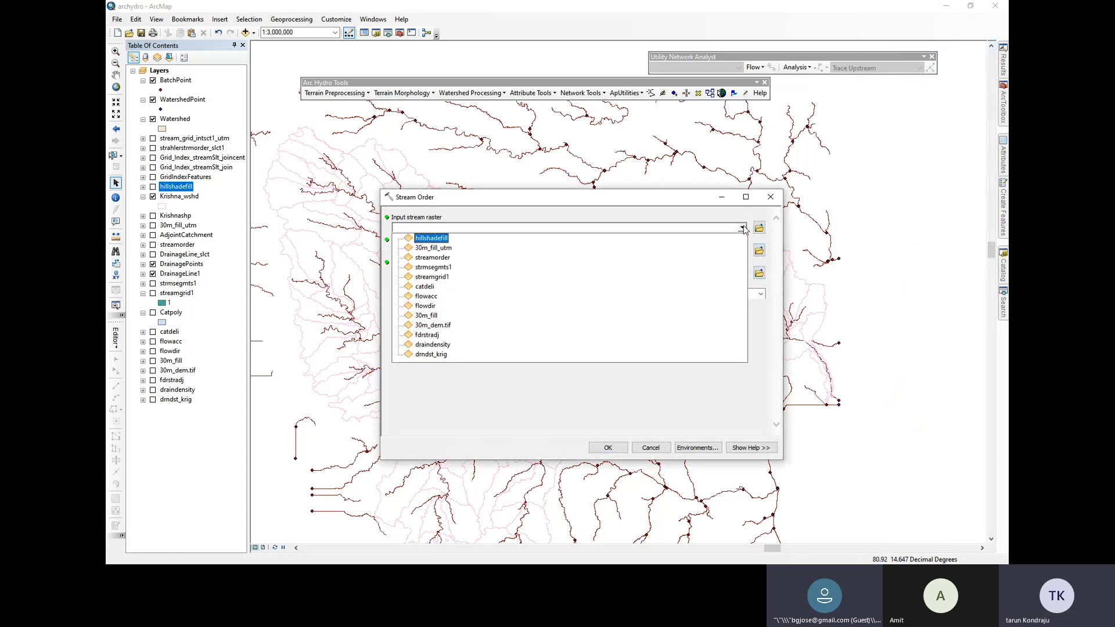
{"action": "left_click", "coordinate": [743, 227]}
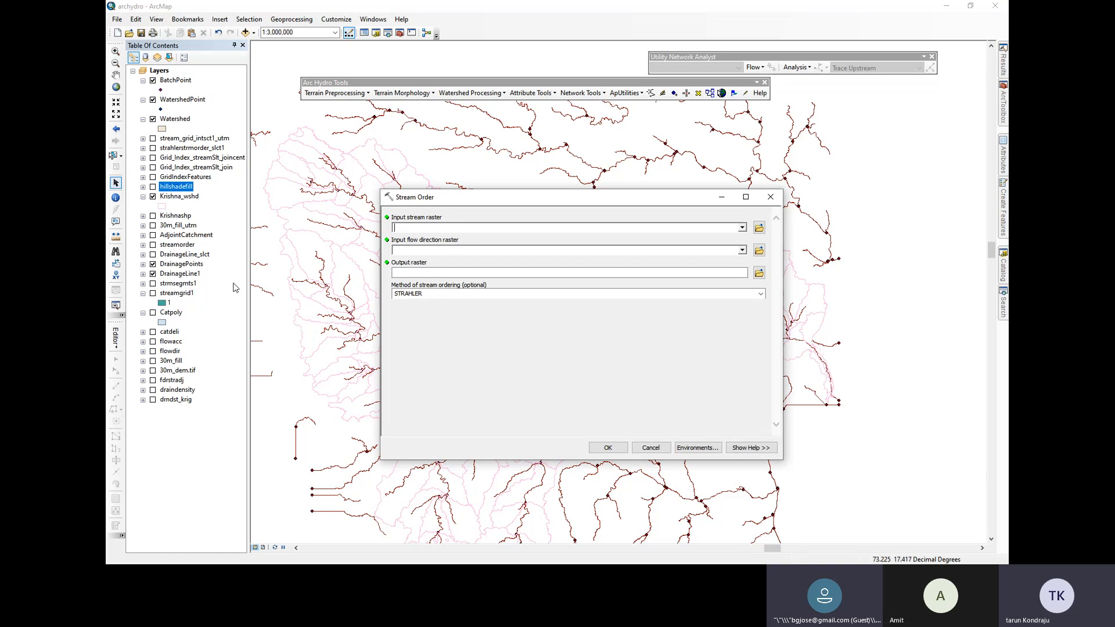
{"action": "left_click_drag", "start_coordinate": [190, 284], "coordinate": [409, 225]}
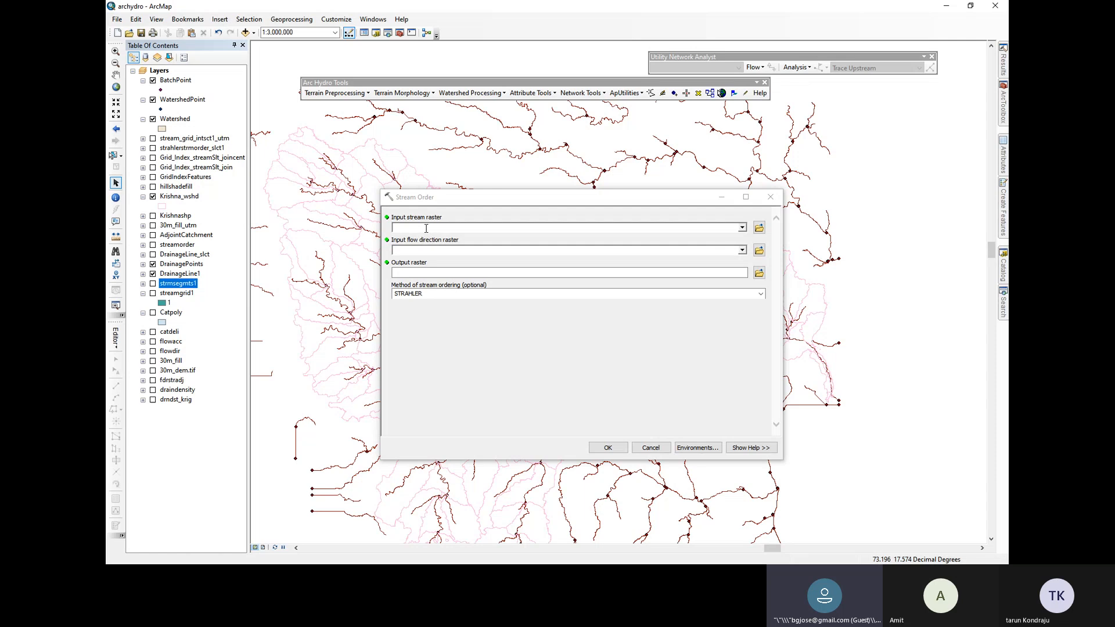
{"action": "left_click", "coordinate": [742, 227]}
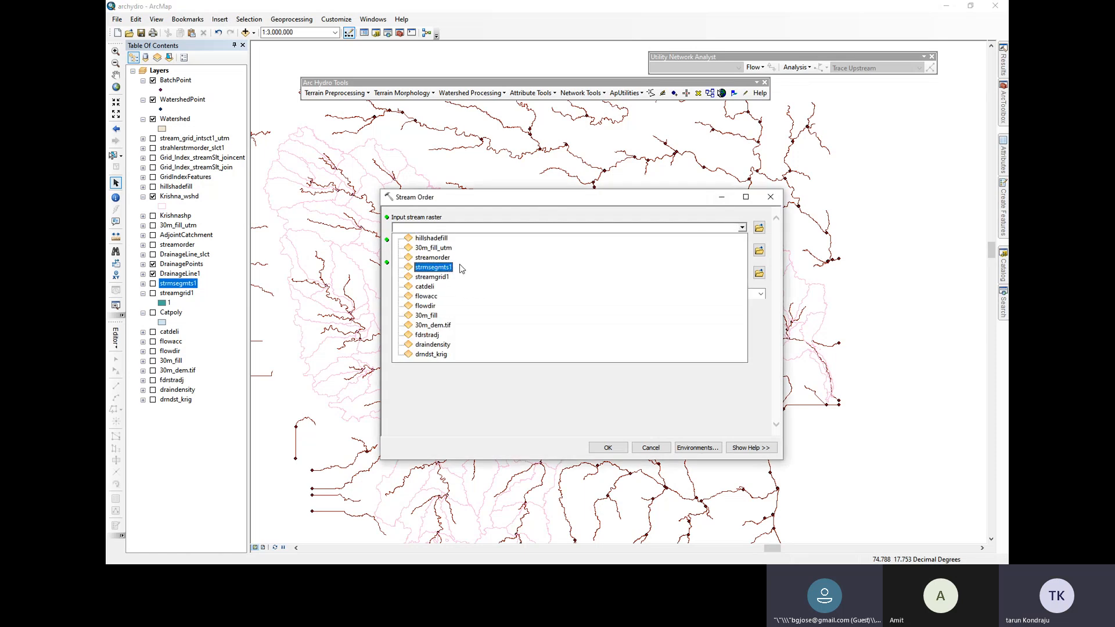
{"action": "left_click", "coordinate": [433, 277]}
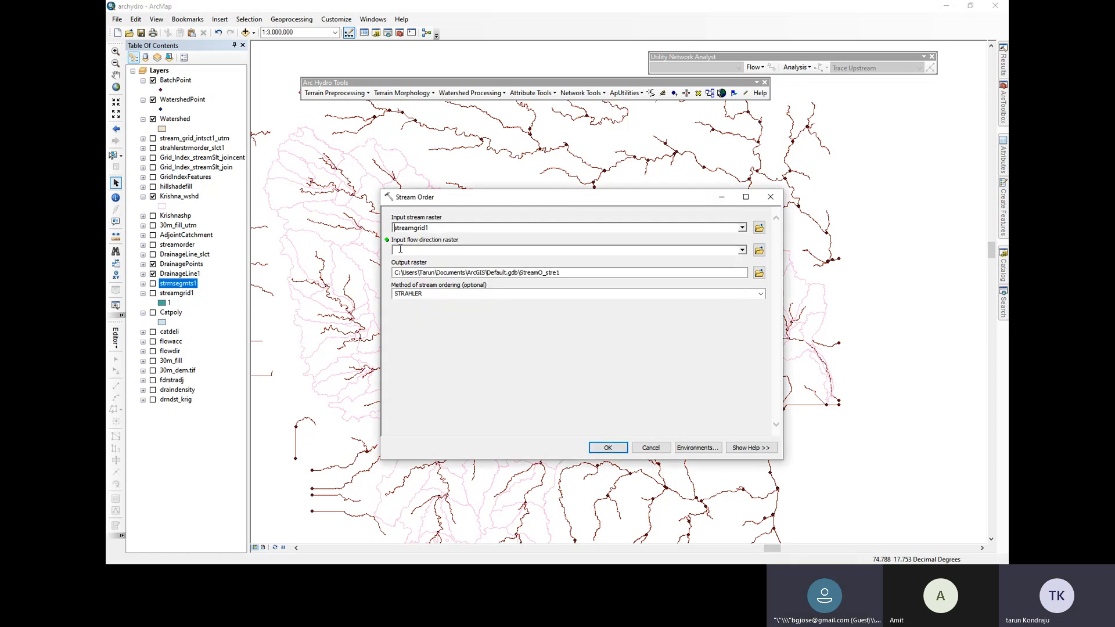
{"action": "left_click", "coordinate": [743, 250]}
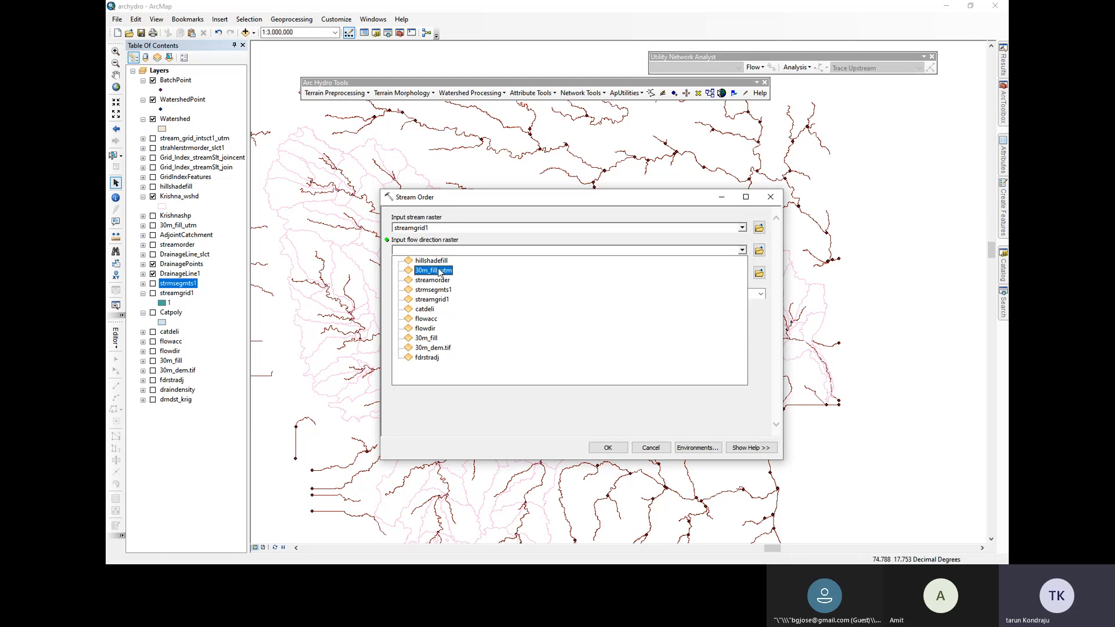
{"action": "left_click", "coordinate": [436, 329]}
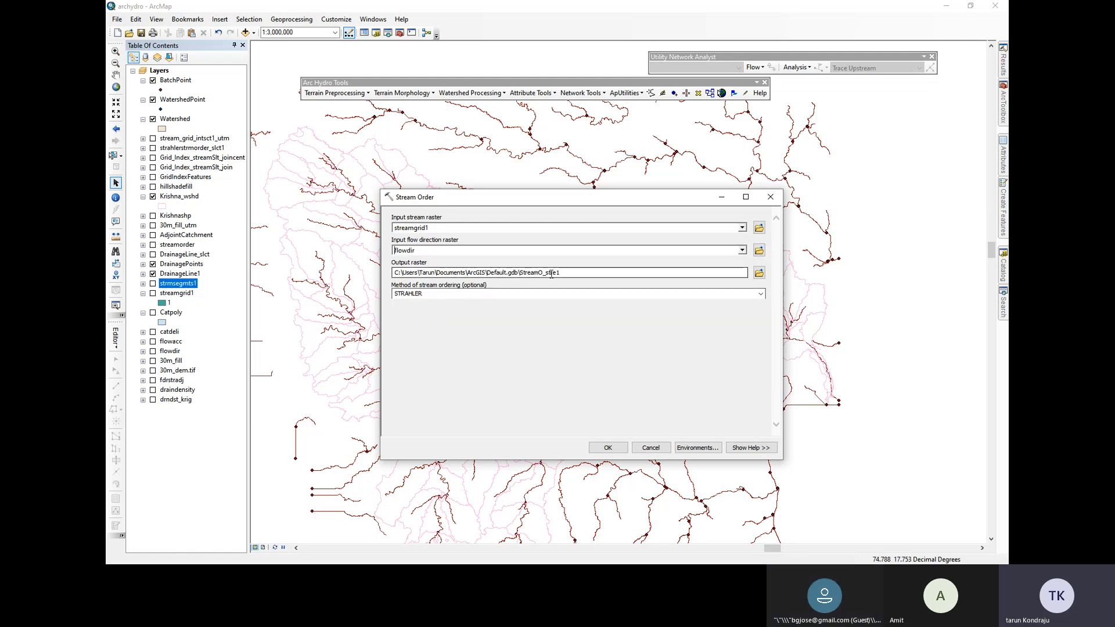
{"action": "left_click", "coordinate": [763, 295]}
{"action": "left_click", "coordinate": [762, 294]}
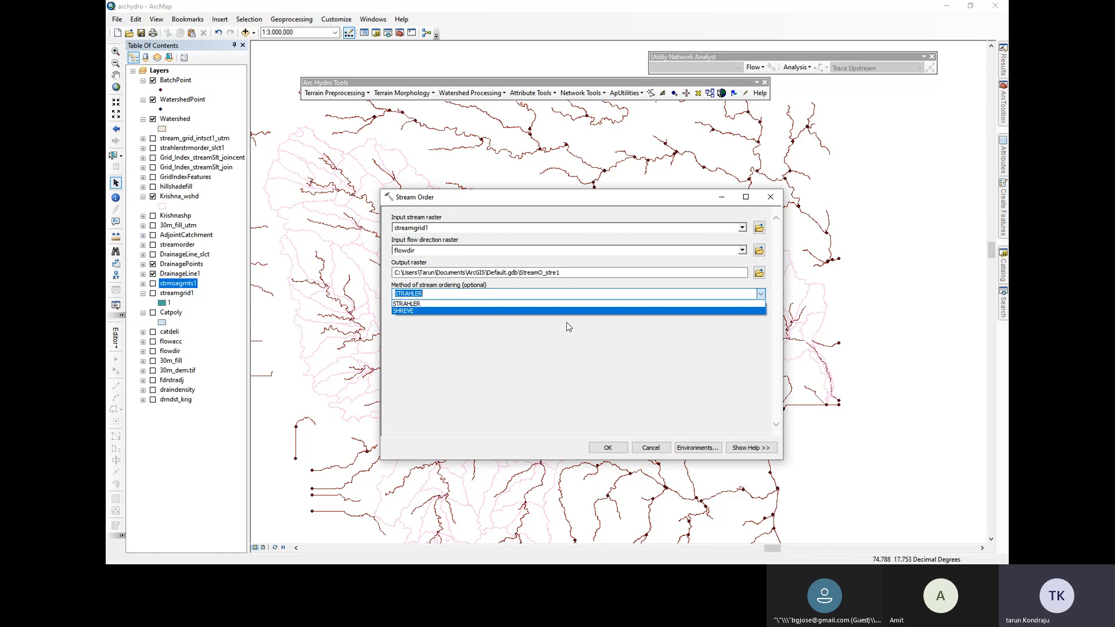
{"action": "left_click", "coordinate": [420, 305]}
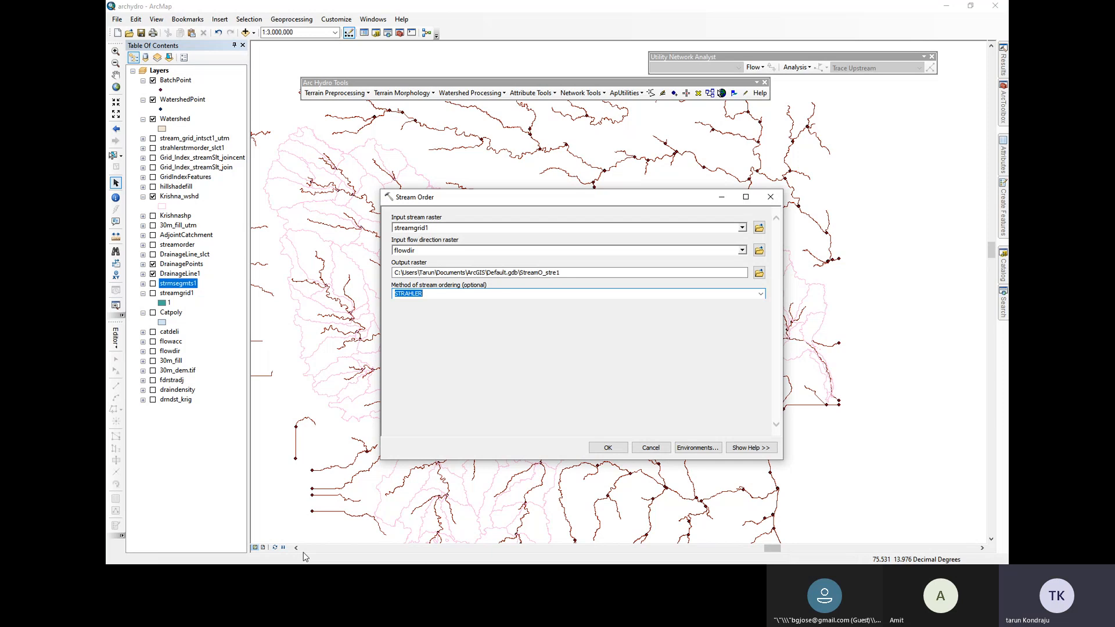
Search the web in Chrome for "strahler and shreve" and examine the ordering diagrams in Esri's How Stream Order works article
{"action": "key", "text": "super"}
{"action": "left_click", "coordinate": [258, 556]}
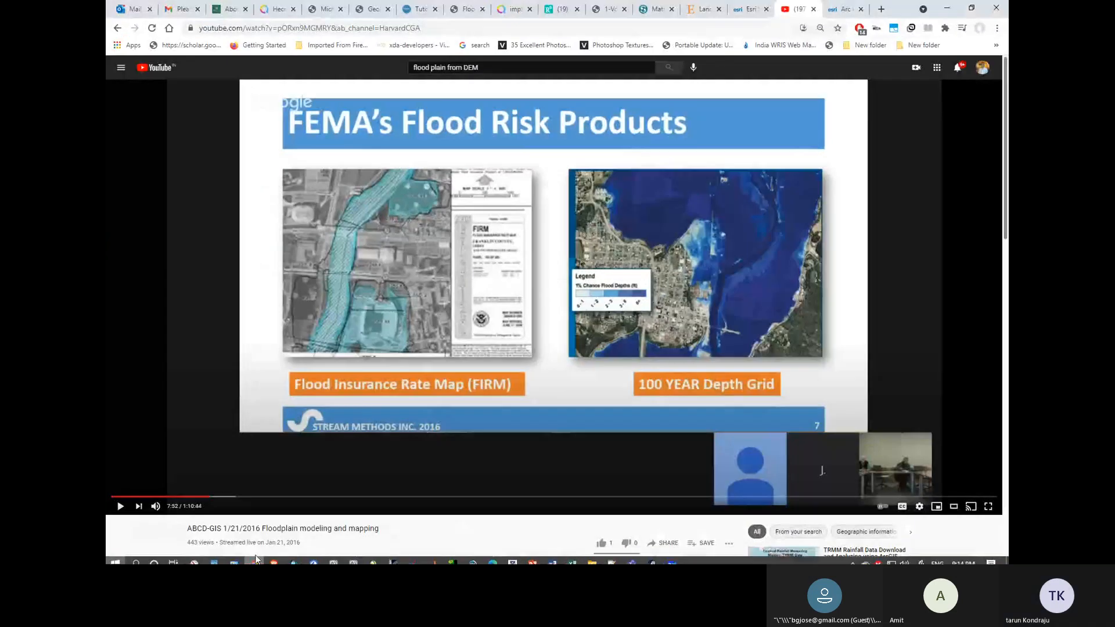
{"action": "left_click", "coordinate": [848, 8]}
{"action": "left_click", "coordinate": [880, 9]}
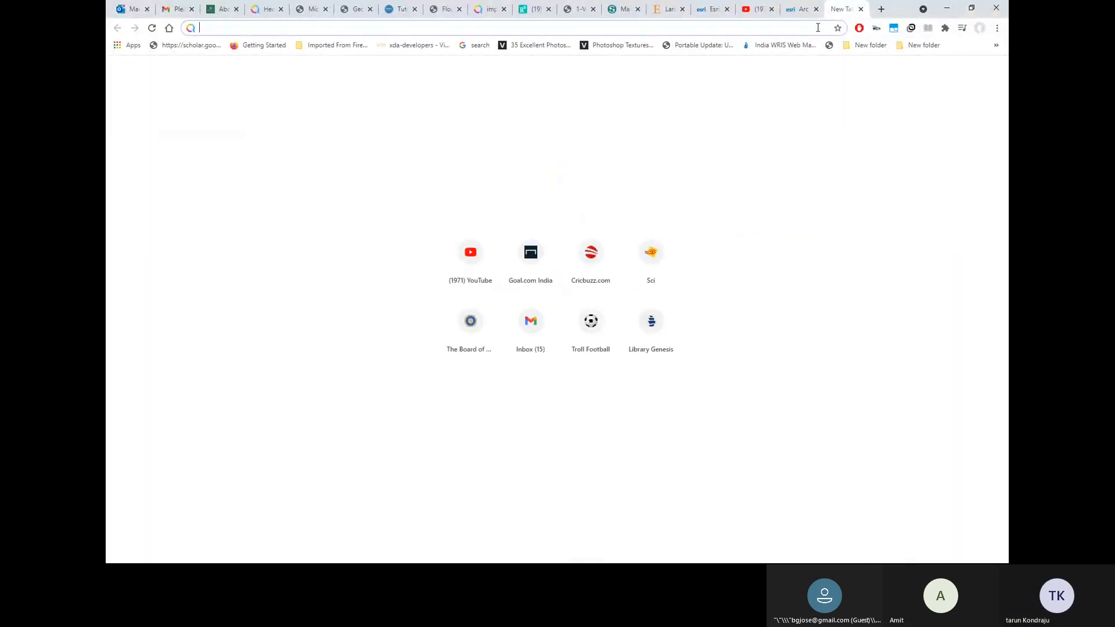
{"action": "type", "text": "strahler"}
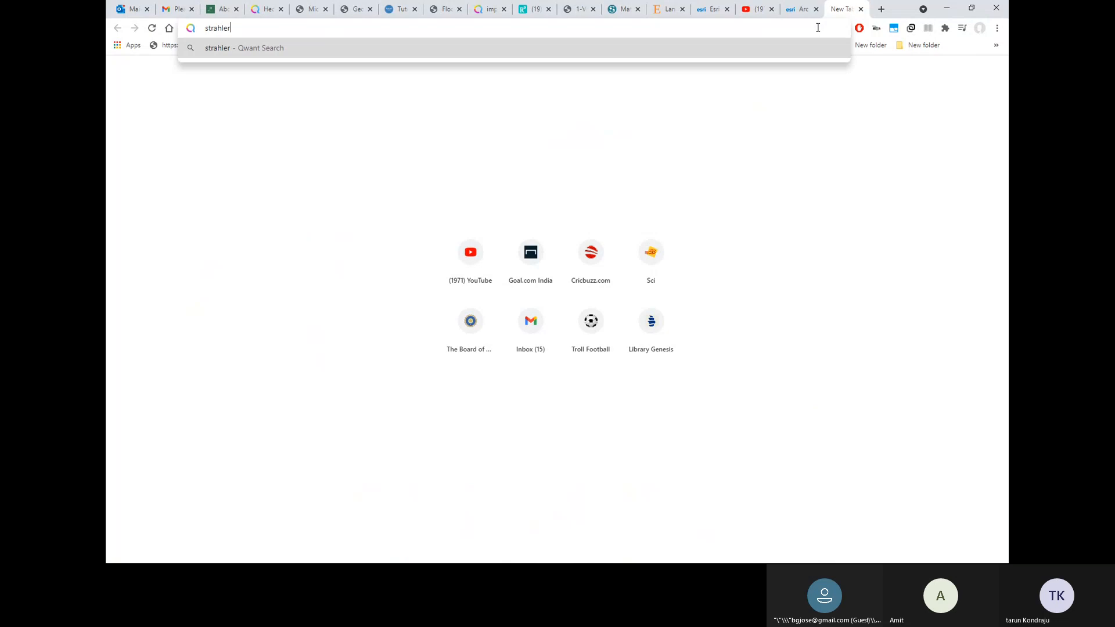
{"action": "type", "text": " and shreve"}
{"action": "key", "text": "Return"}
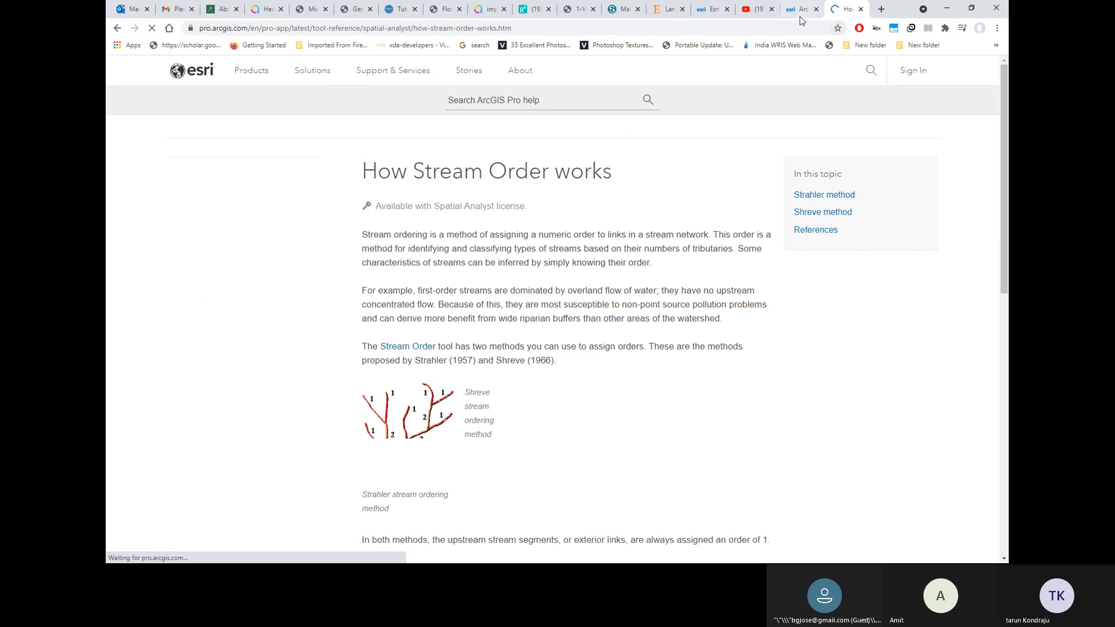
{"action": "scroll", "coordinate": [438, 231], "scroll_direction": "down", "scroll_amount": 3}
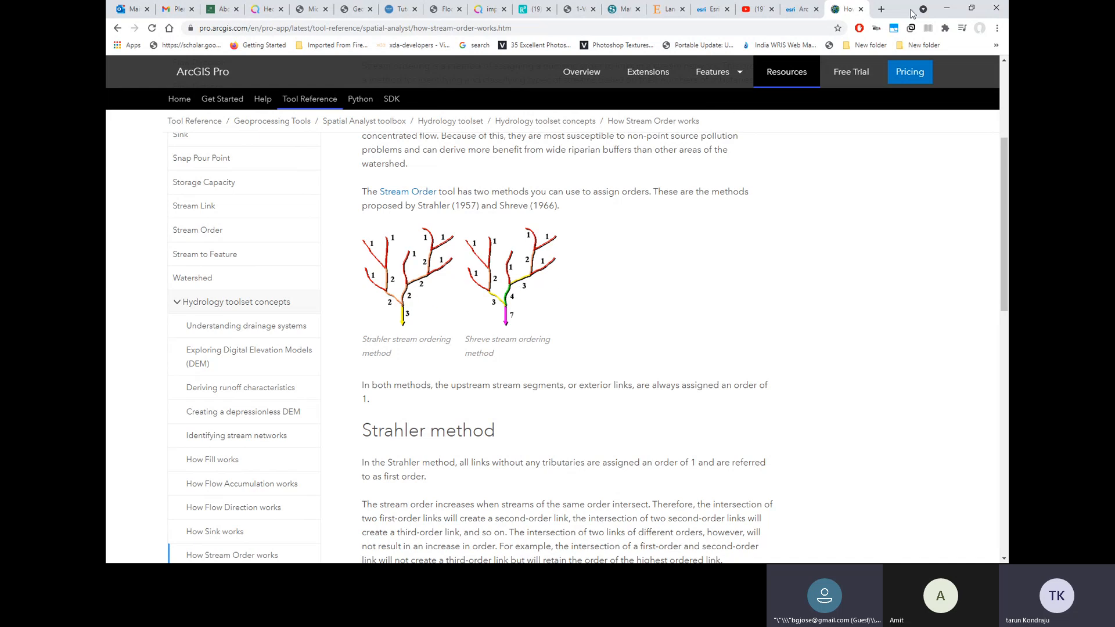
{"action": "left_click", "coordinate": [947, 8]}
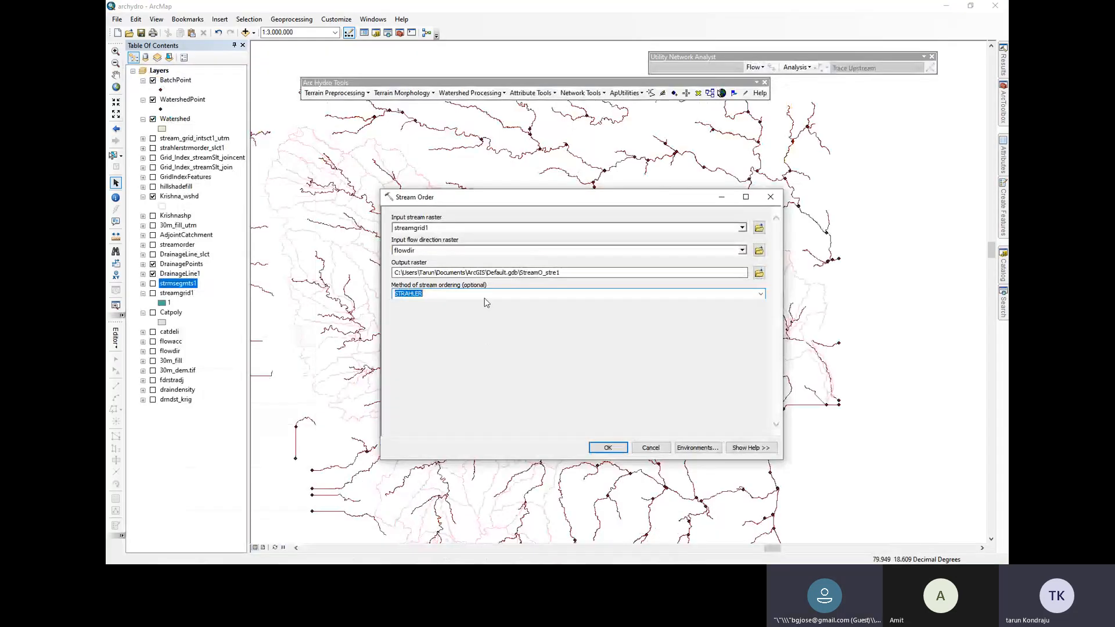
Cancel Stream Order in ArcMap and show the streamorder layer with its legend, hiding DrainagePoints, DrainageLine1 and Krishna_wshd
{"action": "left_click", "coordinate": [652, 449]}
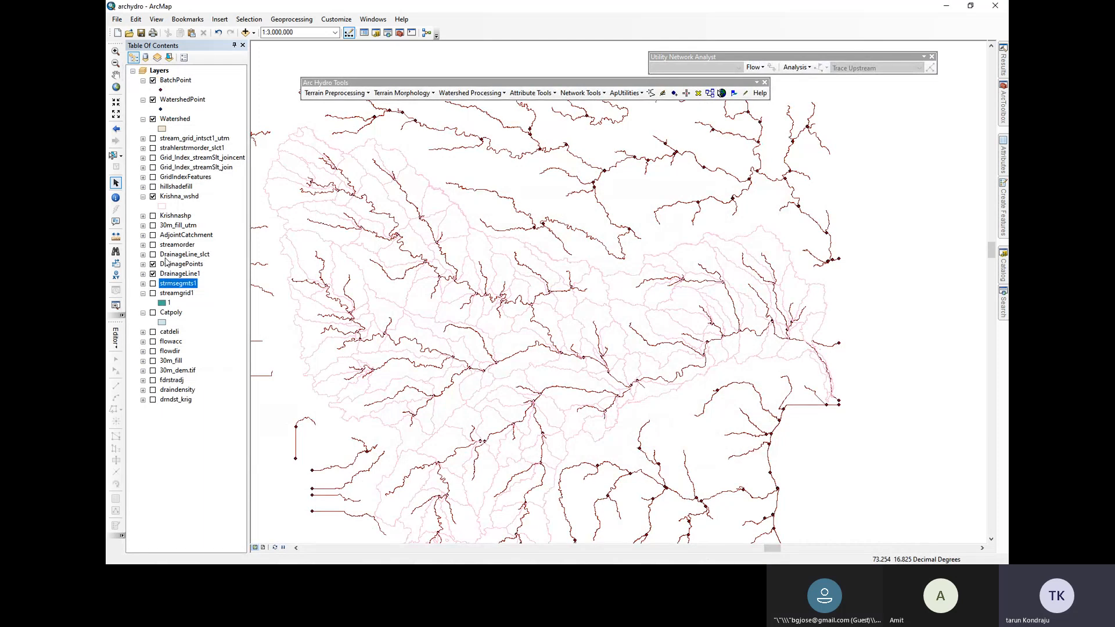
{"action": "left_click", "coordinate": [154, 246]}
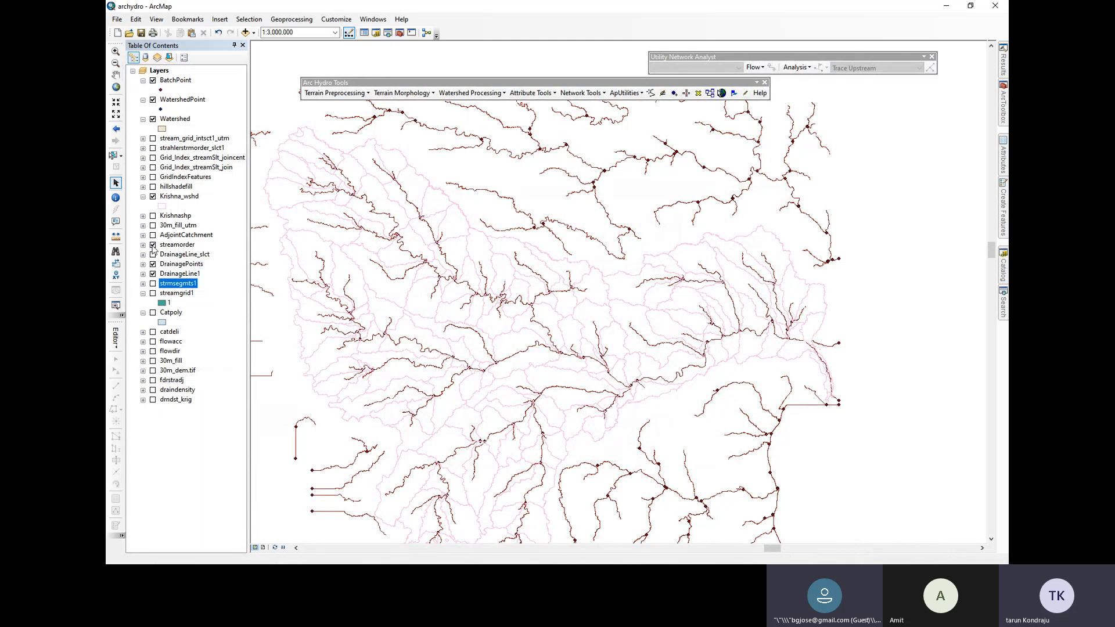
{"action": "left_click", "coordinate": [153, 265]}
{"action": "left_click", "coordinate": [153, 273]}
{"action": "left_click", "coordinate": [153, 264]}
{"action": "left_click", "coordinate": [154, 197]}
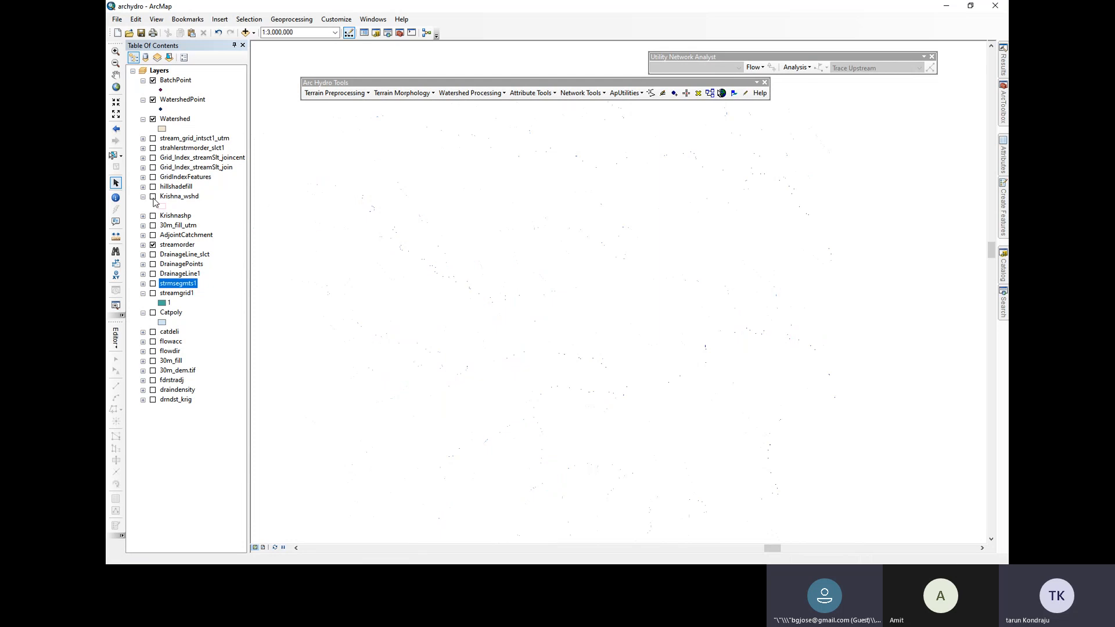
{"action": "left_click", "coordinate": [143, 245]}
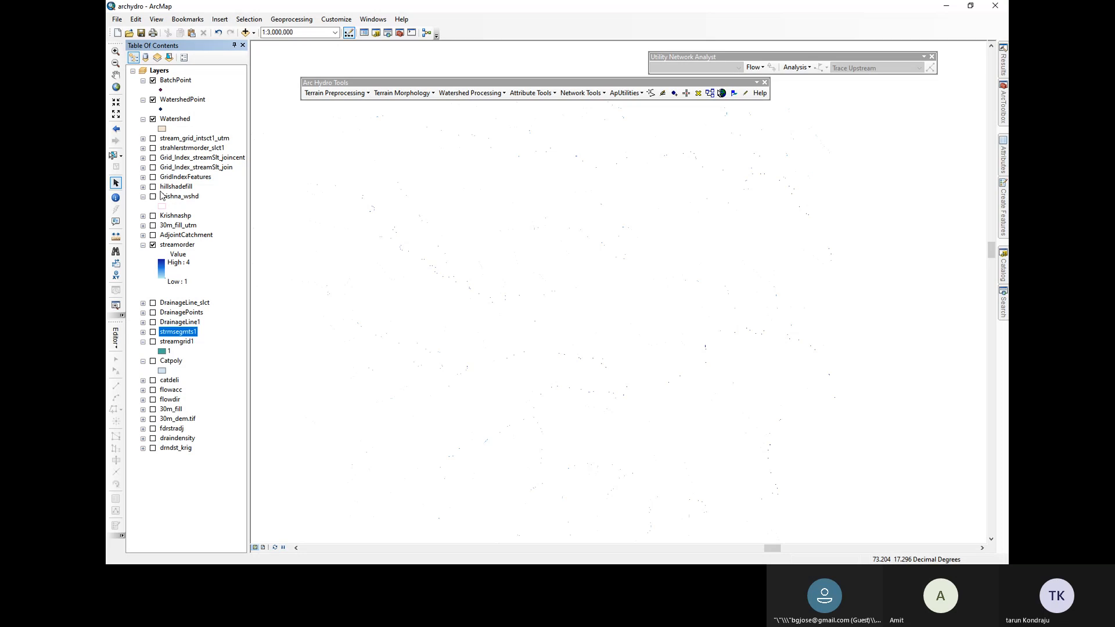
Show the hillshadefill layer and remove the BatchPoint, WatershedPoint and Watershed layers from the map
{"action": "left_click", "coordinate": [153, 187]}
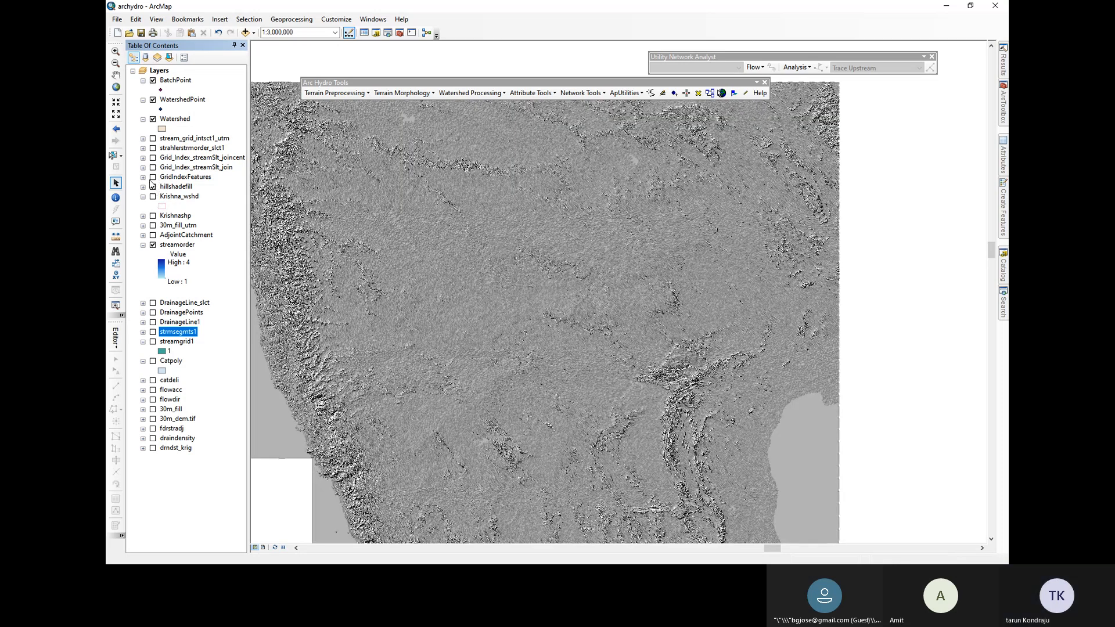
{"action": "right_click", "coordinate": [172, 83]}
{"action": "left_click", "coordinate": [213, 101]}
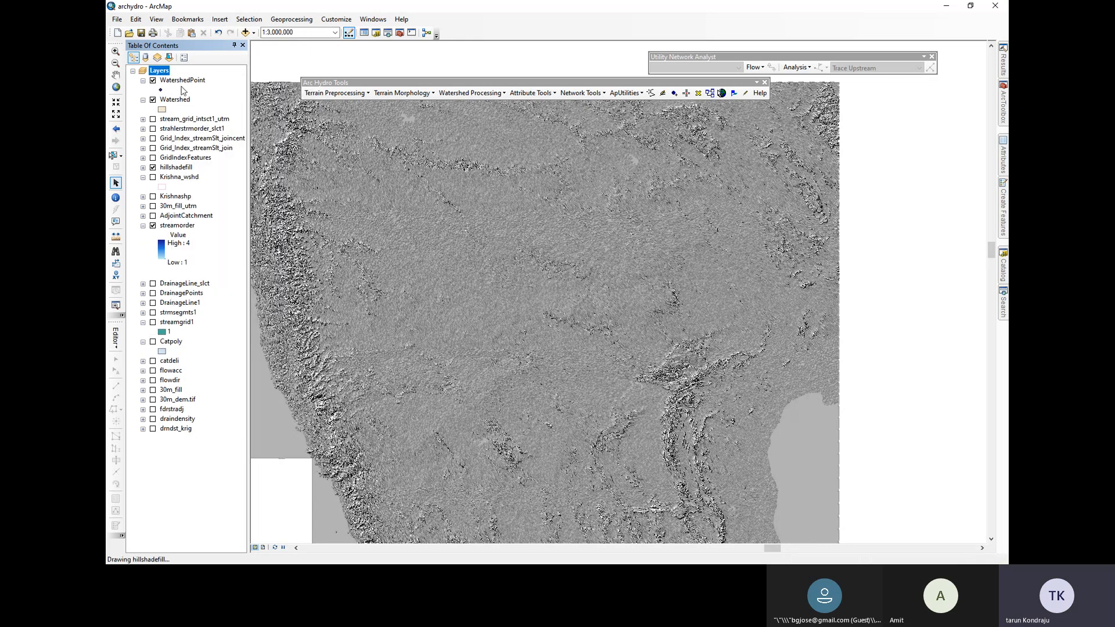
{"action": "right_click", "coordinate": [183, 82]}
{"action": "left_click", "coordinate": [211, 101]}
{"action": "right_click", "coordinate": [186, 82]}
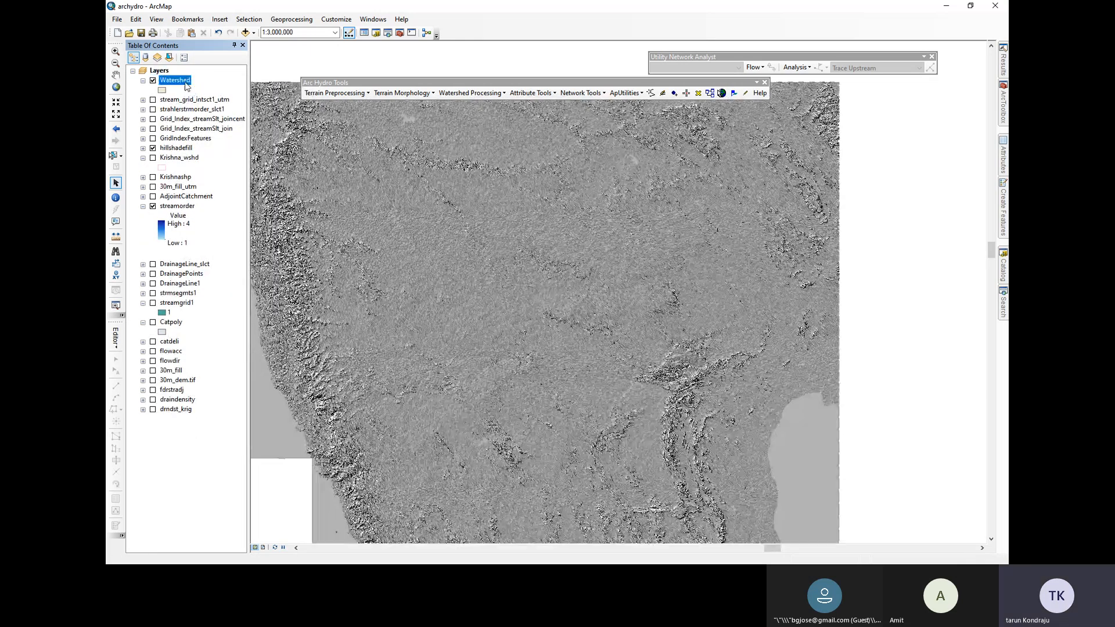
{"action": "left_click", "coordinate": [213, 101]}
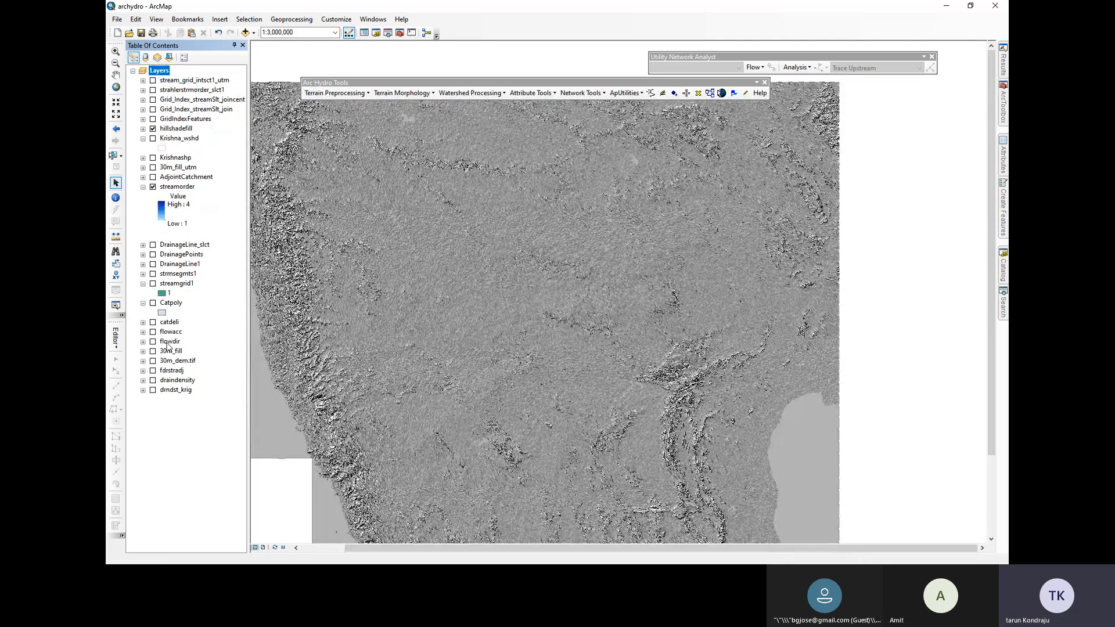
Turn on the 30m_fill_utm layer and move streamorder above hillshadefill in the layer order
{"action": "left_click", "coordinate": [174, 361]}
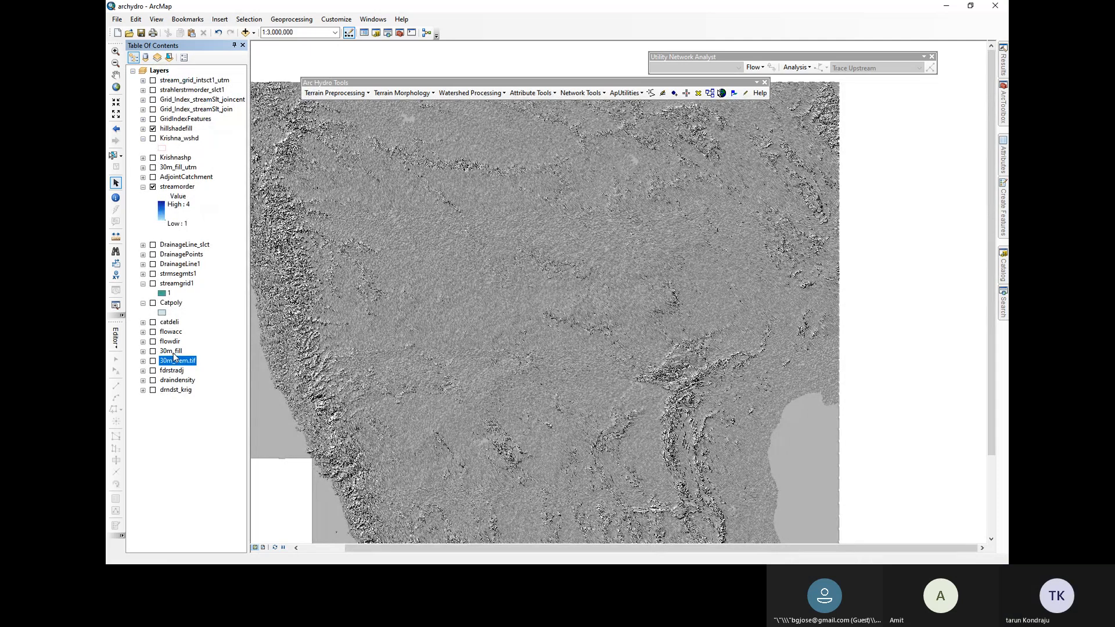
{"action": "left_click", "coordinate": [153, 129]}
{"action": "left_click", "coordinate": [169, 168]}
{"action": "left_click", "coordinate": [153, 168]}
{"action": "mouse_move", "coordinate": [168, 168]}
{"action": "left_mouse_down"}
{"action": "mouse_move", "coordinate": [185, 135]}
{"action": "mouse_move", "coordinate": [185, 174]}
{"action": "left_mouse_up"}
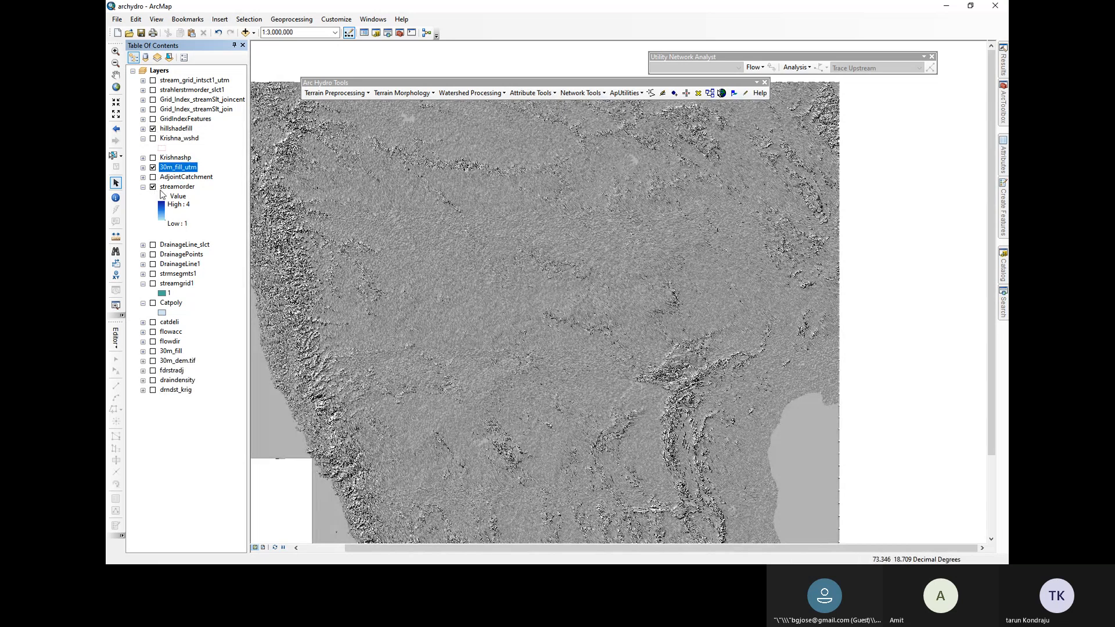
{"action": "left_click_drag", "start_coordinate": [171, 188], "coordinate": [182, 127]}
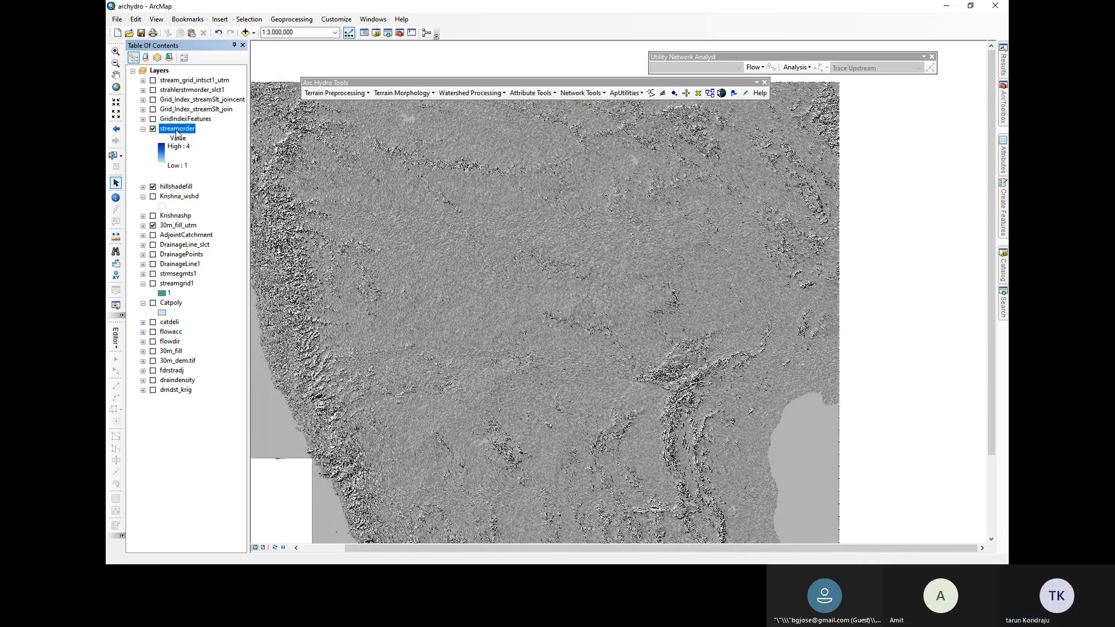
{"action": "right_click", "coordinate": [177, 133]}
{"action": "key", "text": "Escape"}
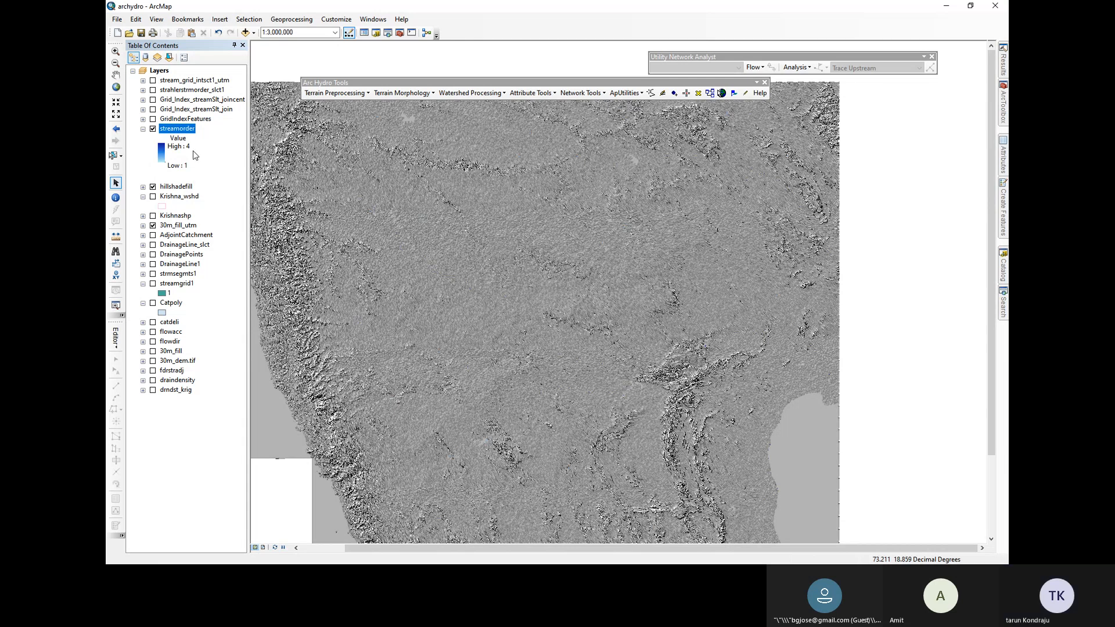
{"action": "left_click", "coordinate": [153, 129]}
{"action": "left_click", "coordinate": [154, 129]}
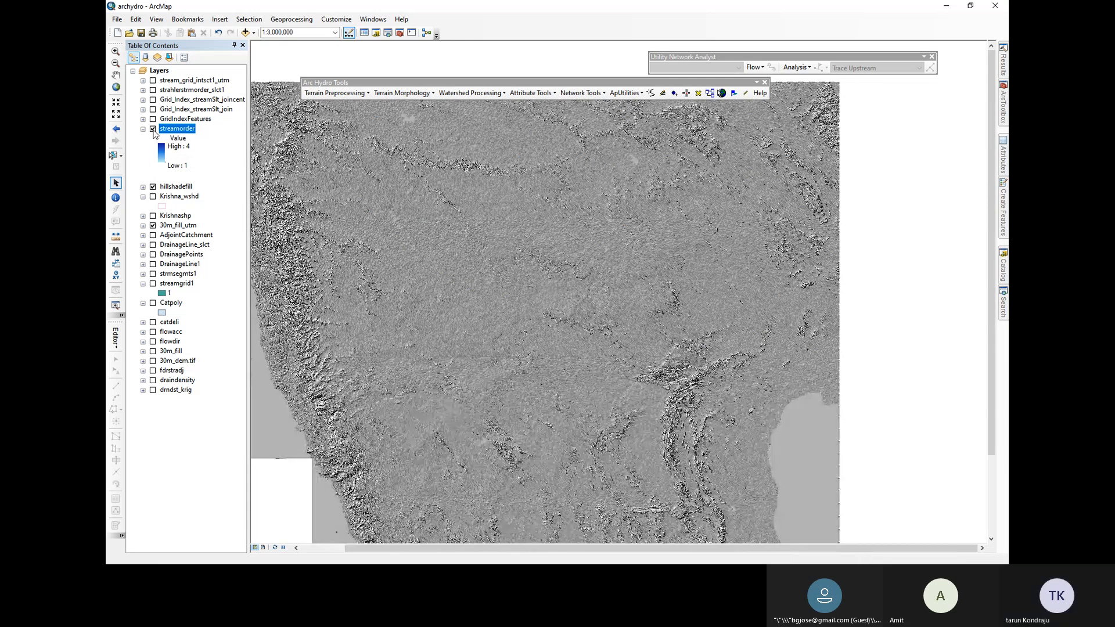
Preview the Unique Values, Stretched and Classified renderers for the streamorder layer, discarding the symbology changes
{"action": "scroll", "coordinate": [570, 281], "scroll_direction": "up", "scroll_amount": 2}
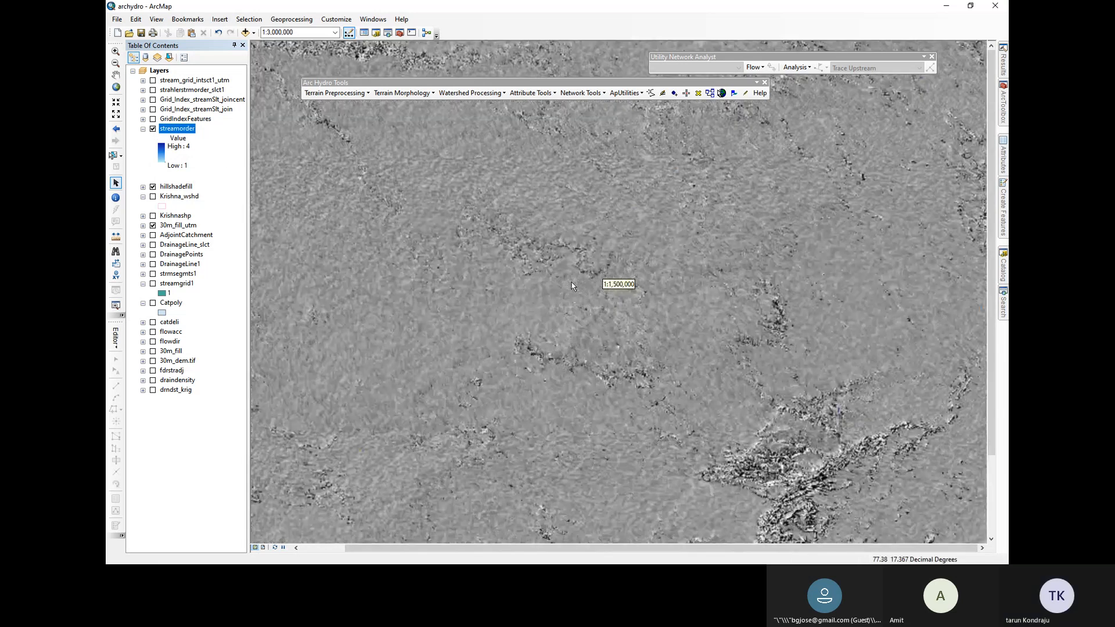
{"action": "scroll", "coordinate": [617, 316], "scroll_direction": "up", "scroll_amount": 3}
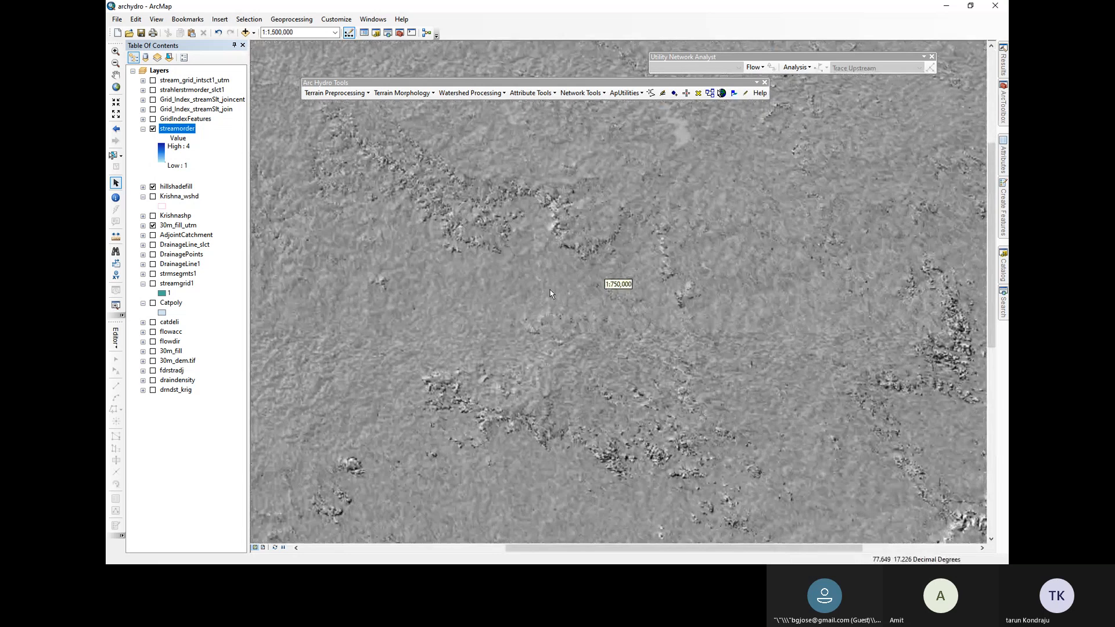
{"action": "scroll", "coordinate": [505, 267], "scroll_direction": "up", "scroll_amount": 2}
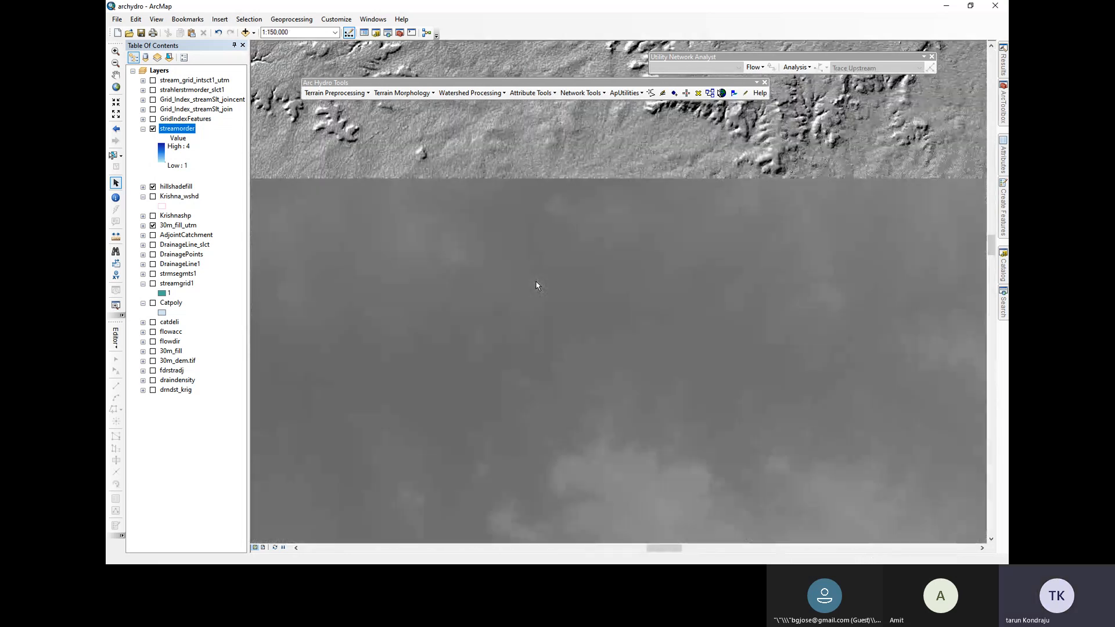
{"action": "right_click", "coordinate": [181, 130]}
{"action": "left_click", "coordinate": [229, 272]}
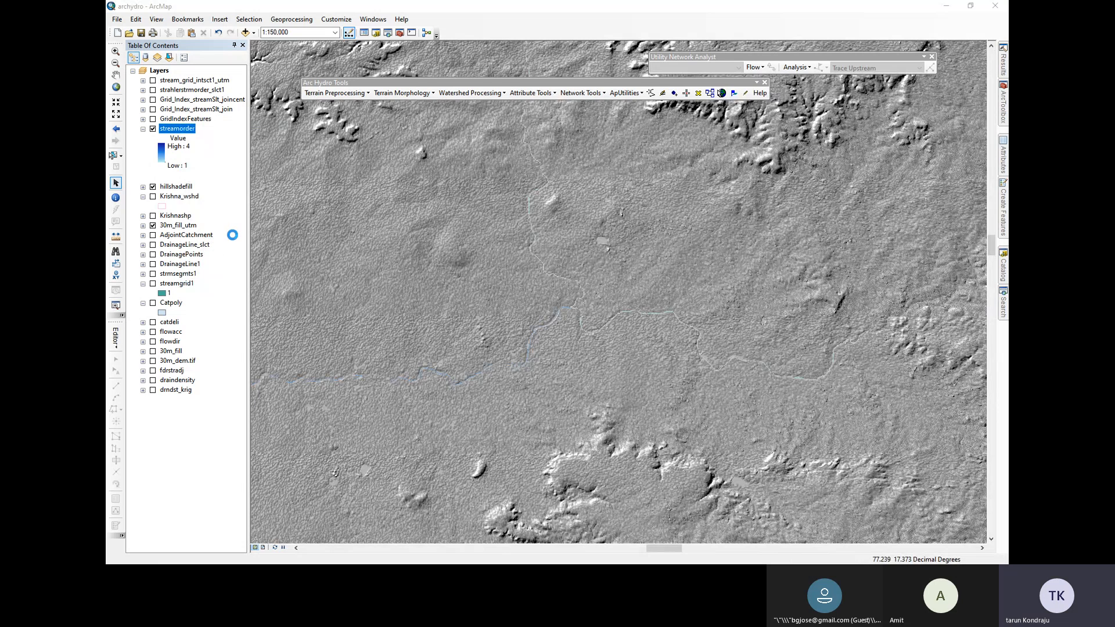
{"action": "left_click", "coordinate": [417, 206]}
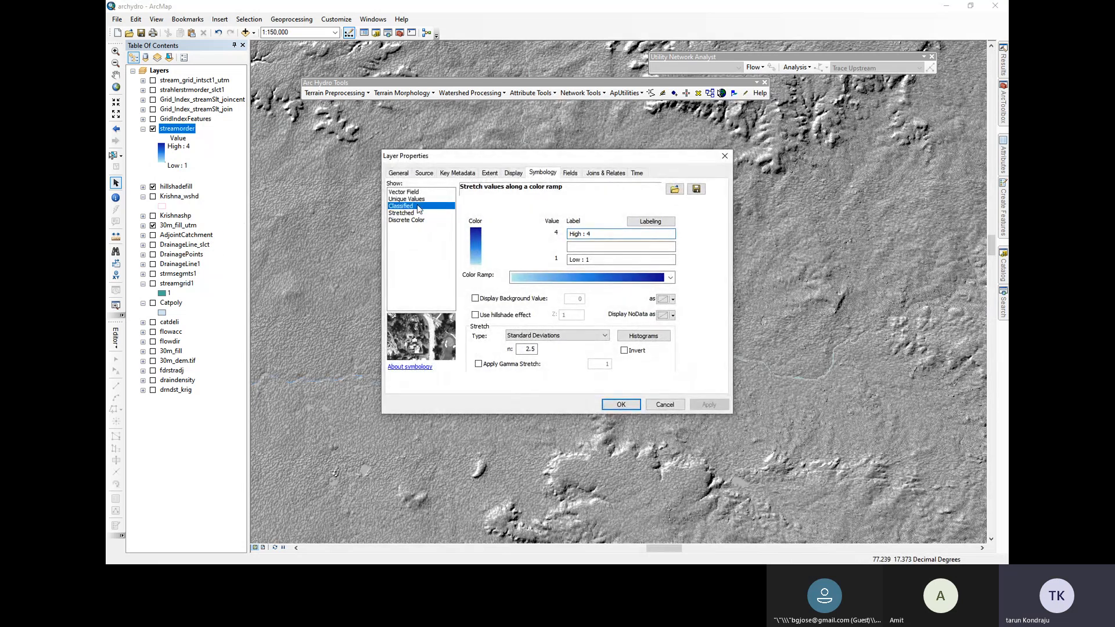
{"action": "left_click", "coordinate": [418, 199]}
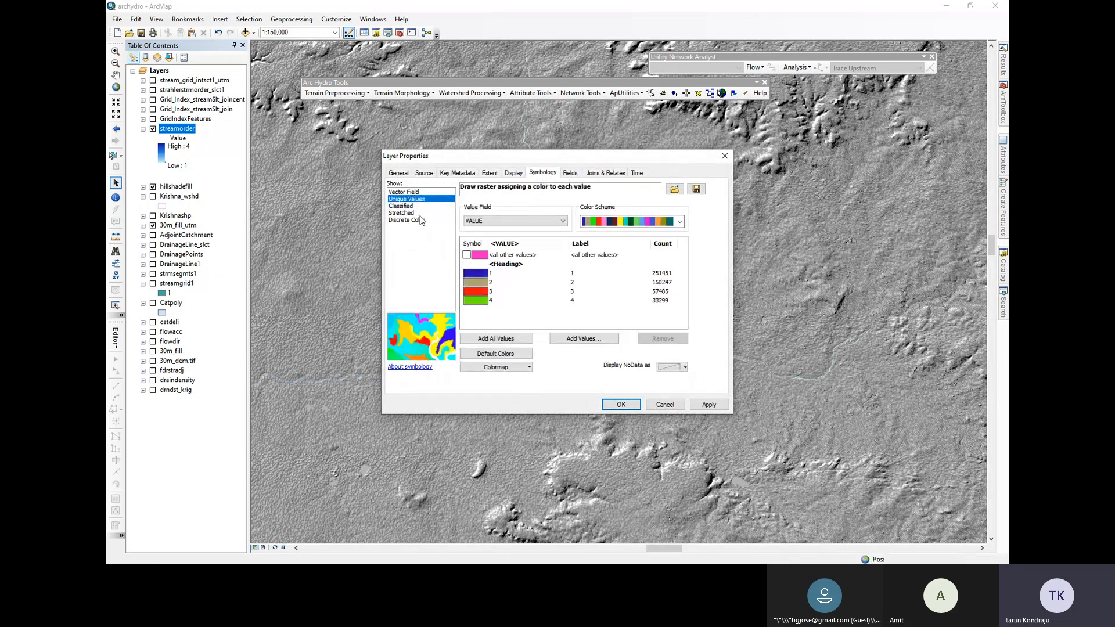
{"action": "left_click", "coordinate": [414, 214]}
{"action": "left_click", "coordinate": [412, 207]}
{"action": "left_click", "coordinate": [415, 198]}
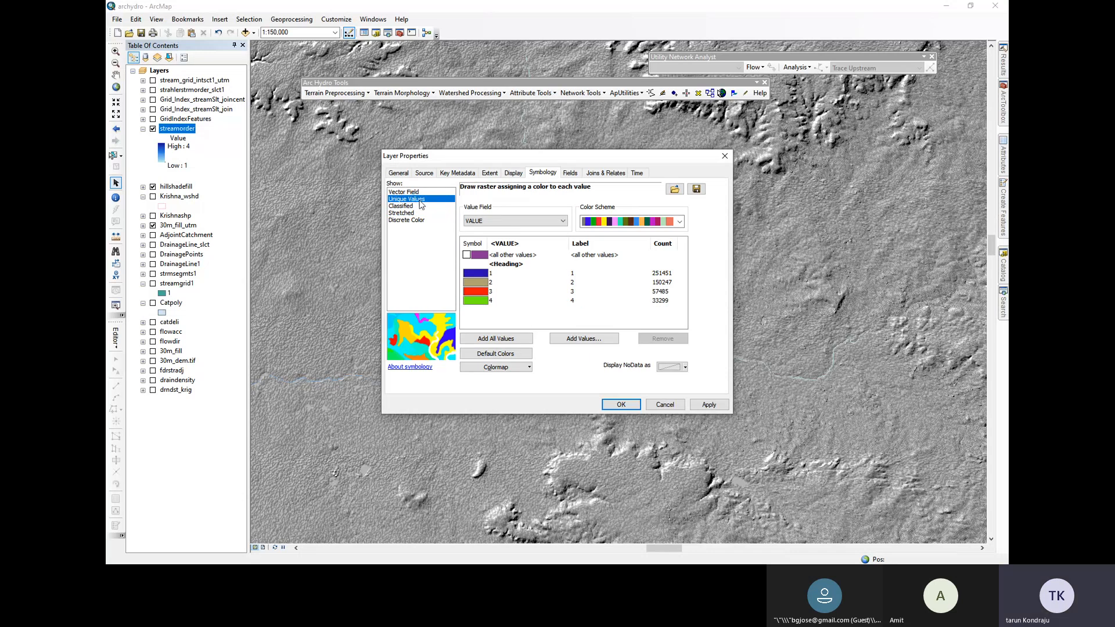
{"action": "left_click", "coordinate": [419, 206]}
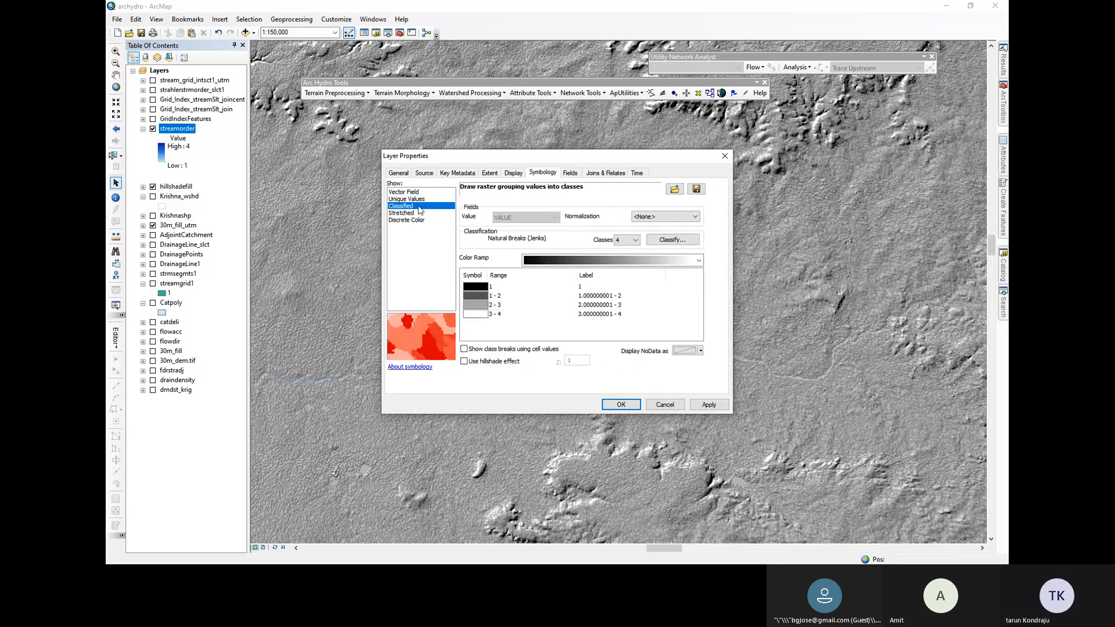
{"action": "left_click", "coordinate": [725, 155]}
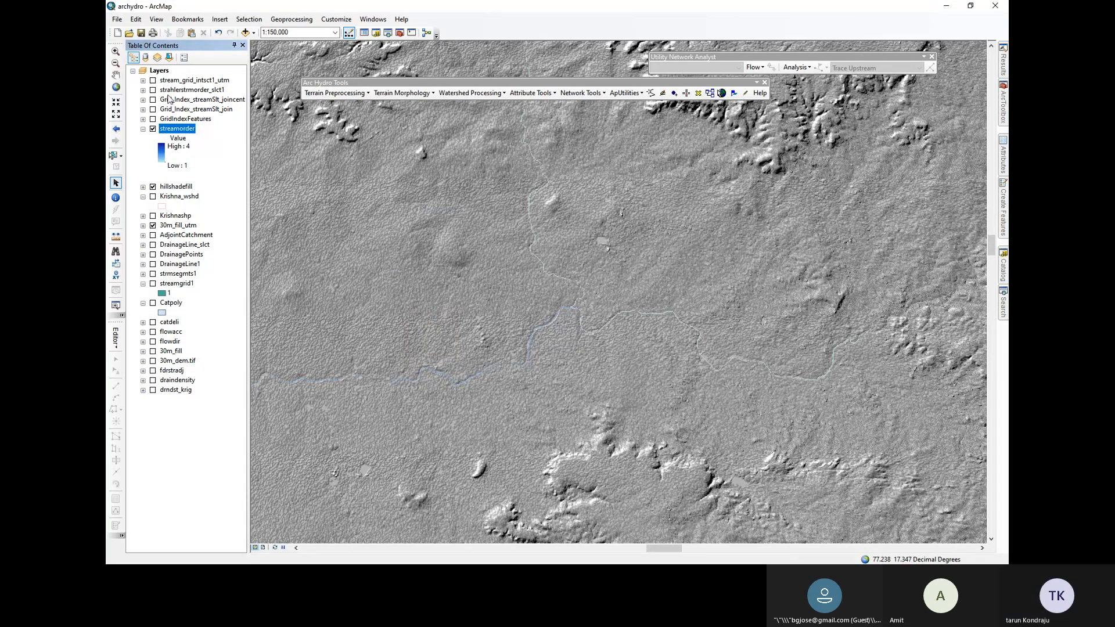
Inspect the streamorder layer's Discrete Color and Classified symbology options and its raster source information, and collapse its legend
{"action": "right_click", "coordinate": [176, 132]}
{"action": "left_click", "coordinate": [235, 291]}
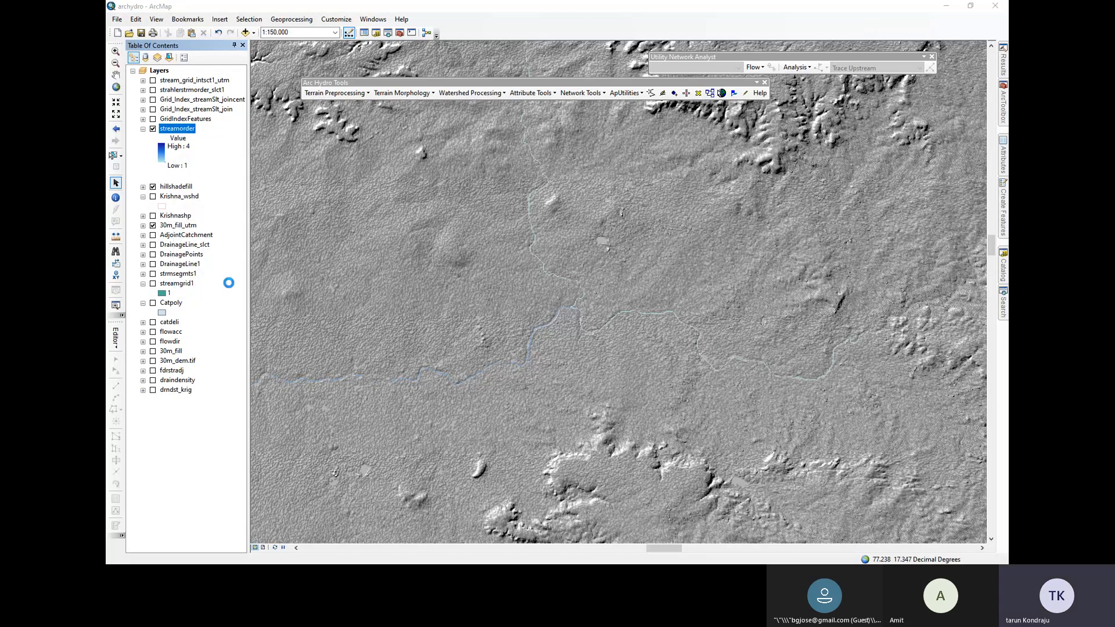
{"action": "left_click", "coordinate": [407, 219]}
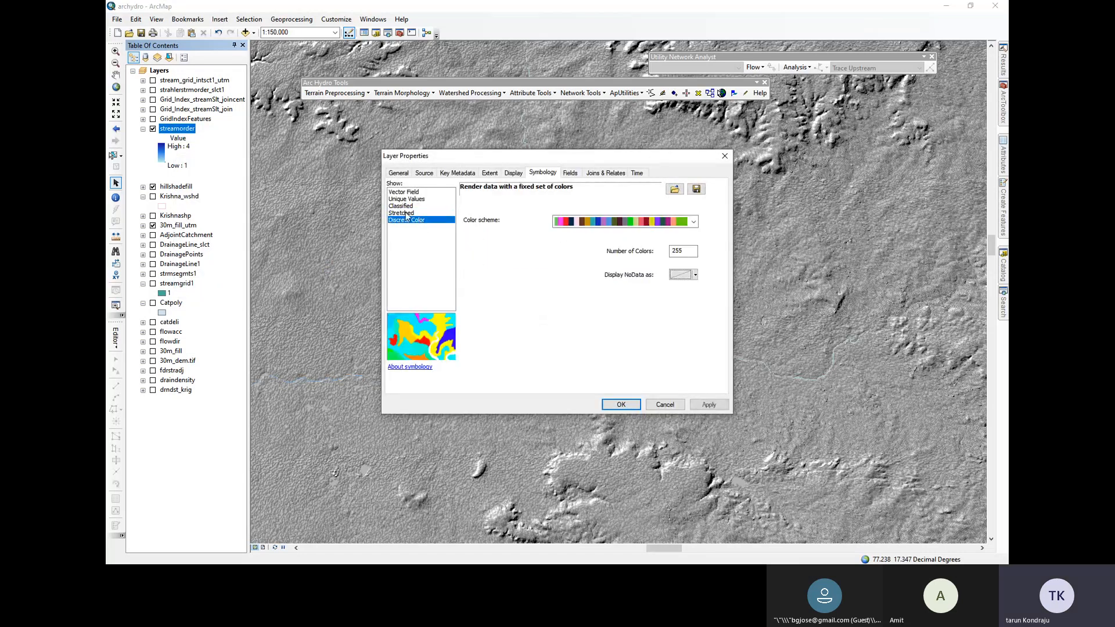
{"action": "left_click", "coordinate": [406, 206]}
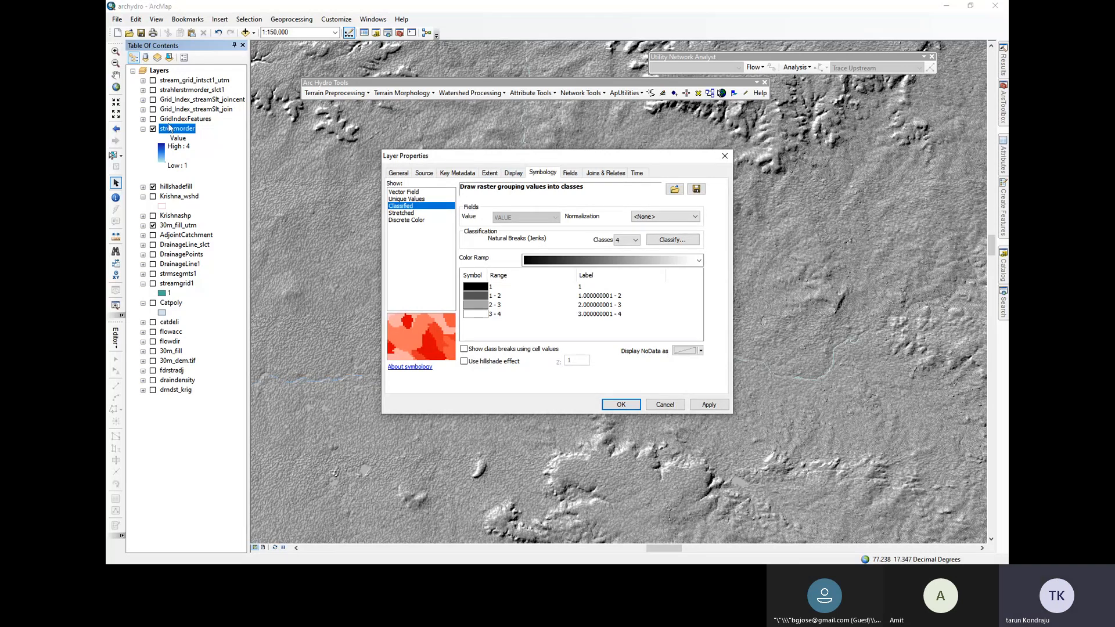
{"action": "left_click", "coordinate": [405, 172]}
{"action": "left_click", "coordinate": [424, 174]}
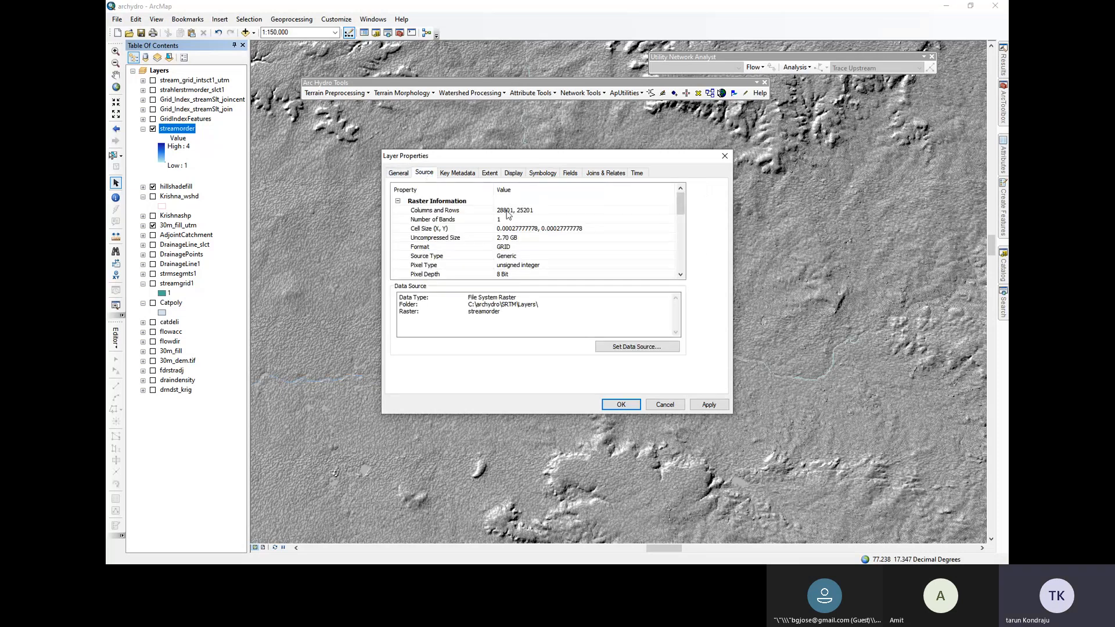
{"action": "left_click", "coordinate": [724, 157]}
{"action": "left_click", "coordinate": [143, 129]}
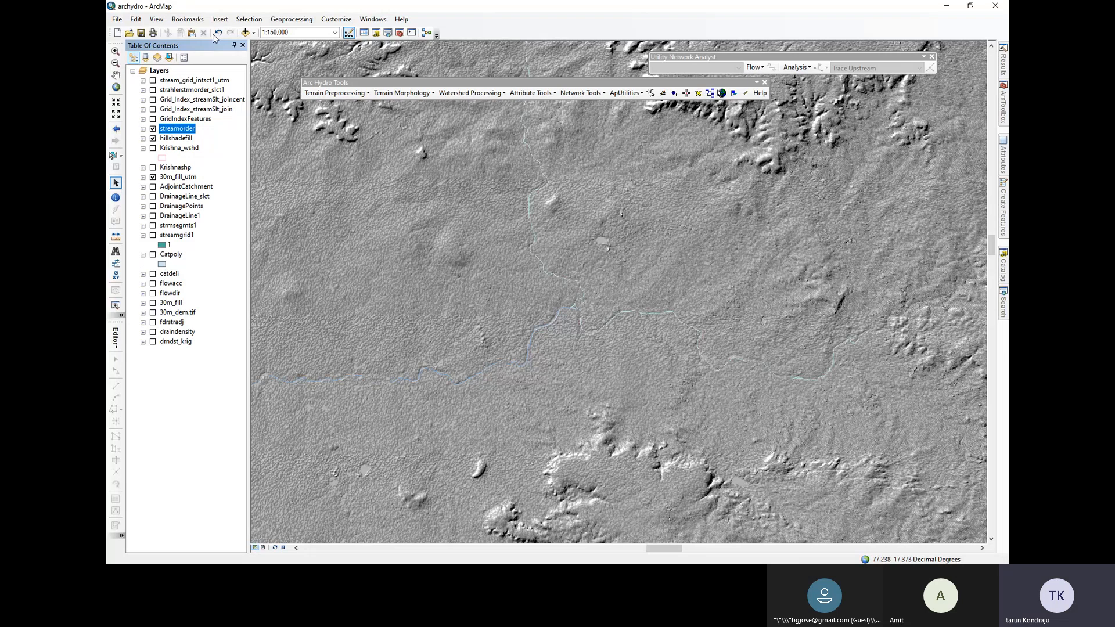
Look through the network.gdb geodatabase and the netwokr folder for stream data to add to the map
{"action": "left_click", "coordinate": [245, 33]}
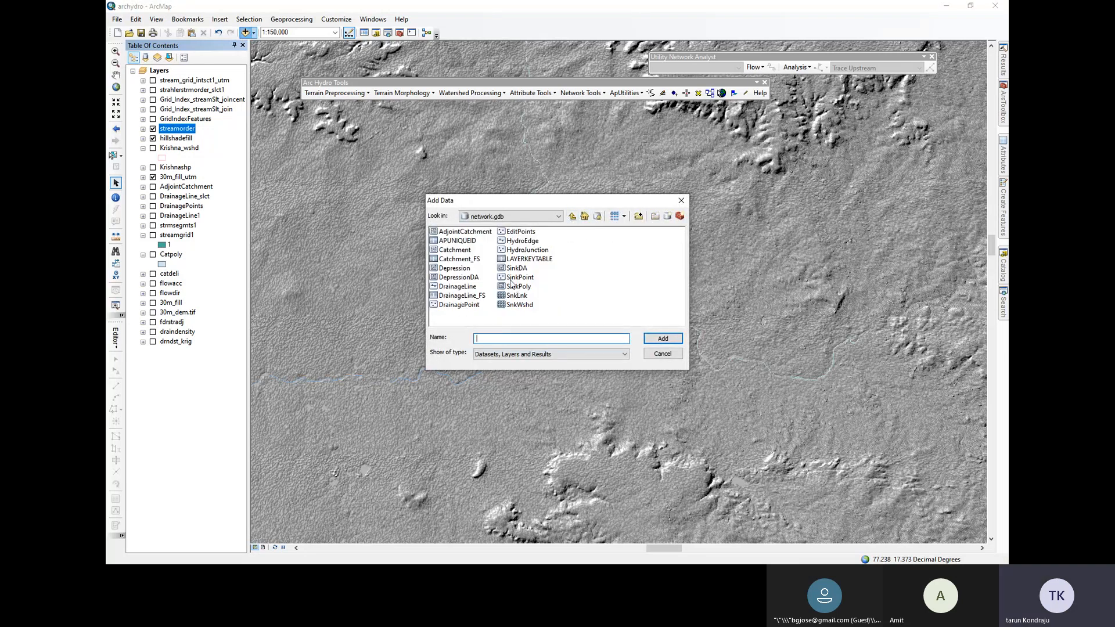
{"action": "left_click", "coordinate": [572, 217]}
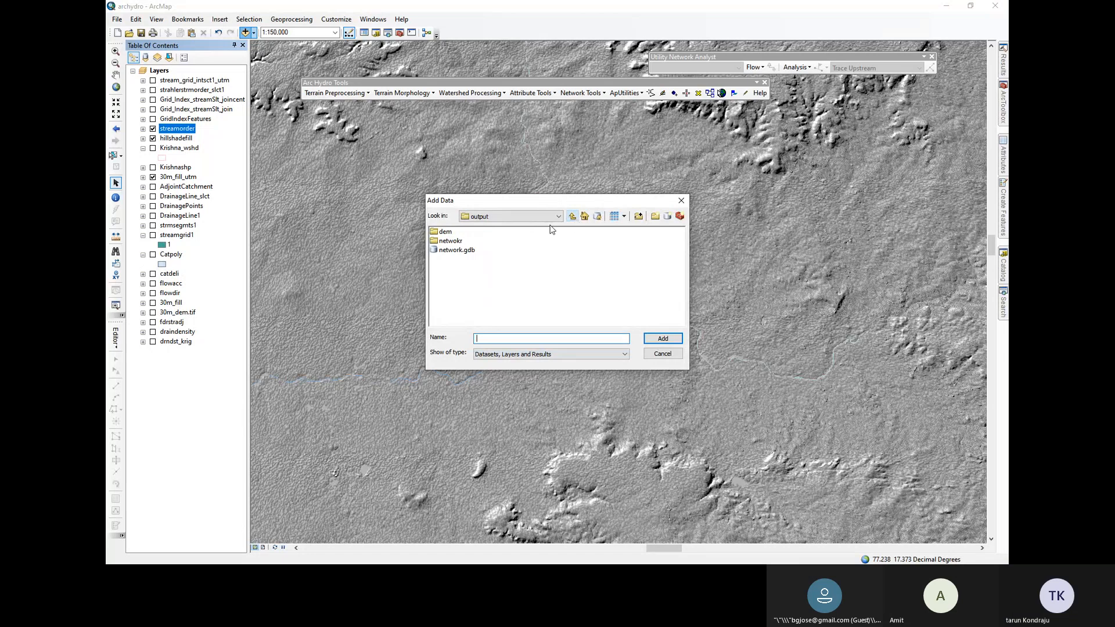
{"action": "left_click", "coordinate": [452, 241]}
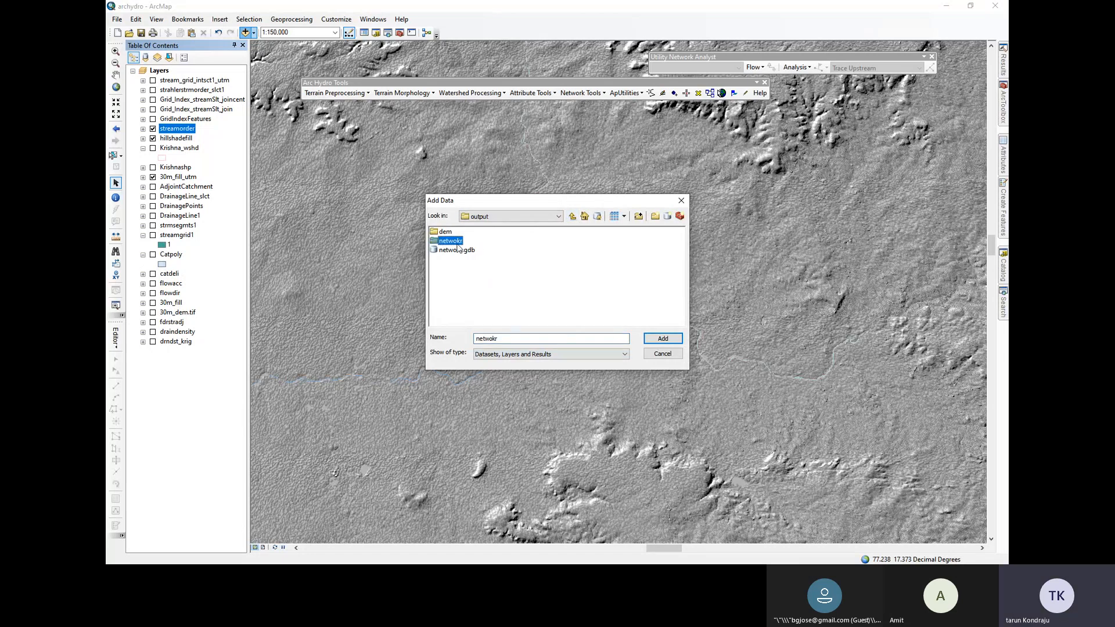
{"action": "double_click", "coordinate": [457, 250]}
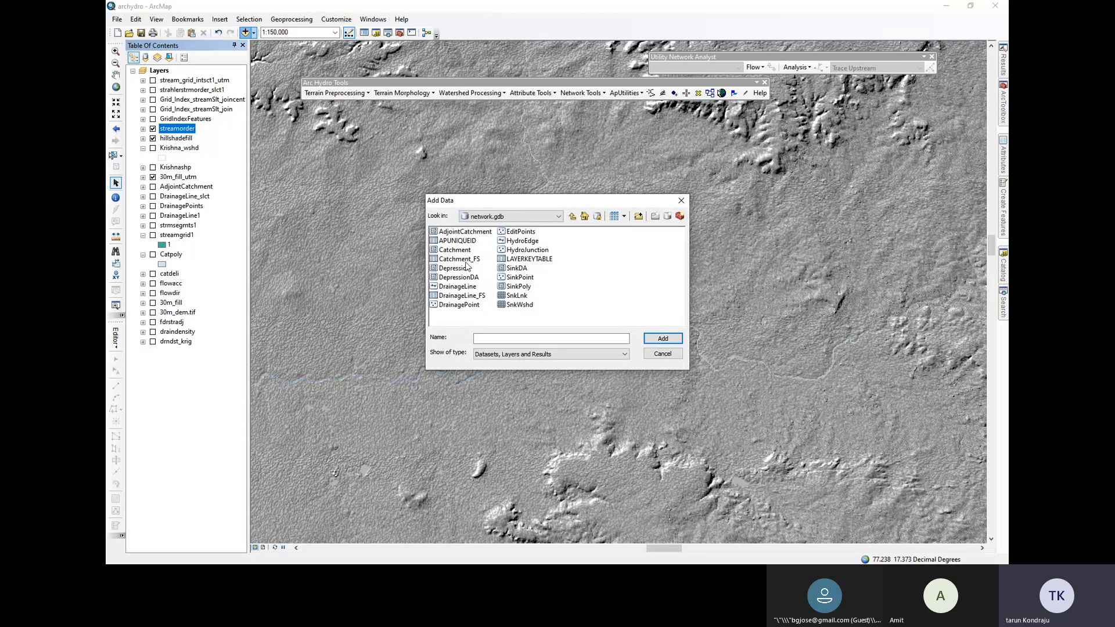
{"action": "left_click", "coordinate": [468, 288]}
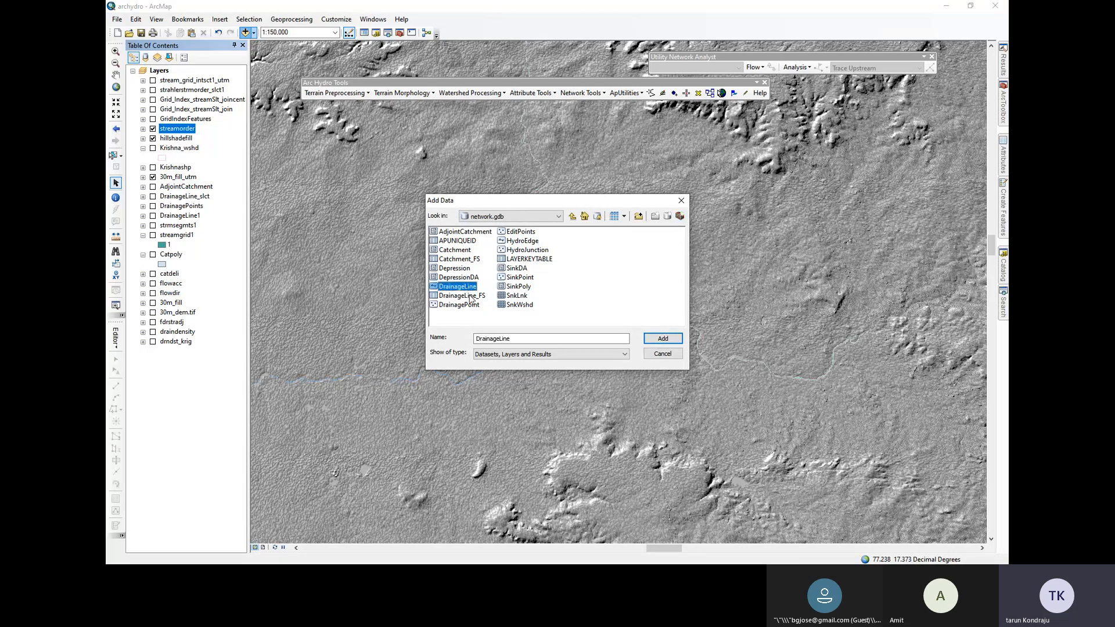
{"action": "left_click", "coordinate": [479, 305]}
{"action": "left_click", "coordinate": [530, 241]}
{"action": "left_click", "coordinate": [530, 250]}
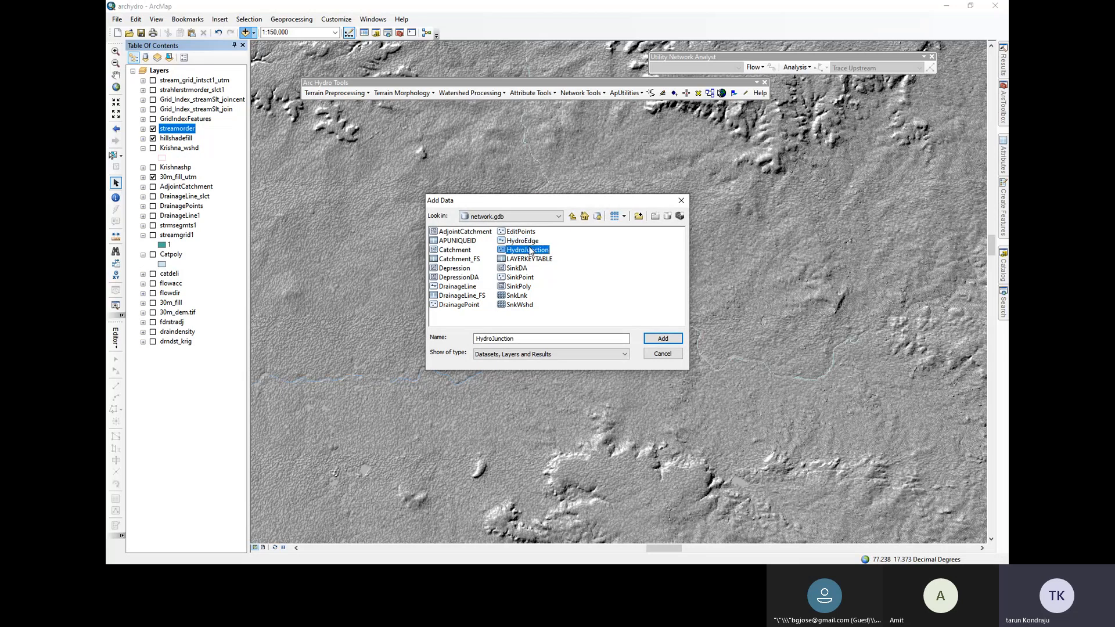
{"action": "left_click", "coordinate": [572, 216]}
{"action": "double_click", "coordinate": [463, 243]}
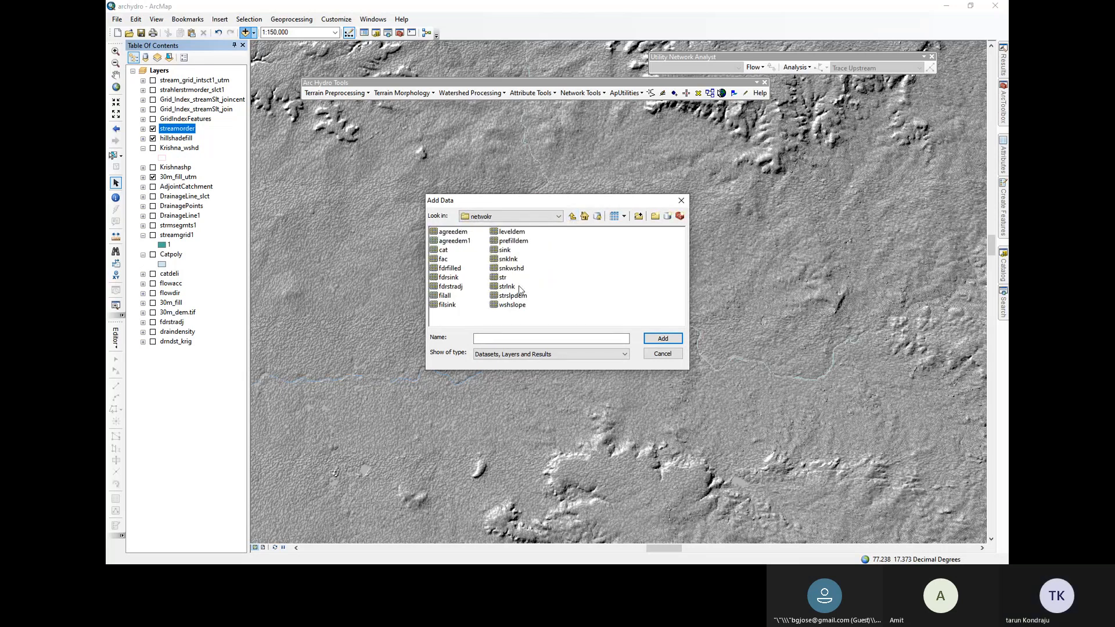
{"action": "left_click", "coordinate": [572, 217]}
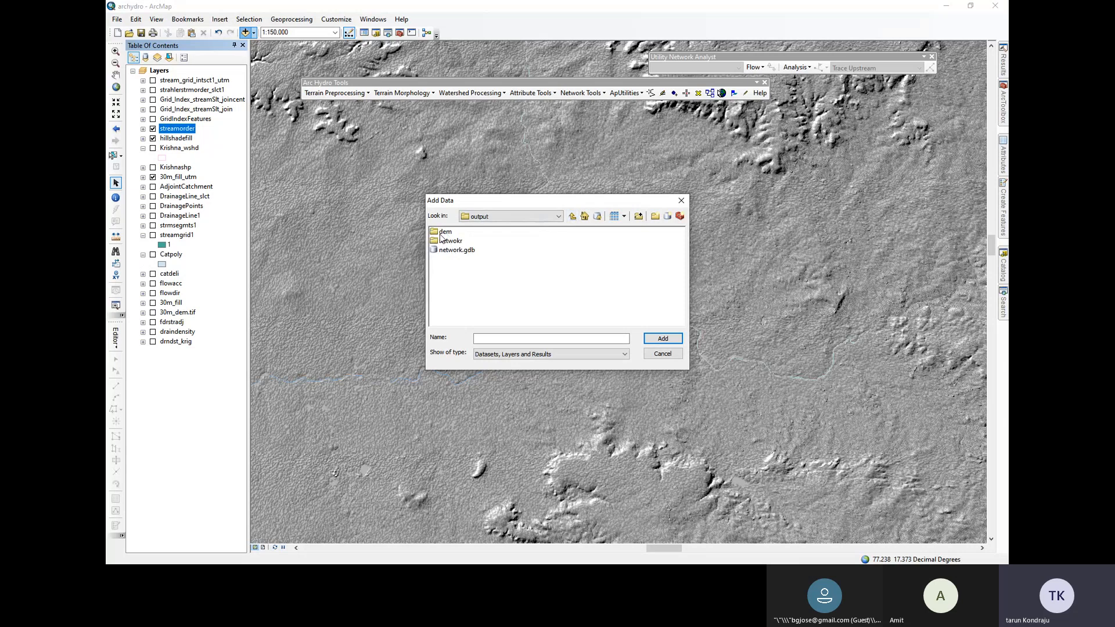
Browse the data to add to the Layers feature dataset in C:\archydro\SRTM\archydro.gdb
{"action": "left_click", "coordinate": [571, 217]}
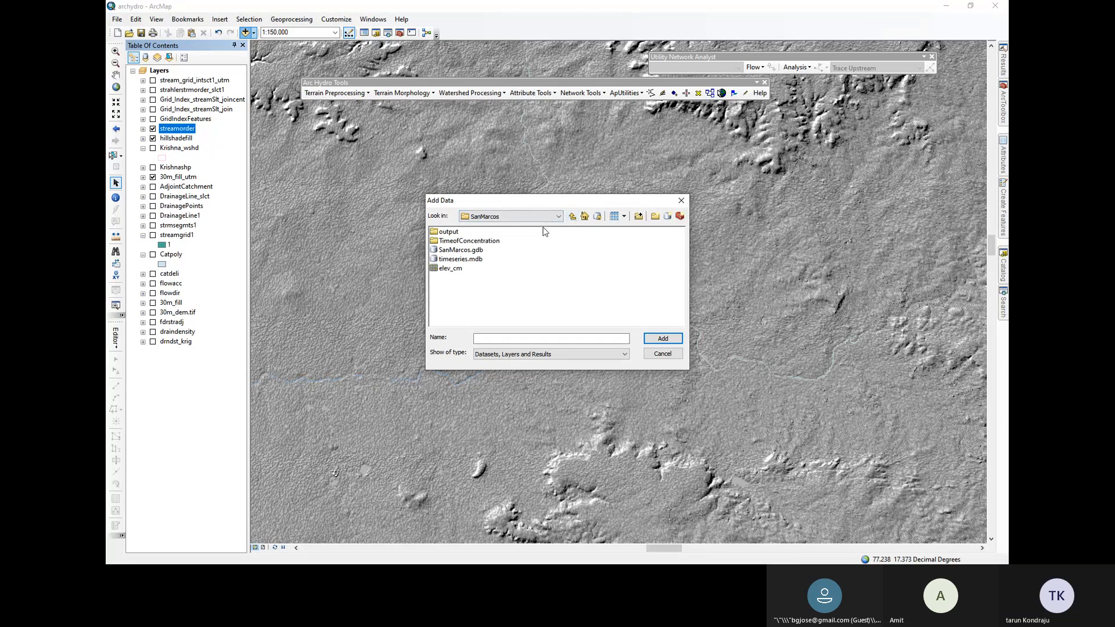
{"action": "left_click", "coordinate": [572, 216]}
{"action": "left_click", "coordinate": [572, 216]}
{"action": "left_click", "coordinate": [572, 216]}
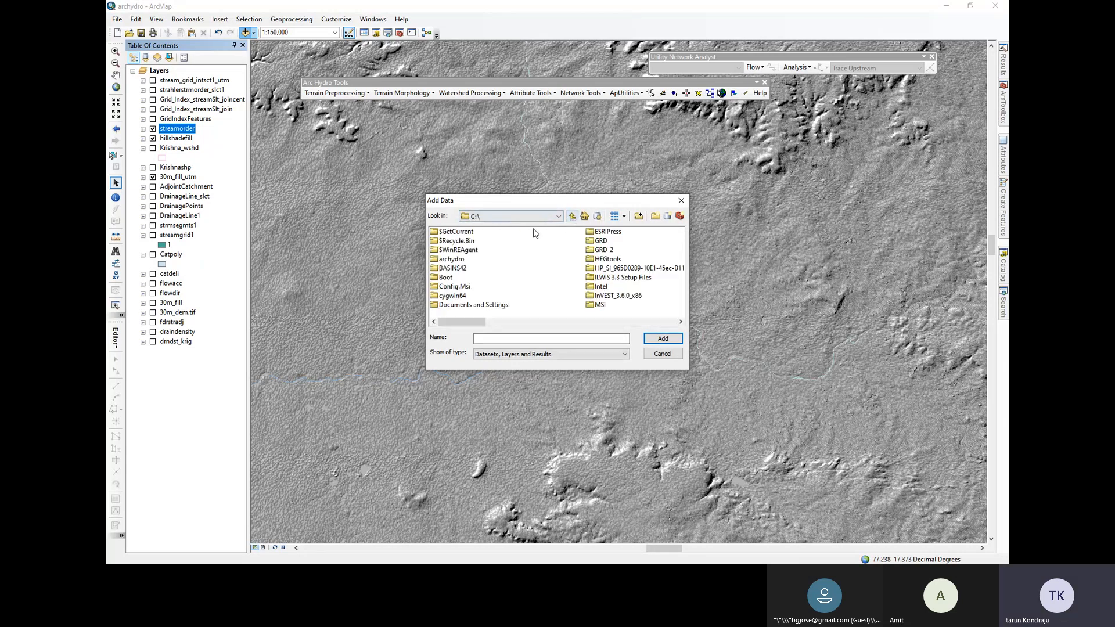
{"action": "double_click", "coordinate": [451, 259]}
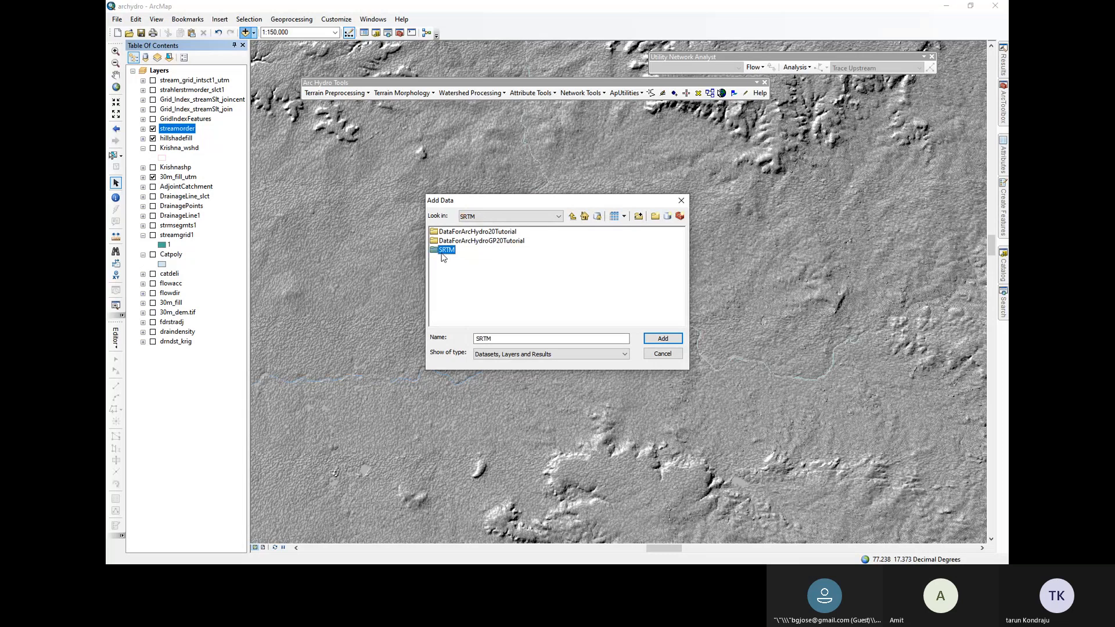
{"action": "double_click", "coordinate": [451, 249]}
{"action": "double_click", "coordinate": [449, 241]}
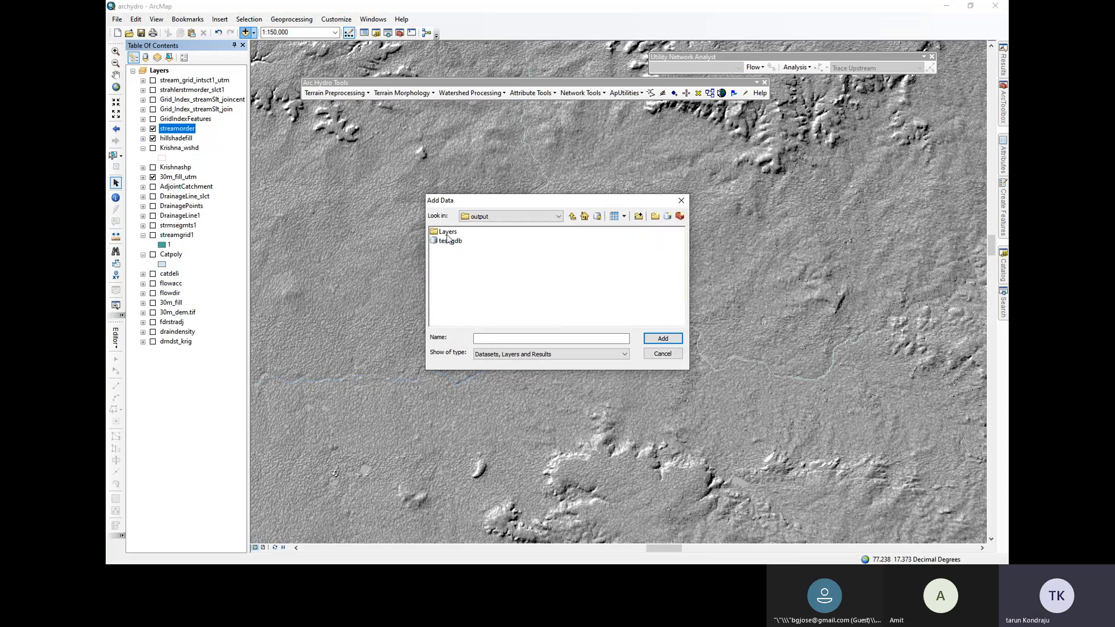
{"action": "left_click", "coordinate": [572, 216]}
{"action": "double_click", "coordinate": [451, 266]}
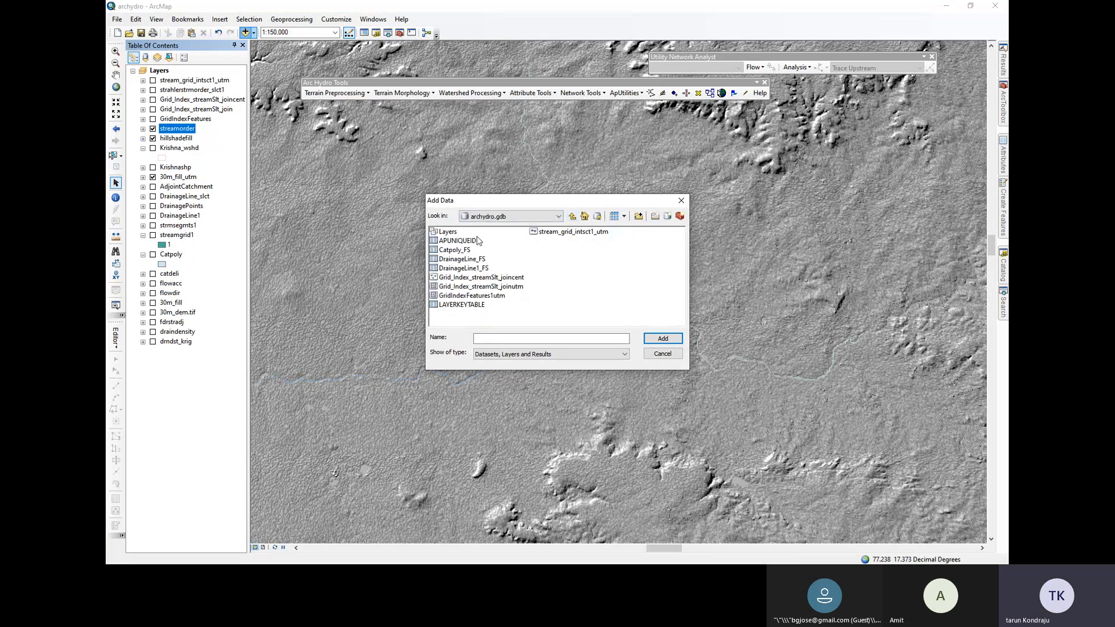
{"action": "double_click", "coordinate": [447, 232]}
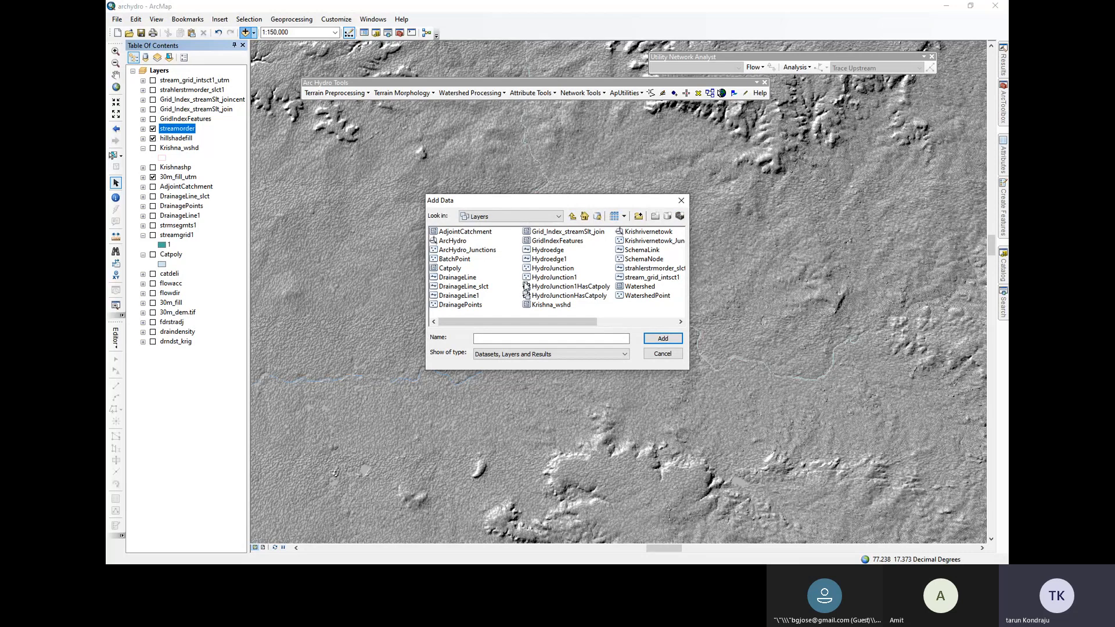
Add the strahlerstrmorder_slct1 feature class from the Layers dataset to the map and view it over the hillshade
{"action": "scroll", "coordinate": [591, 288], "scroll_direction": "right", "scroll_amount": 1}
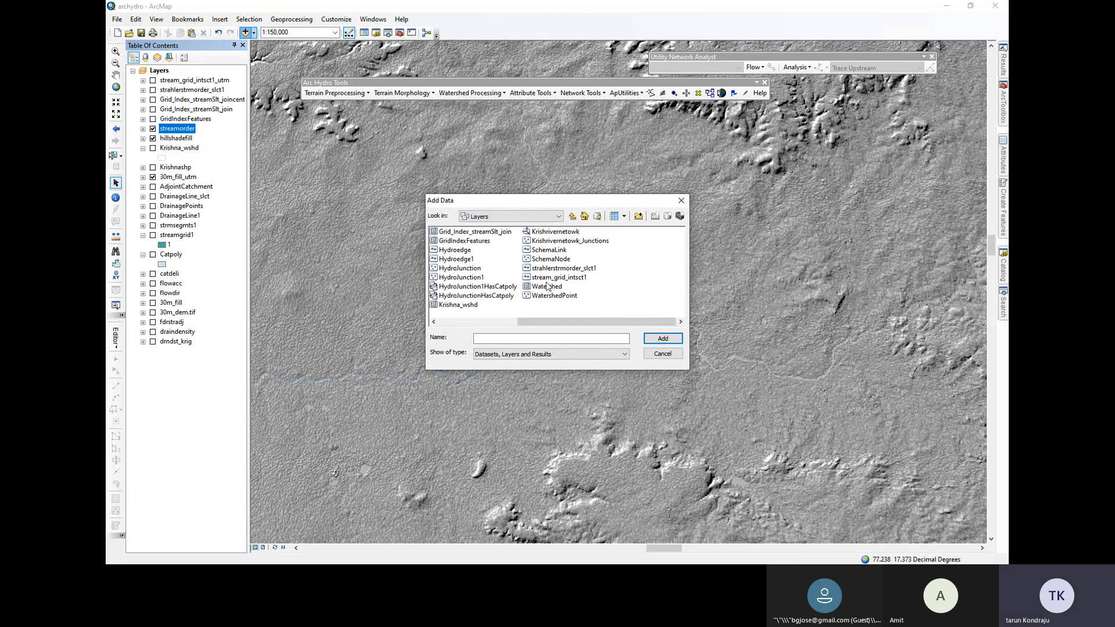
{"action": "scroll", "coordinate": [549, 262], "scroll_direction": "left", "scroll_amount": 1}
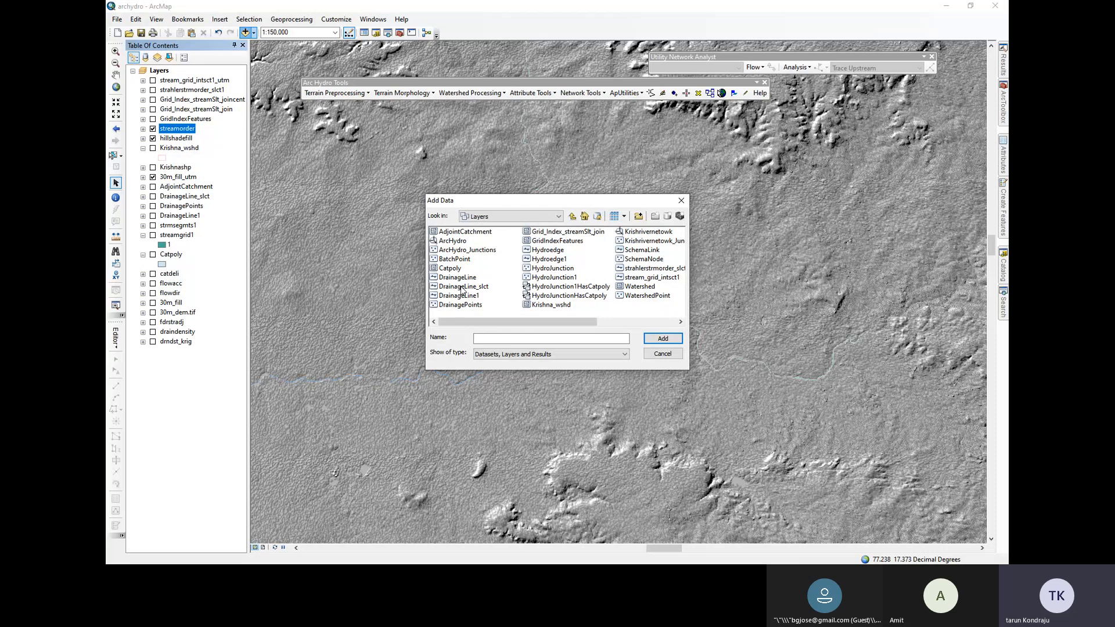
{"action": "scroll", "coordinate": [471, 290], "scroll_direction": "right", "scroll_amount": 1}
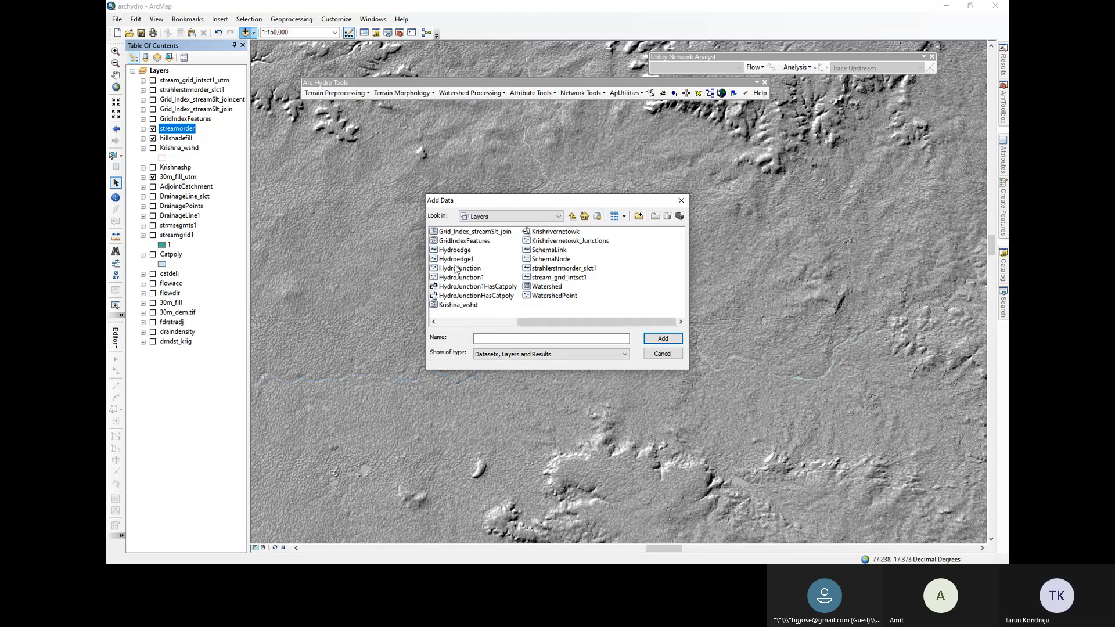
{"action": "left_click", "coordinate": [454, 250]}
{"action": "key", "text": "Right"}
{"action": "key", "text": "Down"}
{"action": "key", "text": "Down"}
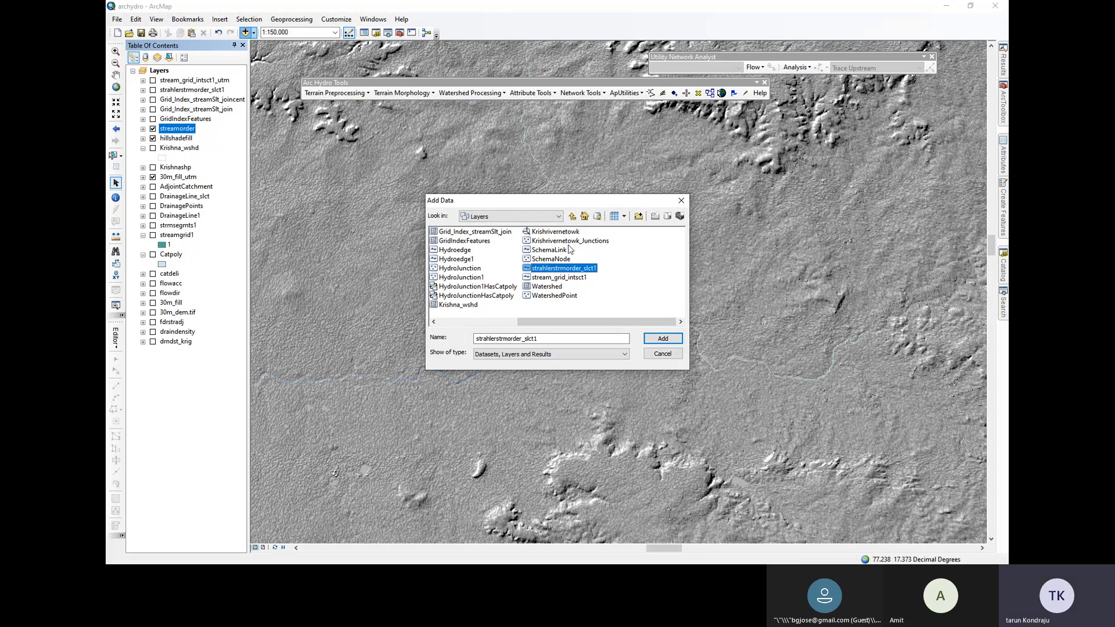
{"action": "left_click", "coordinate": [653, 339]}
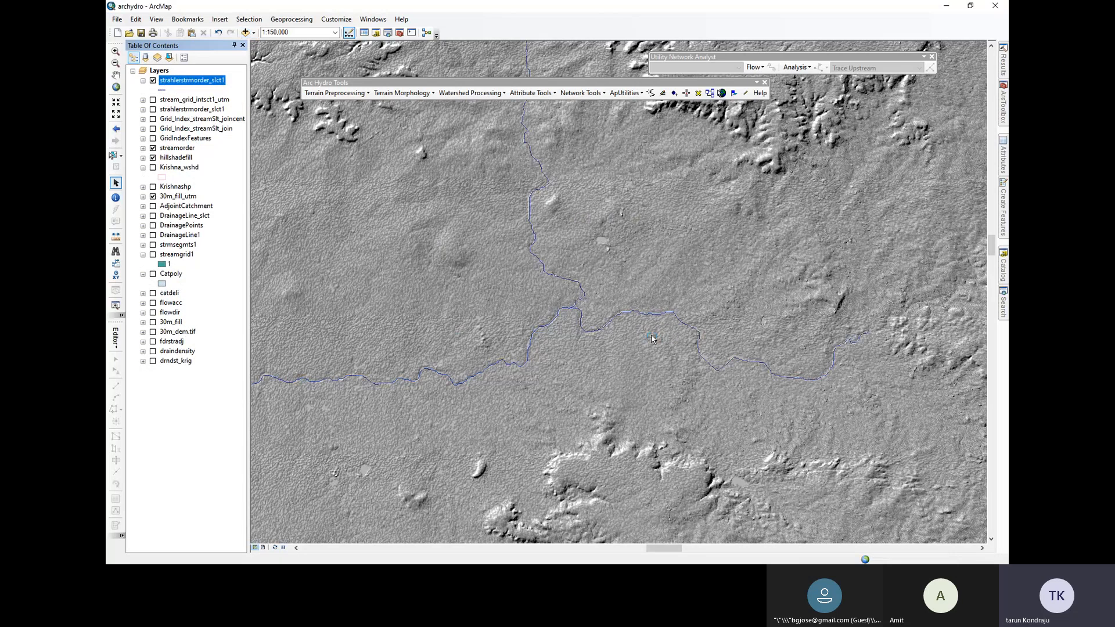
{"action": "scroll", "coordinate": [518, 296], "scroll_direction": "up", "scroll_amount": 2}
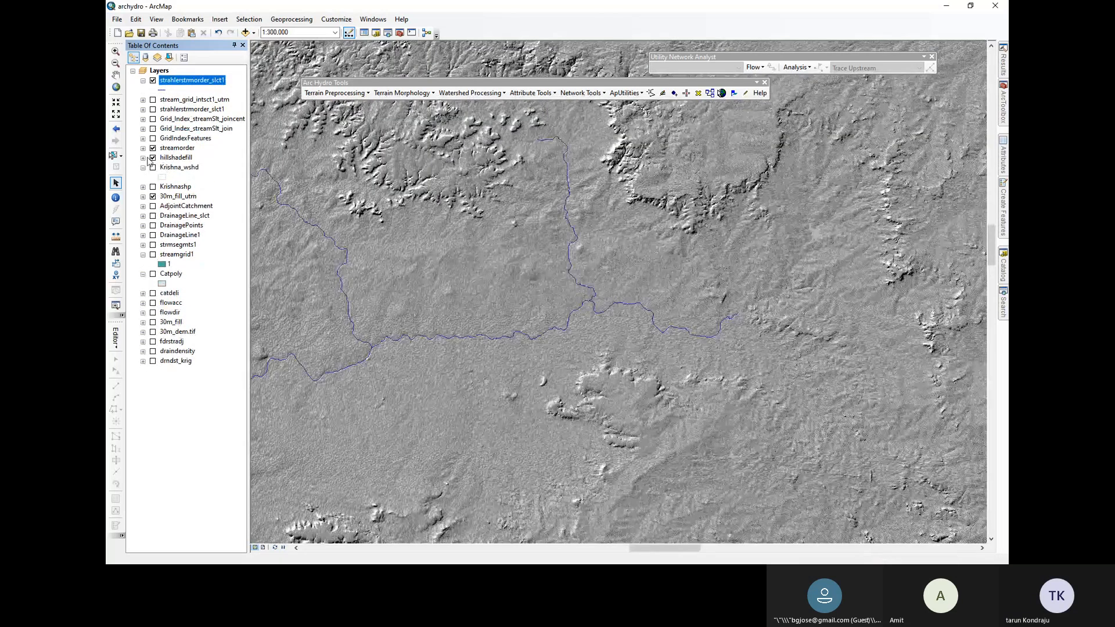
{"action": "left_click", "coordinate": [153, 158]}
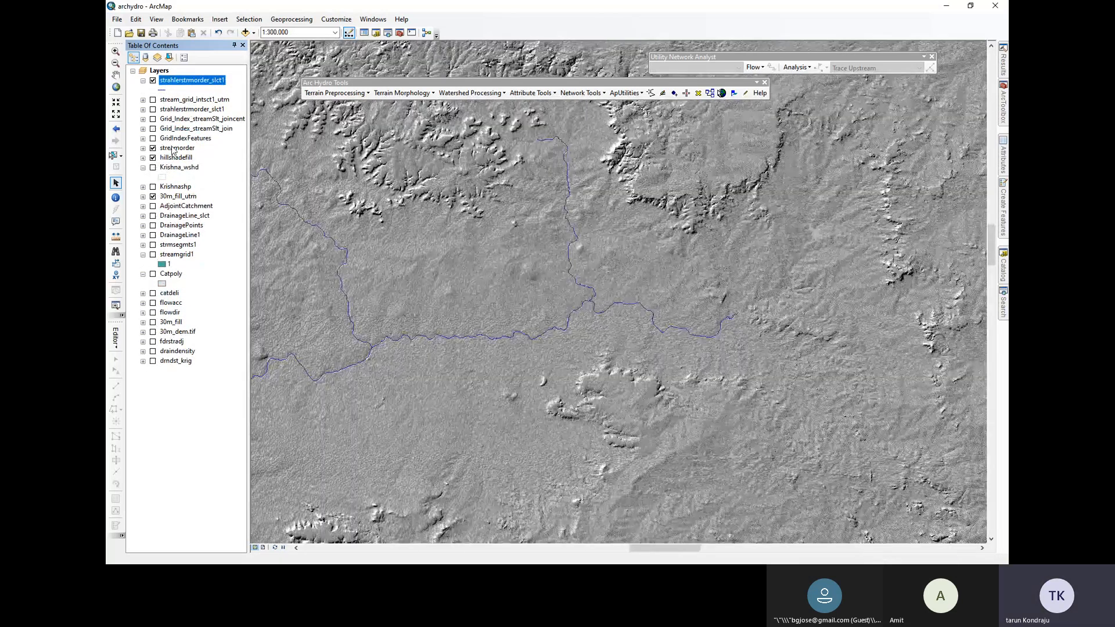
Symbolize the strahlerstrmorder_slct1 layer with graduated symbols based on the grid_code field
{"action": "right_click", "coordinate": [171, 86]}
{"action": "left_click", "coordinate": [224, 303]}
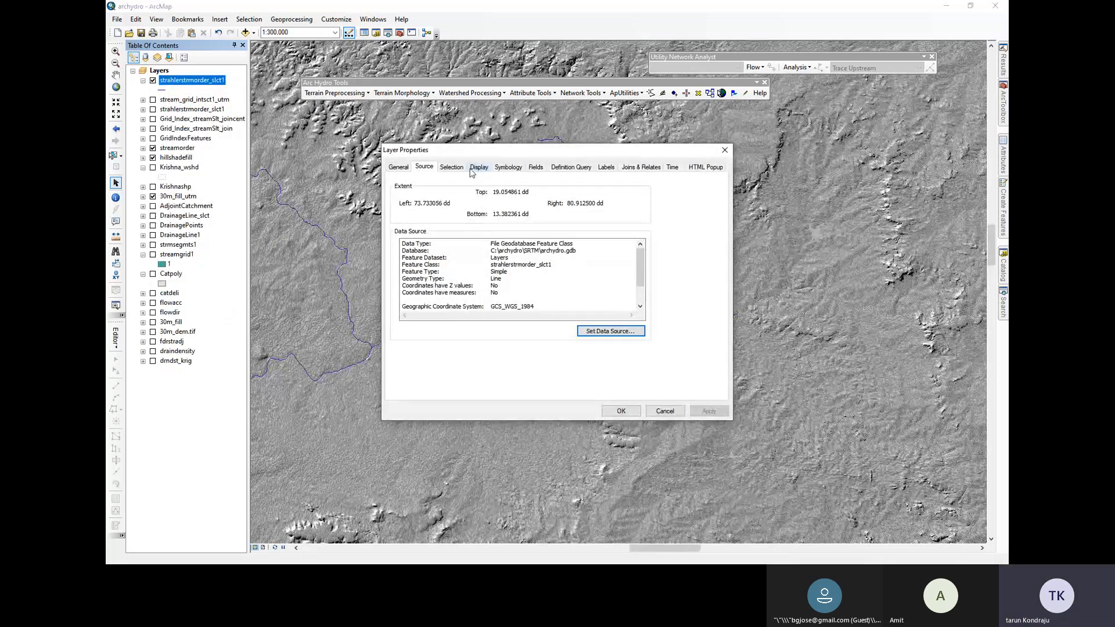
{"action": "left_click", "coordinate": [401, 168]}
{"action": "left_click", "coordinate": [449, 168]}
{"action": "left_click", "coordinate": [430, 169]}
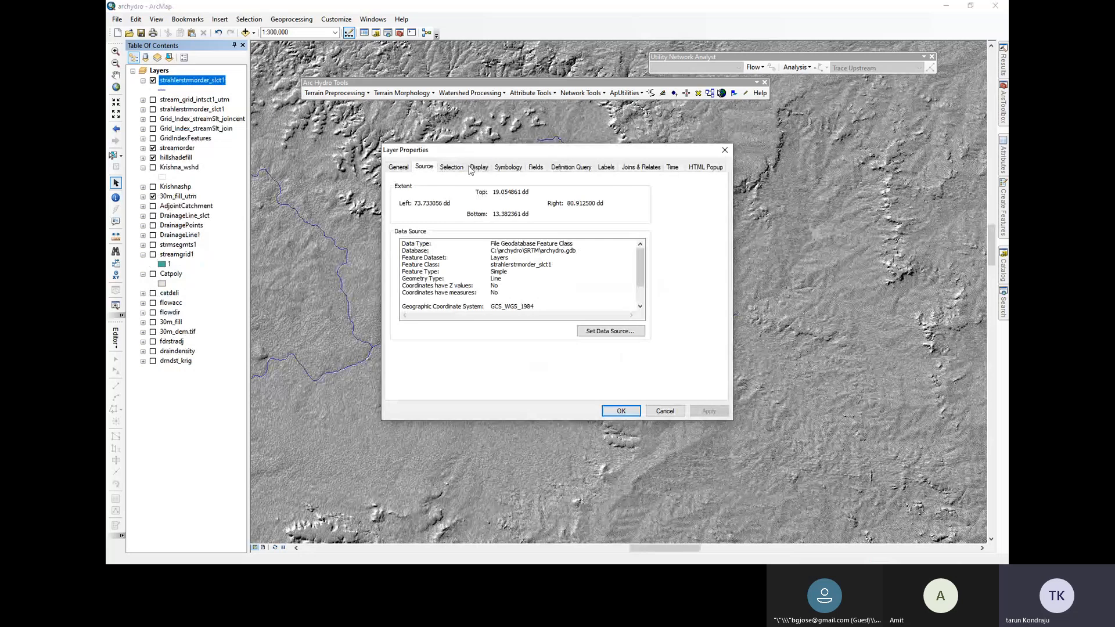
{"action": "left_click", "coordinate": [509, 167]}
{"action": "left_click", "coordinate": [407, 212]}
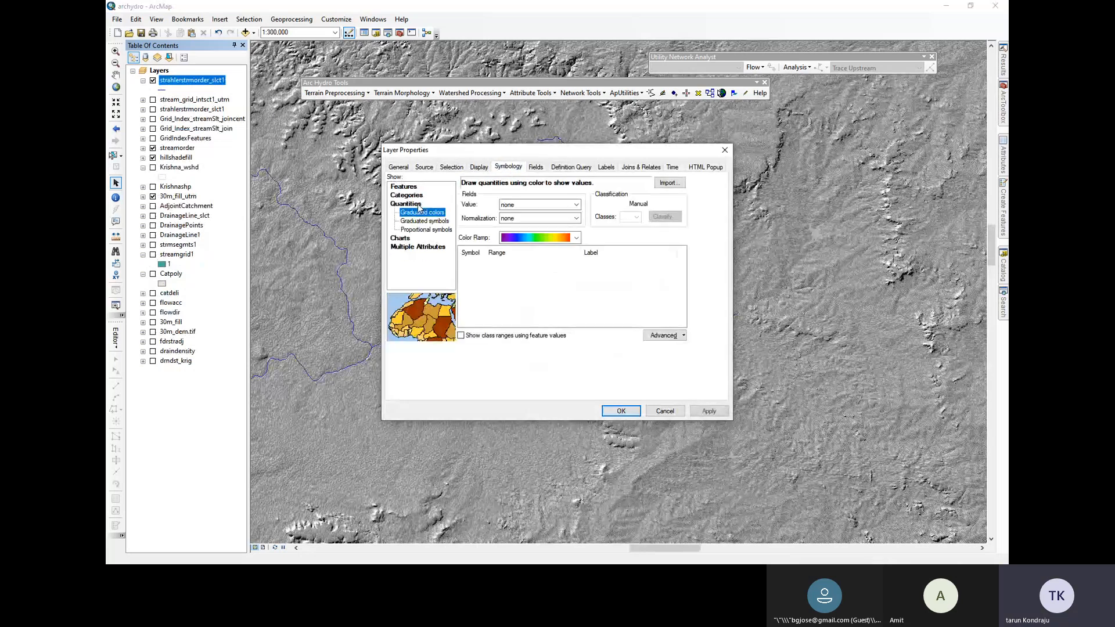
{"action": "left_click", "coordinate": [430, 221]}
{"action": "left_click", "coordinate": [576, 205]}
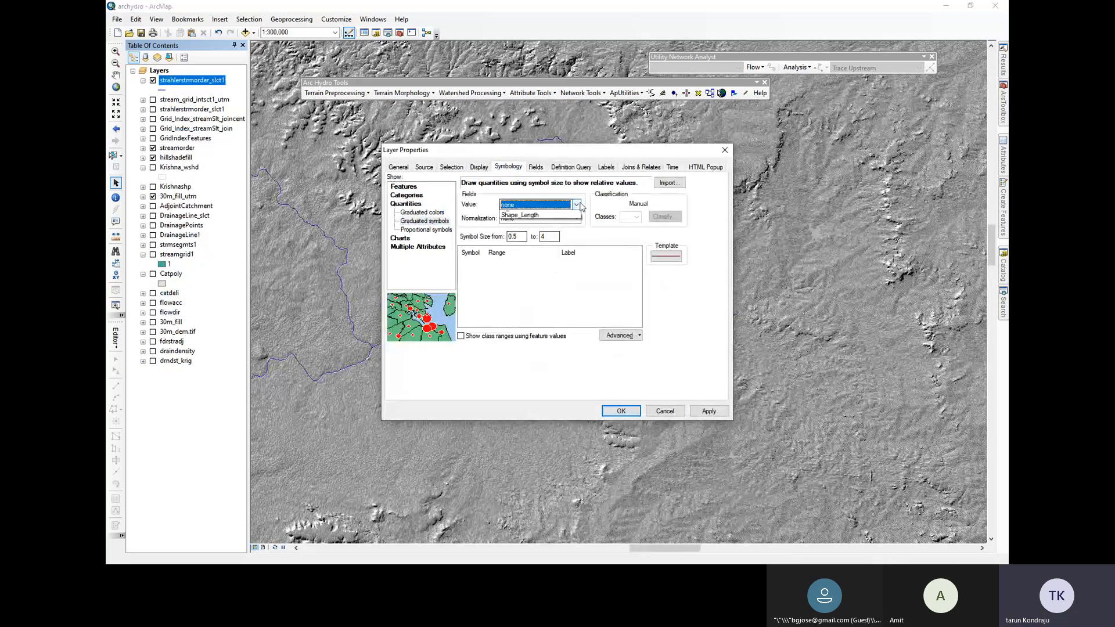
{"action": "left_click", "coordinate": [512, 229]}
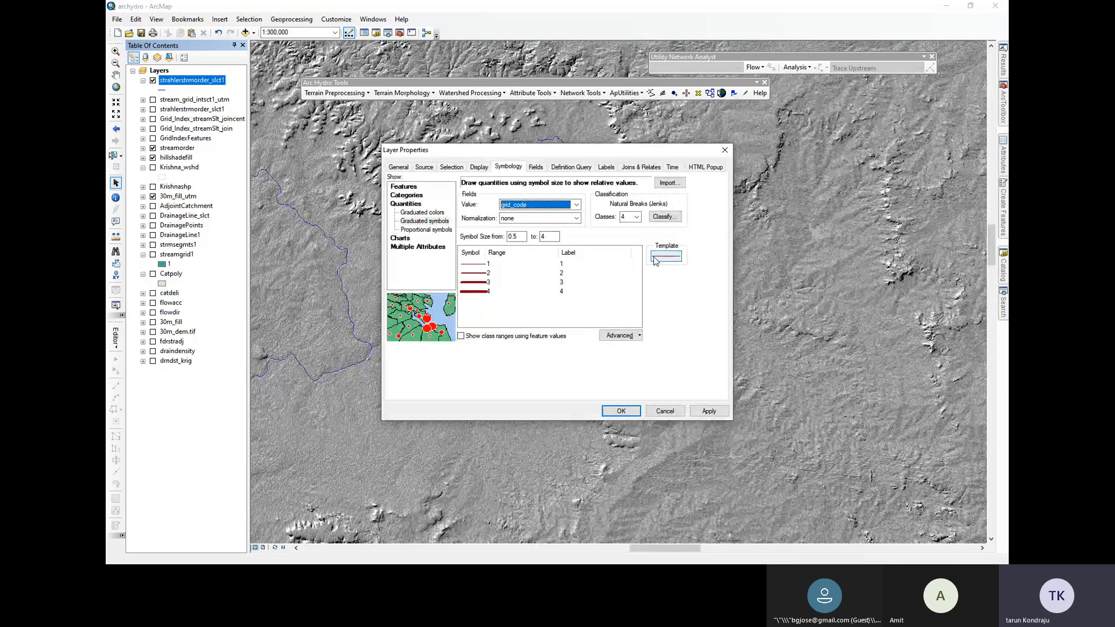
Set the graduated line template color to blue and apply the symbology to the stream layer
{"action": "left_click", "coordinate": [666, 256]}
{"action": "left_click", "coordinate": [458, 316]}
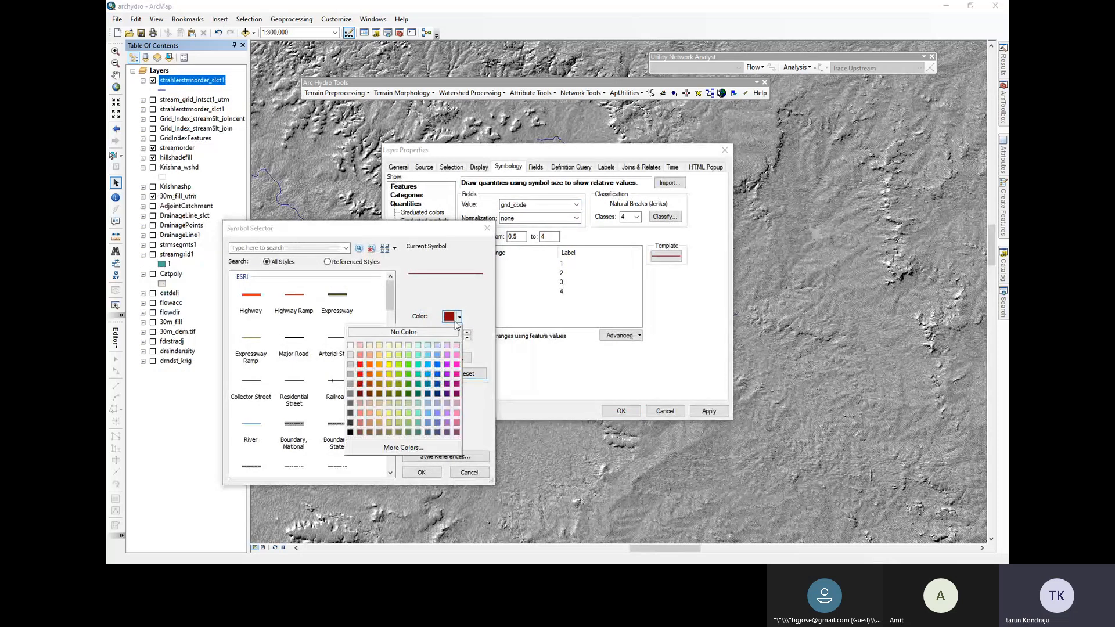
{"action": "left_click", "coordinate": [439, 366]}
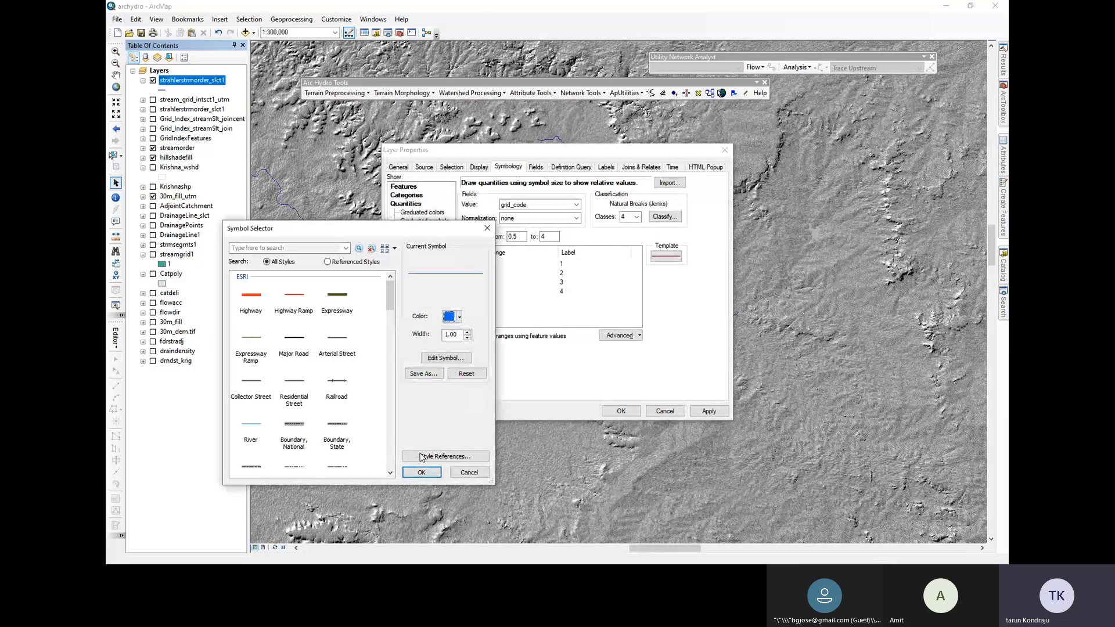
{"action": "left_click", "coordinate": [422, 473]}
{"action": "key", "text": "Return"}
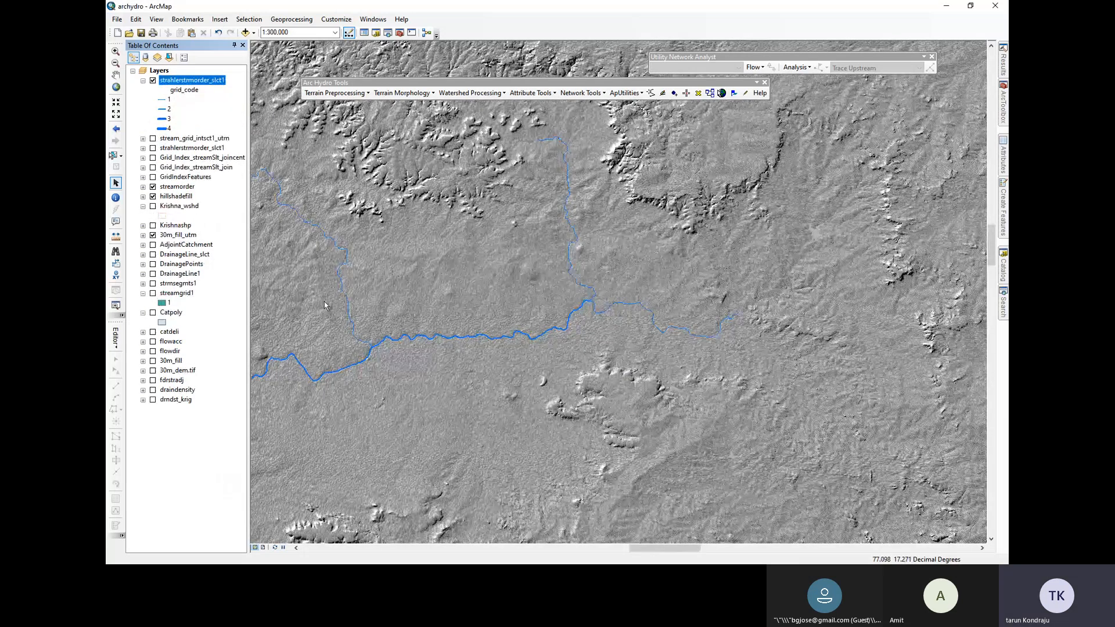
Examine the graduated stream order lines over the hillshade, from the whole basin to a confluence in the northwest
{"action": "scroll", "coordinate": [488, 315], "scroll_direction": "up", "scroll_amount": 1}
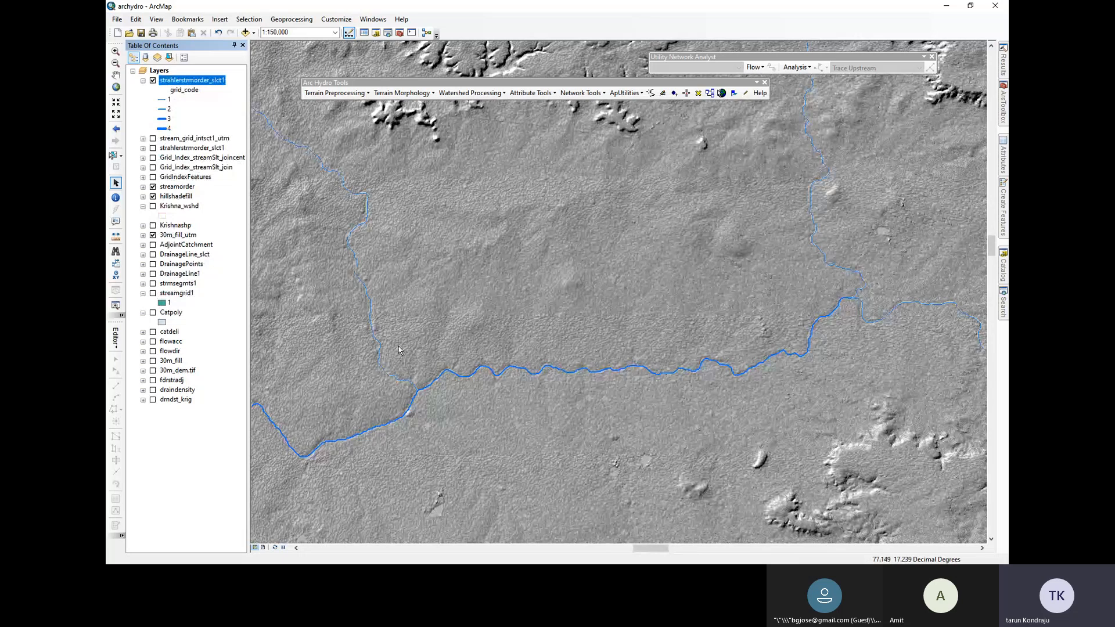
{"action": "scroll", "coordinate": [398, 355], "scroll_direction": "down", "scroll_amount": 3}
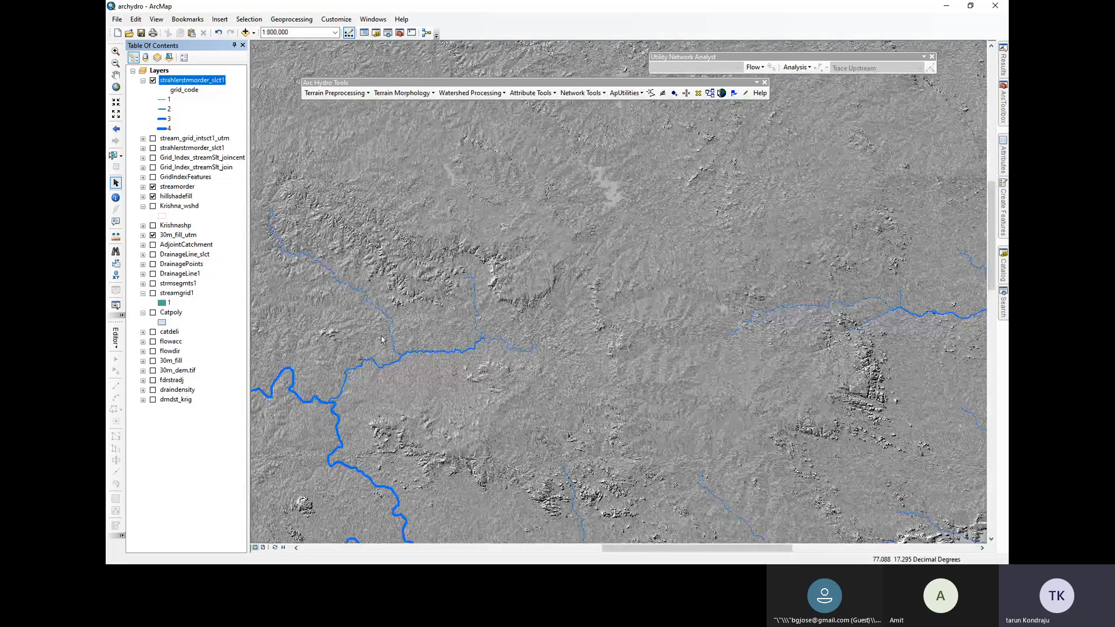
{"action": "scroll", "coordinate": [489, 320], "scroll_direction": "down", "scroll_amount": 1}
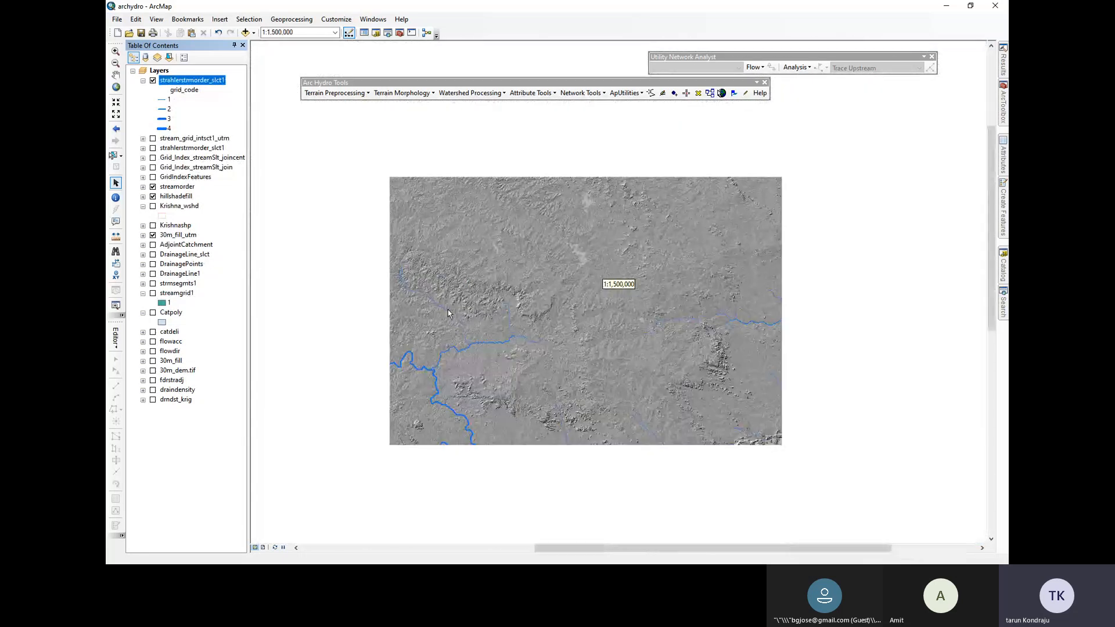
{"action": "scroll", "coordinate": [448, 309], "scroll_direction": "down", "scroll_amount": 1}
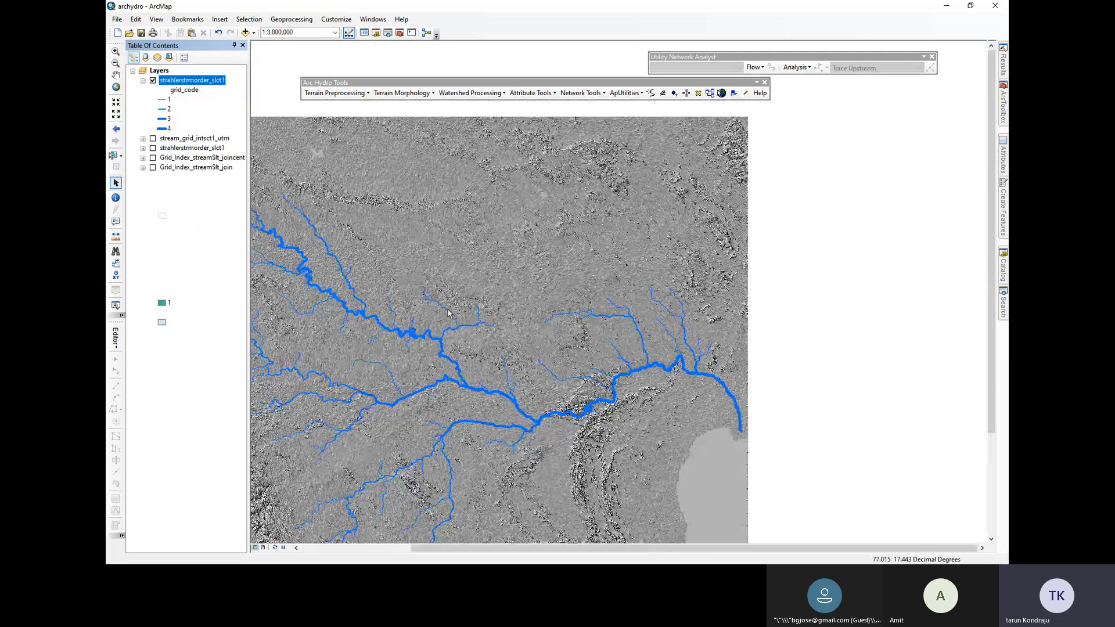
{"action": "scroll", "coordinate": [448, 313], "scroll_direction": "down", "scroll_amount": 1}
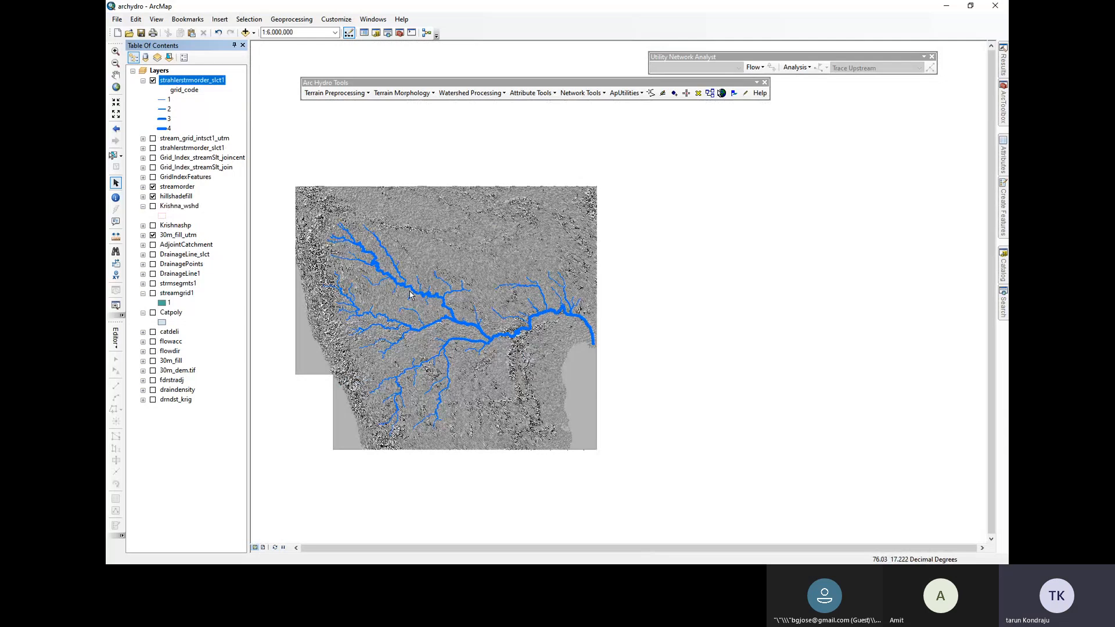
{"action": "scroll", "coordinate": [410, 295], "scroll_direction": "up", "scroll_amount": 1}
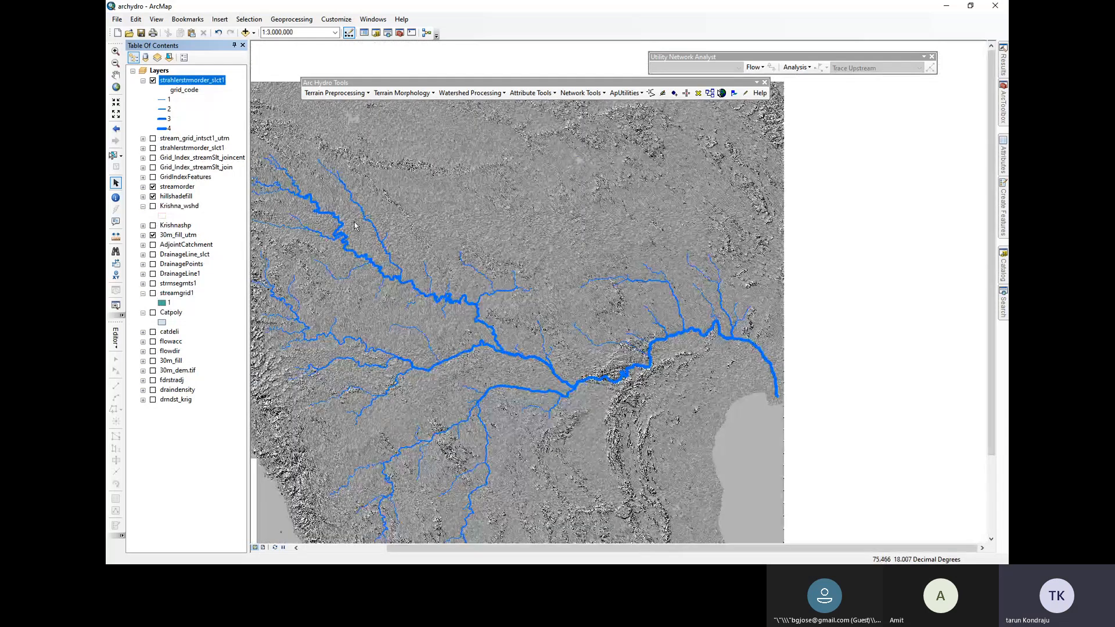
{"action": "scroll", "coordinate": [356, 226], "scroll_direction": "up", "scroll_amount": 5}
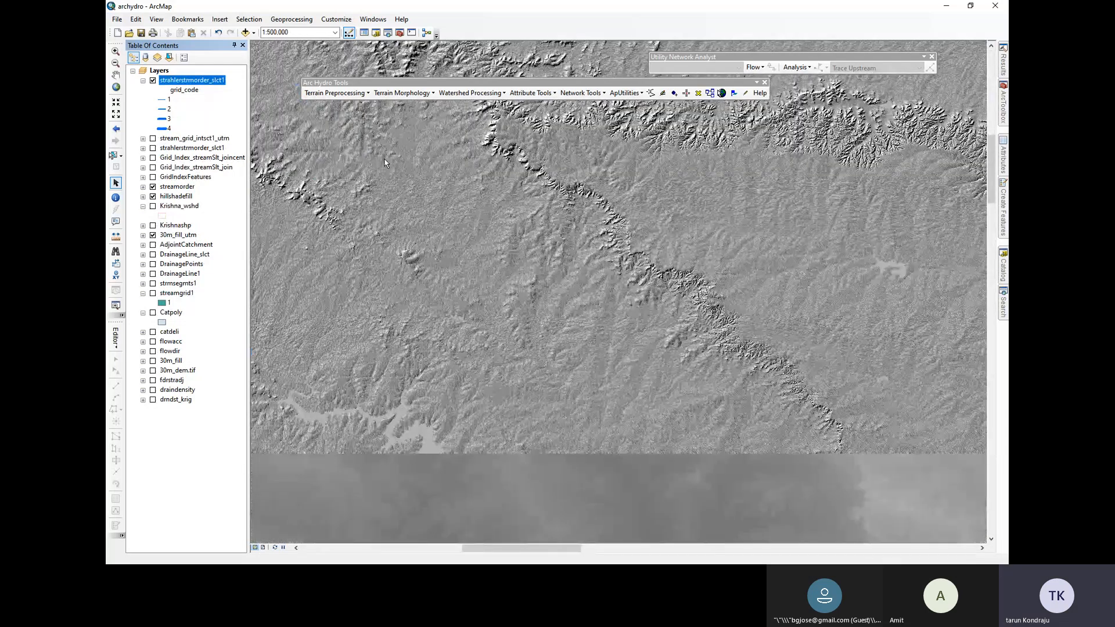
{"action": "scroll", "coordinate": [464, 244], "scroll_direction": "up", "scroll_amount": 1}
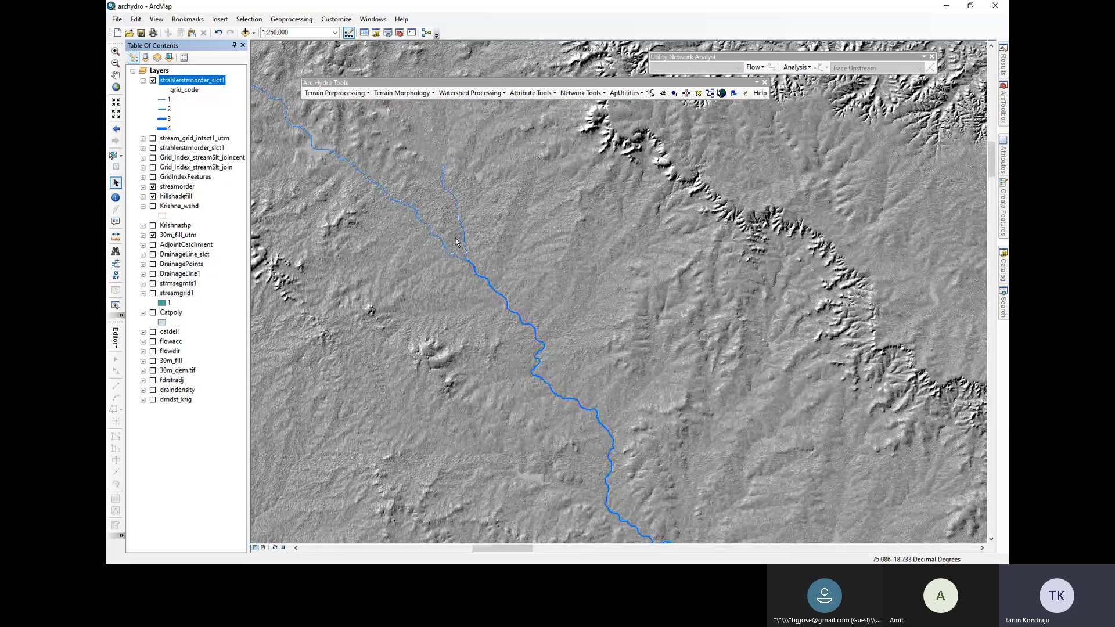
{"action": "scroll", "coordinate": [459, 231], "scroll_direction": "up", "scroll_amount": 2}
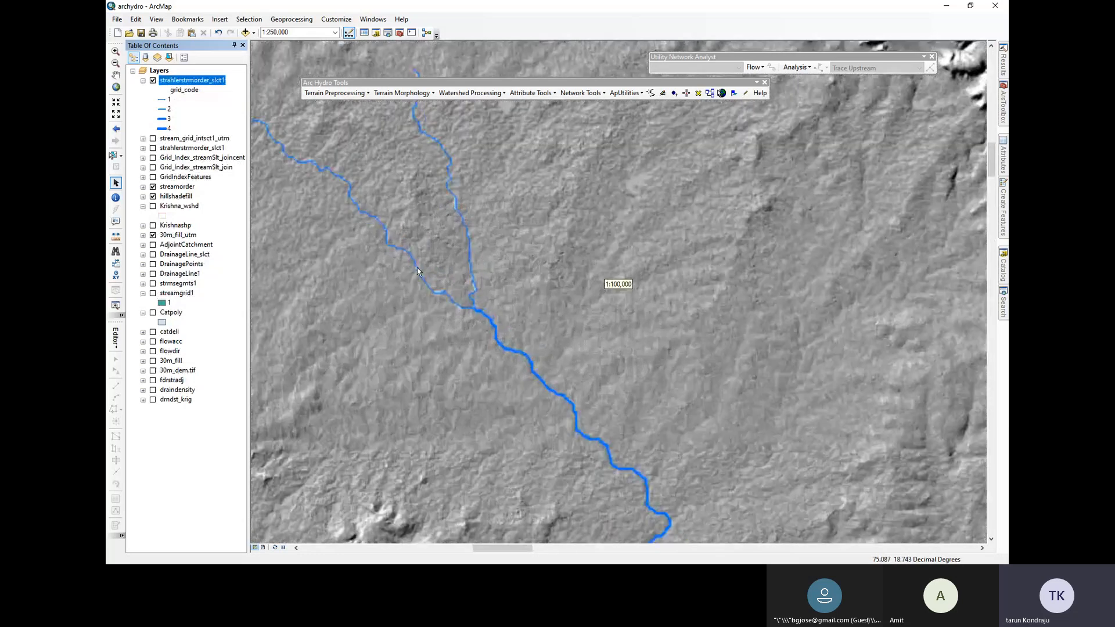
Show the DrainagePoints layer, hide hillshadefill, streamorder and 30m_fill_utm, and inspect the drainage points at the stream confluence
{"action": "left_click", "coordinate": [153, 264]}
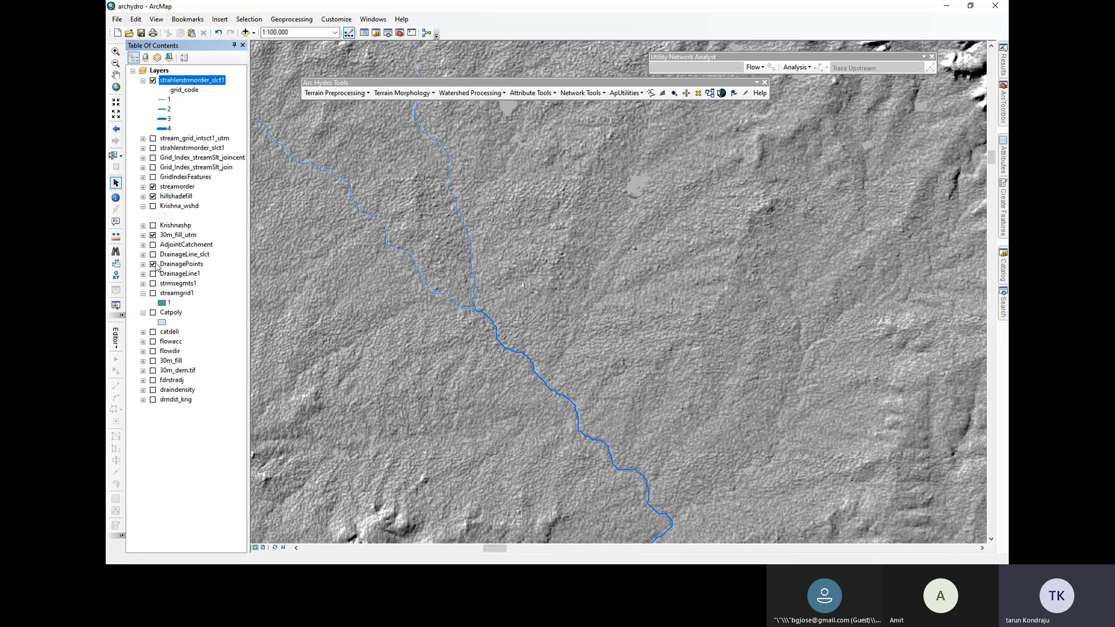
{"action": "left_click", "coordinate": [153, 196]}
{"action": "left_click", "coordinate": [153, 186]}
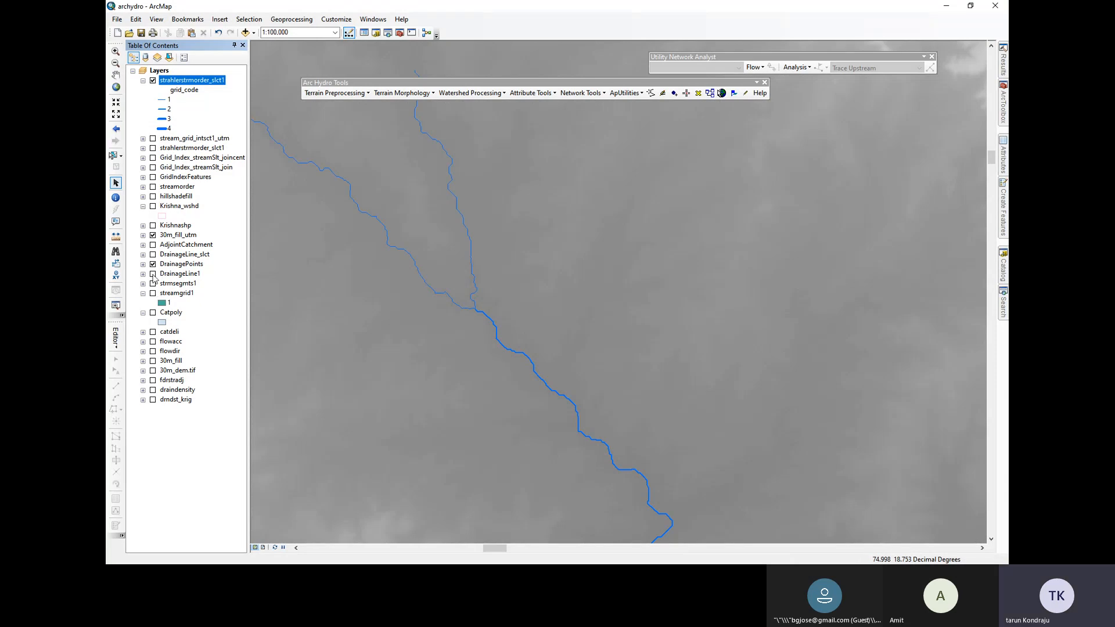
{"action": "left_click", "coordinate": [153, 235]}
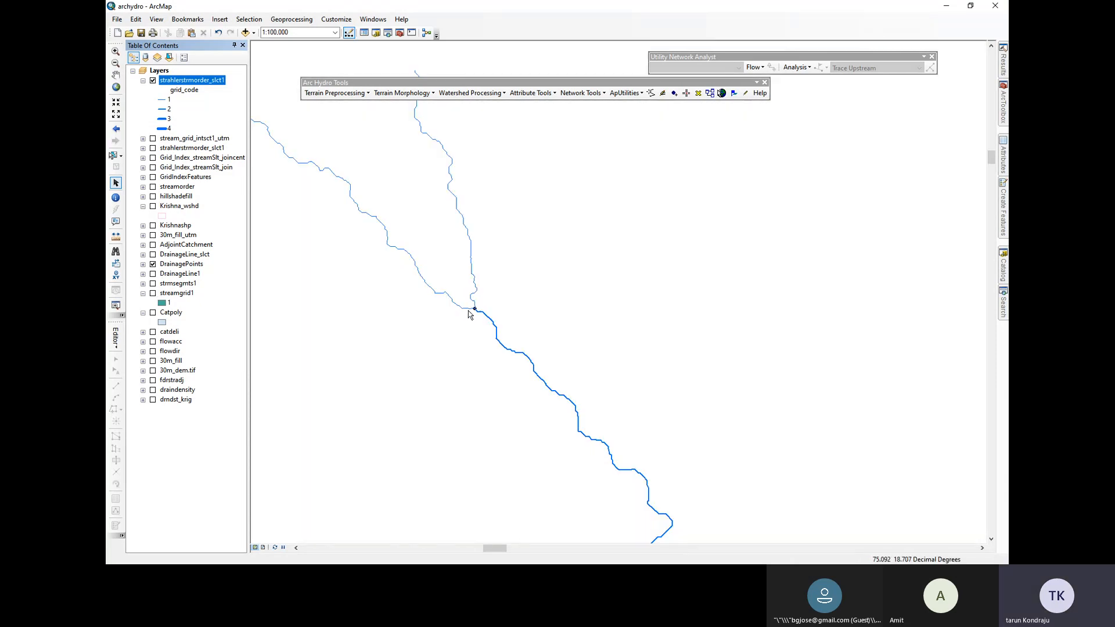
{"action": "scroll", "coordinate": [468, 311], "scroll_direction": "up", "scroll_amount": 3}
{"action": "scroll", "coordinate": [468, 310], "scroll_direction": "up", "scroll_amount": 5}
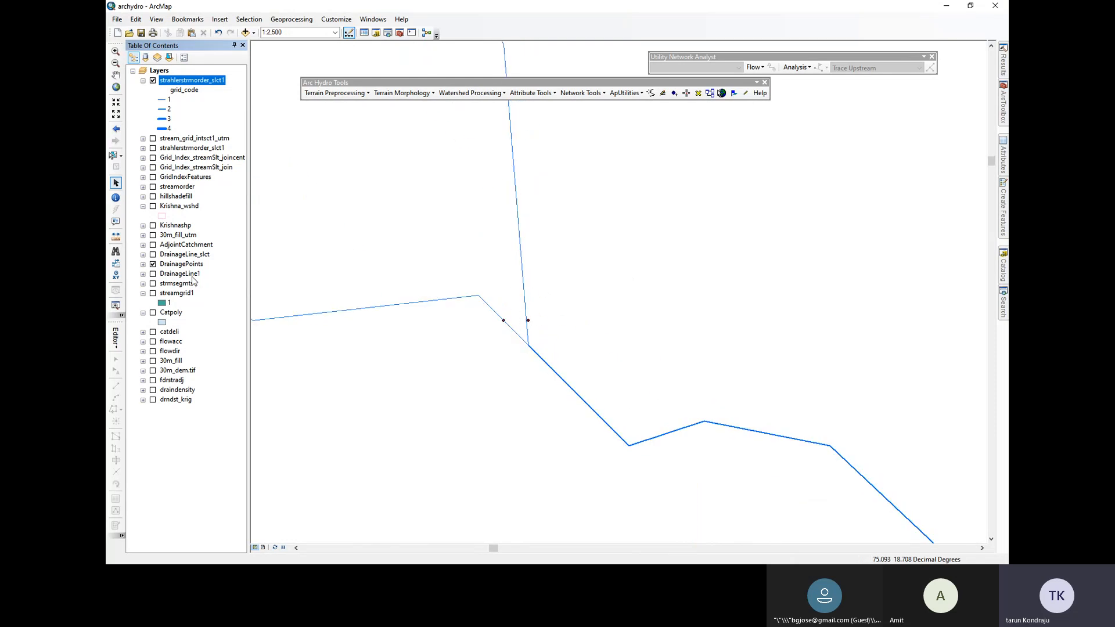
{"action": "scroll", "coordinate": [516, 297], "scroll_direction": "down", "scroll_amount": 3}
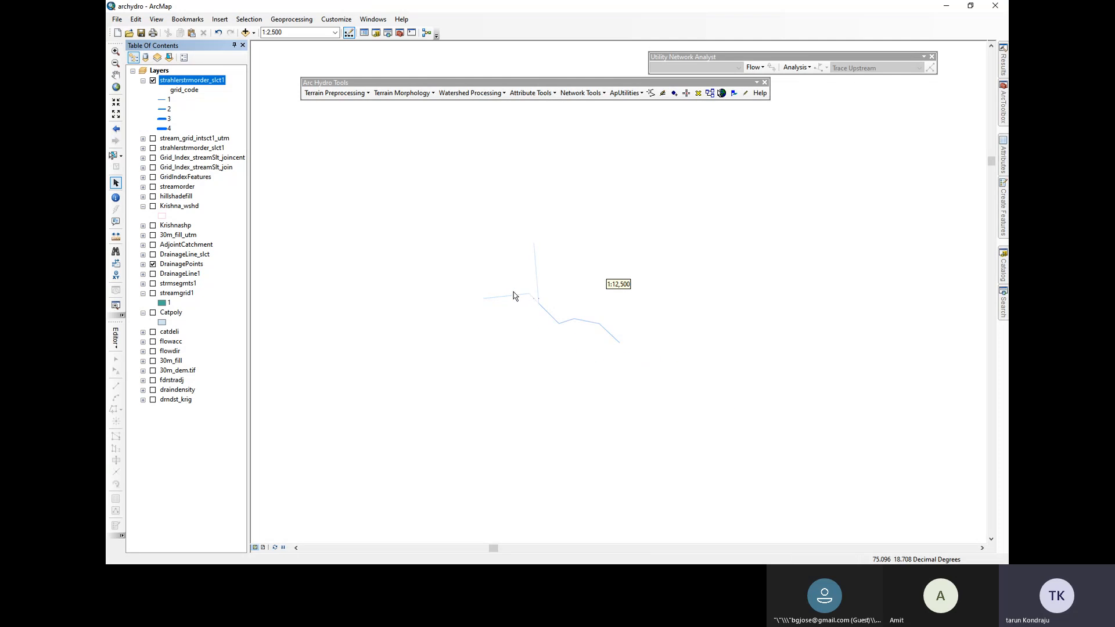
{"action": "scroll", "coordinate": [557, 291], "scroll_direction": "down", "scroll_amount": 2}
{"action": "scroll", "coordinate": [526, 265], "scroll_direction": "down", "scroll_amount": 2}
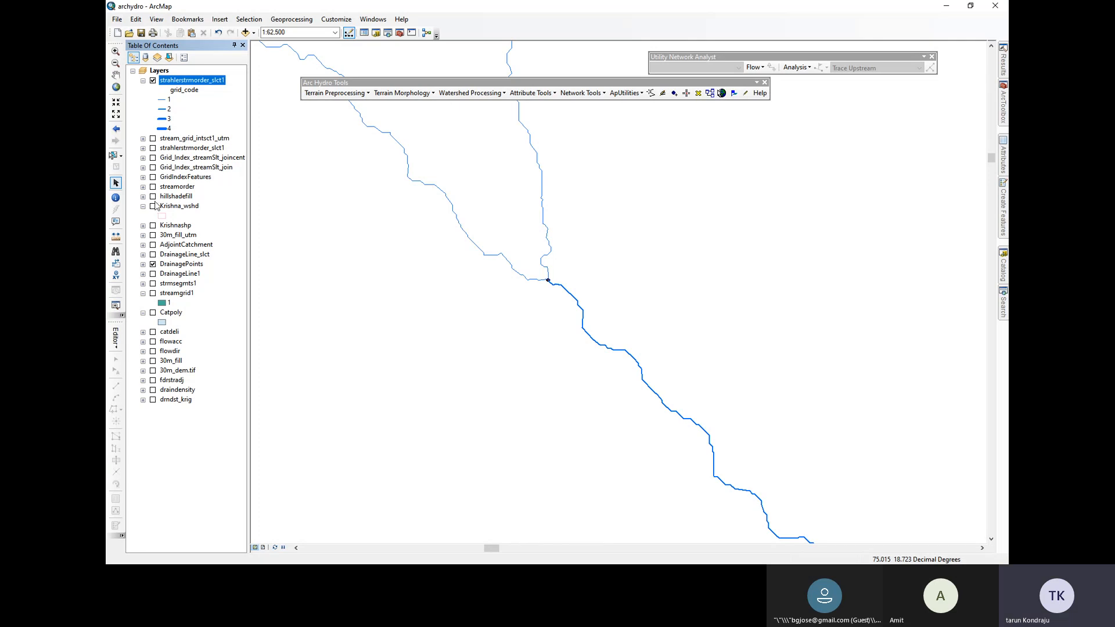
Display the Krishna_wshd layer and view the watershed boundaries meeting around the stream confluence
{"action": "left_click", "coordinate": [153, 206]}
{"action": "scroll", "coordinate": [536, 286], "scroll_direction": "down", "scroll_amount": 5}
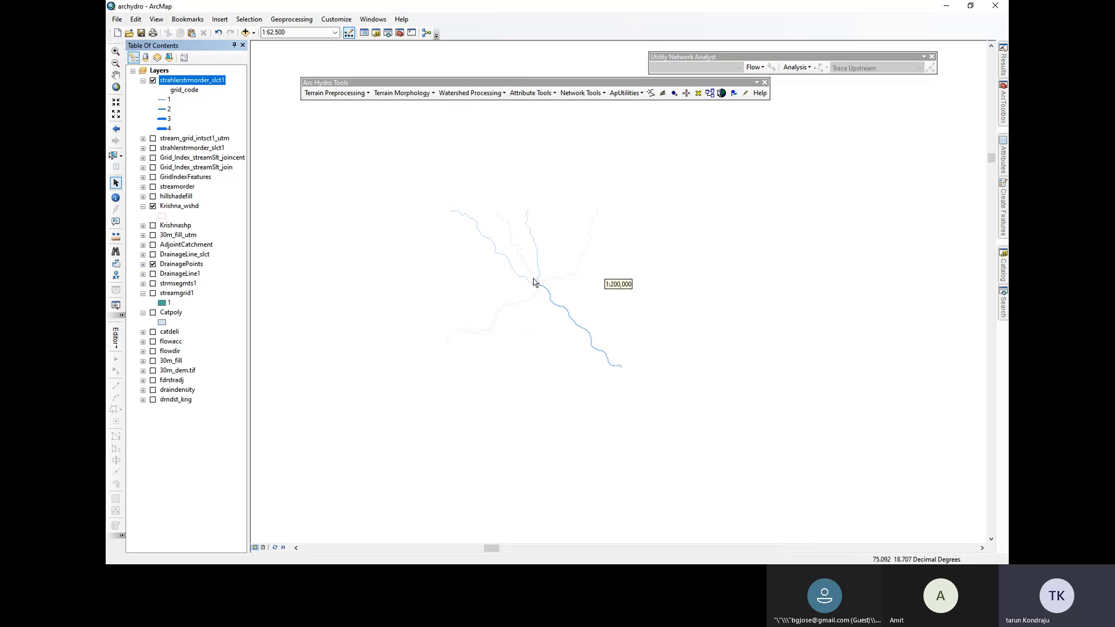
{"action": "scroll", "coordinate": [514, 196], "scroll_direction": "down", "scroll_amount": 1}
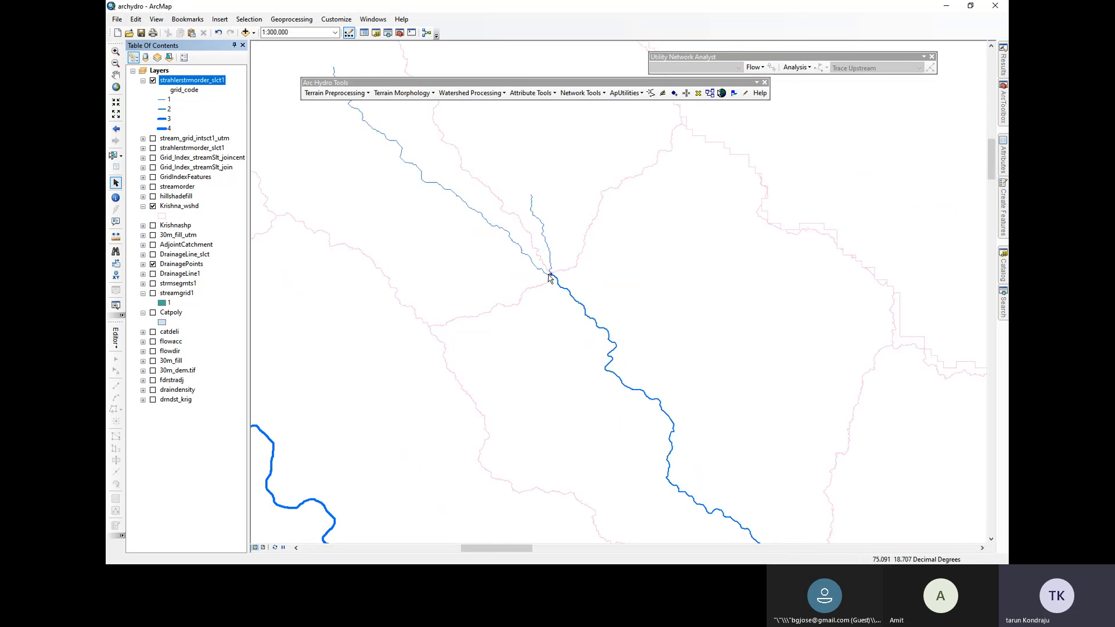
{"action": "scroll", "coordinate": [550, 278], "scroll_direction": "down", "scroll_amount": 3}
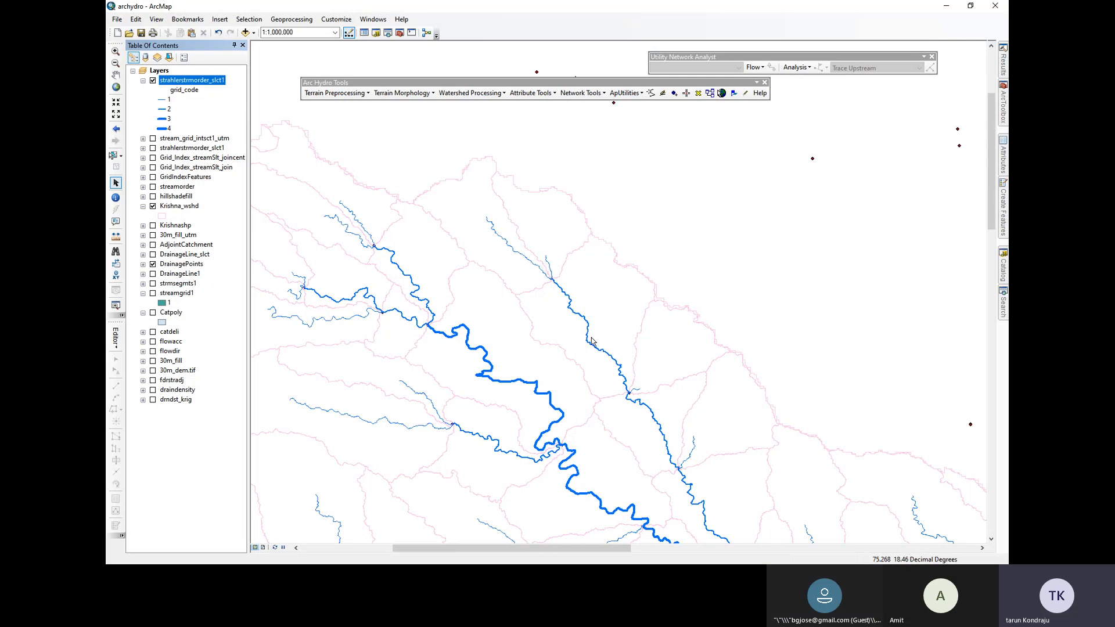
Examine how the stream orders, drainage points and watershed boundaries relate across the Krishna basin and at its outlet
{"action": "scroll", "coordinate": [630, 397], "scroll_direction": "down", "scroll_amount": 2}
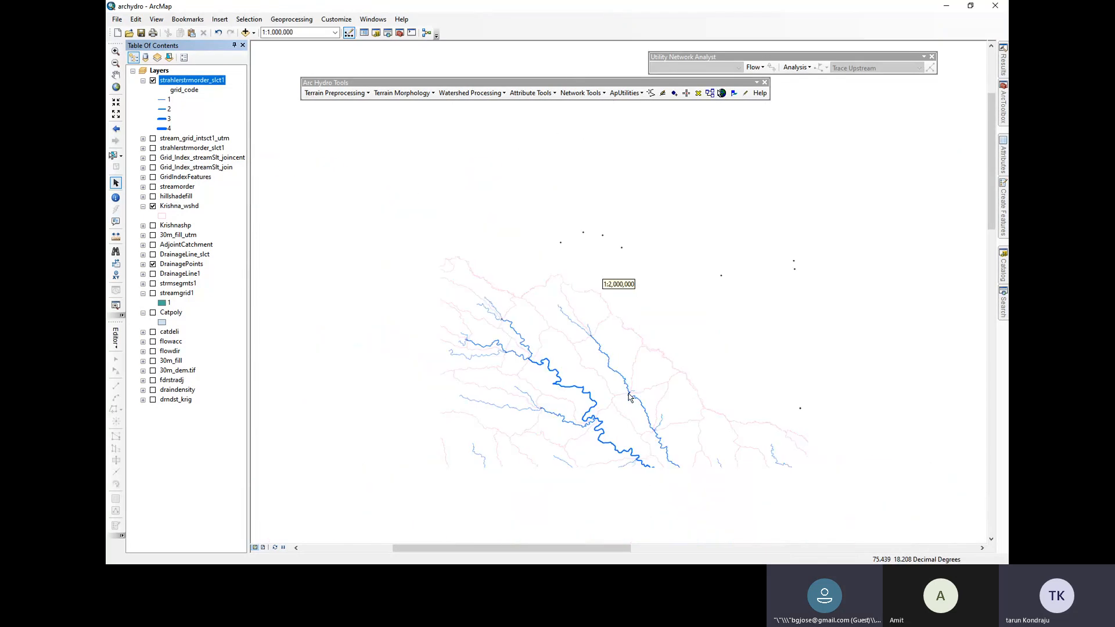
{"action": "scroll", "coordinate": [690, 503], "scroll_direction": "up", "scroll_amount": 2}
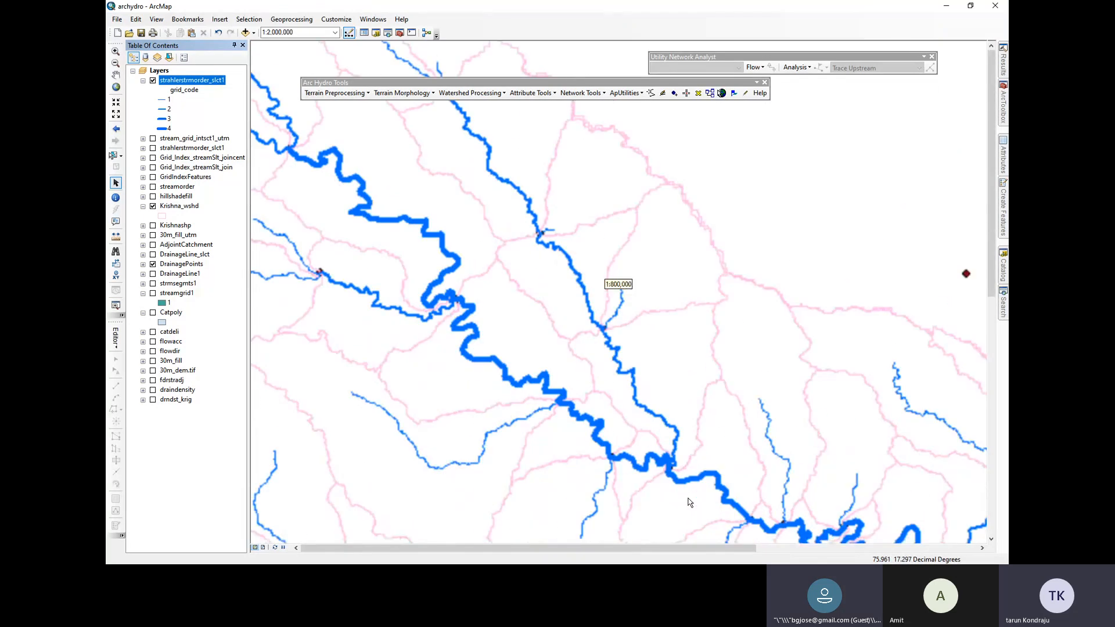
{"action": "scroll", "coordinate": [598, 466], "scroll_direction": "up", "scroll_amount": 1}
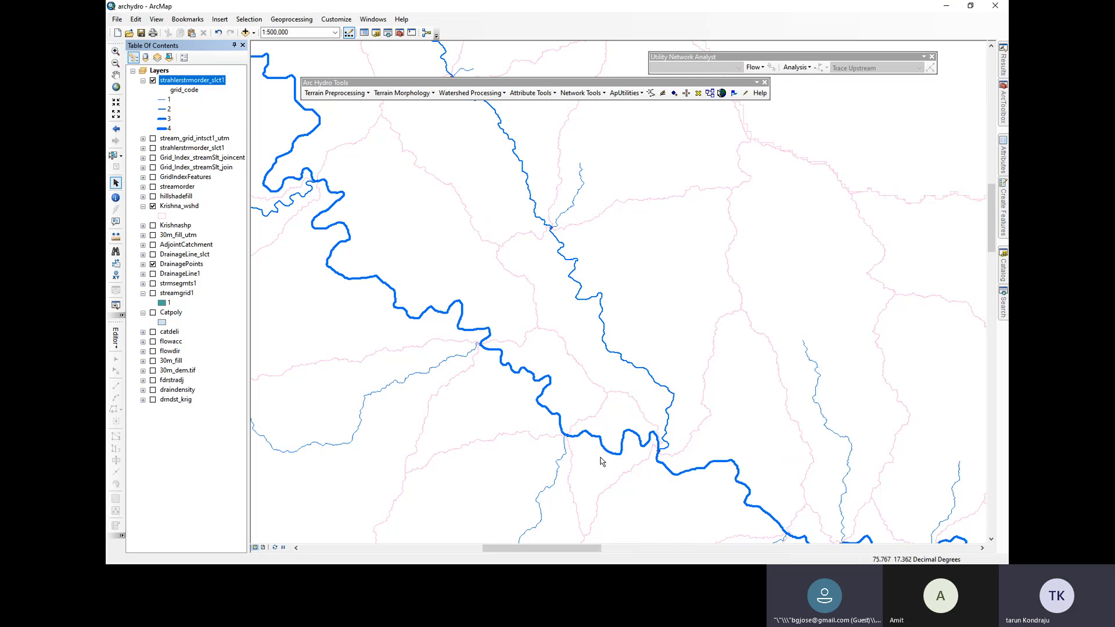
{"action": "scroll", "coordinate": [583, 401], "scroll_direction": "up", "scroll_amount": 5}
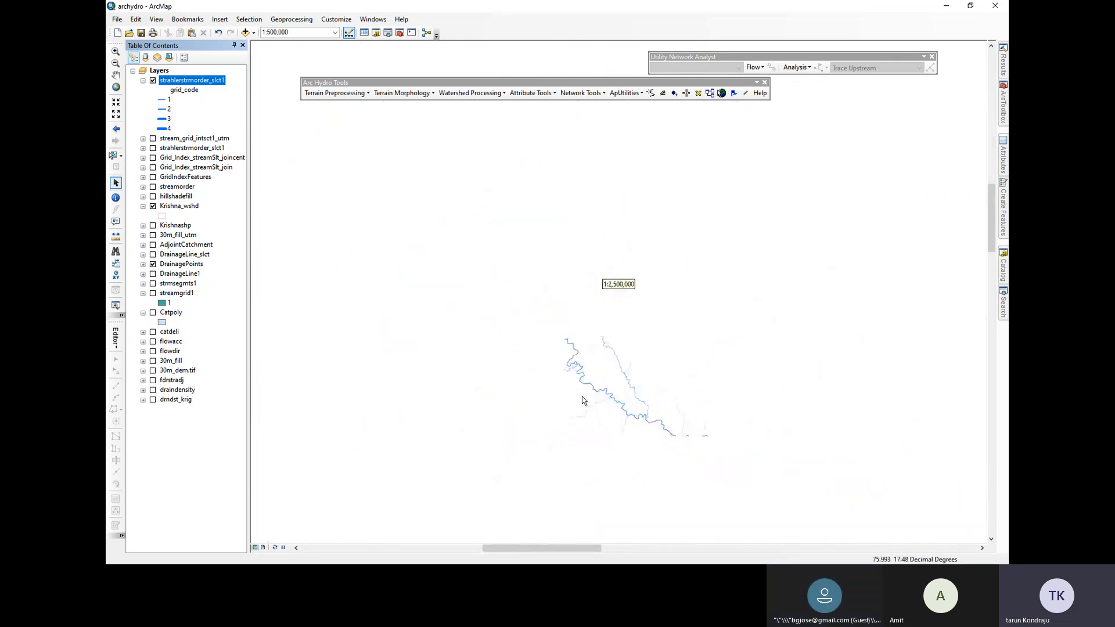
{"action": "scroll", "coordinate": [603, 409], "scroll_direction": "up", "scroll_amount": 3}
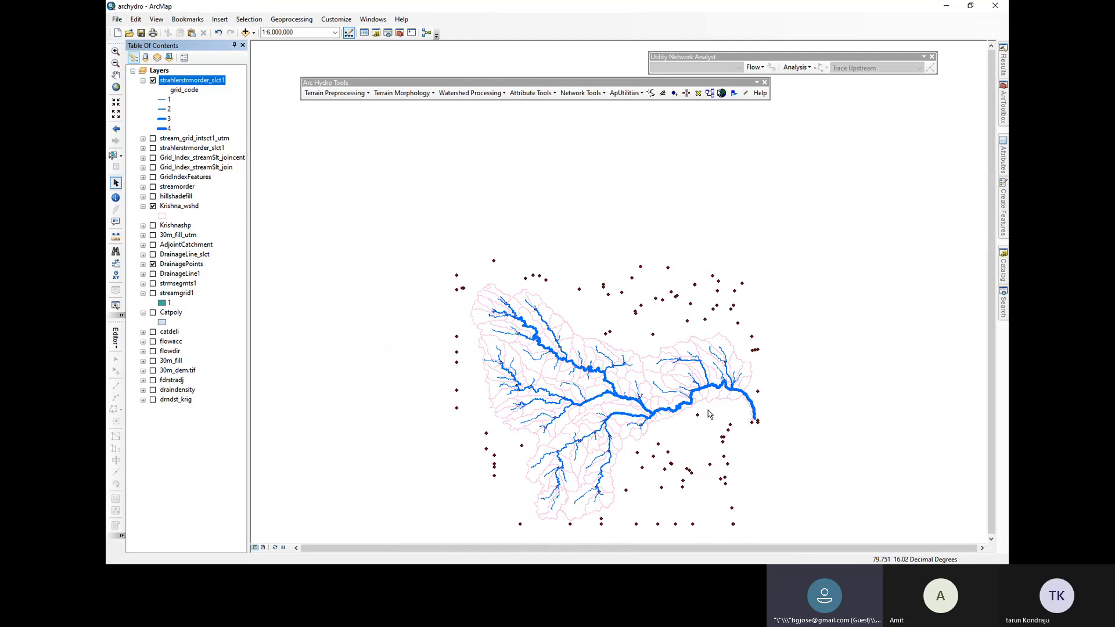
{"action": "scroll", "coordinate": [685, 450], "scroll_direction": "down", "scroll_amount": 3}
{"action": "scroll", "coordinate": [749, 302], "scroll_direction": "up", "scroll_amount": 2}
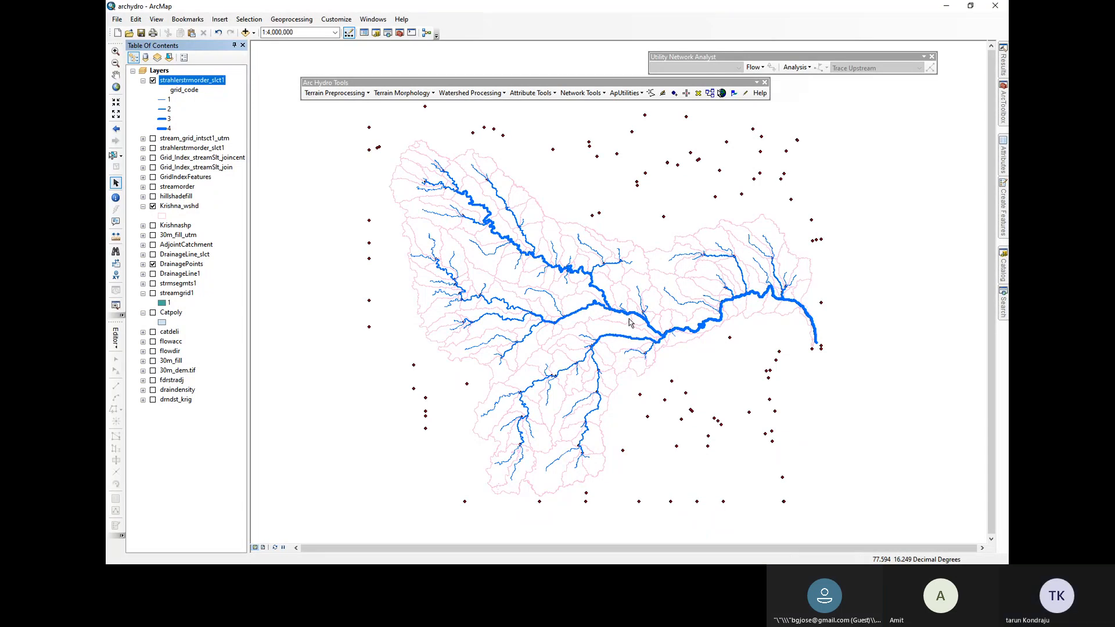
{"action": "scroll", "coordinate": [820, 308], "scroll_direction": "up", "scroll_amount": 6}
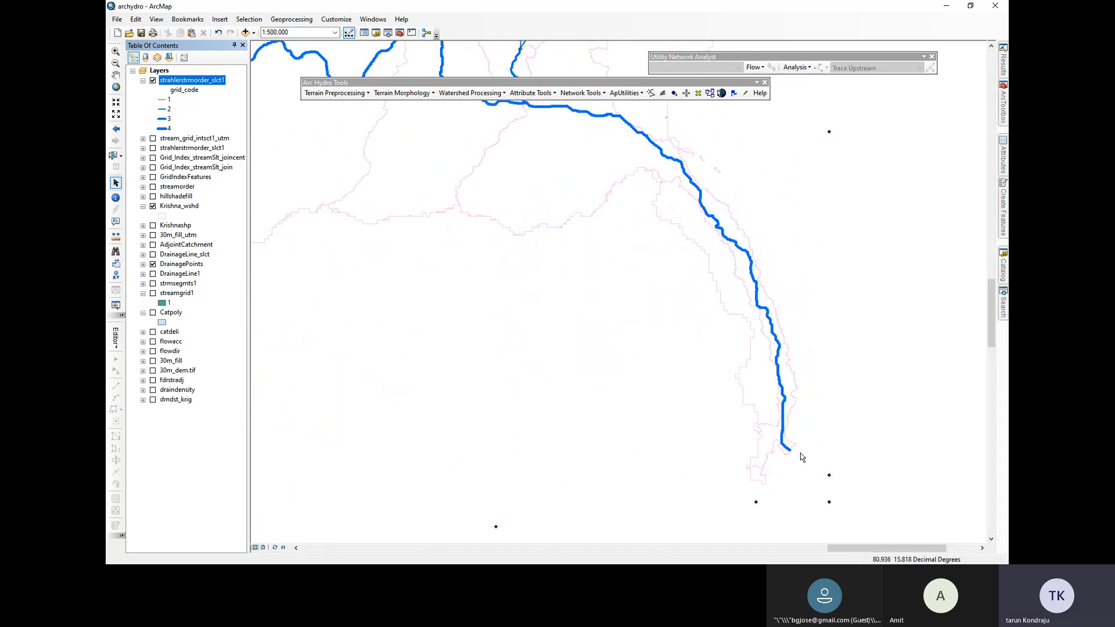
{"action": "scroll", "coordinate": [787, 455], "scroll_direction": "down", "scroll_amount": 5}
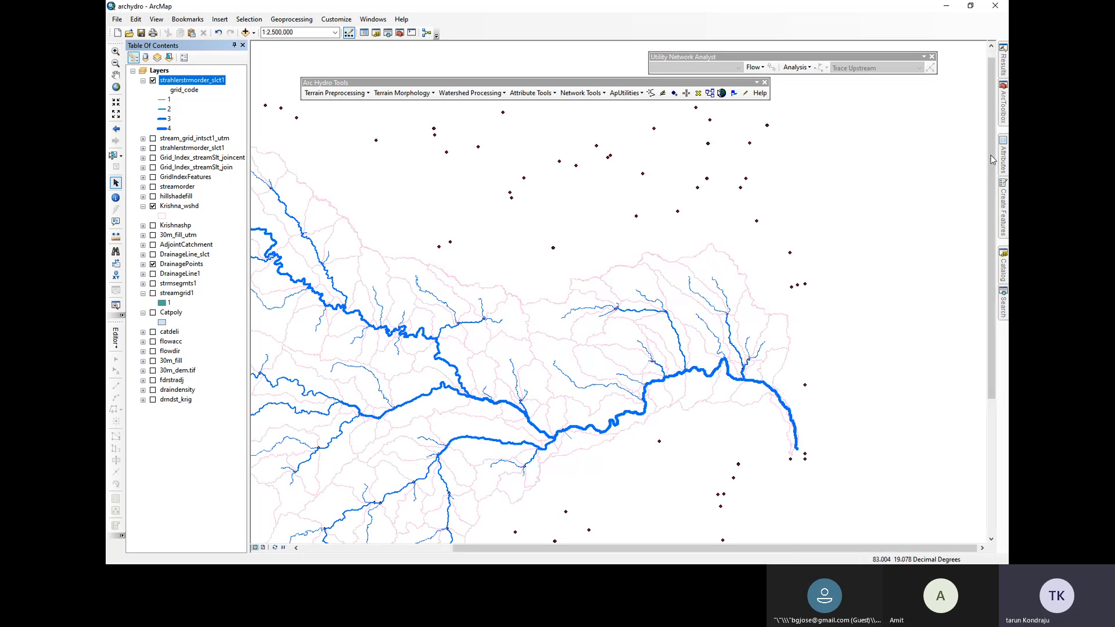
Find the Drainage Line Processing tool in Arc Hydro's Terrain Preprocessing toolset, view its input and output parameters, and close it without running
{"action": "left_click", "coordinate": [1004, 121]}
{"action": "scroll", "coordinate": [895, 418], "scroll_direction": "up", "scroll_amount": 15}
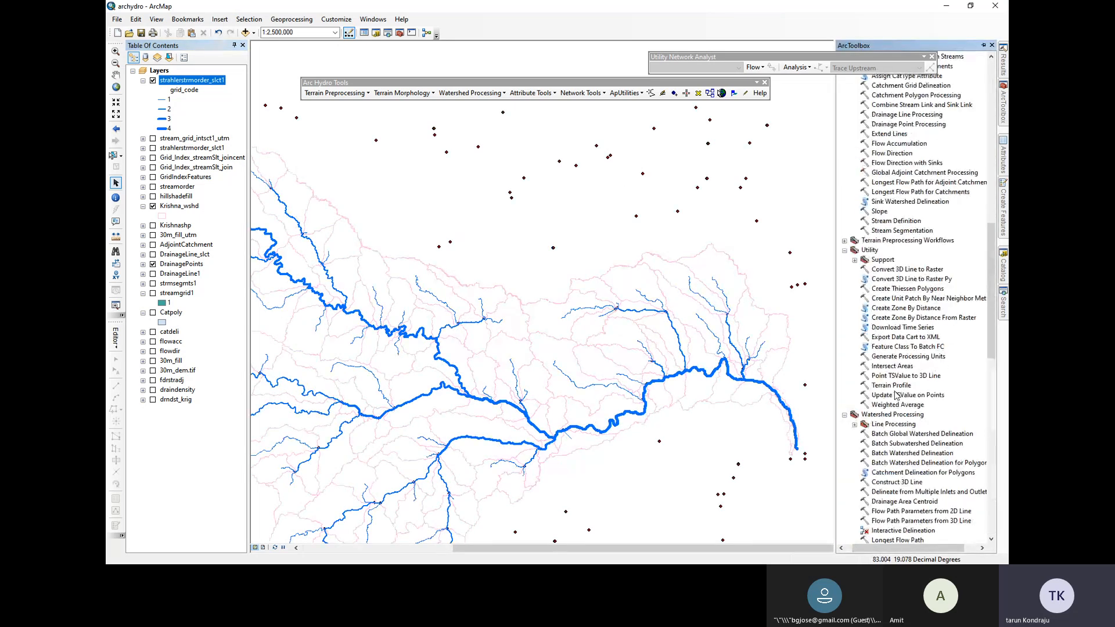
{"action": "scroll", "coordinate": [892, 360], "scroll_direction": "up", "scroll_amount": 11}
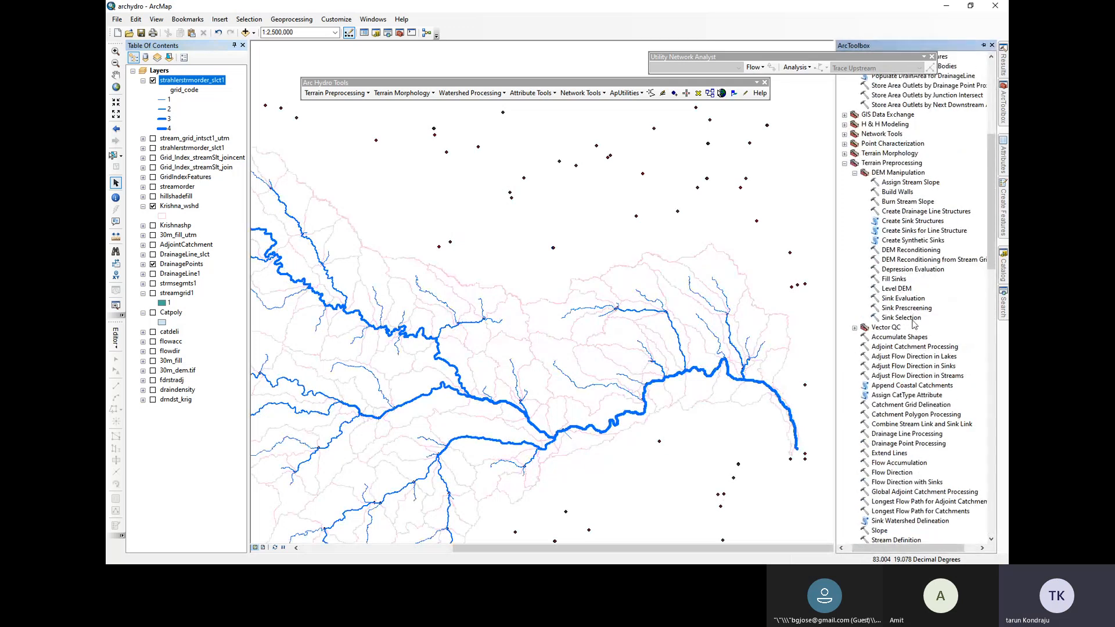
{"action": "scroll", "coordinate": [916, 343], "scroll_direction": "down", "scroll_amount": 3}
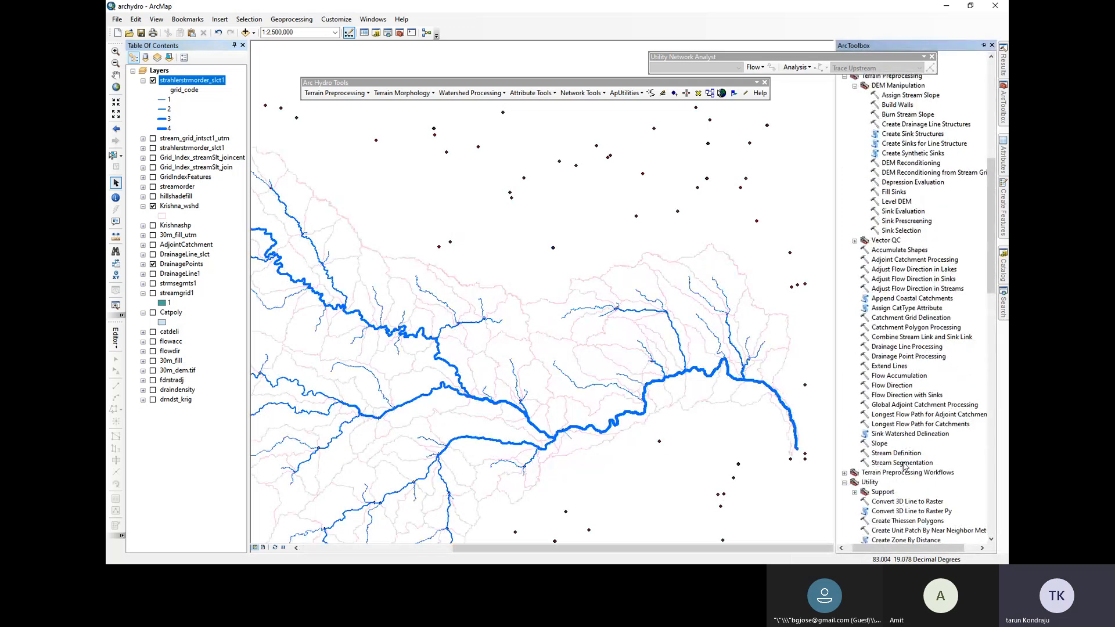
{"action": "double_click", "coordinate": [904, 347]}
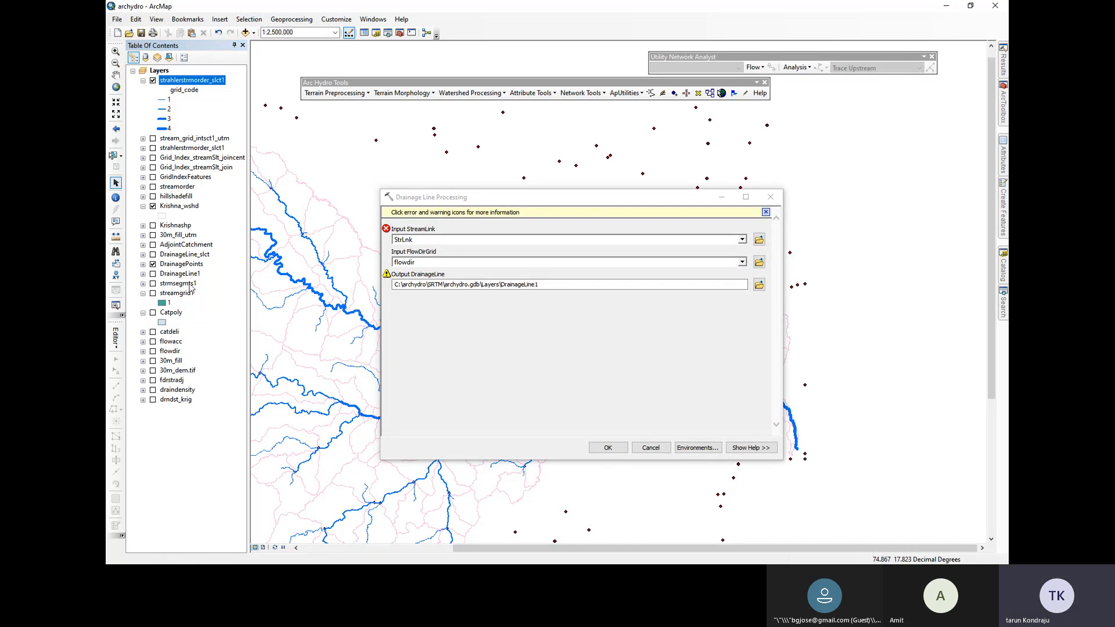
{"action": "left_click", "coordinate": [770, 196]}
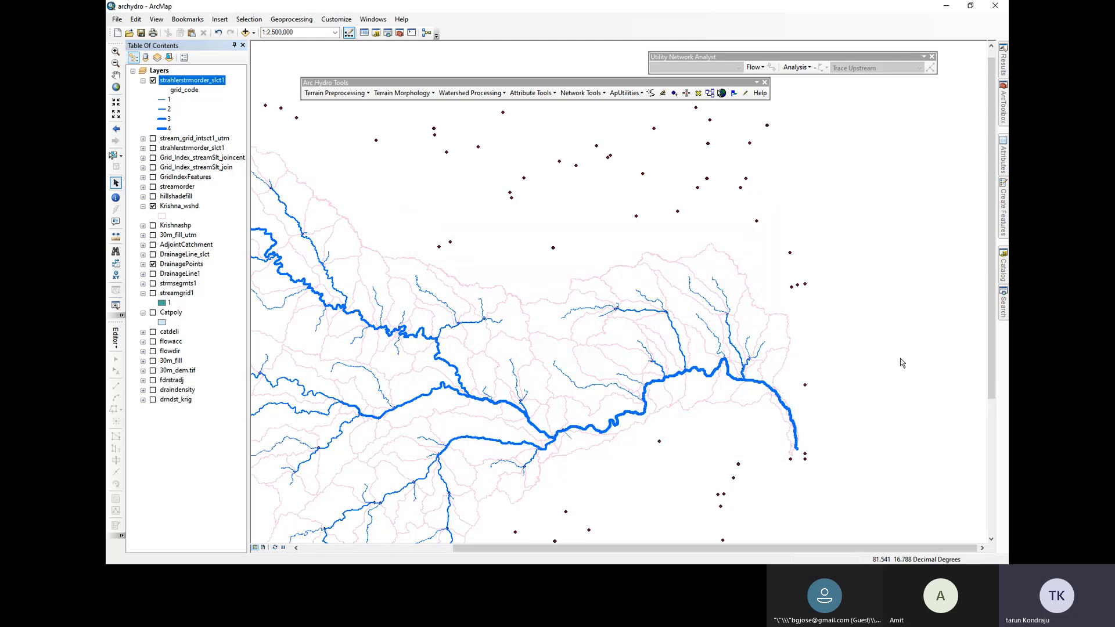
Point out the Drainage Line Processing and Drainage Point Processing tools, and browse to the Spatial Analyst Hydrology toolset
{"action": "mouse_move", "coordinate": [1007, 274]}
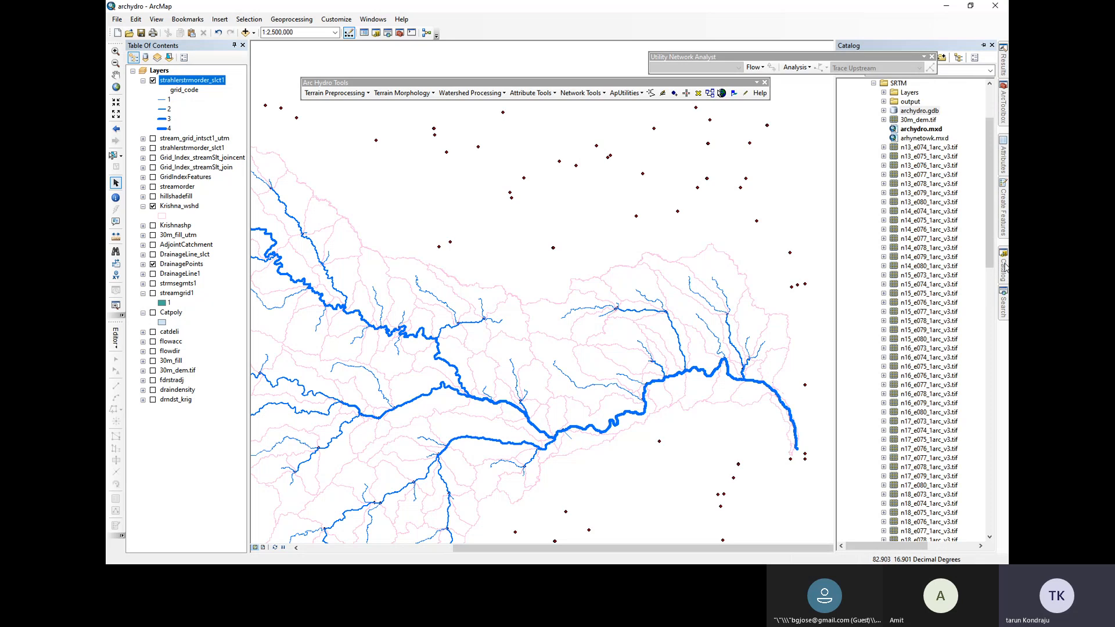
{"action": "mouse_move", "coordinate": [1003, 128]}
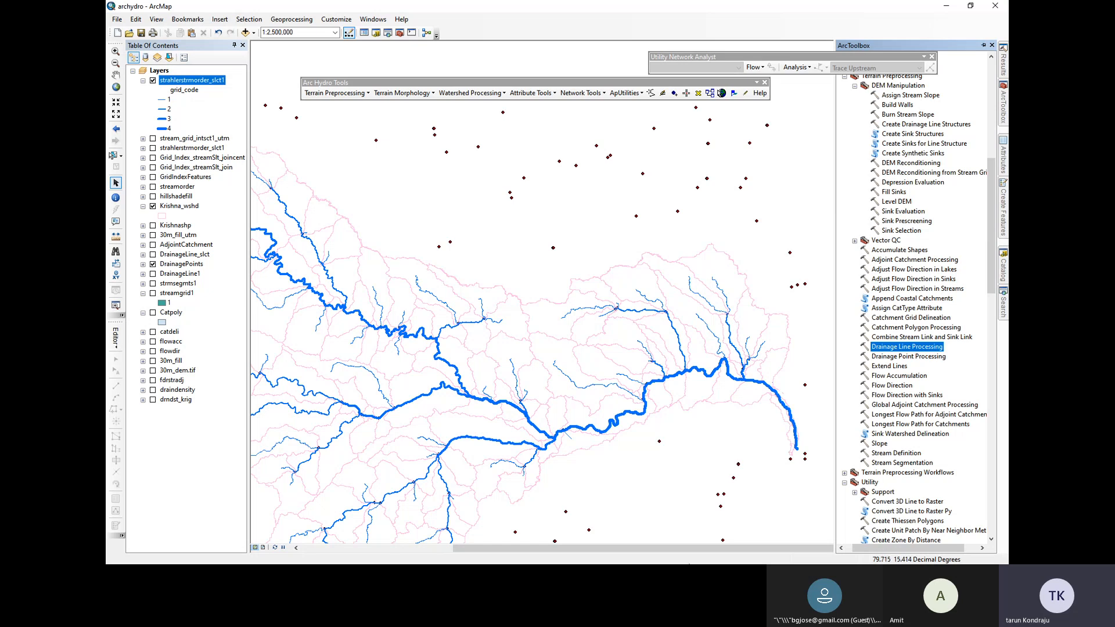
{"action": "left_click", "coordinate": [902, 357]}
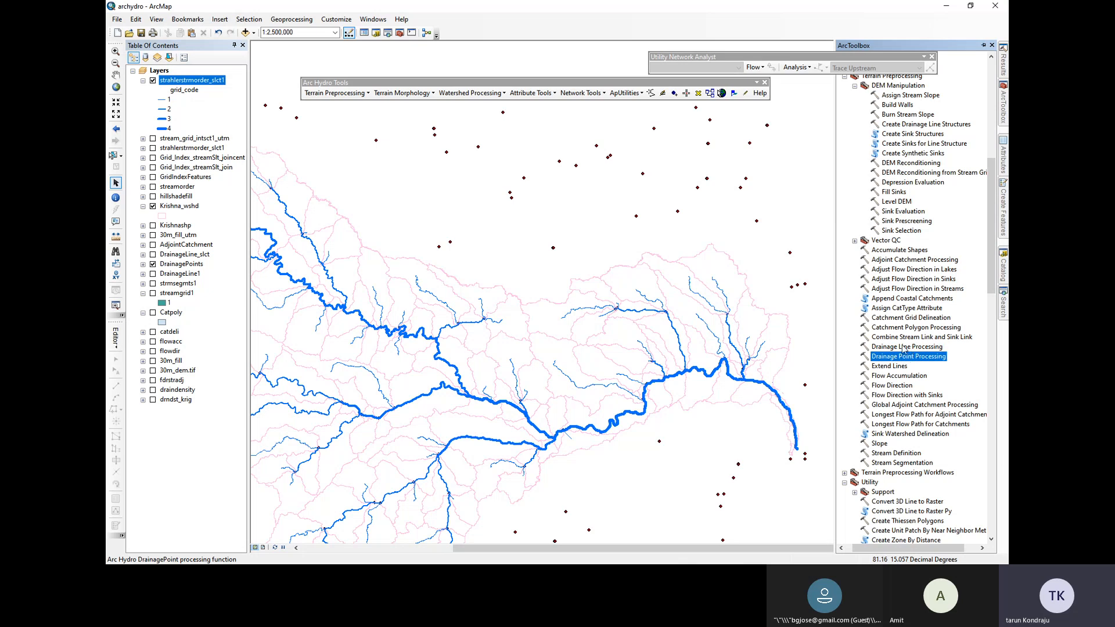
{"action": "left_click", "coordinate": [909, 348]}
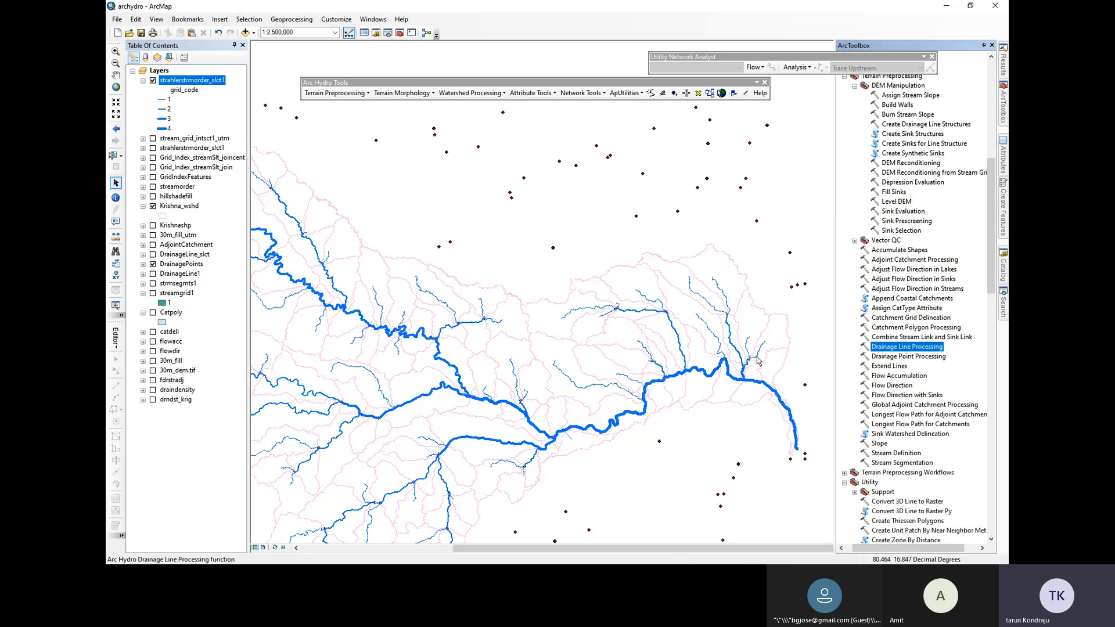
{"action": "left_click", "coordinate": [896, 359]}
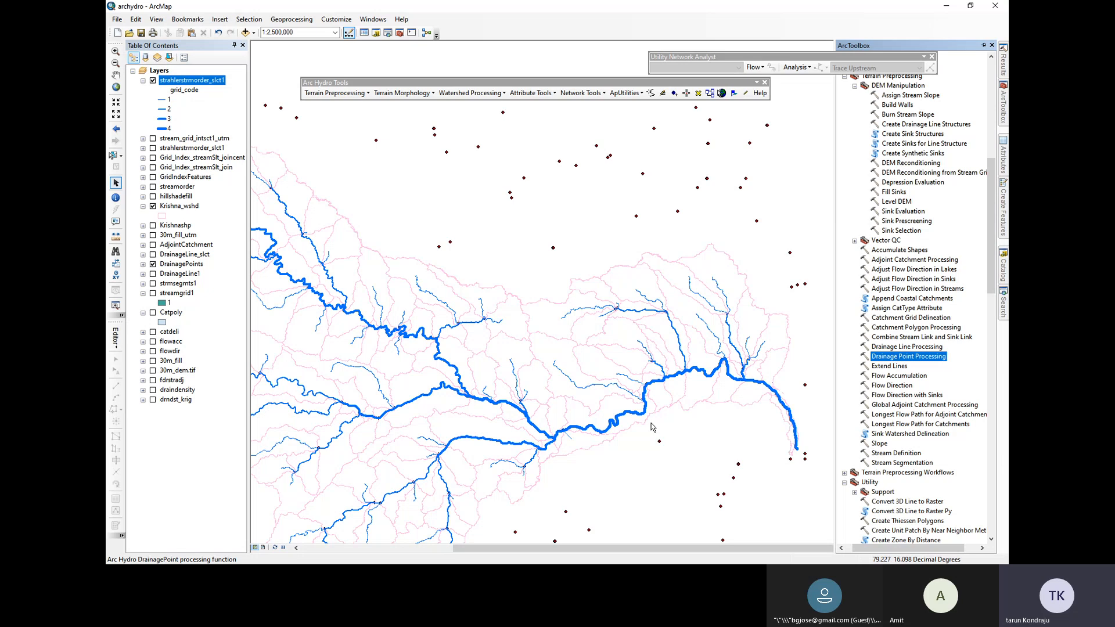
{"action": "left_click", "coordinate": [914, 347]}
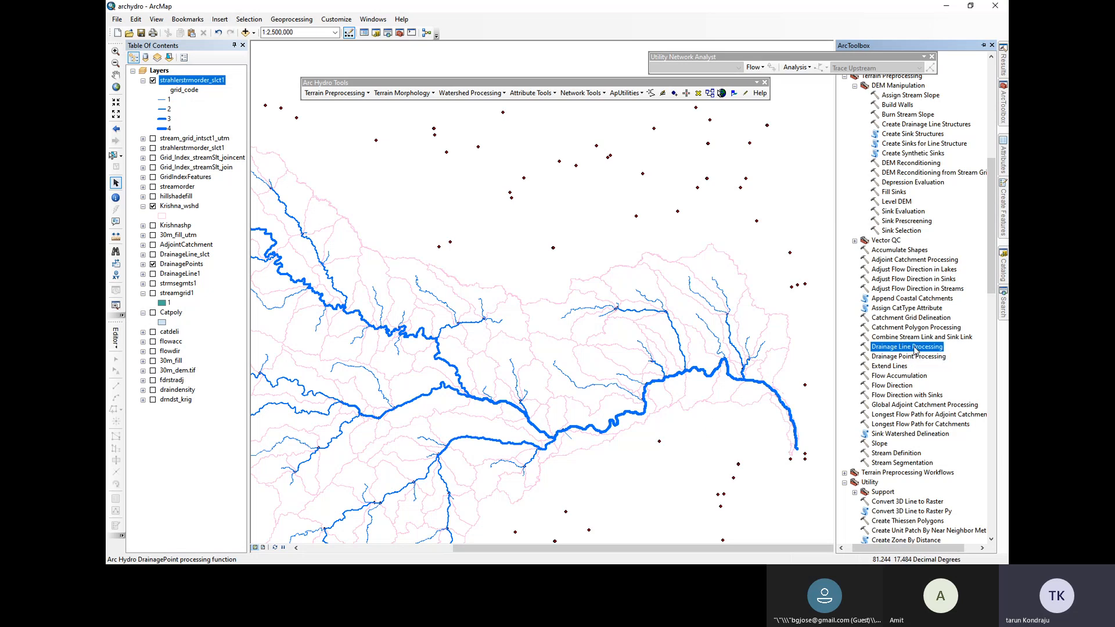
{"action": "left_click", "coordinate": [916, 356]}
{"action": "left_click", "coordinate": [920, 347]}
{"action": "left_click", "coordinate": [924, 357]}
{"action": "left_click", "coordinate": [922, 348]}
{"action": "left_click", "coordinate": [923, 356]}
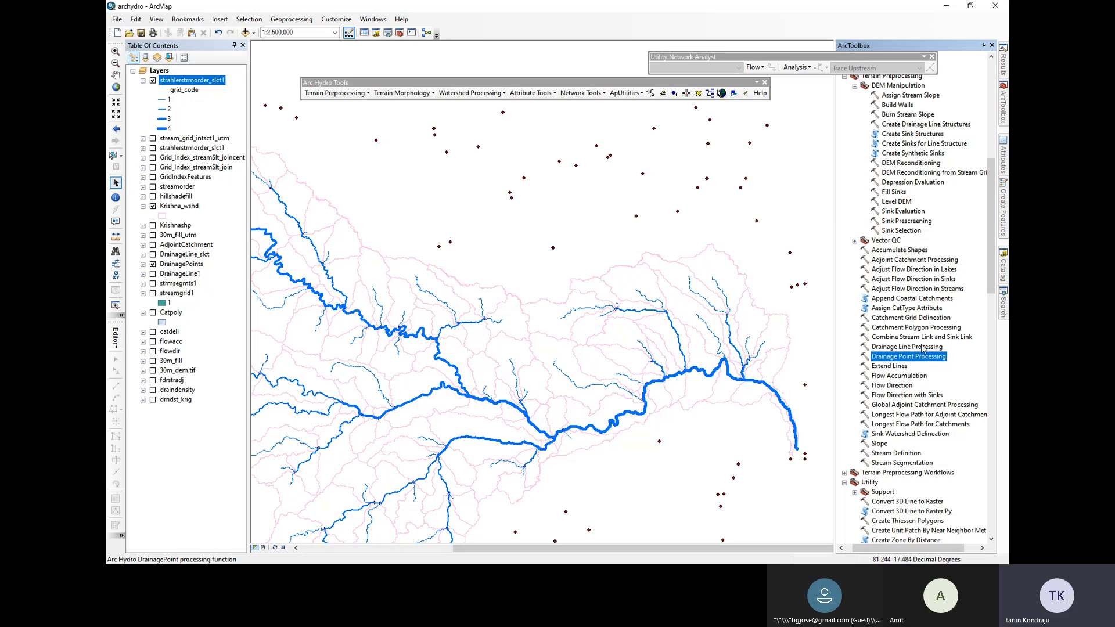
{"action": "left_click", "coordinate": [921, 348]}
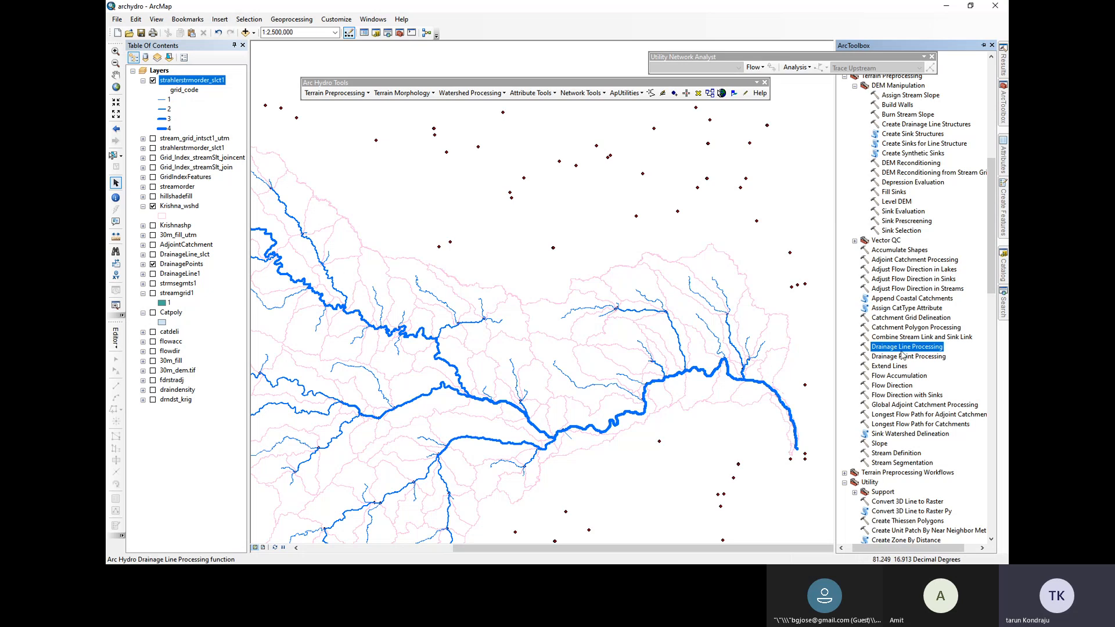
{"action": "scroll", "coordinate": [915, 370], "scroll_direction": "down", "scroll_amount": 15}
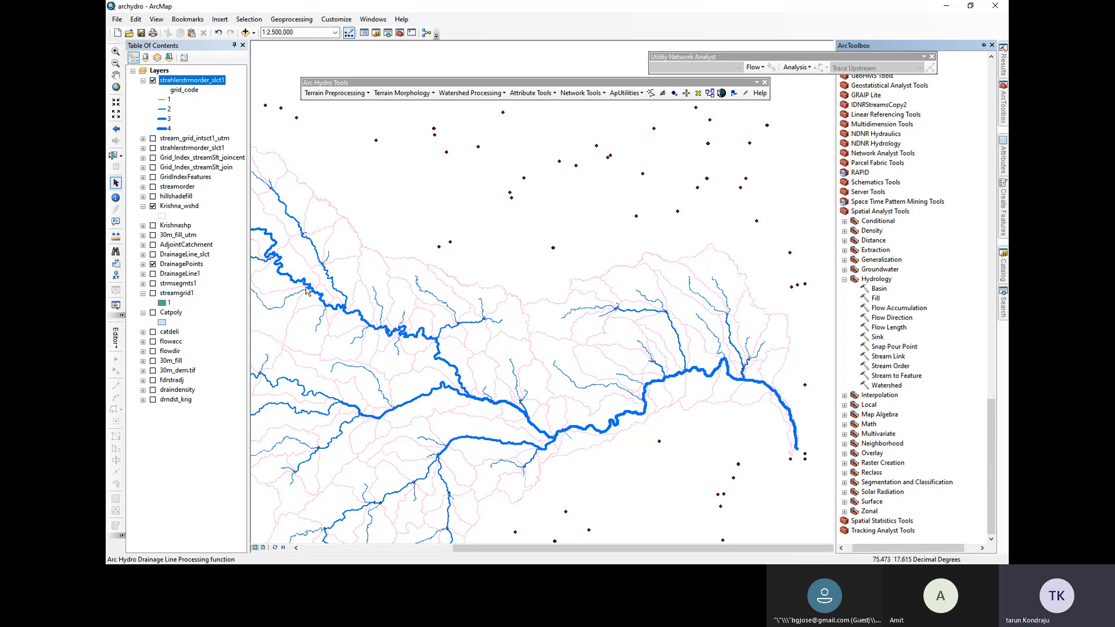
Hide the DrainagePoints layer, collapse the Krishna_wshd legend, and display 30m_fill_utm to inspect the watershed boundaries against the elevation
{"action": "scroll", "coordinate": [308, 292], "scroll_direction": "up", "scroll_amount": 5}
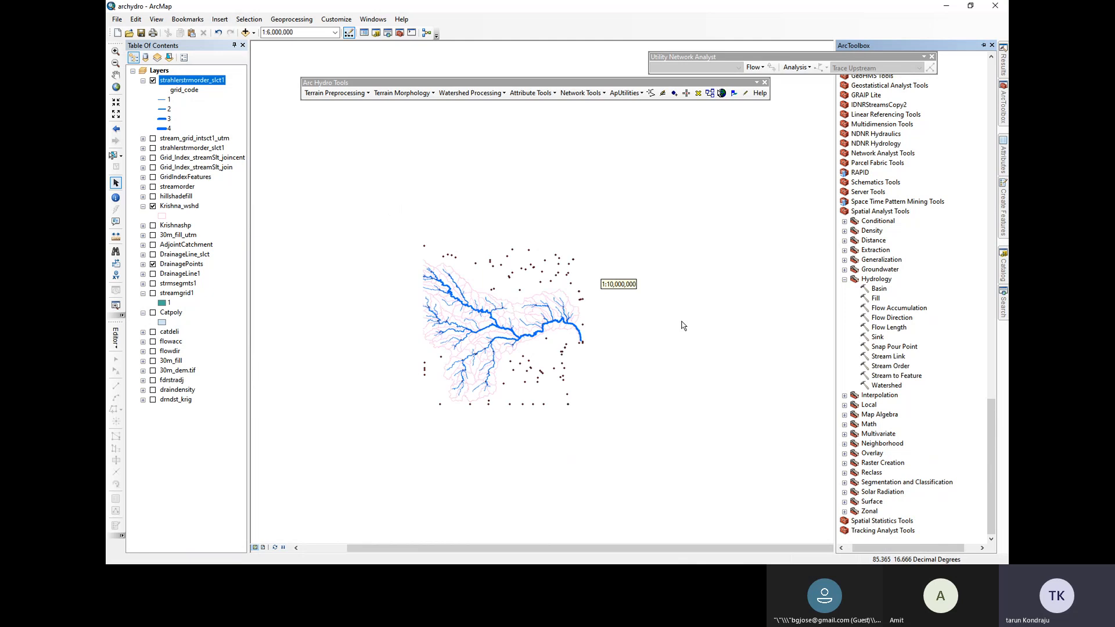
{"action": "scroll", "coordinate": [532, 322], "scroll_direction": "down", "scroll_amount": 4}
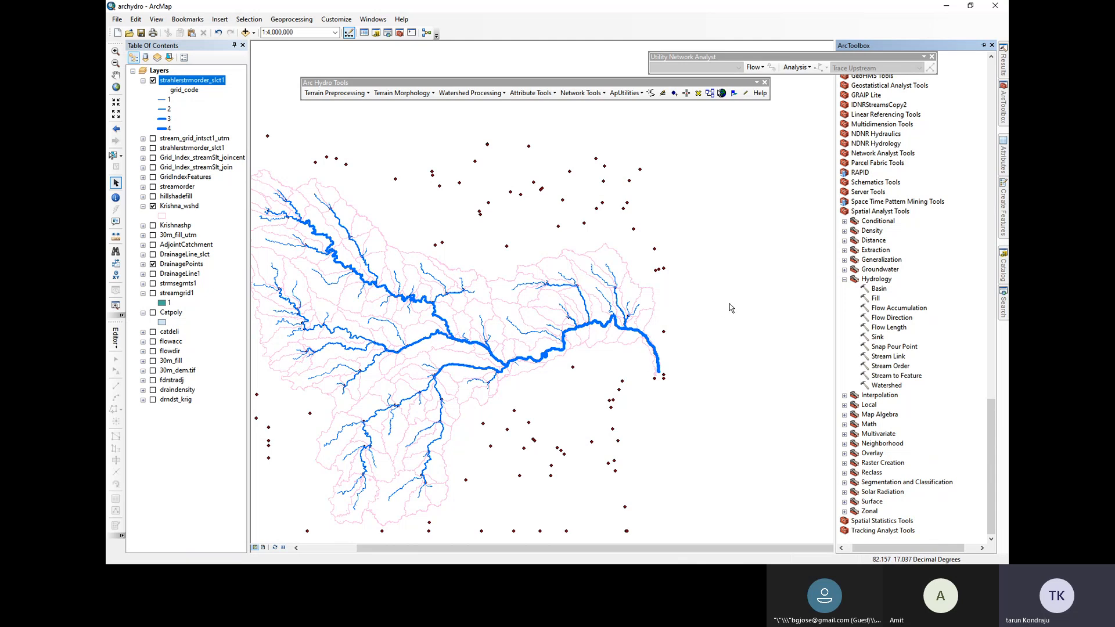
{"action": "scroll", "coordinate": [630, 305], "scroll_direction": "up", "scroll_amount": 2}
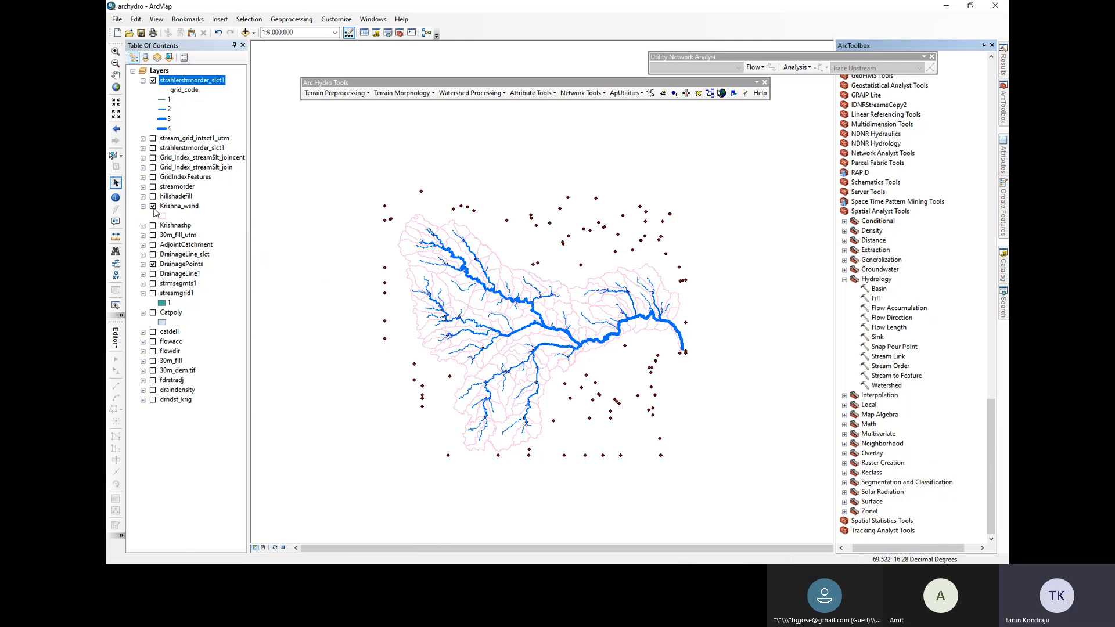
{"action": "left_click", "coordinate": [153, 265]}
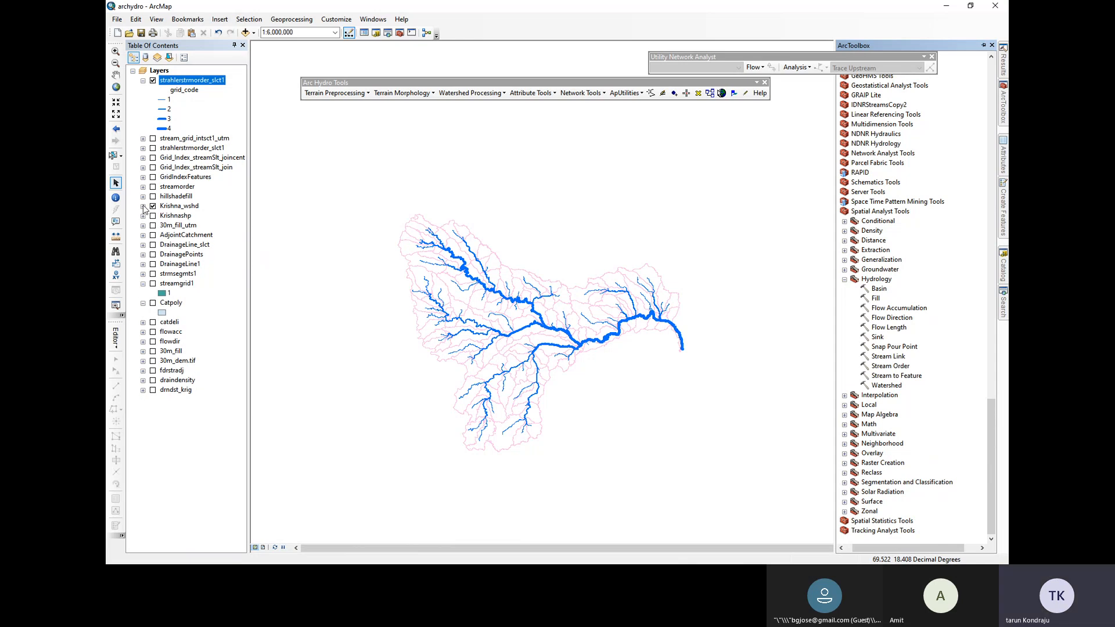
{"action": "left_click", "coordinate": [143, 207]}
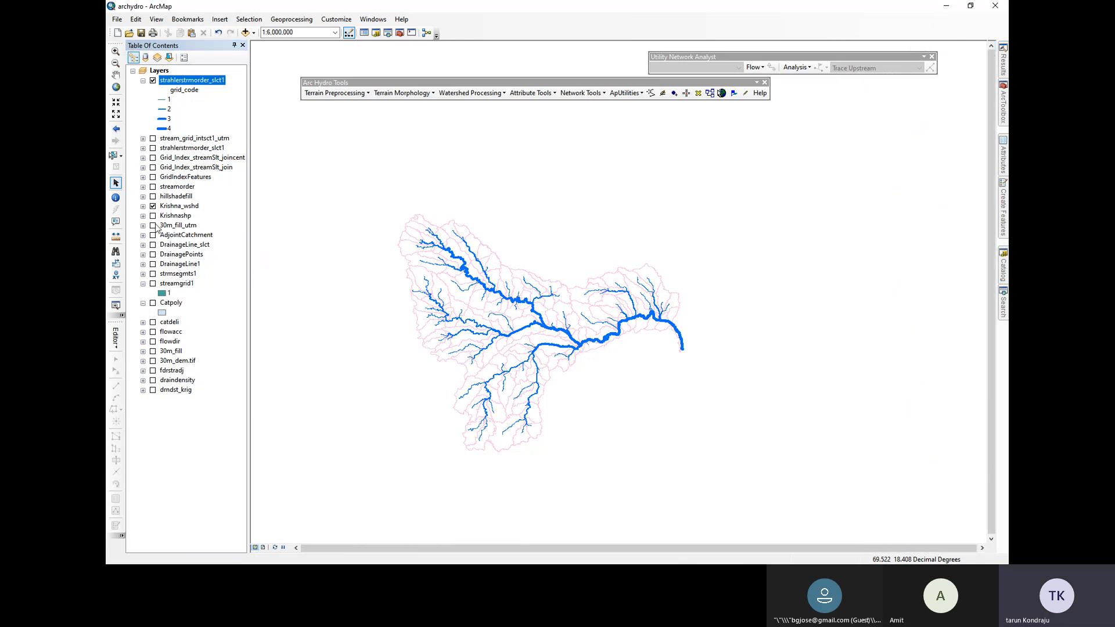
{"action": "left_click", "coordinate": [153, 226]}
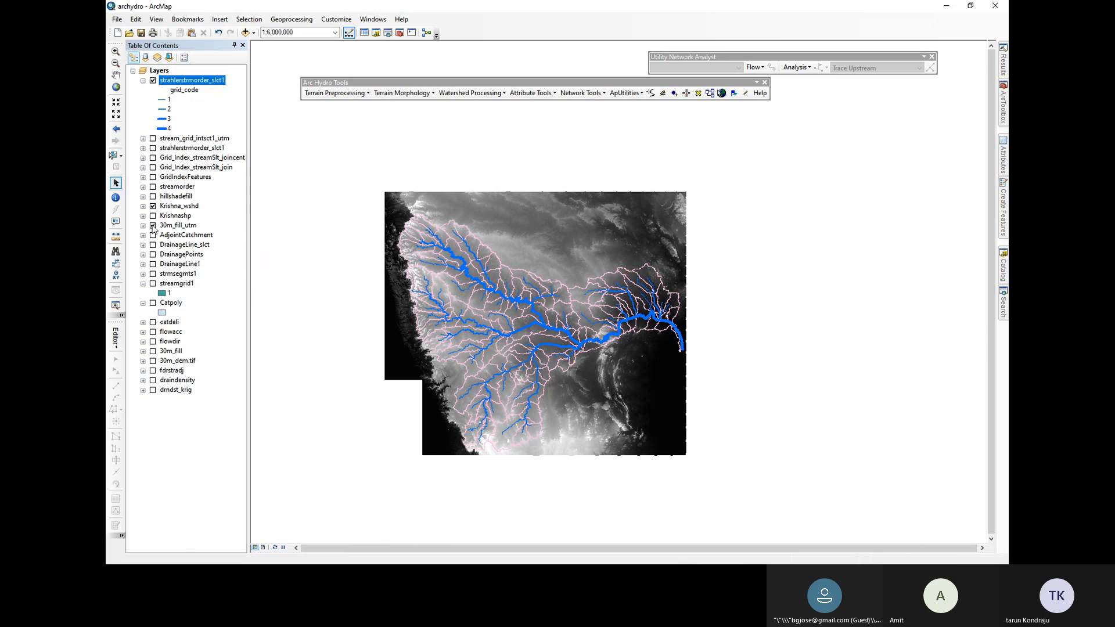
{"action": "scroll", "coordinate": [583, 333], "scroll_direction": "up", "scroll_amount": 4}
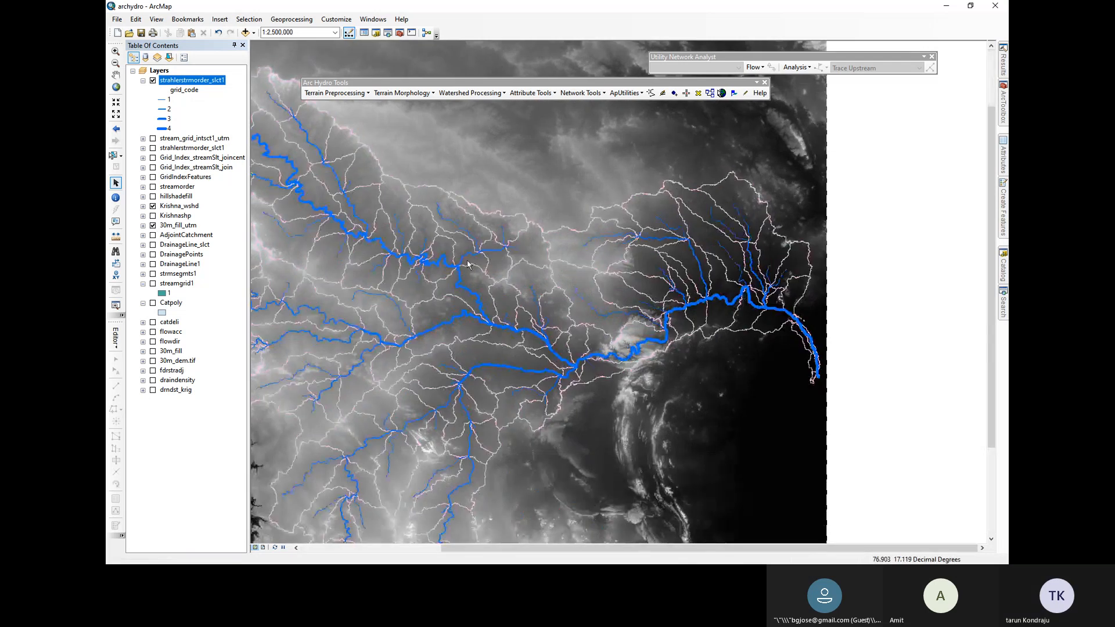
{"action": "scroll", "coordinate": [659, 319], "scroll_direction": "up", "scroll_amount": 2}
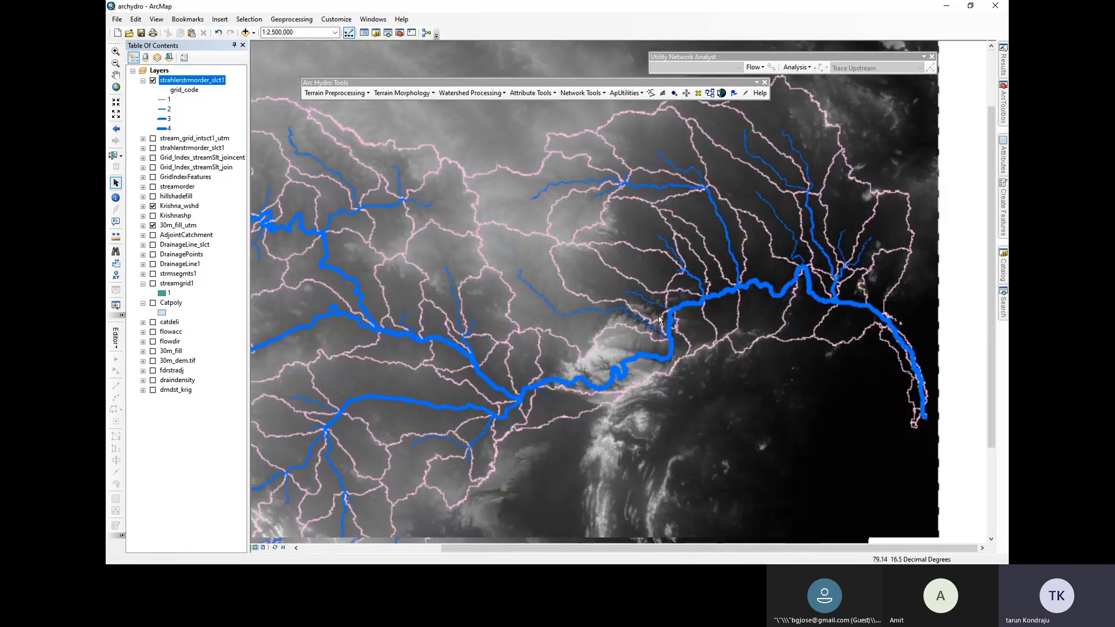
{"action": "scroll", "coordinate": [659, 319], "scroll_direction": "up", "scroll_amount": 10}
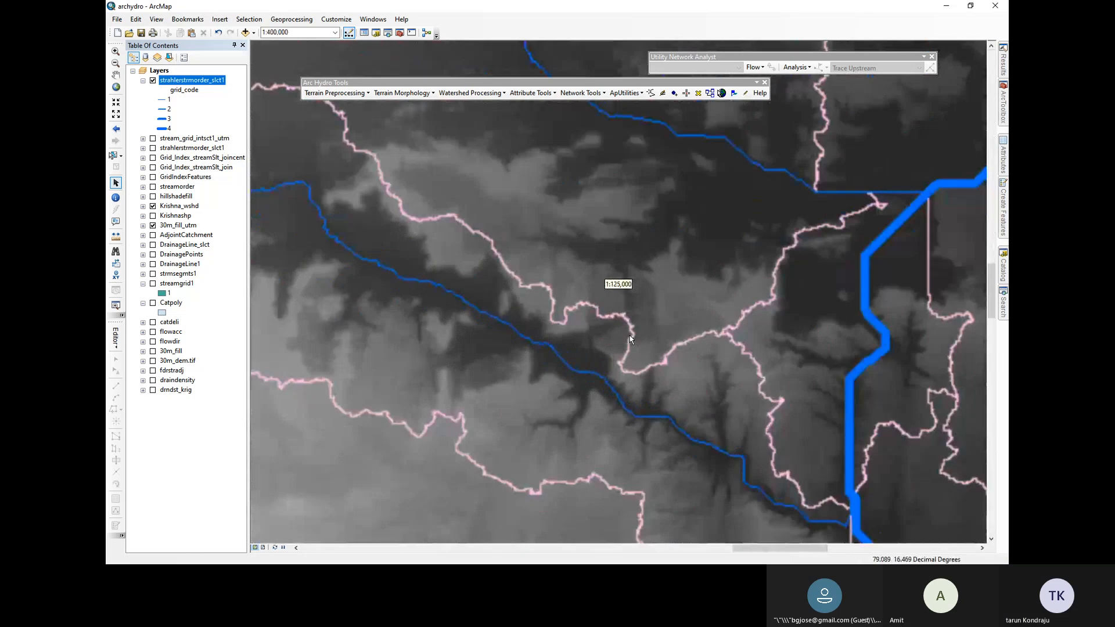
{"action": "scroll", "coordinate": [549, 361], "scroll_direction": "up", "scroll_amount": 4}
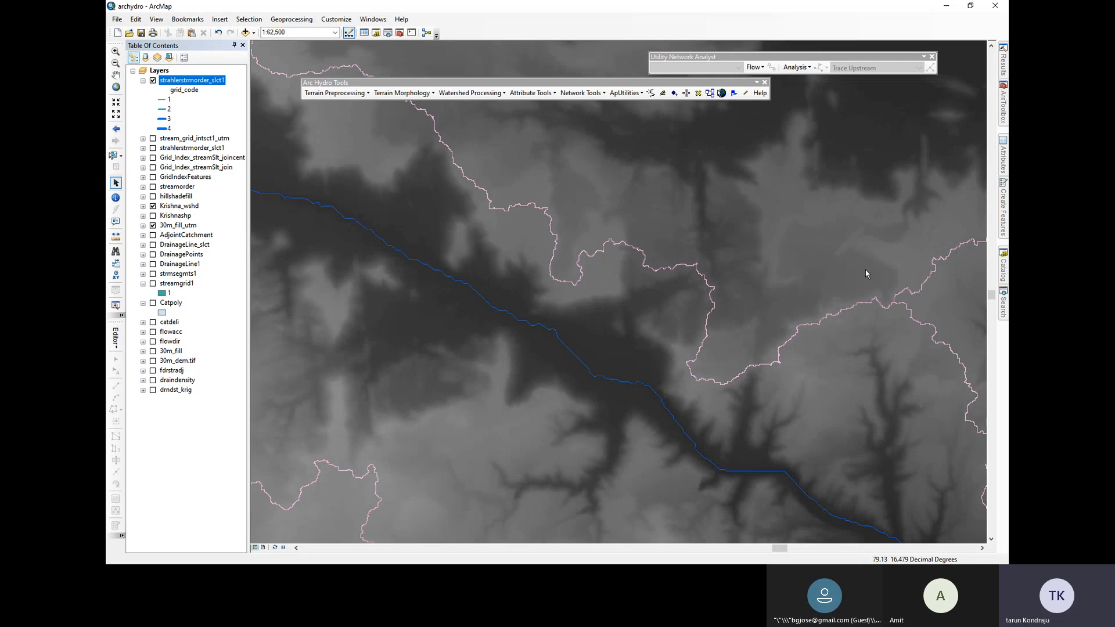
Move the Utility Network Analyst toolbar clear of the search pane and look through the geoprocessing results to the earlier Hillshade runs
{"action": "left_click", "coordinate": [1005, 96]}
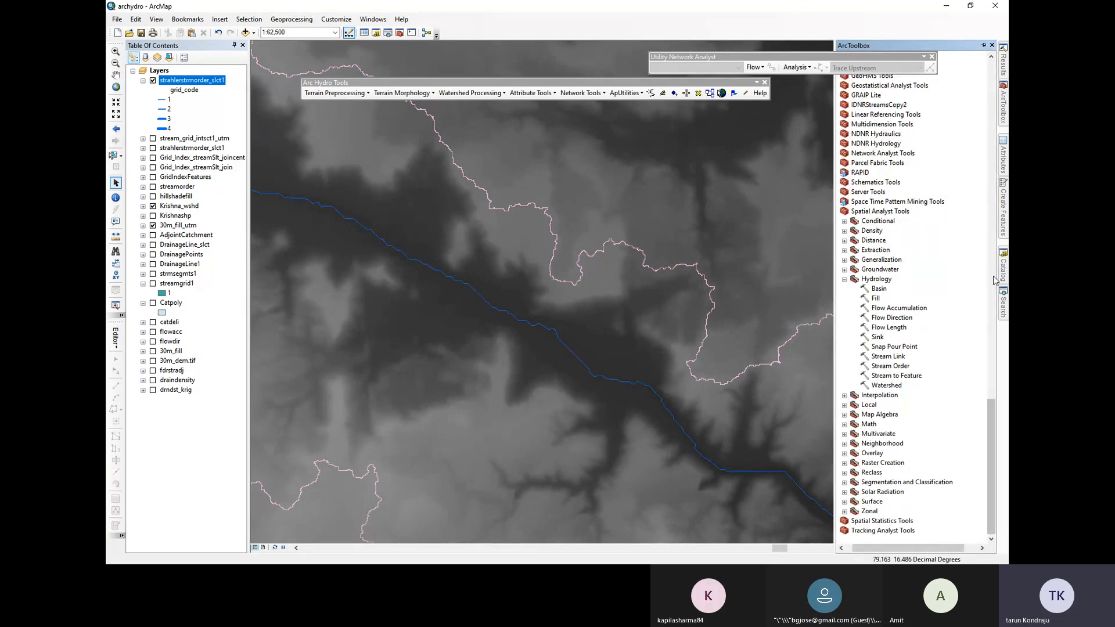
{"action": "left_click", "coordinate": [1004, 313]}
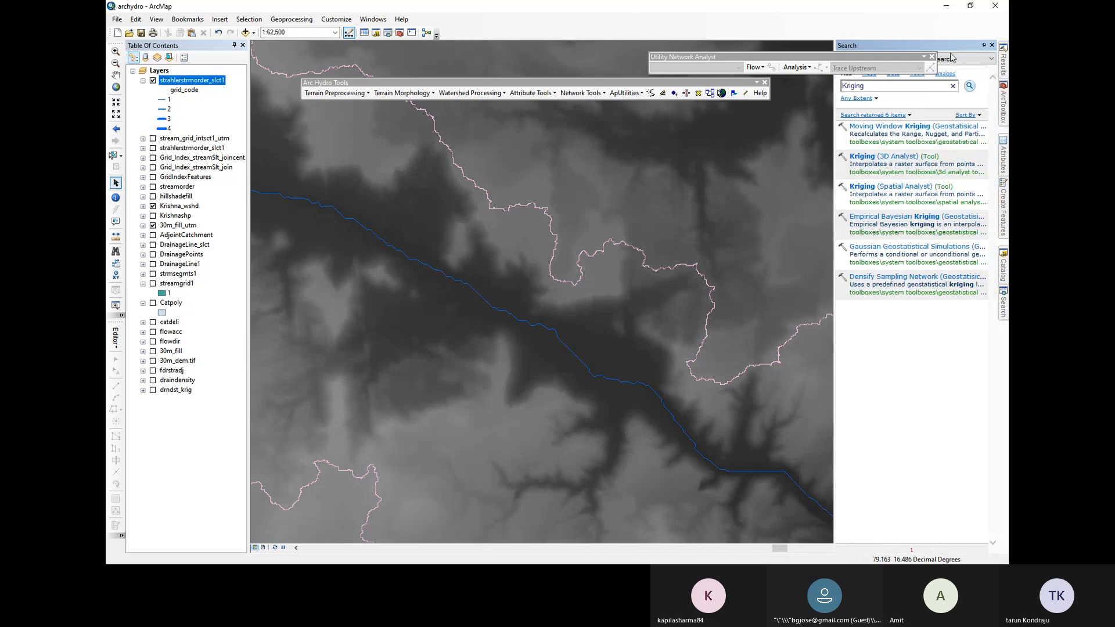
{"action": "left_click_drag", "start_coordinate": [843, 56], "coordinate": [663, 62]}
{"action": "left_click", "coordinate": [1003, 61]}
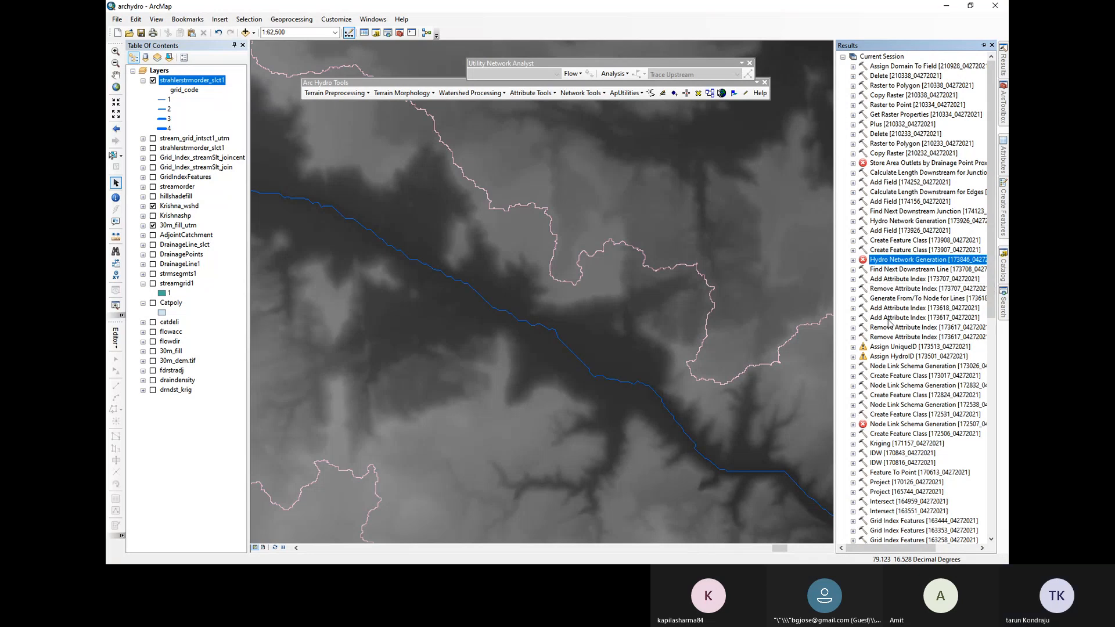
{"action": "scroll", "coordinate": [894, 383], "scroll_direction": "down", "scroll_amount": 1}
{"action": "scroll", "coordinate": [895, 383], "scroll_direction": "down", "scroll_amount": 7}
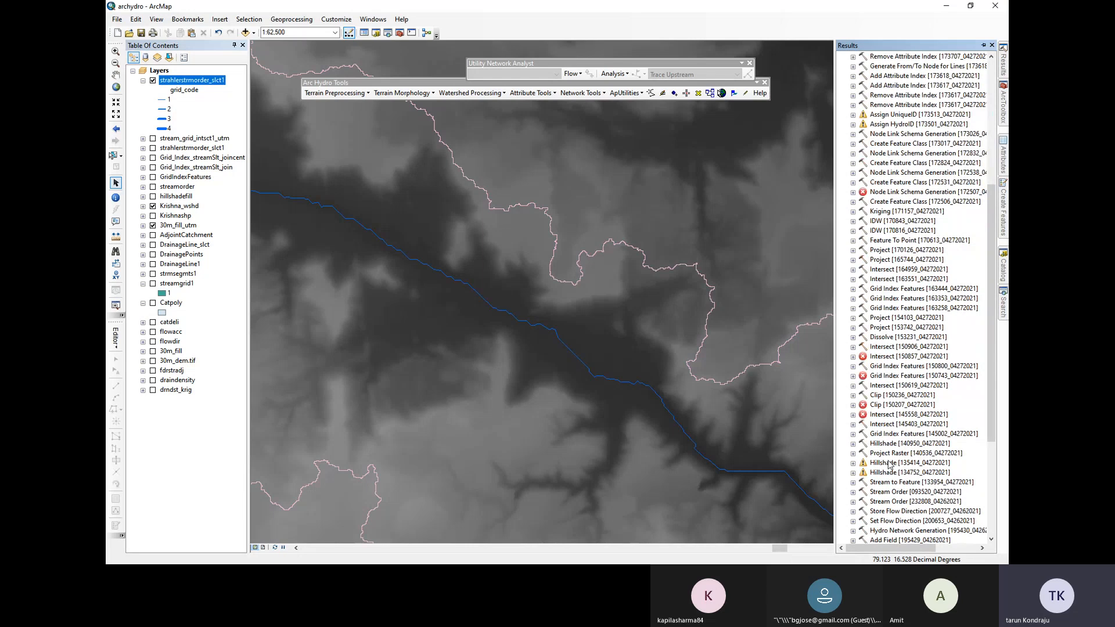
Search for hillshade, open the Spatial Analyst Hillshade tool with 30m_fill as input raster, and close it without running
{"action": "left_click", "coordinate": [1003, 317]}
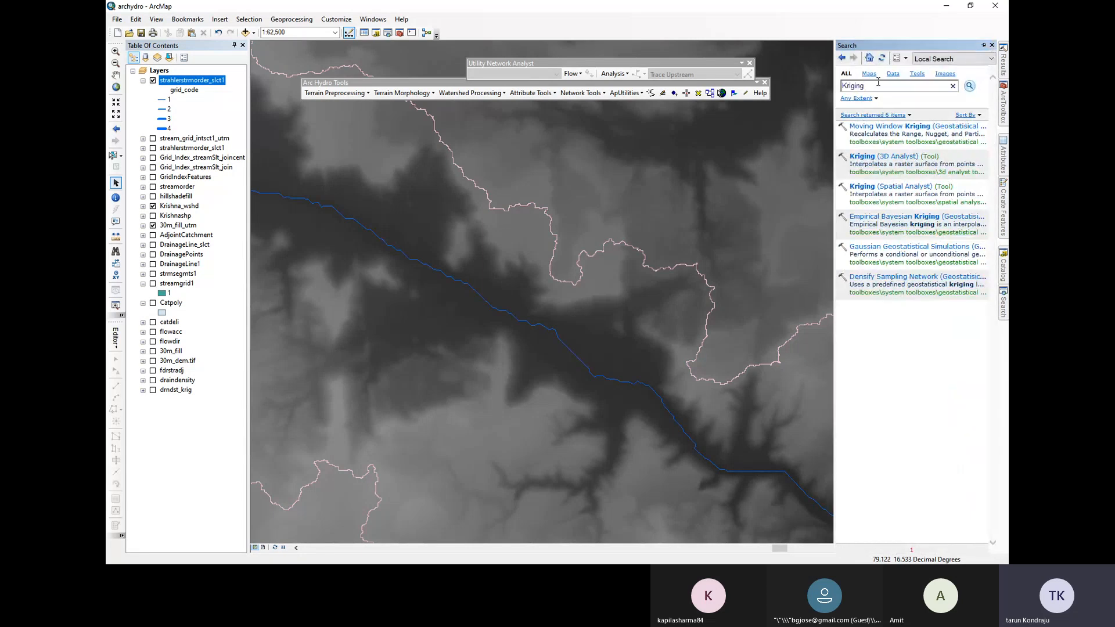
{"action": "left_click_drag", "start_coordinate": [878, 85], "coordinate": [693, 87]}
{"action": "type", "text": "hillshade"}
{"action": "key", "text": "Return"}
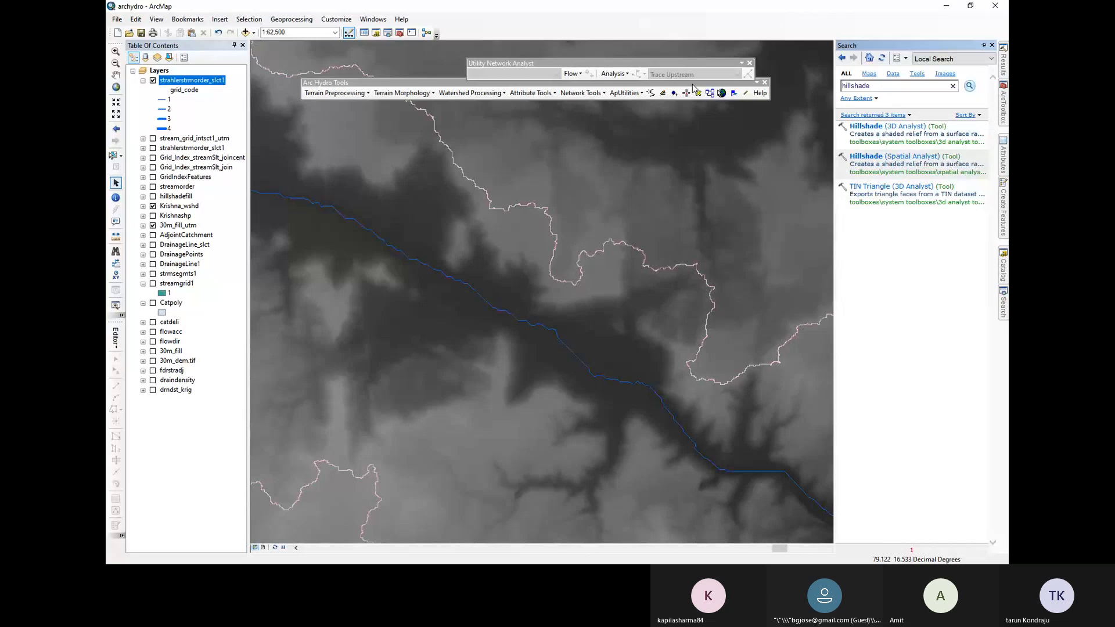
{"action": "left_click", "coordinate": [904, 159]}
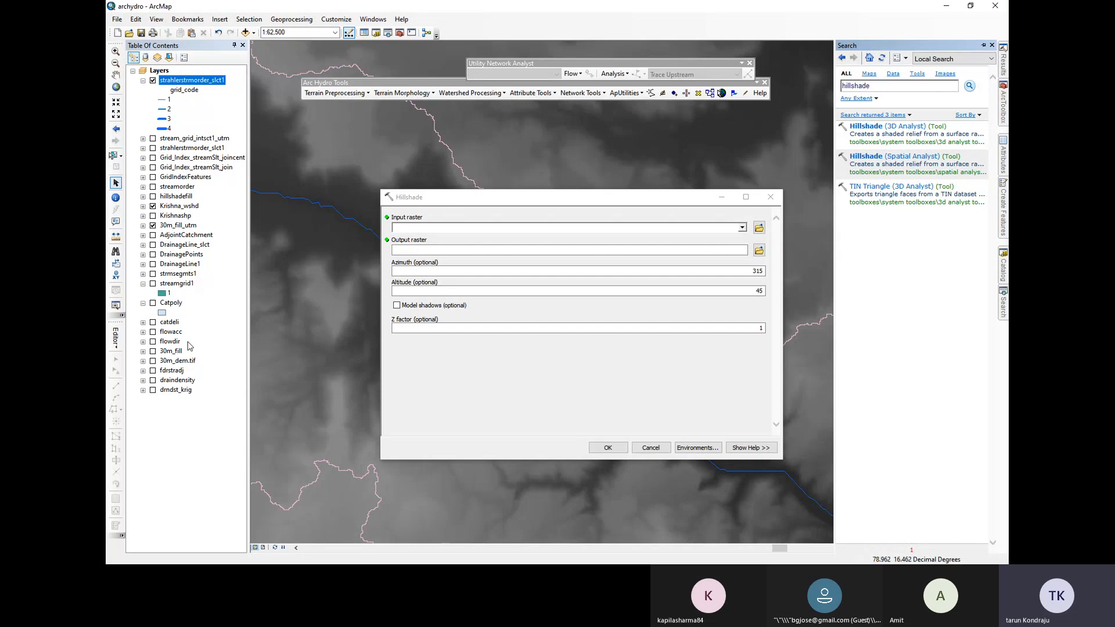
{"action": "left_click", "coordinate": [742, 227]}
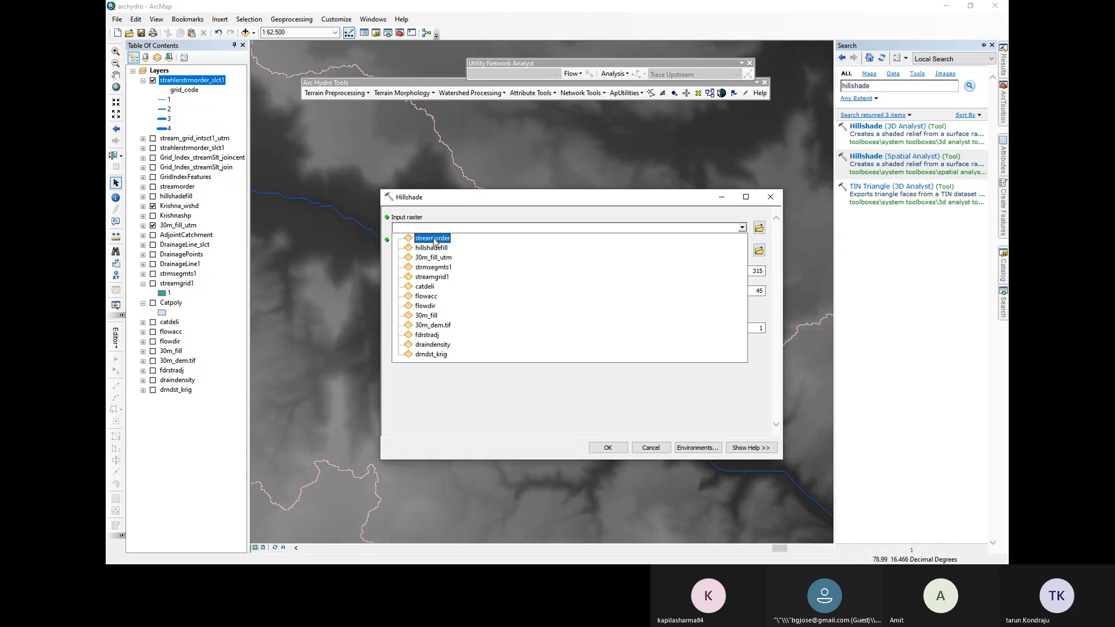
{"action": "left_click", "coordinate": [426, 315]}
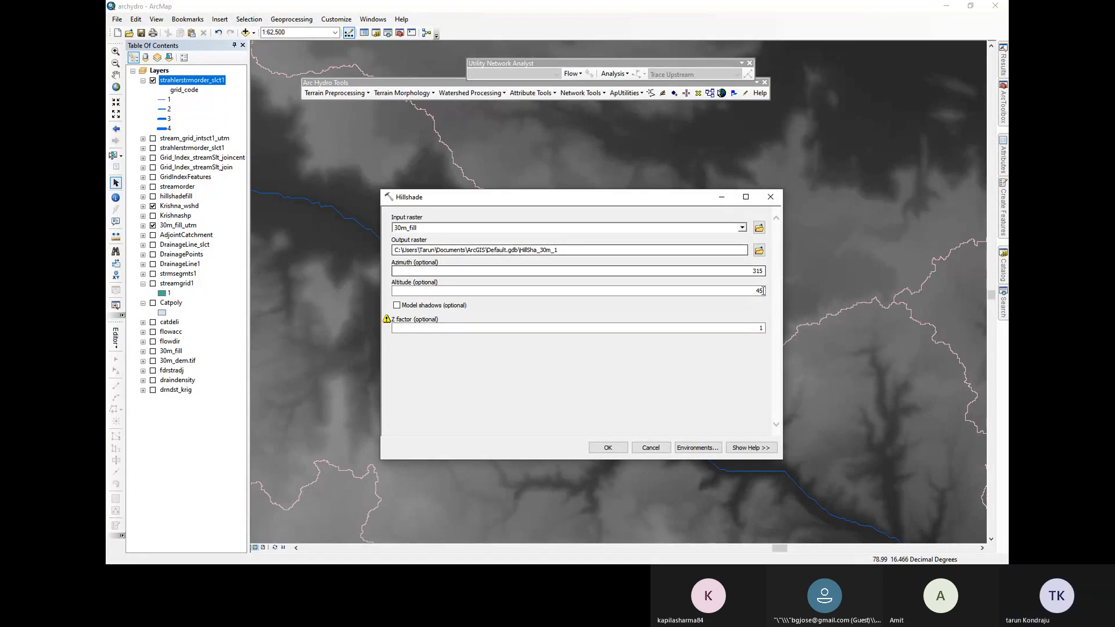
{"action": "left_click", "coordinate": [770, 197]}
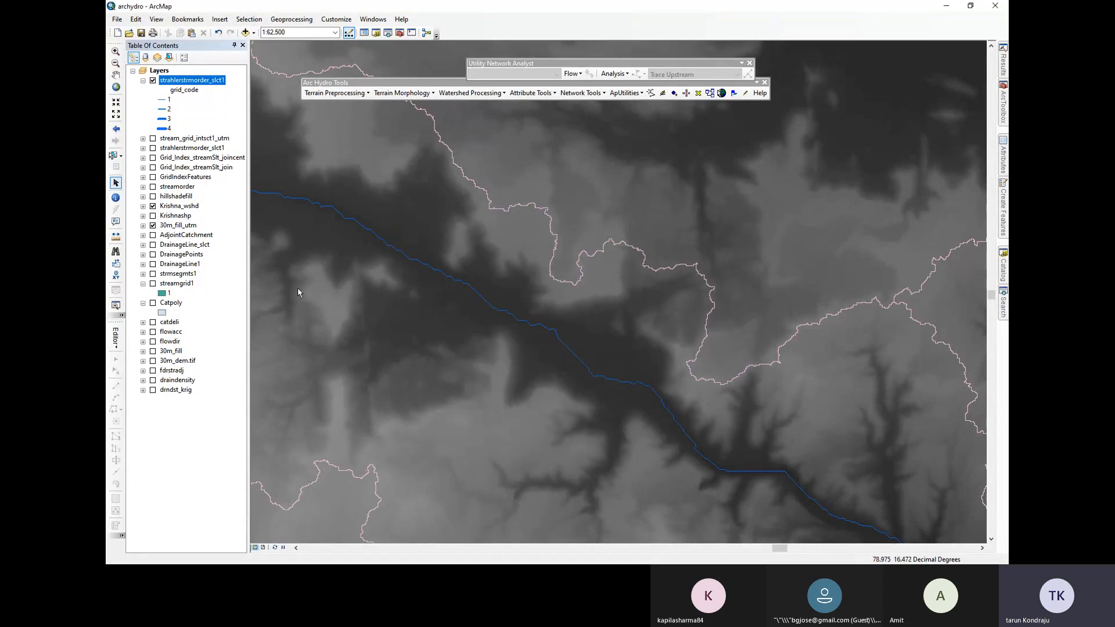
Display the hillshadefill layer over the 30m_fill_utm raster
{"action": "left_click", "coordinate": [154, 197]}
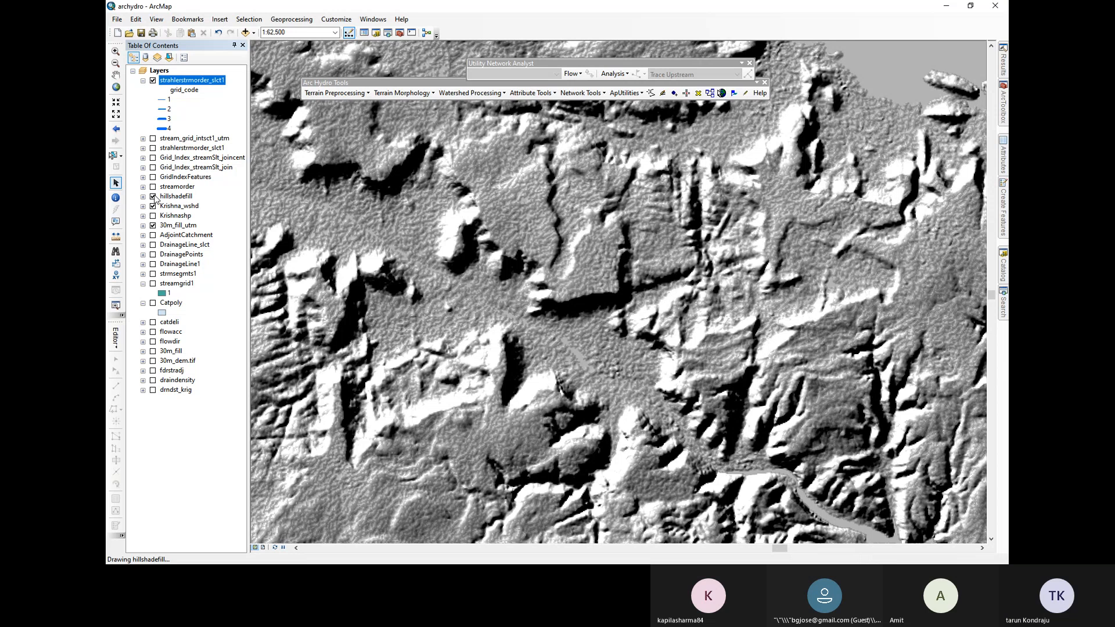
Toggle the hillshadefill layer off and on to compare the stream line with the valley relief
{"action": "scroll", "coordinate": [639, 378], "scroll_direction": "up", "scroll_amount": 2}
{"action": "scroll", "coordinate": [698, 441], "scroll_direction": "down", "scroll_amount": 5}
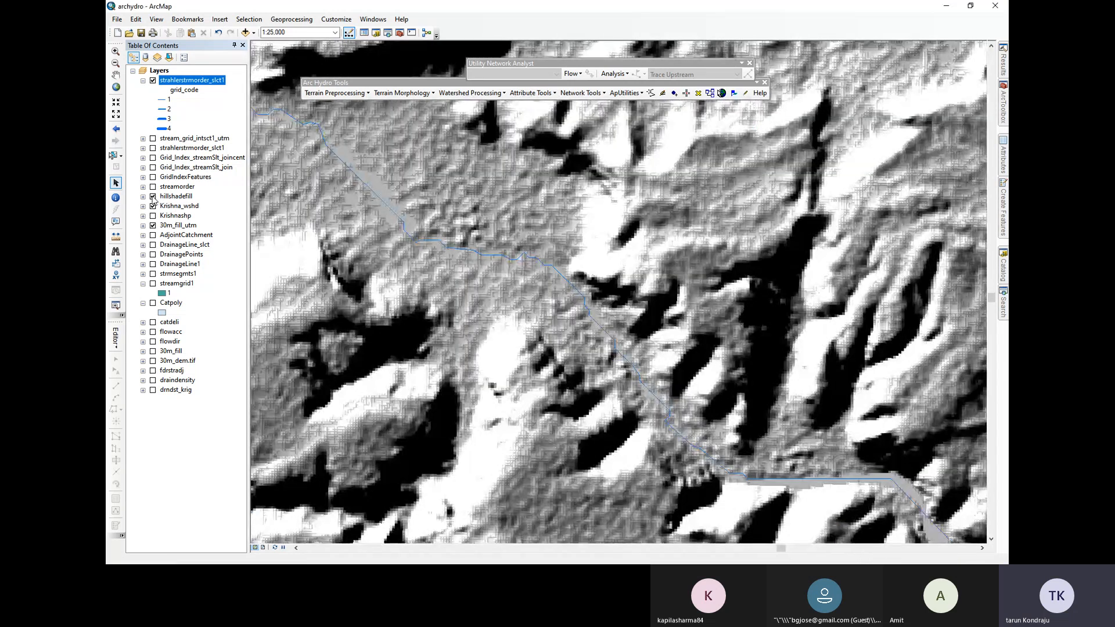
{"action": "left_click", "coordinate": [153, 197]}
{"action": "left_click", "coordinate": [153, 196]}
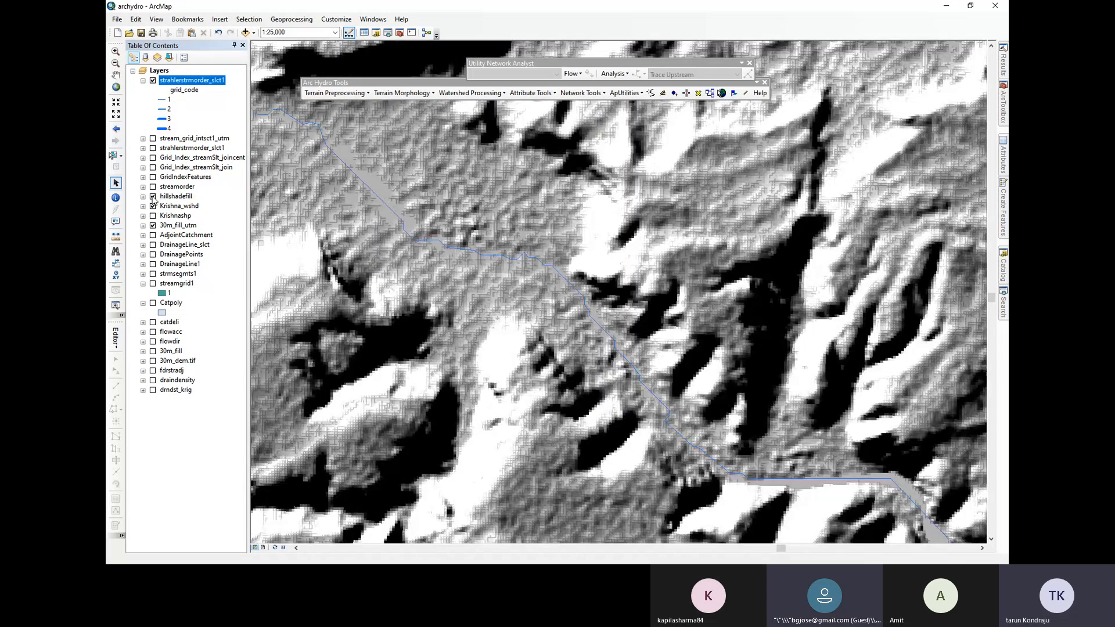
{"action": "scroll", "coordinate": [541, 339], "scroll_direction": "up", "scroll_amount": 3}
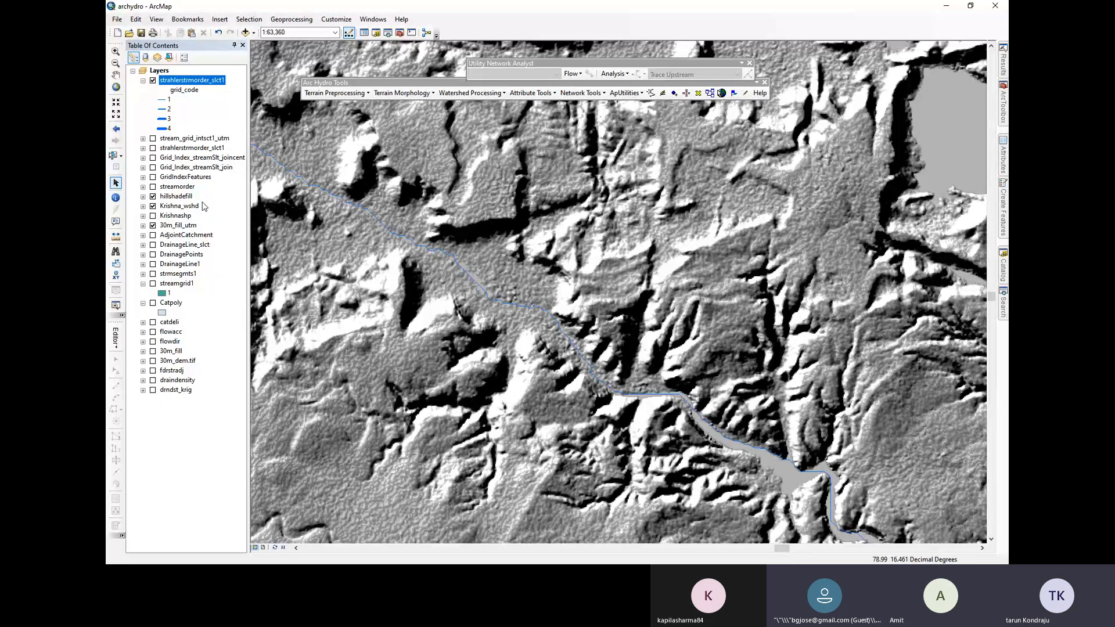
Place the 30m_fill_utm layer directly above hillshadefill and set its transparency to 50%
{"action": "left_click", "coordinate": [176, 228]}
{"action": "left_click_drag", "start_coordinate": [174, 229], "coordinate": [179, 198]}
{"action": "right_click", "coordinate": [165, 199]}
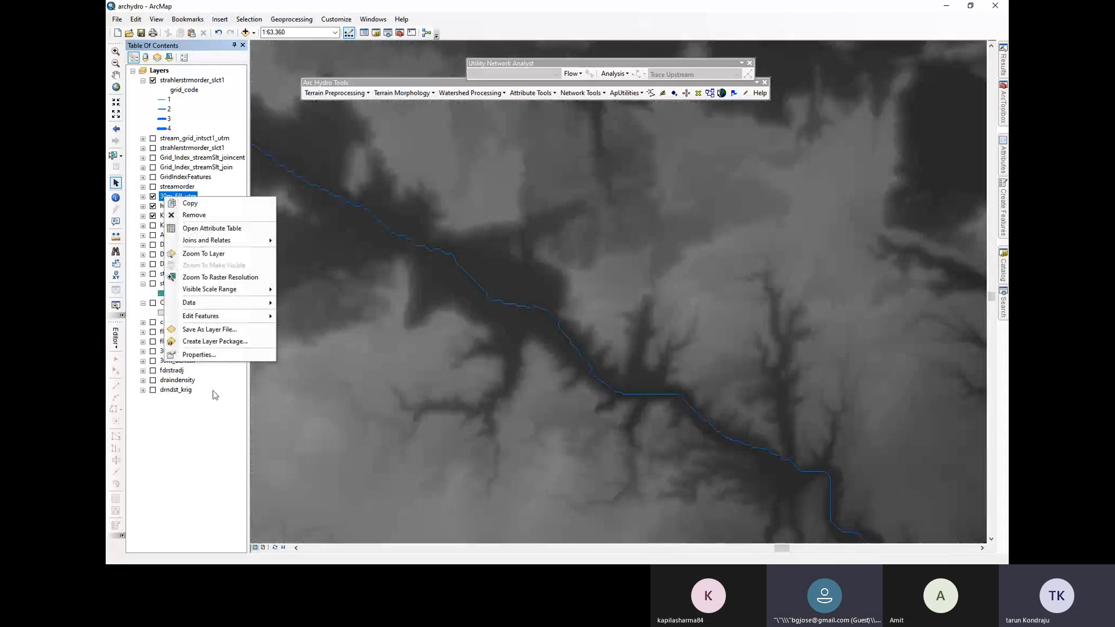
{"action": "left_click", "coordinate": [219, 356]}
{"action": "double_click", "coordinate": [471, 291]}
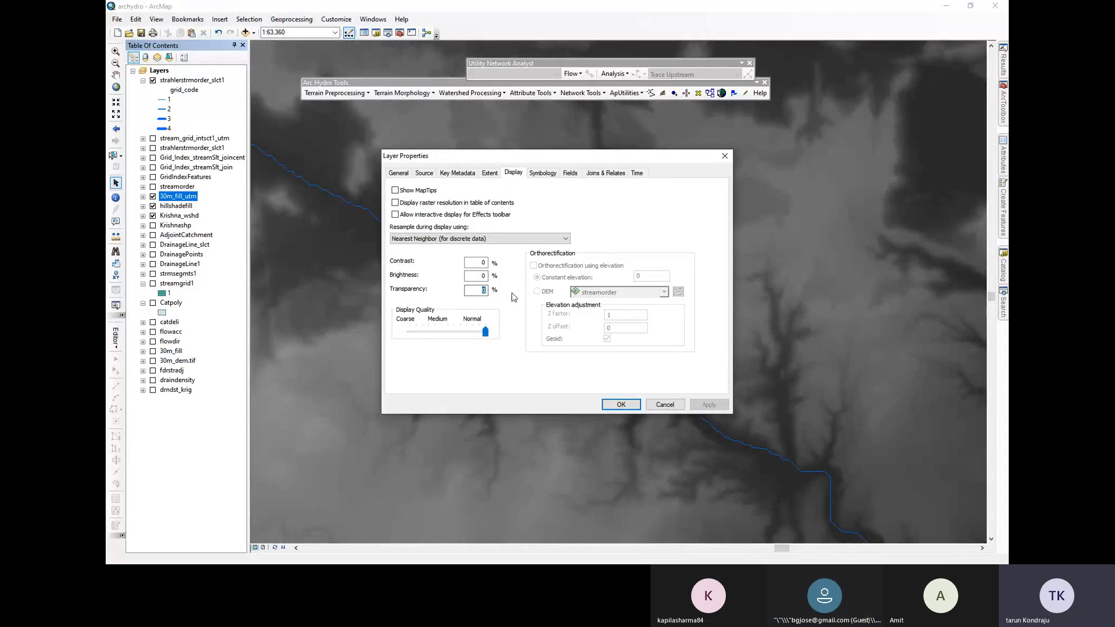
{"action": "type", "text": "50"}
{"action": "key", "text": "Return"}
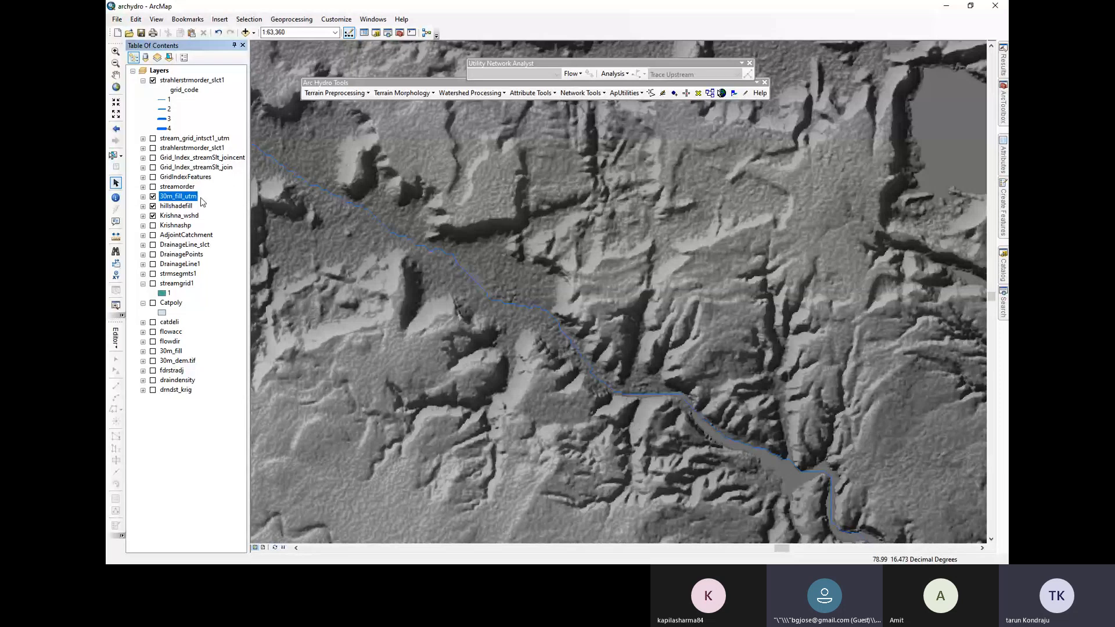
Change the stretched color ramp of the 30m_fill_utm layer from grayscale to Surface
{"action": "right_click", "coordinate": [182, 200]}
{"action": "left_click", "coordinate": [203, 359]}
{"action": "left_click", "coordinate": [542, 173]}
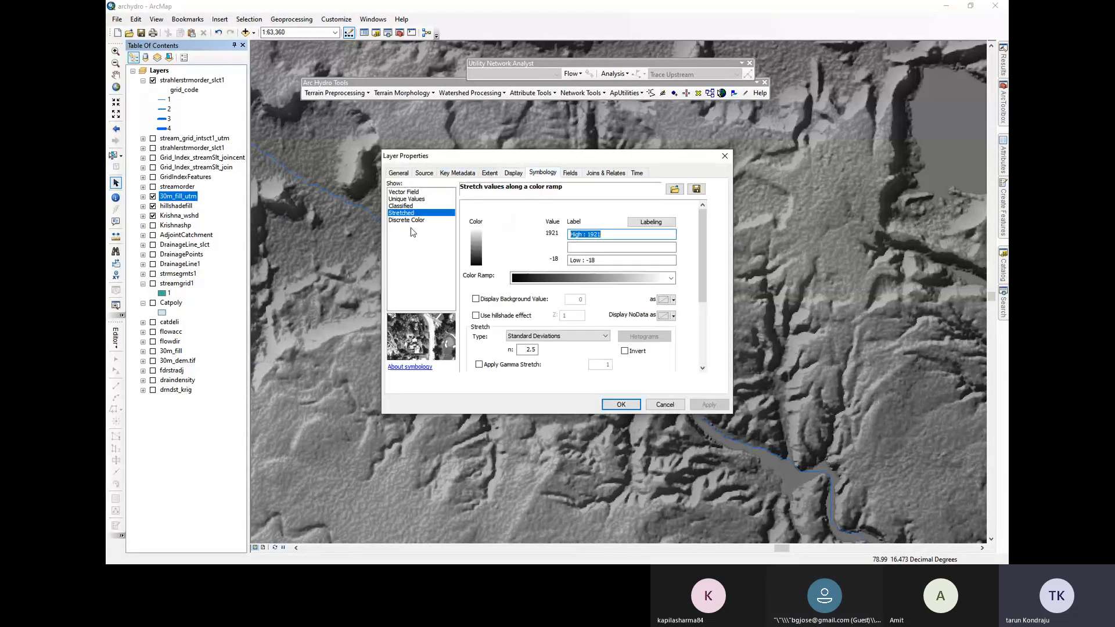
{"action": "right_click", "coordinate": [661, 279]}
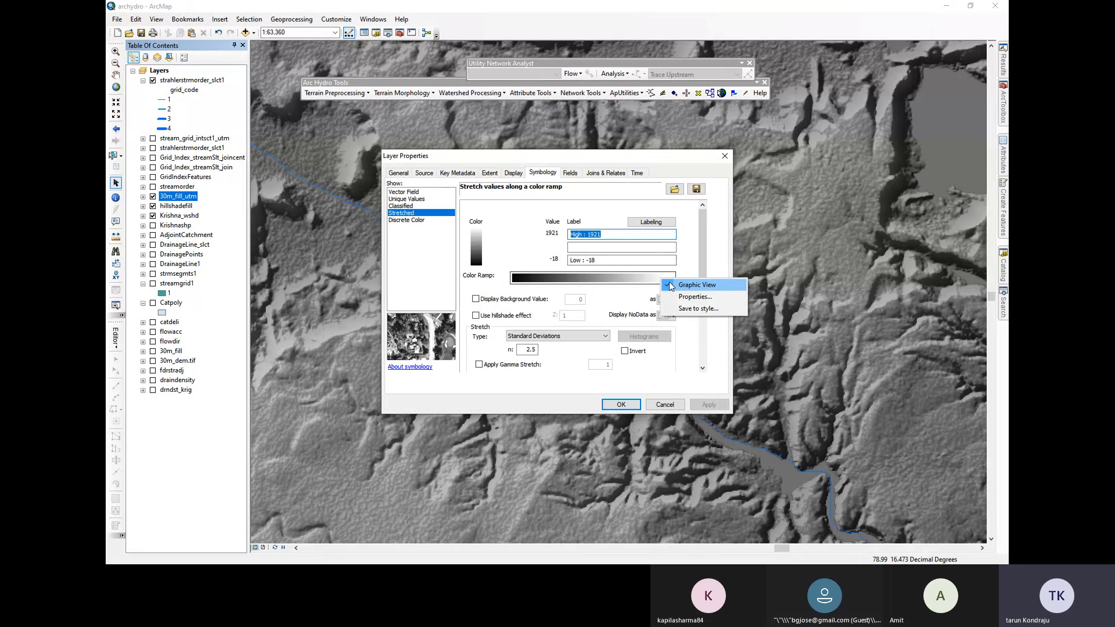
{"action": "left_click", "coordinate": [679, 285]}
{"action": "left_click", "coordinate": [663, 283]}
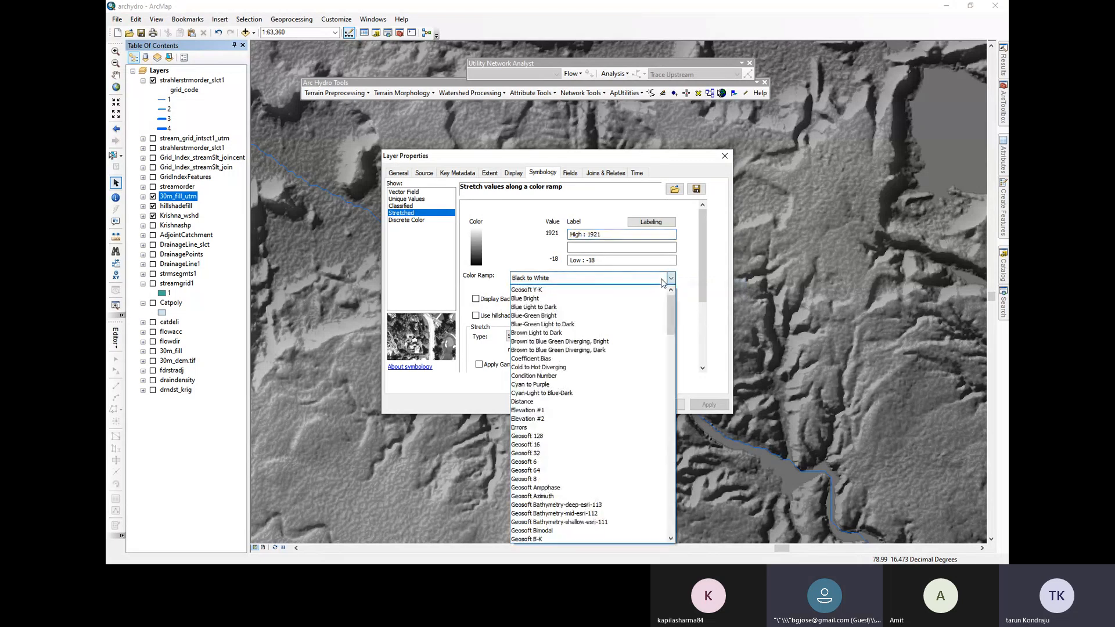
{"action": "key", "text": "s"}
{"action": "key", "text": "s"}
{"action": "key", "text": "s"}
{"action": "key", "text": "s"}
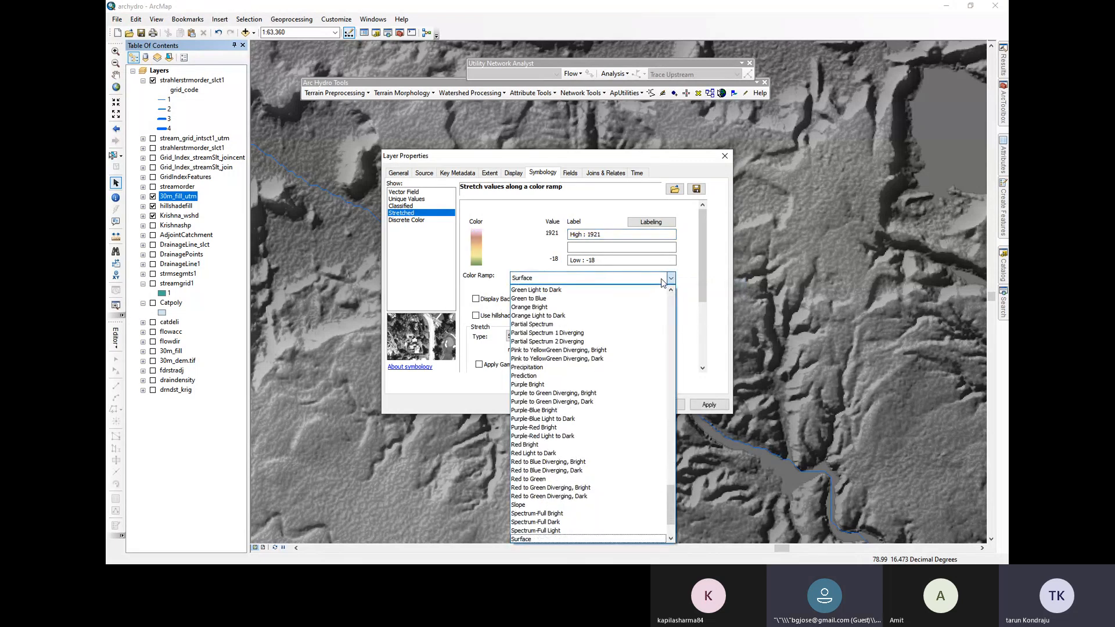
{"action": "left_click", "coordinate": [545, 540]}
{"action": "left_click", "coordinate": [709, 404]}
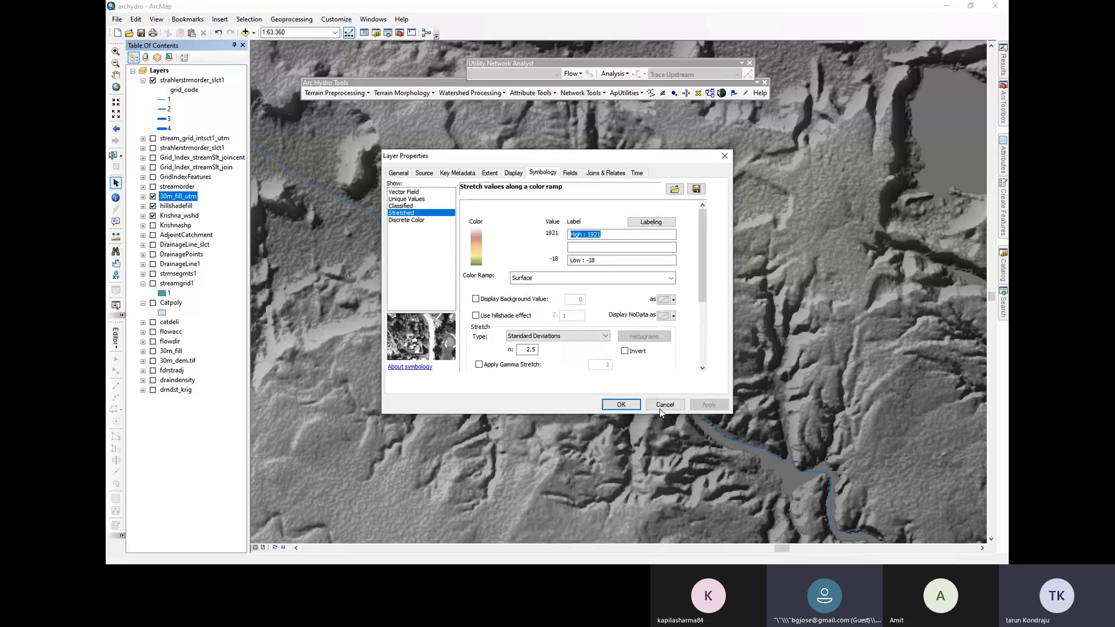
{"action": "left_click", "coordinate": [621, 404]}
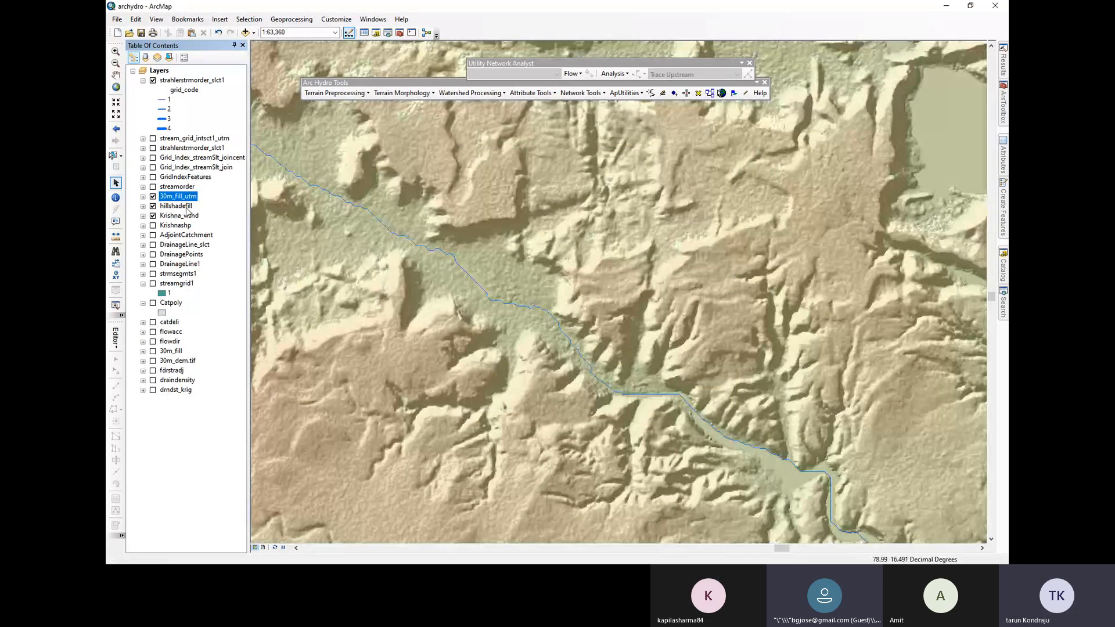
Examine the stream orders against the colored shaded relief, from the narrow river bends and reservoir out to the whole basin
{"action": "scroll", "coordinate": [538, 283], "scroll_direction": "up", "scroll_amount": 2}
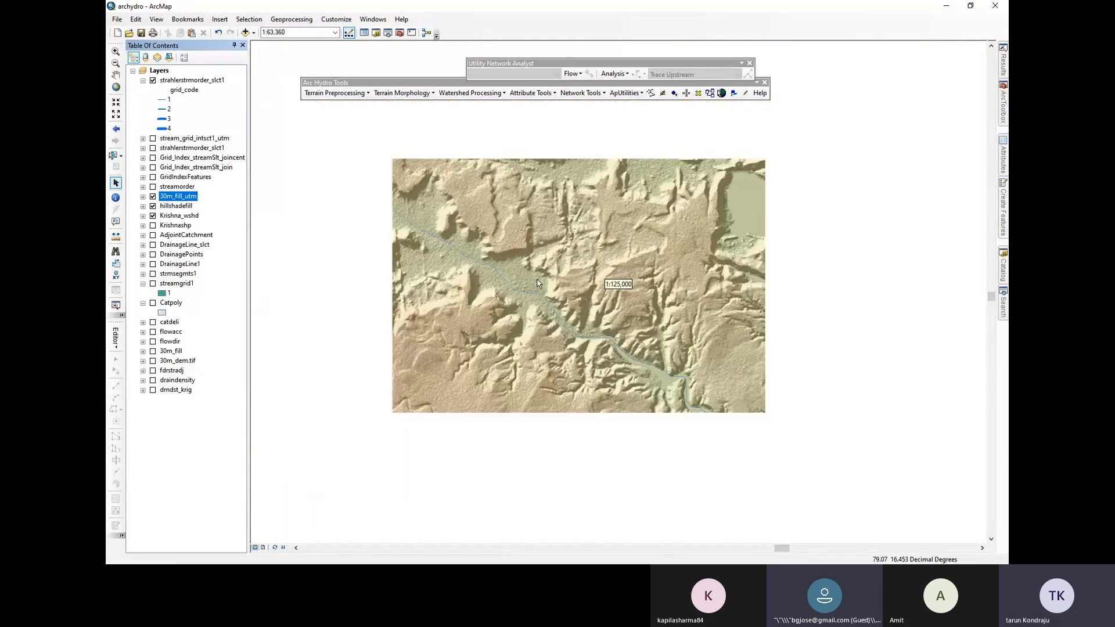
{"action": "scroll", "coordinate": [538, 283], "scroll_direction": "up", "scroll_amount": 2}
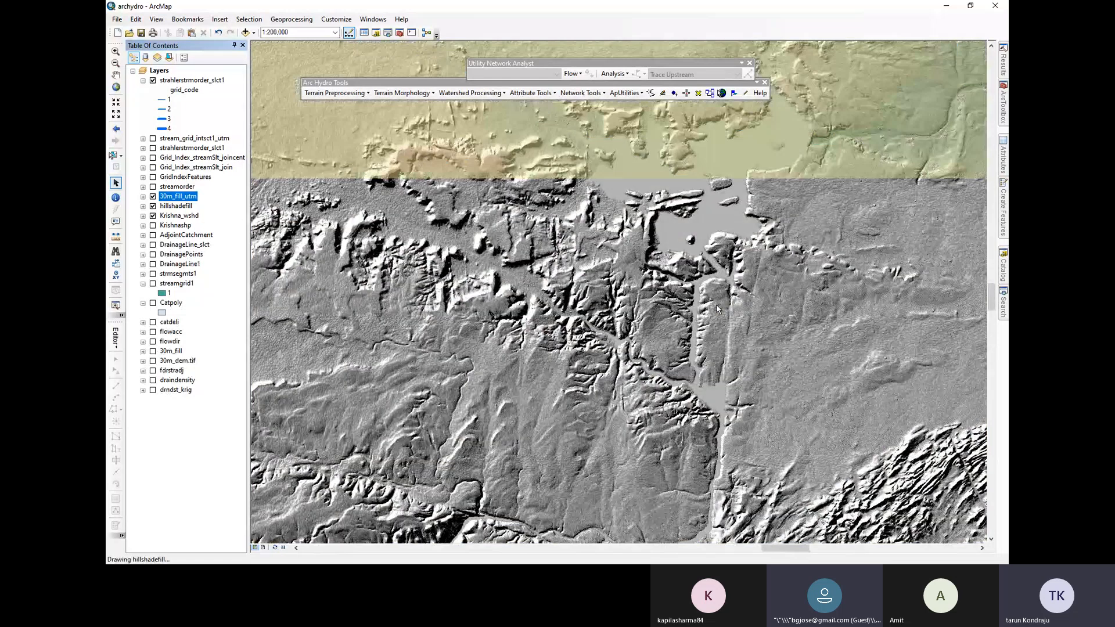
{"action": "scroll", "coordinate": [680, 348], "scroll_direction": "up", "scroll_amount": 2}
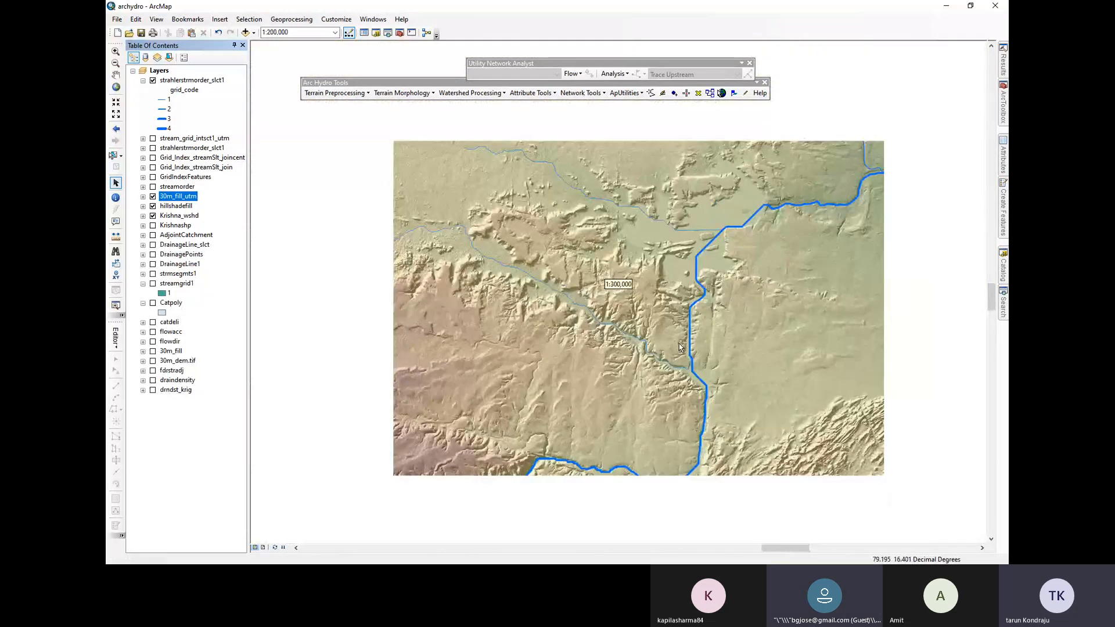
{"action": "scroll", "coordinate": [693, 333], "scroll_direction": "down", "scroll_amount": 4}
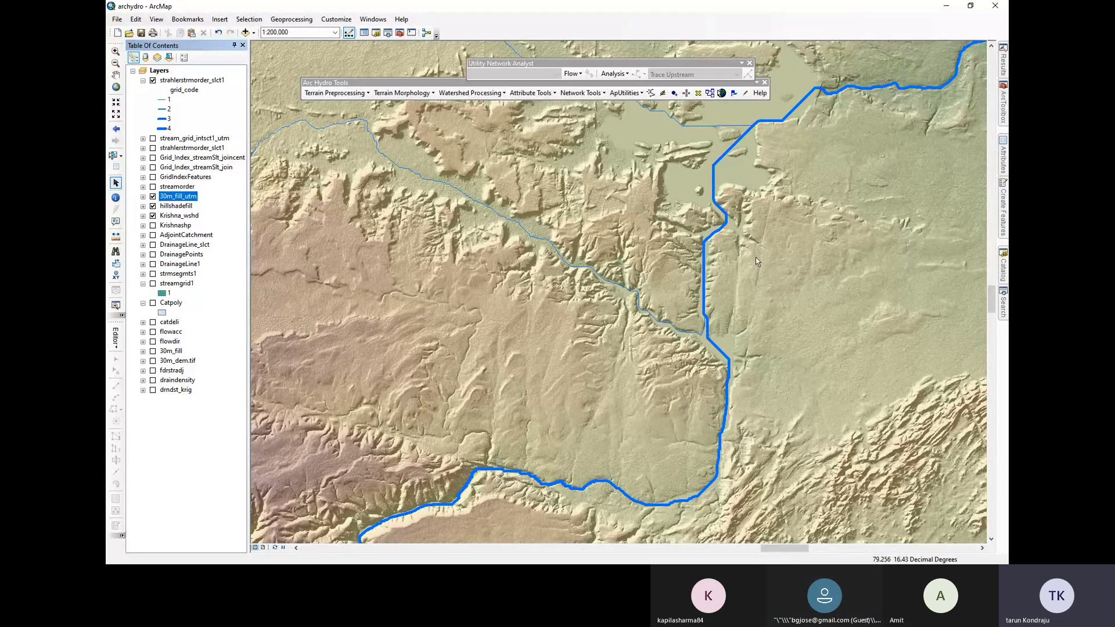
{"action": "scroll", "coordinate": [755, 257], "scroll_direction": "down", "scroll_amount": 1}
{"action": "scroll", "coordinate": [737, 263], "scroll_direction": "up", "scroll_amount": 1}
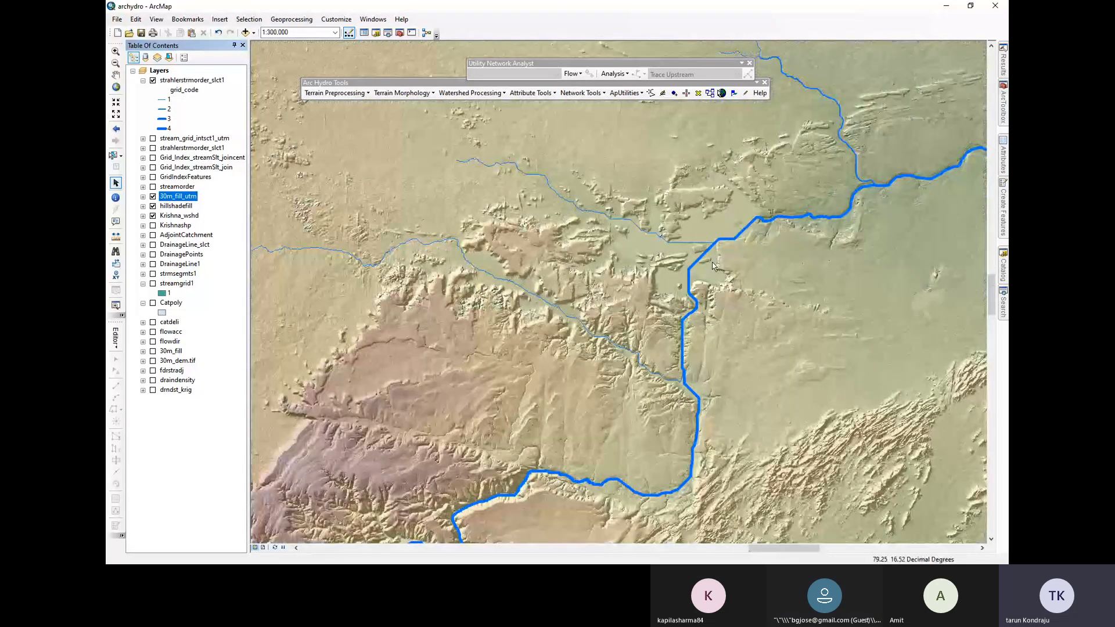
{"action": "scroll", "coordinate": [698, 326], "scroll_direction": "up", "scroll_amount": 3}
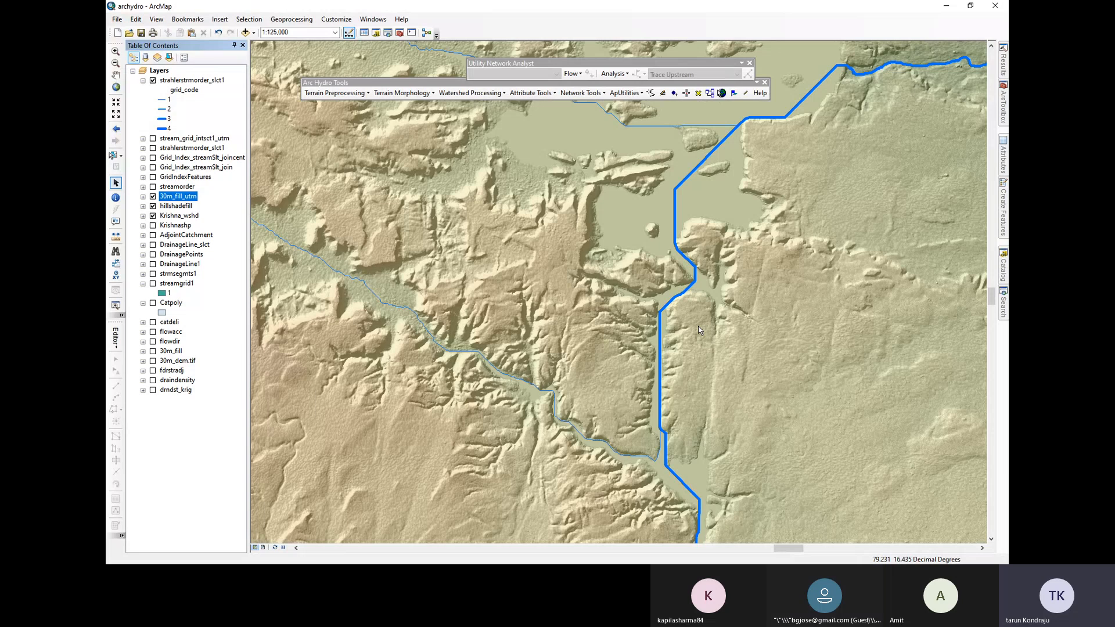
{"action": "scroll", "coordinate": [698, 329], "scroll_direction": "down", "scroll_amount": 1}
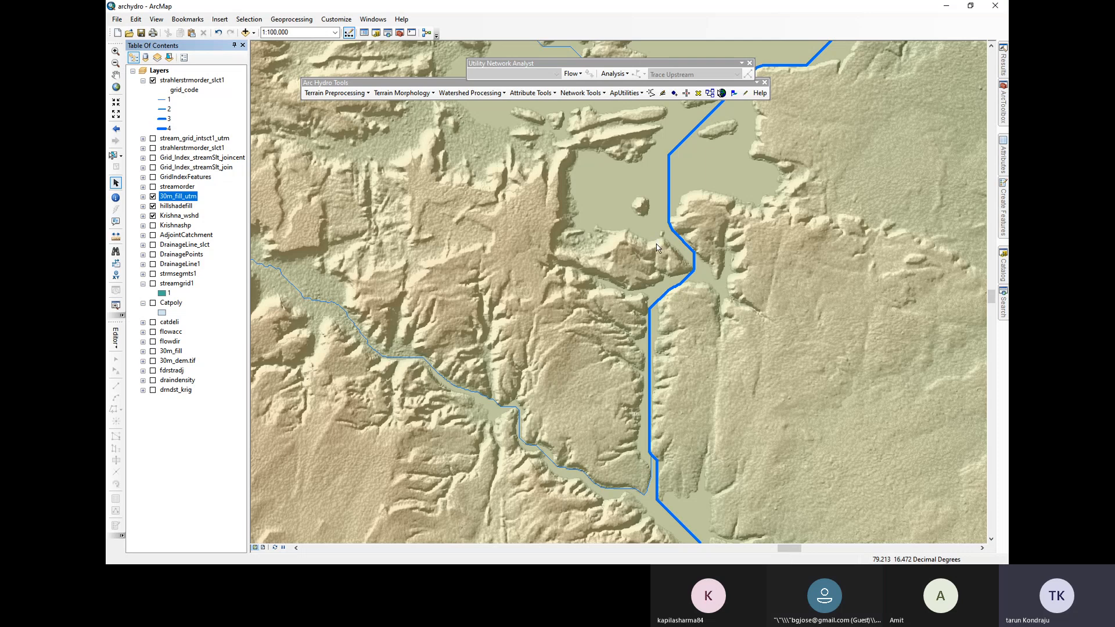
{"action": "scroll", "coordinate": [657, 247], "scroll_direction": "up", "scroll_amount": 3}
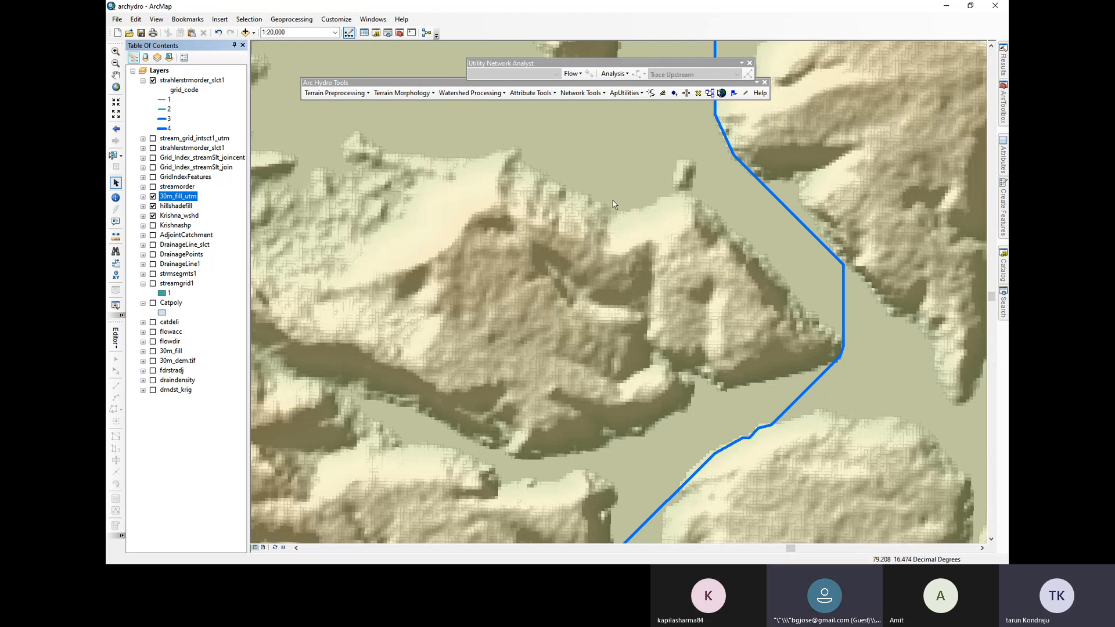
{"action": "scroll", "coordinate": [706, 341], "scroll_direction": "up", "scroll_amount": 5}
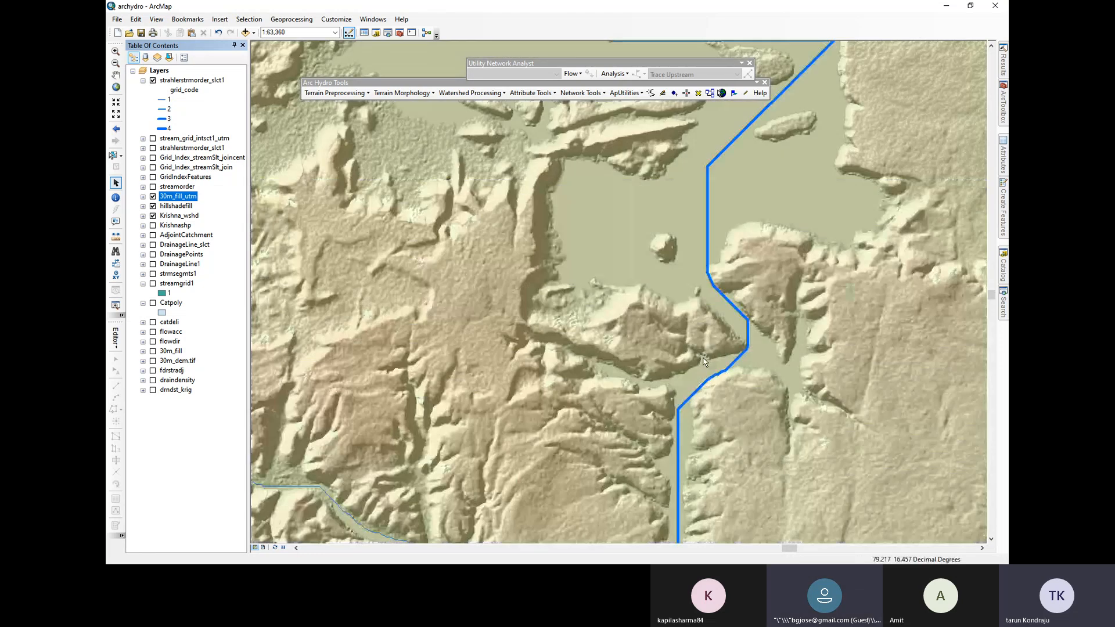
{"action": "scroll", "coordinate": [703, 361], "scroll_direction": "up", "scroll_amount": 3}
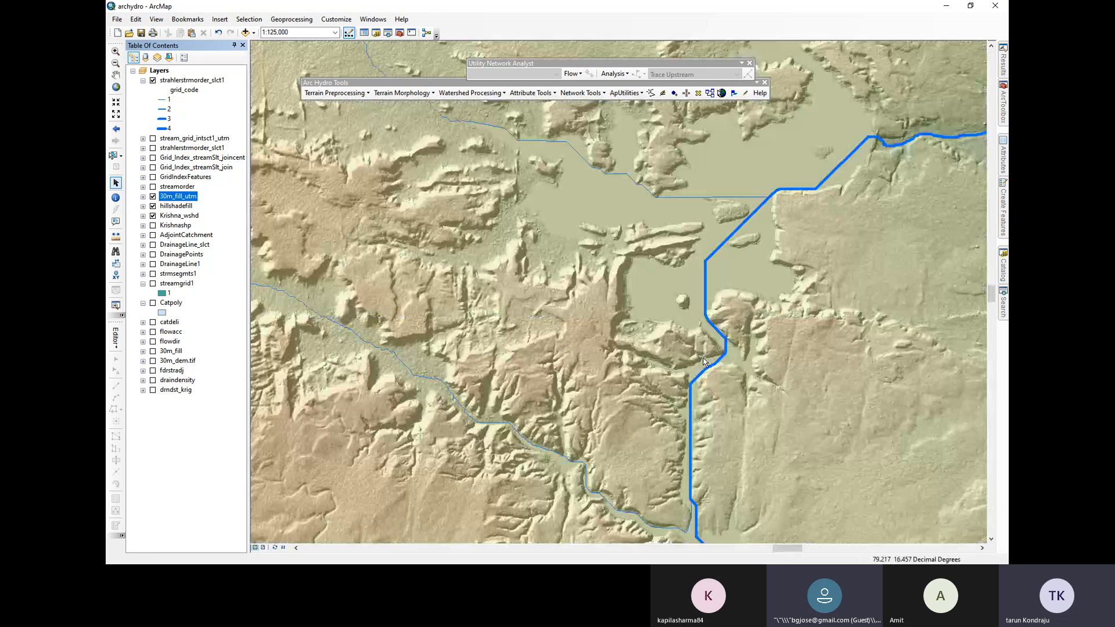
{"action": "scroll", "coordinate": [704, 361], "scroll_direction": "up", "scroll_amount": 4}
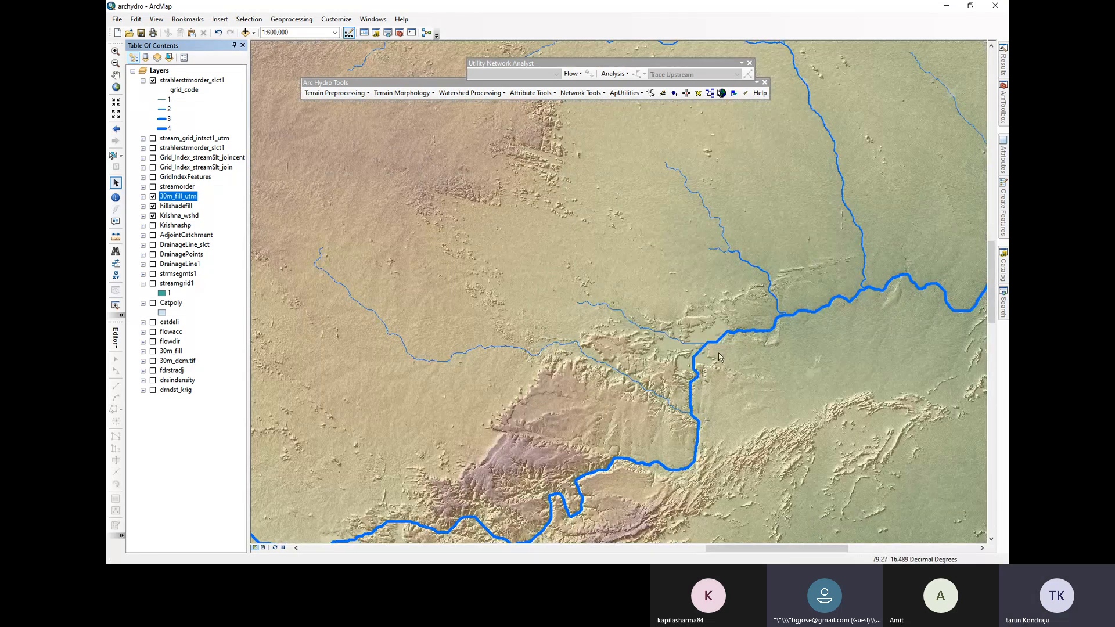
{"action": "scroll", "coordinate": [721, 347], "scroll_direction": "up", "scroll_amount": 3}
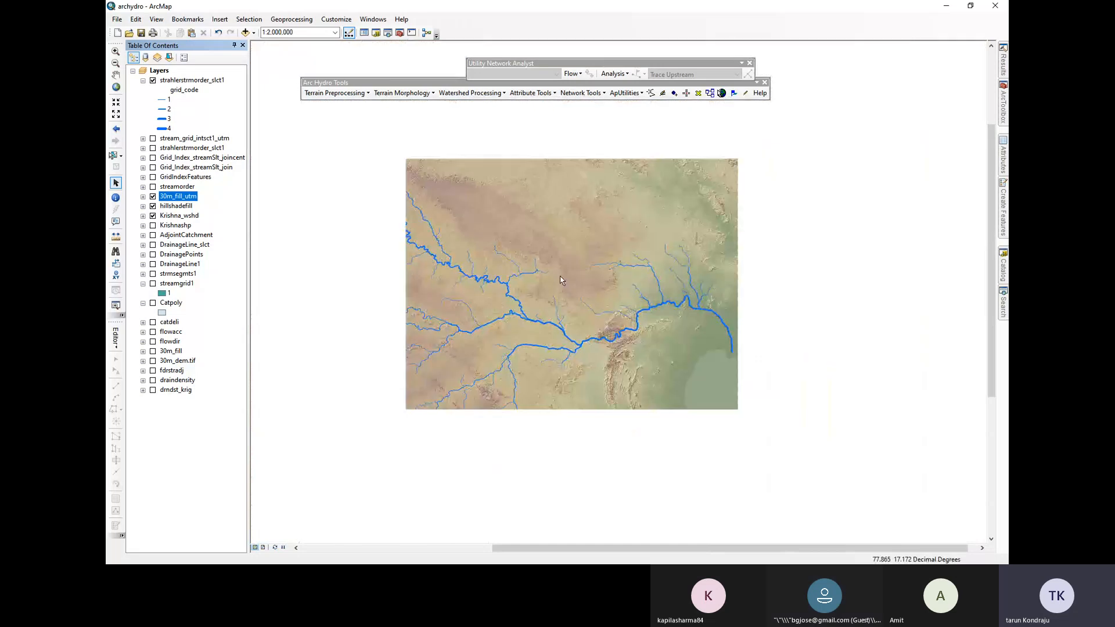
{"action": "scroll", "coordinate": [721, 347], "scroll_direction": "up", "scroll_amount": 2}
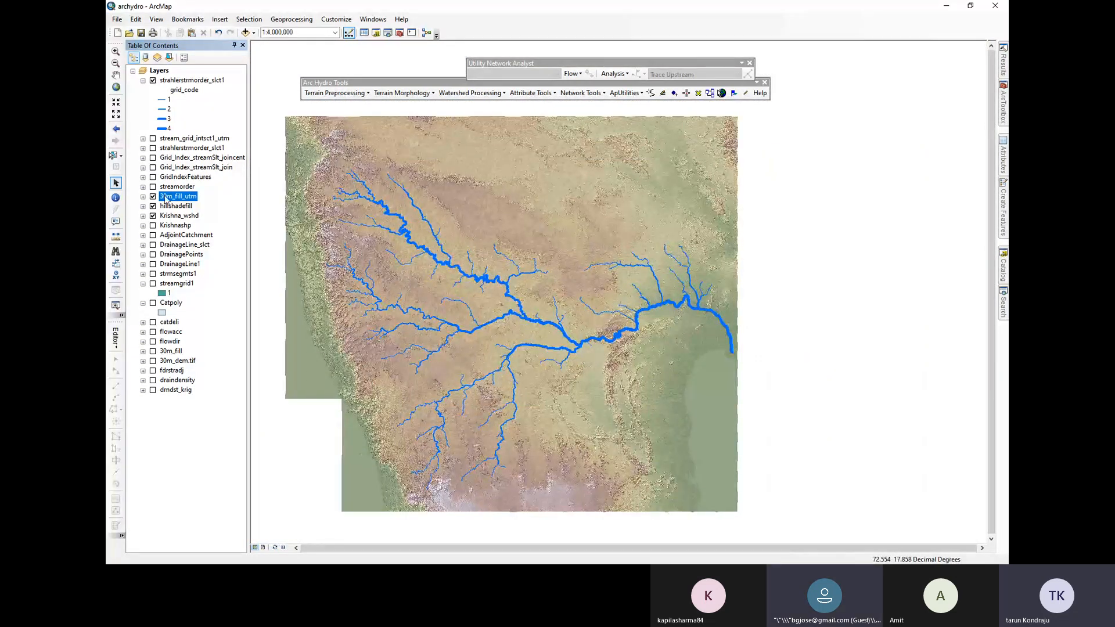
Place the Krishna_wshd layer above 30m_fill_utm and view its boundaries close up on the western ridges
{"action": "left_click", "coordinate": [173, 215]}
{"action": "left_click_drag", "start_coordinate": [174, 217], "coordinate": [174, 196]}
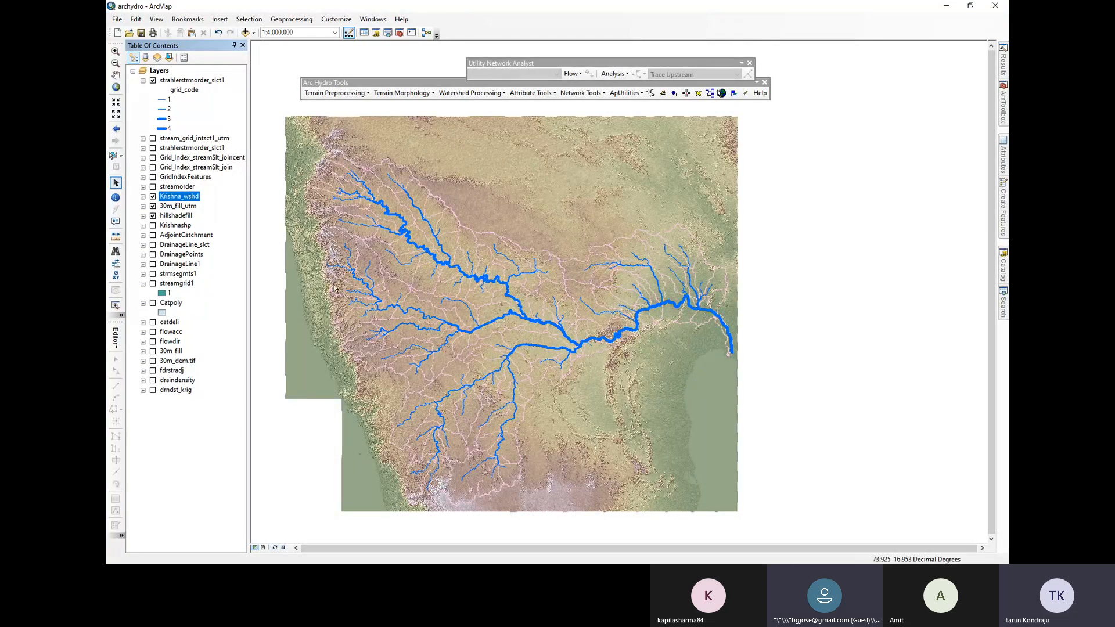
{"action": "scroll", "coordinate": [304, 227], "scroll_direction": "up", "scroll_amount": 6}
{"action": "scroll", "coordinate": [393, 141], "scroll_direction": "up", "scroll_amount": 7}
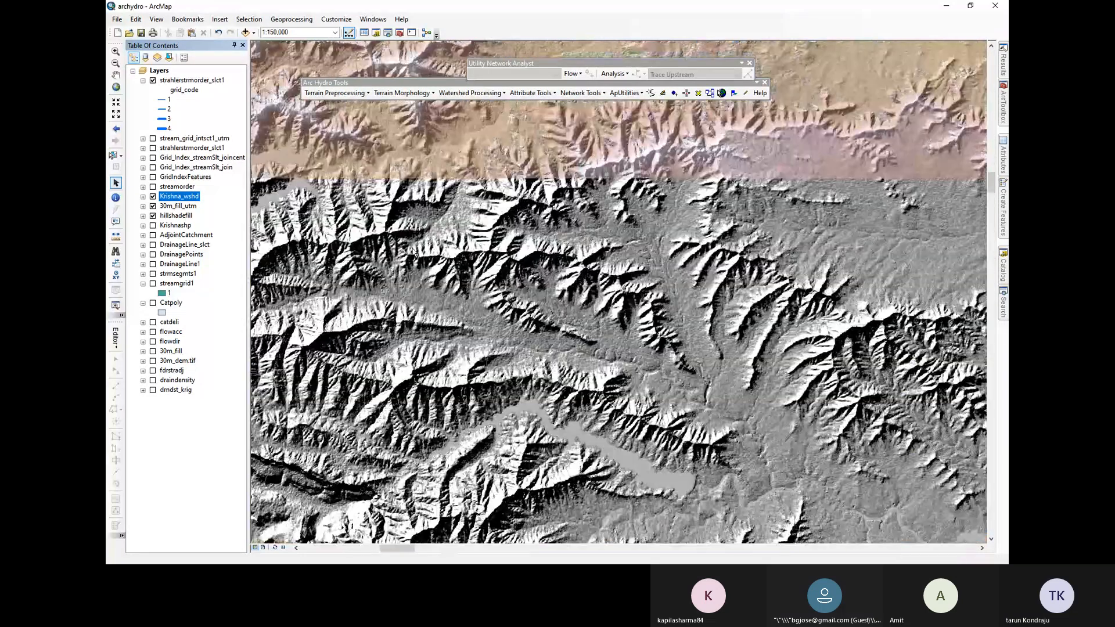
{"action": "scroll", "coordinate": [407, 249], "scroll_direction": "up", "scroll_amount": 5}
{"action": "scroll", "coordinate": [401, 253], "scroll_direction": "up", "scroll_amount": 8}
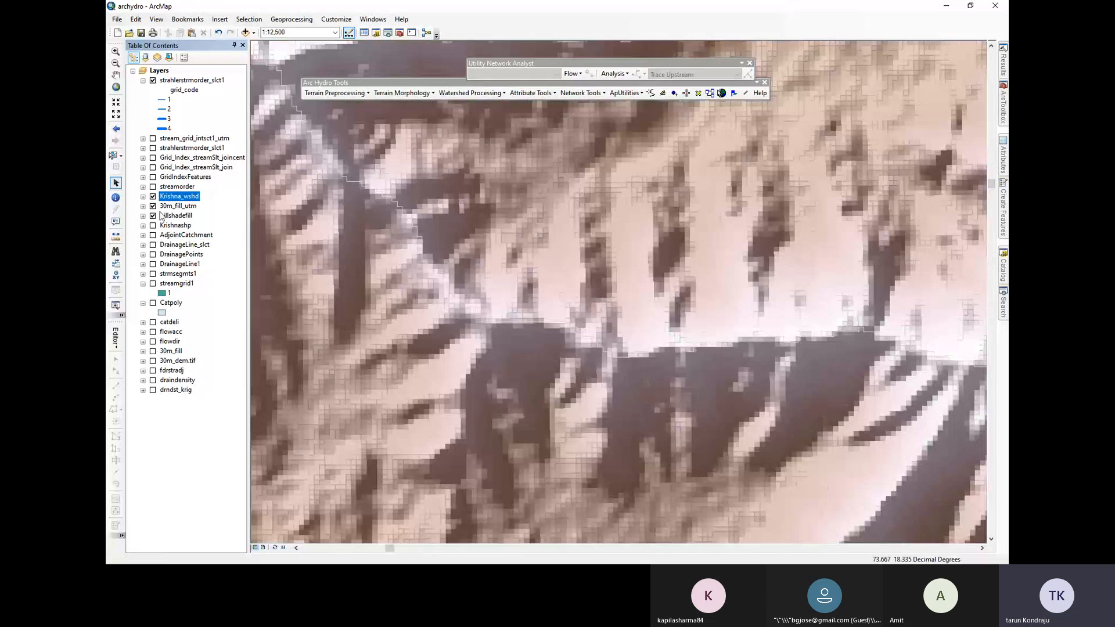
Set the Krishna_wshd outline color to black and compare the watershed boundaries with the ridges and streams across the basin's western part
{"action": "left_click", "coordinate": [143, 196]}
{"action": "left_click", "coordinate": [163, 206]}
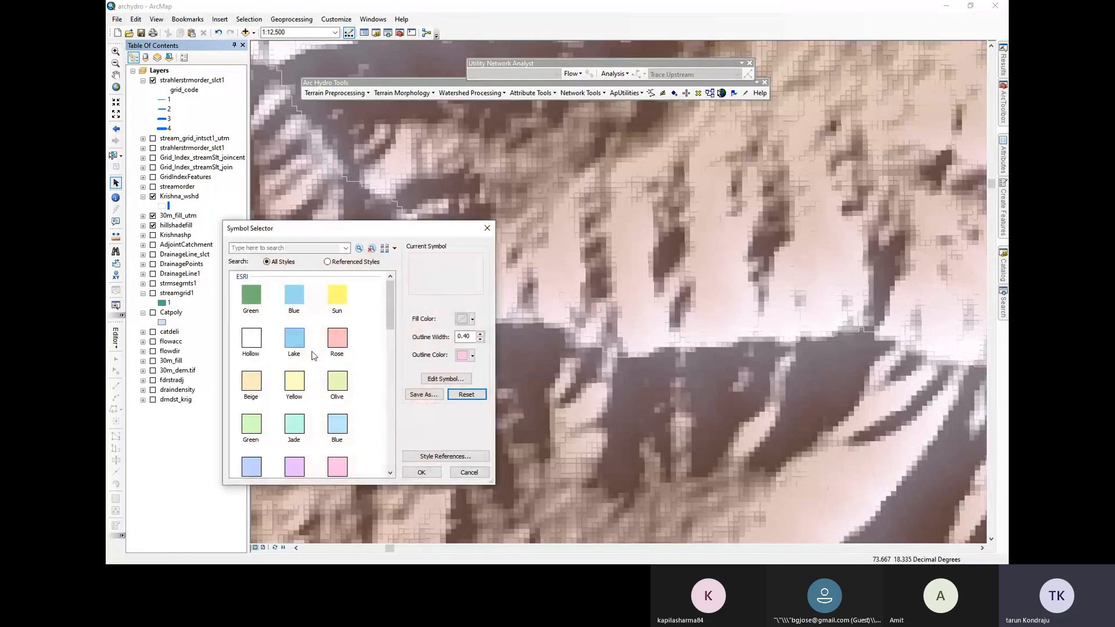
{"action": "left_click", "coordinate": [471, 356]}
{"action": "left_click", "coordinate": [363, 471]}
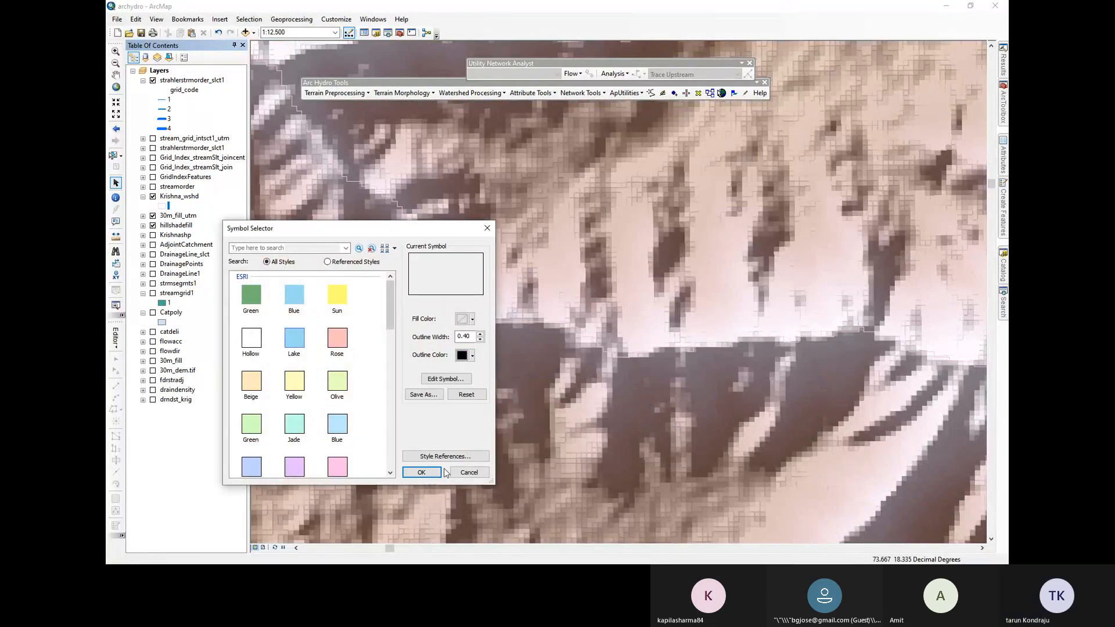
{"action": "left_click", "coordinate": [427, 472]}
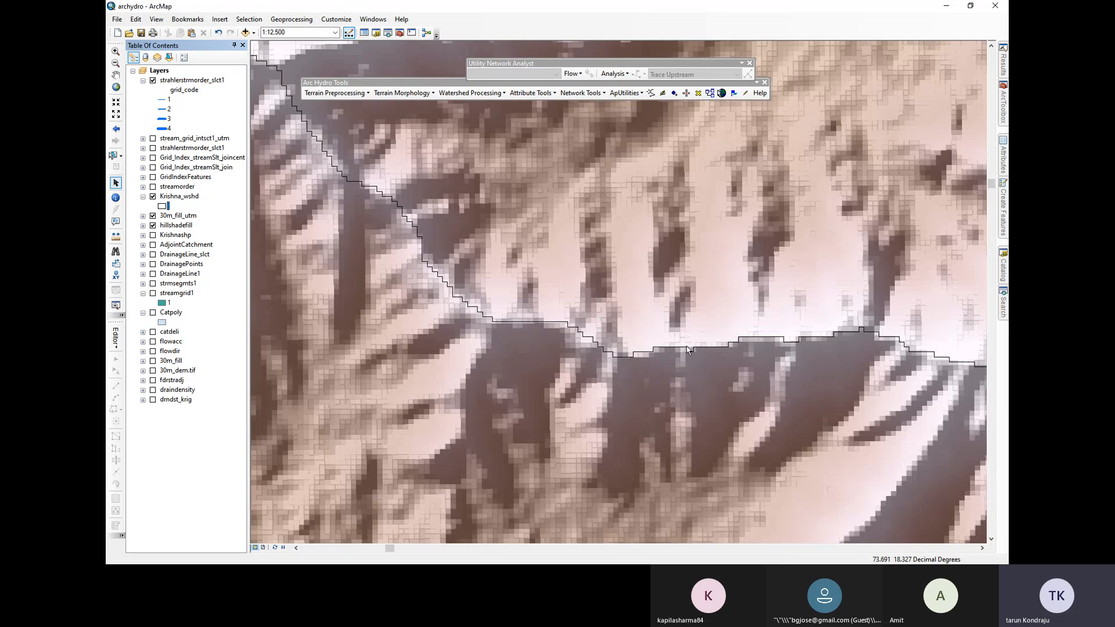
{"action": "scroll", "coordinate": [510, 263], "scroll_direction": "up", "scroll_amount": 3}
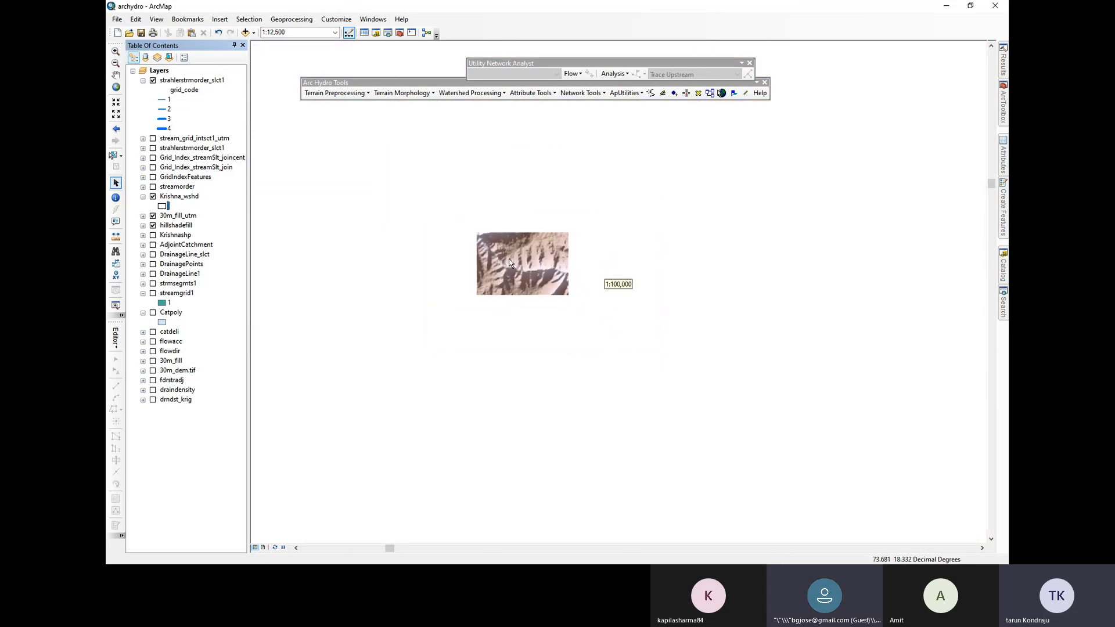
{"action": "scroll", "coordinate": [509, 263], "scroll_direction": "up", "scroll_amount": 2}
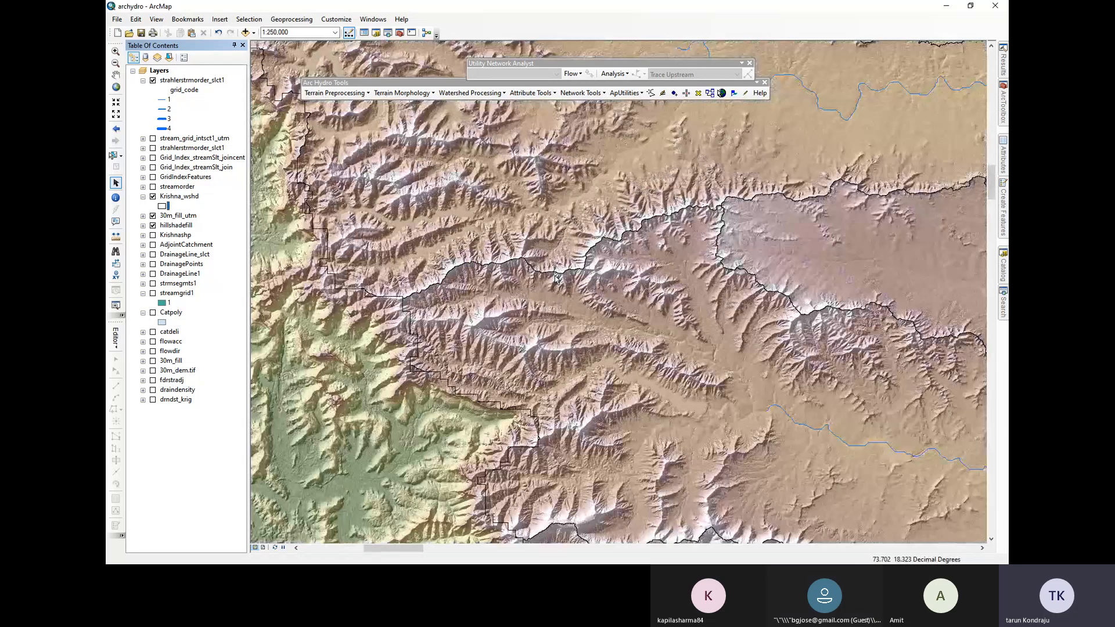
{"action": "scroll", "coordinate": [556, 279], "scroll_direction": "up", "scroll_amount": 1}
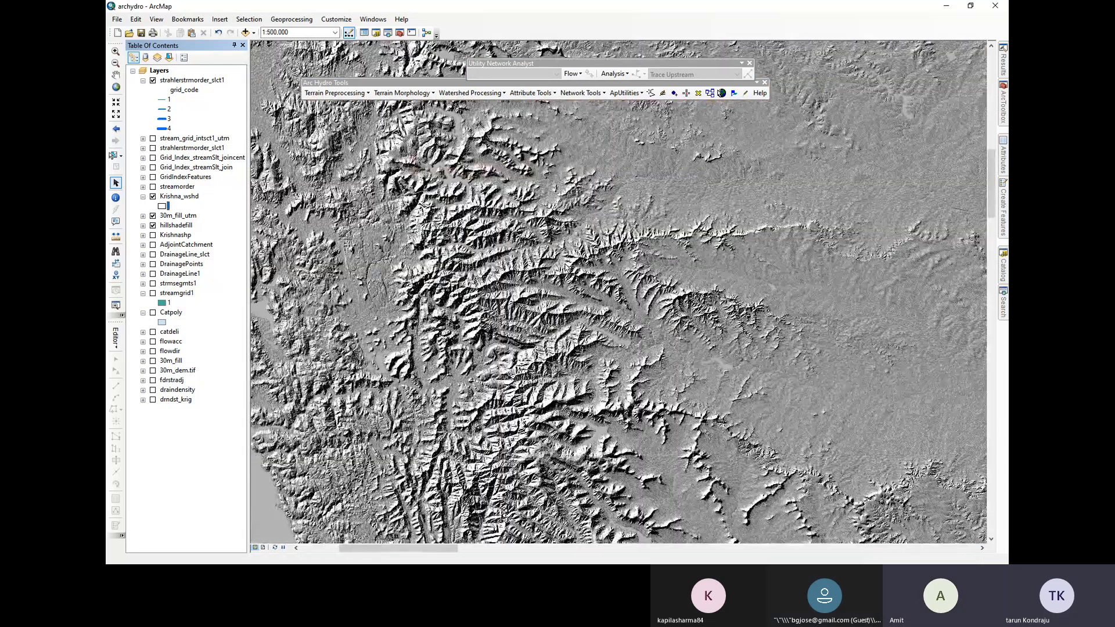
{"action": "scroll", "coordinate": [566, 267], "scroll_direction": "up", "scroll_amount": 1}
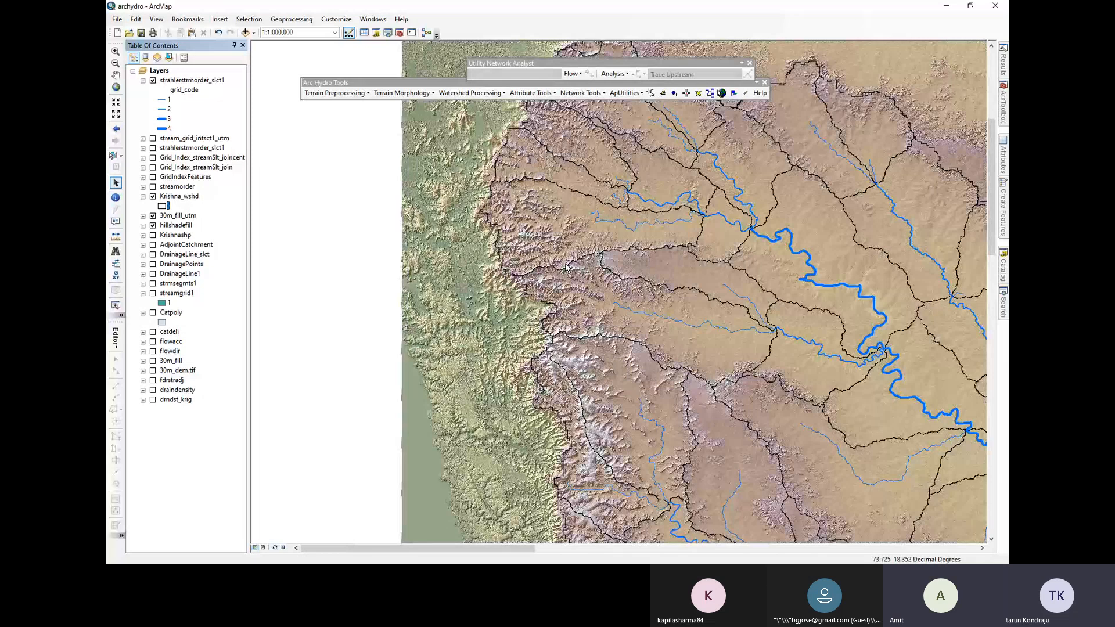
Examine the watershed boundaries and streams against the terrain, from the whole basin to the eastern river bends and the folded ridges south of them
{"action": "scroll", "coordinate": [566, 267], "scroll_direction": "up", "scroll_amount": 2}
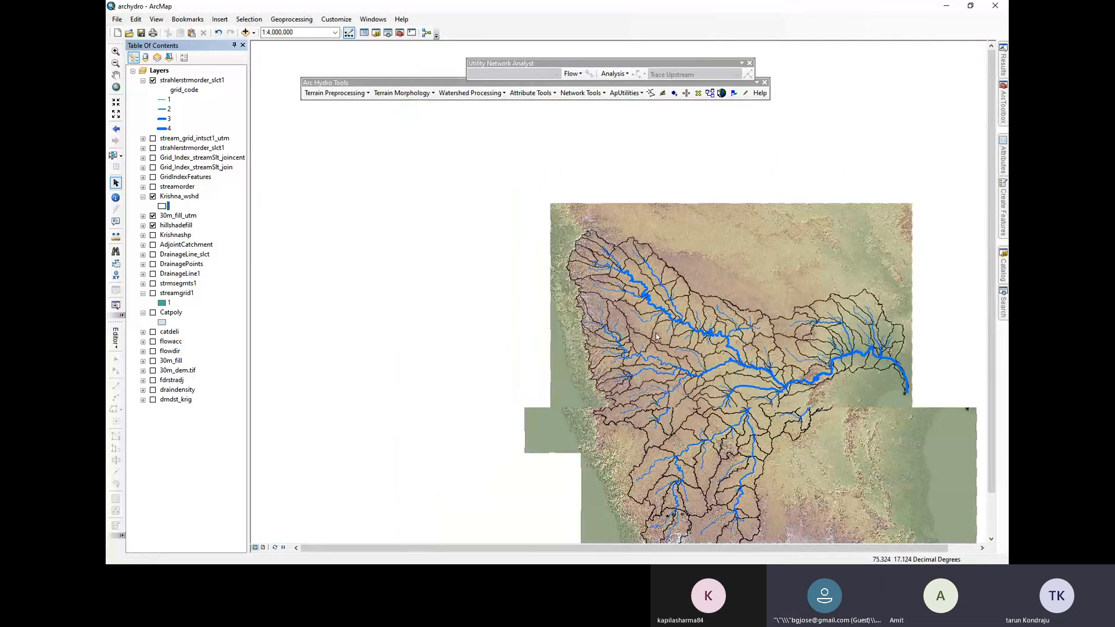
{"action": "scroll", "coordinate": [720, 360], "scroll_direction": "up", "scroll_amount": 1}
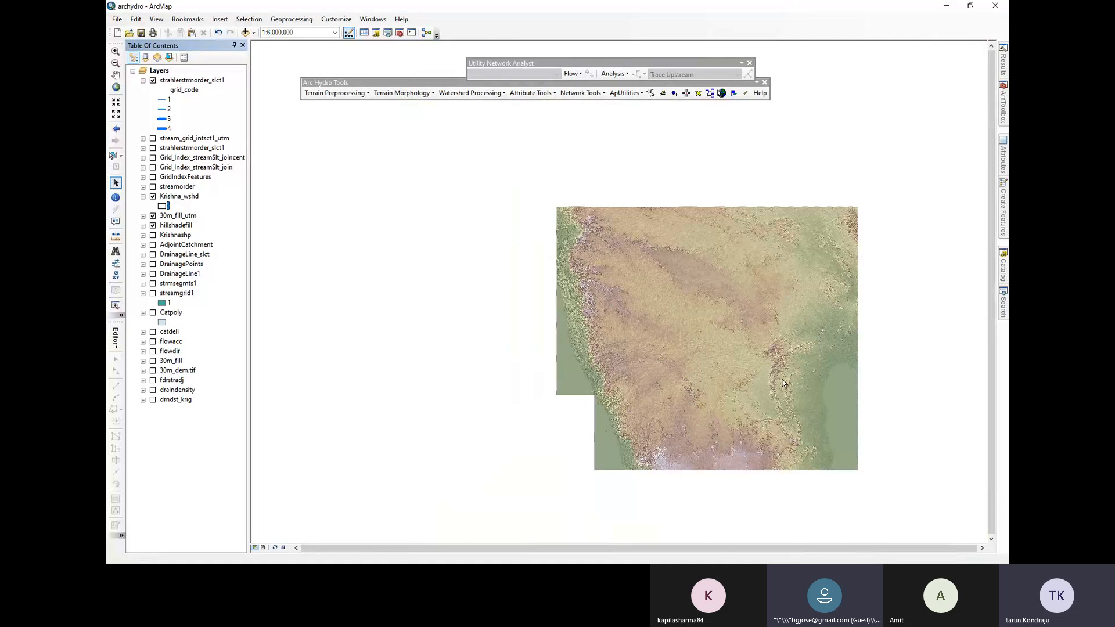
{"action": "scroll", "coordinate": [886, 395], "scroll_direction": "down", "scroll_amount": 1}
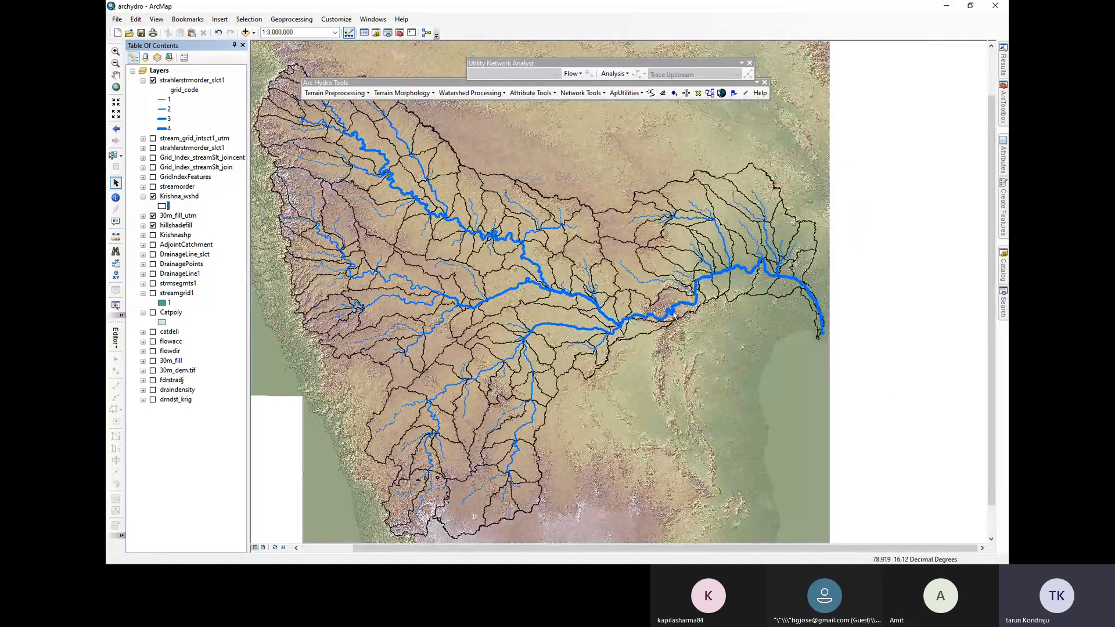
{"action": "scroll", "coordinate": [674, 316], "scroll_direction": "down", "scroll_amount": 2}
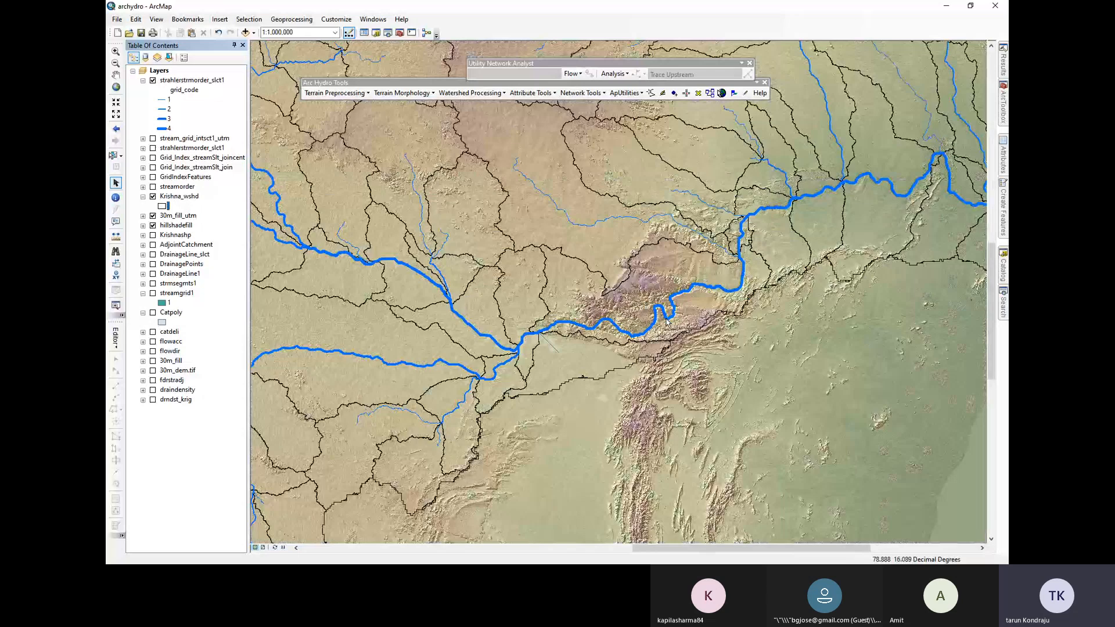
{"action": "scroll", "coordinate": [667, 321], "scroll_direction": "down", "scroll_amount": 4}
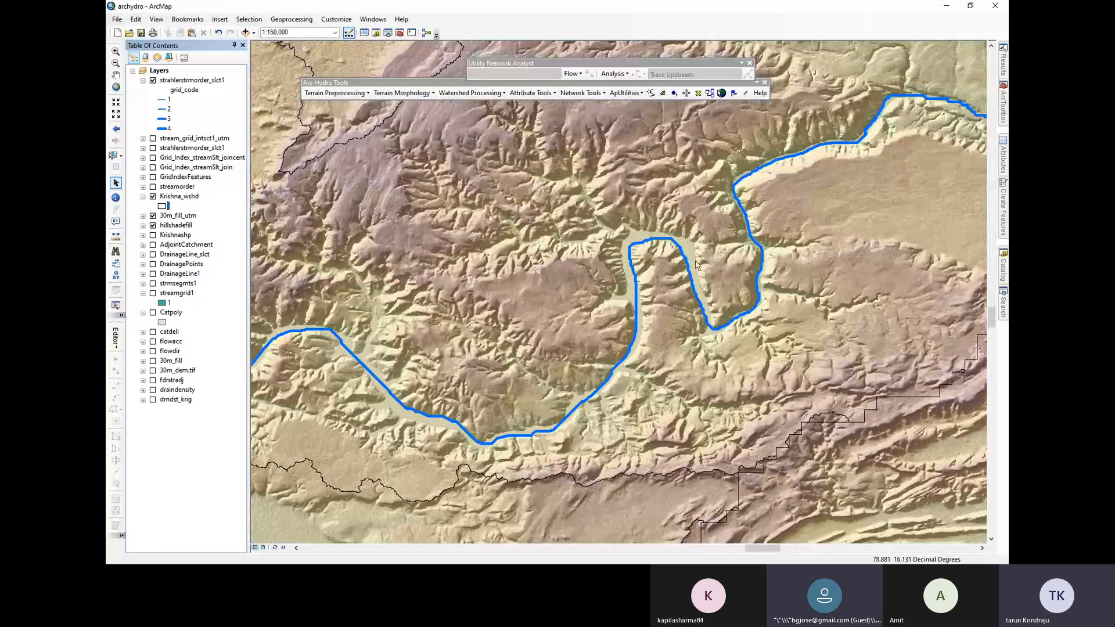
{"action": "scroll", "coordinate": [720, 311], "scroll_direction": "up", "scroll_amount": 2}
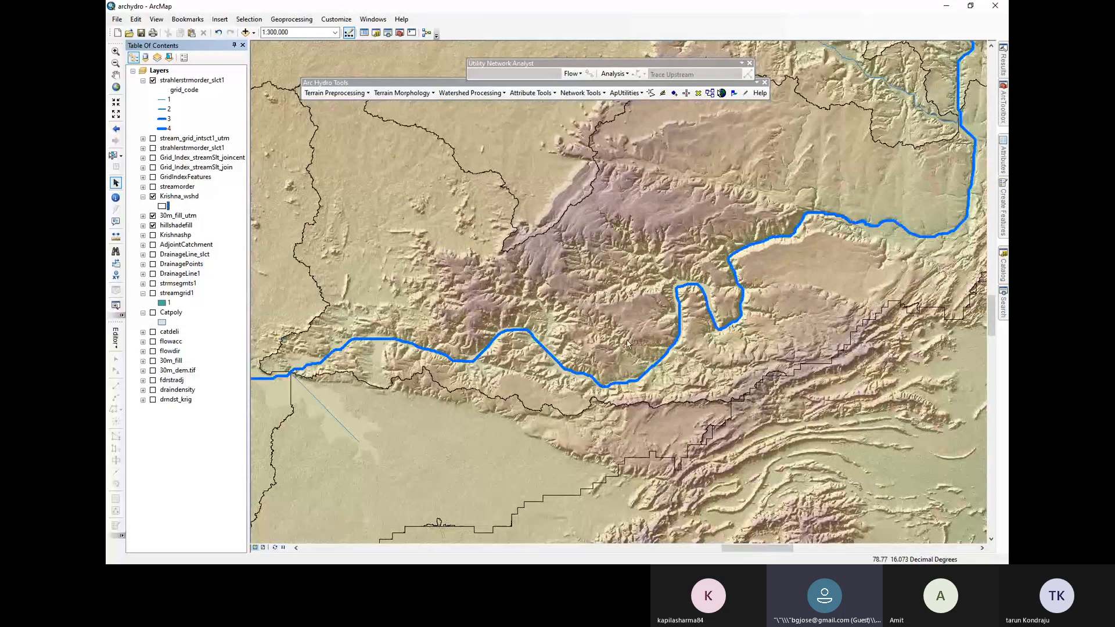
{"action": "scroll", "coordinate": [627, 344], "scroll_direction": "up", "scroll_amount": 1}
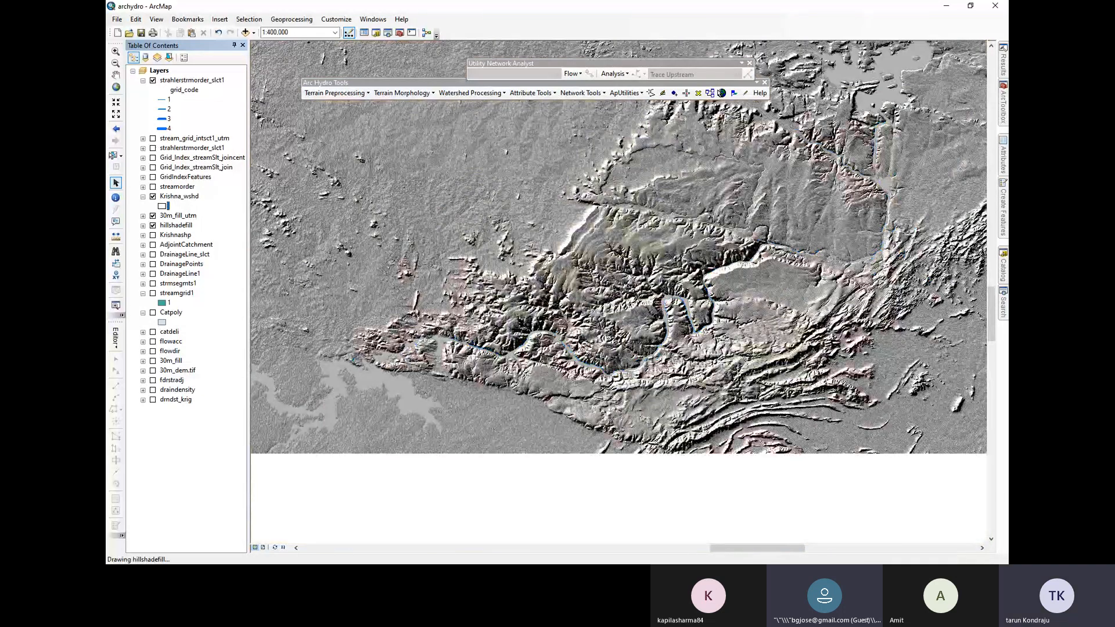
{"action": "scroll", "coordinate": [668, 312], "scroll_direction": "down", "scroll_amount": 2}
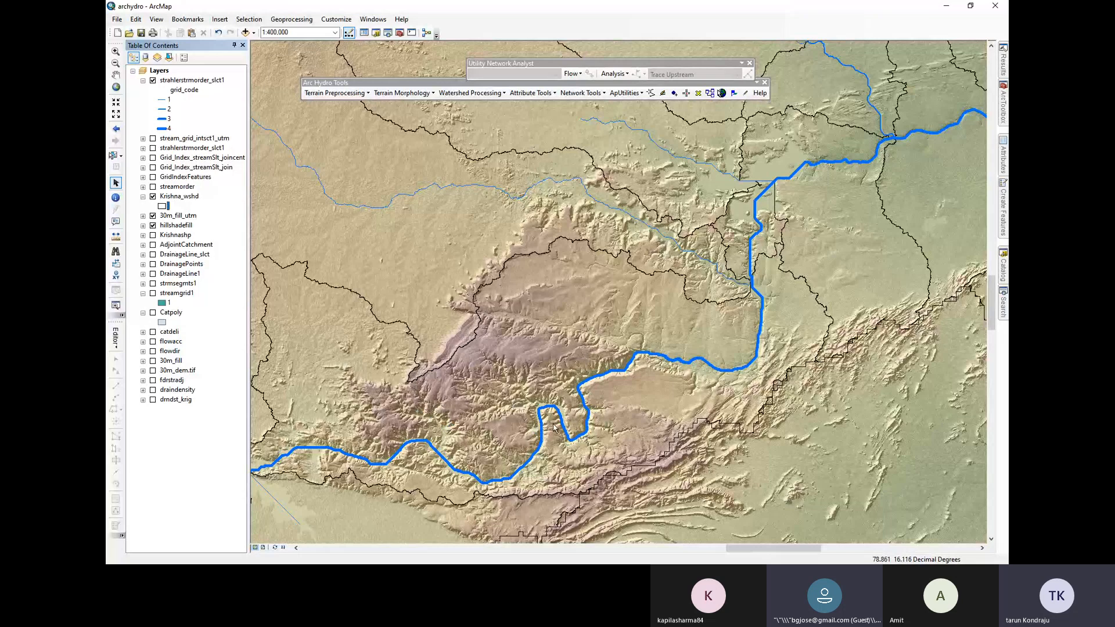
{"action": "scroll", "coordinate": [651, 523], "scroll_direction": "down", "scroll_amount": 2}
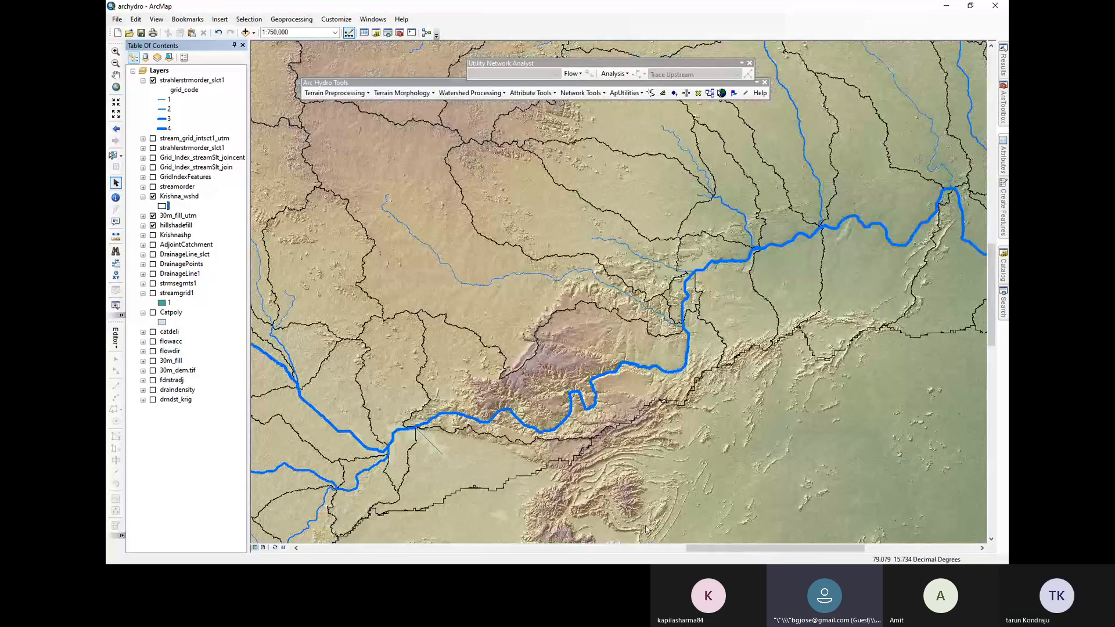
{"action": "scroll", "coordinate": [648, 539], "scroll_direction": "up", "scroll_amount": 2}
{"action": "scroll", "coordinate": [648, 538], "scroll_direction": "up", "scroll_amount": 1}
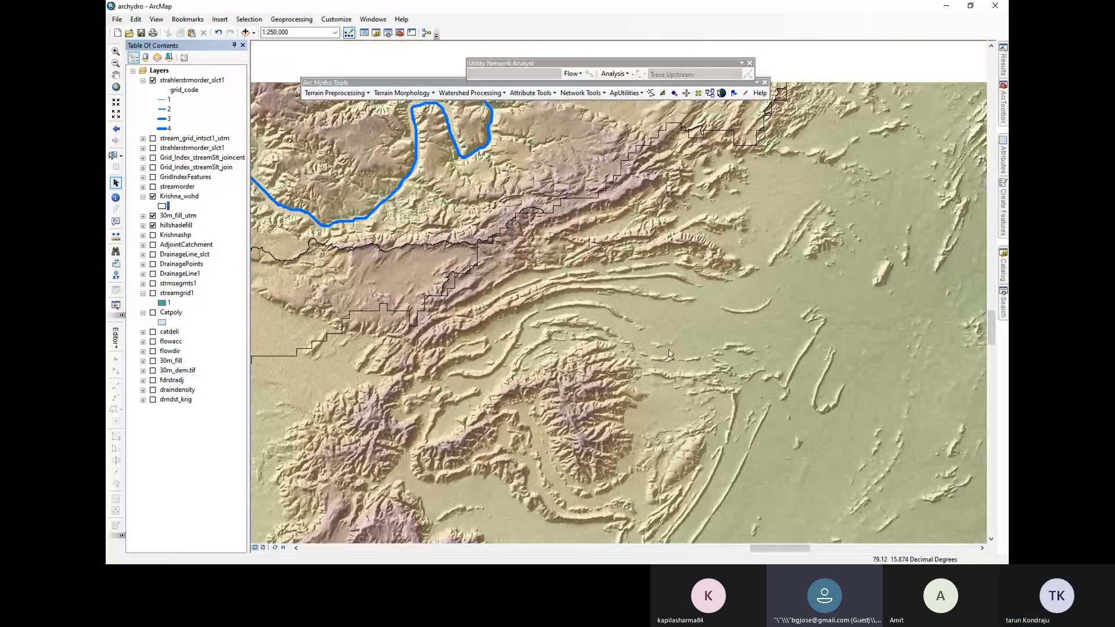
{"action": "scroll", "coordinate": [668, 350], "scroll_direction": "down", "scroll_amount": 2}
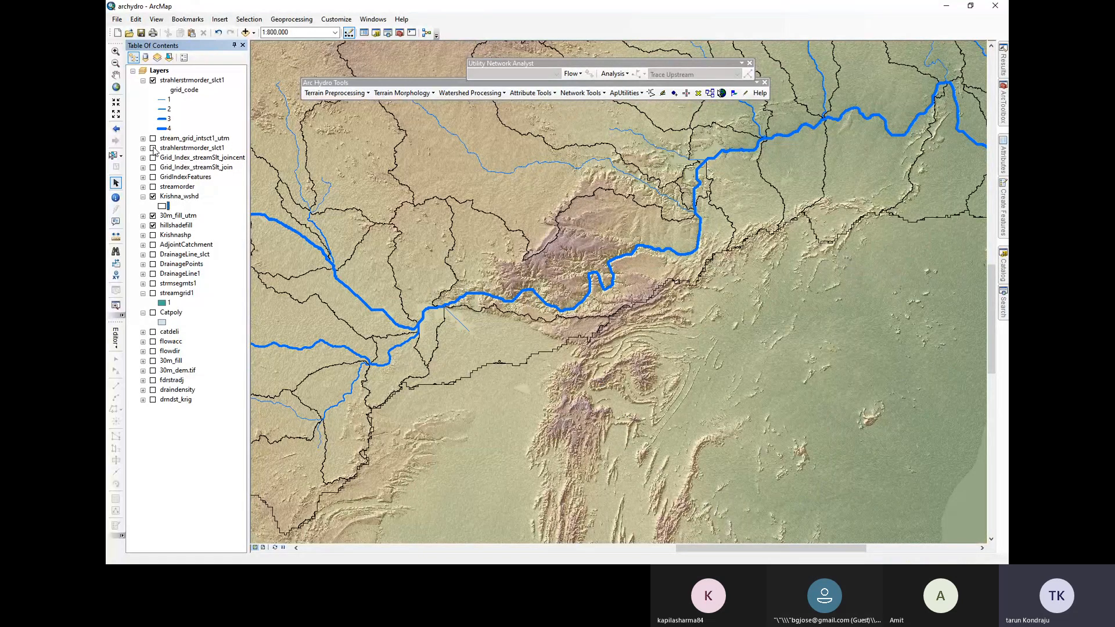
{"action": "left_click", "coordinate": [153, 148]}
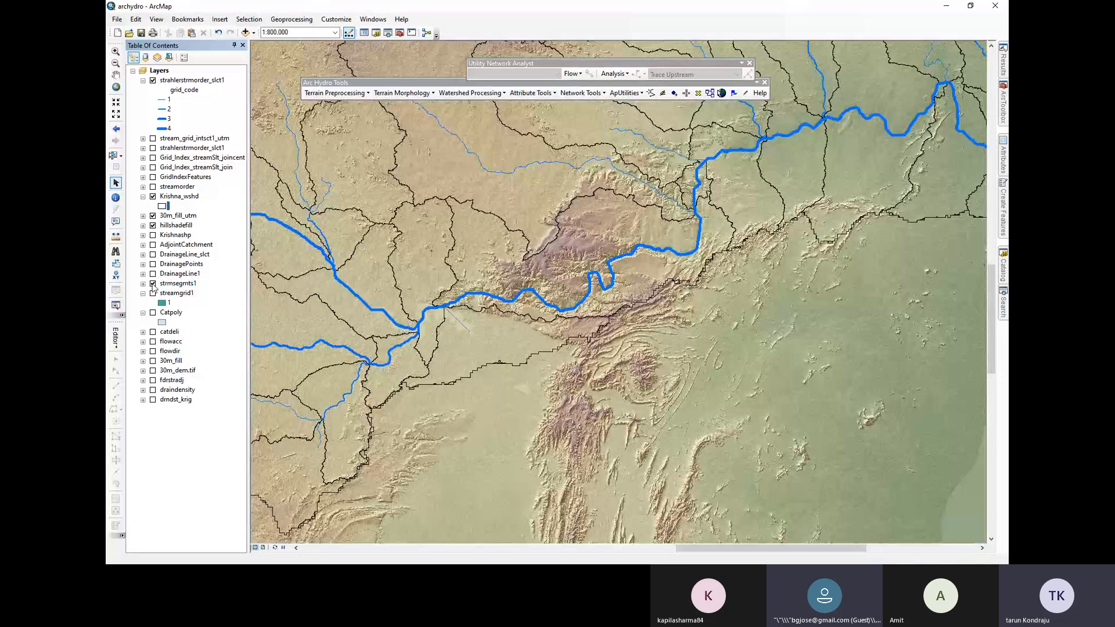
{"action": "left_click", "coordinate": [153, 284]}
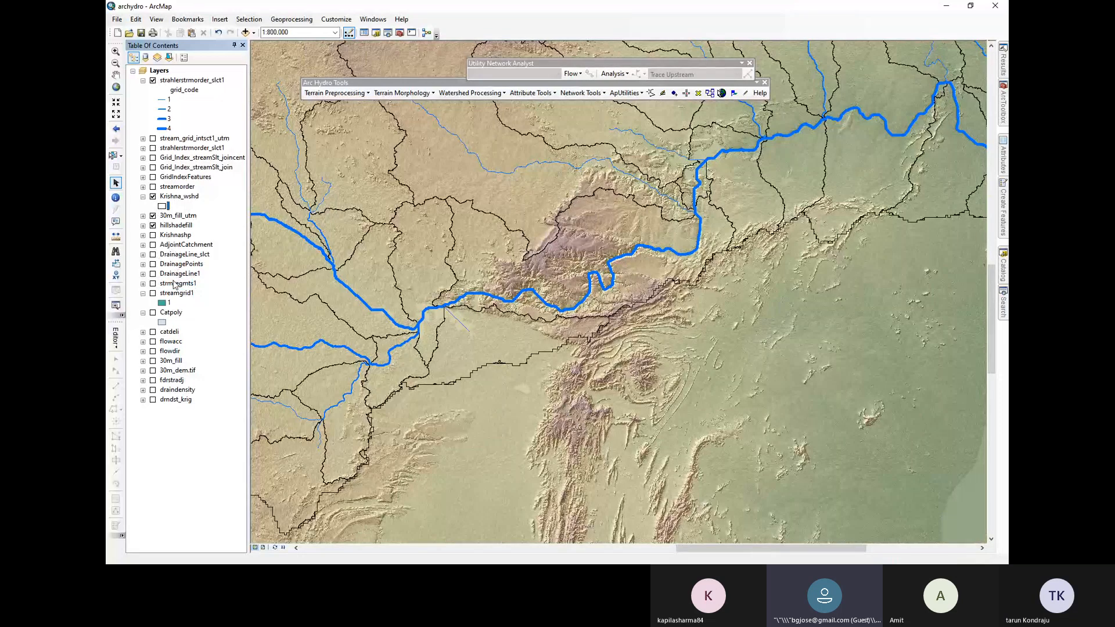
{"action": "left_click", "coordinate": [152, 197]}
{"action": "left_click", "coordinate": [153, 215]}
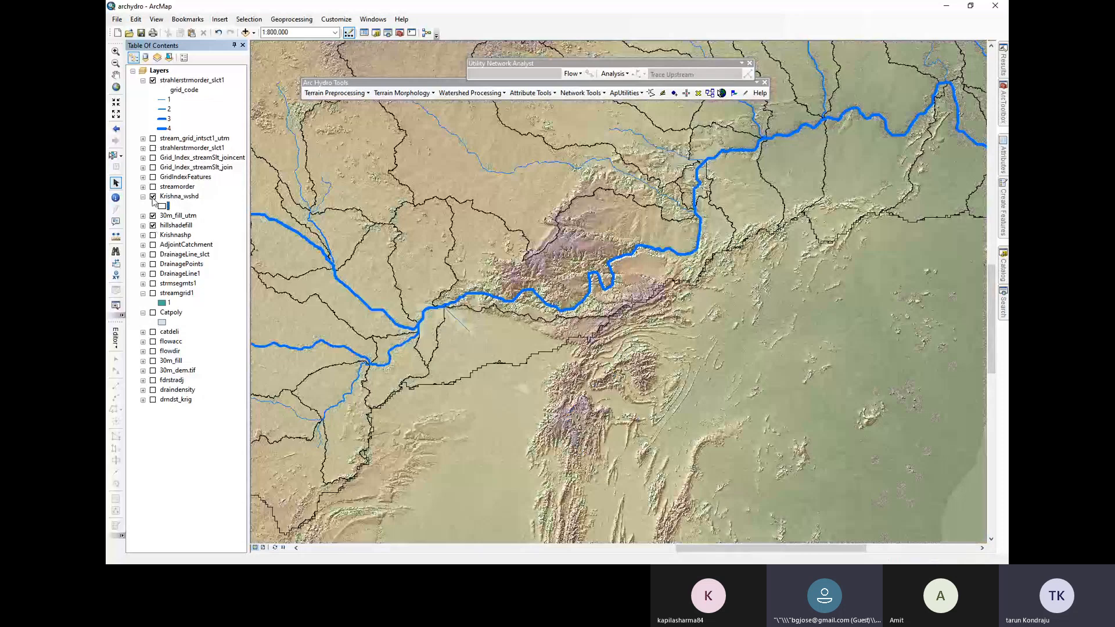
Hide the 30m_fill_utm and hillshadefill layers to show the whole basin's streams and watersheds without the terrain
{"action": "scroll", "coordinate": [701, 285], "scroll_direction": "up", "scroll_amount": 2}
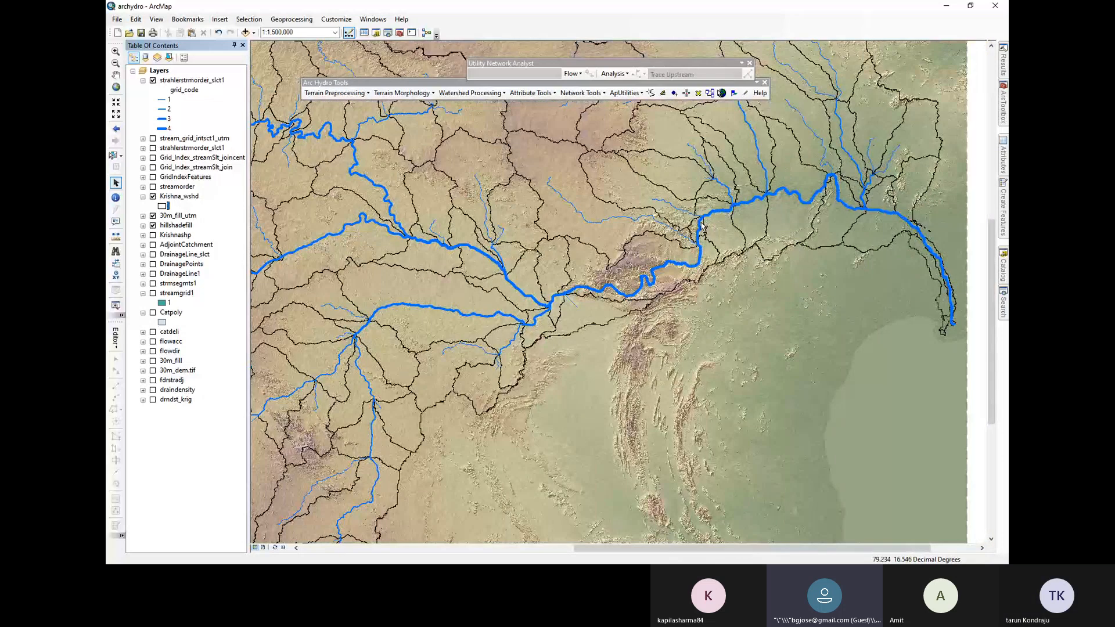
{"action": "scroll", "coordinate": [703, 228], "scroll_direction": "up", "scroll_amount": 4}
{"action": "scroll", "coordinate": [572, 203], "scroll_direction": "down", "scroll_amount": 1}
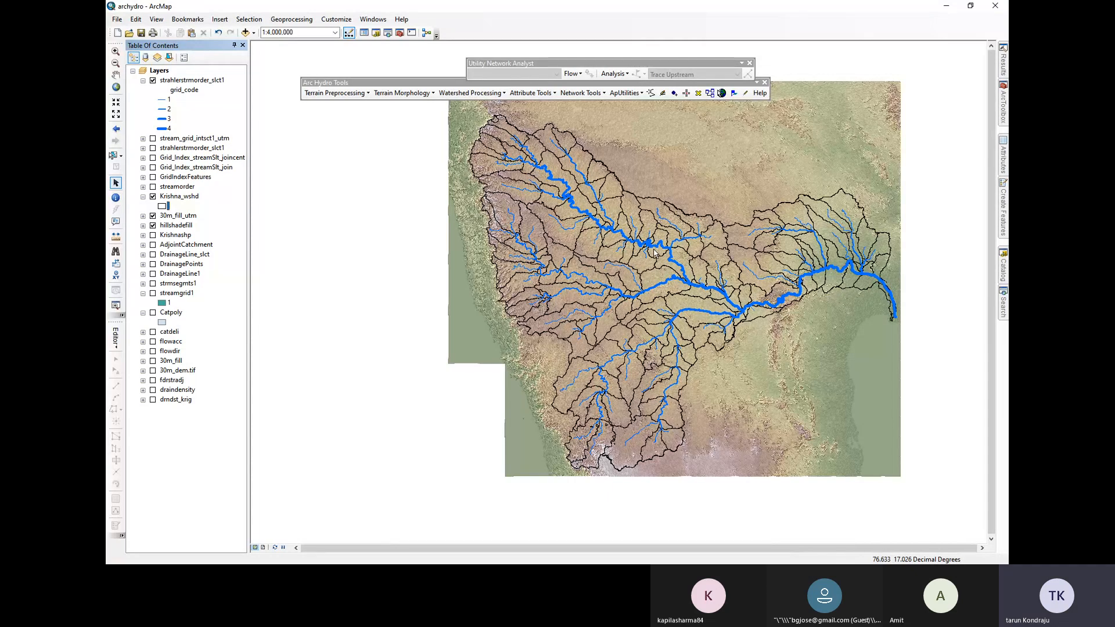
{"action": "left_click", "coordinate": [153, 216]}
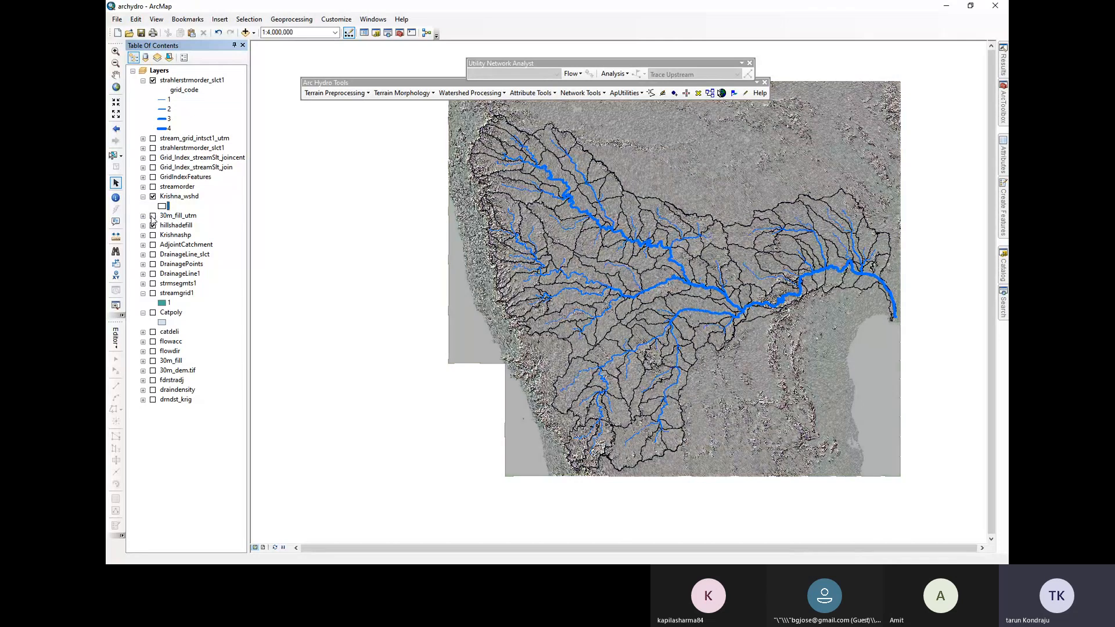
{"action": "left_click", "coordinate": [153, 225]}
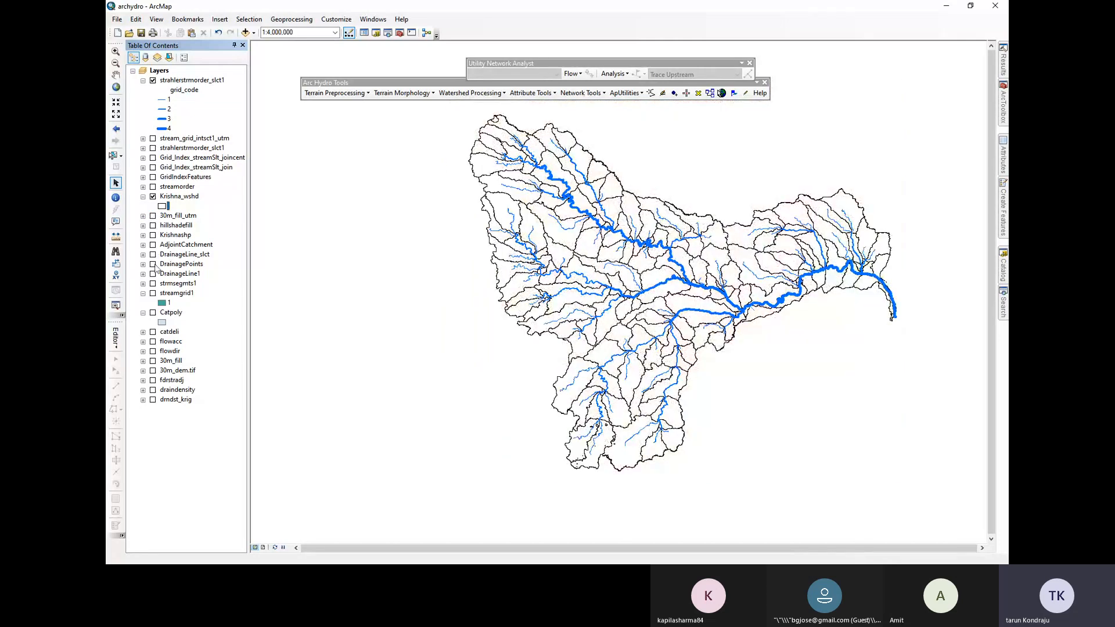
{"action": "left_click", "coordinate": [153, 196]}
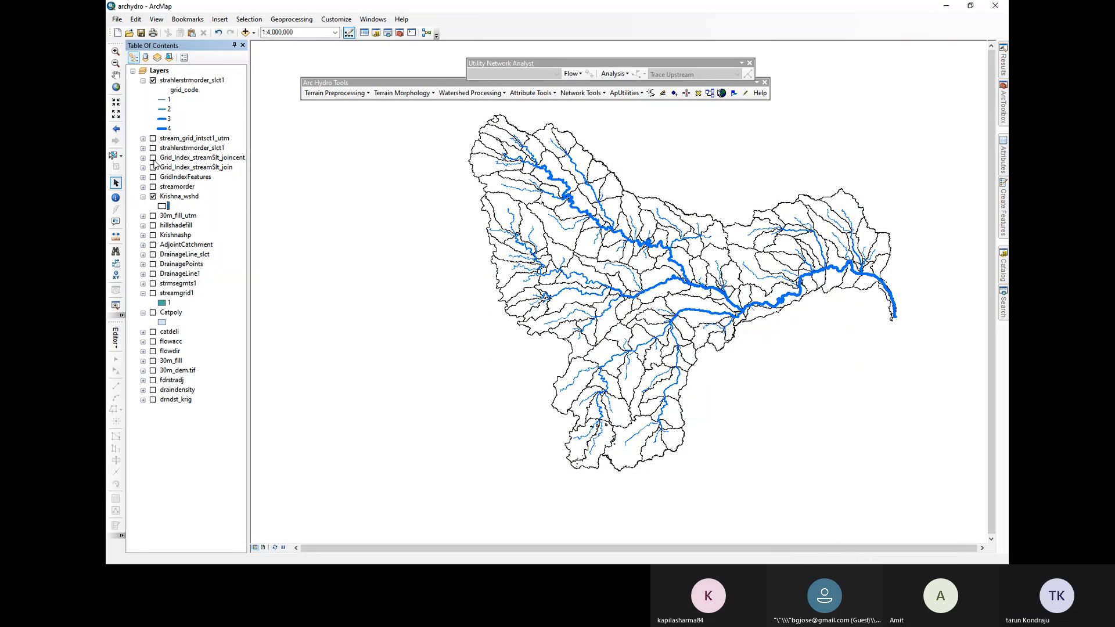
Briefly display the stream_grid_intsct1_utm layer and hide the graduated strahlerstrmorder_slct1 streams, leaving only the Krishna_wshd boundaries displayed
{"action": "left_click", "coordinate": [154, 168]}
{"action": "left_click", "coordinate": [153, 168]}
{"action": "left_click", "coordinate": [153, 139]}
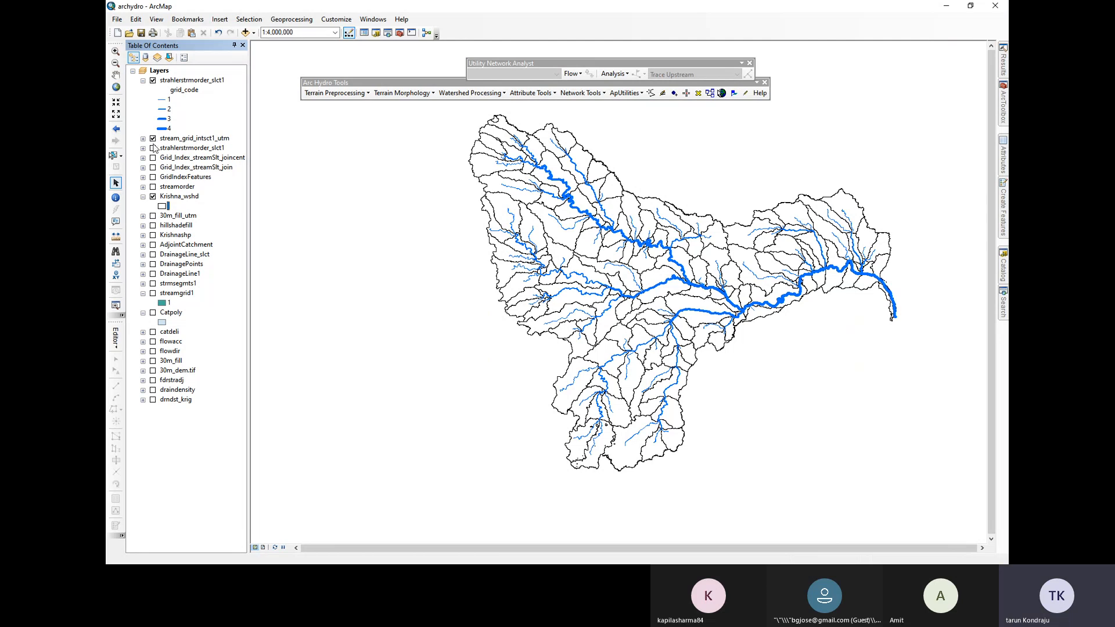
{"action": "left_click", "coordinate": [153, 80]}
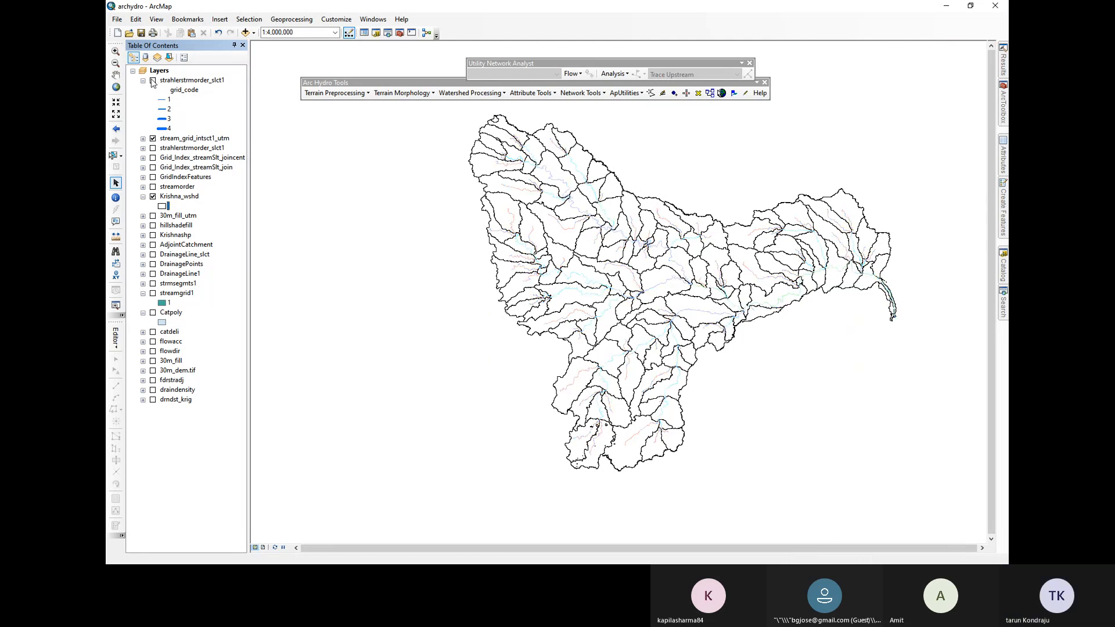
{"action": "left_click", "coordinate": [153, 139]}
{"action": "left_click", "coordinate": [153, 148]}
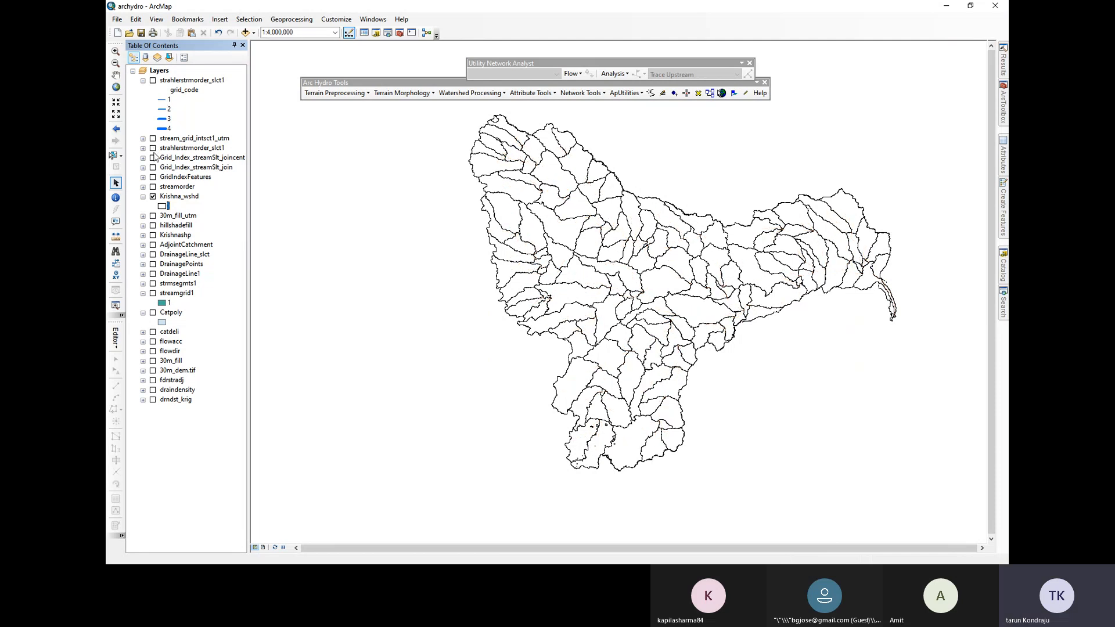
{"action": "left_click", "coordinate": [154, 158]}
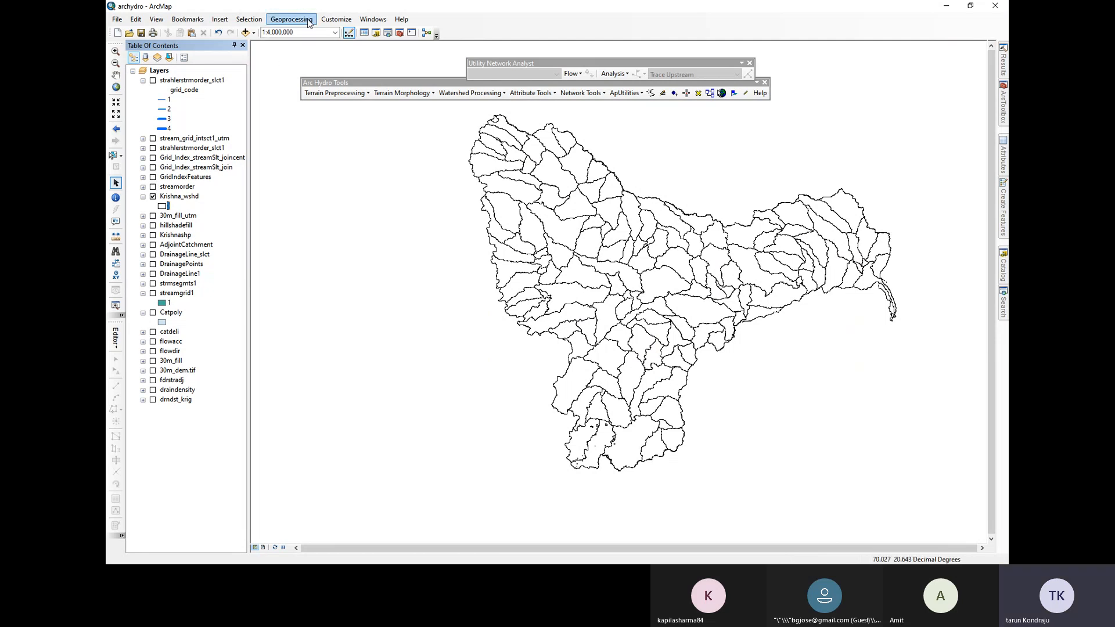
Open the Add Data dialog to browse the datasets in the Layers feature dataset
{"action": "left_click", "coordinate": [243, 33]}
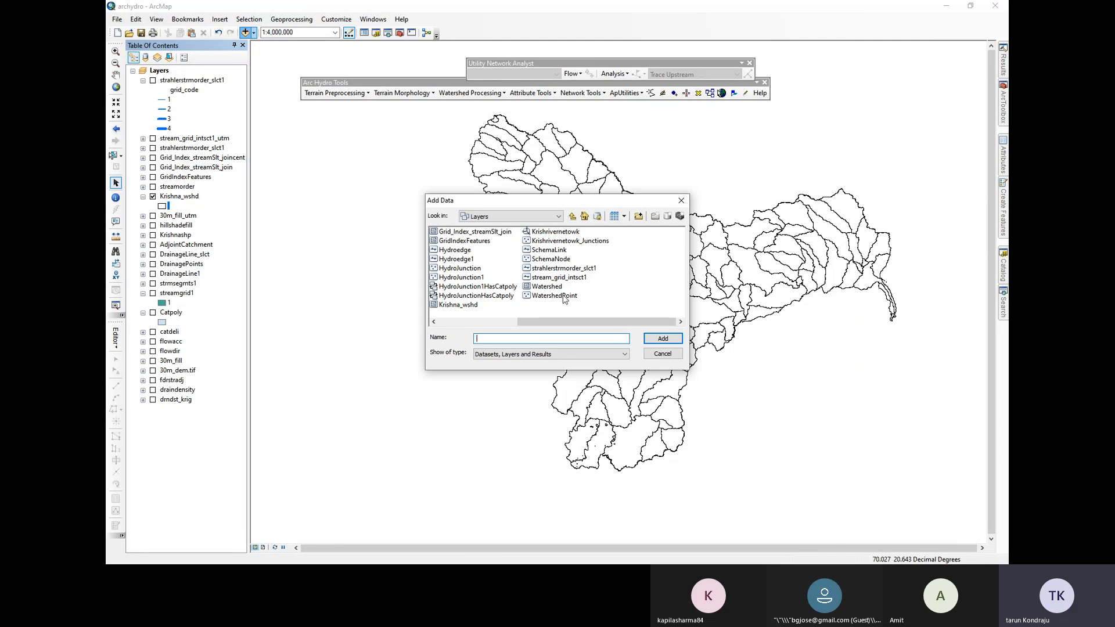
Add the draindensity and drndst_krig rasters from the SRTM Layers folder and place them below the Krishna_wshd layer
{"action": "scroll", "coordinate": [563, 299], "scroll_direction": "up", "scroll_amount": 1}
{"action": "left_click", "coordinate": [473, 306]}
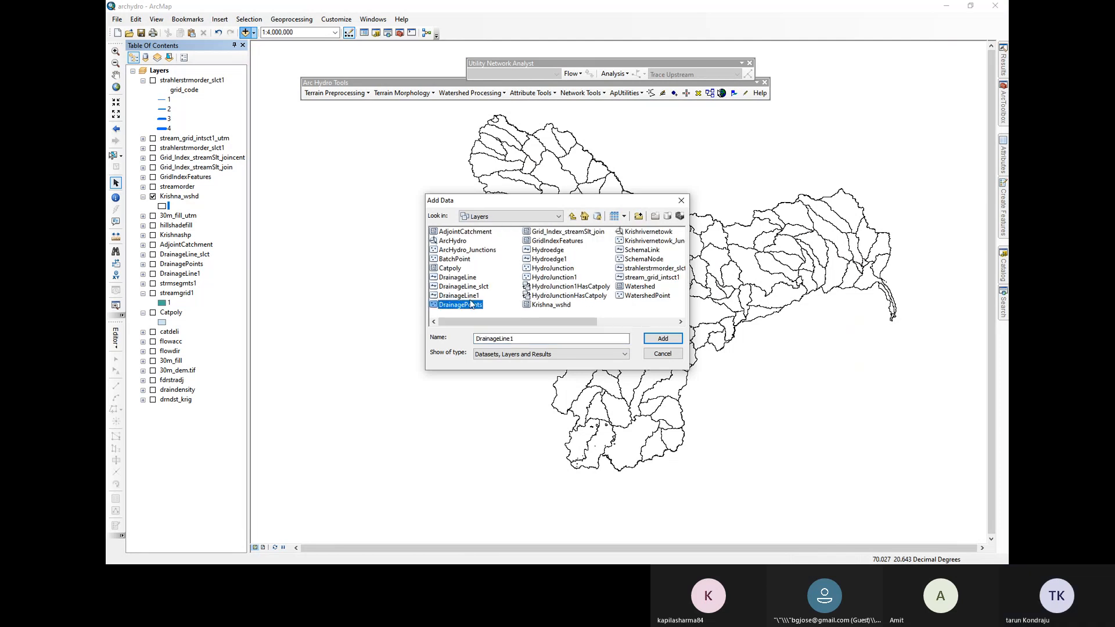
{"action": "left_click", "coordinate": [469, 296]}
{"action": "left_click", "coordinate": [467, 287]}
{"action": "left_click", "coordinate": [463, 278]}
{"action": "left_click", "coordinate": [572, 216]}
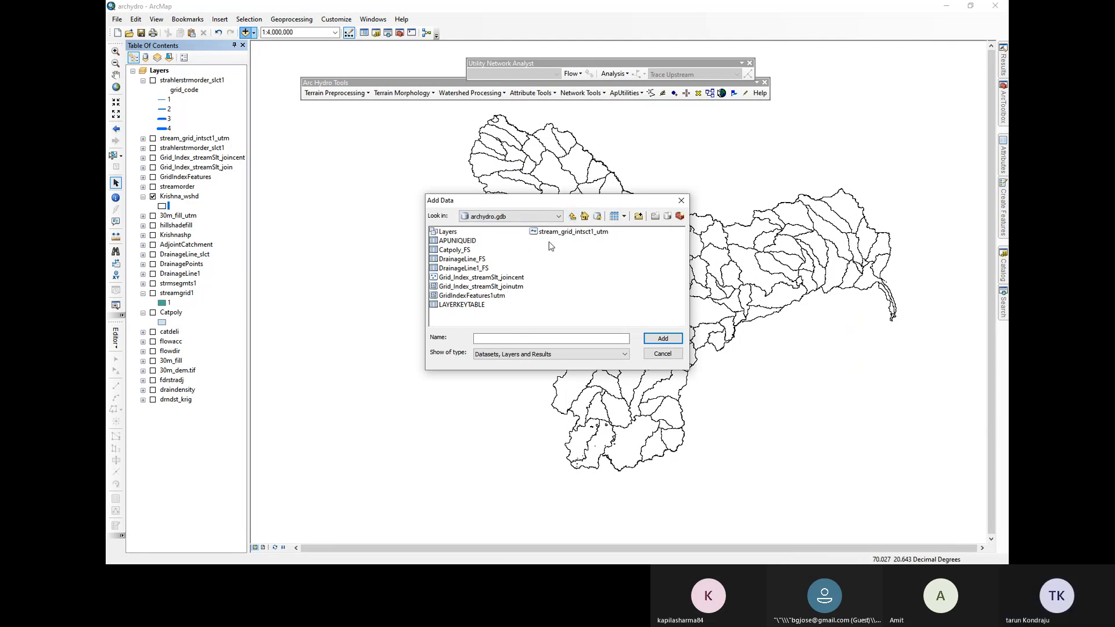
{"action": "left_click", "coordinate": [572, 216]}
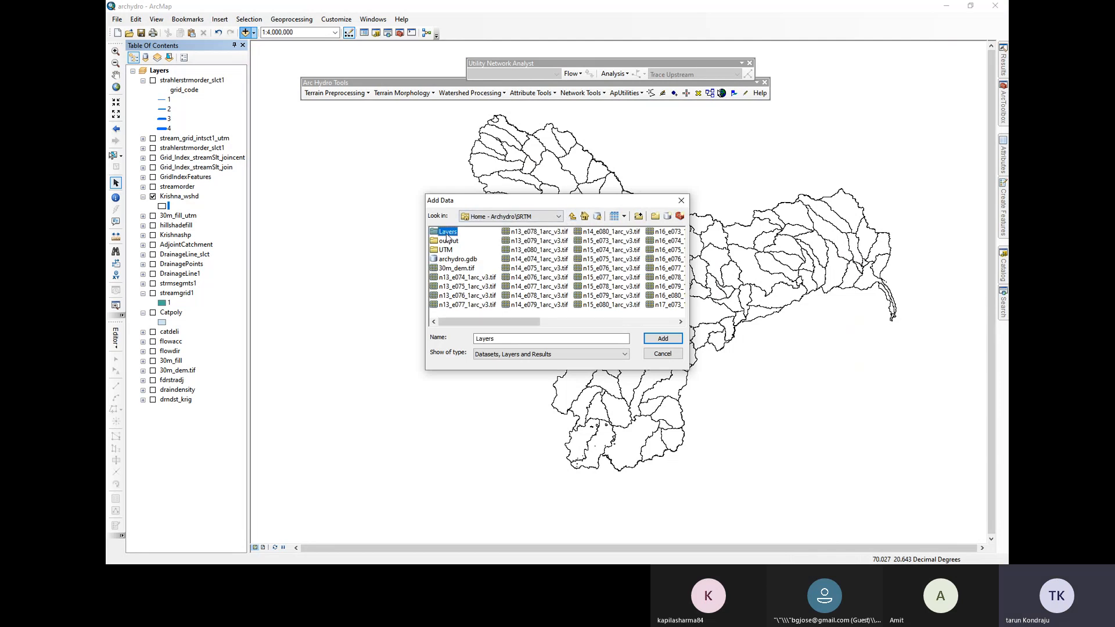
{"action": "double_click", "coordinate": [447, 234]}
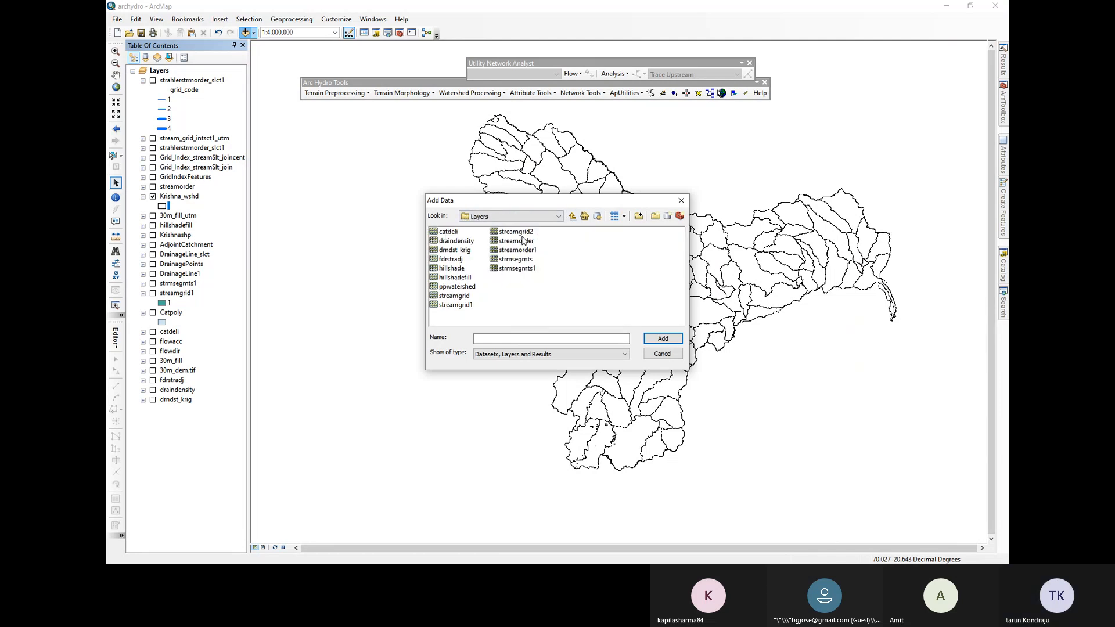
{"action": "left_click", "coordinate": [469, 240]}
{"action": "left_click", "coordinate": [459, 250], "text": "shift"}
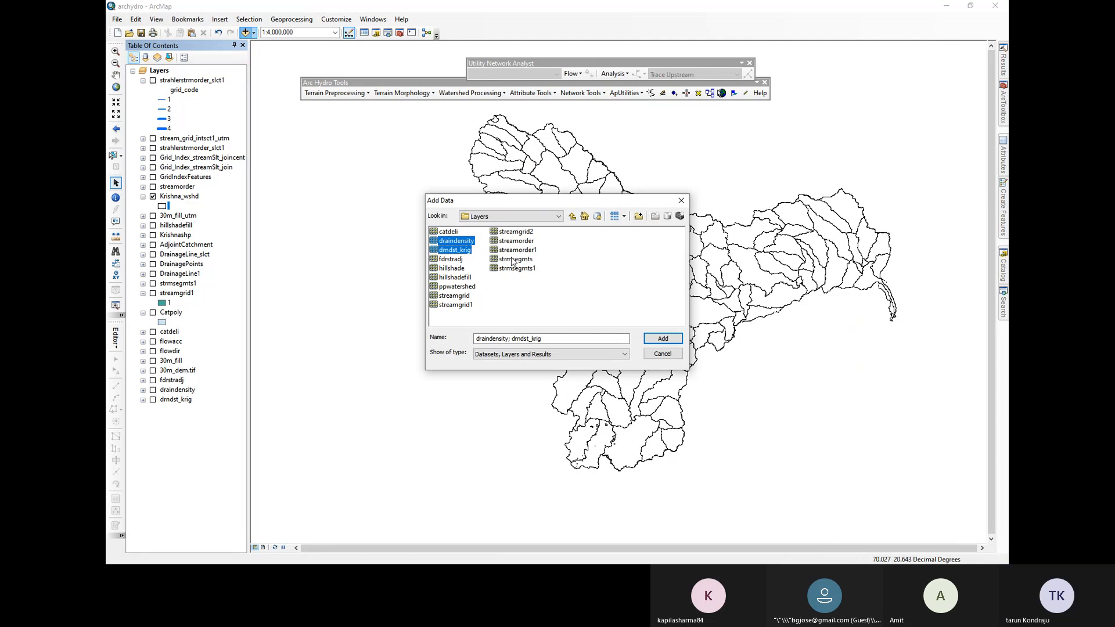
{"action": "left_click", "coordinate": [662, 338]}
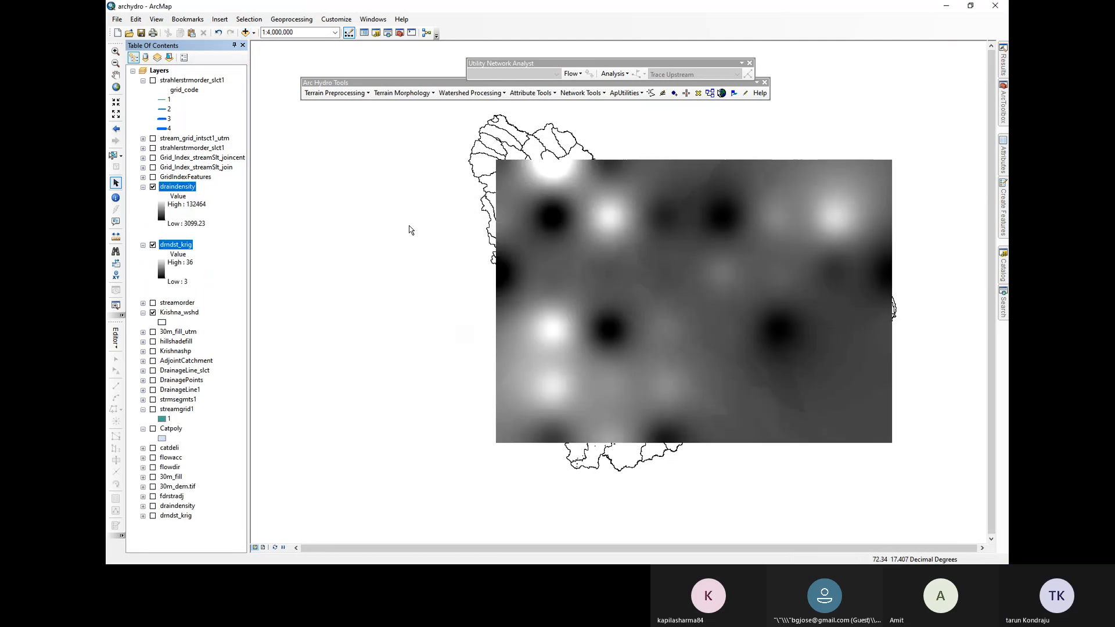
{"action": "left_click_drag", "start_coordinate": [176, 187], "coordinate": [194, 329]}
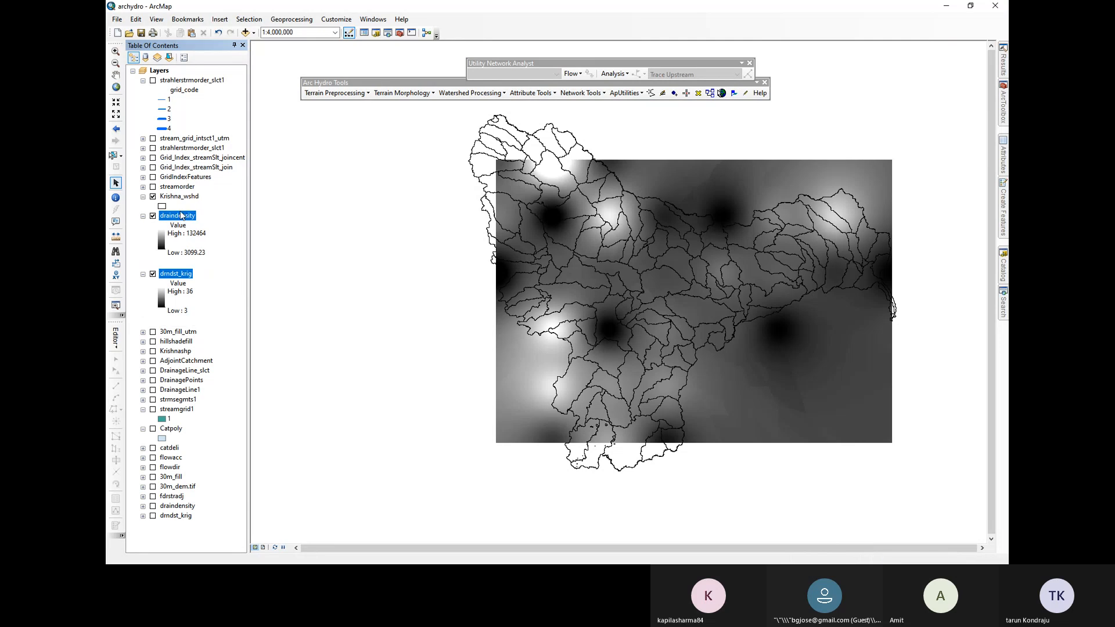
Symbolize the draindensity raster with the Spectrum-Full Bright color ramp, keeping the stretched display
{"action": "left_click", "coordinate": [177, 215]}
{"action": "right_click", "coordinate": [187, 216]}
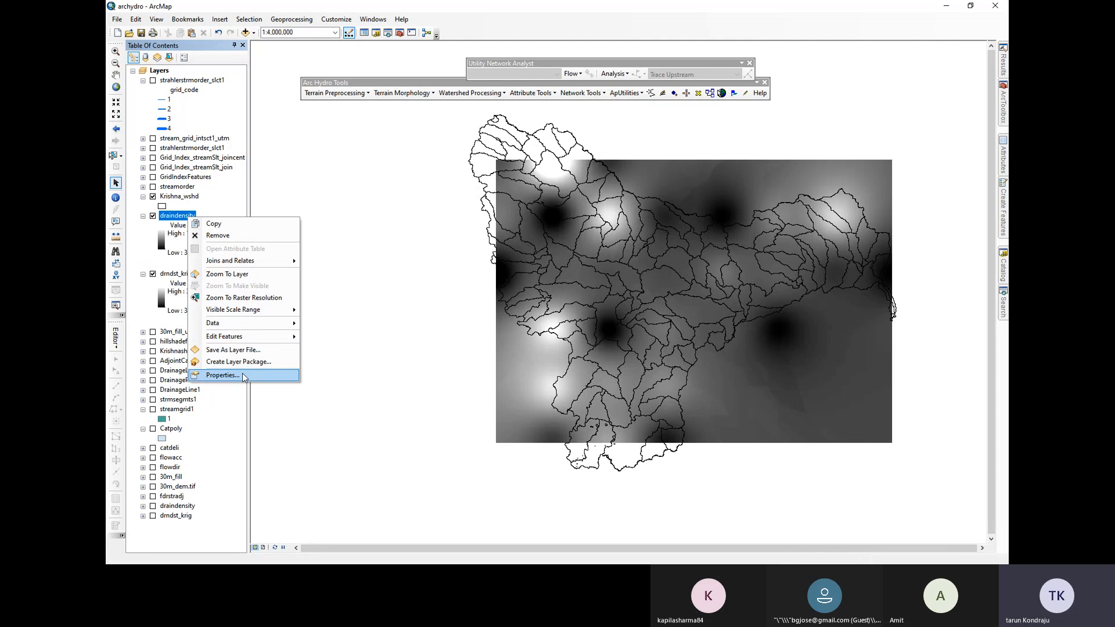
{"action": "left_click", "coordinate": [226, 375]}
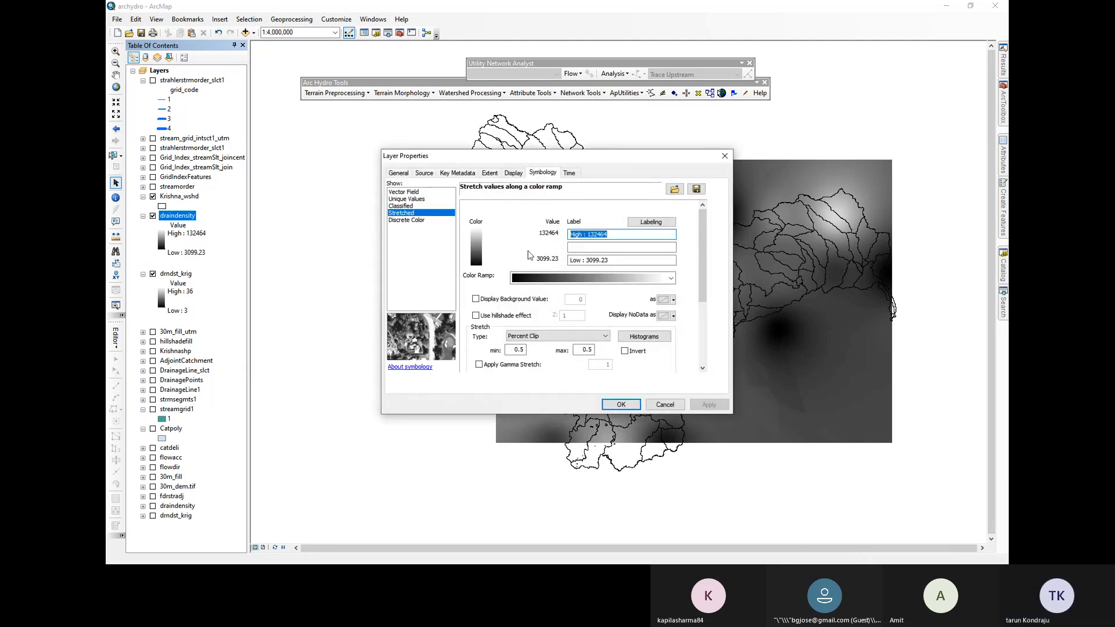
{"action": "right_click", "coordinate": [592, 277]}
{"action": "left_click", "coordinate": [620, 282]}
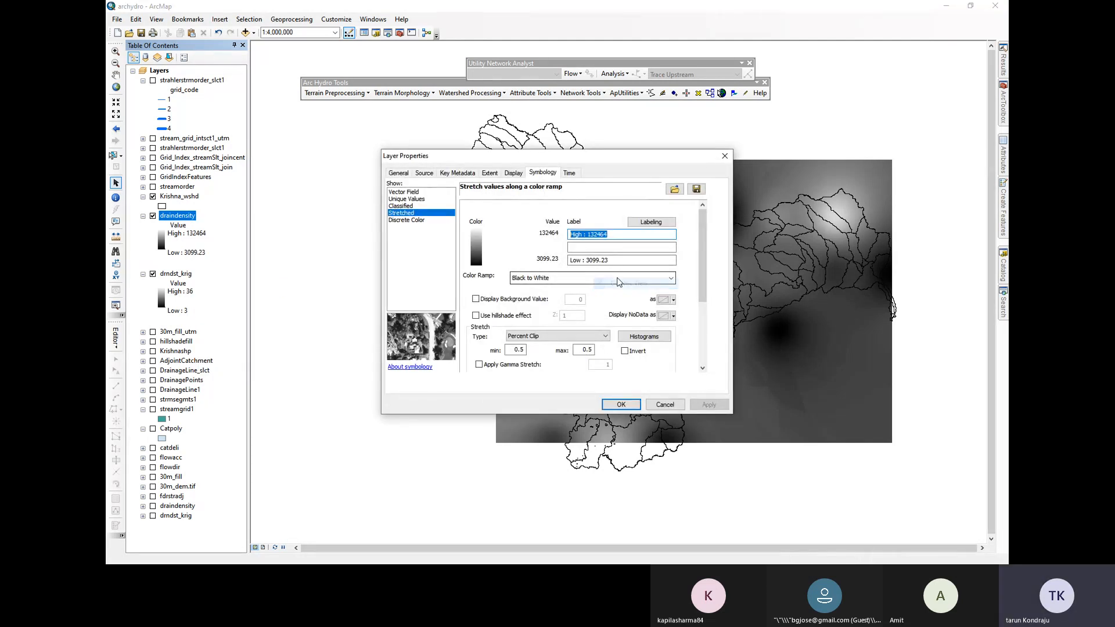
{"action": "left_click", "coordinate": [620, 282]}
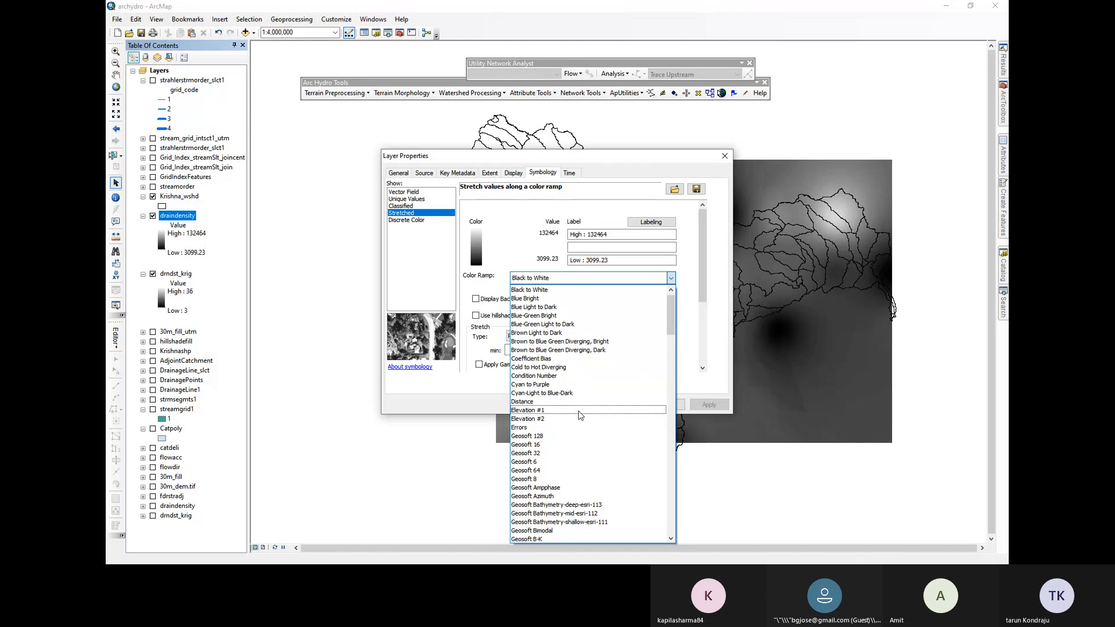
{"action": "scroll", "coordinate": [583, 314], "scroll_direction": "down", "scroll_amount": 10}
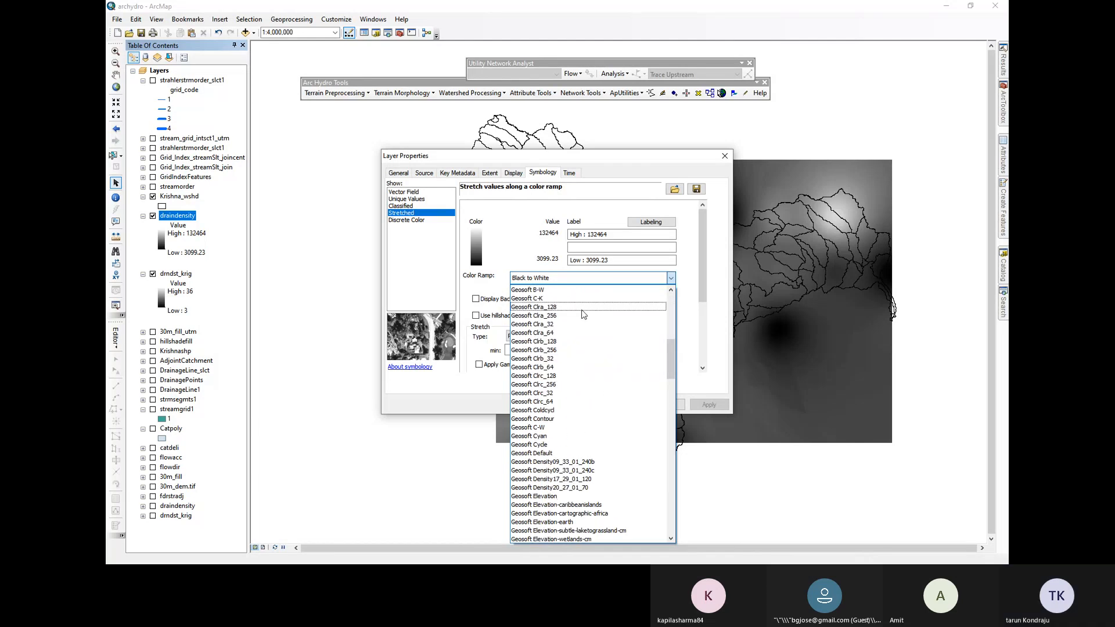
{"action": "key", "text": "s"}
{"action": "key", "text": "s"}
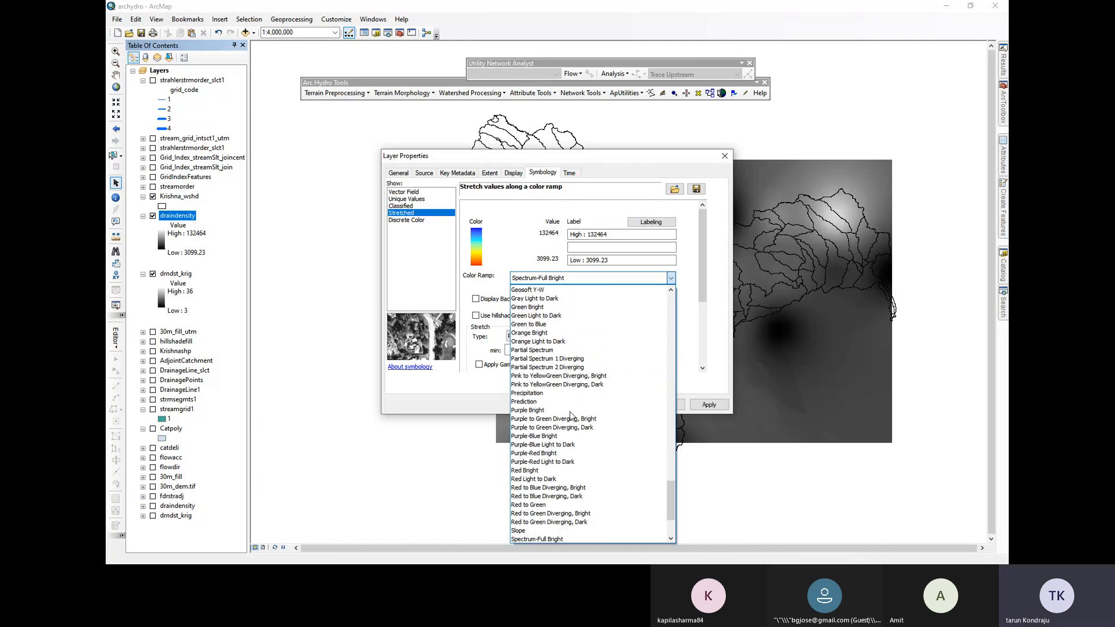
{"action": "key", "text": "Return"}
{"action": "left_click", "coordinate": [706, 405]}
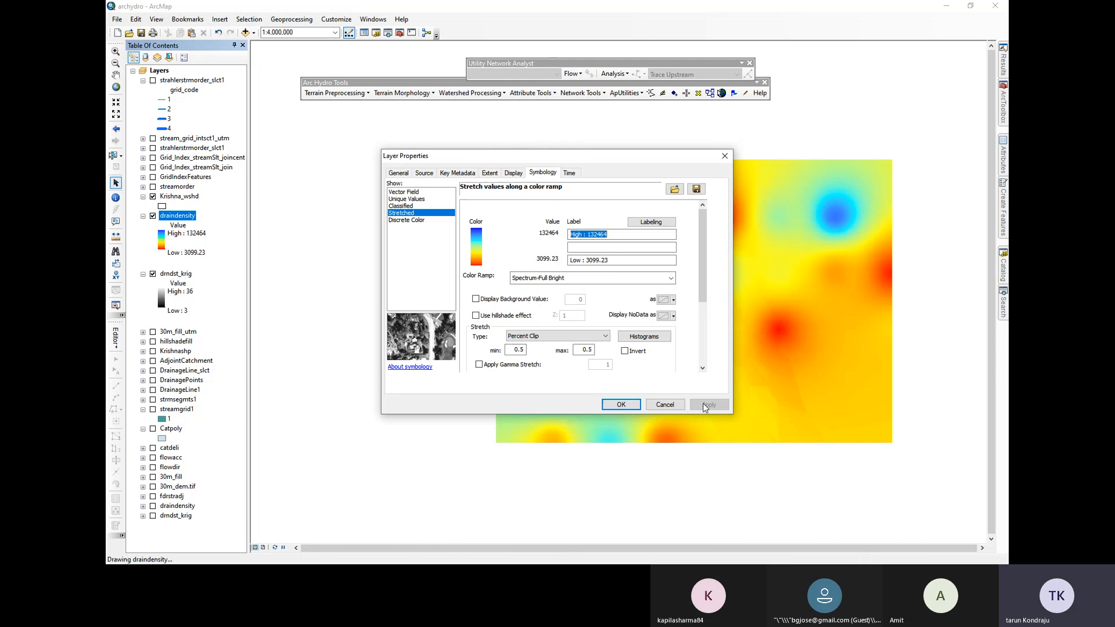
{"action": "left_click", "coordinate": [620, 405]}
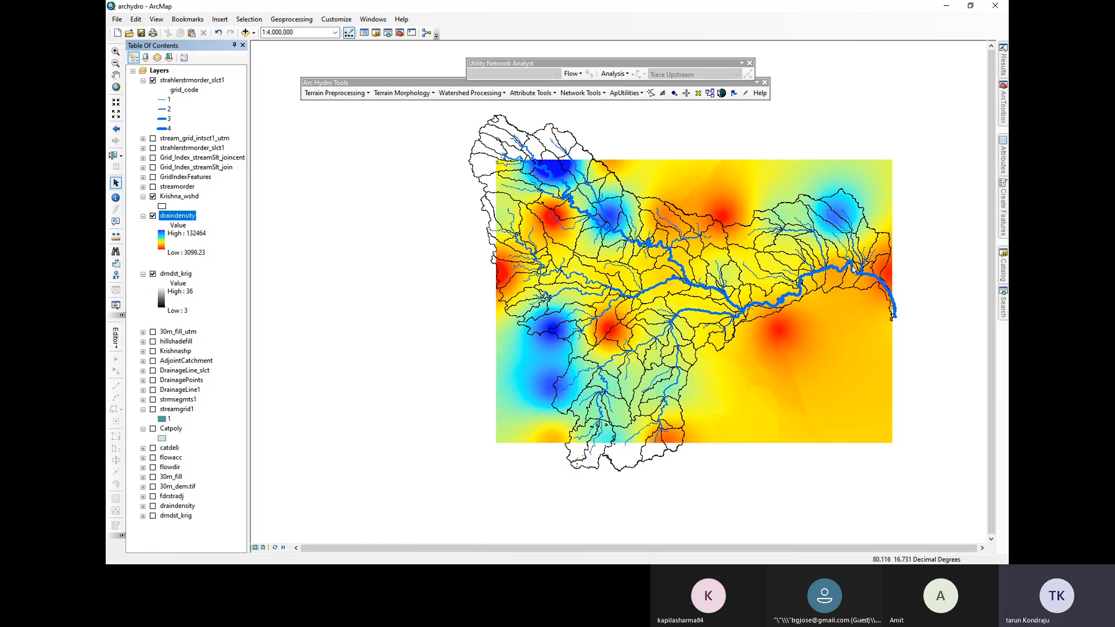
Hide the draindensity raster and apply a repeating rainbow color ramp to the drndst_krig raster
{"action": "left_click", "coordinate": [153, 216]}
{"action": "left_click", "coordinate": [152, 274]}
{"action": "right_click", "coordinate": [168, 275]}
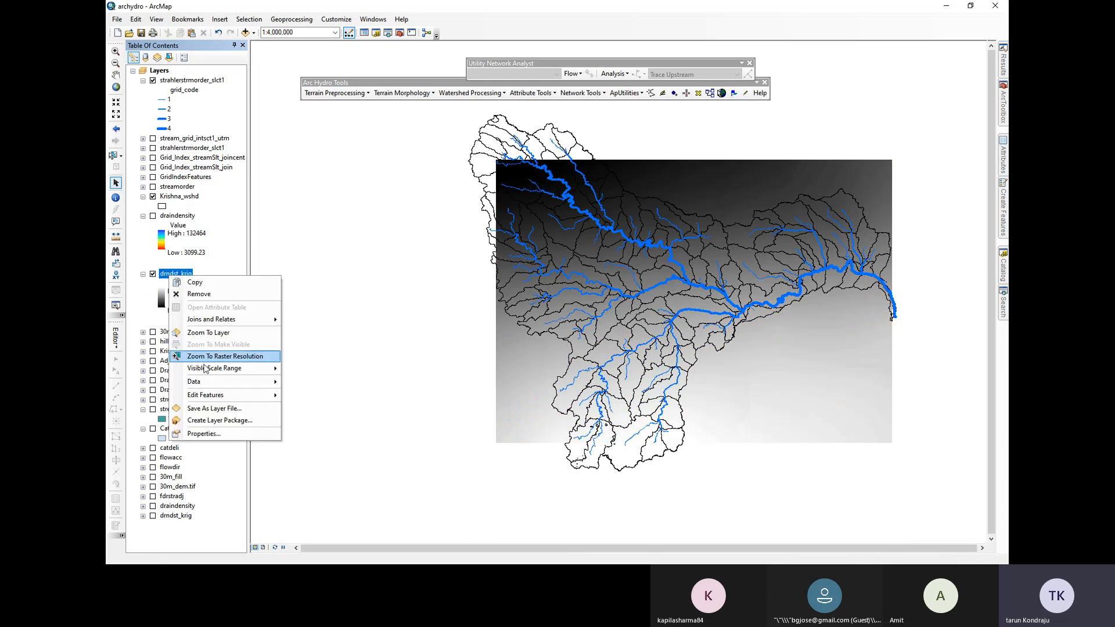
{"action": "left_click", "coordinate": [220, 436]}
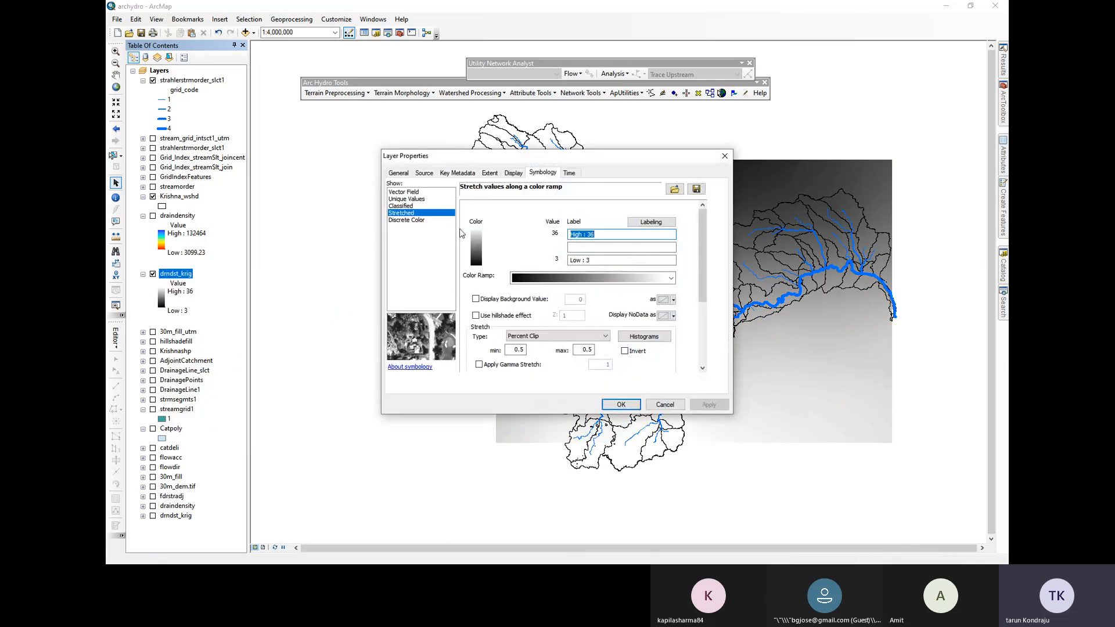
{"action": "left_click", "coordinate": [620, 281]}
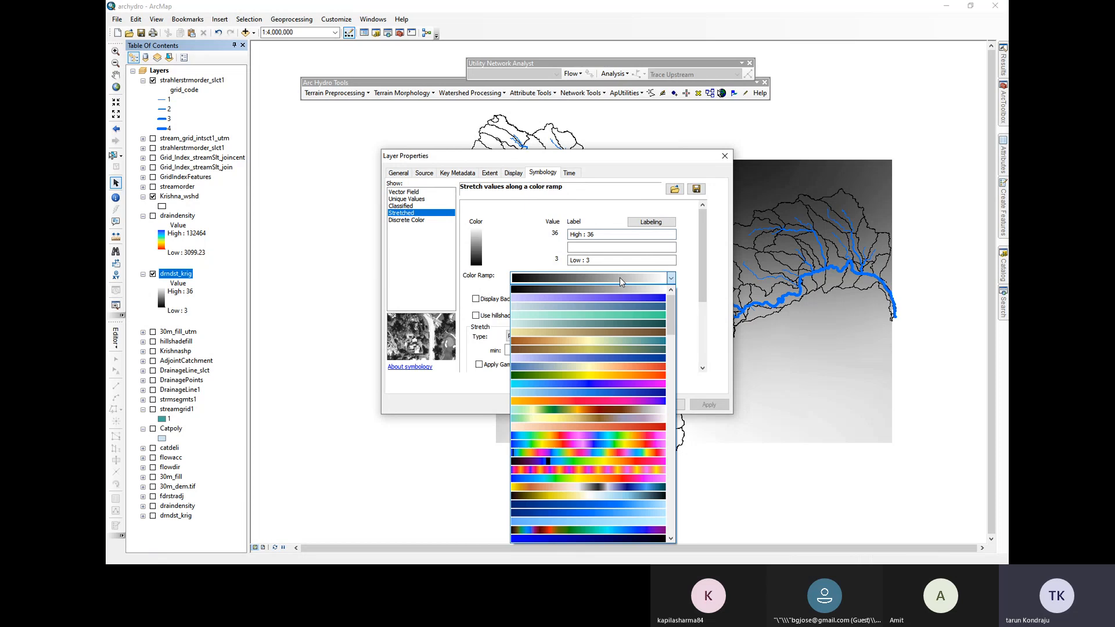
{"action": "left_click", "coordinate": [619, 409]}
{"action": "left_click", "coordinate": [621, 404]}
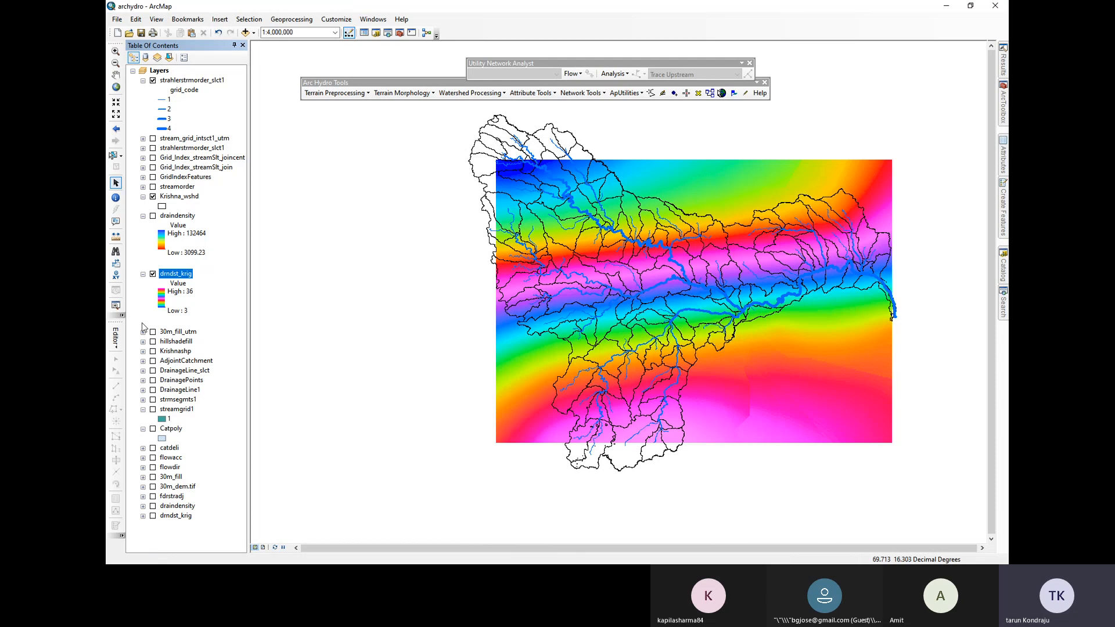
Hide the draindensity, drndst_krig and Krishna_wshd layers and collapse the legends of the two rasters
{"action": "left_click", "coordinate": [154, 216]}
{"action": "left_click", "coordinate": [153, 216]}
{"action": "left_click", "coordinate": [153, 274]}
{"action": "left_click", "coordinate": [143, 216]}
{"action": "left_click", "coordinate": [143, 225]}
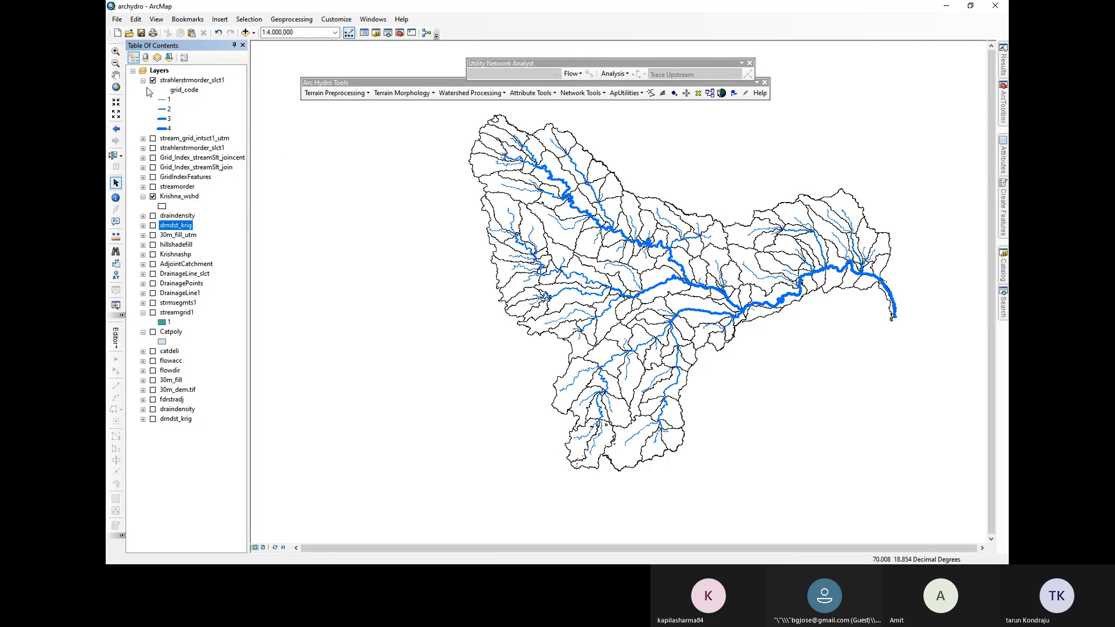
{"action": "left_click", "coordinate": [153, 197]}
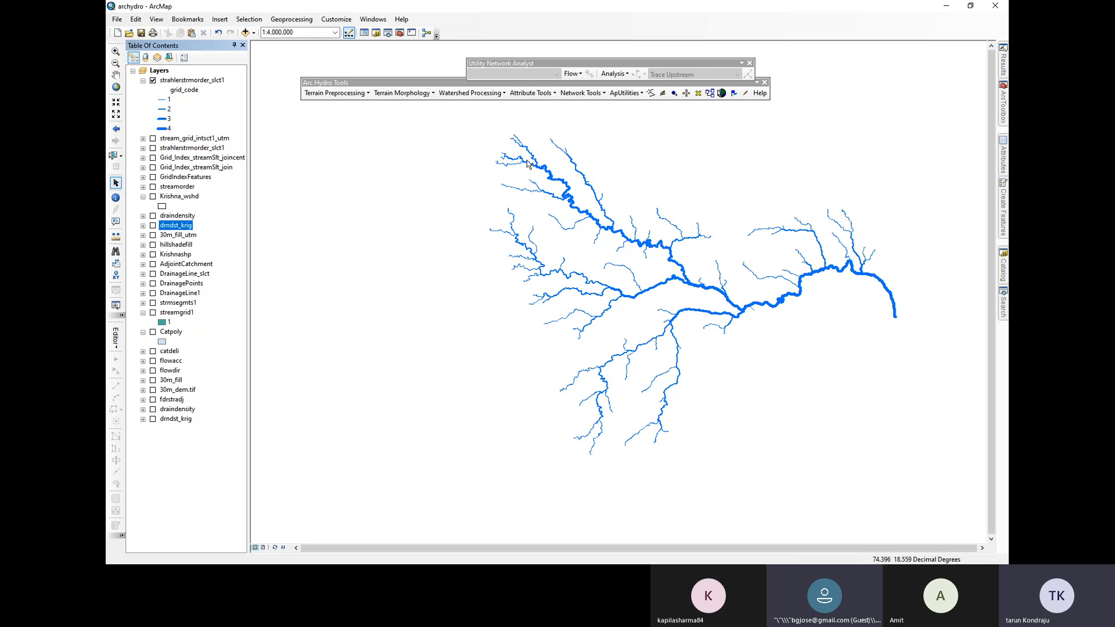
Review the attribute table of the displayed strahlerstrmorder_slct1 stream layer, including its grid_code and Shape_Length fields, and close it
{"action": "left_click", "coordinate": [186, 90]}
{"action": "right_click", "coordinate": [184, 84]}
{"action": "left_click", "coordinate": [218, 112]}
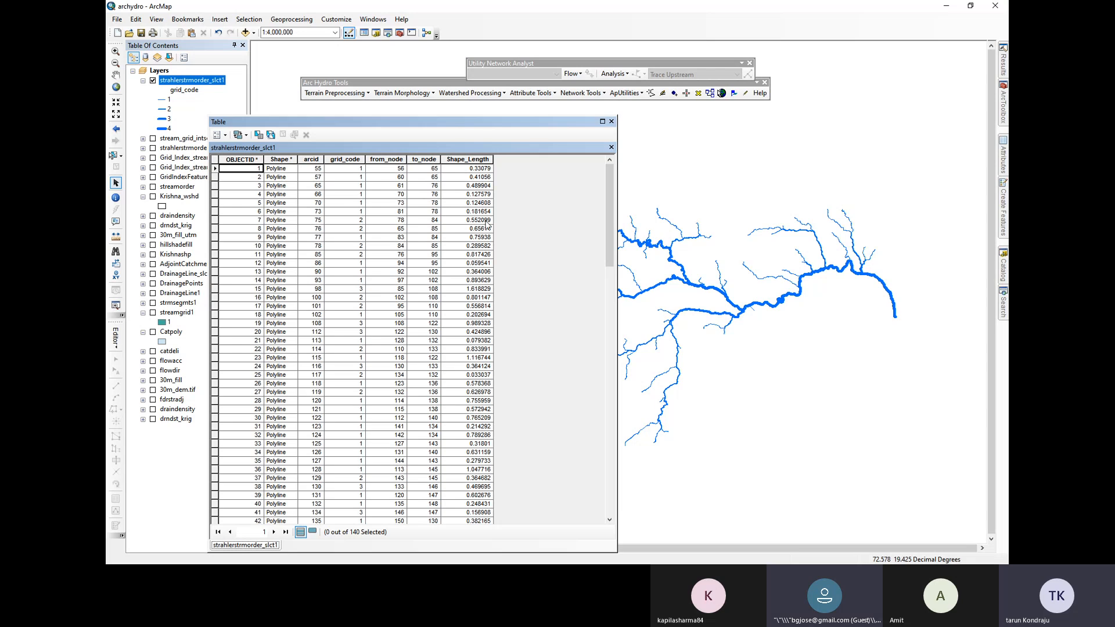
{"action": "left_click", "coordinate": [611, 122]}
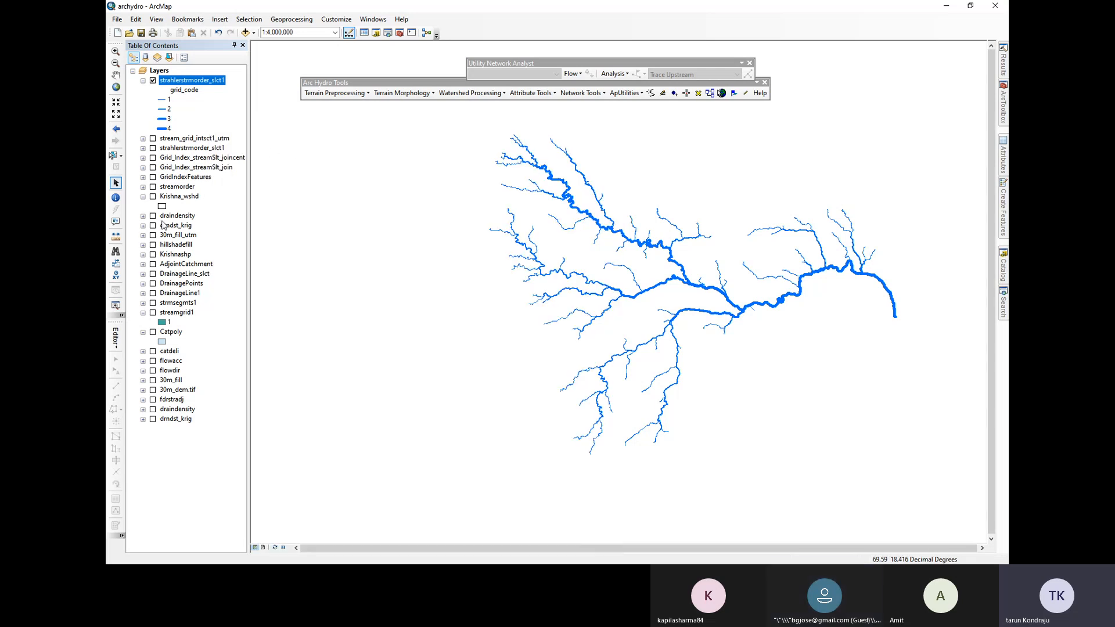
Display the GridIndexFeatures layer over the whole basin, search the tools for "grid" and open the Grid Index Features tool
{"action": "left_click", "coordinate": [152, 177]}
{"action": "scroll", "coordinate": [575, 196], "scroll_direction": "up", "scroll_amount": 2}
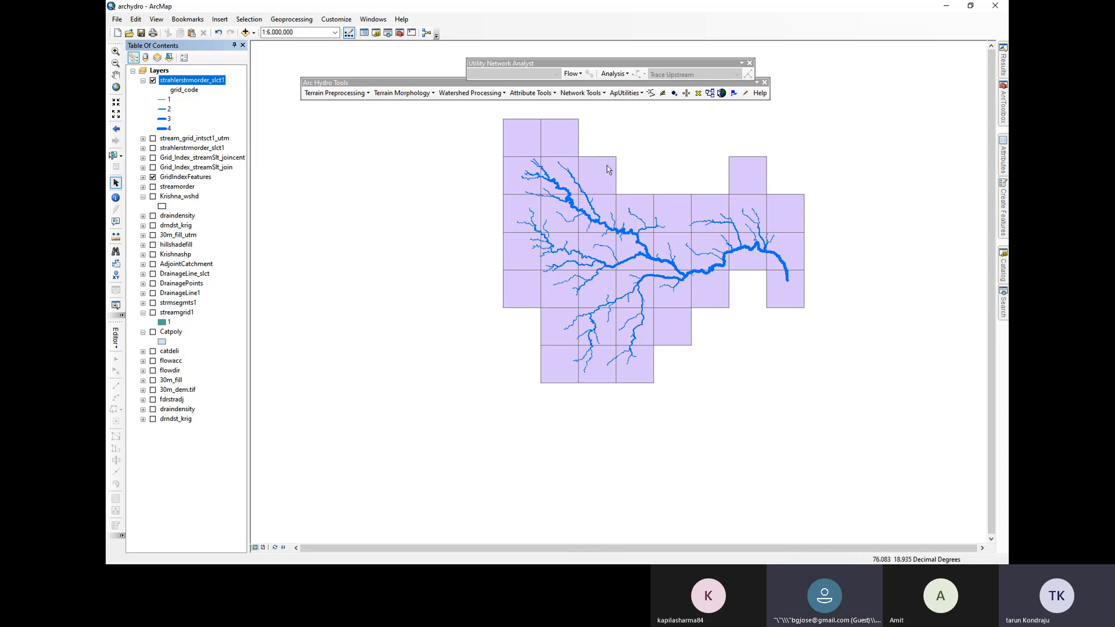
{"action": "left_click", "coordinate": [1004, 308]}
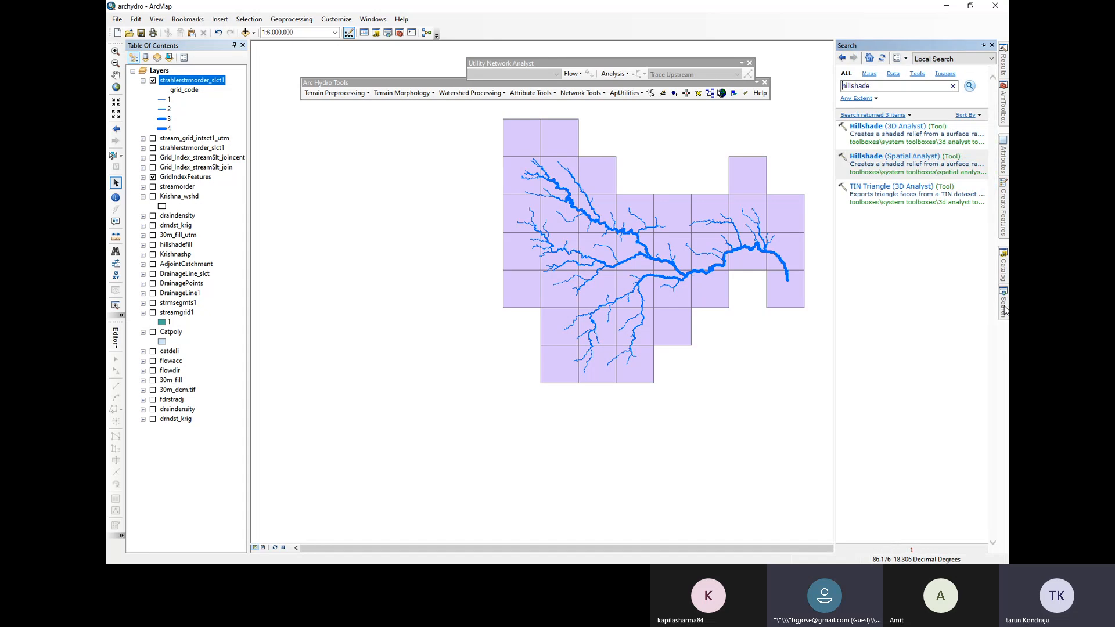
{"action": "left_click_drag", "start_coordinate": [881, 86], "coordinate": [803, 86]}
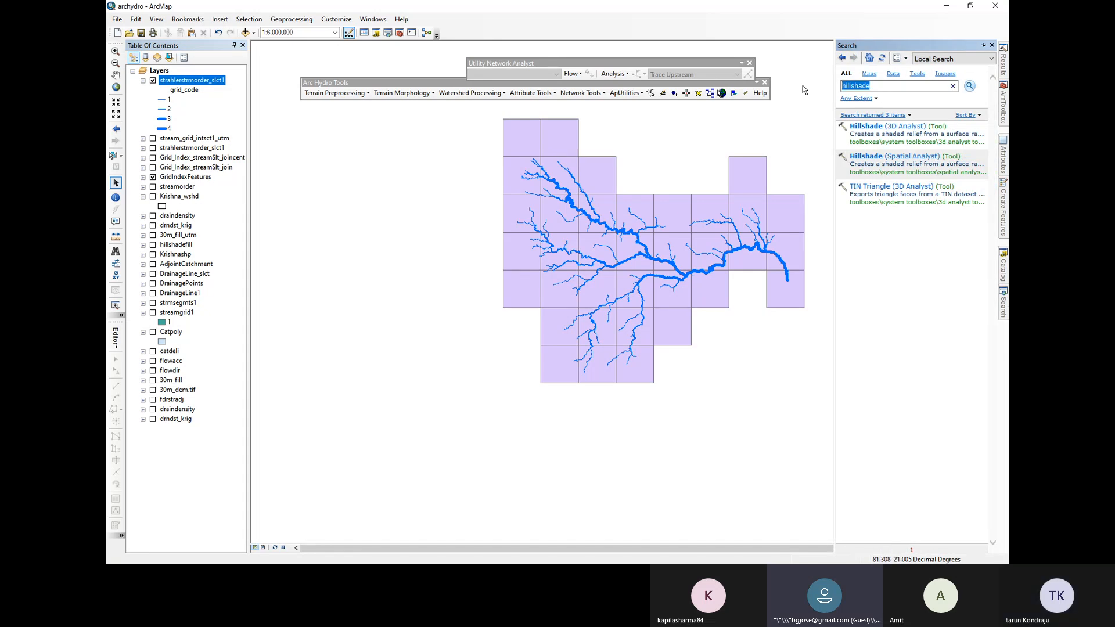
{"action": "type", "text": "grid"}
{"action": "key", "text": "Return"}
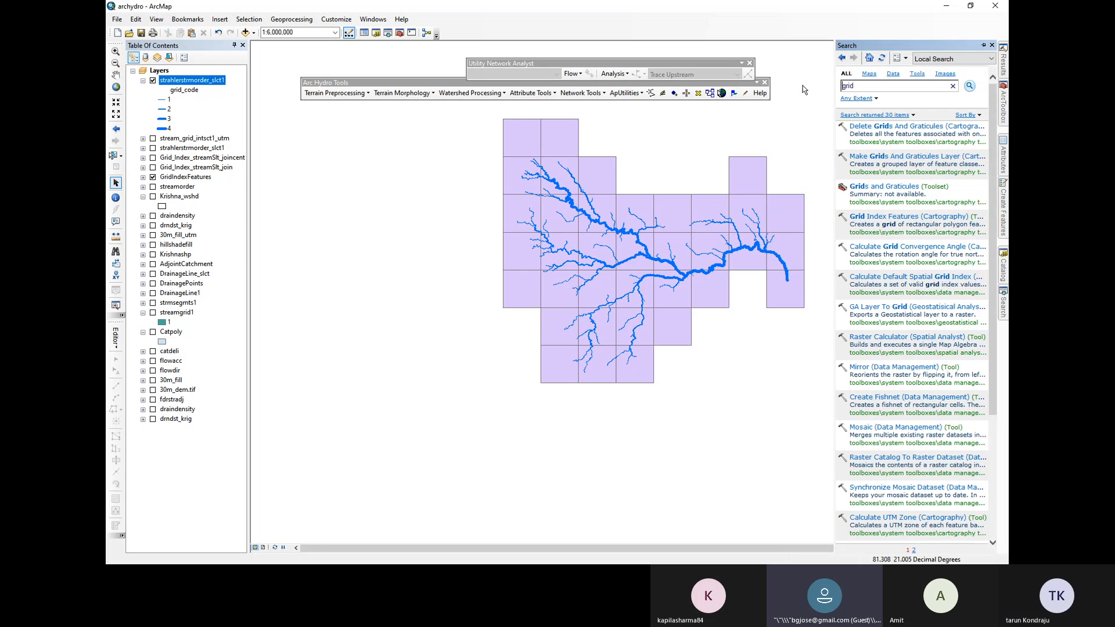
{"action": "left_click", "coordinate": [882, 220]}
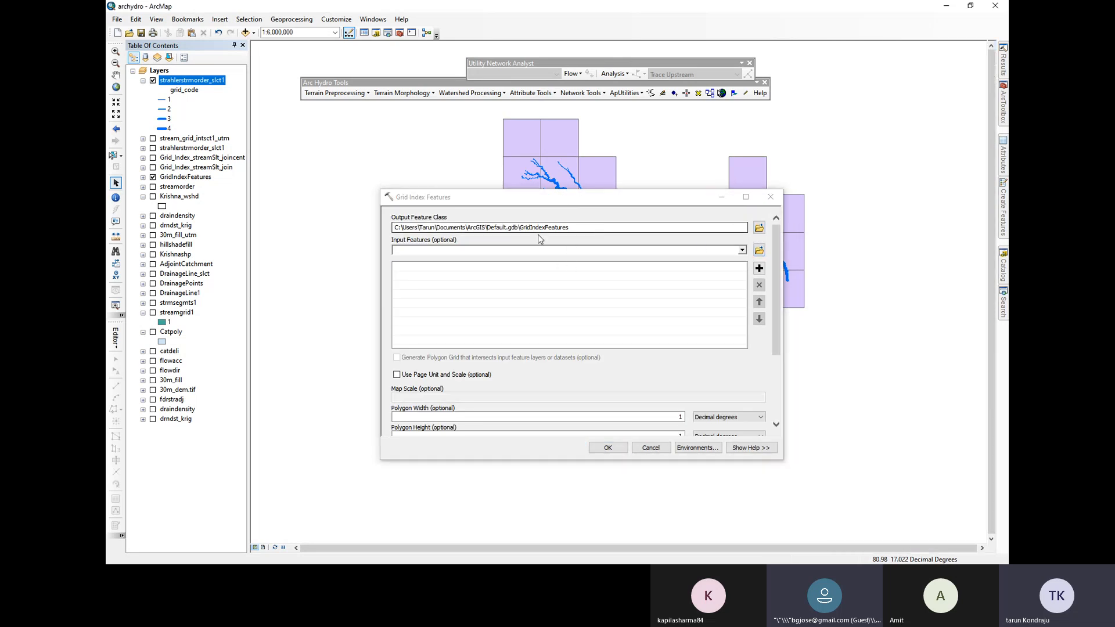
Choose strahlerstrmorder_slct1 as the input features for the index grid and review the polygon size, origin, row and column settings
{"action": "left_click_drag", "start_coordinate": [548, 196], "coordinate": [532, 327]}
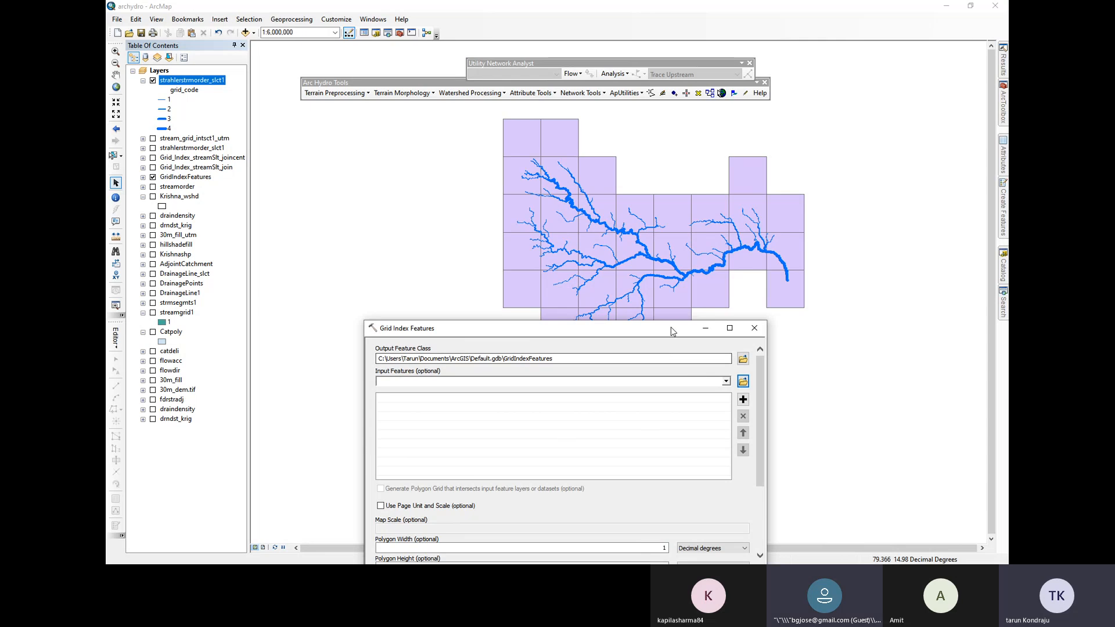
{"action": "left_click_drag", "start_coordinate": [671, 327], "coordinate": [674, 427]}
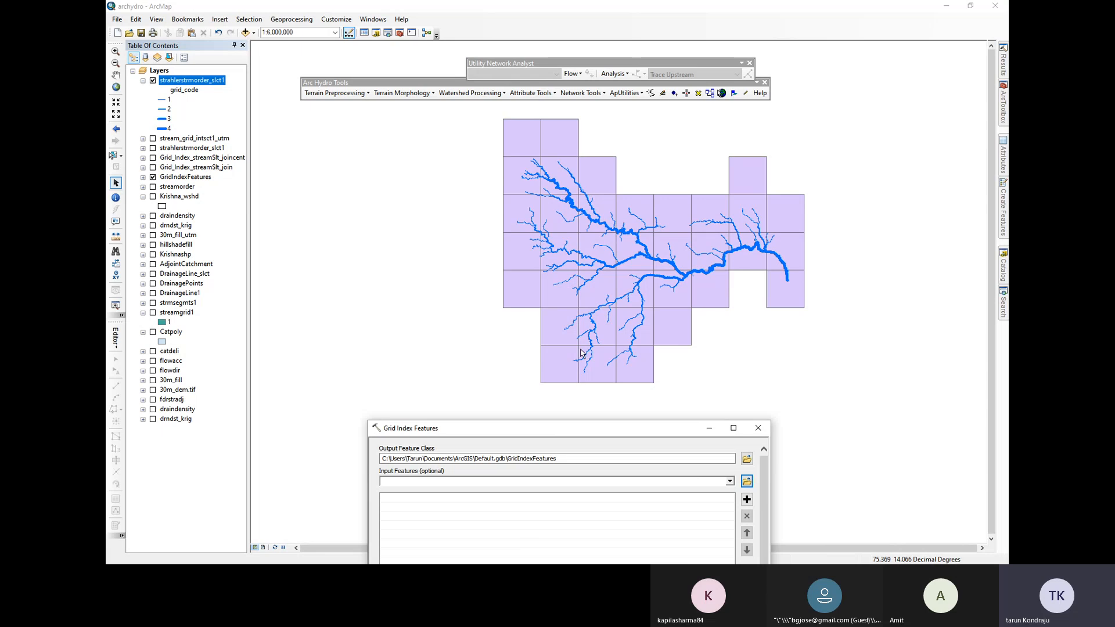
{"action": "left_click_drag", "start_coordinate": [653, 435], "coordinate": [761, 192]}
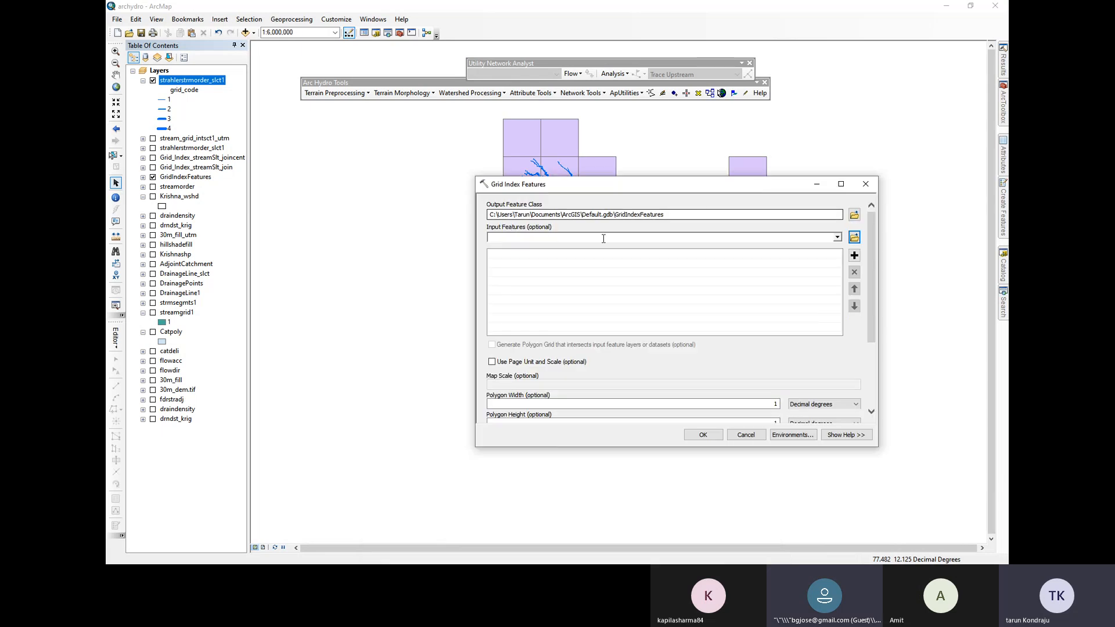
{"action": "left_click", "coordinate": [837, 237]}
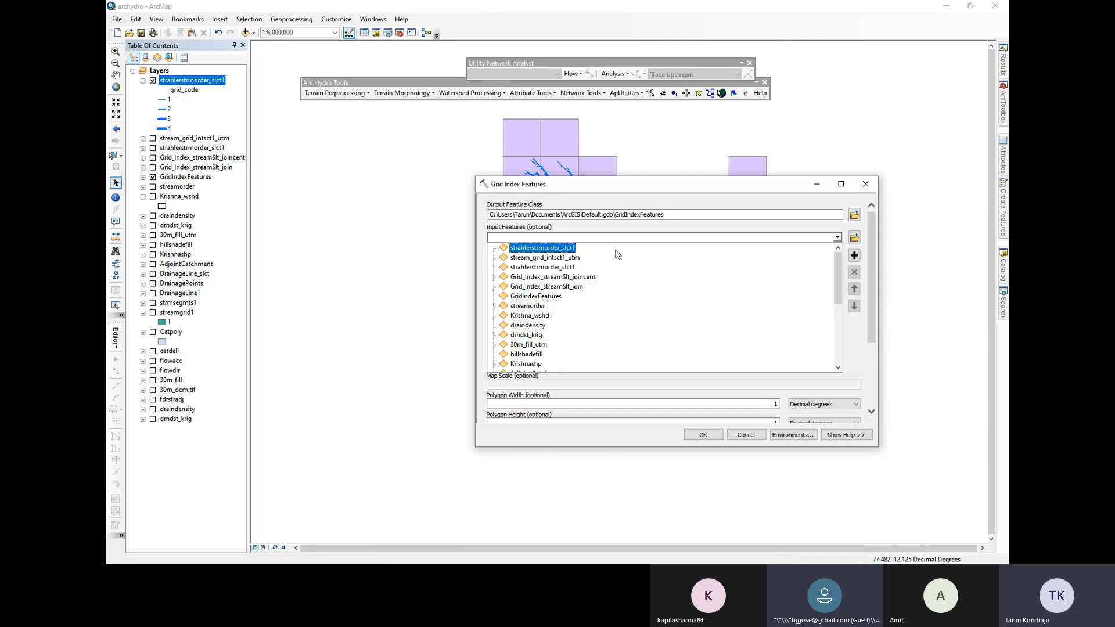
{"action": "left_click", "coordinate": [557, 259]}
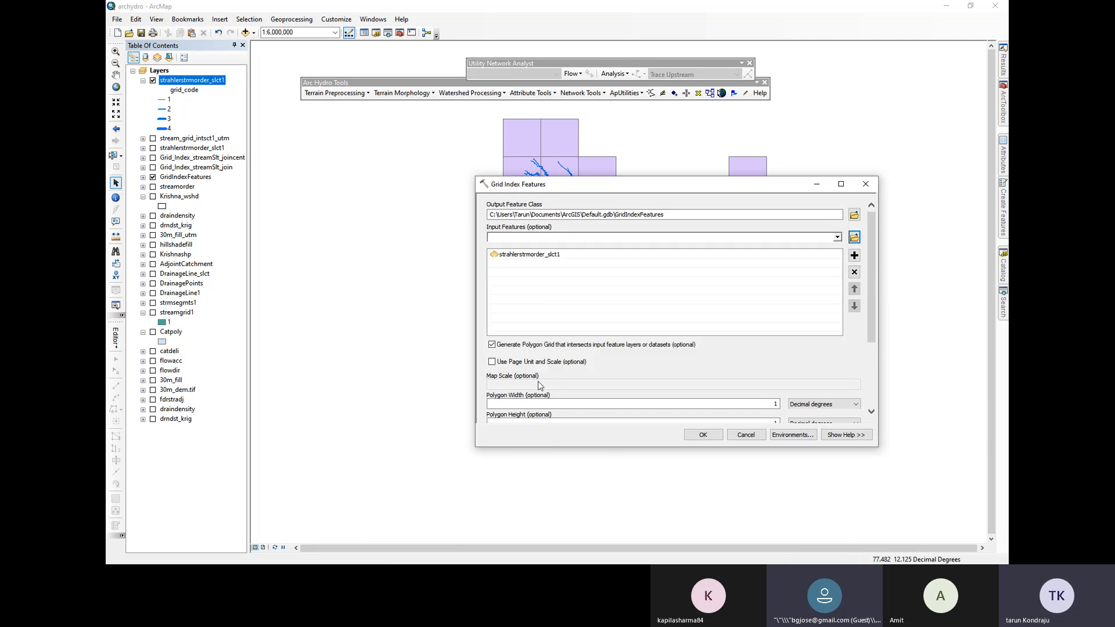
{"action": "scroll", "coordinate": [870, 289], "scroll_direction": "down", "scroll_amount": 3}
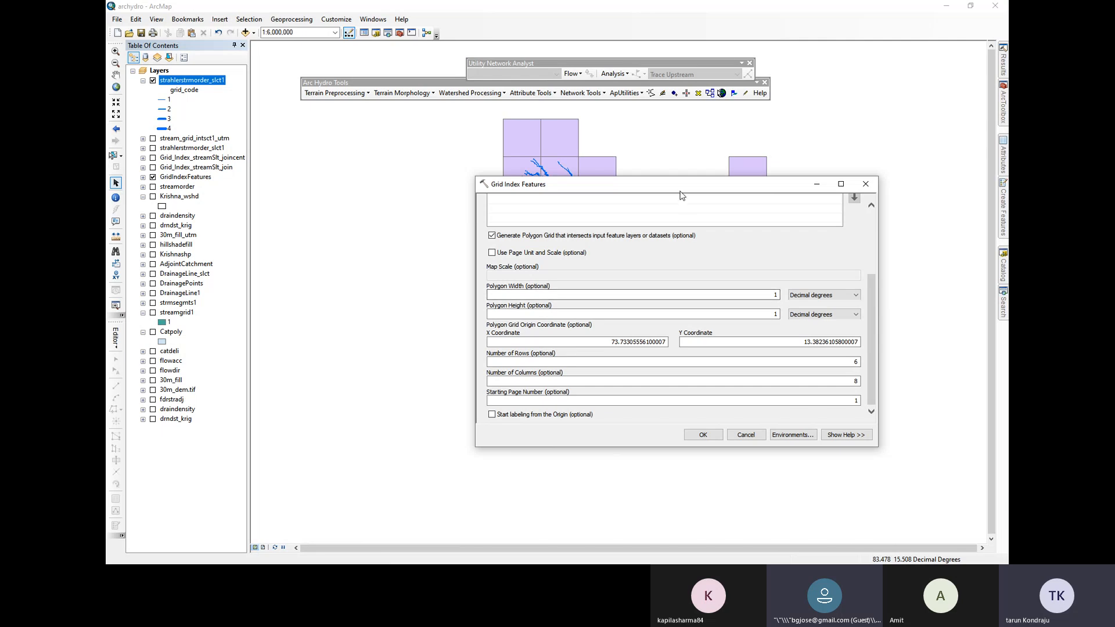
{"action": "left_click_drag", "start_coordinate": [682, 195], "coordinate": [688, 277]}
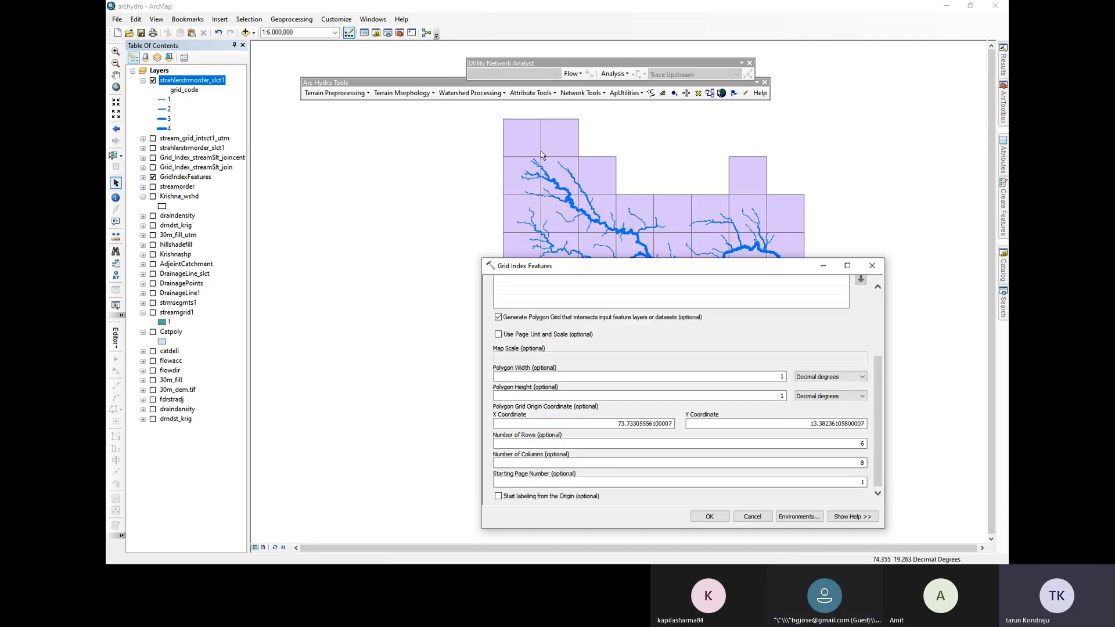
Set the index grid's polygon width to 0.25 and its polygon height to 0.22 decimal degrees
{"action": "left_click_drag", "start_coordinate": [779, 377], "coordinate": [786, 376]}
{"action": "type", "text": "0."}
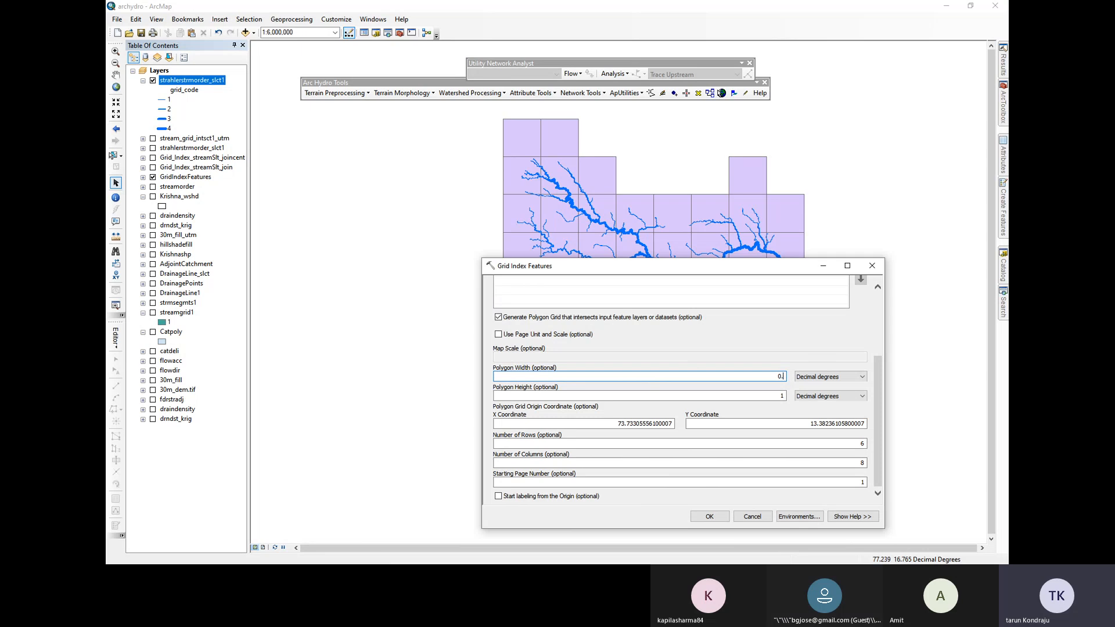
{"action": "type", "text": "25"}
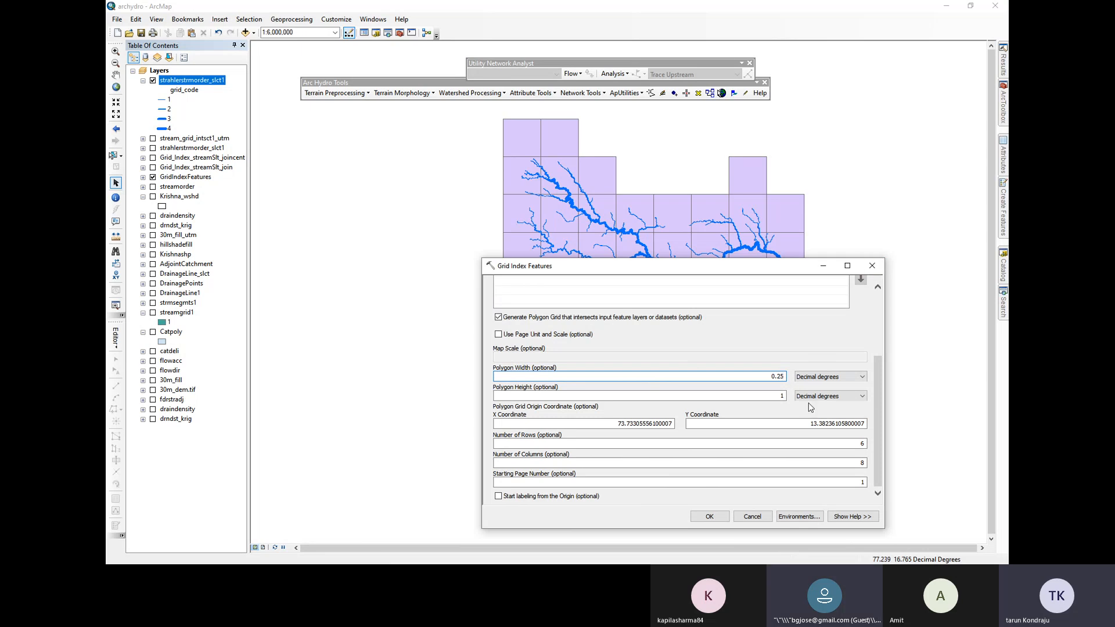
{"action": "type", "text": "0.22"}
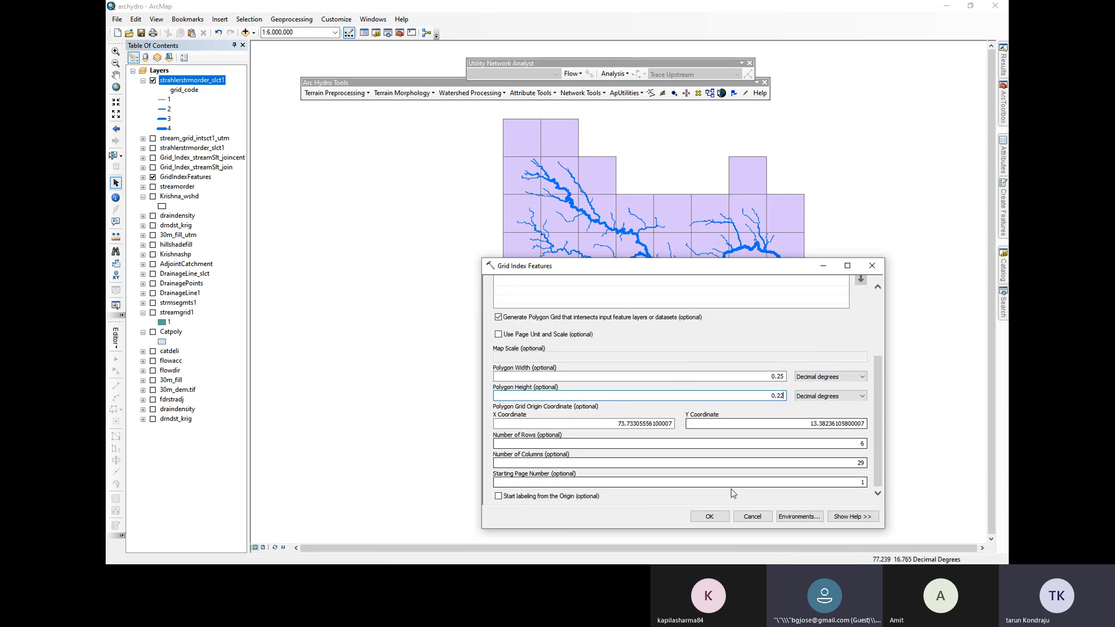
Save the output feature class as GridIndexFeatures2utm in archydro.gdb and run Grid Index Features, closing its completion message
{"action": "scroll", "coordinate": [794, 358], "scroll_direction": "up", "scroll_amount": 3}
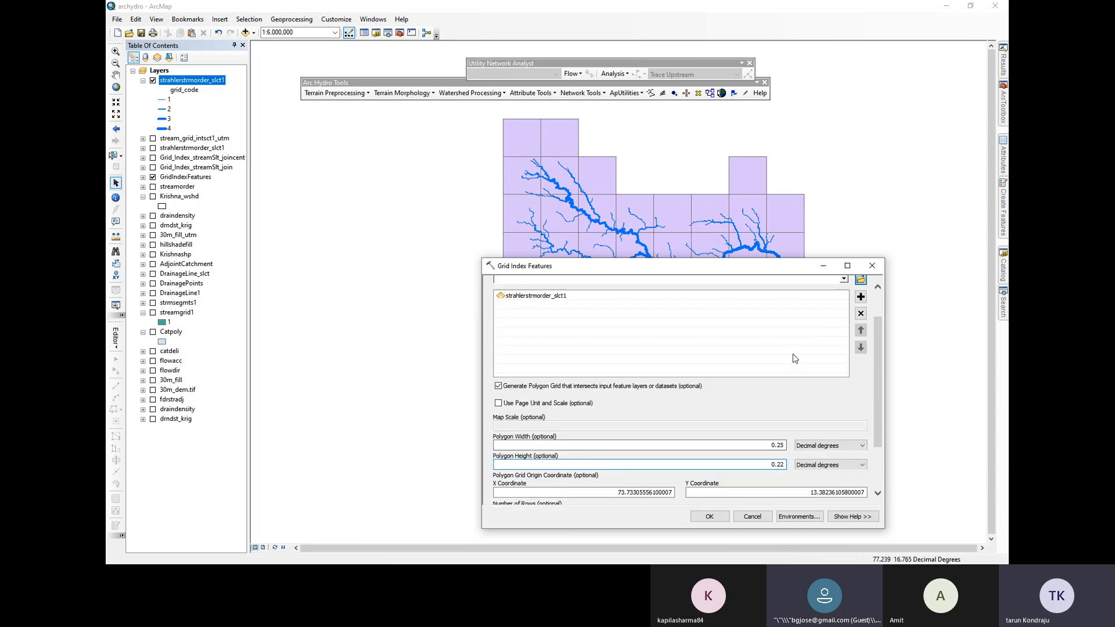
{"action": "scroll", "coordinate": [882, 336], "scroll_direction": "up", "scroll_amount": 2}
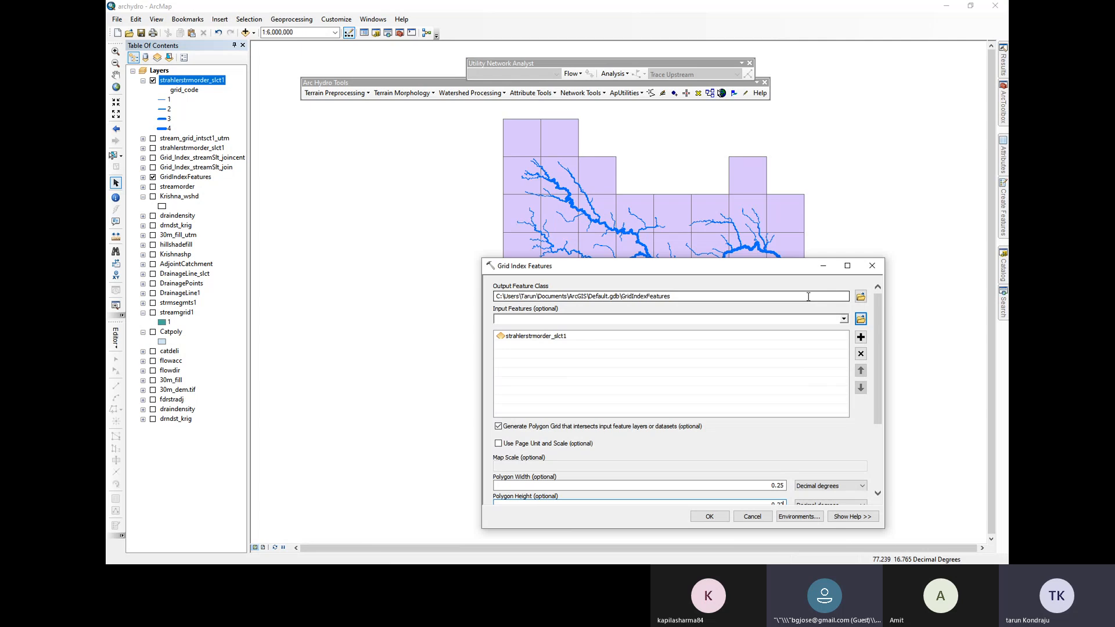
{"action": "left_click", "coordinate": [860, 297]}
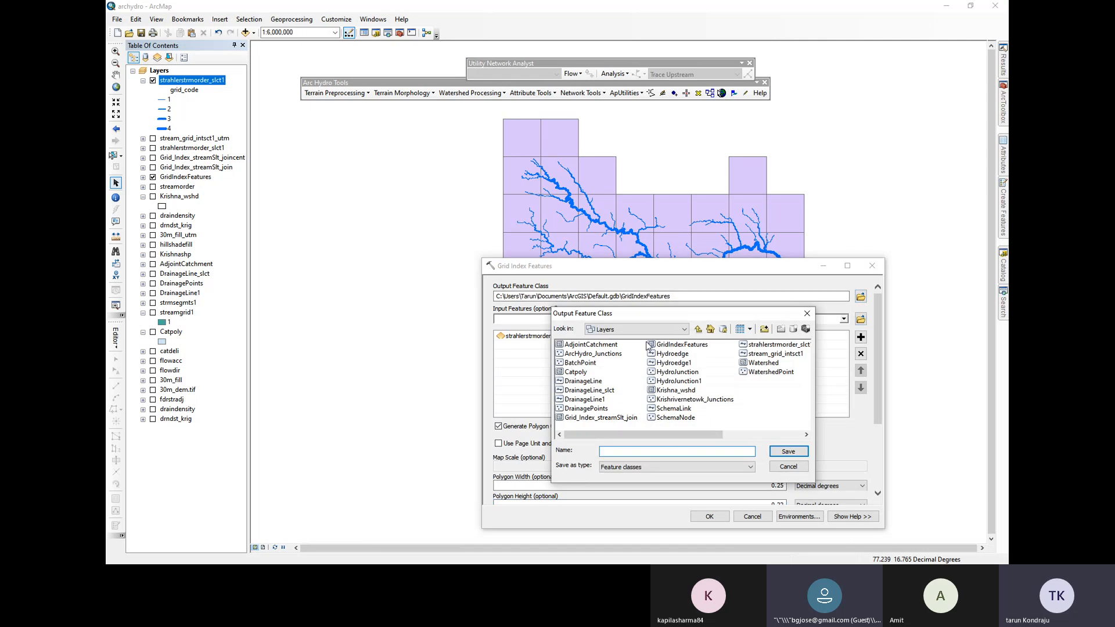
{"action": "left_click", "coordinate": [698, 329]}
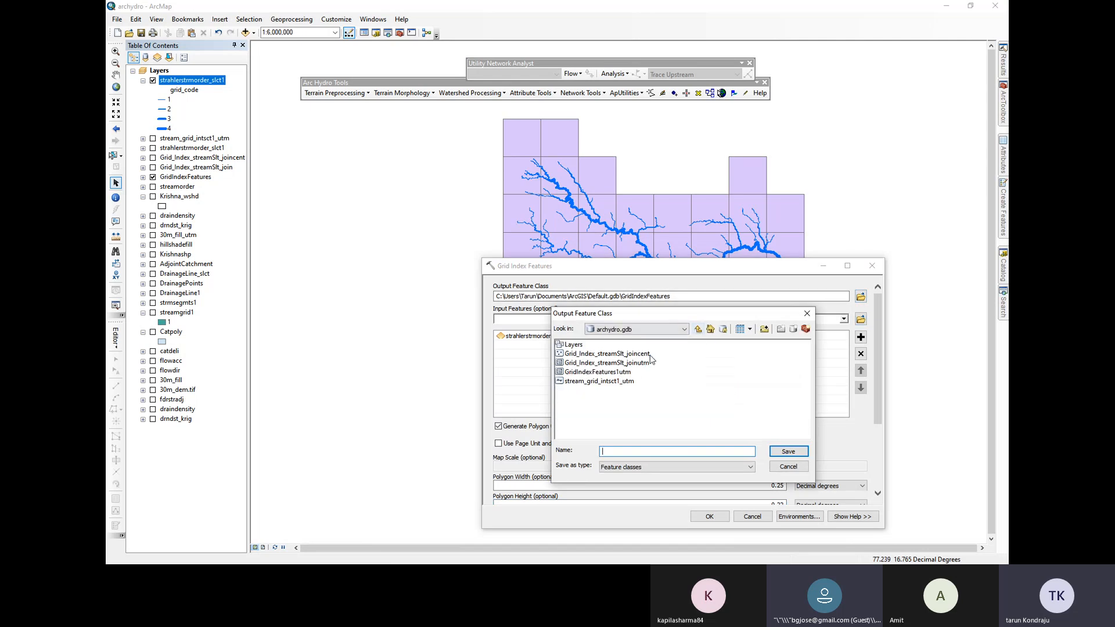
{"action": "left_click", "coordinate": [605, 375]}
{"action": "left_click", "coordinate": [655, 453]}
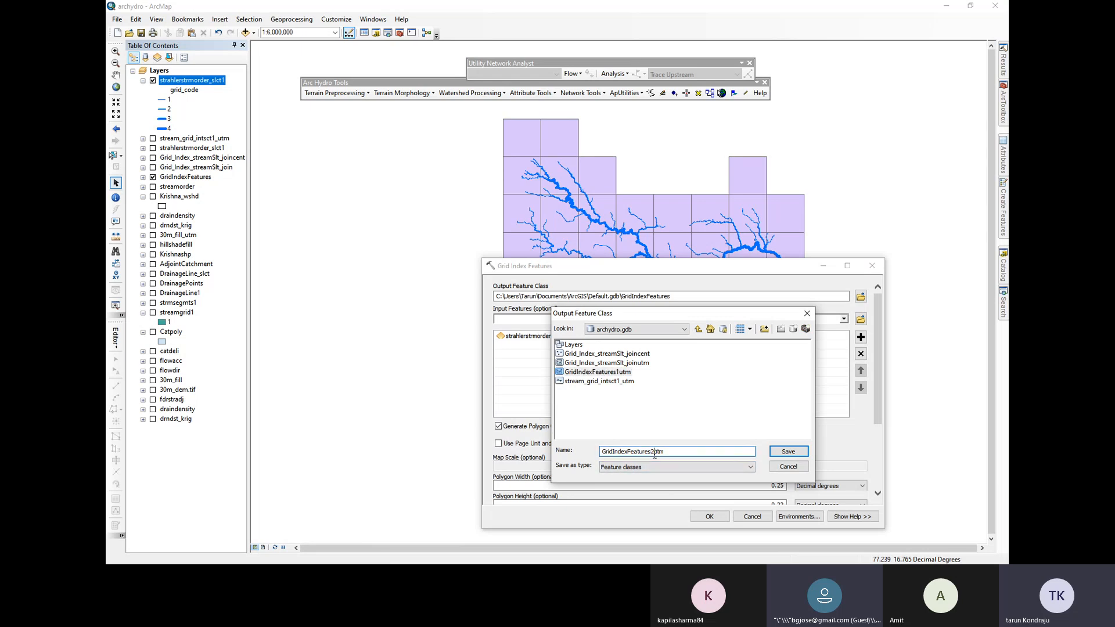
{"action": "key", "text": "Return"}
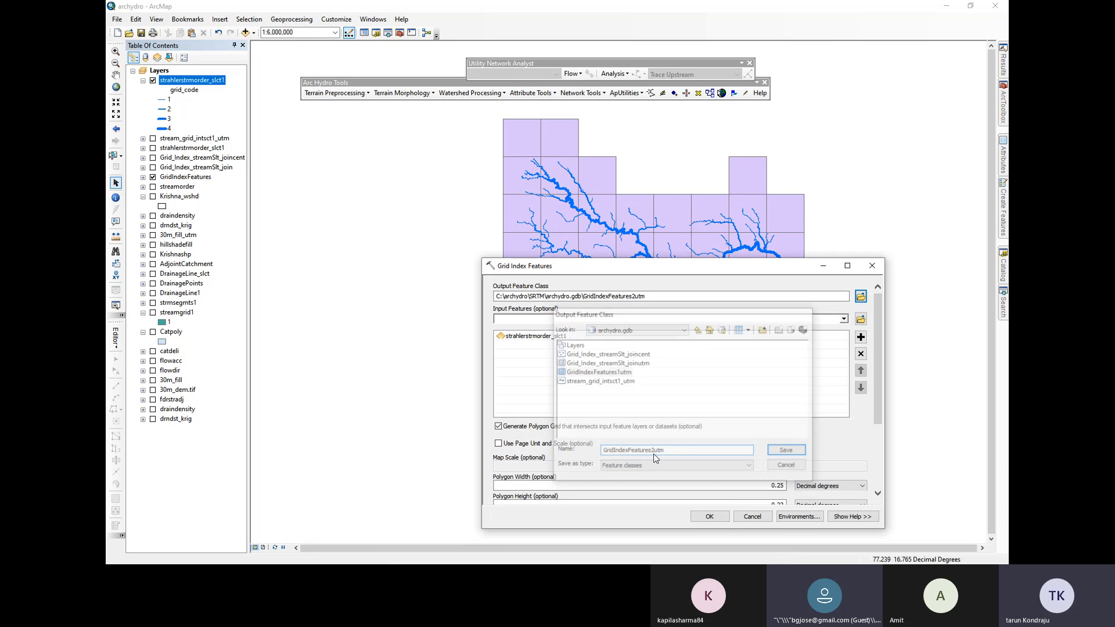
{"action": "left_click", "coordinate": [709, 517]}
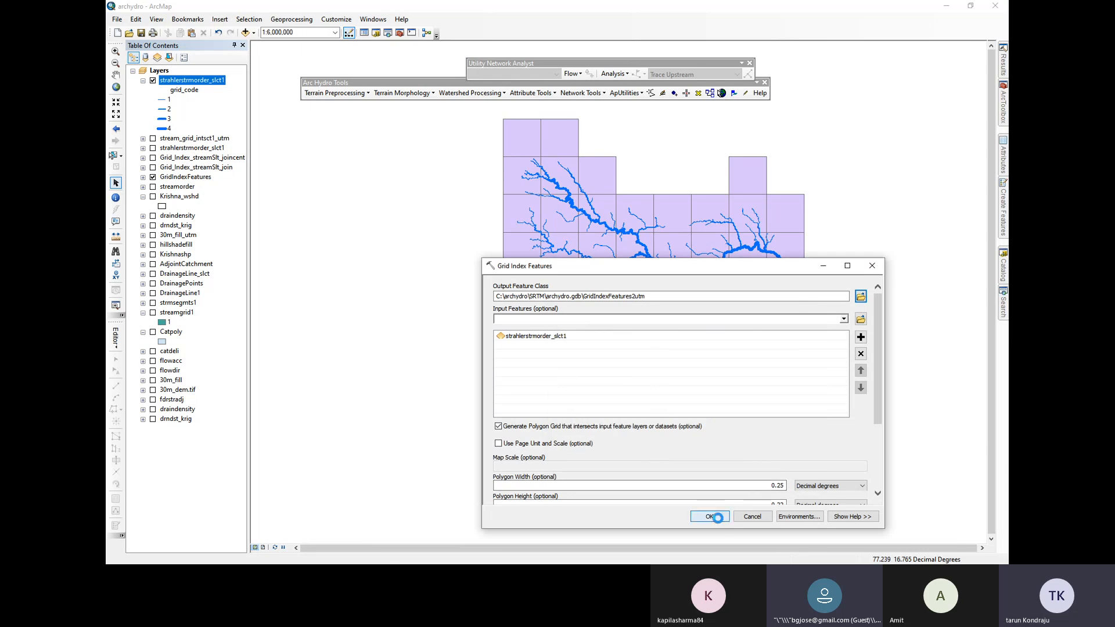
{"action": "left_click", "coordinate": [440, 240]}
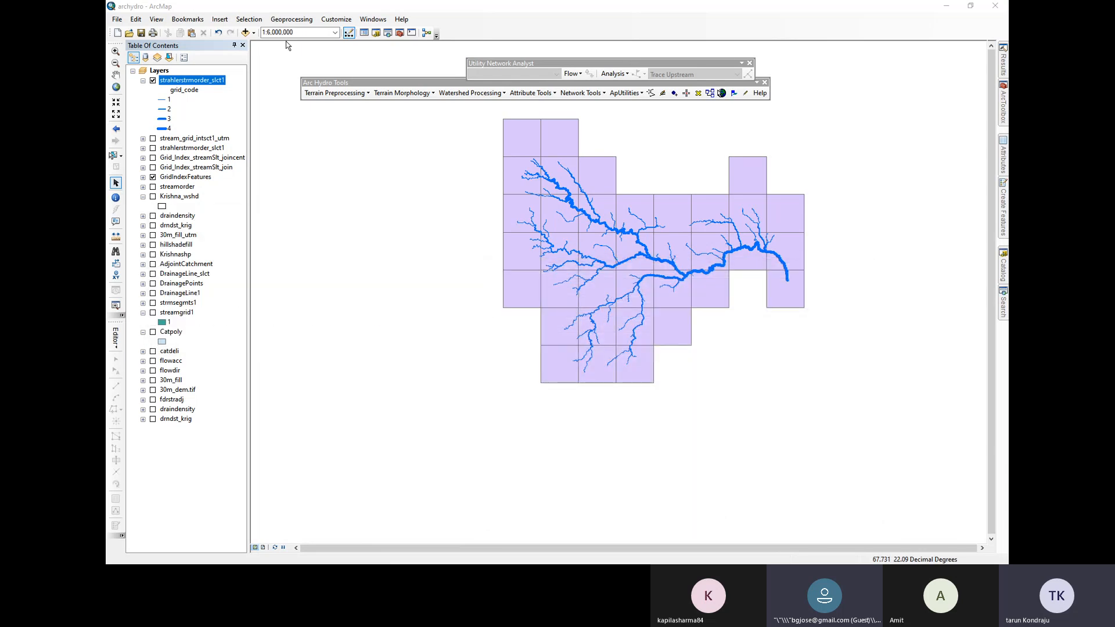
Add the GridIndexFeatures2utm feature class from archydro.gdb to the map
{"action": "left_click", "coordinate": [246, 32]}
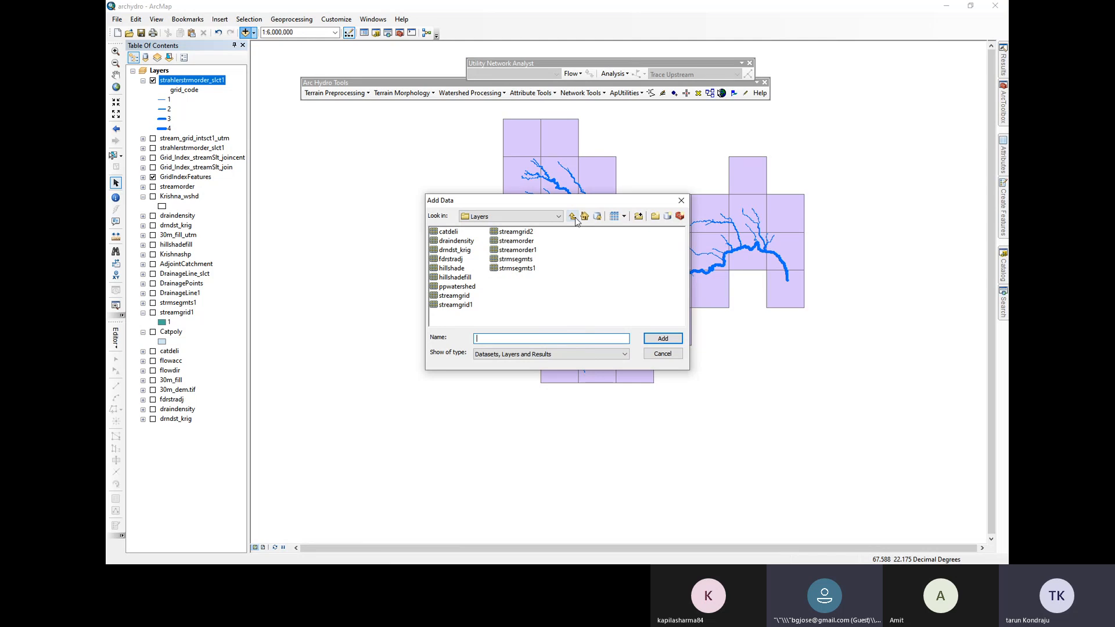
{"action": "left_click", "coordinate": [572, 216]}
{"action": "left_click", "coordinate": [443, 250]}
{"action": "double_click", "coordinate": [453, 259]}
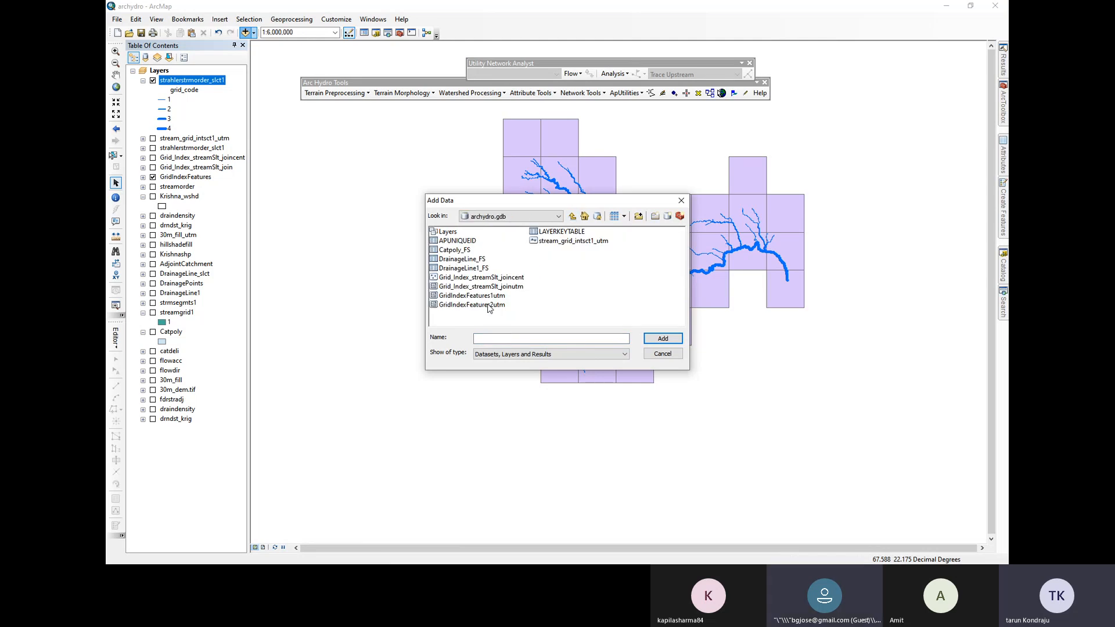
{"action": "double_click", "coordinate": [489, 306]}
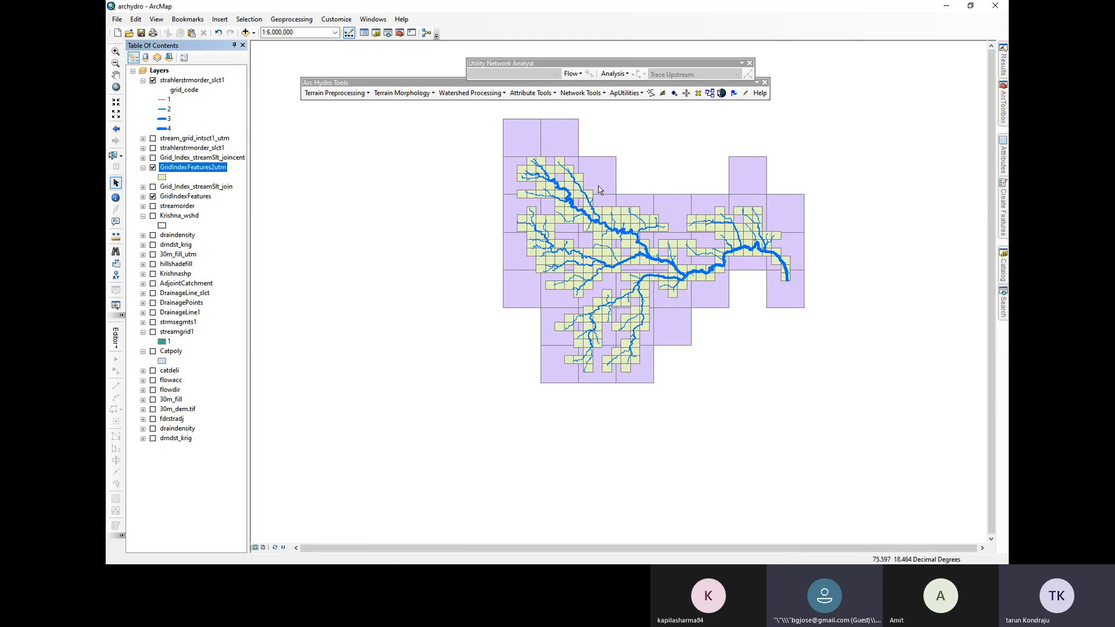
Turn on the Krishnashp layer in place of GridIndexFeatures2utm and bring up the list of geoprocessing results
{"action": "left_click", "coordinate": [153, 168]}
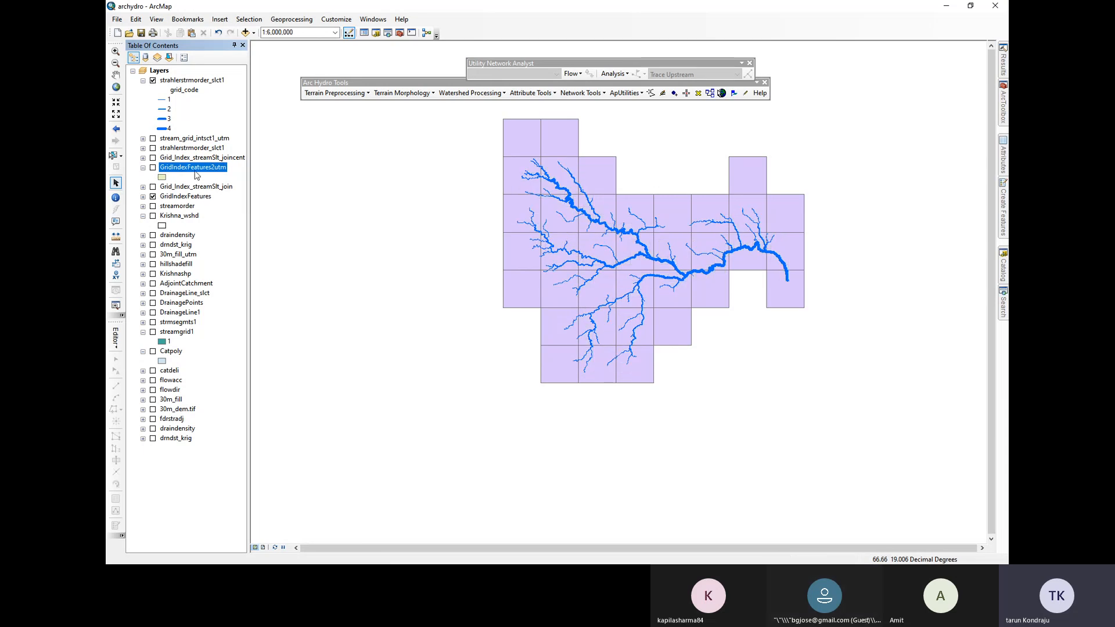
{"action": "left_click", "coordinate": [153, 274]}
{"action": "left_click", "coordinate": [1004, 100]}
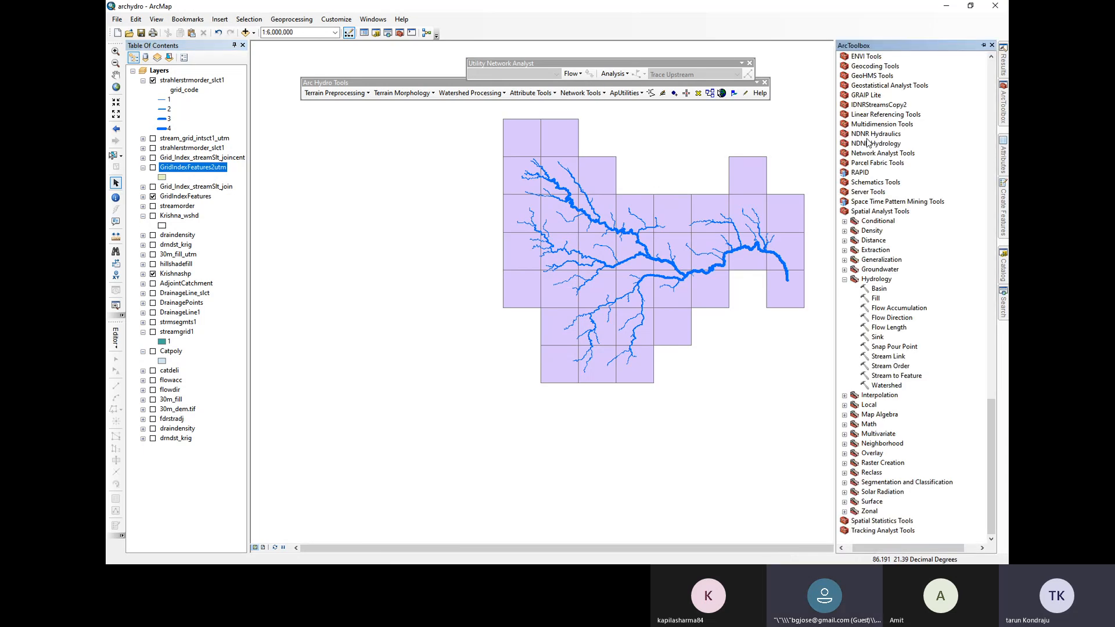
{"action": "mouse_move", "coordinate": [1003, 62]}
{"action": "double_click", "coordinate": [864, 57]}
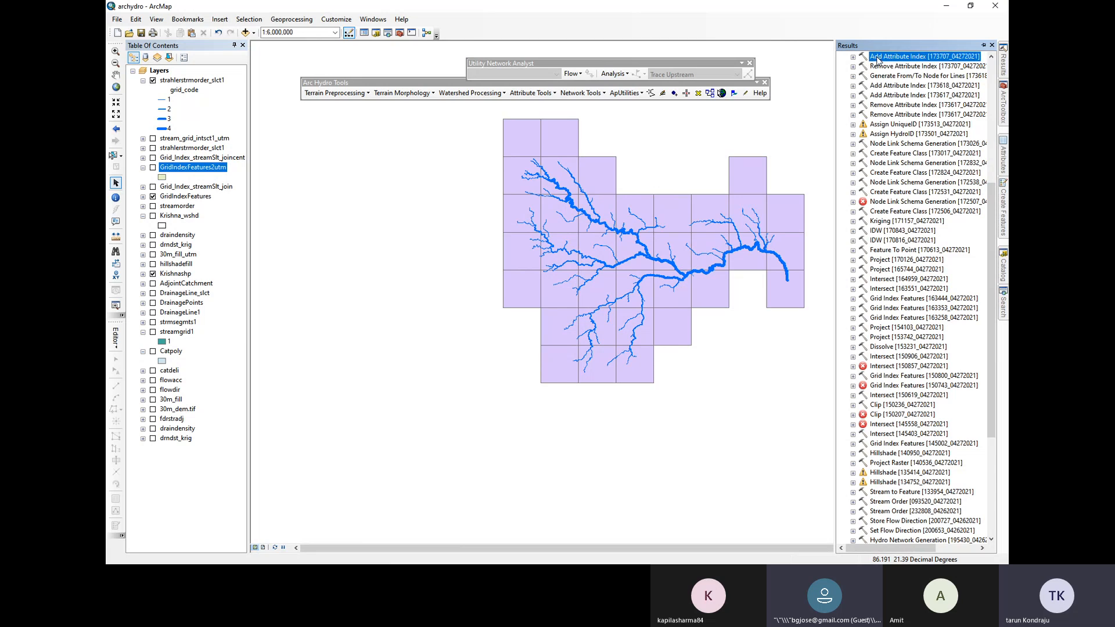
{"action": "left_click", "coordinate": [871, 256]}
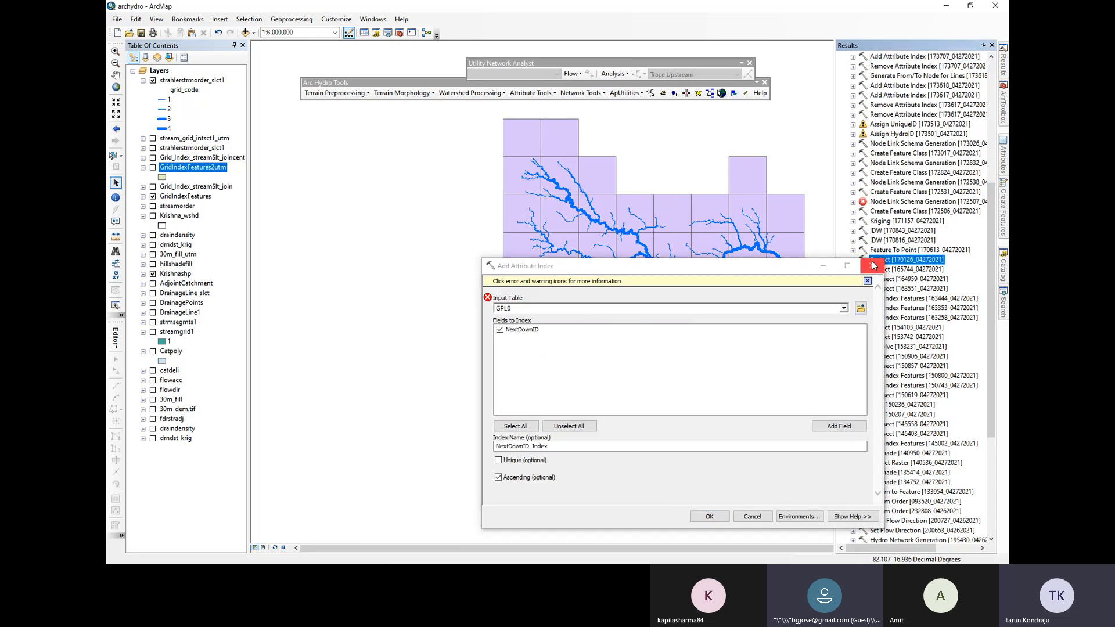
{"action": "left_click", "coordinate": [872, 265]}
Rerun the latest Grid Index Features result with Krishnashp replacing strahlerstrmorder_slct1 as the input features, overwriting GridIndexFeatures2utm
{"action": "scroll", "coordinate": [894, 145], "scroll_direction": "up", "scroll_amount": 8}
{"action": "double_click", "coordinate": [895, 67]}
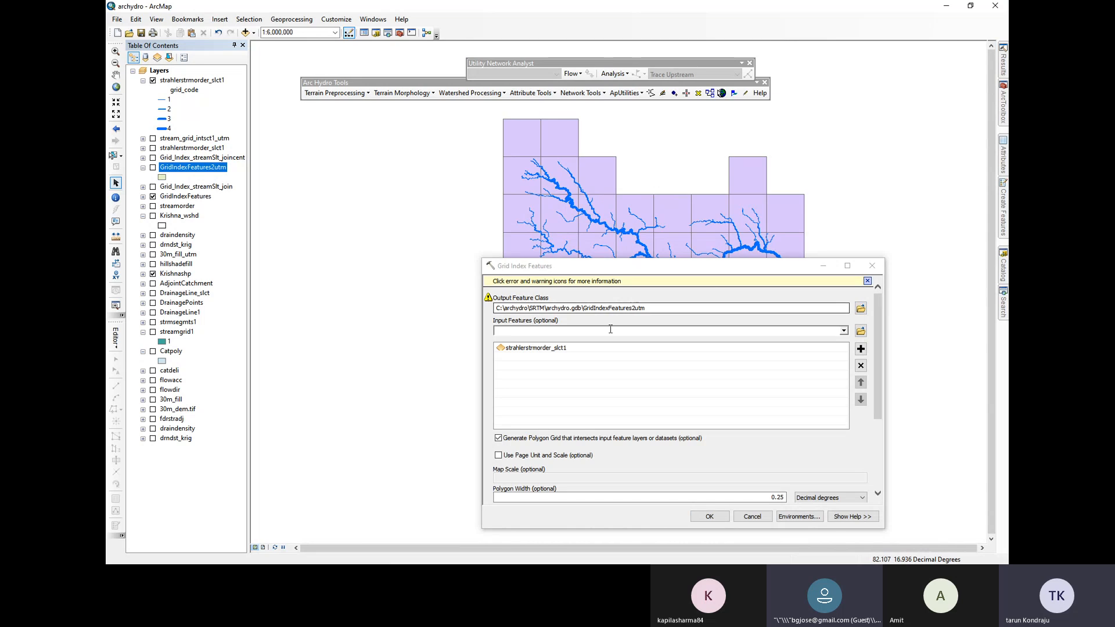
{"action": "left_click", "coordinate": [610, 360]}
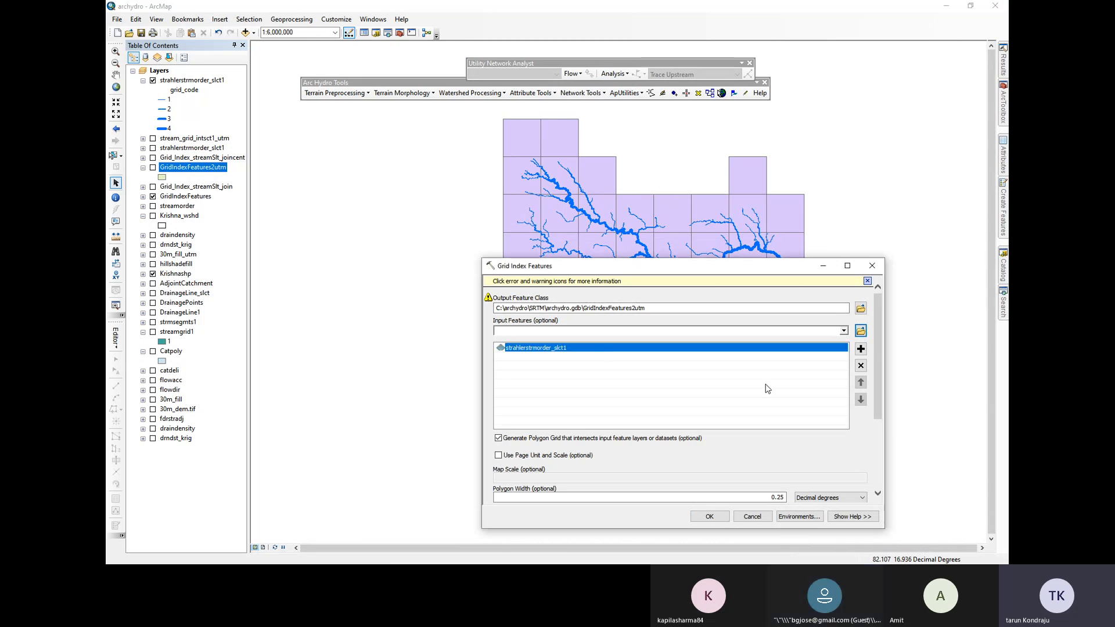
{"action": "left_click", "coordinate": [861, 366]}
{"action": "left_click", "coordinate": [844, 319]}
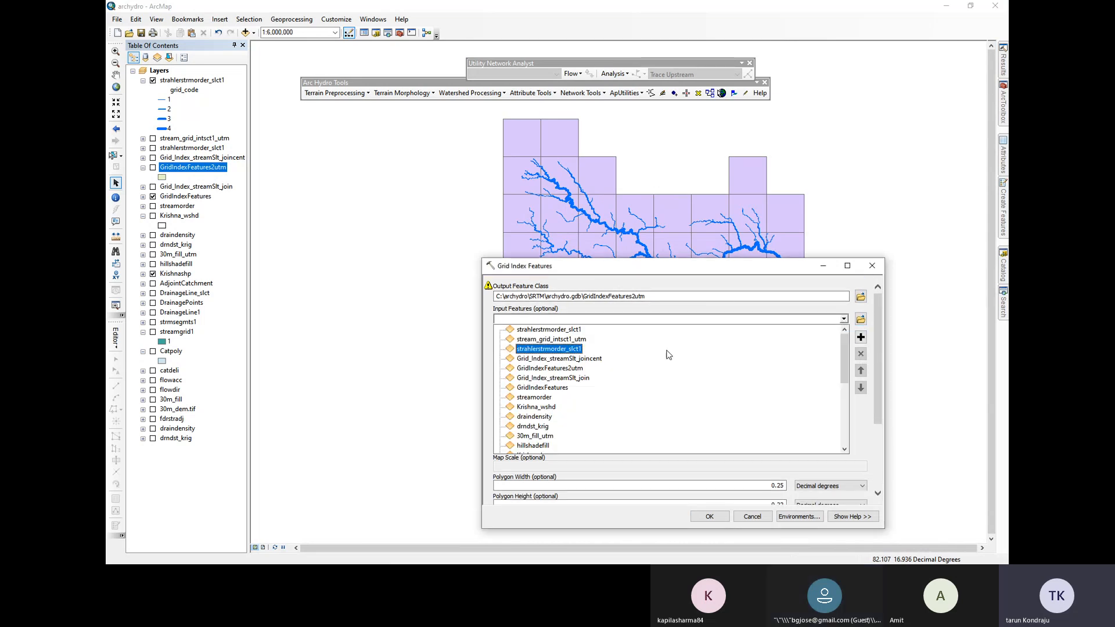
{"action": "left_click", "coordinate": [538, 430]}
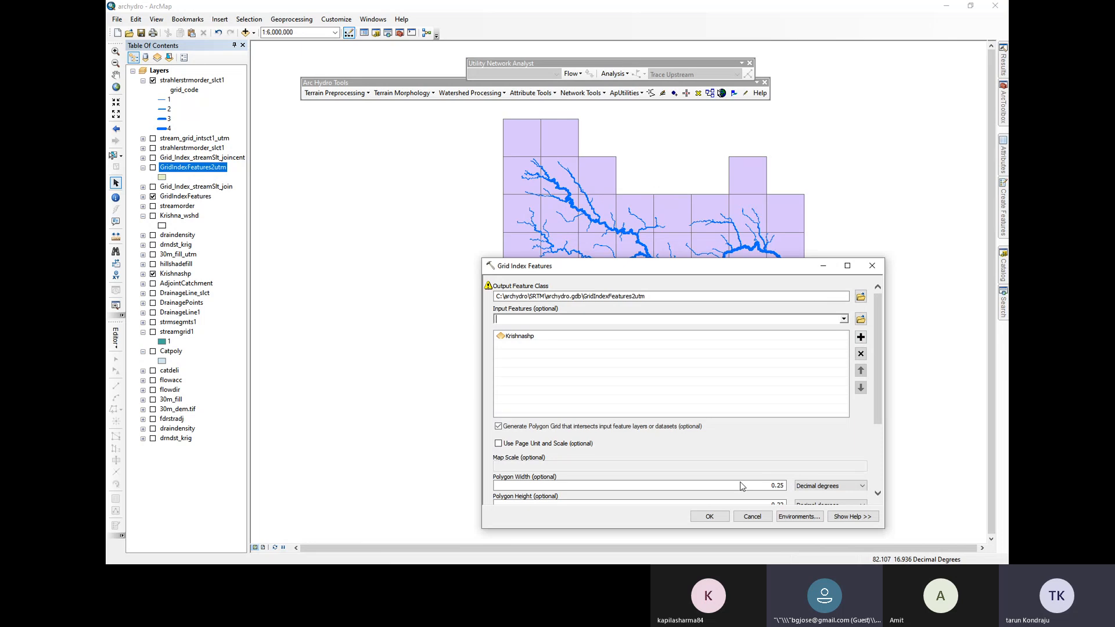
{"action": "left_click", "coordinate": [715, 517]}
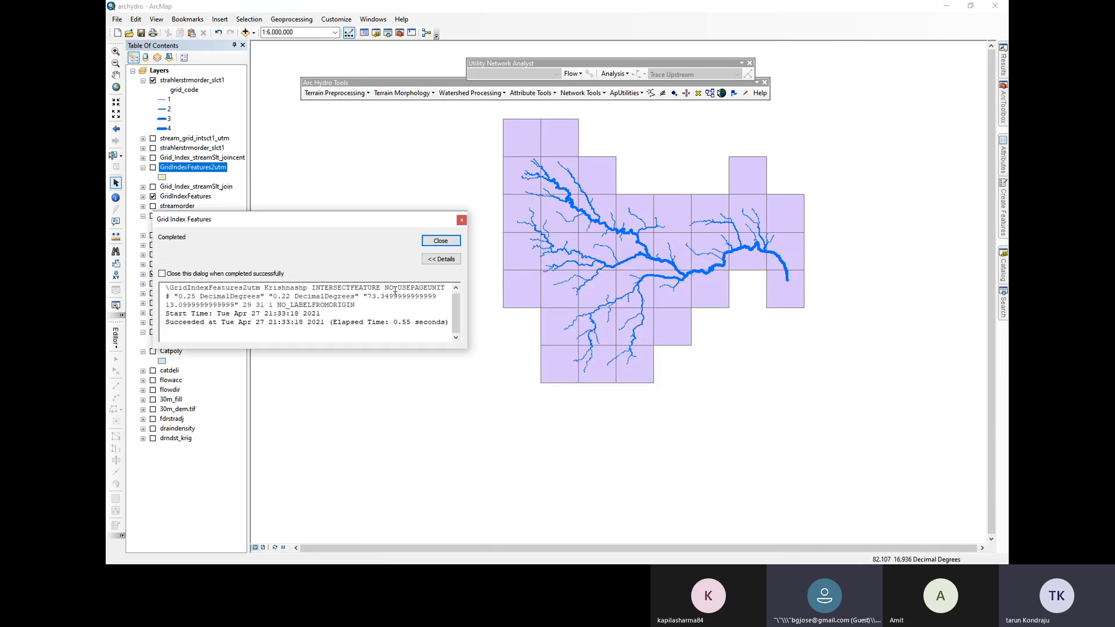
{"action": "left_click", "coordinate": [431, 242]}
Add the regenerated GridIndexFeatures2utm from archydro.gdb to the map and hide the coarser GridIndexFeatures layer
{"action": "left_click", "coordinate": [246, 33]}
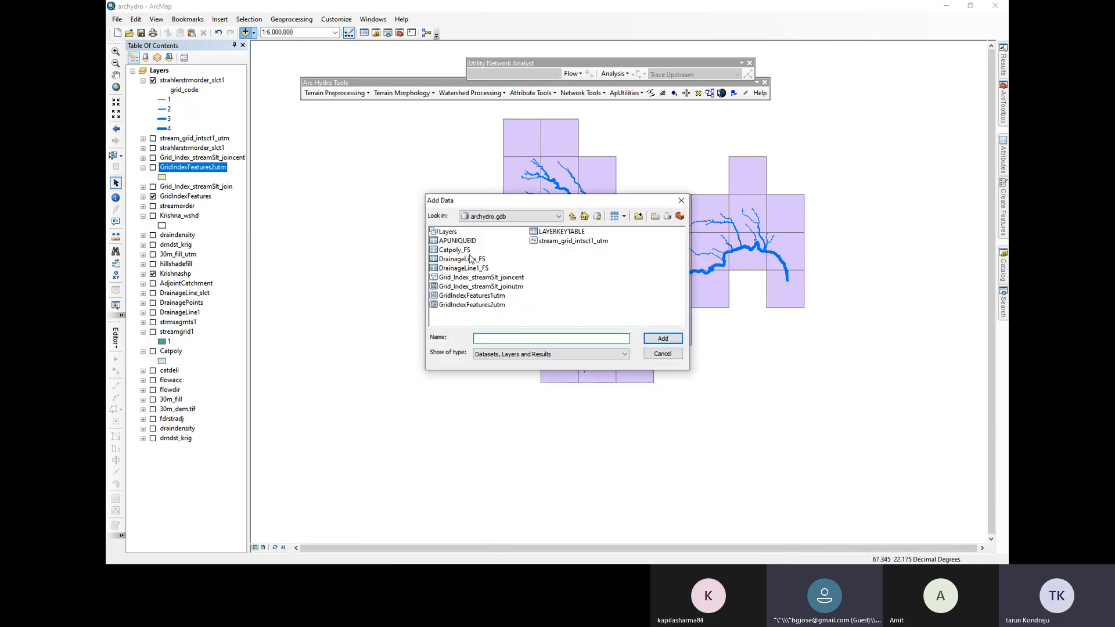
{"action": "left_click", "coordinate": [495, 304]}
{"action": "left_click", "coordinate": [665, 340]}
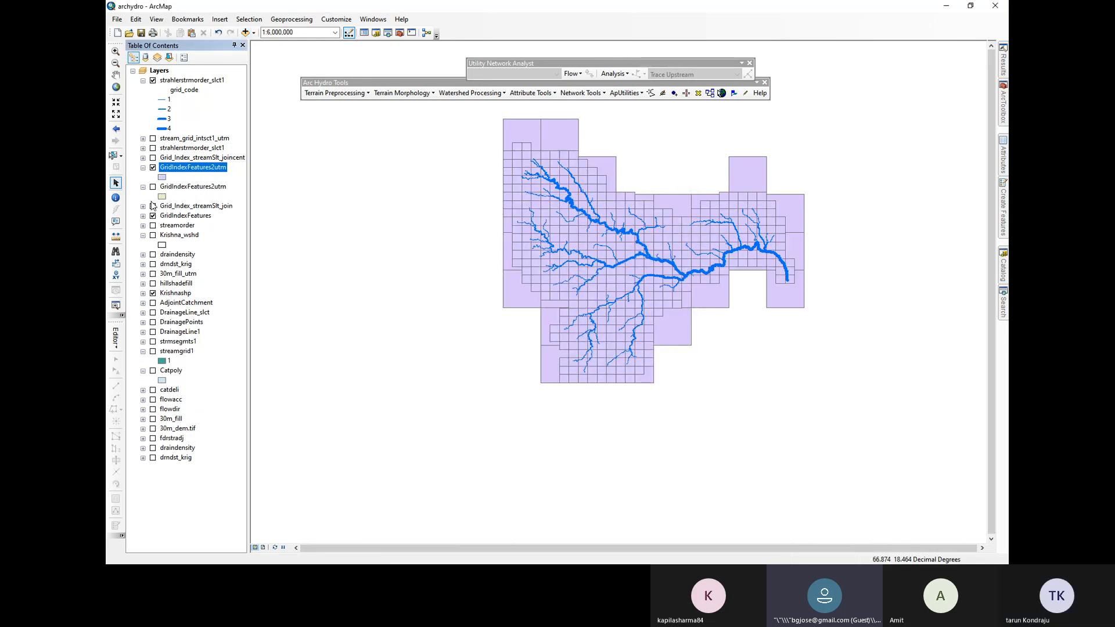
{"action": "left_click", "coordinate": [152, 215]}
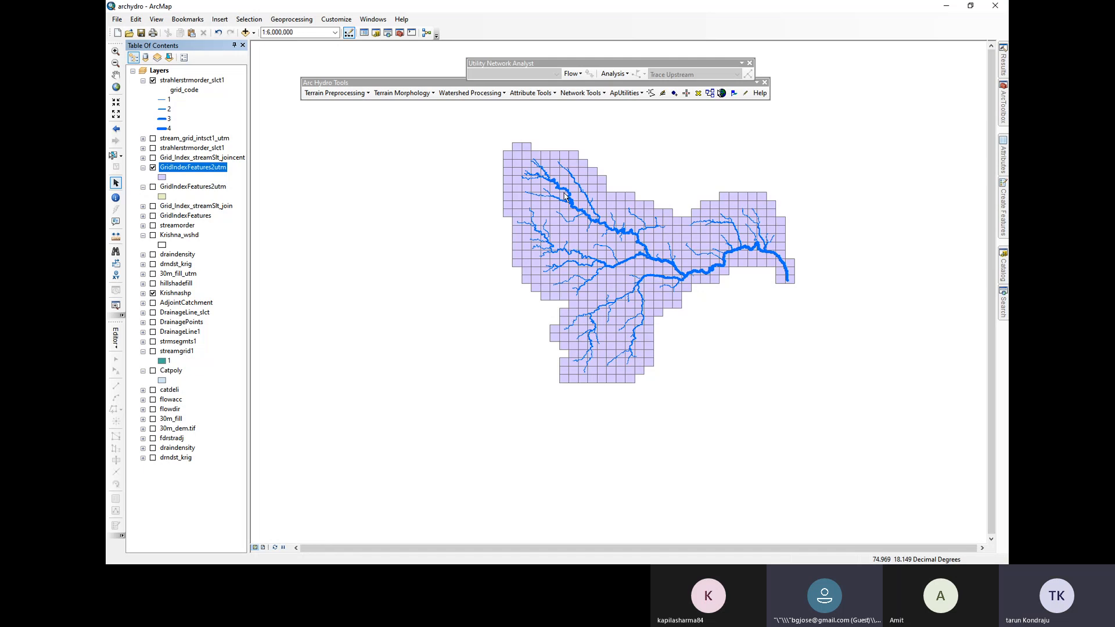
Reopen the latest Grid Index Features run to review its input features, polygon width and height, and close it without rerunning
{"action": "mouse_move", "coordinate": [1002, 64]}
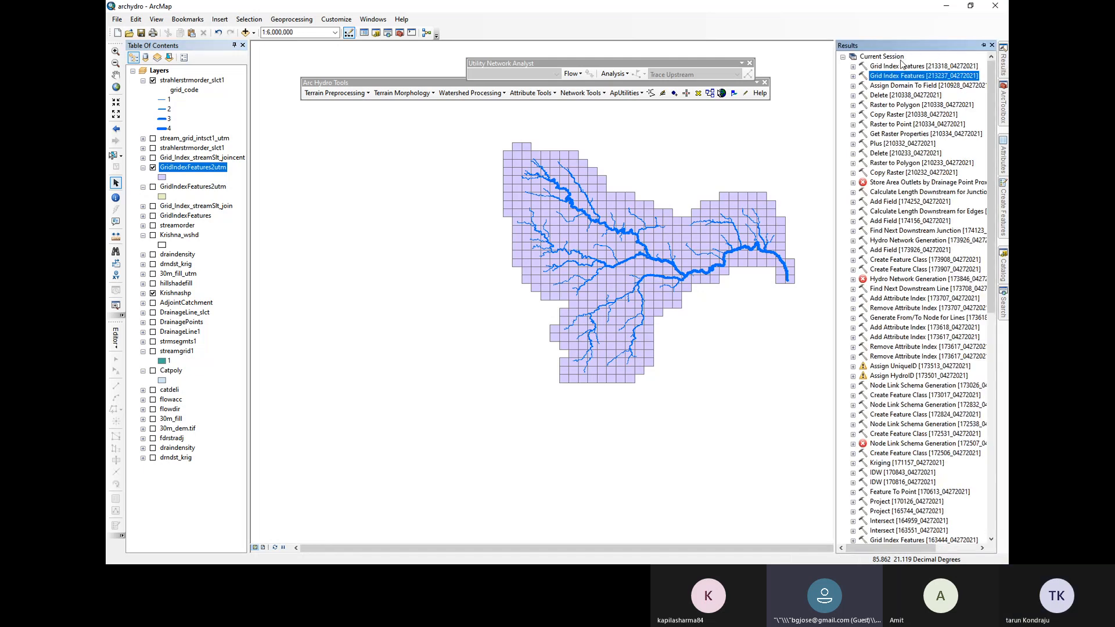
{"action": "double_click", "coordinate": [923, 66]}
{"action": "left_click_drag", "start_coordinate": [878, 368], "coordinate": [879, 456]}
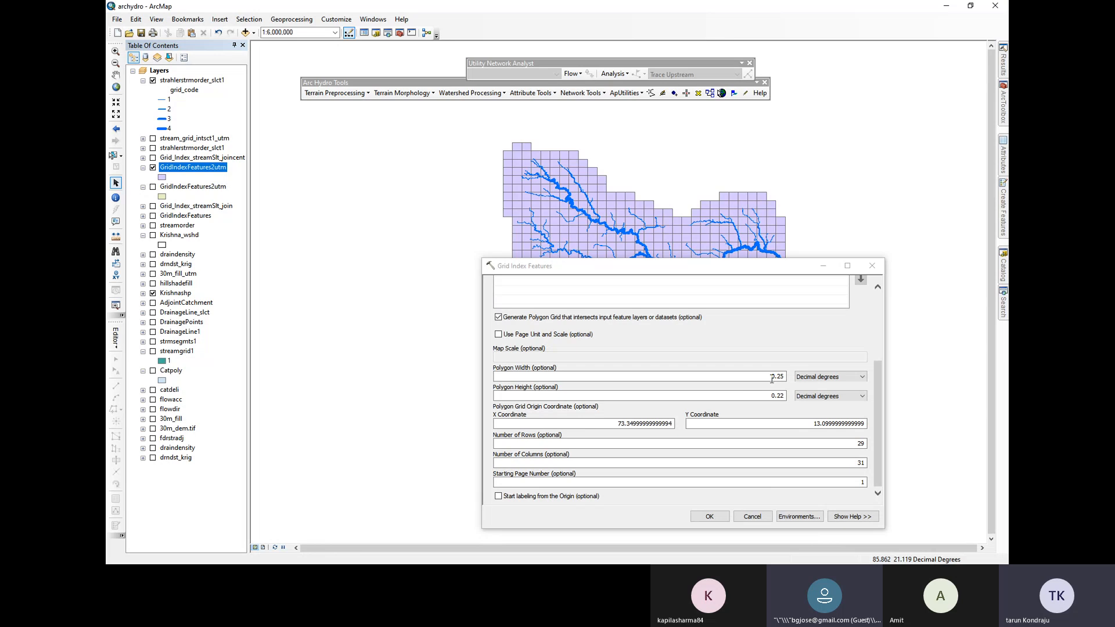
{"action": "scroll", "coordinate": [621, 347], "scroll_direction": "up", "scroll_amount": 5}
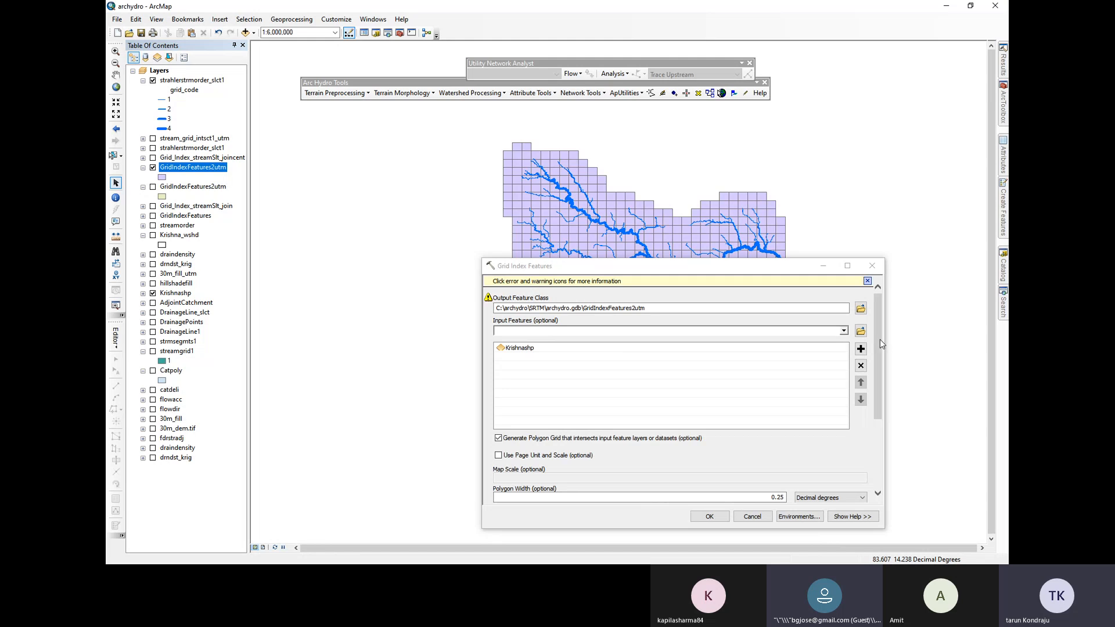
{"action": "left_click_drag", "start_coordinate": [737, 265], "coordinate": [785, 202]}
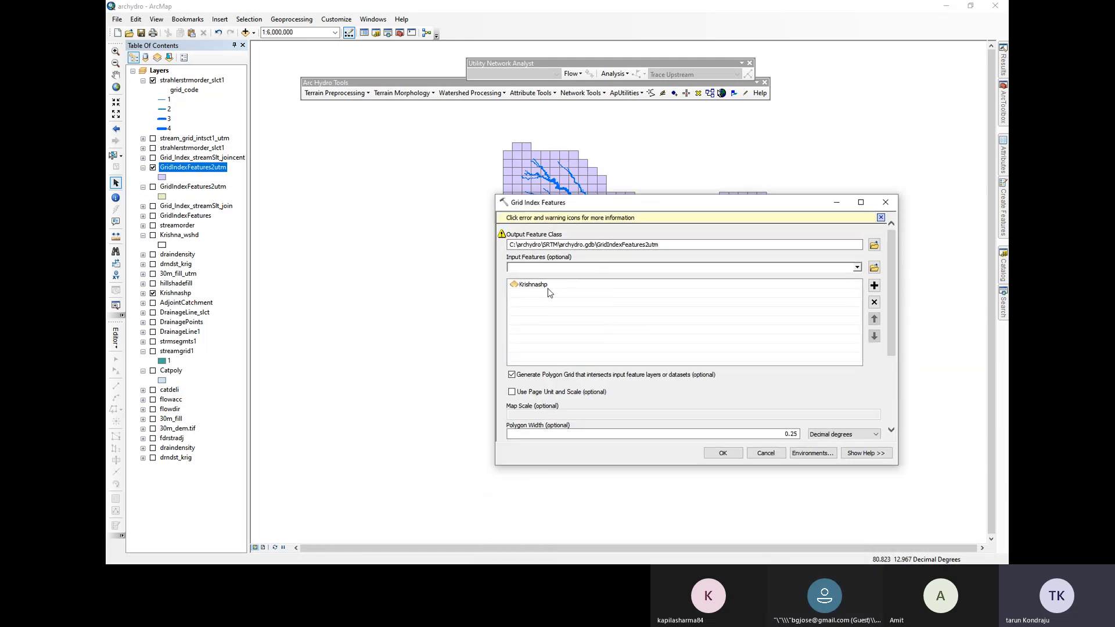
{"action": "scroll", "coordinate": [889, 314], "scroll_direction": "down", "scroll_amount": 5}
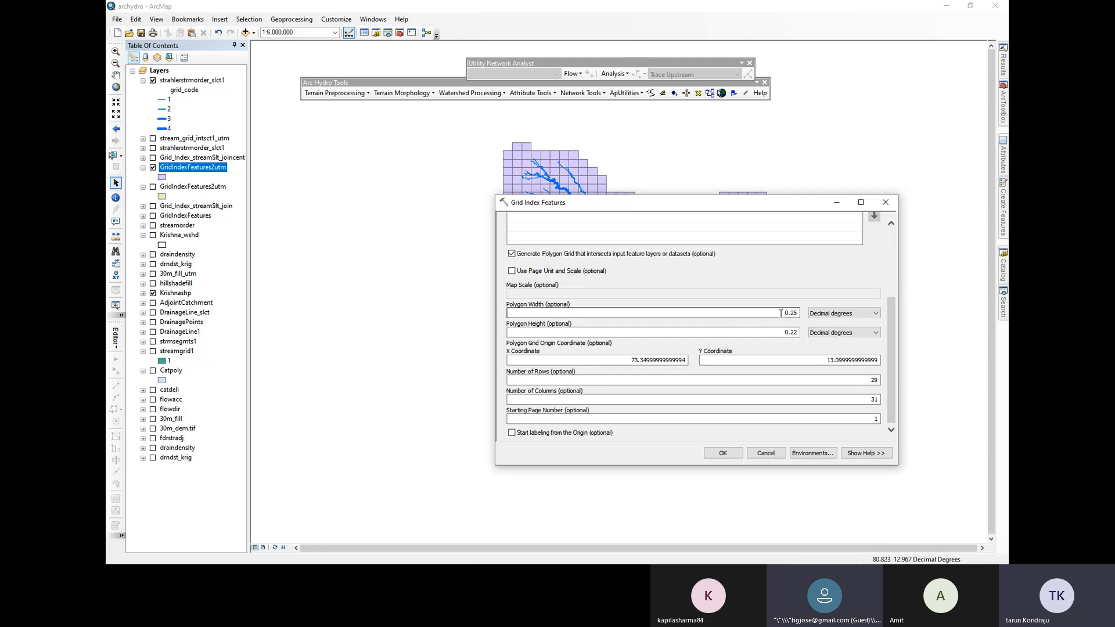
{"action": "left_click_drag", "start_coordinate": [781, 314], "coordinate": [801, 316]}
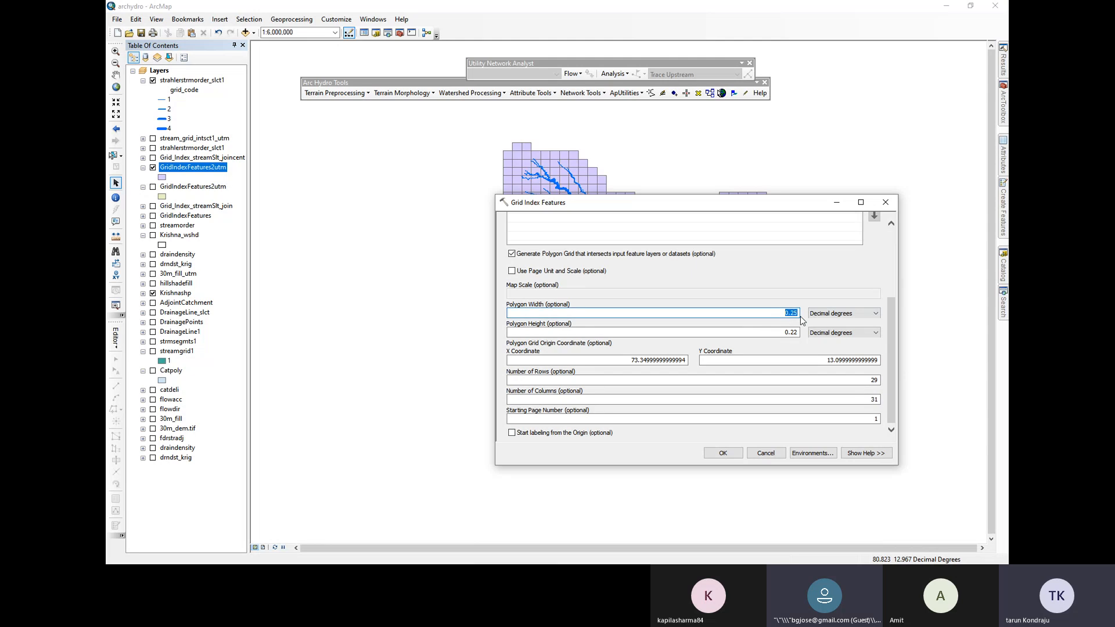
{"action": "left_click", "coordinate": [885, 202]}
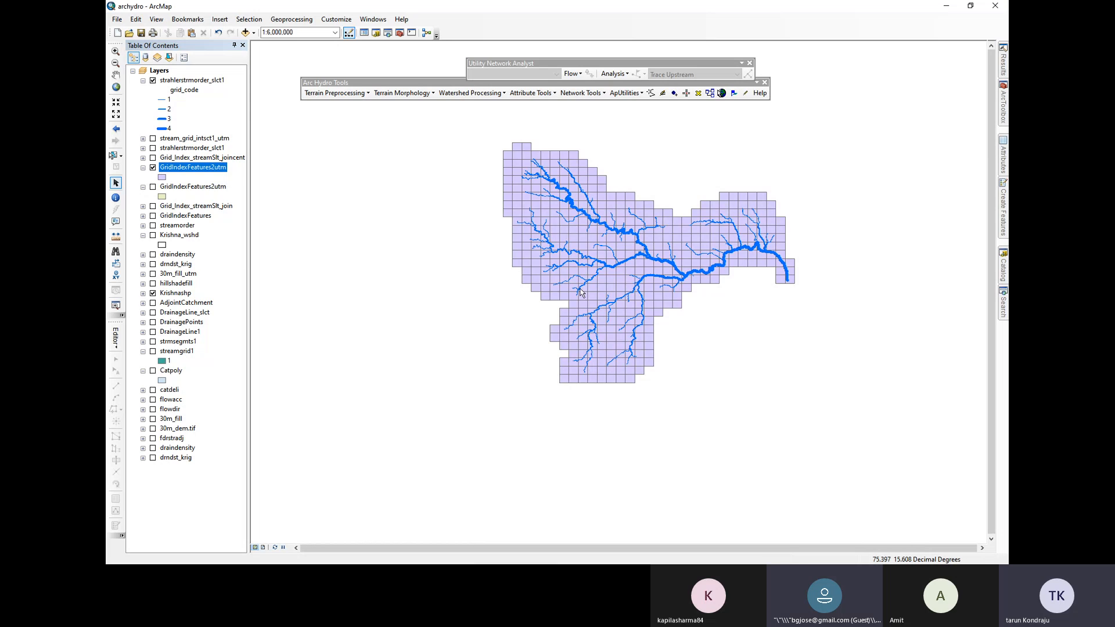
{"action": "right_click", "coordinate": [215, 169]}
{"action": "mouse_move", "coordinate": [290, 211]}
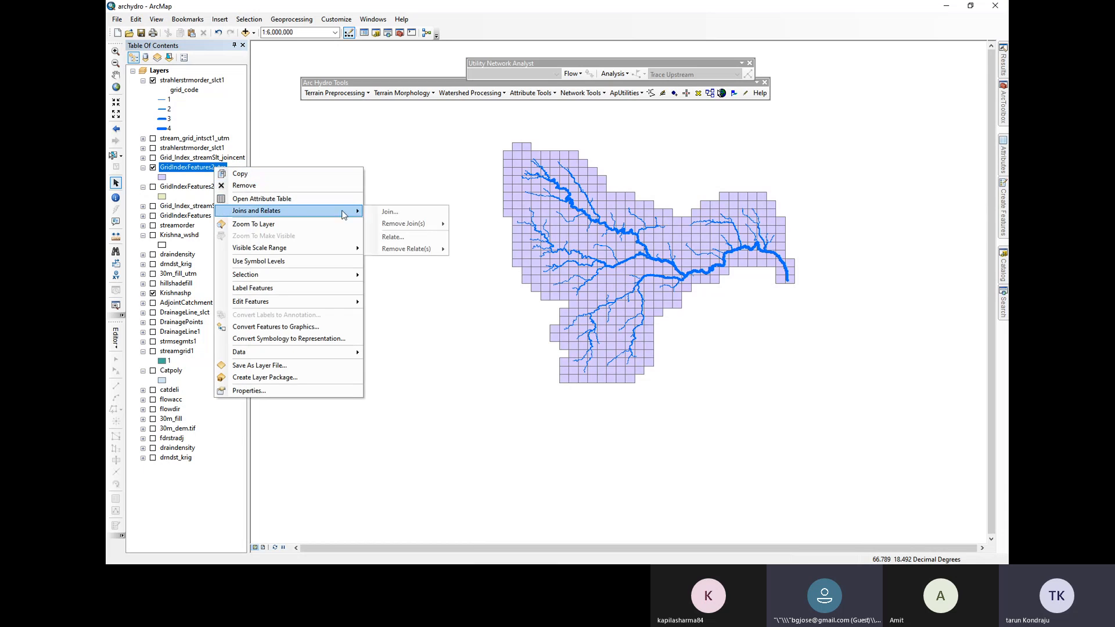
{"action": "left_click", "coordinate": [493, 19]}
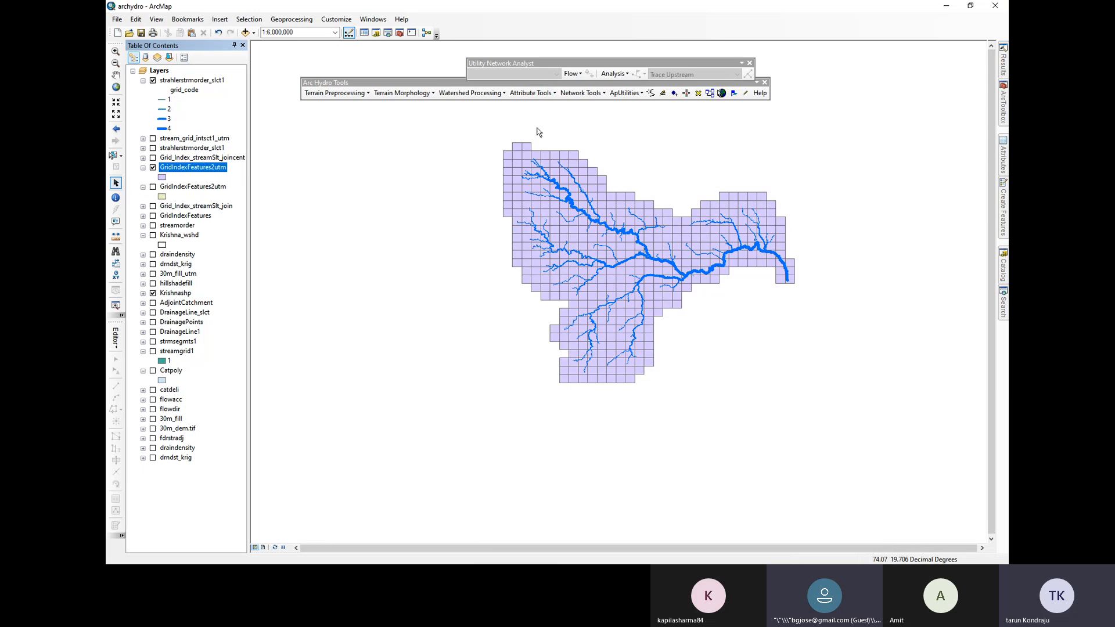
Examine the GridIndexFeatures attribute table through its joined stream columns up to Shape_Length, and close the table
{"action": "scroll", "coordinate": [577, 169], "scroll_direction": "up", "scroll_amount": 3}
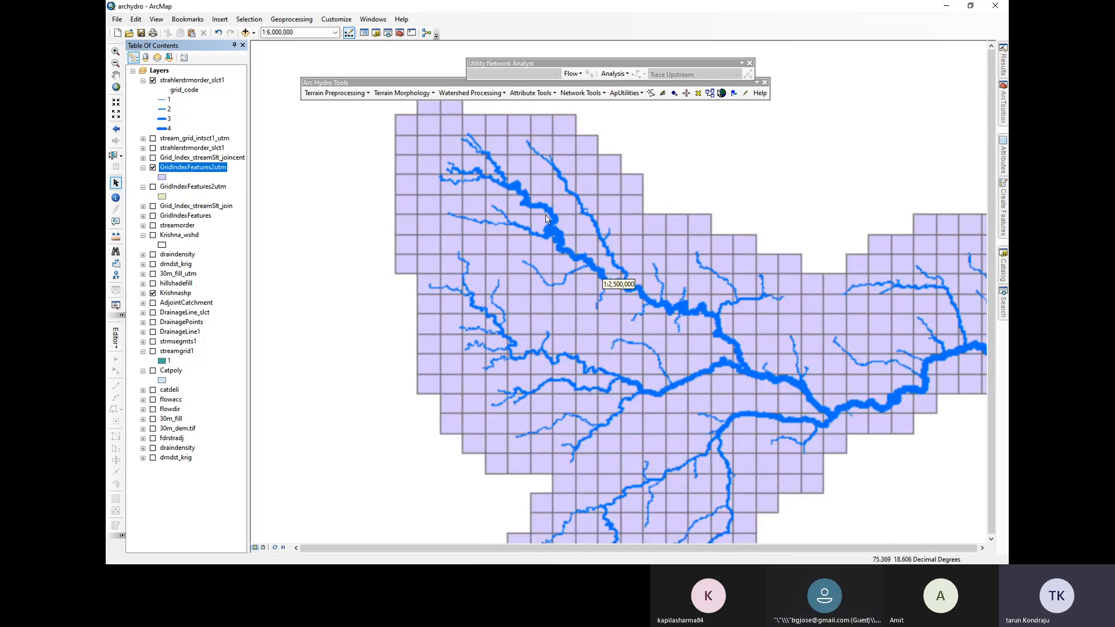
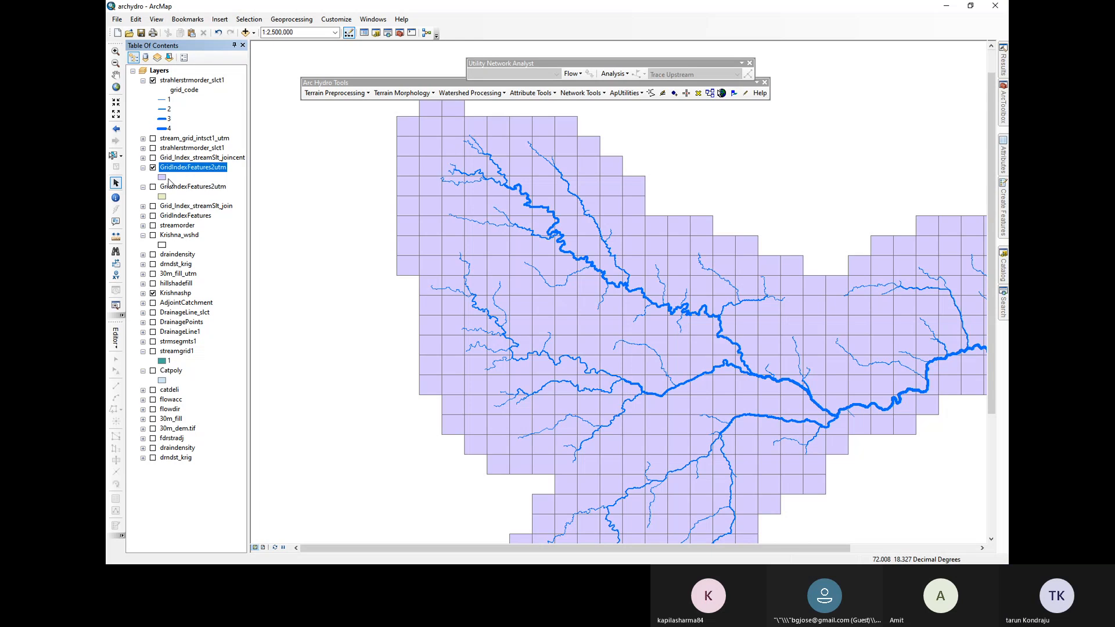
{"action": "right_click", "coordinate": [189, 207]}
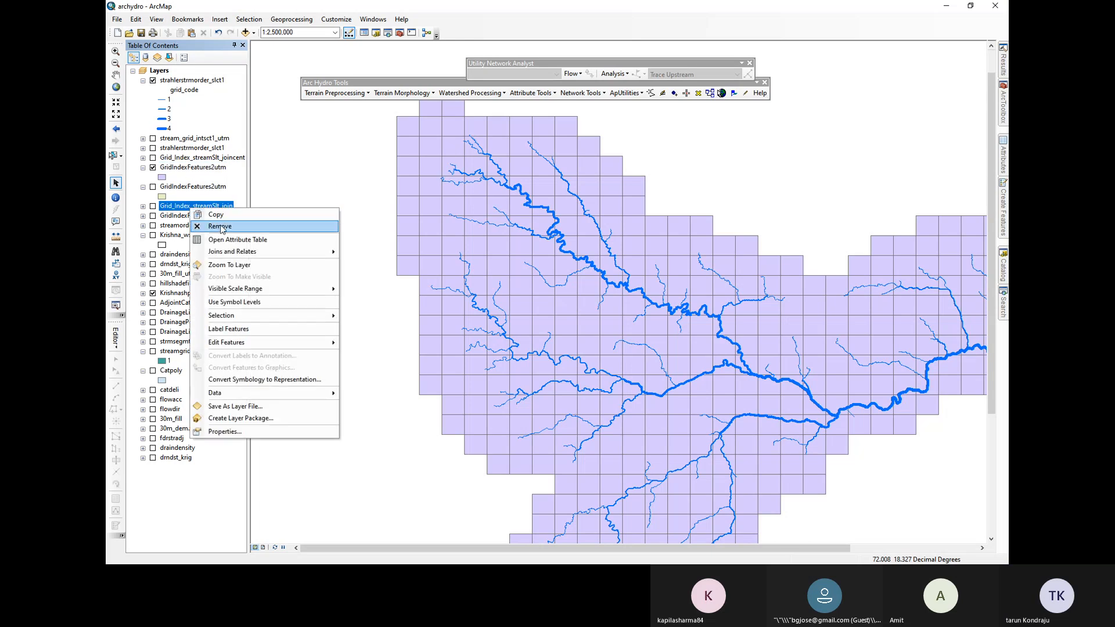
{"action": "left_click", "coordinate": [175, 215]}
{"action": "right_click", "coordinate": [174, 218]}
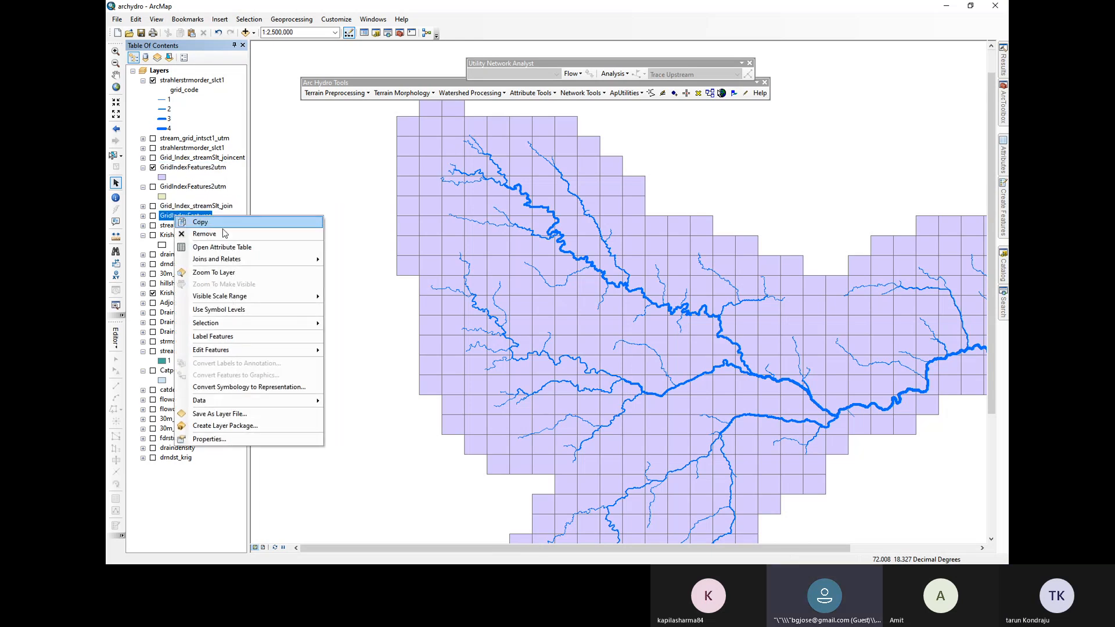
{"action": "left_click", "coordinate": [234, 248]}
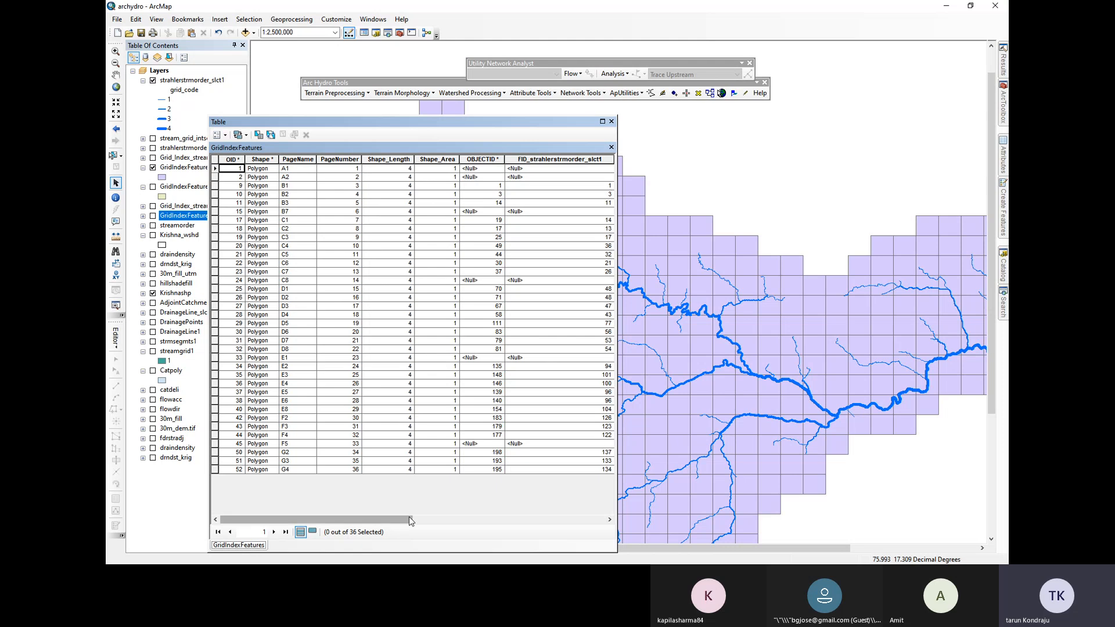
{"action": "left_click_drag", "start_coordinate": [411, 521], "coordinate": [532, 516]}
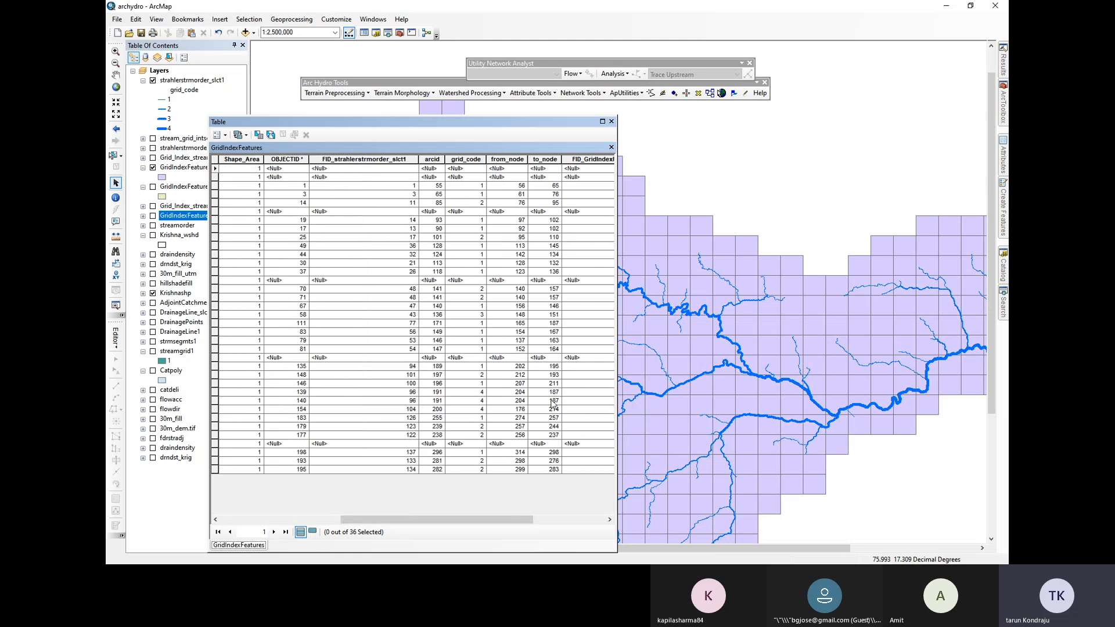
{"action": "left_click_drag", "start_coordinate": [488, 521], "coordinate": [560, 521]}
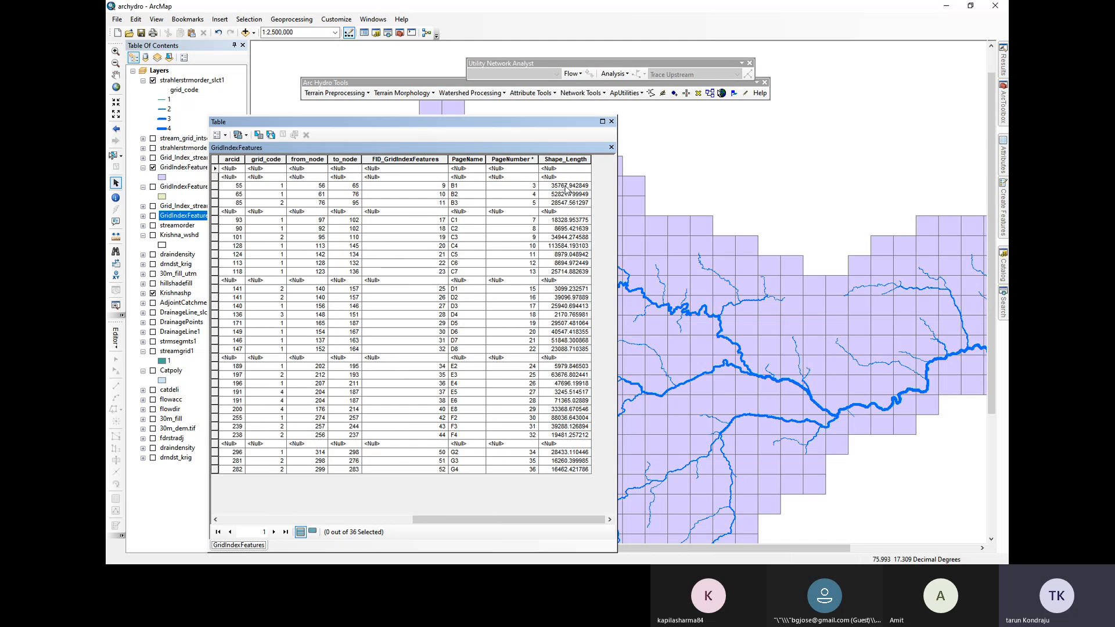
{"action": "left_click", "coordinate": [611, 121]}
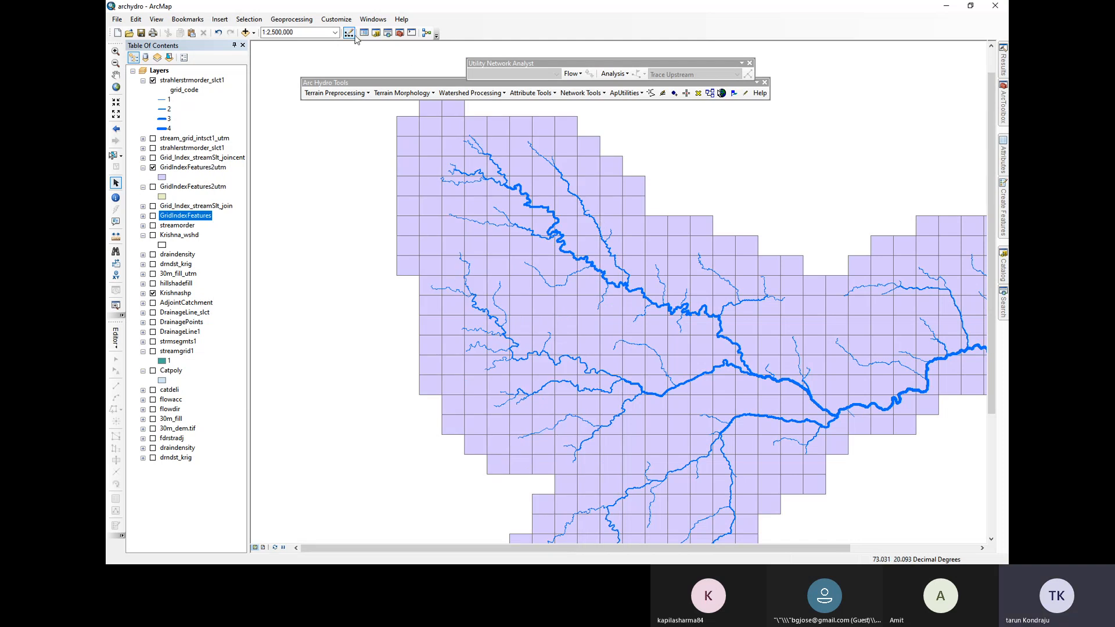
Set up an Intersect of strahlerstrmorder_slct1 with GridIndexFeatures2utm, and dismiss the tool without running it
{"action": "left_click", "coordinate": [336, 20]}
{"action": "left_click", "coordinate": [286, 21]}
{"action": "left_click", "coordinate": [286, 21]}
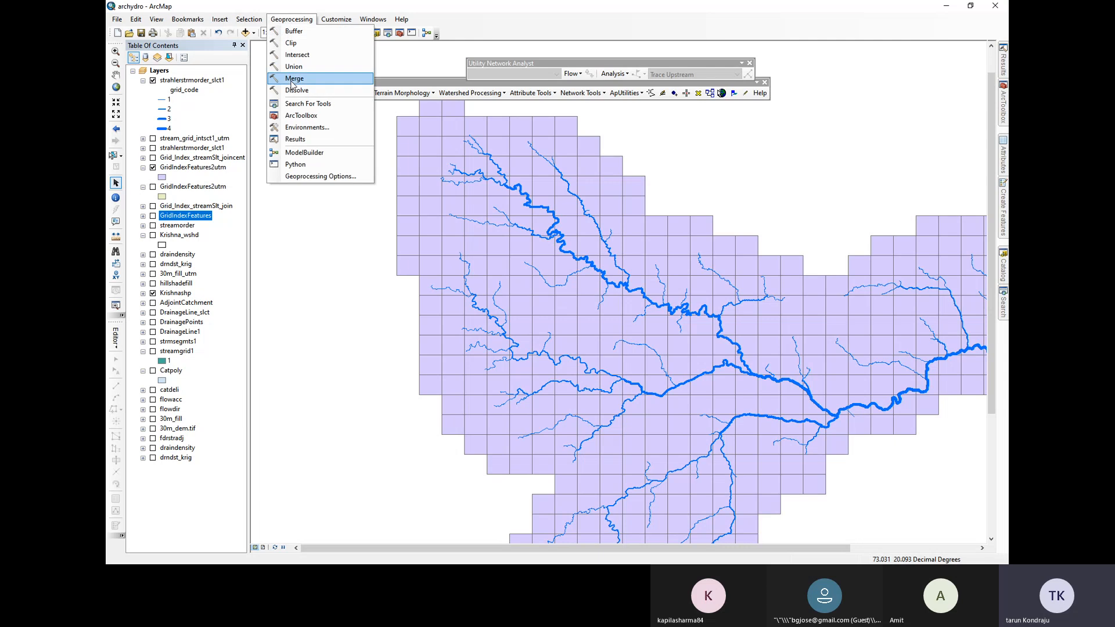
{"action": "left_click", "coordinate": [299, 63]}
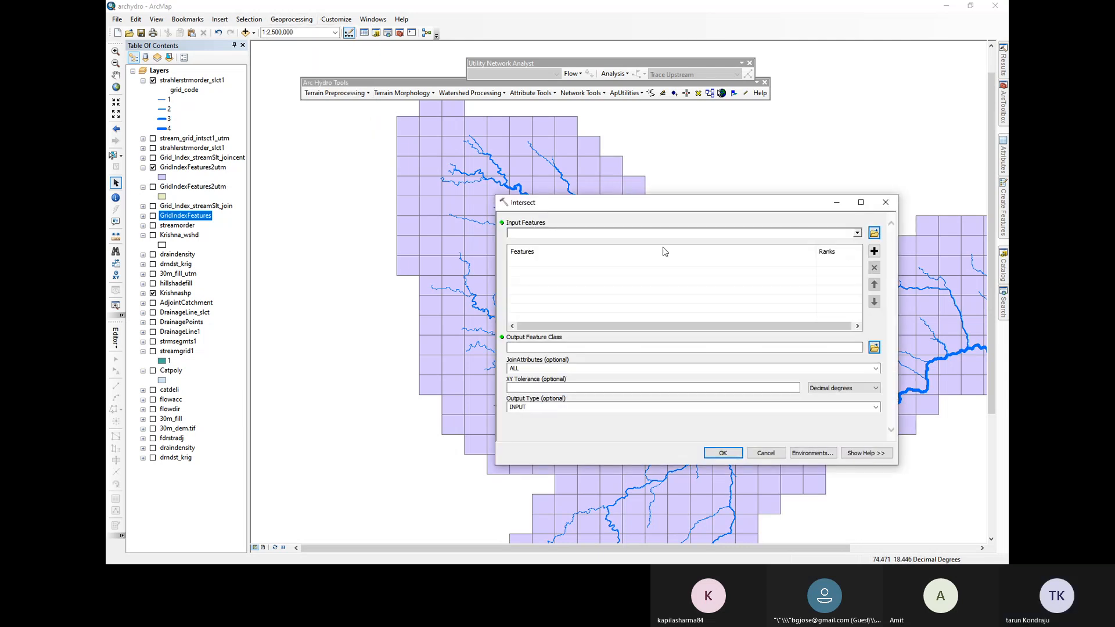
{"action": "left_click", "coordinate": [857, 233]}
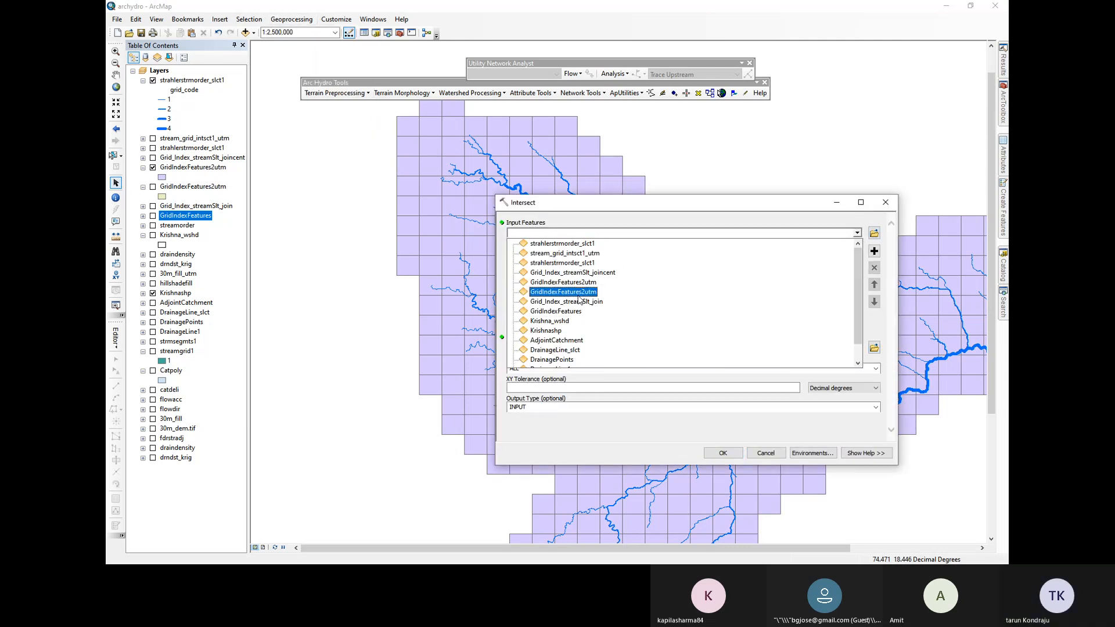
{"action": "left_click", "coordinate": [560, 244]}
{"action": "left_click", "coordinate": [857, 232]}
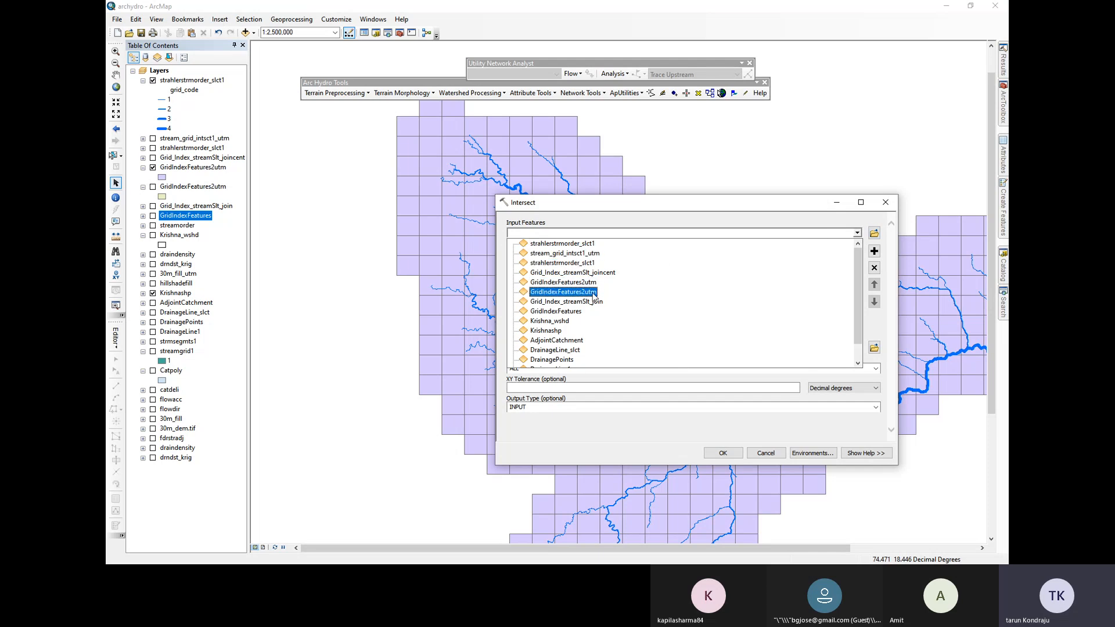
{"action": "left_click", "coordinate": [564, 292]}
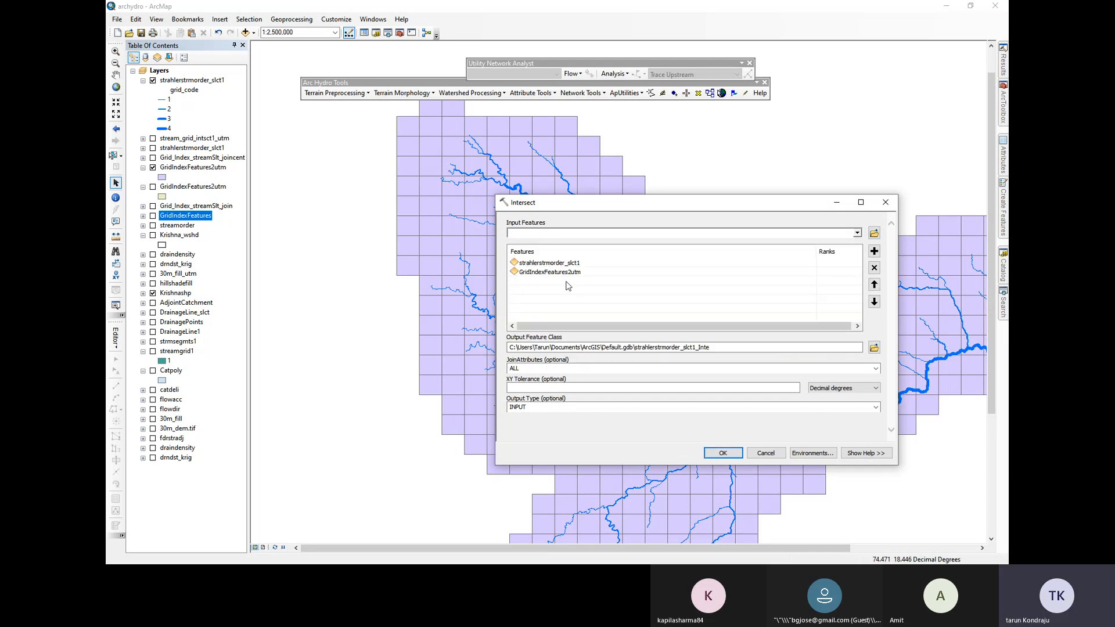
{"action": "left_click", "coordinate": [857, 233]}
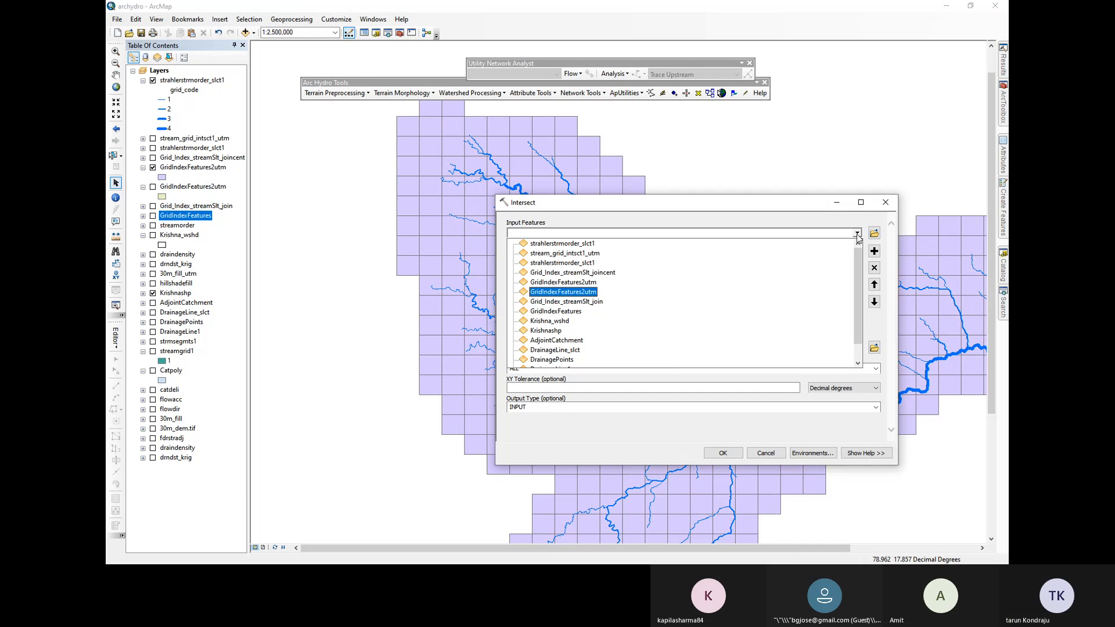
{"action": "left_click", "coordinate": [857, 235]}
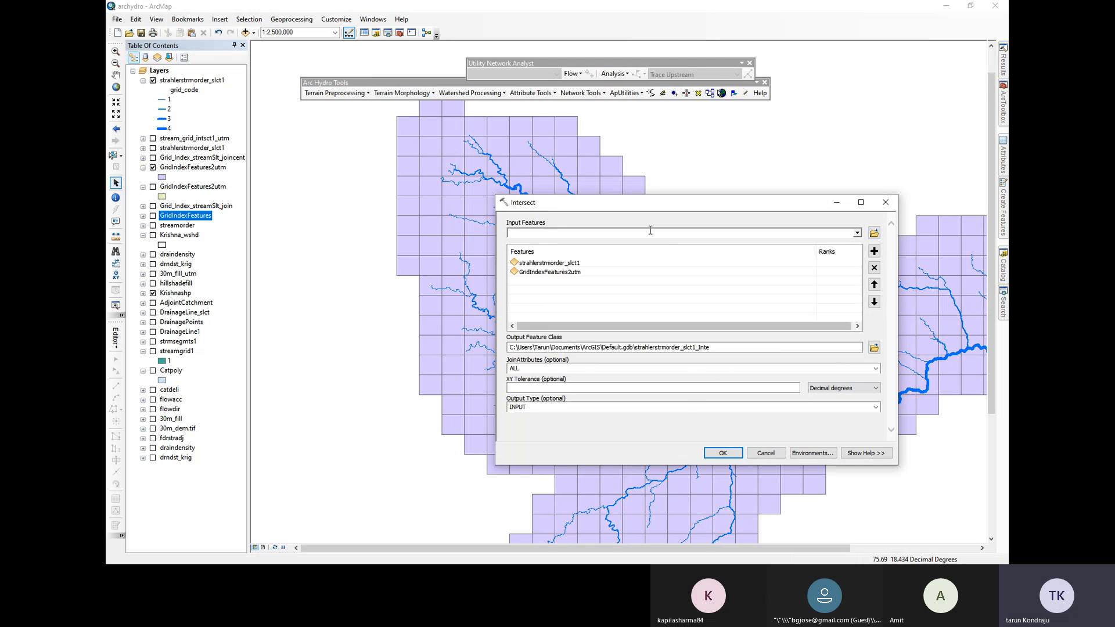
{"action": "left_click", "coordinate": [886, 203]}
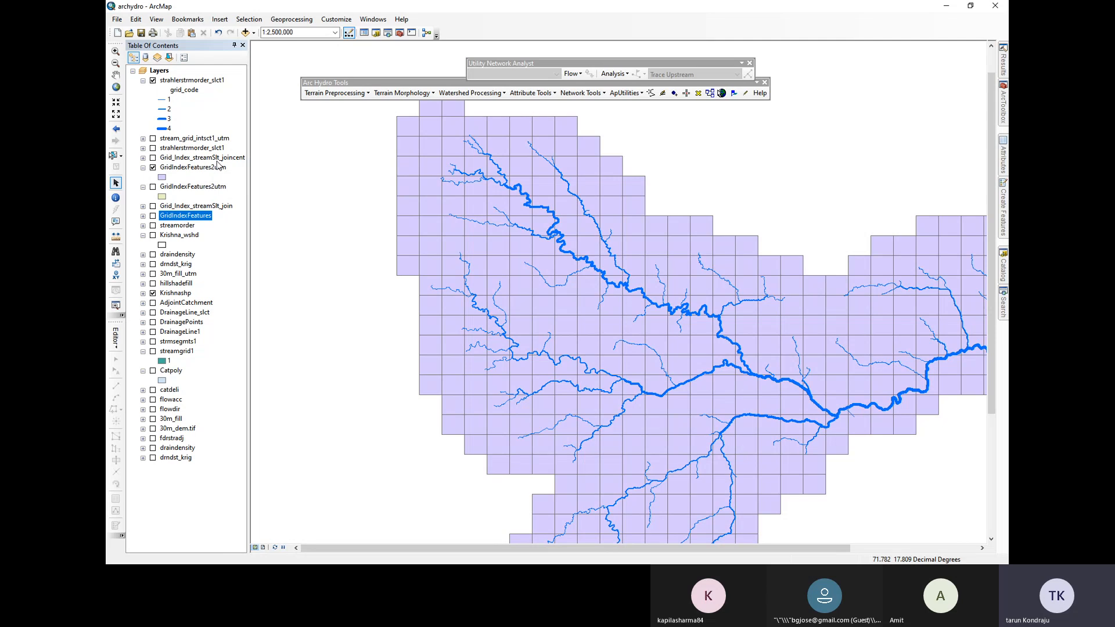
Add stream_grid_intsct1_utm from archydro.gdb to the map and hide the strahlerstrmorder_slct1 and GridIndexFeatures2utm layers
{"action": "left_click", "coordinate": [251, 34]}
{"action": "left_click", "coordinate": [273, 45]}
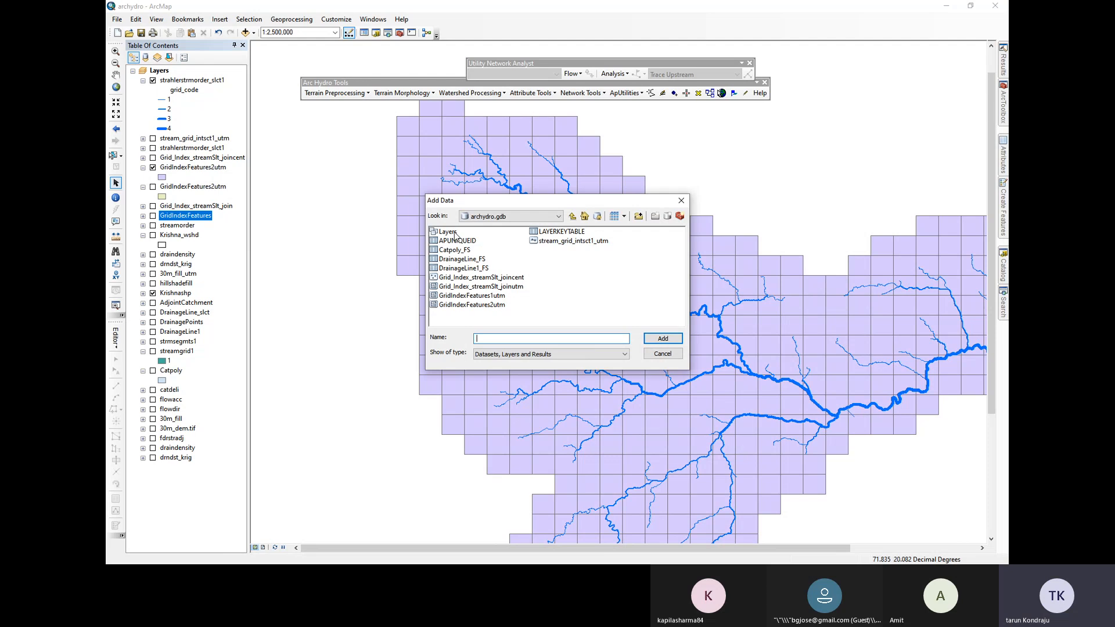
{"action": "left_click", "coordinate": [573, 245]}
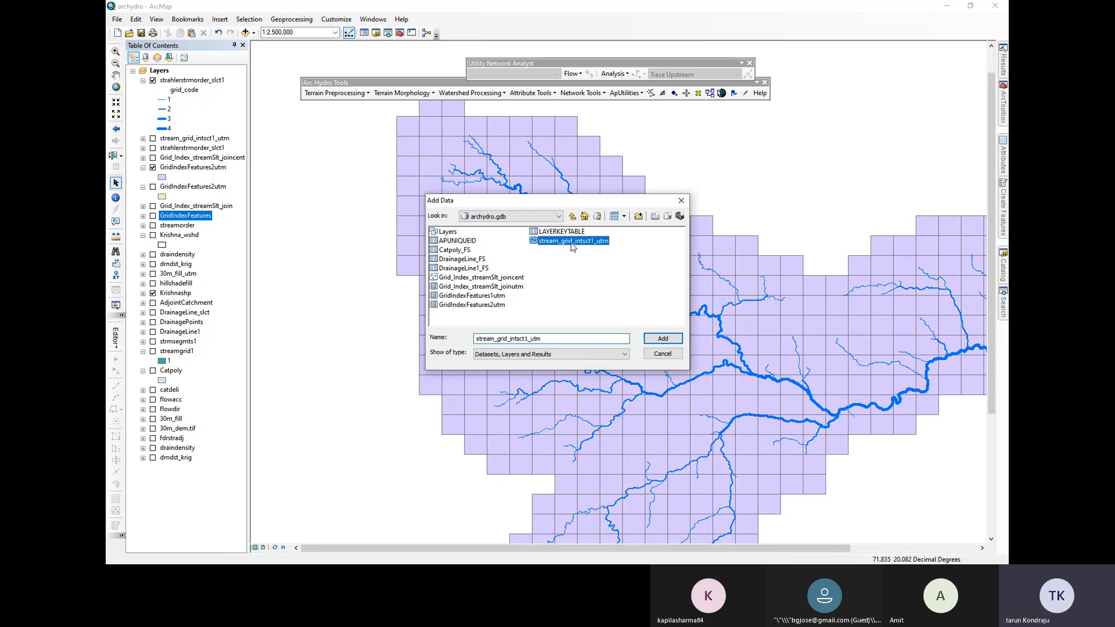
{"action": "left_click", "coordinate": [662, 338]}
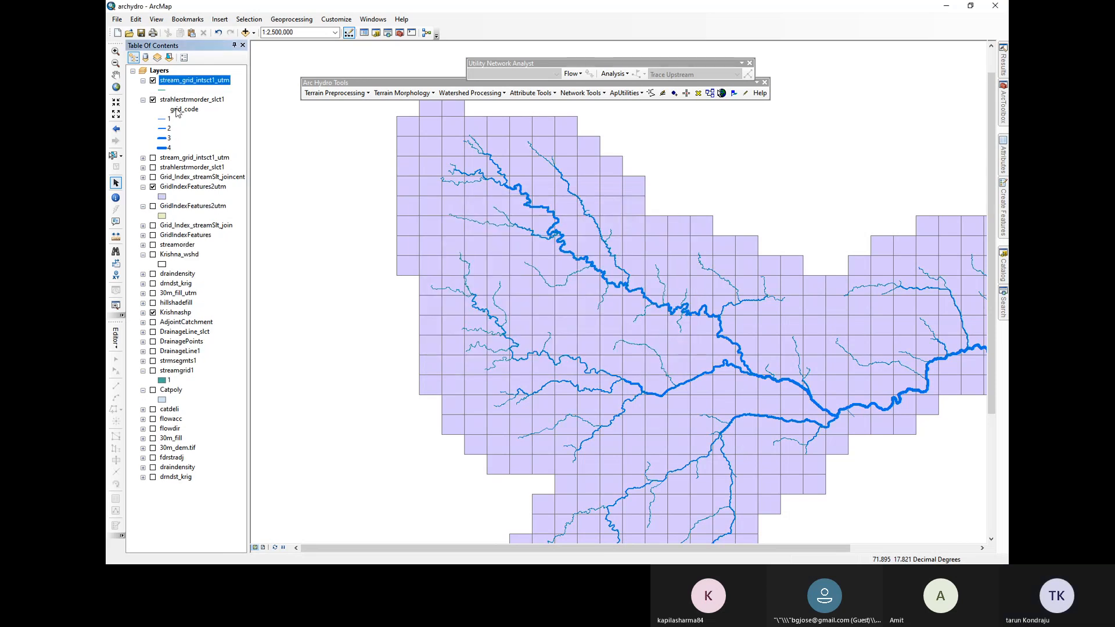
{"action": "left_click", "coordinate": [153, 100]}
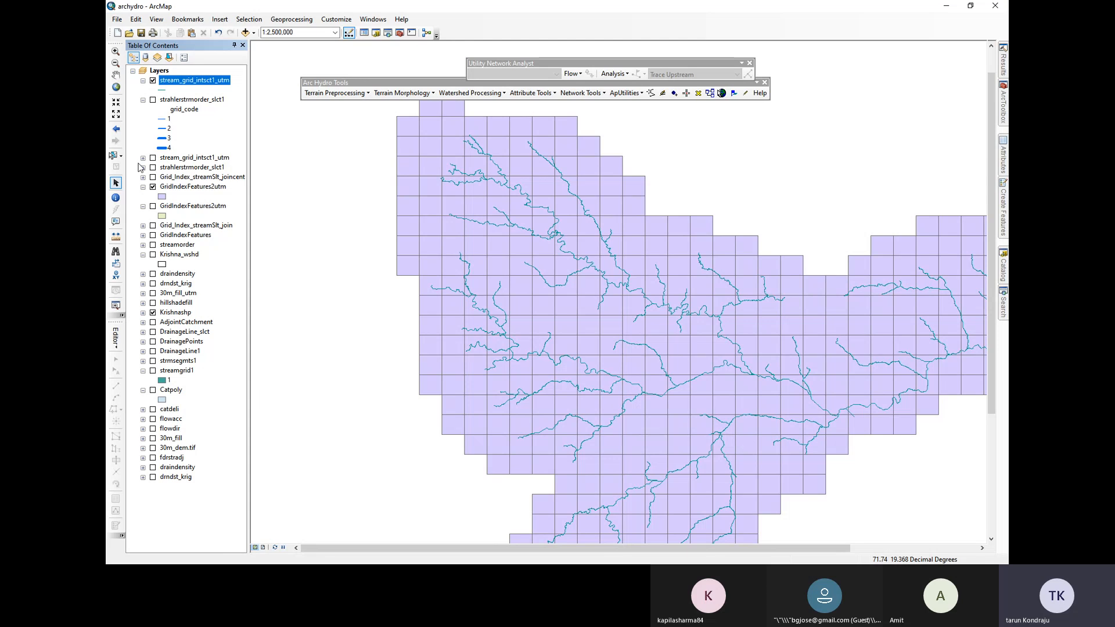
{"action": "left_click", "coordinate": [143, 187]}
{"action": "left_click", "coordinate": [153, 186]}
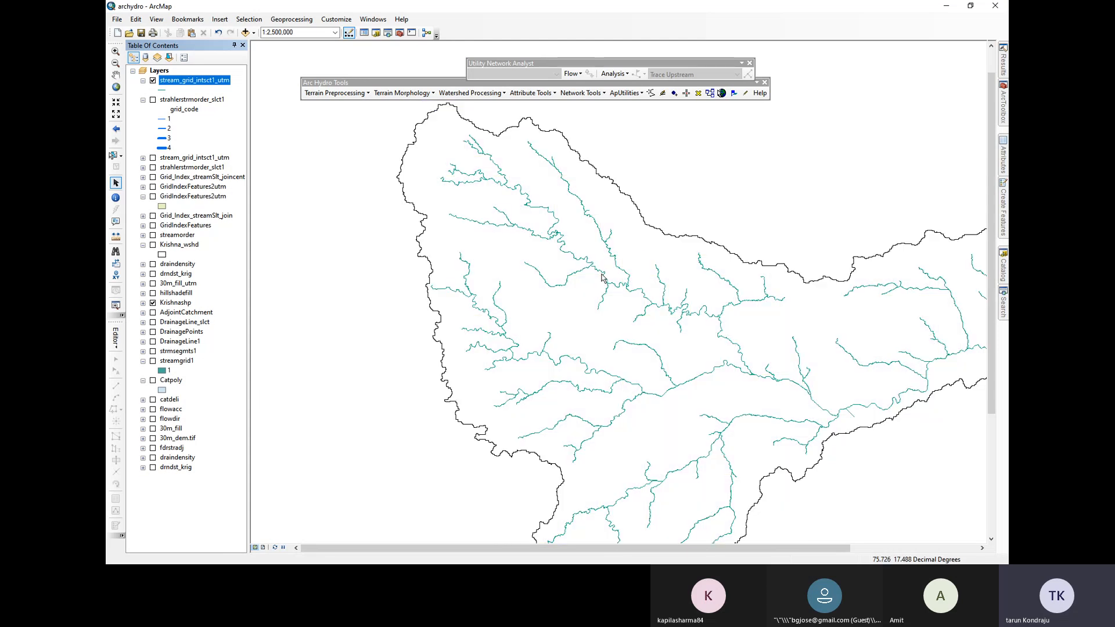
Examine the PageName and Shape_Length values in the attribute table of the newly added stream_grid_intsct1_utm layer, keeping the table clear of the layer list
{"action": "right_click", "coordinate": [210, 83]}
{"action": "left_click", "coordinate": [244, 107]}
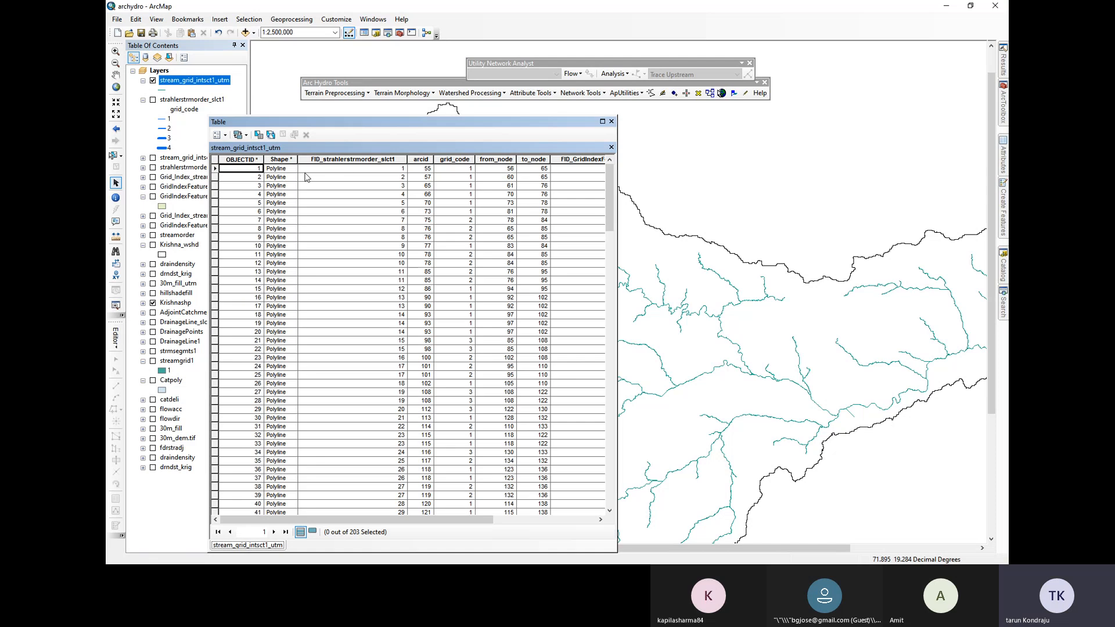
{"action": "left_click_drag", "start_coordinate": [421, 519], "coordinate": [551, 520]}
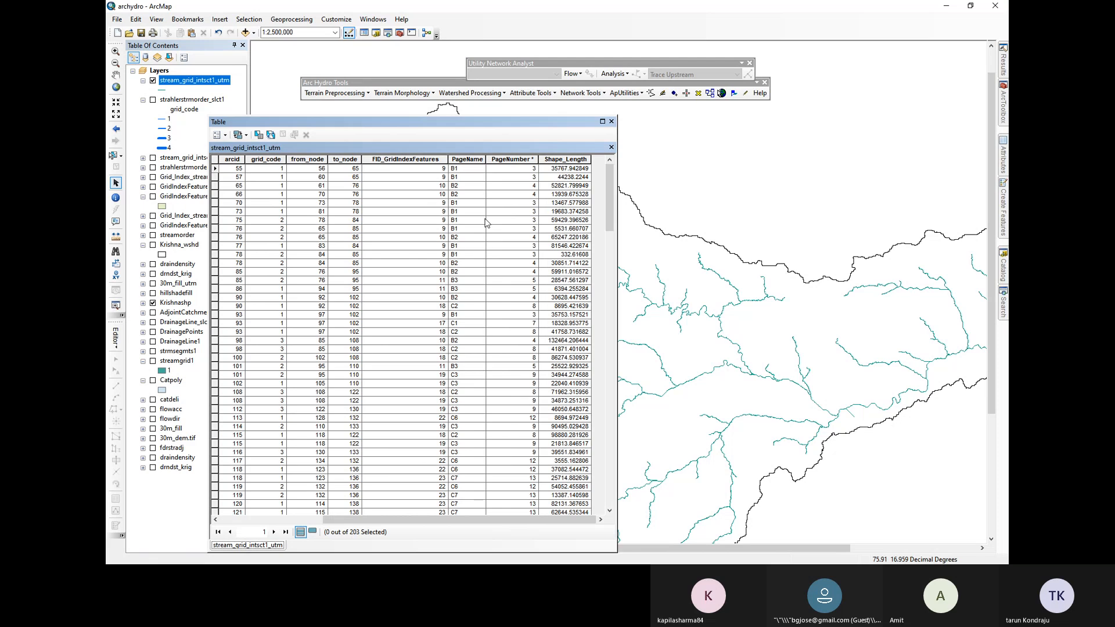
{"action": "left_click", "coordinate": [467, 169]}
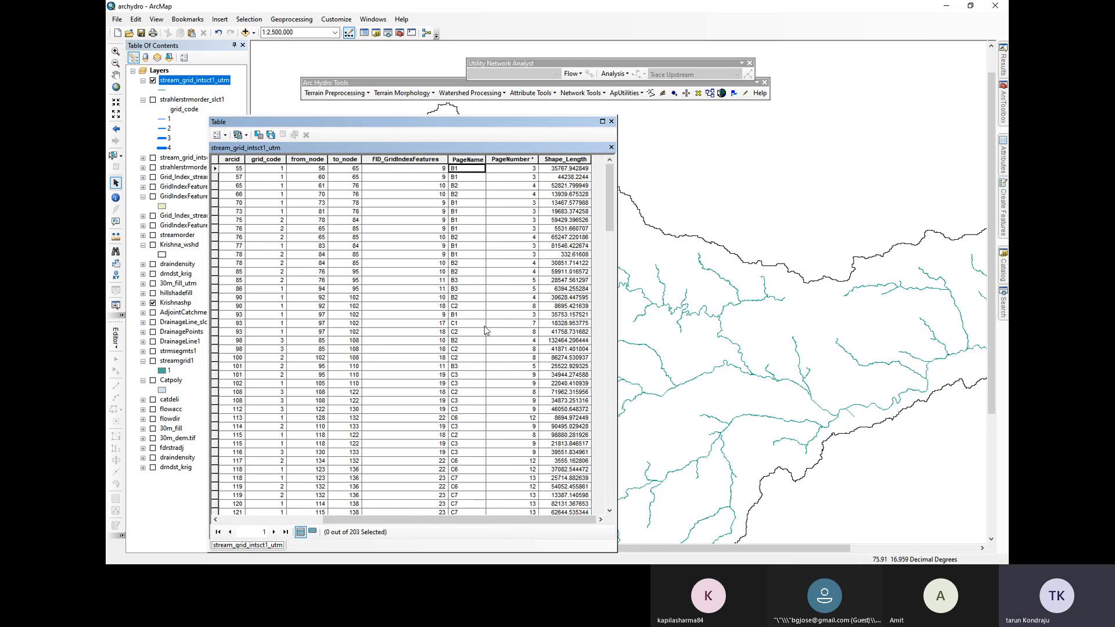
{"action": "left_click_drag", "start_coordinate": [539, 123], "coordinate": [774, 196]}
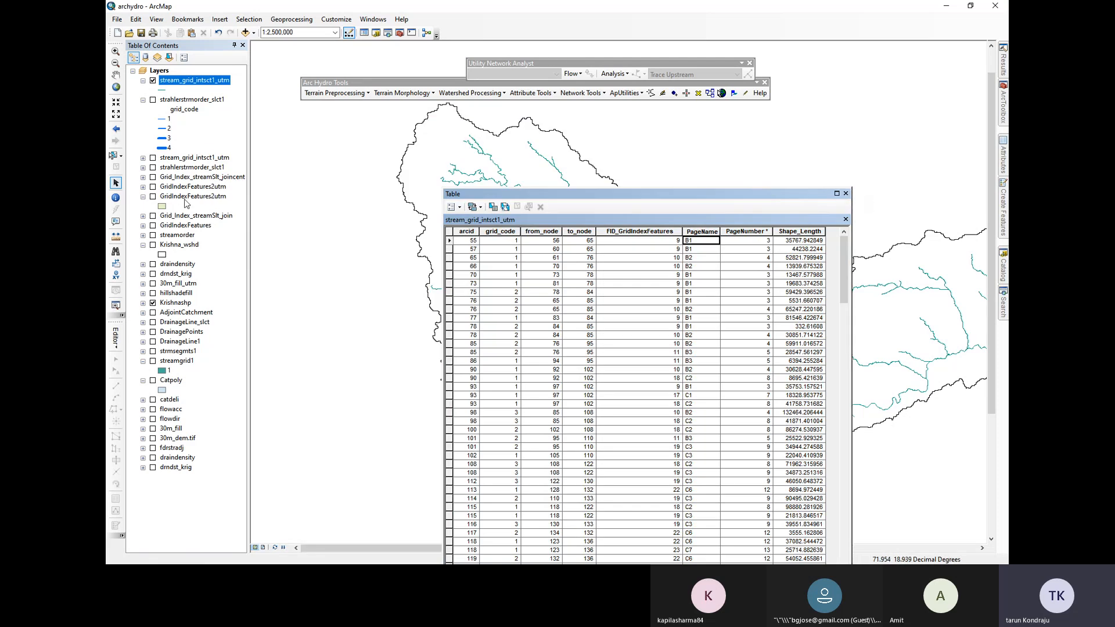
Open the attribute table of the older, hidden GridIndexFeatures2utm layer and turn the regenerated GridIndexFeatures2utm layer back on
{"action": "left_click", "coordinate": [186, 198]}
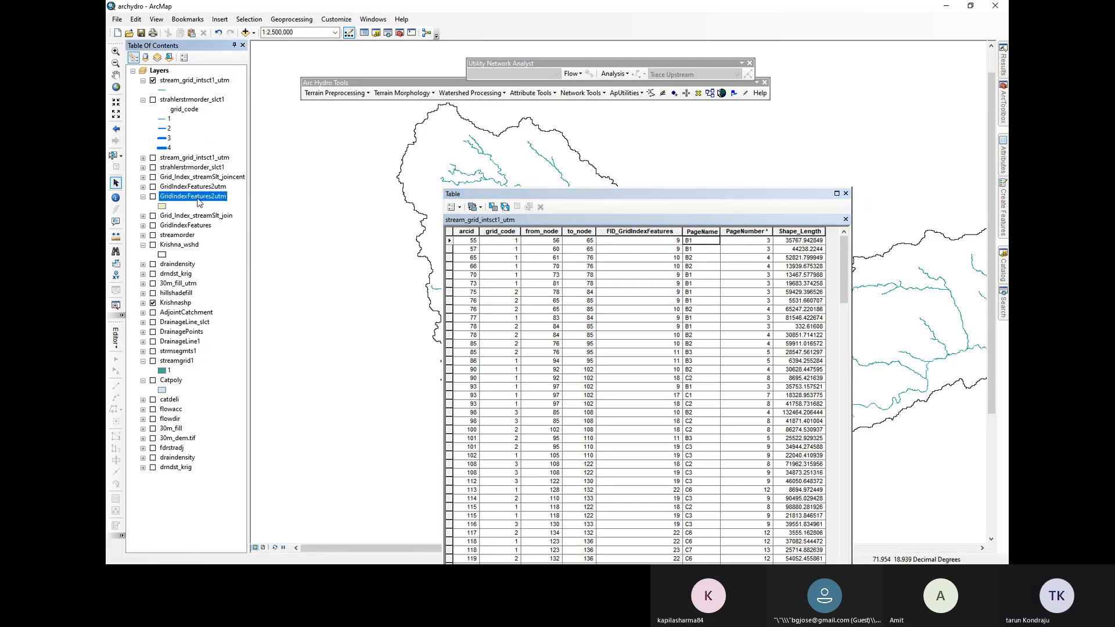
{"action": "right_click", "coordinate": [198, 202]}
{"action": "left_click", "coordinate": [264, 237]}
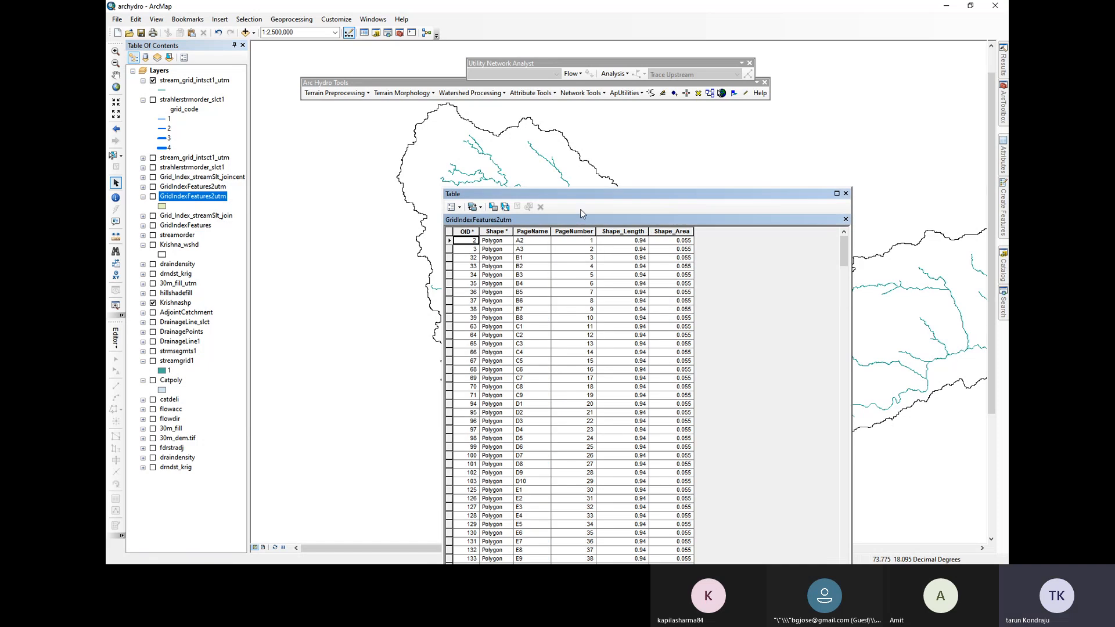
{"action": "left_click_drag", "start_coordinate": [534, 197], "coordinate": [580, 210]}
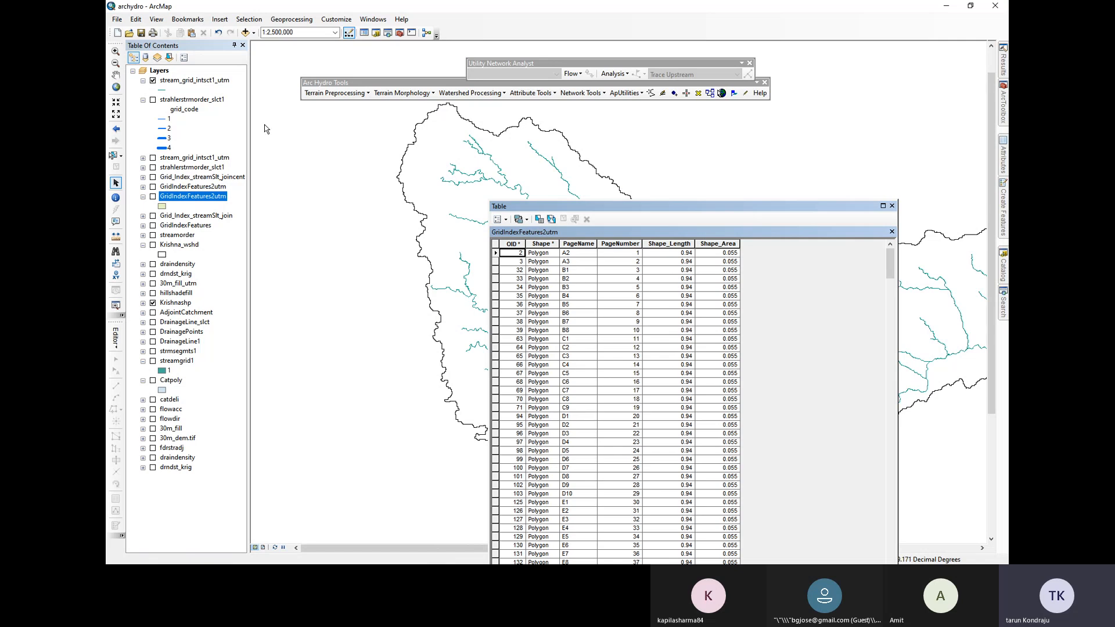
{"action": "left_click", "coordinate": [153, 187]}
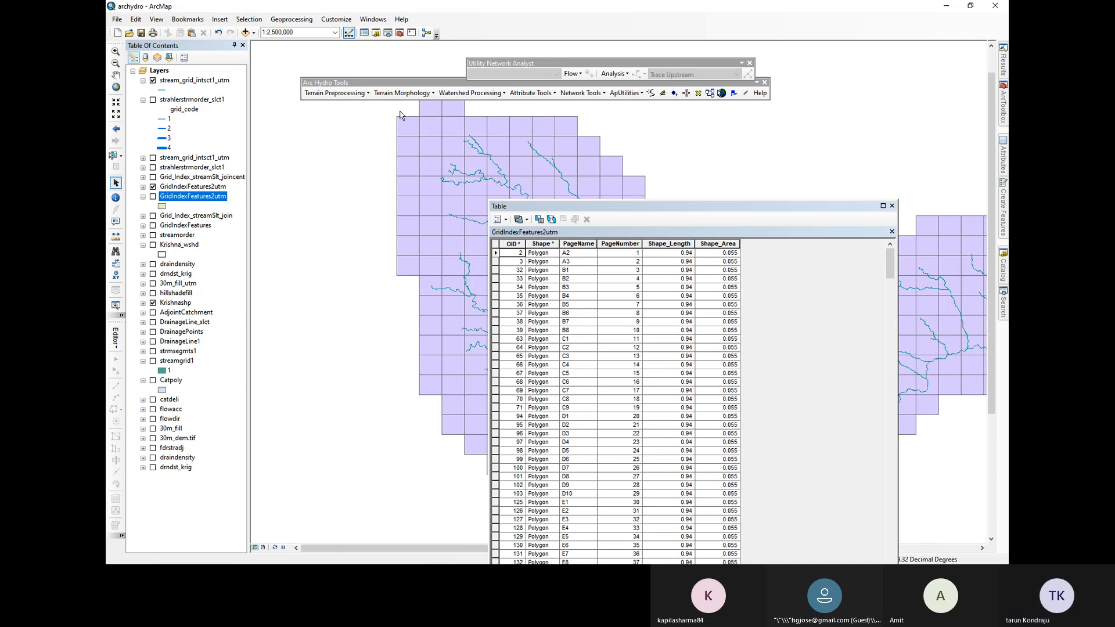
Select the A2 record to look for its grid cell on the map, and close the older GridIndexFeatures2utm table
{"action": "left_click", "coordinate": [496, 253]}
{"action": "left_click_drag", "start_coordinate": [519, 207], "coordinate": [288, 331]}
{"action": "scroll", "coordinate": [738, 274], "scroll_direction": "down", "scroll_amount": 2}
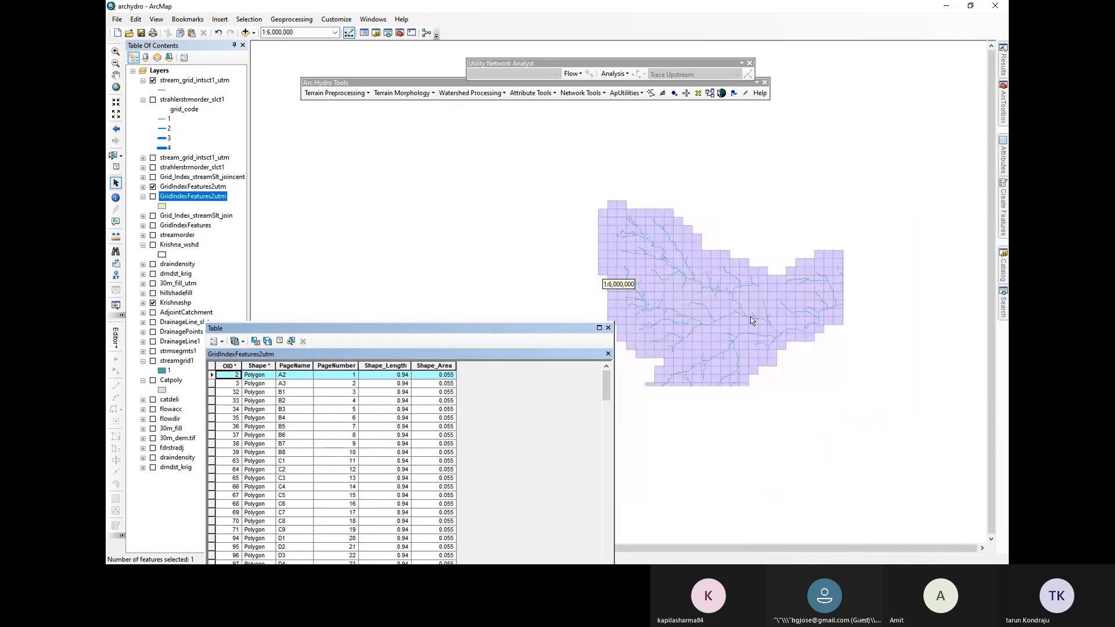
{"action": "double_click", "coordinate": [456, 330]}
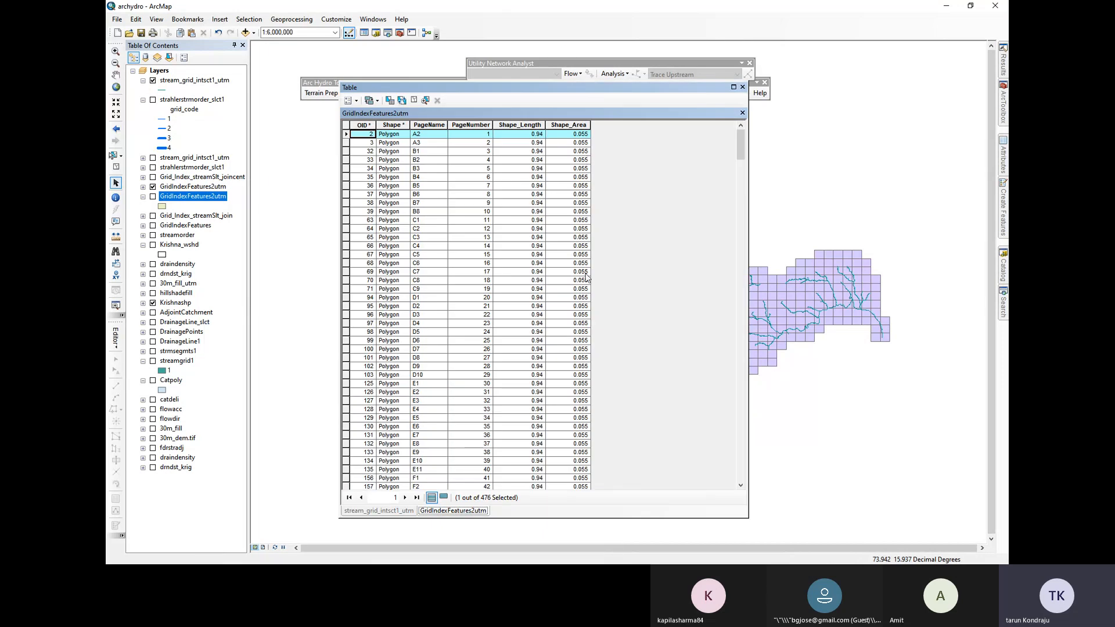
{"action": "right_click", "coordinate": [471, 510]}
{"action": "left_click", "coordinate": [496, 516]}
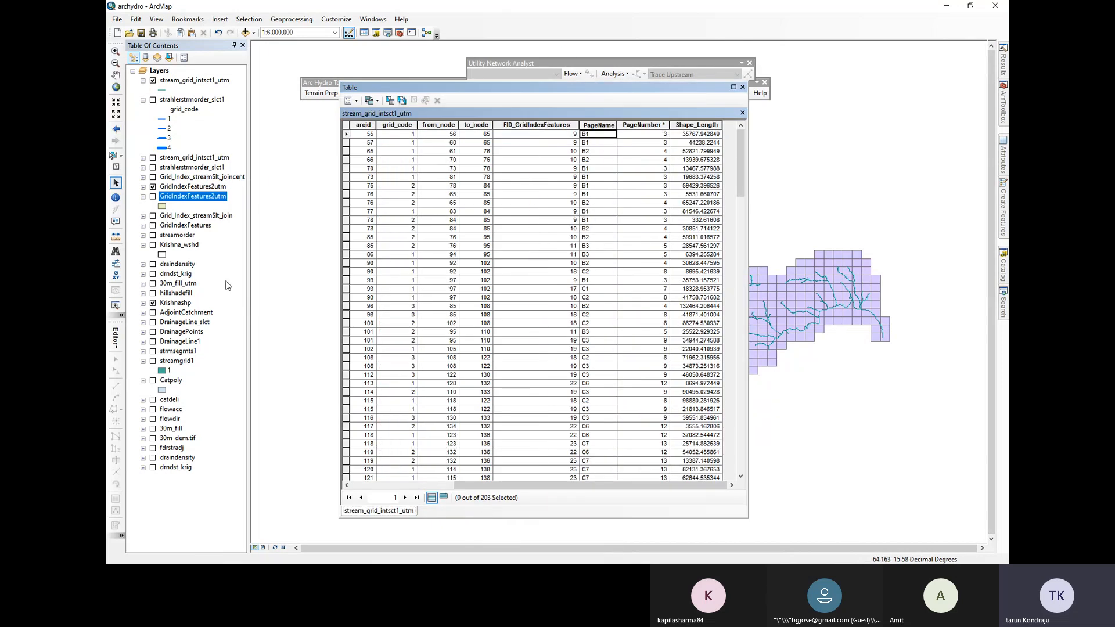
Open the attribute table of the displayed GridIndexFeatures2utm layer and select its A2 record
{"action": "left_click", "coordinate": [194, 186]}
{"action": "right_click", "coordinate": [193, 187]}
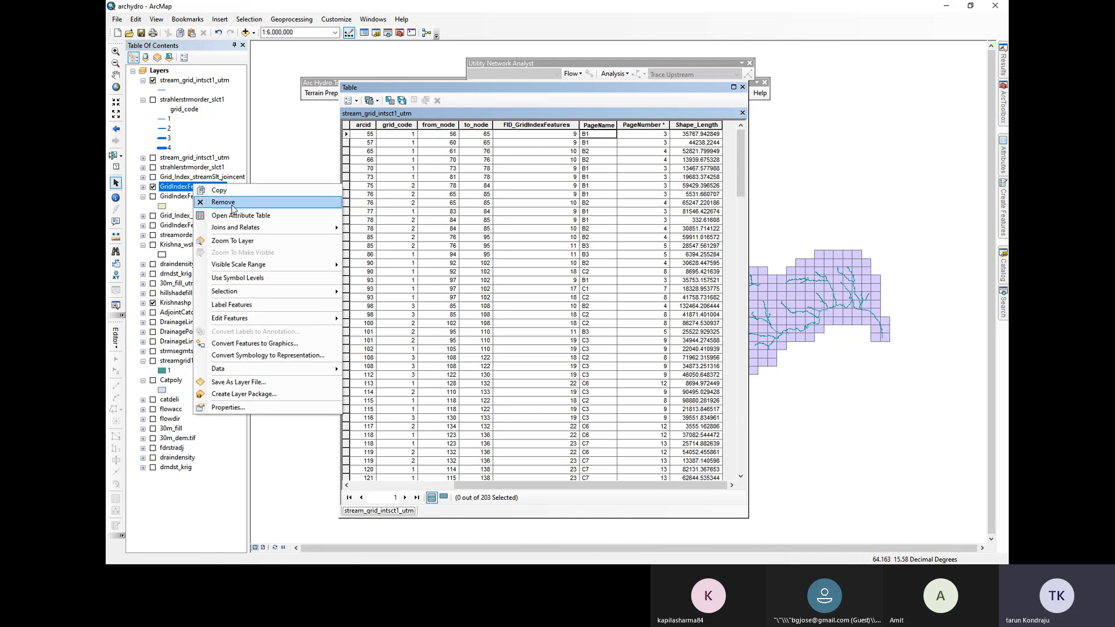
{"action": "left_click", "coordinate": [238, 215]}
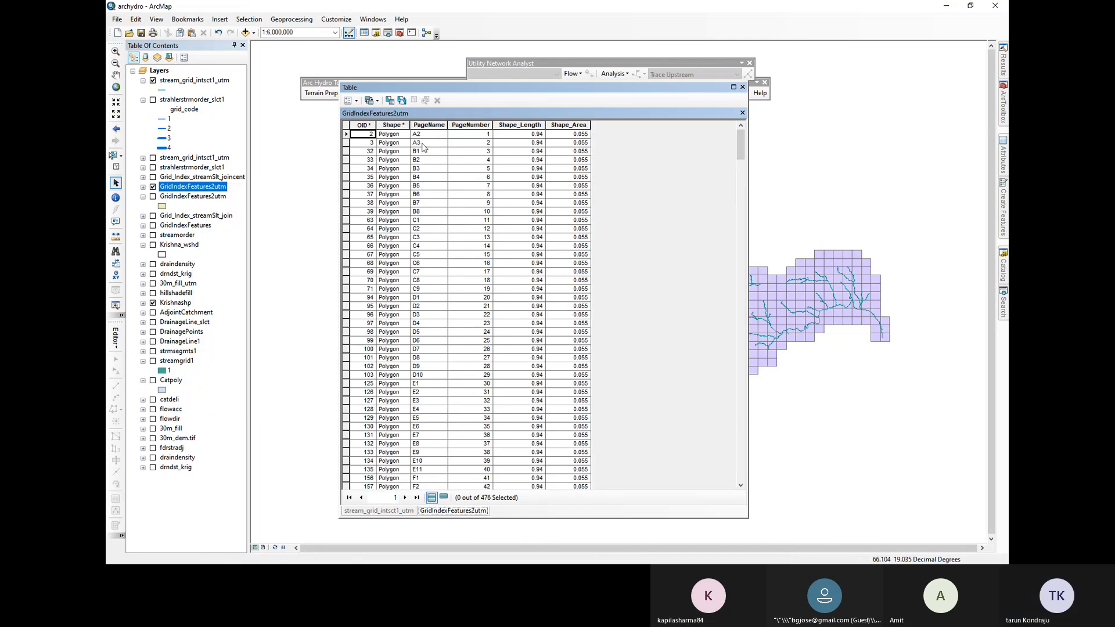
{"action": "left_click", "coordinate": [347, 135]}
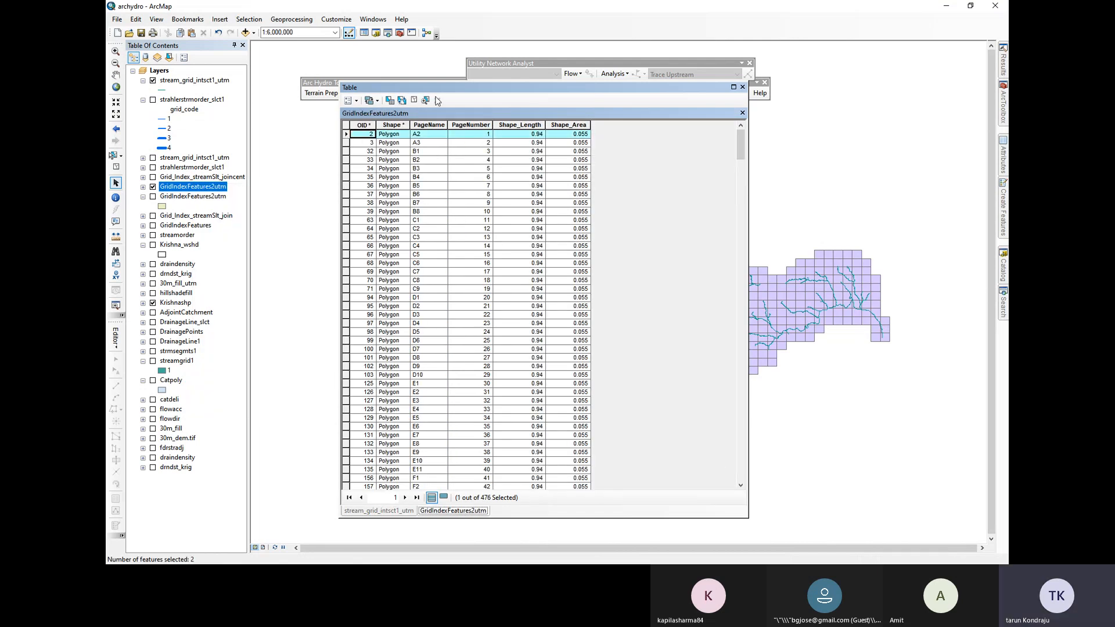
Add the A3 record to the selection, select records B1 to B8 instead, and keep their highlighted grid cells visible beside the table
{"action": "left_click_drag", "start_coordinate": [439, 88], "coordinate": [595, 375]}
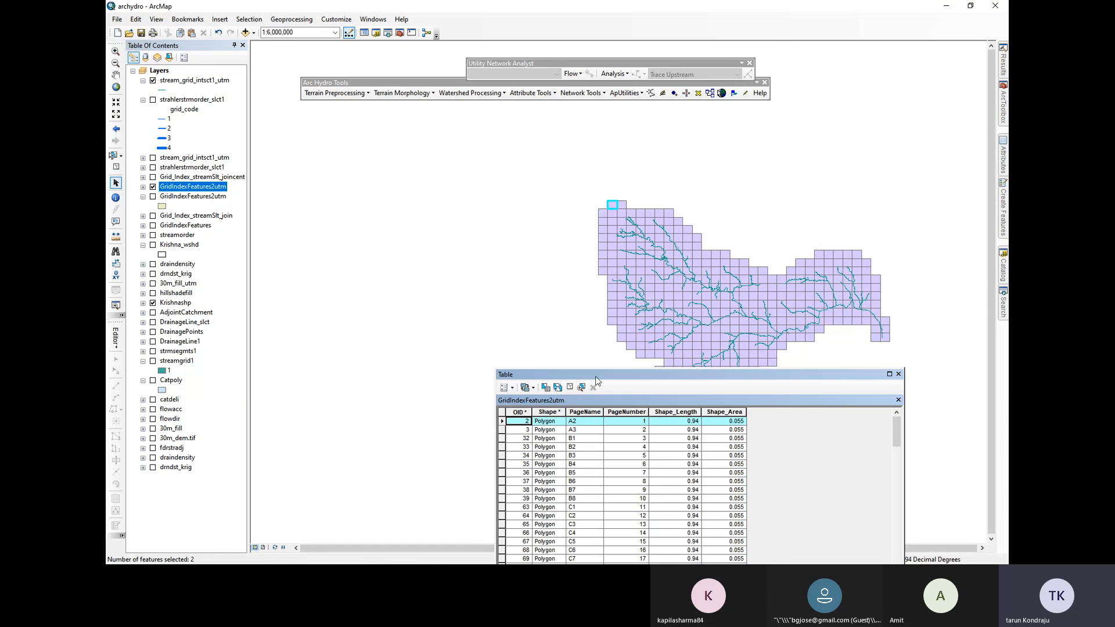
{"action": "left_click", "coordinate": [502, 430], "text": "ctrl"}
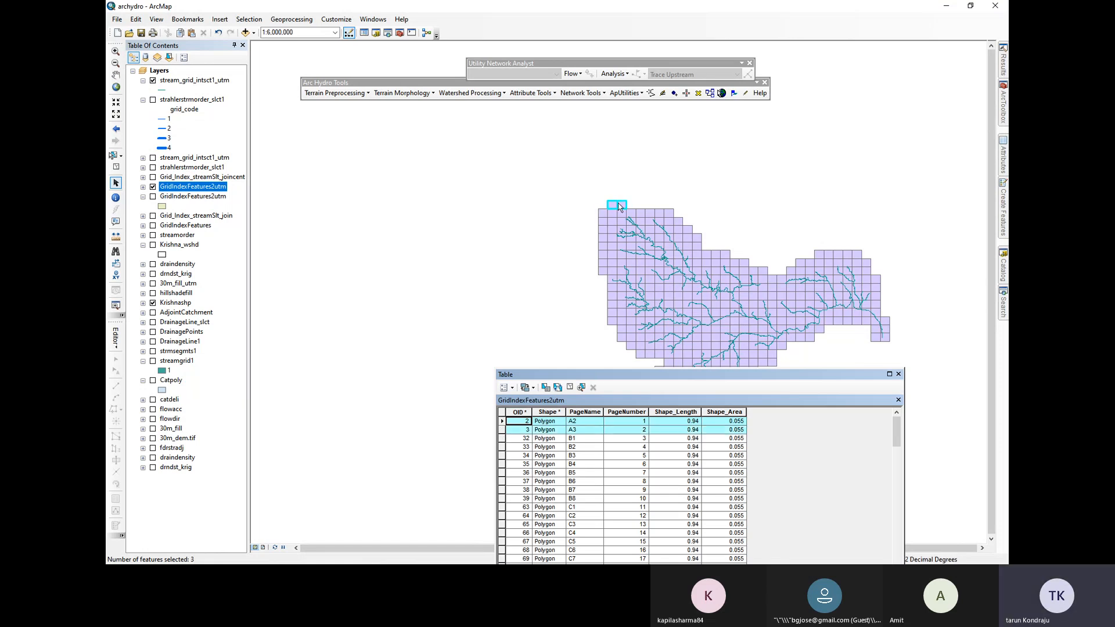
{"action": "left_click_drag", "start_coordinate": [503, 442], "coordinate": [504, 503]}
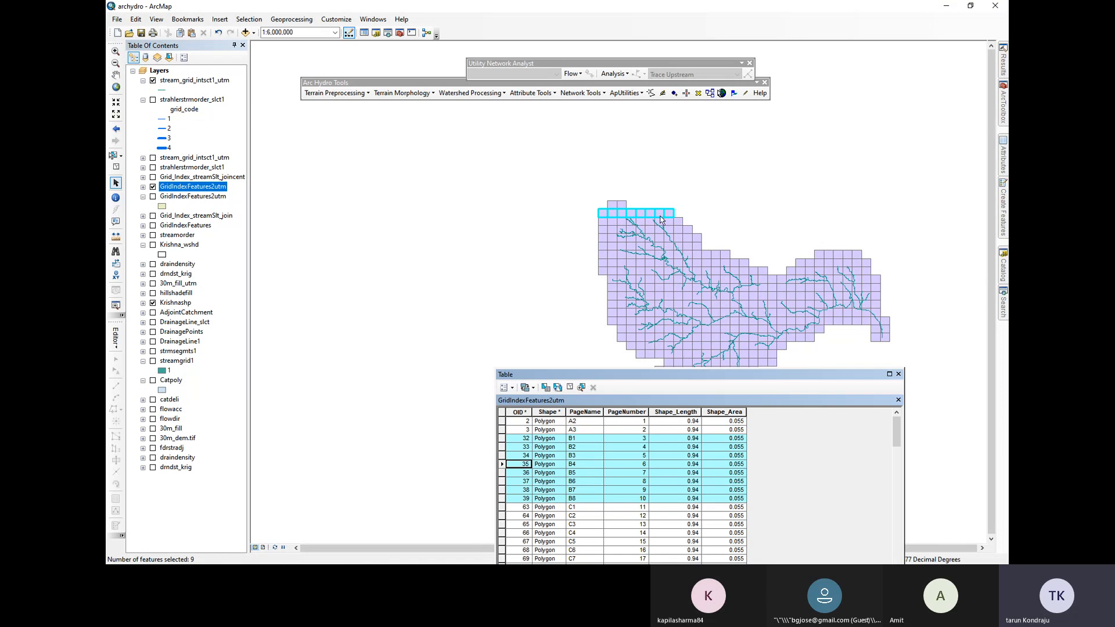
{"action": "left_click_drag", "start_coordinate": [674, 379], "coordinate": [341, 259]}
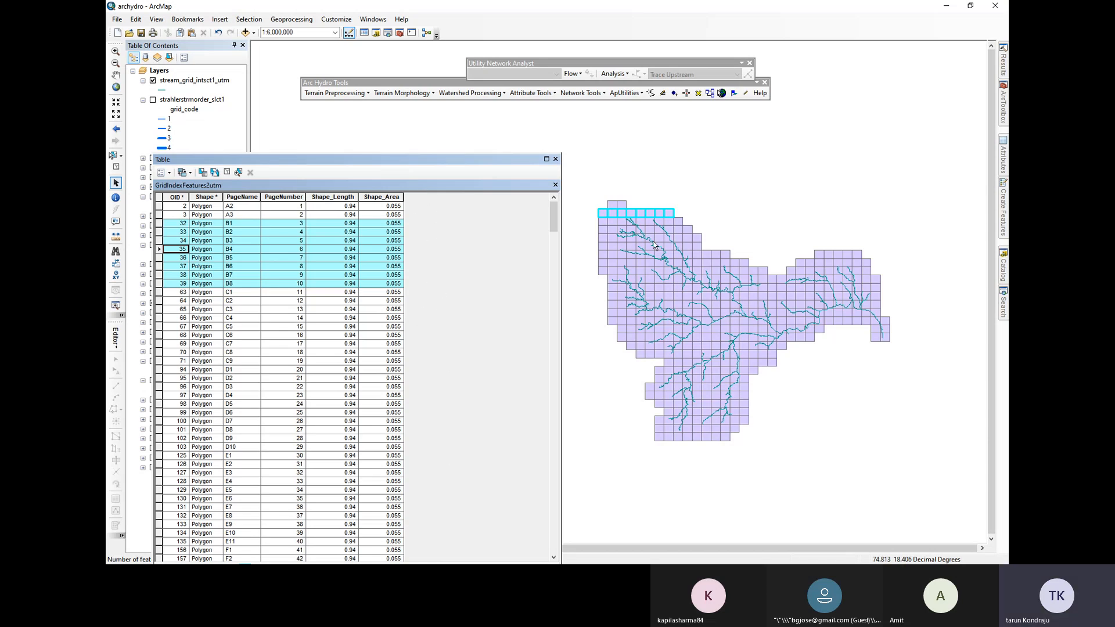
Clear the selection of the B1 to B8 grid records and bring the whole basin grid back into view
{"action": "scroll", "coordinate": [655, 247], "scroll_direction": "down", "scroll_amount": 3}
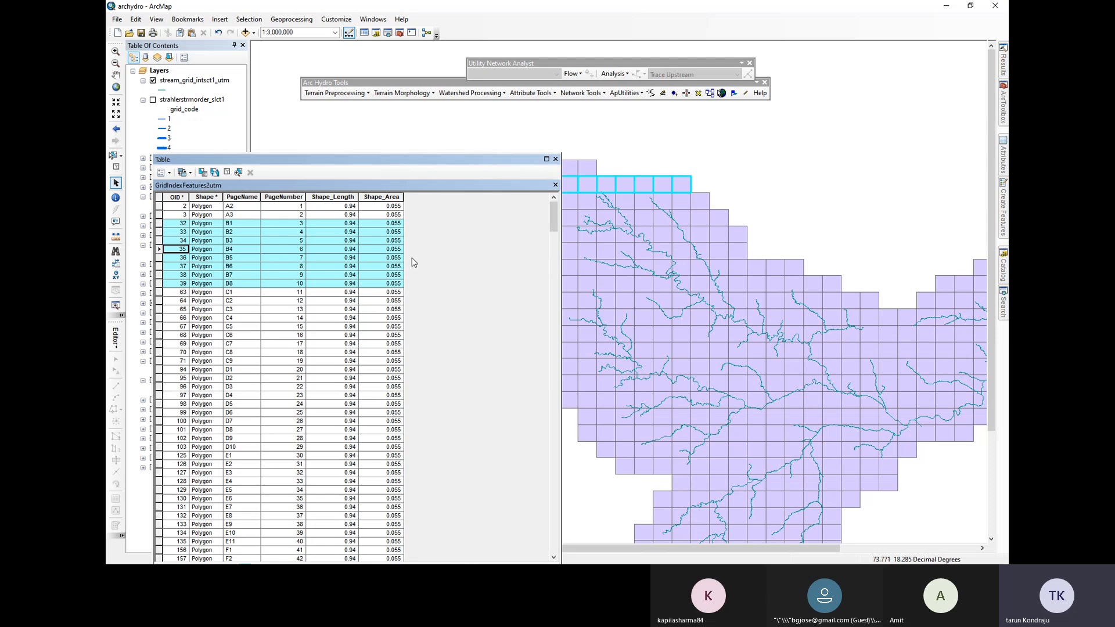
{"action": "left_click", "coordinate": [227, 172]}
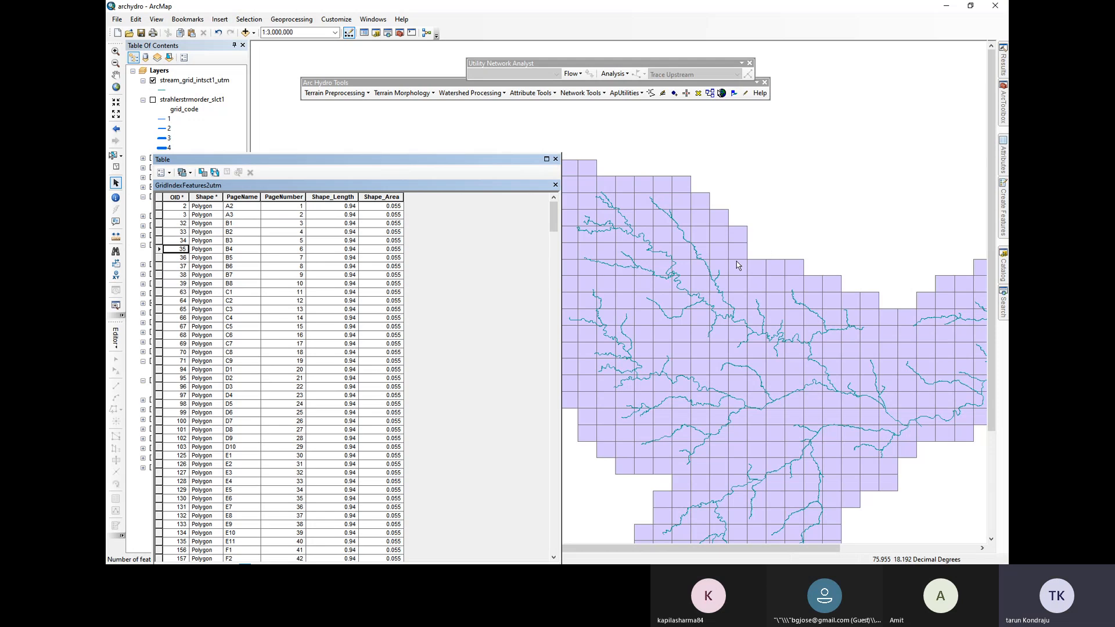
{"action": "scroll", "coordinate": [755, 251], "scroll_direction": "down", "scroll_amount": 2}
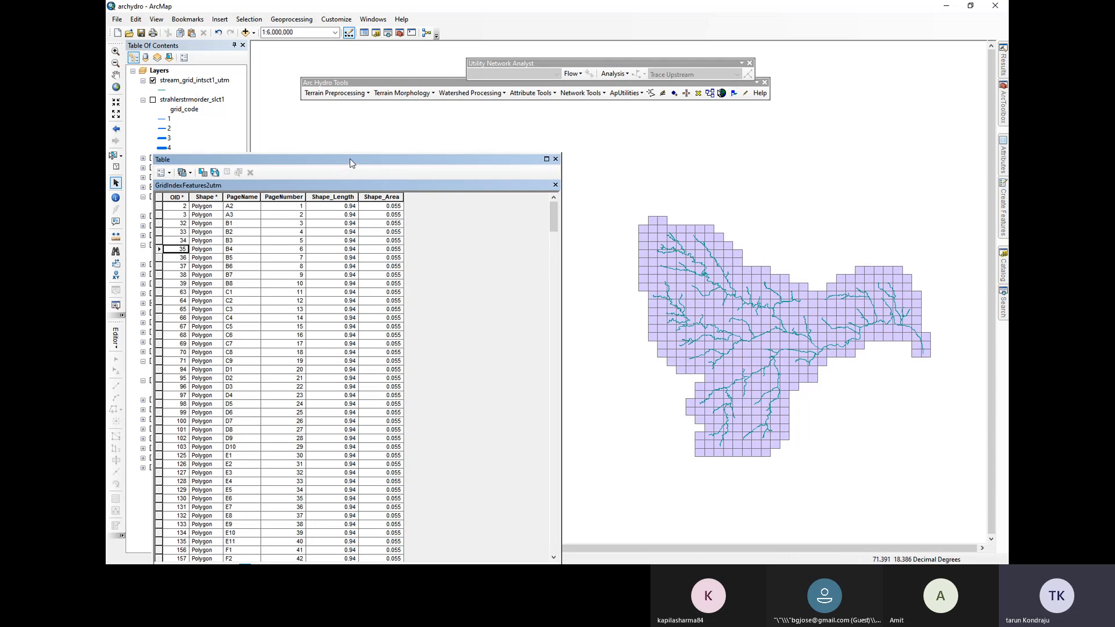
Switch to the stream_grid_intsct1_utm attribute table and place it beside the map to compare its node and PageName columns with the streams
{"action": "left_click_drag", "start_coordinate": [349, 159], "coordinate": [378, 76]}
{"action": "left_click", "coordinate": [244, 501]}
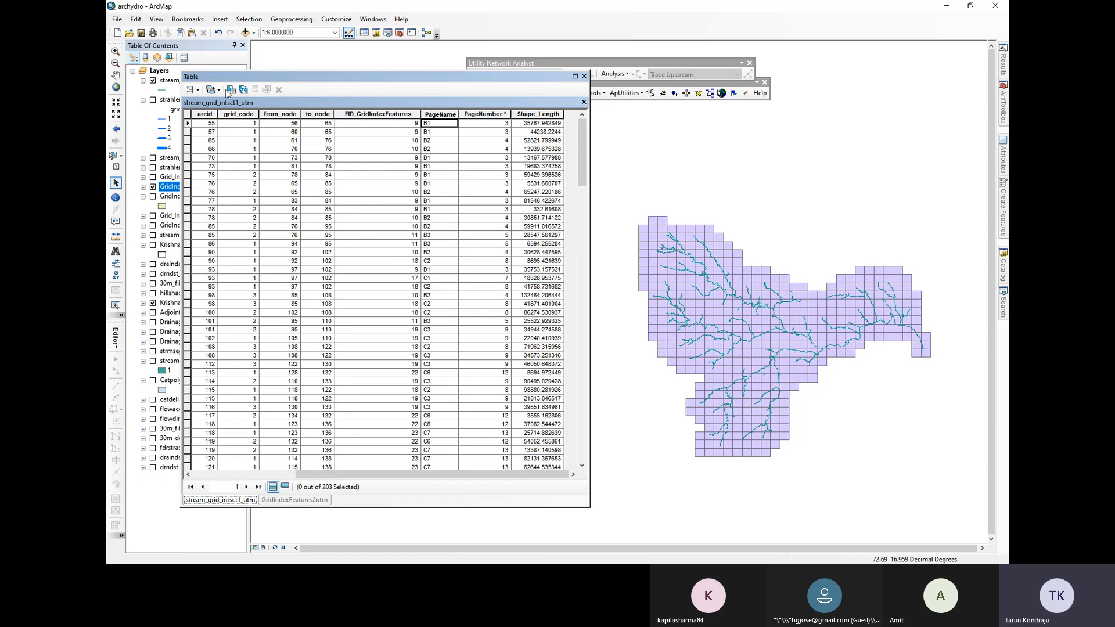
{"action": "left_click_drag", "start_coordinate": [255, 81], "coordinate": [397, 101]}
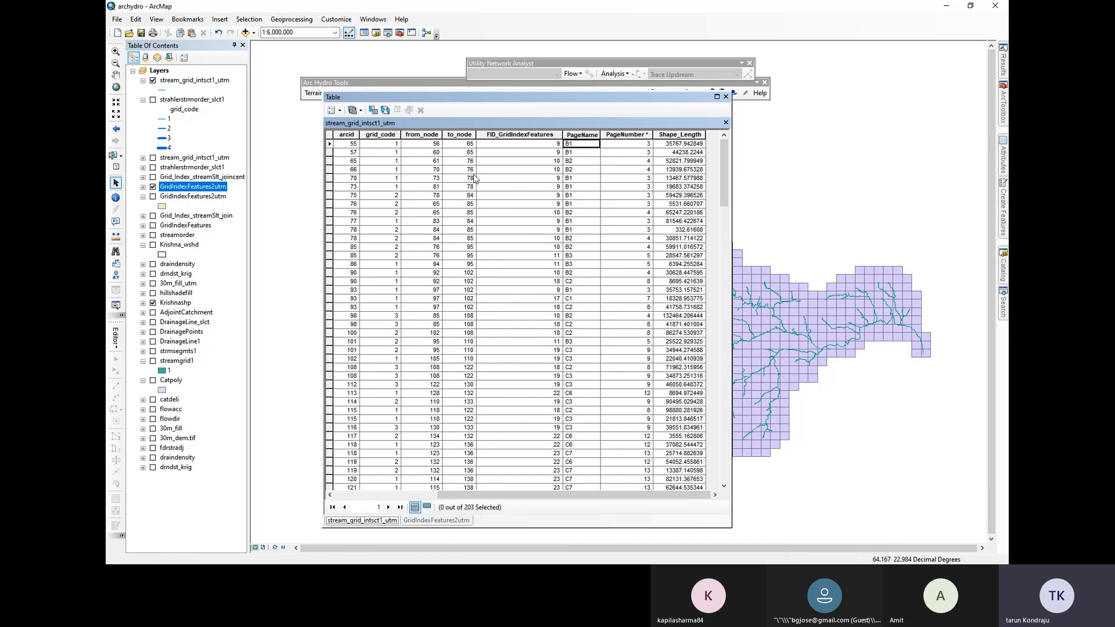
{"action": "left_click_drag", "start_coordinate": [607, 94], "coordinate": [442, 128]}
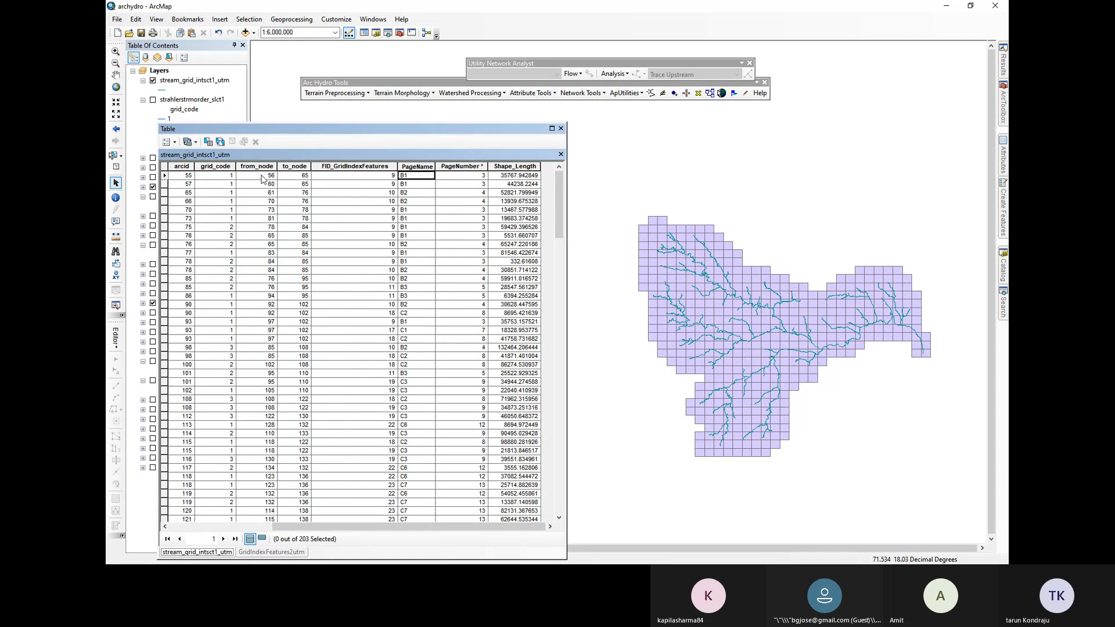
{"action": "scroll", "coordinate": [678, 249], "scroll_direction": "down", "scroll_amount": 3}
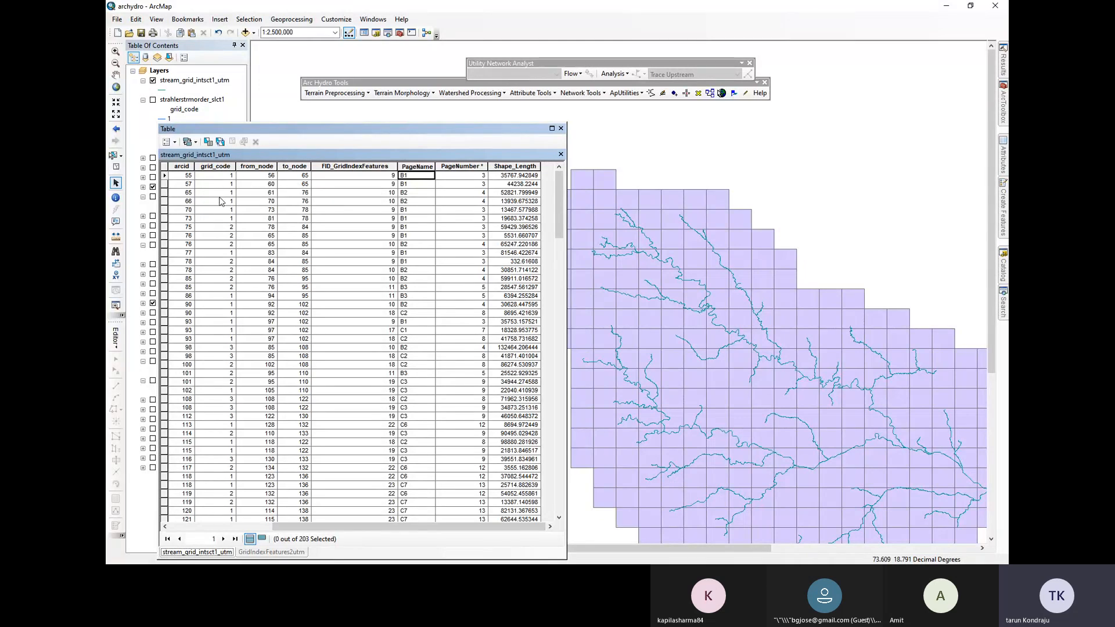
{"action": "left_click_drag", "start_coordinate": [344, 529], "coordinate": [437, 522]}
Find the Generate From/To Node for Lines tool among the Arc Hydro attribute tools, view its input line setting, and close it without running
{"action": "left_click", "coordinate": [1001, 105]}
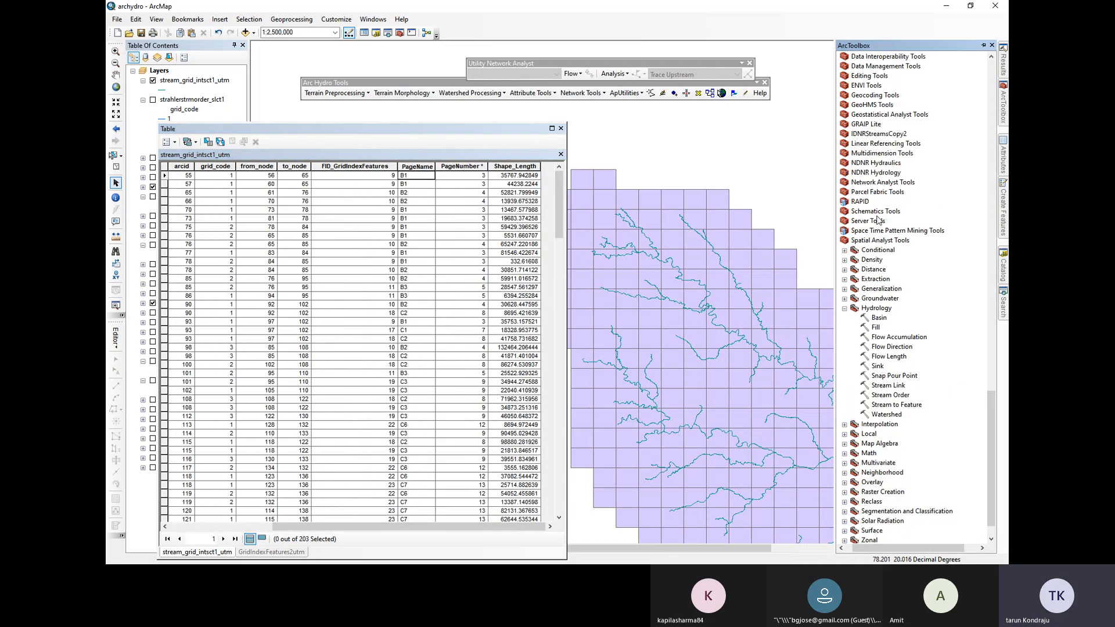
{"action": "scroll", "coordinate": [862, 244], "scroll_direction": "up", "scroll_amount": 15}
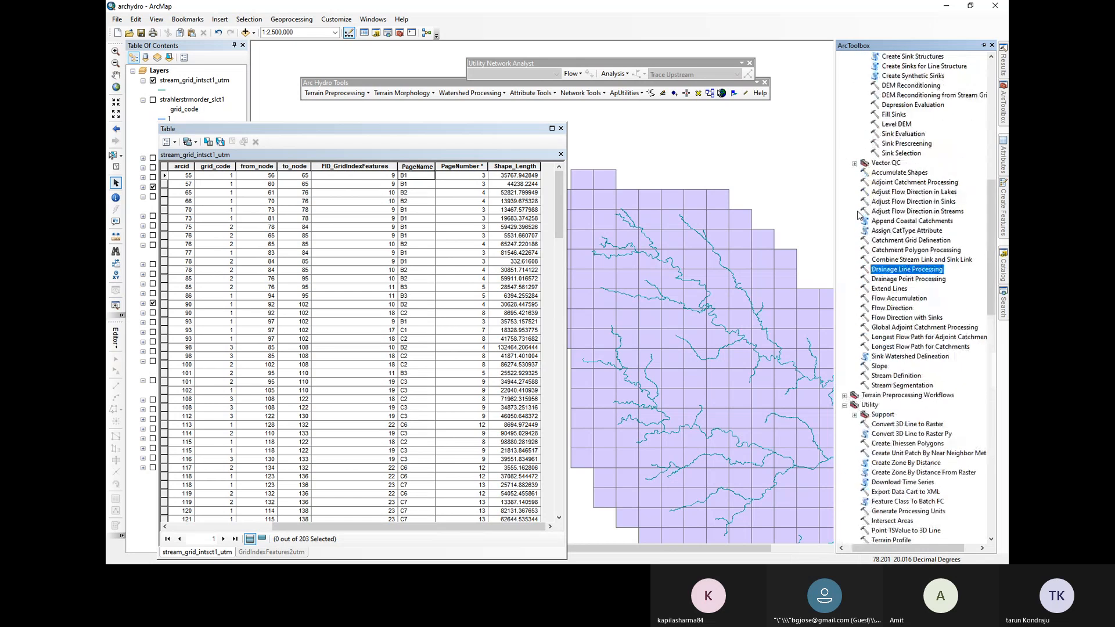
{"action": "scroll", "coordinate": [858, 215], "scroll_direction": "up", "scroll_amount": 5}
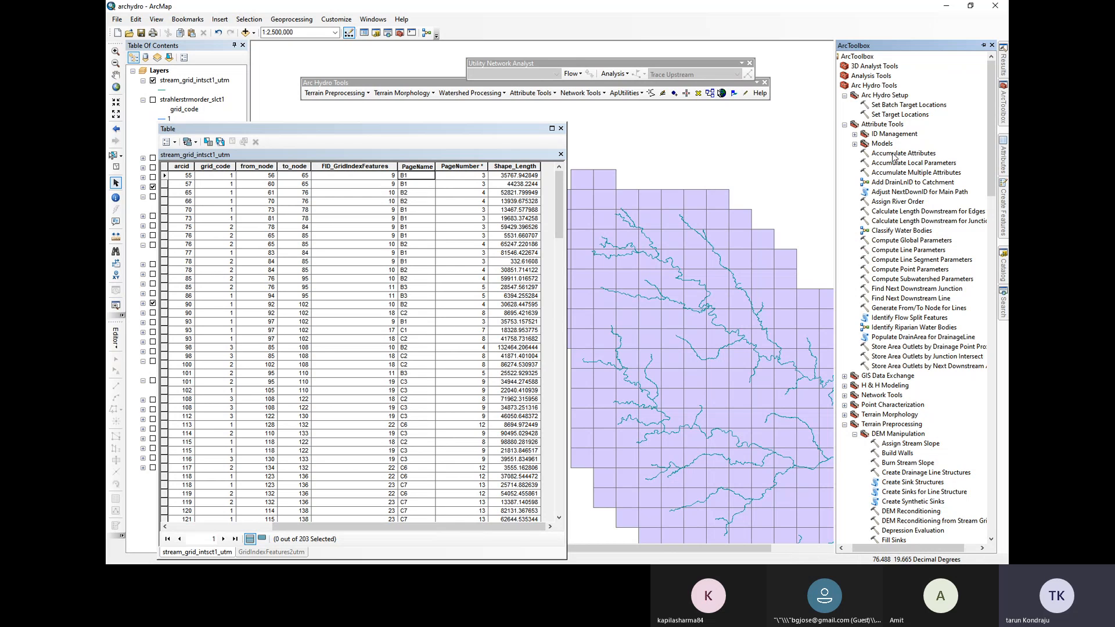
{"action": "left_click", "coordinate": [855, 134]}
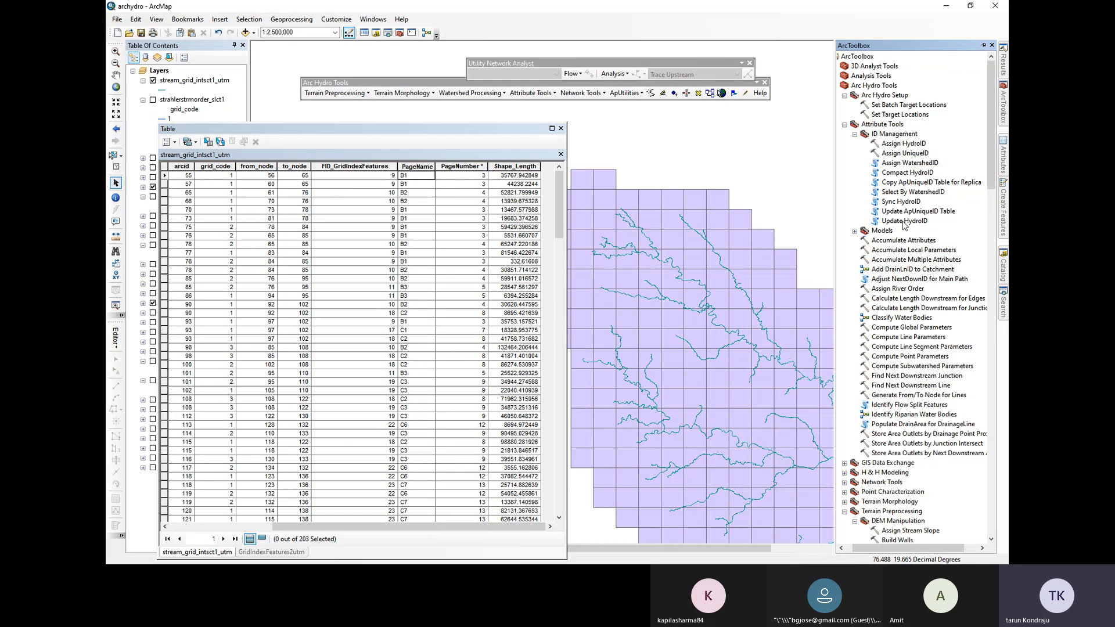
{"action": "double_click", "coordinate": [928, 397]}
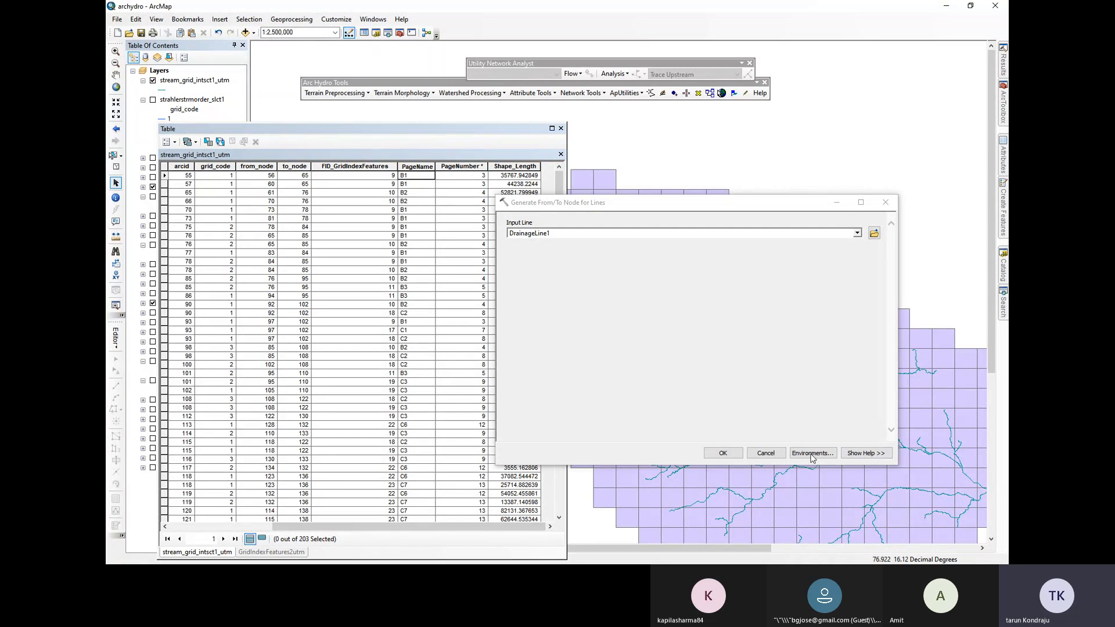
{"action": "left_click", "coordinate": [887, 204]}
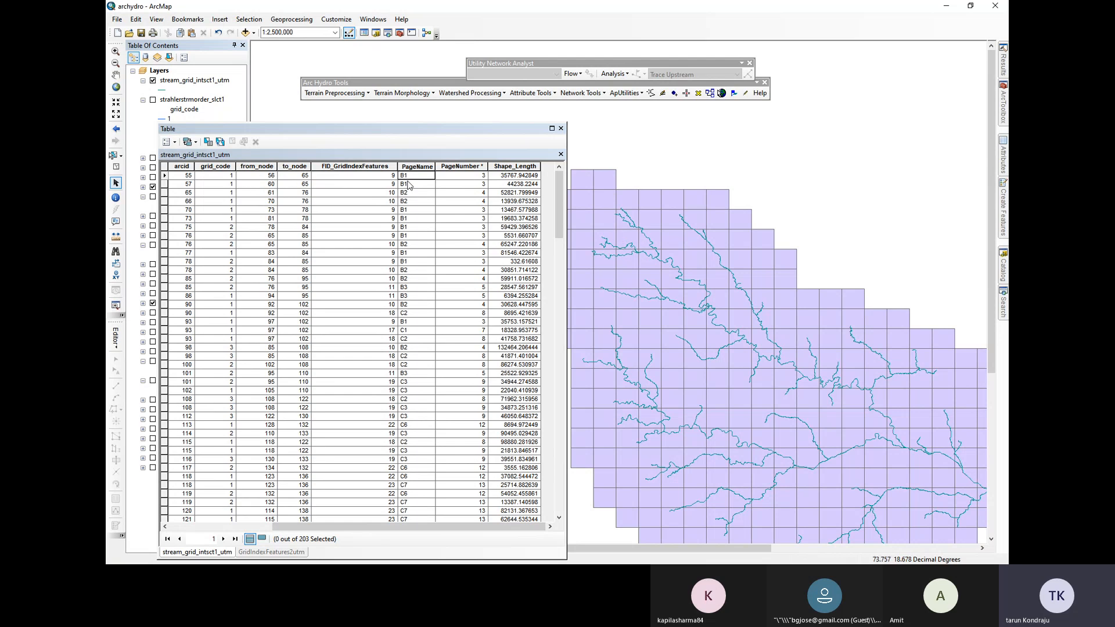
Select the first B1 stream record to inspect its segment on the map, clear the selection and close the table
{"action": "left_click", "coordinate": [164, 176]}
{"action": "scroll", "coordinate": [621, 212], "scroll_direction": "up", "scroll_amount": 3}
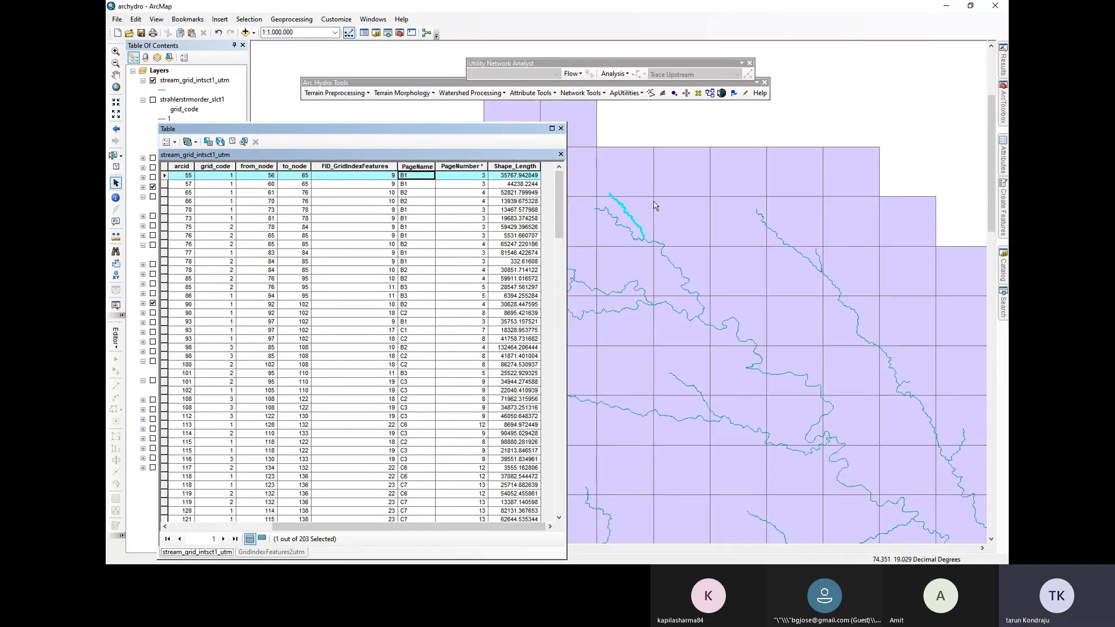
{"action": "scroll", "coordinate": [615, 196], "scroll_direction": "up", "scroll_amount": 2}
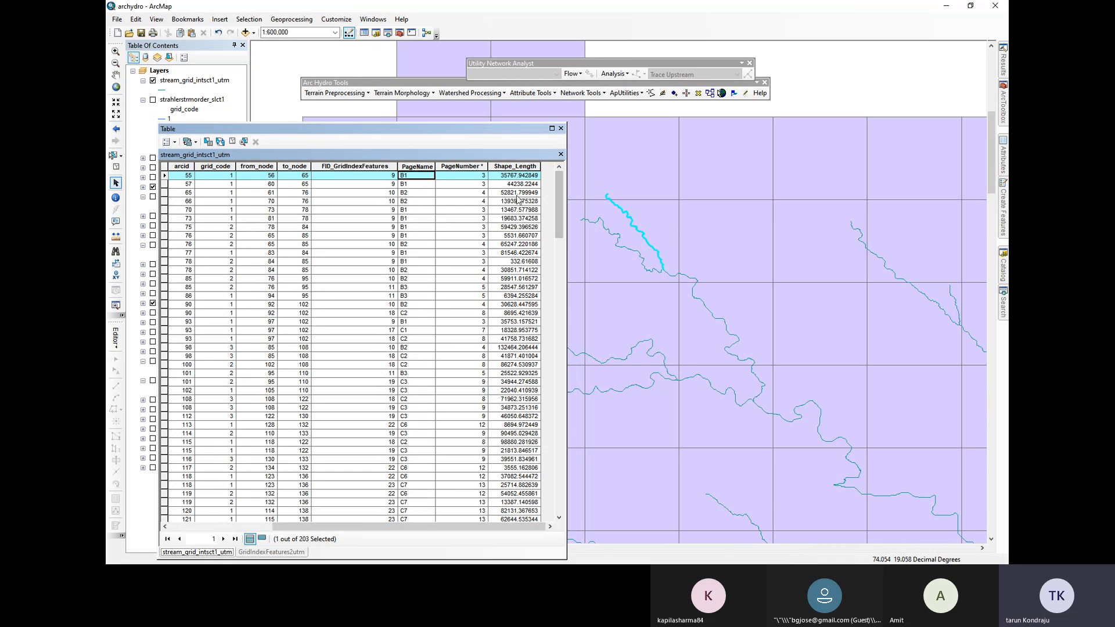
{"action": "left_click", "coordinate": [232, 141]}
{"action": "left_click", "coordinate": [561, 128]}
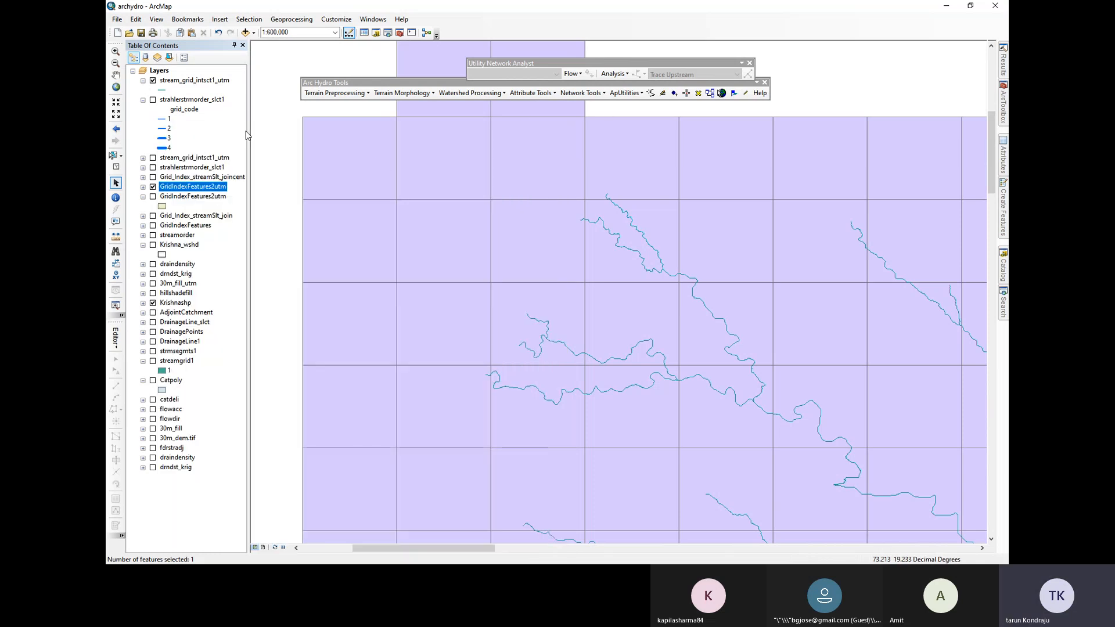
Hide the GridIndexFeatures2utm layer and display the Grid_Index_streamSlt_join layer over the whole basin
{"action": "scroll", "coordinate": [485, 273], "scroll_direction": "up", "scroll_amount": 2}
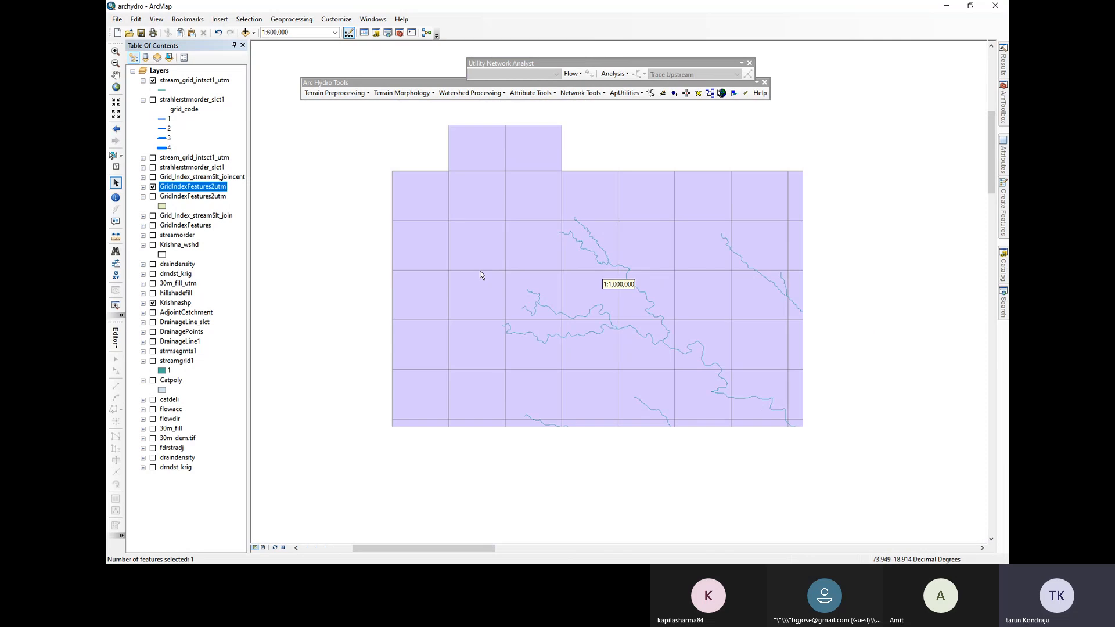
{"action": "scroll", "coordinate": [486, 275], "scroll_direction": "up", "scroll_amount": 4}
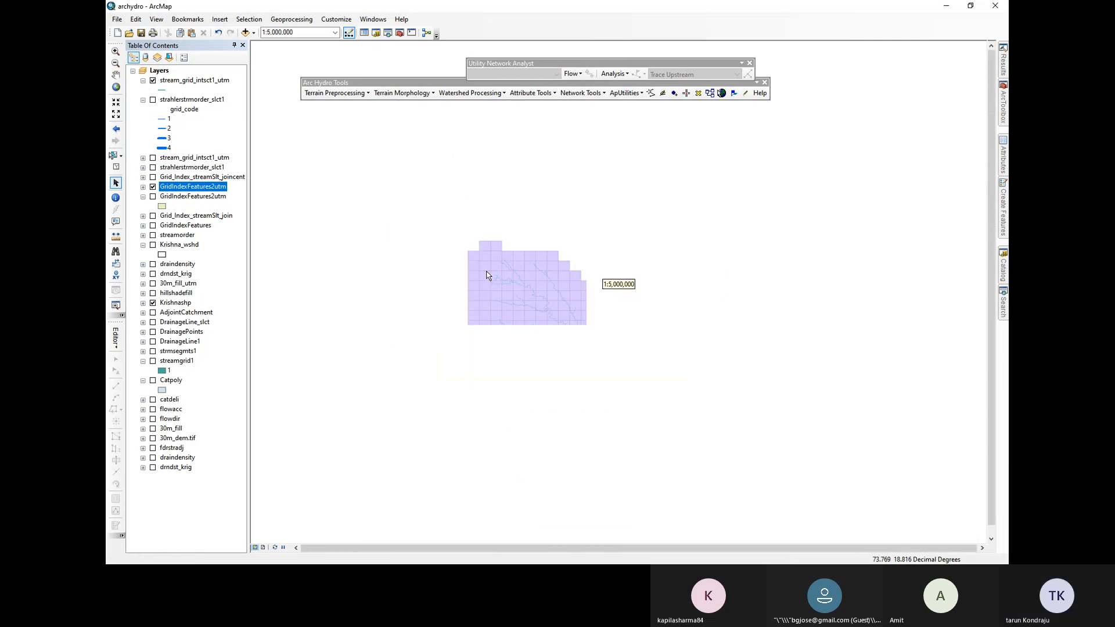
{"action": "left_click", "coordinate": [153, 187]}
{"action": "left_click", "coordinate": [152, 217]}
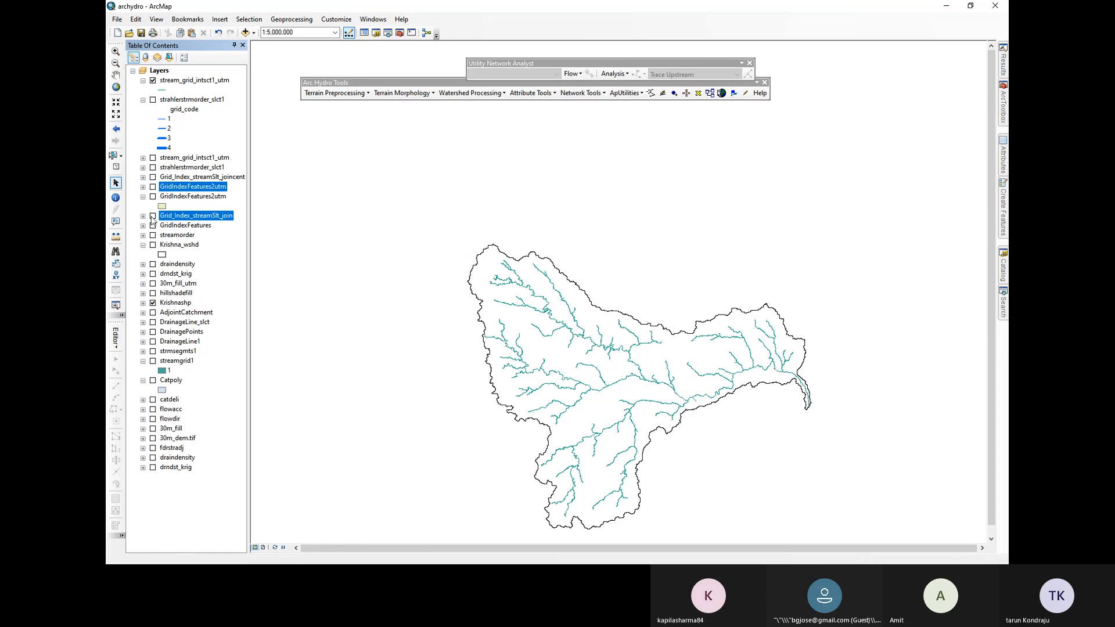
{"action": "left_click", "coordinate": [152, 216]}
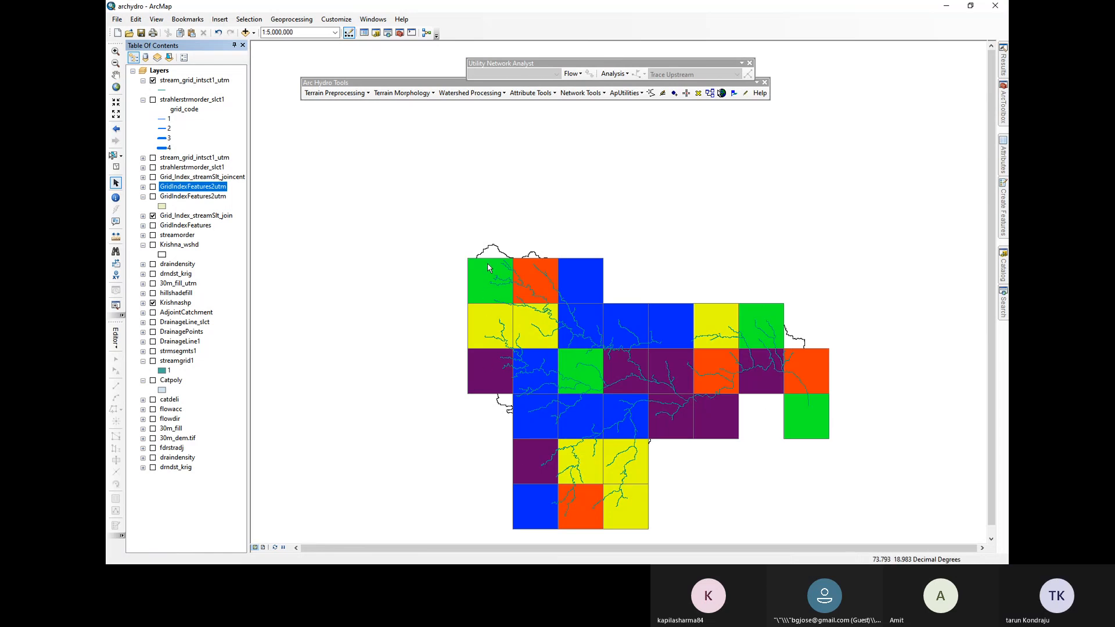
Examine the Shape_Length_1, Shape_Length and Shape_Area columns in the Grid_Index_streamSlt_join attribute table, and close the table
{"action": "right_click", "coordinate": [201, 187]}
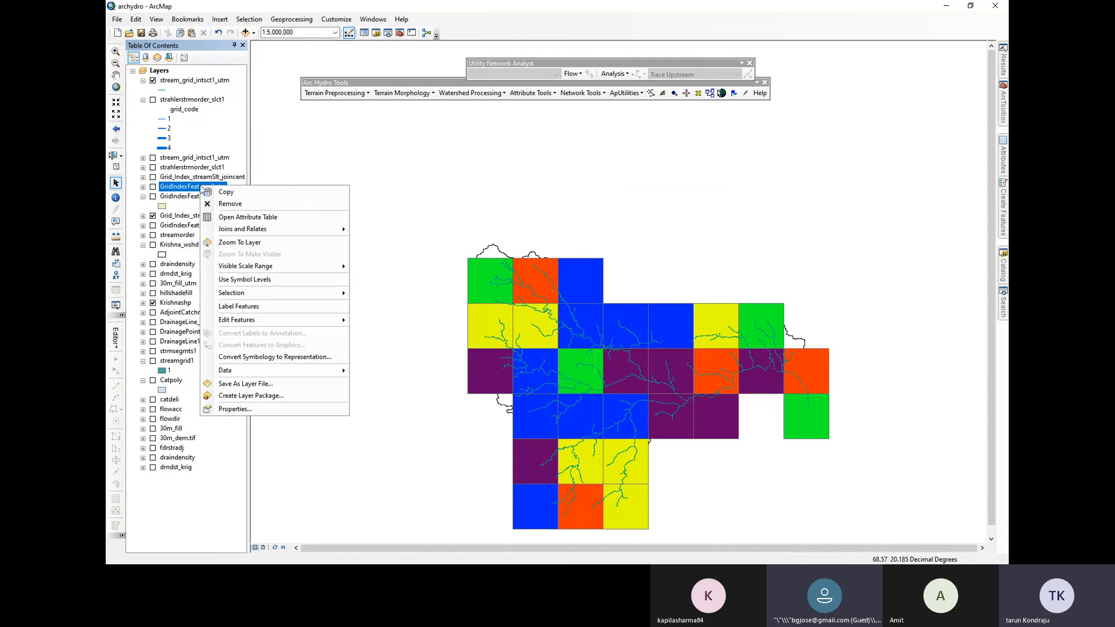
{"action": "left_click", "coordinate": [185, 216]}
{"action": "right_click", "coordinate": [185, 216]}
{"action": "left_click", "coordinate": [232, 245]}
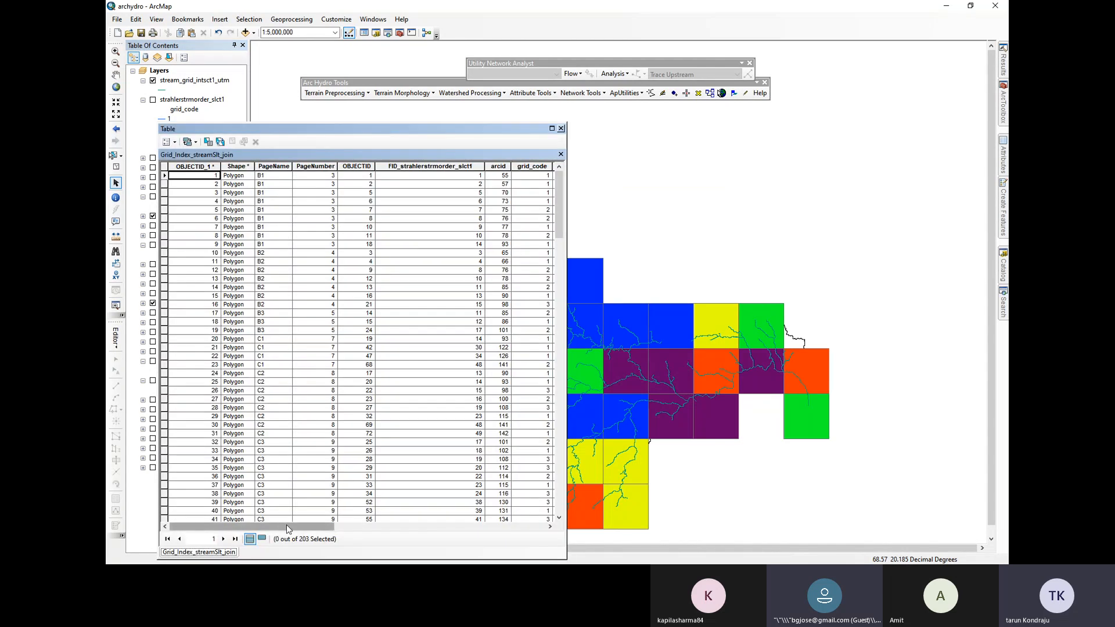
{"action": "left_click_drag", "start_coordinate": [287, 525], "coordinate": [498, 526]}
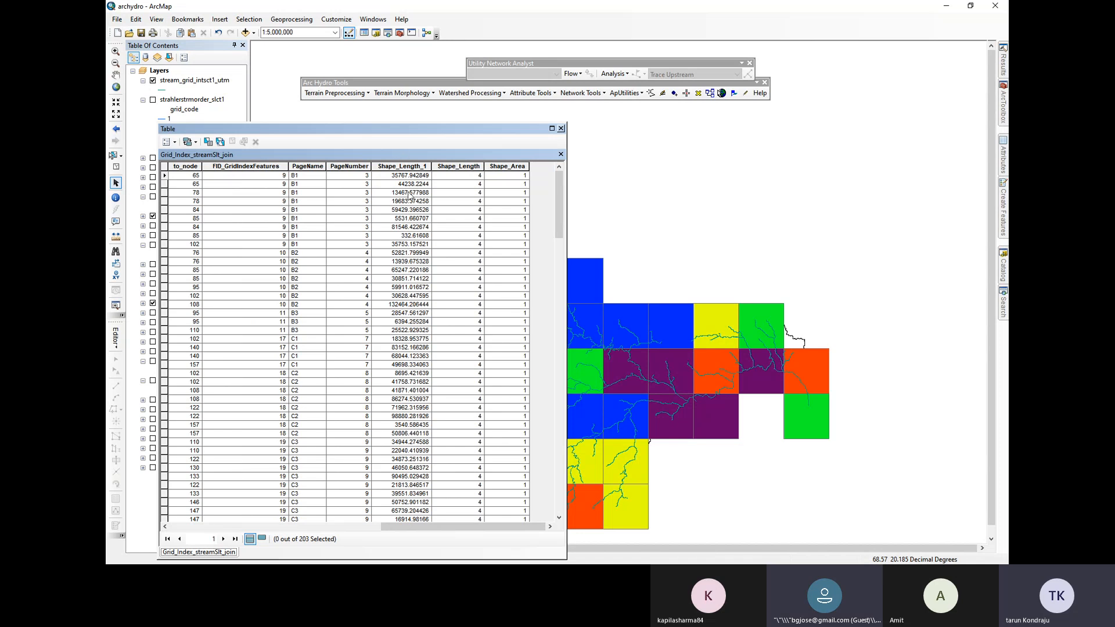
{"action": "left_click", "coordinate": [561, 129]}
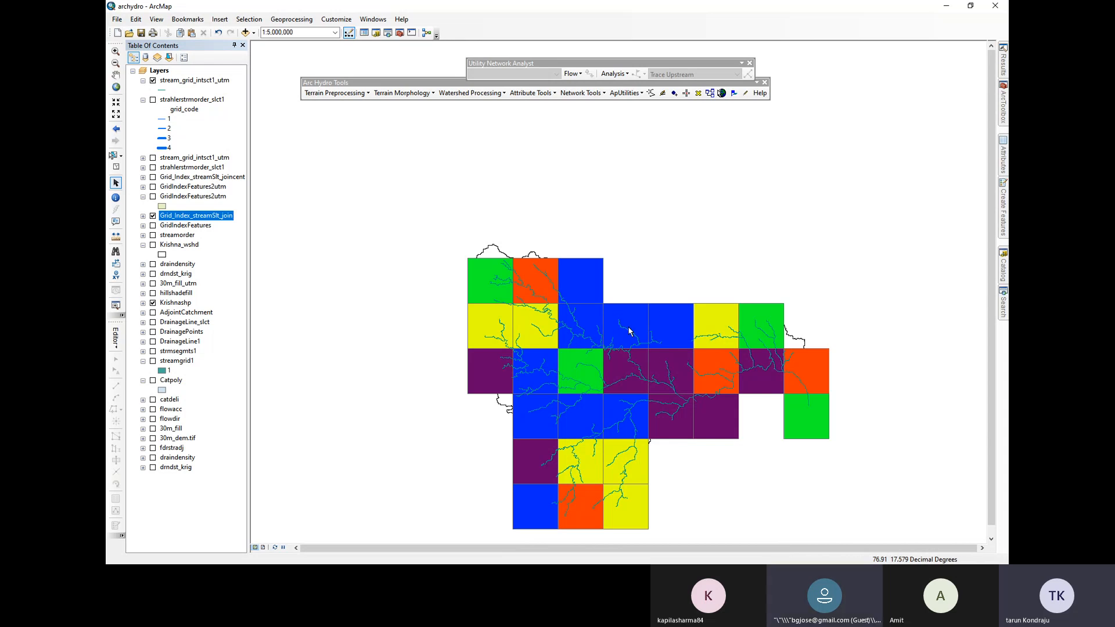
Inspect the streams inside the coloured grid cells and review the length and area columns of the Grid_Index_streamSlt_join table again
{"action": "scroll", "coordinate": [628, 329], "scroll_direction": "up", "scroll_amount": 2}
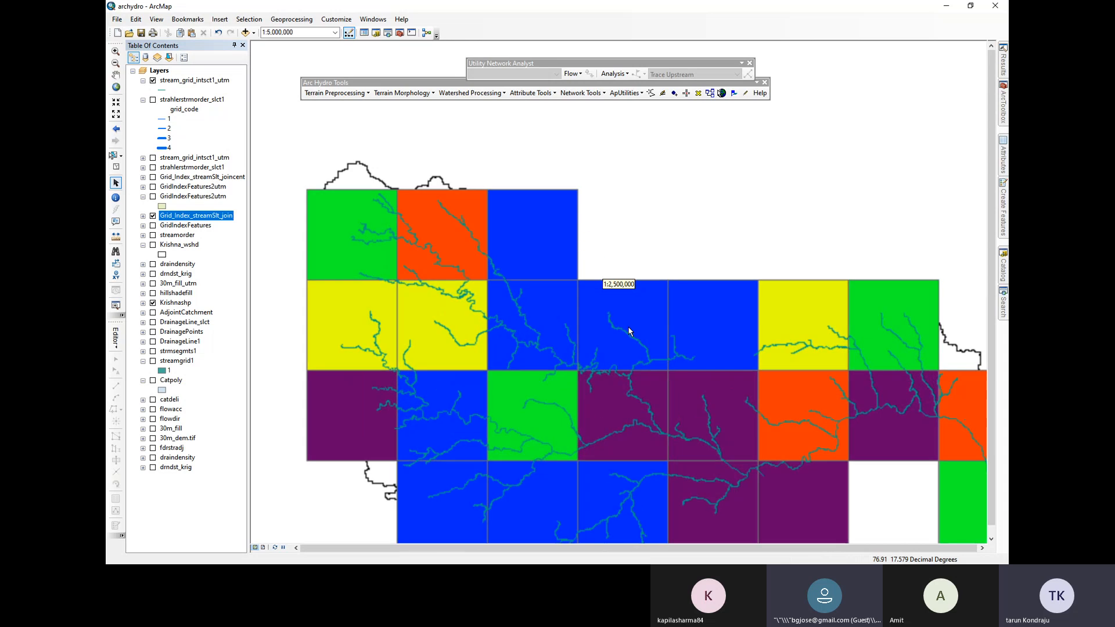
{"action": "scroll", "coordinate": [611, 314], "scroll_direction": "up", "scroll_amount": 2}
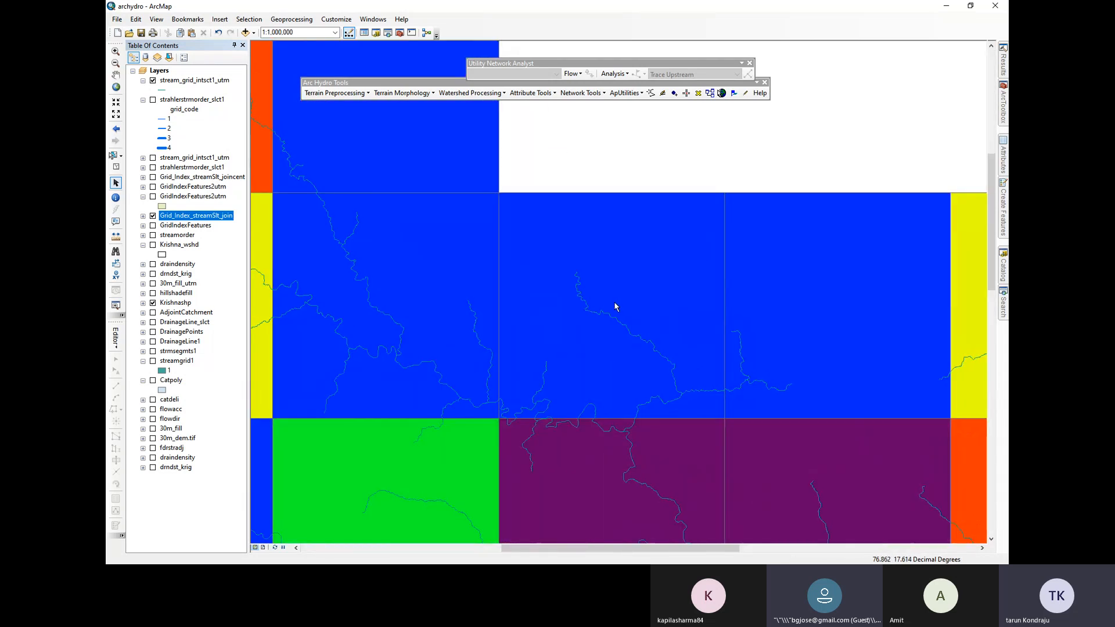
{"action": "scroll", "coordinate": [615, 304], "scroll_direction": "down", "scroll_amount": 1}
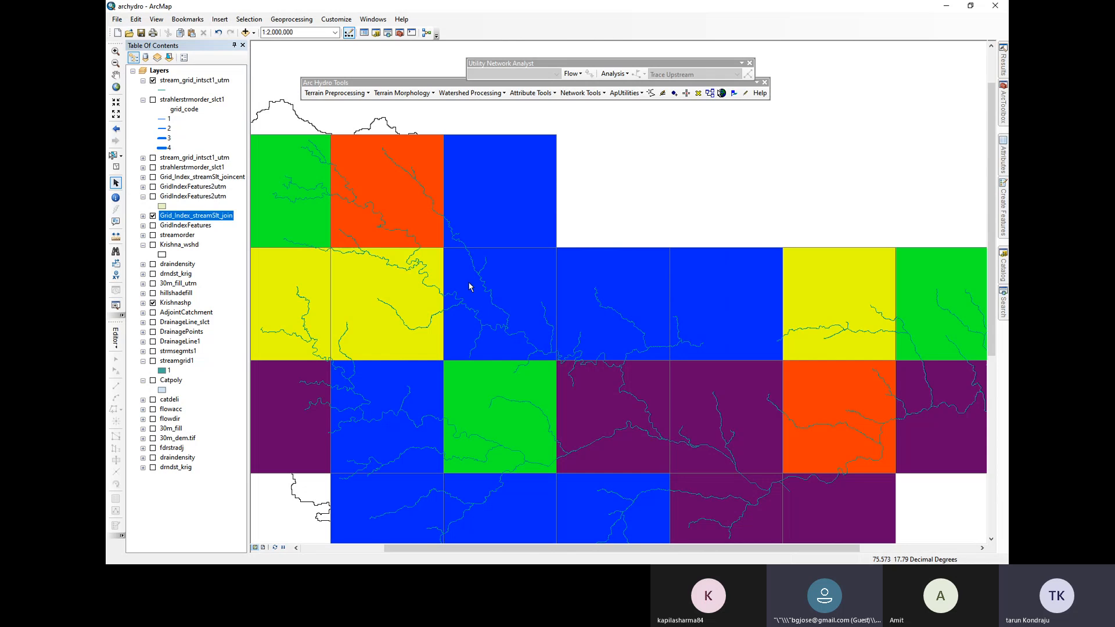
{"action": "right_click", "coordinate": [200, 215]}
{"action": "left_click", "coordinate": [248, 244]}
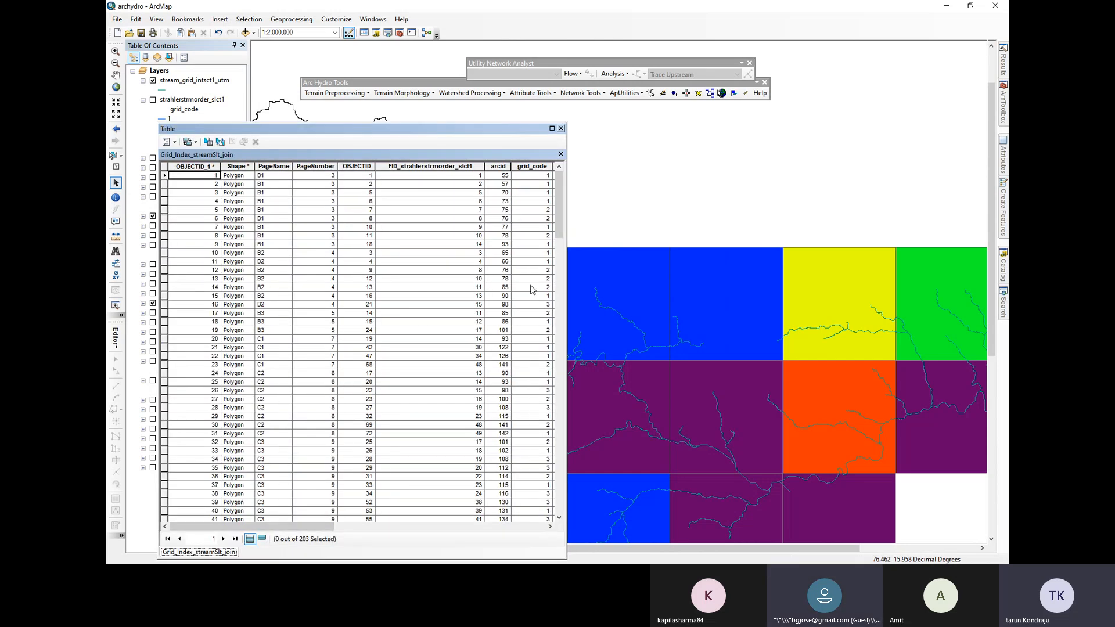
{"action": "left_click_drag", "start_coordinate": [325, 523], "coordinate": [540, 525]}
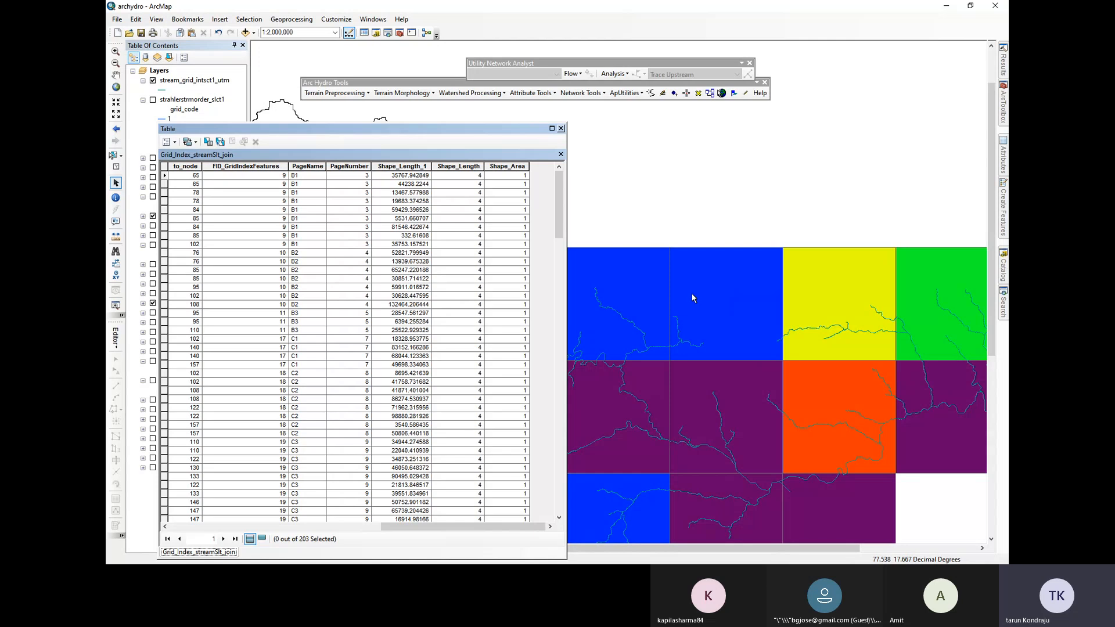
{"action": "left_click", "coordinate": [561, 128]}
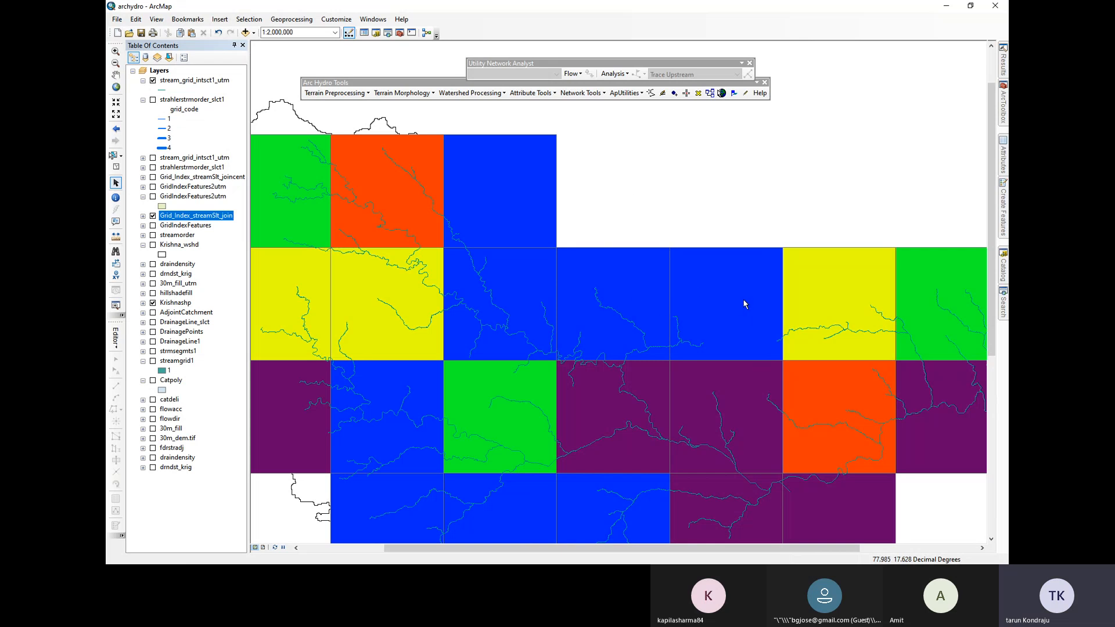
Search for "feature to point", open the Feature To Point tool to review its input and output parameters, and close it
{"action": "left_click", "coordinate": [1003, 305]}
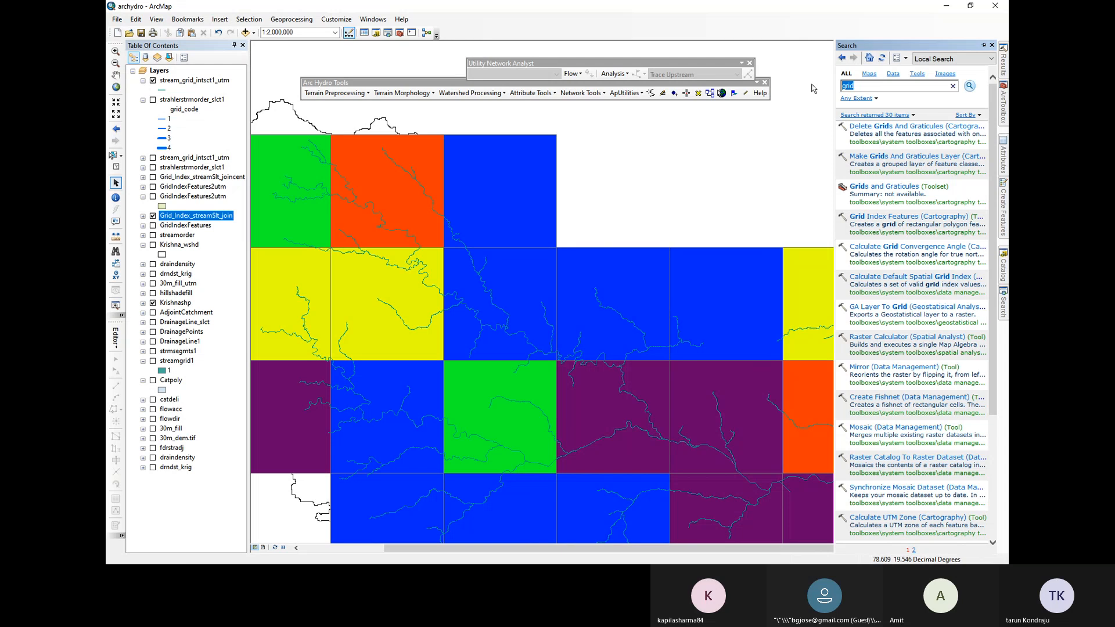
{"action": "type", "text": "gifeature to point"}
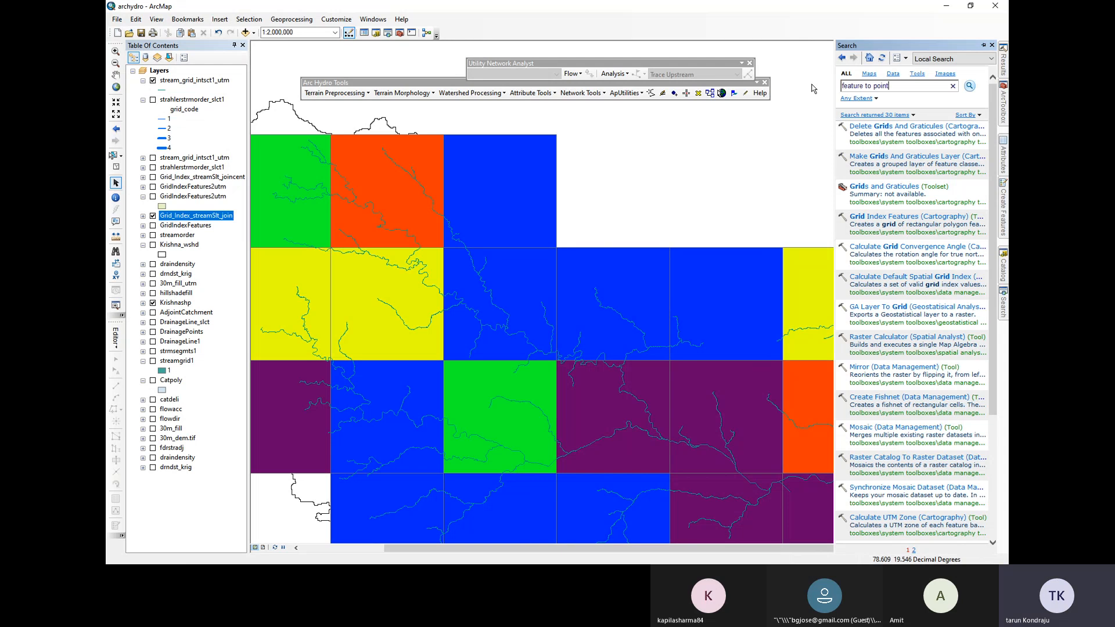
{"action": "key", "text": "Return"}
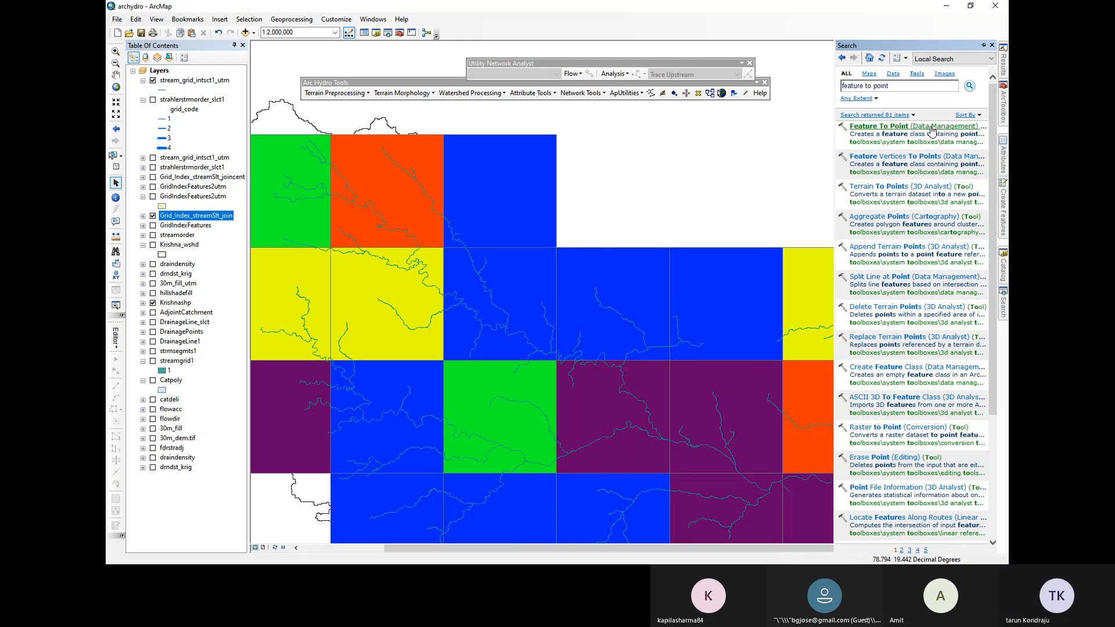
{"action": "left_click", "coordinate": [894, 127]}
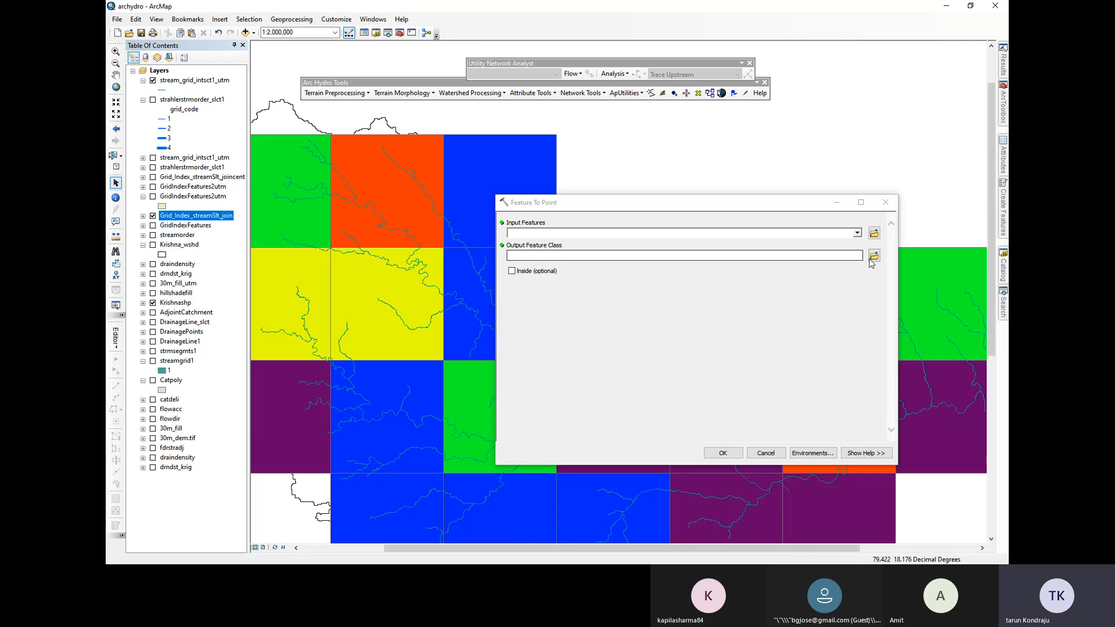
{"action": "left_click", "coordinate": [886, 202]}
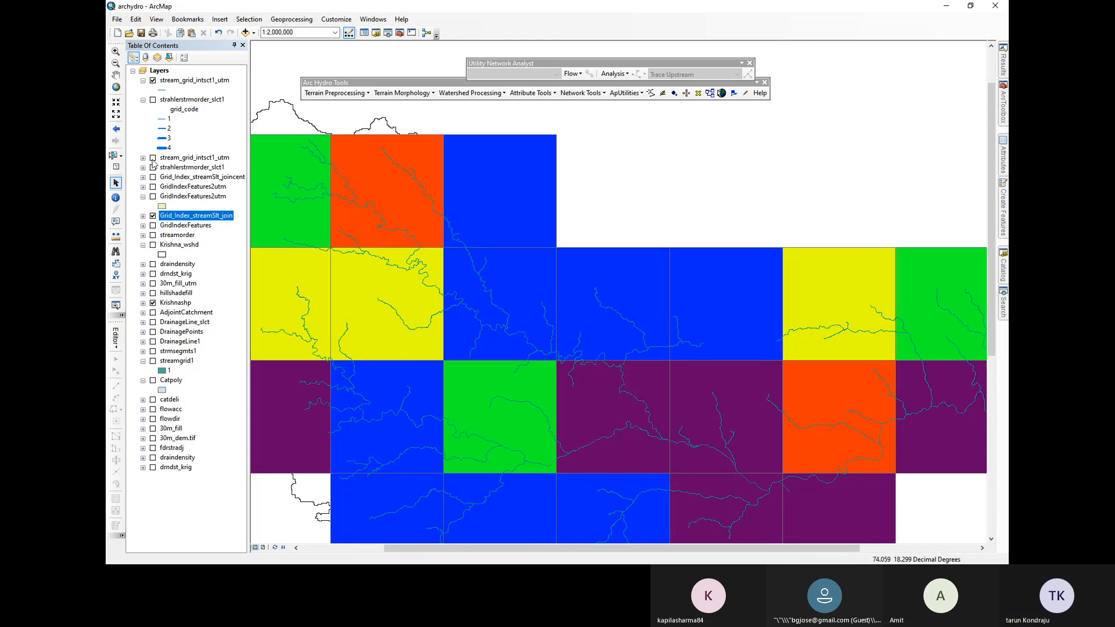
Check the GridIndexFeatures2utm, GridIndexFeatures and streamorder layers on the map one after another, hiding each again
{"action": "left_click", "coordinate": [153, 197]}
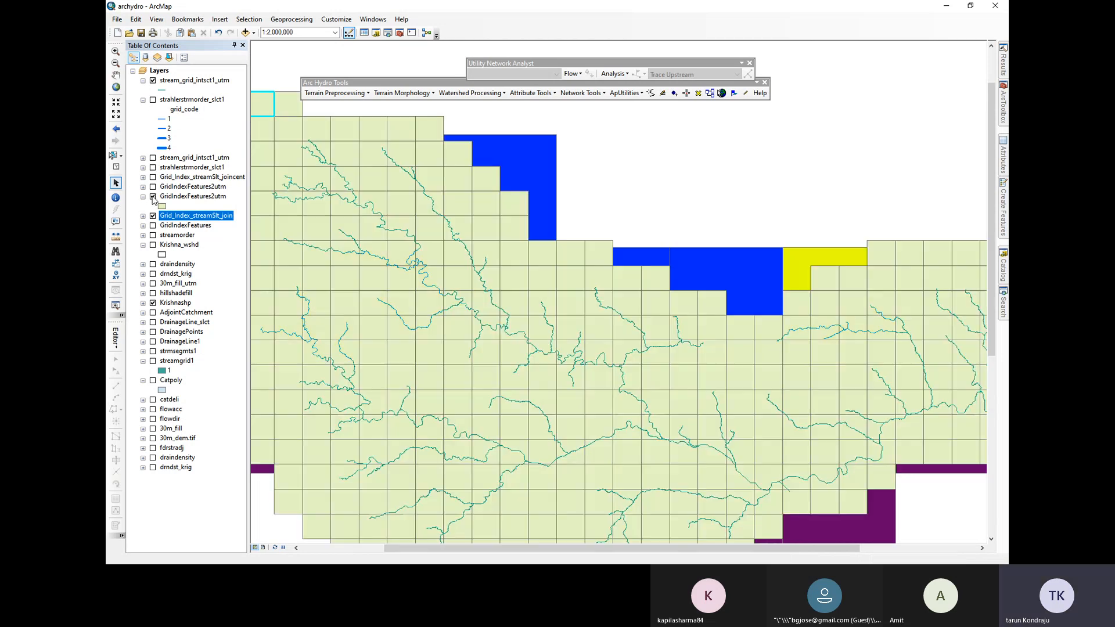
{"action": "left_click", "coordinate": [152, 197]}
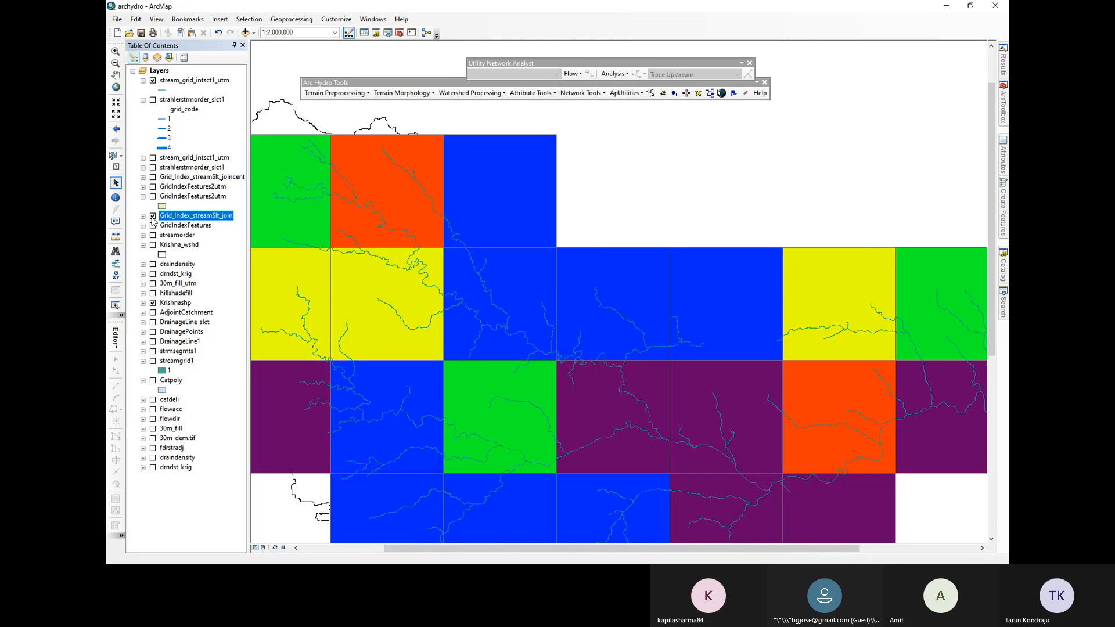
{"action": "left_click", "coordinate": [153, 225]}
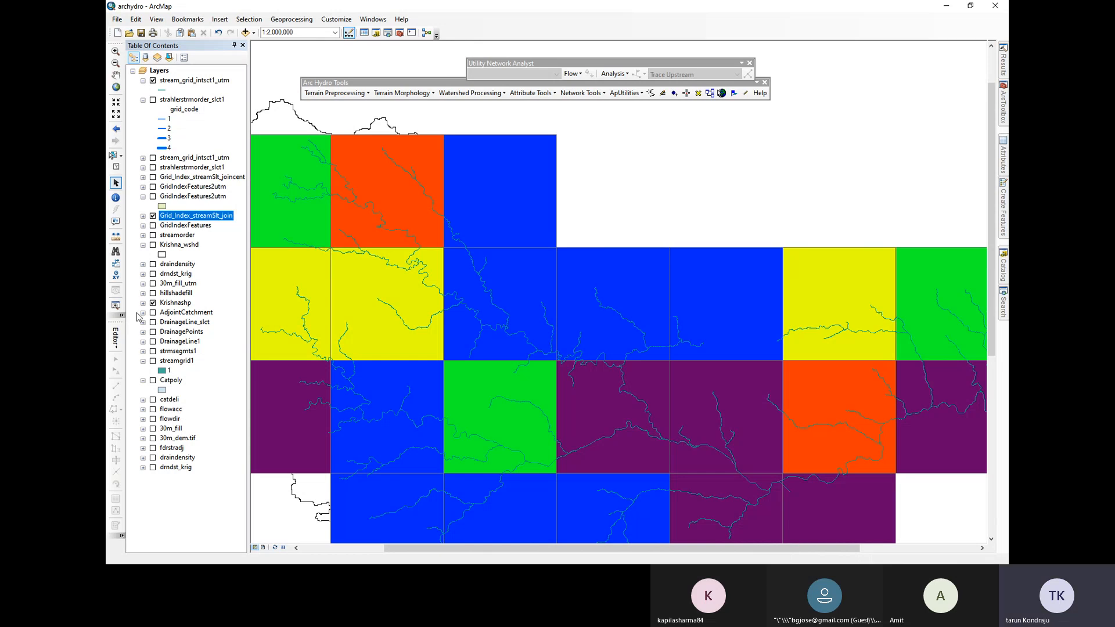
{"action": "left_click", "coordinate": [154, 226]}
{"action": "left_click", "coordinate": [153, 226]}
{"action": "left_click", "coordinate": [154, 234]}
{"action": "left_click", "coordinate": [153, 234]}
{"action": "left_click", "coordinate": [153, 196]}
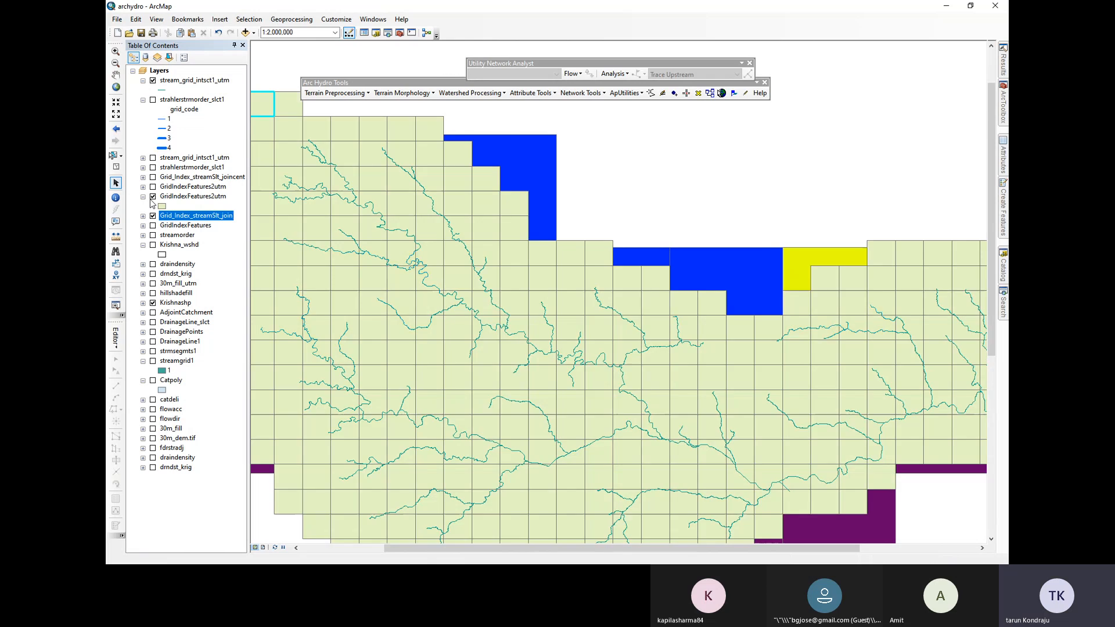
{"action": "left_click", "coordinate": [153, 197]}
{"action": "left_click", "coordinate": [152, 186]}
{"action": "left_click", "coordinate": [153, 186]}
Display the Grid_Index_streamSlt_joincent centroid points over the coloured grid cells
{"action": "left_click", "coordinate": [153, 177]}
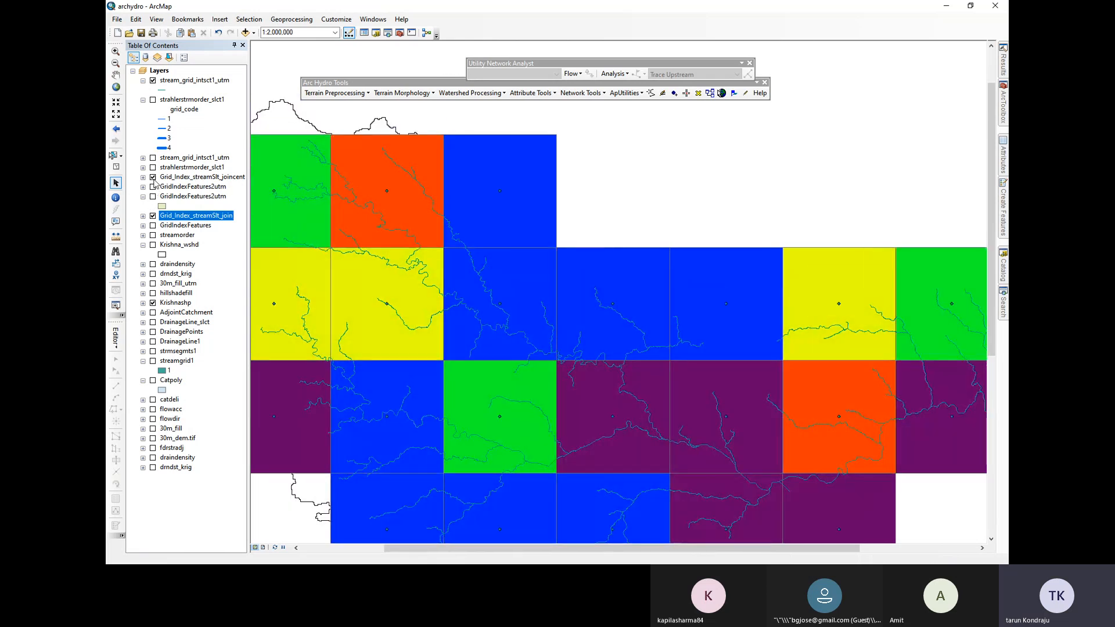
{"action": "scroll", "coordinate": [504, 333], "scroll_direction": "down", "scroll_amount": 2}
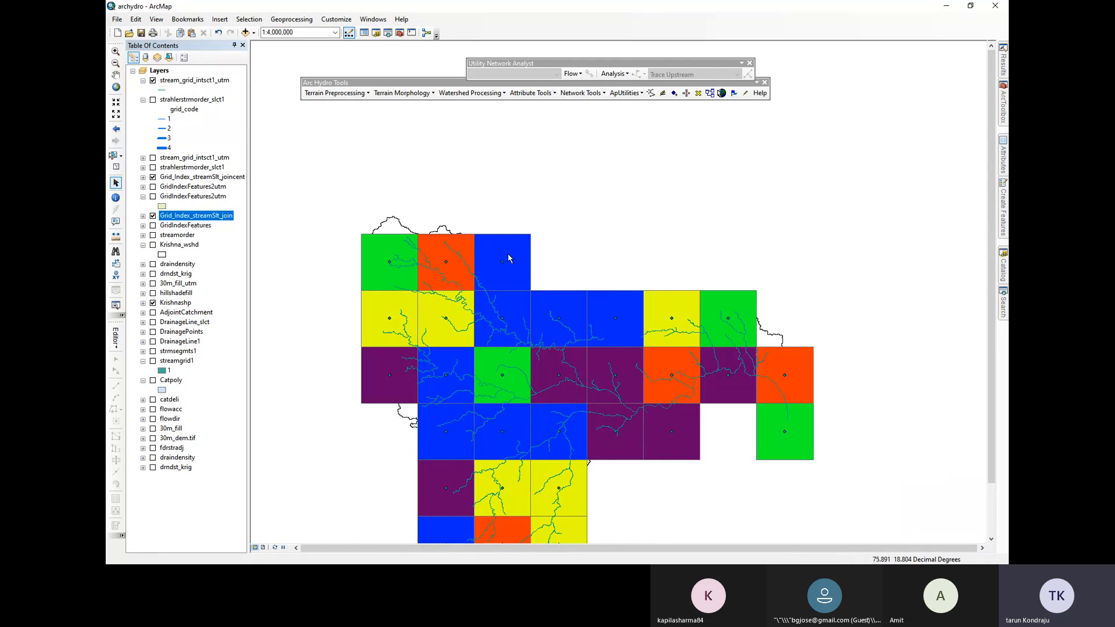
{"action": "scroll", "coordinate": [394, 284], "scroll_direction": "up", "scroll_amount": 2}
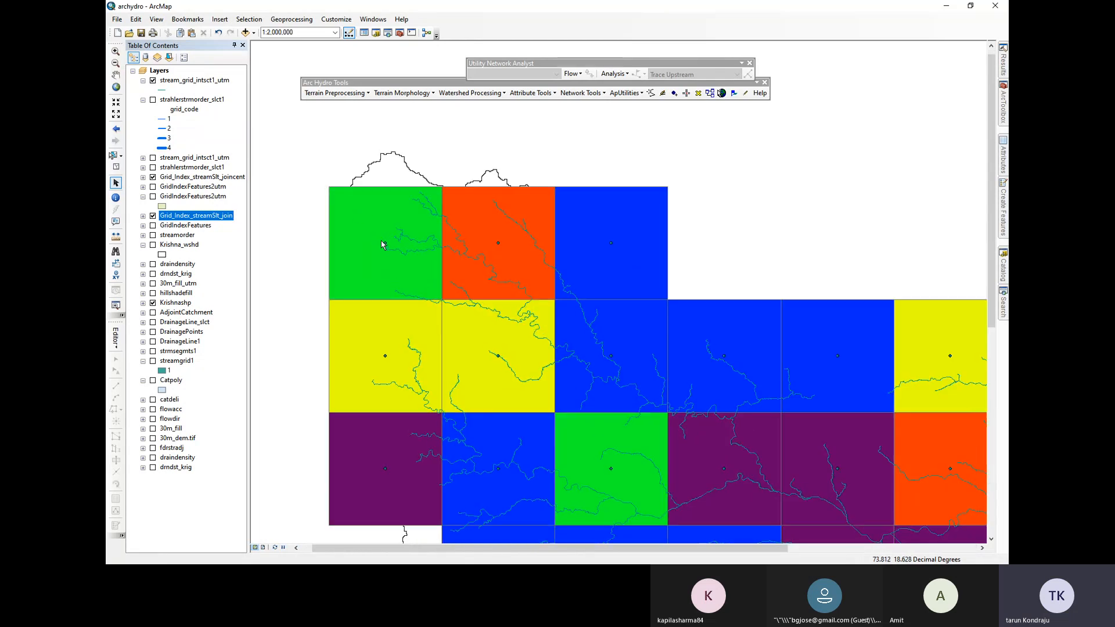
Review the Shape_Length_1, Shape_Length and Shape_Area columns in the Grid_Index_streamSlt_join attribute table and close it
{"action": "right_click", "coordinate": [220, 222]}
{"action": "left_click", "coordinate": [250, 248]}
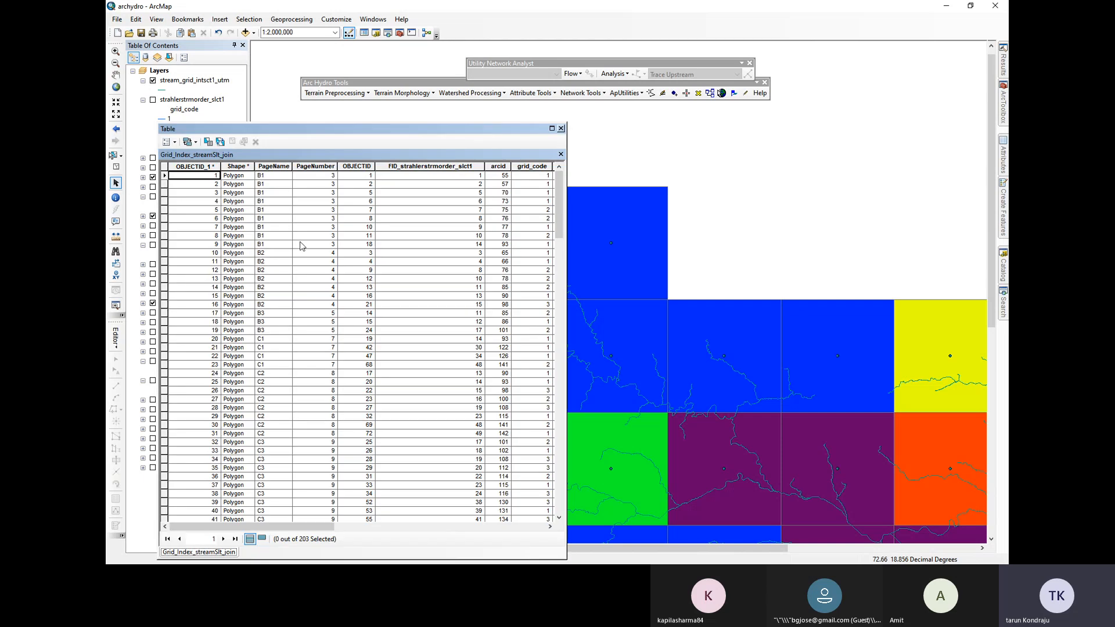
{"action": "left_click_drag", "start_coordinate": [247, 526], "coordinate": [511, 529]}
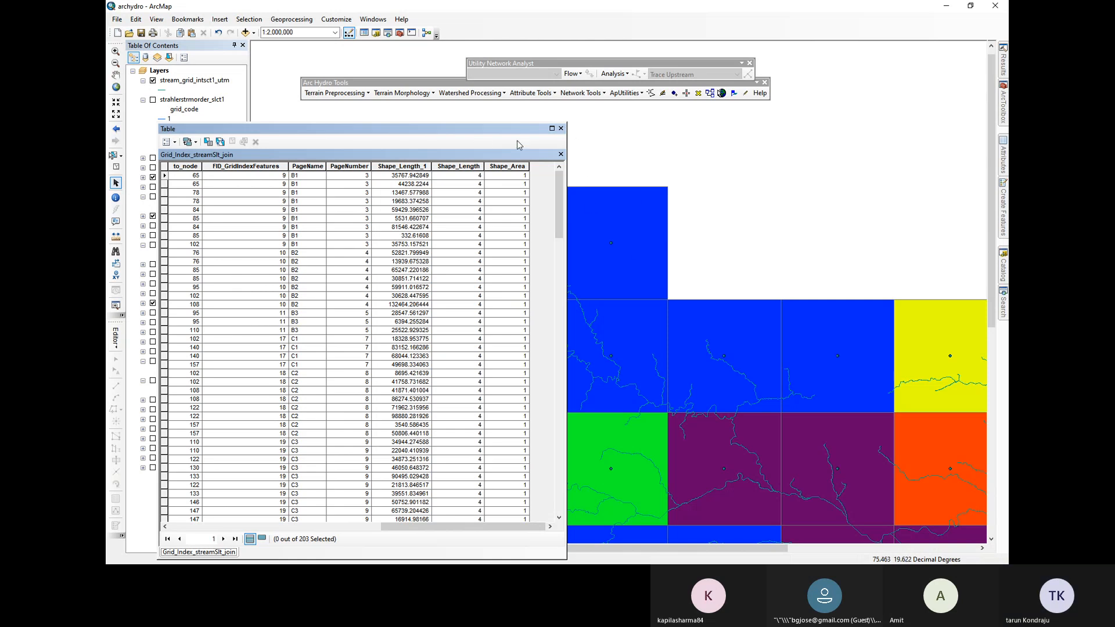
{"action": "left_click", "coordinate": [560, 129]}
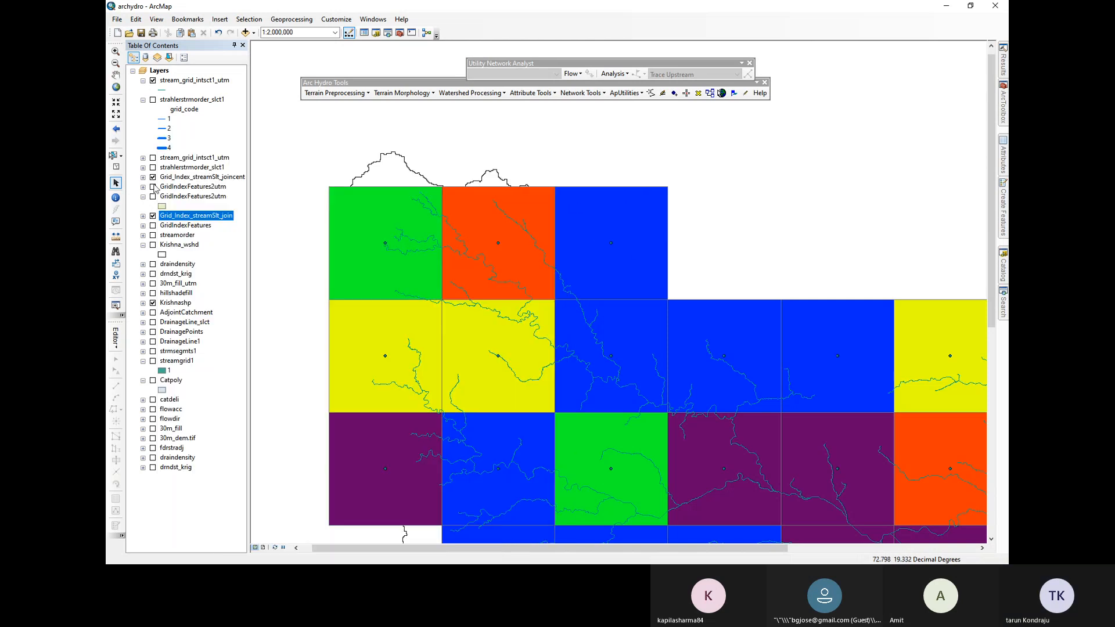
Hide the Grid_Index_streamSlt_join layer, leaving the centroid points and streams displayed across the whole basin
{"action": "left_click", "coordinate": [153, 215]}
{"action": "scroll", "coordinate": [372, 245], "scroll_direction": "down", "scroll_amount": 2}
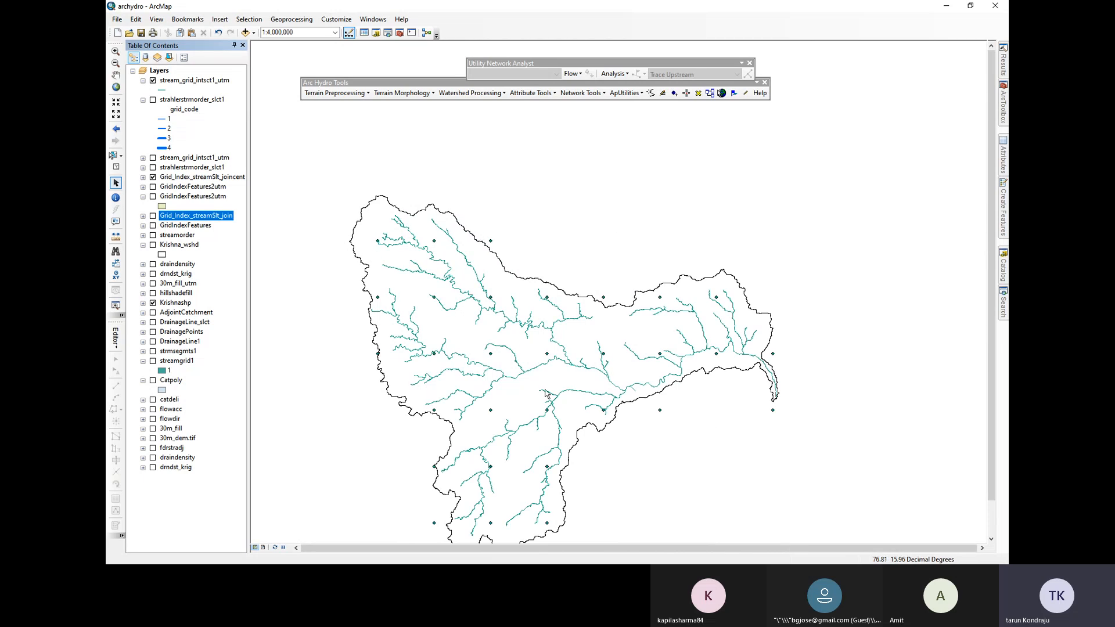
{"action": "scroll", "coordinate": [546, 394], "scroll_direction": "down", "scroll_amount": 2}
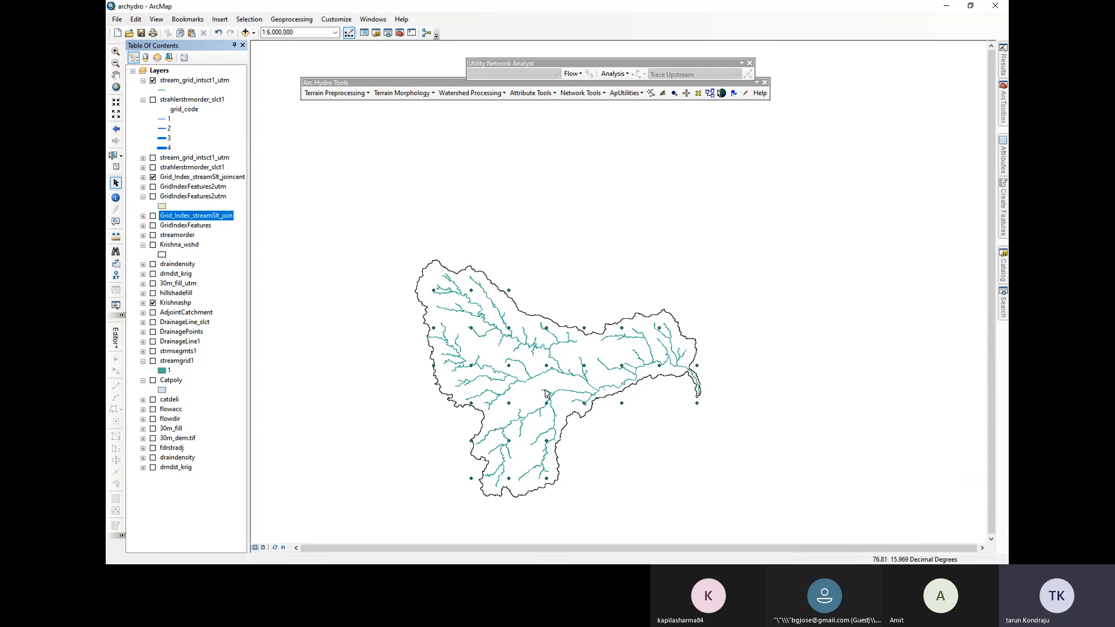
{"action": "key", "text": "Down"}
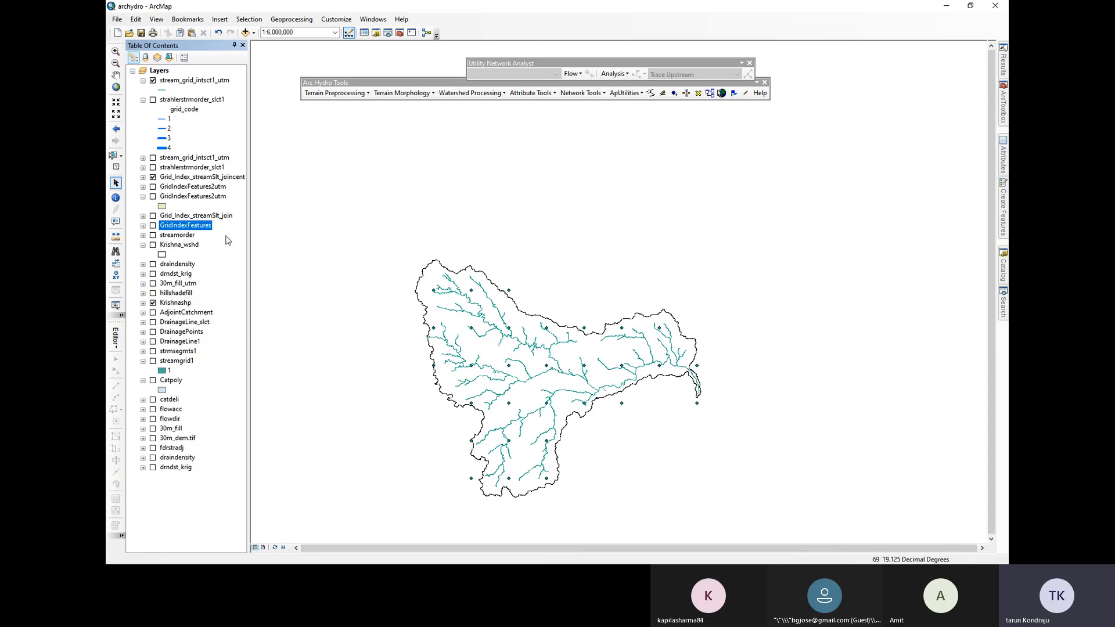
Examine the point records and the Shape_Length_1 column in the Grid_Index_streamSlt_joincent attribute table, and close it
{"action": "right_click", "coordinate": [206, 177]}
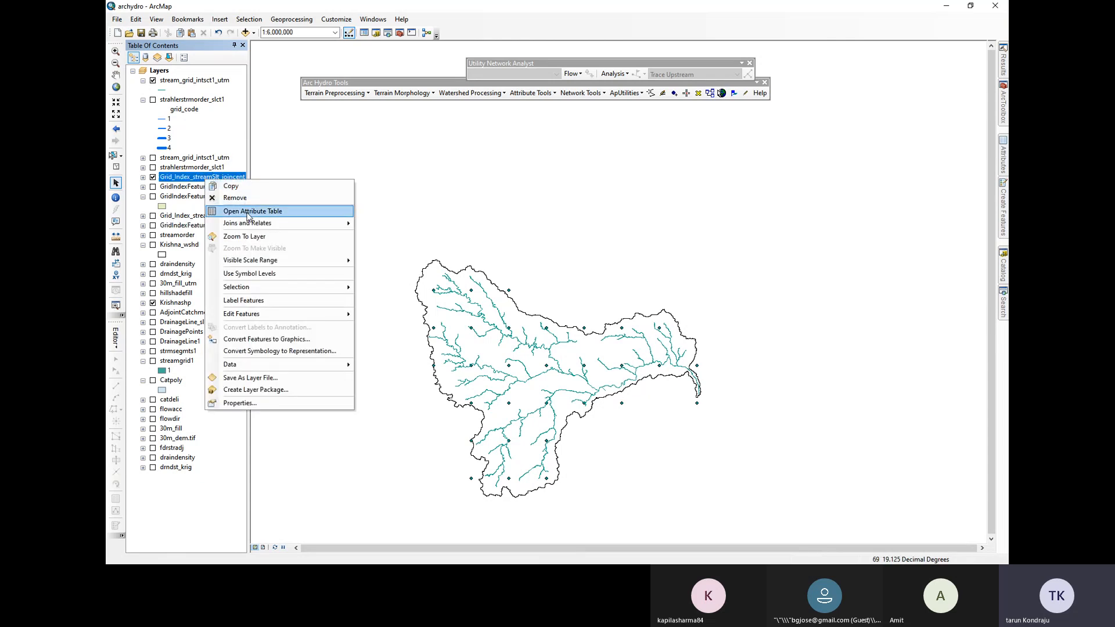
{"action": "left_click", "coordinate": [244, 210]}
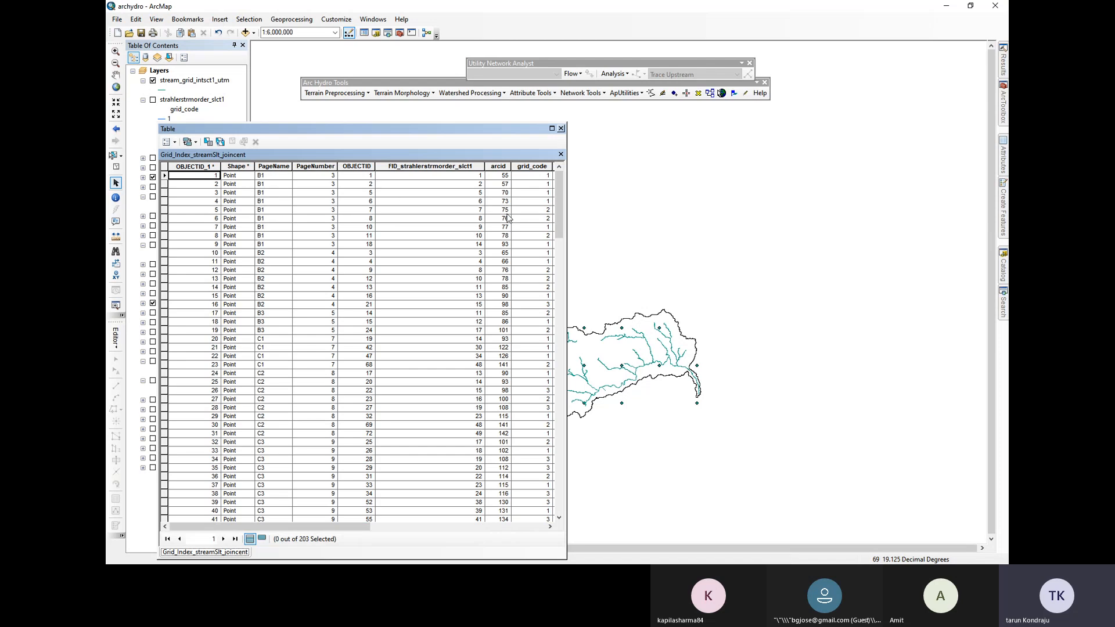
{"action": "left_click_drag", "start_coordinate": [302, 526], "coordinate": [441, 526]}
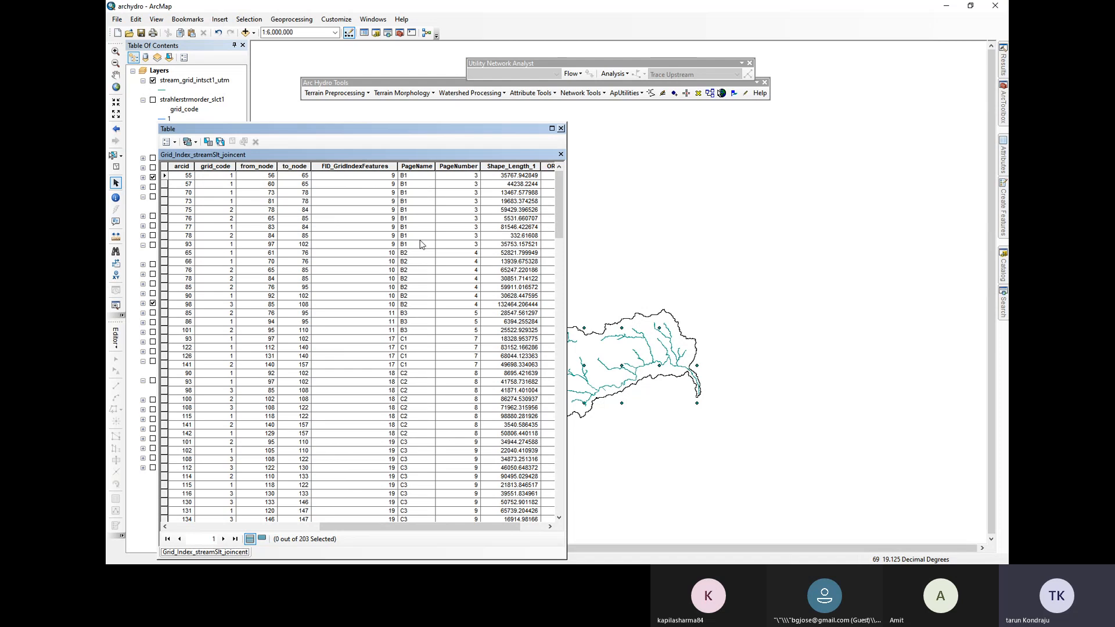
{"action": "left_click", "coordinate": [562, 129]}
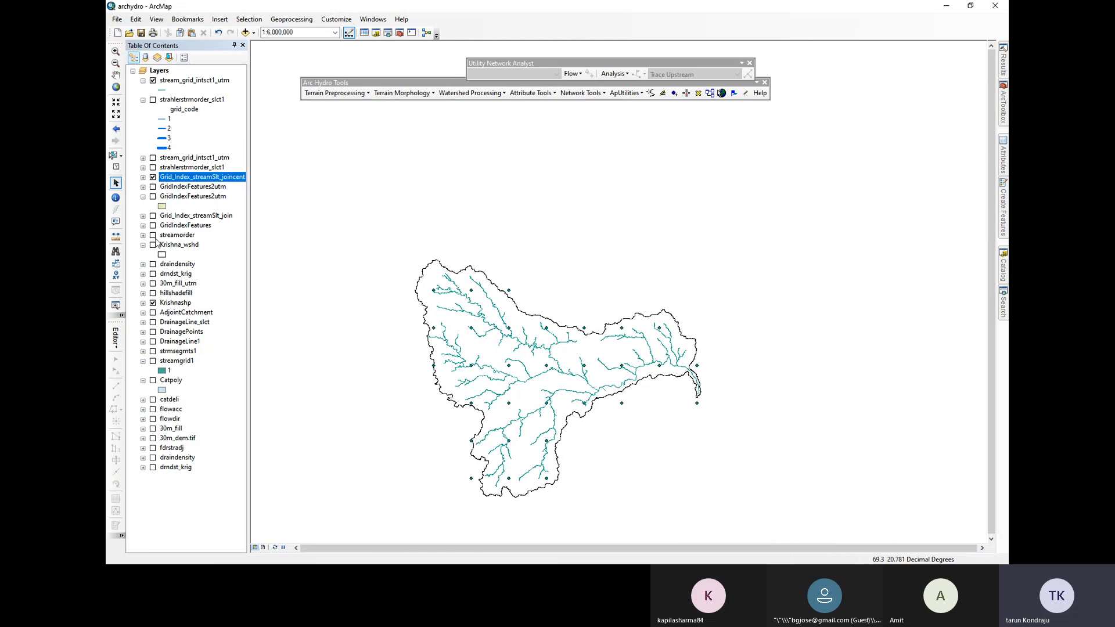
Display the draindensity raster in place of the centroid points, comparing it briefly with the GridIndexFeatures and Grid_Index_streamSlt_join layers
{"action": "left_click", "coordinate": [153, 263]}
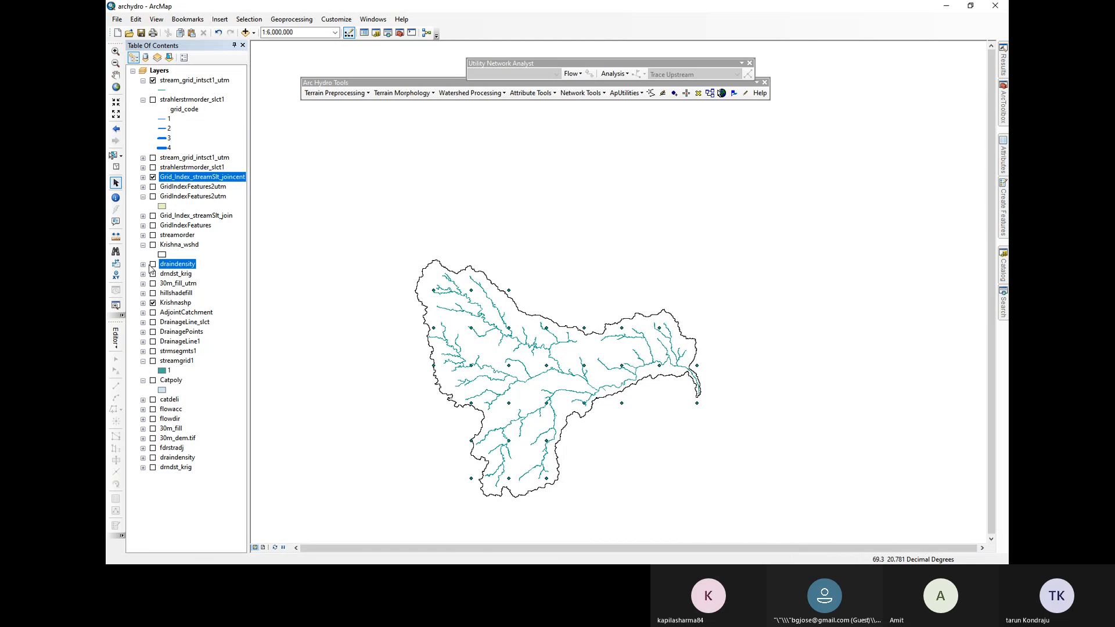
{"action": "left_click", "coordinate": [153, 177]}
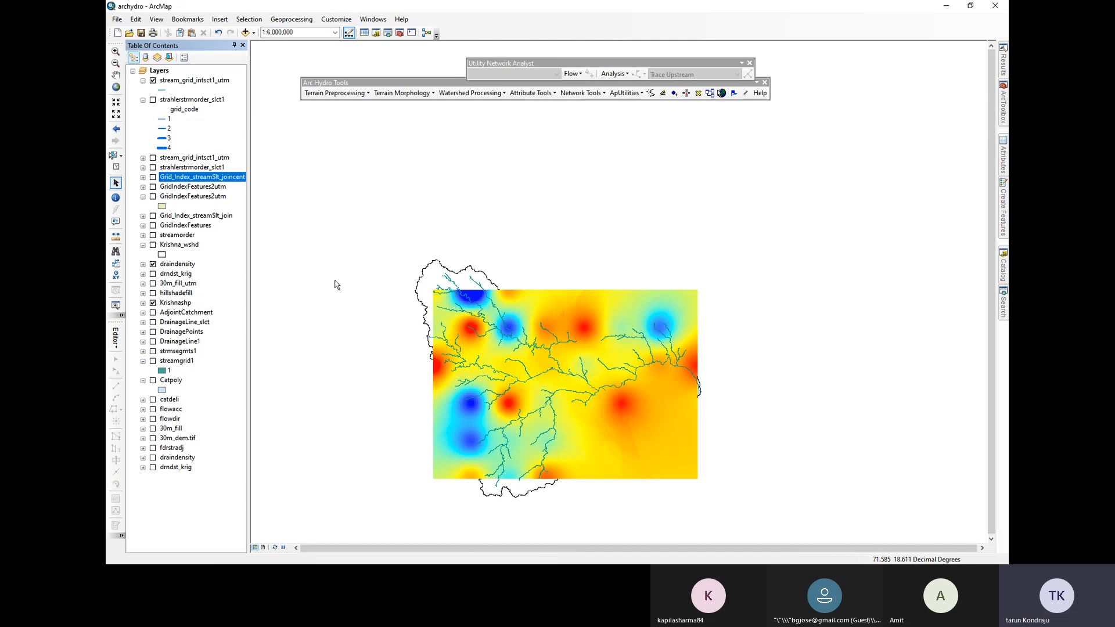
{"action": "left_click", "coordinate": [153, 225]}
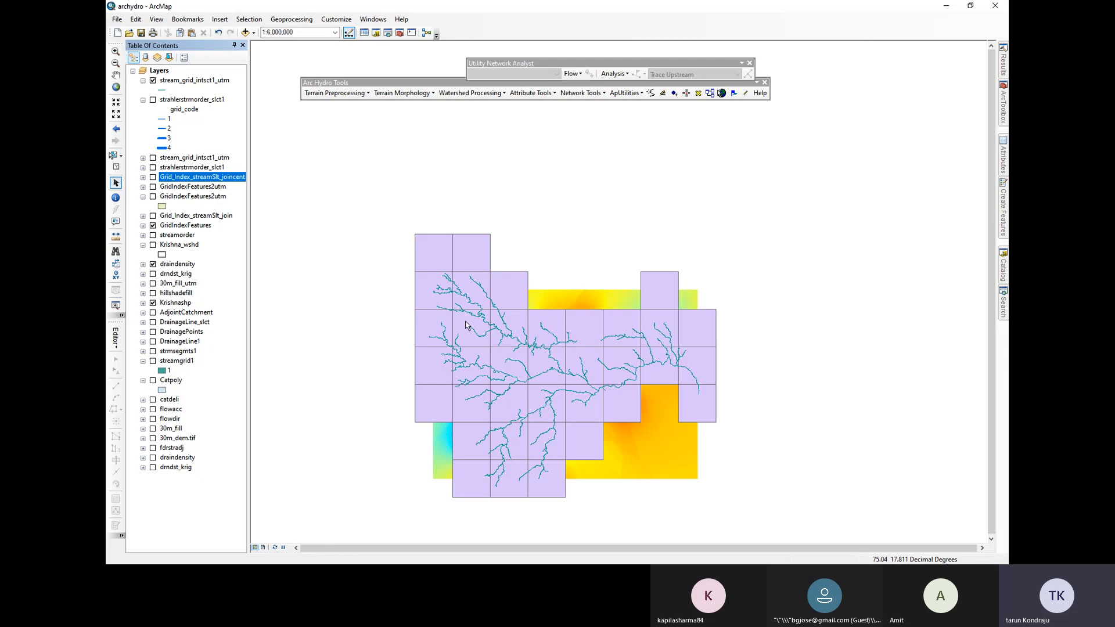
{"action": "left_click", "coordinate": [153, 225]}
{"action": "left_click", "coordinate": [153, 215]}
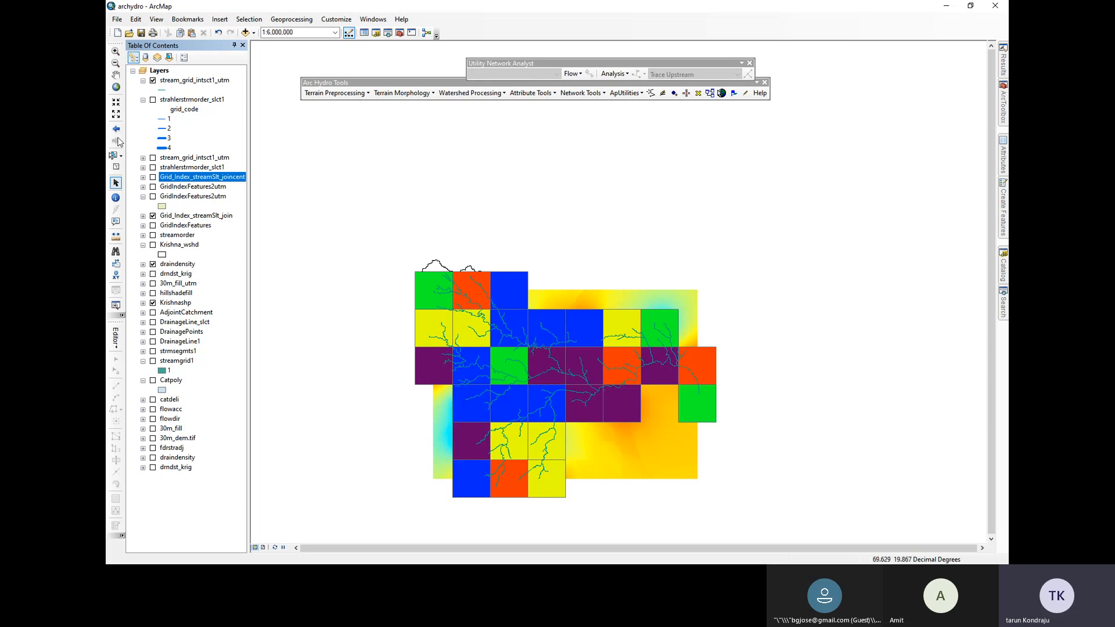
{"action": "left_click", "coordinate": [154, 216]}
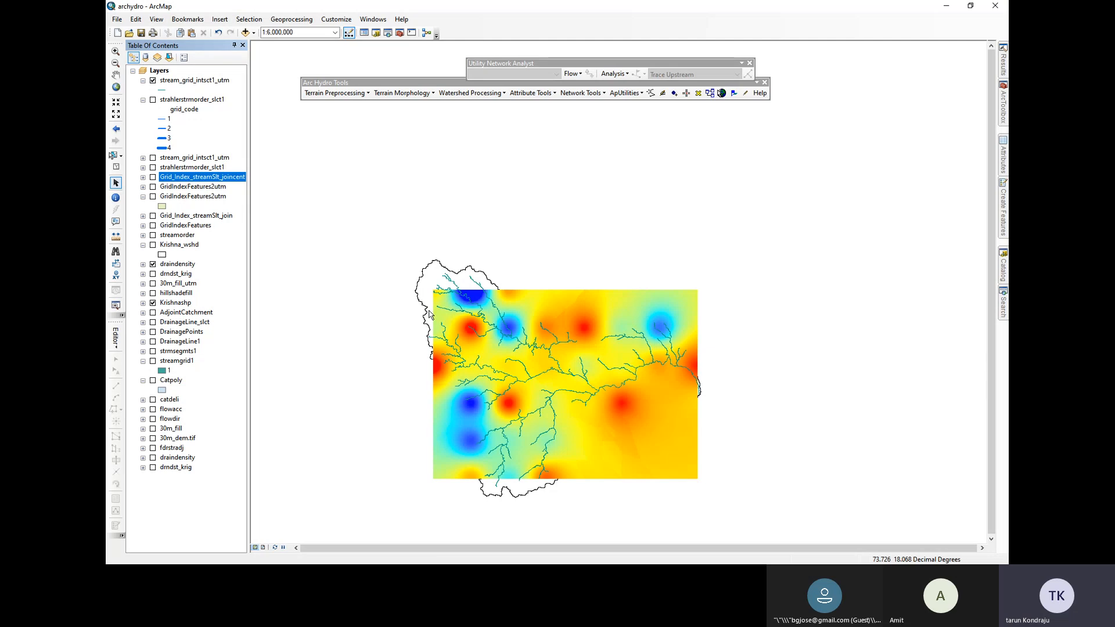
Search for "interpolation" and open the IDW tool from the 3D Analyst Raster Interpolation toolset
{"action": "left_click", "coordinate": [1003, 301]}
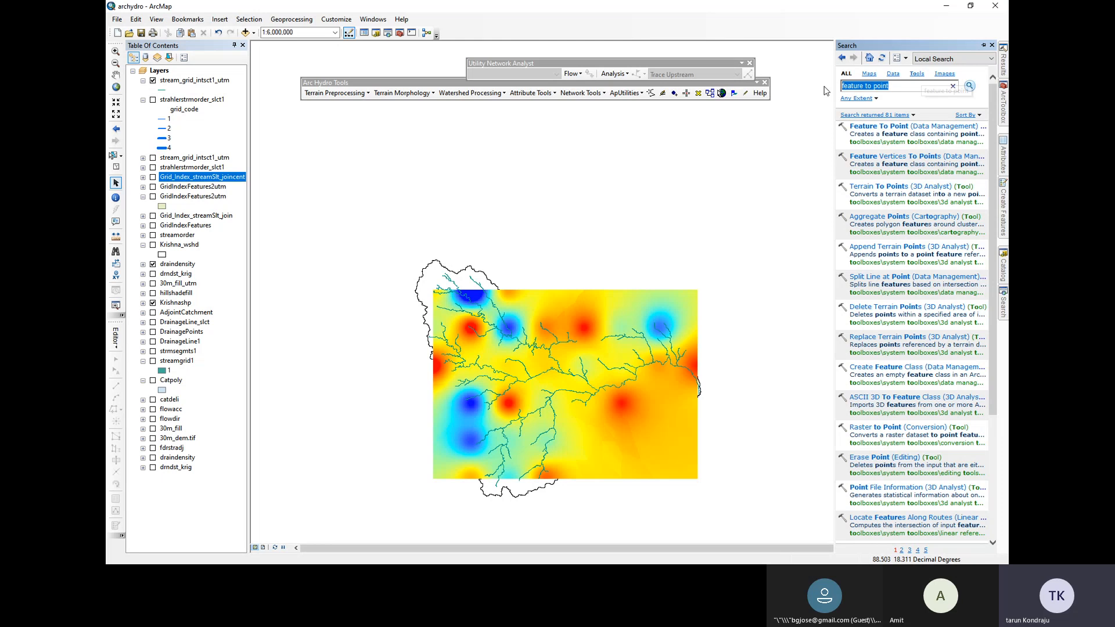
{"action": "type", "text": "interpolat"}
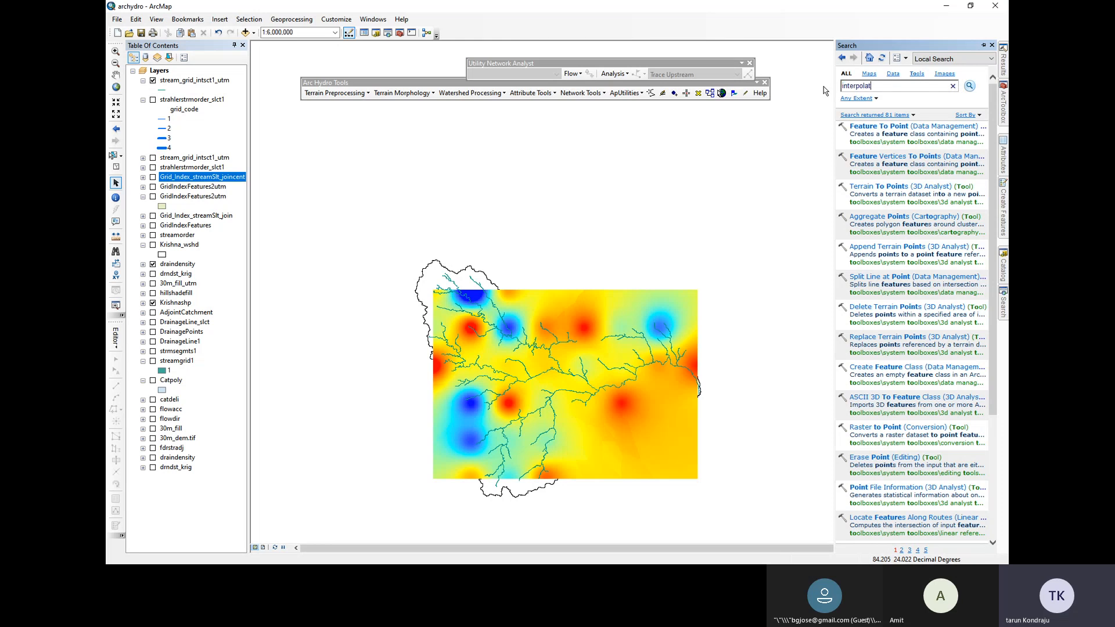
{"action": "type", "text": "ion"}
{"action": "key", "text": "Return"}
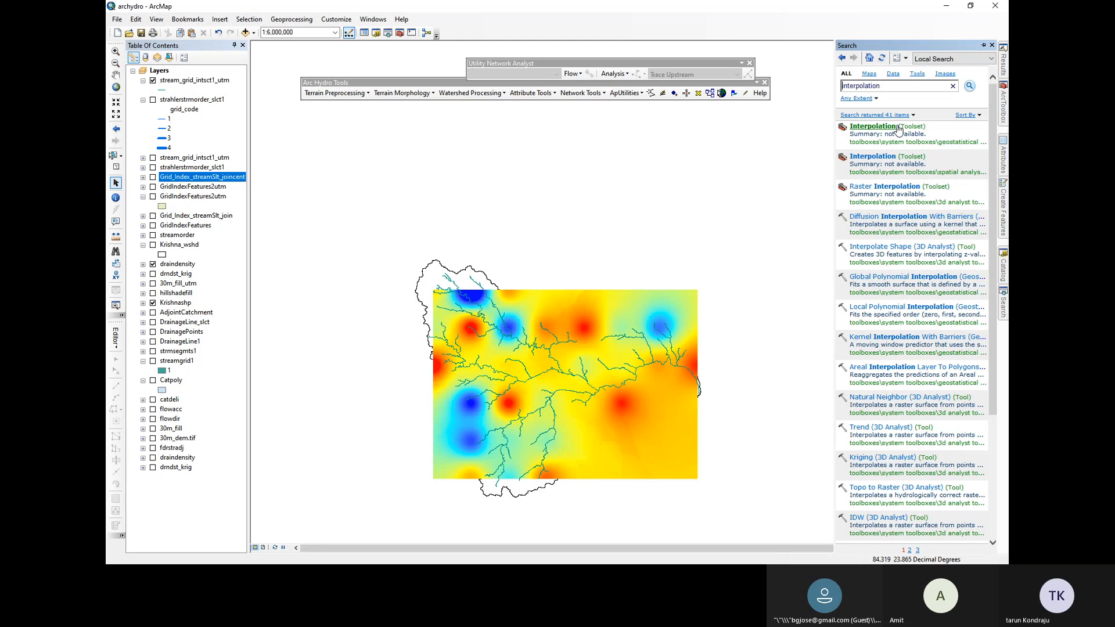
{"action": "left_click", "coordinate": [887, 186]}
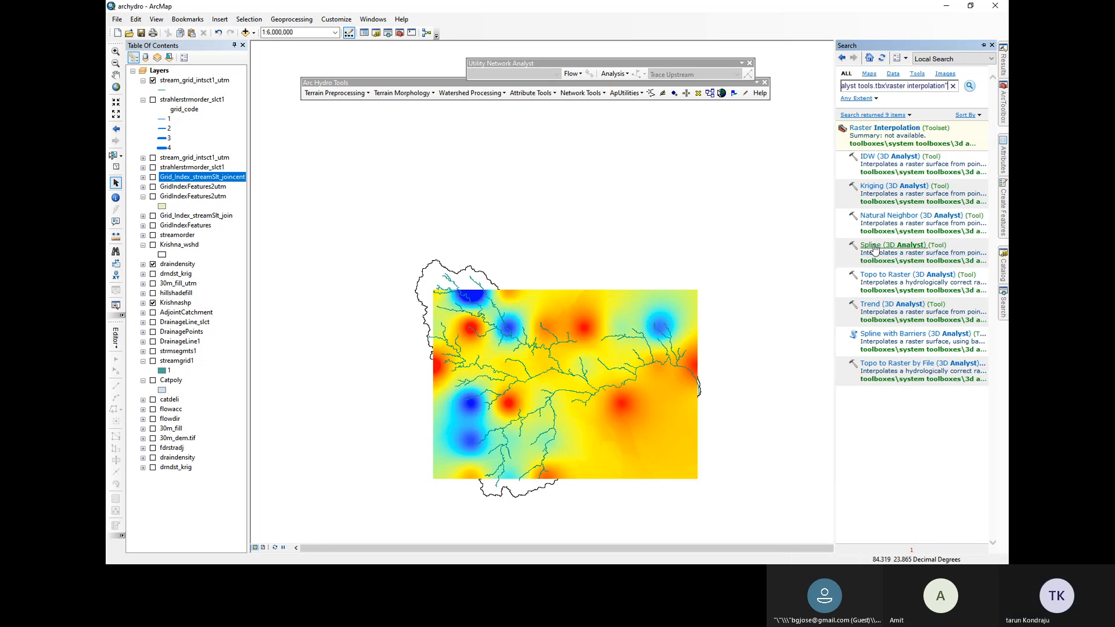
{"action": "left_click", "coordinate": [871, 155]}
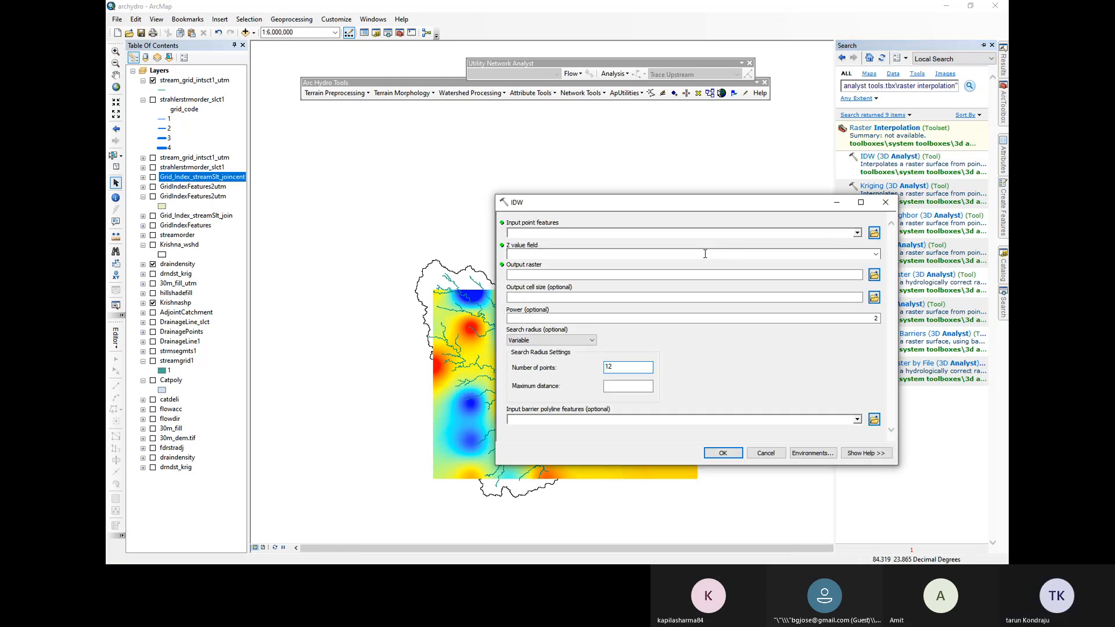
Review the Z value field and output cell size parameters of the IDW tool
{"action": "left_click", "coordinate": [834, 250]}
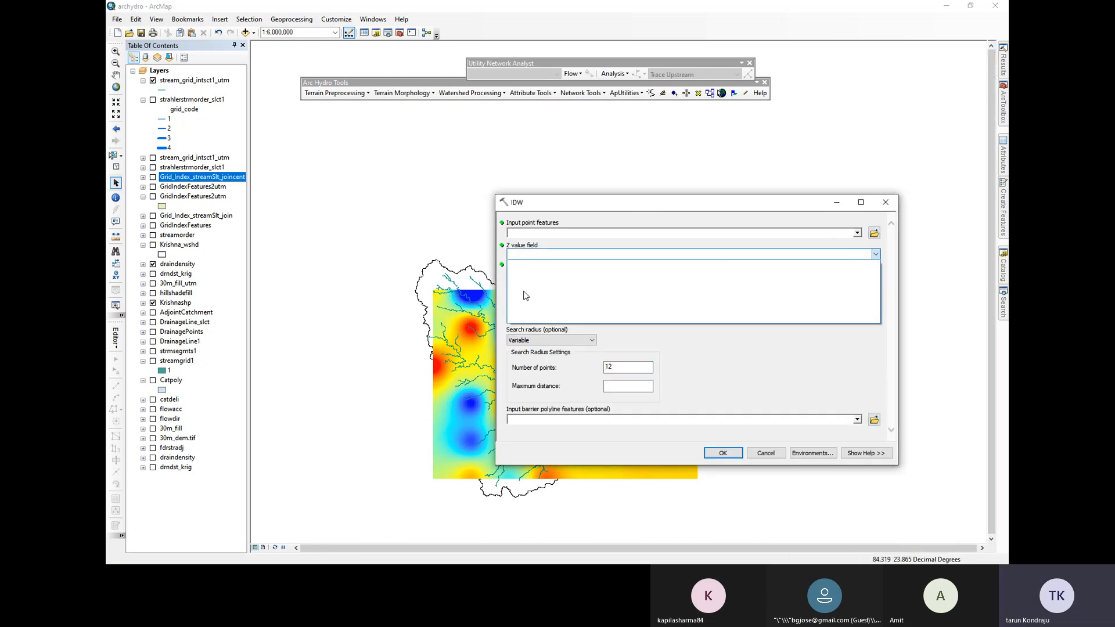
{"action": "left_click", "coordinate": [500, 255]}
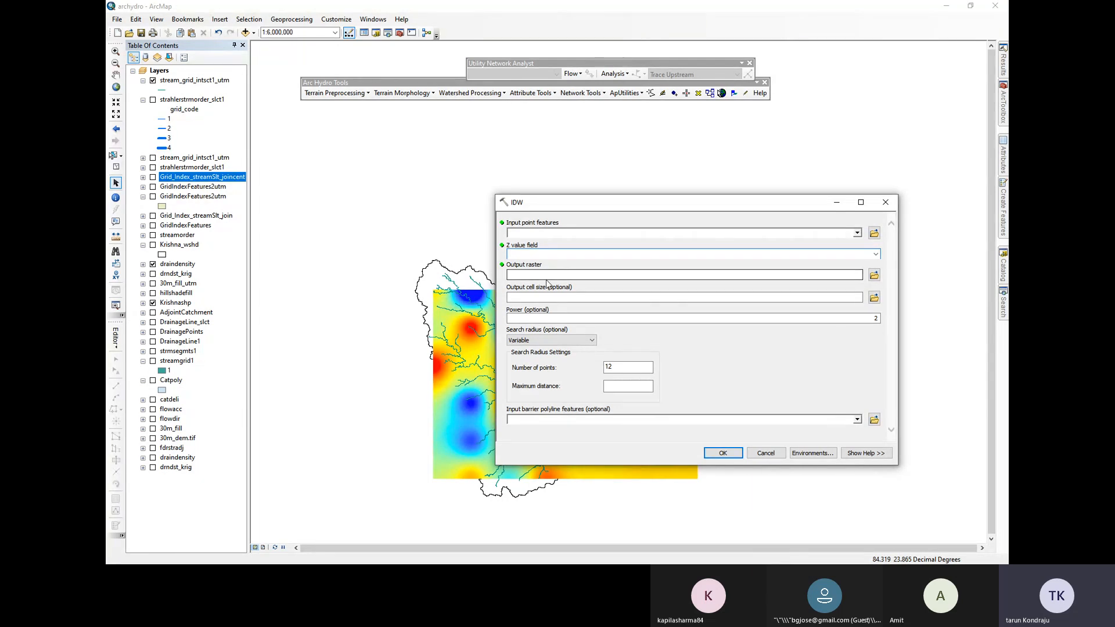
{"action": "left_click", "coordinate": [857, 297]}
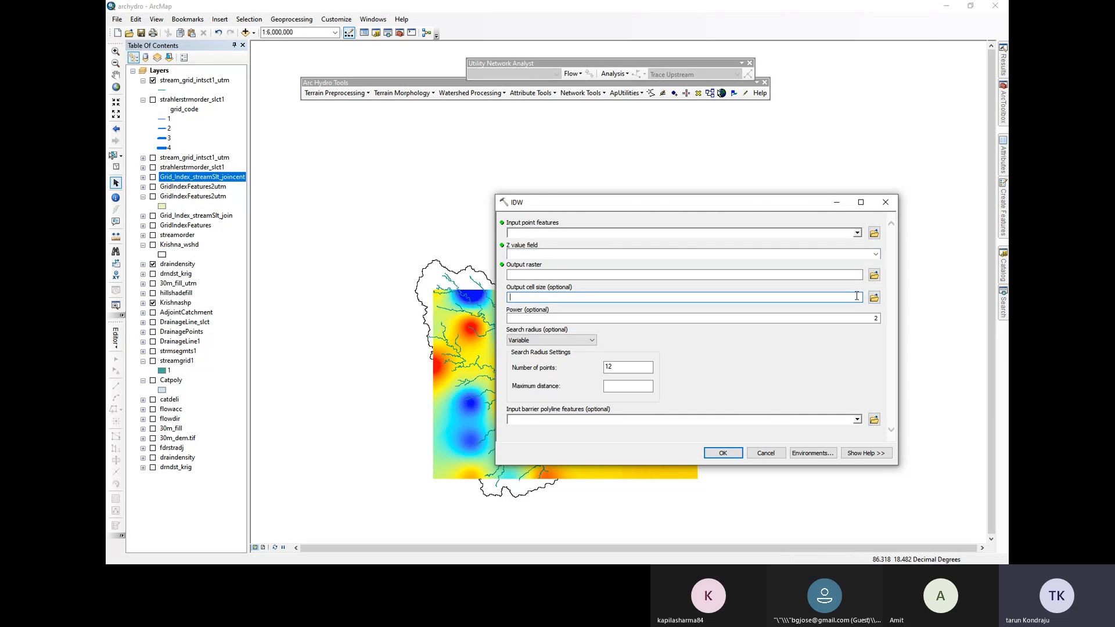
{"action": "left_click", "coordinate": [856, 233]}
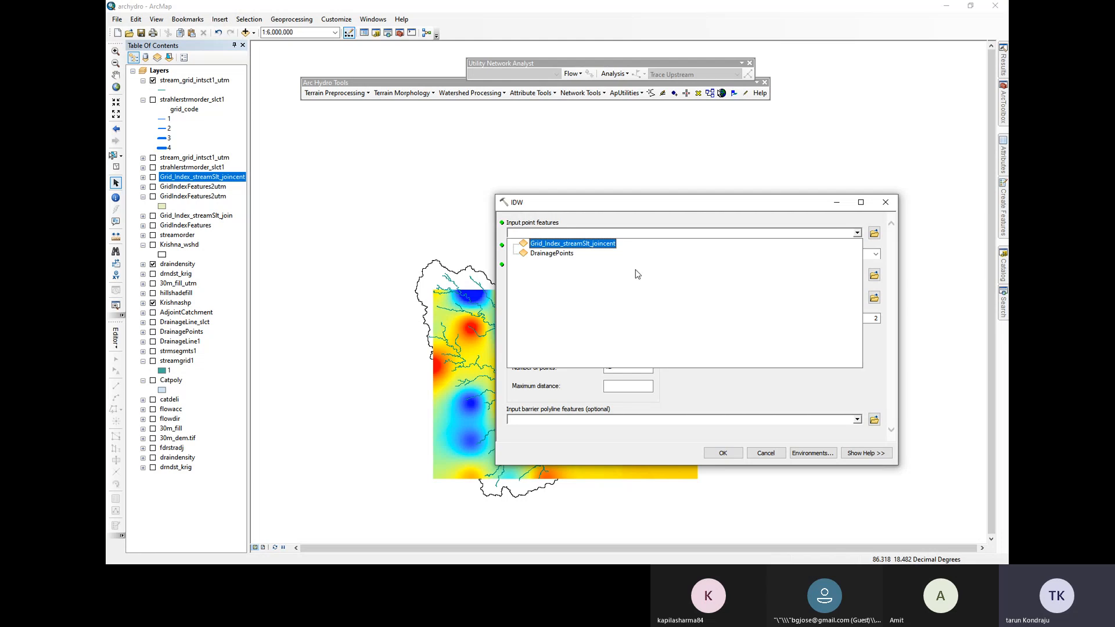
{"action": "left_click", "coordinate": [556, 244]}
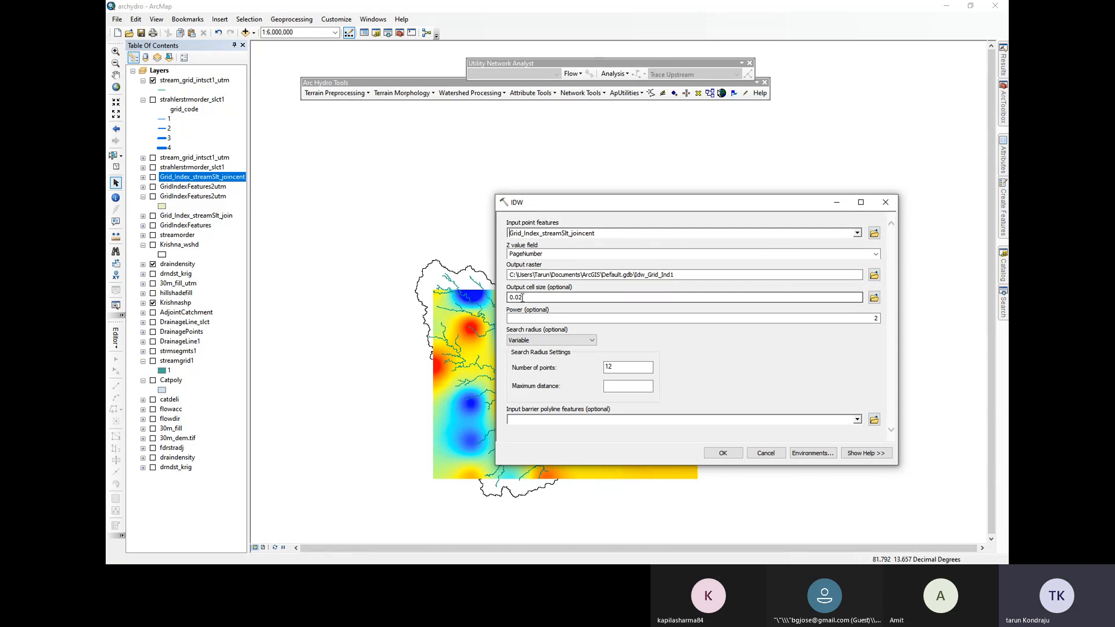
{"action": "left_click_drag", "start_coordinate": [522, 297], "coordinate": [504, 297]}
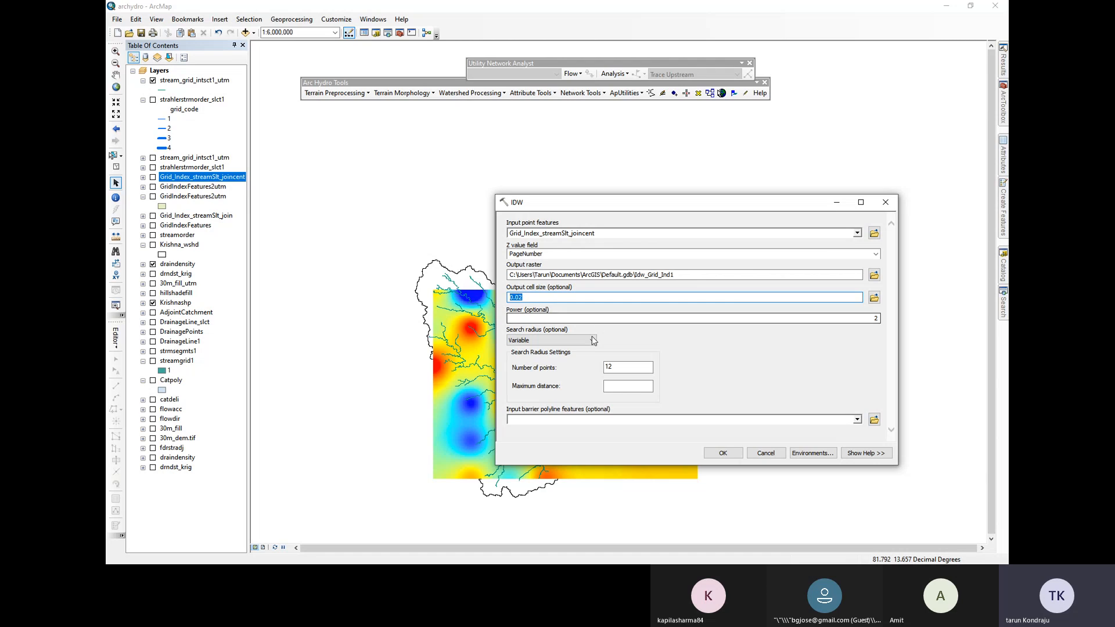
{"action": "left_click", "coordinate": [782, 453]}
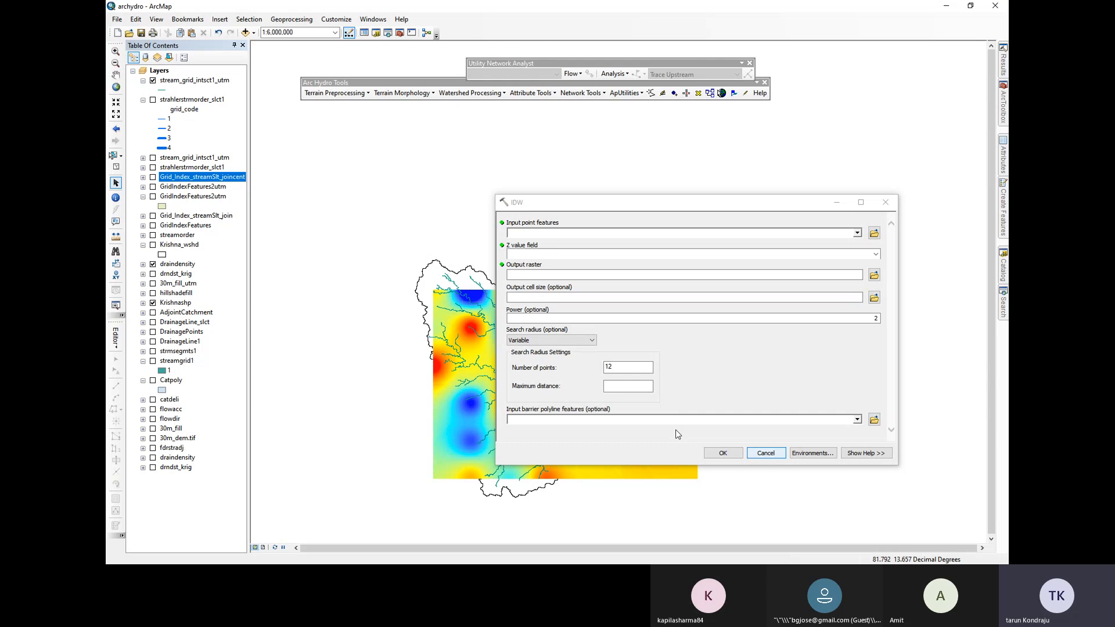
{"action": "left_click", "coordinate": [760, 453]}
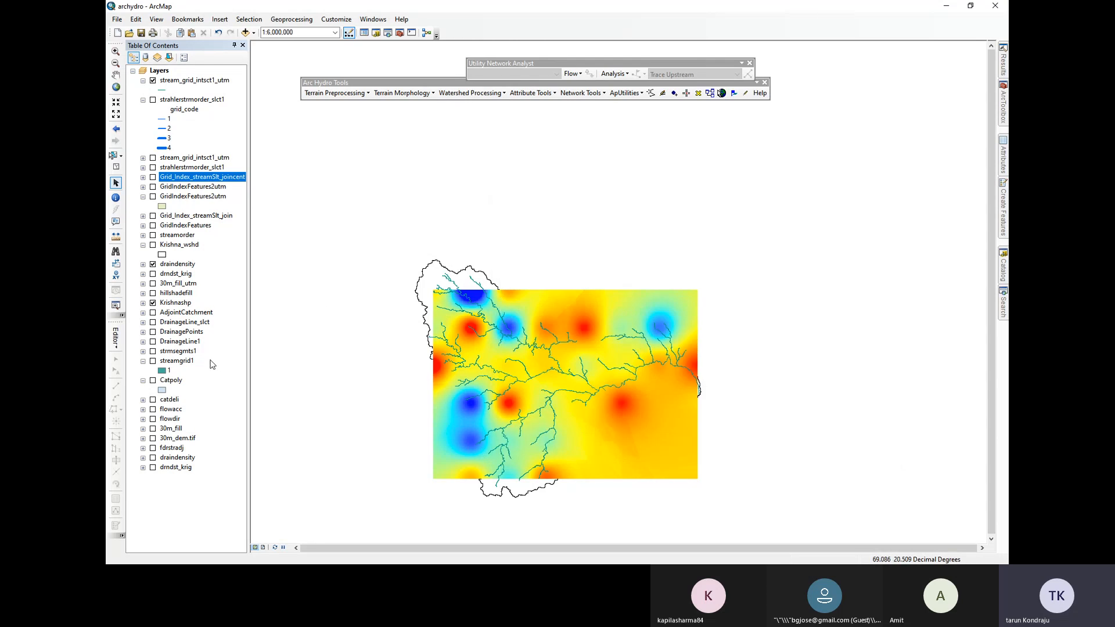
Turn on the drndst_krig raster and compare it with the draindensity raster by toggling draindensity off and on
{"action": "left_click", "coordinate": [153, 274]}
{"action": "left_click", "coordinate": [153, 265]}
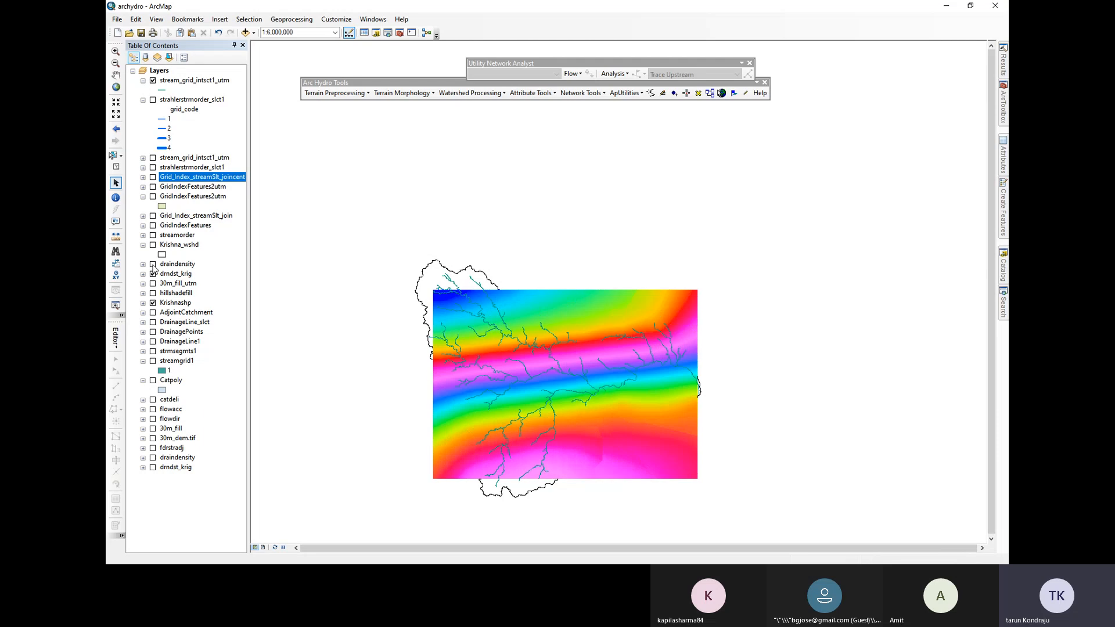
{"action": "left_click", "coordinate": [152, 264]}
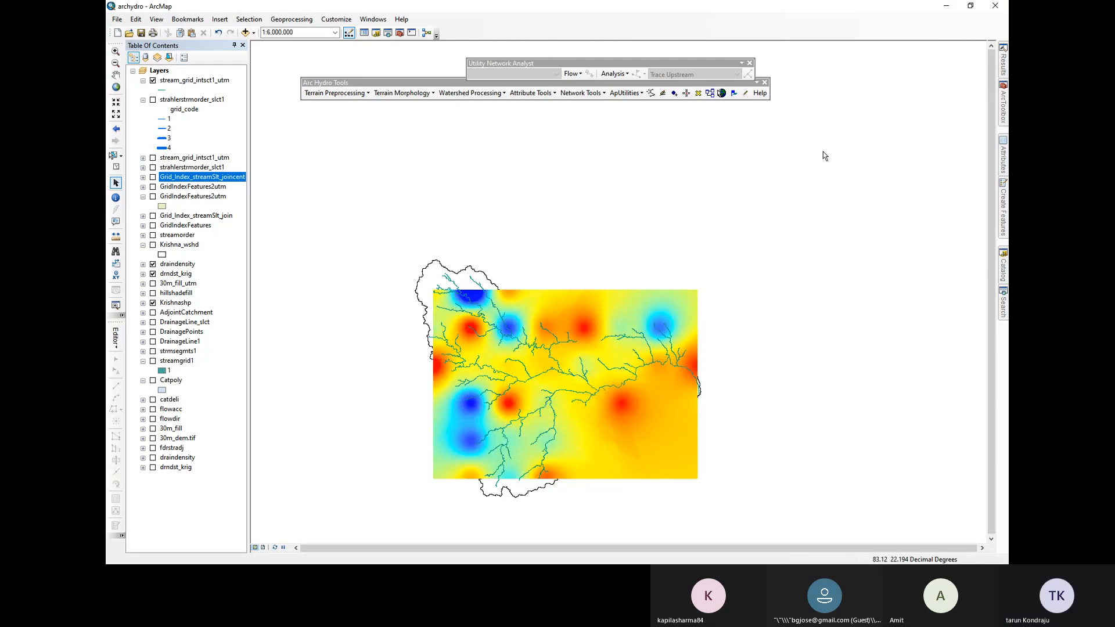
Open the 3D Analyst Spline tool with Grid_Index_streamSlt_joincent as input points, Shape_Length_1 as Z value field and REGULARIZED spline type
{"action": "mouse_move", "coordinate": [1007, 93]}
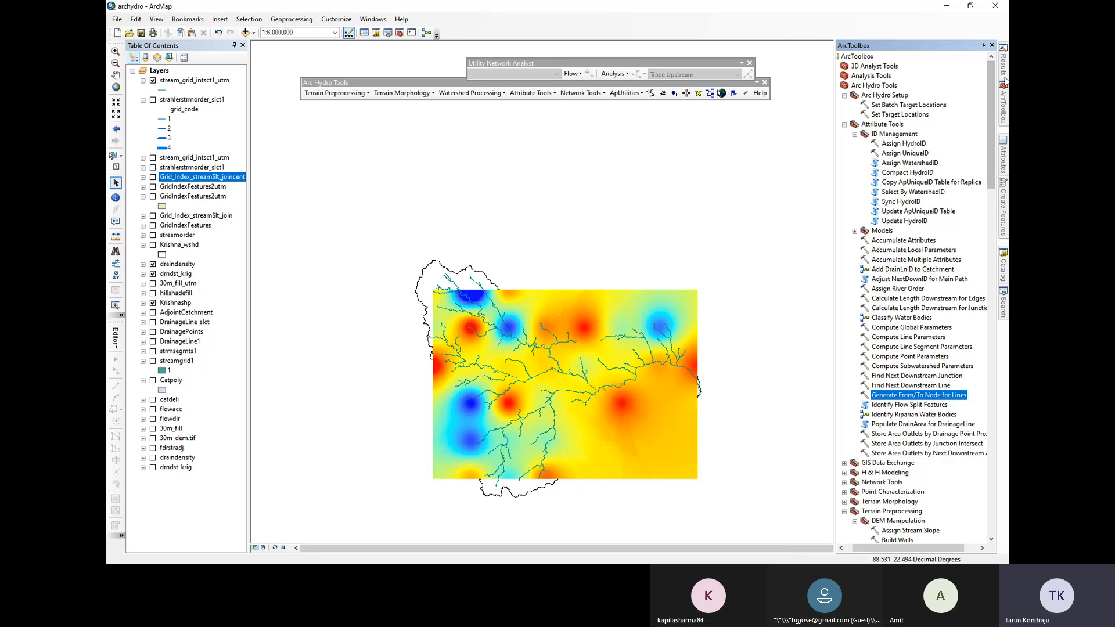
{"action": "mouse_move", "coordinate": [1004, 296]}
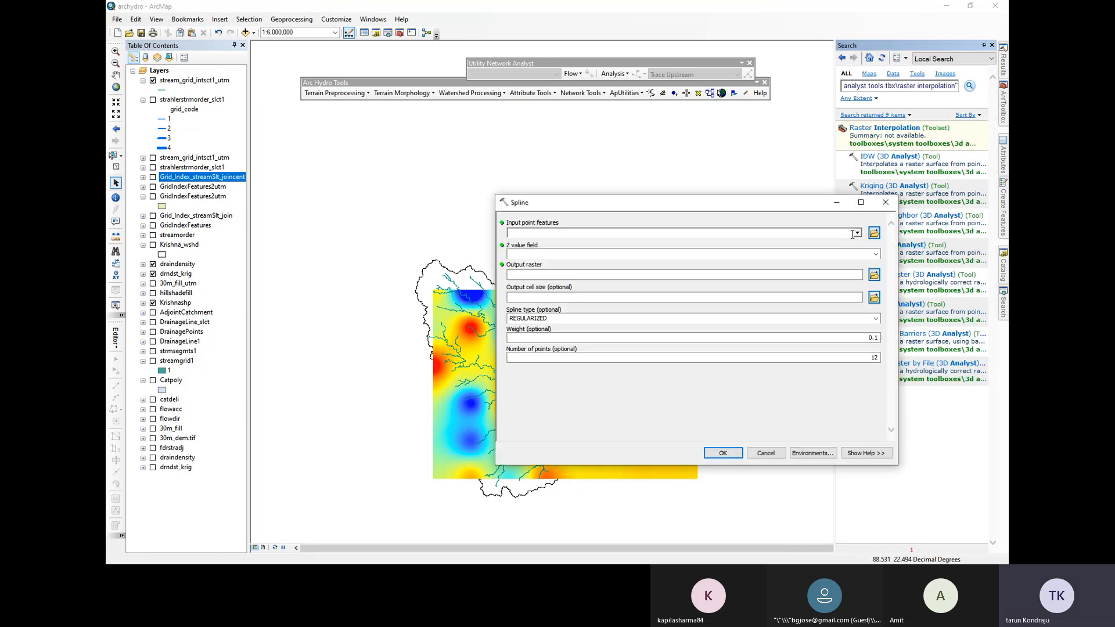
{"action": "left_click", "coordinate": [856, 233]}
{"action": "left_click", "coordinate": [534, 244]}
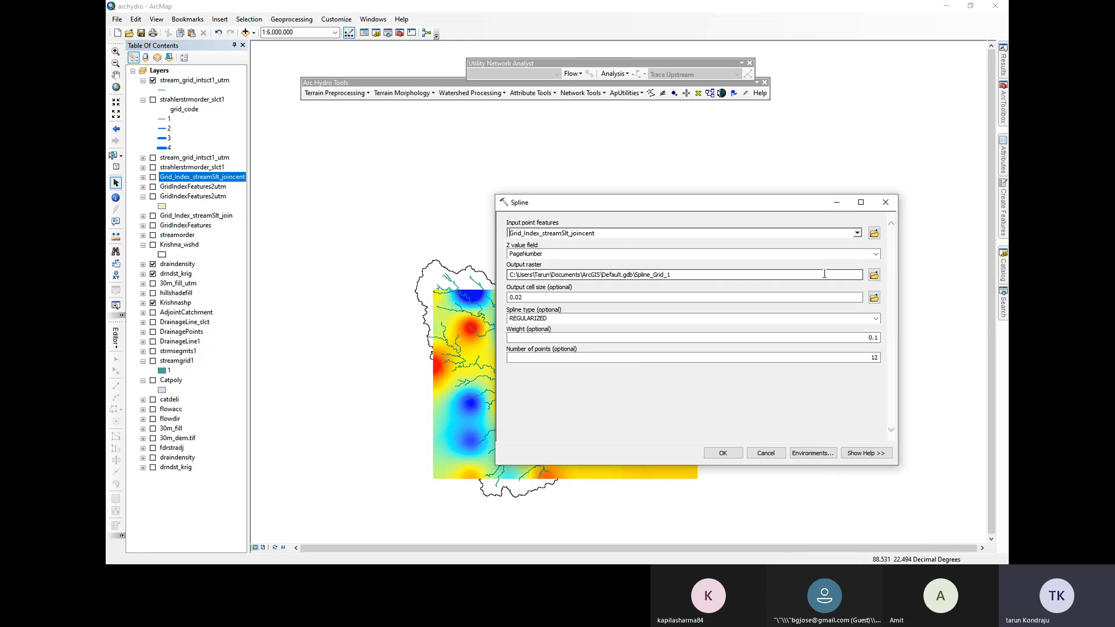
{"action": "left_click", "coordinate": [879, 254]}
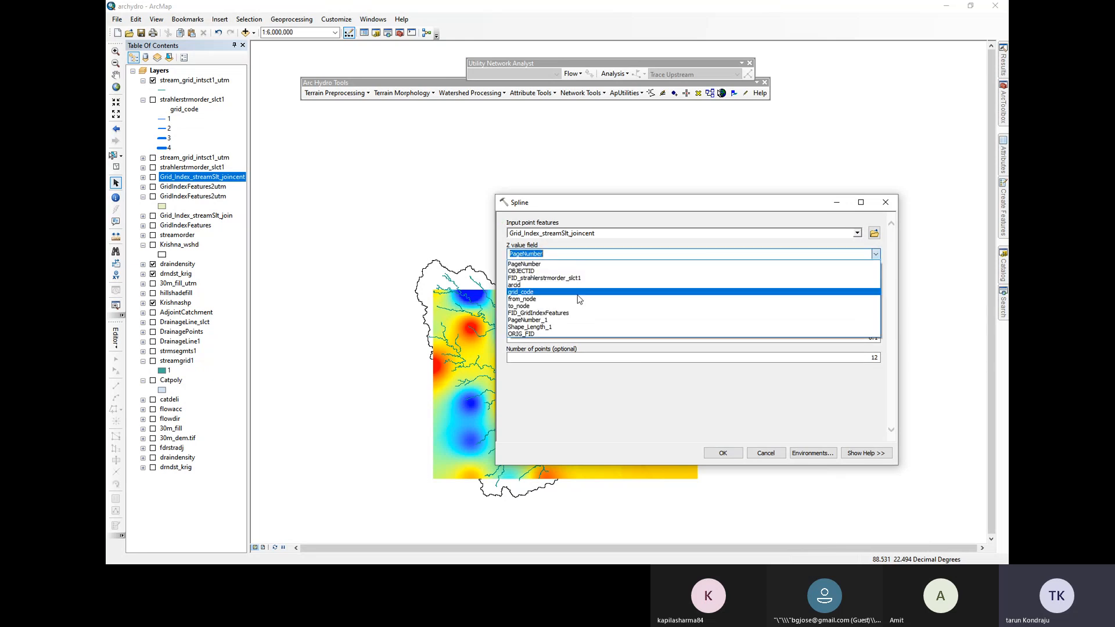
{"action": "left_click", "coordinate": [546, 326]}
{"action": "left_click", "coordinate": [558, 254]}
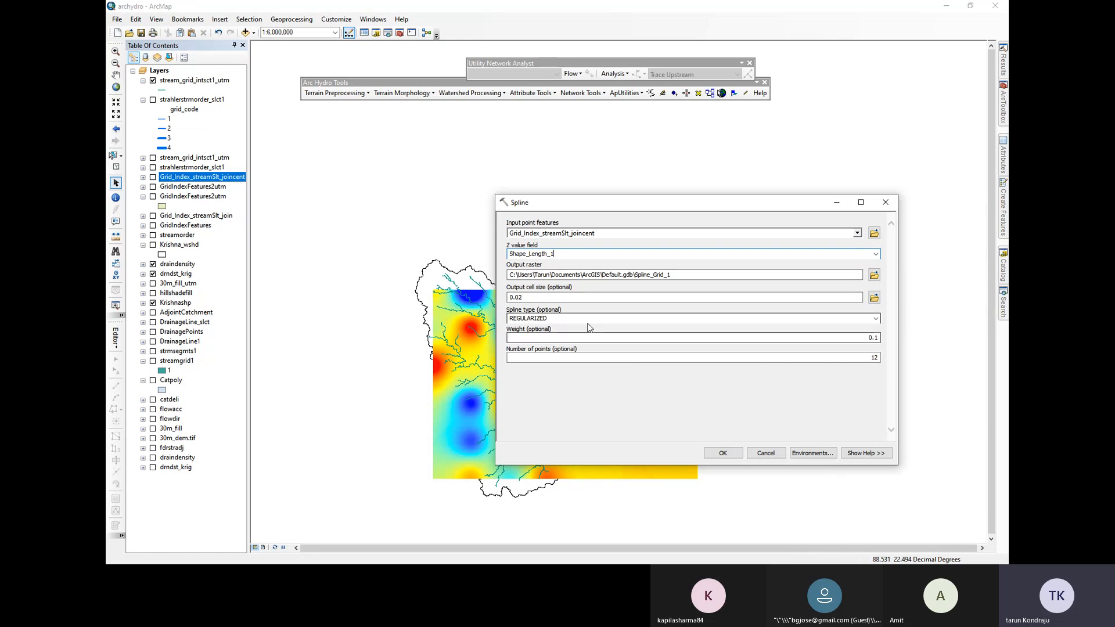
{"action": "left_click", "coordinate": [867, 318]}
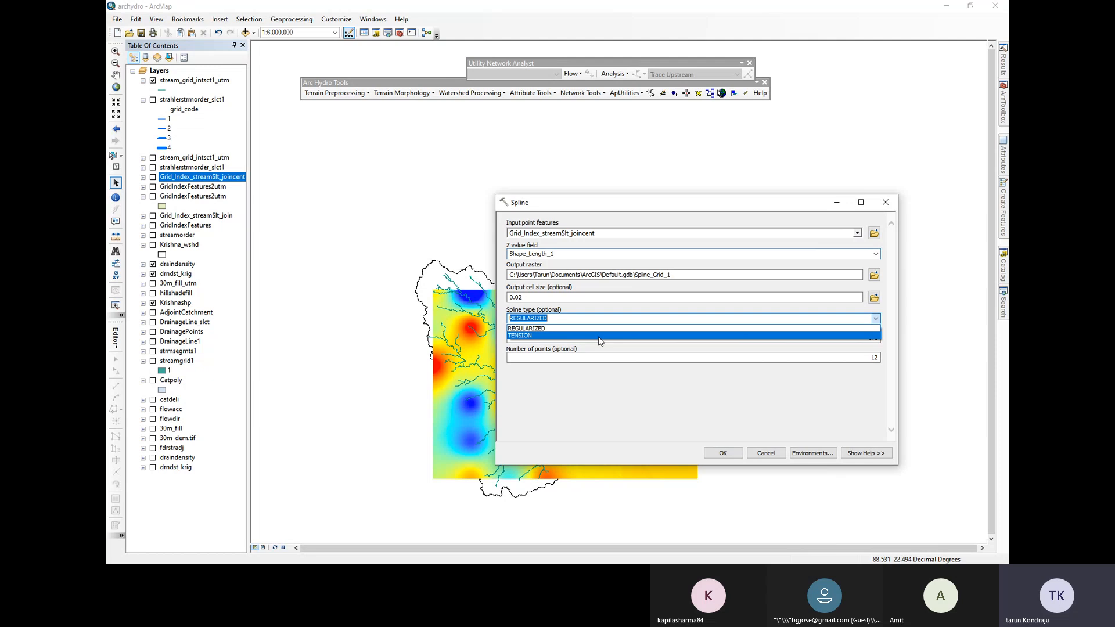
{"action": "left_click", "coordinate": [543, 332]}
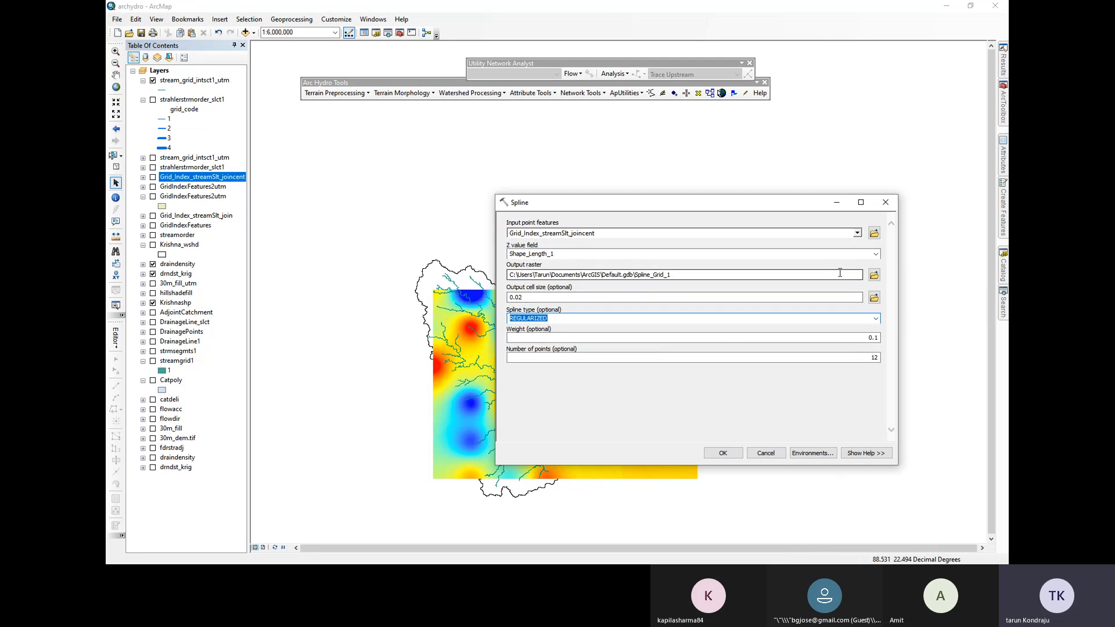
Save the output raster as spline in archydro.gdb and run the Spline interpolation
{"action": "left_click", "coordinate": [874, 275]}
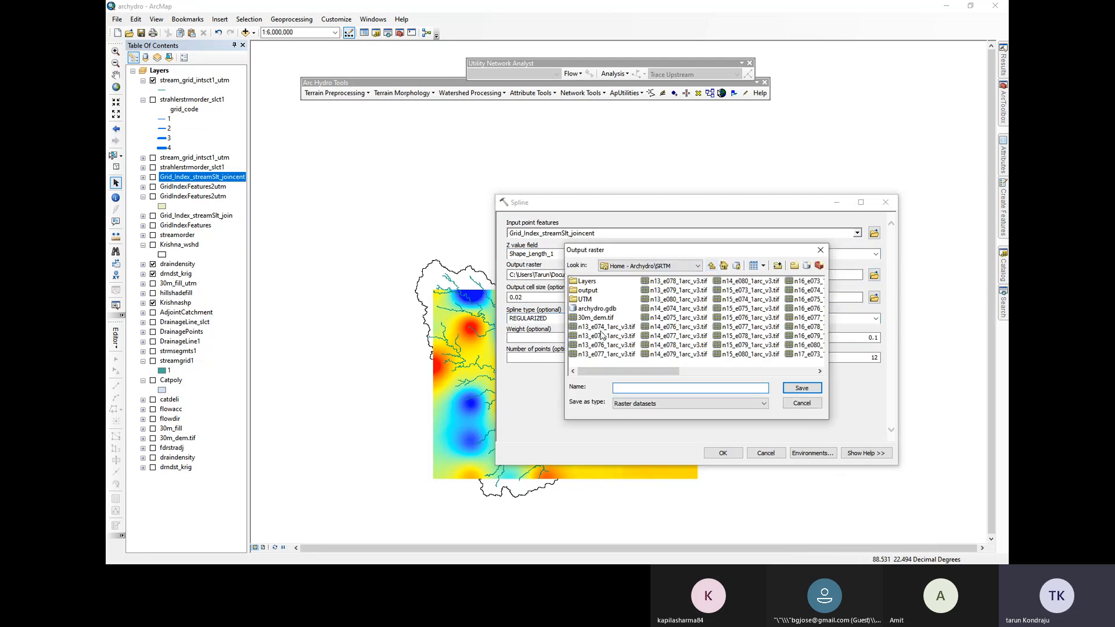
{"action": "left_click", "coordinate": [593, 311]}
{"action": "double_click", "coordinate": [593, 311]}
{"action": "left_click", "coordinate": [644, 389]}
{"action": "type", "text": "s"}
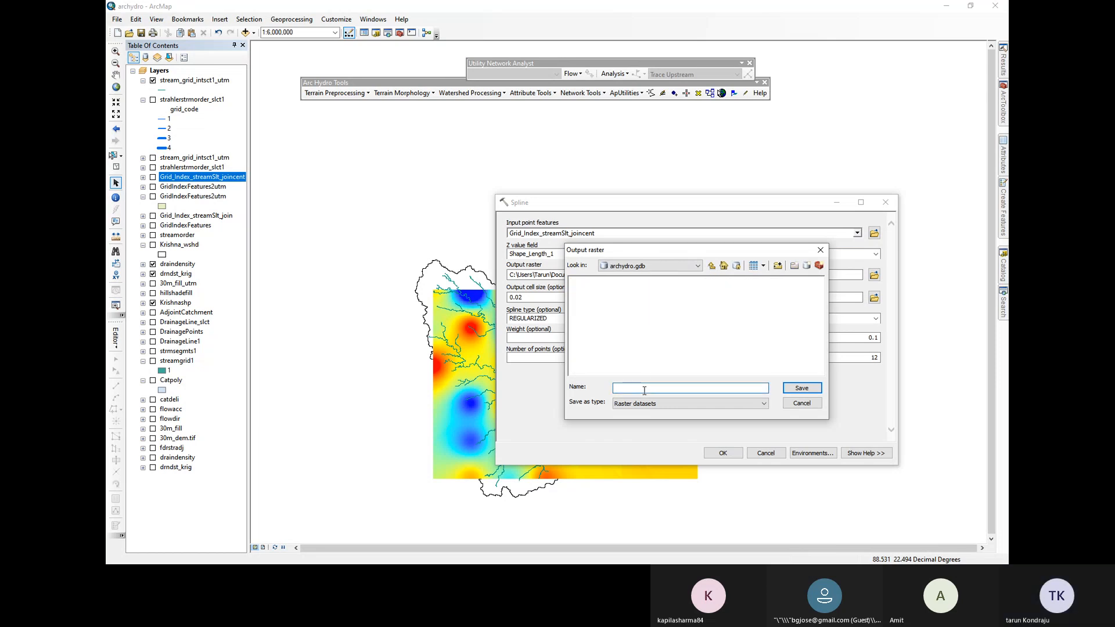
{"action": "type", "text": "pline"}
{"action": "key", "text": "Return"}
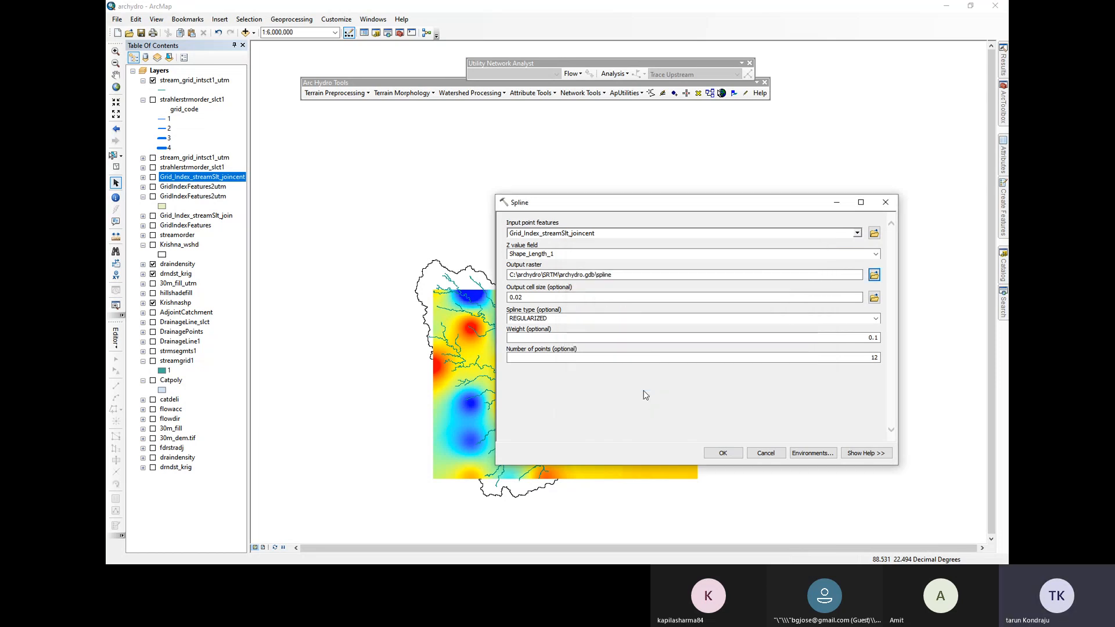
{"action": "left_click", "coordinate": [723, 453]}
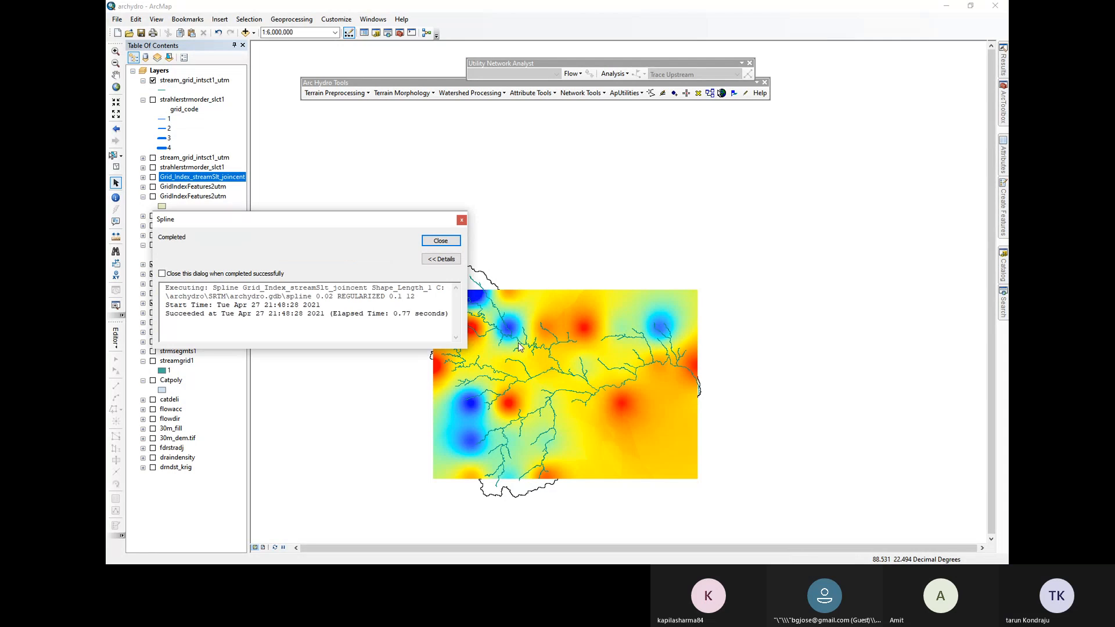
{"action": "left_click", "coordinate": [444, 240]}
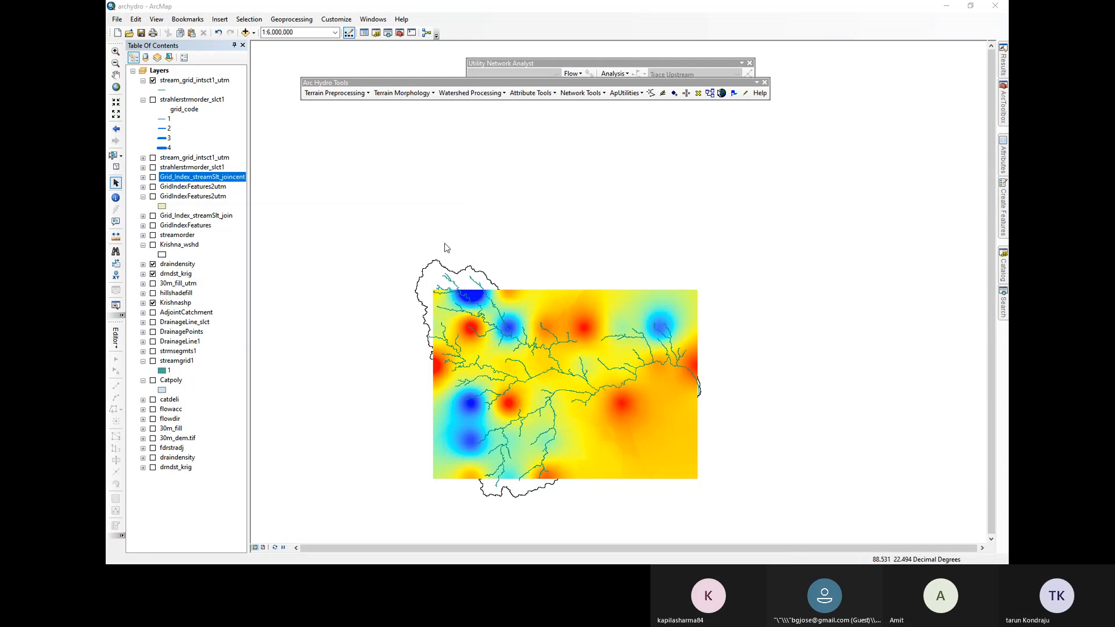
Add the spline raster from archydro.gdb to the map
{"action": "left_click", "coordinate": [244, 32]}
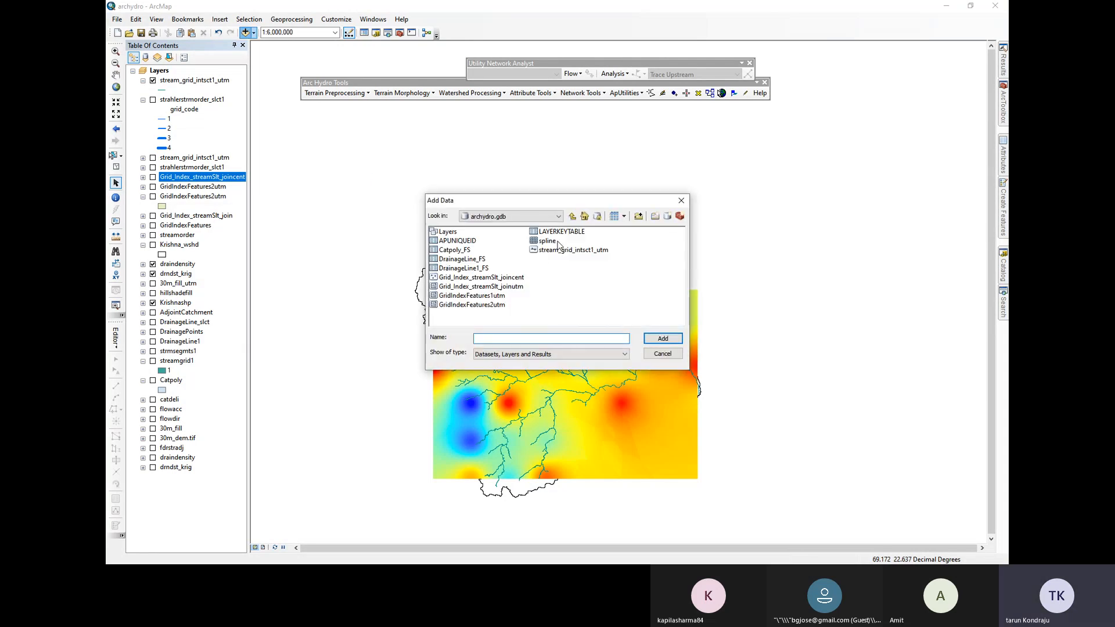
{"action": "left_click", "coordinate": [549, 241]}
{"action": "left_click", "coordinate": [663, 338]}
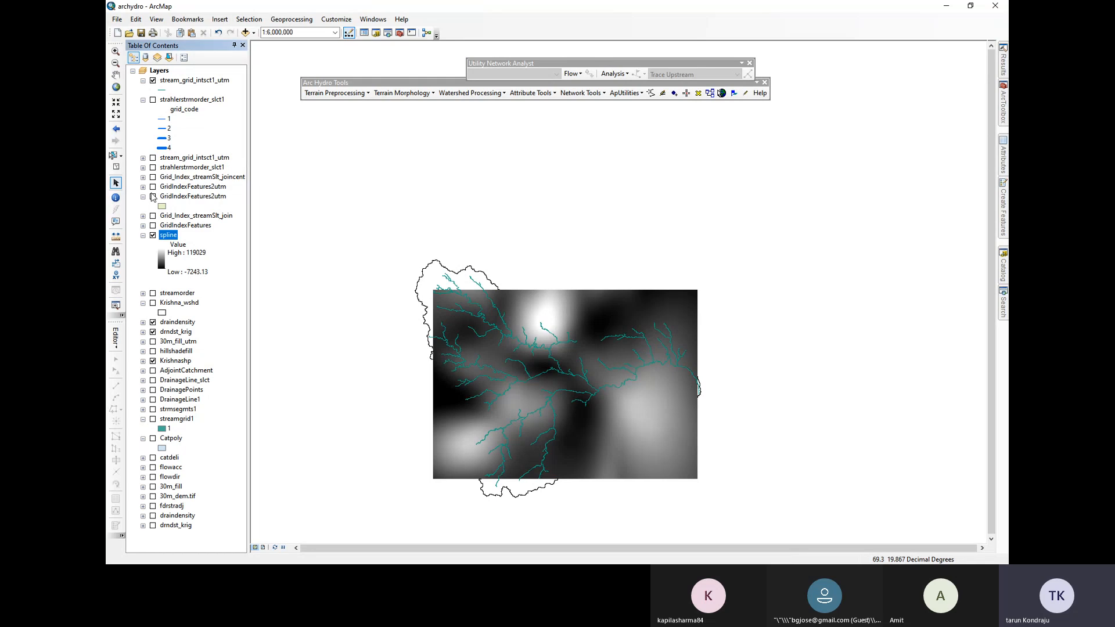
Symbolize the spline raster with a stretched red-yellow-blue color ramp, blue for high values
{"action": "right_click", "coordinate": [164, 234]}
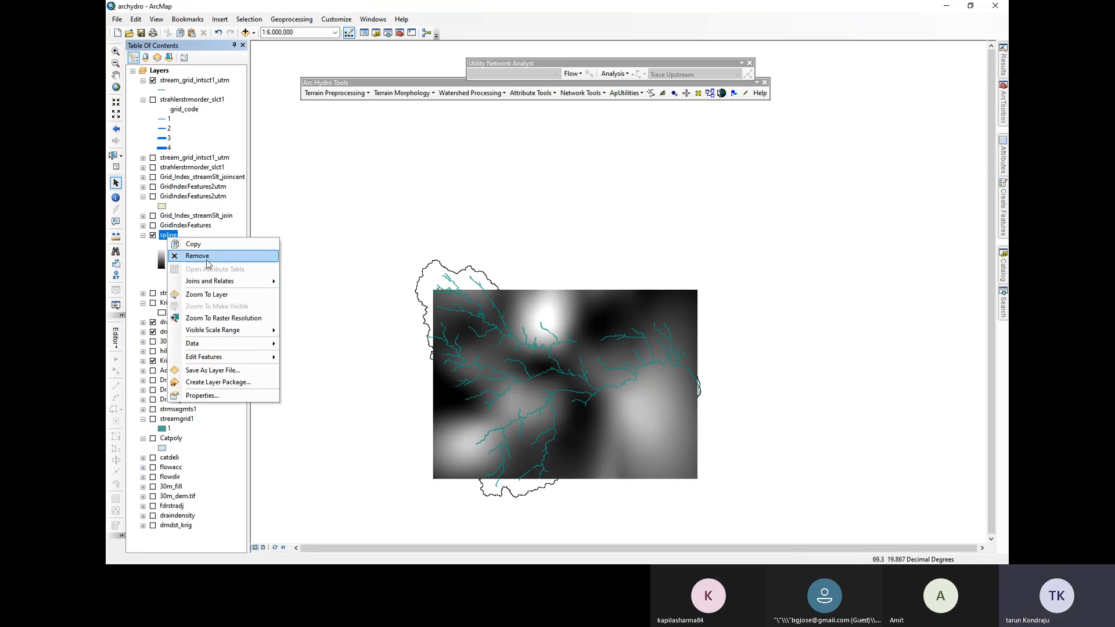
{"action": "left_click", "coordinate": [224, 397]}
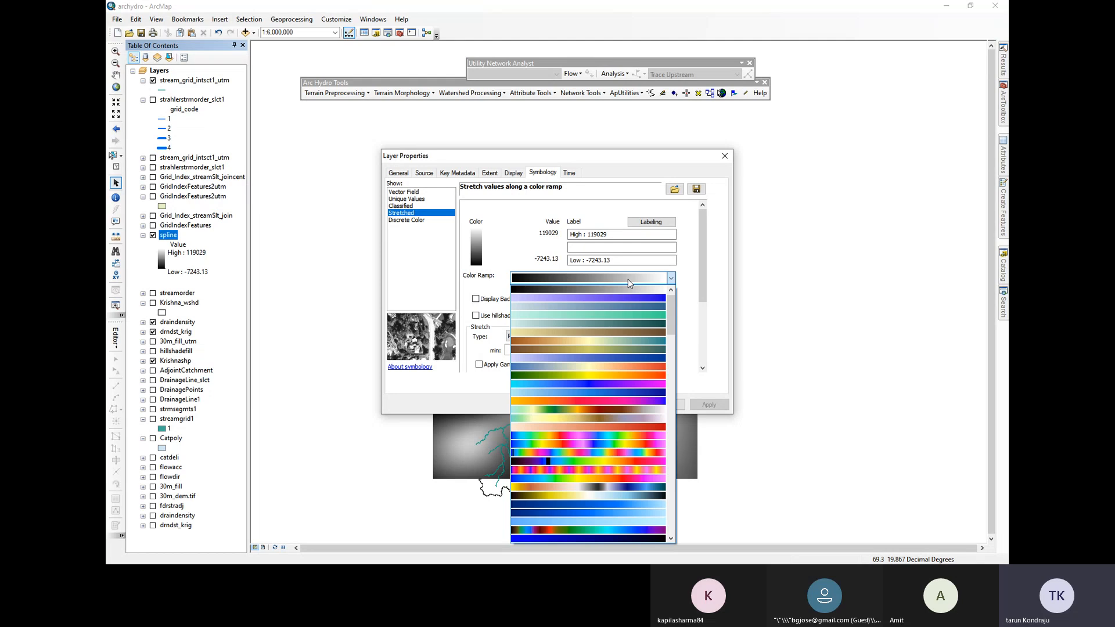
{"action": "scroll", "coordinate": [650, 348], "scroll_direction": "down", "scroll_amount": 3}
{"action": "left_click", "coordinate": [662, 354]}
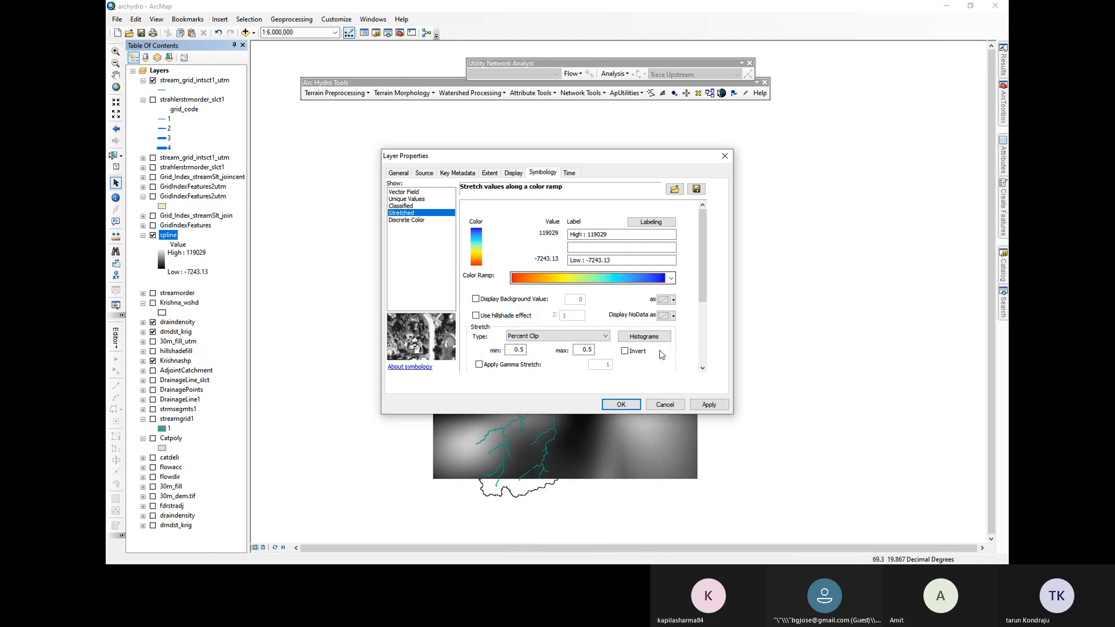
{"action": "left_click", "coordinate": [707, 405]}
{"action": "left_click", "coordinate": [621, 405]}
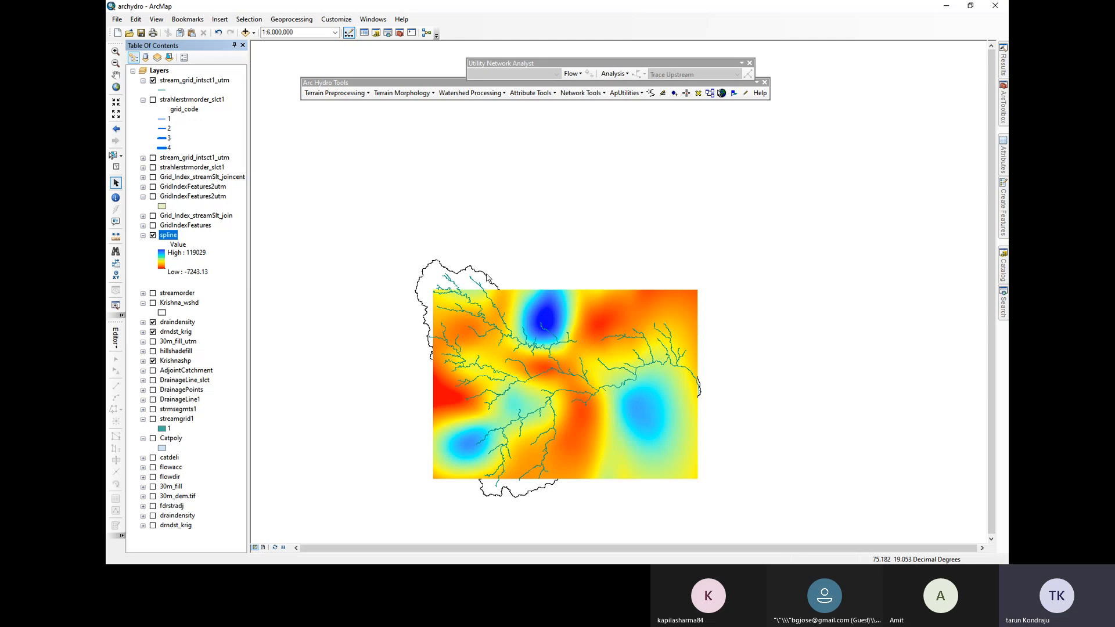
Hide the spline, draindensity and drndst_krig rasters so that only the streams and basin boundary are displayed
{"action": "left_click", "coordinate": [153, 235]}
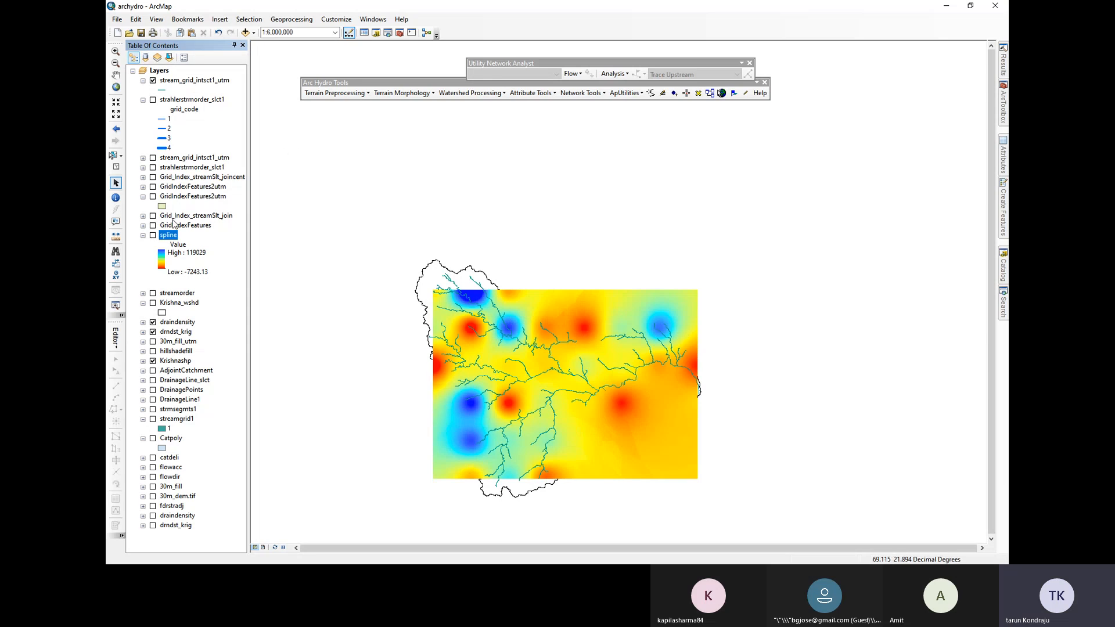
{"action": "left_click", "coordinate": [154, 322]}
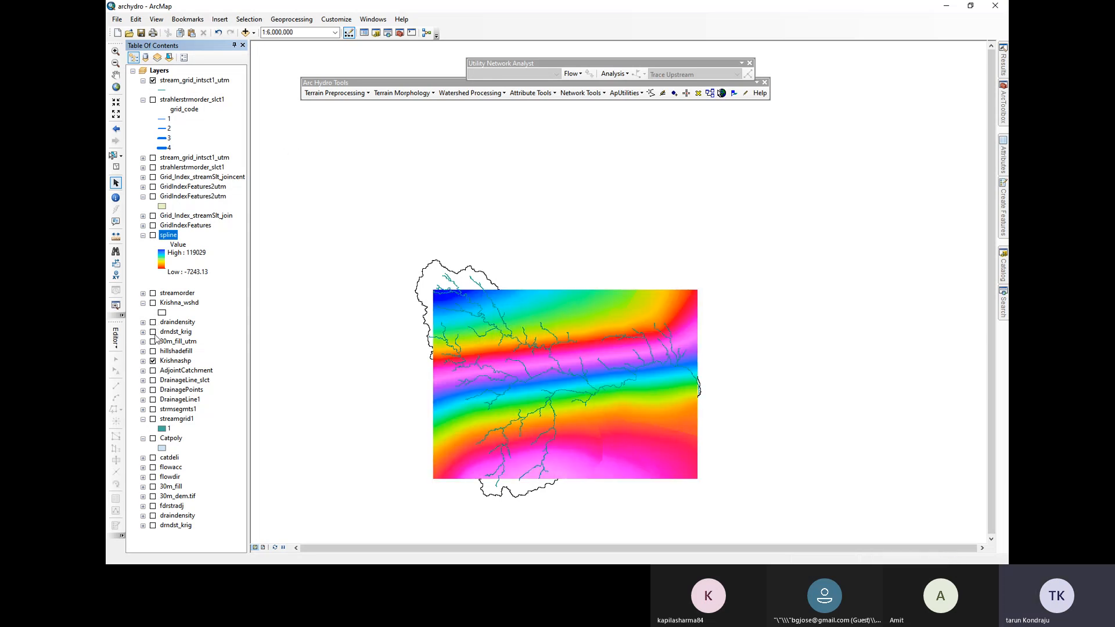
{"action": "left_click", "coordinate": [152, 332]}
Browse the weather folder inside the nsm project folder for weather station data that could be added to the map
{"action": "left_click", "coordinate": [248, 33]}
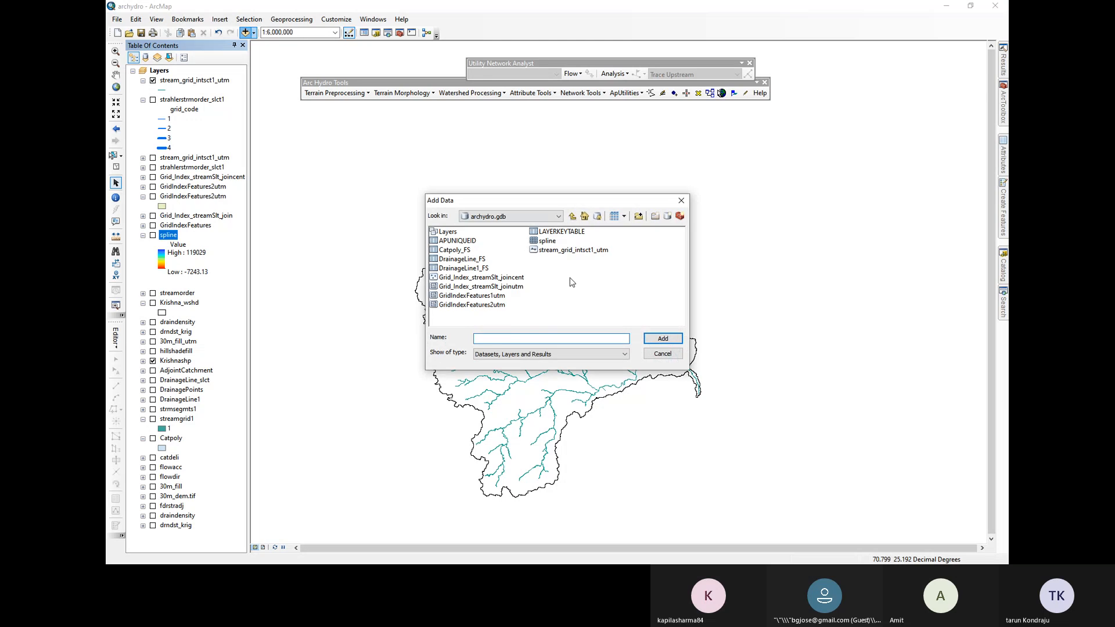
{"action": "left_click", "coordinate": [572, 218]}
{"action": "left_click", "coordinate": [558, 217]}
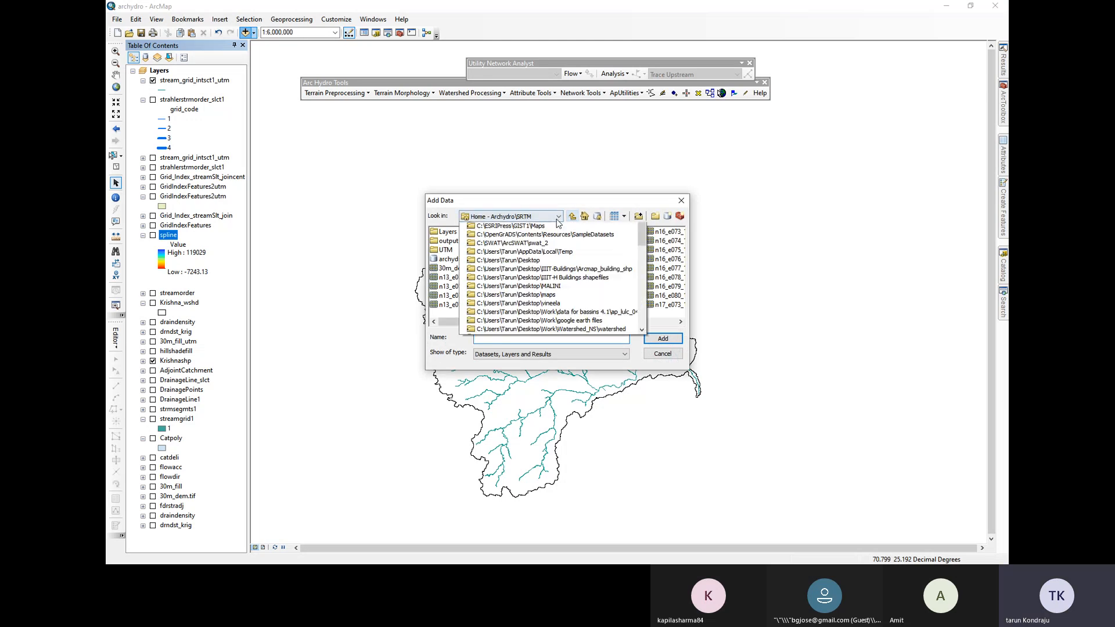
{"action": "scroll", "coordinate": [522, 238], "scroll_direction": "down", "scroll_amount": 3}
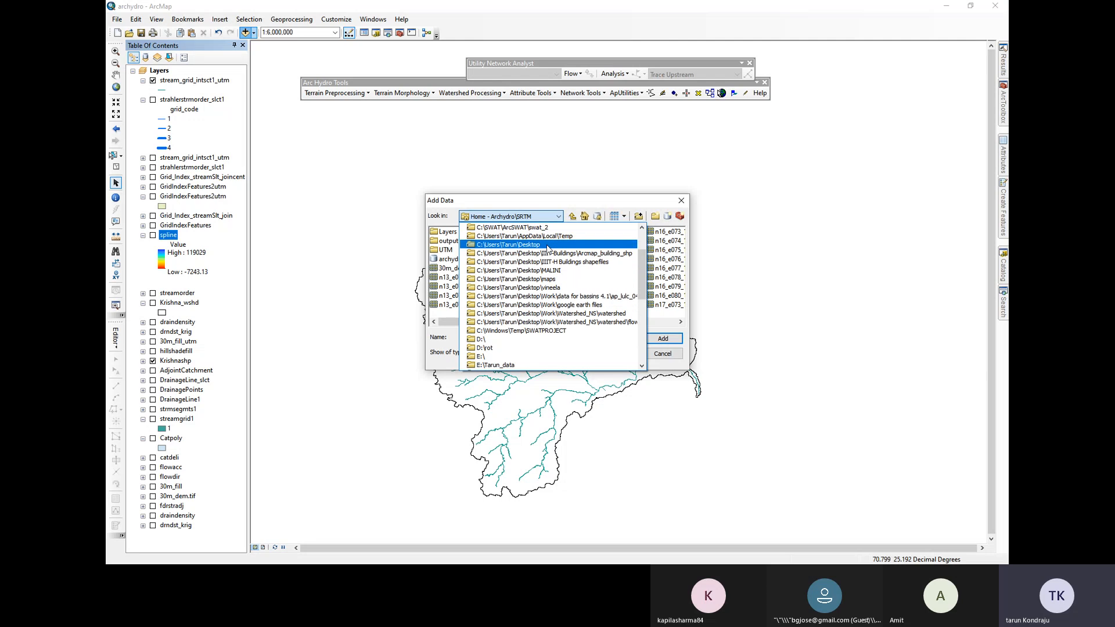
{"action": "left_click", "coordinate": [505, 227]}
{"action": "double_click", "coordinate": [441, 232]}
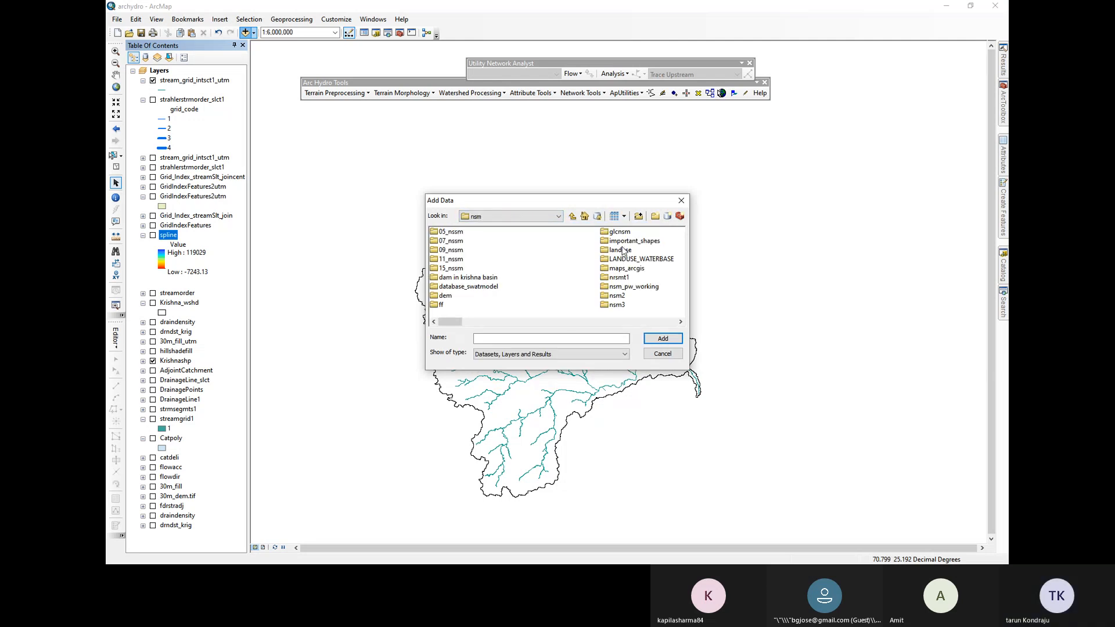
{"action": "scroll", "coordinate": [622, 256], "scroll_direction": "down", "scroll_amount": 5}
{"action": "scroll", "coordinate": [462, 261], "scroll_direction": "up", "scroll_amount": 2}
{"action": "double_click", "coordinate": [464, 243]}
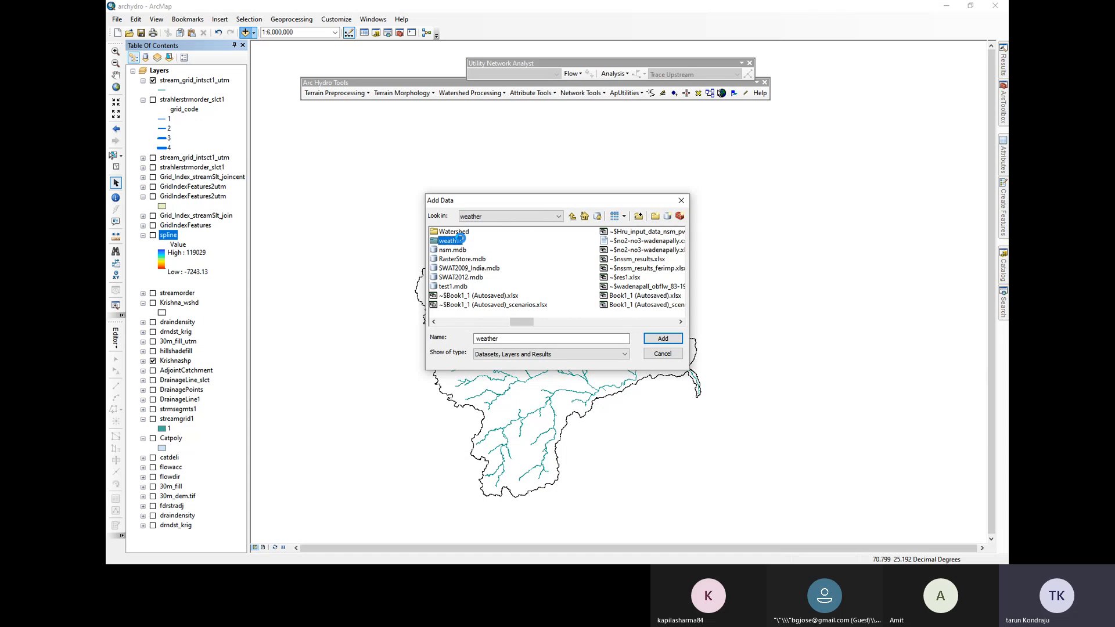
{"action": "scroll", "coordinate": [546, 279], "scroll_direction": "up", "scroll_amount": 4}
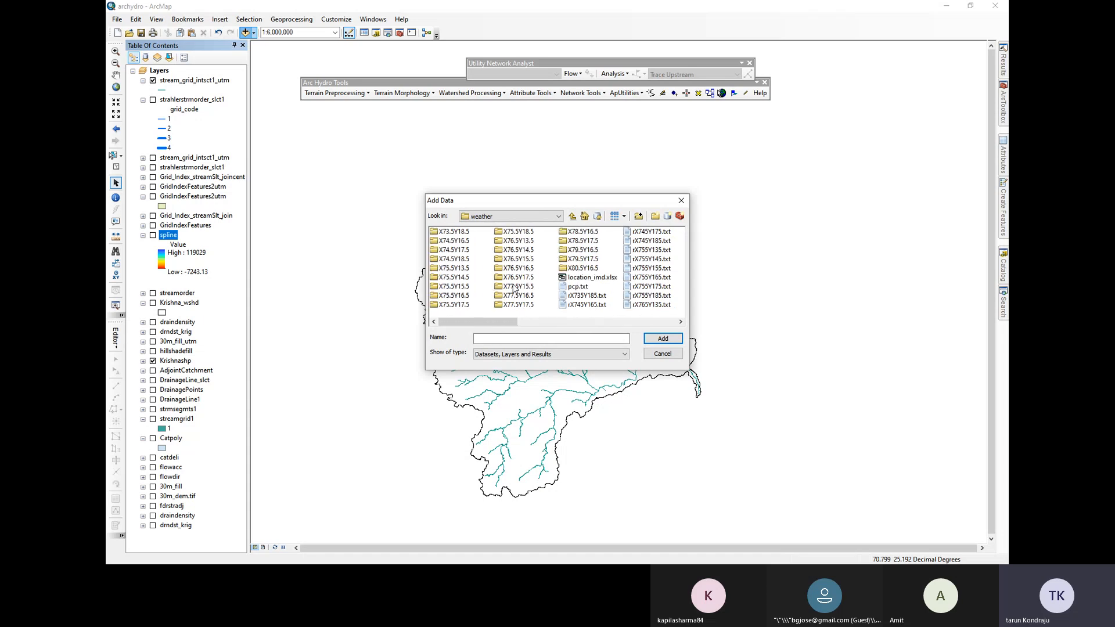
{"action": "scroll", "coordinate": [621, 284], "scroll_direction": "down", "scroll_amount": 6}
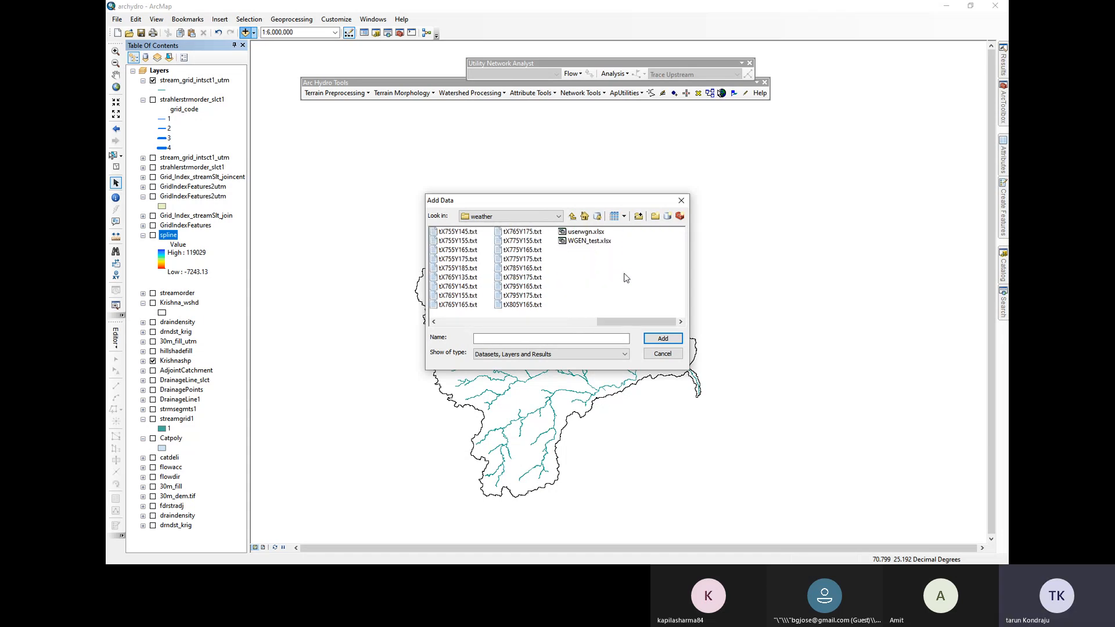
{"action": "scroll", "coordinate": [581, 243], "scroll_direction": "up", "scroll_amount": 6}
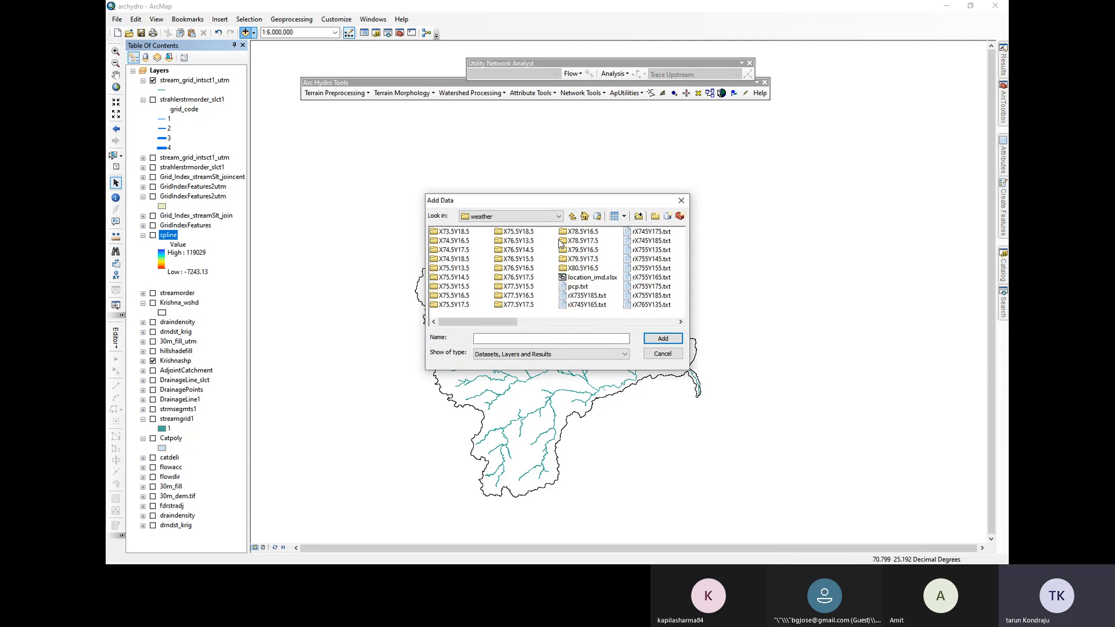
Add try.shp from the important_shapes folder to the map and remove the layer again
{"action": "left_click", "coordinate": [575, 217]}
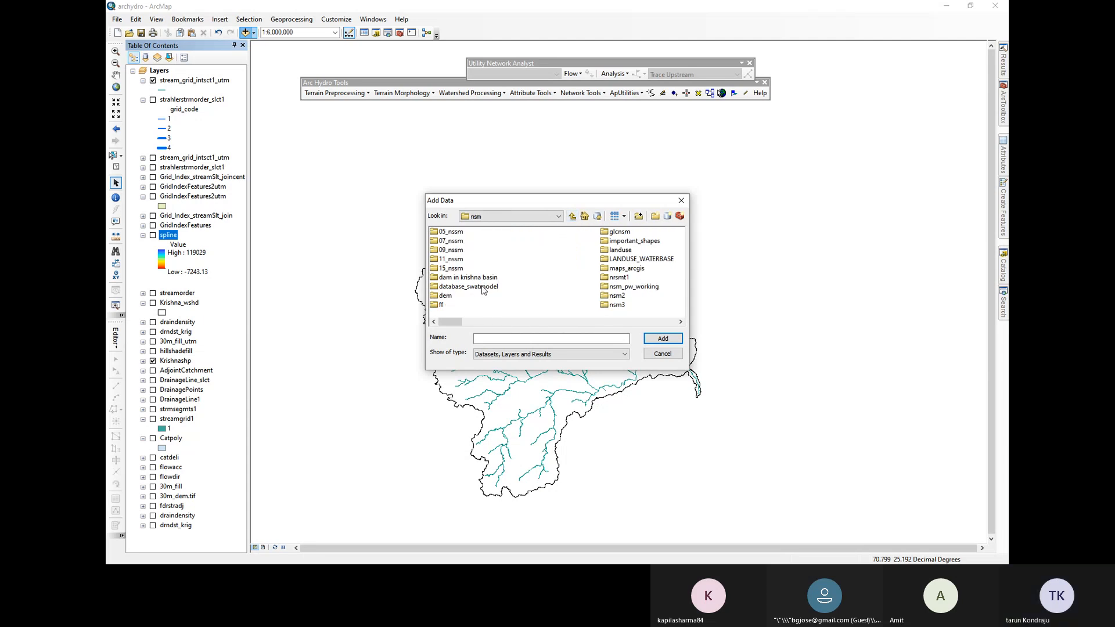
{"action": "double_click", "coordinate": [633, 240]}
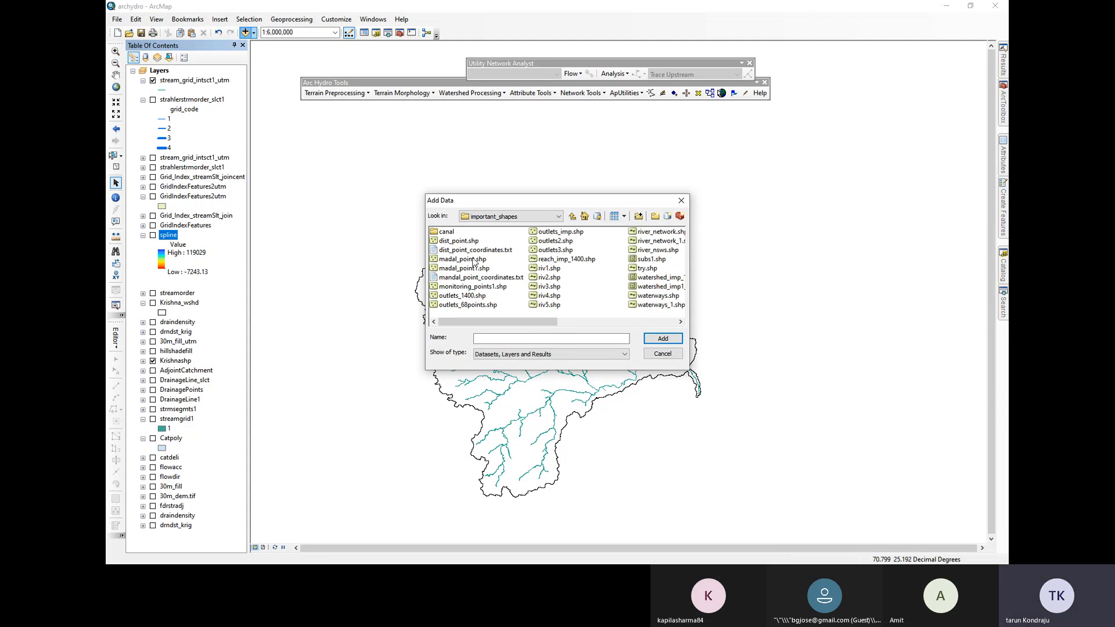
{"action": "scroll", "coordinate": [475, 261], "scroll_direction": "right", "scroll_amount": 3}
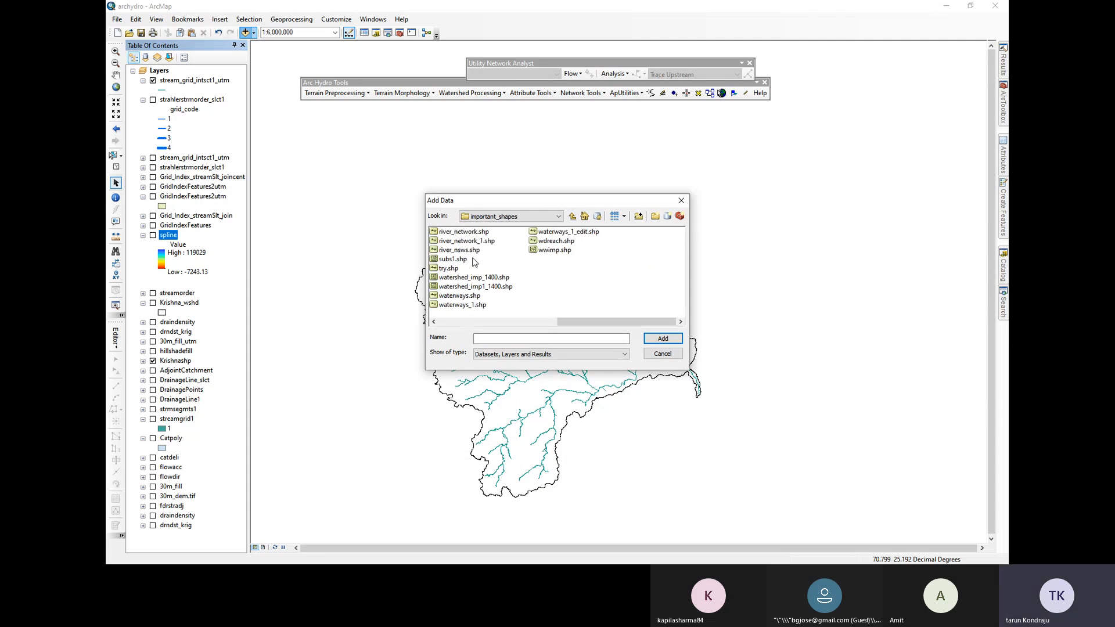
{"action": "left_click", "coordinate": [448, 269]}
{"action": "left_click", "coordinate": [662, 340]}
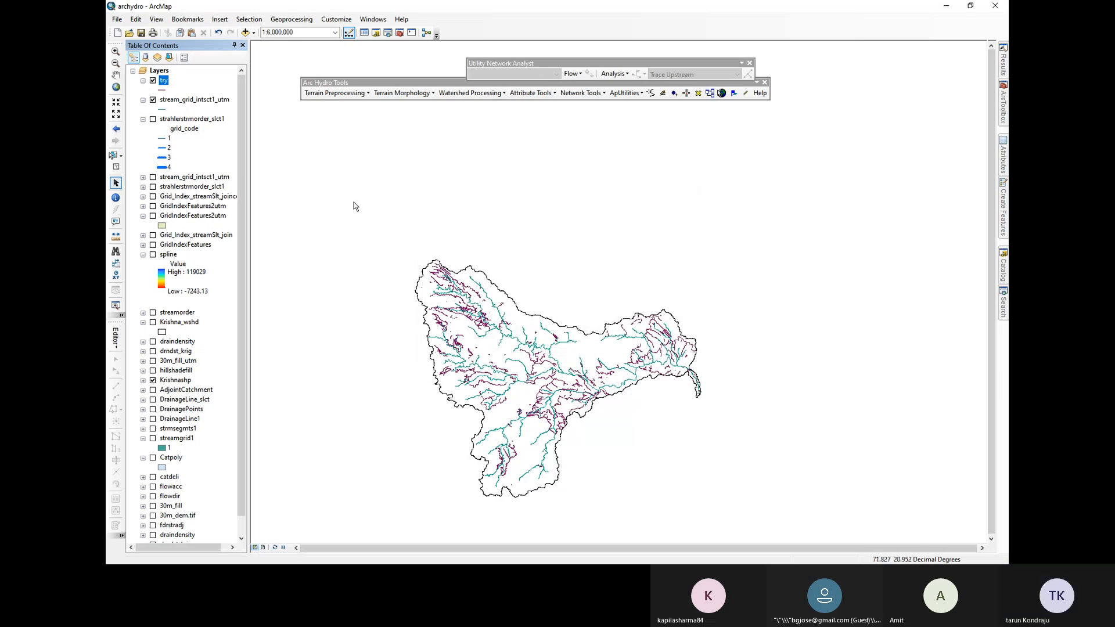
{"action": "right_click", "coordinate": [164, 80]}
{"action": "left_click", "coordinate": [180, 97]}
Check the important_shapes folder for monitoring points, then browse for data to add in the imd subfolder of the weather data folder
{"action": "left_click", "coordinate": [245, 32]}
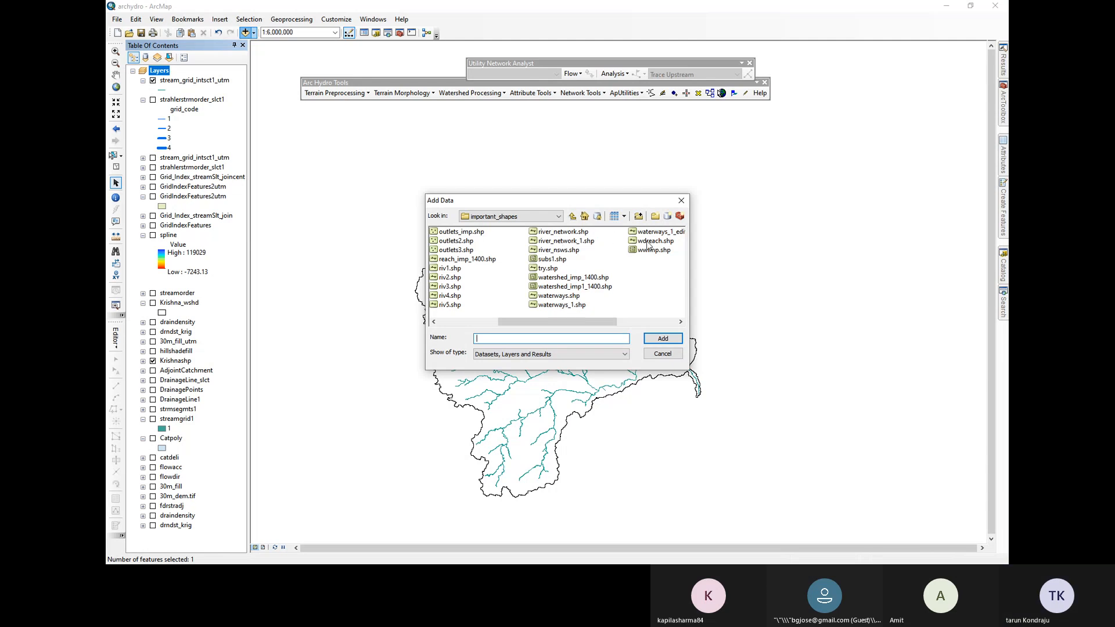
{"action": "scroll", "coordinate": [465, 272], "scroll_direction": "up", "scroll_amount": 2}
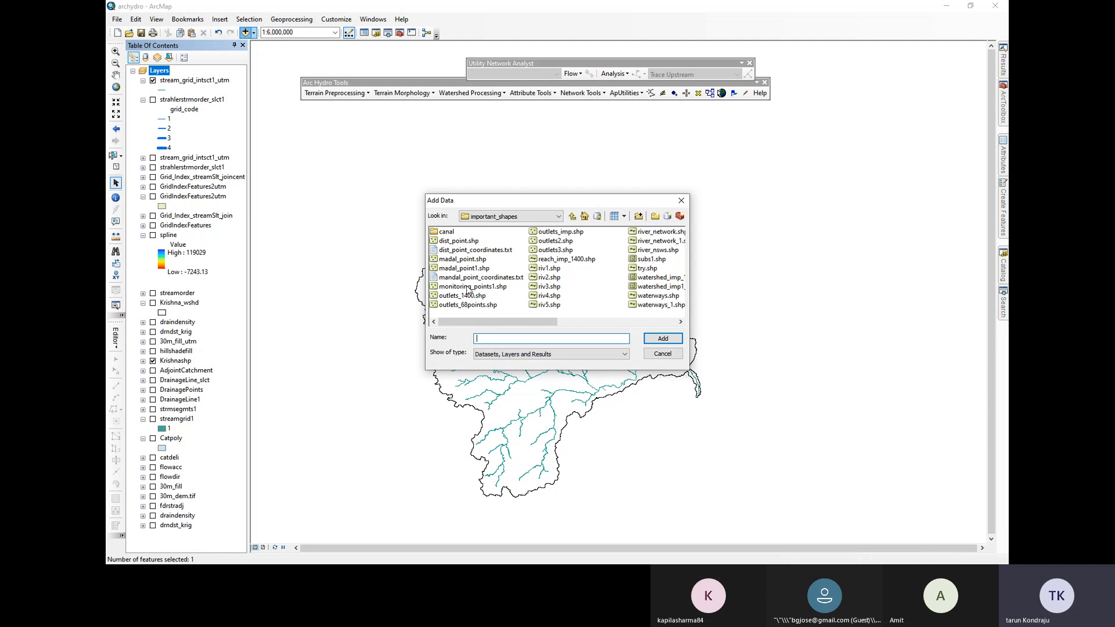
{"action": "left_click", "coordinate": [472, 287]}
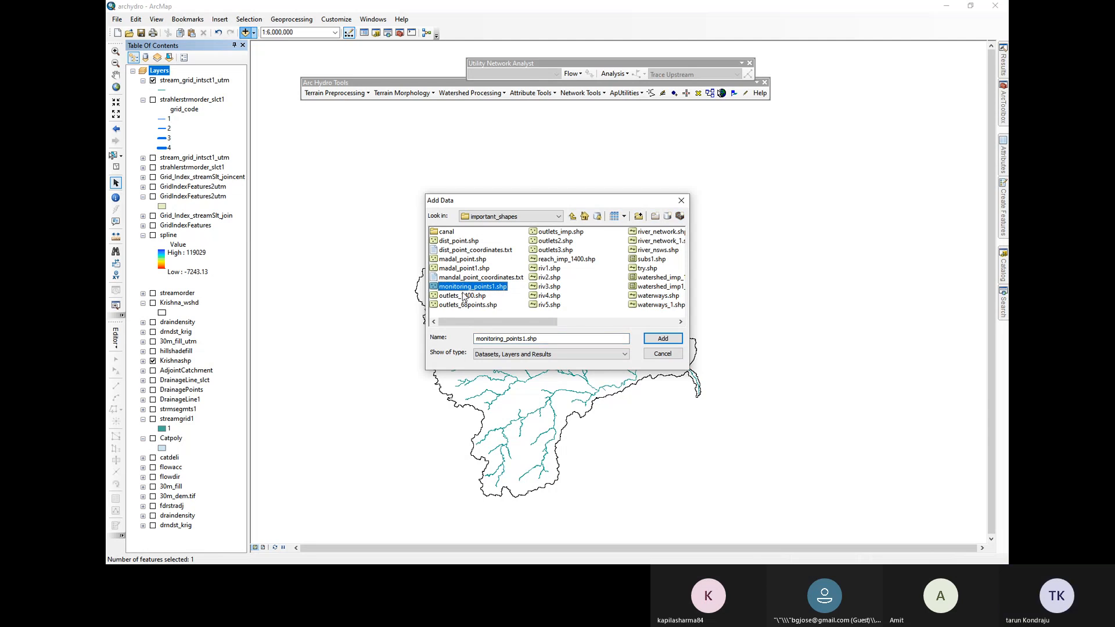
{"action": "left_click", "coordinate": [572, 216]}
{"action": "left_click", "coordinate": [539, 219]}
{"action": "scroll", "coordinate": [535, 326], "scroll_direction": "down", "scroll_amount": 3}
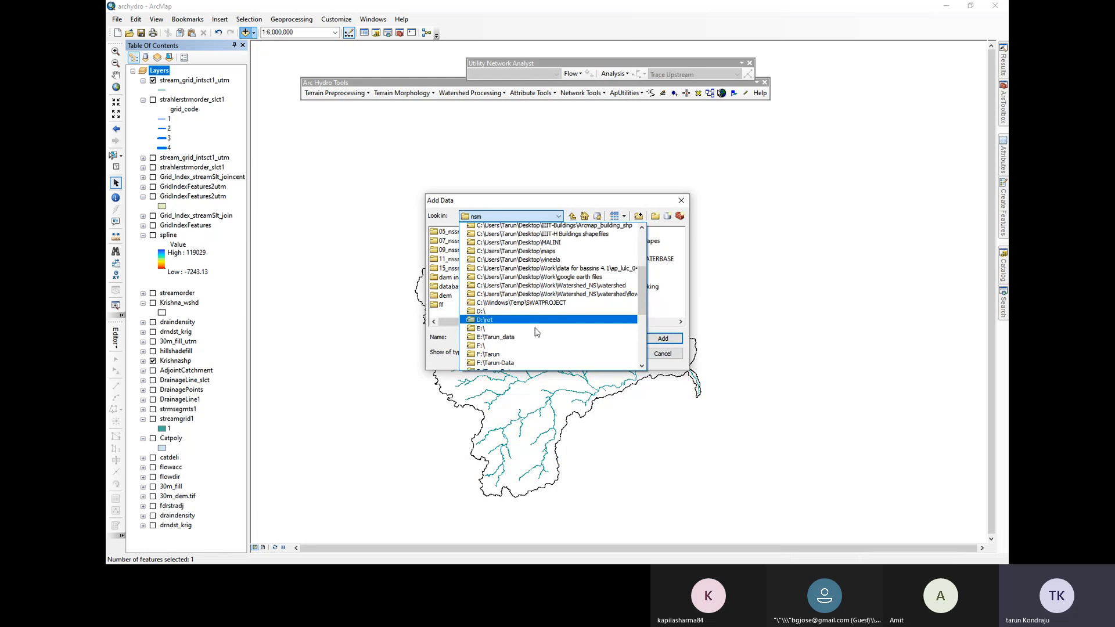
{"action": "left_click", "coordinate": [504, 305]}
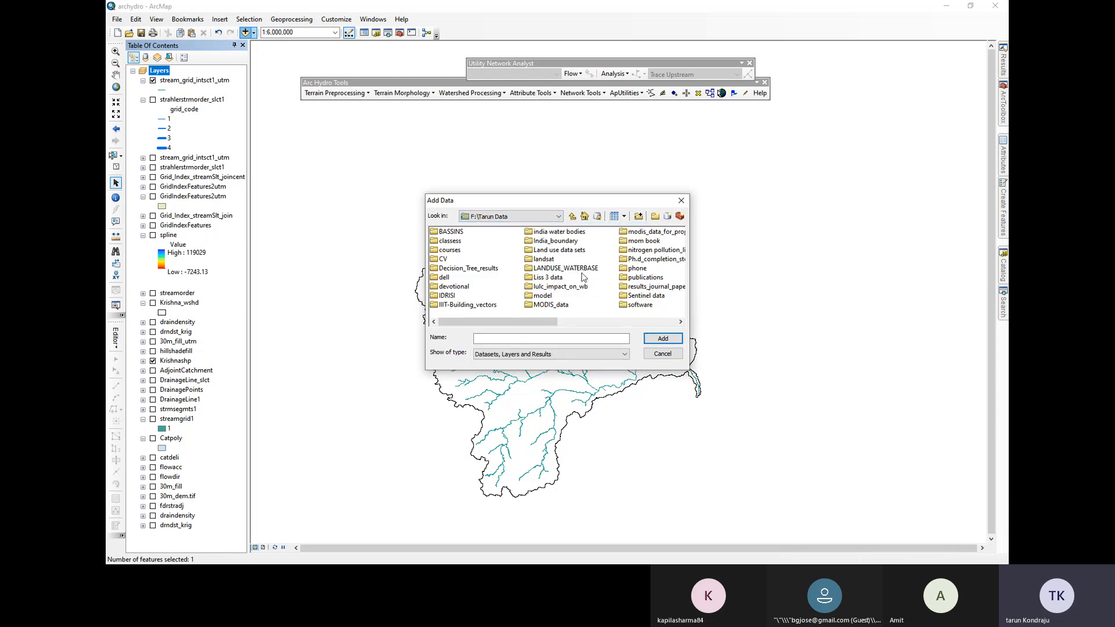
{"action": "scroll", "coordinate": [568, 299], "scroll_direction": "right", "scroll_amount": 3}
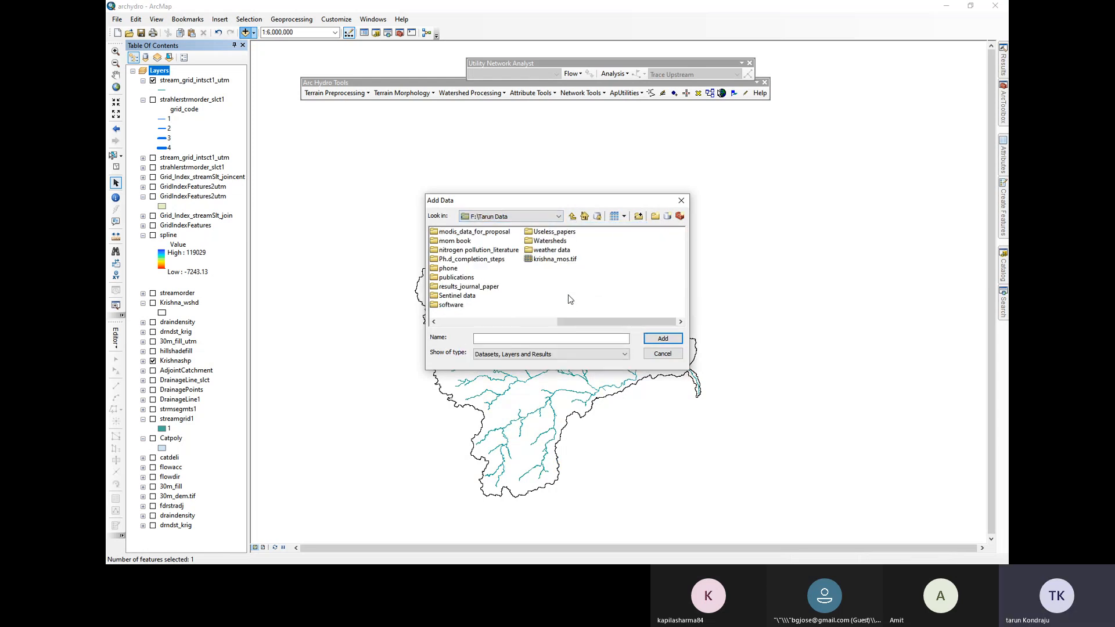
{"action": "double_click", "coordinate": [549, 250]}
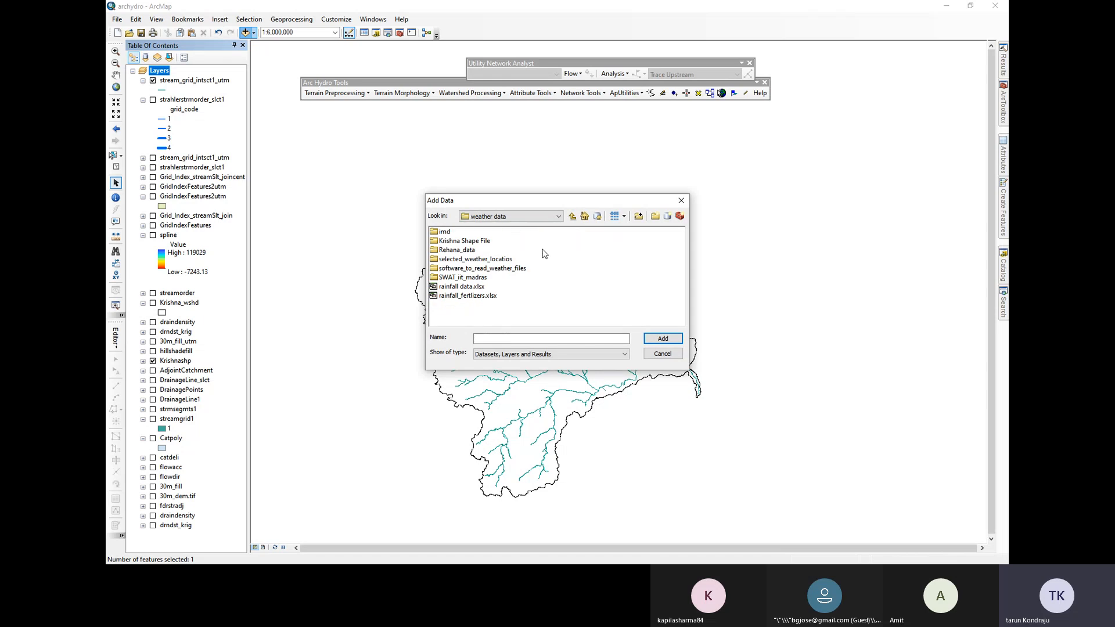
{"action": "double_click", "coordinate": [450, 233]}
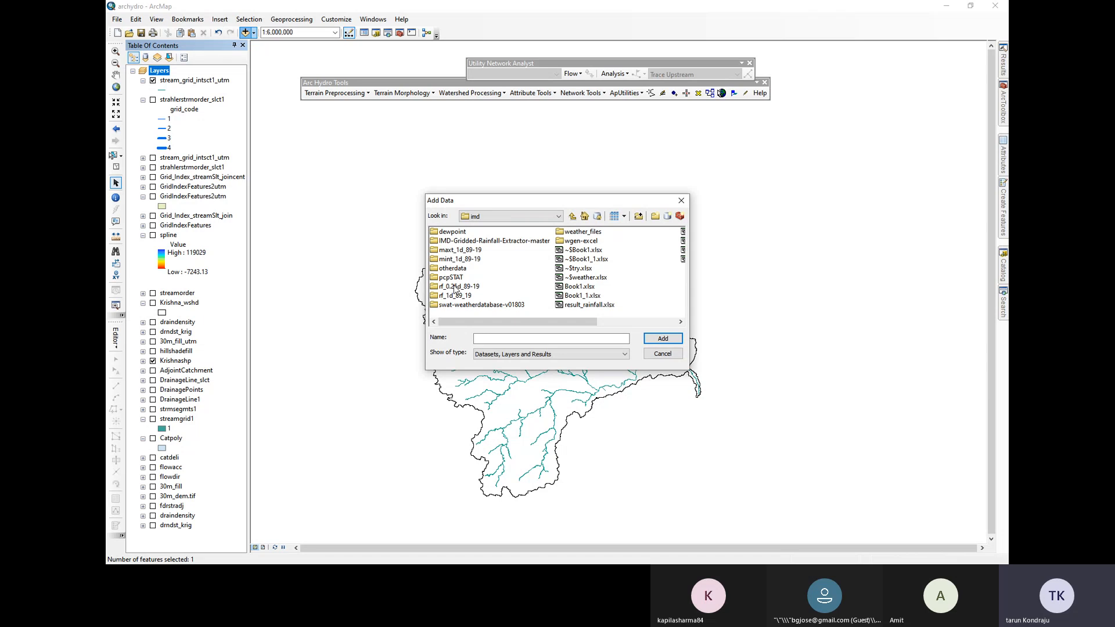
Add the grid point shapefile from the IMD-Gridded-Rainfall-Extractor-master folder and view its points over the Krishna basin
{"action": "scroll", "coordinate": [455, 289], "scroll_direction": "down", "scroll_amount": 1}
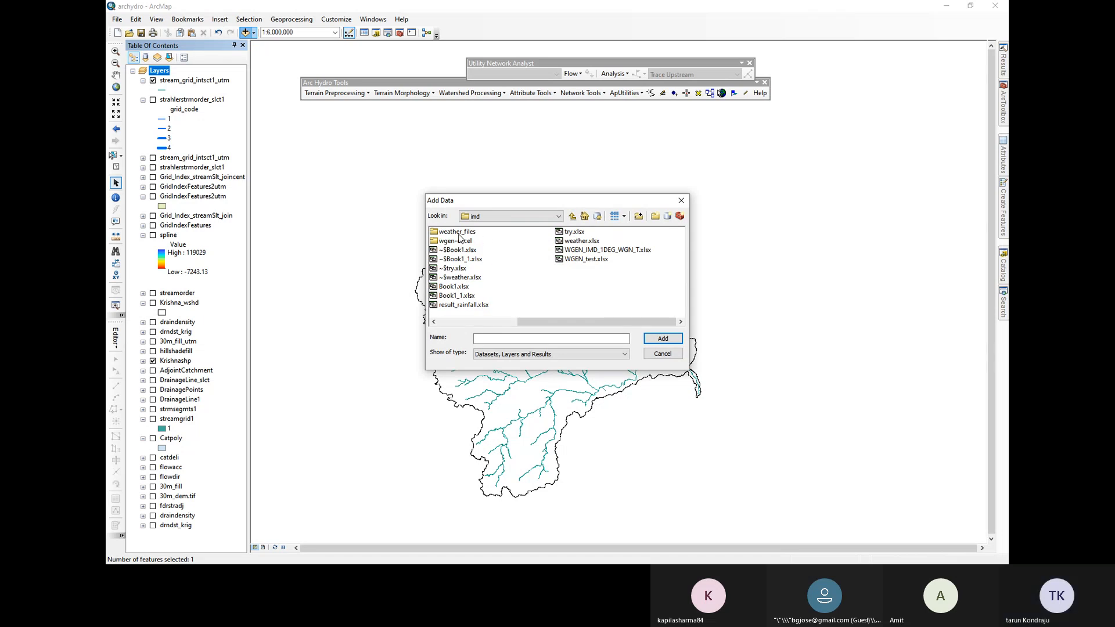
{"action": "scroll", "coordinate": [462, 247], "scroll_direction": "up", "scroll_amount": 1}
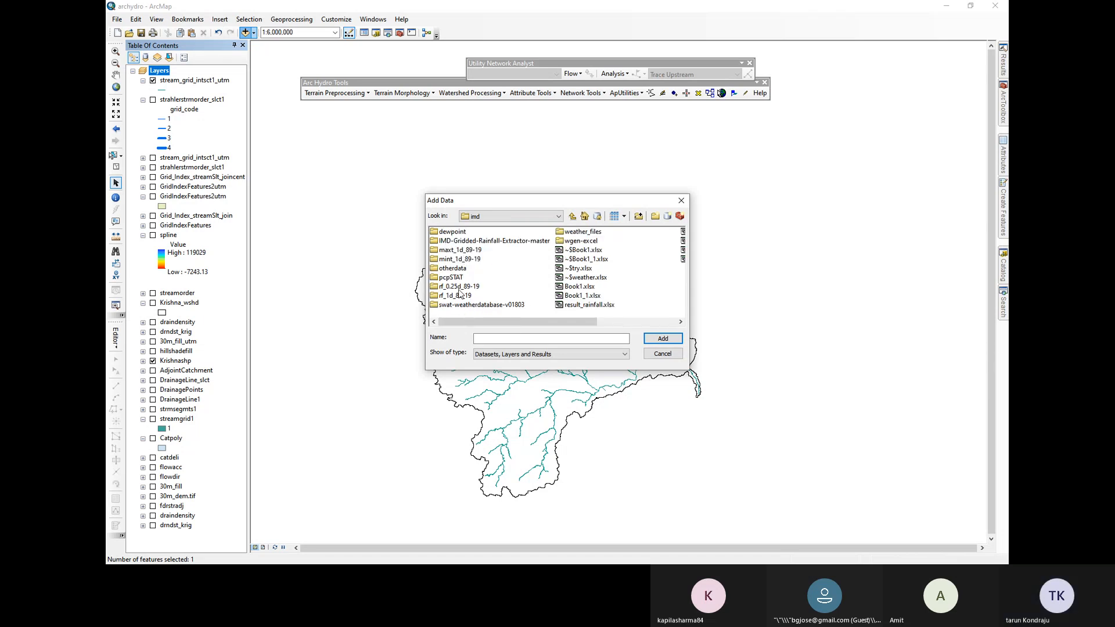
{"action": "left_click", "coordinate": [466, 244]}
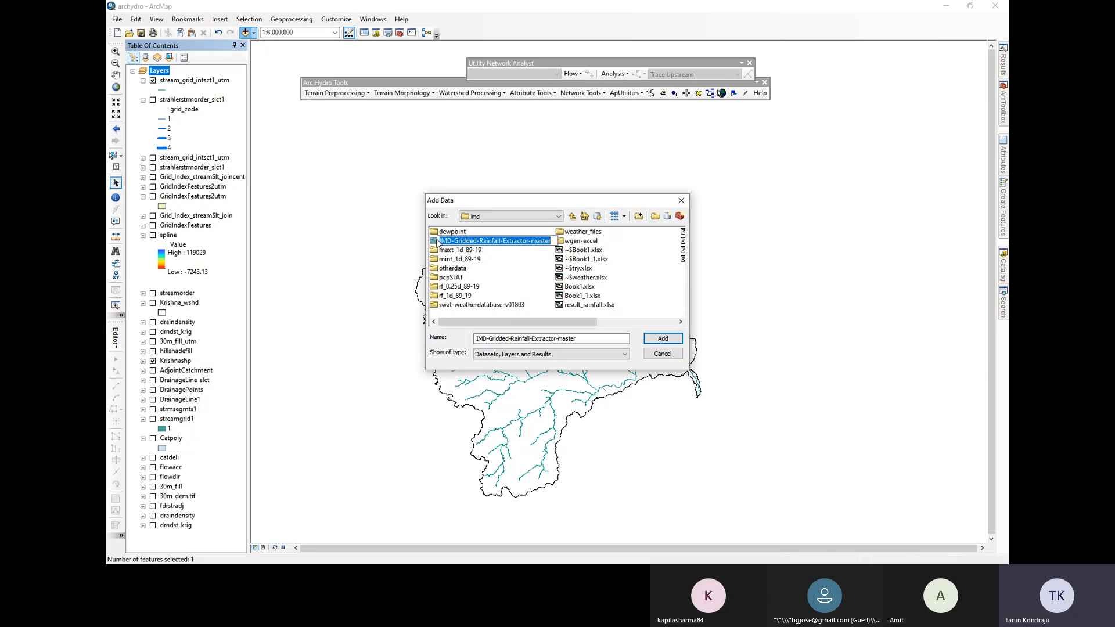
{"action": "double_click", "coordinate": [440, 243]}
{"action": "double_click", "coordinate": [458, 267]}
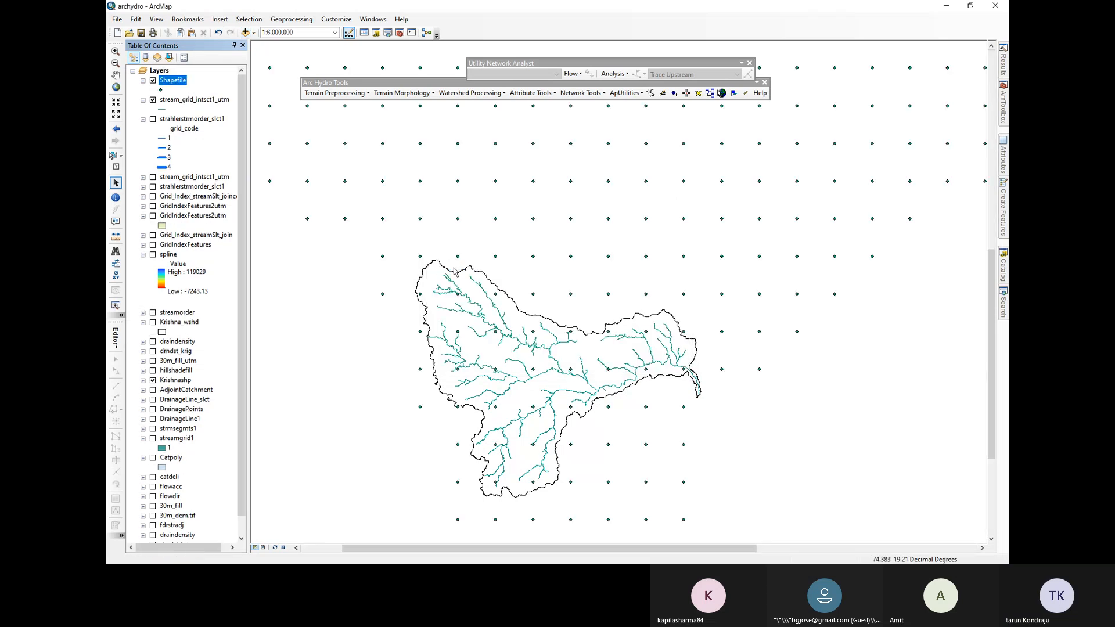
{"action": "scroll", "coordinate": [682, 324], "scroll_direction": "up", "scroll_amount": 2}
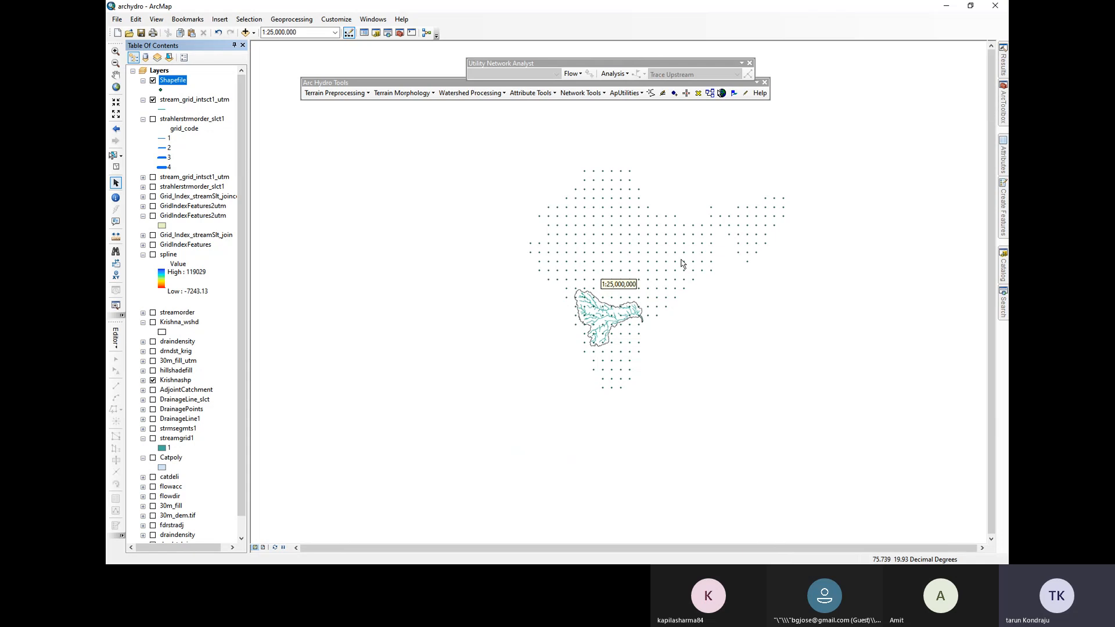
{"action": "scroll", "coordinate": [676, 261], "scroll_direction": "up", "scroll_amount": 2}
{"action": "scroll", "coordinate": [649, 317], "scroll_direction": "down", "scroll_amount": 2}
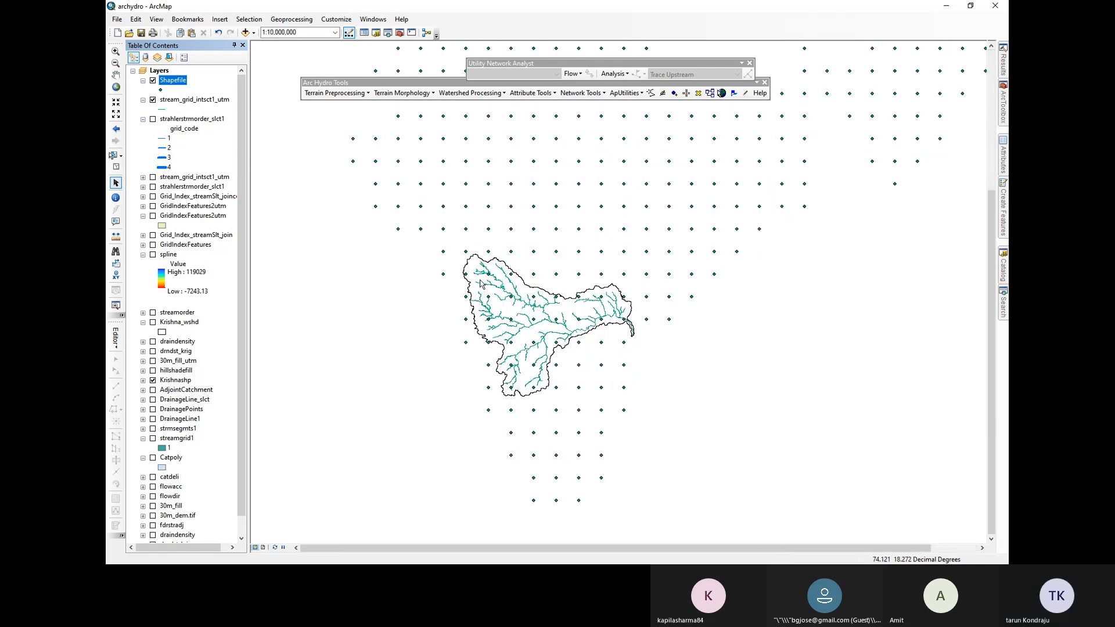
{"action": "scroll", "coordinate": [556, 299], "scroll_direction": "down", "scroll_amount": 2}
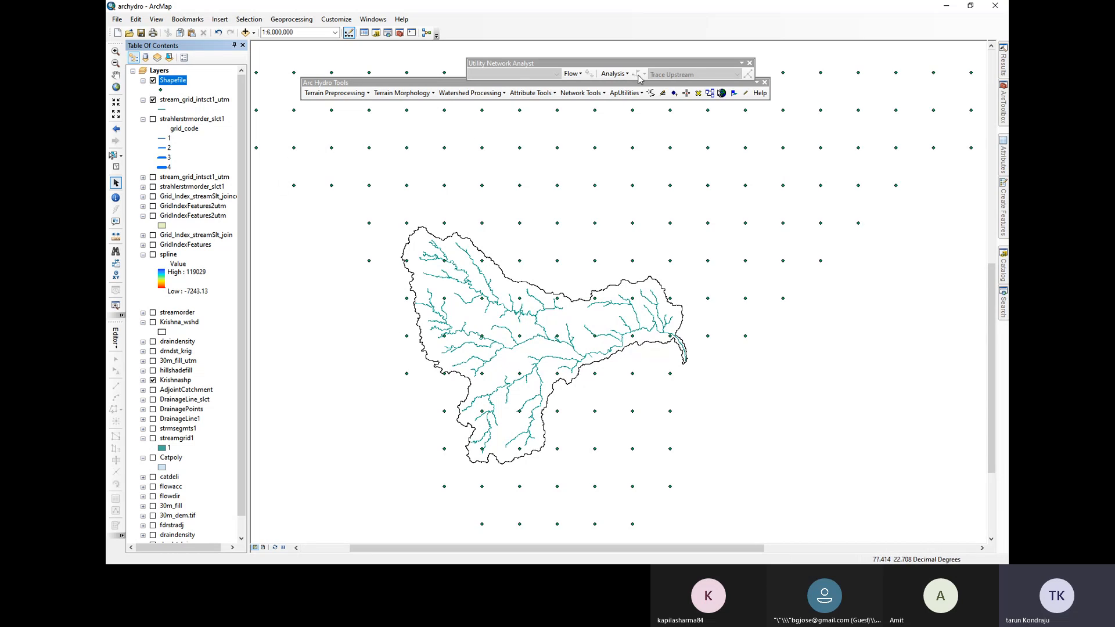
Switch to the untitled ArcMap document containing the SchemaNode and SchemaLink layers, maximize its window and view the whole basin network
{"action": "left_click_drag", "start_coordinate": [593, 66], "coordinate": [680, 175]}
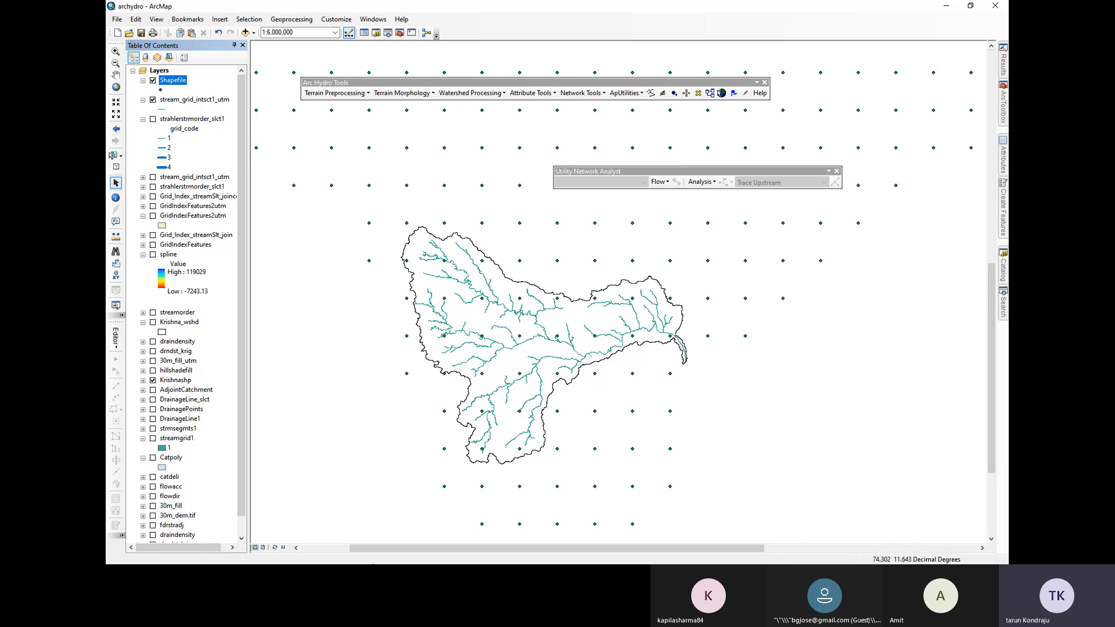
{"action": "key", "text": "super"}
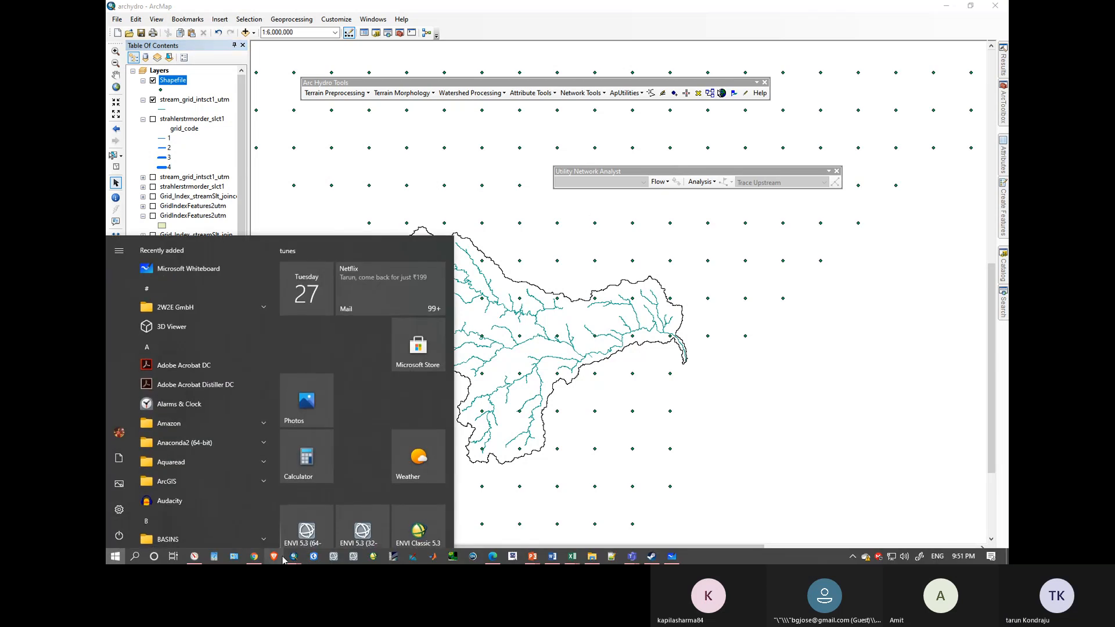
{"action": "mouse_move", "coordinate": [297, 558]}
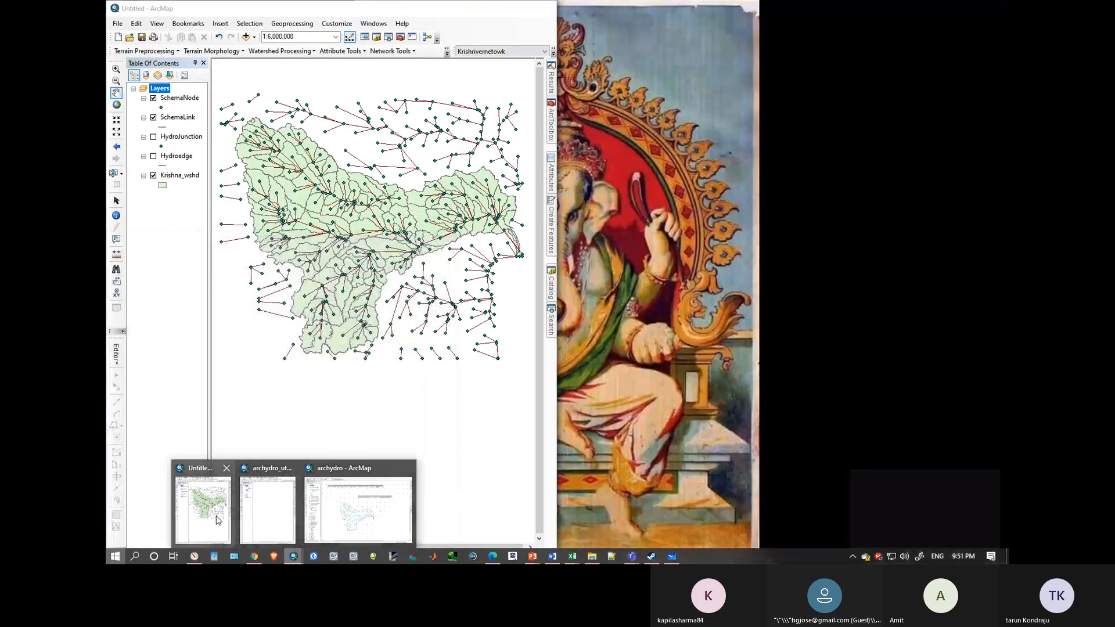
{"action": "left_click", "coordinate": [203, 506]}
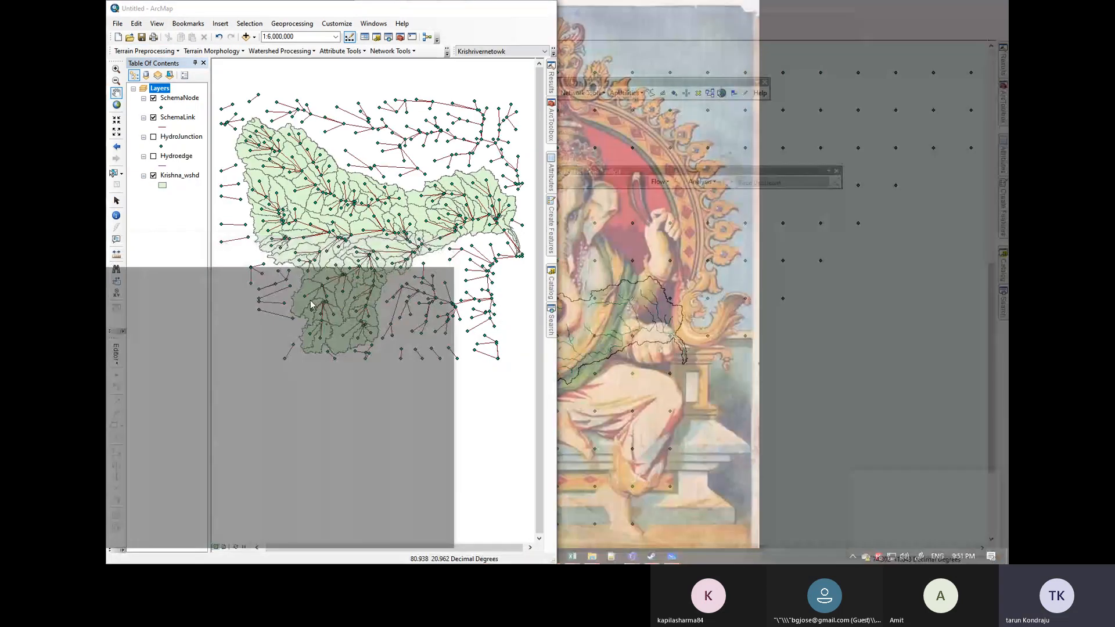
{"action": "left_click_drag", "start_coordinate": [422, 11], "coordinate": [646, 1]}
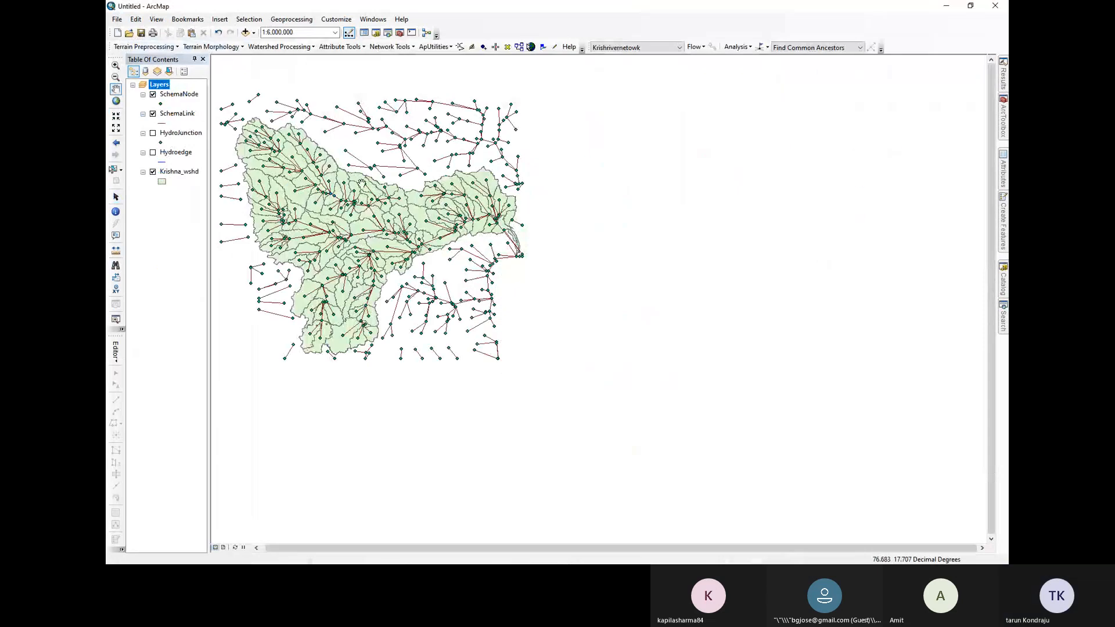
{"action": "scroll", "coordinate": [573, 227], "scroll_direction": "up", "scroll_amount": 3}
{"action": "scroll", "coordinate": [511, 215], "scroll_direction": "down", "scroll_amount": 3}
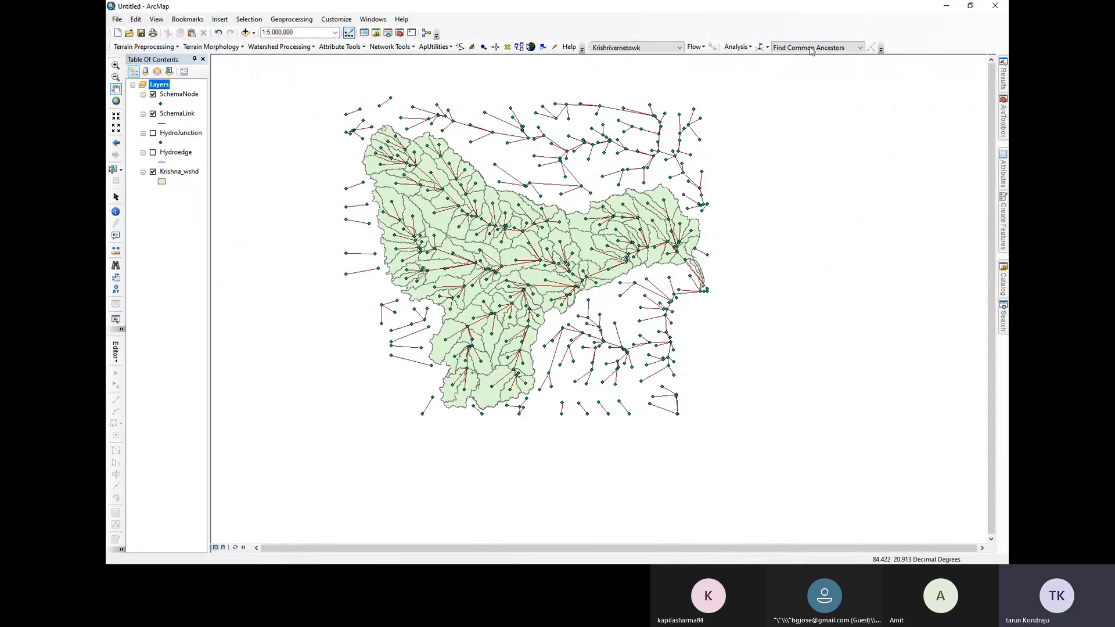
Try to display the flow direction arrows for the Krishnivernetowk geometric network
{"action": "left_click", "coordinate": [703, 49]}
{"action": "left_click", "coordinate": [716, 70]}
{"action": "left_click", "coordinate": [711, 48]}
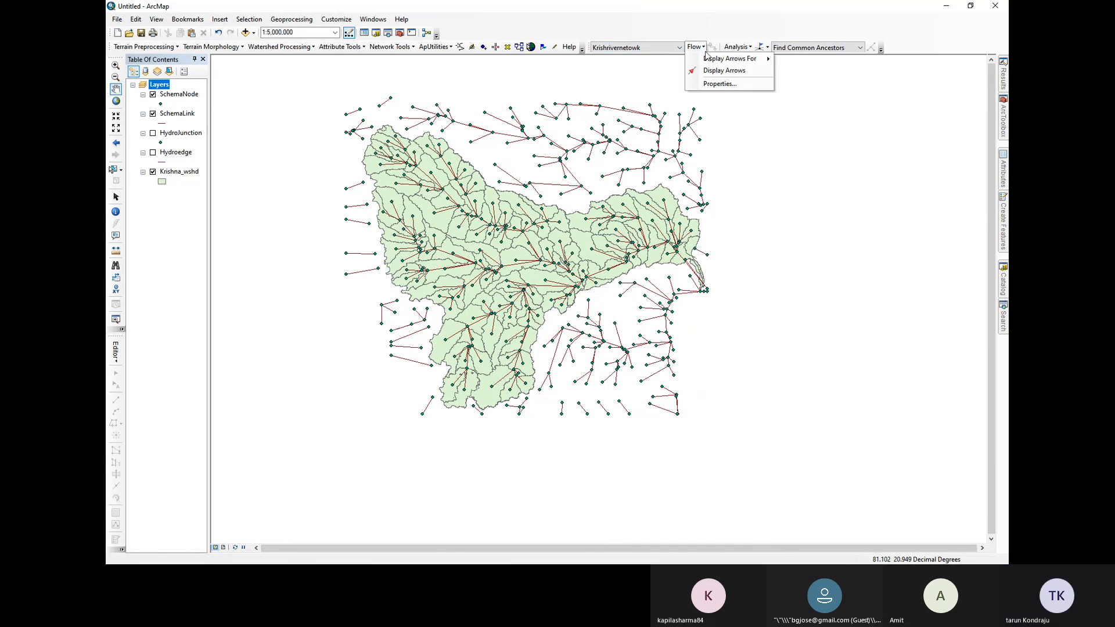
{"action": "left_click", "coordinate": [714, 70]}
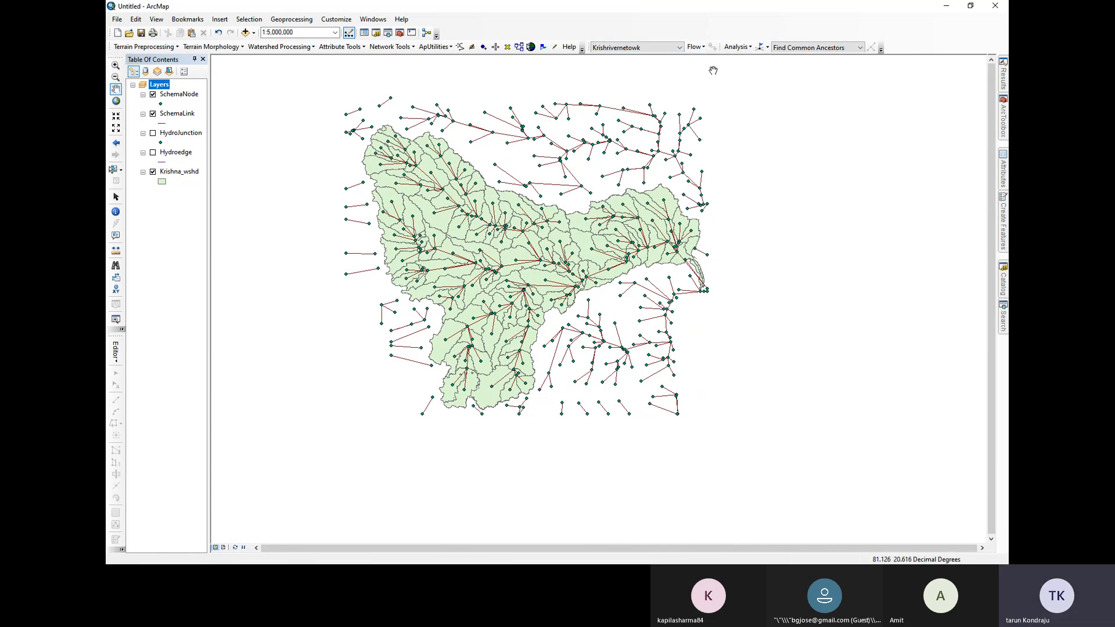
Hide the SchemaNode, SchemaLink, HydroJunction and Krishna_wshd layers so only Hydroedge is displayed, and inspect its flow arrows around a stream confluence
{"action": "left_click", "coordinate": [152, 133]}
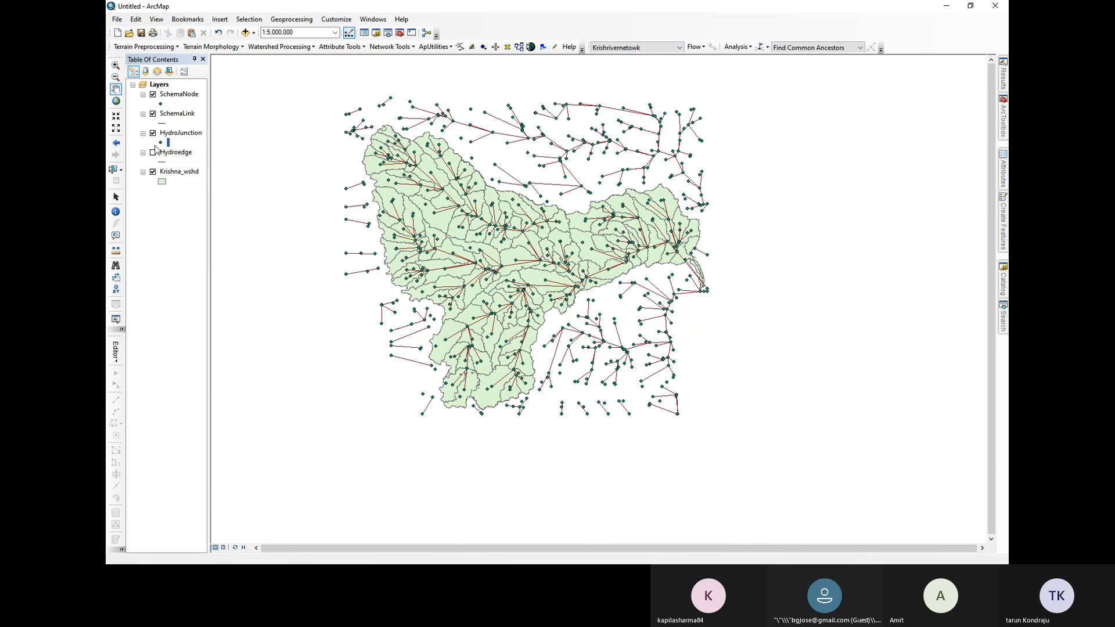
{"action": "left_click", "coordinate": [153, 114]}
{"action": "left_click", "coordinate": [153, 94]}
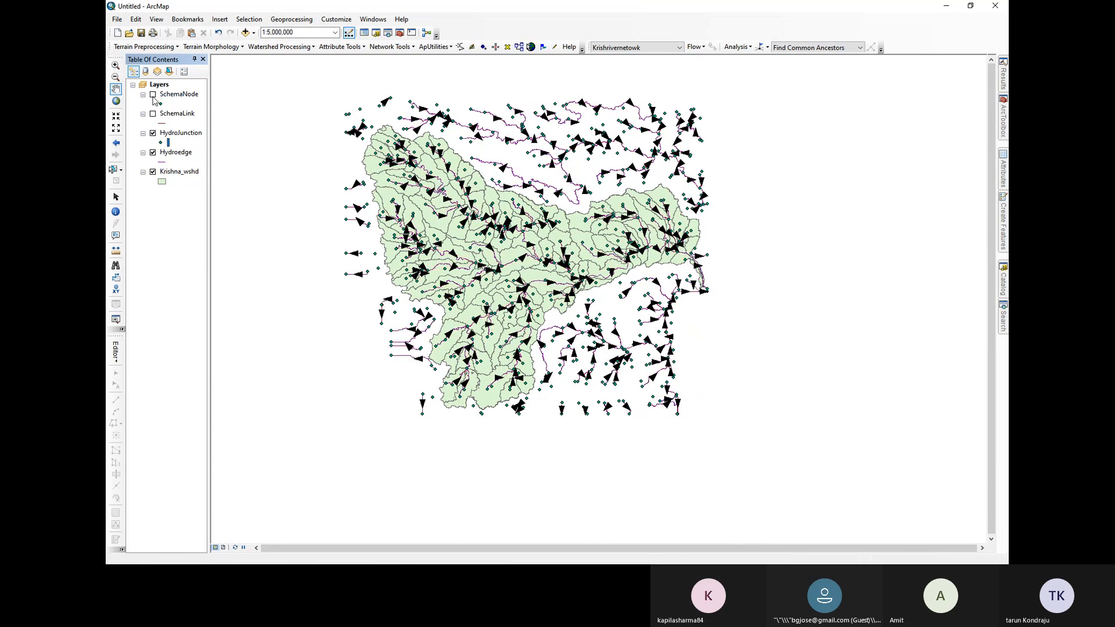
{"action": "left_click", "coordinate": [153, 172]}
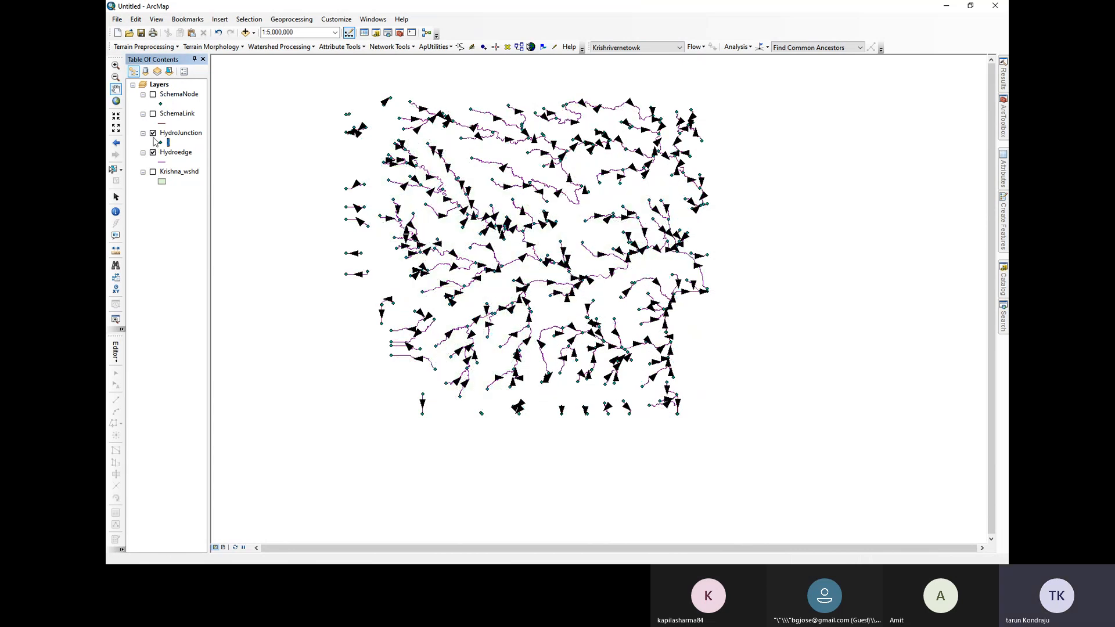
{"action": "left_click", "coordinate": [153, 132]}
{"action": "scroll", "coordinate": [493, 223], "scroll_direction": "up", "scroll_amount": 1}
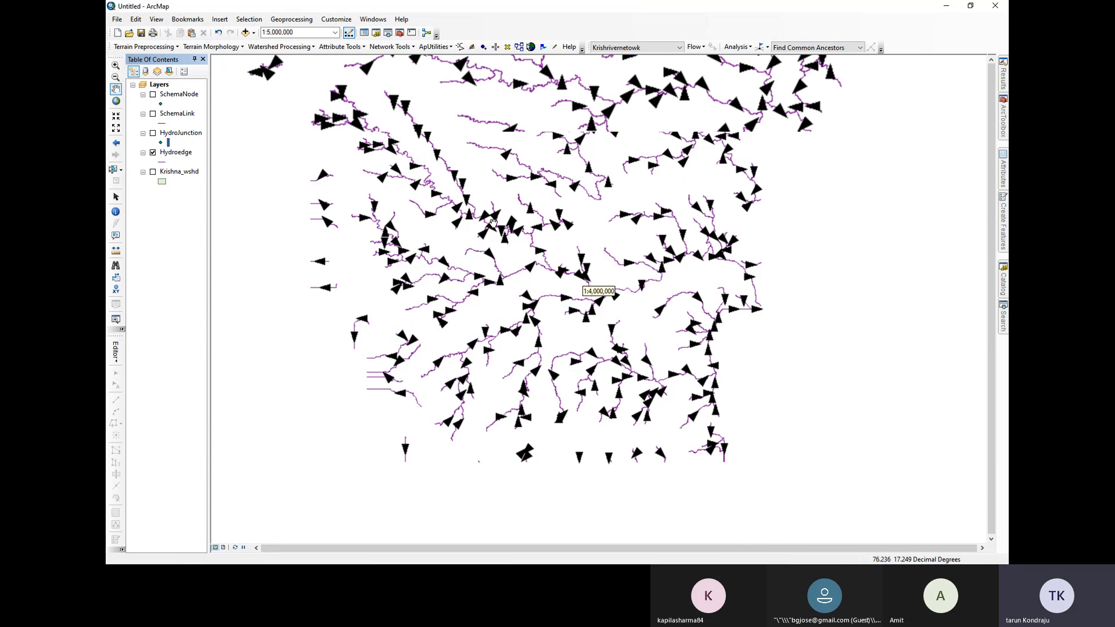
{"action": "scroll", "coordinate": [493, 222], "scroll_direction": "up", "scroll_amount": 5}
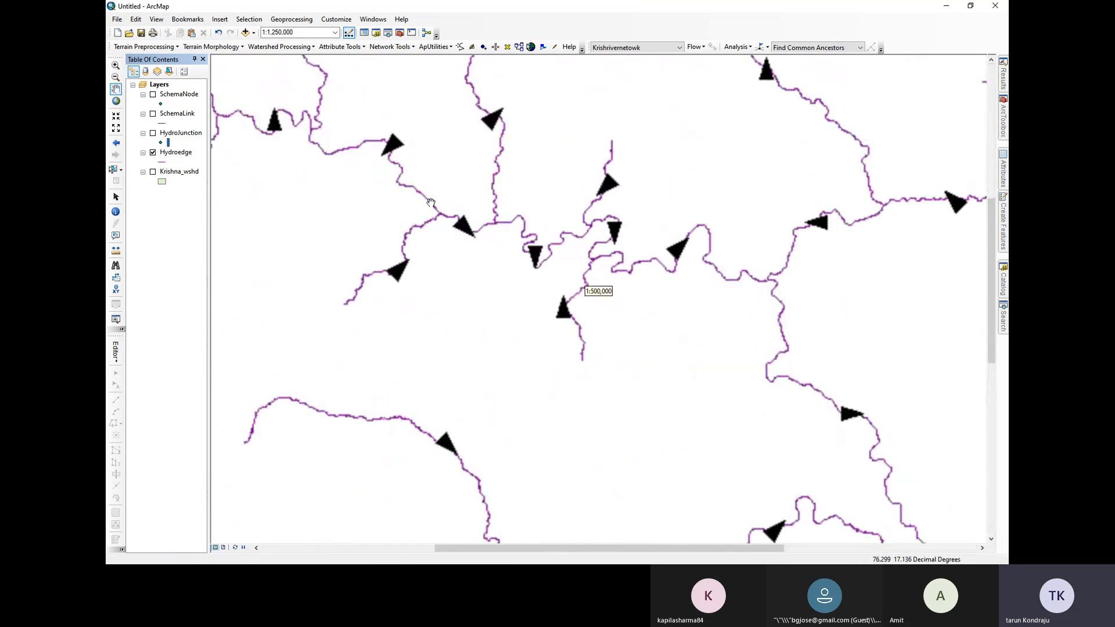
{"action": "scroll", "coordinate": [451, 215], "scroll_direction": "up", "scroll_amount": 2}
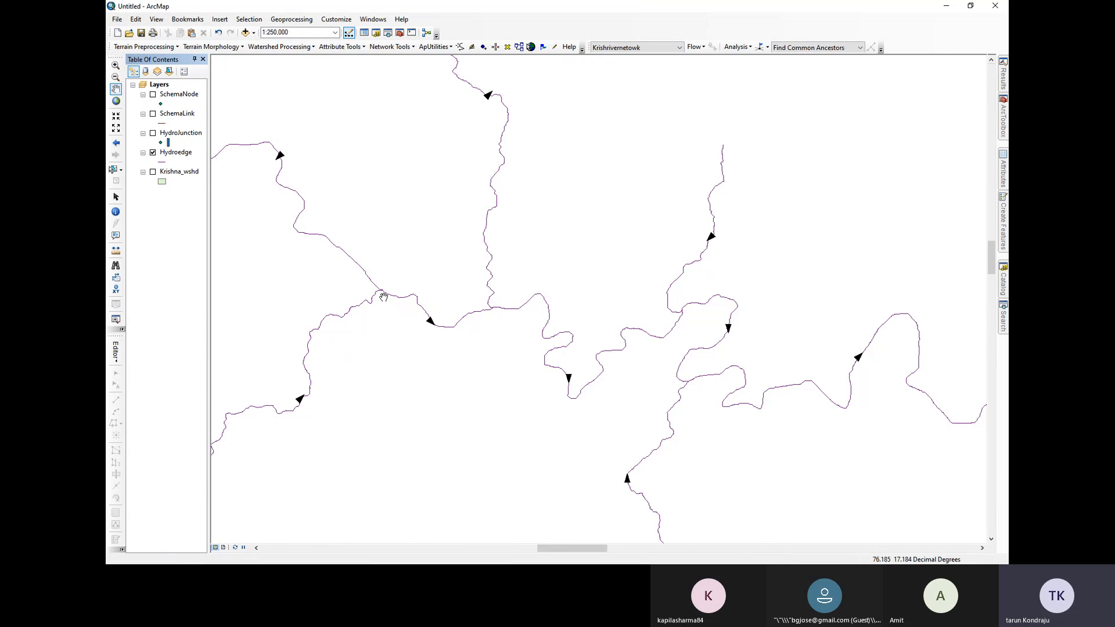
Turn the flow direction arrows of the Hydroedge layer off and back on
{"action": "left_click", "coordinate": [695, 46]}
{"action": "mouse_move", "coordinate": [772, 63]}
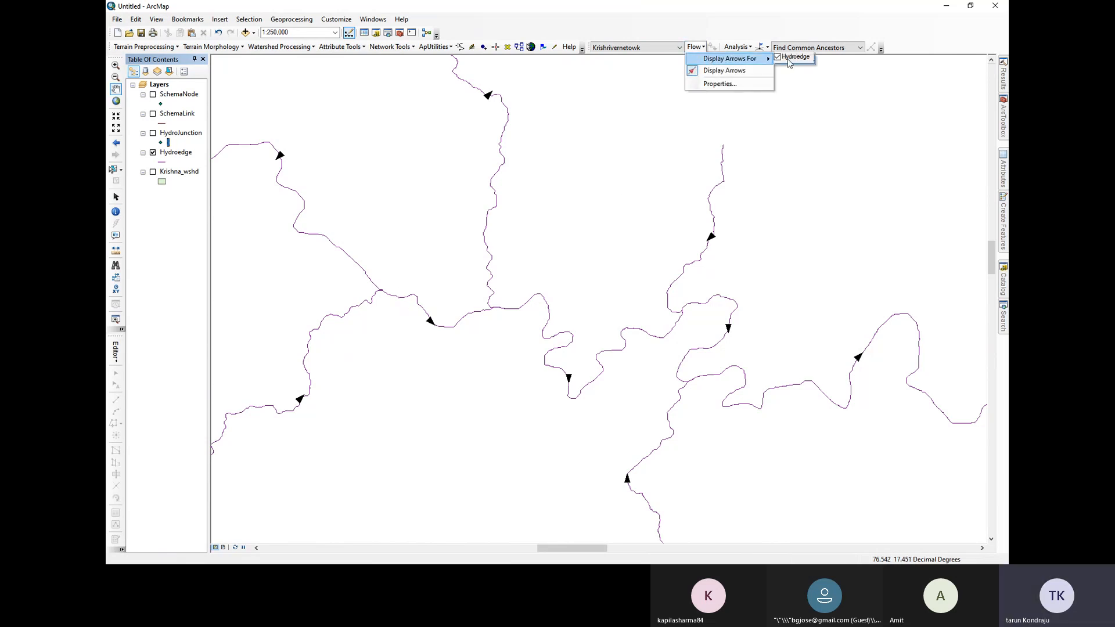
{"action": "left_click", "coordinate": [726, 71]}
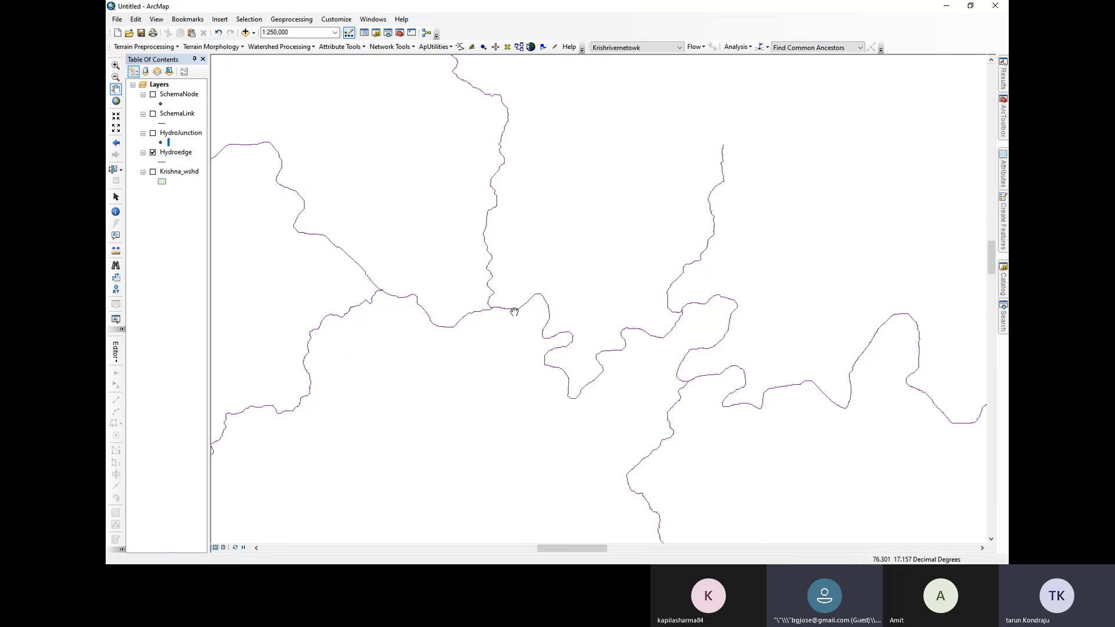
{"action": "scroll", "coordinate": [630, 276], "scroll_direction": "up", "scroll_amount": 2}
{"action": "left_click", "coordinate": [695, 47]}
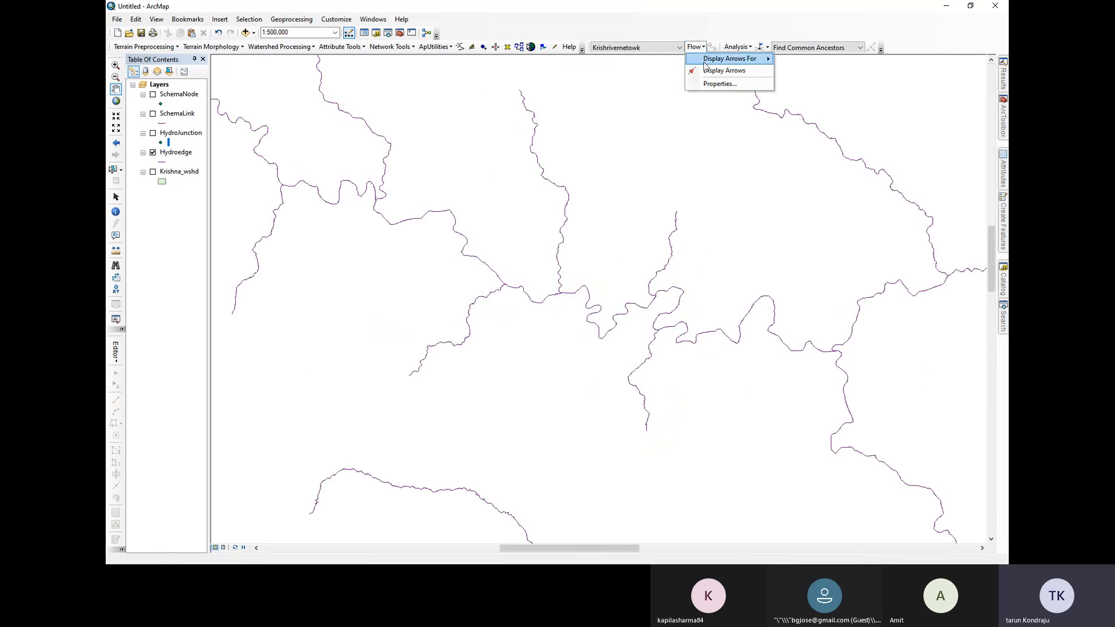
{"action": "left_click", "coordinate": [709, 68]}
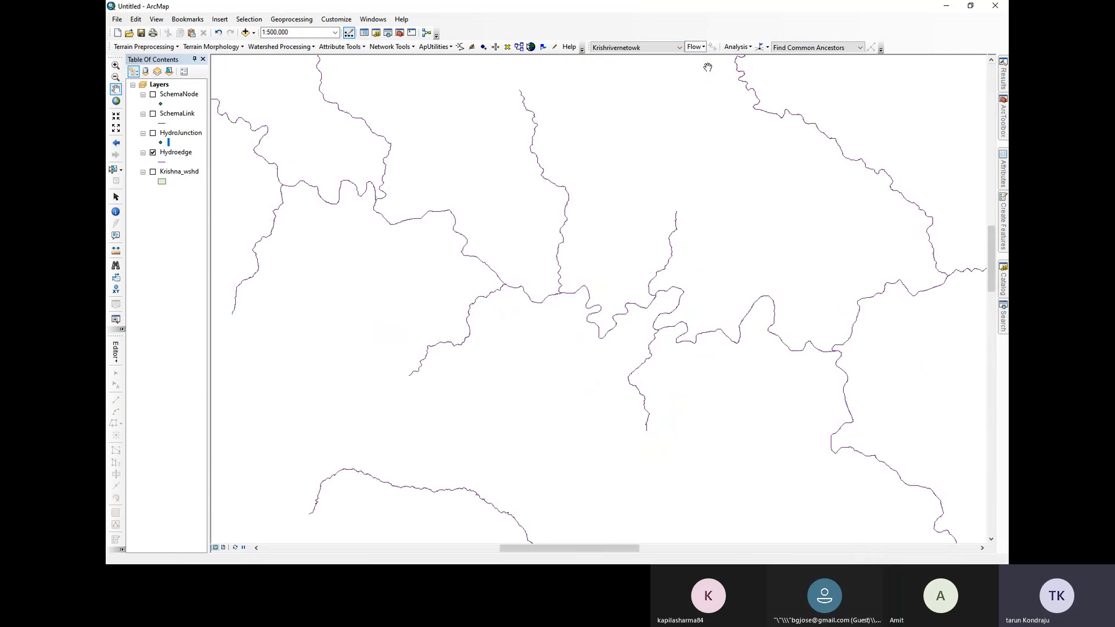
Try to place a junction flag on the main stream at the confluence with the northern tributary
{"action": "left_click", "coordinate": [759, 50]}
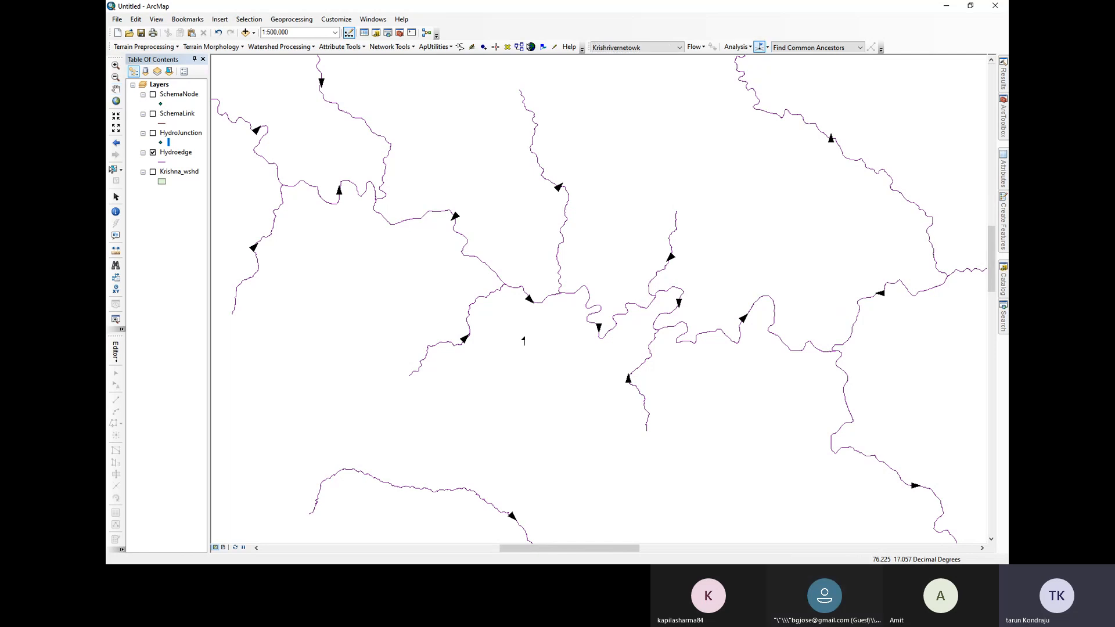
{"action": "left_click", "coordinate": [551, 298]}
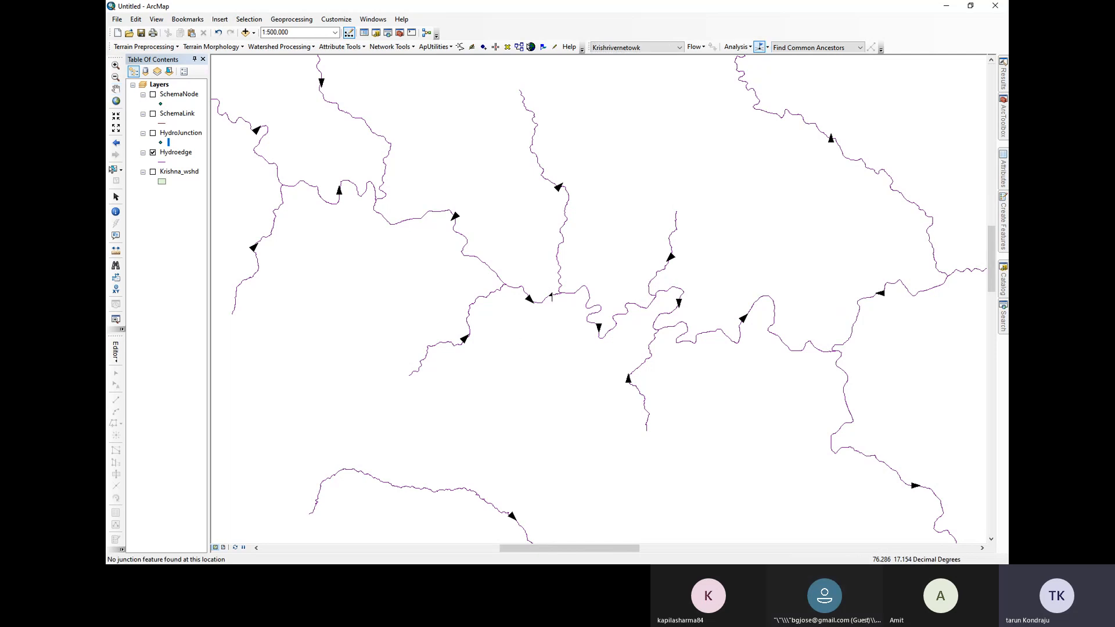
{"action": "scroll", "coordinate": [548, 295], "scroll_direction": "down", "scroll_amount": 1}
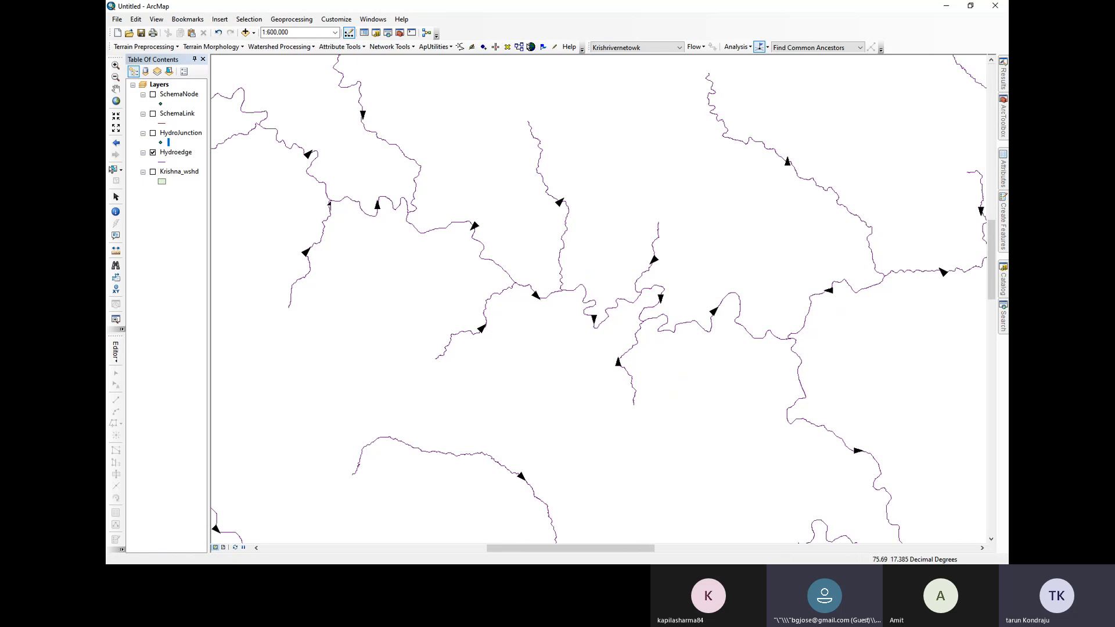
{"action": "left_click", "coordinate": [558, 292]}
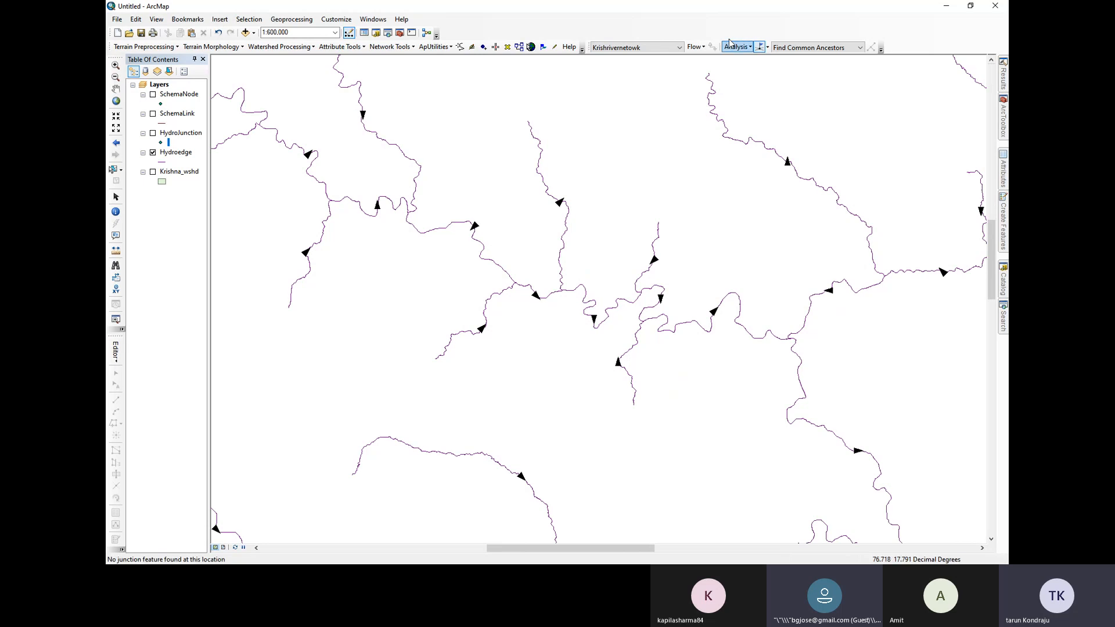
Set the trace task to Trace Downstream, check which layers are disabled for analysis, and retry the junction flag near the confluence
{"action": "left_click", "coordinate": [788, 48]}
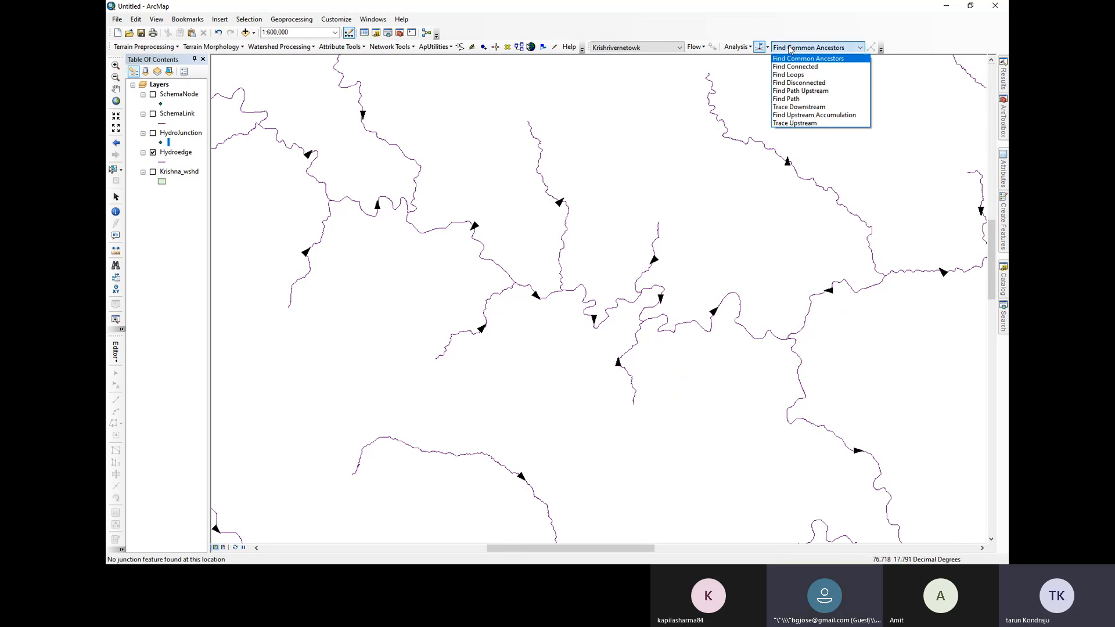
{"action": "left_click", "coordinate": [813, 107]}
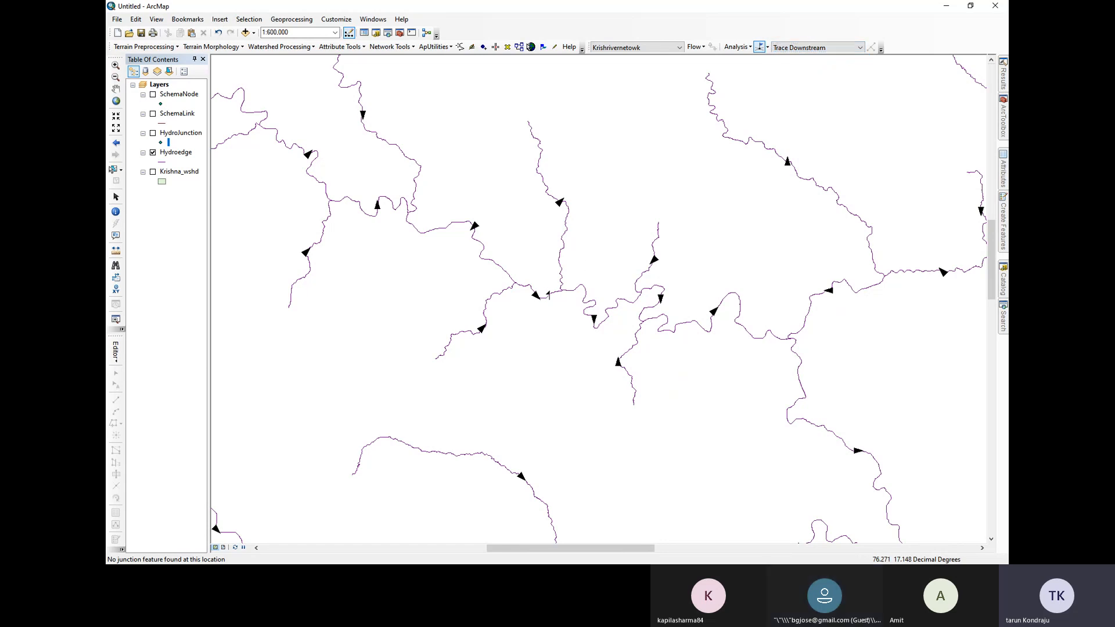
{"action": "left_click", "coordinate": [736, 47]}
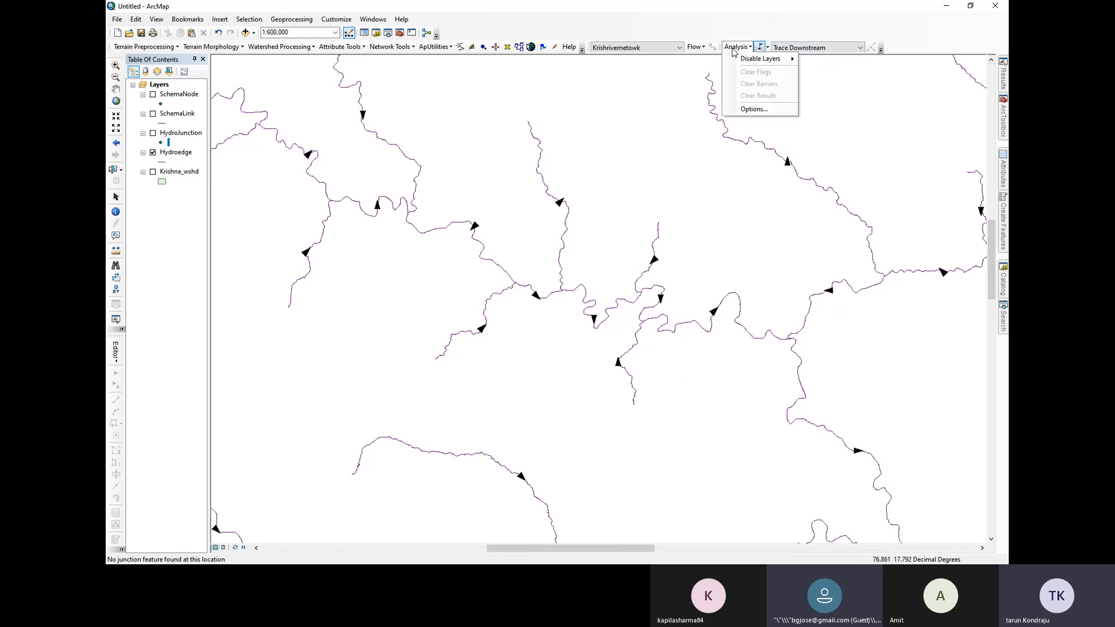
{"action": "mouse_move", "coordinate": [761, 59]}
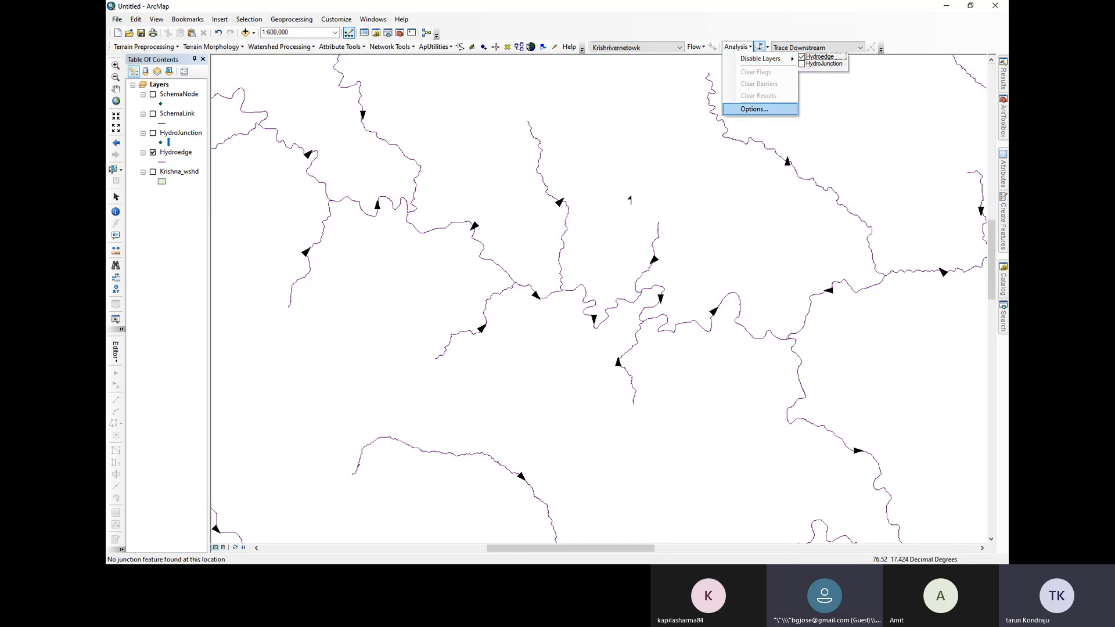
{"action": "left_click", "coordinate": [550, 292]}
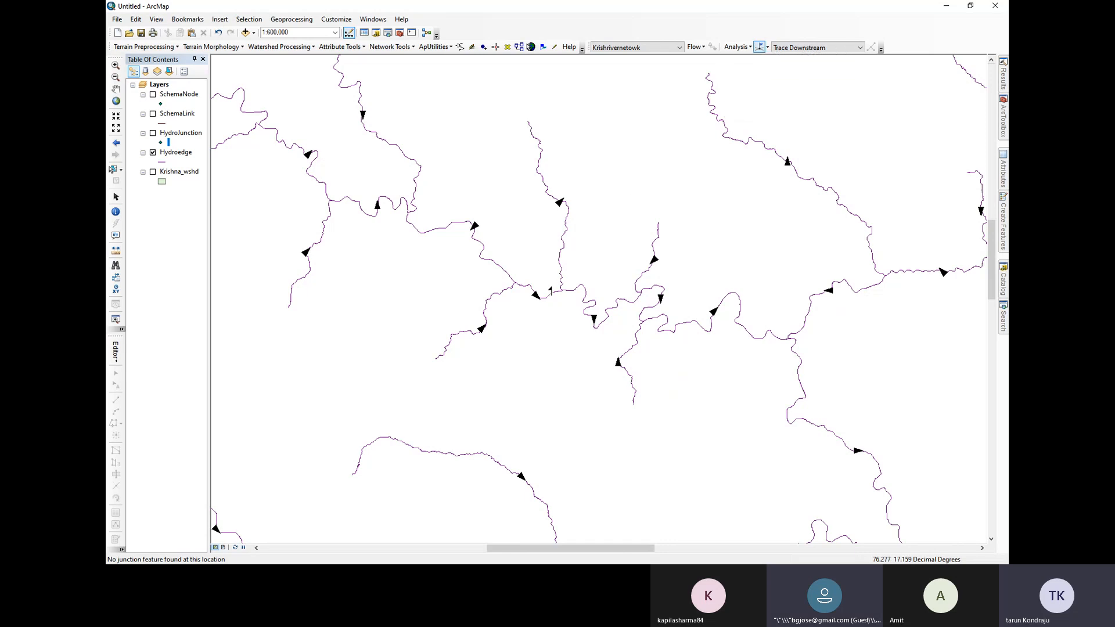
Add an edge flag on the main stream just upstream of the confluence with the northern tributary
{"action": "left_click", "coordinate": [695, 48]}
{"action": "left_click", "coordinate": [694, 47]}
{"action": "scroll", "coordinate": [598, 291], "scroll_direction": "up", "scroll_amount": 5}
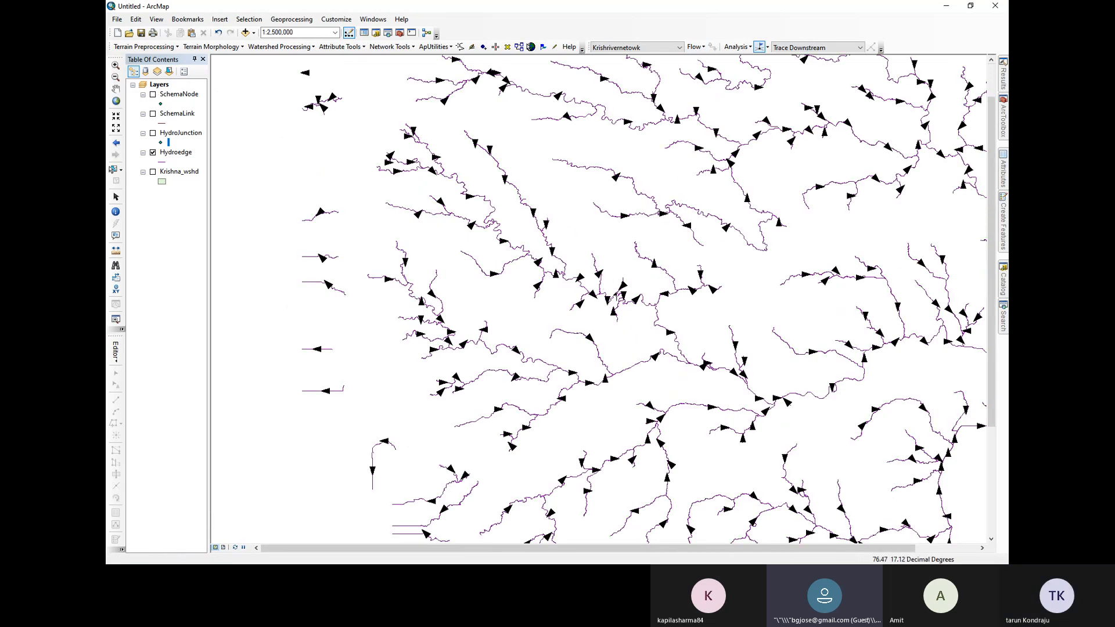
{"action": "scroll", "coordinate": [607, 290], "scroll_direction": "down", "scroll_amount": 5}
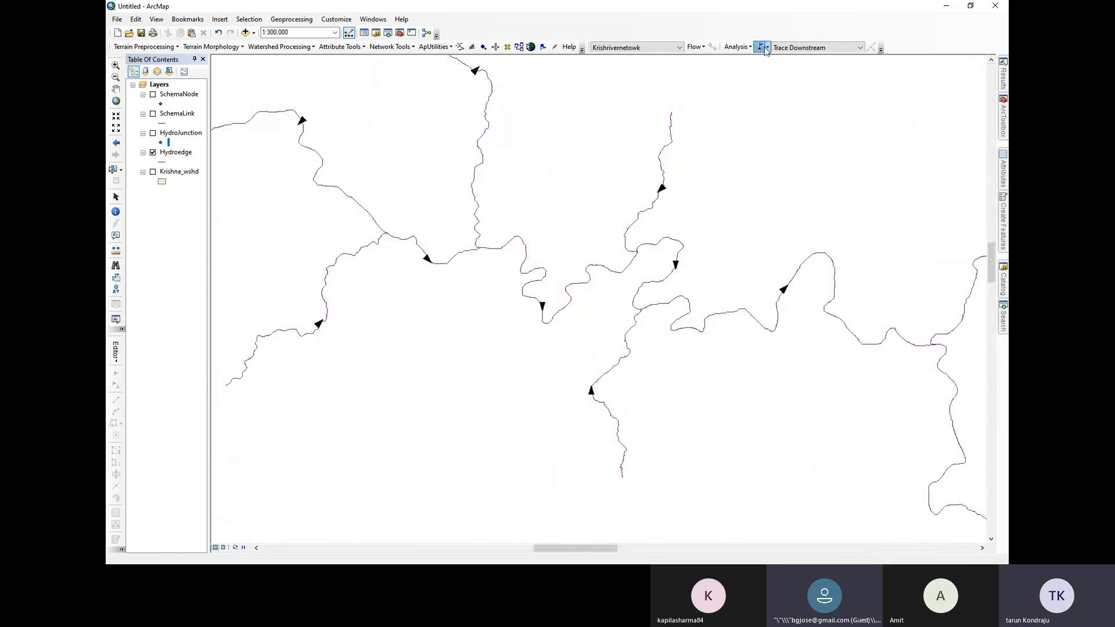
{"action": "left_click", "coordinate": [767, 48]}
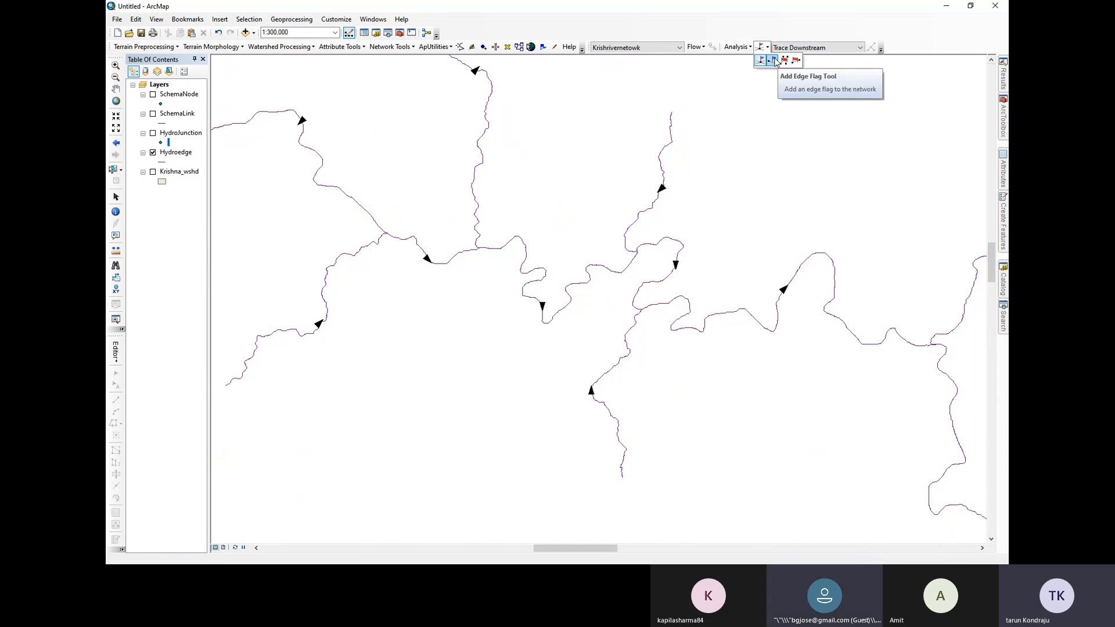
{"action": "left_click", "coordinate": [773, 60]}
{"action": "left_click", "coordinate": [471, 252]}
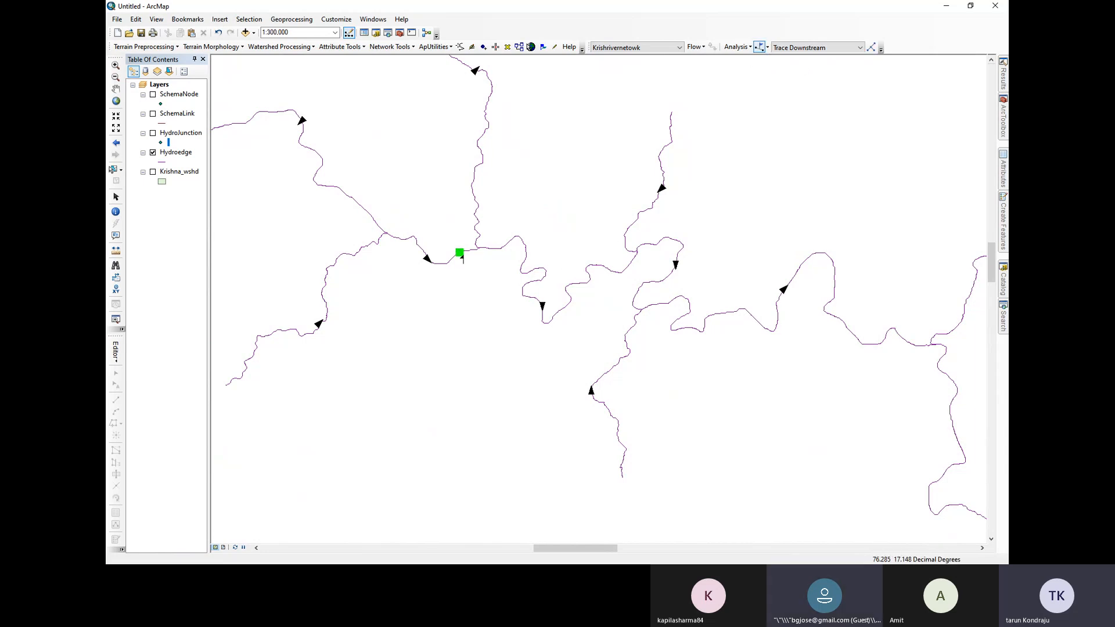
Run the Trace Downstream task from the edge flag and inspect the wider stream network
{"action": "left_click", "coordinate": [870, 47]}
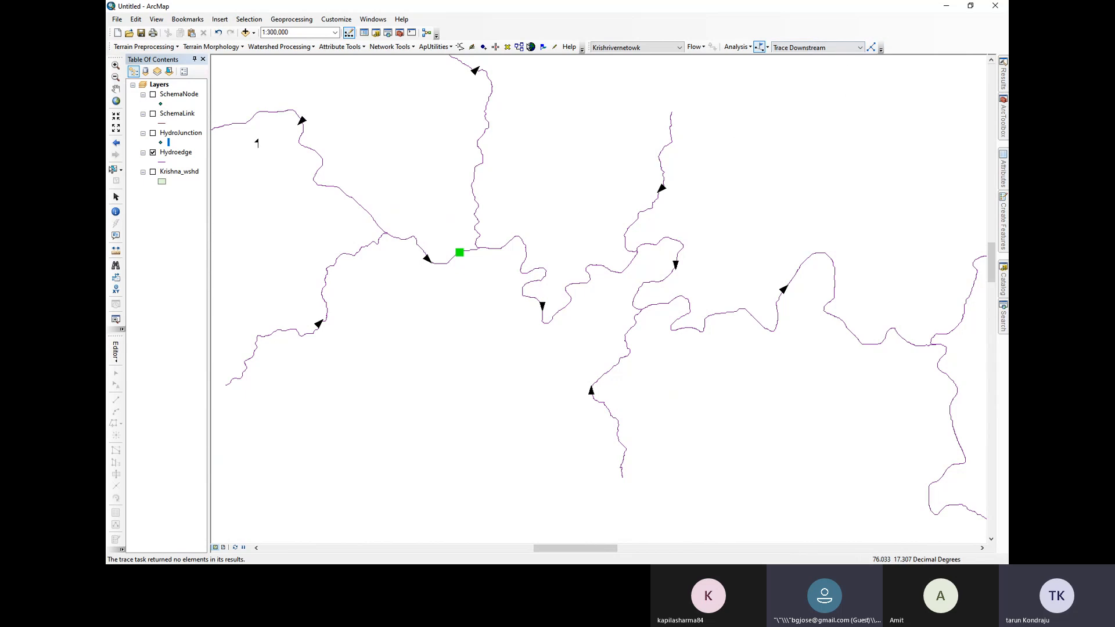
{"action": "scroll", "coordinate": [610, 232], "scroll_direction": "up", "scroll_amount": 3}
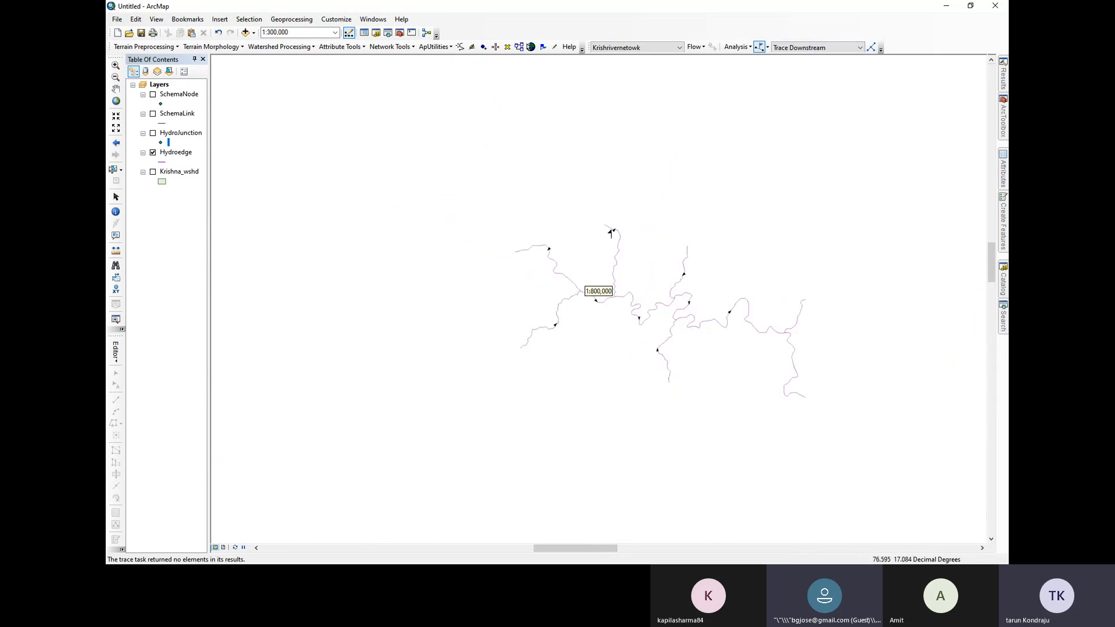
{"action": "scroll", "coordinate": [521, 356], "scroll_direction": "up", "scroll_amount": 2}
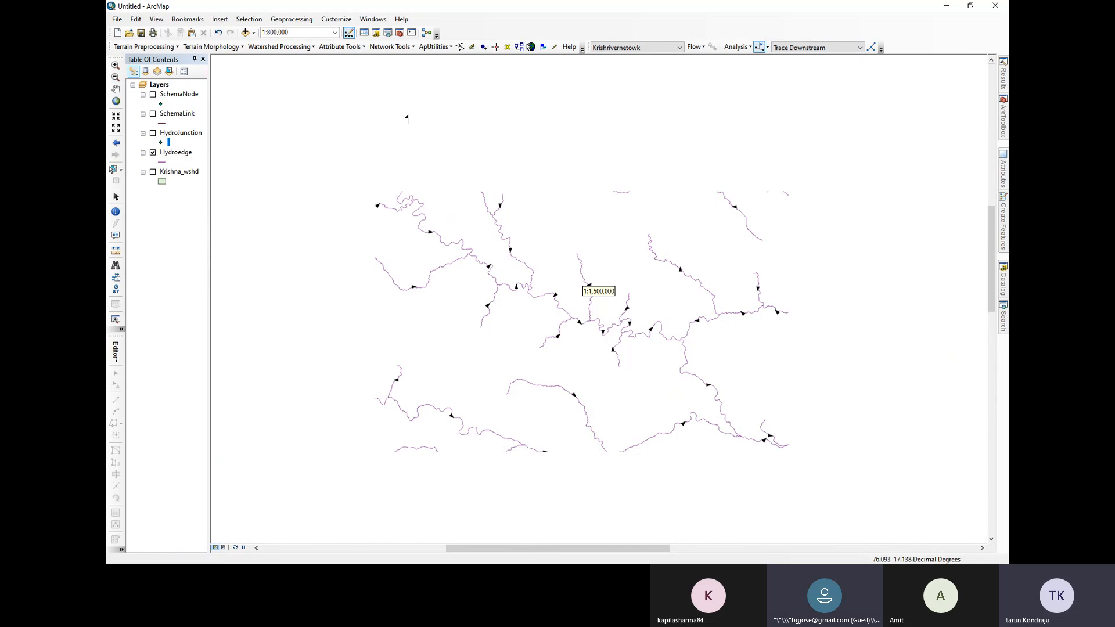
{"action": "scroll", "coordinate": [535, 291], "scroll_direction": "up", "scroll_amount": 2}
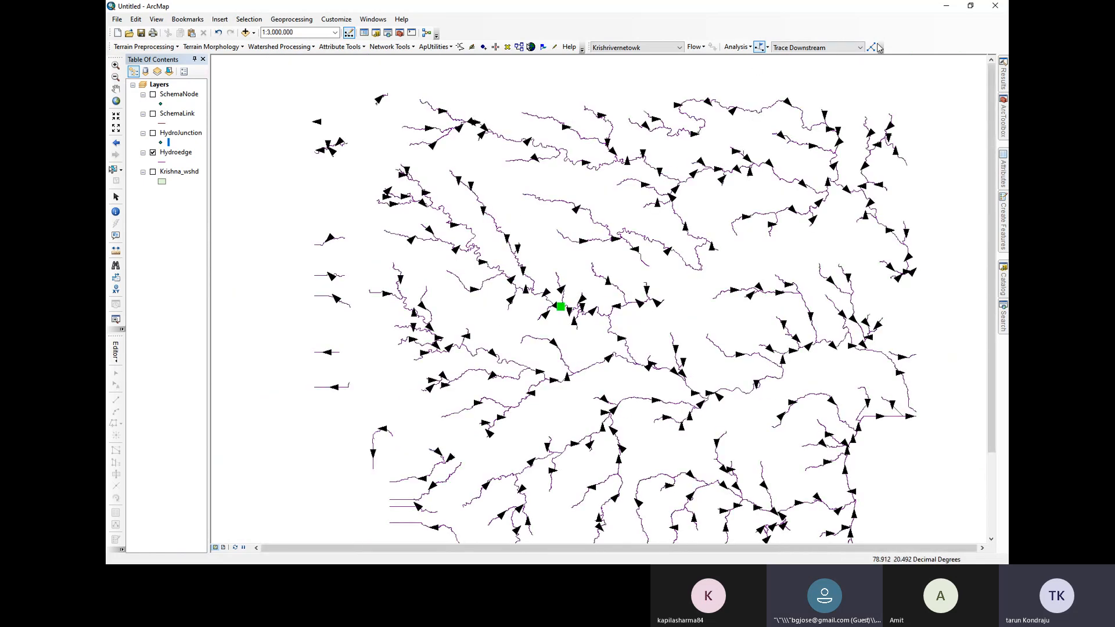
Check the available trace tasks and analysis options, and rerun the downstream trace from the edge flag
{"action": "left_click", "coordinate": [860, 48]}
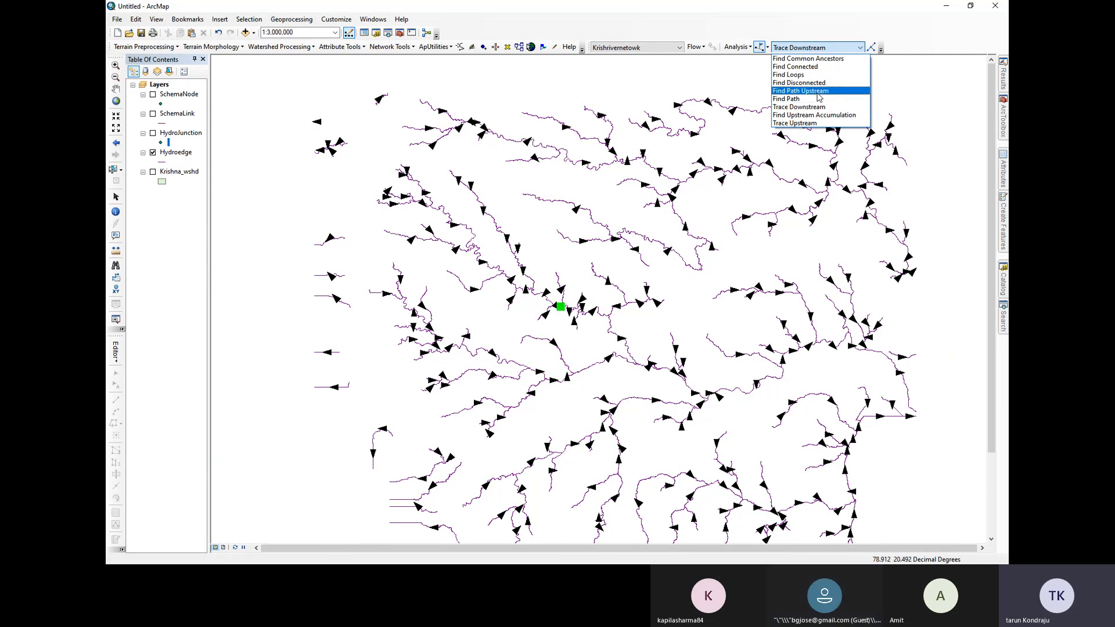
{"action": "left_click", "coordinate": [768, 49]}
{"action": "left_click", "coordinate": [743, 48]}
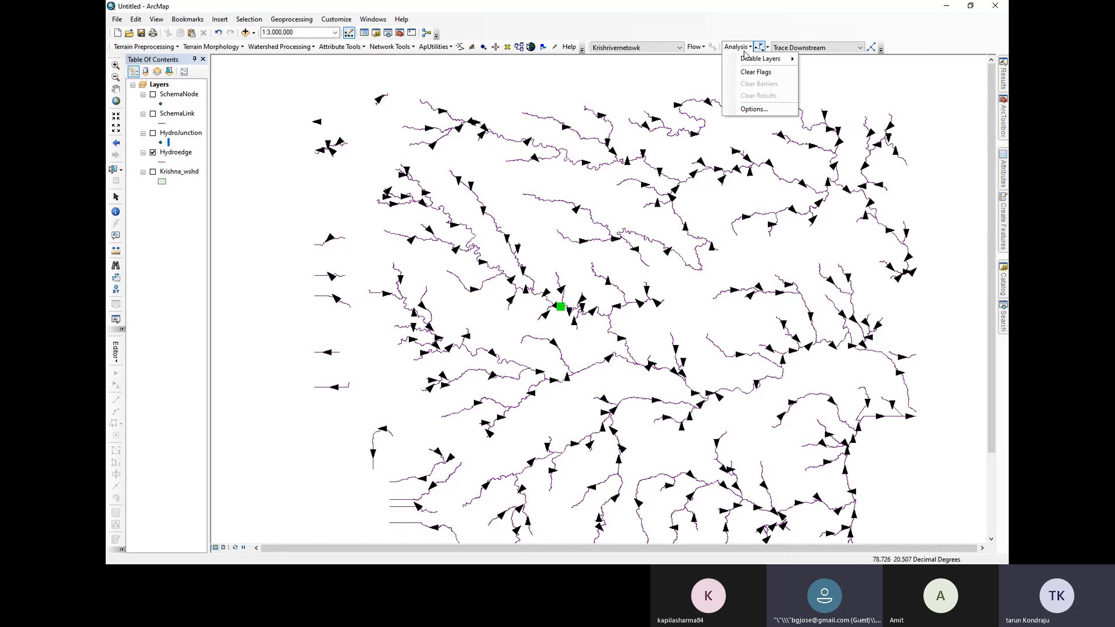
{"action": "left_click", "coordinate": [847, 44]}
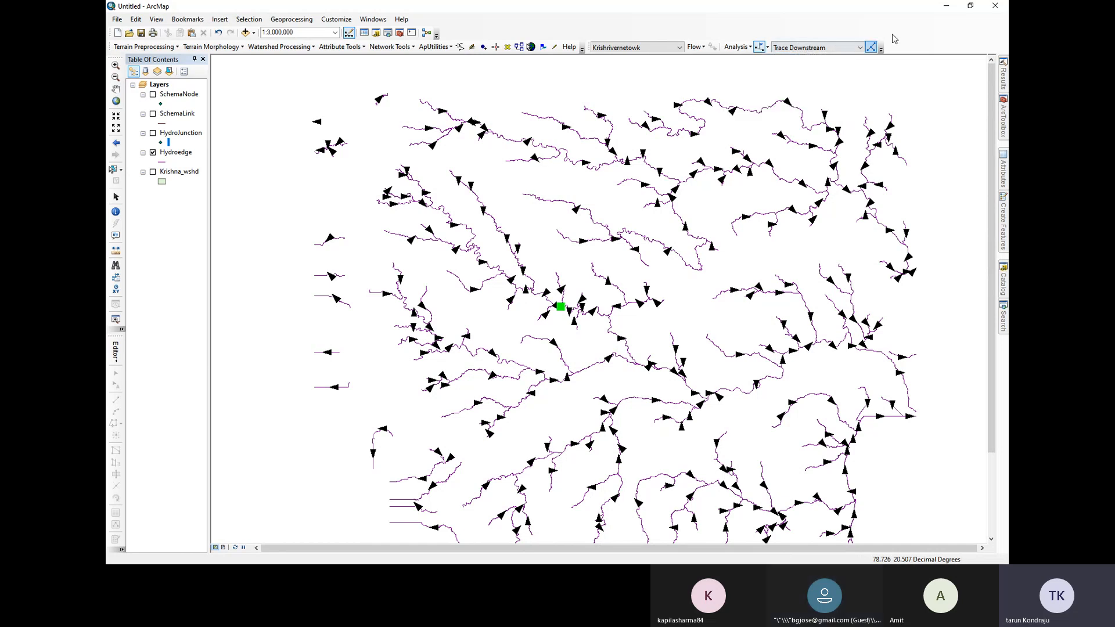
{"action": "left_click", "coordinate": [871, 47]}
{"action": "left_click", "coordinate": [859, 48]}
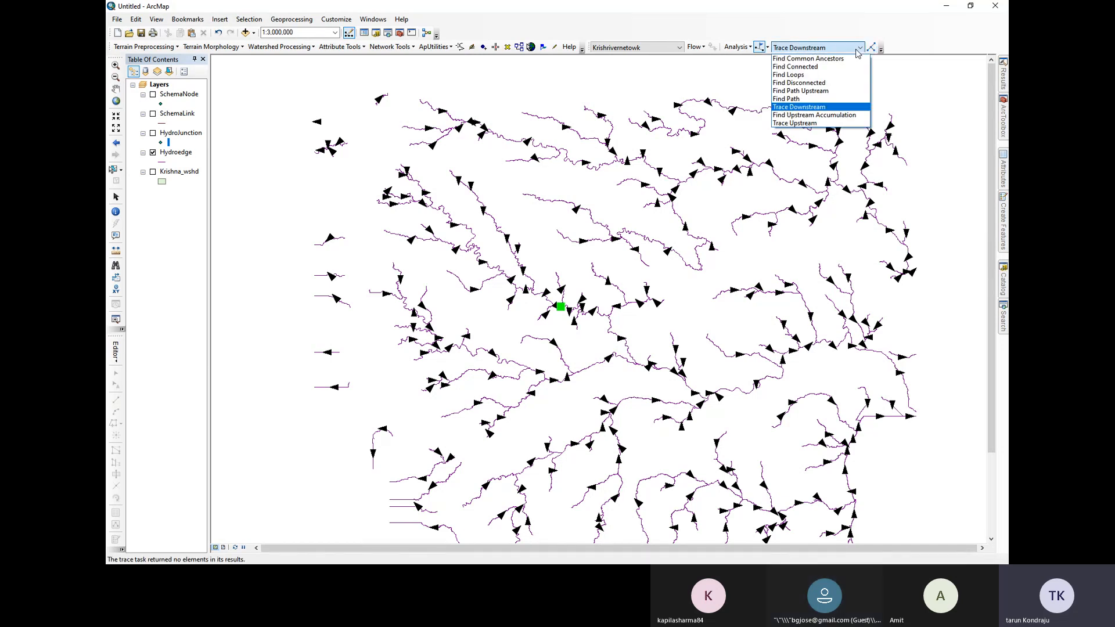
{"action": "left_click", "coordinate": [857, 51]}
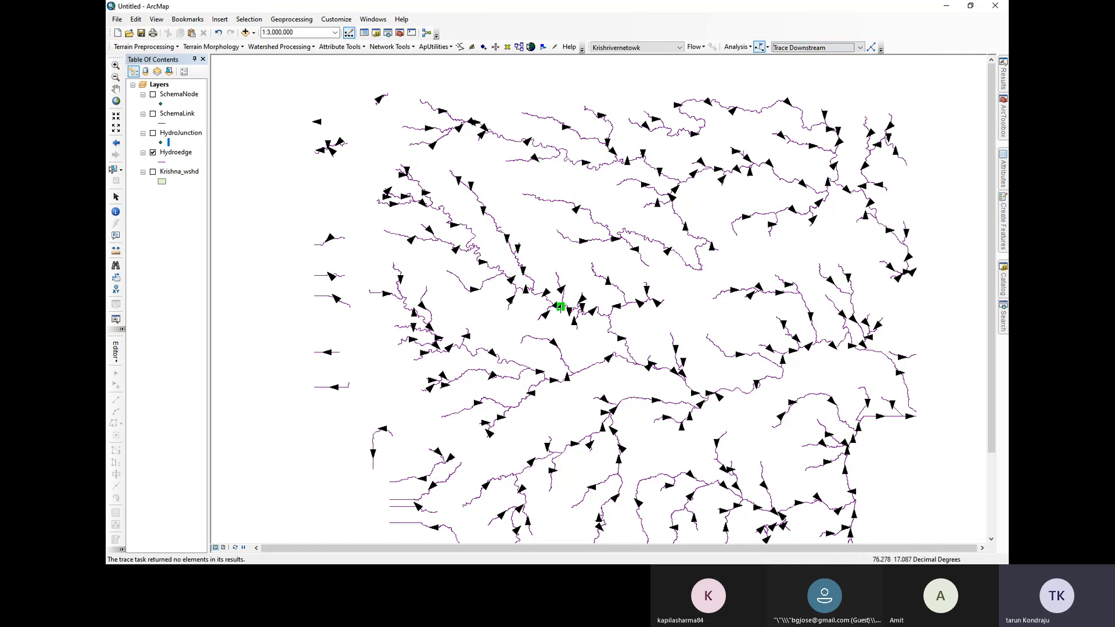
Set the trace task to Trace Upstream and review the other available trace tasks
{"action": "left_click", "coordinate": [810, 49]}
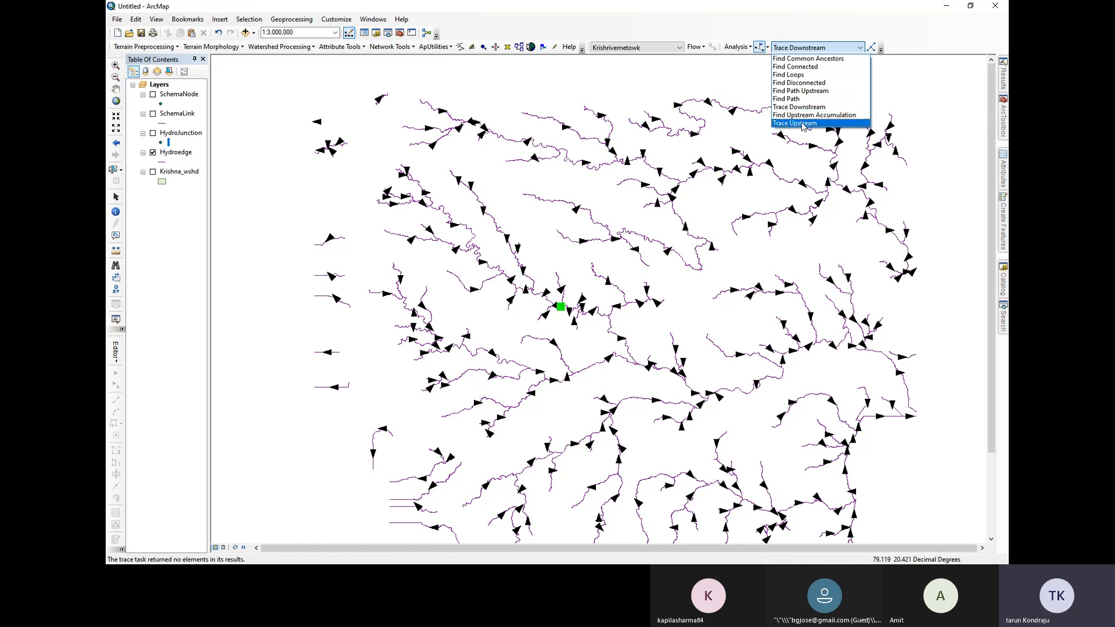
{"action": "left_click", "coordinate": [807, 123]}
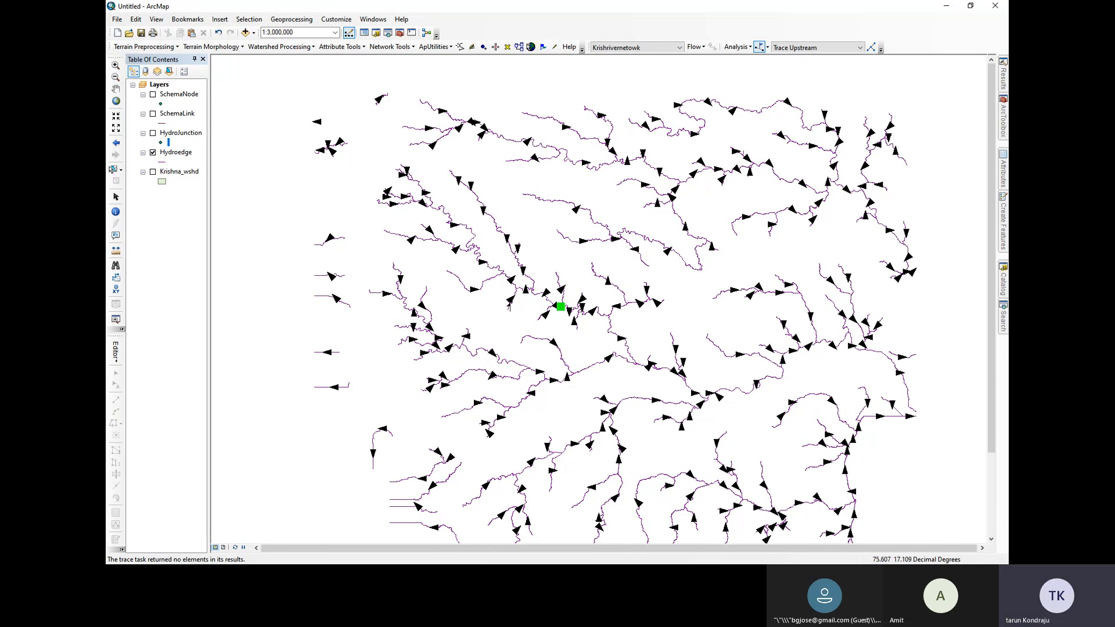
{"action": "left_click", "coordinate": [807, 48]}
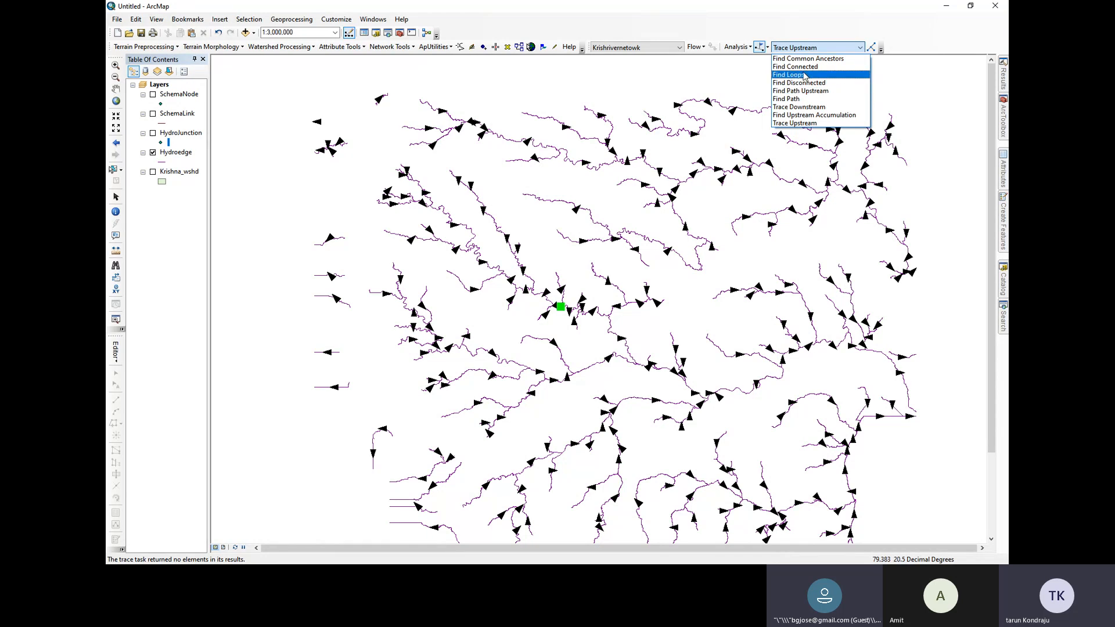
{"action": "left_click", "coordinate": [746, 23]}
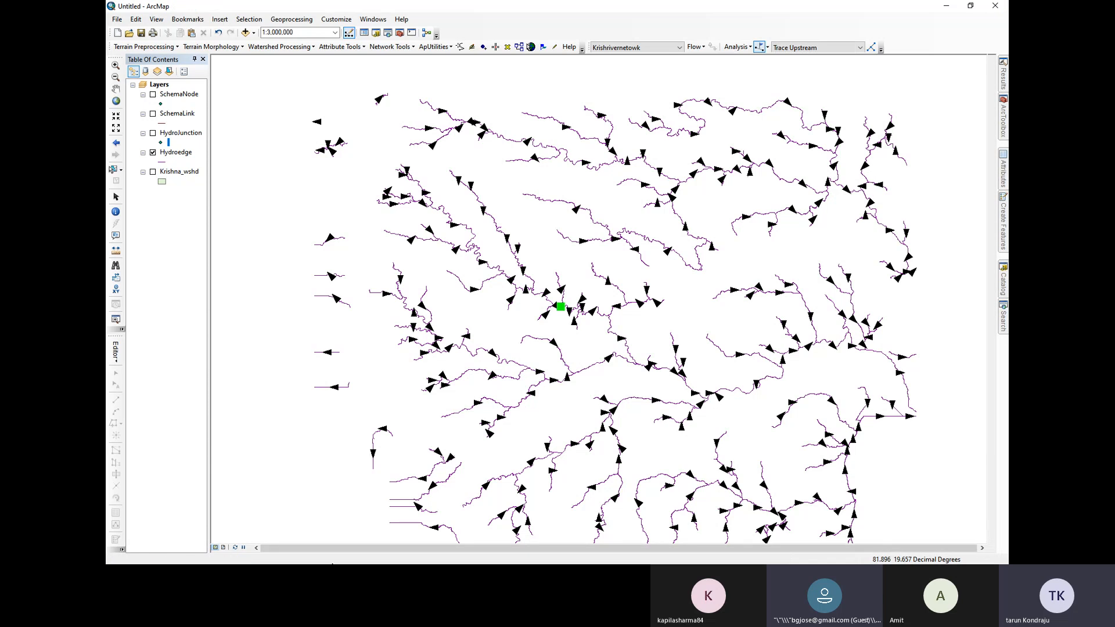
Switch to the archydro map document and add Grid Location.shp from the Shapefile grid location folder
{"action": "key", "text": "super"}
{"action": "mouse_move", "coordinate": [294, 557]}
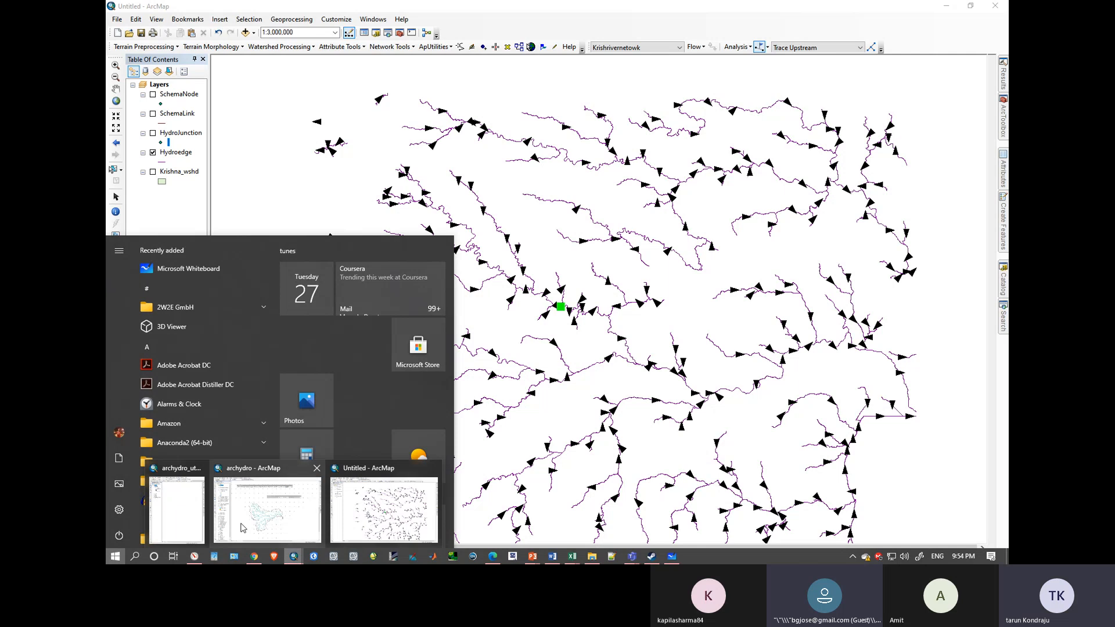
{"action": "left_click", "coordinate": [304, 518]}
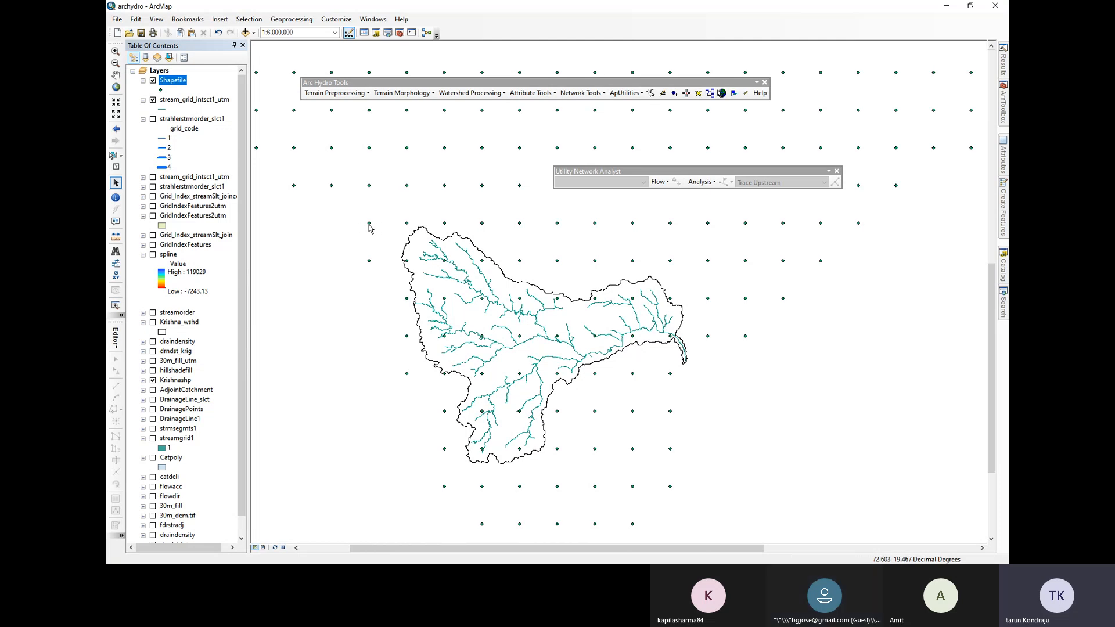
{"action": "left_click", "coordinate": [244, 34]}
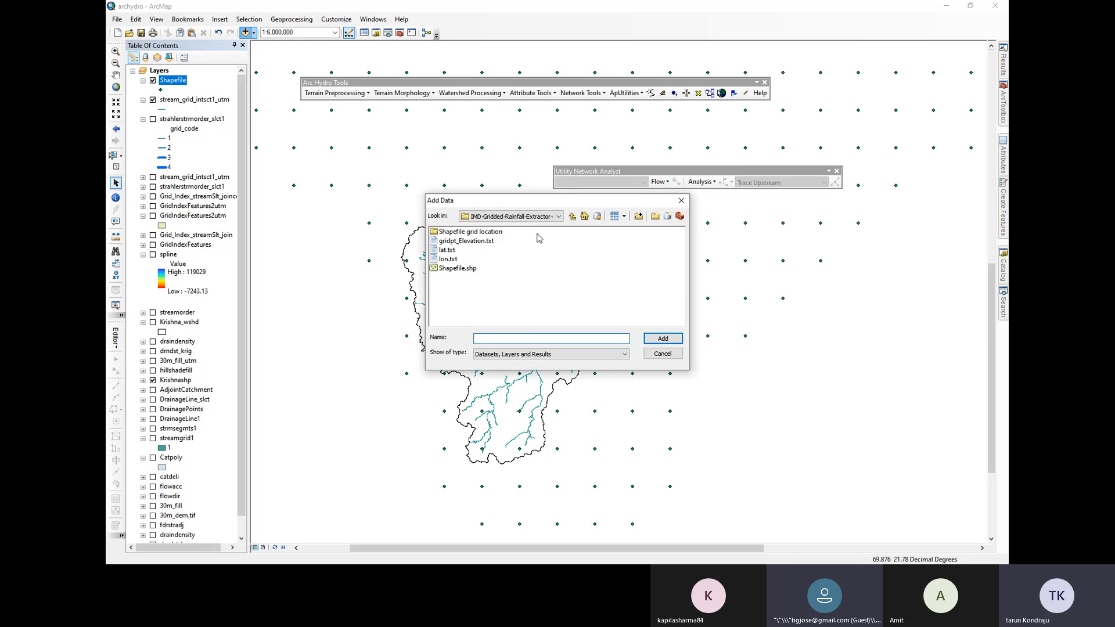
{"action": "double_click", "coordinate": [470, 232]}
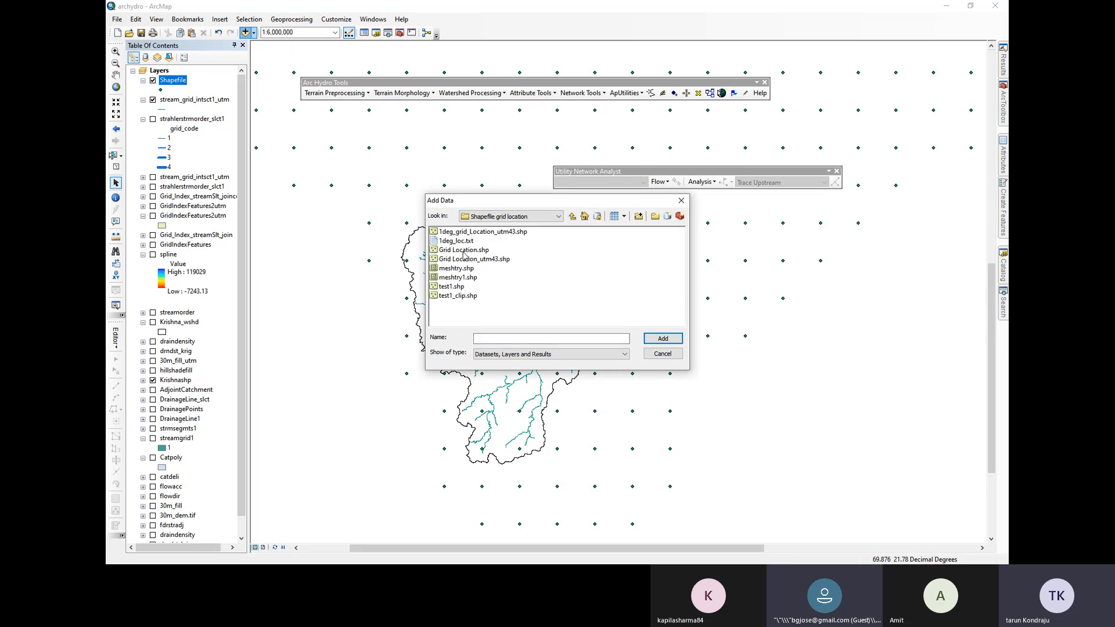
{"action": "left_click", "coordinate": [464, 251]}
{"action": "left_click", "coordinate": [663, 339]}
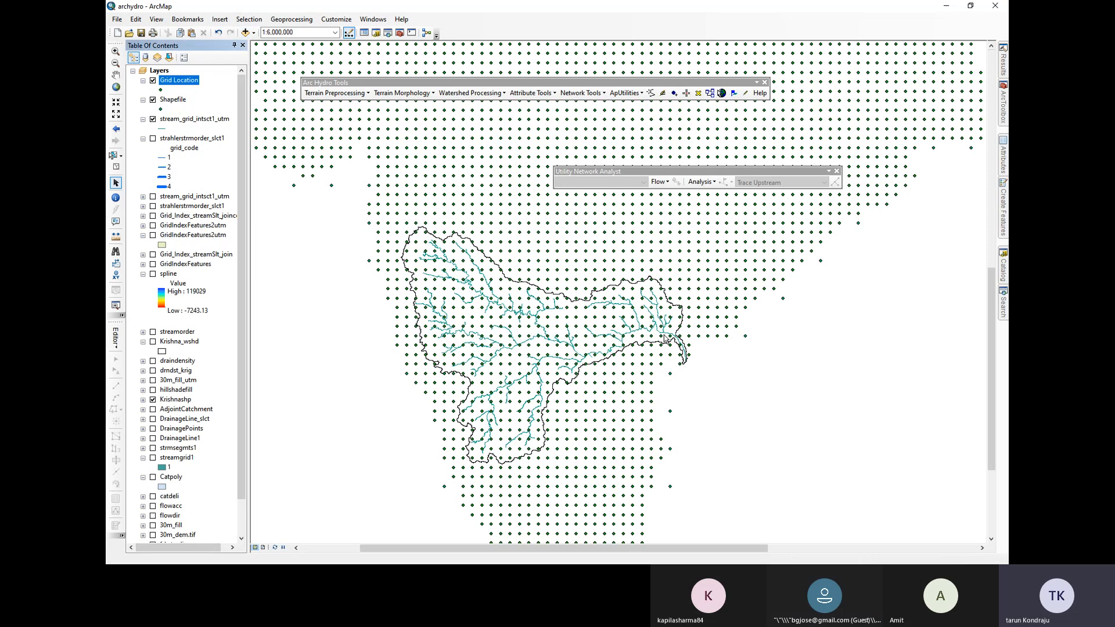
Examine the spacing of the Grid Location points over the northwestern streams and across the whole Krishna basin
{"action": "scroll", "coordinate": [429, 266], "scroll_direction": "up", "scroll_amount": 3}
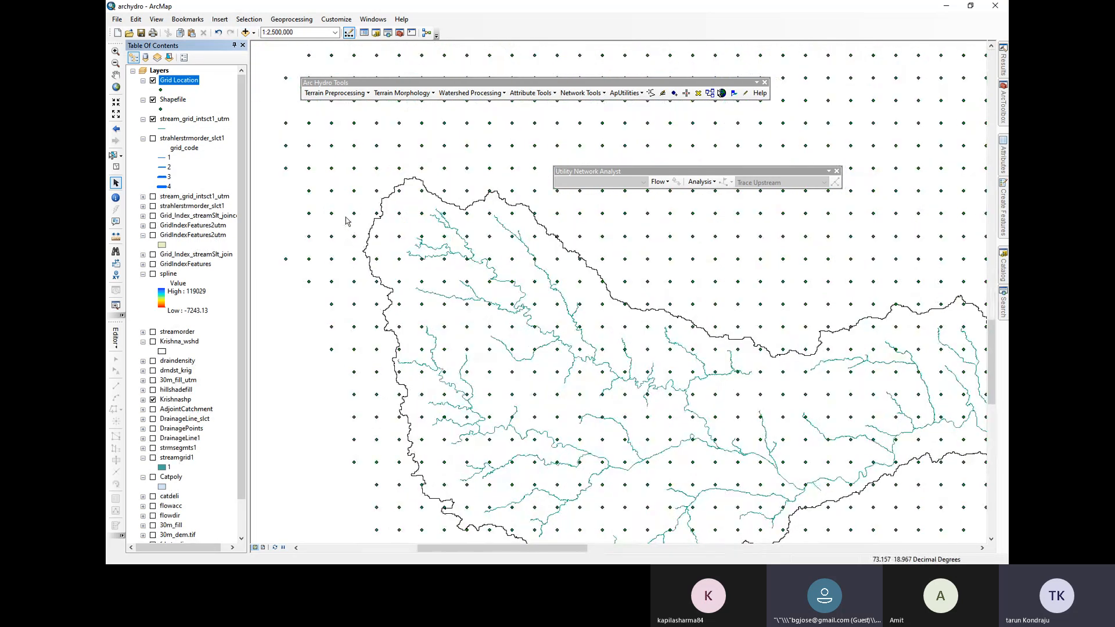
{"action": "scroll", "coordinate": [370, 275], "scroll_direction": "up", "scroll_amount": 3}
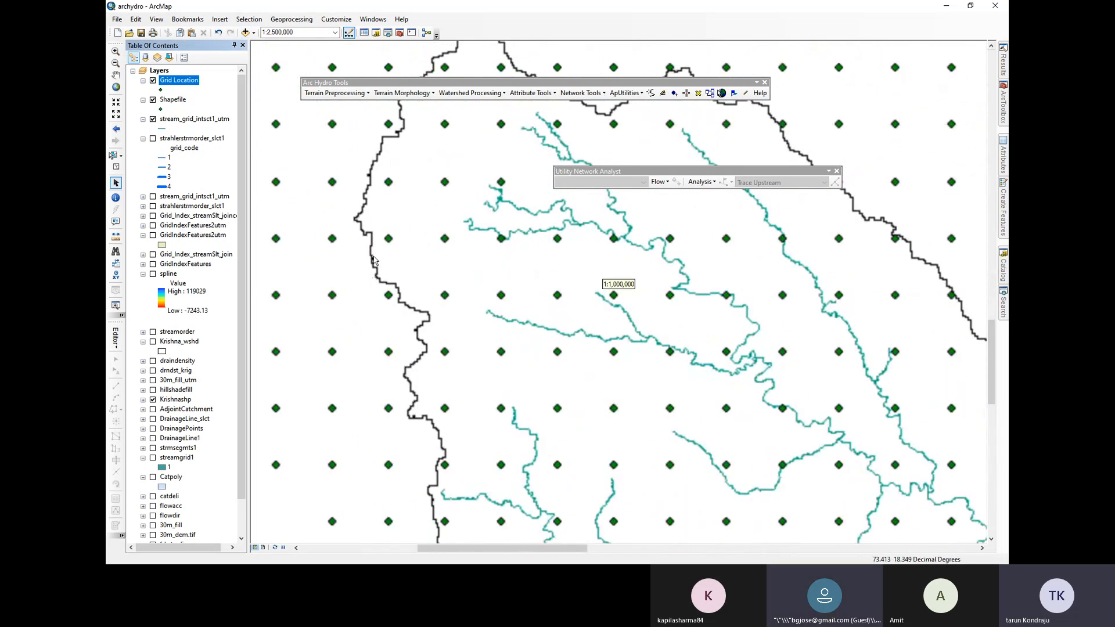
{"action": "scroll", "coordinate": [421, 262], "scroll_direction": "down", "scroll_amount": 2}
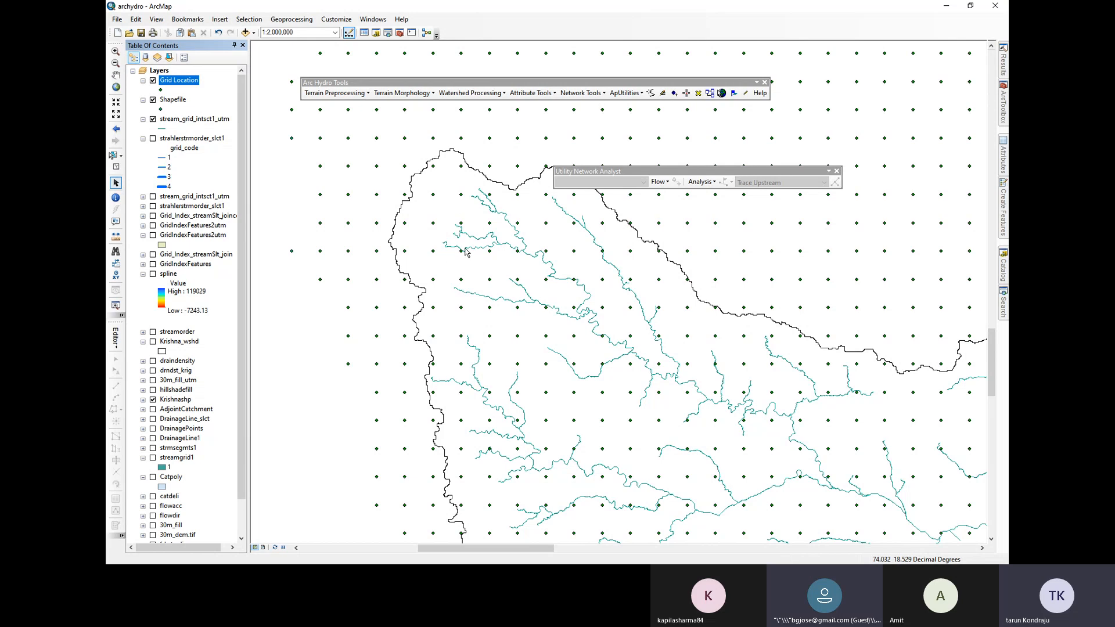
{"action": "scroll", "coordinate": [465, 250], "scroll_direction": "up", "scroll_amount": 3}
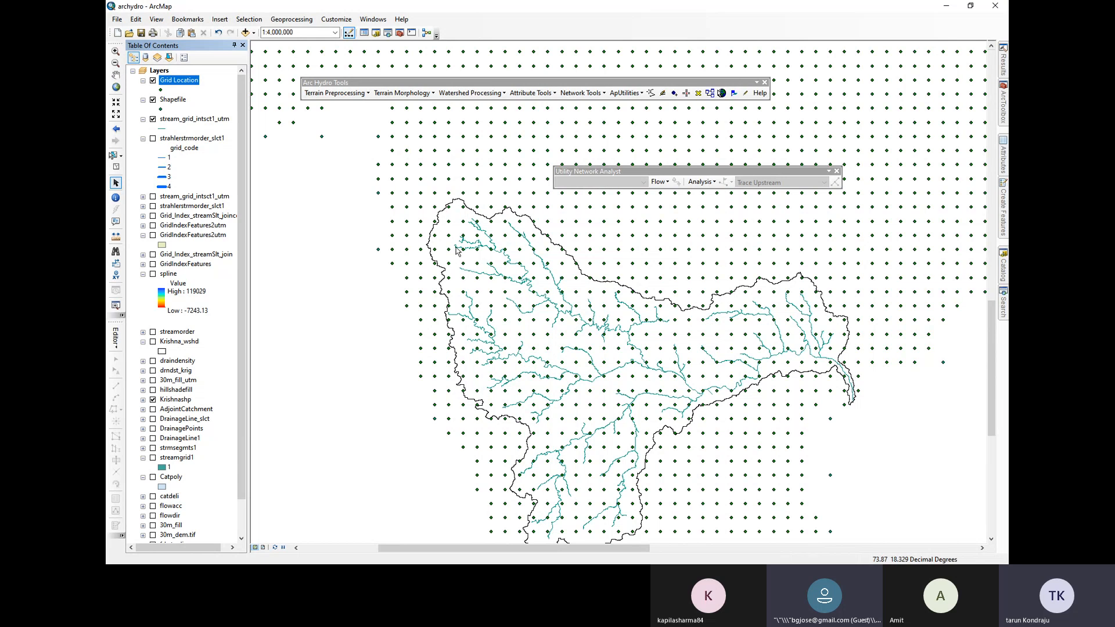
{"action": "scroll", "coordinate": [476, 244], "scroll_direction": "down", "scroll_amount": 2}
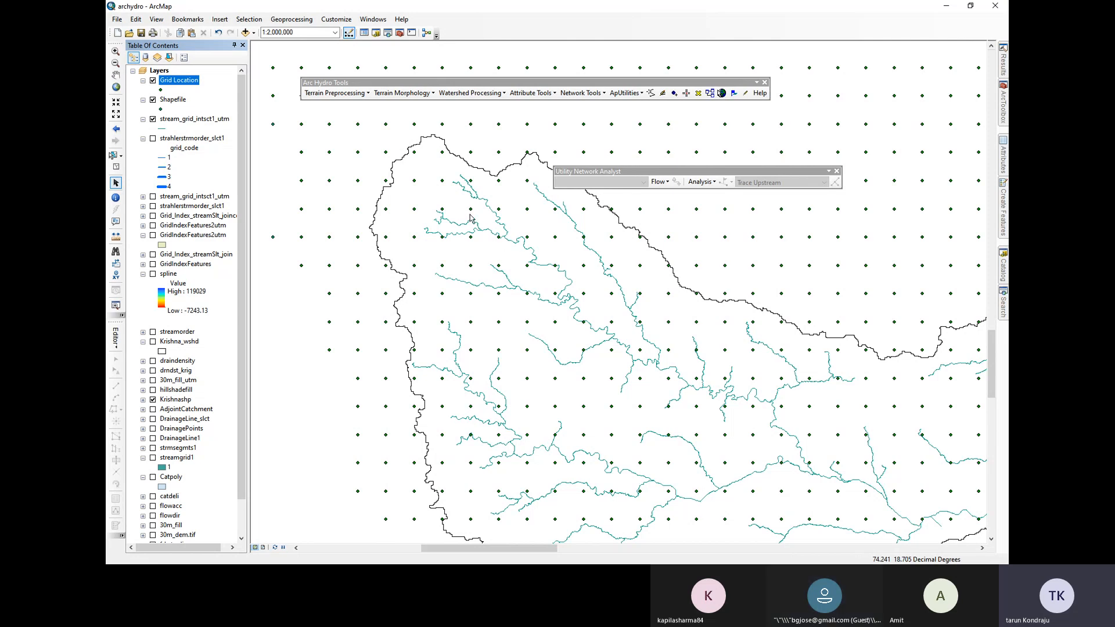
{"action": "scroll", "coordinate": [470, 218], "scroll_direction": "up", "scroll_amount": 2}
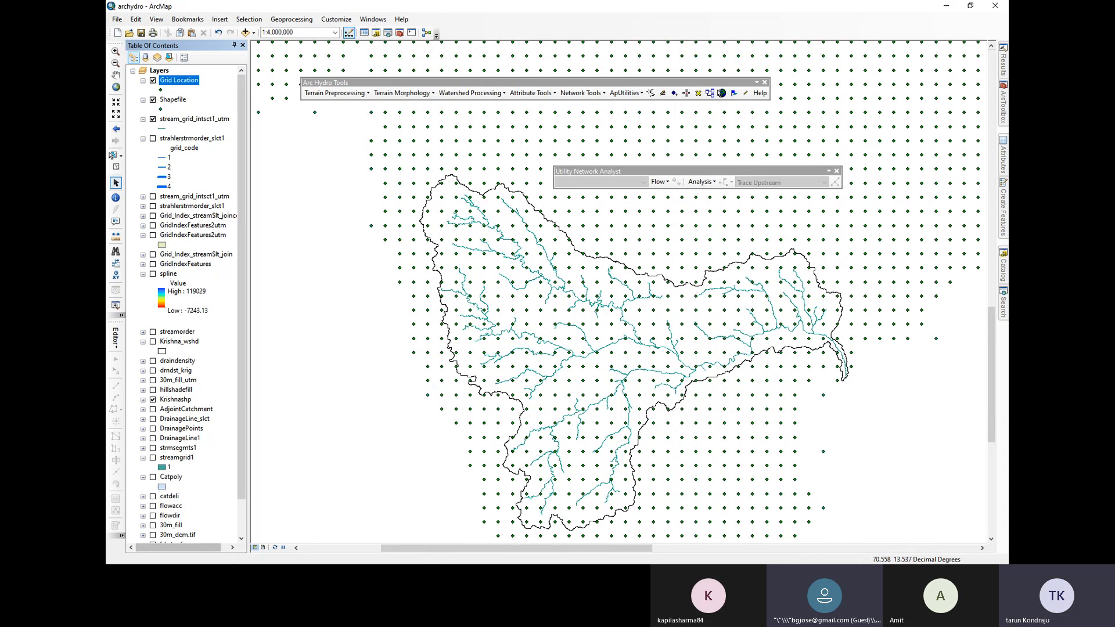
Switch to Chrome and open the IMD Pune gridded data download page in a new tab, looking it up with "imd gr"
{"action": "key", "text": "super"}
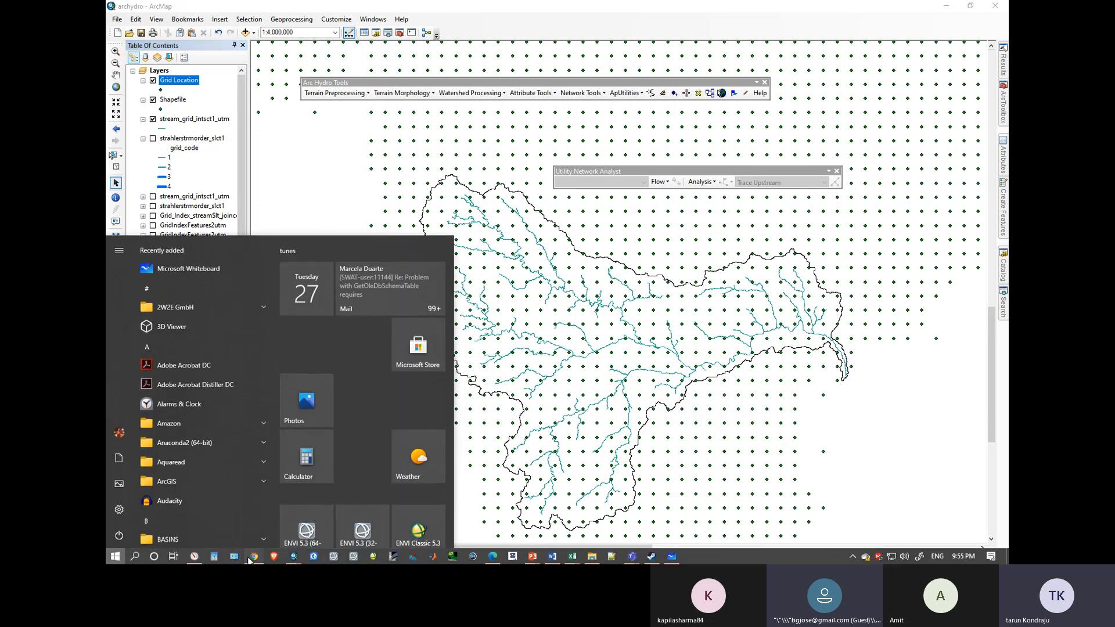
{"action": "left_click", "coordinate": [253, 557]}
{"action": "left_click", "coordinate": [881, 9]}
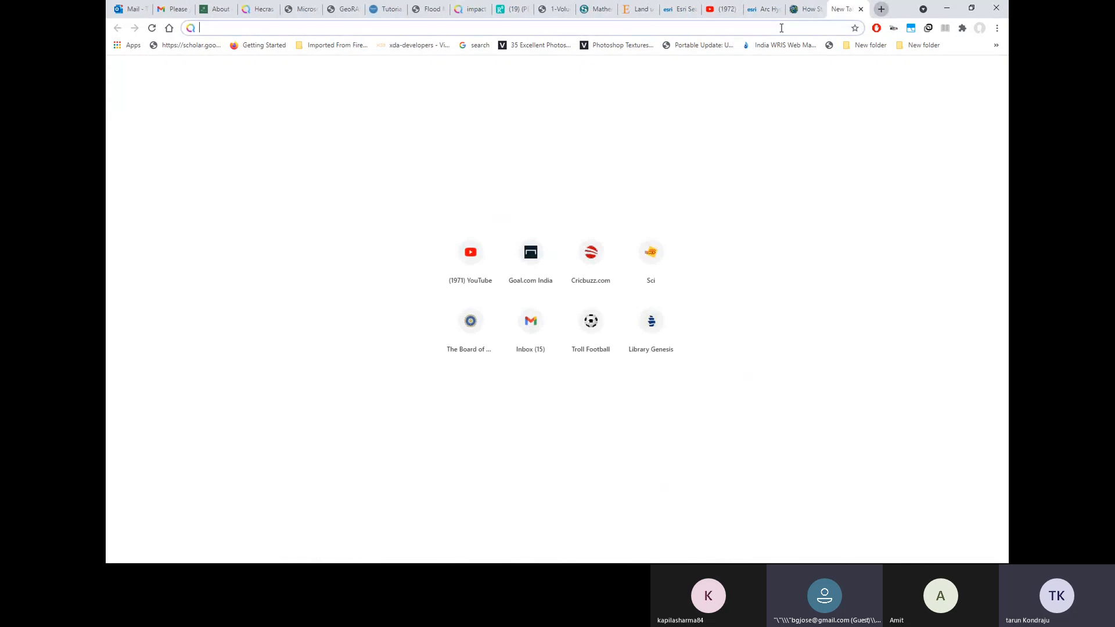
{"action": "type", "text": "im"}
{"action": "key", "text": "BackSpace"}
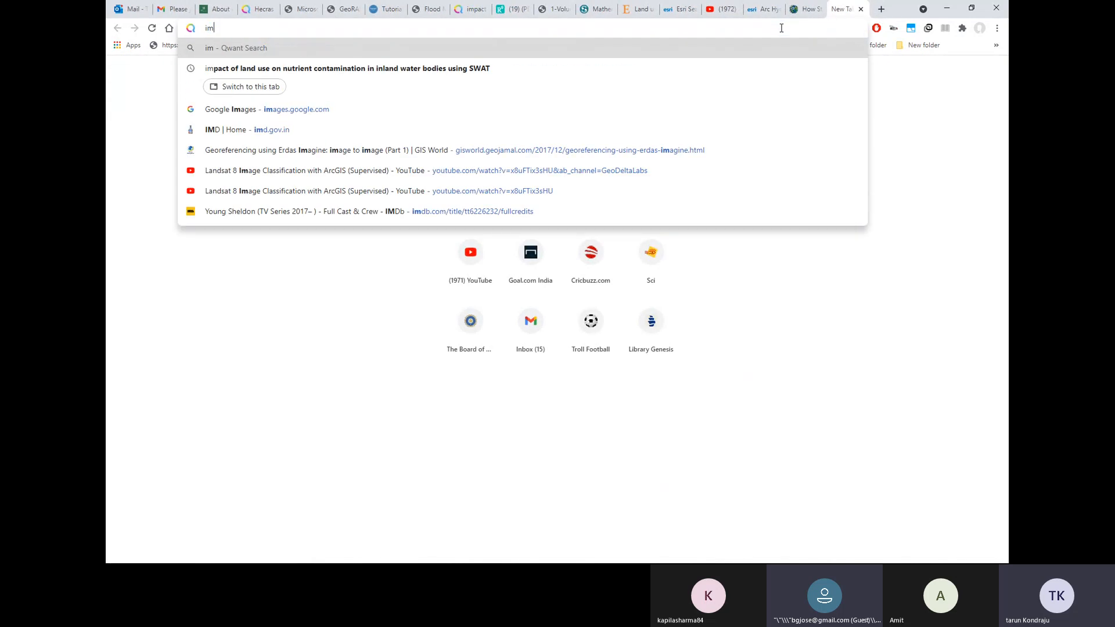
{"action": "type", "text": "d"}
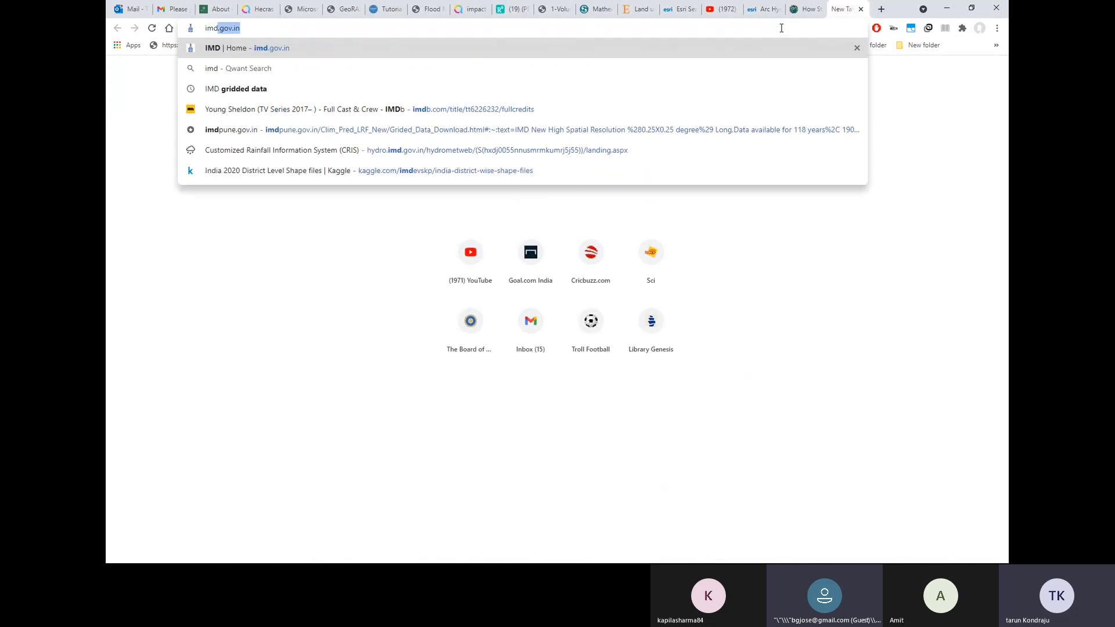
{"action": "type", "text": " gr"}
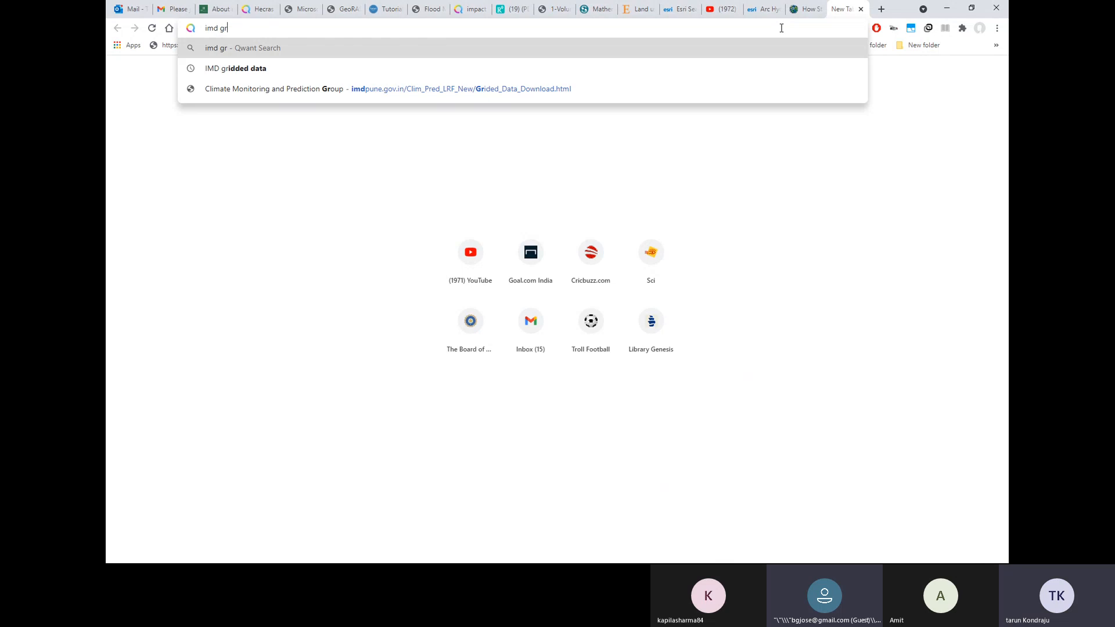
{"action": "key", "text": "Down"}
{"action": "key", "text": "Down"}
{"action": "key", "text": "Return"}
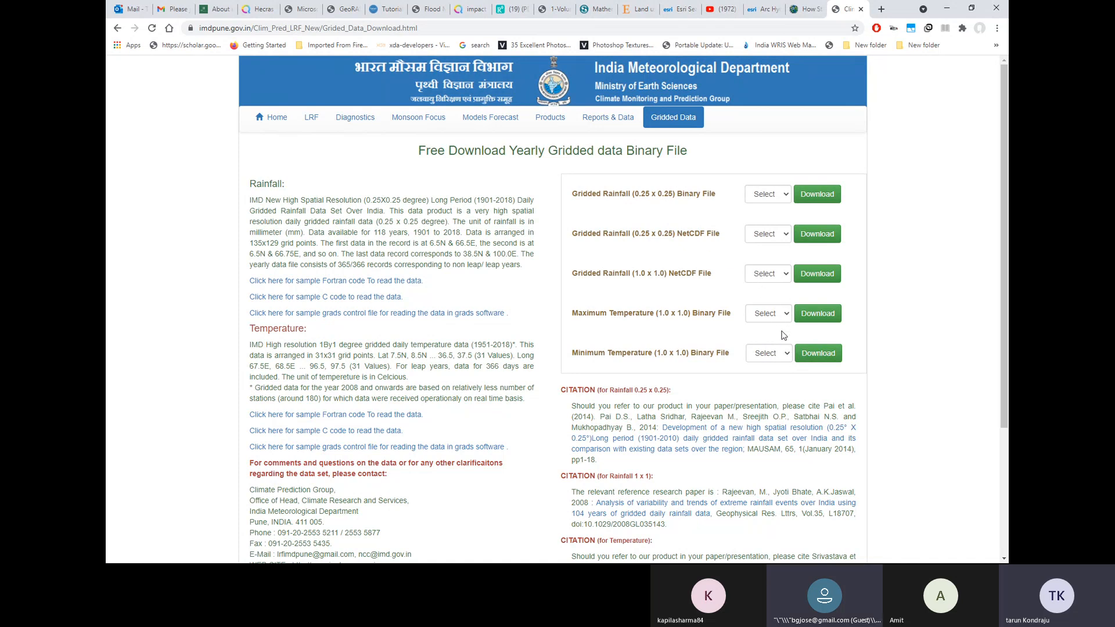
Check the years offered for the 0.25 x 0.25 rainfall binary files and maximum temperature files, and return to the map
{"action": "left_click", "coordinate": [767, 194]}
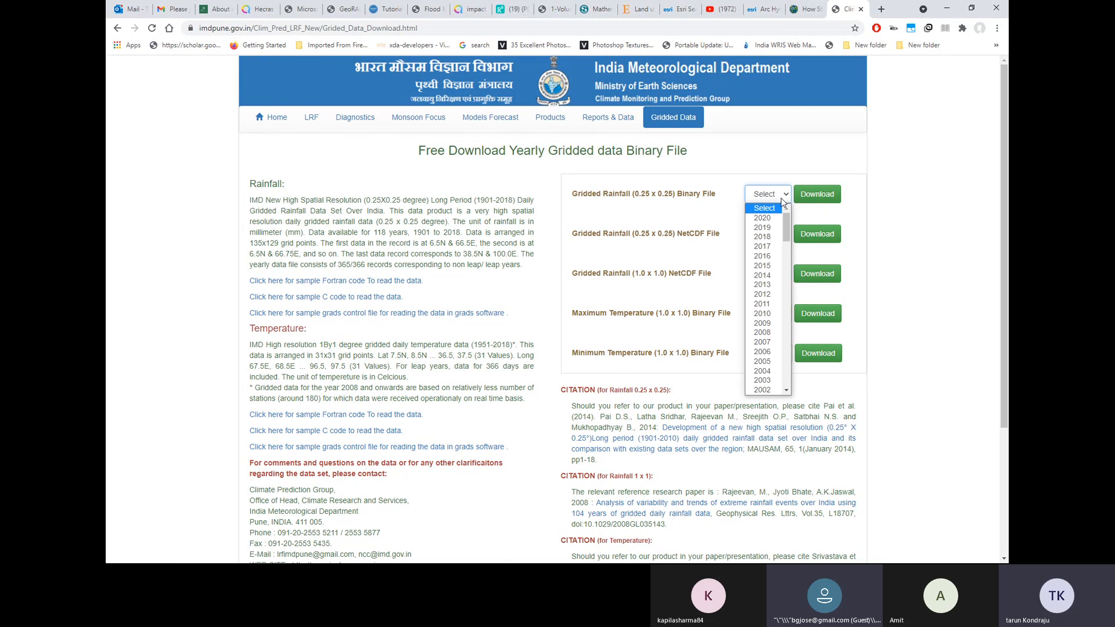
{"action": "mouse_move", "coordinate": [787, 230]}
{"action": "left_mouse_down"}
{"action": "mouse_move", "coordinate": [788, 378]}
{"action": "mouse_move", "coordinate": [785, 221]}
{"action": "left_mouse_up"}
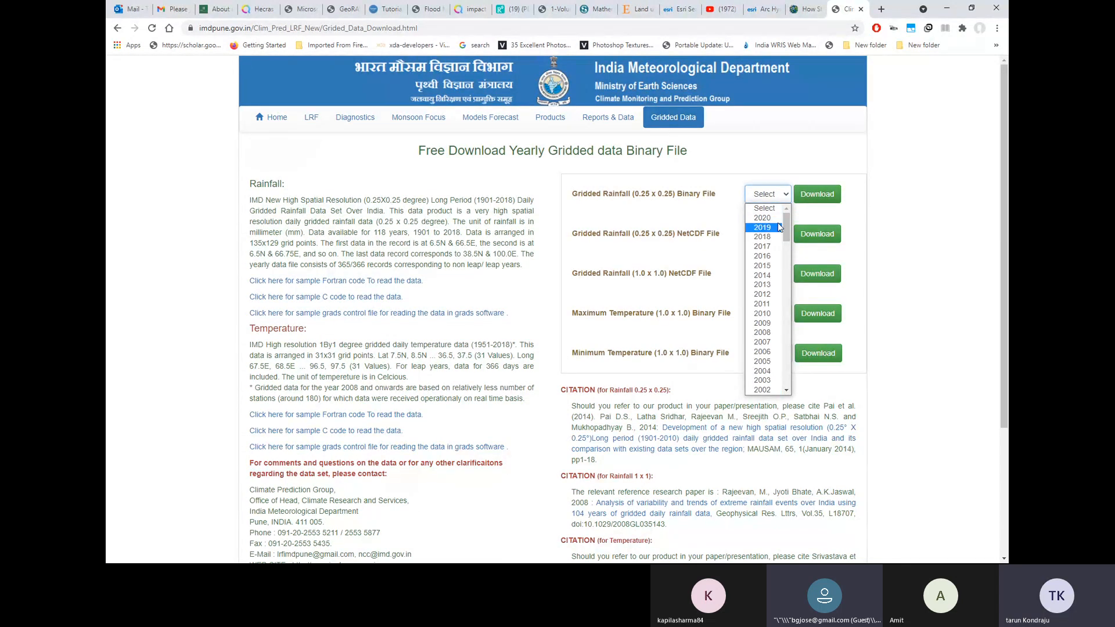
{"action": "left_click", "coordinate": [901, 207]}
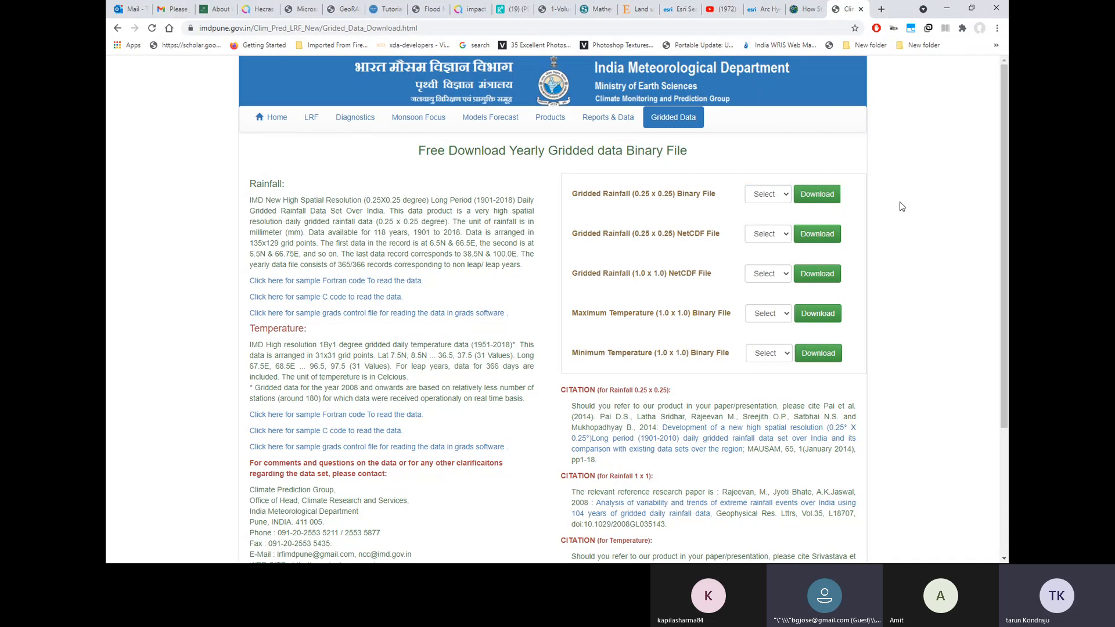
{"action": "left_click", "coordinate": [780, 319]}
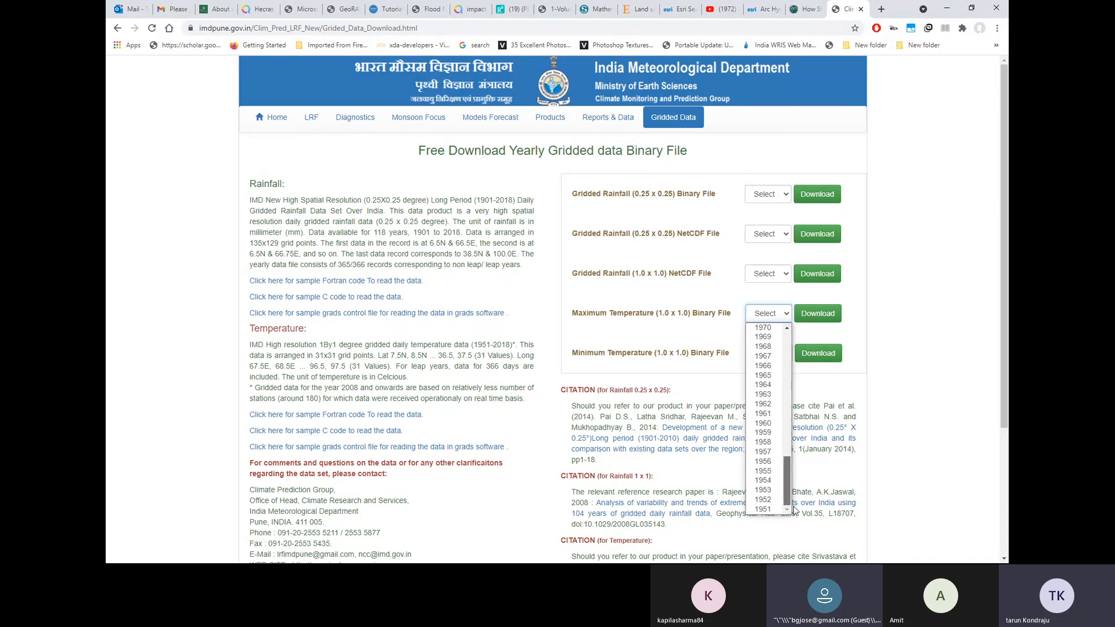
{"action": "left_click", "coordinate": [914, 312]}
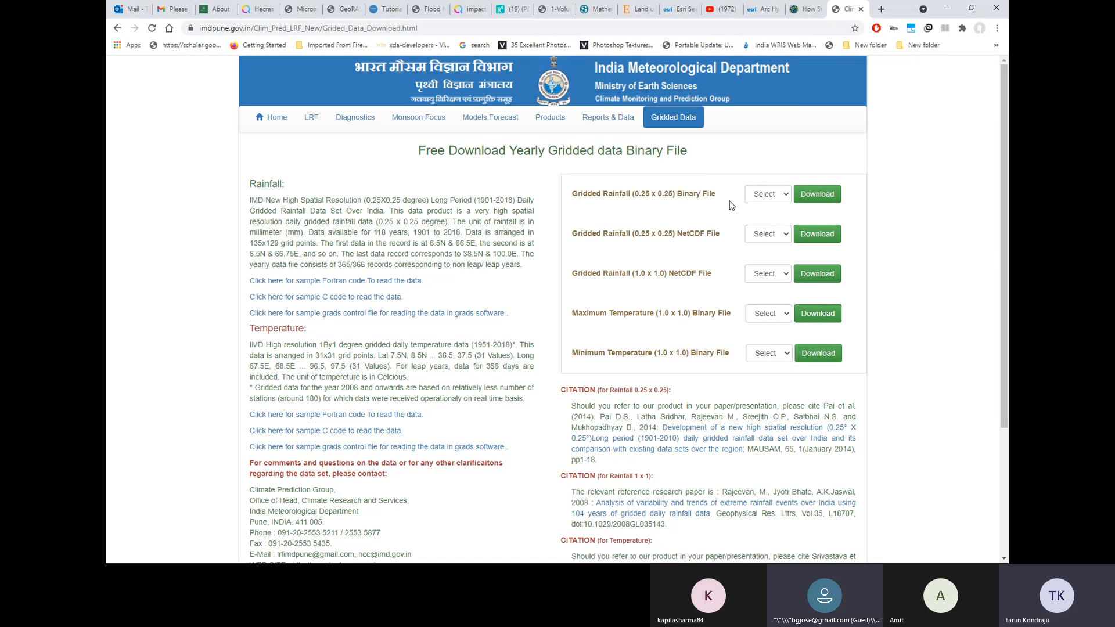
{"action": "left_click", "coordinate": [946, 10]}
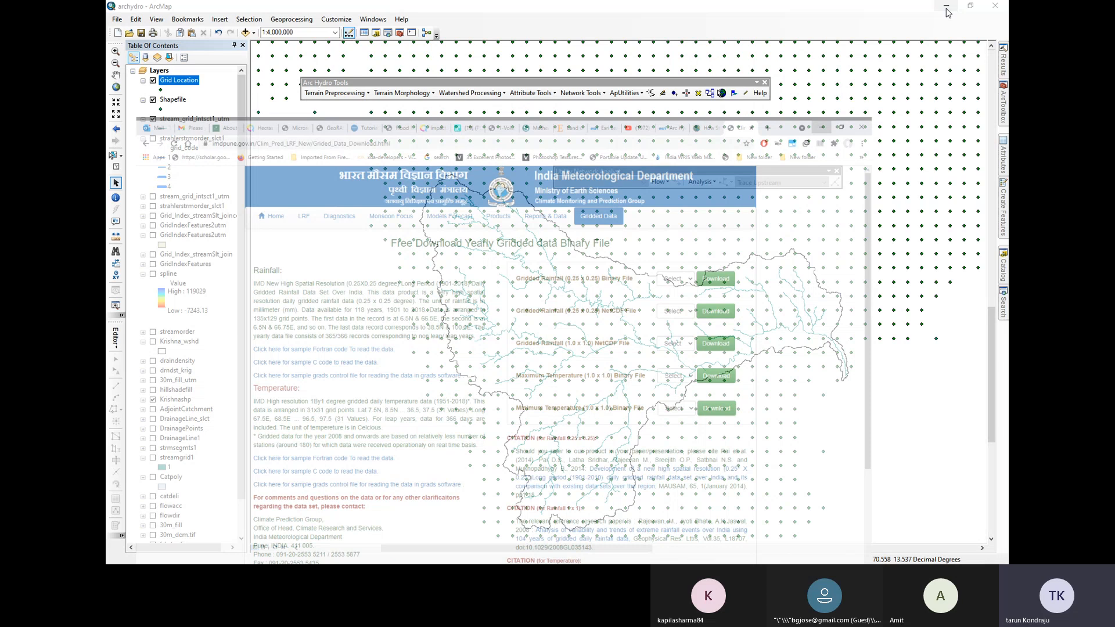
Switch to File Explorer and open the imd folder inside weather data on the LD (F:) drive
{"action": "key", "text": "super"}
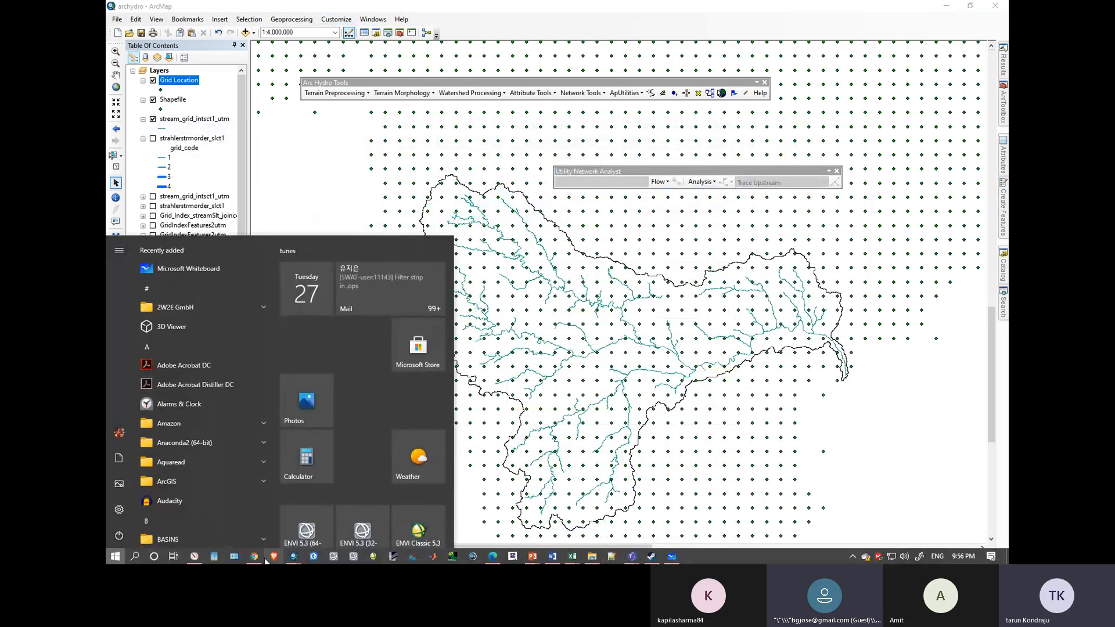
{"action": "left_click", "coordinate": [593, 558]}
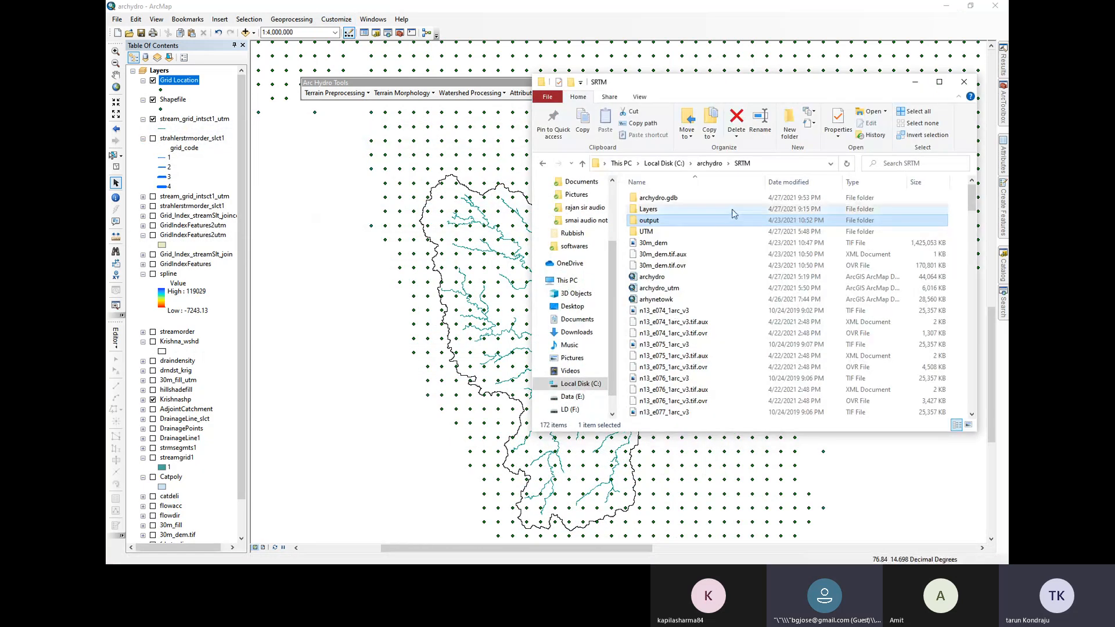
{"action": "left_click", "coordinate": [591, 410]}
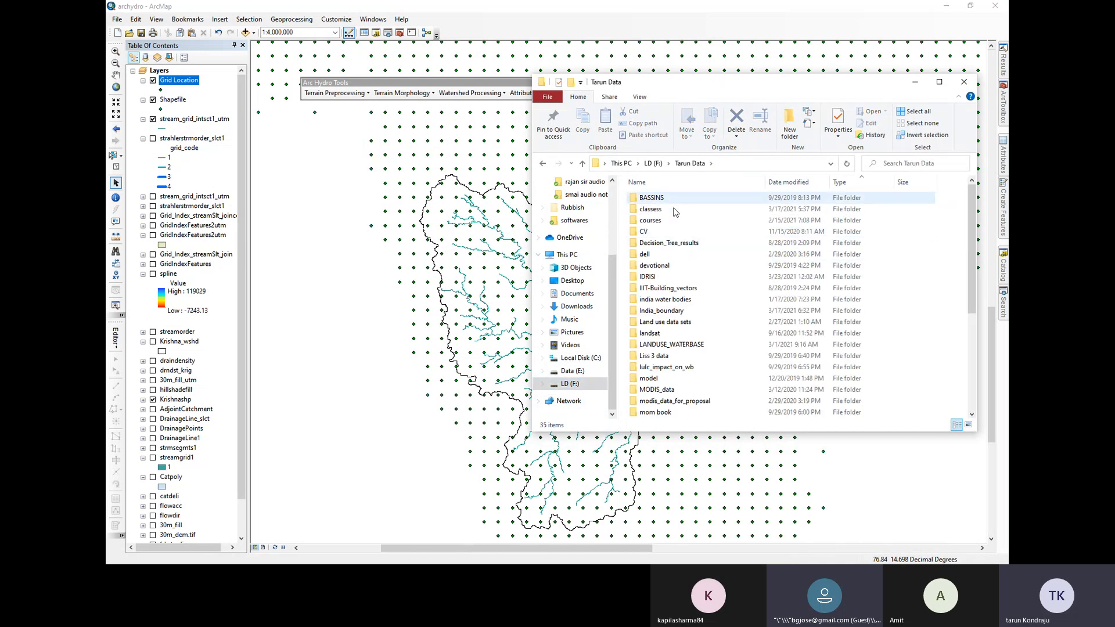
{"action": "double_click", "coordinate": [686, 244]}
{"action": "scroll", "coordinate": [683, 290], "scroll_direction": "down", "scroll_amount": 5}
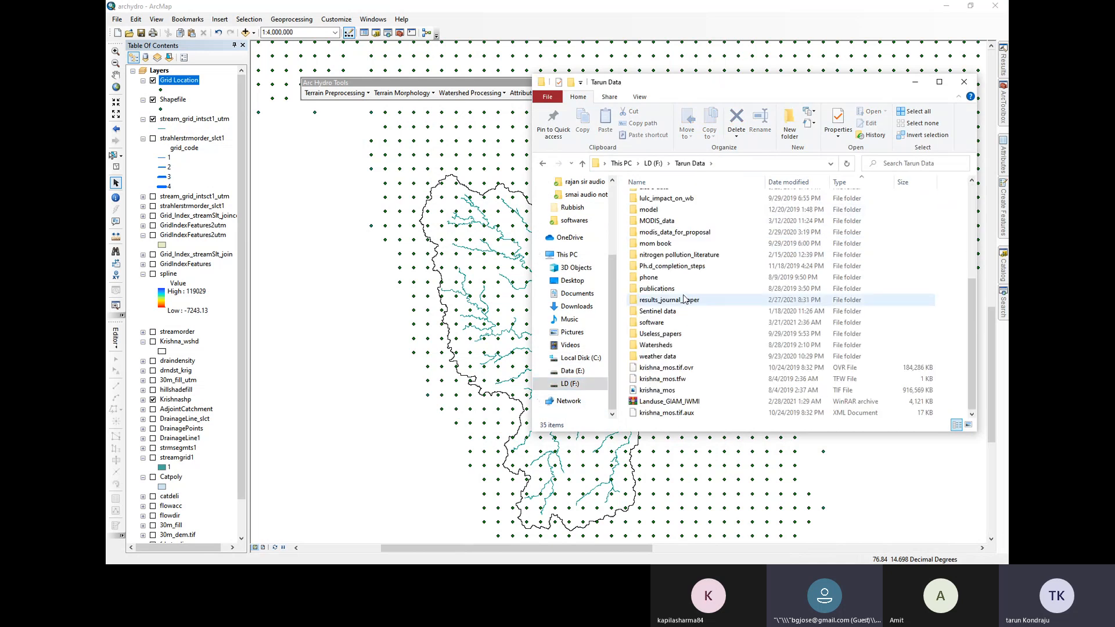
{"action": "double_click", "coordinate": [678, 357]}
{"action": "double_click", "coordinate": [655, 199]}
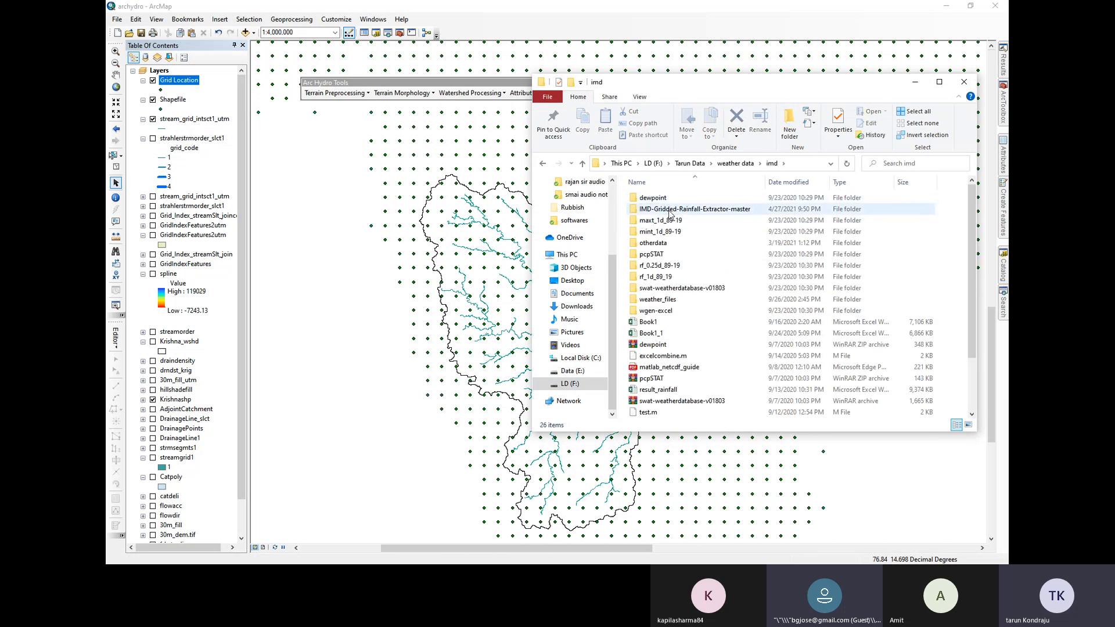
Look inside the IMD-Gridded-Rainfall-Extractor-master folder, and open the rf_0.25d_89-19 folder within imd
{"action": "double_click", "coordinate": [668, 209]}
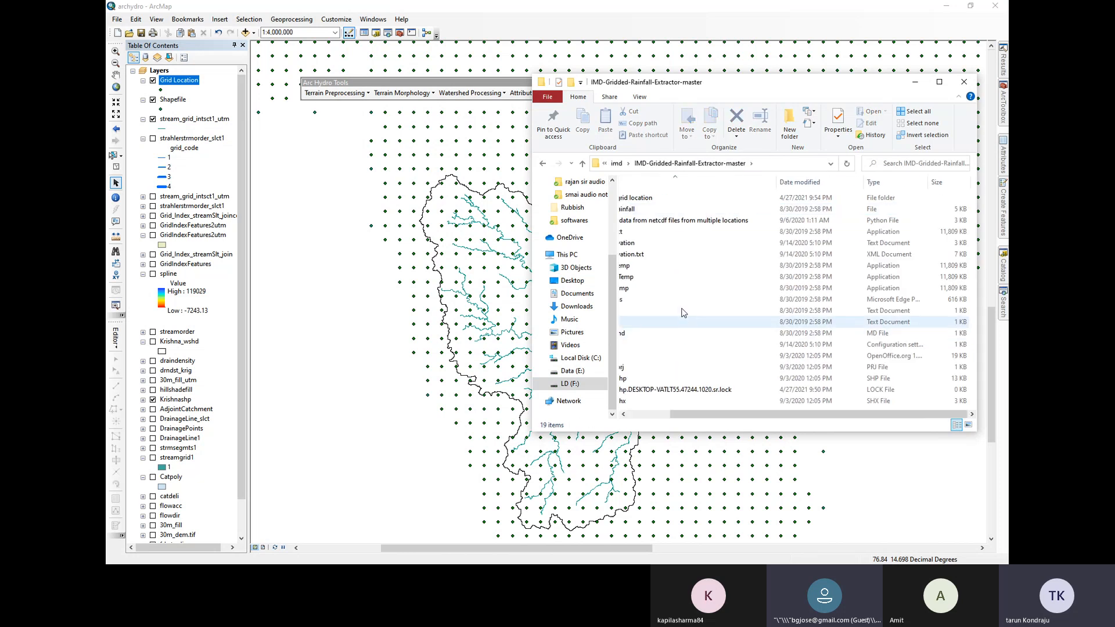
{"action": "left_click", "coordinate": [616, 163]}
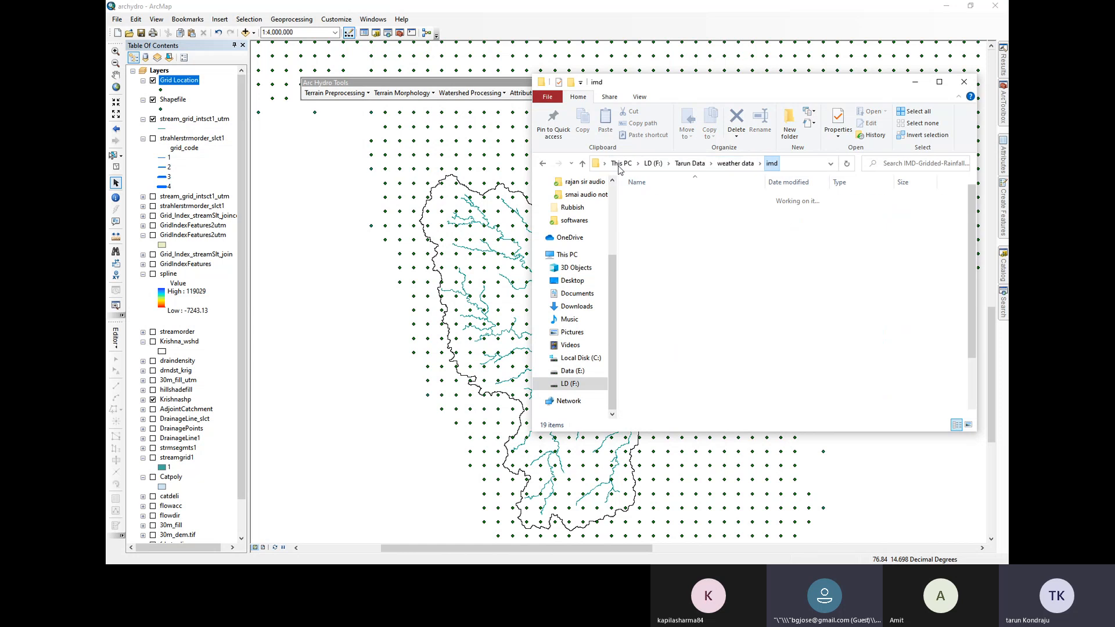
{"action": "double_click", "coordinate": [658, 244]}
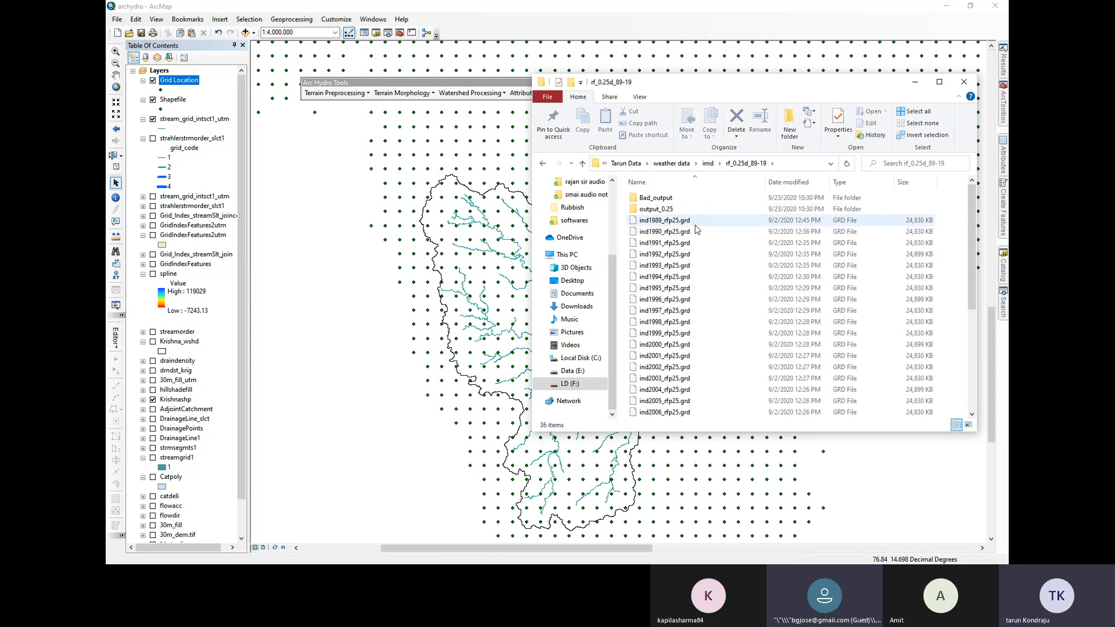
Open the output_0.25 folder, look through the rfp_1989 text file from start to end, and close it and put File Explorer away
{"action": "double_click", "coordinate": [693, 211]}
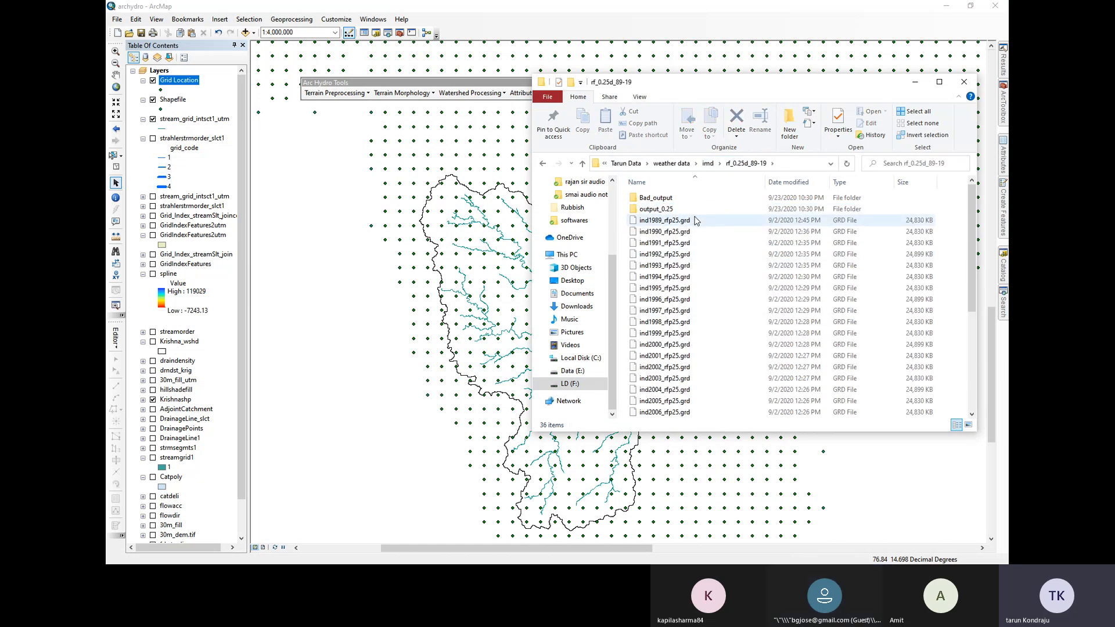
{"action": "double_click", "coordinate": [671, 198]}
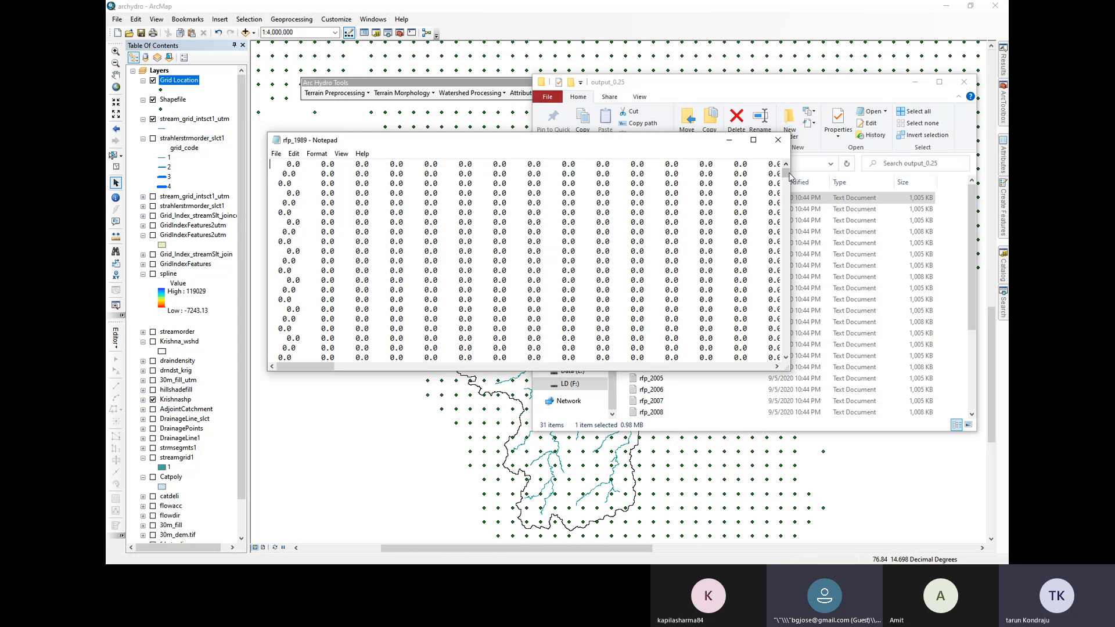
{"action": "left_click_drag", "start_coordinate": [785, 173], "coordinate": [787, 359]}
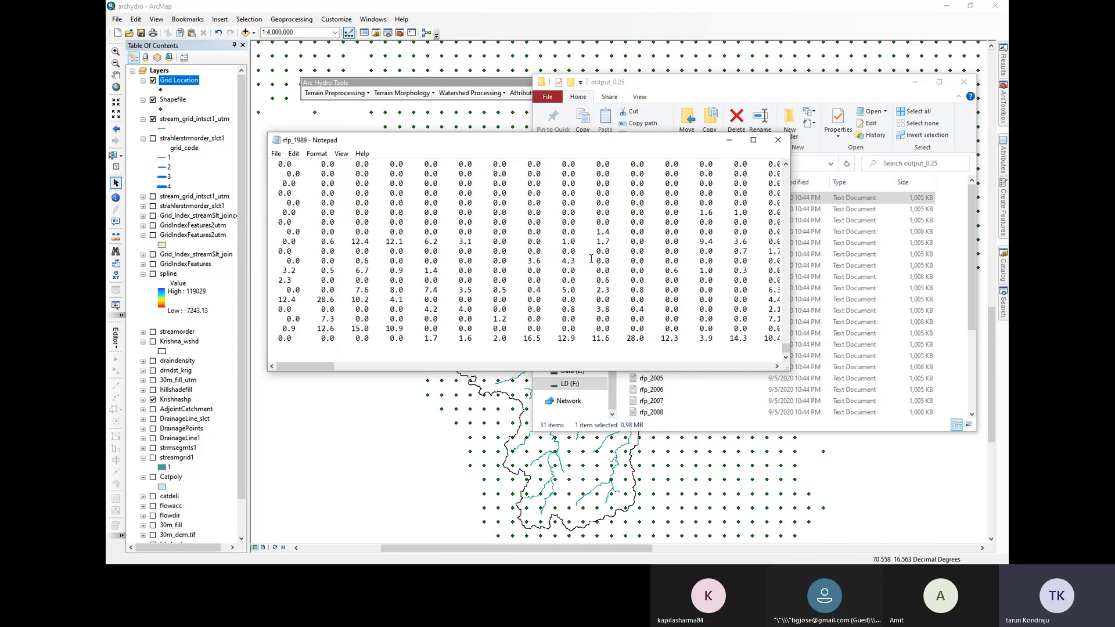
{"action": "left_click_drag", "start_coordinate": [787, 348], "coordinate": [780, 189]}
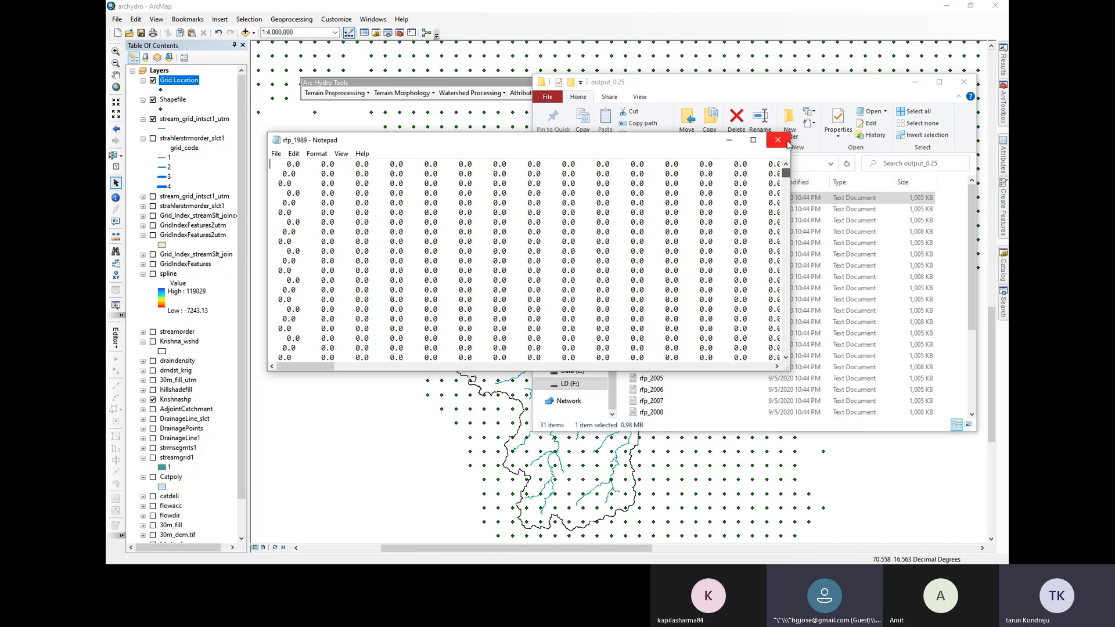
{"action": "left_click", "coordinate": [778, 140]}
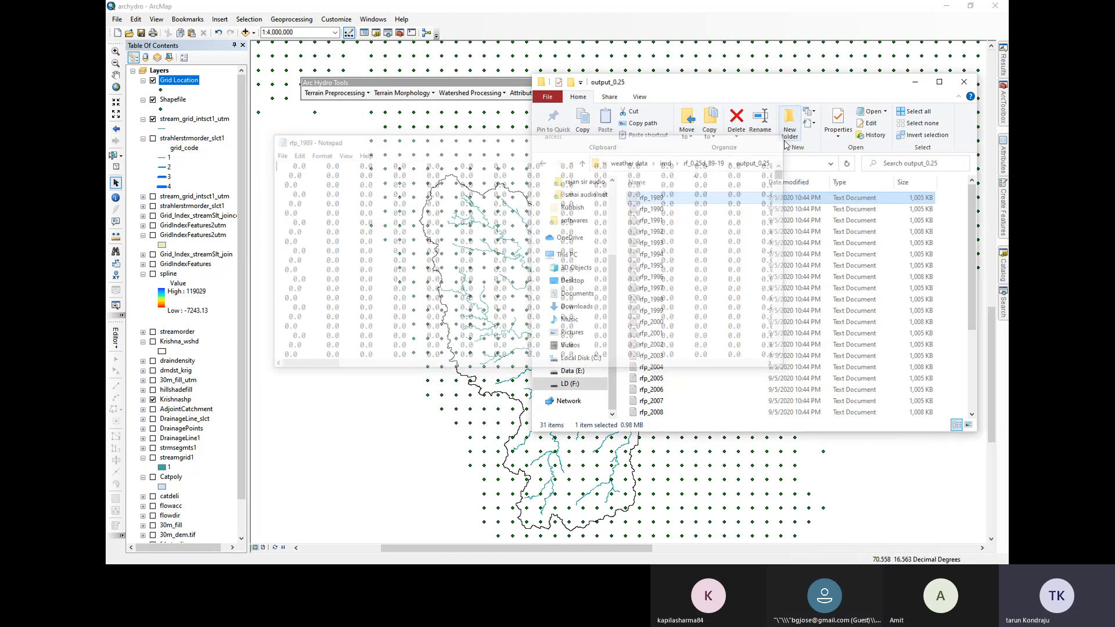
{"action": "left_click", "coordinate": [915, 81]}
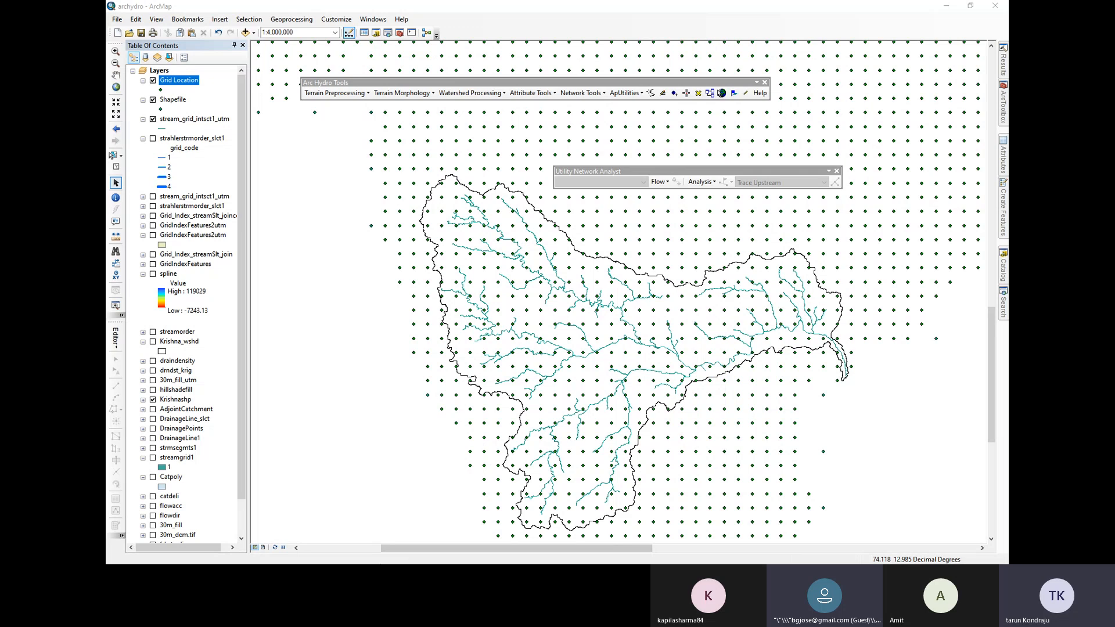
Switch to the Untitled ArcMap document and view the flow directions along the Krishna hydro network around the green flag
{"action": "key", "text": "super"}
{"action": "mouse_move", "coordinate": [293, 556]}
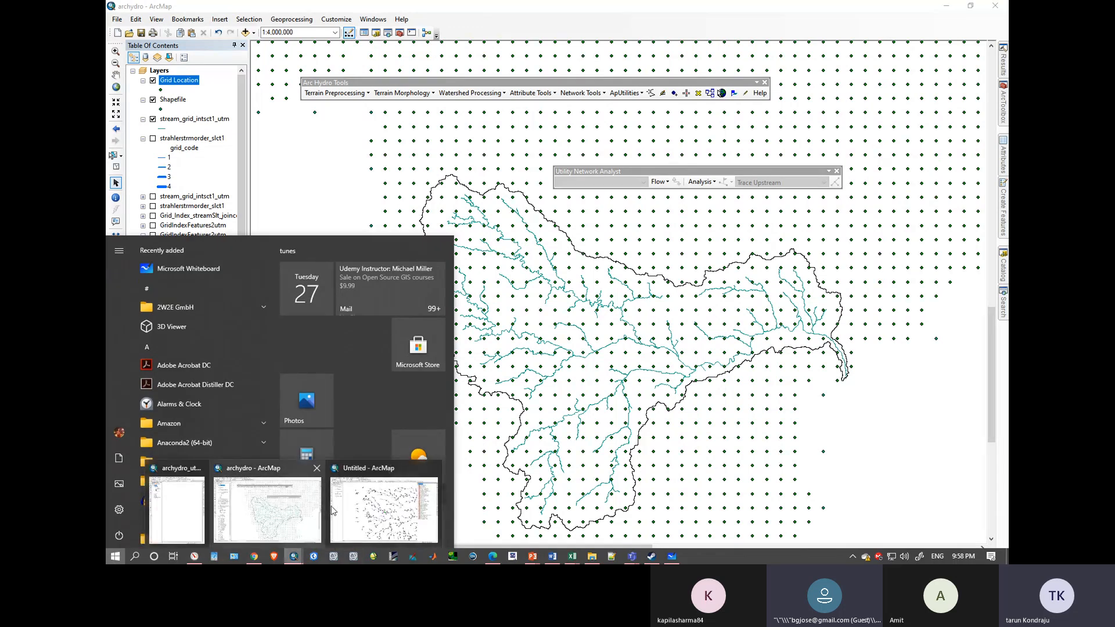
{"action": "left_click", "coordinate": [394, 501]}
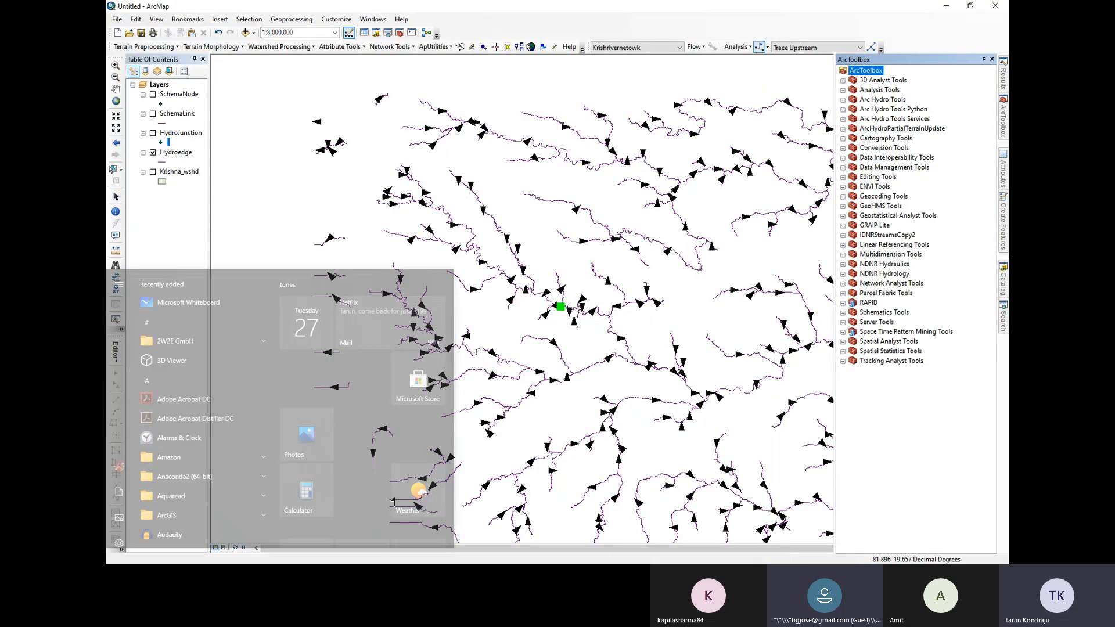
{"action": "scroll", "coordinate": [473, 235], "scroll_direction": "up", "scroll_amount": 1}
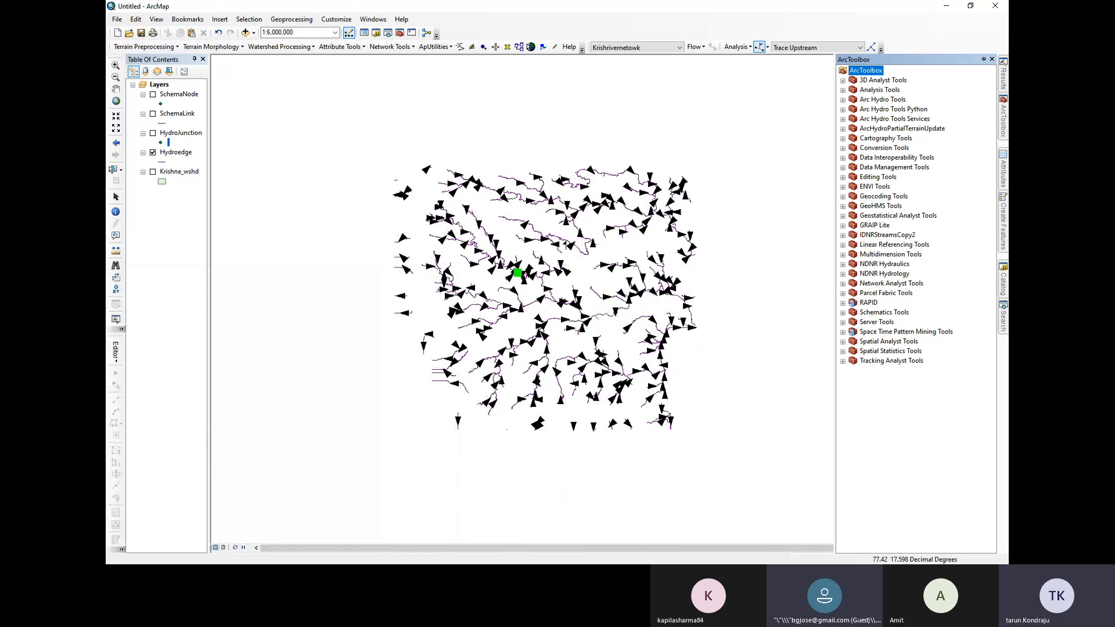
{"action": "scroll", "coordinate": [571, 251], "scroll_direction": "down", "scroll_amount": 1}
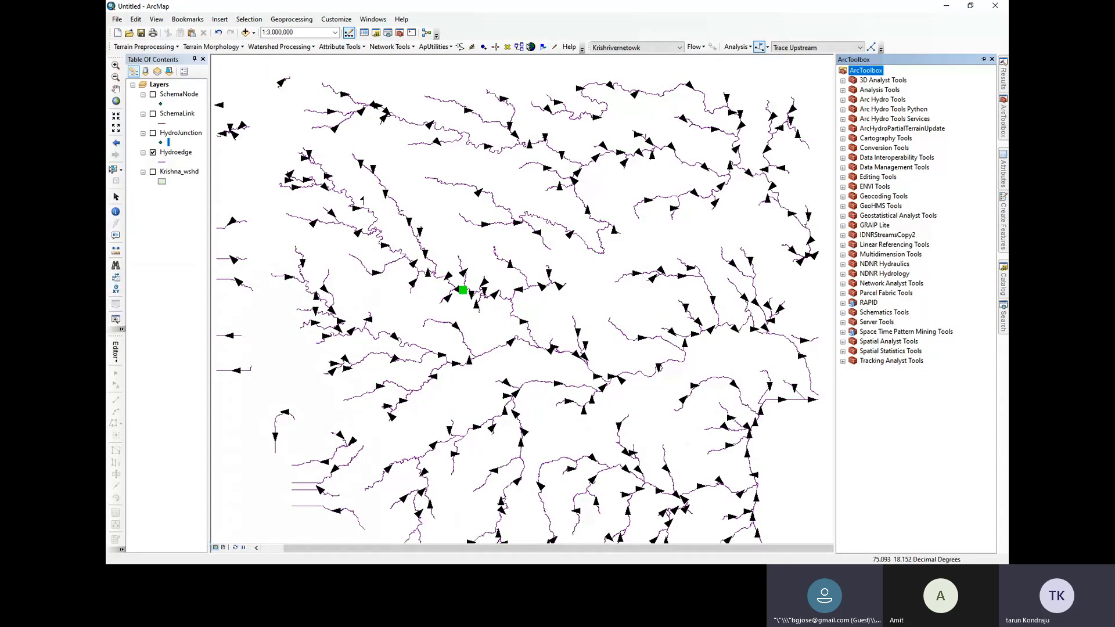
{"action": "scroll", "coordinate": [414, 265], "scroll_direction": "down", "scroll_amount": 1}
{"action": "scroll", "coordinate": [415, 265], "scroll_direction": "down", "scroll_amount": 1}
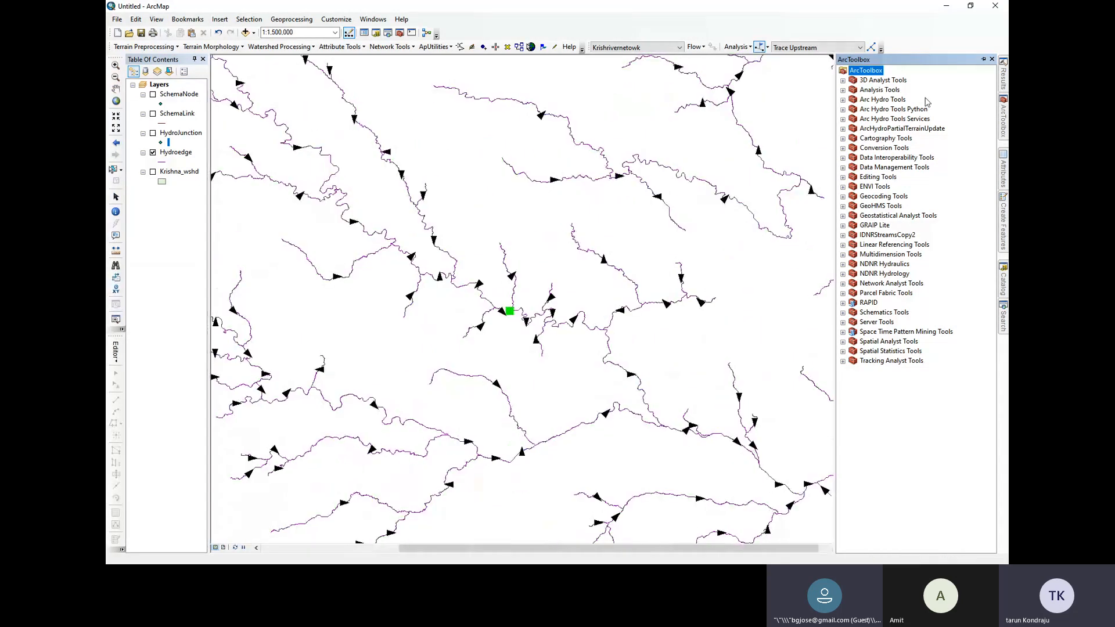
Review the input and output parameters of the Arc Hydro Hydro Network Generation tool, and close it without running
{"action": "left_click", "coordinate": [843, 100]}
{"action": "double_click", "coordinate": [868, 148]}
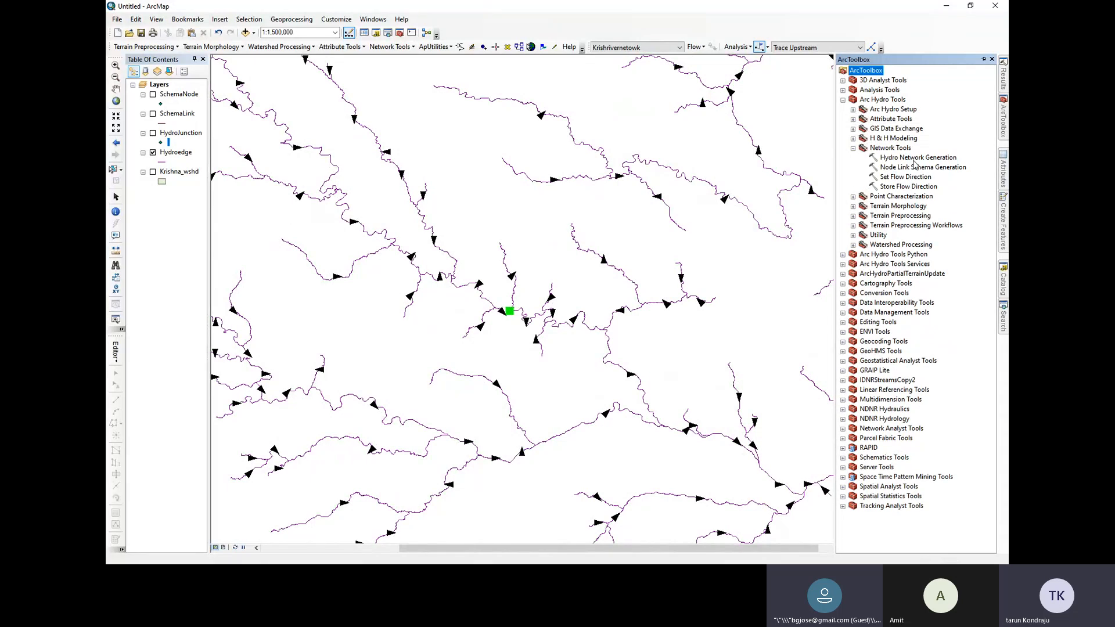
{"action": "double_click", "coordinate": [934, 161]}
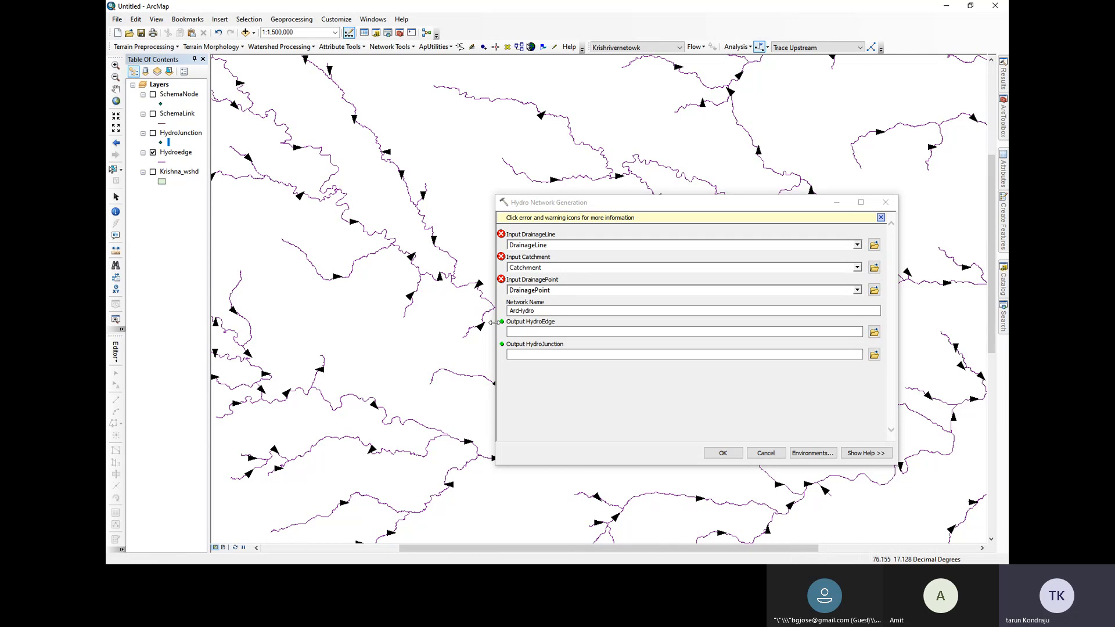
{"action": "left_click", "coordinate": [767, 453]}
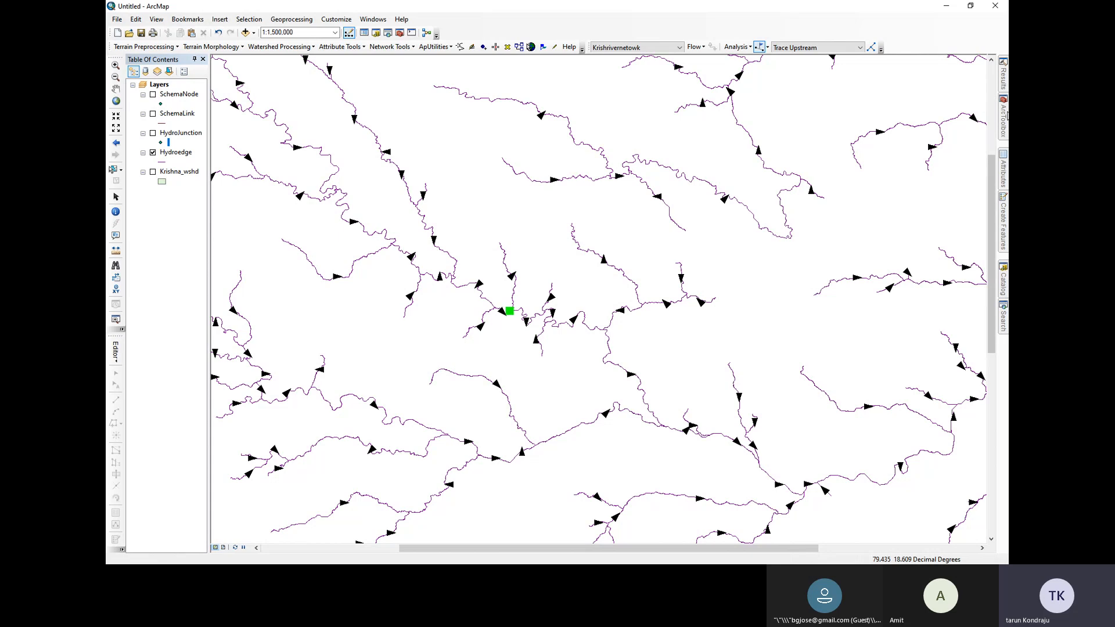
Show the SchemaLink and SchemaNode layers on the map and hide the Hydroedge layer
{"action": "left_click", "coordinate": [116, 197]}
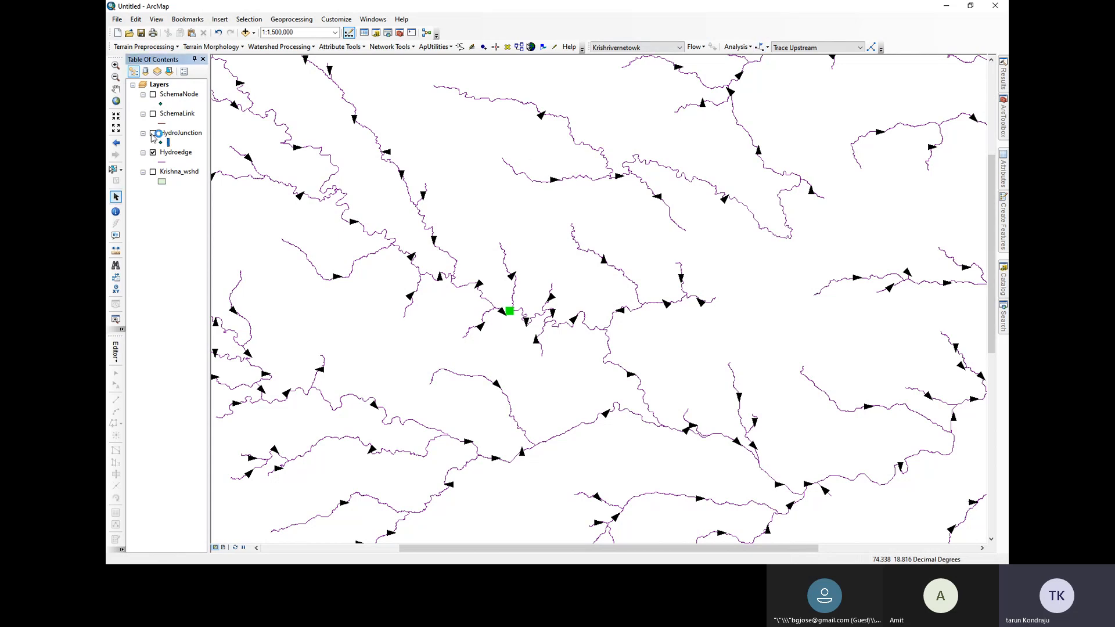
{"action": "left_click", "coordinate": [153, 114]}
{"action": "left_click", "coordinate": [153, 133]}
{"action": "left_click", "coordinate": [152, 152]}
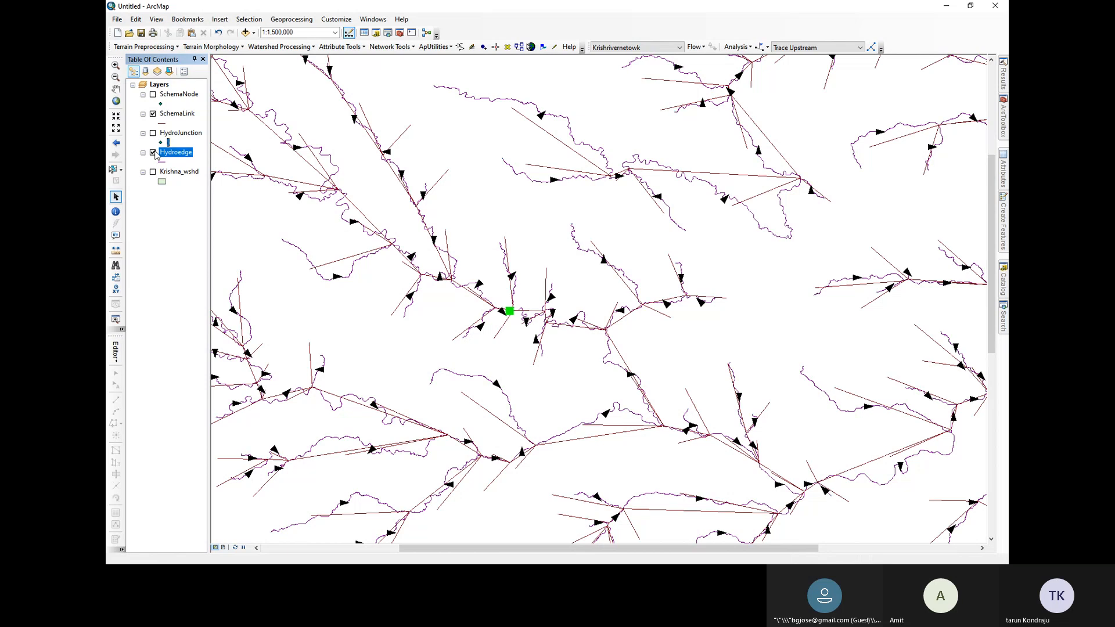
{"action": "left_click", "coordinate": [152, 94]}
Examine how the schematic nodes and links connect, both close up near the green flag and across the whole network
{"action": "scroll", "coordinate": [534, 264], "scroll_direction": "down", "scroll_amount": 3}
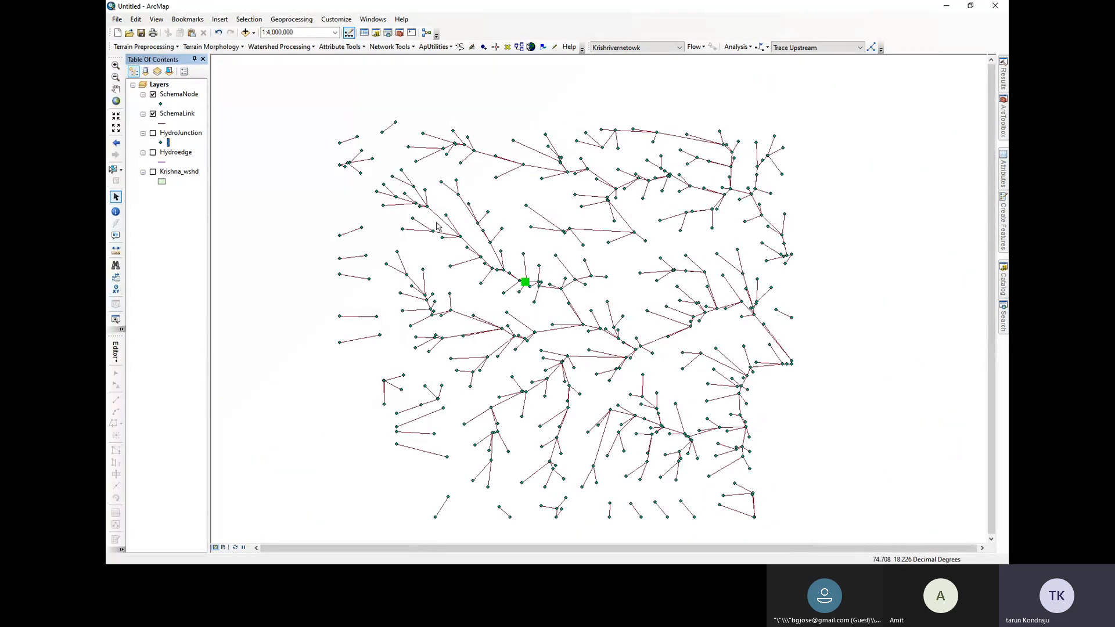
{"action": "scroll", "coordinate": [437, 231], "scroll_direction": "up", "scroll_amount": 3}
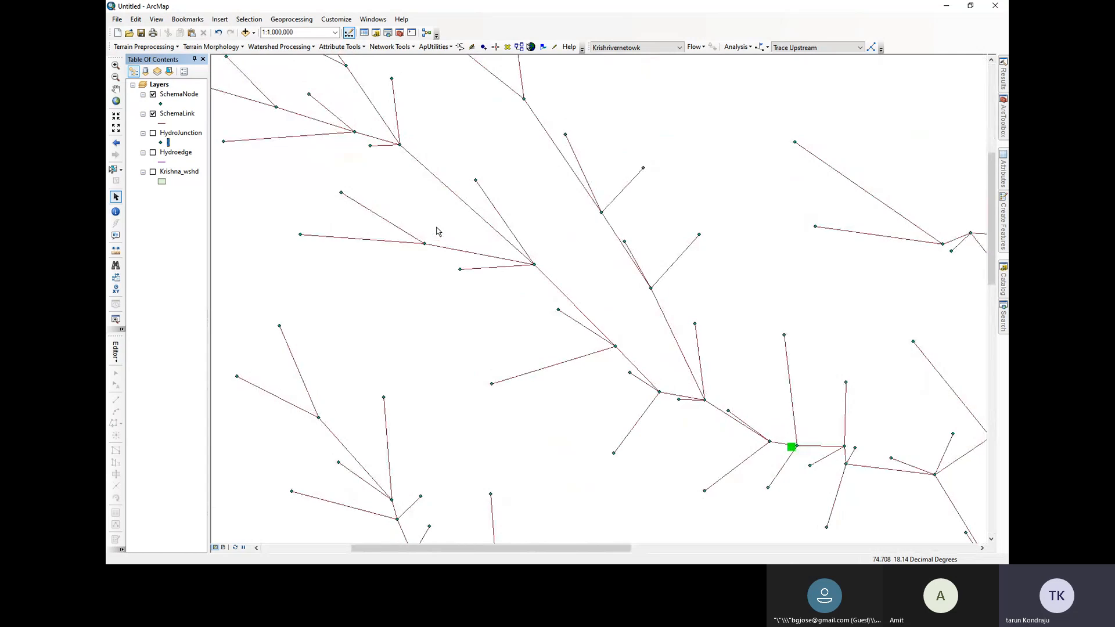
{"action": "scroll", "coordinate": [438, 231], "scroll_direction": "up", "scroll_amount": 2}
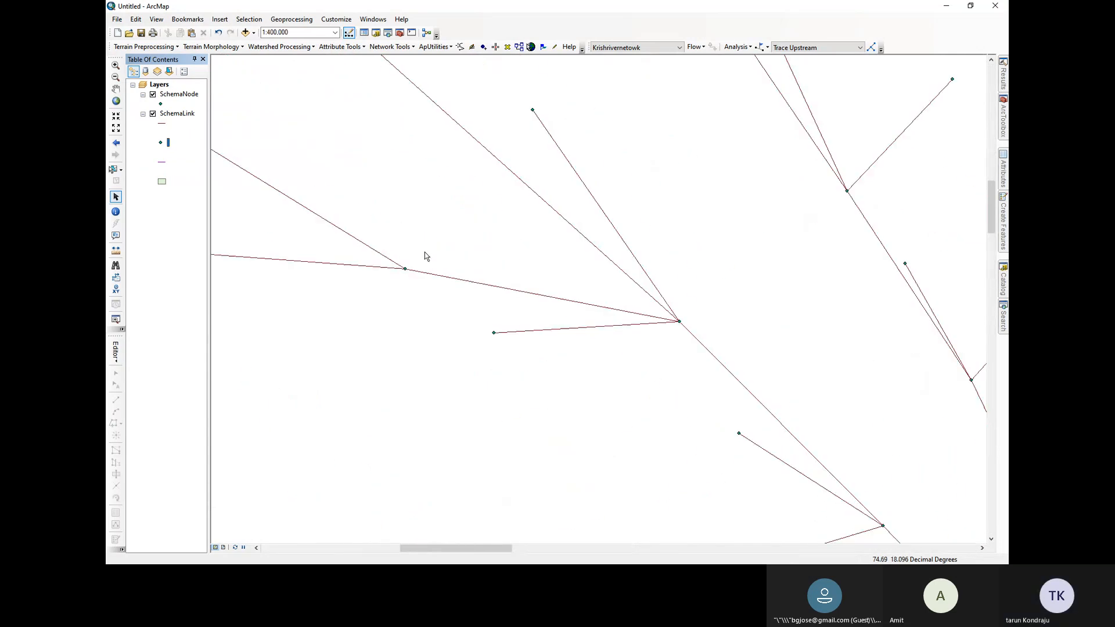
{"action": "scroll", "coordinate": [424, 256], "scroll_direction": "down", "scroll_amount": 2}
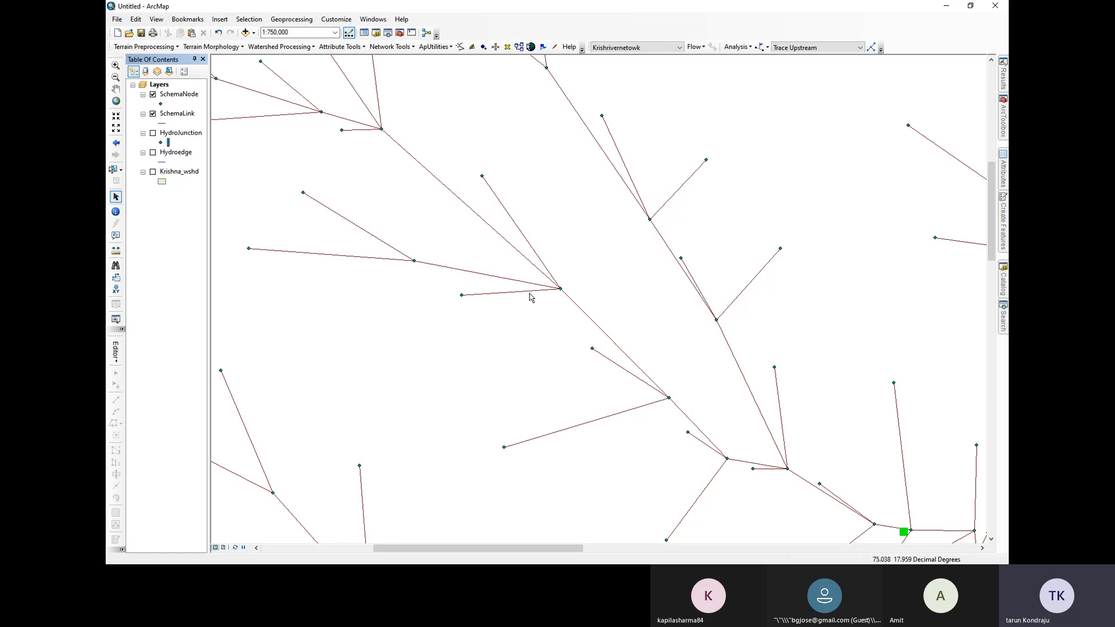
{"action": "scroll", "coordinate": [529, 295], "scroll_direction": "up", "scroll_amount": 2}
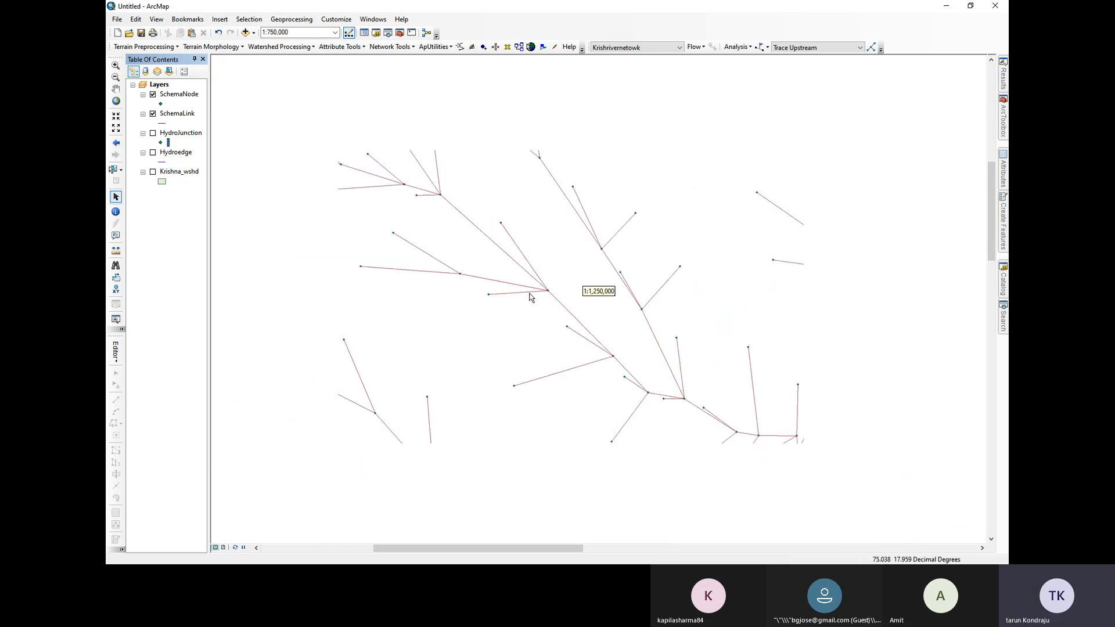
{"action": "scroll", "coordinate": [473, 270], "scroll_direction": "down", "scroll_amount": 2}
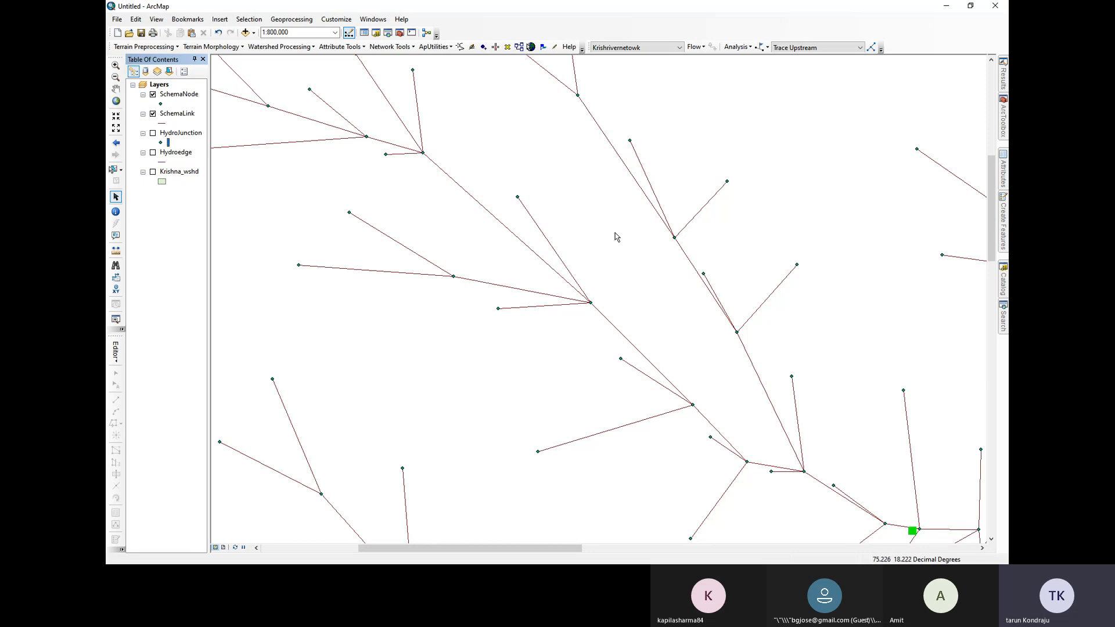
{"action": "scroll", "coordinate": [614, 244], "scroll_direction": "up", "scroll_amount": 6}
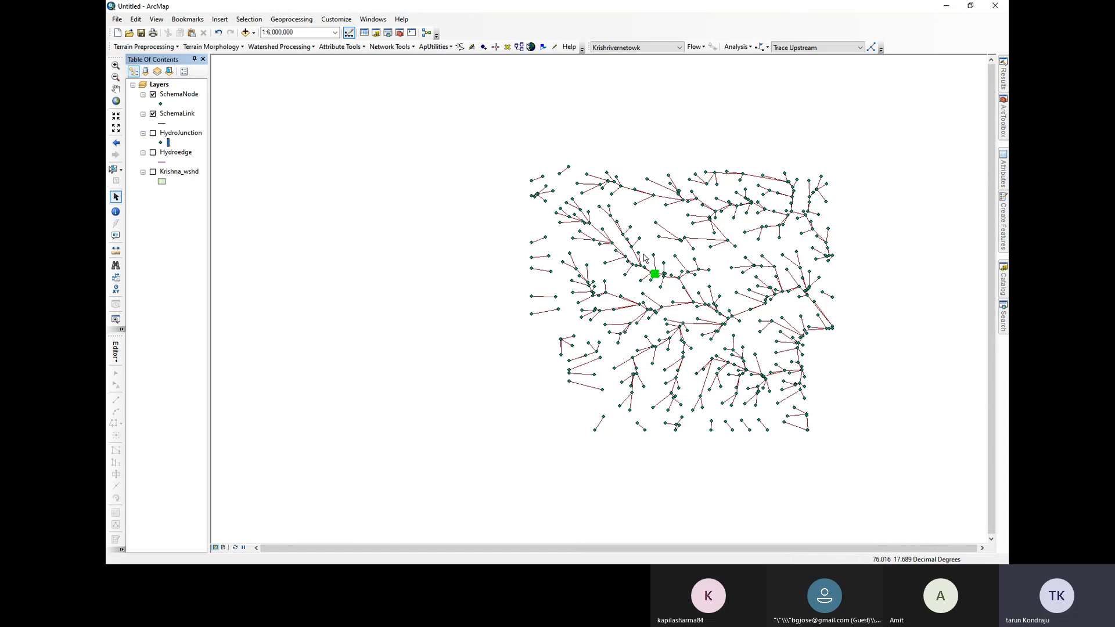
{"action": "scroll", "coordinate": [744, 317], "scroll_direction": "down", "scroll_amount": 3}
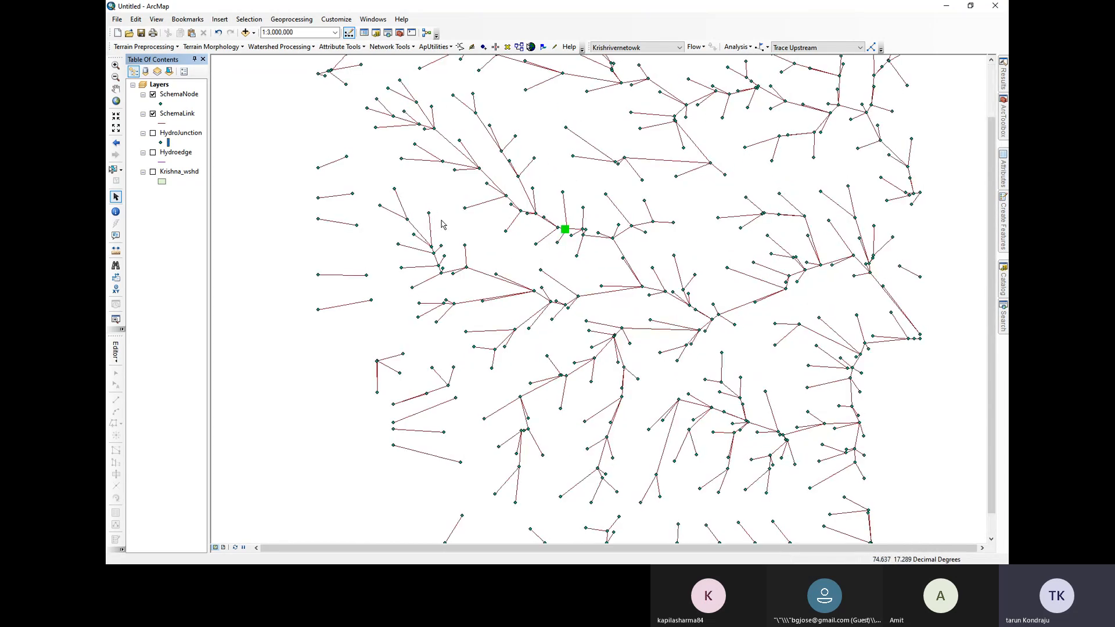
{"action": "scroll", "coordinate": [442, 224], "scroll_direction": "up", "scroll_amount": 2}
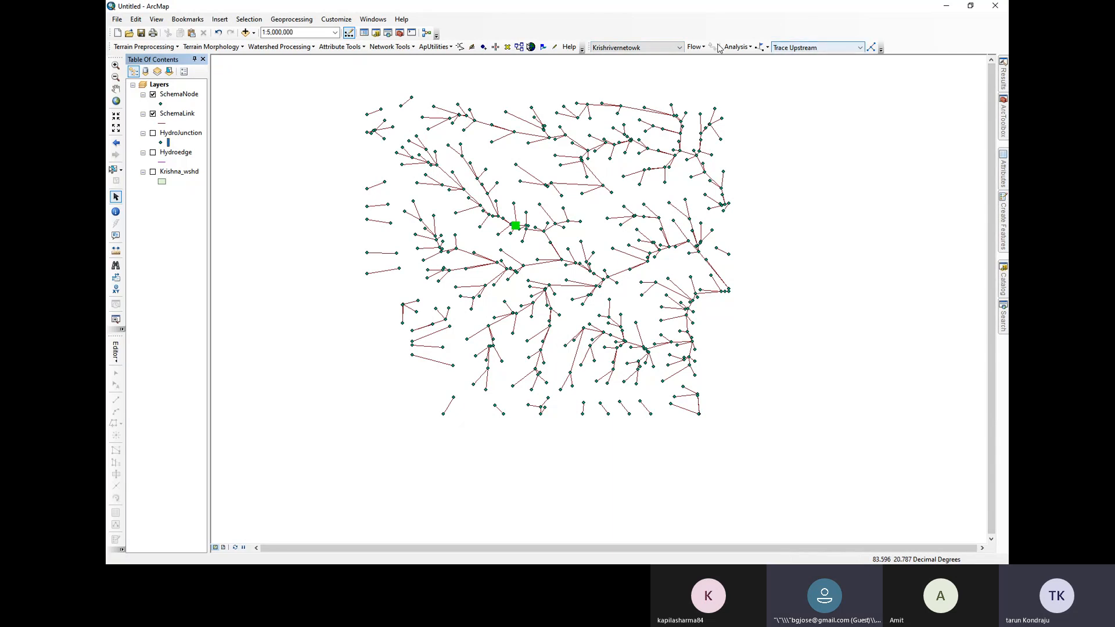
Expand the Spatial Analyst Tools and Spatial Statistics Tools toolboxes to list their toolsets
{"action": "mouse_move", "coordinate": [1000, 144]}
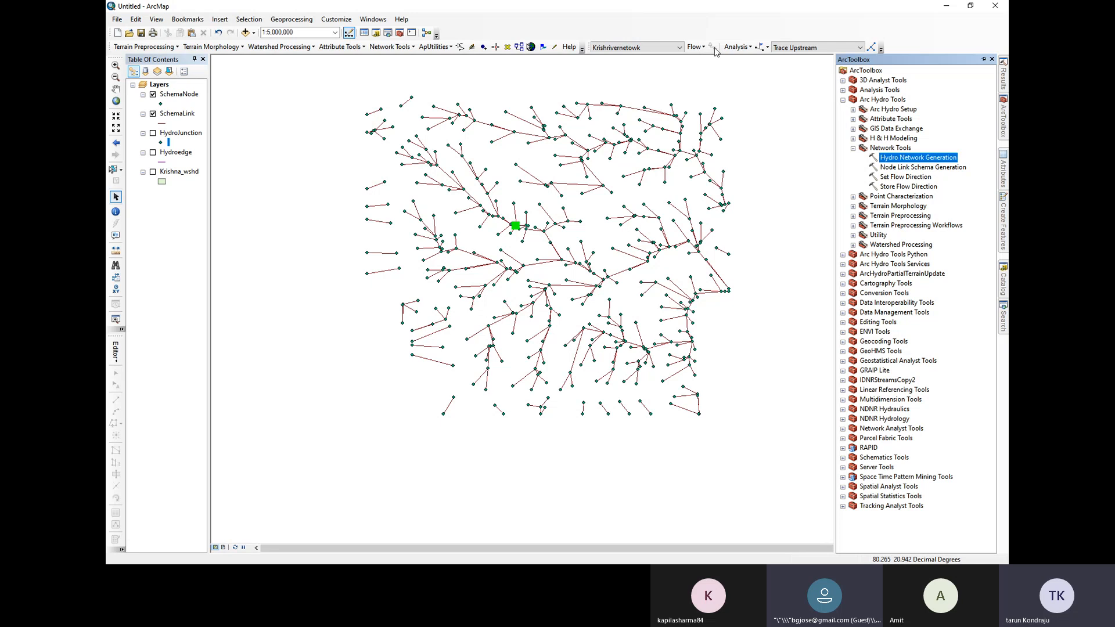
{"action": "right_click", "coordinate": [518, 226]}
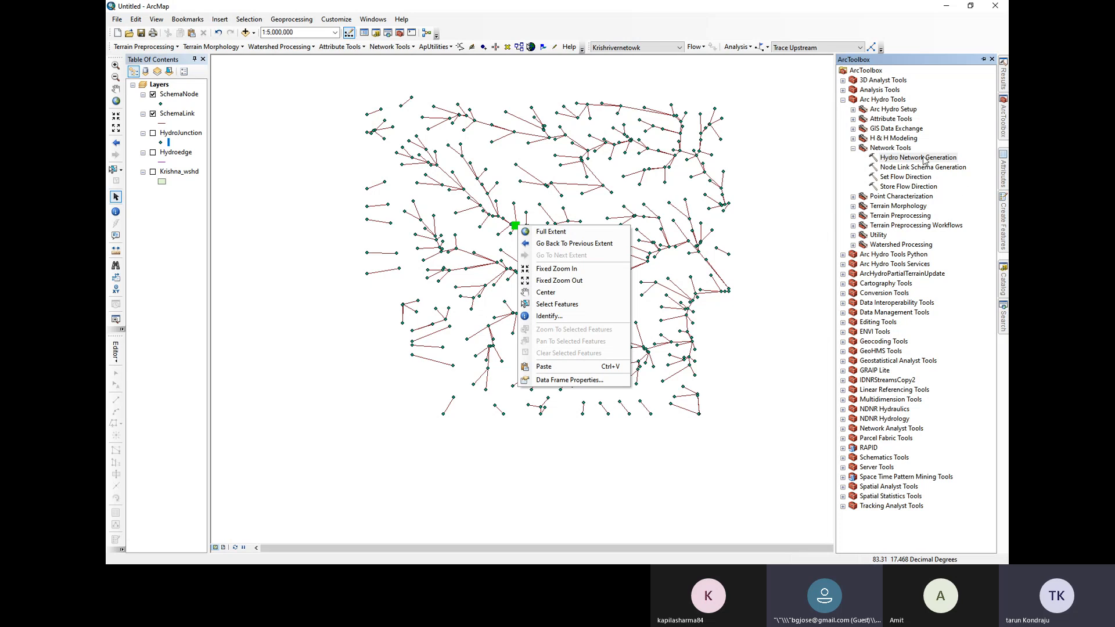
{"action": "left_click", "coordinate": [855, 170]}
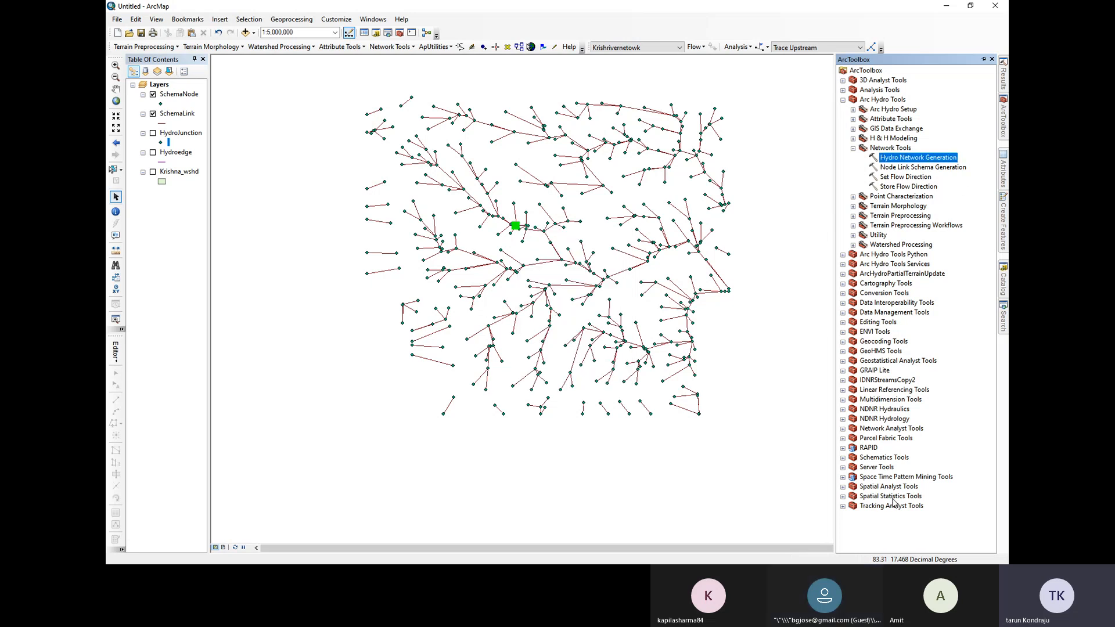
{"action": "left_click", "coordinate": [843, 486]}
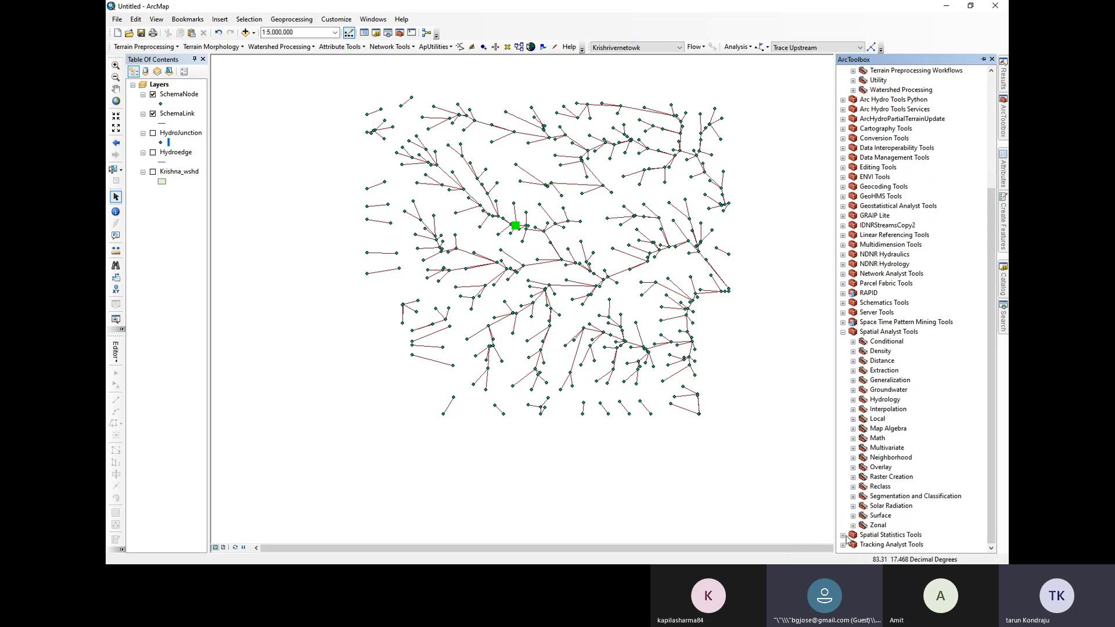
{"action": "left_click", "coordinate": [844, 536]}
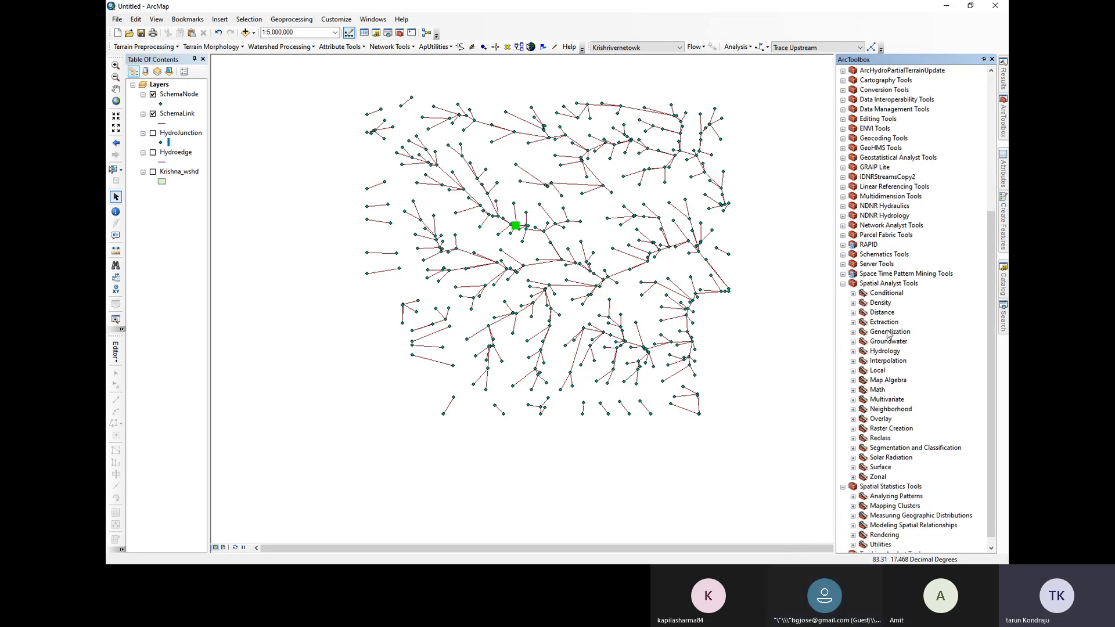
Check the tools inside the Rendering and Utilities toolsets of Spatial Statistics Tools, collapsing each one again
{"action": "scroll", "coordinate": [887, 410], "scroll_direction": "down", "scroll_amount": 1}
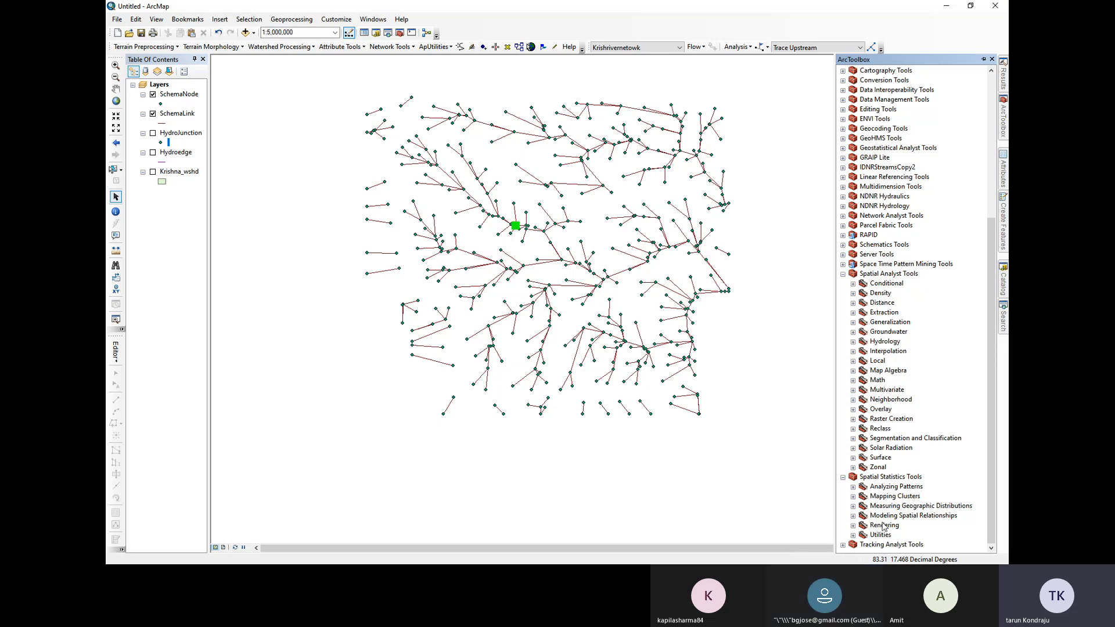
{"action": "left_click", "coordinate": [852, 526]}
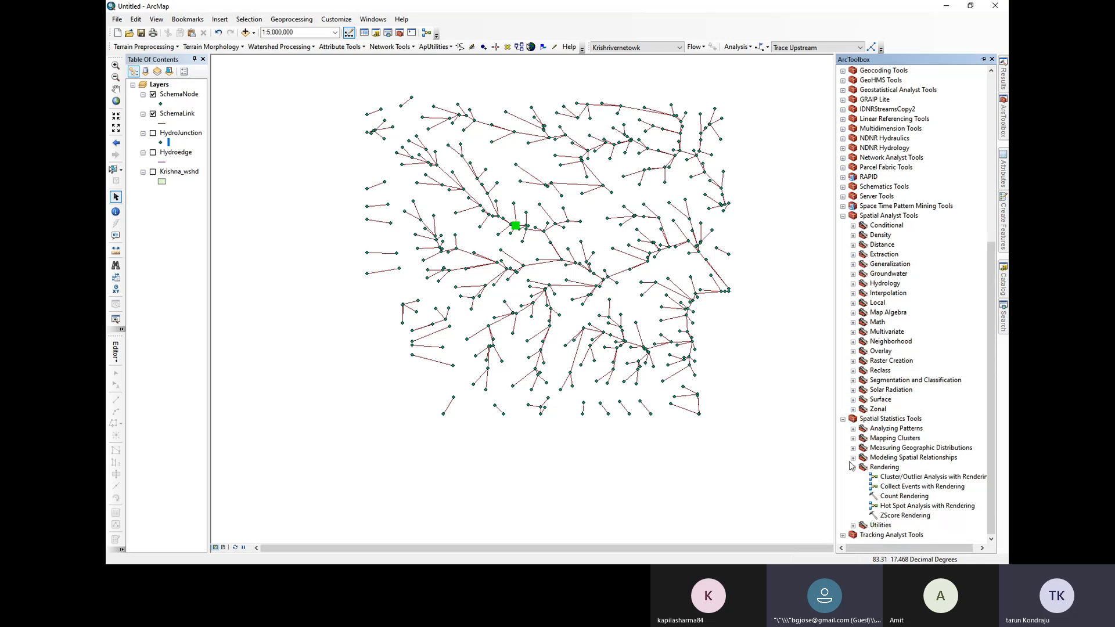
{"action": "left_click", "coordinate": [852, 468]}
{"action": "left_click", "coordinate": [853, 525]}
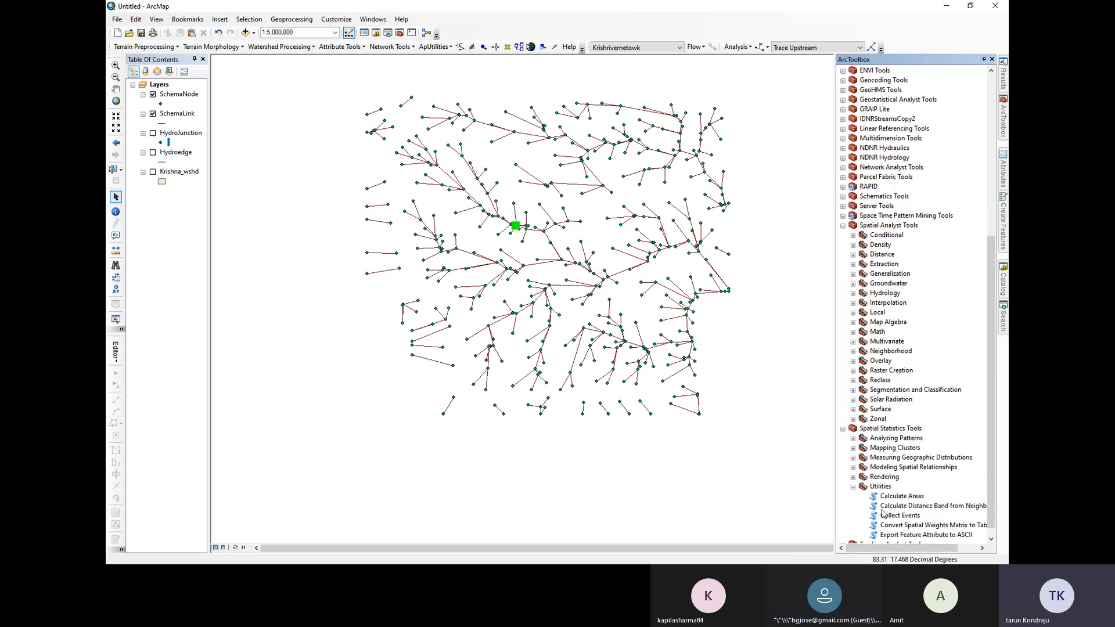
{"action": "scroll", "coordinate": [882, 513], "scroll_direction": "down", "scroll_amount": 1}
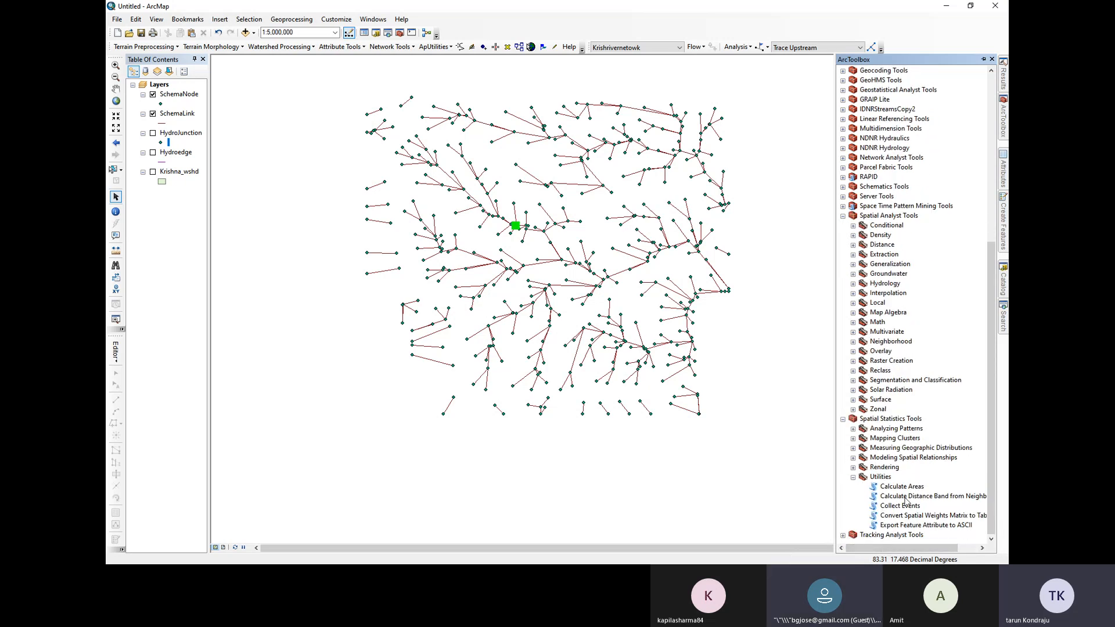
{"action": "left_click", "coordinate": [852, 477]}
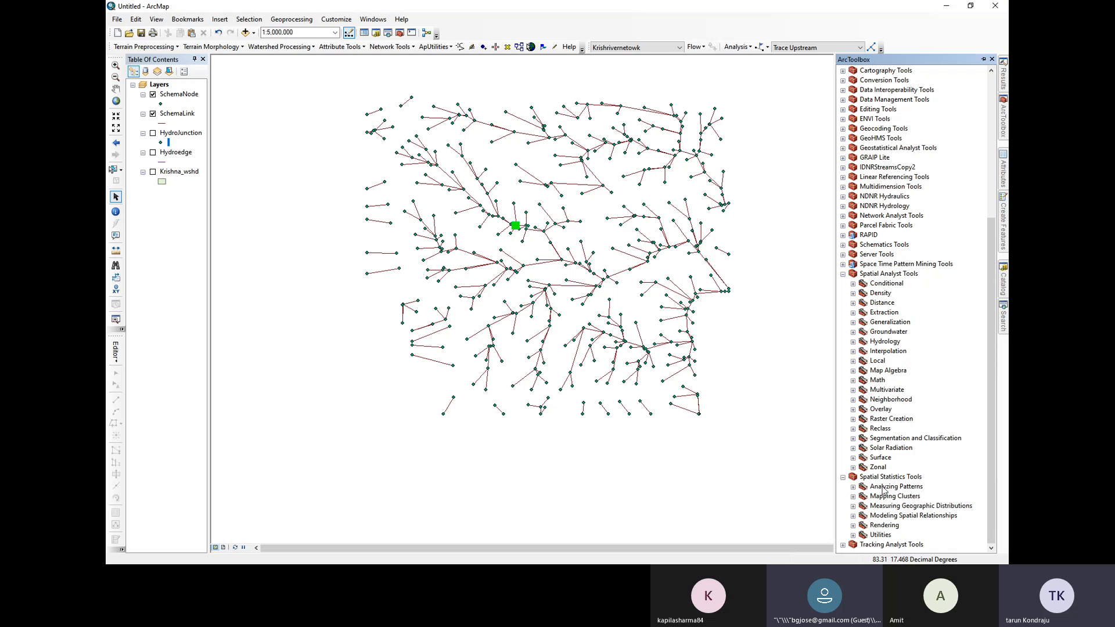
Check the tools inside the Analyzing Patterns and Mapping Clusters toolsets of Spatial Statistics Tools, collapsing each toolset again
{"action": "left_click", "coordinate": [853, 486]}
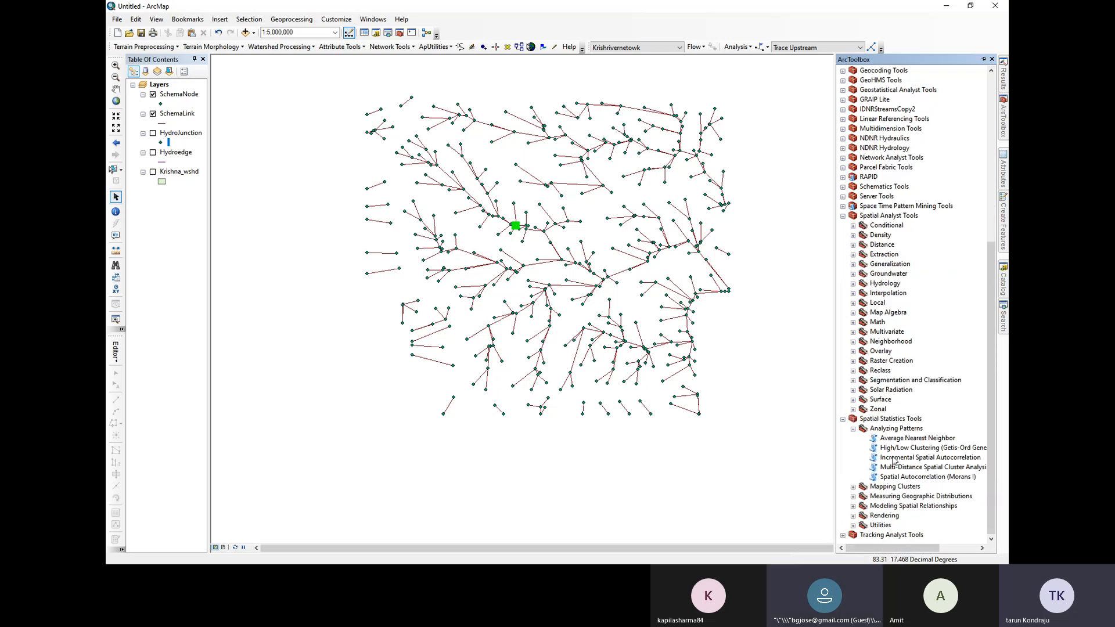
{"action": "left_click", "coordinate": [854, 429]}
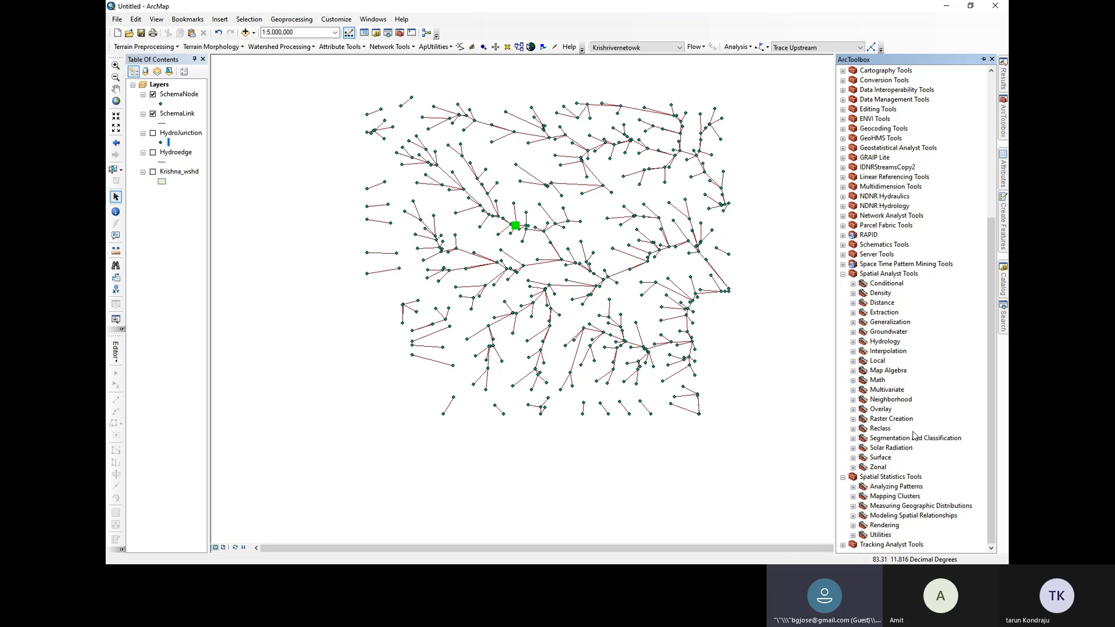
{"action": "left_click", "coordinate": [853, 496]}
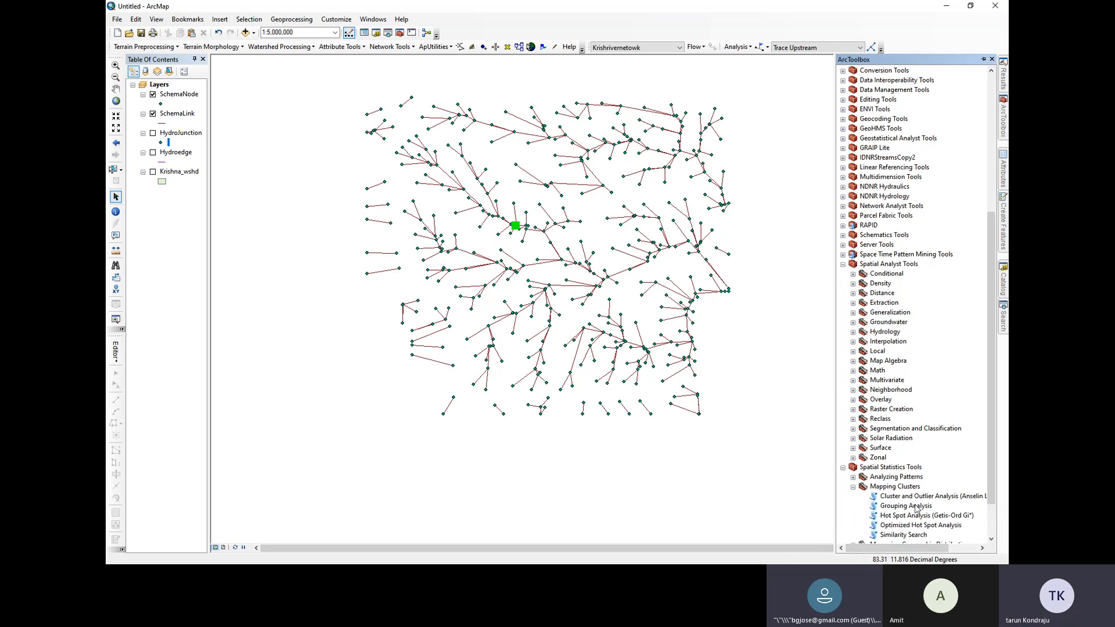
{"action": "scroll", "coordinate": [916, 508], "scroll_direction": "down", "scroll_amount": 2}
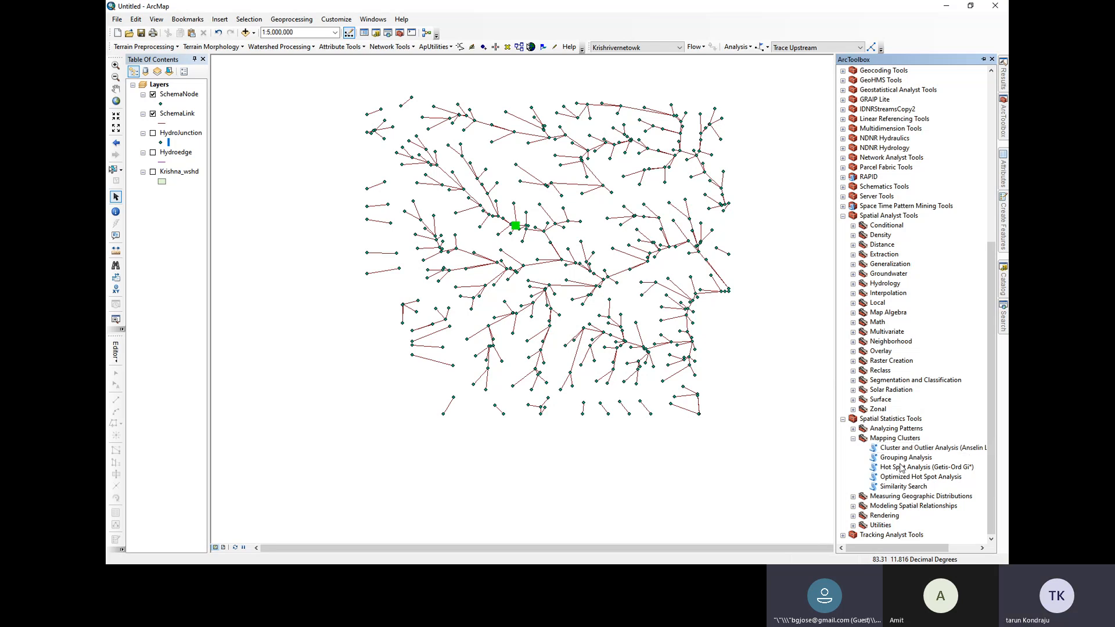
{"action": "left_click", "coordinate": [853, 439]}
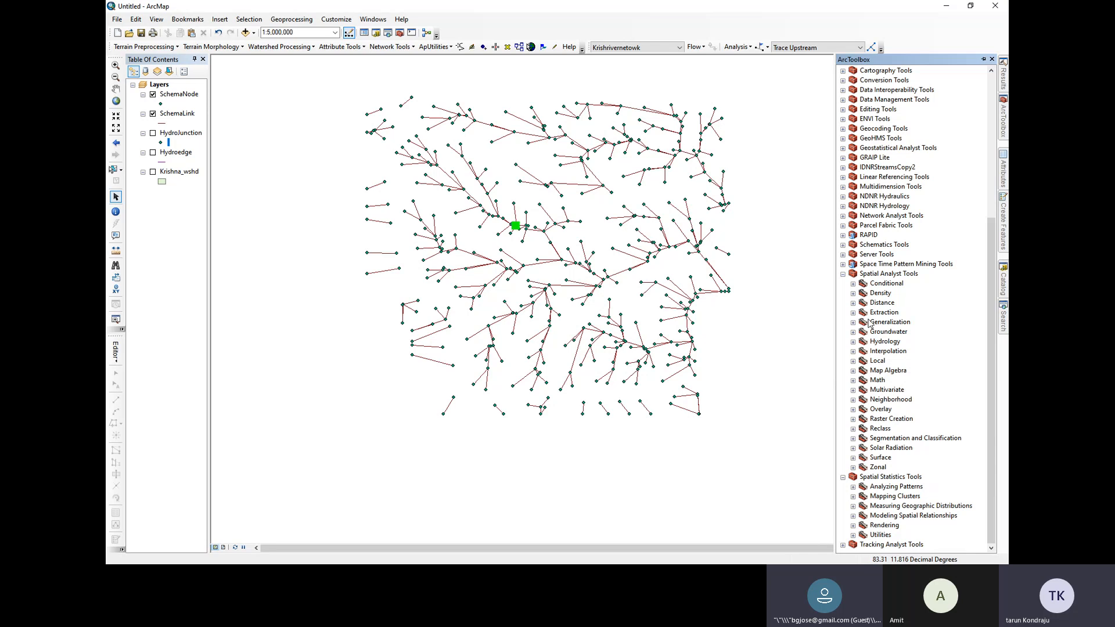
Collapse the Spatial Analyst Tools, Spatial Statistics Tools and Arc Hydro Tools toolboxes, including the Network Tools toolset
{"action": "left_click", "coordinate": [843, 273]}
{"action": "scroll", "coordinate": [871, 313], "scroll_direction": "up", "scroll_amount": 2}
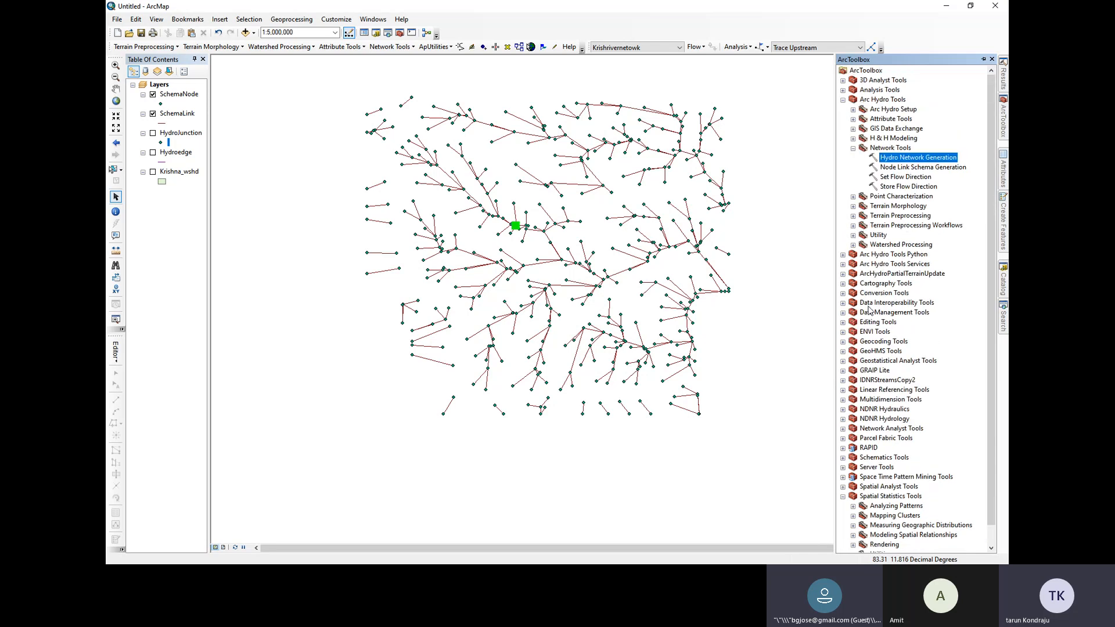
{"action": "left_click", "coordinate": [843, 477]}
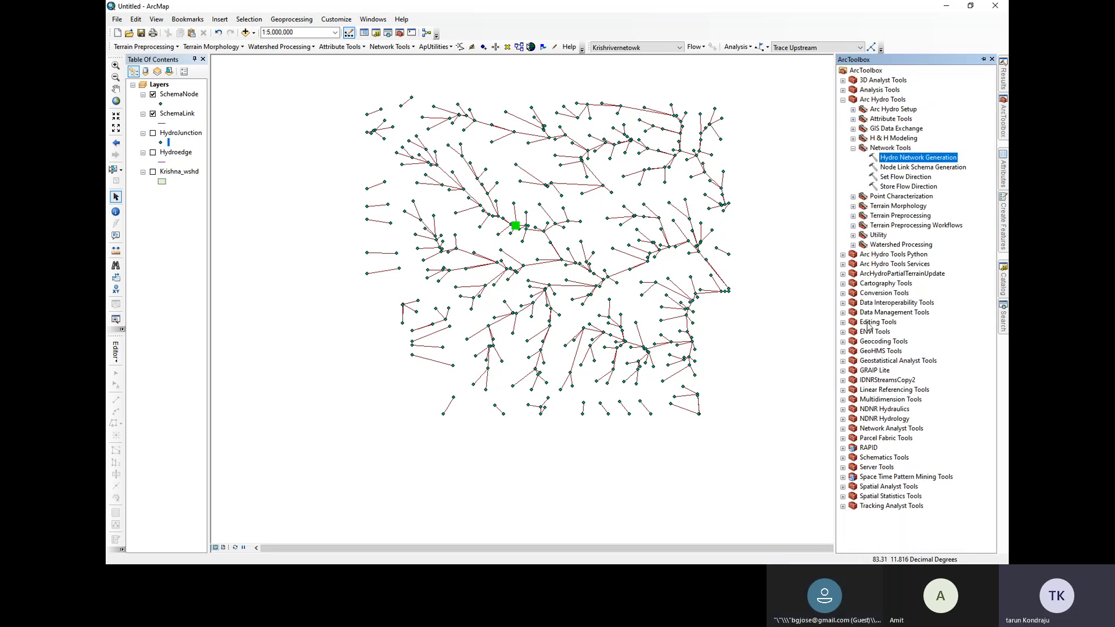
{"action": "left_click", "coordinate": [852, 148]}
{"action": "left_click", "coordinate": [842, 100]}
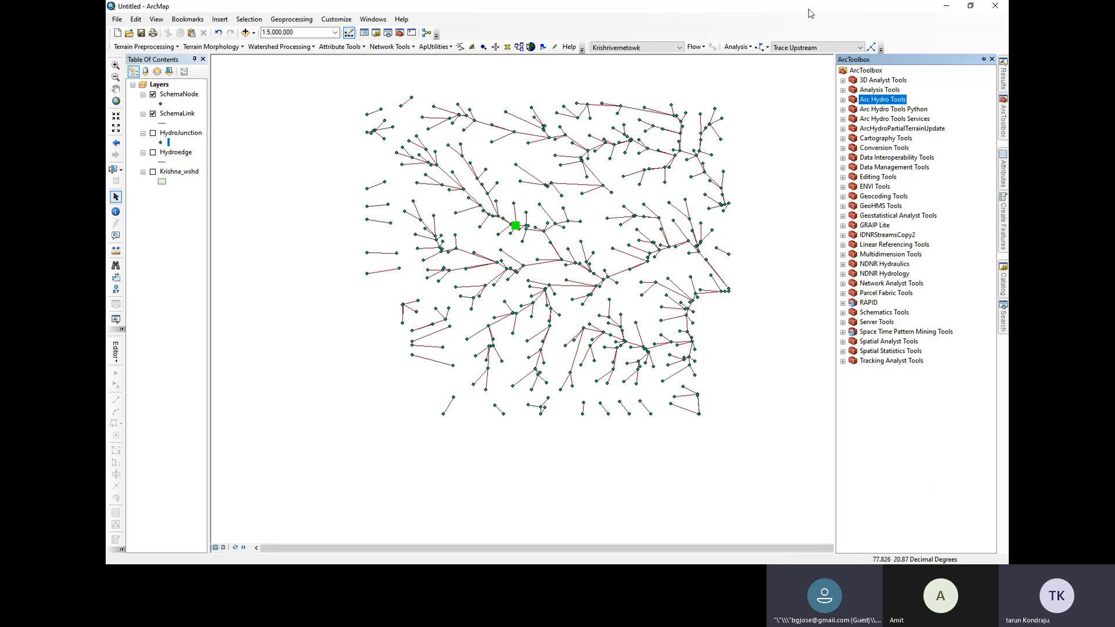
Reduce the maximized map window, switch to the Microsoft Teams meeting in "General" and open its list of additional meeting actions
{"action": "left_click", "coordinate": [971, 7]}
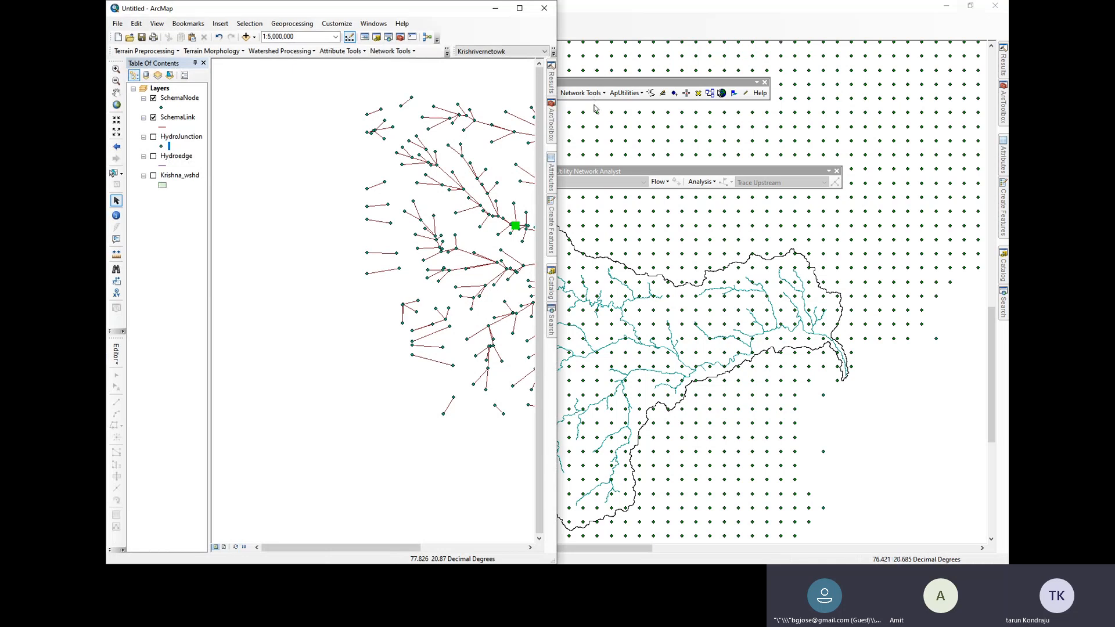
{"action": "key", "text": "super"}
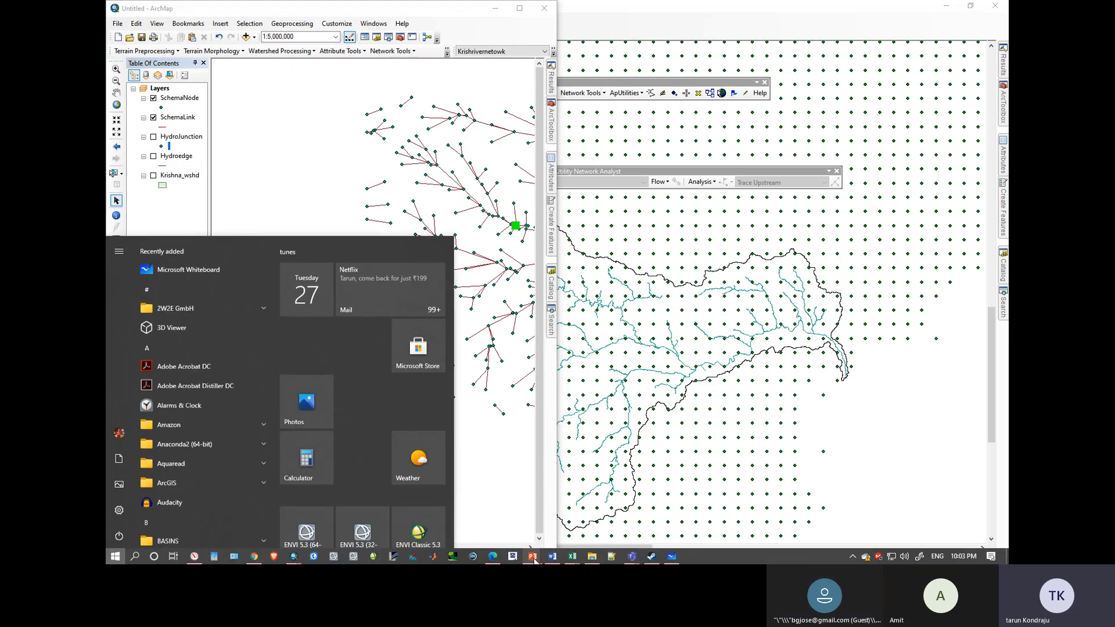
{"action": "mouse_move", "coordinate": [632, 557]}
{"action": "left_click", "coordinate": [632, 498]}
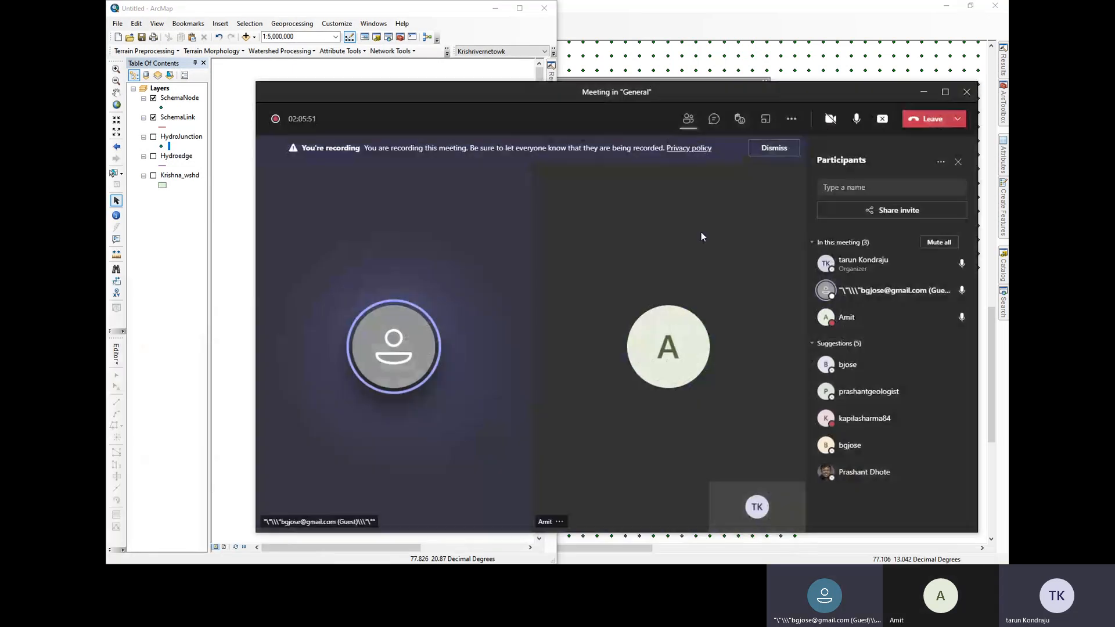
{"action": "mouse_move", "coordinate": [869, 377]}
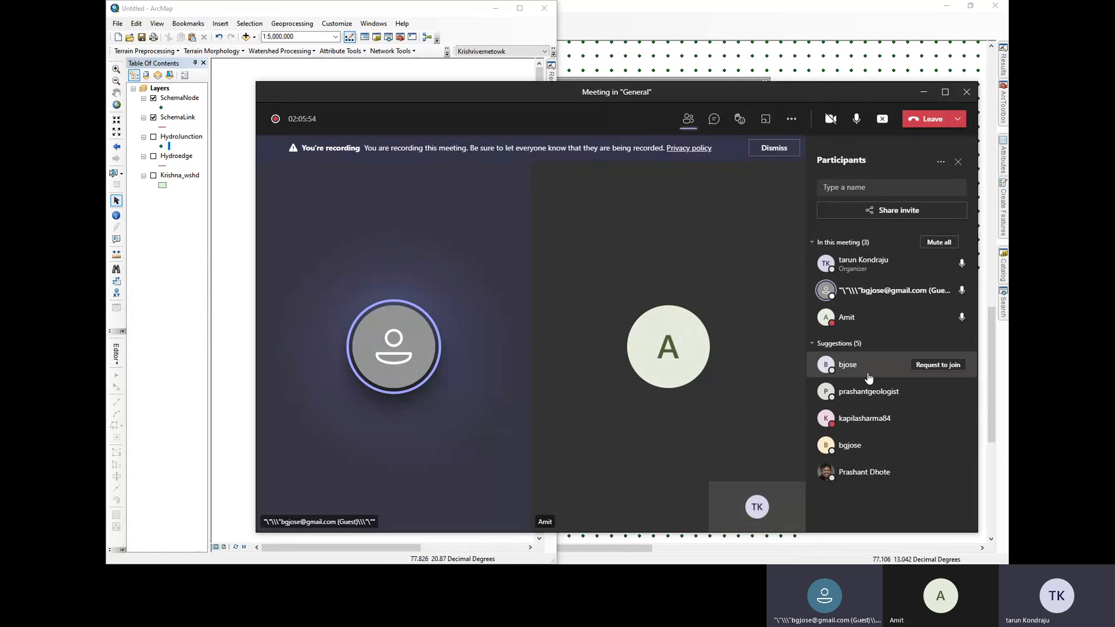
{"action": "left_click", "coordinate": [793, 123]}
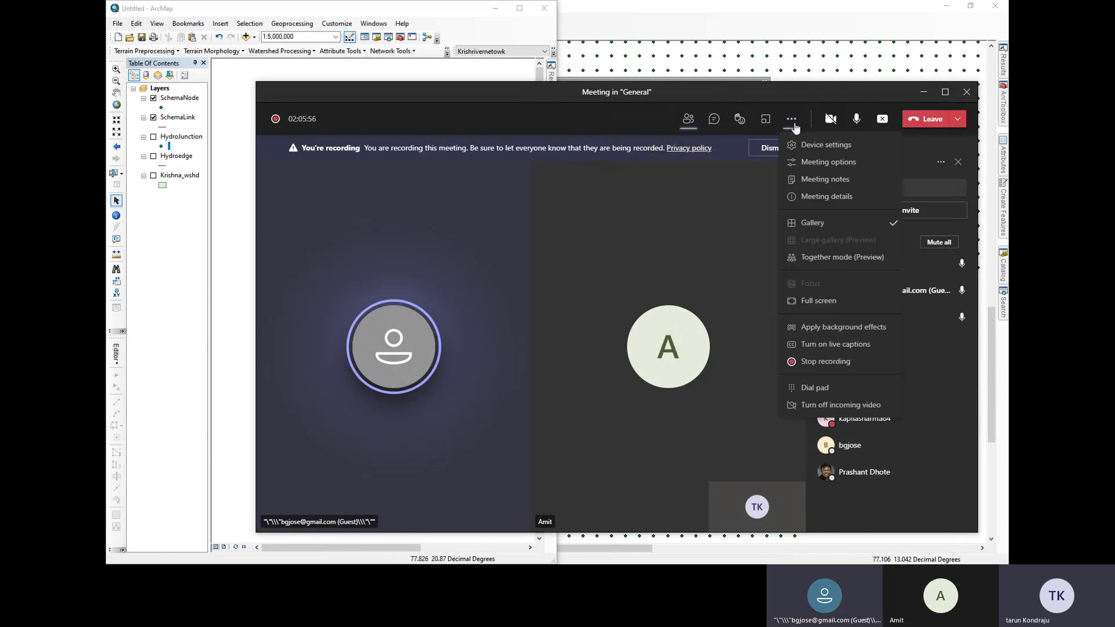